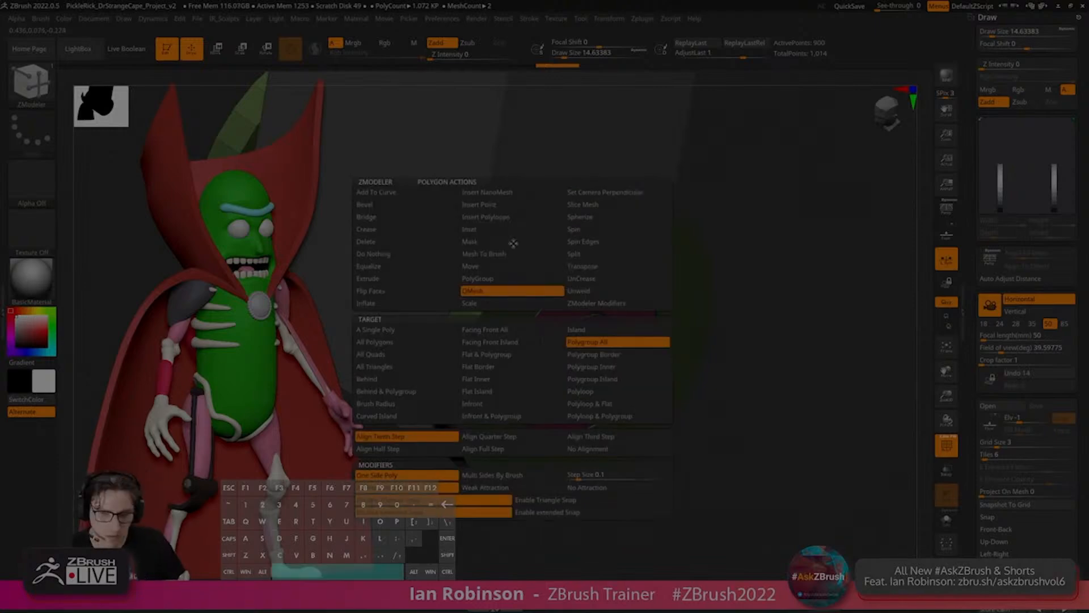
left_click(513, 280)
left_click_drag(531, 240, 547, 228)
right_click_drag(547, 228, 645, 242)
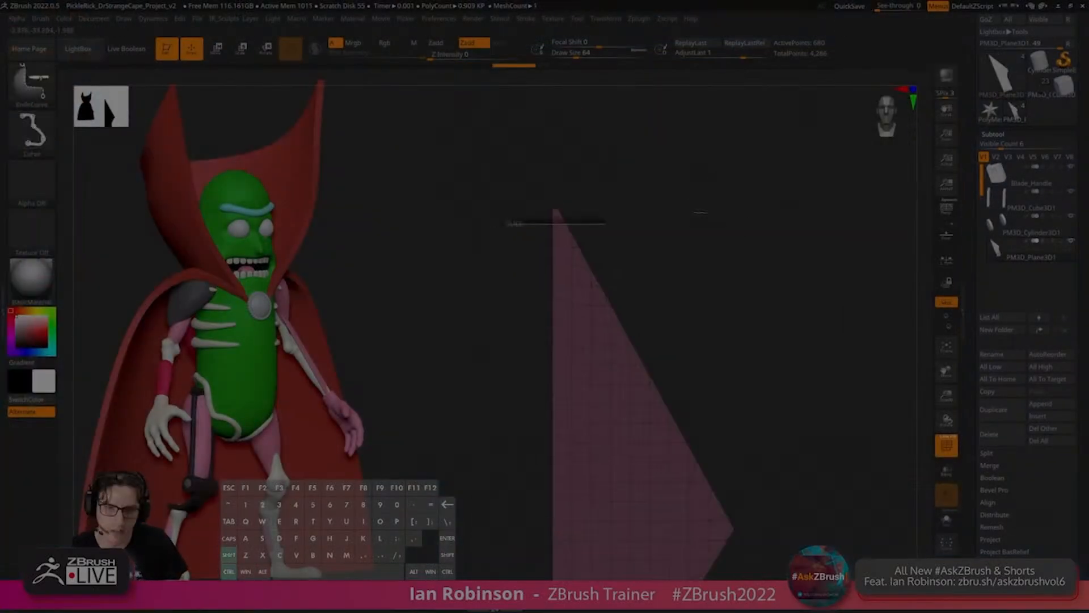
left_click_drag(741, 227, 670, 357)
key("space")
left_click(993, 135)
left_click(999, 265)
left_click_drag(885, 409, 799, 285)
left_click(997, 142)
key("ctrl+s")
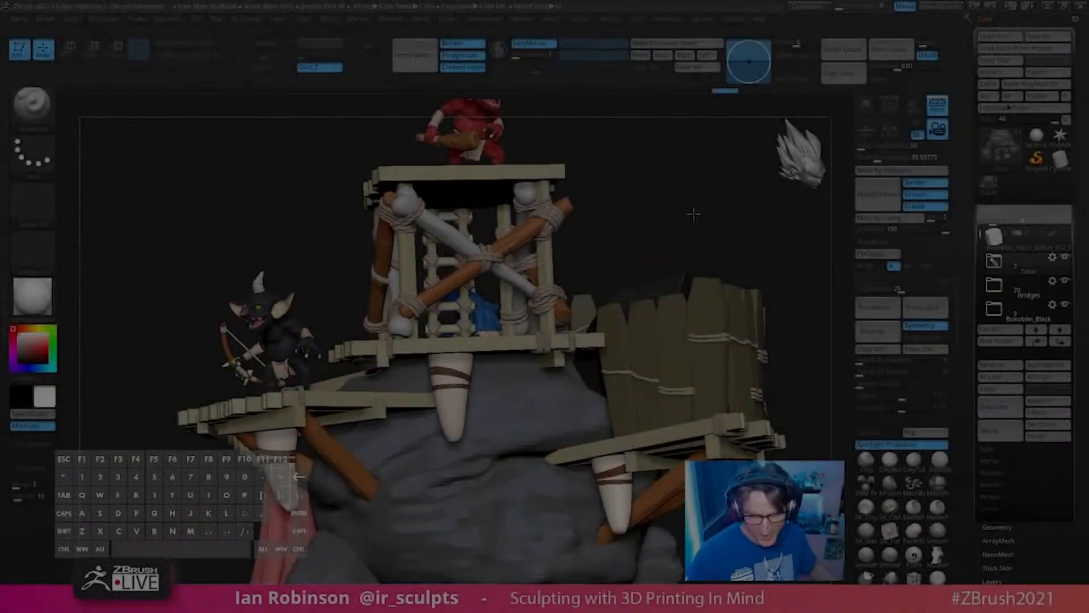
left_click_drag(653, 244, 664, 318)
key("space")
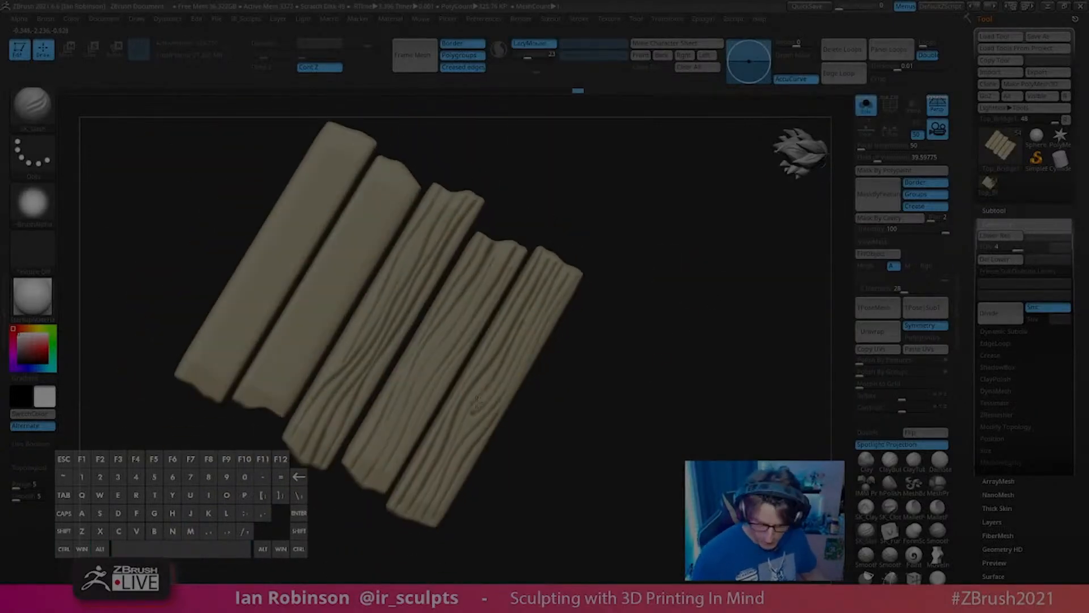
left_click_drag(428, 183, 369, 248)
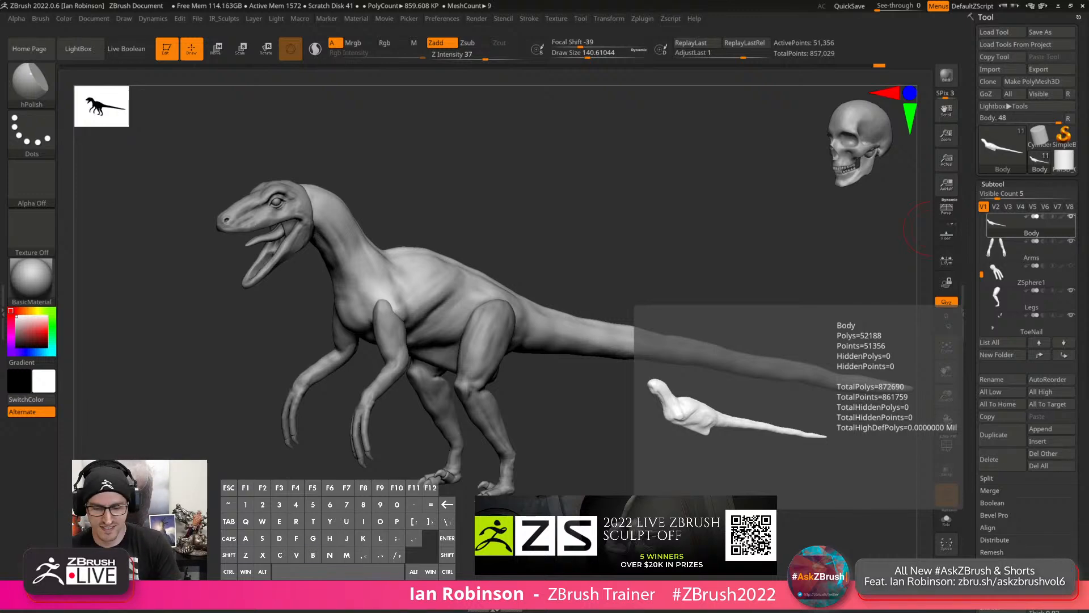
key("s")
key("Return")
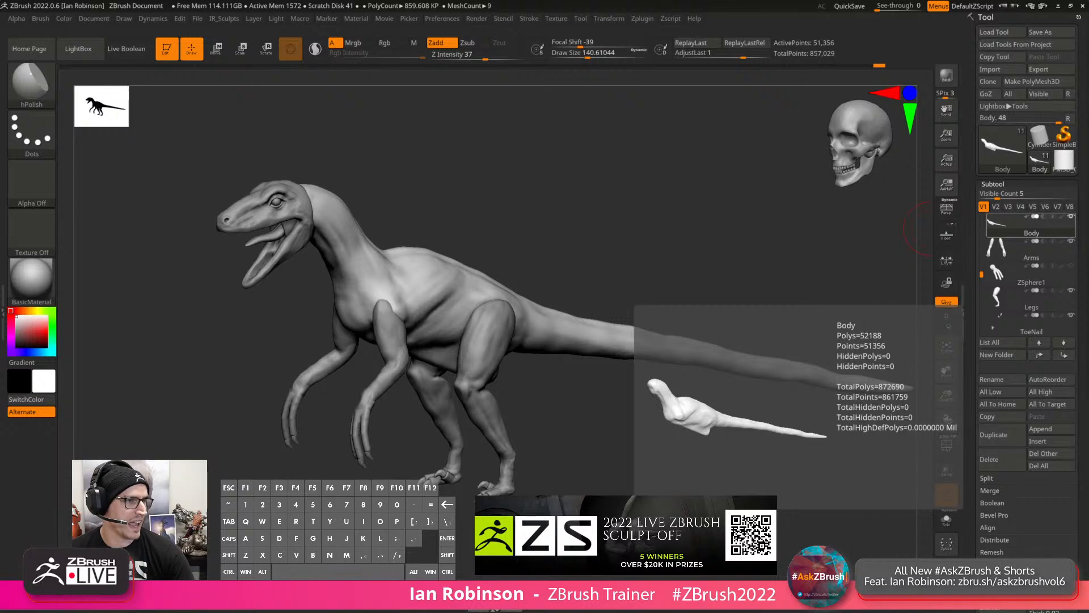
Switch to the browser showing the 2022 ZBrush Summit site and open its Sculpt-Off page.
left_click_drag(1088, 133, 430, 30)
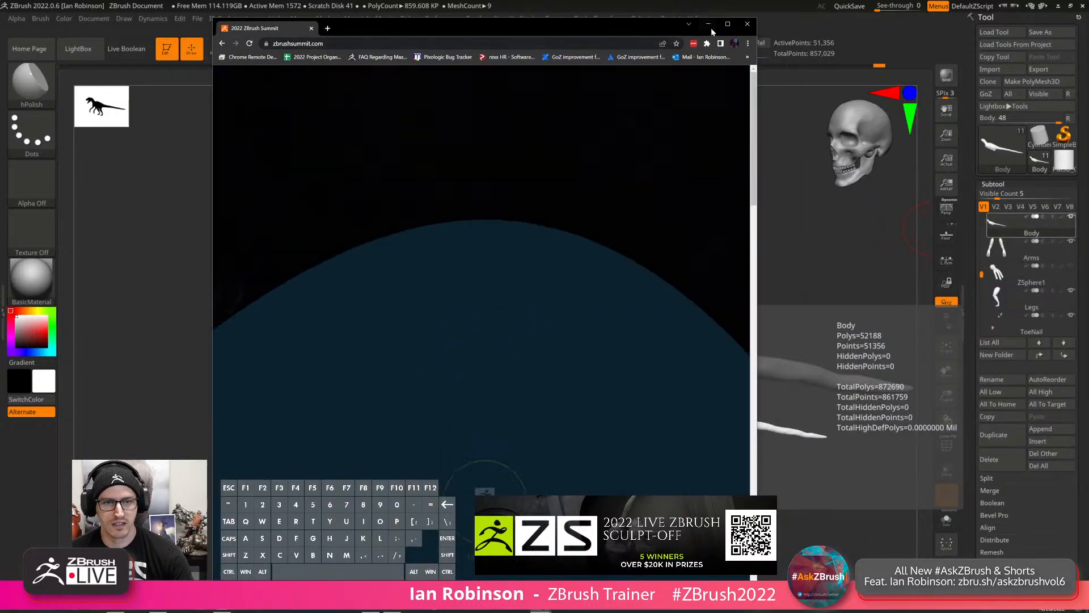
left_click(729, 28)
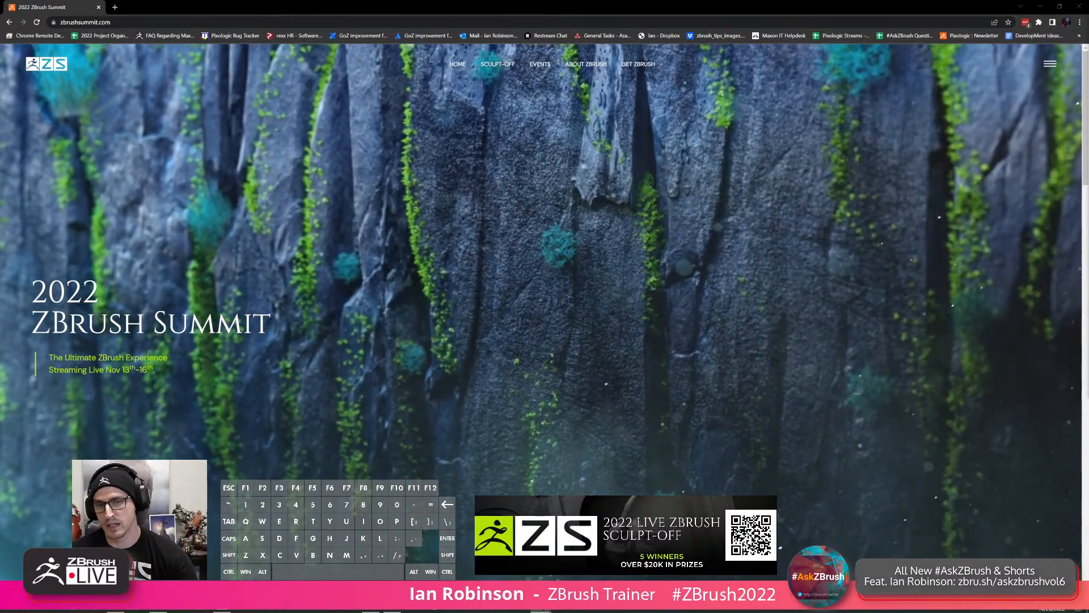
left_click(488, 74)
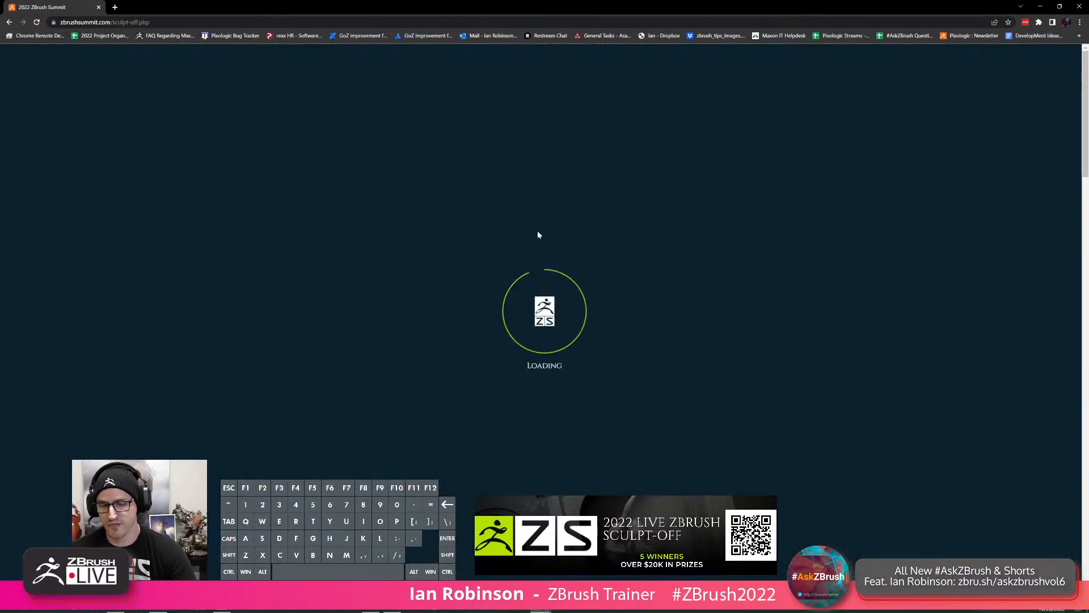
Examine the Sculpt-Off page's monument challenge description and example scenes, and return to ZBrush.
scroll(532, 237, "down", 5)
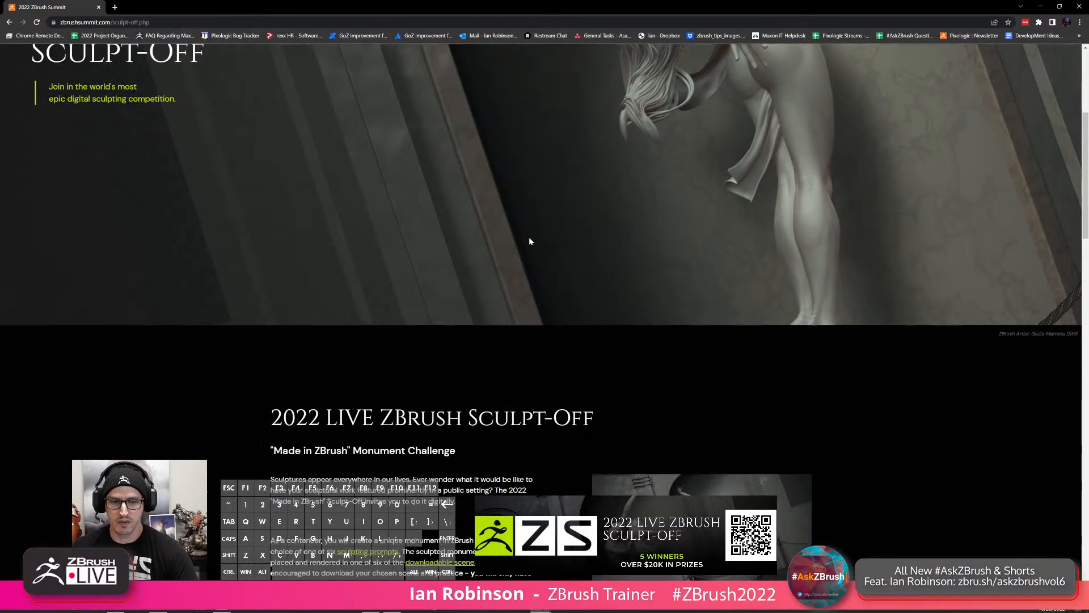
scroll(531, 241, "down", 3)
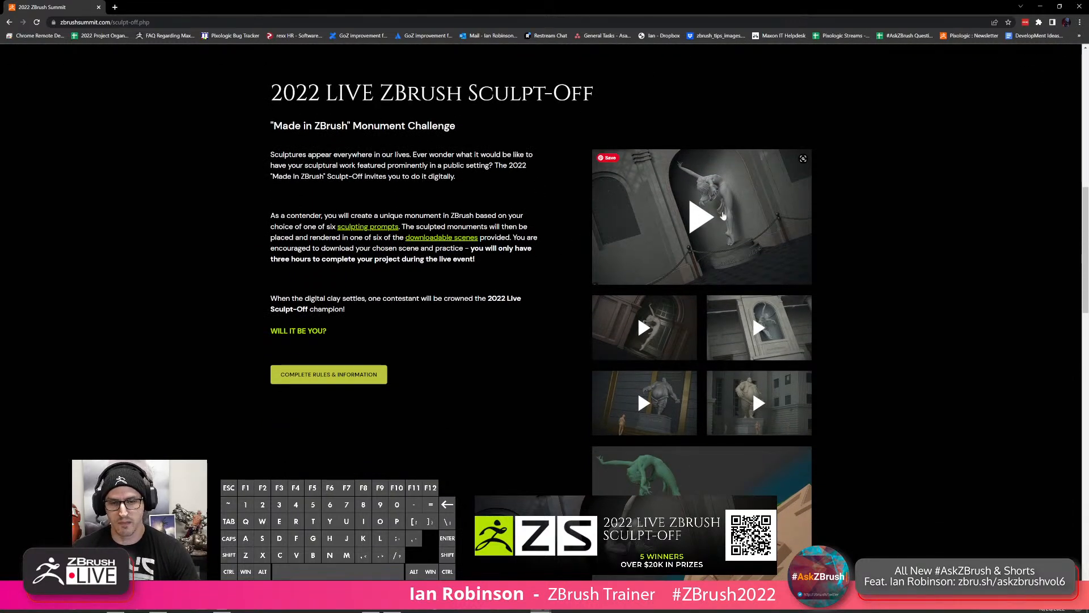
scroll(682, 226, "down", 1)
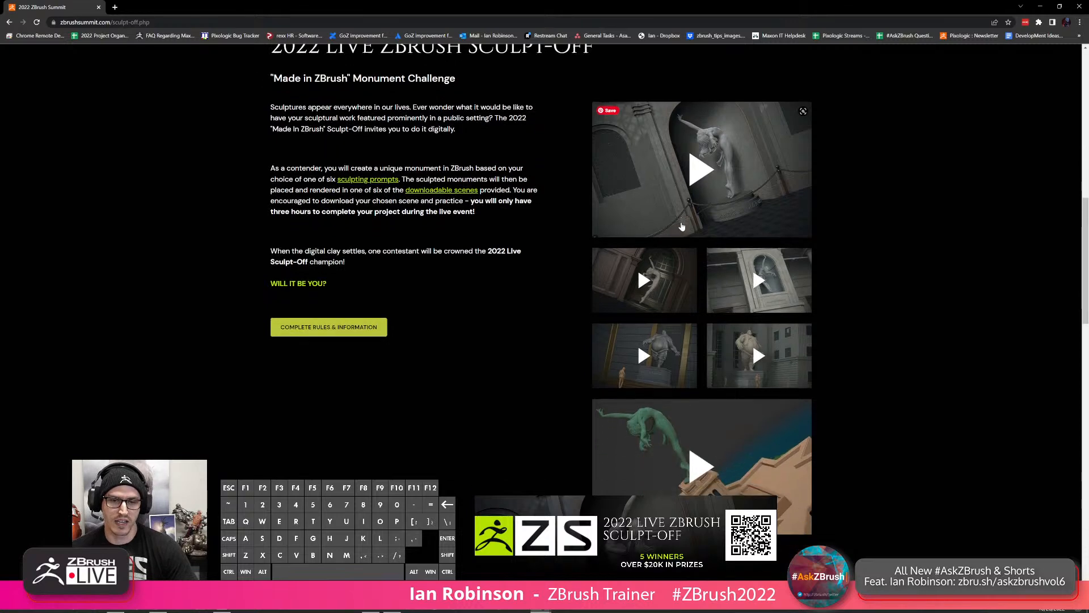
scroll(682, 226, "down", 2)
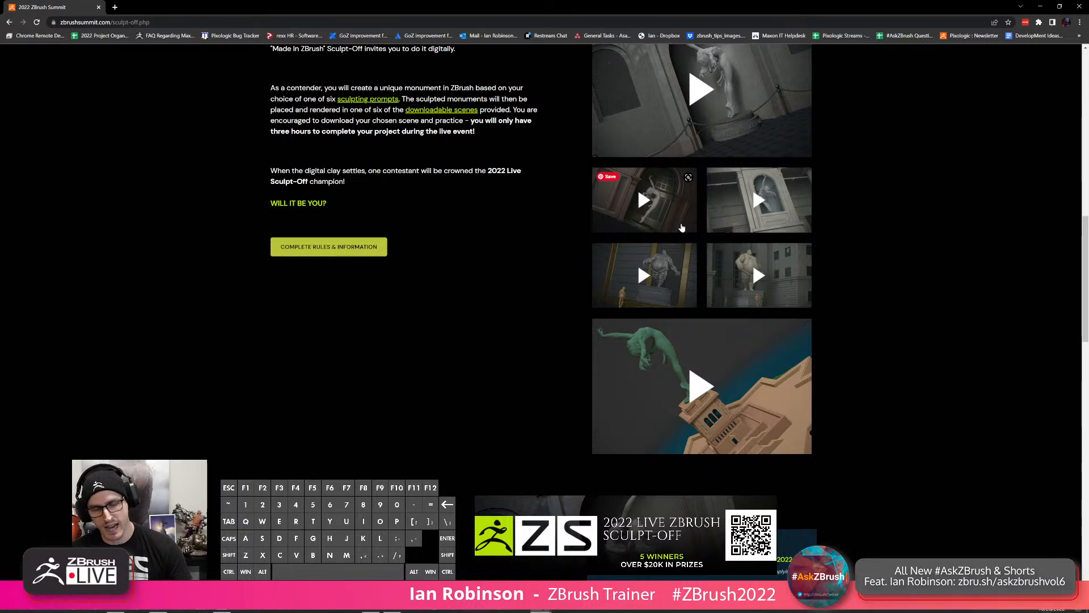
scroll(481, 253, "up", 10)
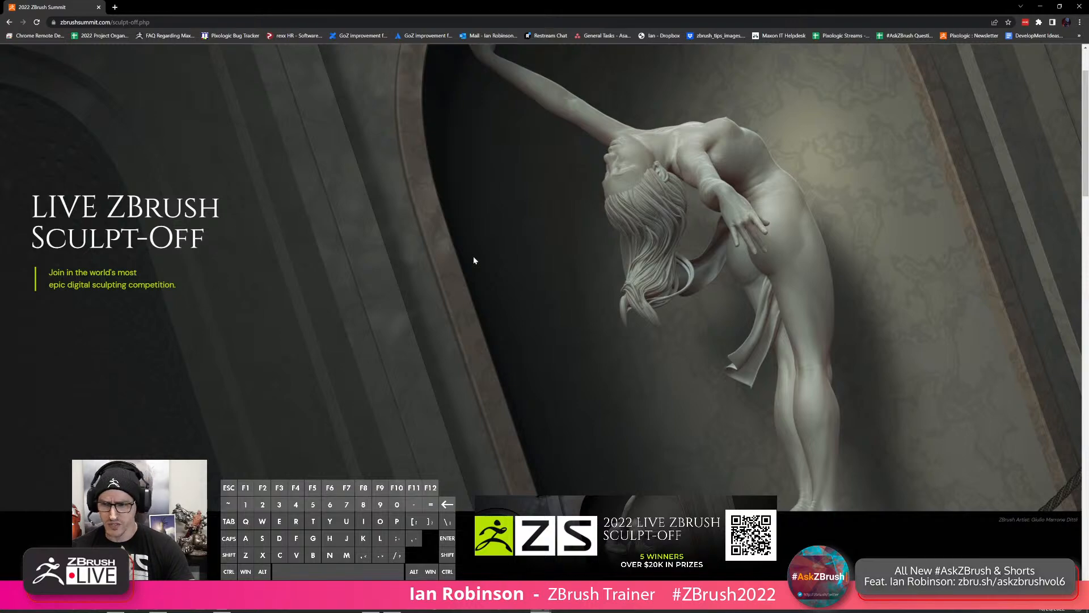
scroll(474, 260, "down", 6)
scroll(469, 260, "down", 3)
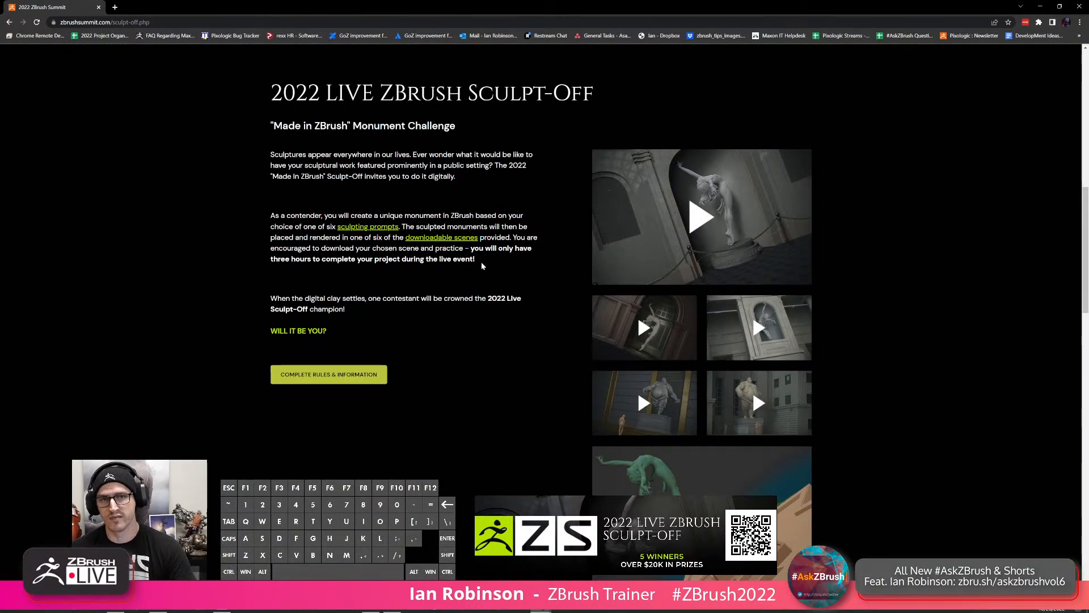
scroll(505, 288, "down", 2)
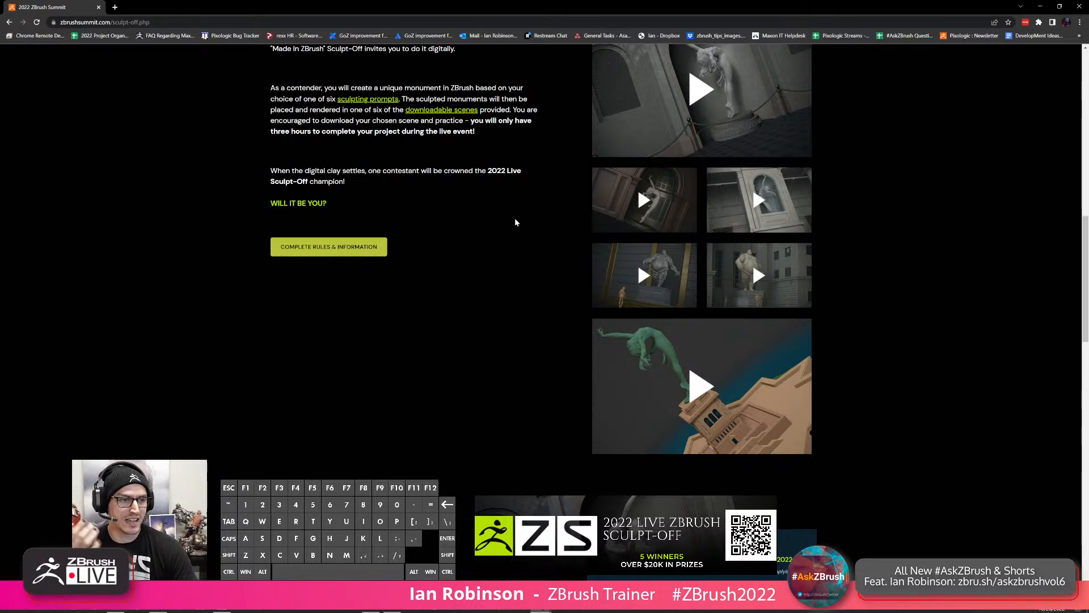
scroll(516, 216, "up", 6)
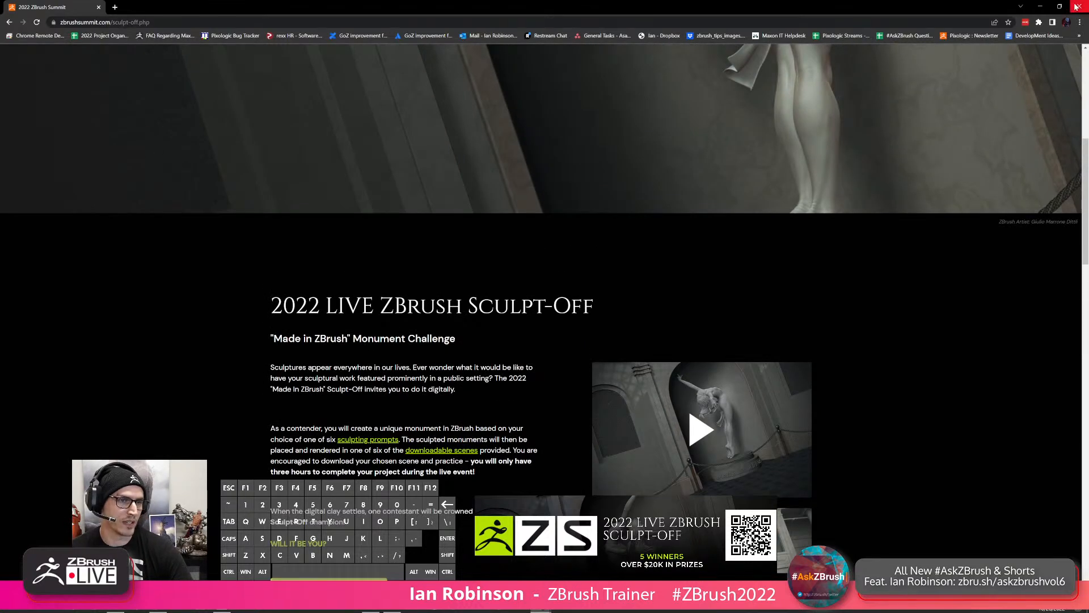
left_click(1040, 7)
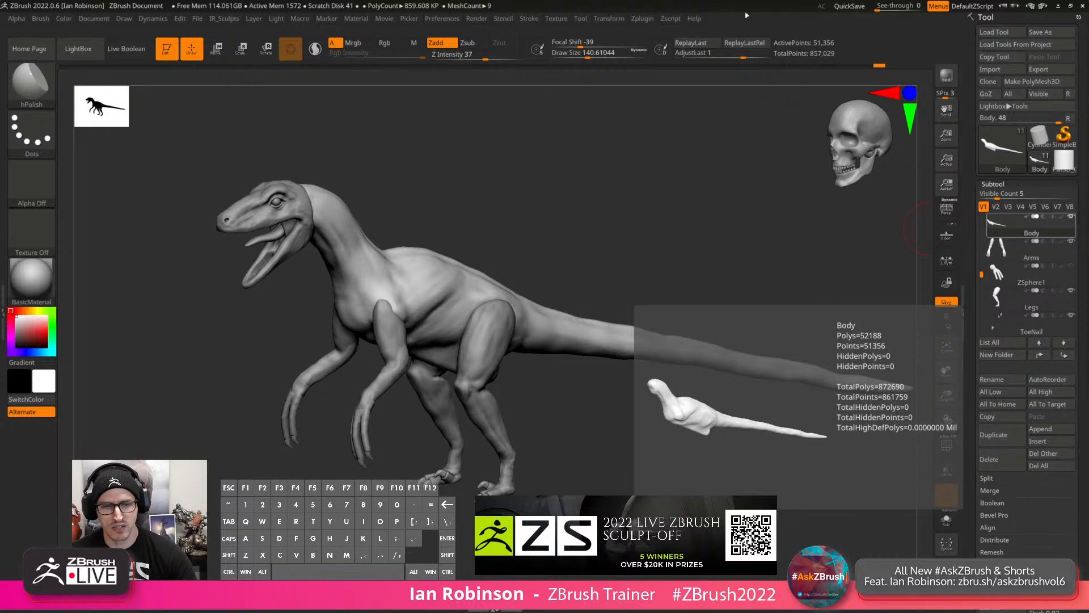
left_click_drag(698, 196, 623, 208)
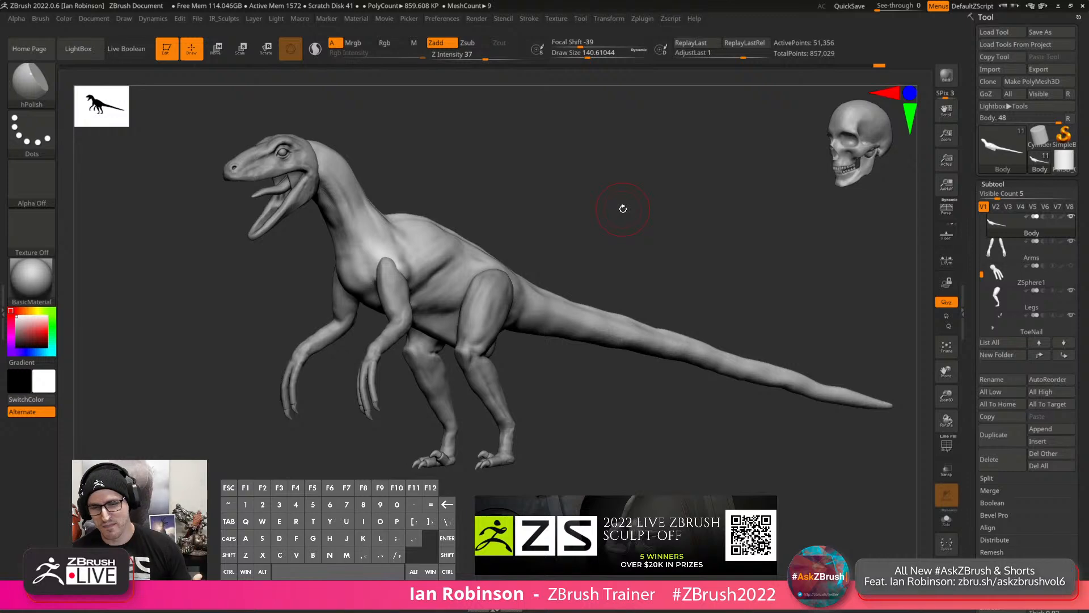
left_click_drag(642, 199, 632, 219)
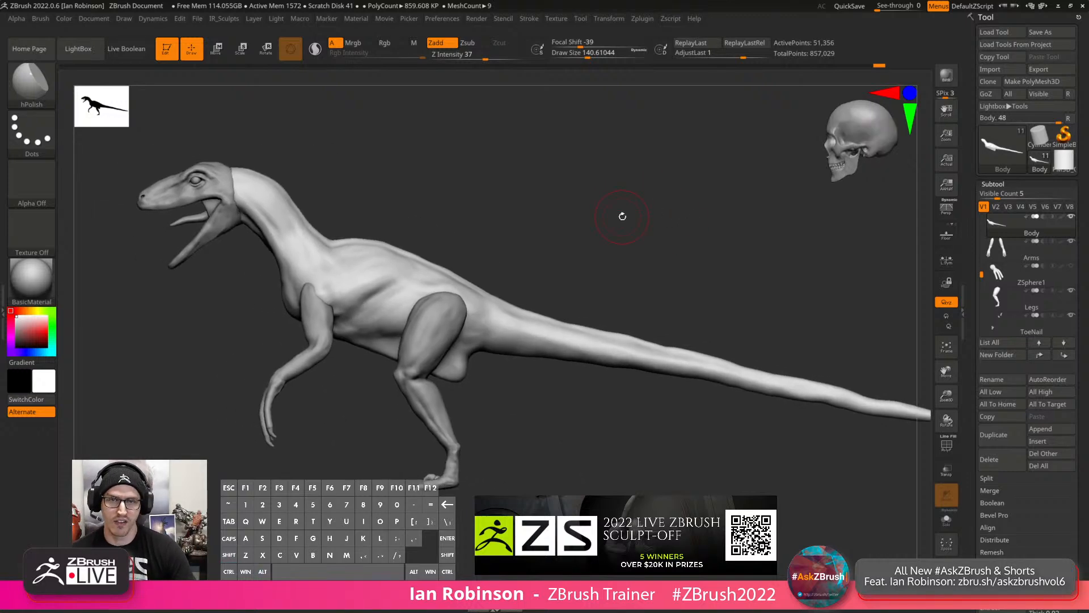
left_click_drag(530, 204, 548, 225)
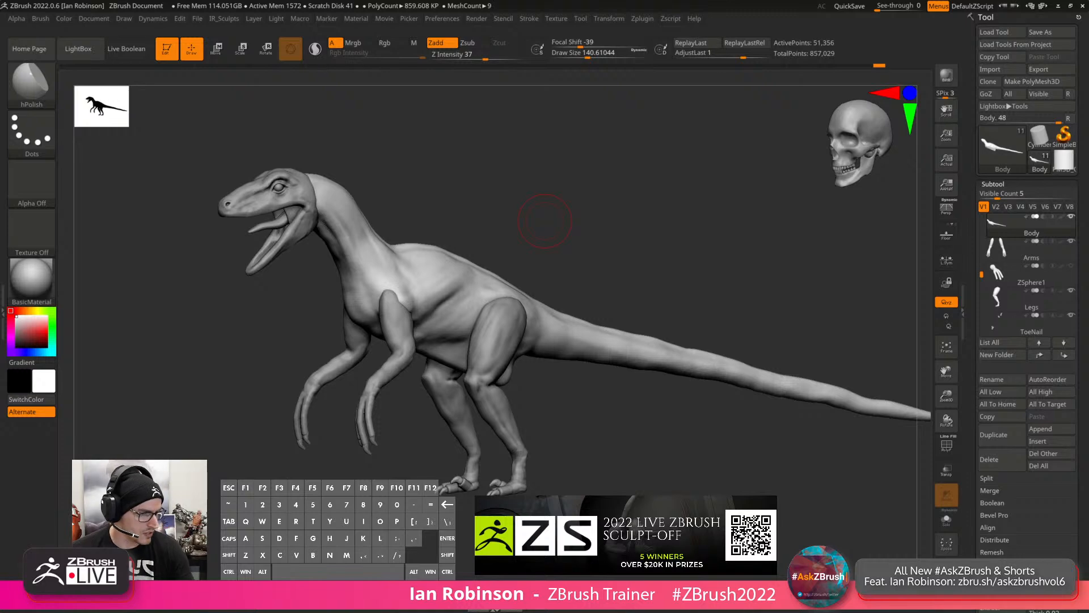
Switch to the Xencelabs tablet settings and inspect the Pen Tablet page and the action choices for its Left Button.
key("super")
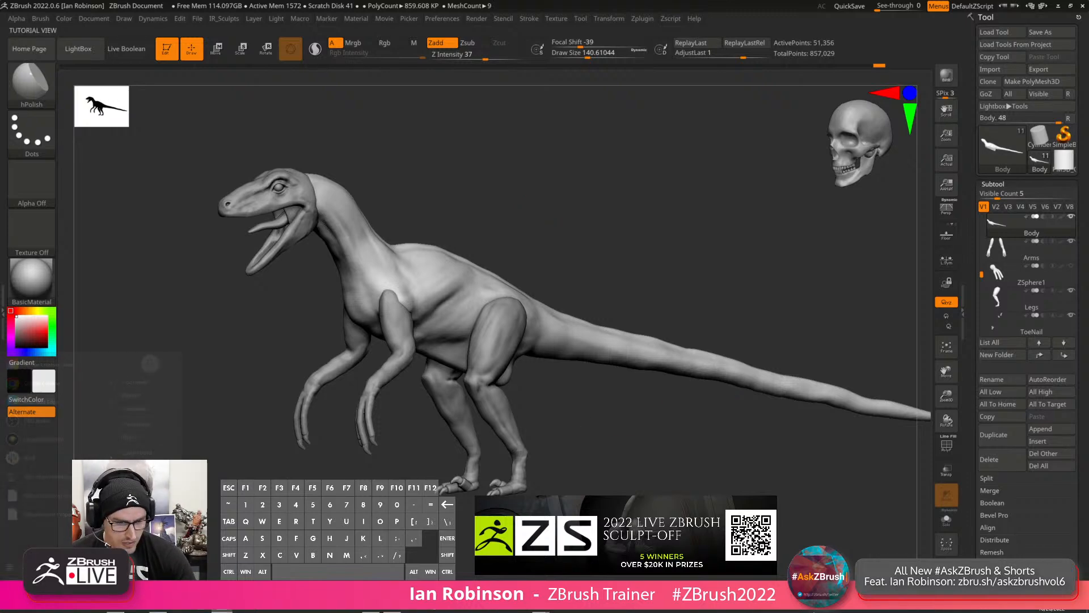
left_click(562, 601)
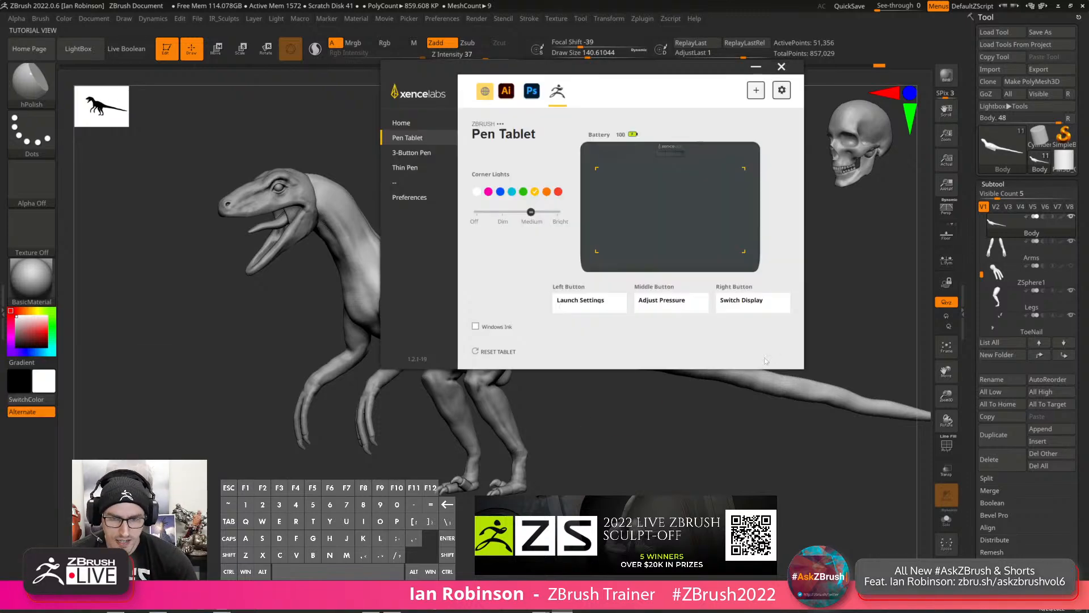
left_click(420, 123)
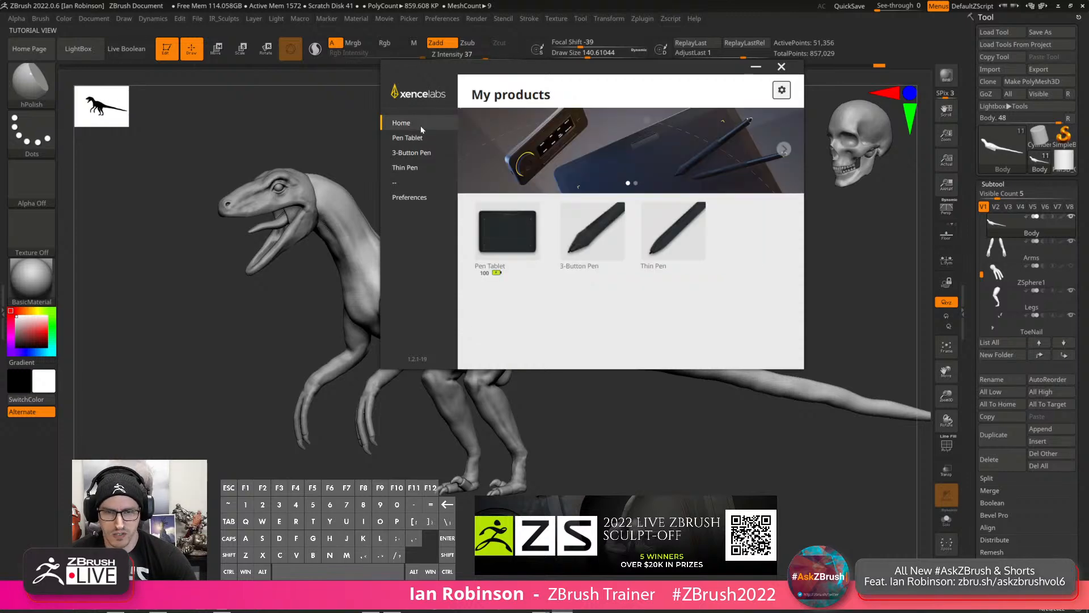
left_click(495, 232)
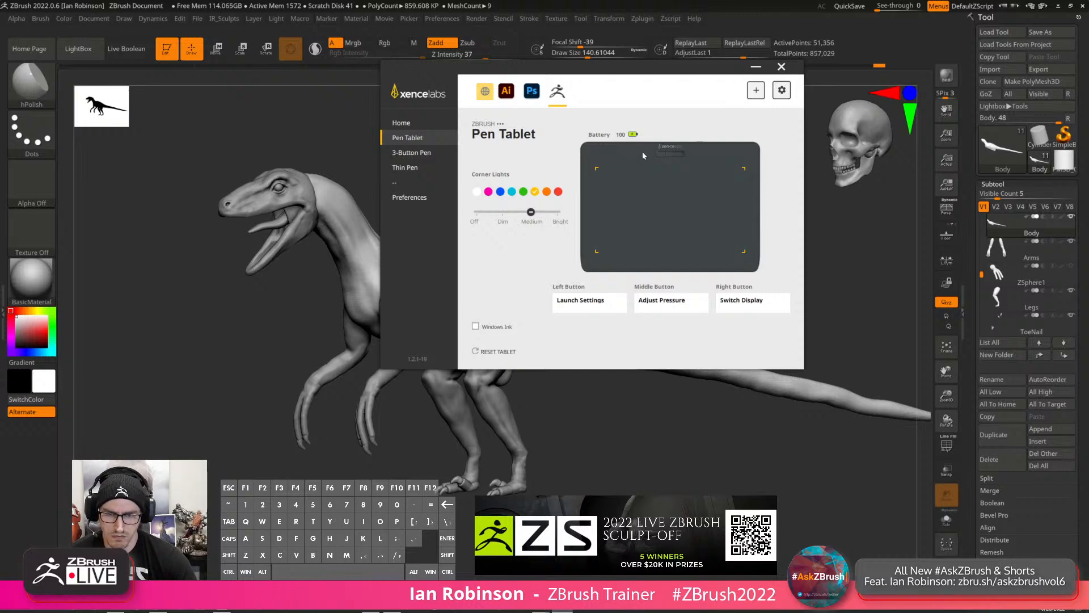
left_click_drag(603, 66, 627, 96)
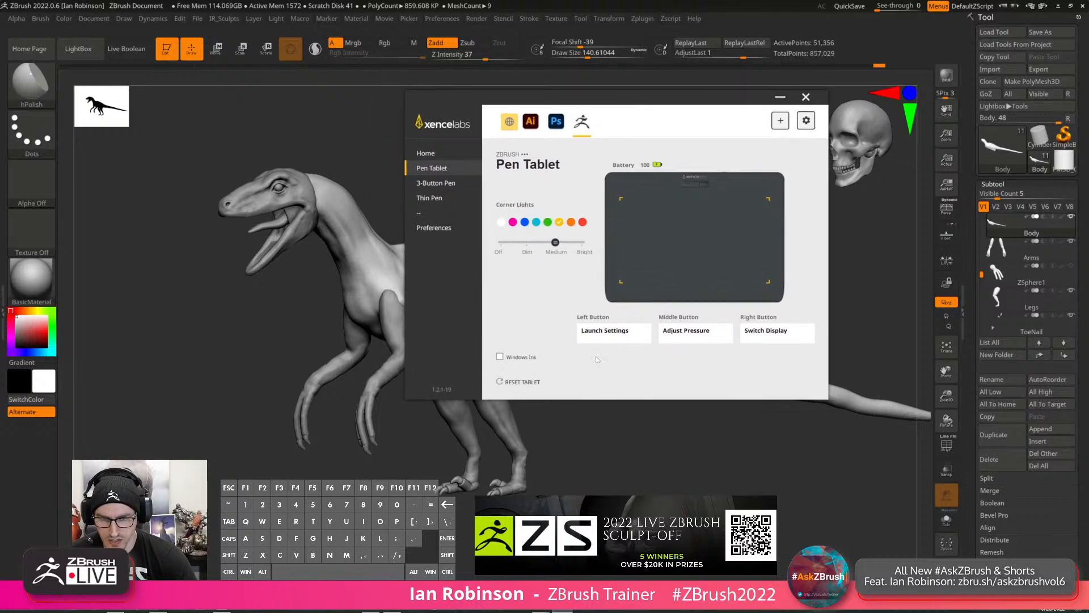
left_click(619, 333)
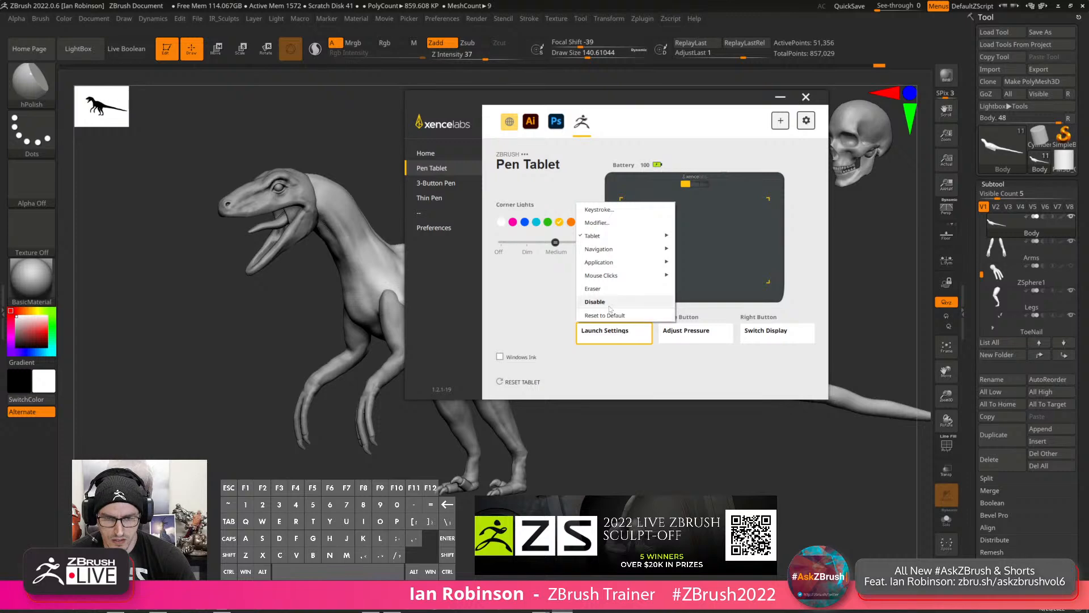
left_click(459, 244)
Map the full tablet area to Display1(0,0,3840,2160) in the tablet preferences and close the settings.
left_click(436, 227)
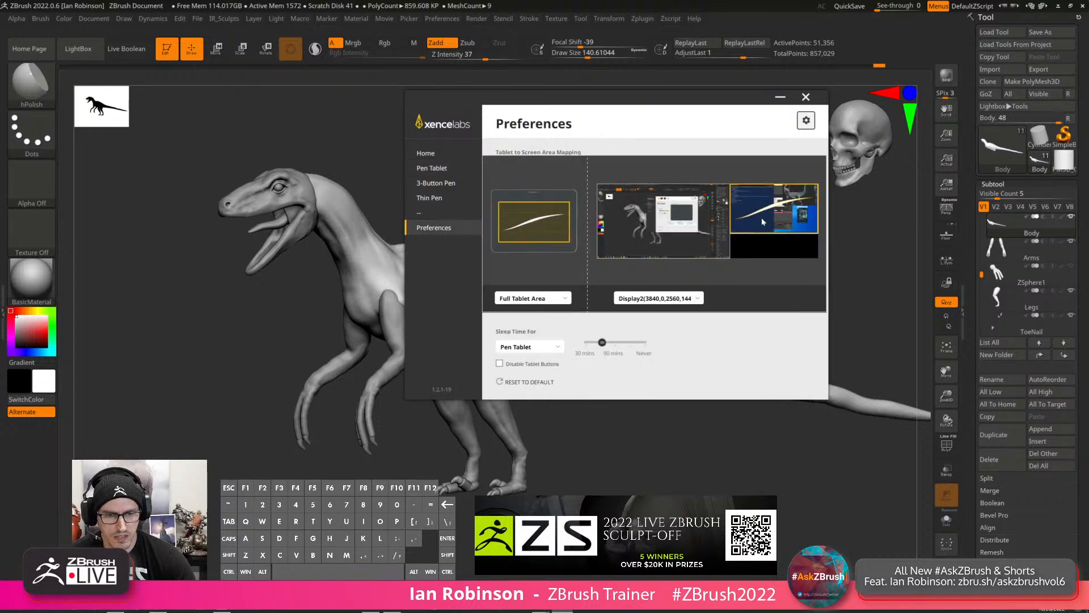
left_click(658, 298)
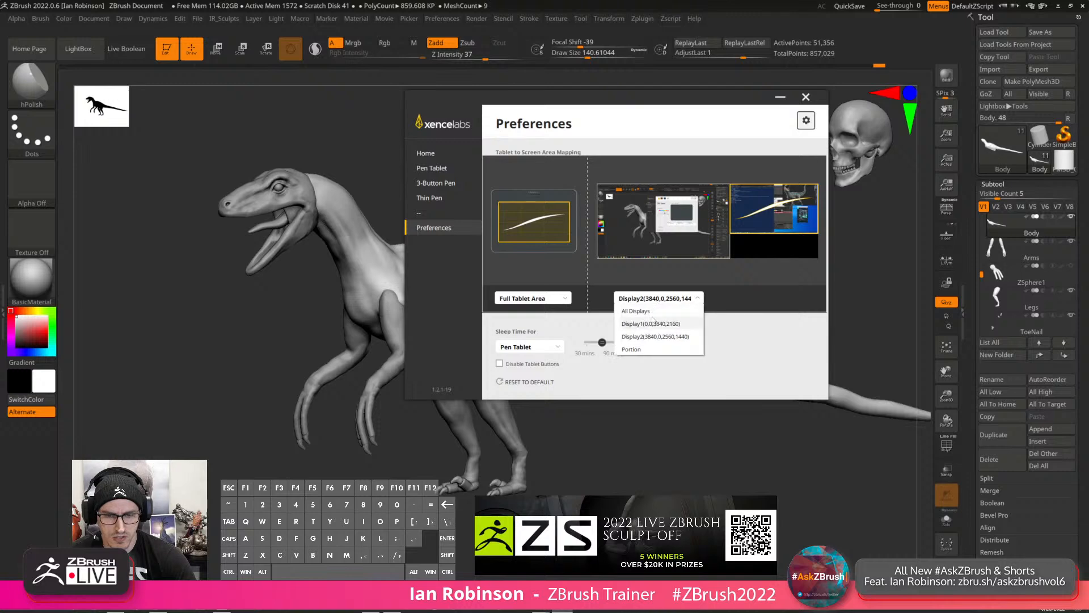
left_click(653, 329)
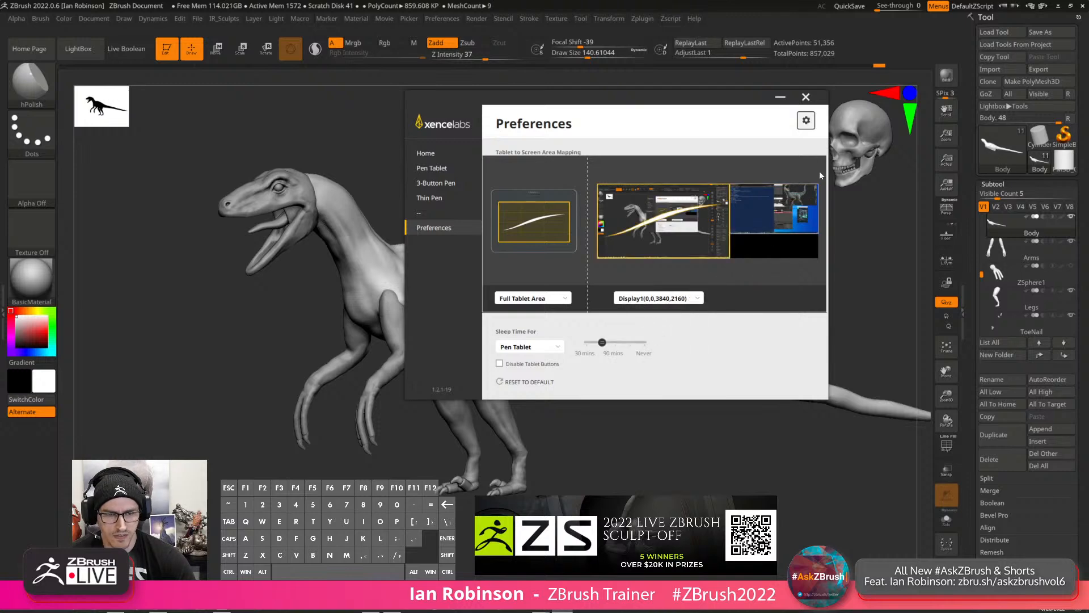
left_click(806, 97)
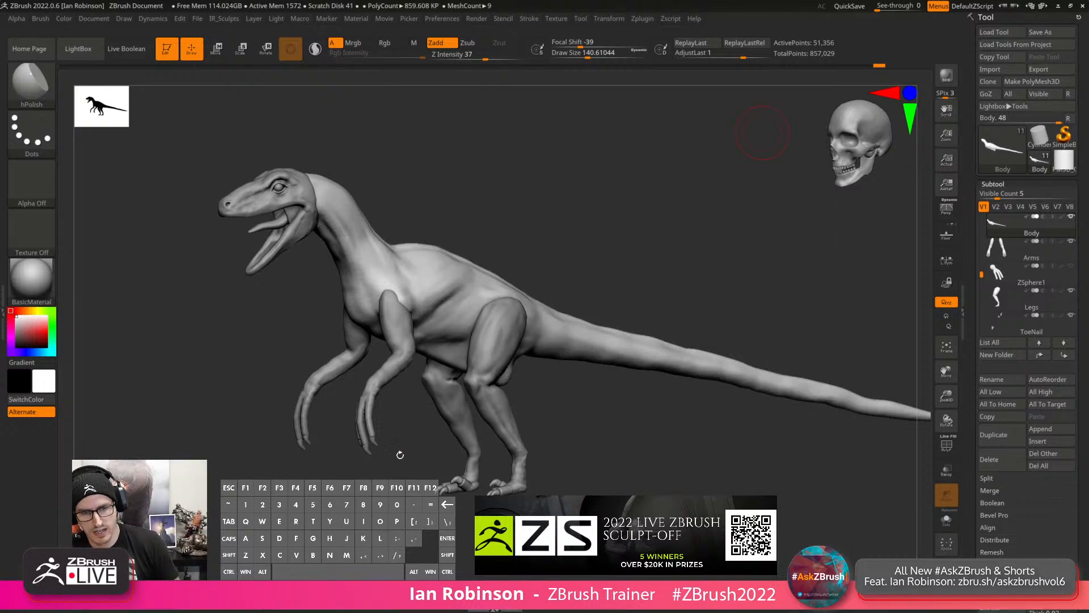
Carve grooves into the raptor's ribcage behind the front arm using the ClayBuildup brush at a draw size of about 130.
left_click_drag(529, 280, 594, 262)
mouse_move(734, 248)
left_mouse_down()
mouse_move(676, 250)
mouse_move(686, 264)
mouse_move(613, 236)
mouse_move(469, 250)
mouse_move(579, 260)
mouse_move(511, 272)
mouse_move(488, 262)
left_mouse_up()
key("s")
left_click_drag(537, 182, 560, 205, "alt")
left_click_drag(454, 297, 482, 289, "alt")
key("s")
key("b")
key("c")
key("b")
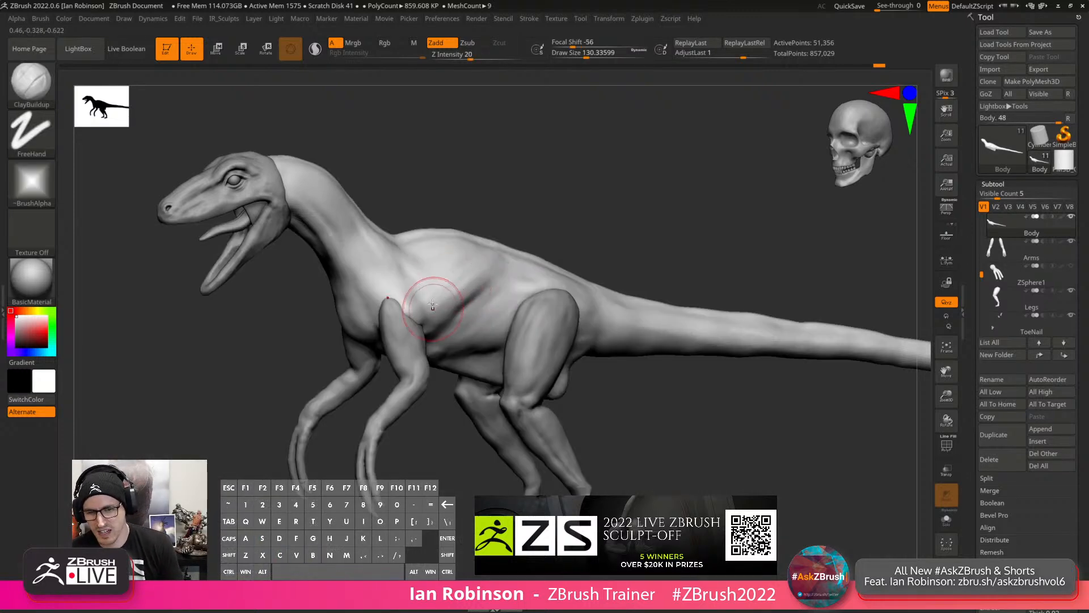
left_click_drag(475, 291, 432, 335, "alt")
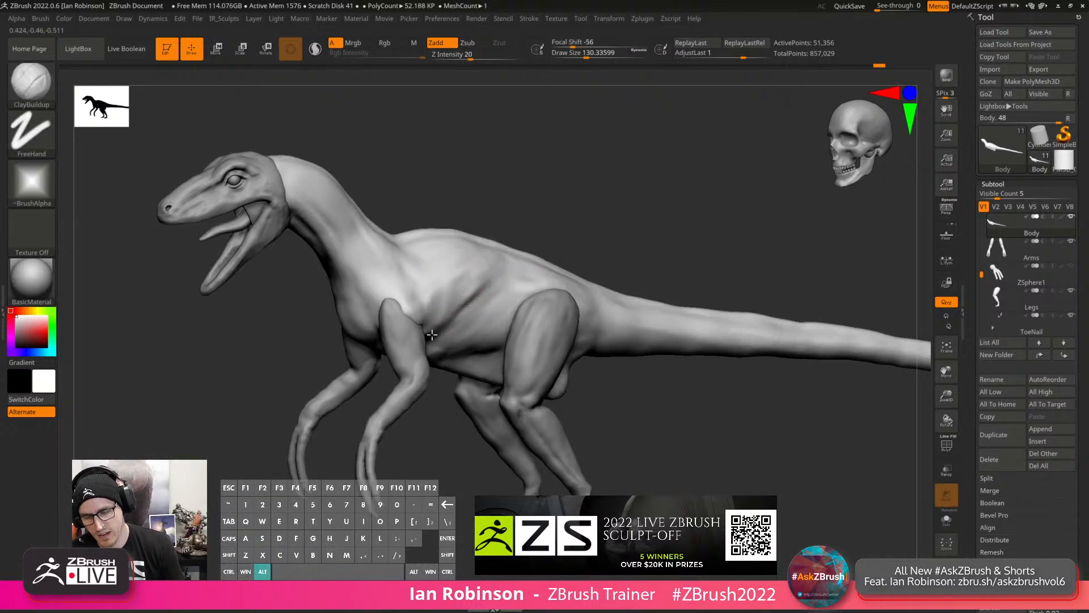
mouse_move(480, 277)
left_mouse_down("alt")
mouse_move(482, 265)
mouse_move(425, 335)
mouse_move(469, 283)
left_mouse_up("alt")
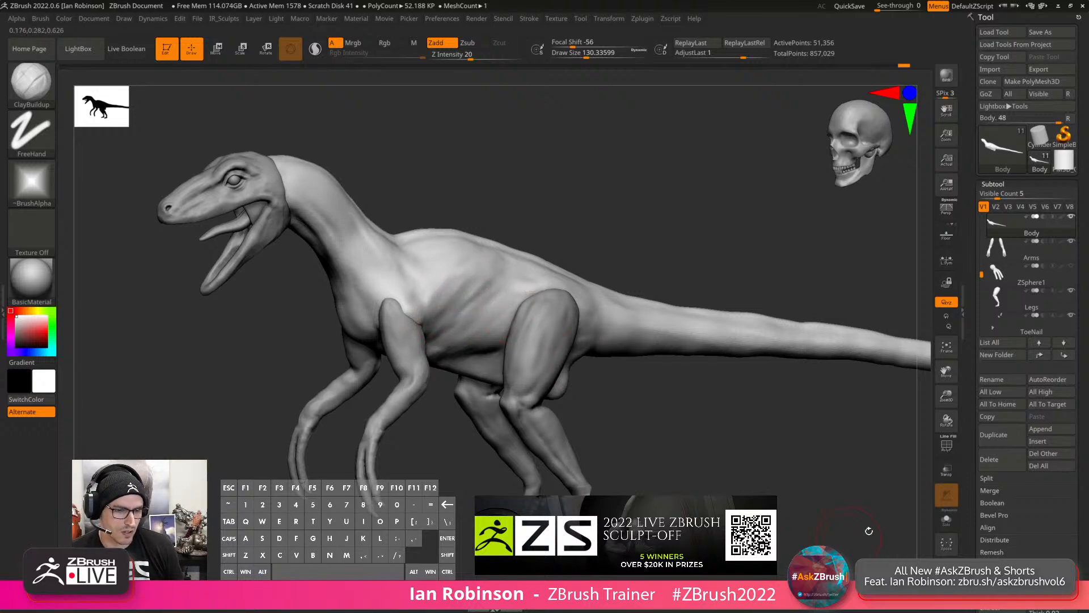
Isolate the Body subtool, carve the lower ribcage with ClayBuildup, and show the other subtools again.
left_click(946, 528)
mouse_move(565, 432)
right_mouse_down("alt")
mouse_move(445, 382)
mouse_move(457, 325)
mouse_move(514, 378)
right_mouse_up("alt")
mouse_move(455, 356)
left_mouse_down("alt")
mouse_move(420, 369)
mouse_move(402, 358)
left_mouse_up("alt")
right_click_drag(513, 375, 521, 416)
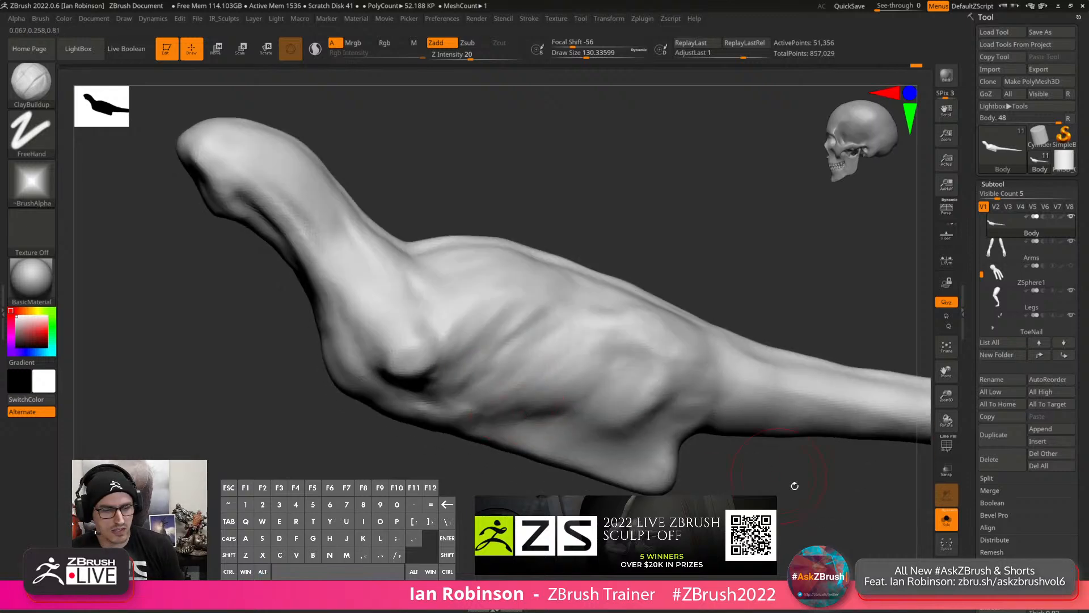
left_click(946, 519)
left_click_drag(712, 462, 658, 494)
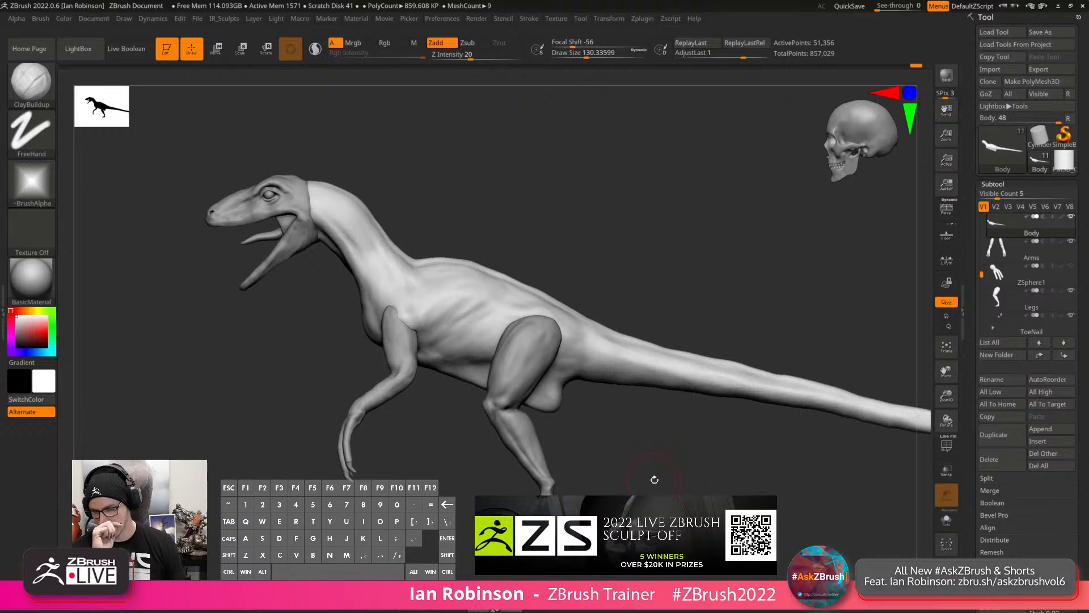
Select the Arms subtool and shift it slightly backward into the body with the Move gizmo.
left_click_drag(704, 458, 418, 334)
left_click(488, 332, "alt")
key("w")
left_click_drag(458, 380, 512, 406, "shift")
left_click(523, 156, "alt")
left_click(463, 324, "alt")
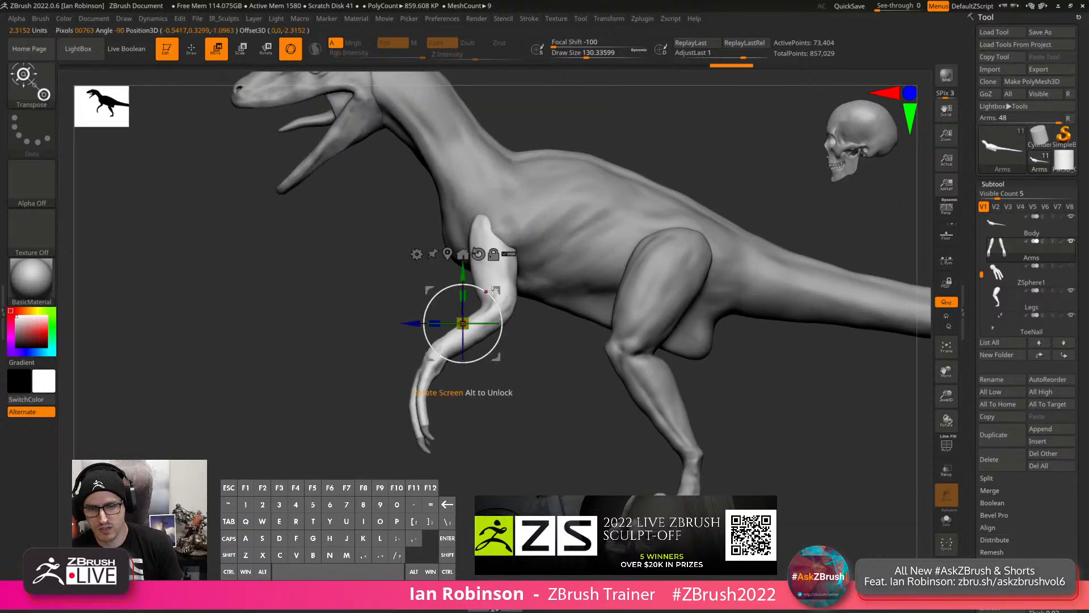
left_click(509, 254)
left_click_drag(413, 324, 424, 322)
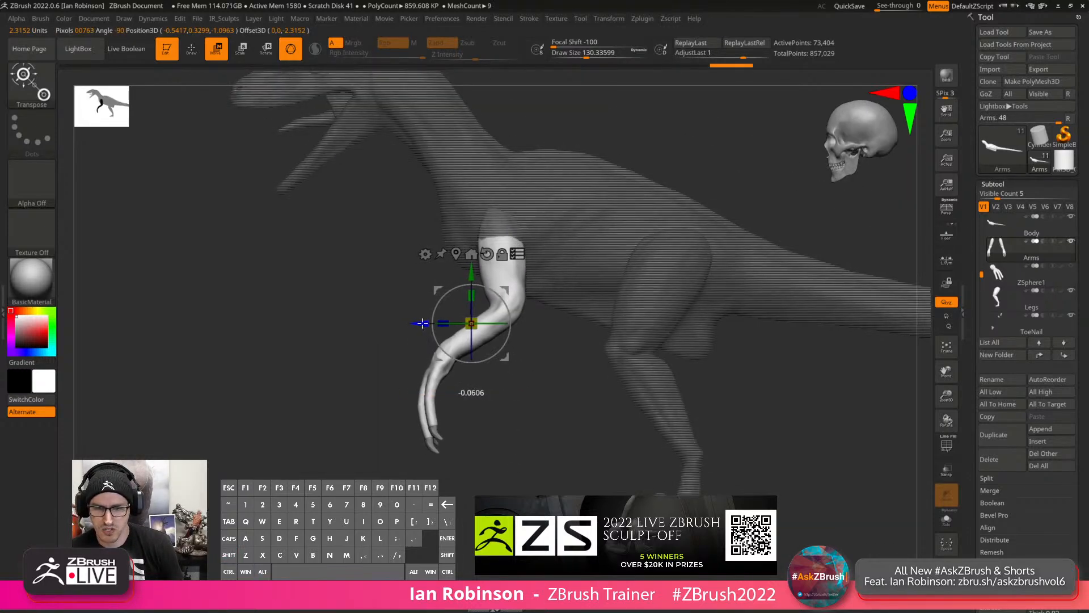
key("q")
mouse_move(535, 382)
left_mouse_down()
mouse_move(577, 384)
mouse_move(546, 373)
left_mouse_up()
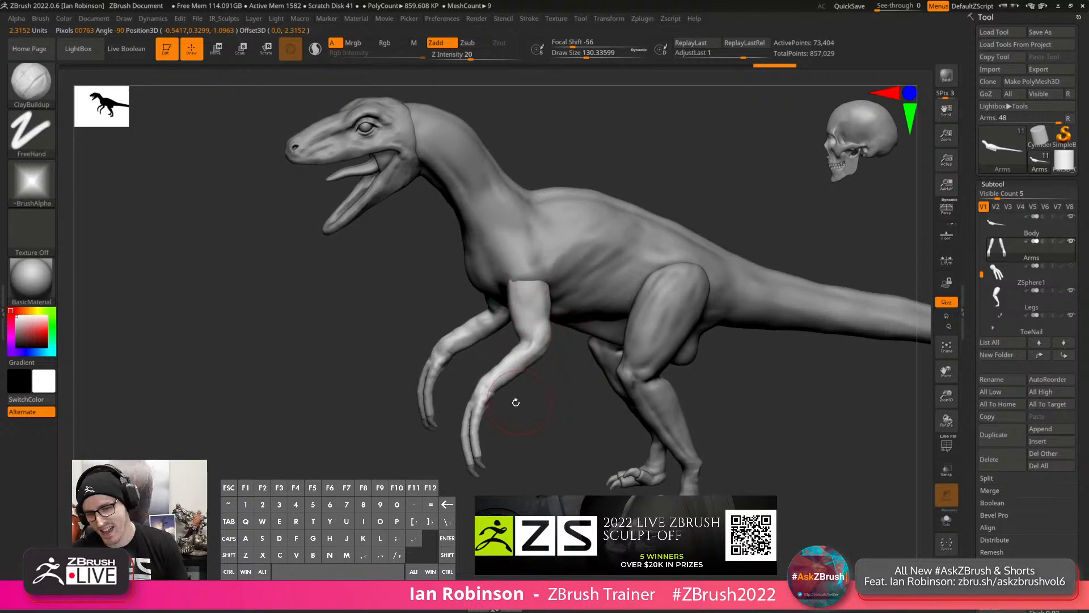
mouse_move(550, 407)
left_mouse_down()
mouse_move(533, 406)
mouse_move(549, 398)
left_mouse_up()
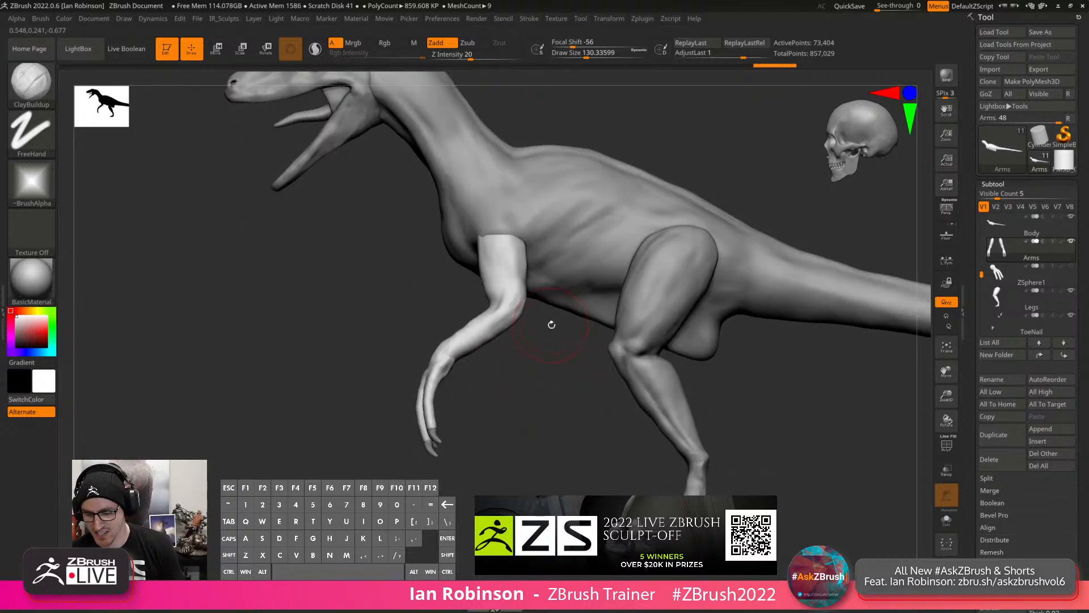
Reposition the arms with the gizmo again so their upper ends fit into the shoulders, and return to Draw mode.
key("w")
left_click_drag(507, 289, 537, 201, "alt")
mouse_move(514, 271)
left_mouse_down()
mouse_move(539, 303)
mouse_move(555, 397)
mouse_move(570, 357)
mouse_move(563, 330)
left_mouse_up()
key("q")
Select the raptor's Head subtool, isolate it with Solo and view it around the open jaws.
right_click_drag(539, 335, 605, 337)
left_click(439, 222, "alt")
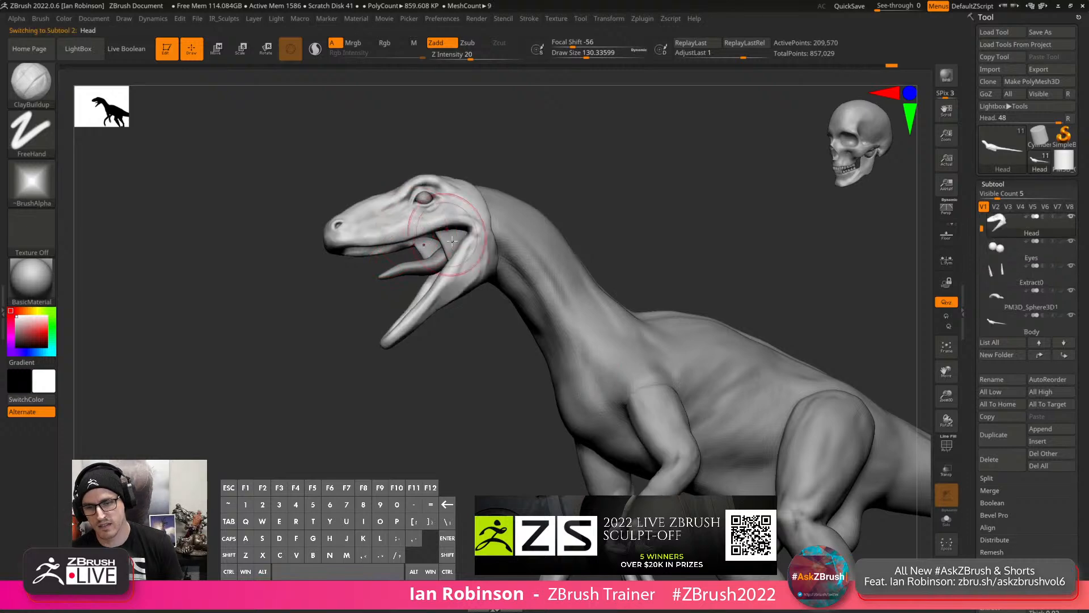
key("shift+f")
key("shift+f")
right_click_drag(496, 306, 500, 256)
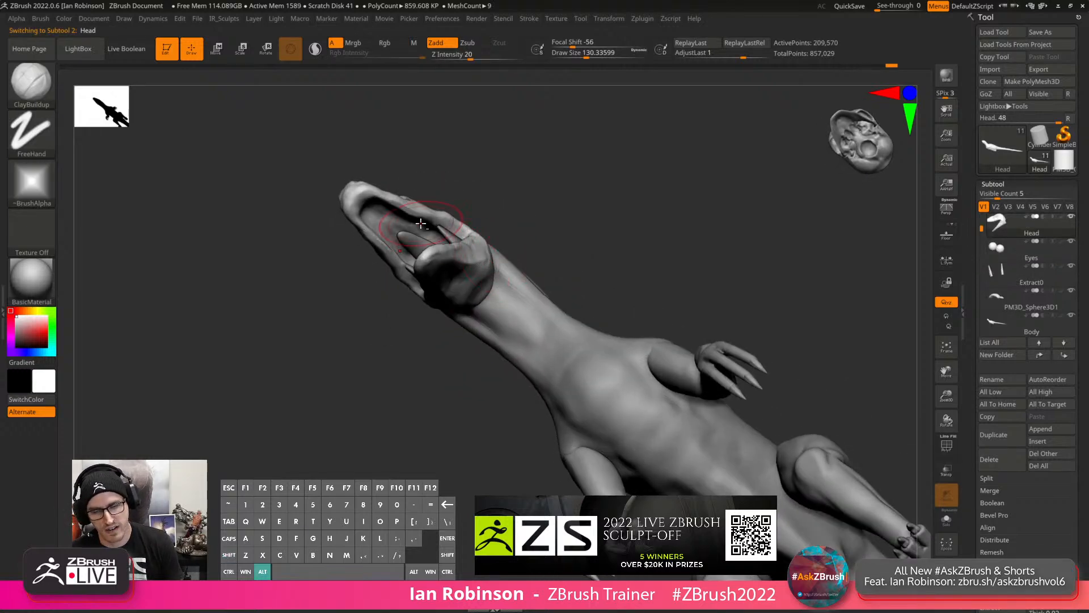
right_click_drag(420, 223, 804, 420)
left_click(945, 519)
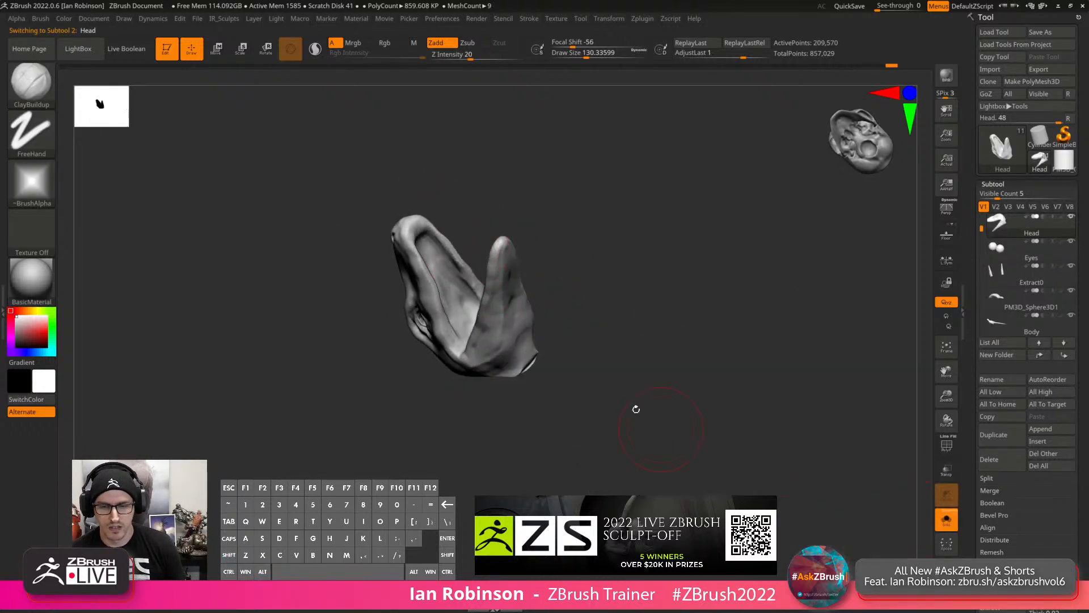
mouse_move(632, 409)
right_mouse_down()
mouse_move(628, 304)
mouse_move(667, 364)
mouse_move(664, 413)
mouse_move(690, 374)
right_mouse_up()
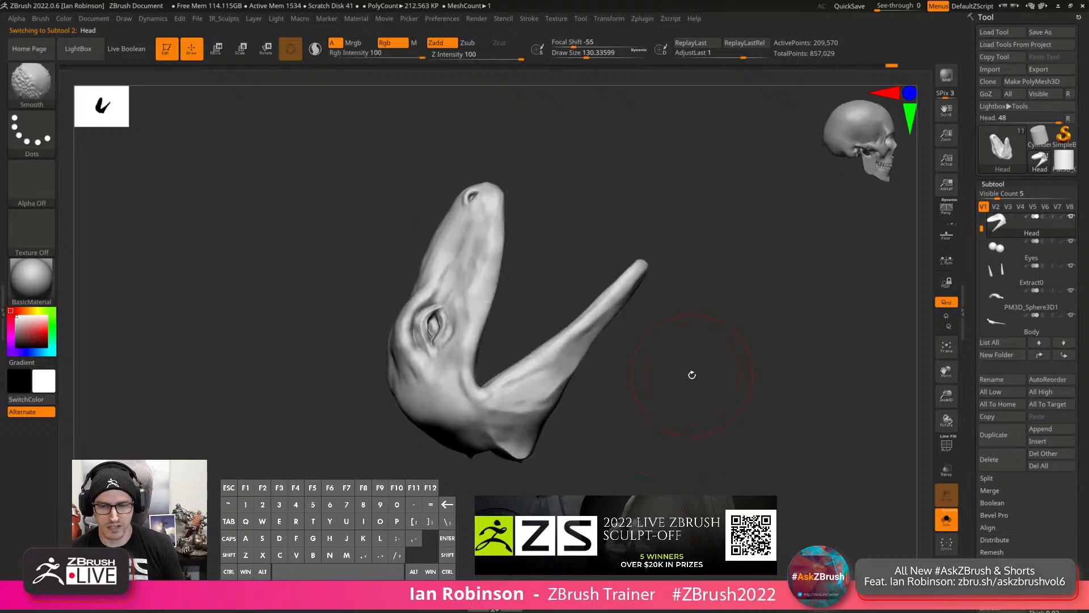
Display the head's polygroups and isolate the upper head and jaw group, leaving the polyframe hidden.
key("ctrl+shift")
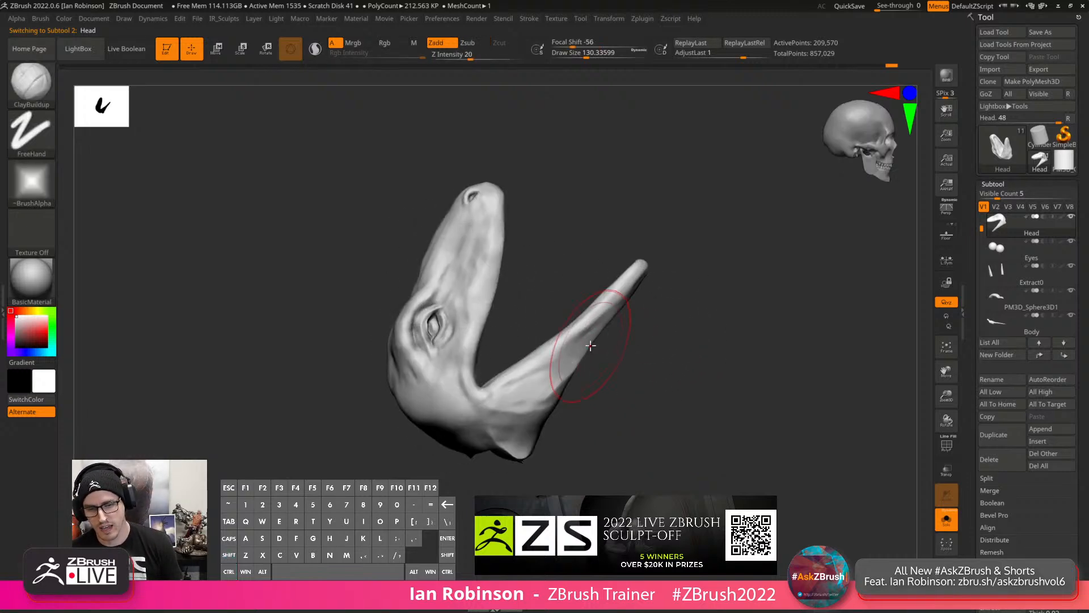
key("shift+f")
right_click_drag(586, 353, 565, 380)
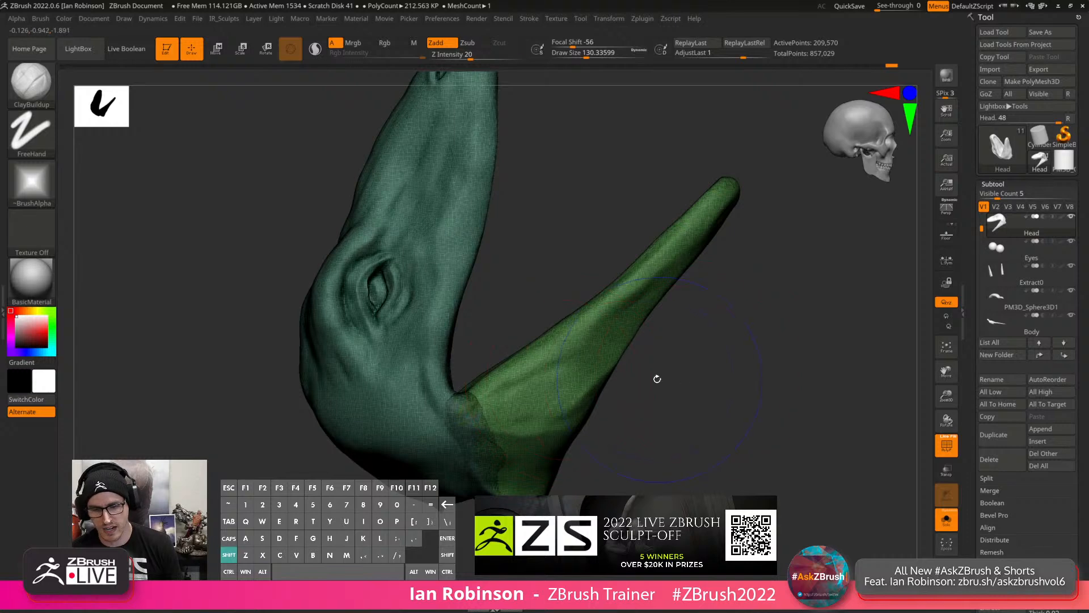
key("shift+f")
key("shift+f")
key("shift+f")
key("shift+f")
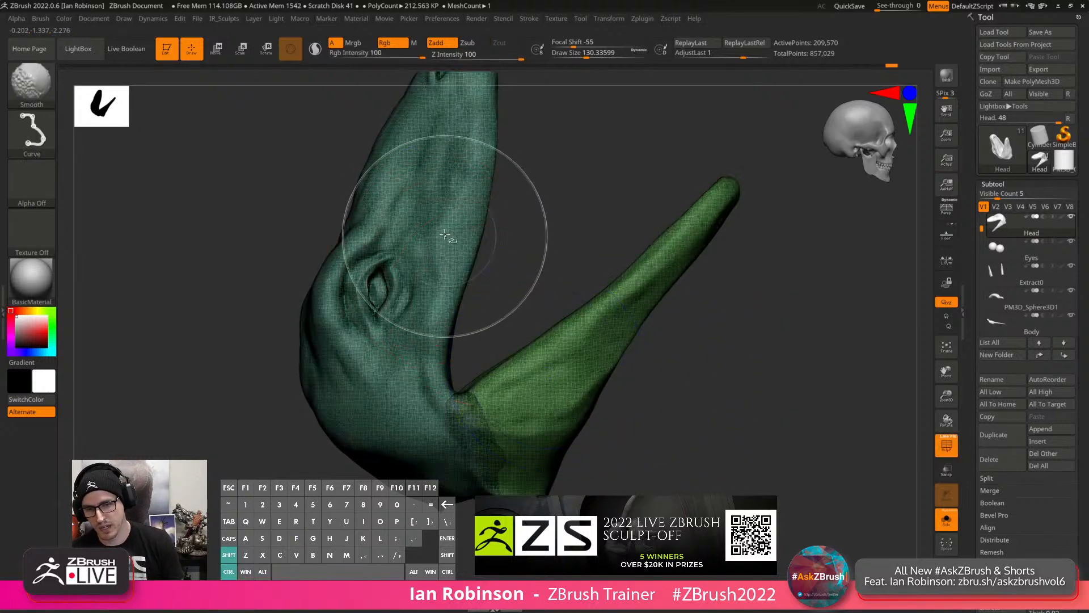
left_click(448, 233, "ctrl+shift")
right_click_drag(500, 246, 587, 264)
key("shift+f")
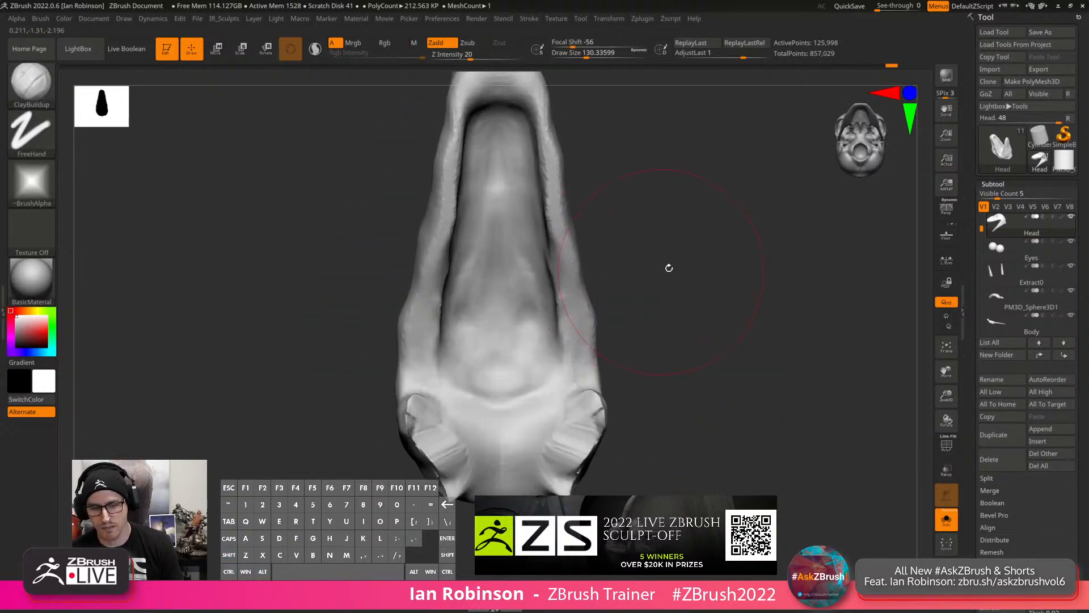
Face the underside of the upper jaw and reduce the draw size to about 19.
right_click_drag(669, 268, 676, 253, "shift")
key("s")
left_click_drag(676, 258, 666, 258)
right_click_drag(667, 259, 679, 327, "alt")
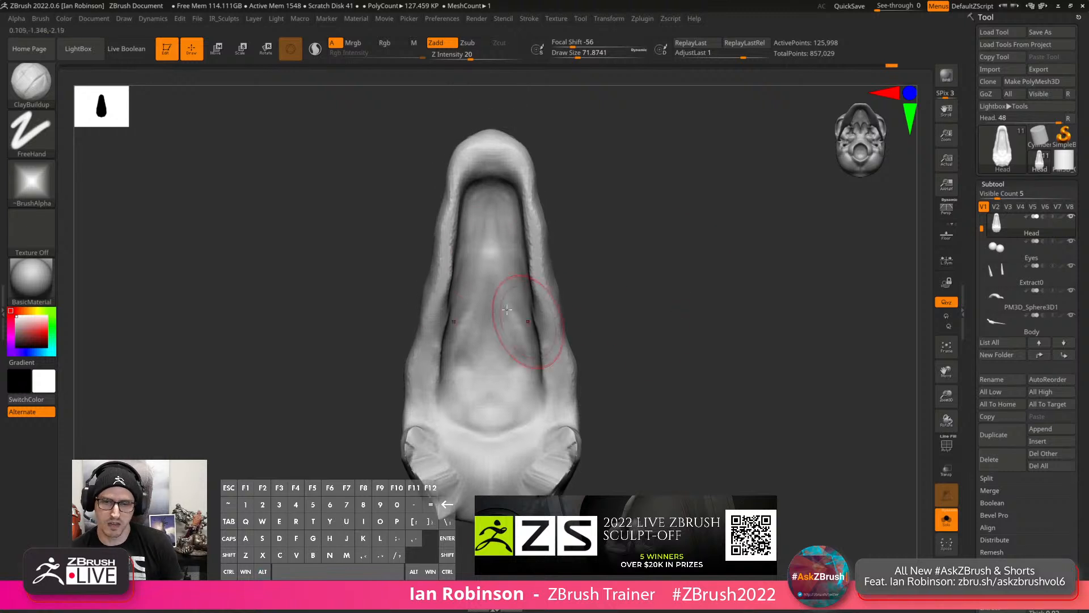
key("s")
left_click_drag(497, 225, 487, 225)
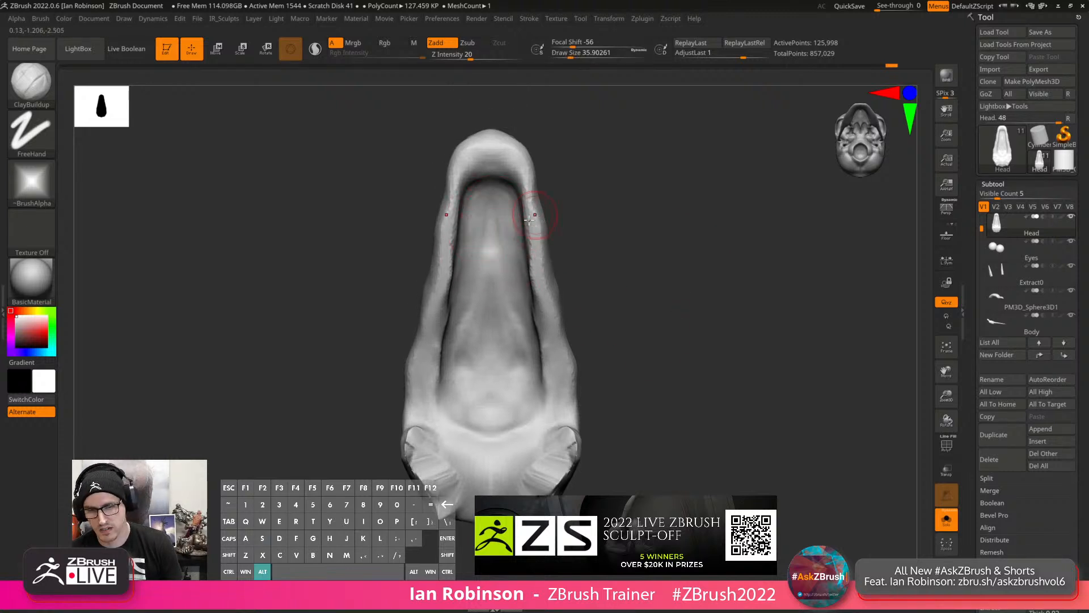
right_click_drag(529, 220, 569, 238, "alt")
key("s")
left_click_drag(515, 227, 505, 227)
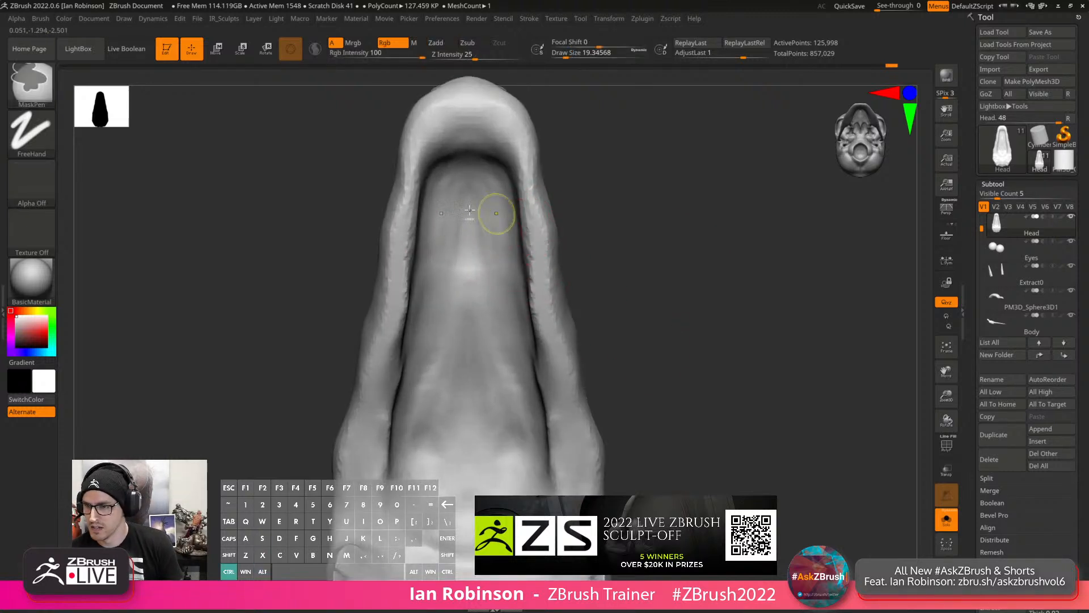
mouse_move(469, 163)
left_mouse_down("ctrl")
mouse_move(500, 311)
mouse_move(494, 205)
mouse_move(512, 345)
mouse_move(506, 269)
mouse_move(511, 431)
mouse_move(487, 328)
mouse_move(471, 405)
mouse_move(479, 229)
mouse_move(468, 171)
left_mouse_up("ctrl")
left_click_drag(486, 286, 481, 324, "ctrl")
left_click_drag(671, 159, 675, 215, "ctrl")
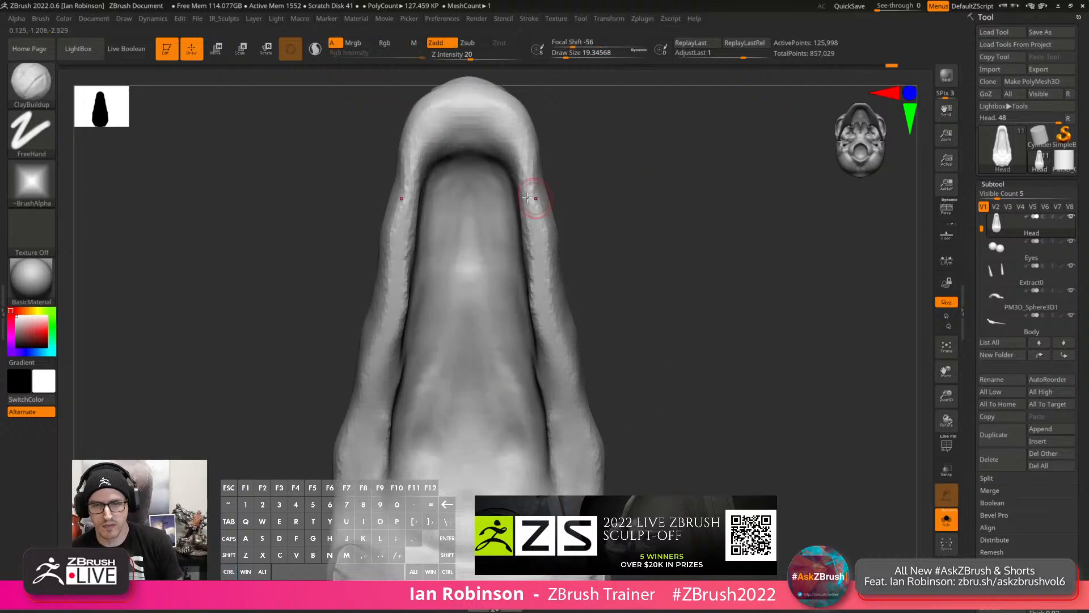
Turn off the Use Tablet setting in the tablet preferences.
left_click(456, 20)
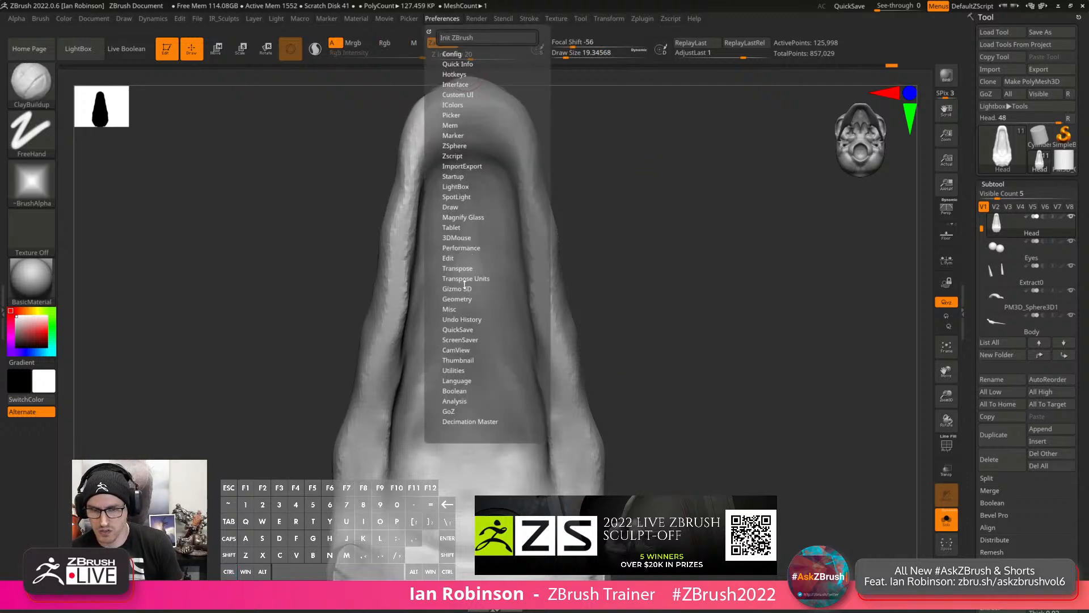
left_click(454, 227)
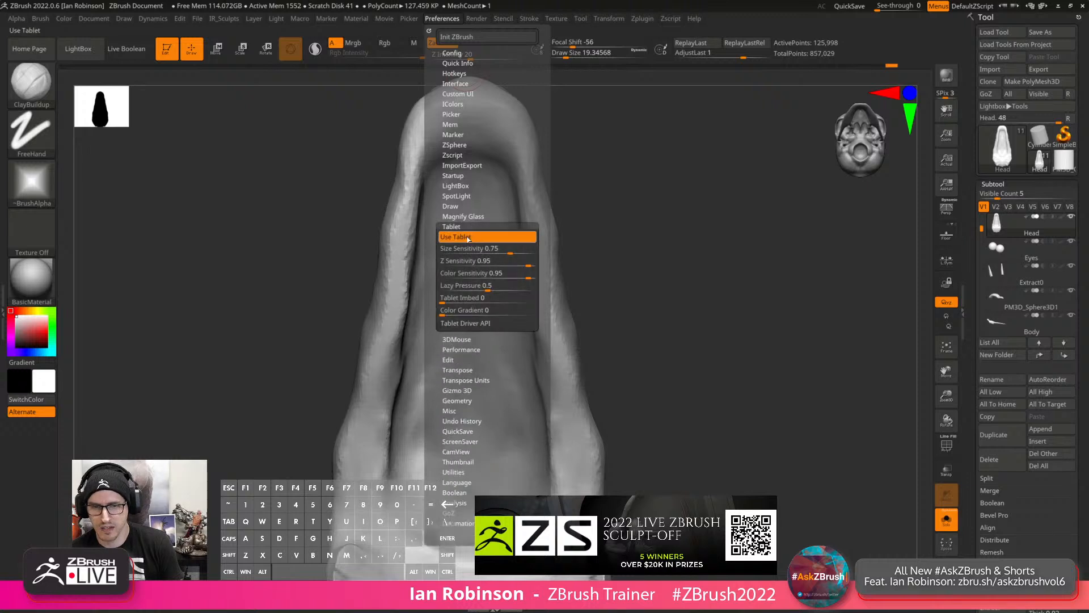
left_click(467, 241)
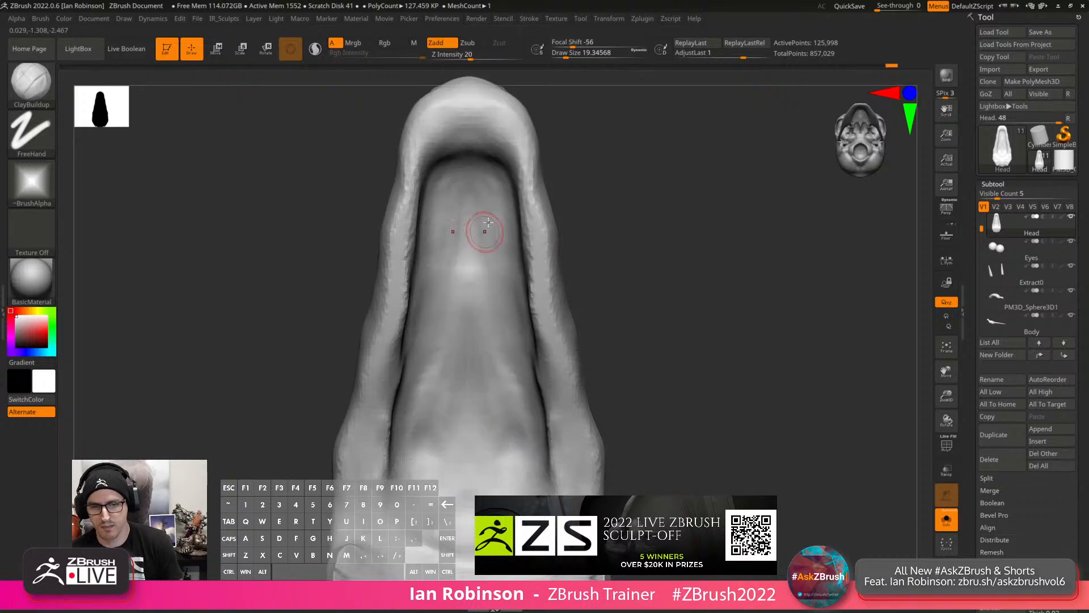
Paint a symmetrical horseshoe-shaped mask with MaskPen along the palate, just inside the upper jaw rim.
mouse_move(487, 177)
left_mouse_down("ctrl")
mouse_move(501, 220)
mouse_move(502, 306)
mouse_move(480, 169)
left_mouse_up("ctrl")
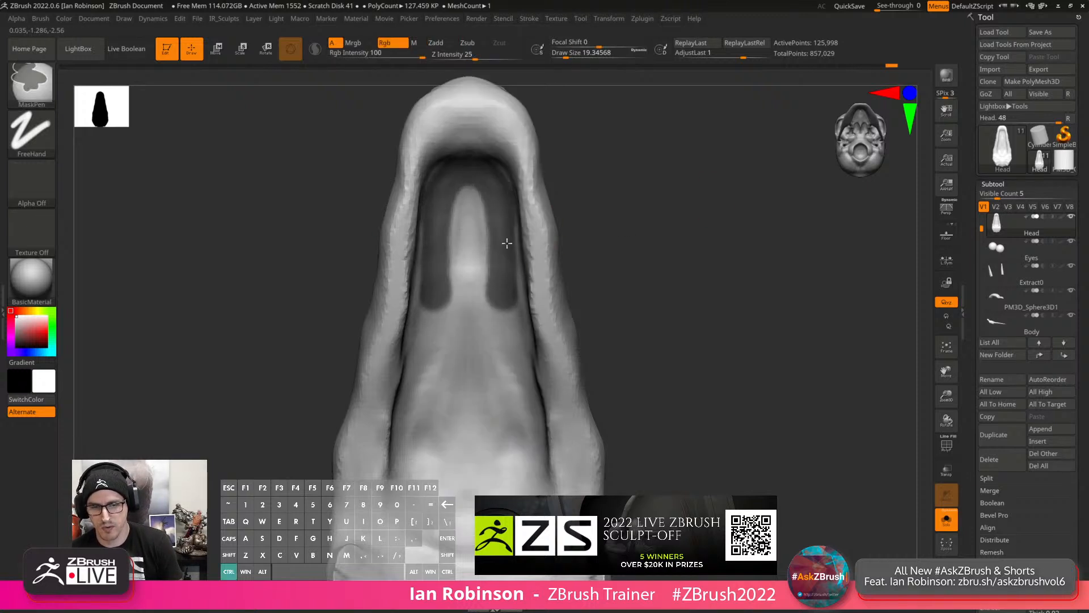
mouse_move(507, 243)
left_mouse_down("ctrl")
mouse_move(530, 488)
mouse_move(506, 209)
mouse_move(494, 284)
mouse_move(510, 467)
left_mouse_up("ctrl")
left_click_drag(603, 236, 644, 226)
Reduce the draw size to about 9.7 and erase the outer edge of the mask around the front of the palate.
key("s")
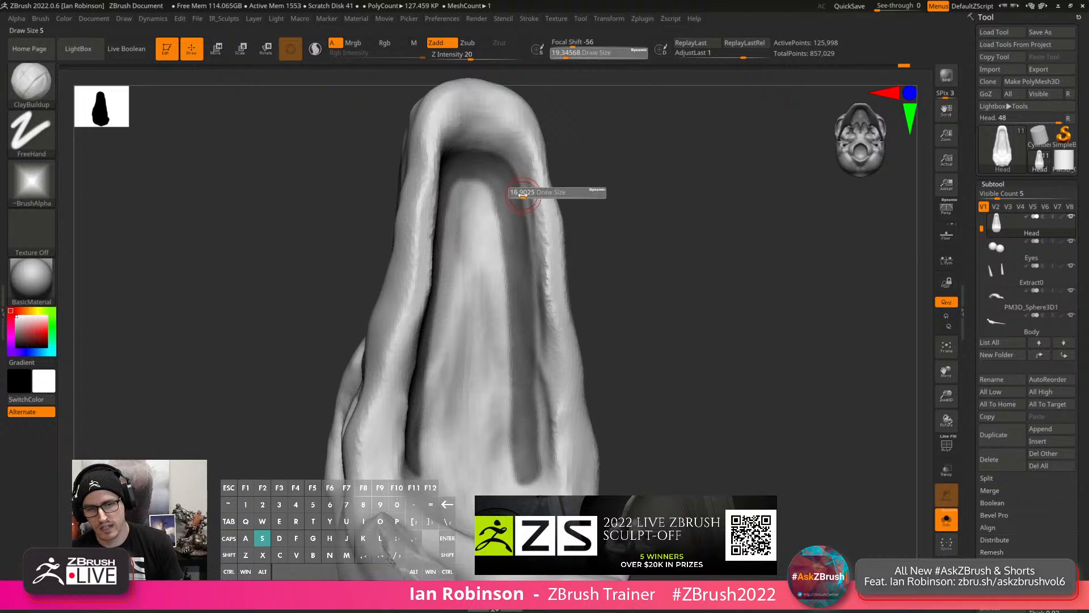
left_click_drag(523, 196, 520, 196)
right_click_drag(519, 196, 509, 159, "alt")
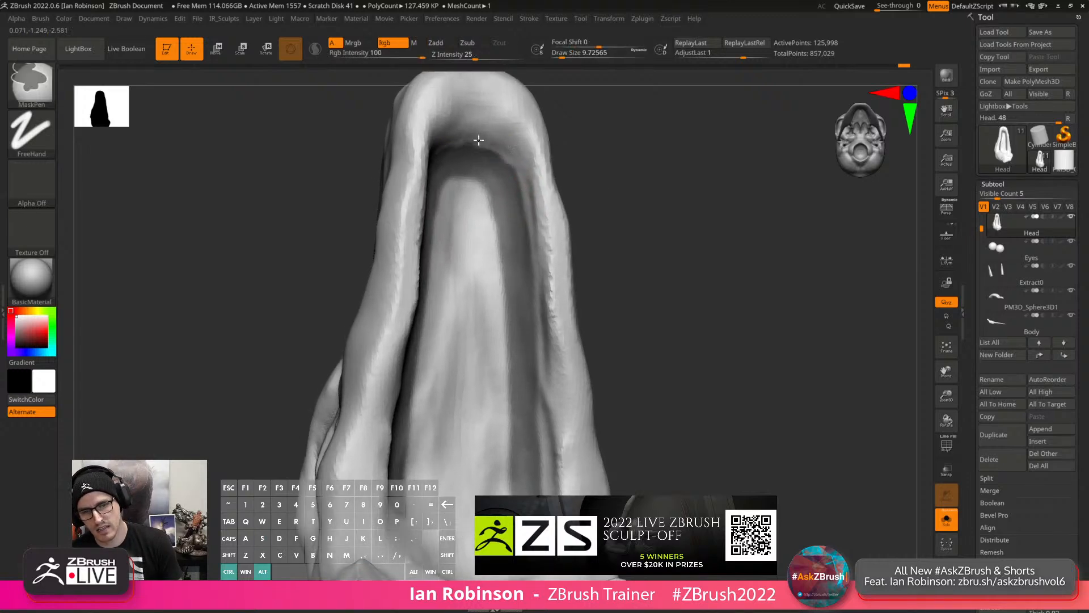
left_click_drag(524, 183, 472, 156, "ctrl+alt")
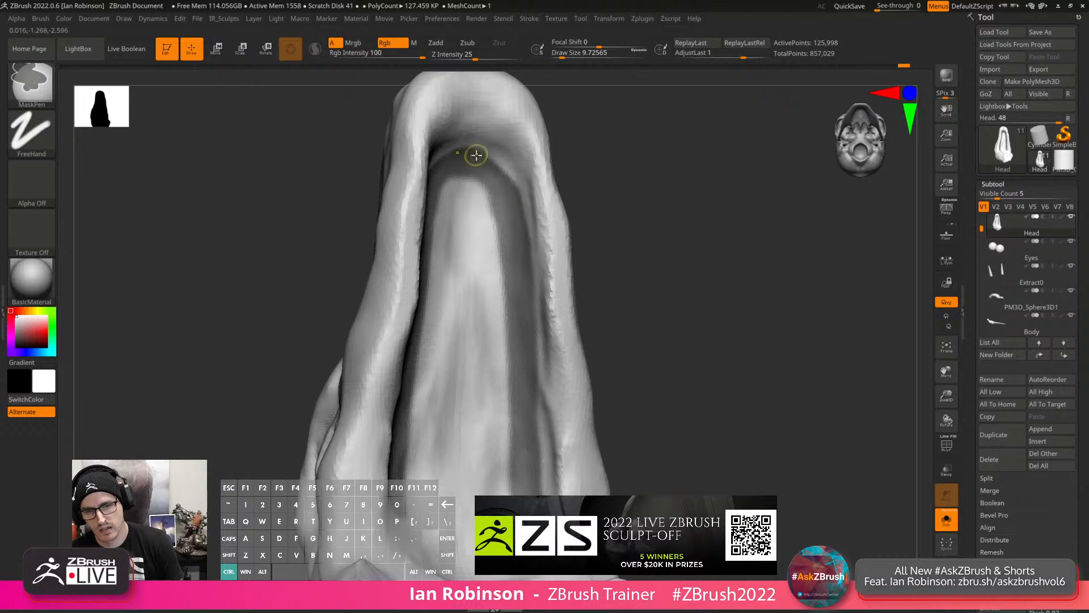
mouse_move(499, 195)
right_mouse_down()
mouse_move(448, 219)
mouse_move(420, 188)
right_mouse_up()
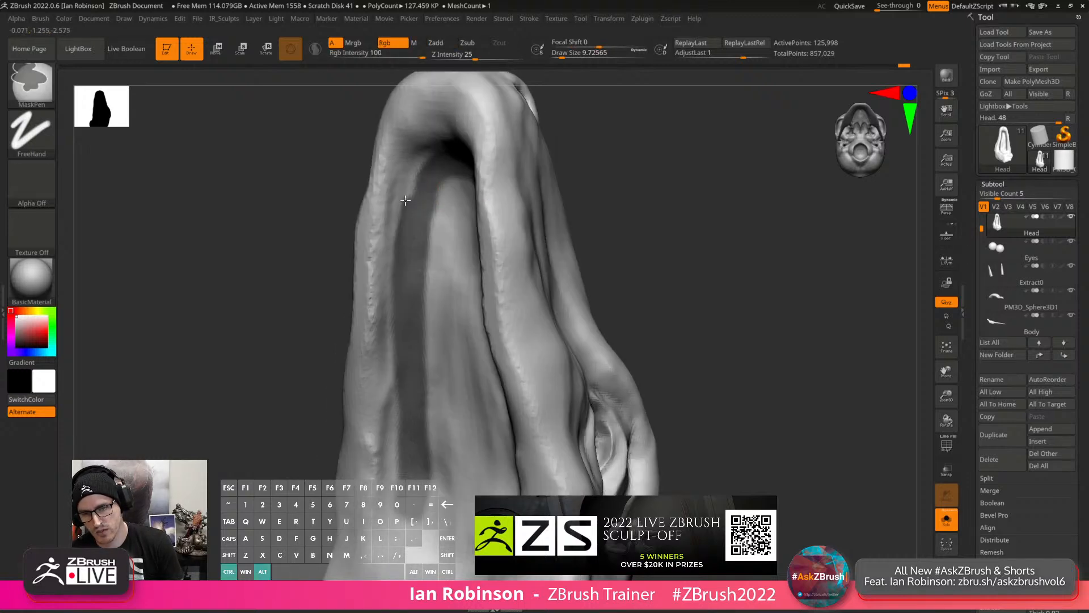
Enable LazyMouse for the MaskPen brush and erase the mask's outer edge along the side of the palate to narrow the band.
left_click(529, 18)
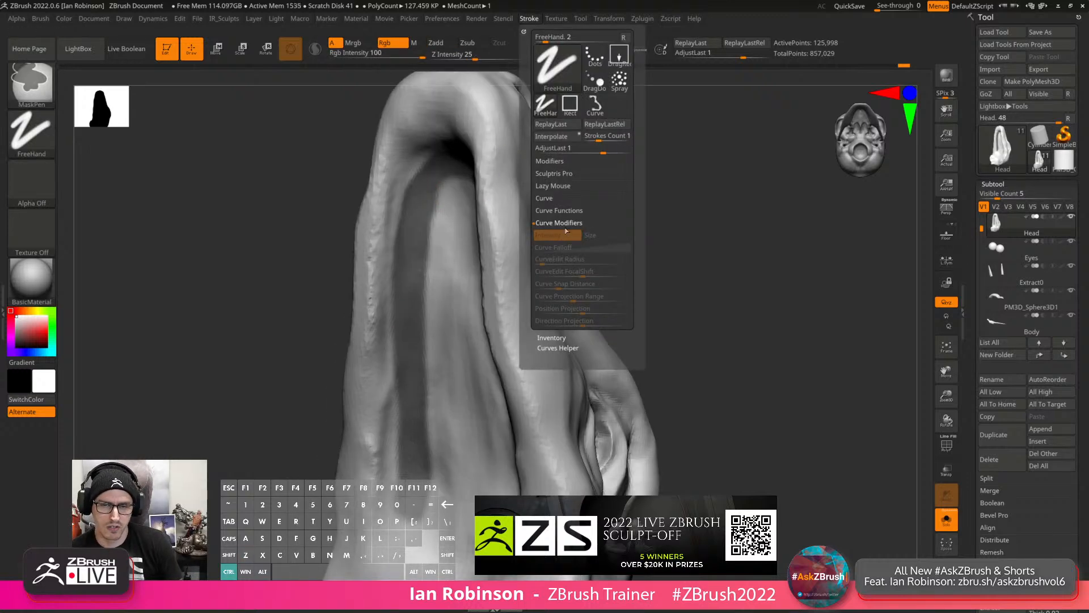
left_click(553, 186)
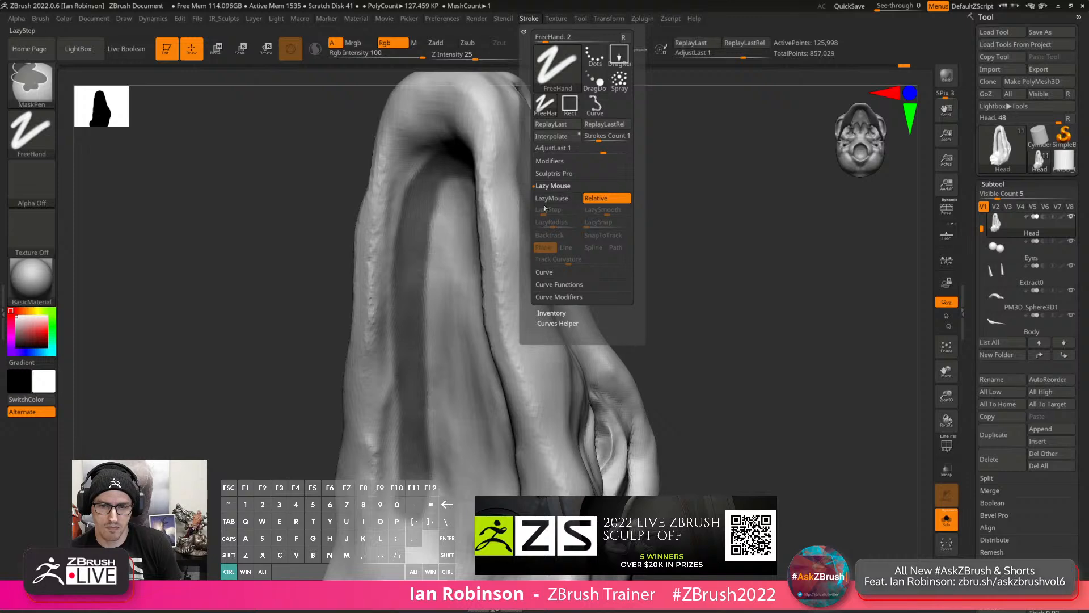
left_click(547, 199)
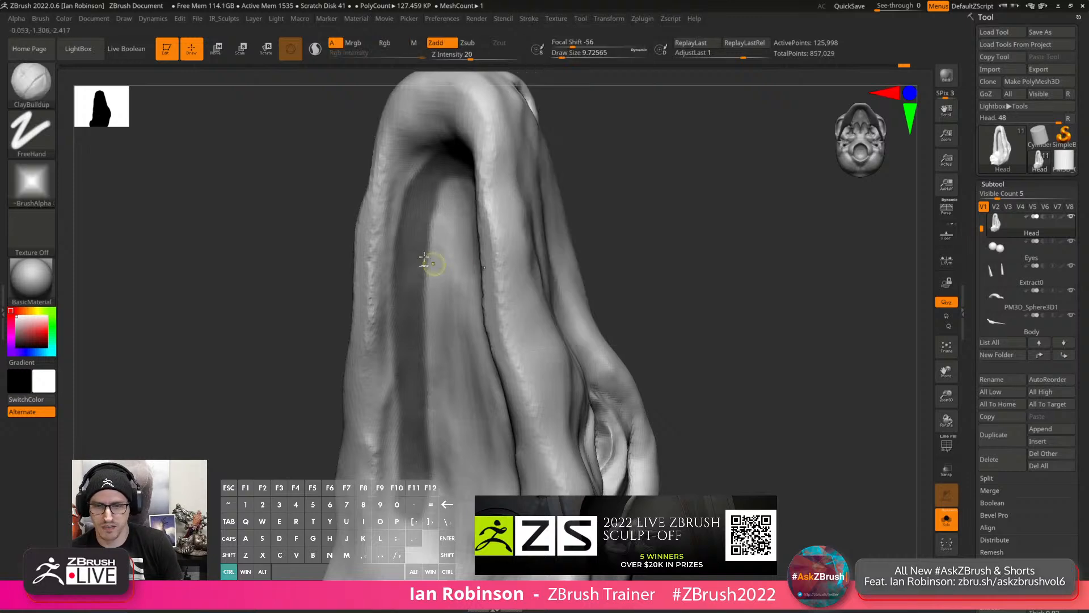
left_click_drag(414, 158, 397, 241, "ctrl")
key("ctrl+z")
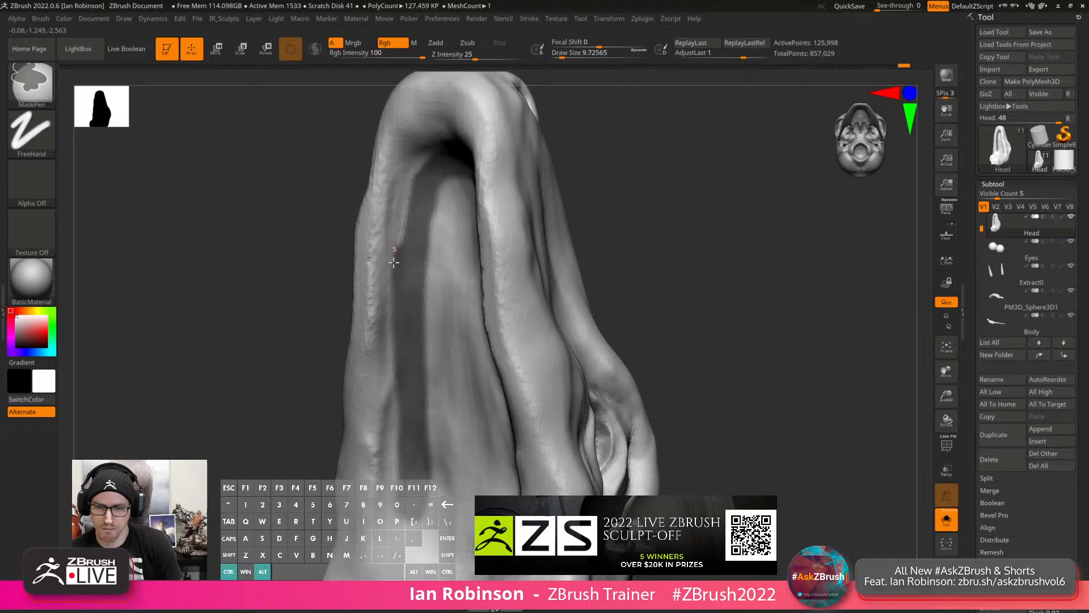
left_click_drag(395, 461, 398, 492, "ctrl+alt")
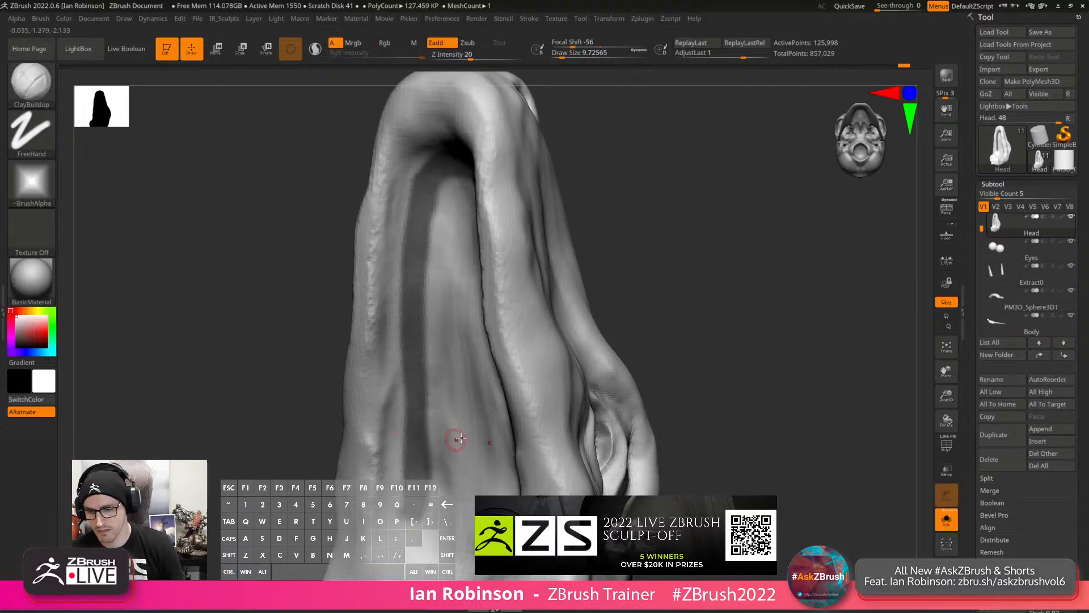
mouse_move(475, 439)
right_mouse_down()
mouse_move(547, 425)
mouse_move(569, 384)
mouse_move(558, 390)
mouse_move(499, 343)
right_mouse_up()
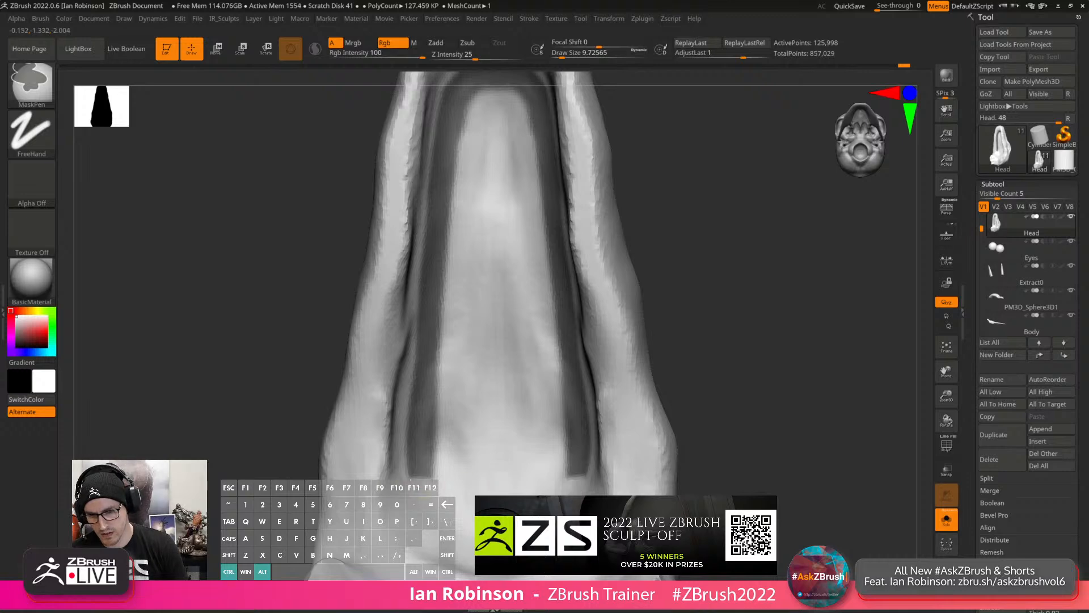
right_click_drag(478, 433, 658, 310)
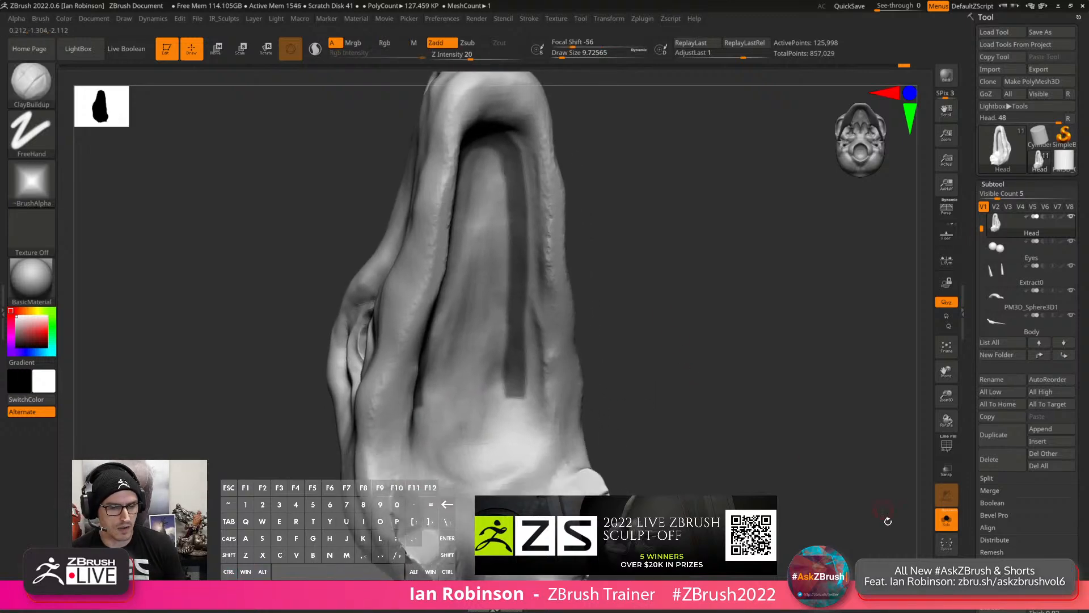
Turn off Solo to show the other subtools and erase the mask's back ends beside the tongue.
left_click(947, 522)
right_click_drag(703, 360, 644, 393)
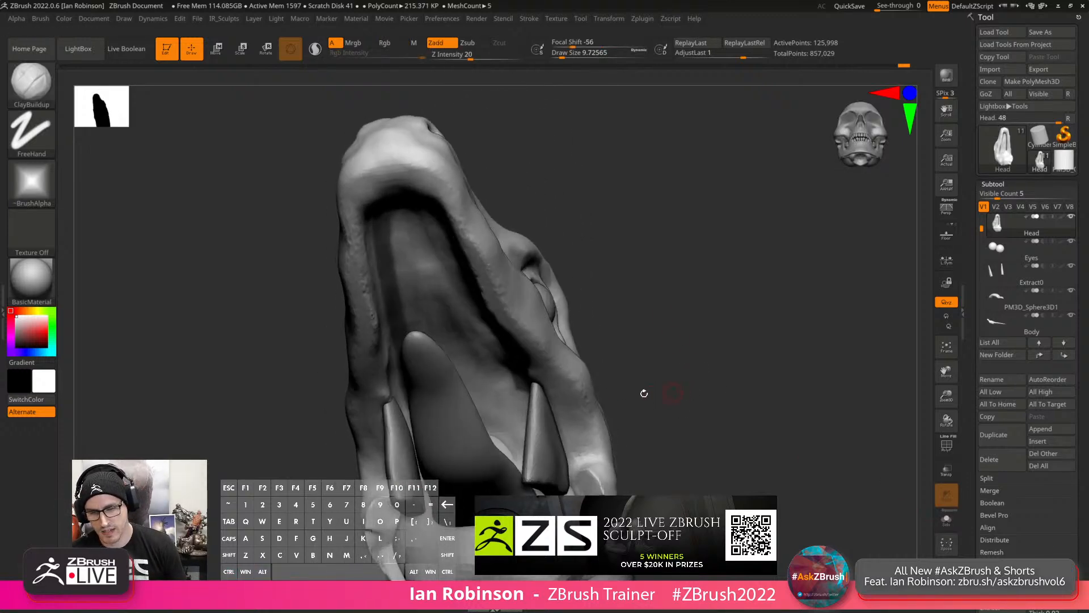
right_click_drag(399, 415, 416, 379)
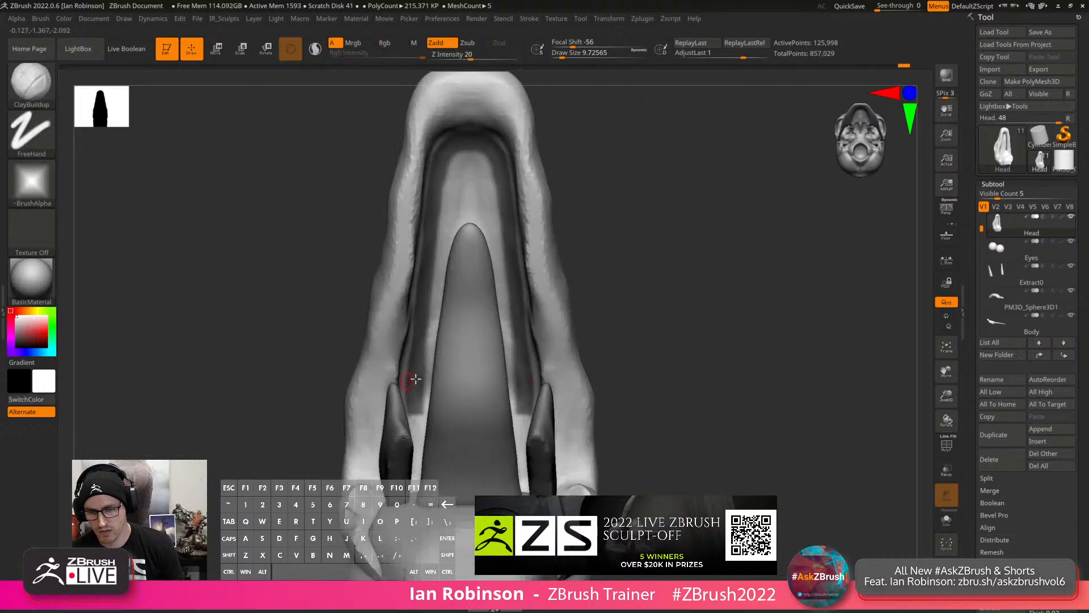
key("ctrl")
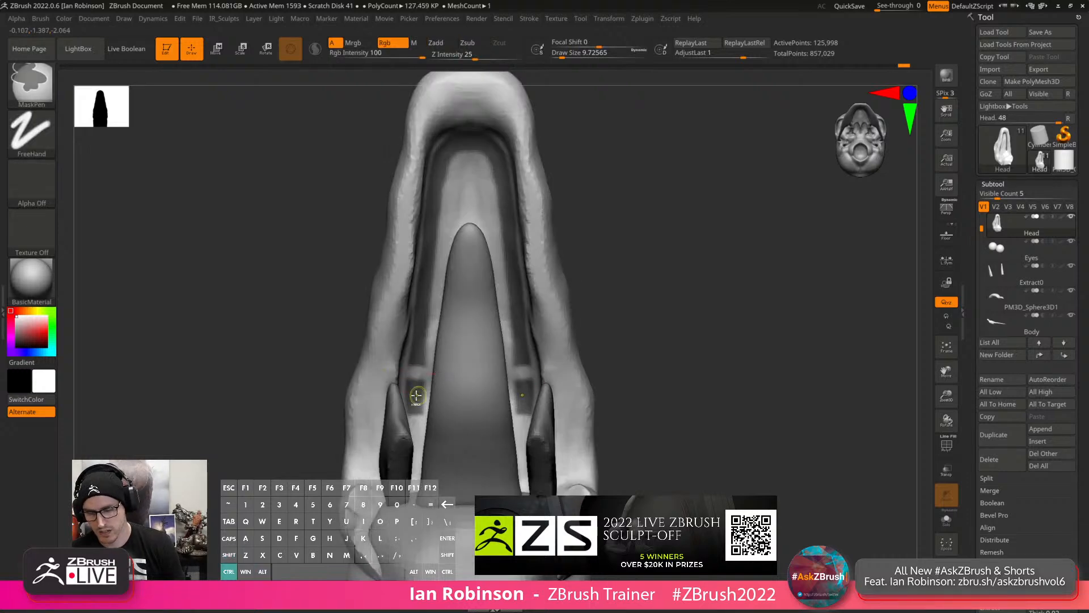
mouse_move(408, 380)
left_mouse_down("ctrl+alt")
mouse_move(408, 422)
mouse_move(426, 443)
left_mouse_up("ctrl+alt")
left_click(406, 373, "ctrl")
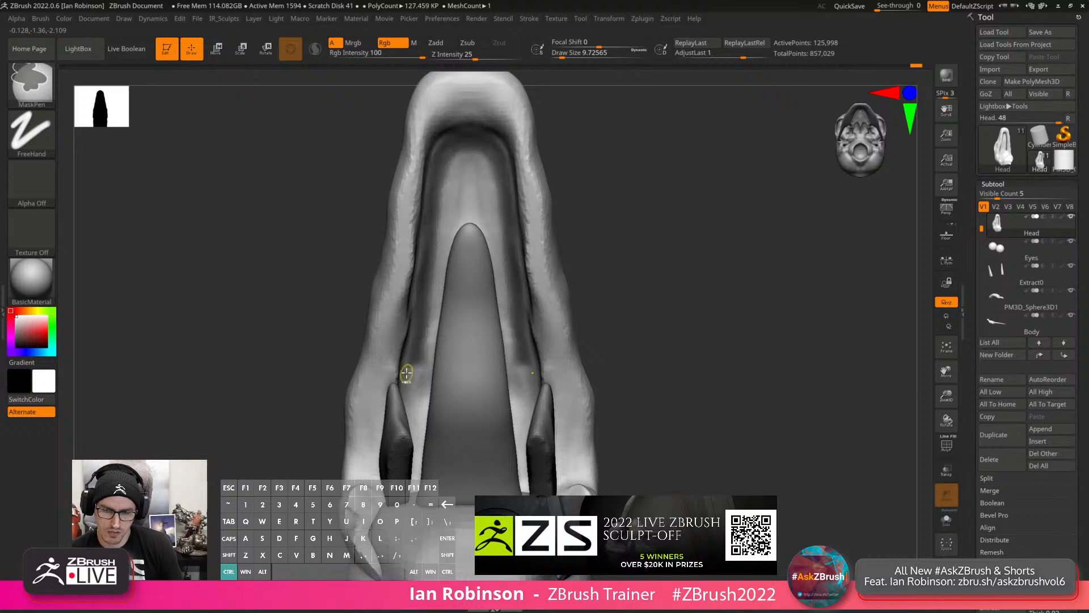
Touch up the back ends of the horseshoe palate mask, isolating the head with Solo to round them off.
left_click(419, 370, "ctrl+alt")
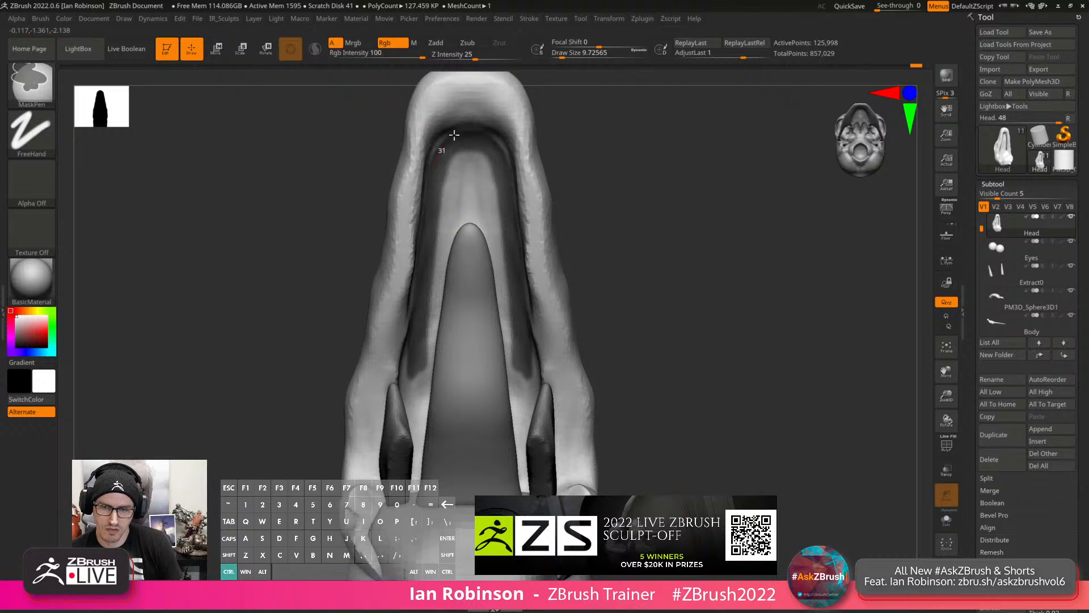
left_click(946, 528)
left_click_drag(687, 355, 729, 353, "alt")
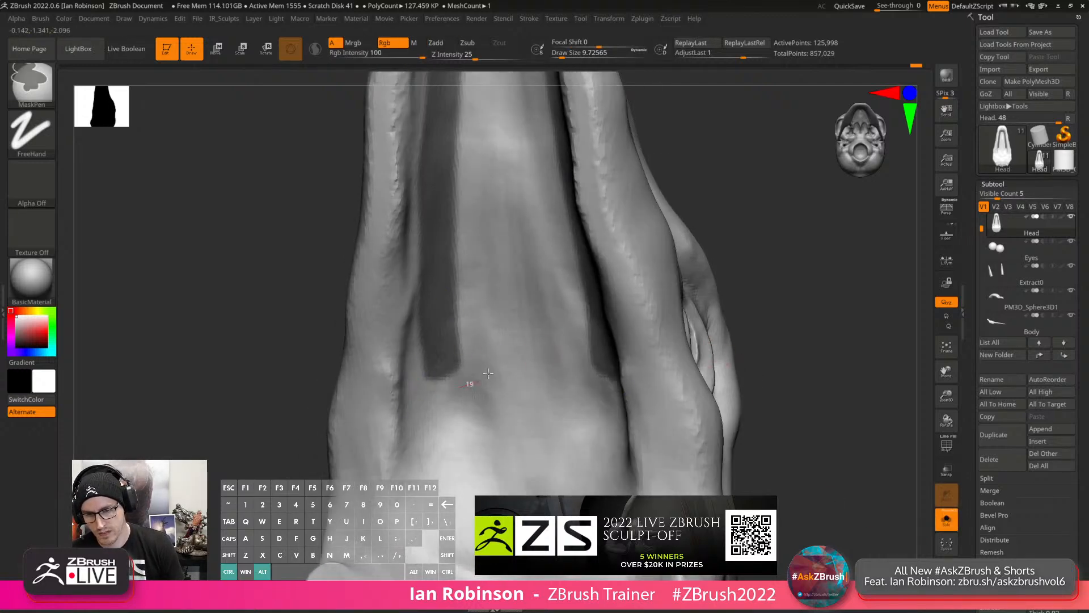
mouse_move(429, 369)
left_mouse_down("ctrl")
mouse_move(462, 365)
mouse_move(478, 346)
left_mouse_up("ctrl")
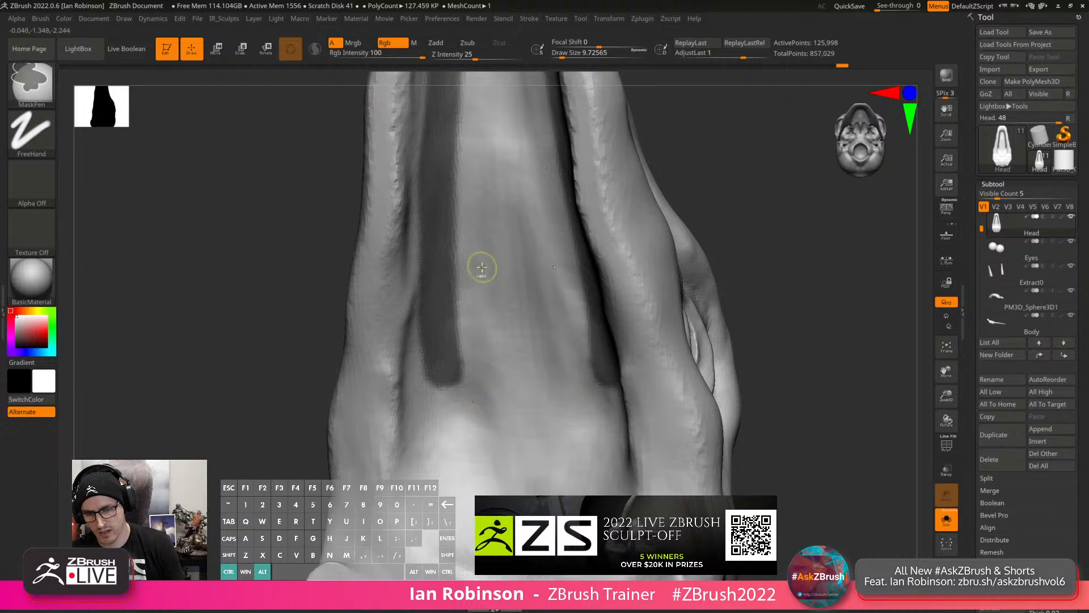
mouse_move(792, 332)
left_mouse_down("alt")
mouse_move(779, 316)
mouse_move(783, 281)
mouse_move(836, 262)
left_mouse_up("alt")
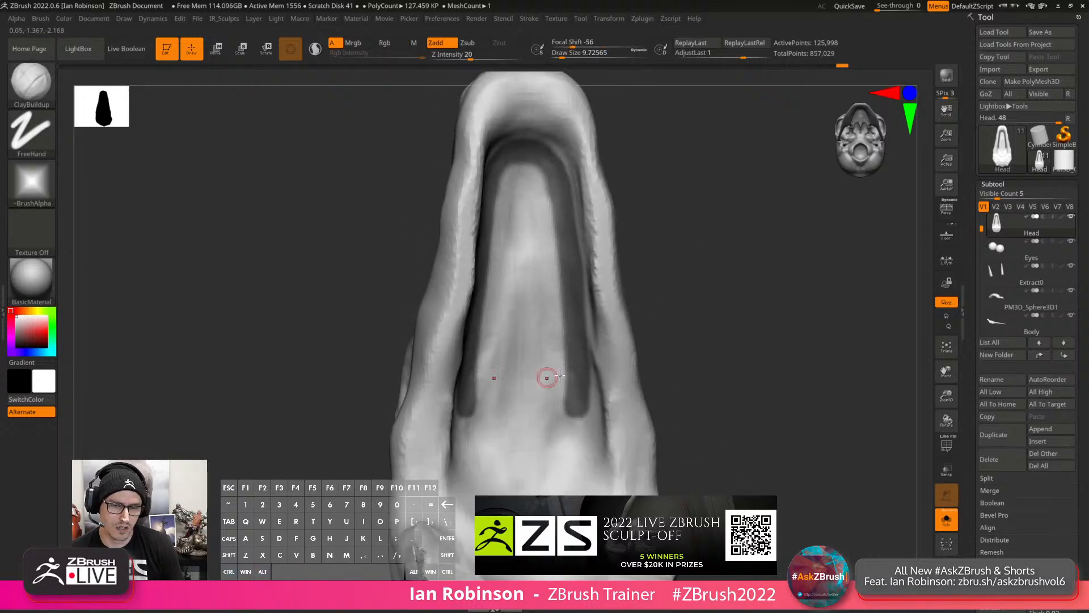
left_click_drag(658, 319, 641, 326, "shift")
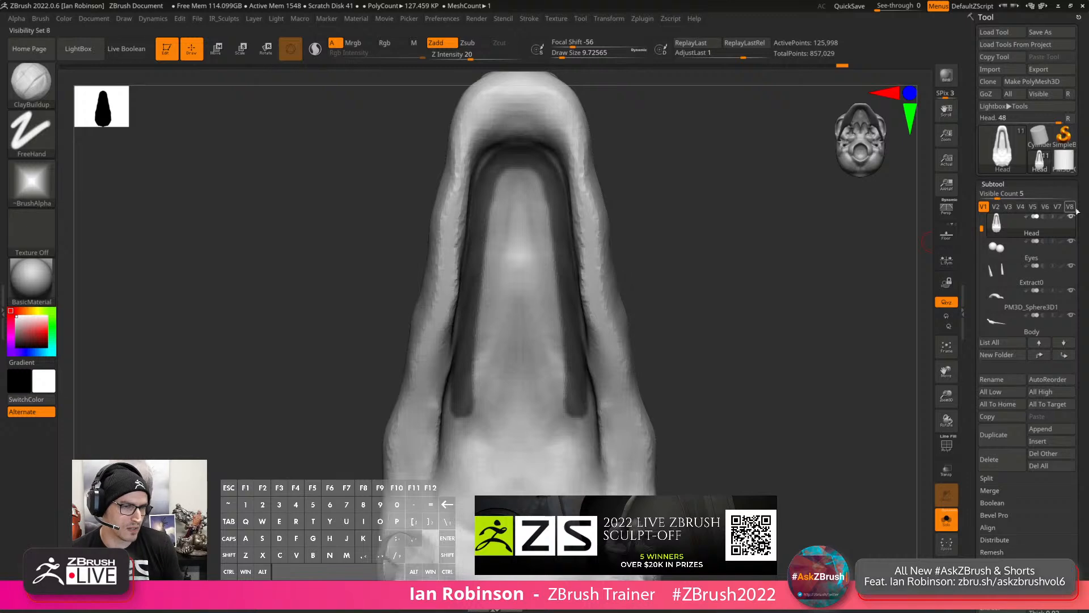
Try extracting the masked palate band at a thickness of 0.02, previewing the result around the snout.
left_click_drag(1086, 212, 1083, 45)
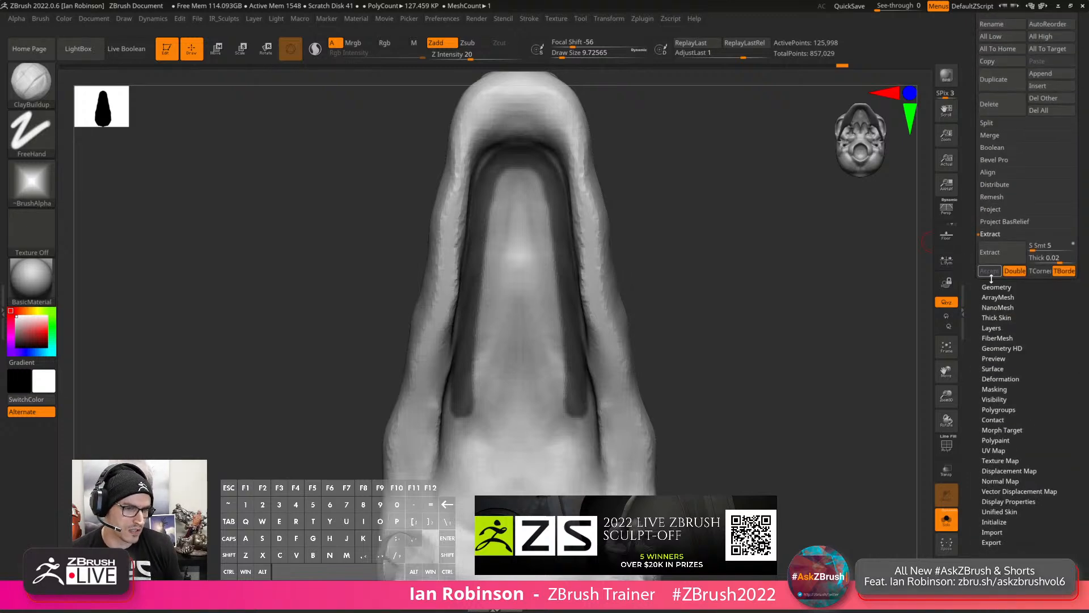
left_click(1044, 257)
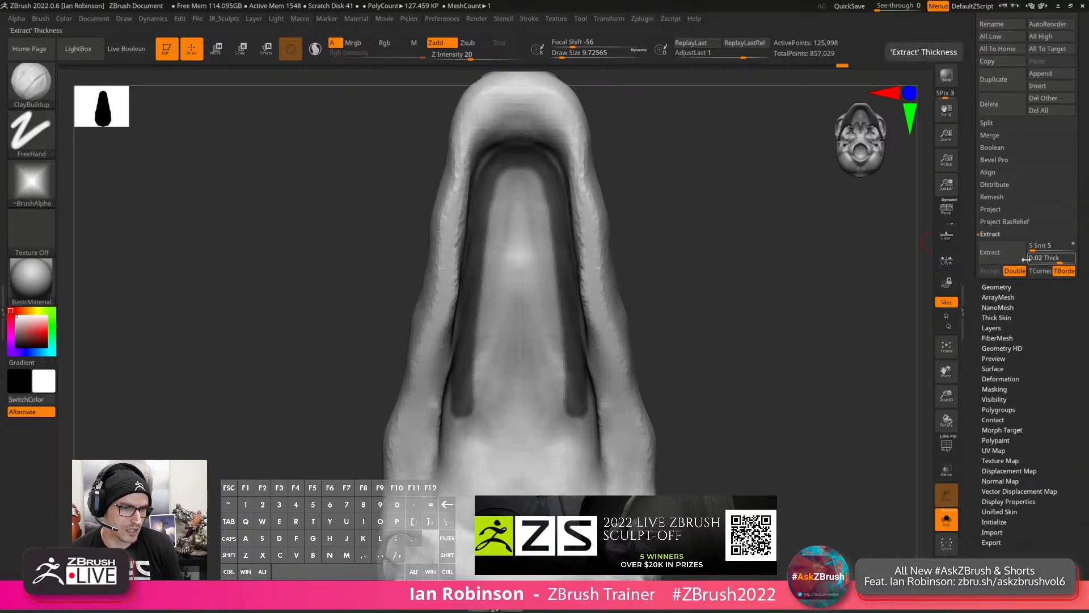
left_click(990, 252)
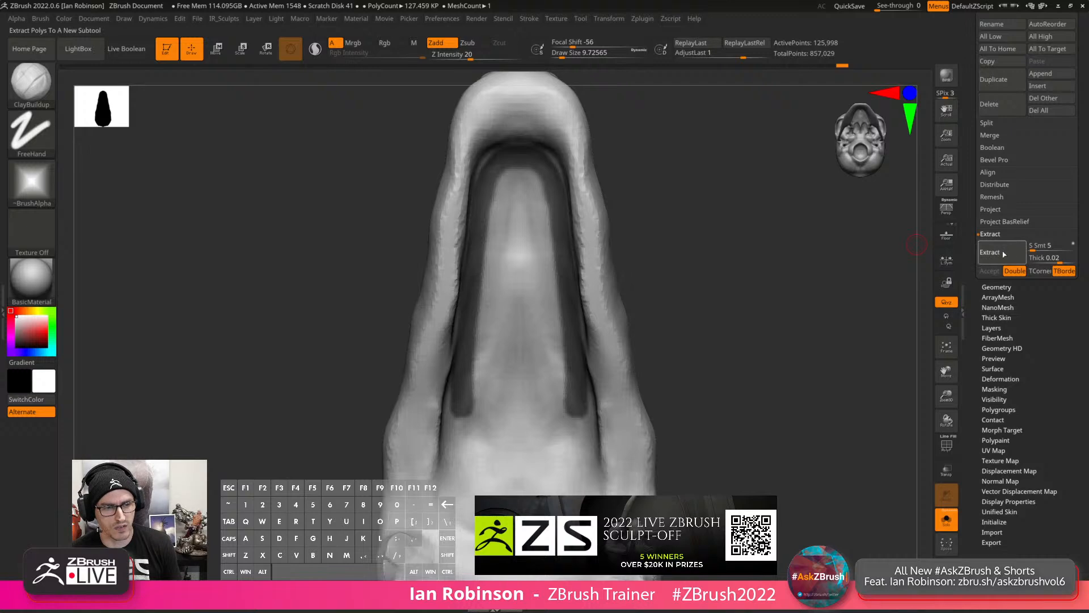
left_click_drag(758, 292, 971, 285)
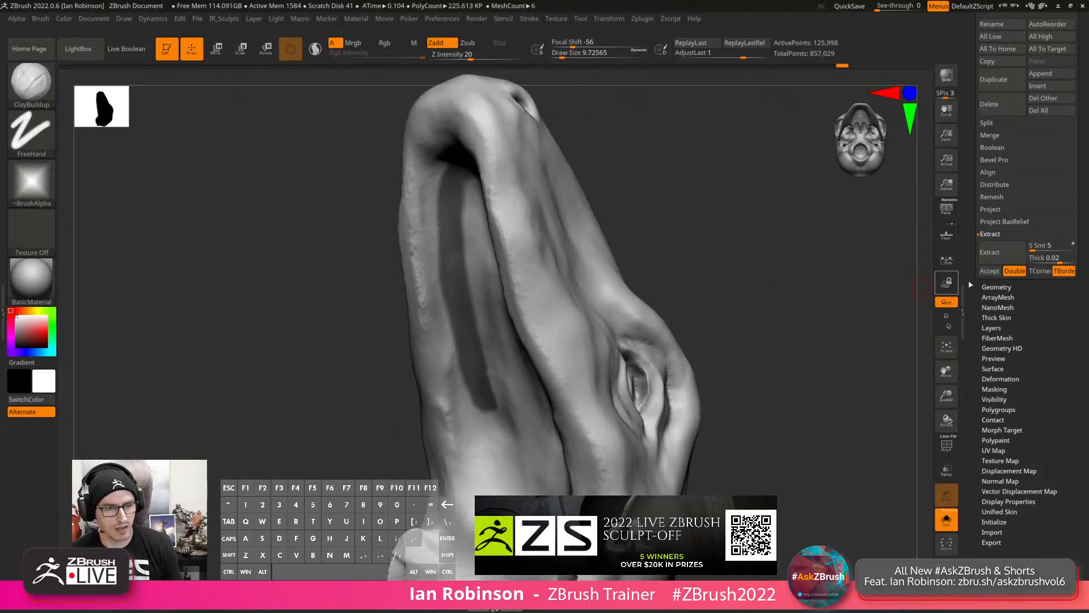
left_click(1015, 249)
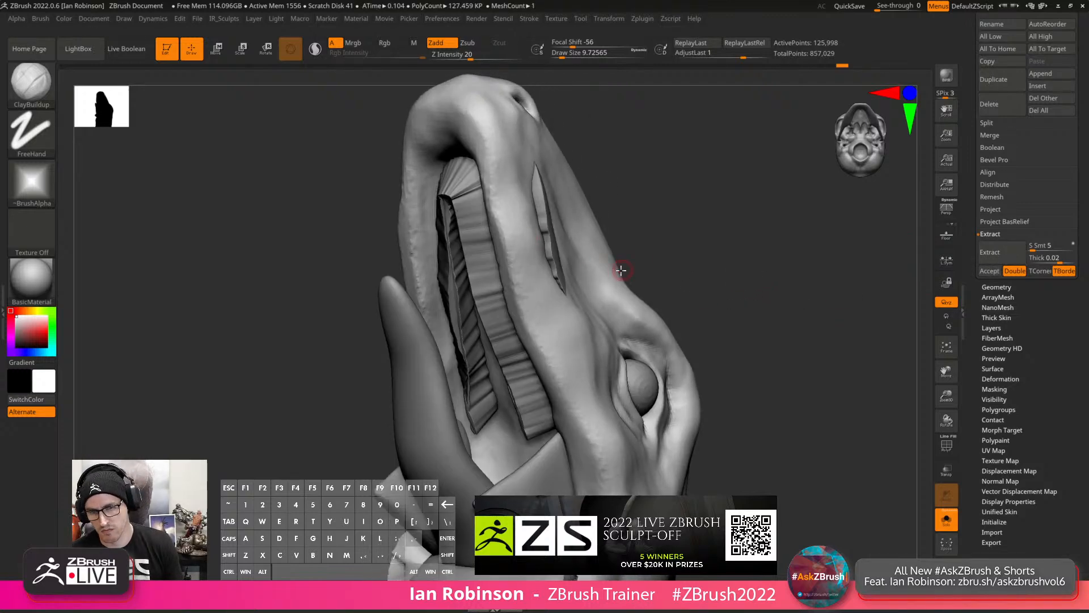
mouse_move(713, 239)
left_mouse_down()
mouse_move(739, 236)
mouse_move(736, 274)
left_mouse_up()
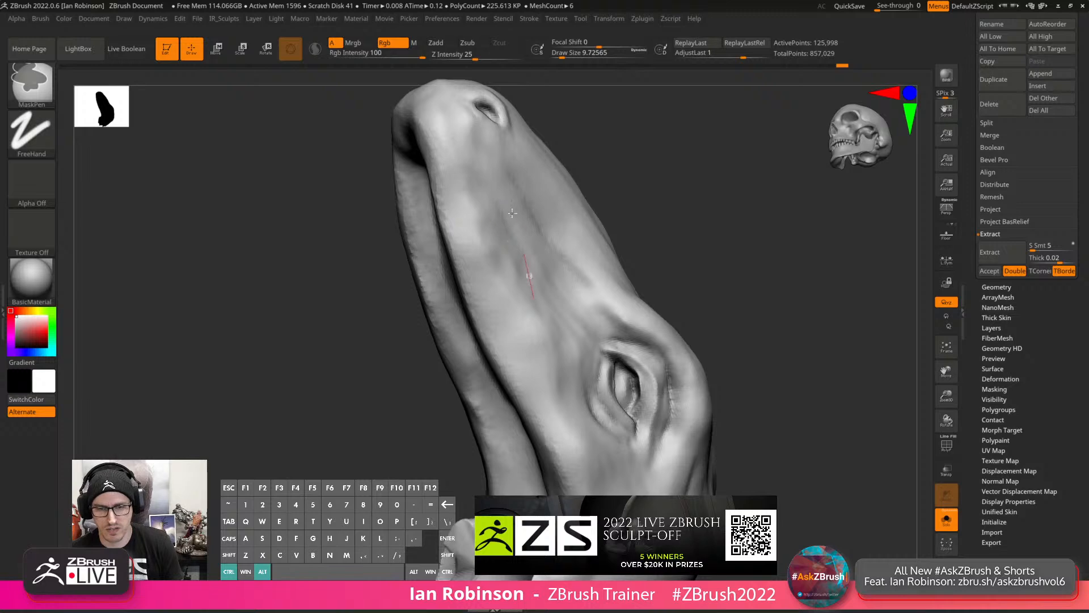
left_click(1005, 255)
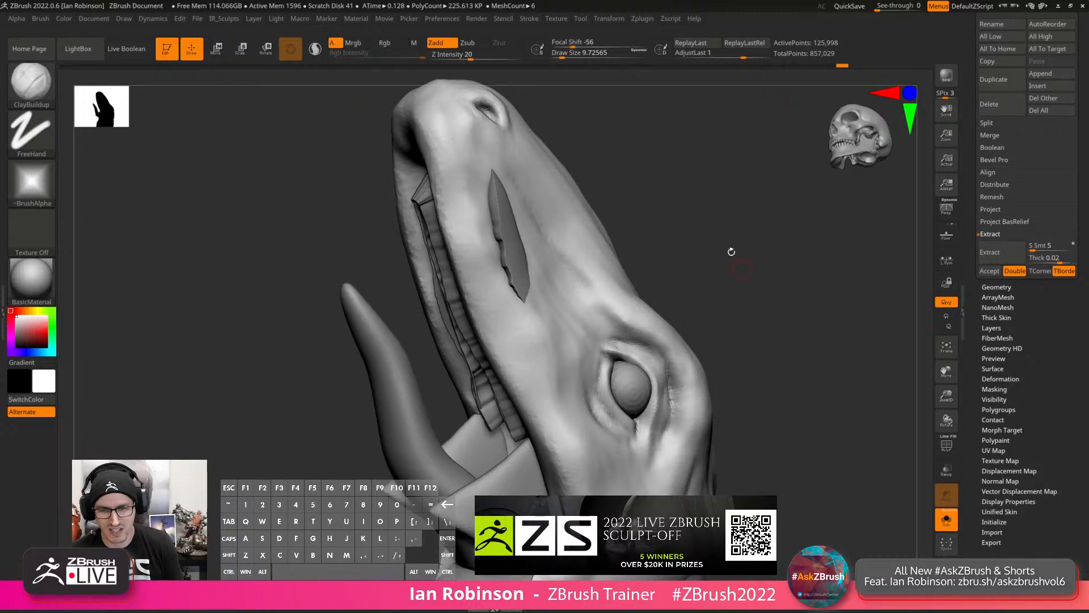
left_click_drag(730, 252, 746, 210)
key("shift+f")
key("shift+f")
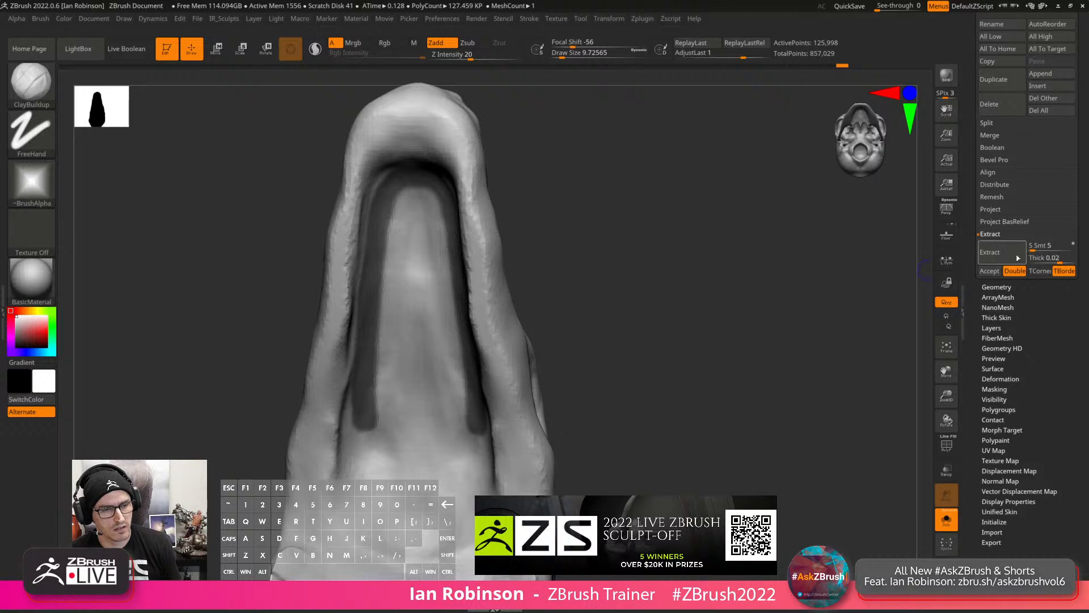
left_click(1018, 258)
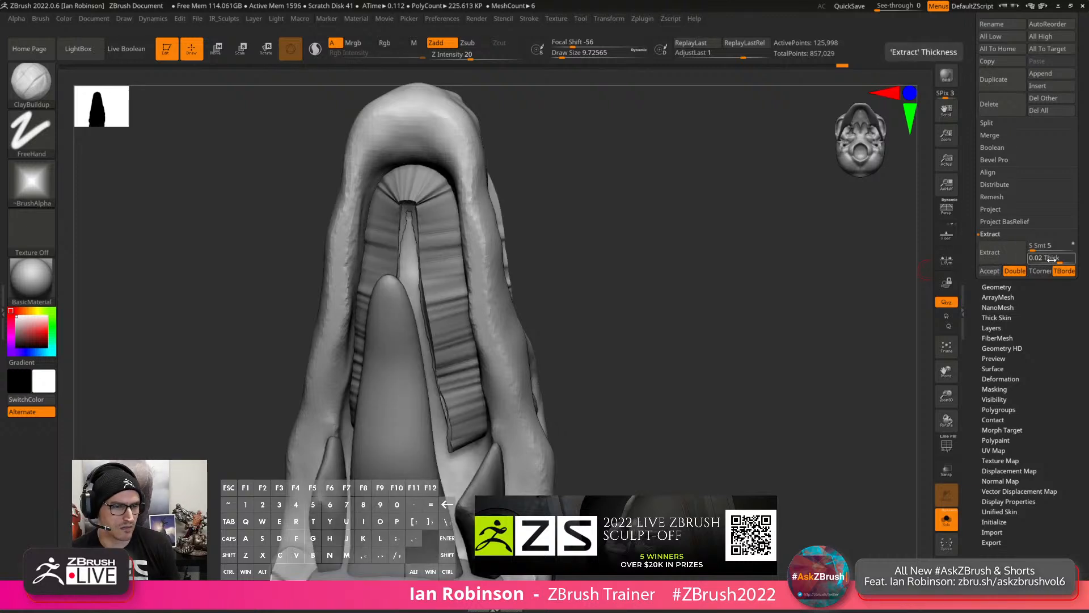
Set the Extract thickness to 0.001, extract the masked palate band and accept it as a new subtool.
left_click_drag(1052, 260, 1033, 259)
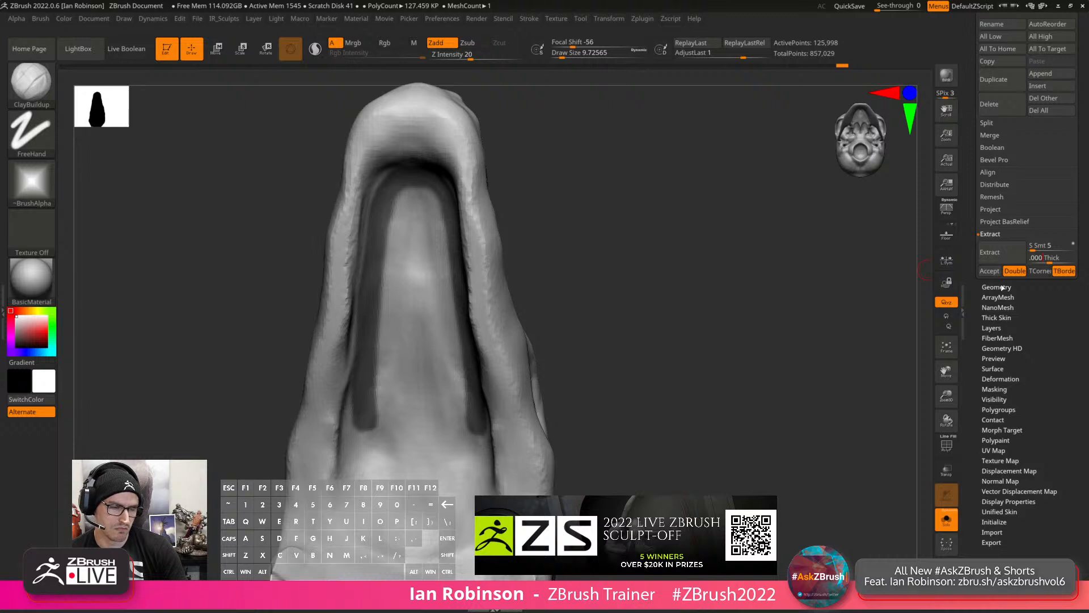
left_click(987, 252)
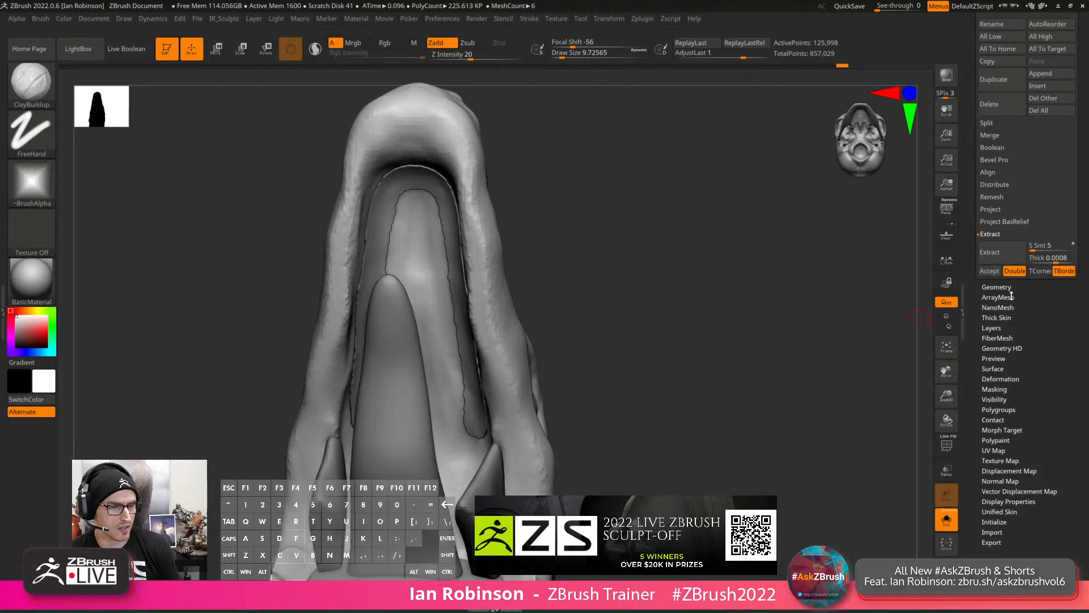
left_click(1053, 257)
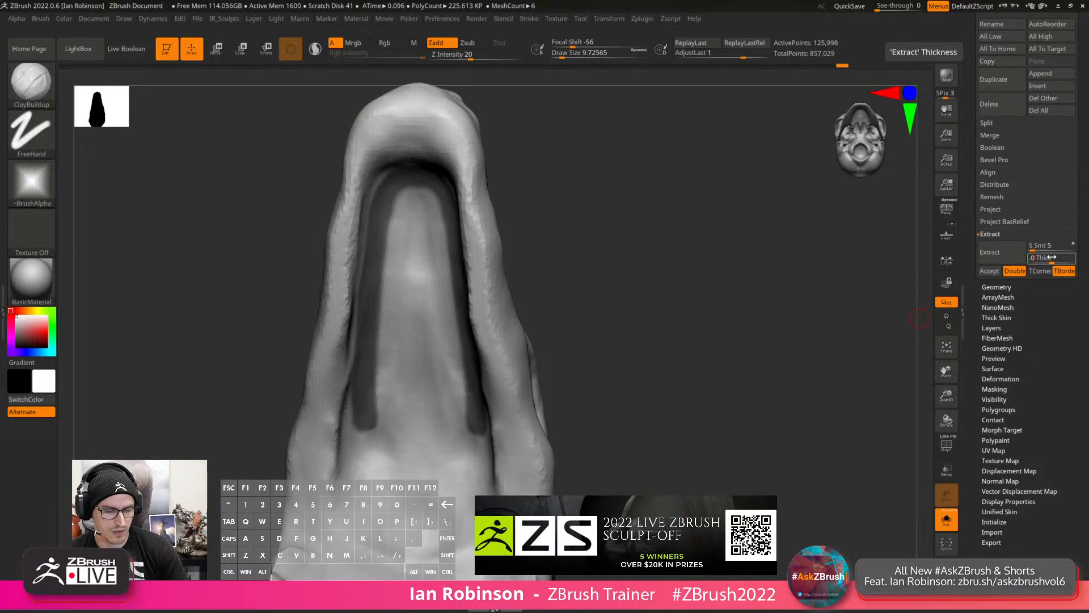
type(".001")
key("Return")
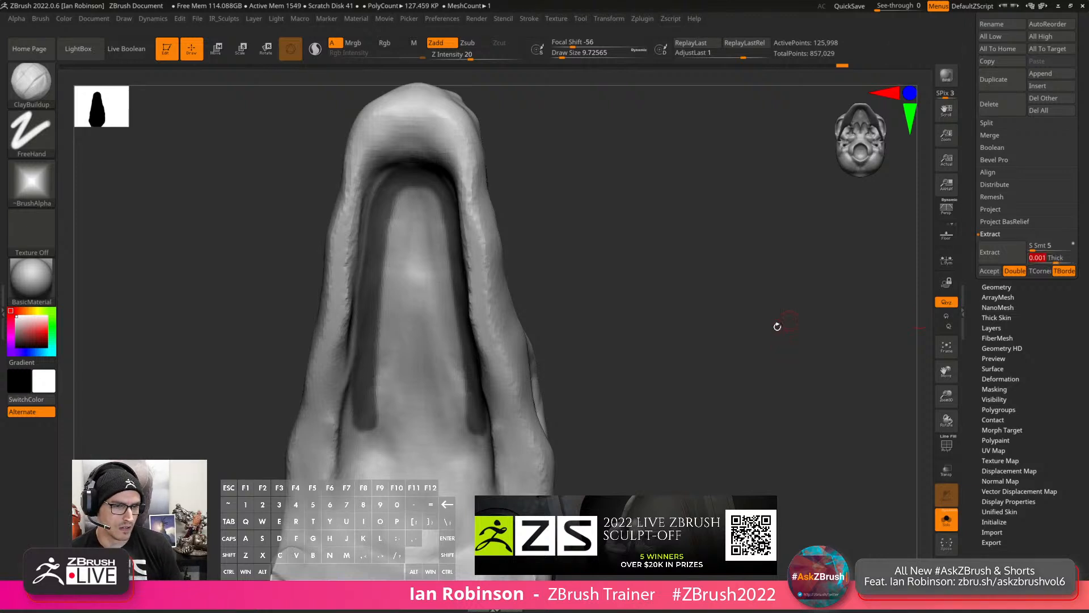
left_click(976, 251)
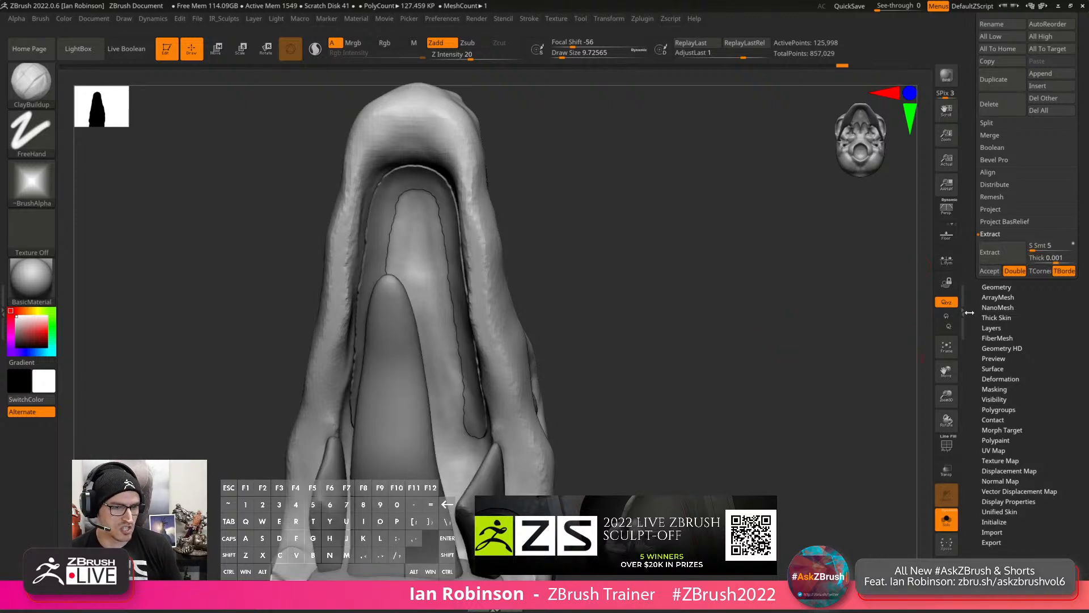
scroll(990, 273, "down", 1)
left_click(990, 267)
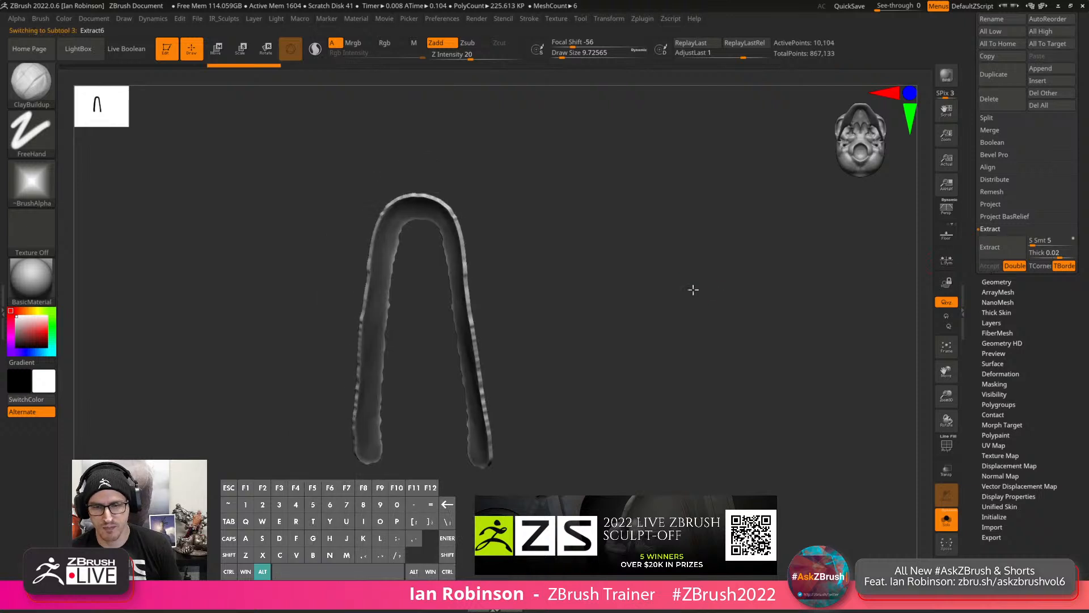
Show the extracted band's polygroups and use the green underside polygroup to leave only that face unmasked.
left_click_drag(693, 289, 715, 289)
key("shift+f")
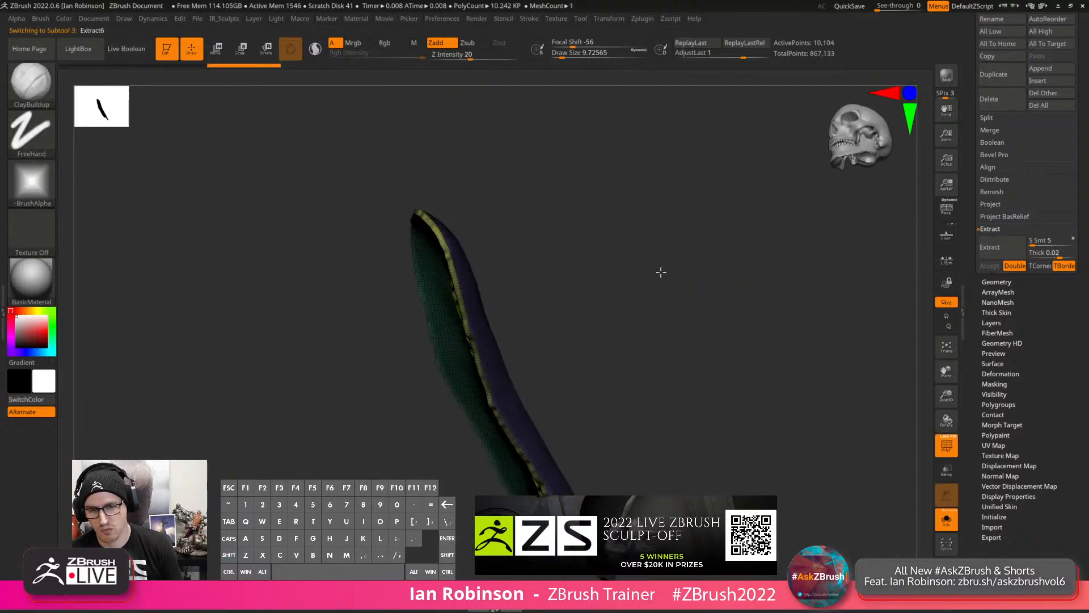
left_click_drag(658, 270, 736, 239)
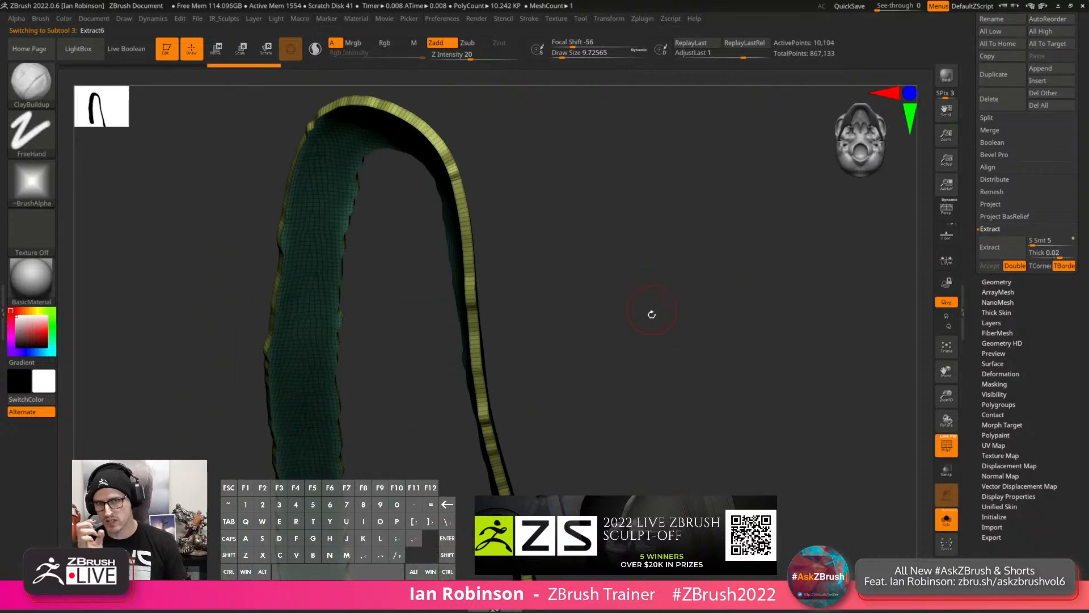
left_click_drag(632, 274, 615, 327)
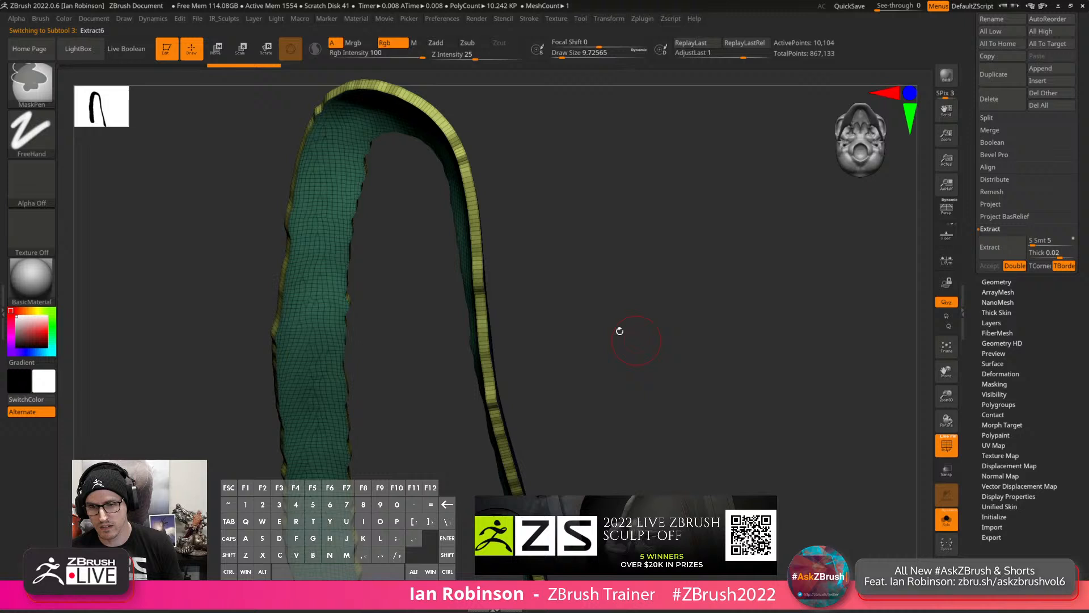
left_click(340, 174, "ctrl+shift")
left_click(593, 189, "ctrl+shift")
Reset the Gizmo's orientation and move the band's green underside straight down to thicken the band.
left_click_drag(598, 209, 560, 244)
key("w")
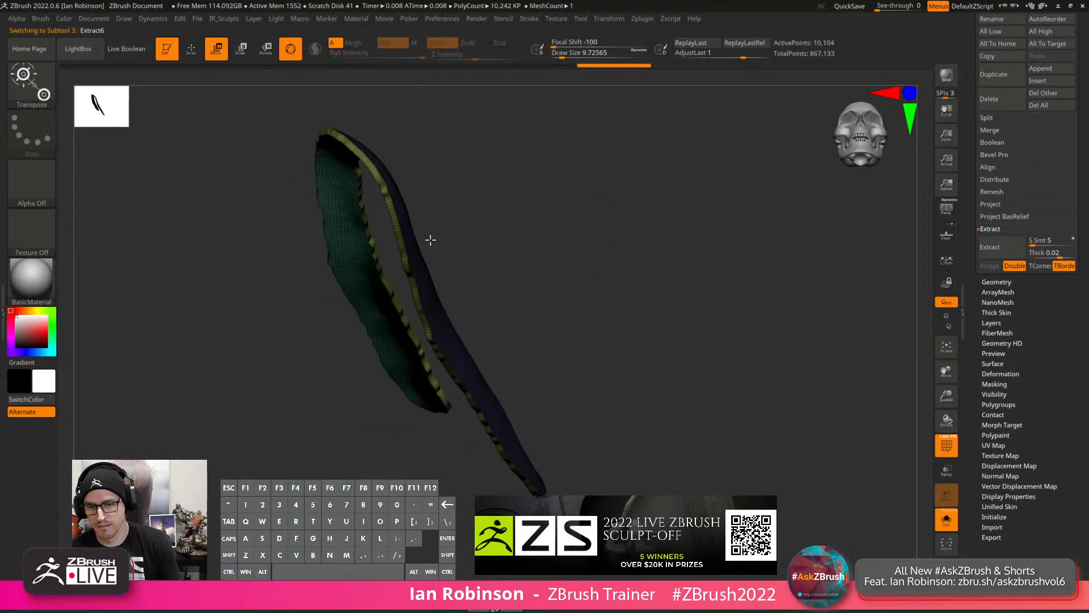
left_click(372, 285, "alt")
left_click_drag(441, 222, 538, 281)
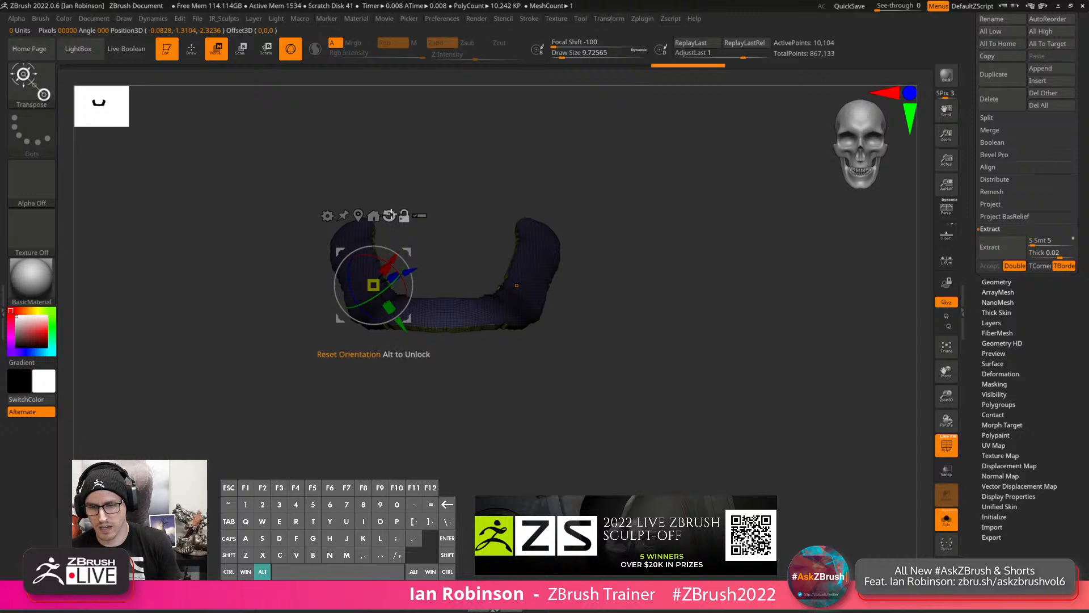
left_click(388, 215)
left_click_drag(374, 231, 376, 250)
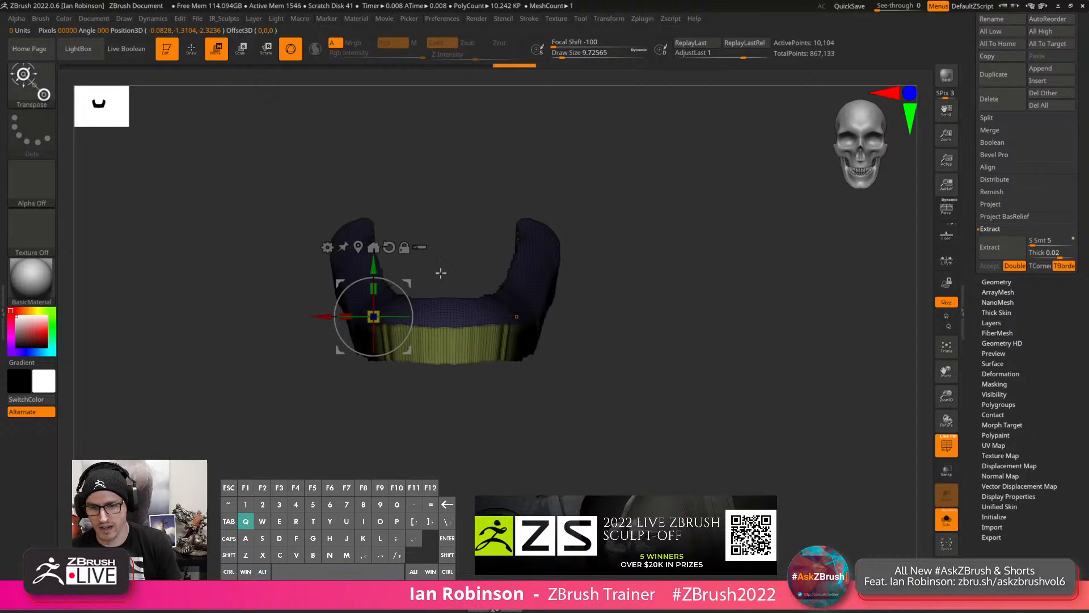
key("q")
mouse_move(438, 272)
left_mouse_down()
mouse_move(664, 250)
mouse_move(675, 224)
mouse_move(679, 281)
left_mouse_up()
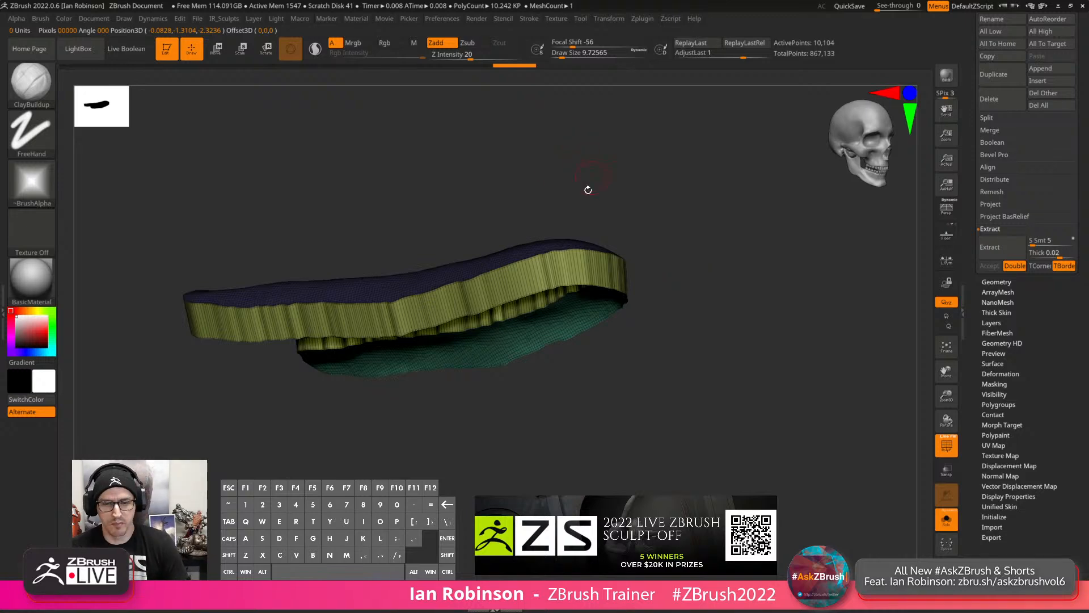
mouse_move(588, 190)
left_mouse_down()
mouse_move(662, 248)
mouse_move(768, 372)
mouse_move(618, 335)
left_mouse_up()
left_click(783, 369, "ctrl+shift")
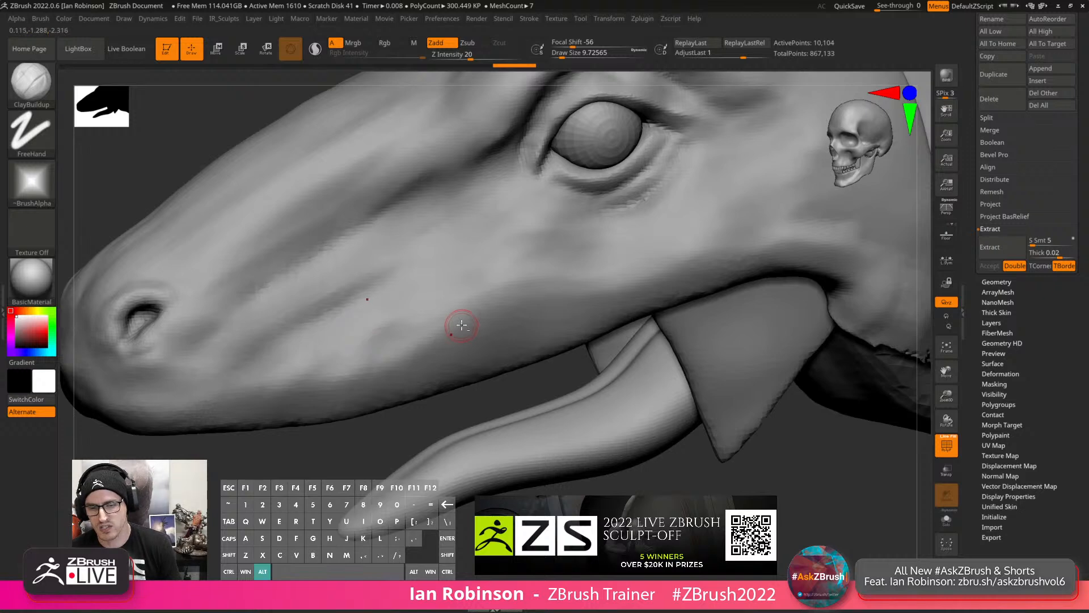
Isolate the thickened band with Solo and set the draw size to about 20.6.
right_click_drag(462, 325, 440, 258, "alt")
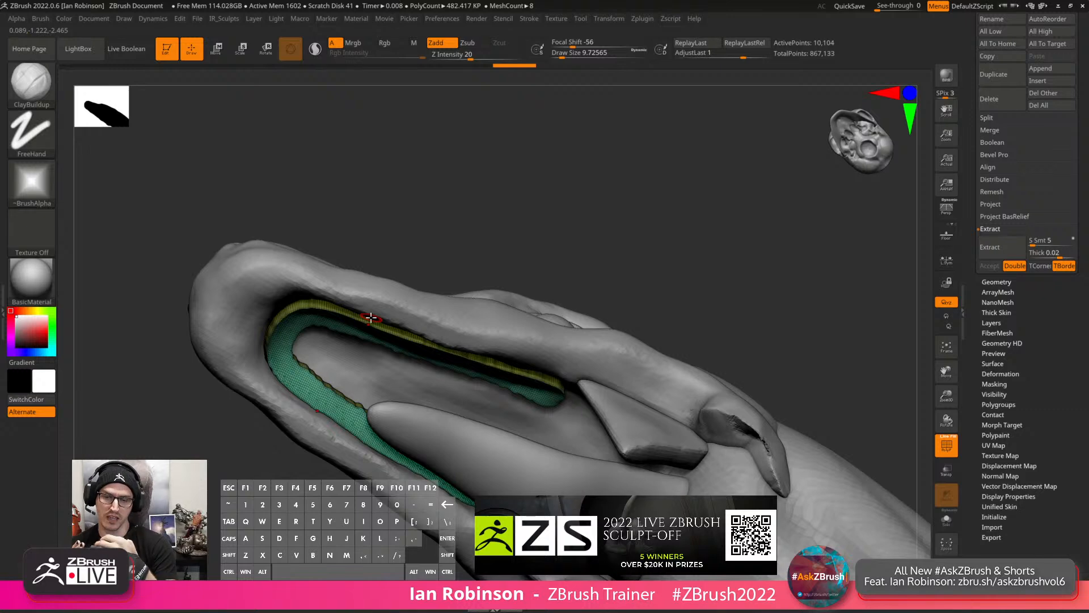
right_click_drag(467, 347, 458, 266)
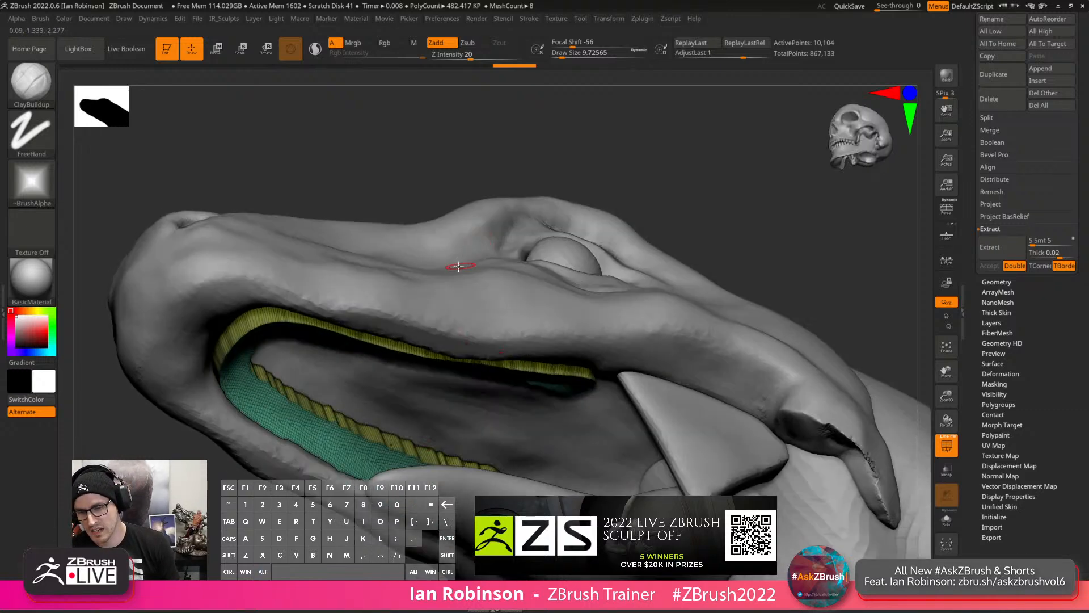
right_click_drag(326, 263, 454, 305)
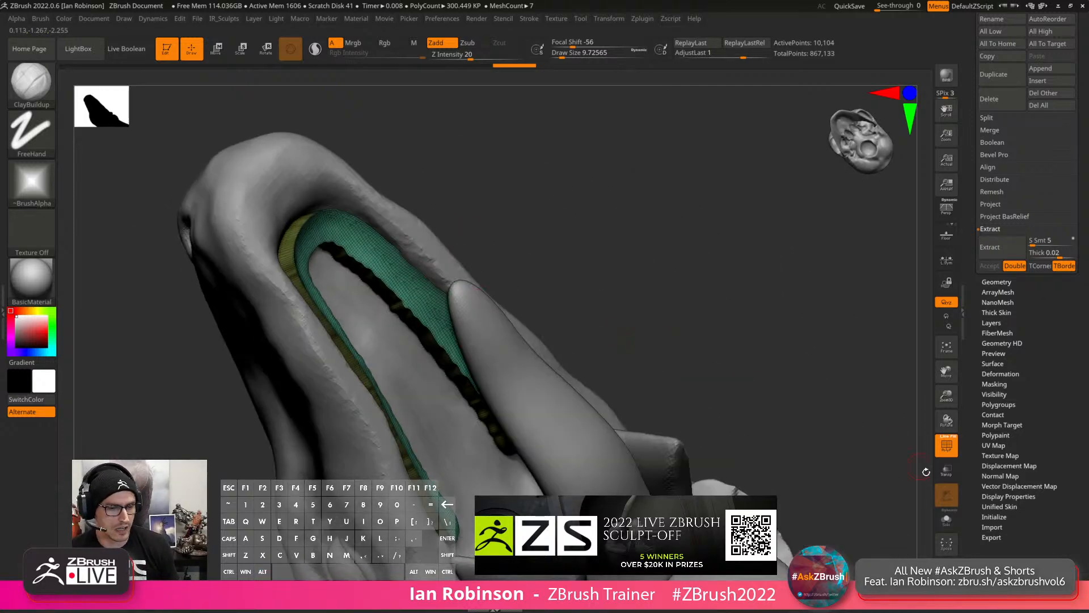
left_click(946, 518)
mouse_move(639, 263)
right_mouse_down()
mouse_move(649, 272)
mouse_move(602, 311)
right_mouse_up()
key("s")
left_click_drag(520, 264, 527, 263)
mouse_move(535, 263)
right_mouse_down("alt")
mouse_move(601, 265)
mouse_move(559, 280)
mouse_move(610, 287)
right_mouse_up("alt")
key("shift+f")
key("shift+f")
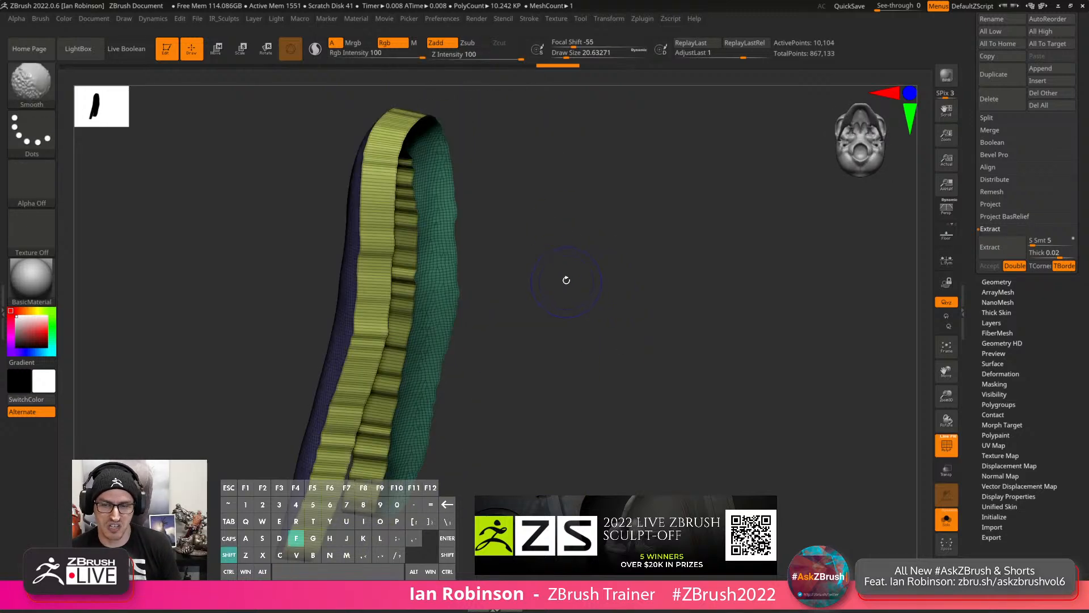
Set the DynaMesh resolution to about 520 by sampling the polygon size from the band's green face, and DynaMesh the band.
key("v")
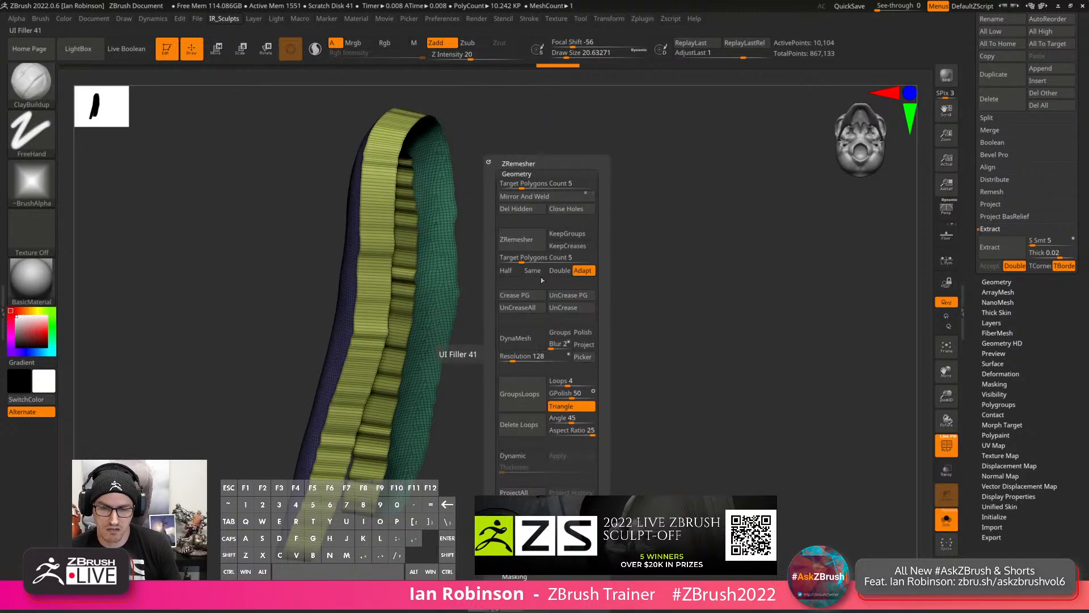
left_click(514, 356)
type("280")
key("Return")
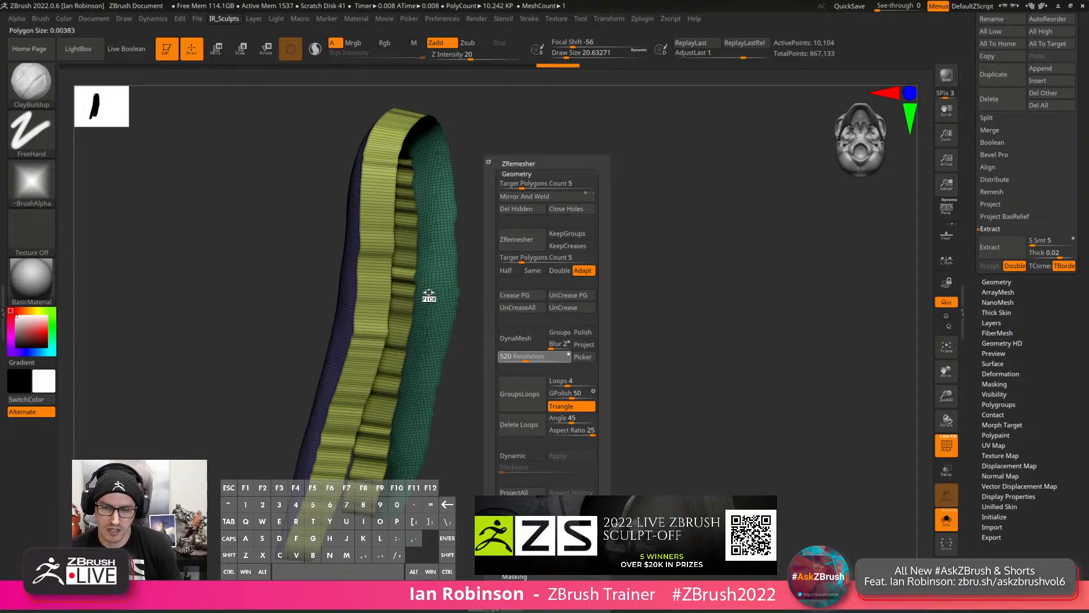
left_click_drag(430, 288, 431, 299)
key("v")
left_click(549, 344)
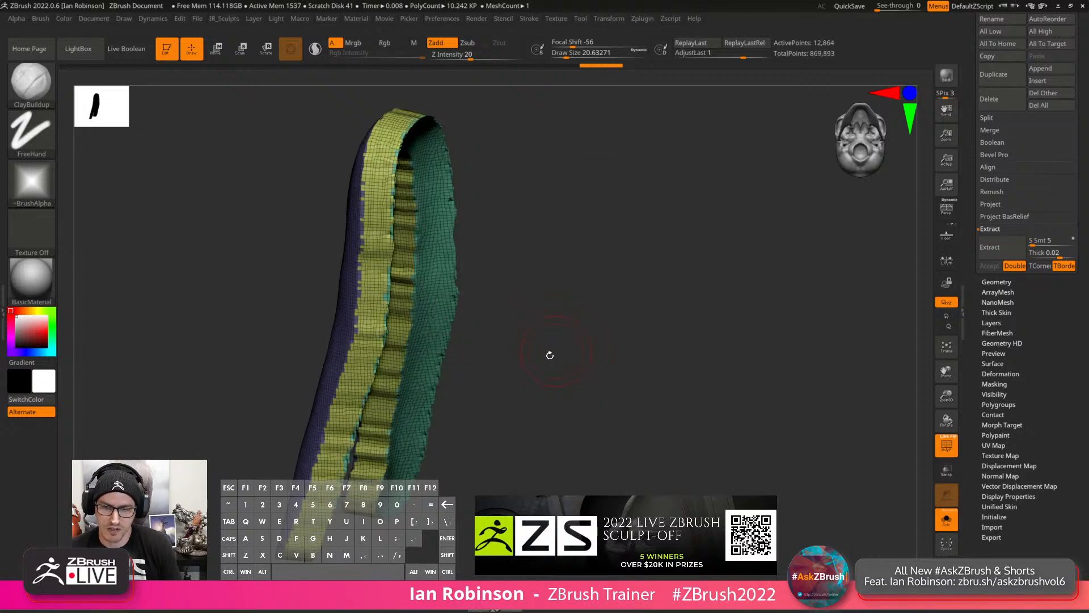
Smooth the isolated gum band's ragged edges and sides along its whole length, and turn off Solo.
left_click_drag(517, 335, 474, 272, "shift")
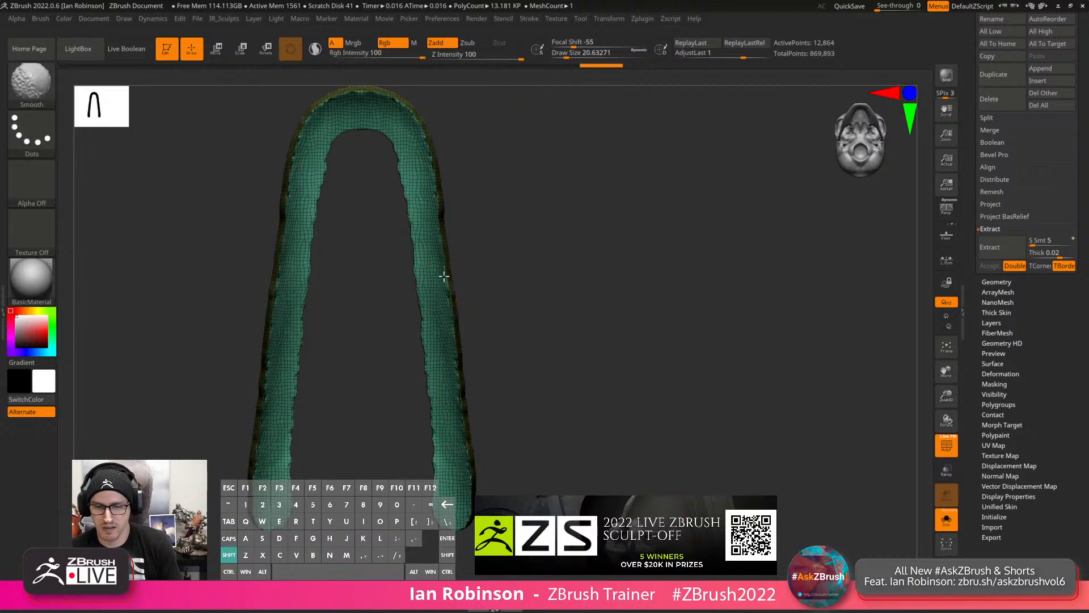
mouse_move(408, 114)
left_mouse_down("shift")
mouse_move(424, 147)
mouse_move(450, 489)
mouse_move(408, 212)
mouse_move(385, 132)
left_mouse_up("shift")
mouse_move(418, 337)
left_mouse_down()
mouse_move(506, 287)
mouse_move(451, 294)
left_mouse_up()
left_click_drag(372, 87, 431, 149)
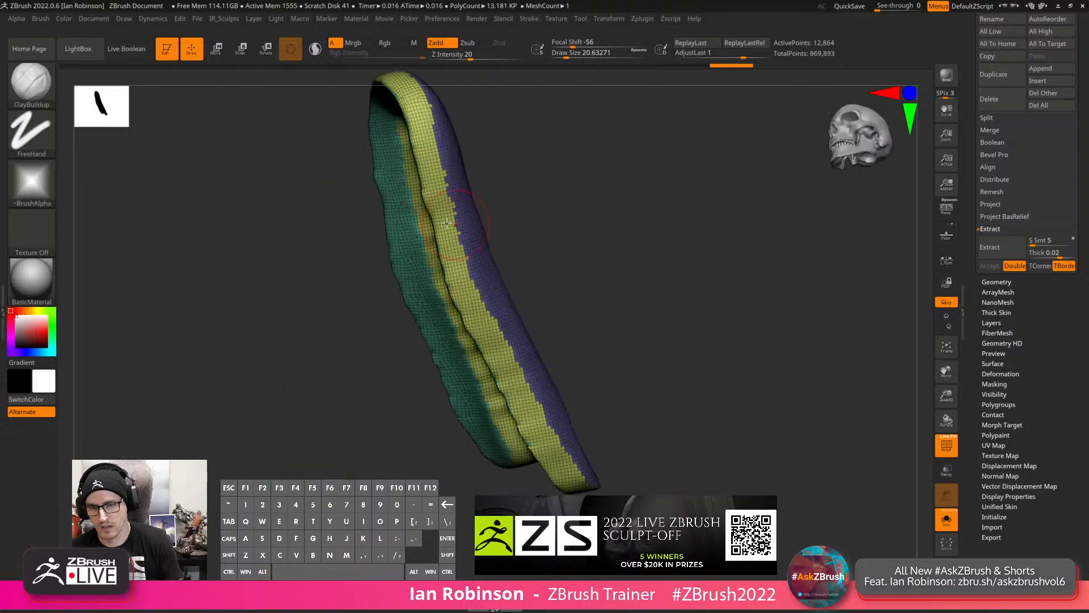
left_click_drag(506, 404, 546, 471, "shift")
left_click_drag(630, 468, 596, 469, "shift")
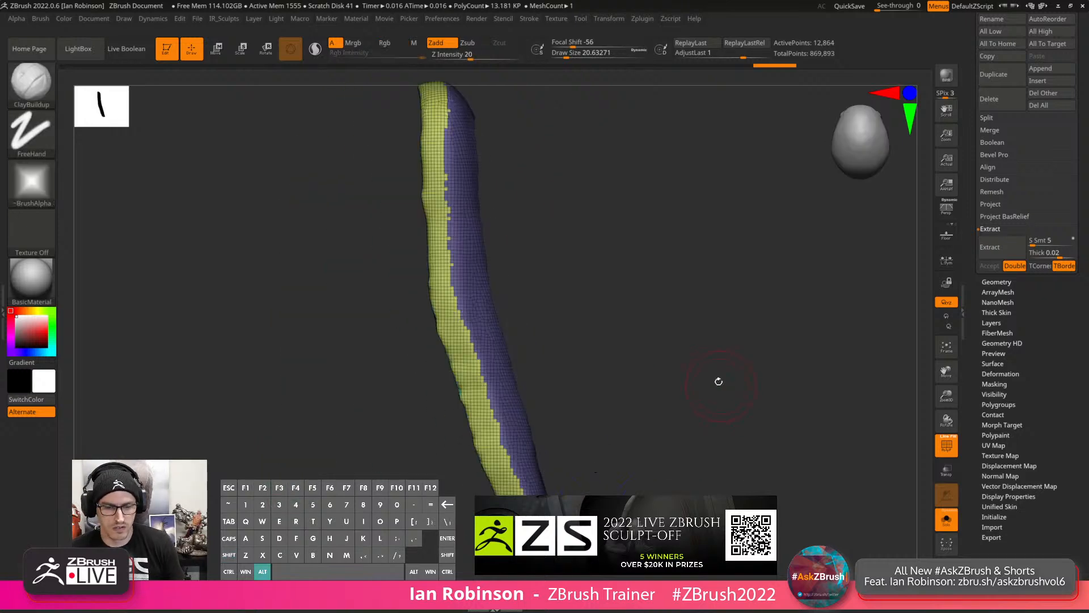
left_click(947, 520)
left_click_drag(713, 246, 682, 265)
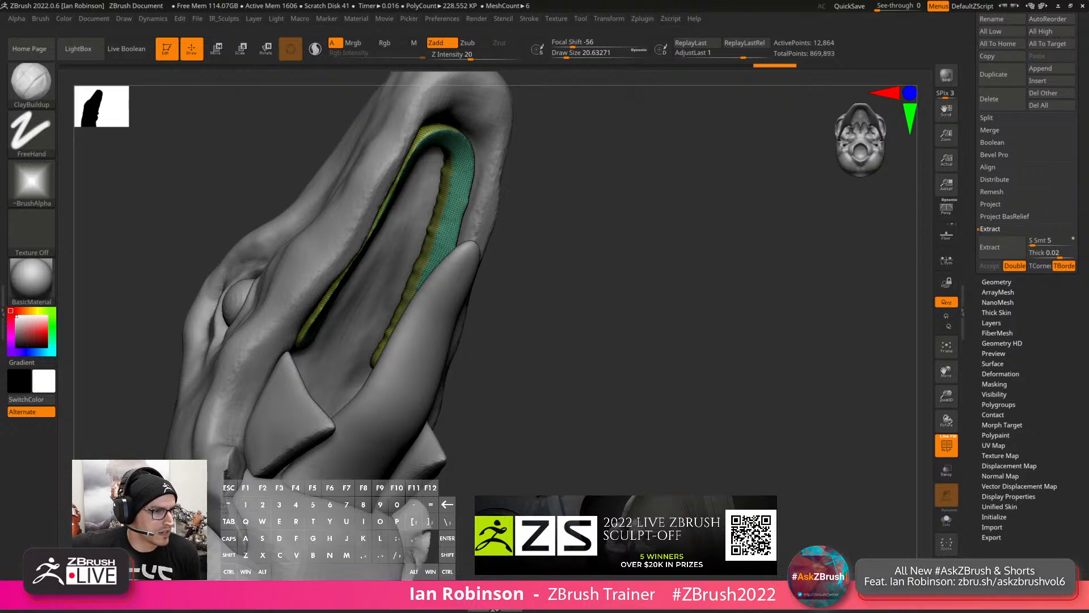
Turn on Use Tablet in the tablet preferences and smooth the gum band in place inside the upper jaw.
left_click(453, 20)
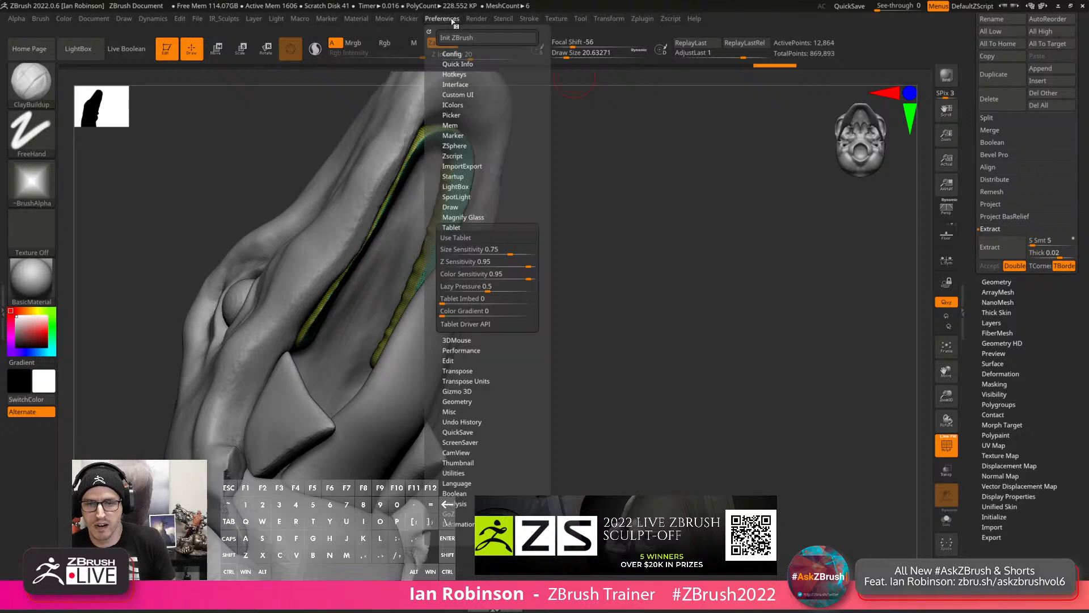
left_click(460, 238)
left_click_drag(566, 270, 385, 192)
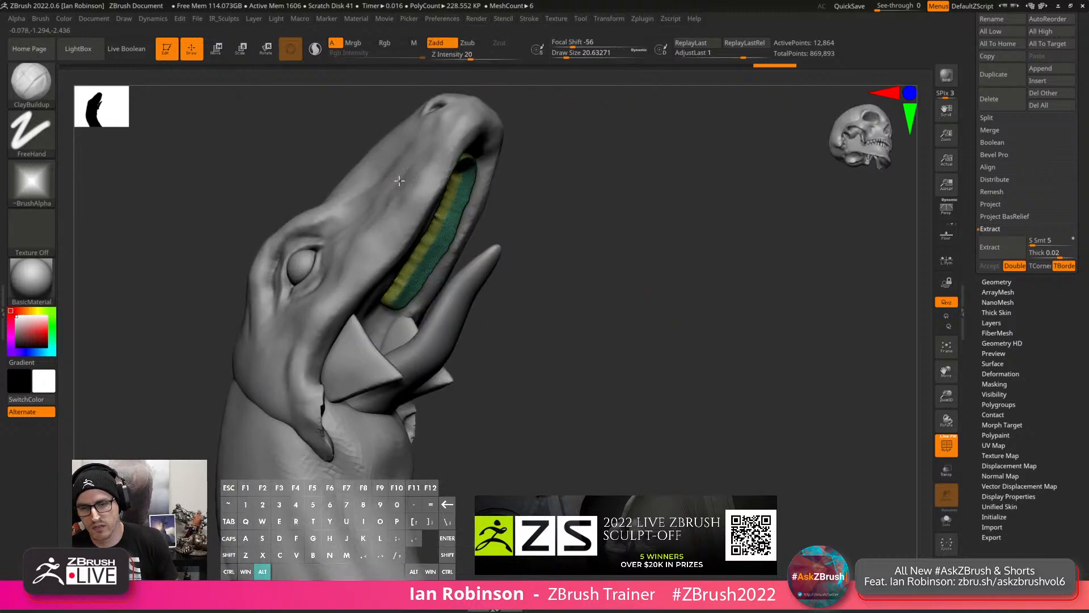
left_click_drag(630, 184, 611, 309)
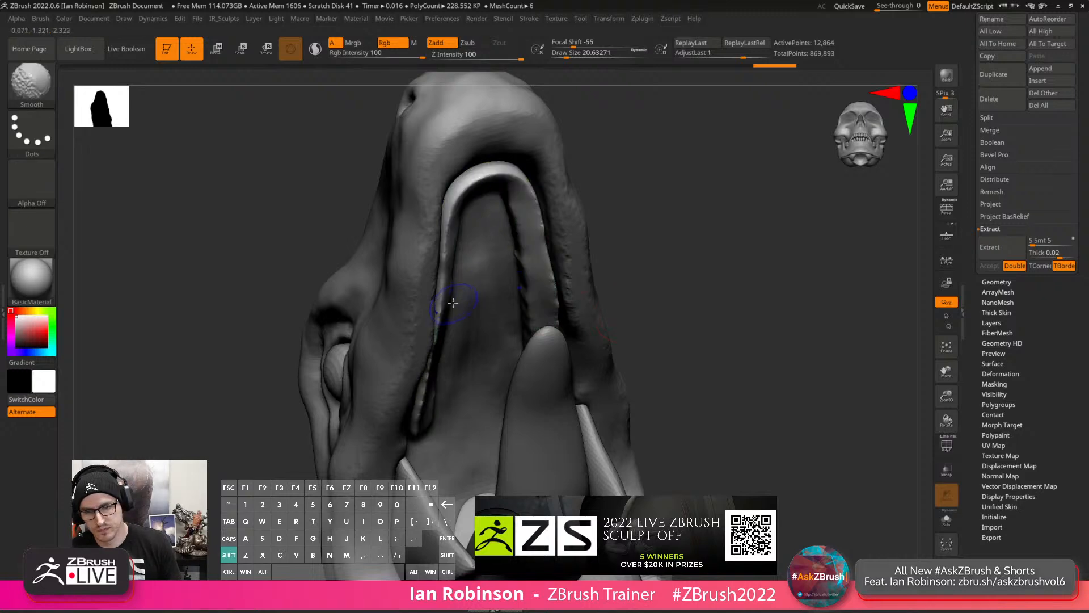
left_click_drag(510, 266, 739, 362)
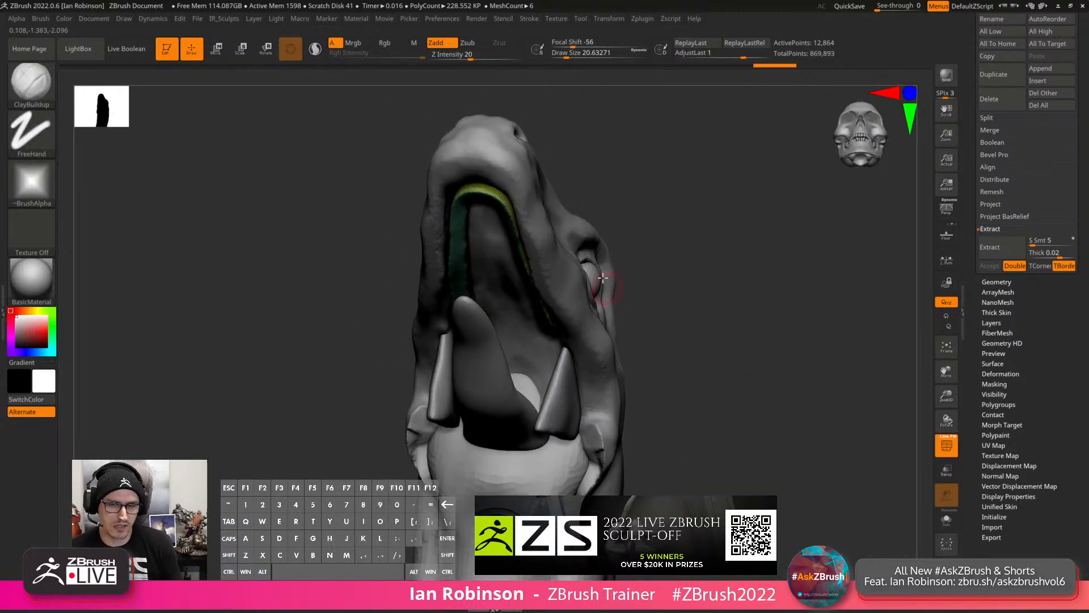
Select the head and isolate it temporarily without polyframe lines to examine the inside of the mouth.
left_click(582, 262, "alt")
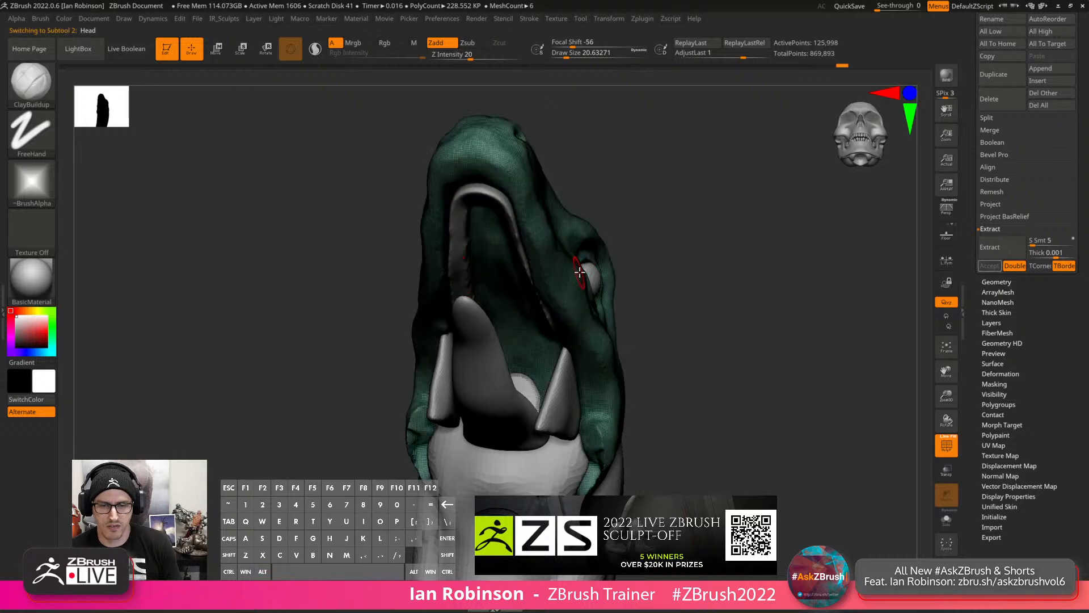
left_click(946, 521)
mouse_move(783, 284)
left_mouse_down()
mouse_move(761, 253)
mouse_move(689, 301)
mouse_move(688, 261)
mouse_move(720, 316)
mouse_move(704, 289)
left_mouse_up()
key("ctrl+shift")
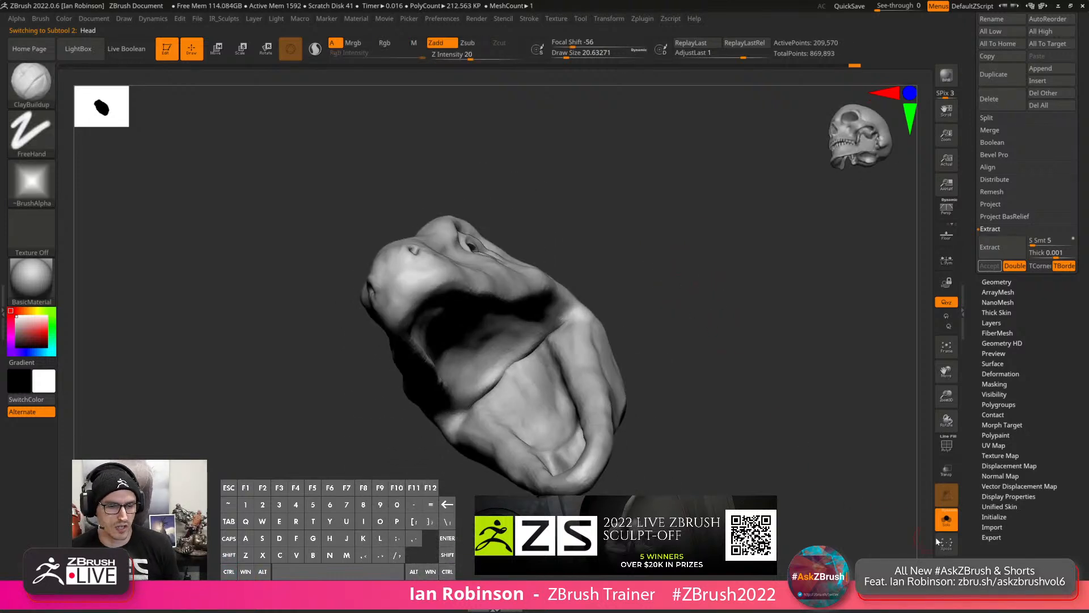
left_click_drag(905, 499, 694, 277)
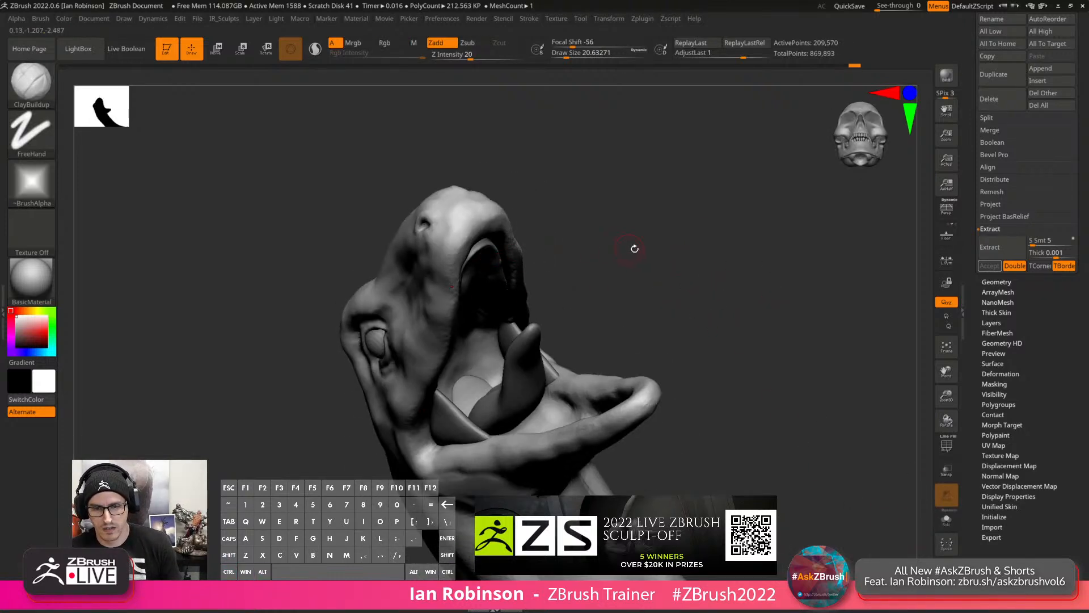
key("shift+f")
left_click_drag(635, 248, 608, 233)
Select the upper gum band, duplicate it outward with the Gizmo and rotate the copy towards the lower jaw's slope.
left_click(481, 261, "alt")
key("w")
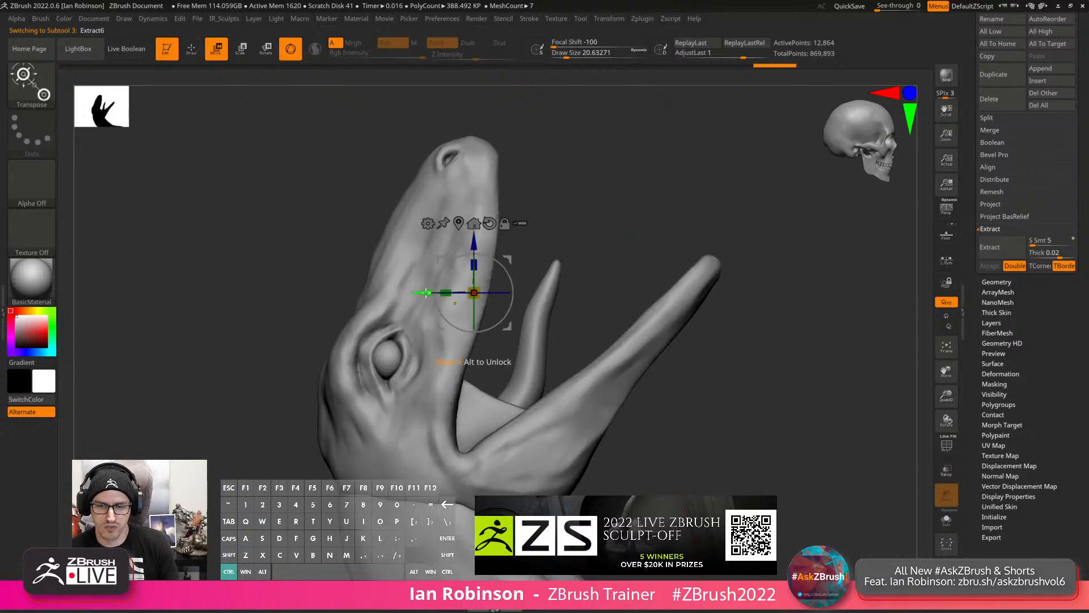
left_click_drag(426, 293, 557, 293, "ctrl")
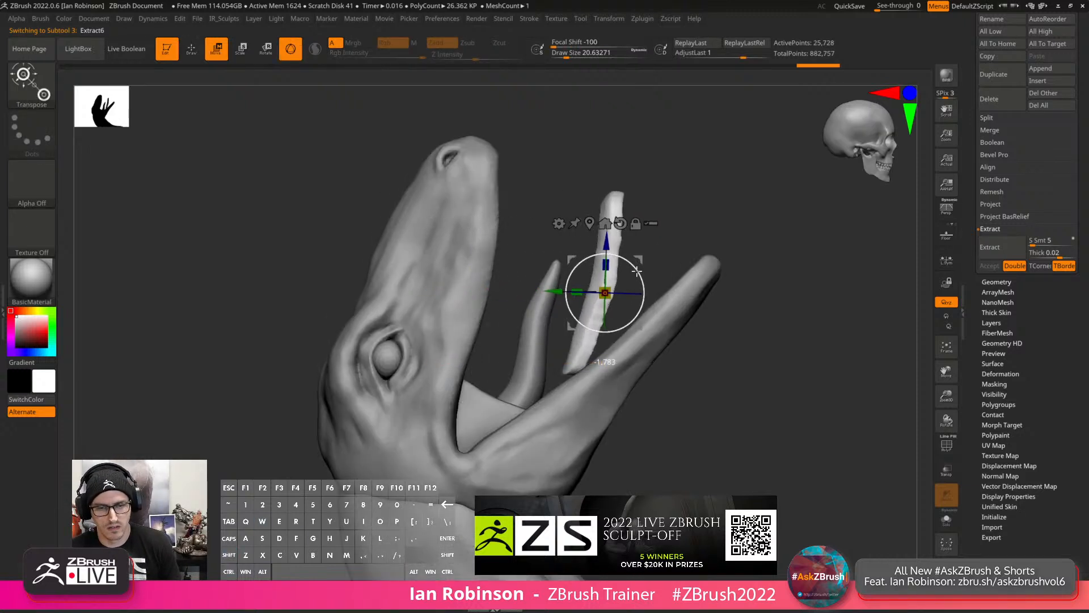
left_click_drag(637, 272, 633, 290)
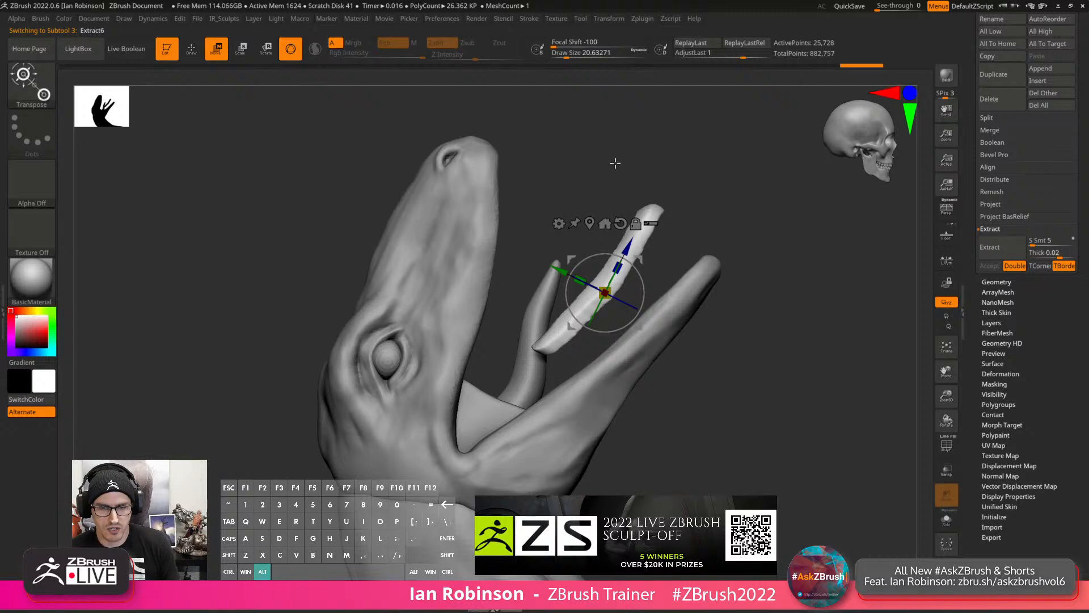
left_click_drag(615, 164, 616, 185, "alt")
left_click_drag(616, 184, 716, 315)
left_click(590, 224, "alt")
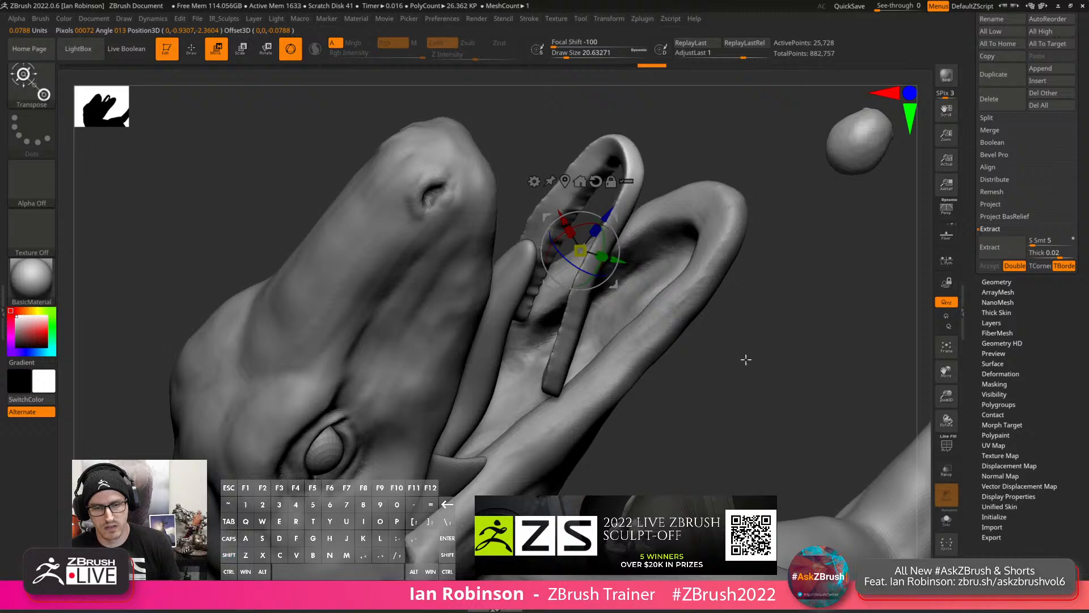
Move and tilt the duplicated gum band down into the lower jaw, lining it up just inside the jaw's rim.
left_click_drag(746, 360, 625, 257)
mouse_move(732, 326)
left_mouse_down()
mouse_move(624, 322)
mouse_move(716, 324)
left_mouse_up()
left_click_drag(614, 284, 648, 360)
key("q")
mouse_move(634, 201)
left_mouse_down()
mouse_move(639, 233)
mouse_move(602, 304)
mouse_move(617, 325)
mouse_move(643, 312)
left_mouse_up()
key("w")
mouse_move(642, 317)
right_mouse_down()
mouse_move(640, 267)
mouse_move(602, 302)
right_mouse_up()
key("q")
key("w")
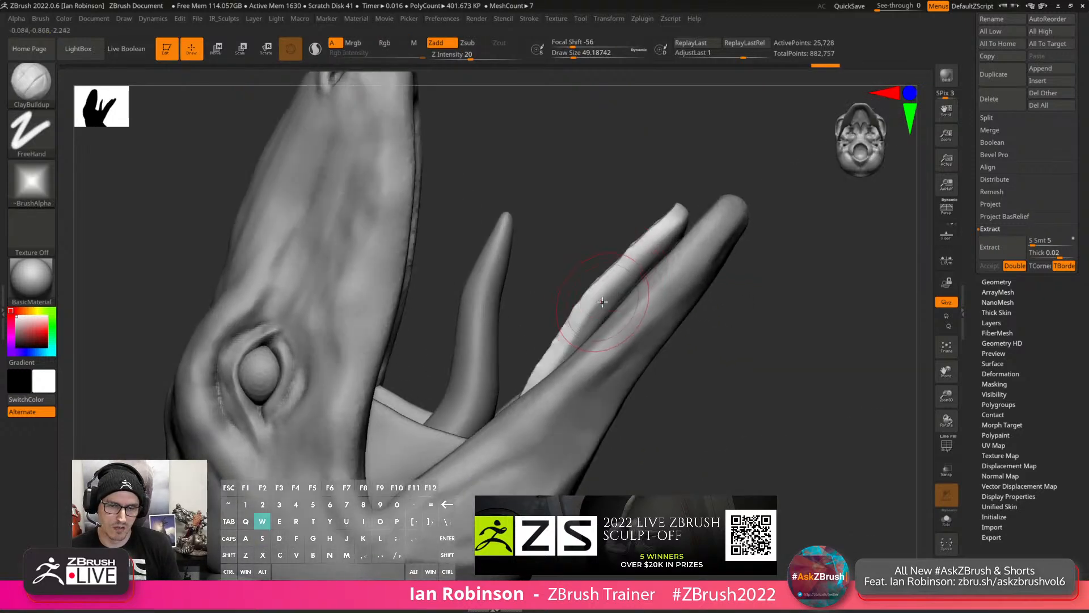
left_click_drag(639, 347, 659, 374)
key("ctrl+z")
key("q")
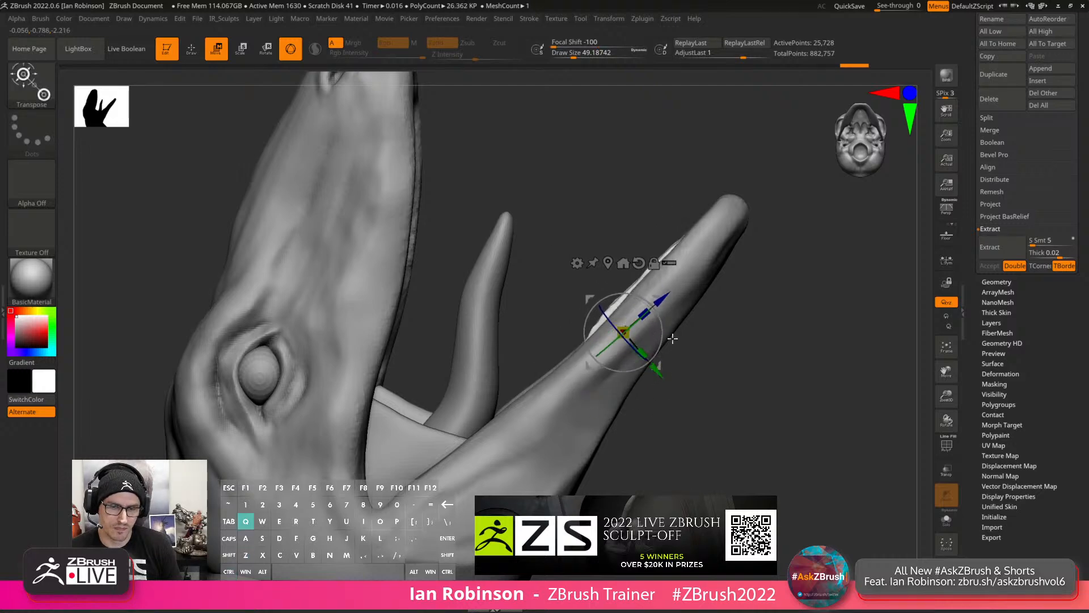
Turn on transparency and choose the MoveInfiniteDepth brush with a draw size of about 96.
left_click(954, 478)
left_click_drag(806, 449, 790, 445, "shift")
key("b")
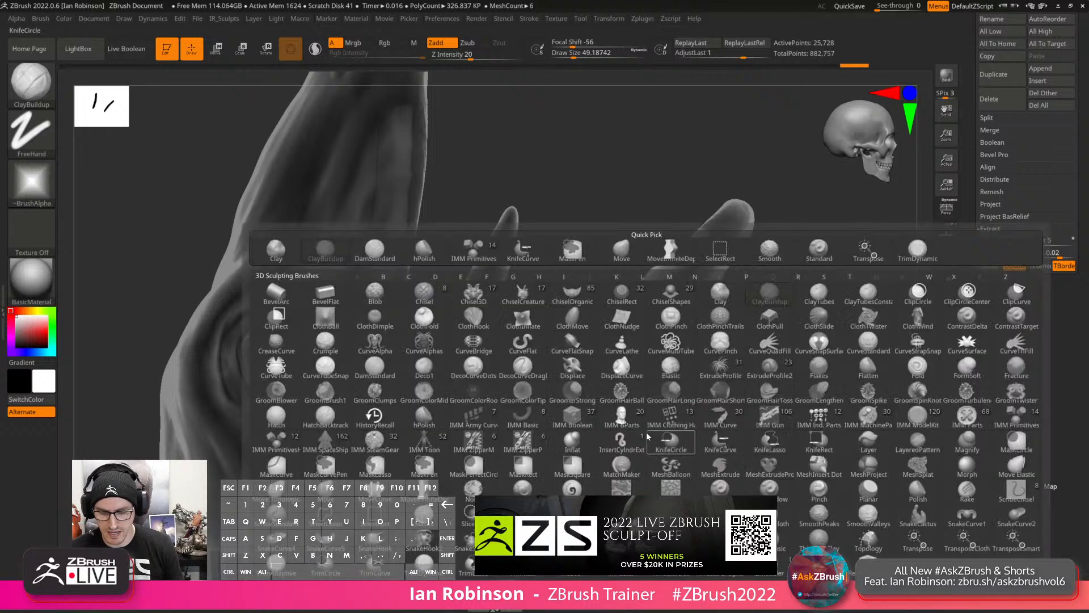
key("m")
key("i")
key("b")
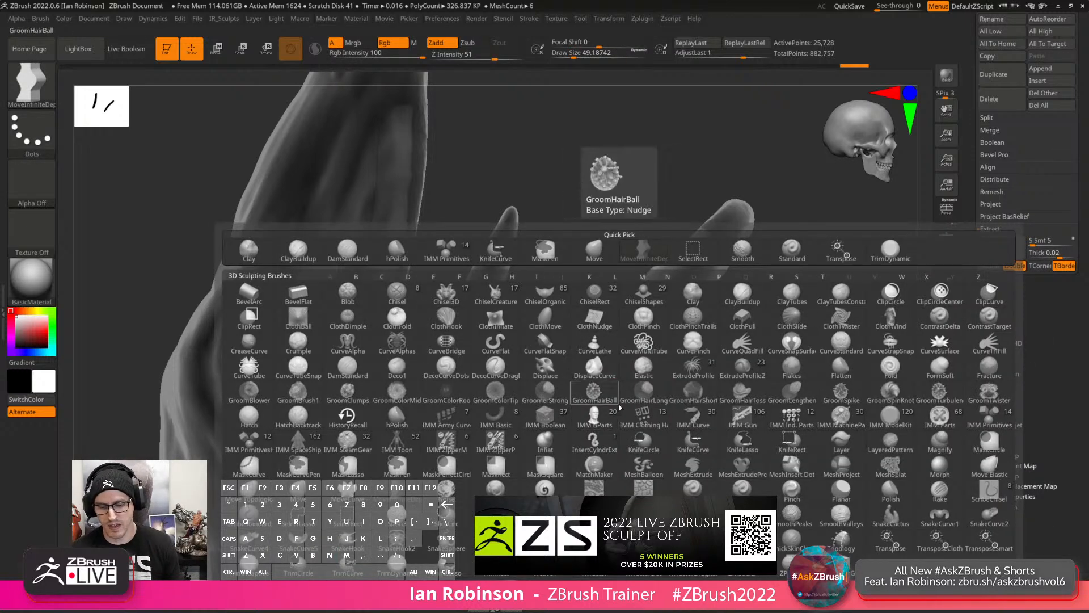
key("m")
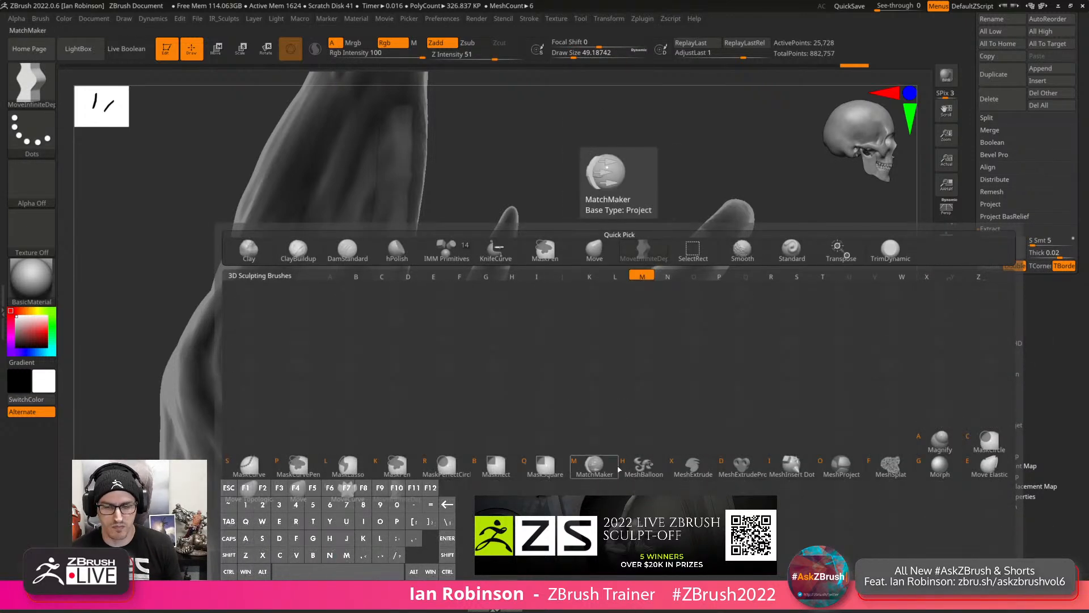
left_click(349, 492)
key("s")
left_click_drag(601, 366, 610, 365)
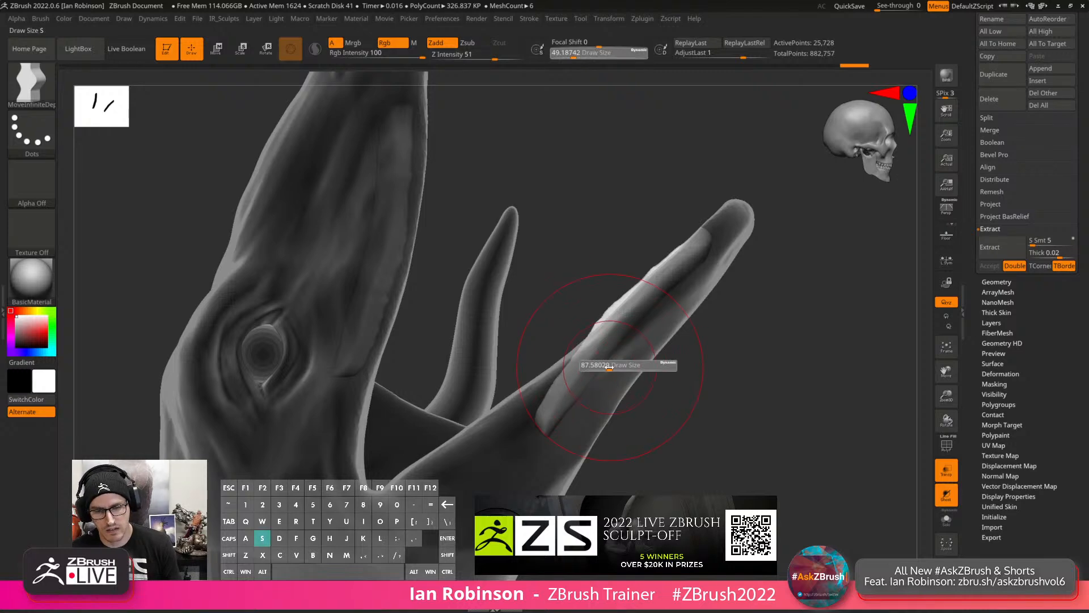
Stretch the lower gum band's rear end back along the jaw and smooth its bumpy upper edge.
mouse_move(542, 421)
left_mouse_down()
mouse_move(515, 416)
mouse_move(501, 428)
left_mouse_up()
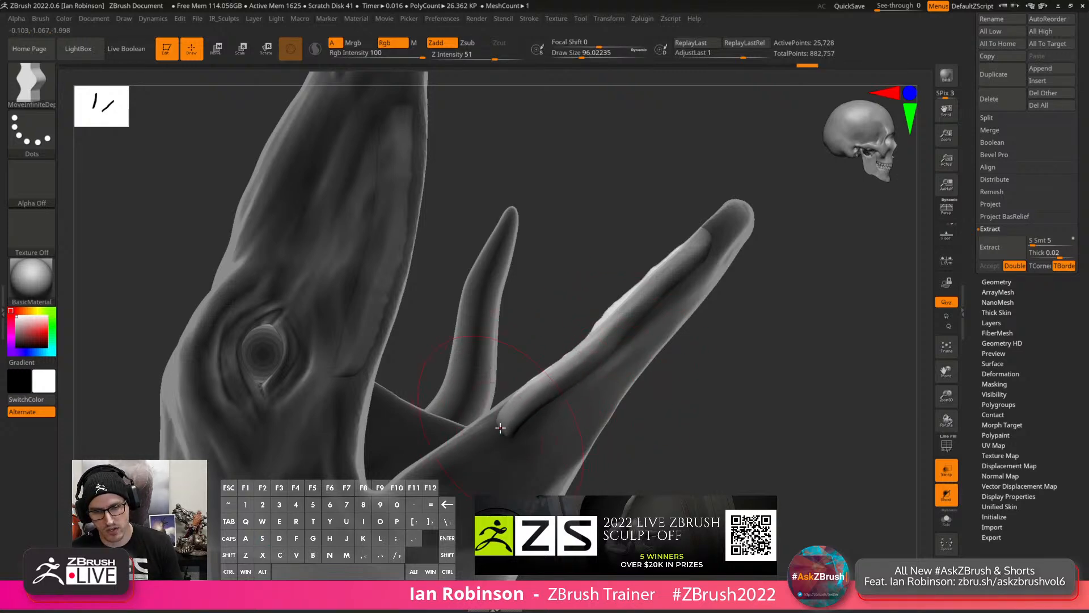
left_click_drag(741, 380, 751, 415)
left_click_drag(677, 368, 669, 345, "shift")
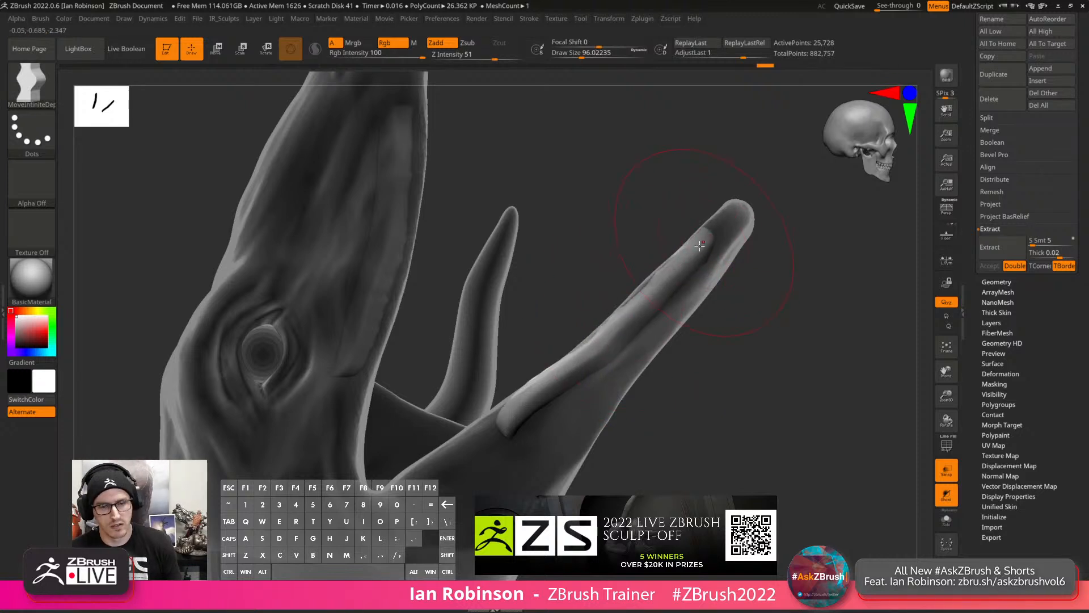
Set the draw size to about 60 and reshape the lower gum band's ends and edges to follow the jaw line.
key("s")
left_click_drag(616, 292, 612, 292)
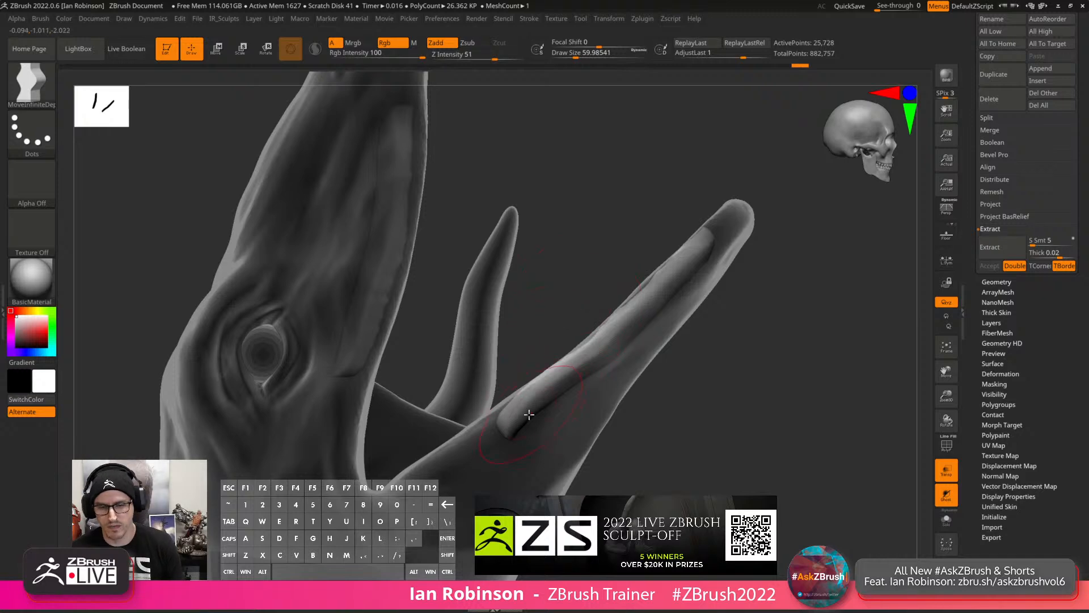
right_click_drag(495, 441, 509, 429)
left_click_drag(538, 410, 547, 409, "shift")
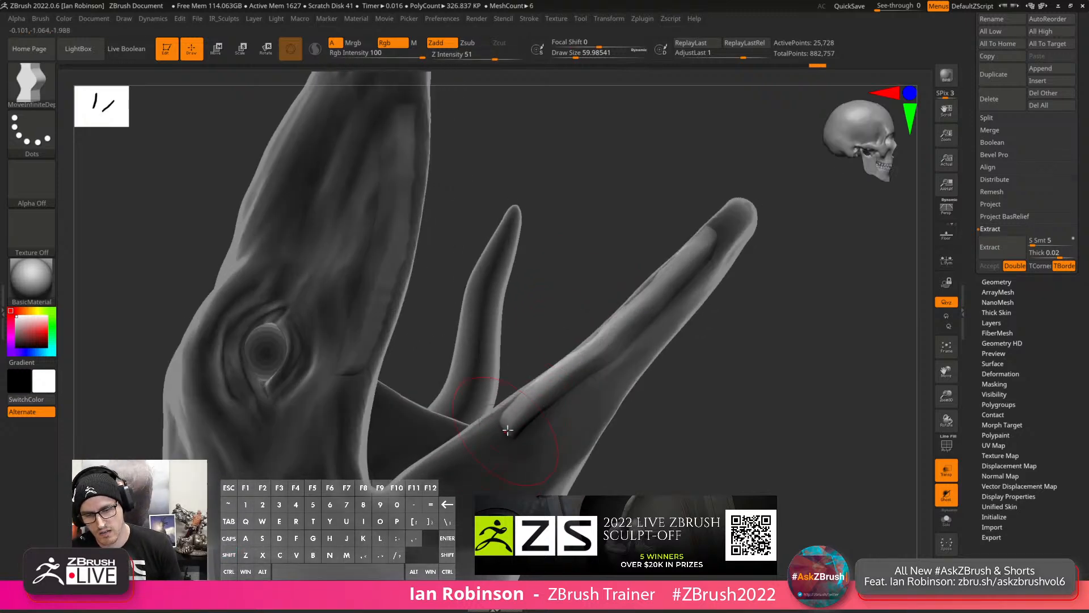
right_click_drag(517, 420, 515, 404)
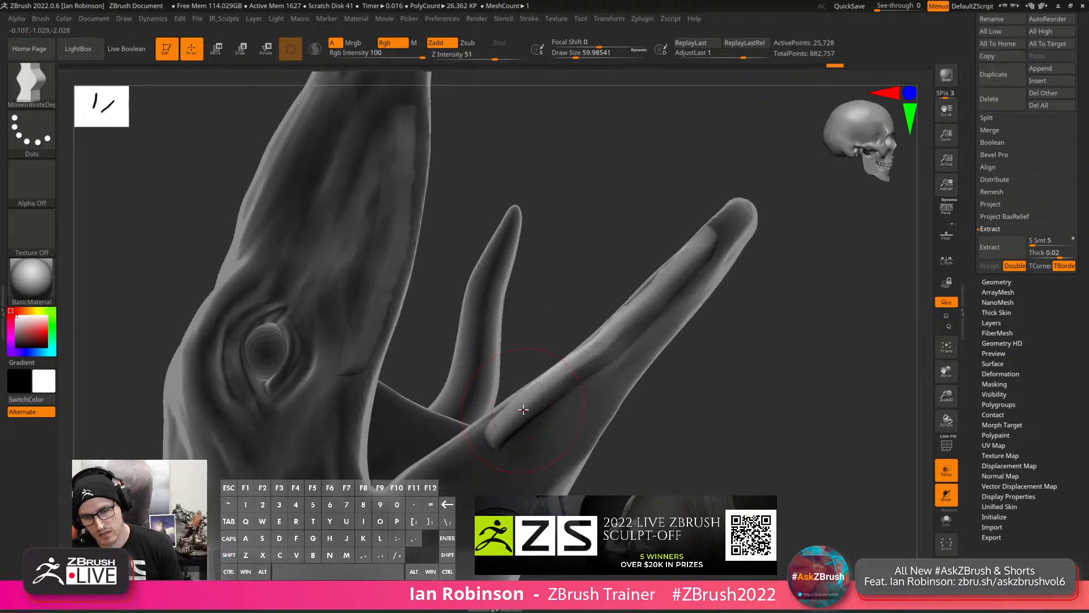
left_click_drag(515, 404, 526, 413)
left_click_drag(572, 378, 562, 398)
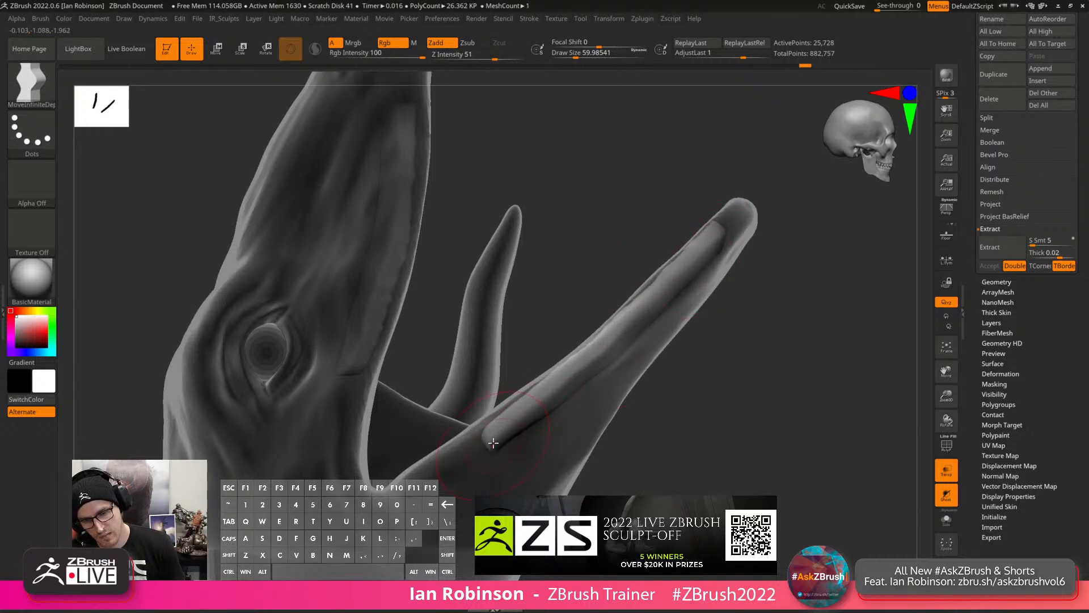
Turn off transparency and turn on X symmetry for the lower gum band.
right_click_drag(623, 392, 739, 423, "ctrl")
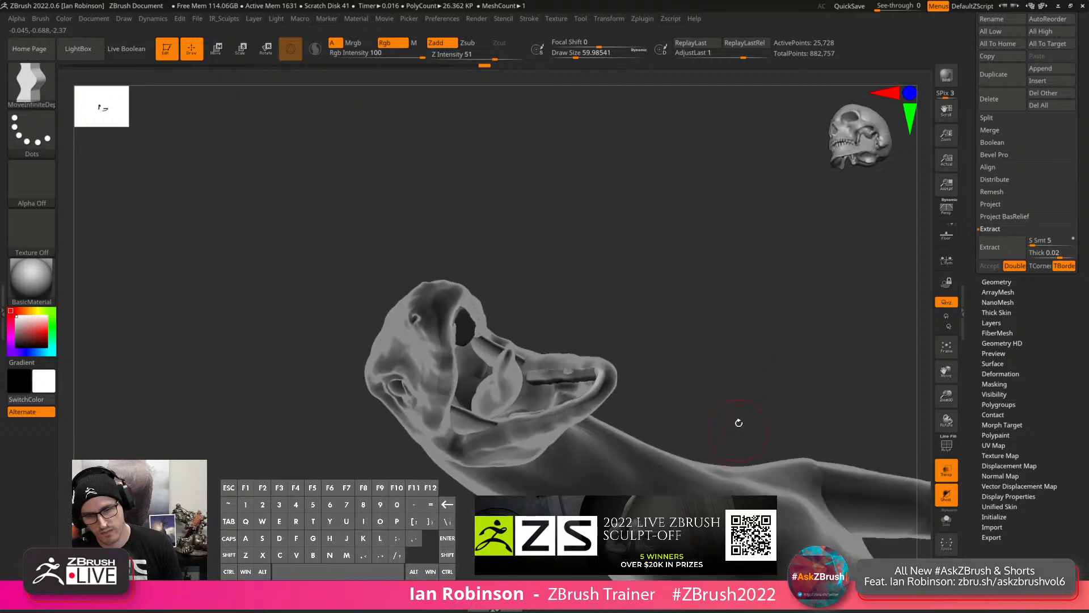
key("g")
key("Escape")
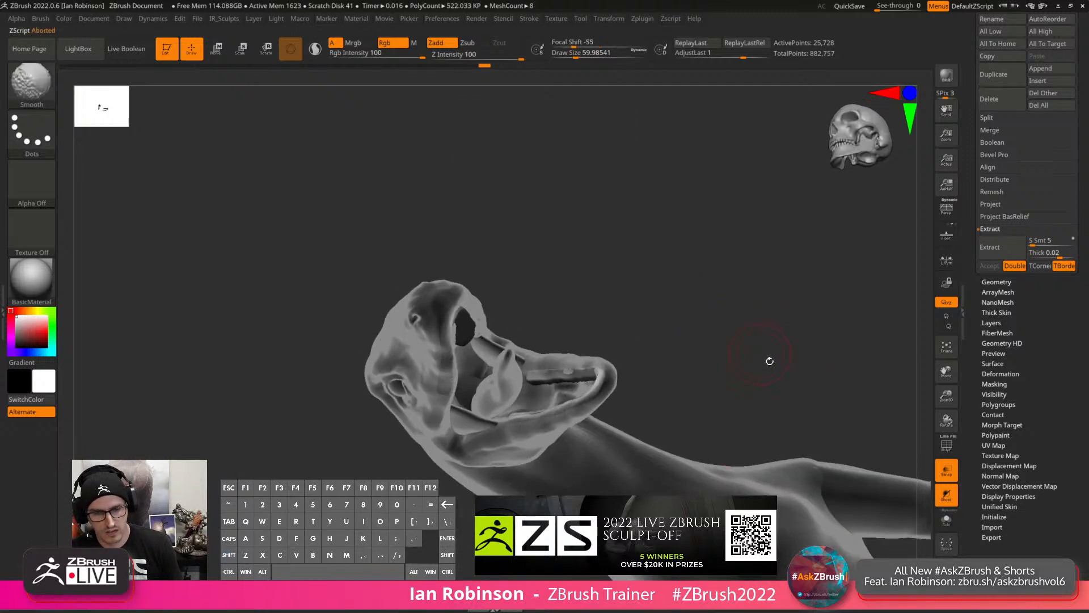
left_click(946, 479)
mouse_move(693, 382)
right_mouse_down()
mouse_move(703, 289)
mouse_move(737, 311)
mouse_move(710, 331)
right_mouse_up()
key("shift")
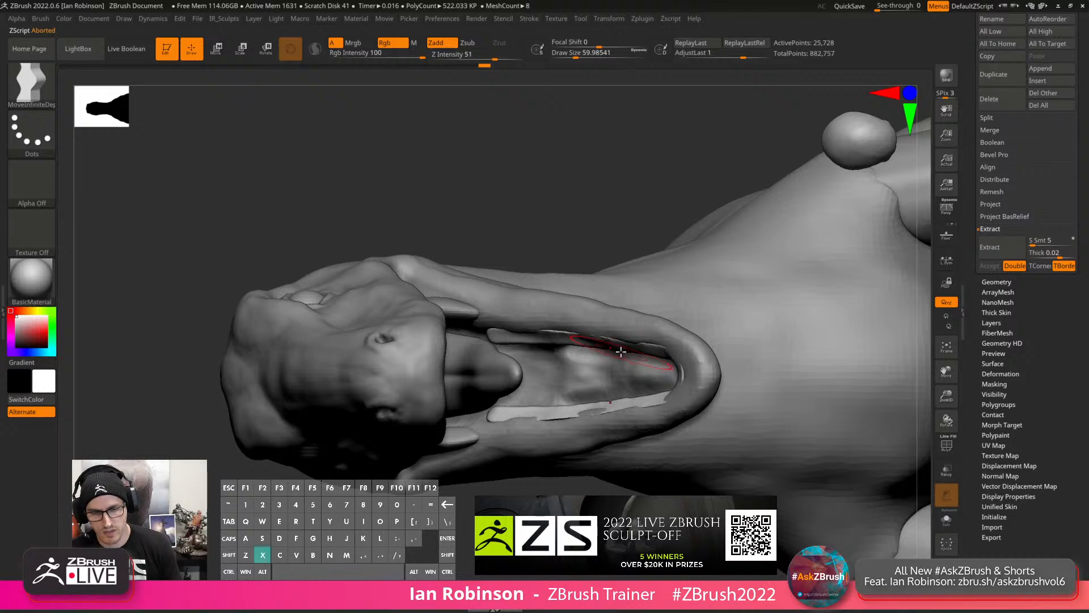
With the Move brush, even out the lower gum band's sides and fit its front curve against the jaw.
key("b")
key("m")
key("v")
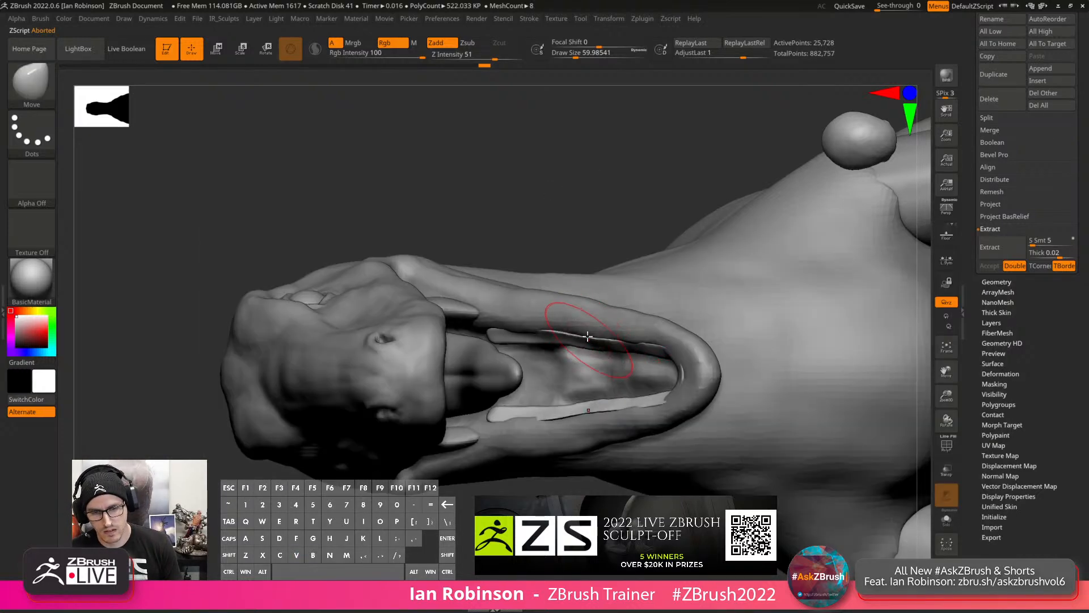
left_click_drag(502, 336, 502, 343)
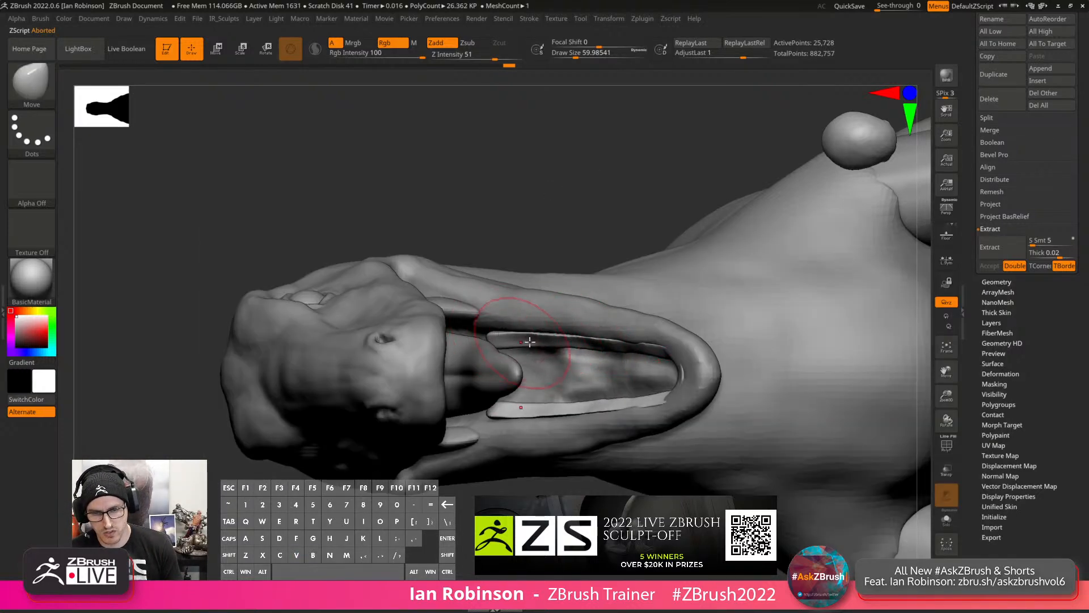
left_click_drag(644, 346, 680, 368)
mouse_move(681, 369)
right_mouse_down()
mouse_move(692, 328)
mouse_move(708, 350)
mouse_move(652, 350)
right_mouse_up()
Lower the gum band slightly into the lower jaw with the Gizmo and return to sculpting.
key("w")
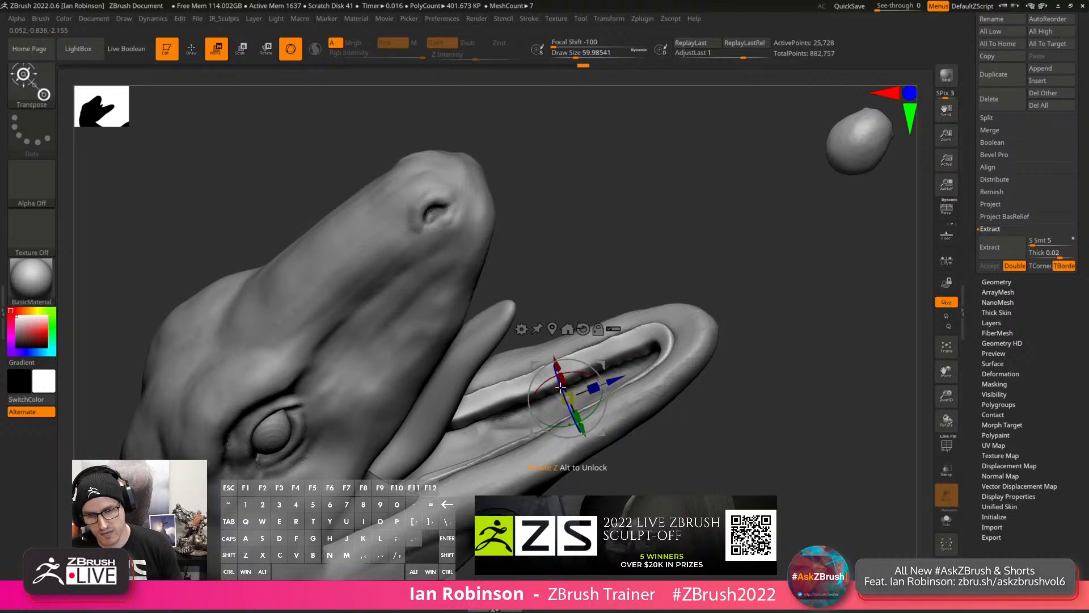
left_click_drag(585, 430, 586, 434)
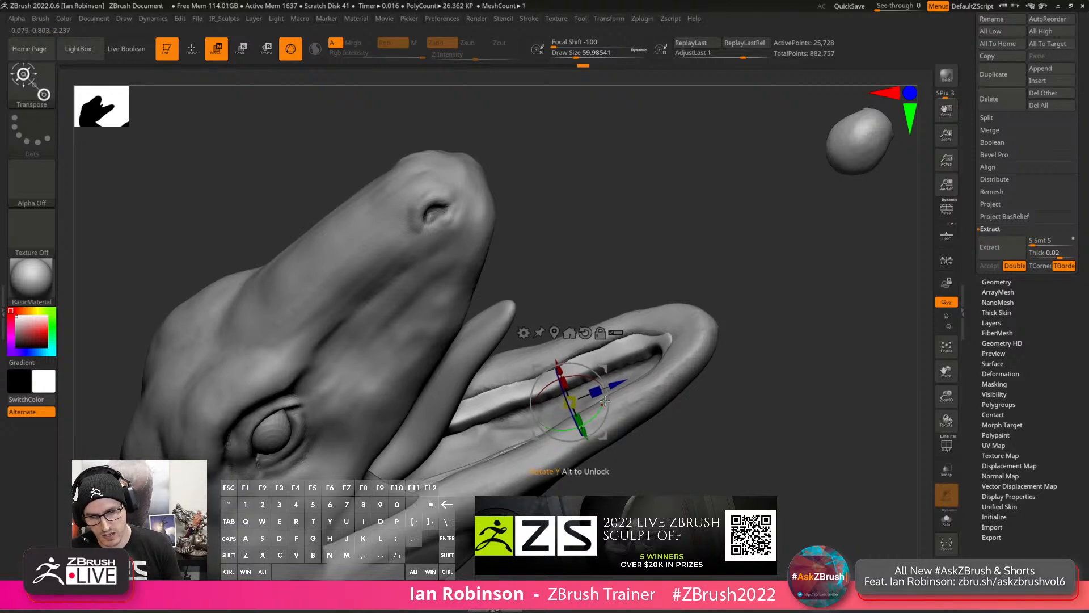
key("q")
Set the draw size to about 47 and reshape the sides of the lower gum band with the Move brush.
mouse_move(692, 318)
right_mouse_down()
mouse_move(732, 291)
mouse_move(565, 409)
mouse_move(563, 377)
right_mouse_up()
key("s")
left_click_drag(563, 378, 560, 378)
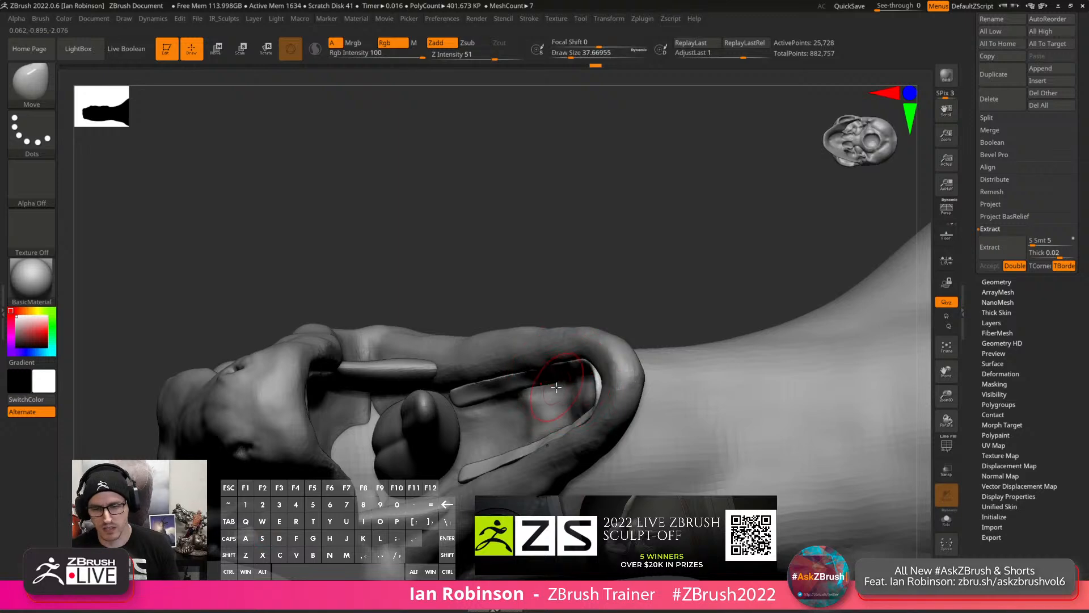
right_click_drag(556, 381, 533, 380)
key("s")
left_click_drag(539, 379, 537, 379)
right_click_drag(537, 379, 538, 369)
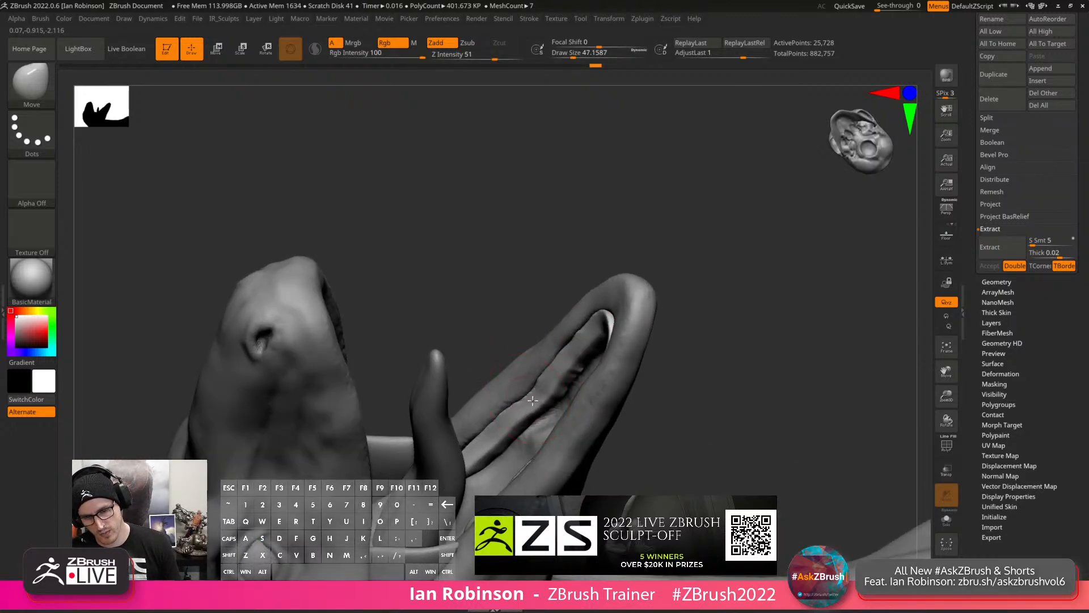
left_click_drag(499, 409, 492, 433)
left_click_drag(533, 402, 539, 393)
Nudge the front curve of the lower gum band to sit inside the tip of the lower jaw.
right_click_drag(539, 394, 565, 361)
right_click_drag(600, 310, 612, 302)
mouse_move(612, 302)
left_mouse_down()
mouse_move(627, 300)
mouse_move(619, 309)
left_mouse_up()
right_click_drag(586, 315, 574, 287)
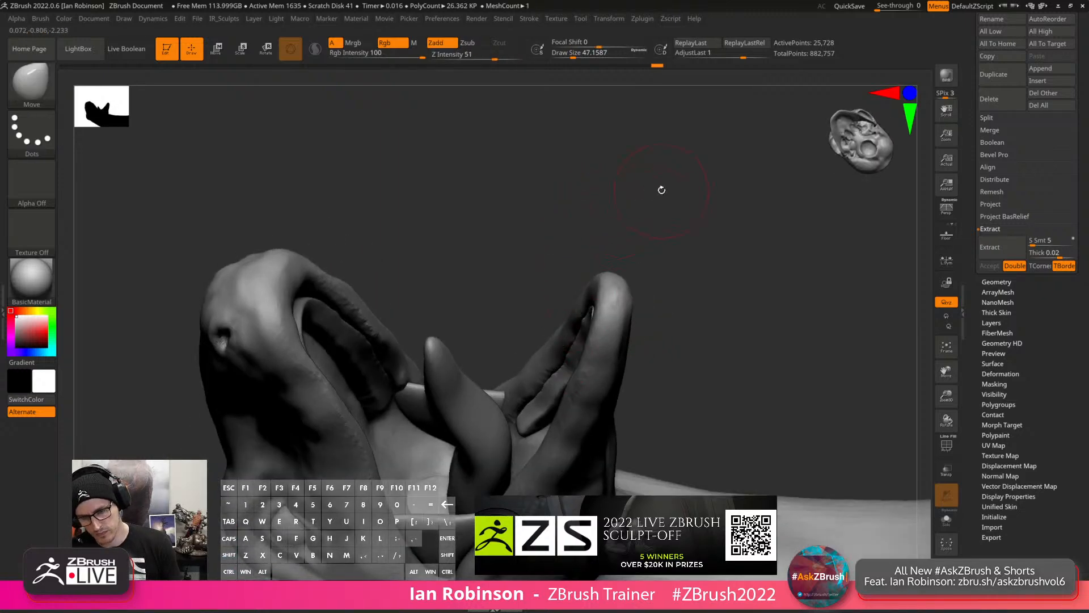
Turn on PolyFrame and isolate the gum bands in Solo mode.
mouse_move(659, 187)
right_mouse_down()
mouse_move(635, 211)
mouse_move(656, 224)
mouse_move(637, 214)
right_mouse_up()
key("shift+f")
key("g")
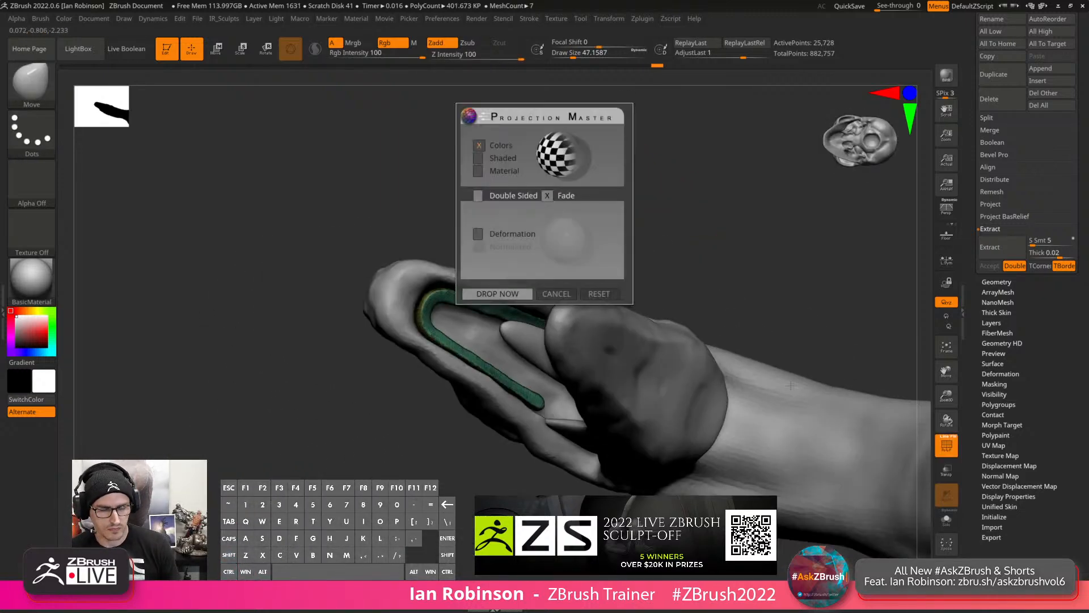
key("Escape")
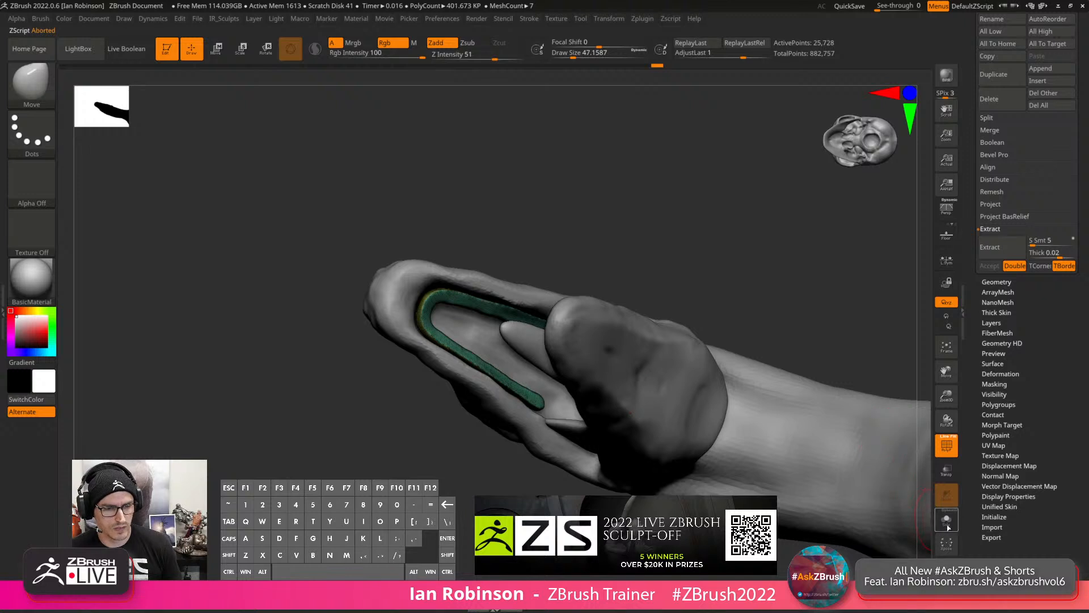
left_click(947, 526)
Mask one of the two gum bands and convert the masked area into a polygroup.
right_click_drag(875, 438, 753, 304)
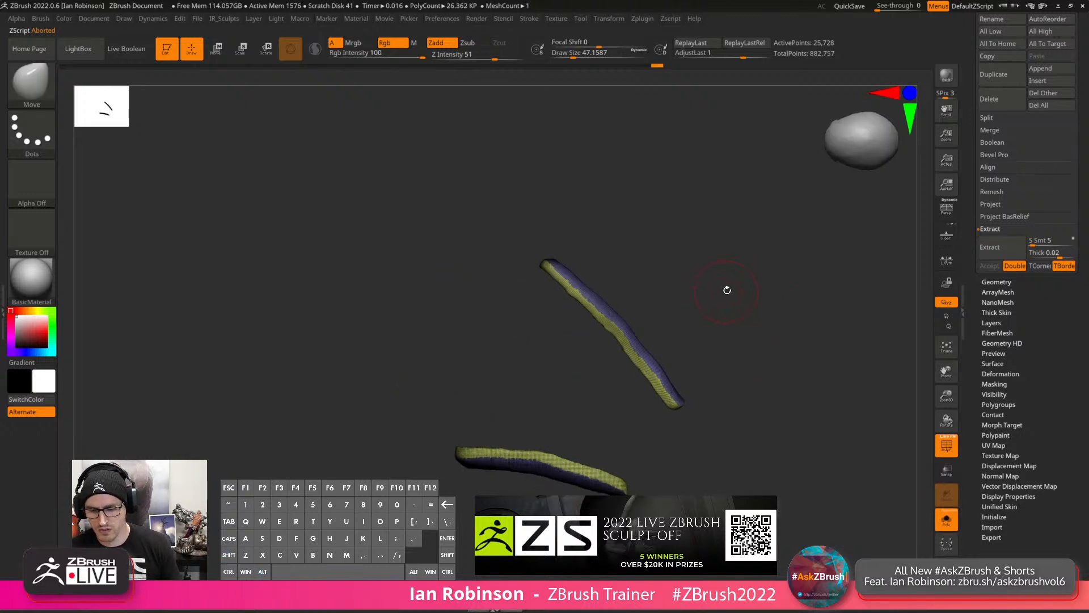
left_click_drag(701, 423, 434, 505, "ctrl")
key("ctrl+w")
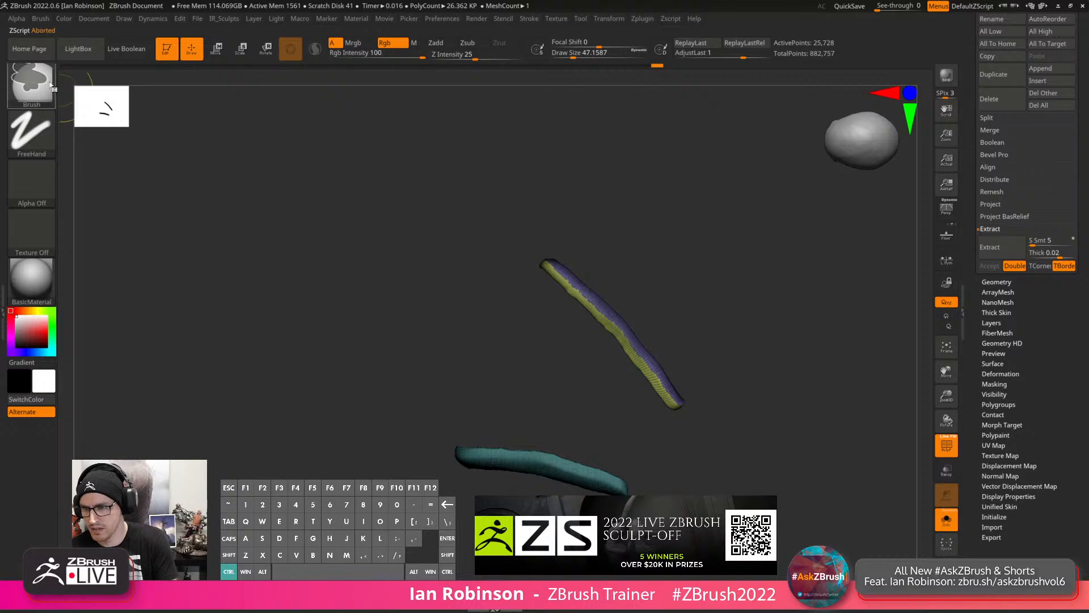
Mask the other gum band with the MaskLasso brush, convert it into a polygroup and turn Solo mode off.
key("ctrl+b")
left_click(240, 132)
mouse_move(533, 164)
left_mouse_down("ctrl")
mouse_move(608, 409)
mouse_move(769, 345)
mouse_move(744, 329)
left_mouse_up("ctrl")
key("ctrl+w")
mouse_move(700, 285)
left_mouse_down()
mouse_move(712, 306)
mouse_move(579, 334)
mouse_move(590, 336)
left_mouse_up()
left_click(947, 519)
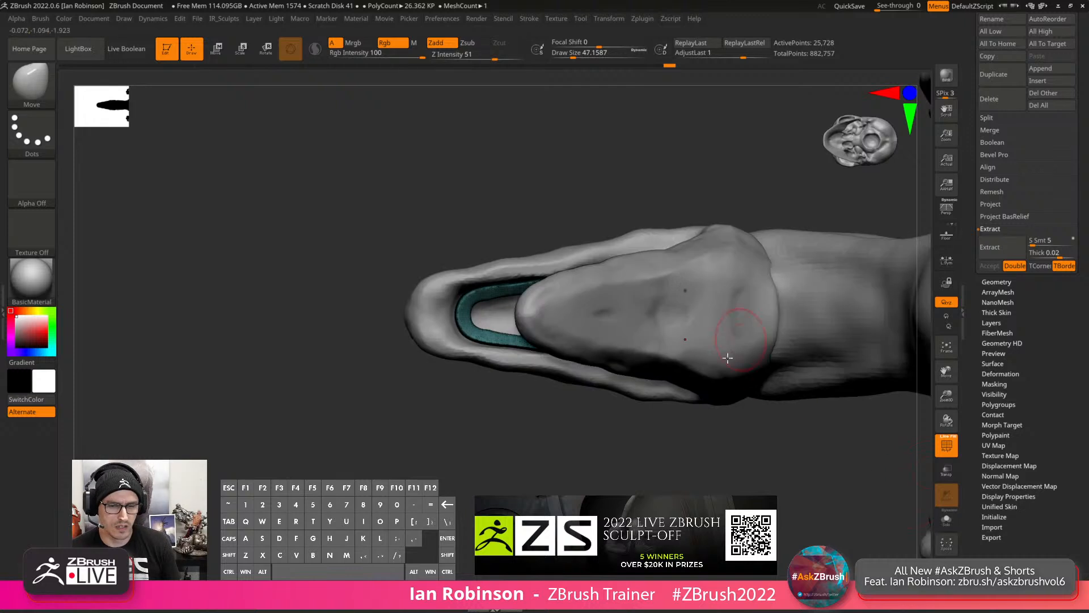
Rename the Extract6 subtool as Gums.
scroll(1058, 165, "up", 5)
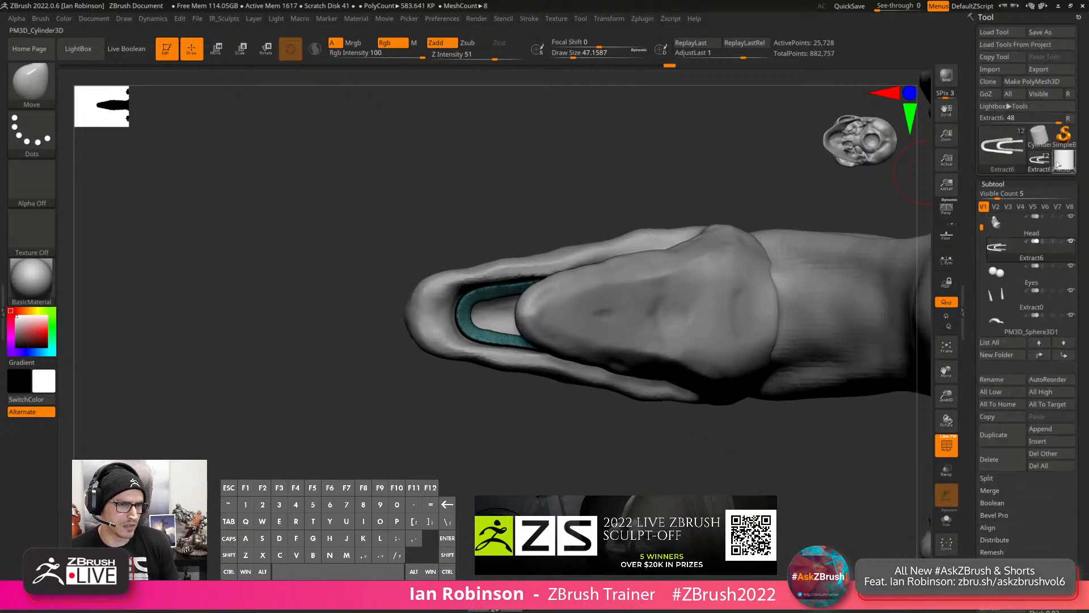
left_click(1004, 380)
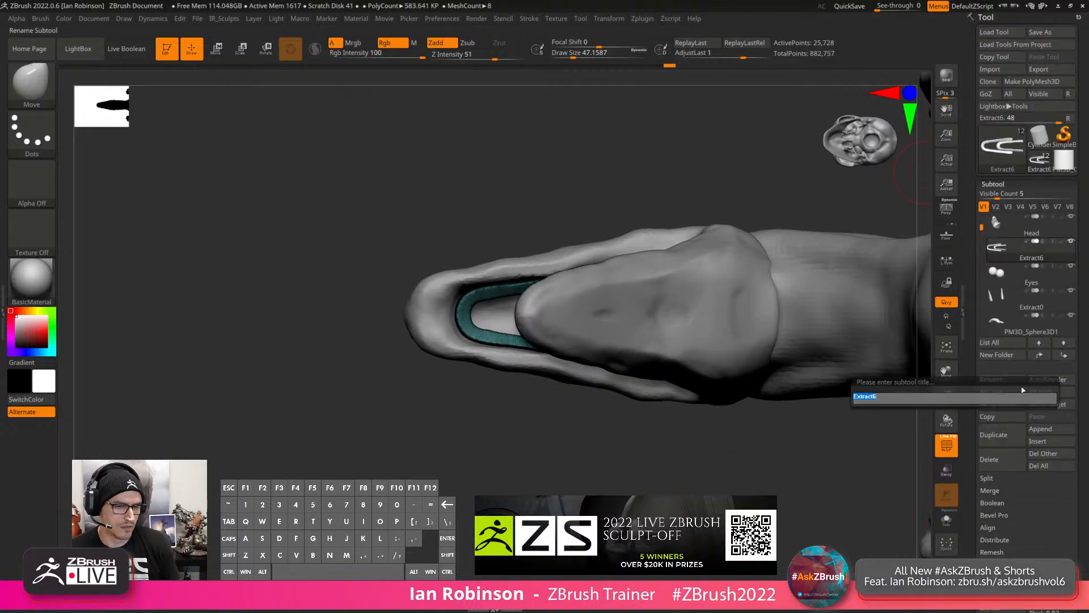
key("shift")
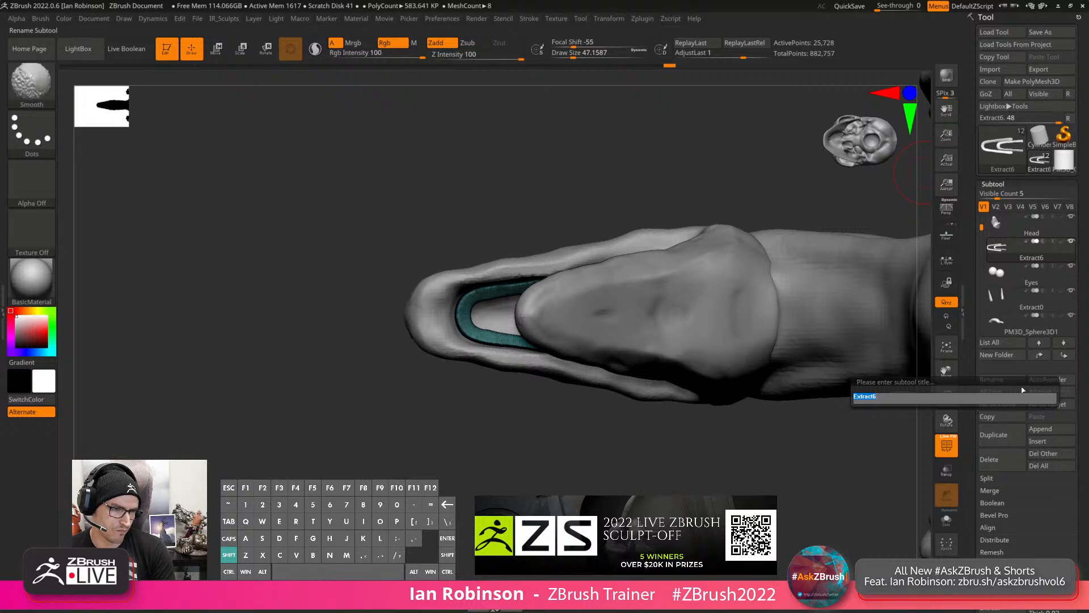
type("Gumns")
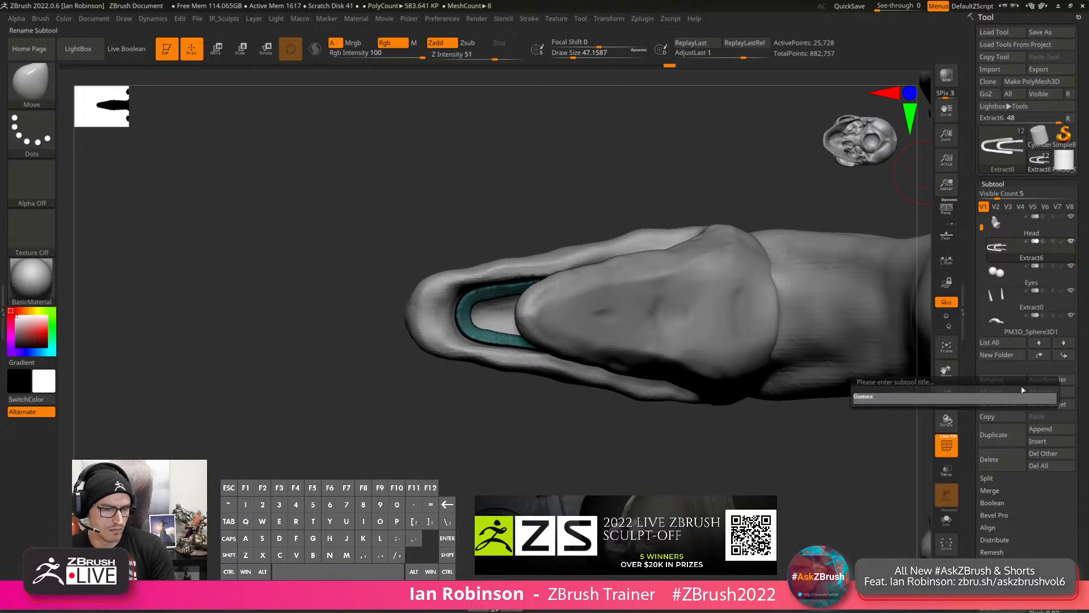
type("Gums")
key("Return")
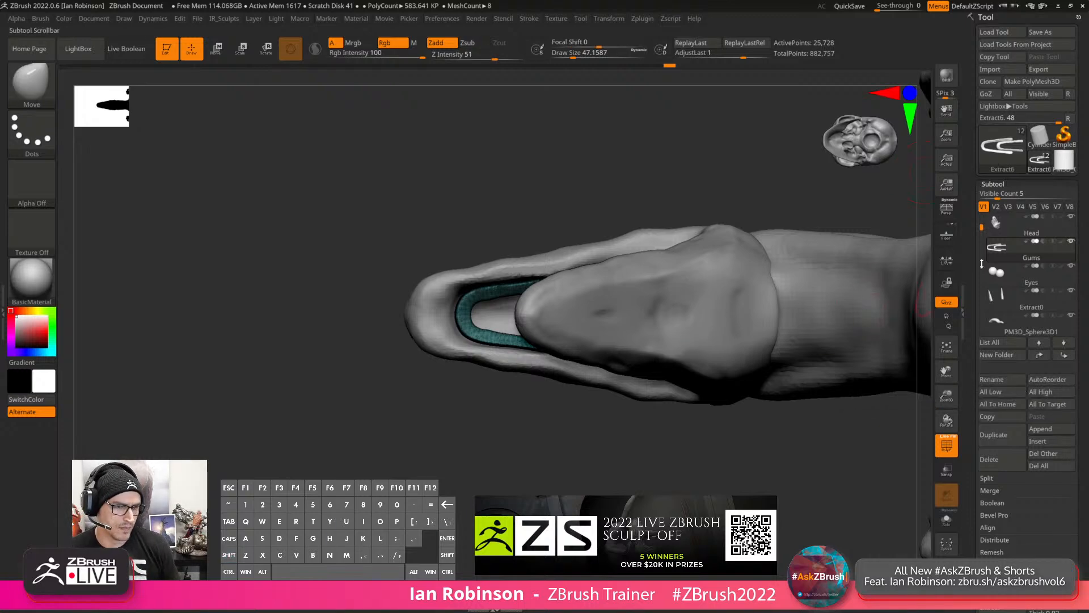
Make Extract0 the active subtool, inspect the cheek membranes at the jaw corners and turn PolyFrame off.
left_click_drag(711, 396, 743, 314)
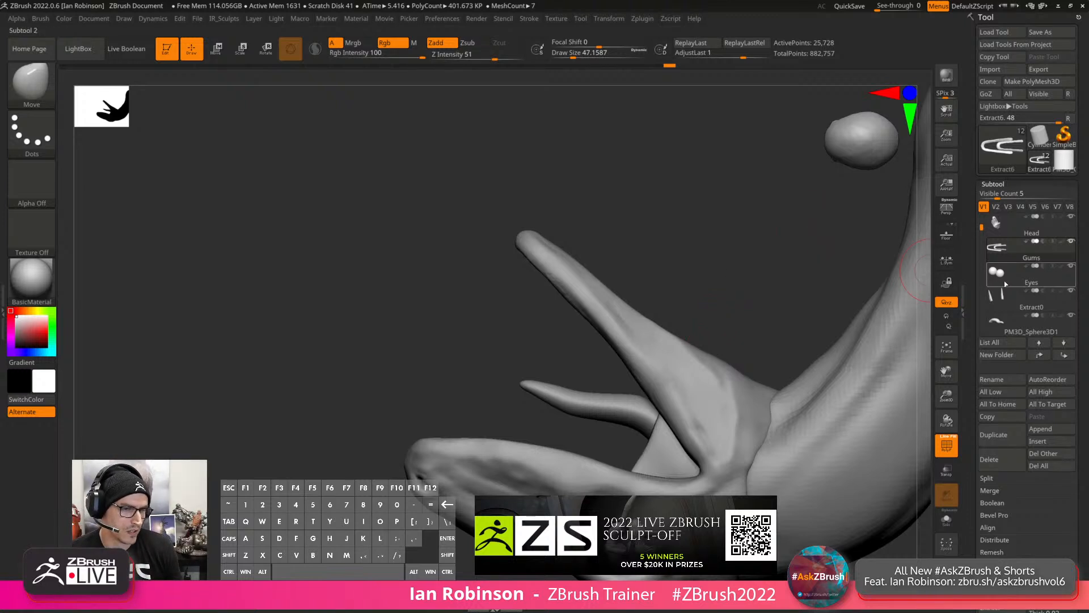
mouse_move(1044, 308)
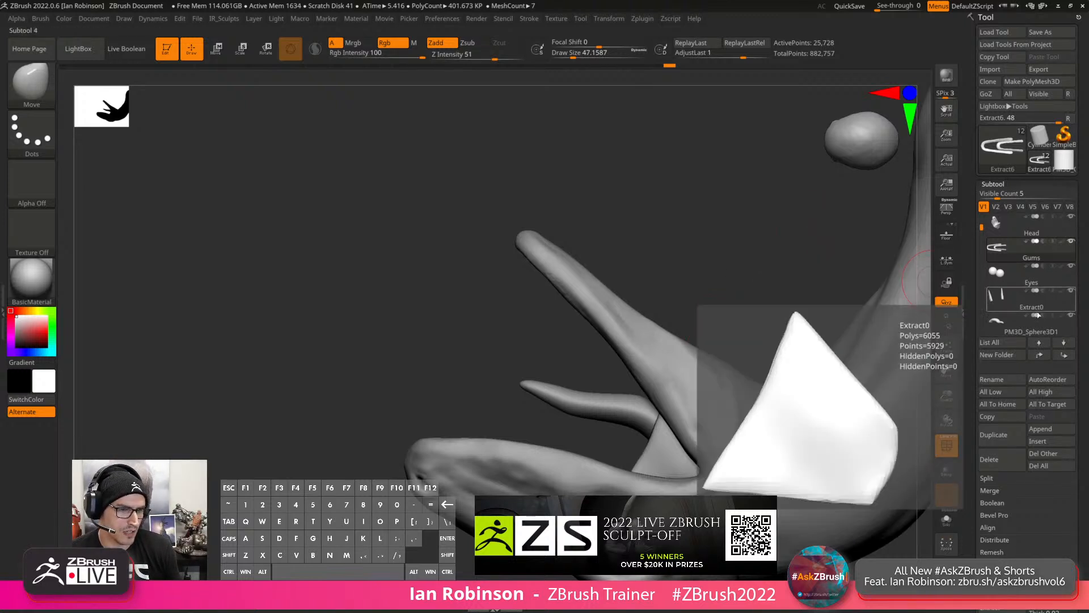
left_click(1030, 308)
left_click_drag(805, 290, 620, 277, "alt")
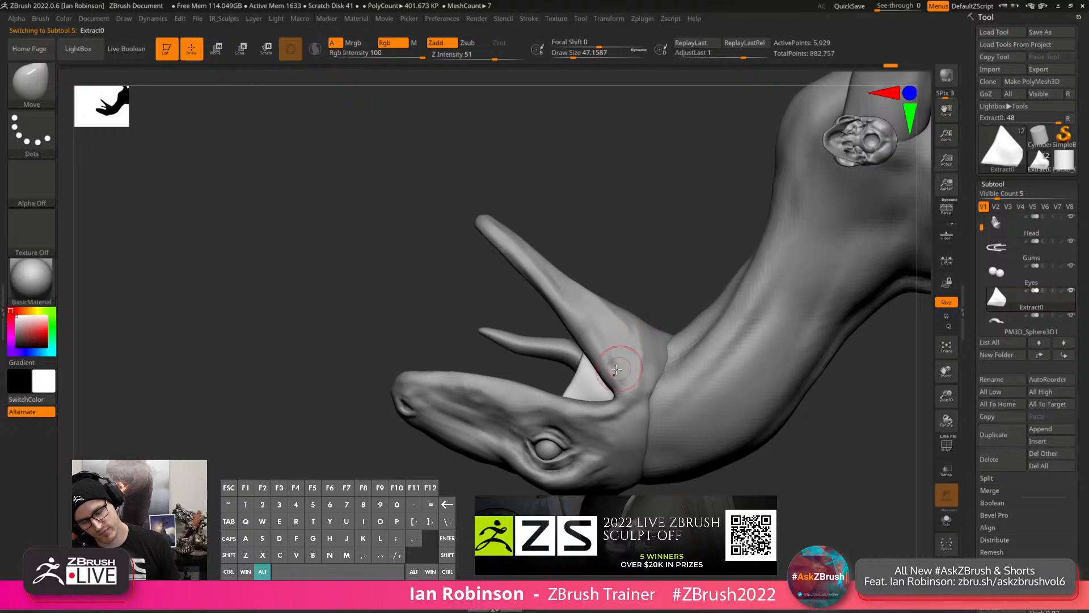
left_click_drag(617, 372, 592, 404, "alt")
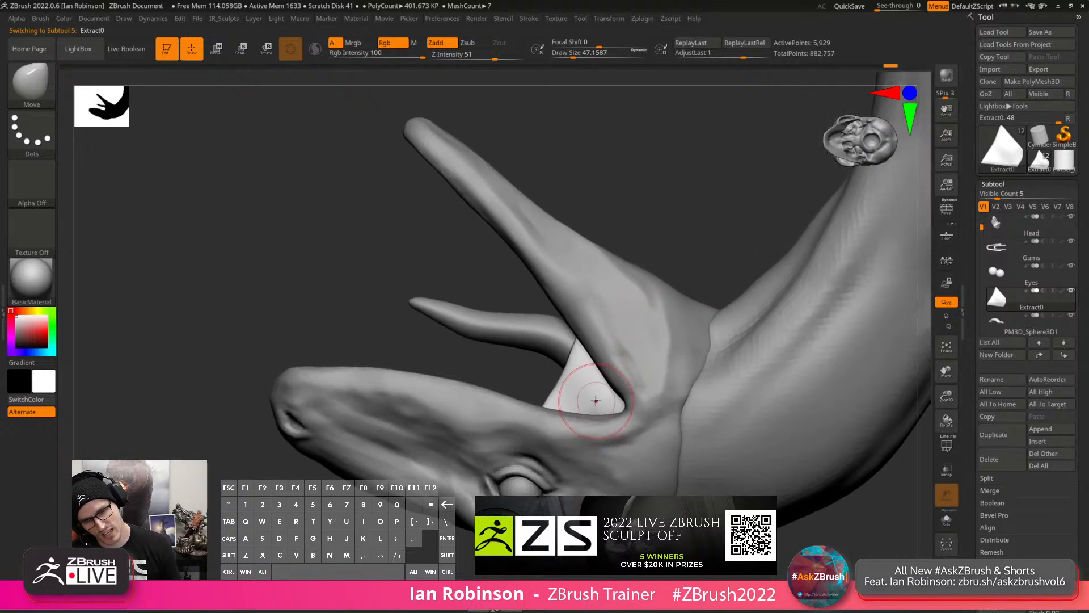
right_click_drag(596, 402, 610, 385, "alt")
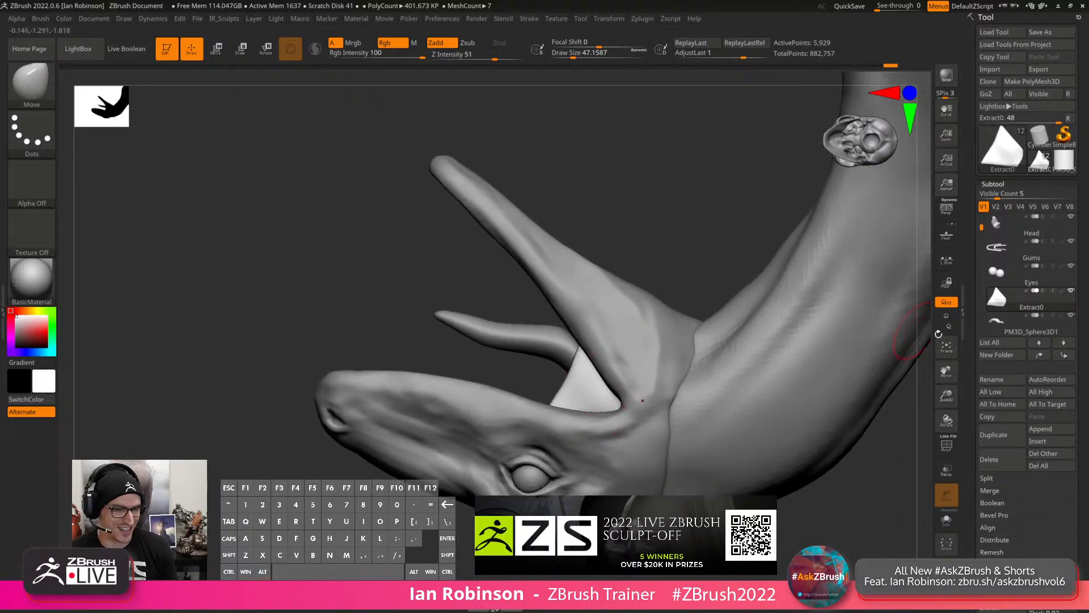
left_click_drag(674, 246, 716, 271)
key("shift+f")
key("shift+f")
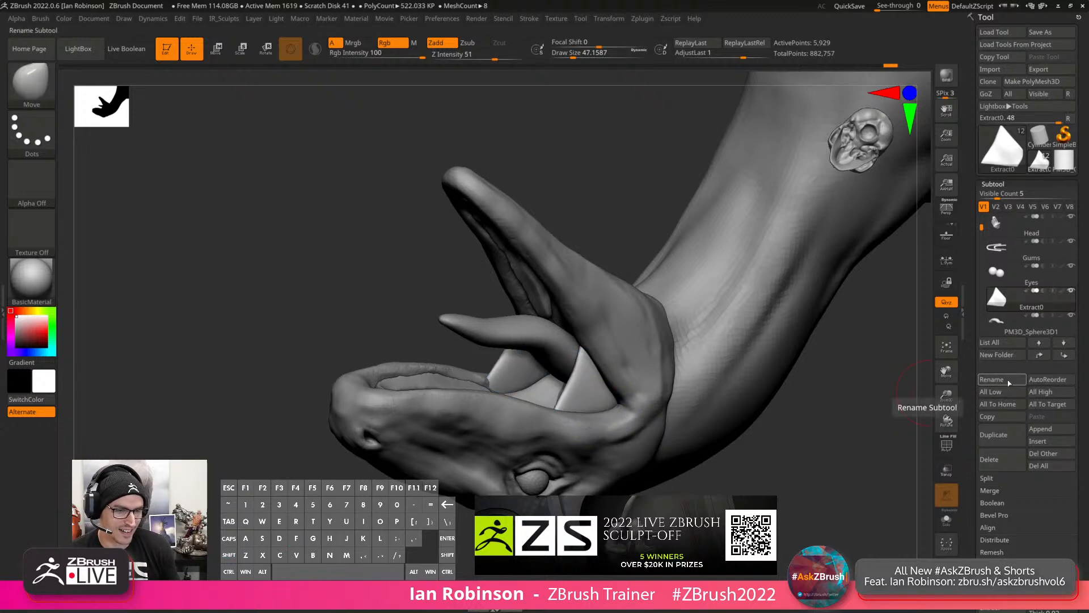
Rename the Extract0 cheek subtool as Mouth_Cheeks.
left_click(1010, 383)
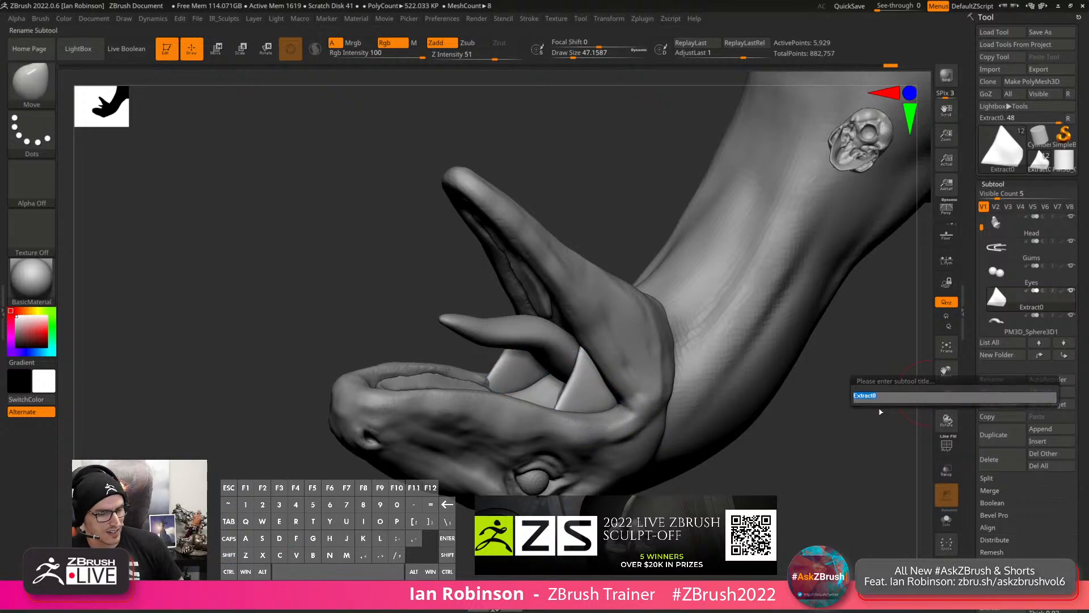
key("shift")
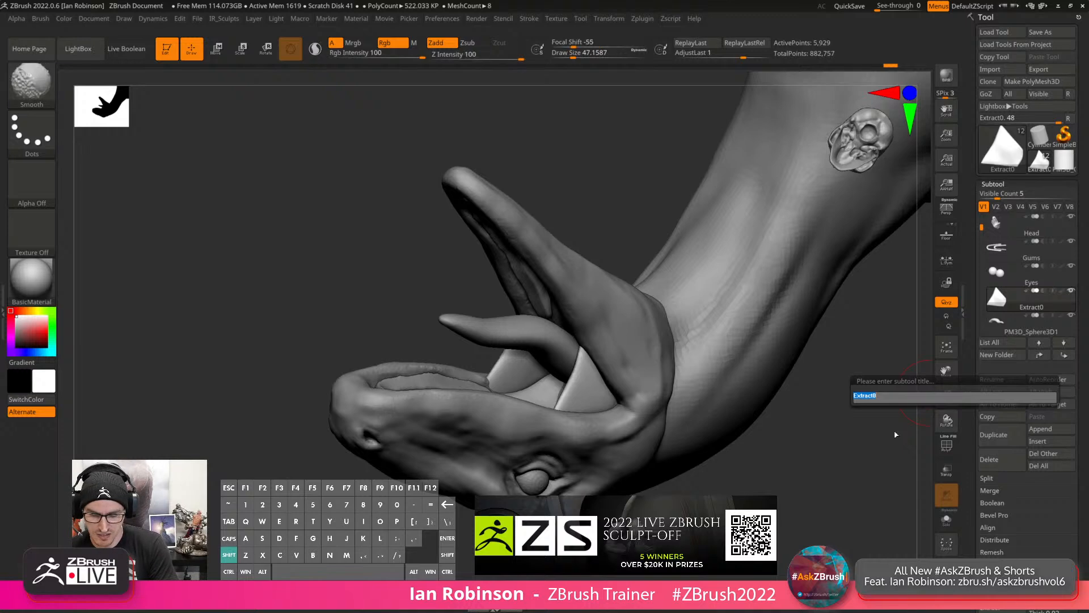
type("Teeth")
key("BackSpace")
key("BackSpace")
key("BackSpace")
key("BackSpace")
key("BackSpace")
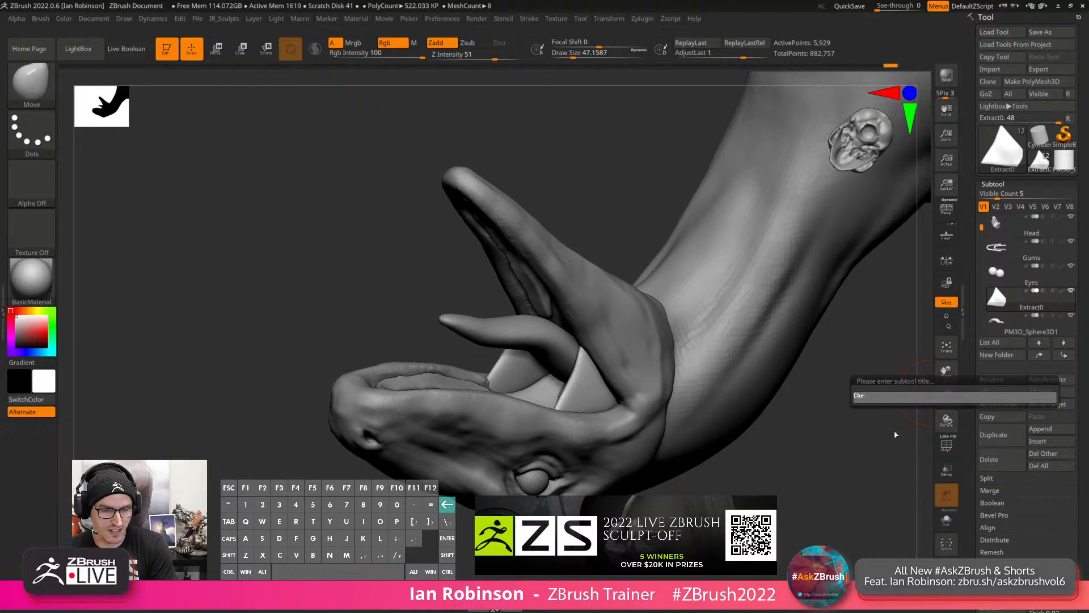
type("Mouth_")
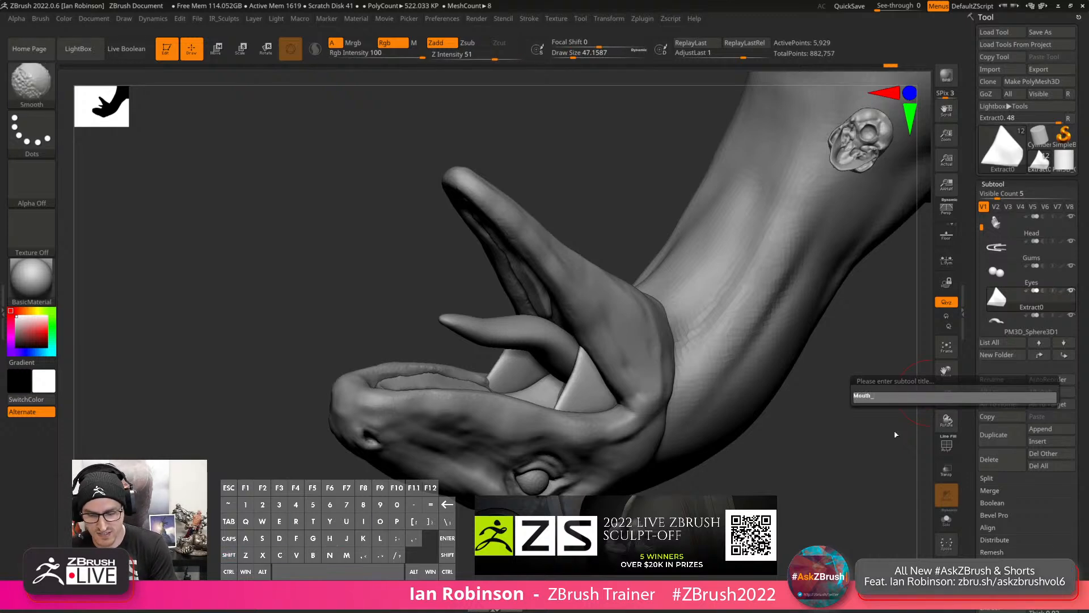
type("Cheeks")
key("Return")
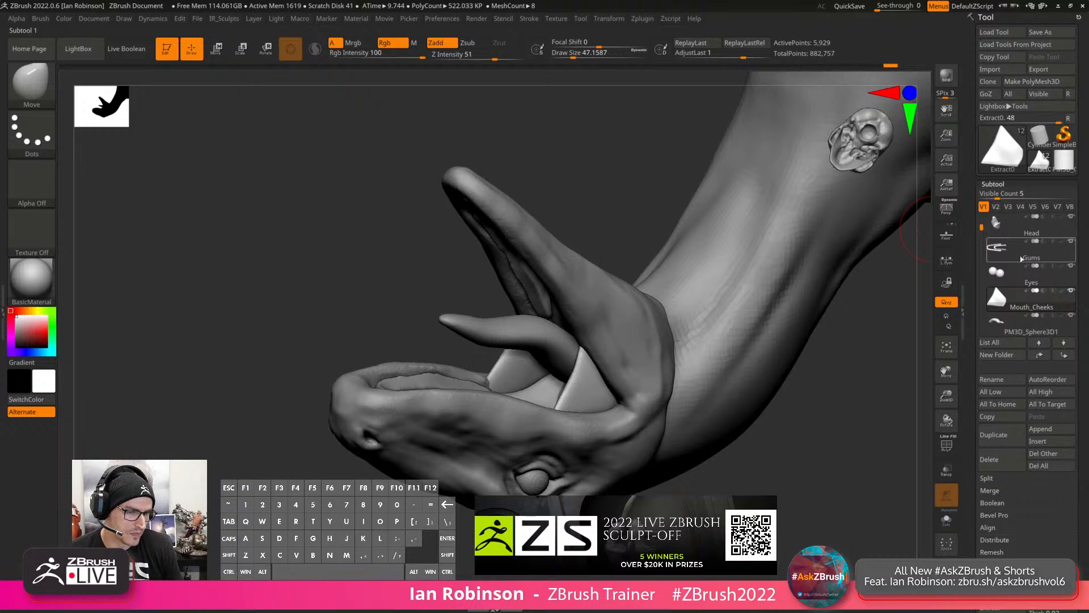
Make Gums the active subtool and enable Transpose All Selected Subtools on the Gizmo.
left_click(1026, 241)
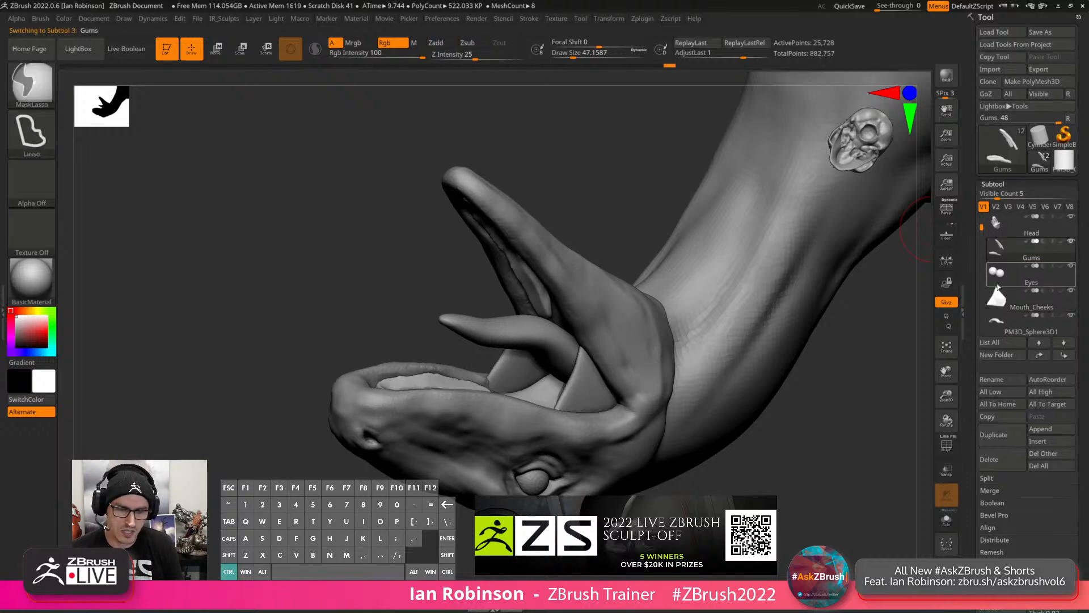
left_click_drag(778, 431, 653, 236, "alt")
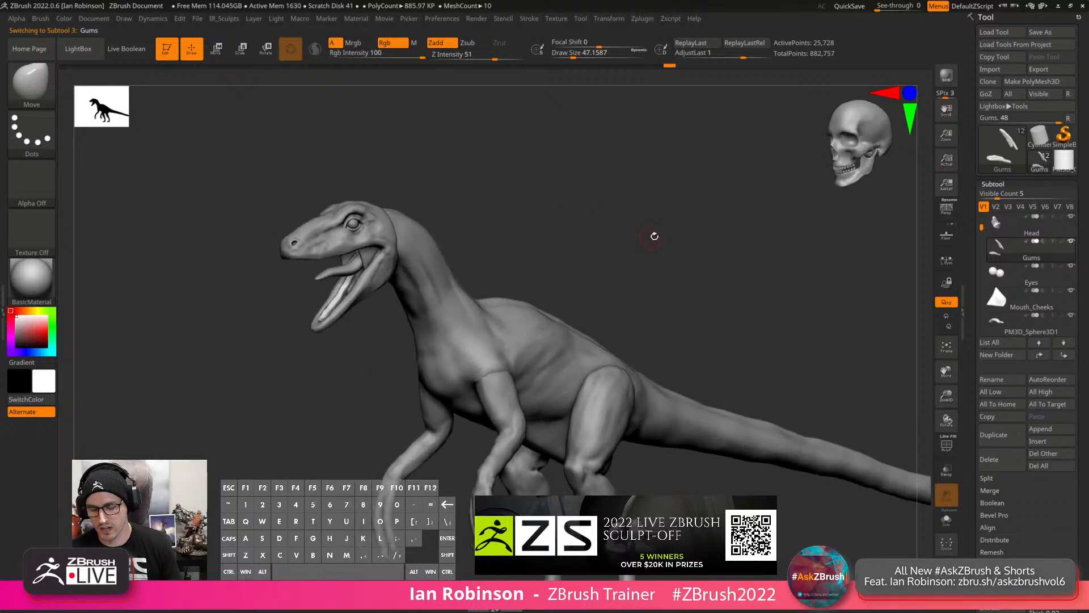
key("w")
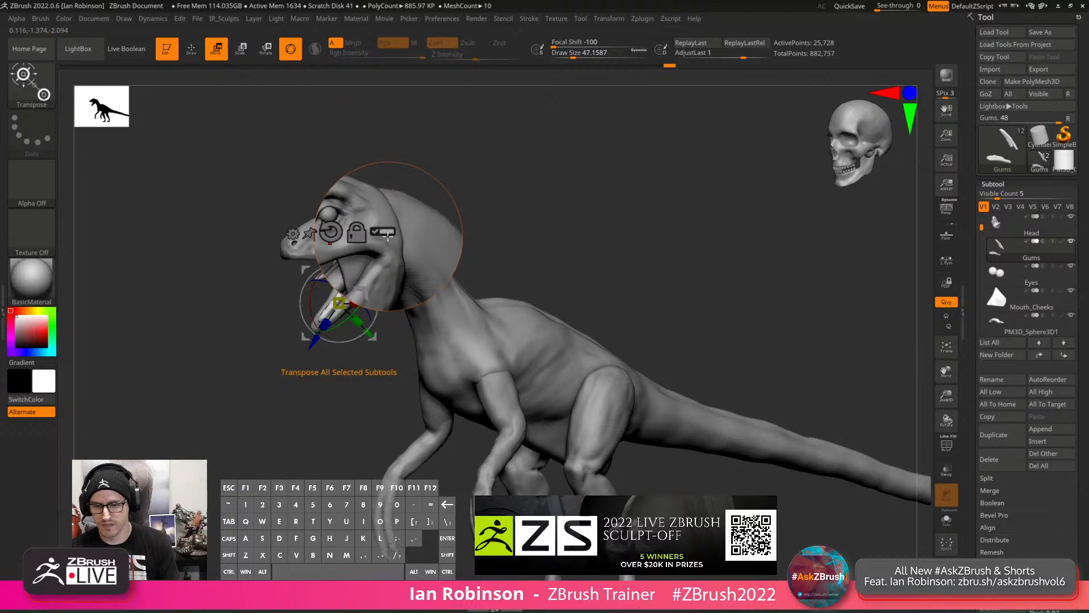
key("shift+m")
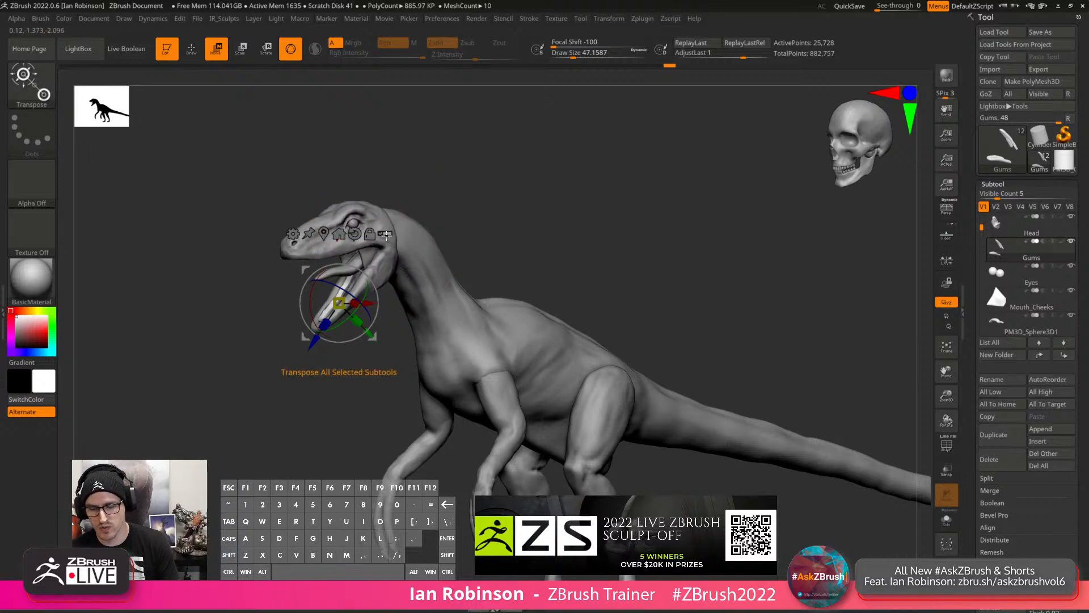
left_click(386, 235)
mouse_move(585, 205)
left_mouse_down()
mouse_move(559, 207)
mouse_move(586, 209)
mouse_move(587, 192)
mouse_move(576, 193)
left_mouse_up()
Clear the multi-transpose selection and select only the mouth parts: the cheeks, tongue and gums.
left_click_drag(306, 190, 868, 497, "ctrl+alt+shift")
left_click_drag(545, 271, 627, 378, "alt")
left_click_drag(508, 367, 514, 315)
key("ctrl+shift")
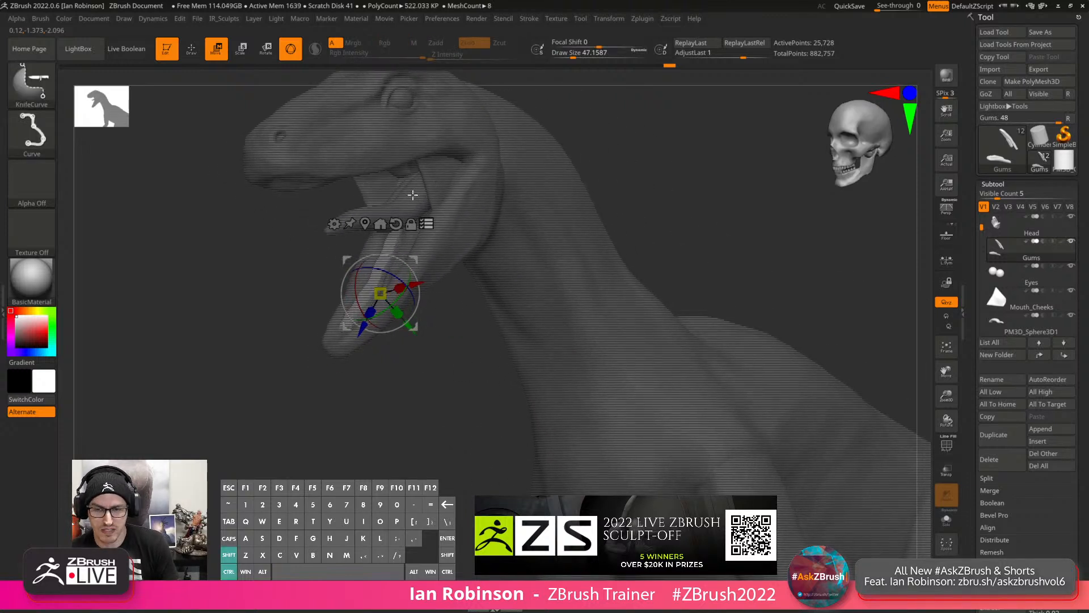
left_click(427, 182, "ctrl+shift")
left_click(407, 212, "ctrl+shift")
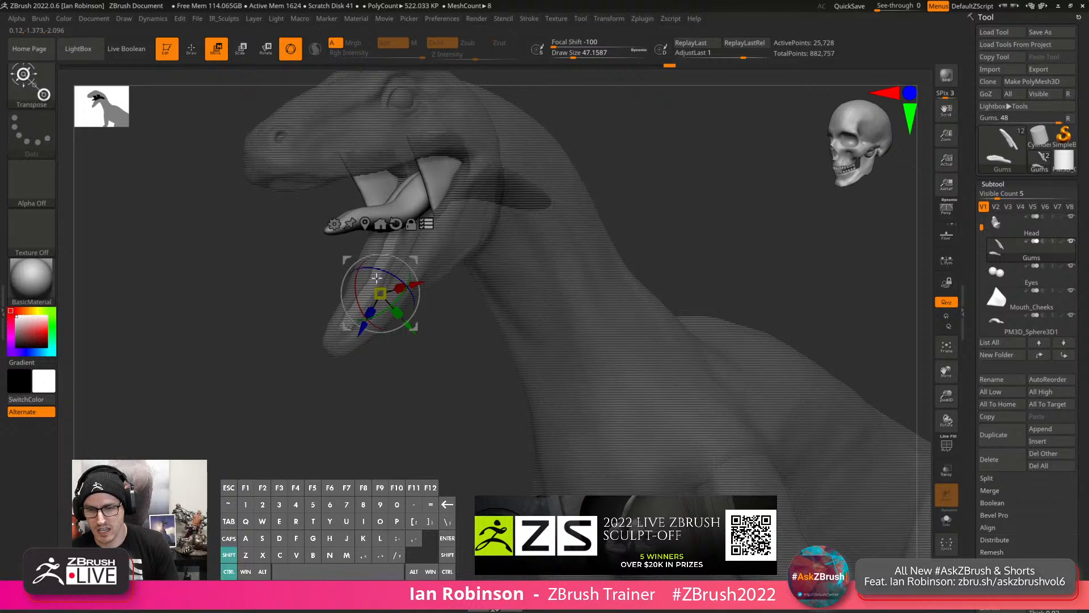
left_click_drag(382, 362, 603, 202)
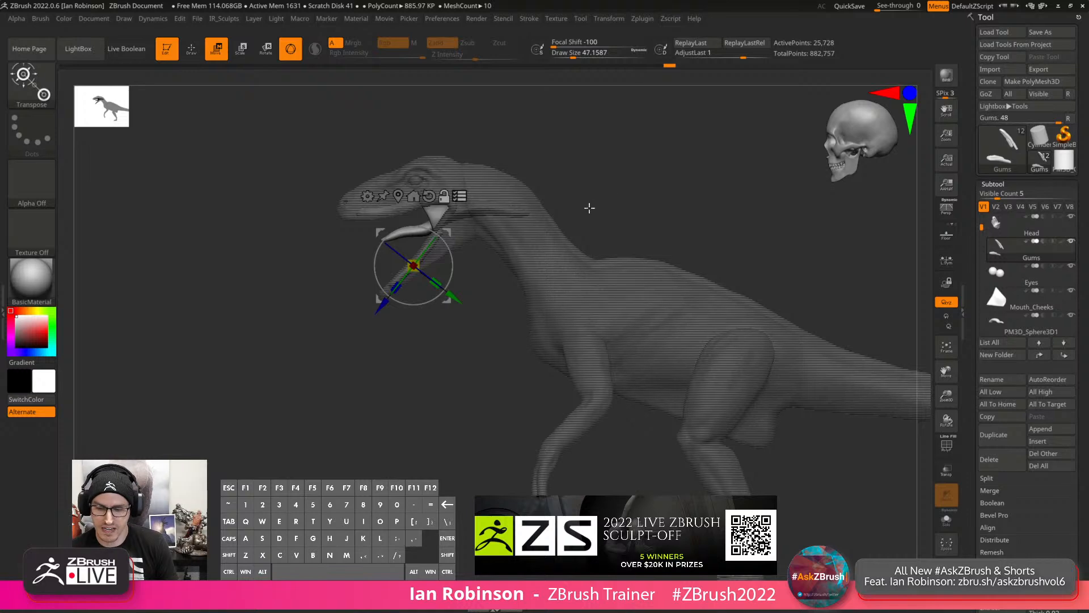
Group the selected mouth subtools into a new folder named Mouth_Inners and return to Draw mode.
key("ctrl")
key("ctrl+f")
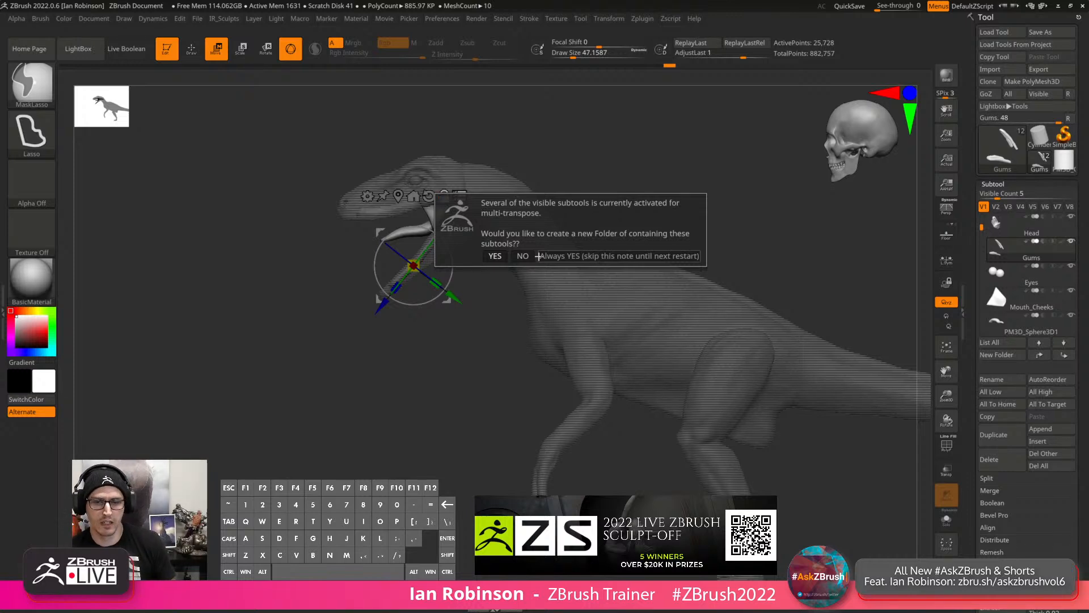
left_click(566, 256)
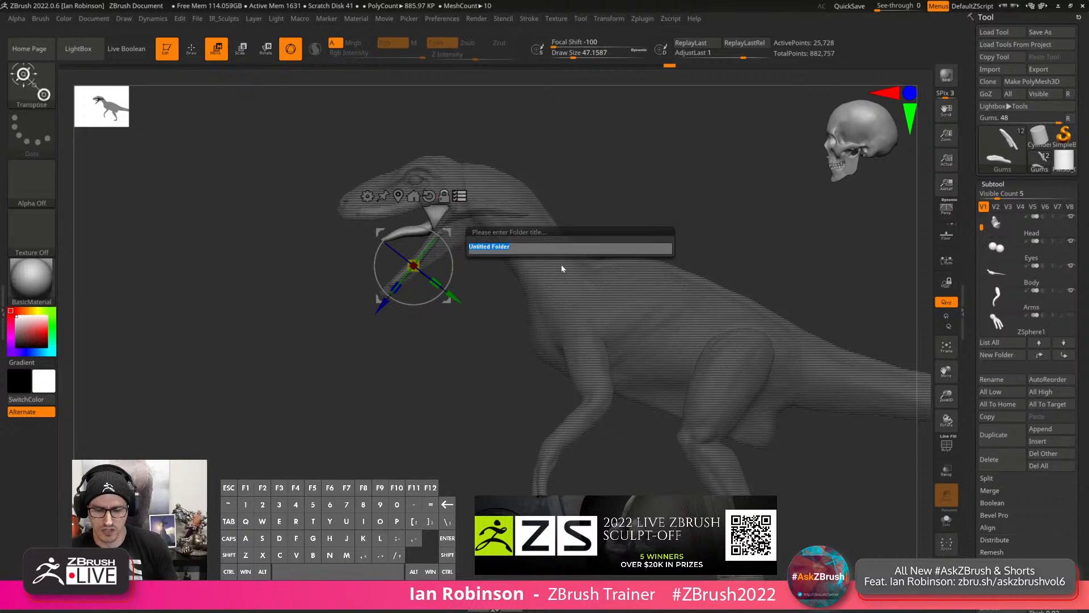
type("Mouth")
key("BackSpace")
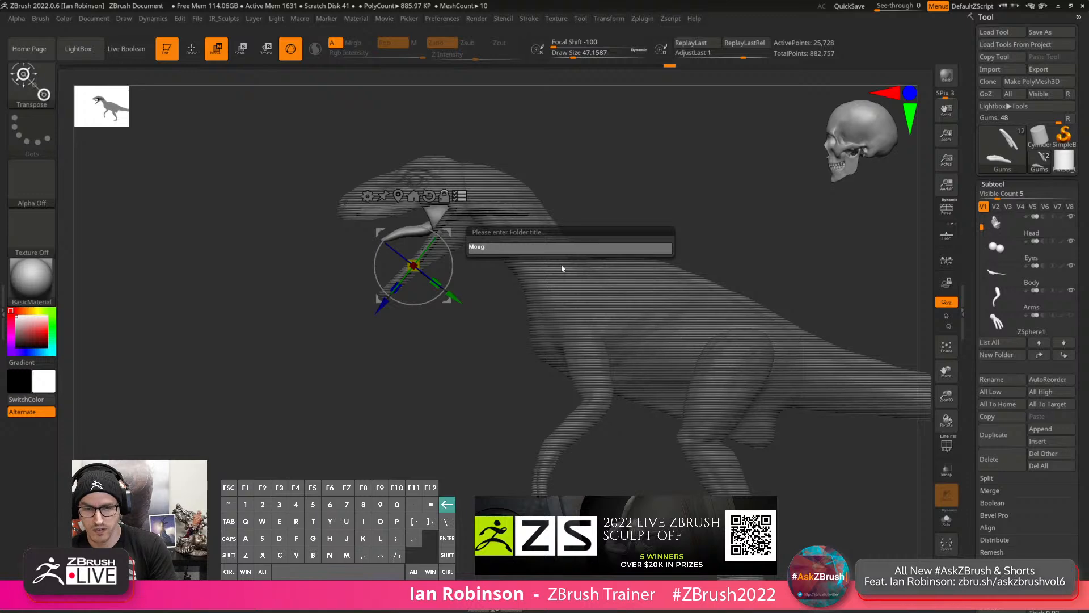
key("BackSpace")
key("BackSpace")
type("uth")
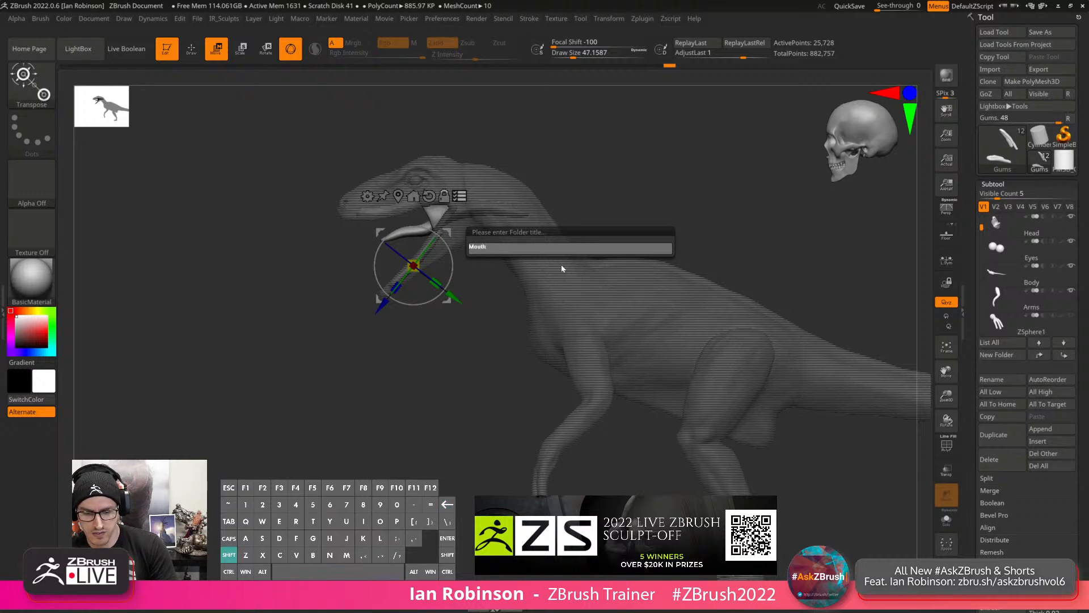
type("_Inner")
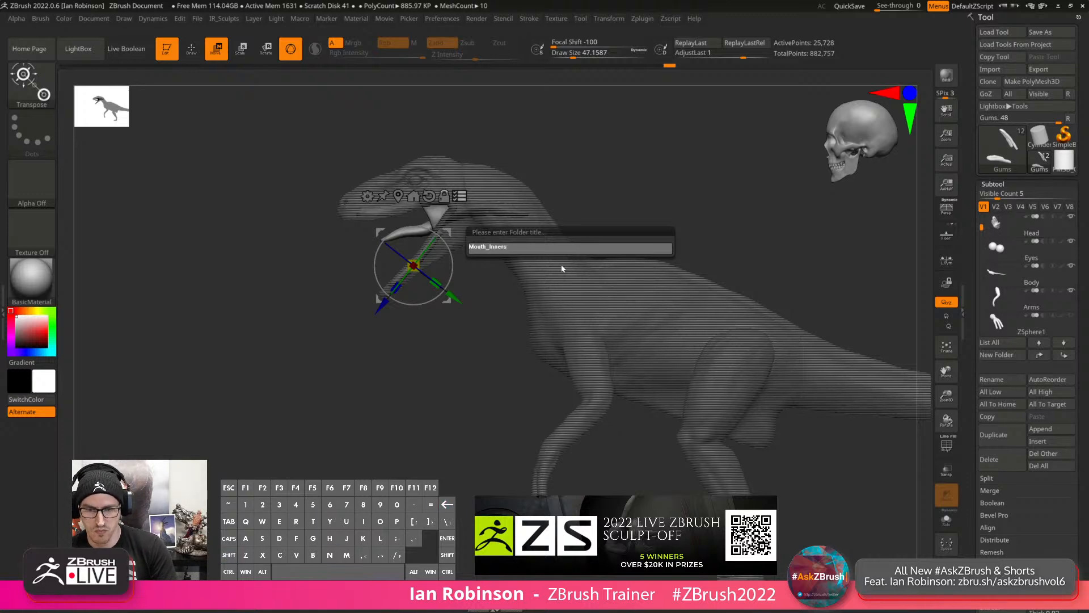
type("s")
key("Return")
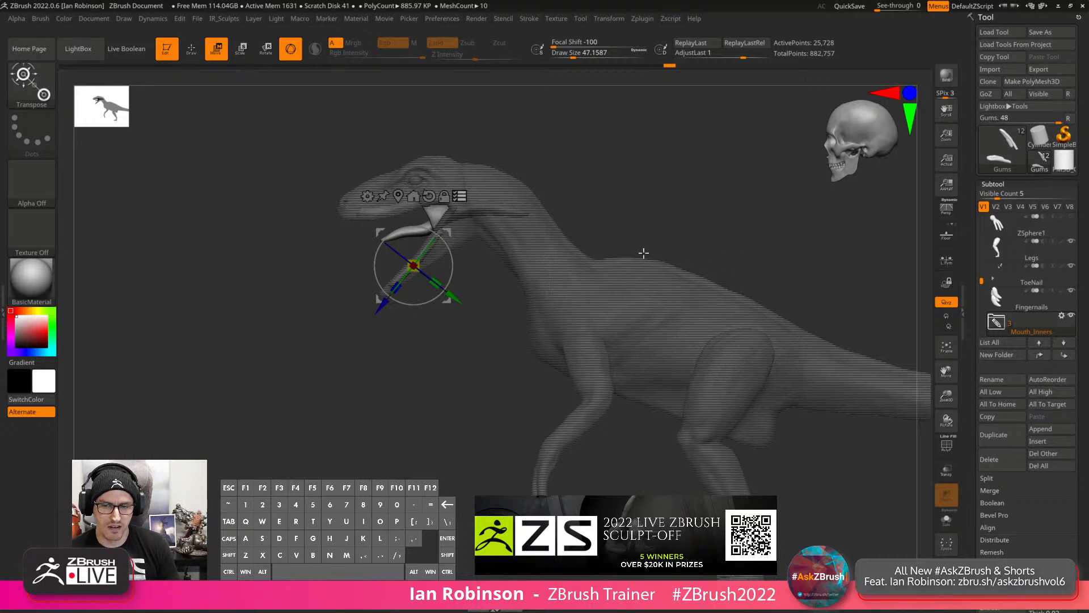
key("q")
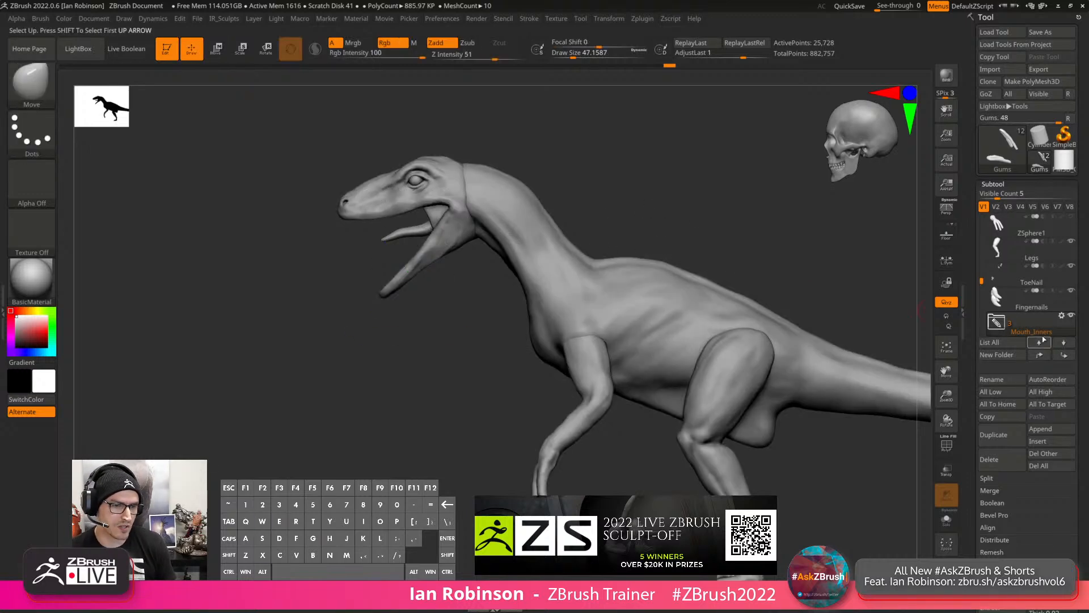
Make PM3D_Sphere3D1 in the Mouth_Inners folder the active subtool and rename it as Tongue.
left_click_drag(981, 282, 983, 290)
left_click(1030, 280)
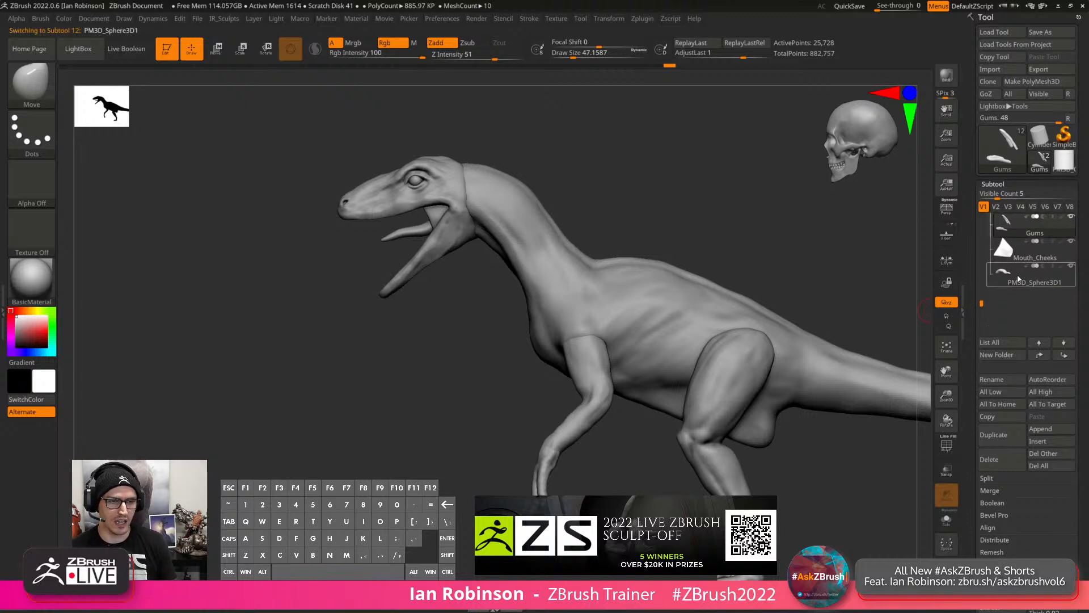
left_click(996, 379)
type("To")
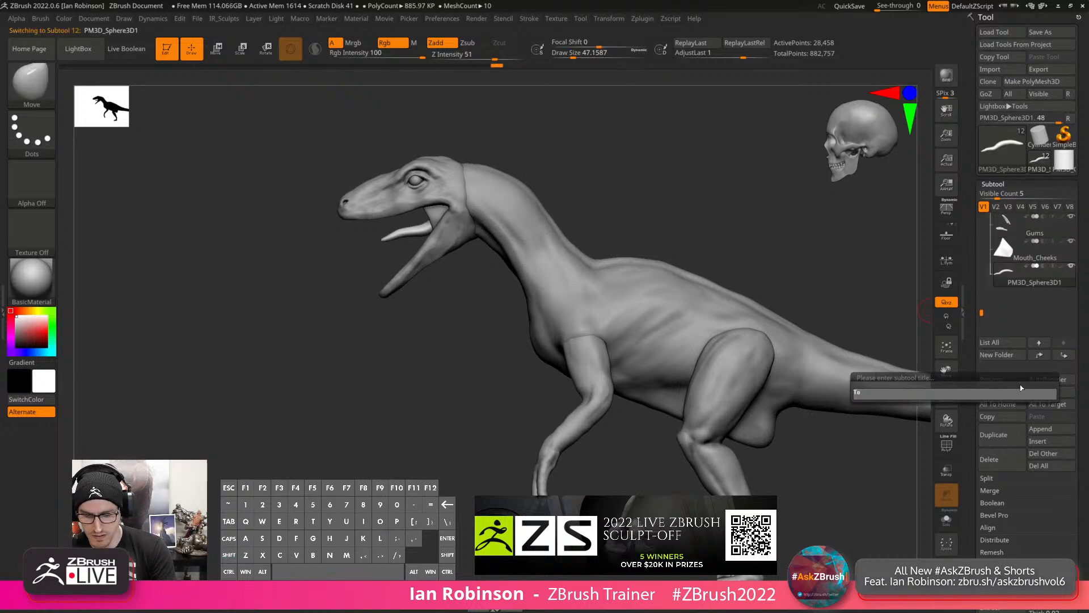
type("nuge")
key("BackSpace")
key("BackSpace")
key("BackSpace")
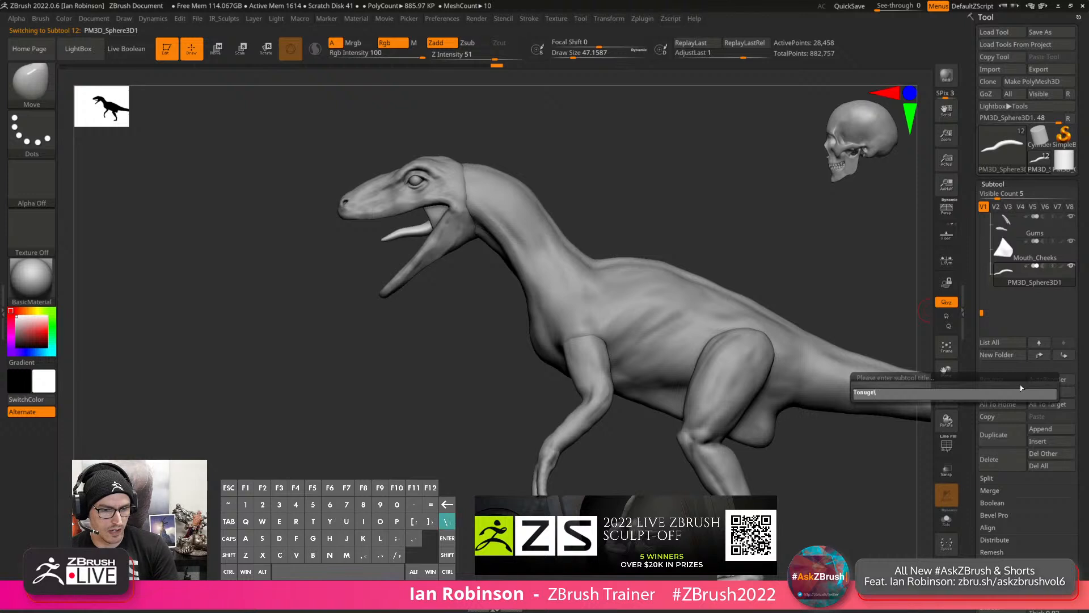
type("gue")
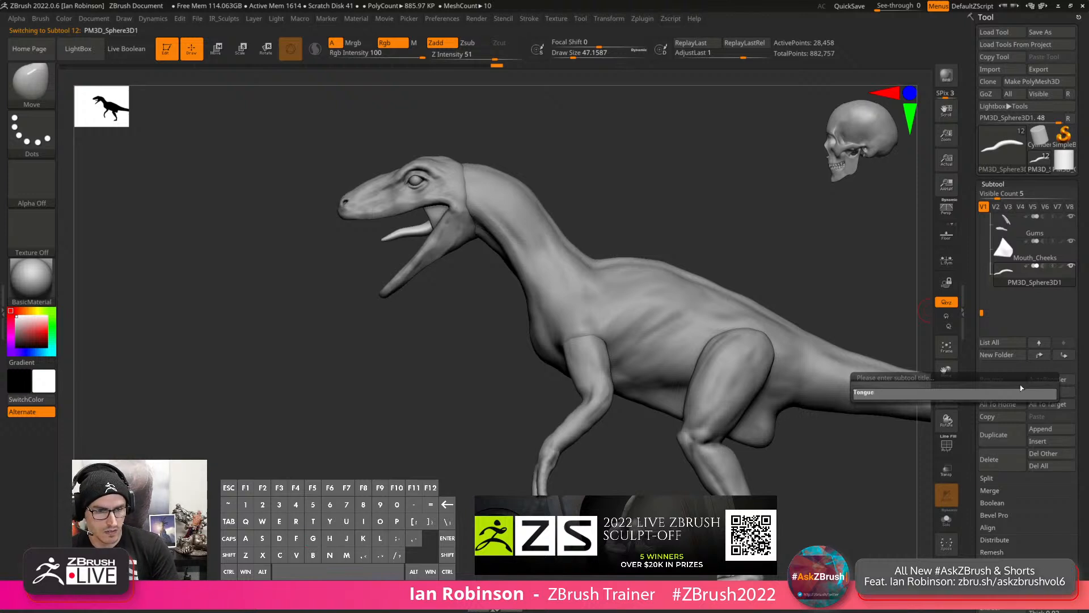
key("Return")
Examine the whole raptor's pose and proportions from both sides, the front and below, and view the subtool Align options.
left_click_drag(686, 221, 661, 307)
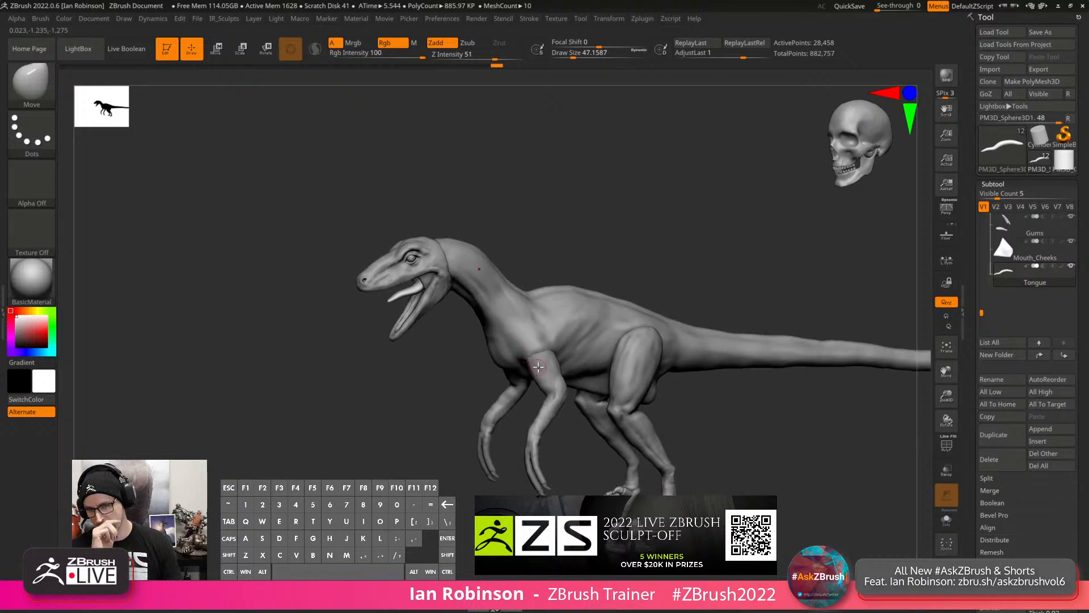
left_click_drag(531, 335, 545, 368)
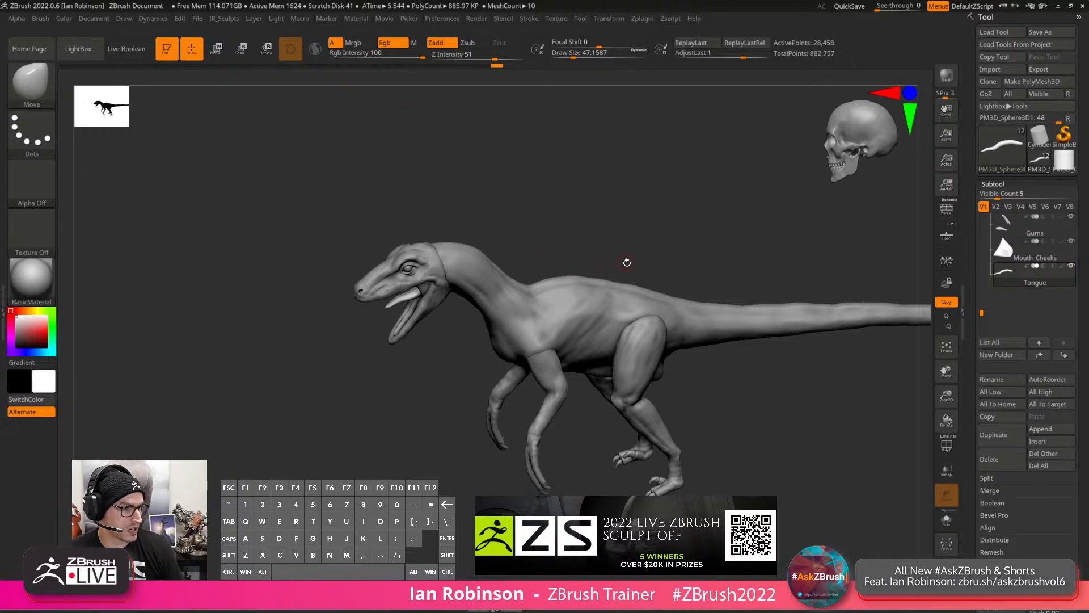
left_click_drag(669, 250, 686, 291, "shift")
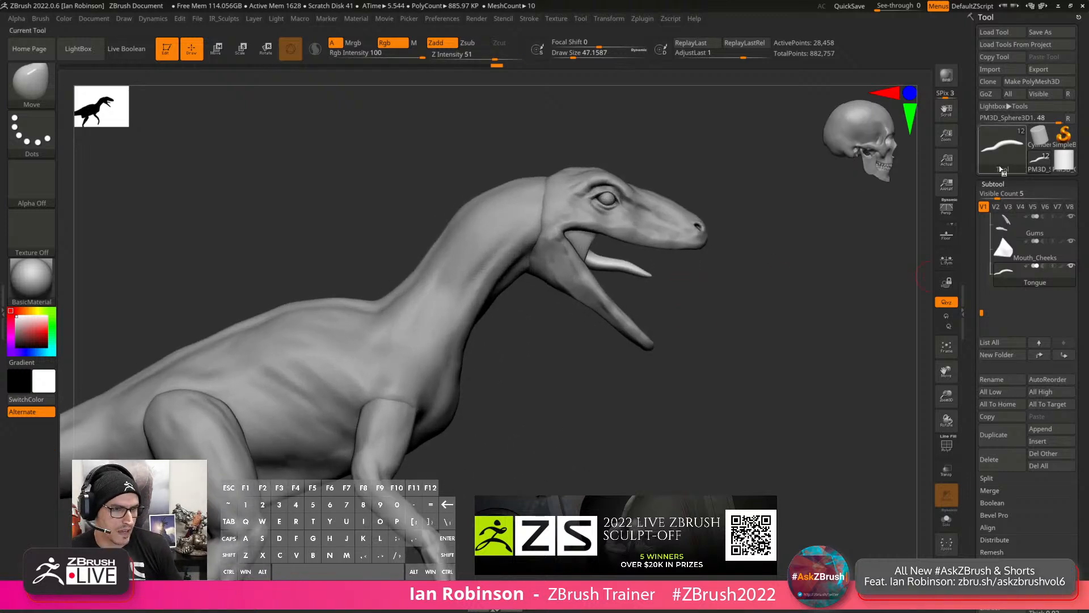
left_click_drag(1084, 205, 1083, 139)
left_click(989, 369)
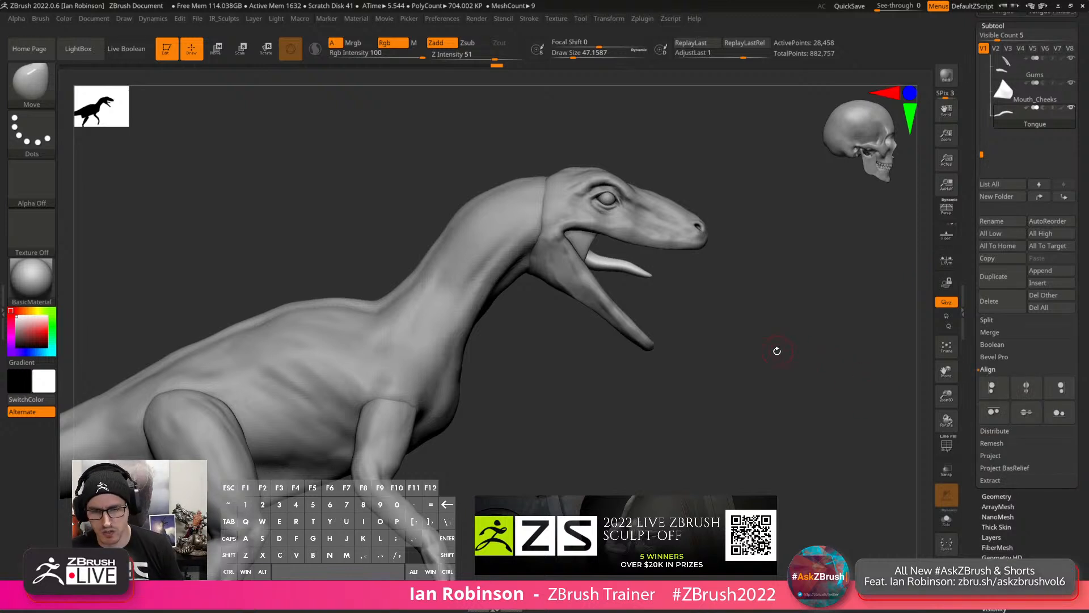
left_click_drag(777, 350, 726, 338, "alt")
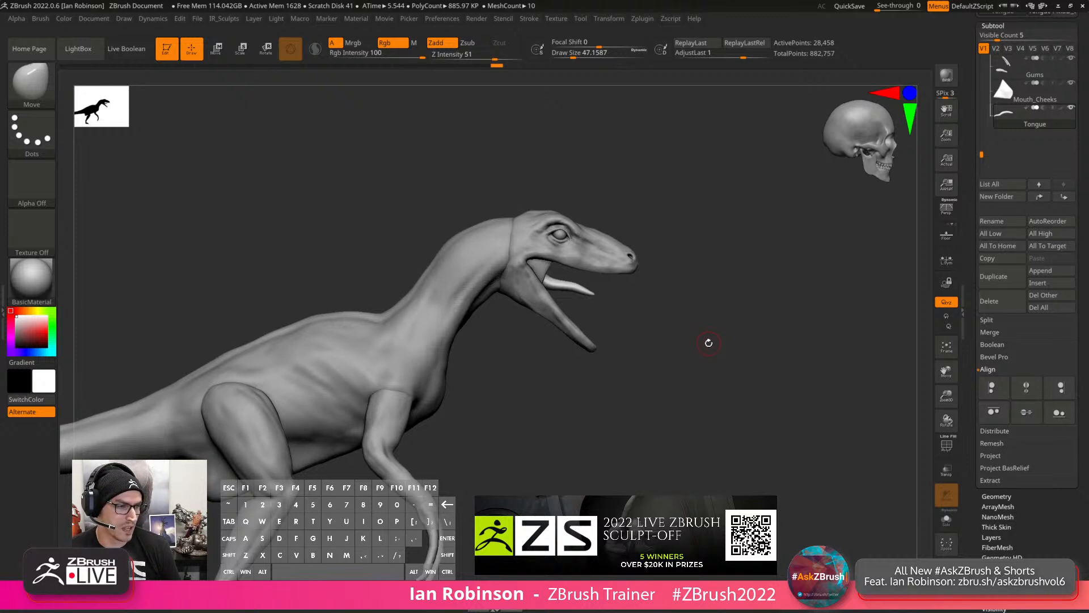
key("q")
left_click_drag(713, 316, 617, 322)
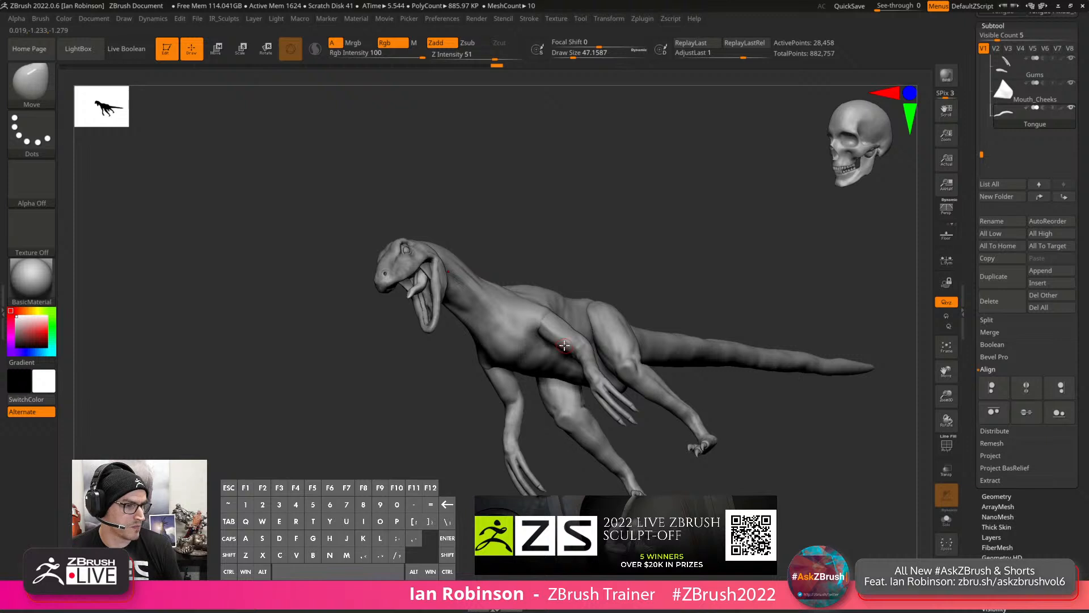
right_click_drag(565, 345, 521, 317)
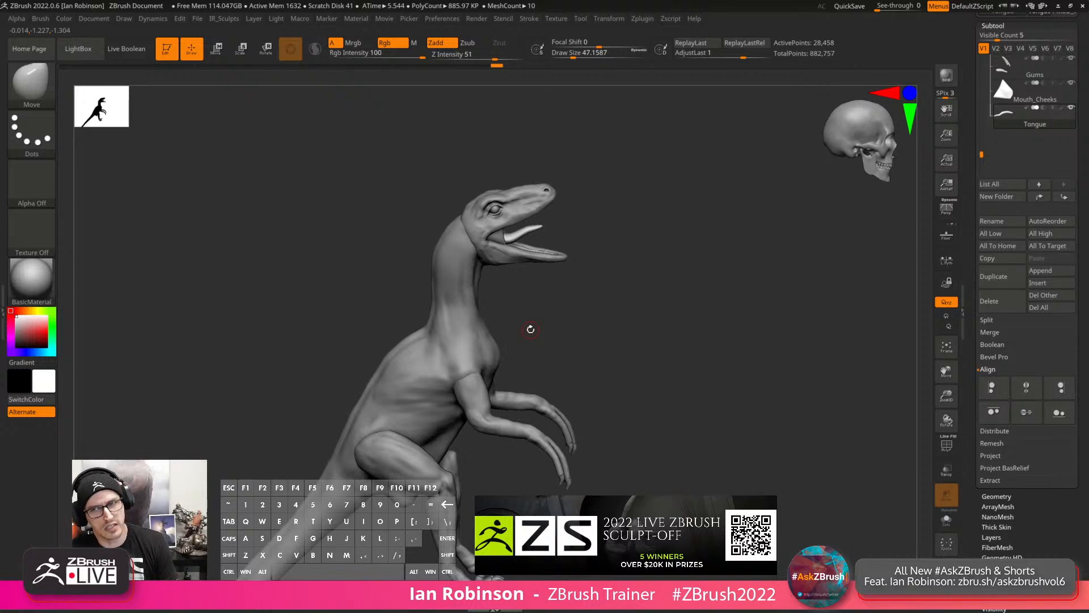
mouse_move(524, 303)
left_mouse_down("shift")
mouse_move(576, 321)
mouse_move(570, 353)
left_mouse_up("shift")
scroll(1083, 113, "up", 3)
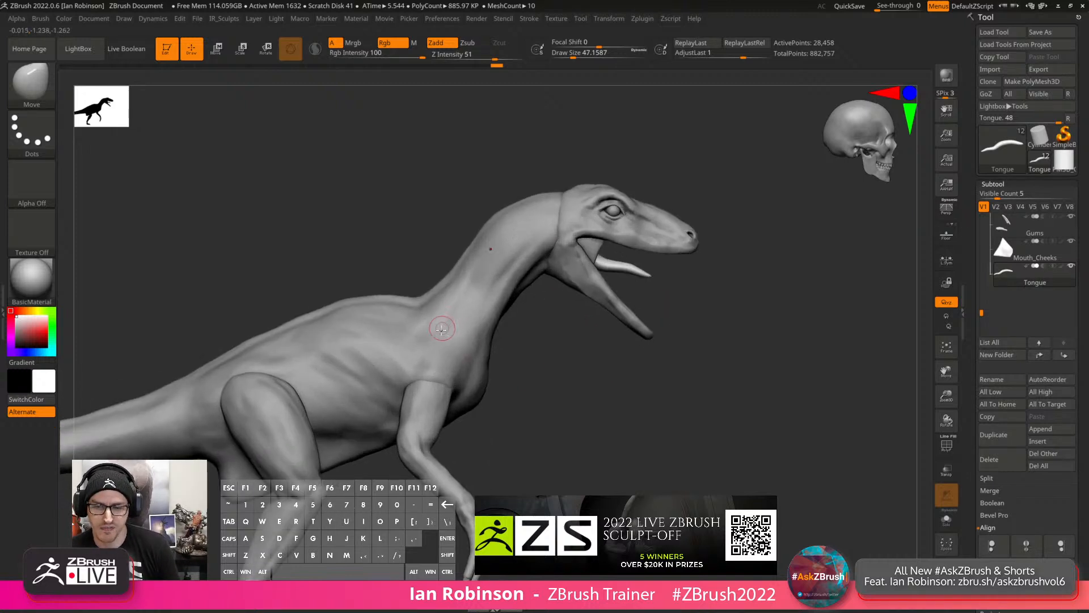
Make Body the active subtool and isolate it with Solo.
left_click(468, 331, "alt")
left_click_drag(697, 374, 766, 399)
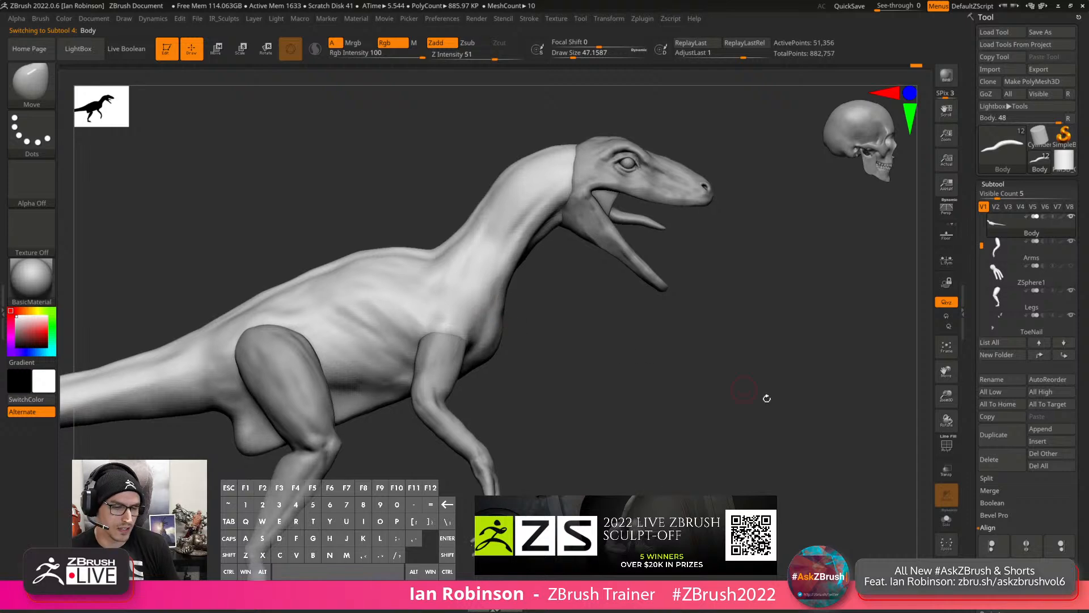
left_click(947, 524)
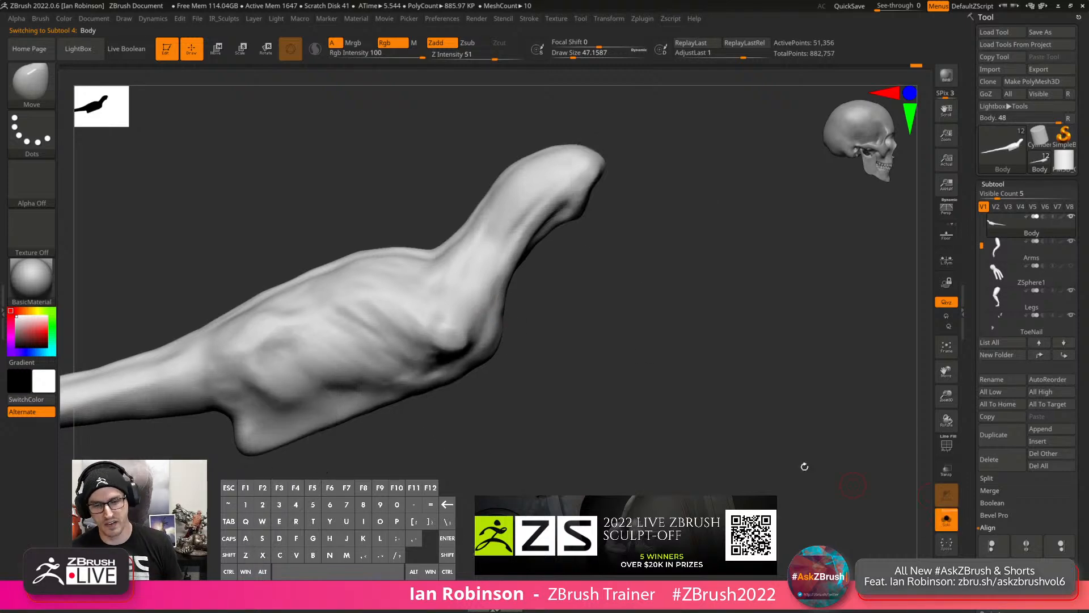
Carve rib forms into the side of the ribcage behind the arm socket with ClayBuildup at draw size about 120.
key("b")
key("c")
key("b")
key("s")
left_click_drag(613, 322, 689, 341)
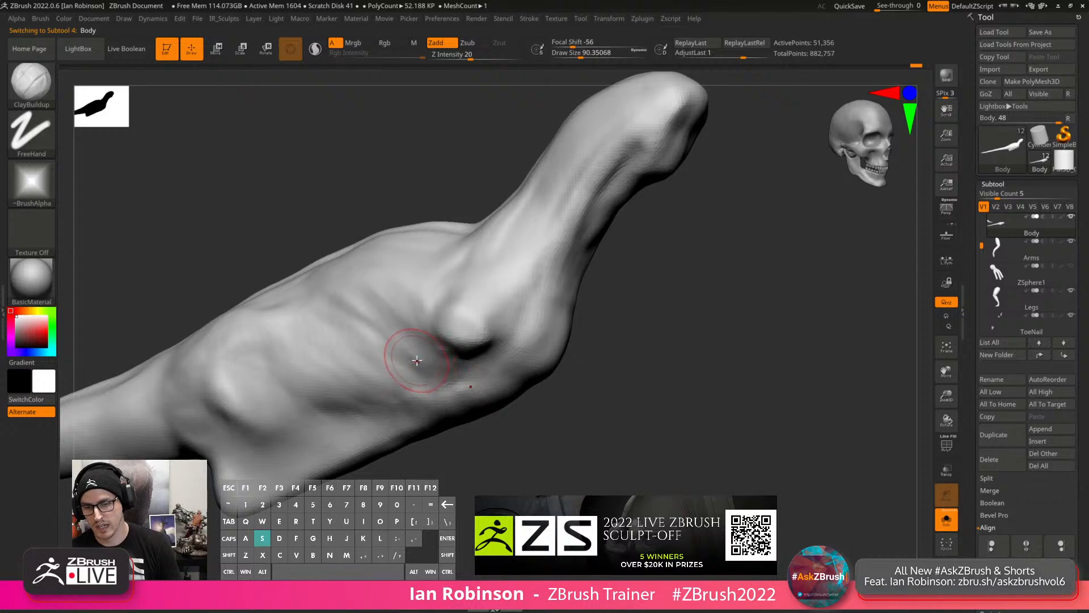
key("s")
left_click_drag(417, 360, 433, 362)
left_click_drag(389, 311, 439, 368, "alt")
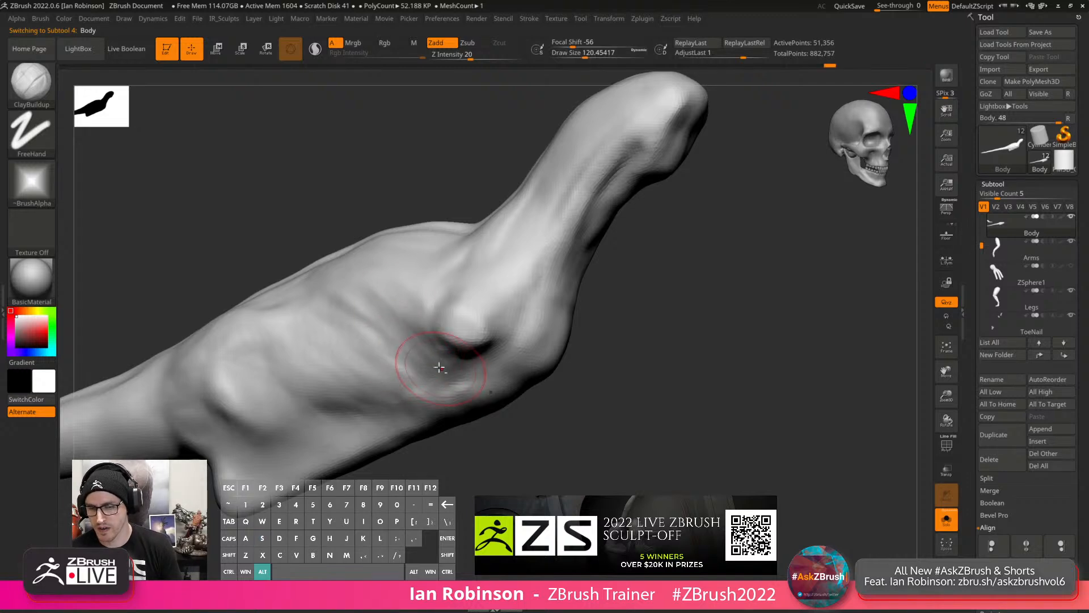
left_click_drag(350, 326, 399, 364, "alt")
left_click_drag(342, 304, 390, 365, "alt")
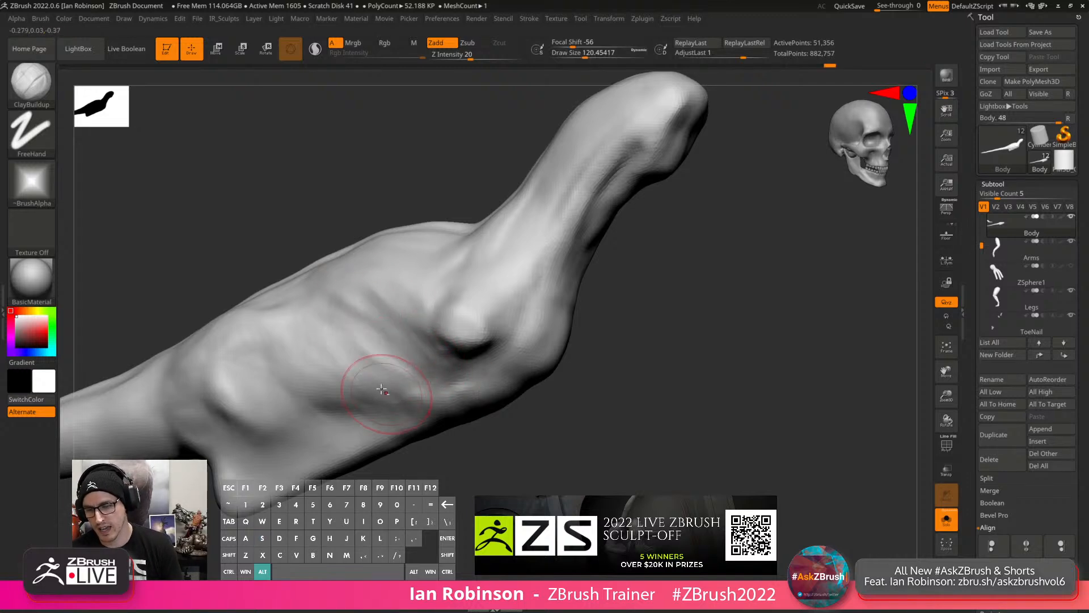
mouse_move(327, 374)
left_mouse_down("alt")
mouse_move(315, 360)
mouse_move(336, 405)
mouse_move(330, 373)
mouse_move(389, 393)
left_mouse_up("alt")
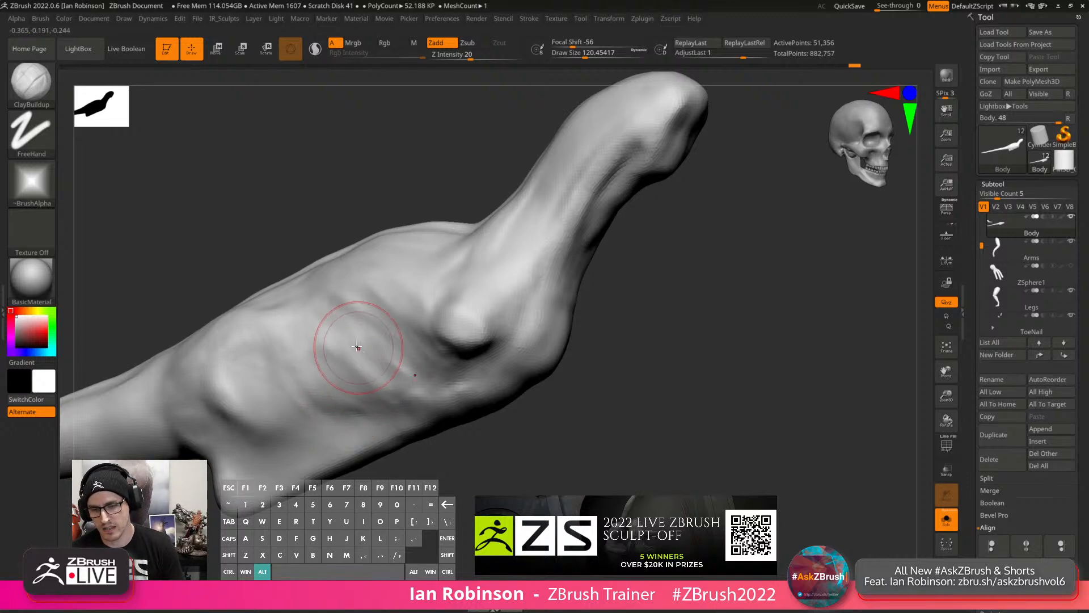
left_click_drag(360, 344, 395, 374, "alt")
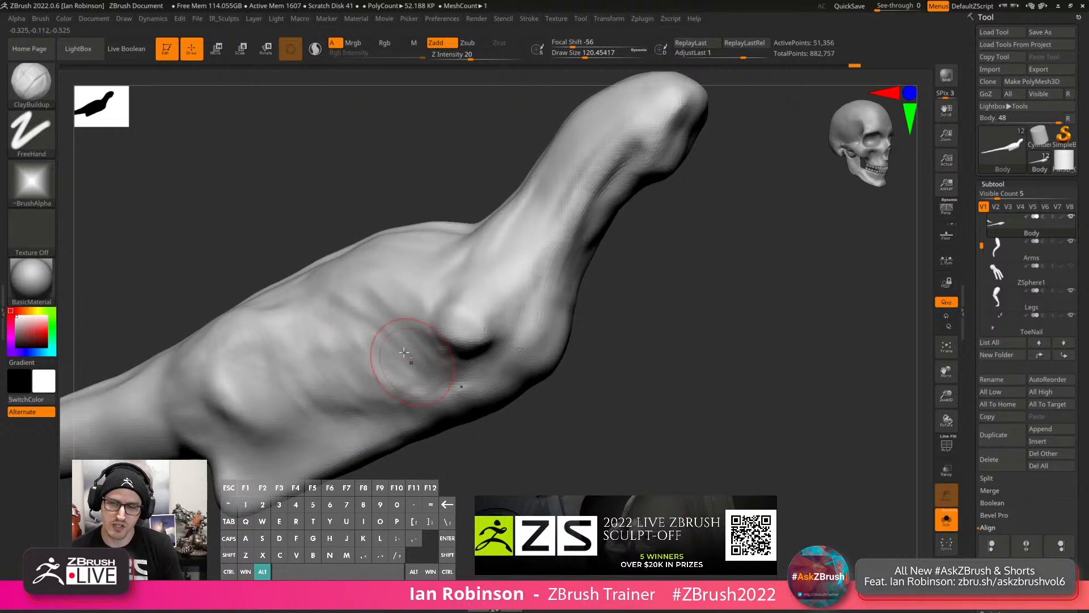
Enlarge the ClayBuildup brush to about 155 and carve the underside of the chest around the shoulder bumps.
right_click_drag(452, 352, 425, 283)
key("s")
left_click_drag(477, 325, 482, 325)
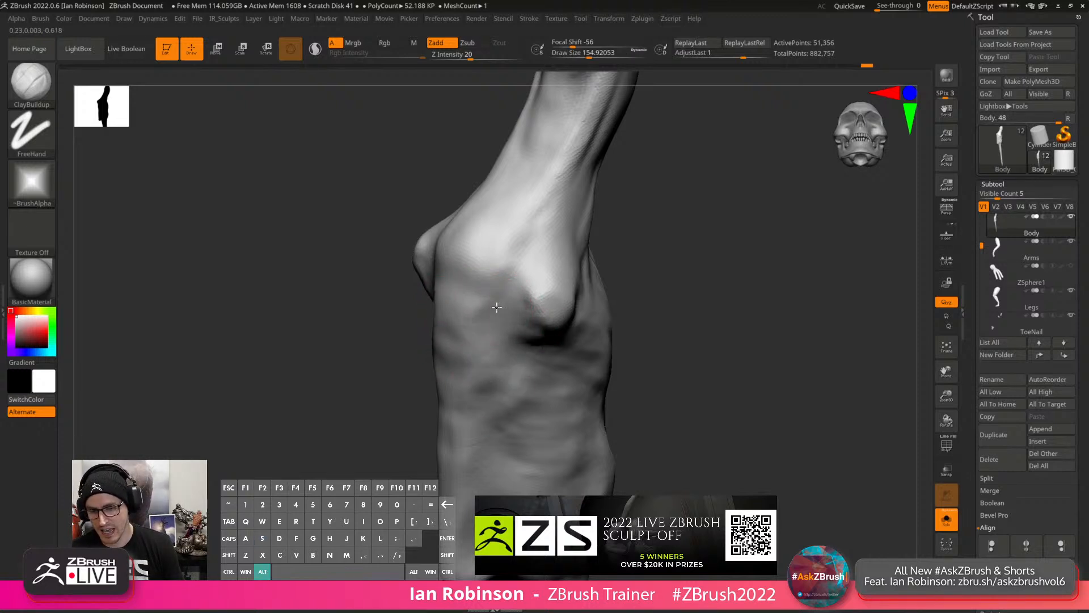
left_click_drag(496, 306, 470, 315, "alt")
mouse_move(510, 234)
left_mouse_down("alt")
mouse_move(464, 286)
mouse_move(483, 324)
left_mouse_up("alt")
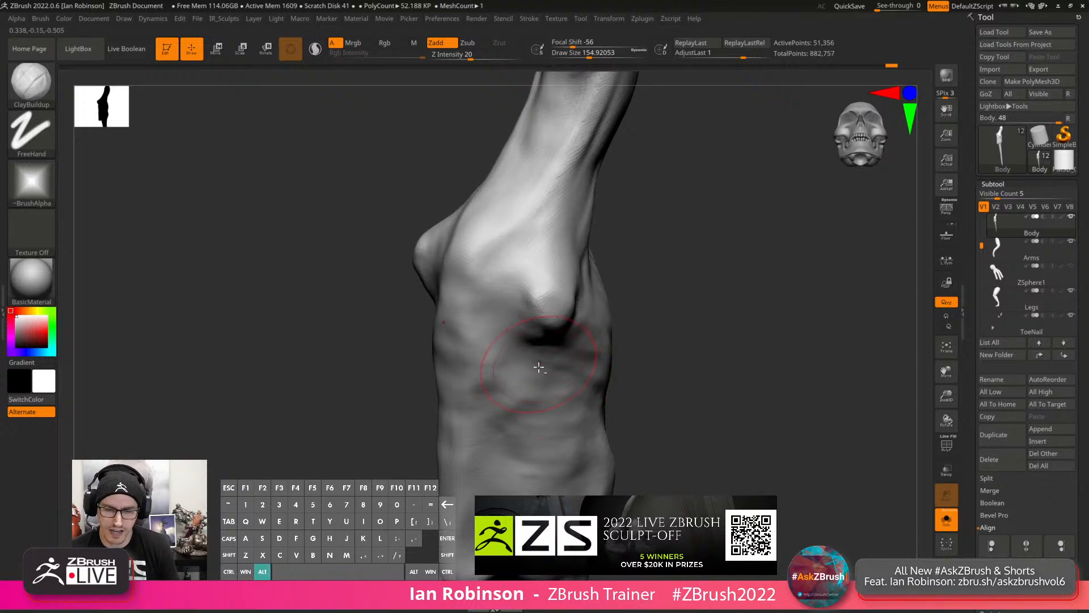
right_click_drag(539, 367, 495, 347)
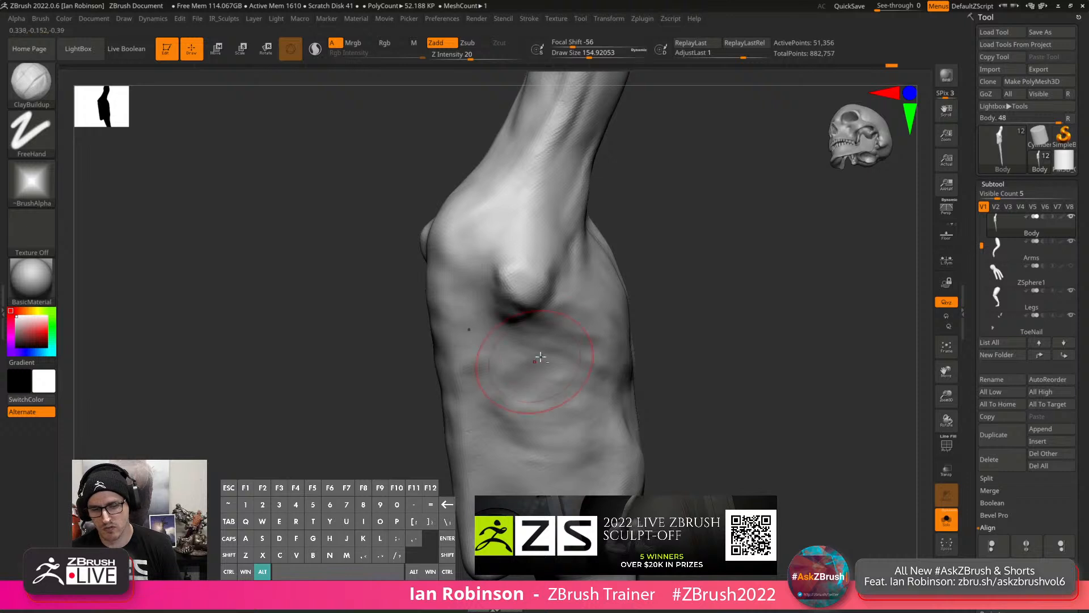
right_click_drag(593, 355, 573, 312)
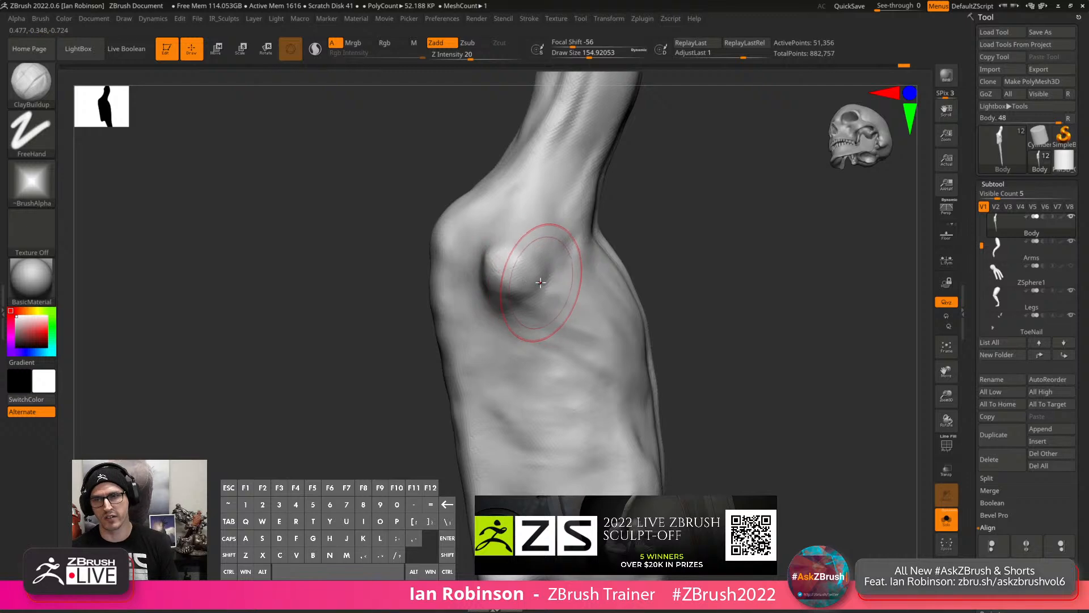
mouse_move(721, 287)
right_mouse_down()
mouse_move(713, 265)
mouse_move(741, 275)
mouse_move(823, 266)
mouse_move(723, 267)
right_mouse_up()
Save the tool as Raptor_BlockOut_01_Adjustments.ztl in Downloads, overwriting the existing file.
left_click(1042, 34)
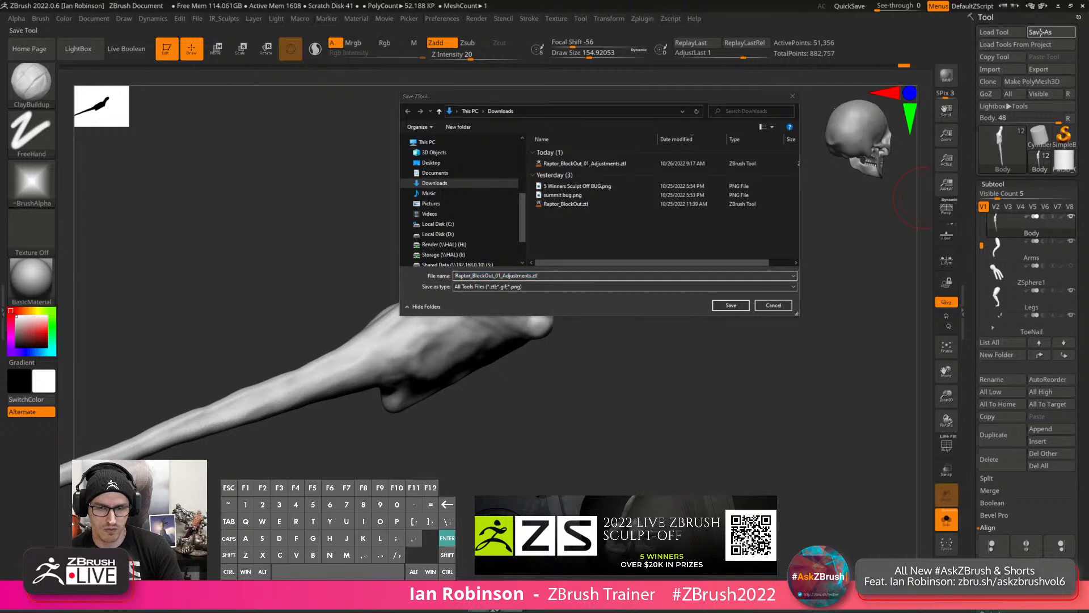
key("Return")
key("y")
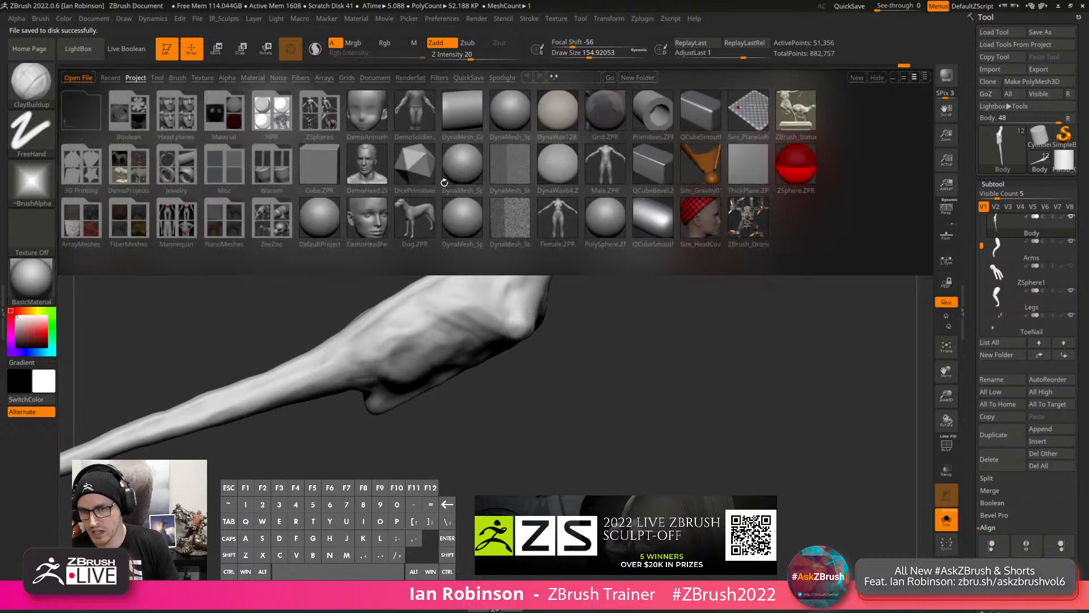
Load the Nickz_humanMaleAverage tool from the LightBox library, close LightBox and open the brush draw size for adjusting.
left_click(158, 78)
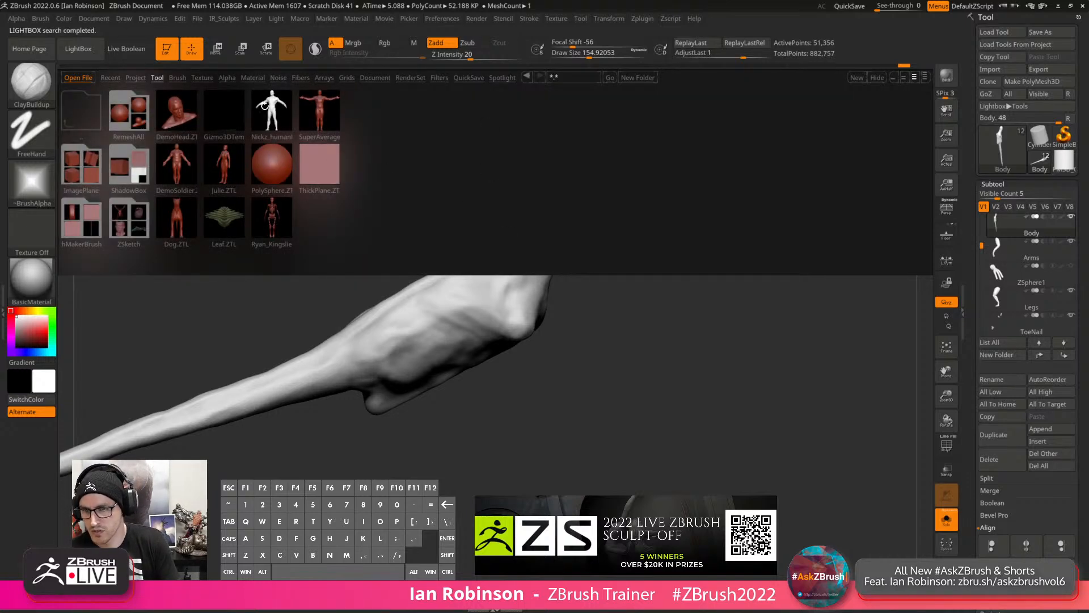
left_click(267, 106)
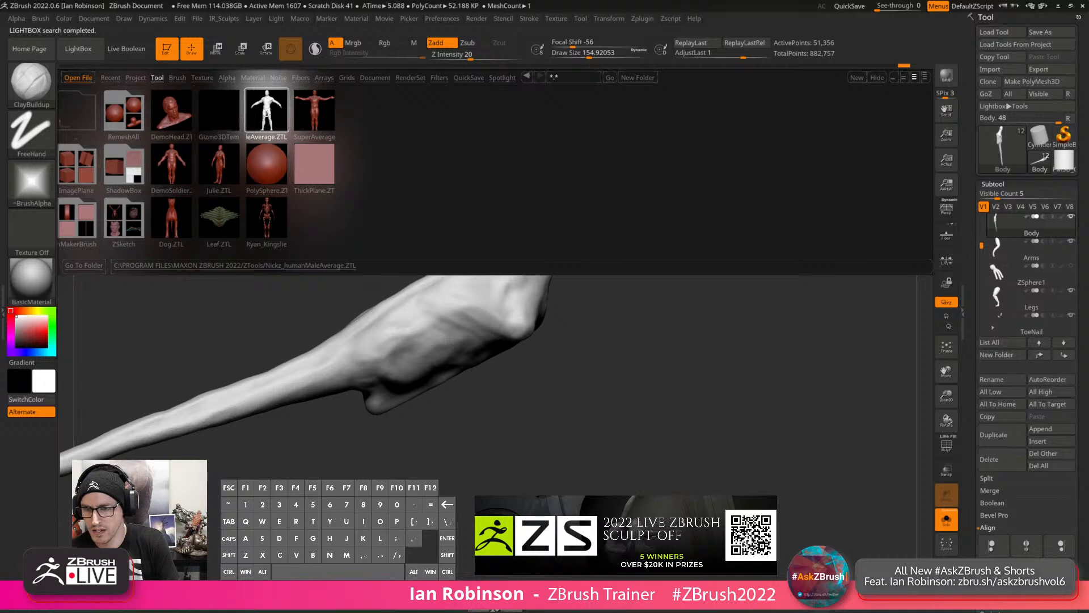
left_click_drag(641, 386, 659, 343, "shift")
key("comma")
key("s")
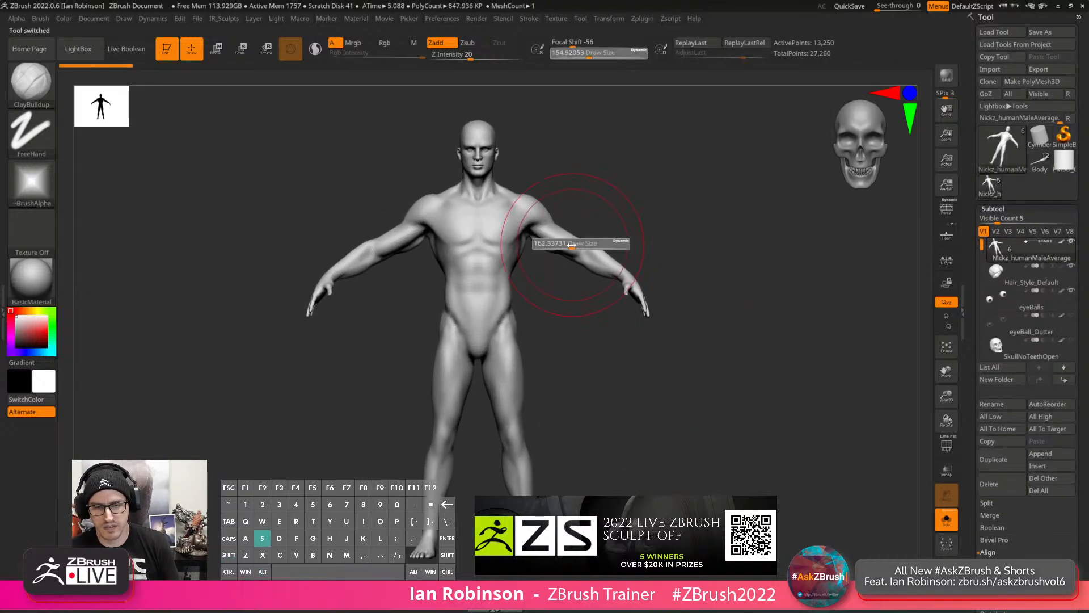
Set the draw size to about 85 and create a Transpose Master TPose mesh from the human figure's subtools.
left_click_drag(581, 245, 561, 247)
left_click_drag(550, 316, 642, 349, "alt")
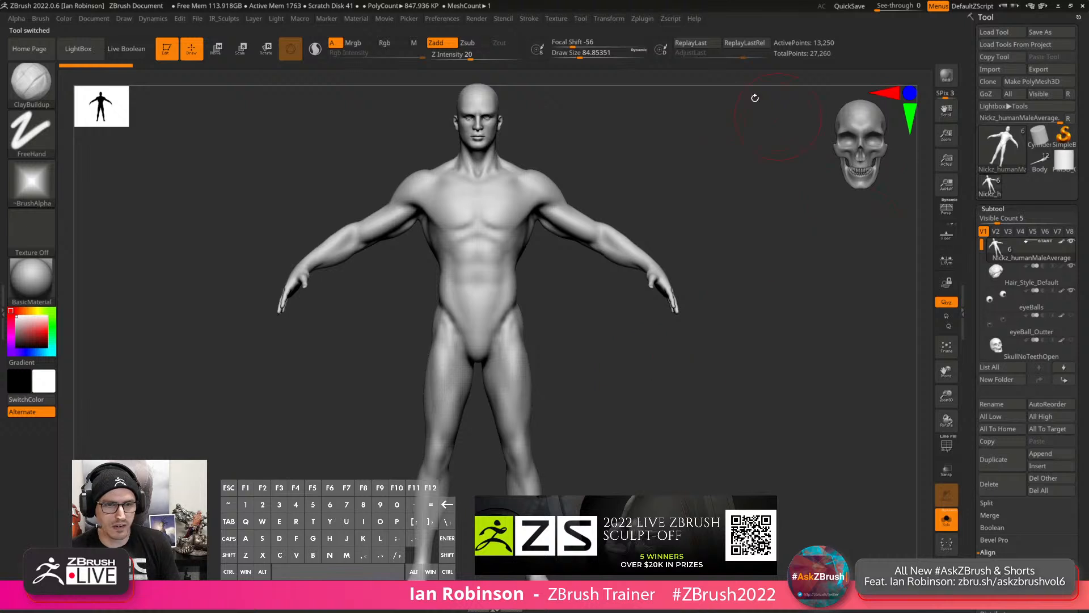
left_click(642, 19)
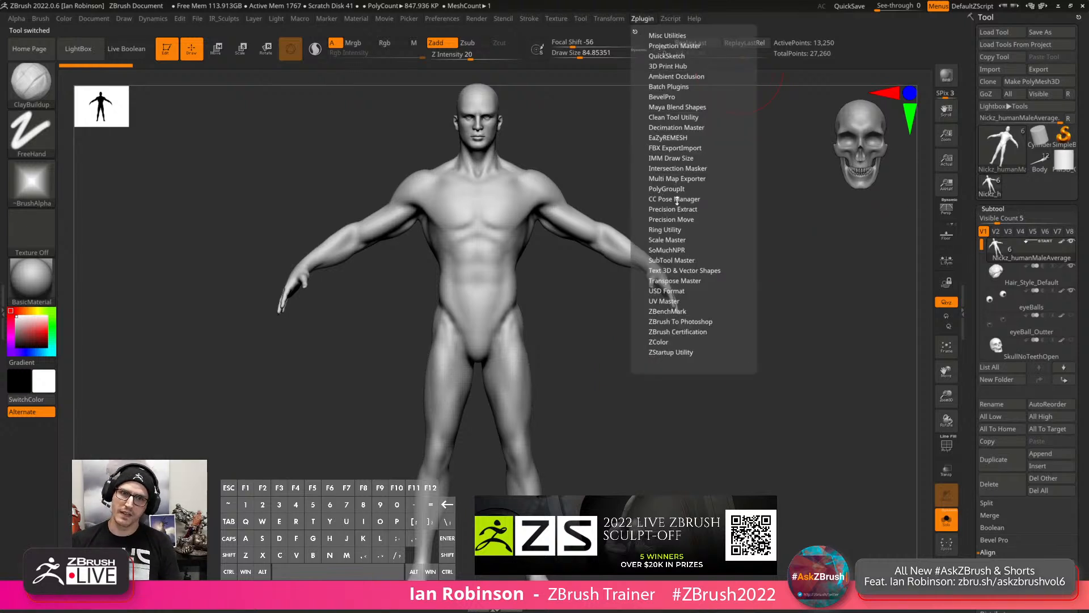
left_click(672, 281)
left_click(673, 299)
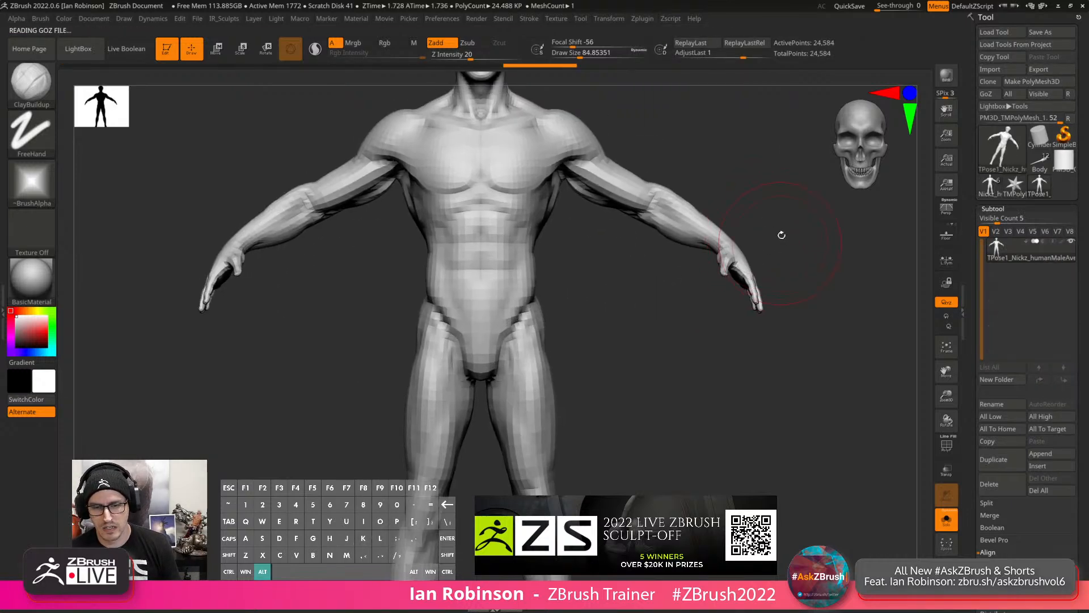
Isolate the figure's left leg with a lasso mask, set the gizmo pivot at its hip and rotate the leg inward.
mouse_move(762, 236)
left_mouse_down("alt")
mouse_move(613, 406)
mouse_move(639, 367)
mouse_move(630, 273)
left_mouse_up("alt")
key("ctrl")
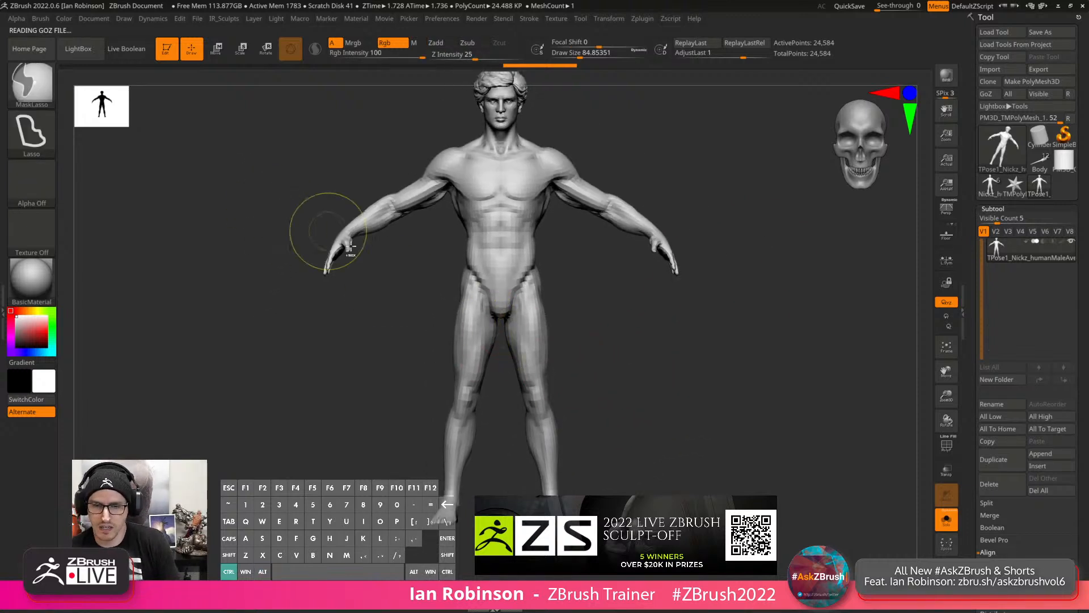
mouse_move(502, 339)
left_mouse_down("ctrl")
mouse_move(503, 488)
mouse_move(621, 352)
mouse_move(560, 264)
mouse_move(524, 287)
left_mouse_up("ctrl")
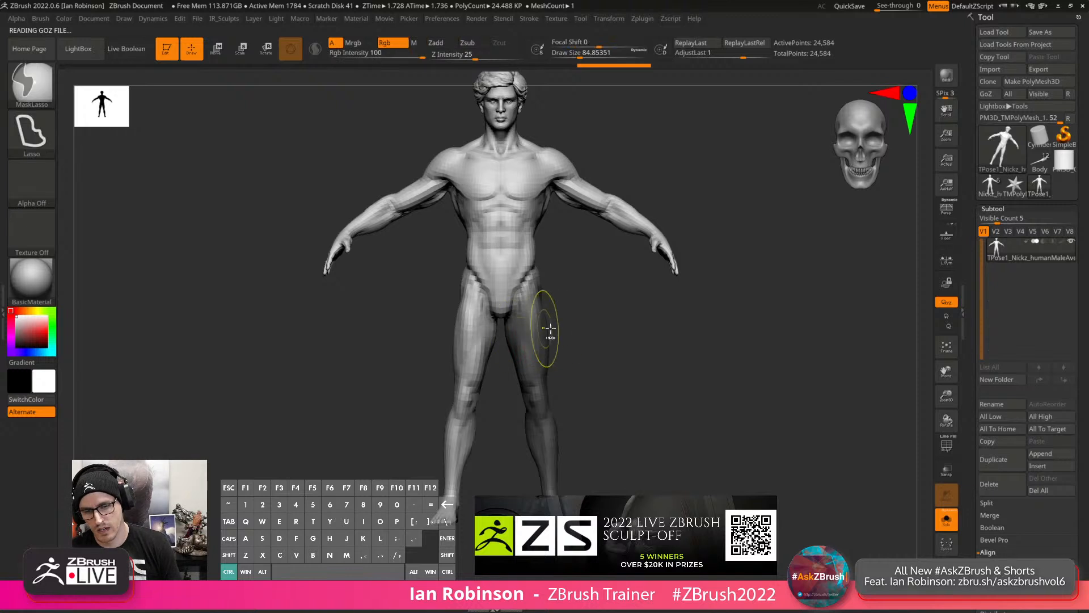
left_click(566, 325, "ctrl")
key("e")
key("alt")
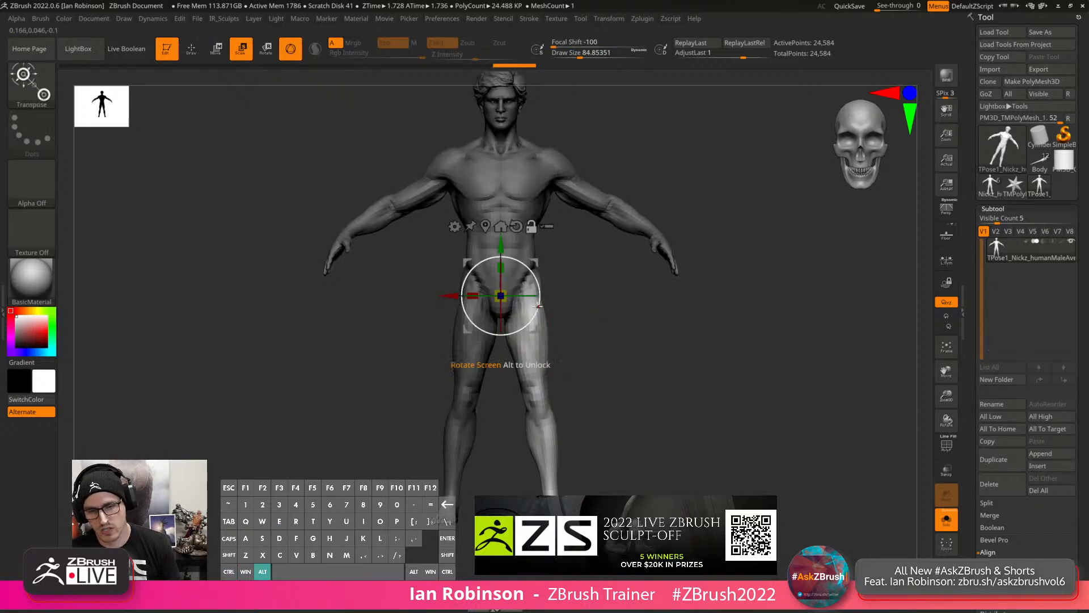
left_click_drag(545, 320, 555, 331, "alt")
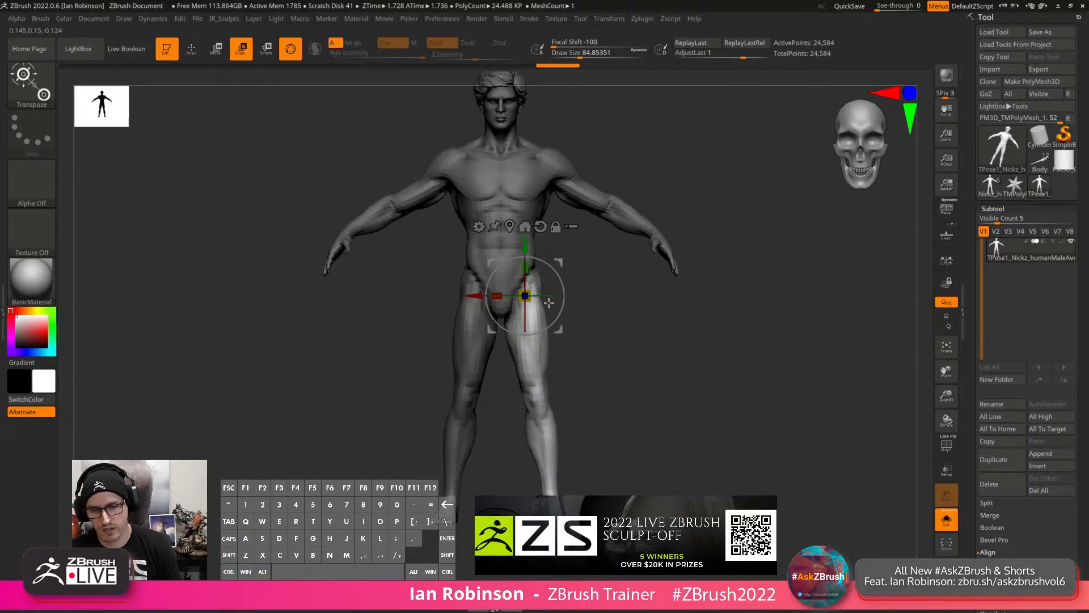
left_click_drag(607, 302, 569, 302, "shift")
left_click_drag(579, 305, 548, 295, "alt")
left_click_drag(632, 286, 661, 285, "shift")
left_click_drag(563, 292, 563, 300)
mouse_move(614, 303)
left_mouse_down("alt")
mouse_move(610, 287)
mouse_move(622, 328)
mouse_move(637, 333)
mouse_move(624, 321)
left_mouse_up("alt")
key("q")
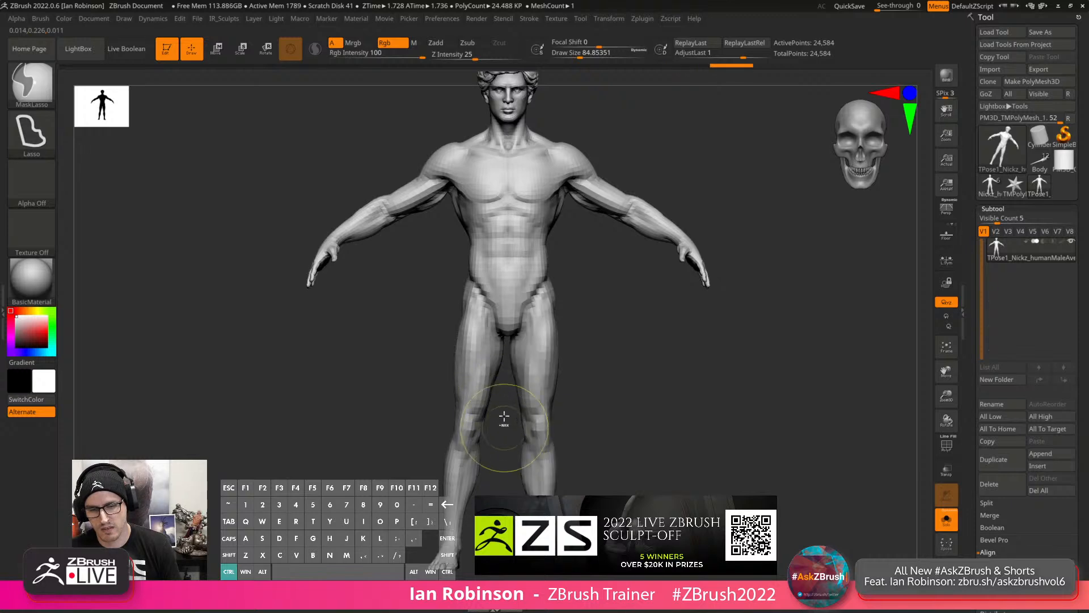
Isolate the figure's right leg with a mask, reposition the gizmo at its hip and rotate the leg inward.
mouse_move(482, 300)
left_mouse_down("ctrl")
mouse_move(431, 277)
mouse_move(391, 494)
mouse_move(499, 397)
left_mouse_up("ctrl")
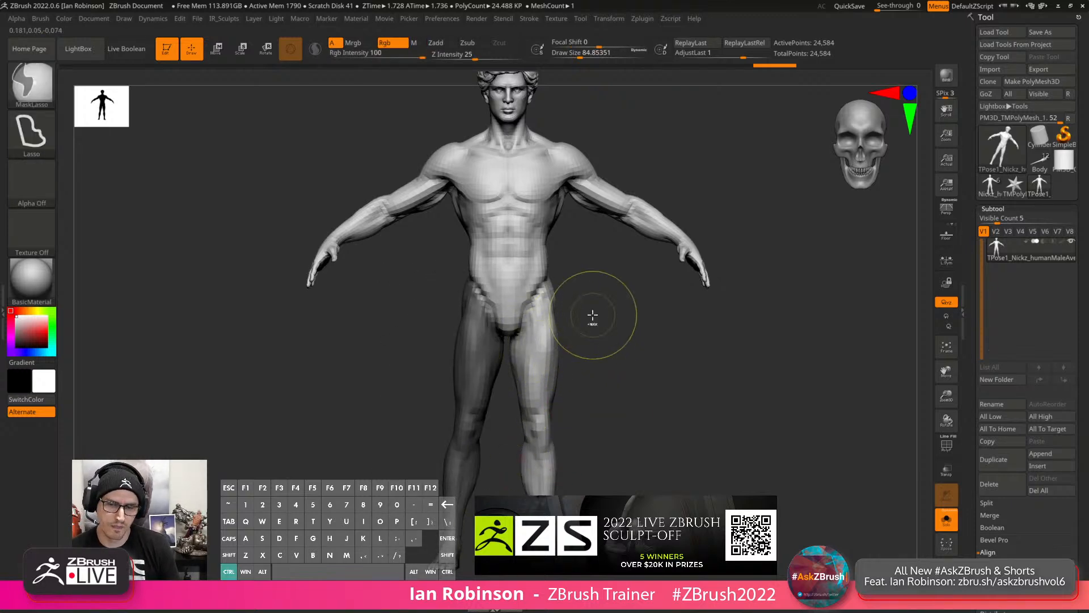
left_click_drag(623, 319, 577, 318, "shift")
key("w")
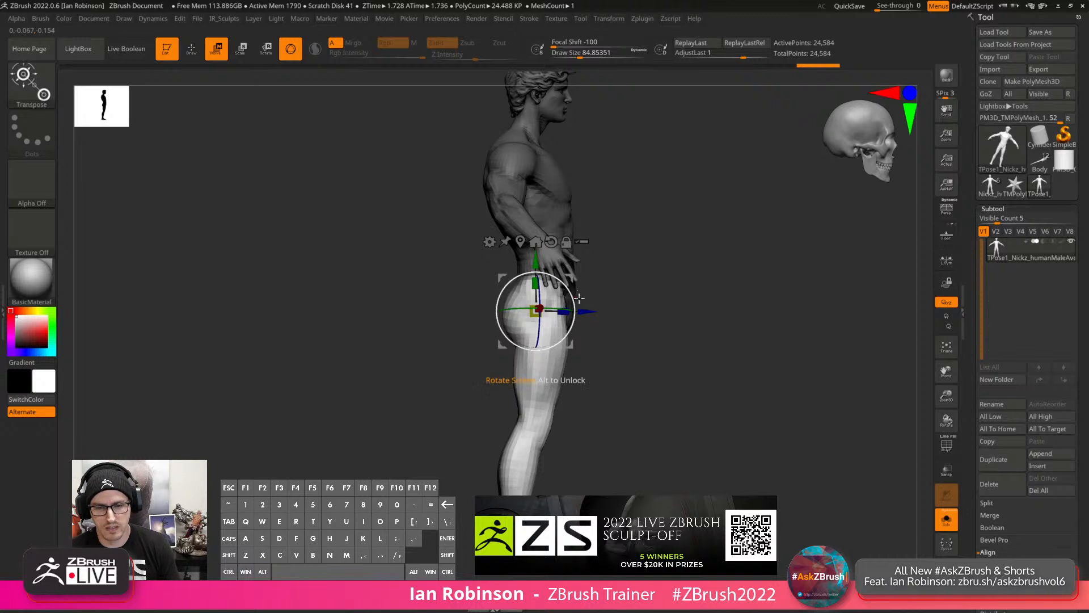
left_click(536, 242)
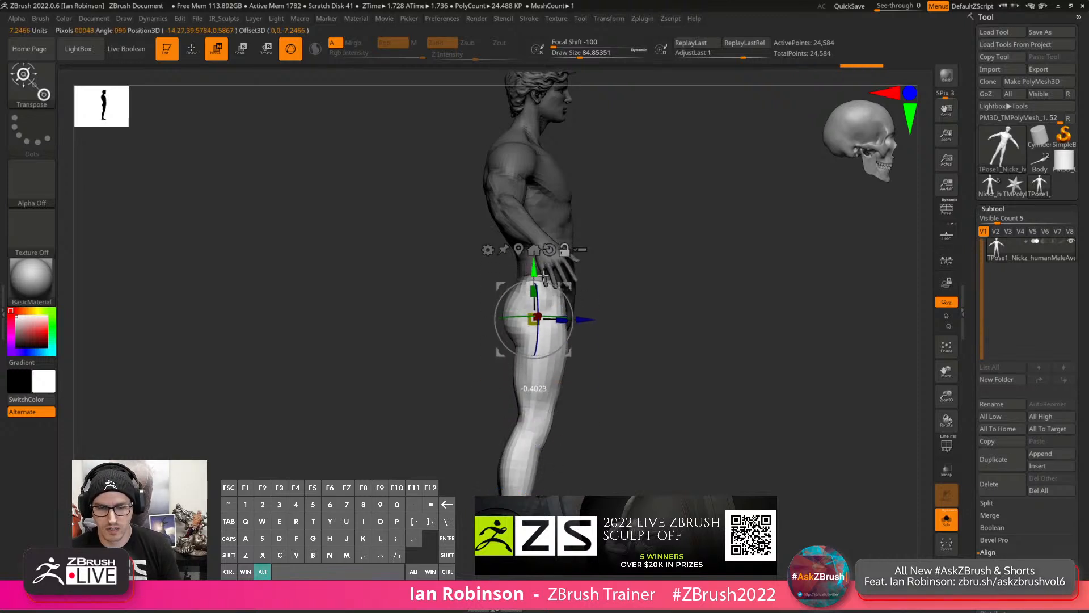
left_click_drag(543, 276, 543, 271, "alt")
left_click_drag(567, 335, 560, 344)
key("q")
left_click_drag(624, 318, 677, 333, "shift")
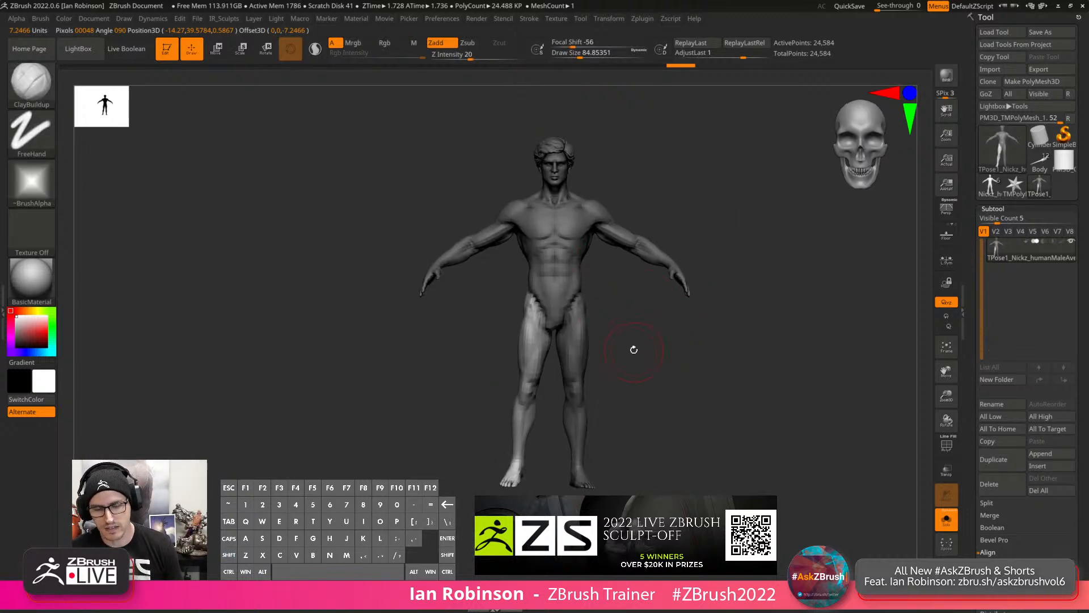
Reduce the draw size to about 51 and clear the mask from the figure.
left_click_drag(642, 329, 658, 448, "alt")
key("s")
left_click_drag(579, 349, 572, 350)
left_click_drag(734, 326, 751, 347, "ctrl")
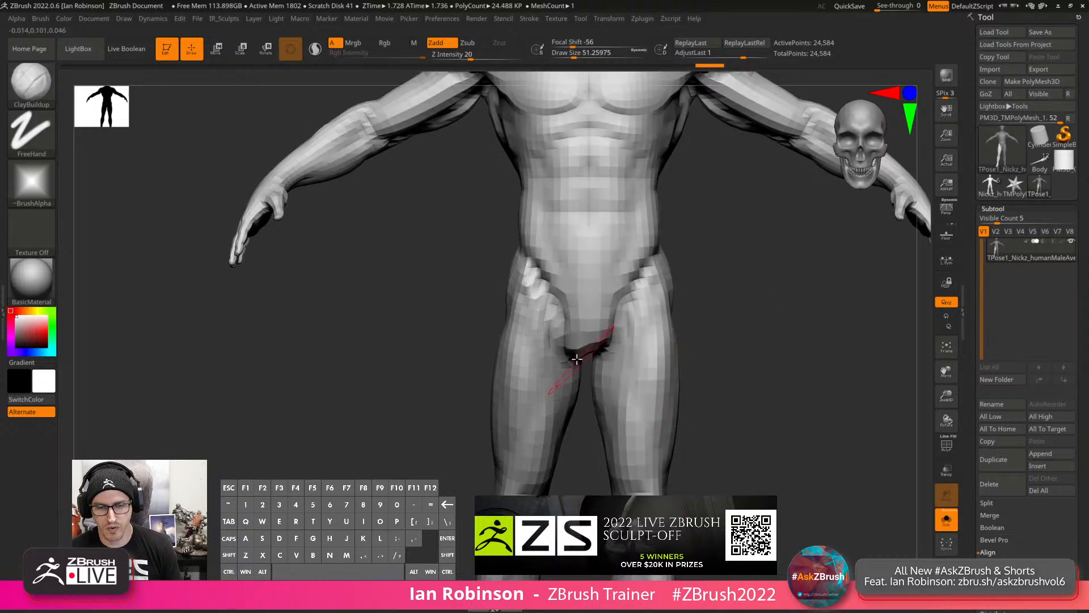
Select the Move brush and undo the last two edits.
key("b")
key("m")
key("v")
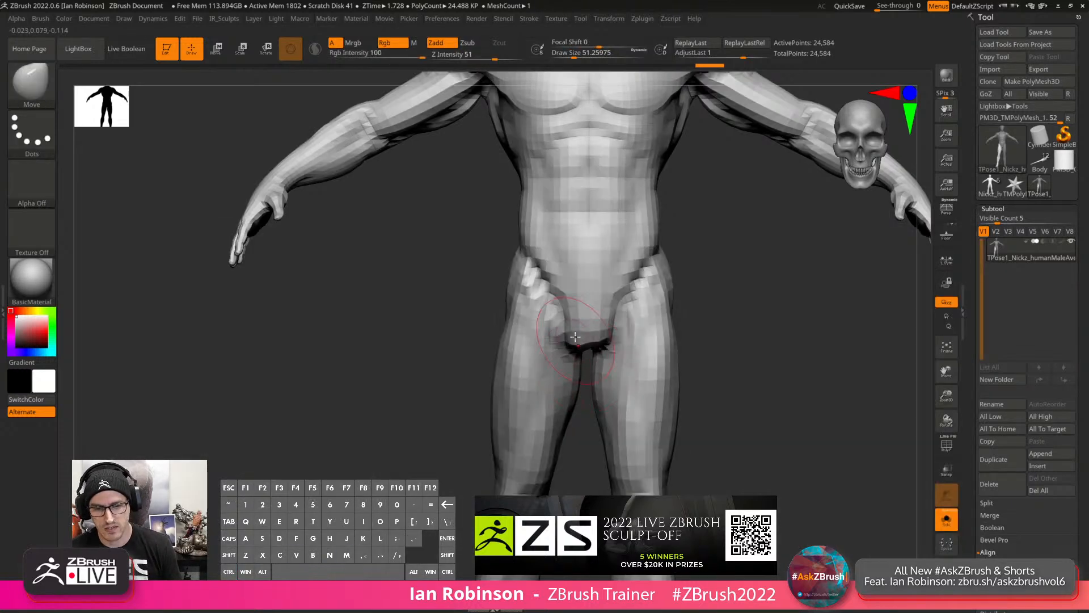
key("f")
mouse_move(731, 306)
left_mouse_down("alt")
mouse_move(724, 358)
mouse_move(693, 389)
mouse_move(757, 349)
left_mouse_up("alt")
key("ctrl+z")
key("ctrl+z")
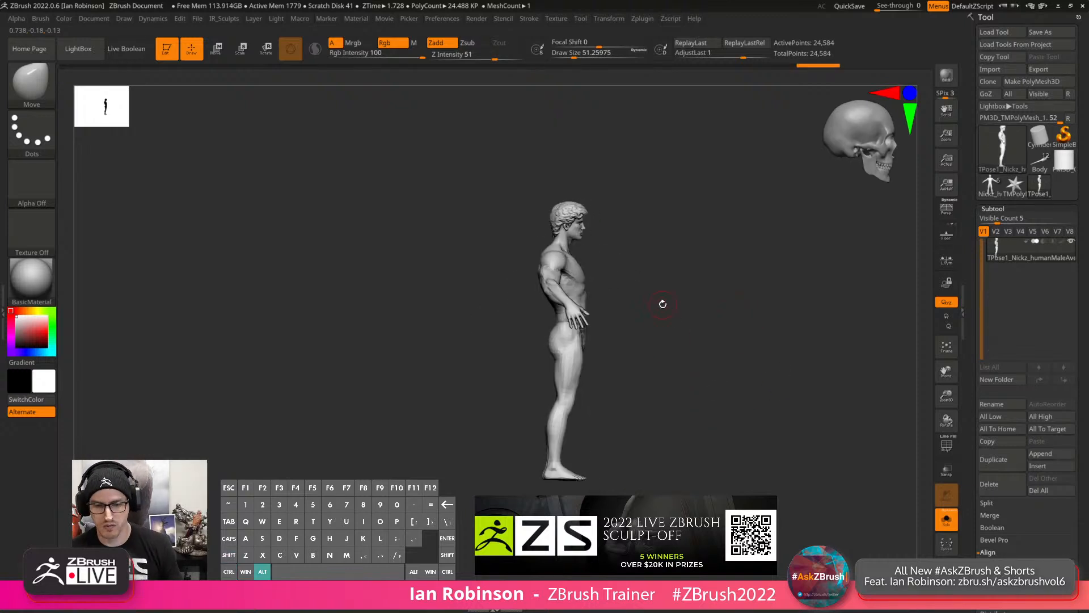
Place the gizmo at the pelvis and rotate the whole unmasked figure to lean forward.
left_click_drag(662, 304, 585, 353, "alt")
key("w")
left_click(557, 254, "alt")
left_click(639, 341, "alt")
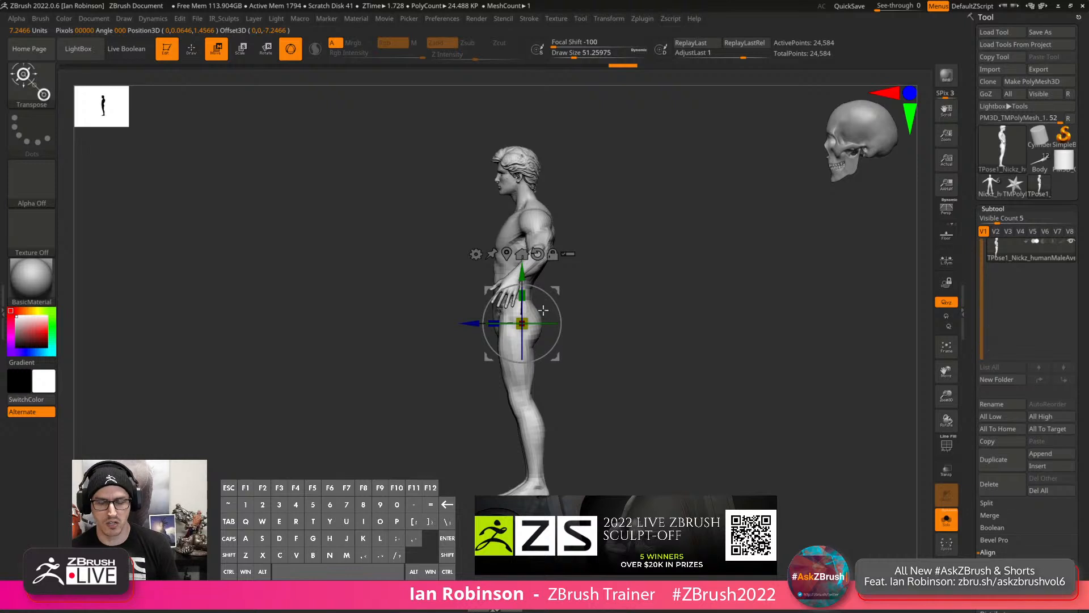
mouse_move(643, 285)
left_mouse_down("alt")
mouse_move(598, 320)
mouse_move(552, 299)
mouse_move(534, 275)
mouse_move(674, 282)
mouse_move(659, 327)
mouse_move(615, 324)
left_mouse_up("alt")
key("q")
Mask the upper body down to the waist with a lasso and invert the mask to protect the legs.
key("ctrl")
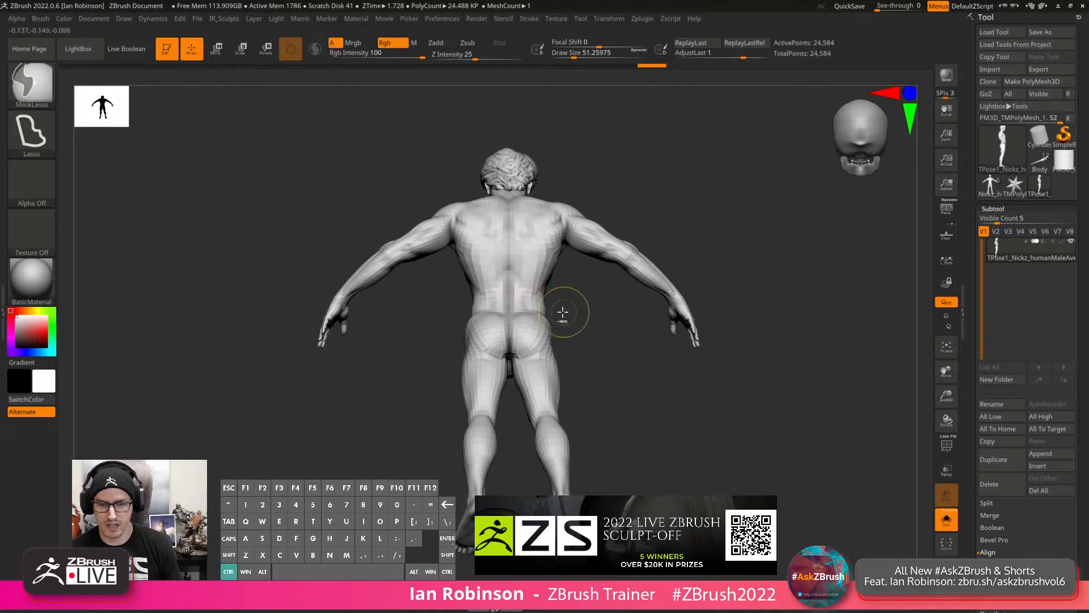
mouse_move(411, 331)
left_mouse_down("ctrl")
mouse_move(547, 85)
mouse_move(690, 348)
left_mouse_up("ctrl")
left_click_drag(734, 267, 671, 285, "shift")
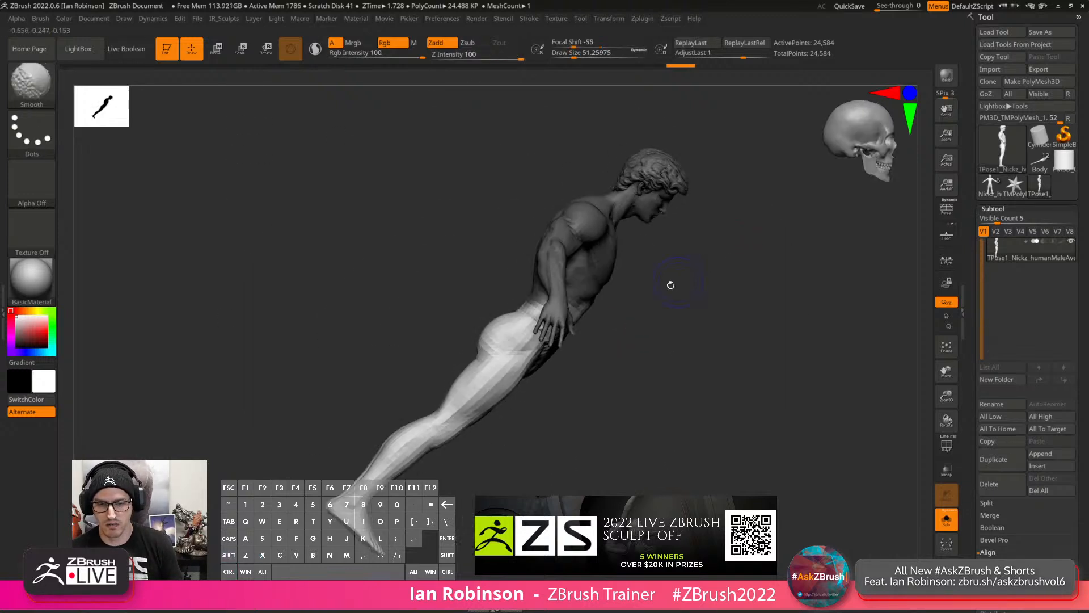
key("ctrl")
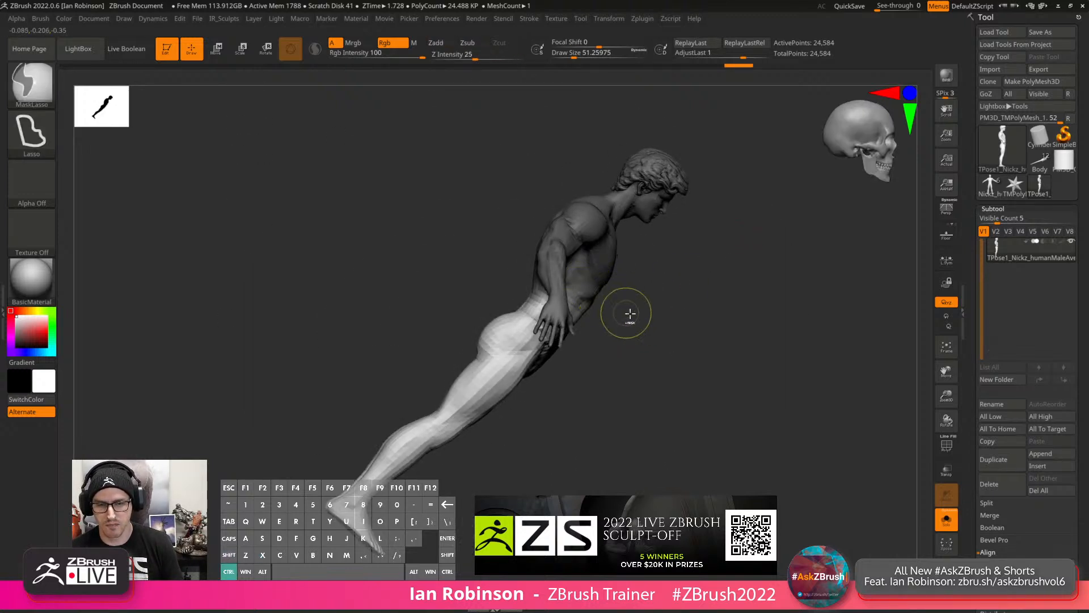
left_click(630, 314, "ctrl")
Try to rotate the upper body upright at the waist with the gizmo.
key("w")
left_click_drag(538, 319, 555, 272)
key("ctrl+z")
mouse_move(679, 333)
left_mouse_down("shift")
mouse_move(612, 326)
mouse_move(613, 302)
left_mouse_up("shift")
key("q")
Adjust the mask over the hips and legs so that its edge fades across the waist.
left_click(653, 321, "ctrl")
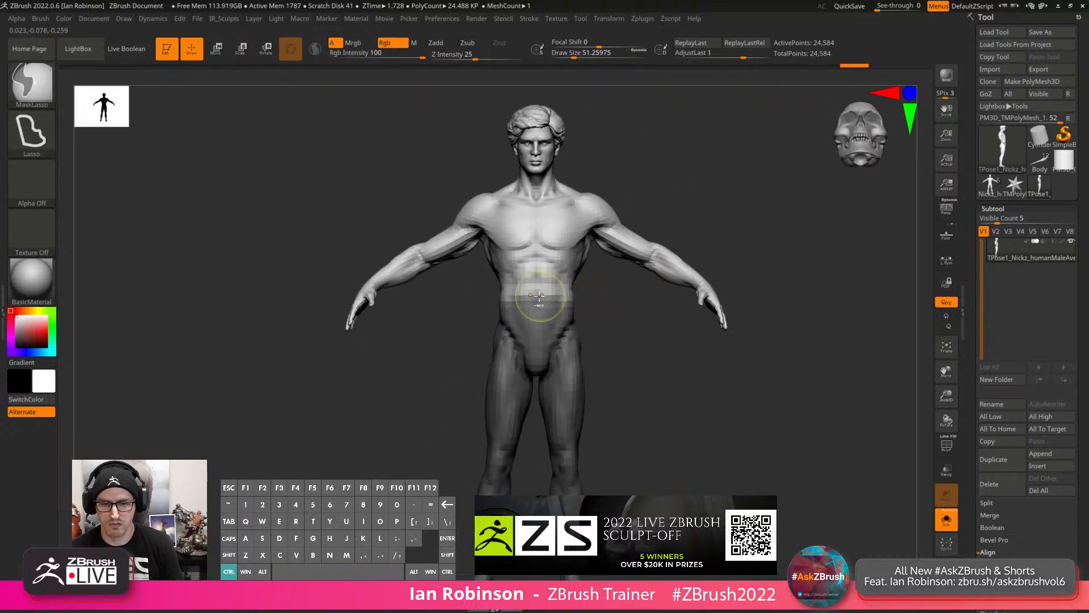
right_click_drag(546, 308, 590, 318, "ctrl")
key("space")
mouse_move(448, 287)
left_mouse_down("ctrl")
mouse_move(649, 263)
mouse_move(634, 268)
mouse_move(642, 310)
left_mouse_up("ctrl")
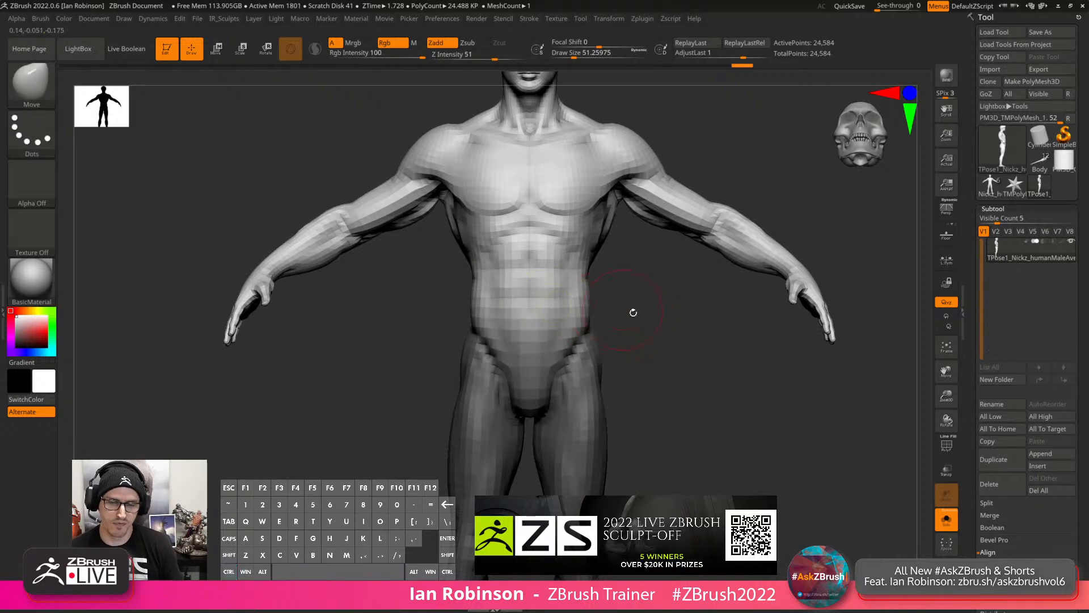
Rotate the unmasked upper body back to upright at the waist and clear the mask.
right_click_drag(673, 315, 635, 316)
key("w")
left_click_drag(550, 285, 580, 277)
right_click_drag(738, 357, 656, 294, "shift")
left_click_drag(610, 278, 607, 275)
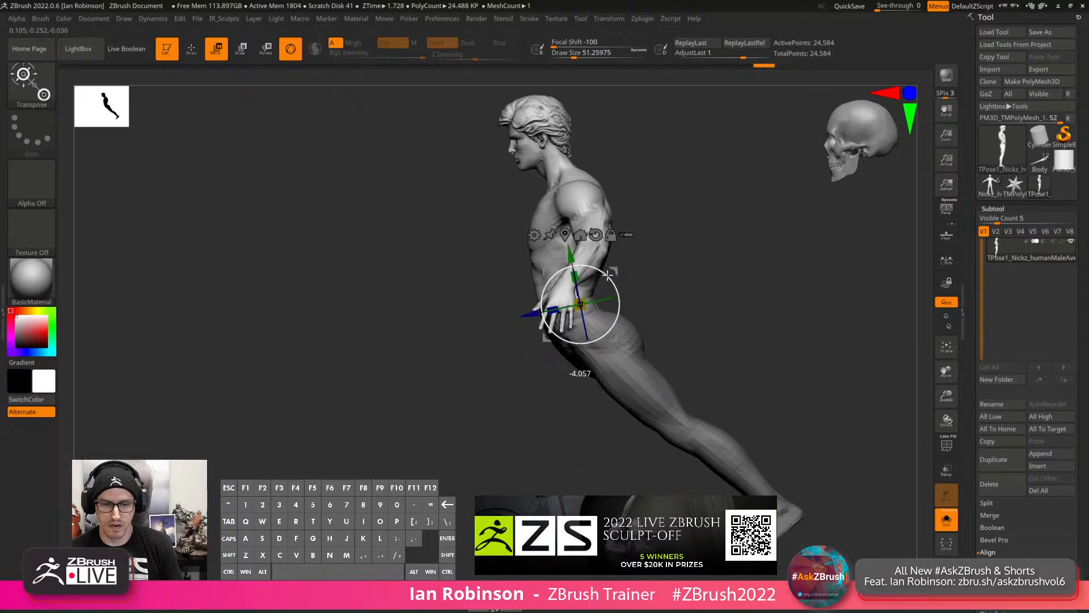
left_click(623, 337, "ctrl")
left_click_drag(616, 338, 620, 332)
key("q")
mouse_move(710, 304)
left_mouse_down()
mouse_move(761, 316)
mouse_move(729, 302)
mouse_move(684, 307)
left_mouse_up()
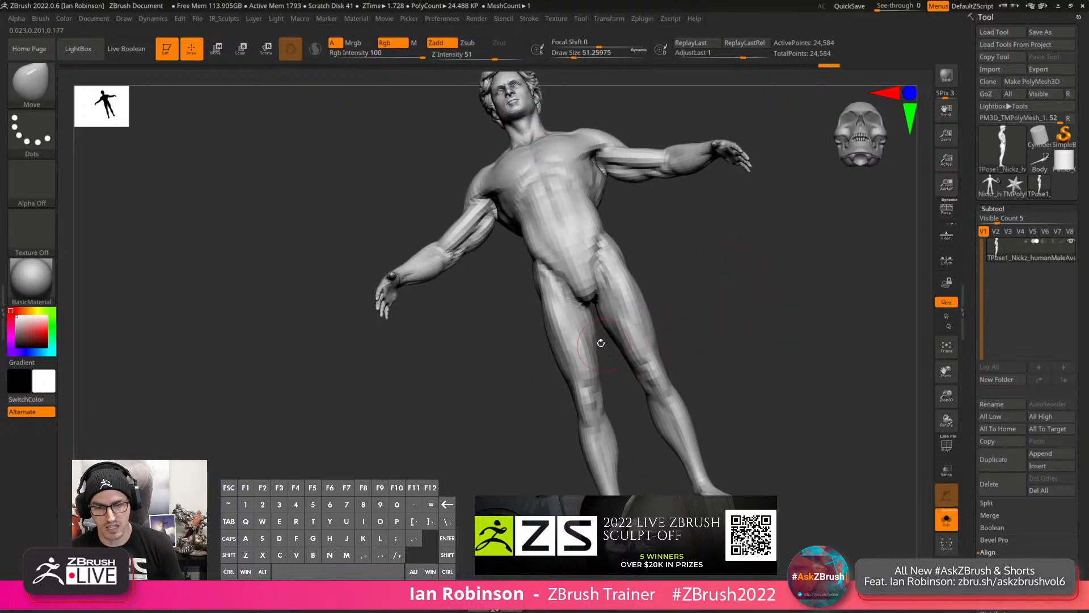
Isolate the figure's left leg with a mask and rotate it forward at the hip into a running stride.
mouse_move(635, 462)
left_mouse_down("ctrl")
mouse_move(717, 260)
mouse_move(653, 216)
left_mouse_up("ctrl")
left_click_drag(707, 297, 645, 311, "shift")
left_click(683, 267, "ctrl")
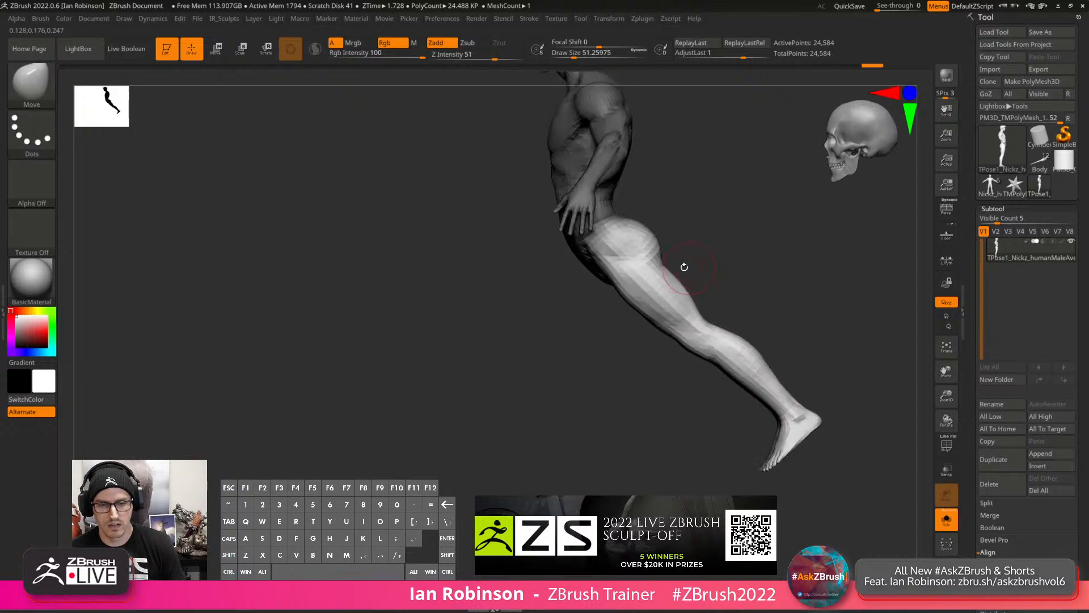
key("w")
left_click(632, 258, "alt")
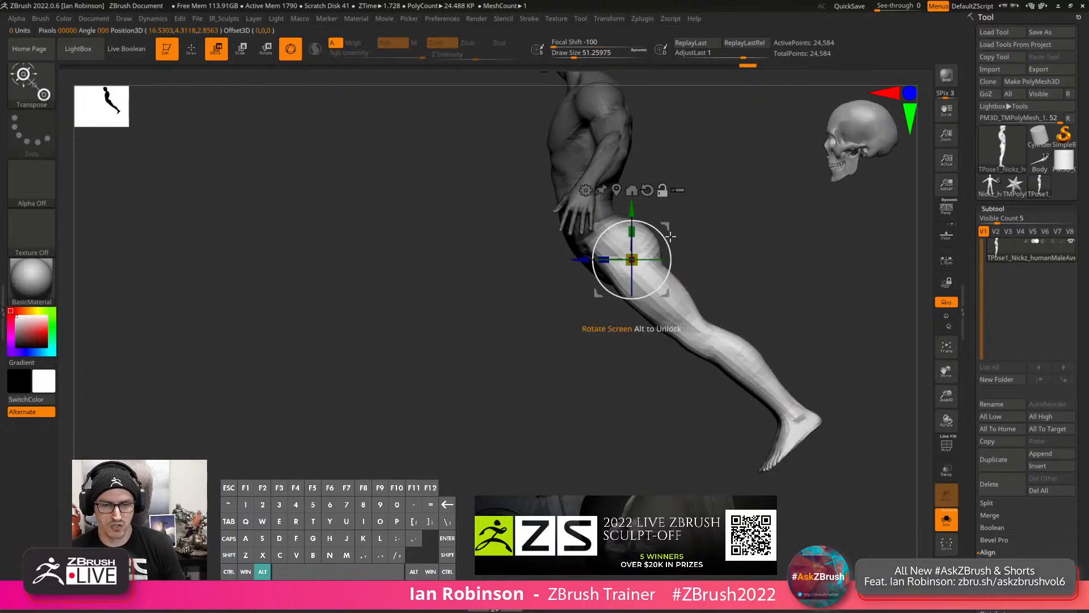
left_click_drag(670, 236, 637, 275)
mouse_move(724, 243)
left_mouse_down()
mouse_move(663, 250)
mouse_move(717, 236)
left_mouse_up()
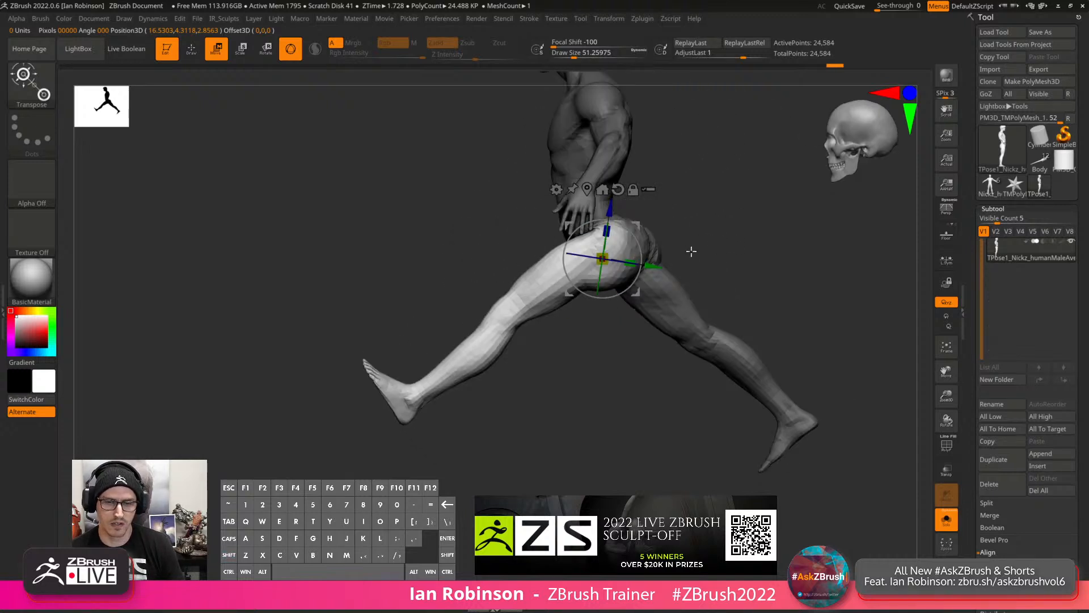
Isolate the left lower leg with a mask and rotate it backward to bend the knee.
mouse_move(521, 332)
left_mouse_down("ctrl")
mouse_move(511, 185)
mouse_move(499, 243)
mouse_move(581, 293)
mouse_move(506, 343)
mouse_move(478, 343)
left_mouse_up("ctrl")
mouse_move(548, 296)
left_mouse_down()
mouse_move(522, 271)
mouse_move(491, 276)
left_mouse_up()
key("q")
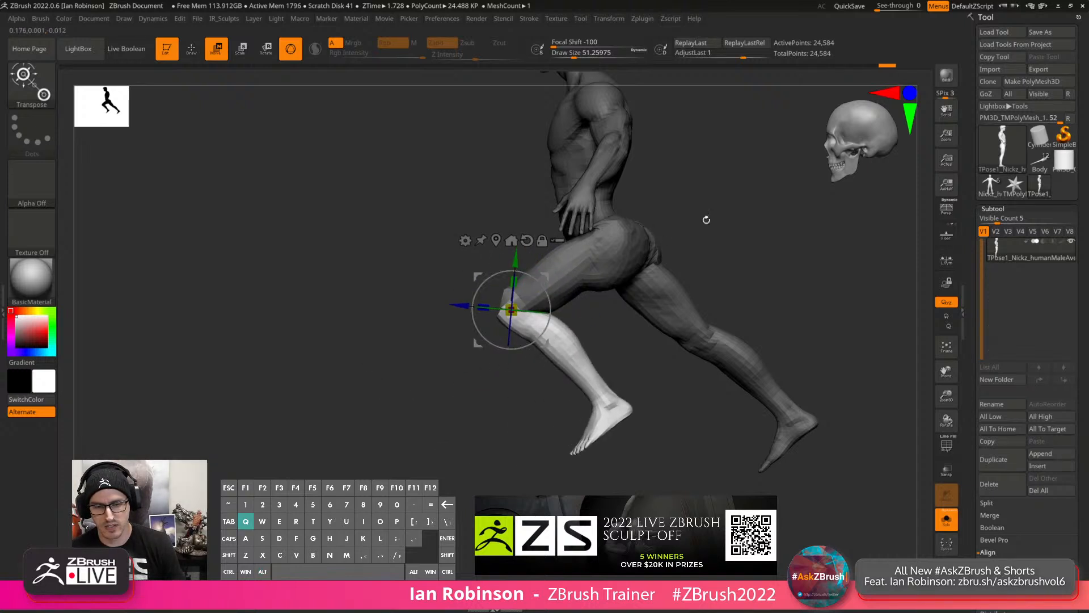
mouse_move(766, 219)
left_mouse_down()
mouse_move(696, 227)
mouse_move(776, 316)
mouse_move(727, 298)
left_mouse_up()
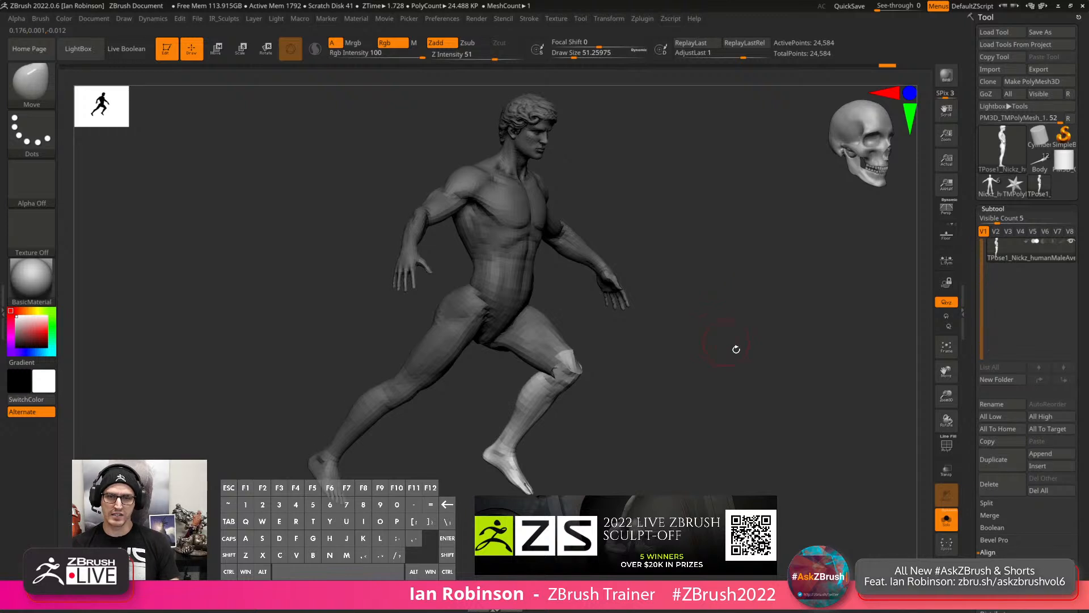
left_click_drag(735, 349, 633, 284)
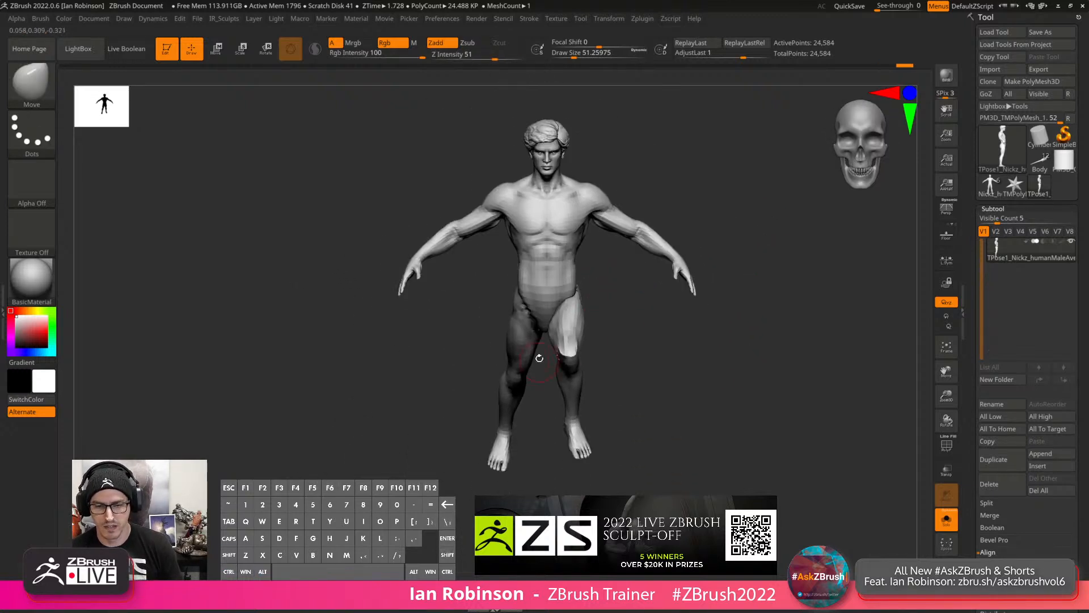
Isolate the trailing right leg with a mask and place the gizmo pivot at its hip.
mouse_move(540, 358)
left_mouse_down("alt")
mouse_move(542, 416)
mouse_move(547, 307)
mouse_move(527, 248)
mouse_move(401, 452)
mouse_move(533, 434)
left_mouse_up("alt")
left_click(534, 433, "ctrl")
key("w")
mouse_move(611, 267)
left_mouse_down("alt")
mouse_move(633, 261)
mouse_move(561, 200)
left_mouse_up("alt")
left_click(546, 170, "alt")
left_click_drag(619, 247, 638, 257, "shift")
left_click_drag(569, 245, 636, 237, "alt")
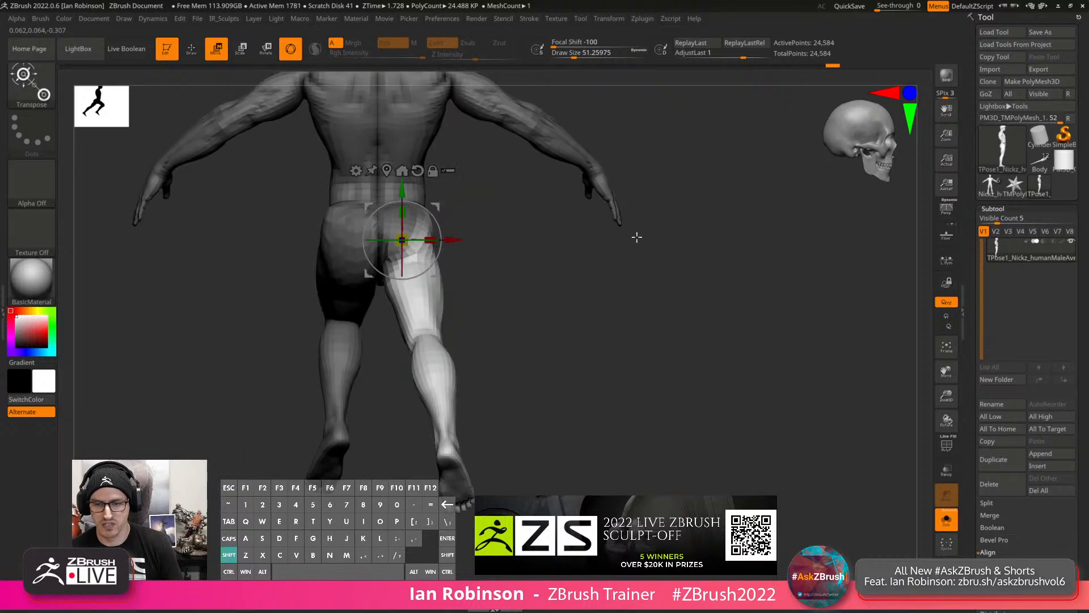
Rotate the trailing right leg about the hip and shift it slightly with the gizmo to refine the stride.
left_click_drag(474, 259, 505, 238, "alt")
left_click_drag(444, 220, 420, 225)
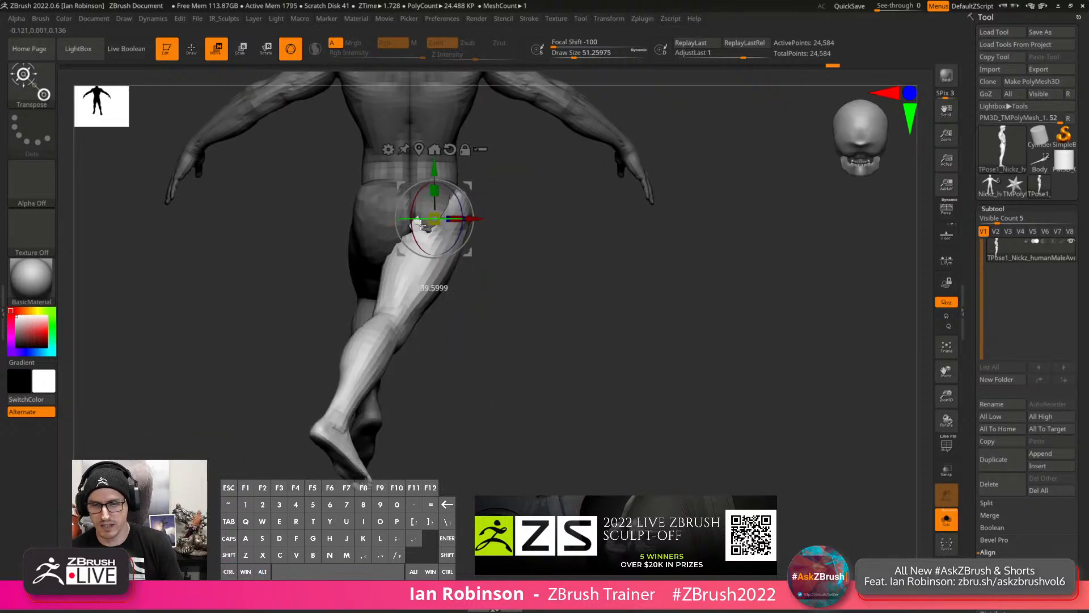
left_click_drag(603, 260, 598, 318)
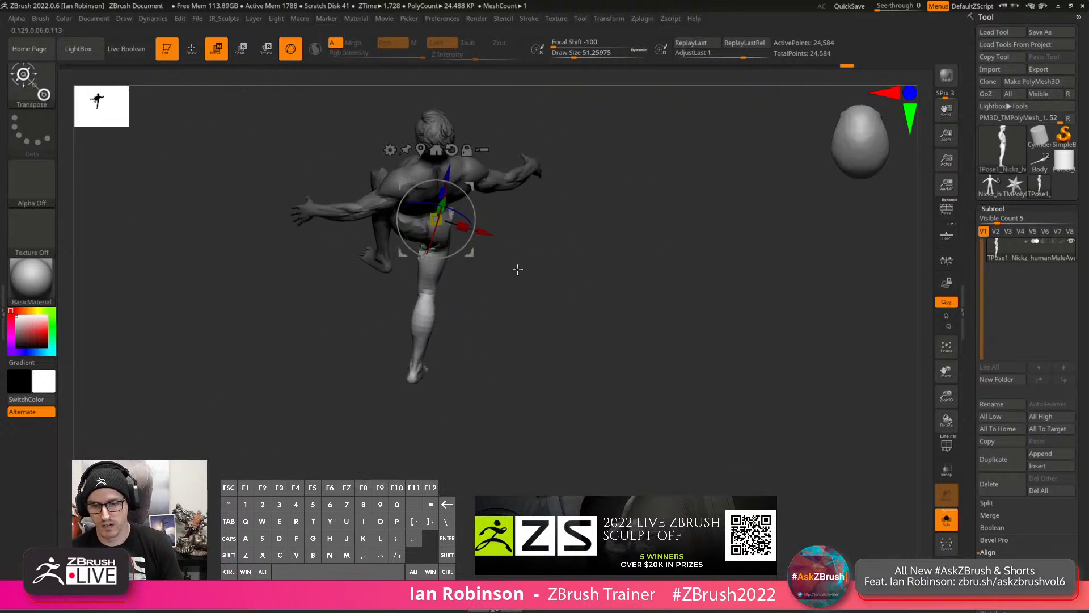
left_click_drag(517, 269, 498, 247)
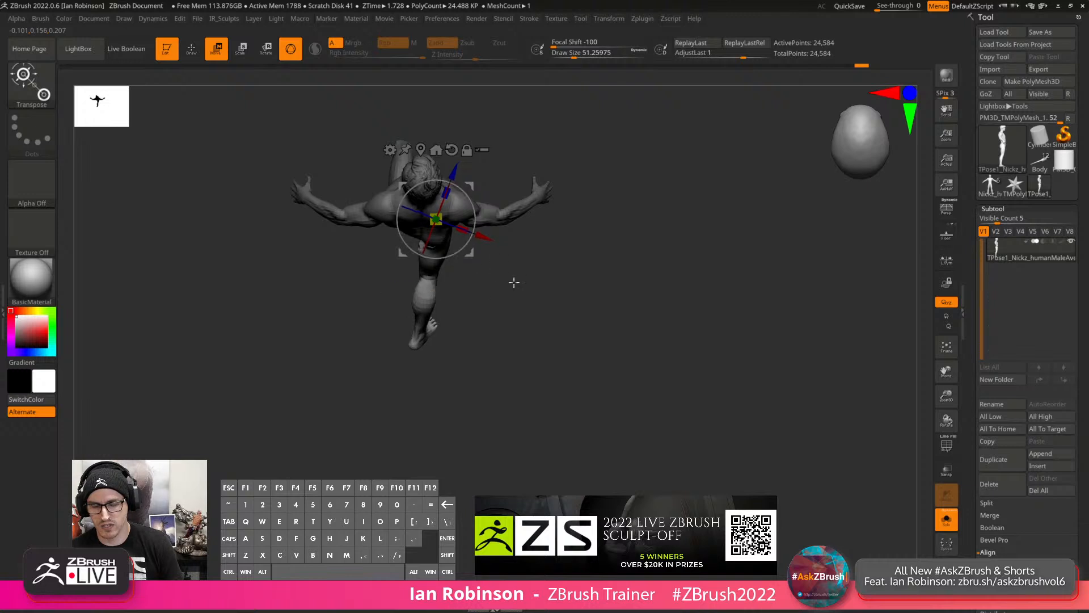
left_click_drag(514, 282, 481, 219)
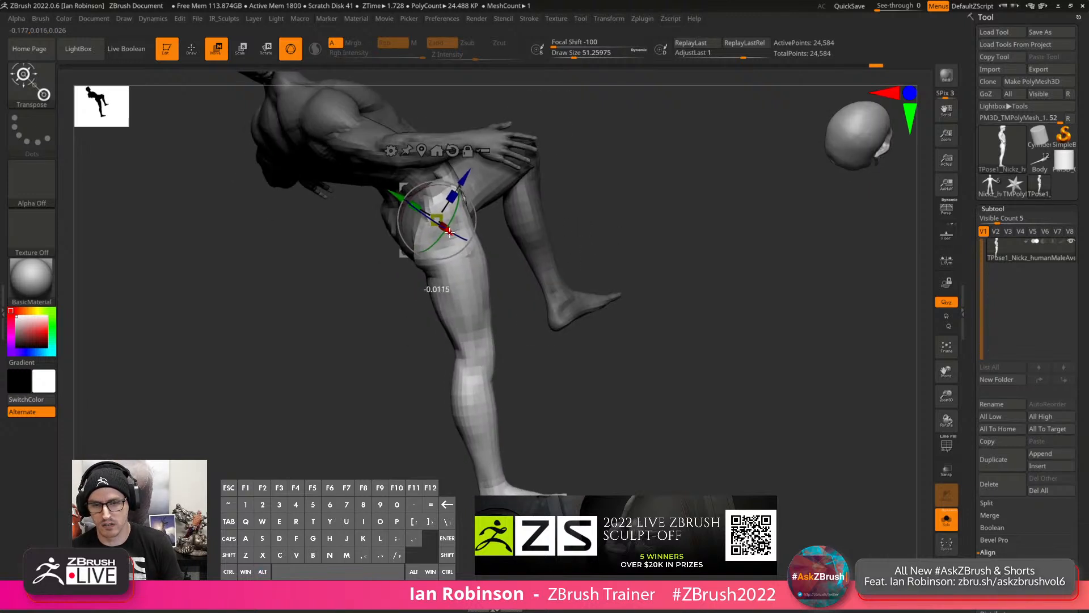
key("q")
mouse_move(596, 199)
left_mouse_down()
mouse_move(637, 185)
mouse_move(454, 201)
left_mouse_up()
key("shift")
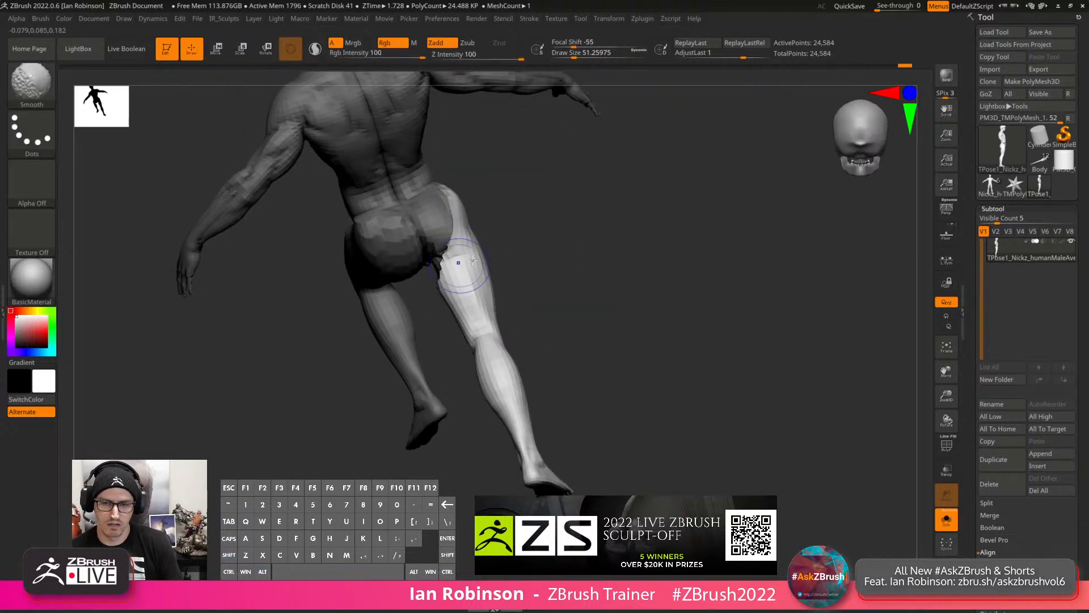
Isolate the trailing right lower leg with a mask and rotate it at the knee to bend the leg backward.
mouse_move(596, 272)
left_mouse_down()
mouse_move(652, 301)
mouse_move(765, 264)
mouse_move(533, 357)
left_mouse_up()
key("ctrl")
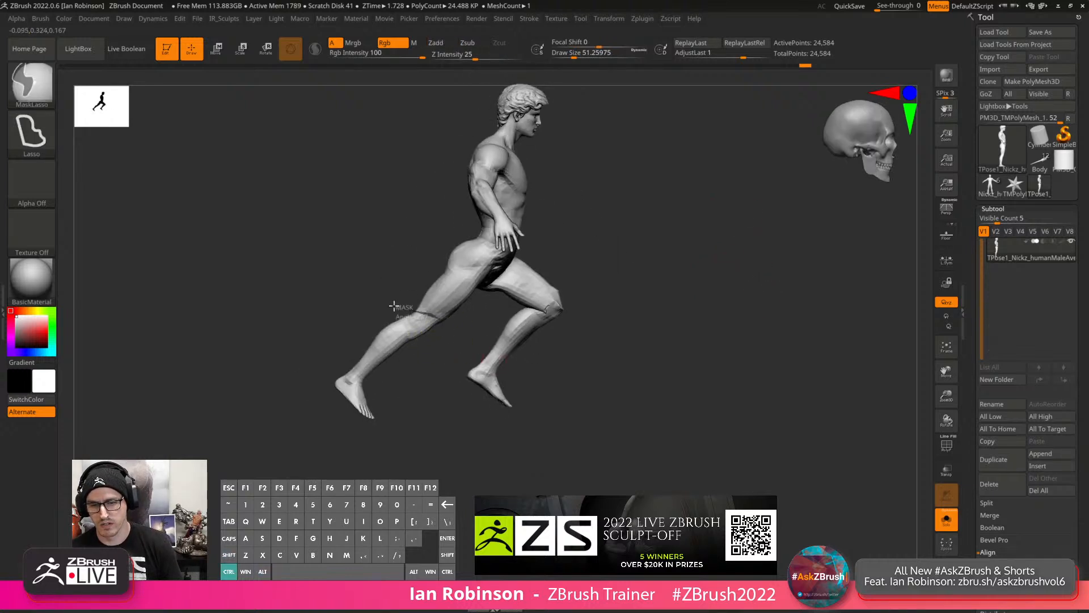
mouse_move(394, 305)
left_mouse_down("ctrl")
mouse_move(300, 296)
mouse_move(433, 333)
left_mouse_up("ctrl")
key("w")
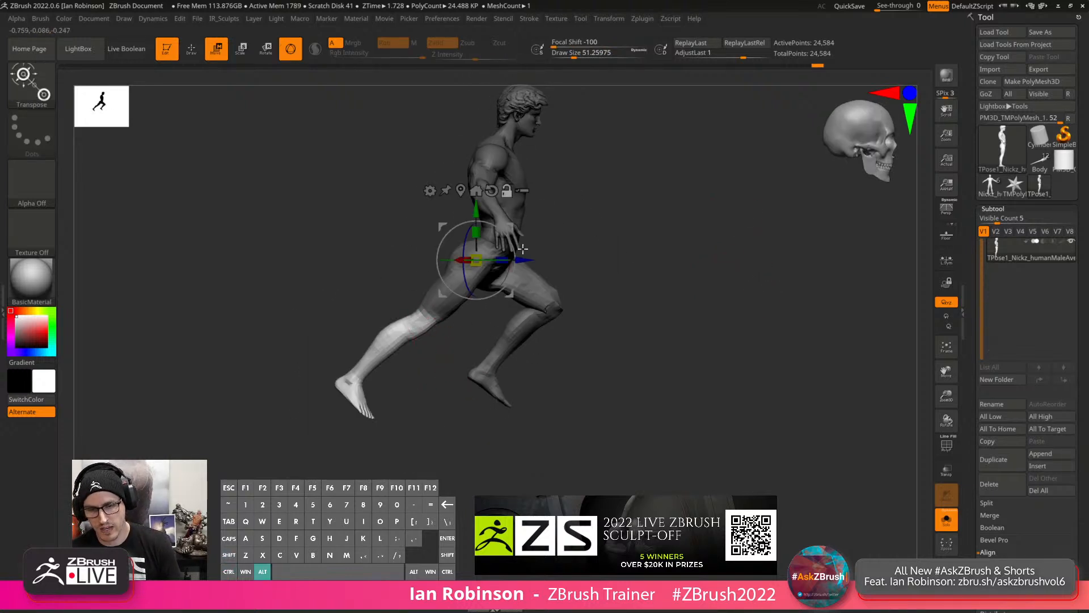
left_click(492, 193, "alt")
mouse_move(512, 290)
left_mouse_down("alt")
mouse_move(481, 345)
mouse_move(462, 347)
mouse_move(472, 339)
mouse_move(447, 368)
mouse_move(456, 347)
mouse_move(459, 359)
mouse_move(449, 345)
left_mouse_up("alt")
key("q")
left_click_drag(642, 309, 644, 274, "alt")
mouse_move(664, 275)
left_mouse_down()
mouse_move(620, 274)
mouse_move(638, 336)
mouse_move(676, 311)
left_mouse_up()
left_click_drag(675, 311, 704, 307)
mouse_move(704, 307)
left_mouse_down()
mouse_move(744, 304)
mouse_move(747, 263)
mouse_move(807, 303)
mouse_move(777, 413)
left_mouse_up()
Isolate the upper body above the waist with an inverted lasso mask and place the gizmo pivot at the abdomen.
left_click_drag(601, 316, 587, 309, "ctrl")
mouse_move(580, 295)
left_mouse_down("ctrl")
mouse_move(473, 311)
mouse_move(338, 102)
mouse_move(743, 435)
mouse_move(732, 431)
left_mouse_up("ctrl")
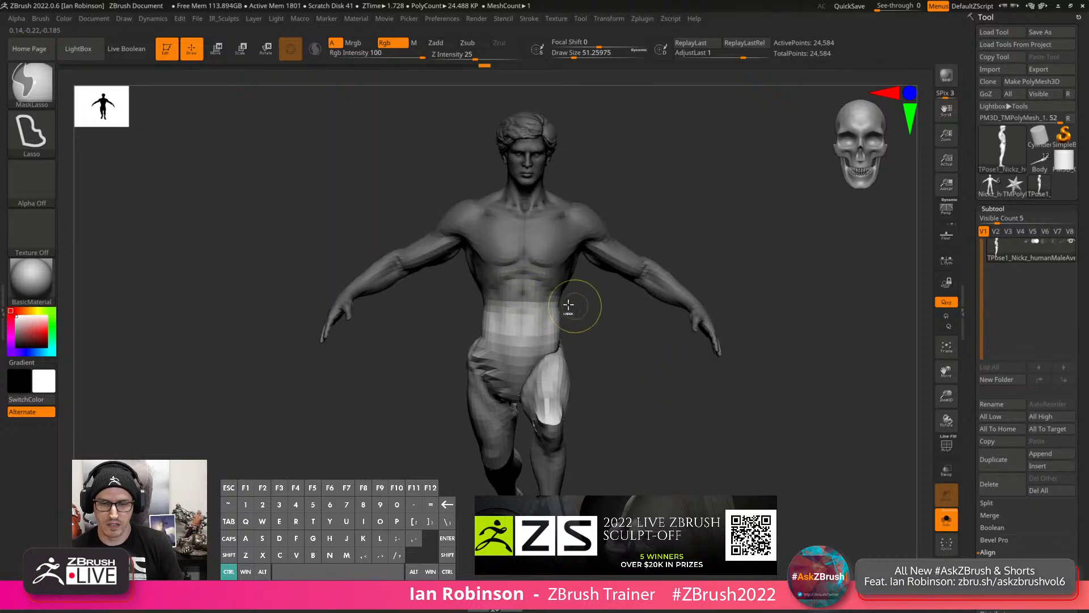
left_click(593, 301, "ctrl")
key("w")
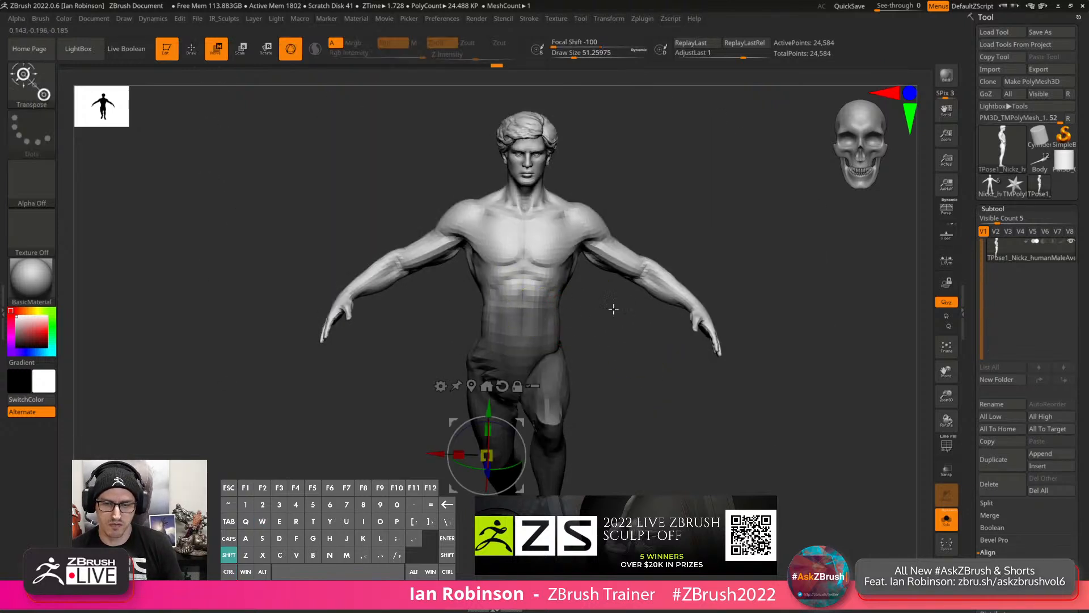
left_click_drag(613, 309, 605, 313, "shift")
left_click(471, 384, "alt")
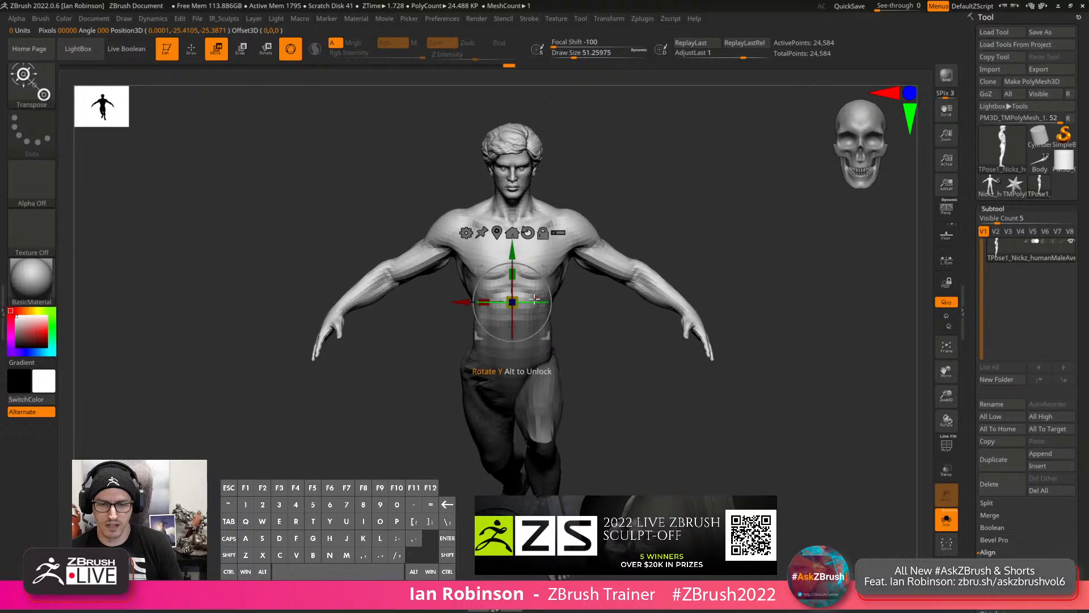
Rotate the upper body about the waist with the gizmo to twist and lean the torso into the run.
left_click_drag(535, 299, 770, 258)
key("ctrl+z")
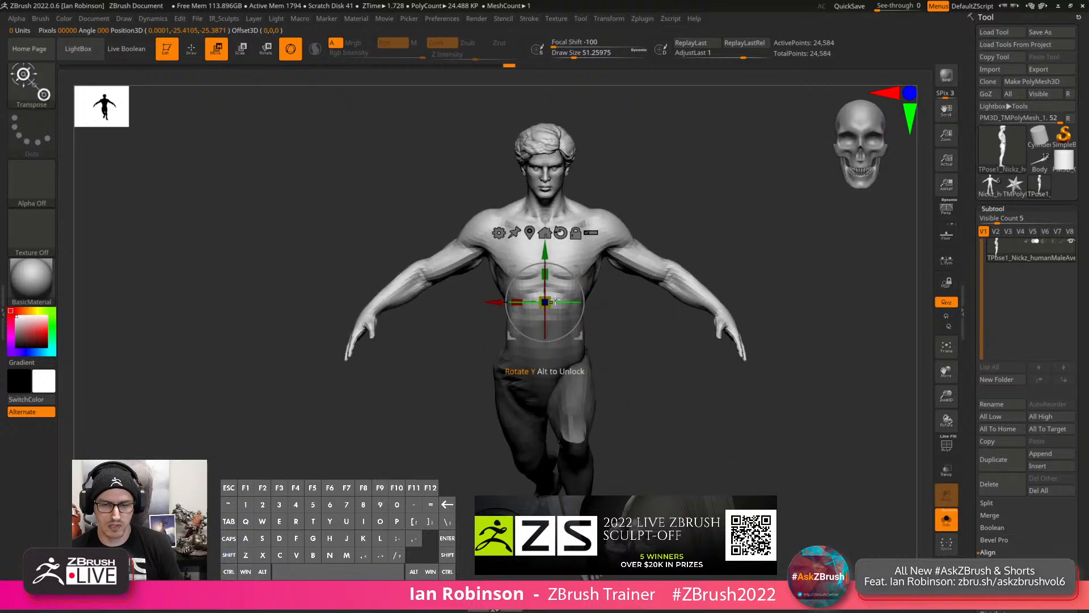
left_click_drag(556, 301, 580, 288)
left_click_drag(579, 336, 561, 309)
left_click_drag(544, 301, 547, 300)
left_click_drag(683, 291, 671, 261)
left_click_drag(586, 275, 591, 295)
Clear the way for arm posing by masking everything except the figure's left arm.
key("q")
key("f")
left_click_drag(698, 268, 763, 275)
left_click_drag(484, 358, 480, 336)
key("w")
key("y")
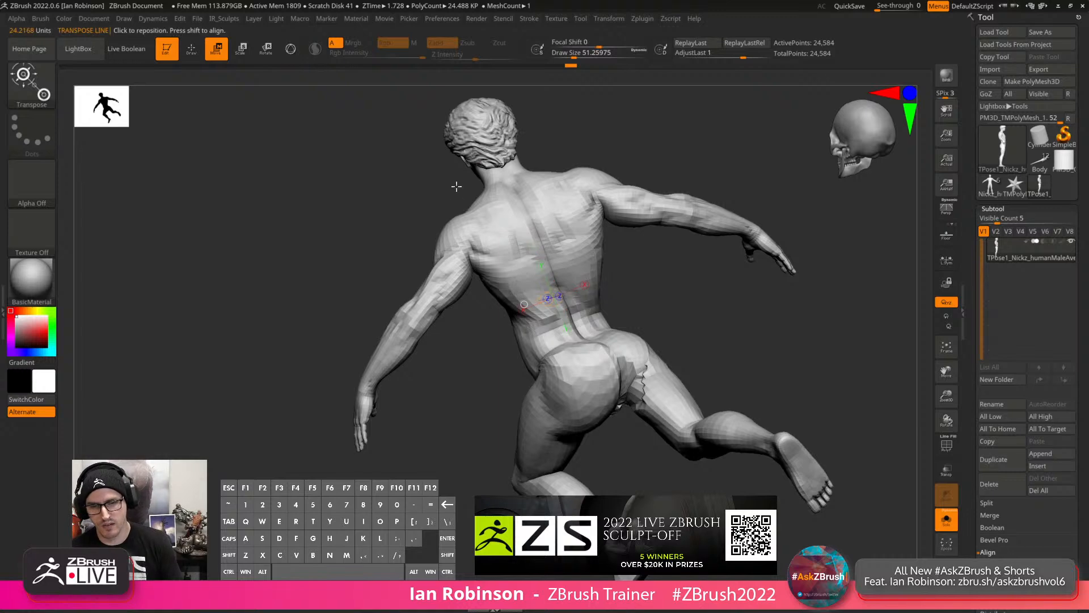
key("y")
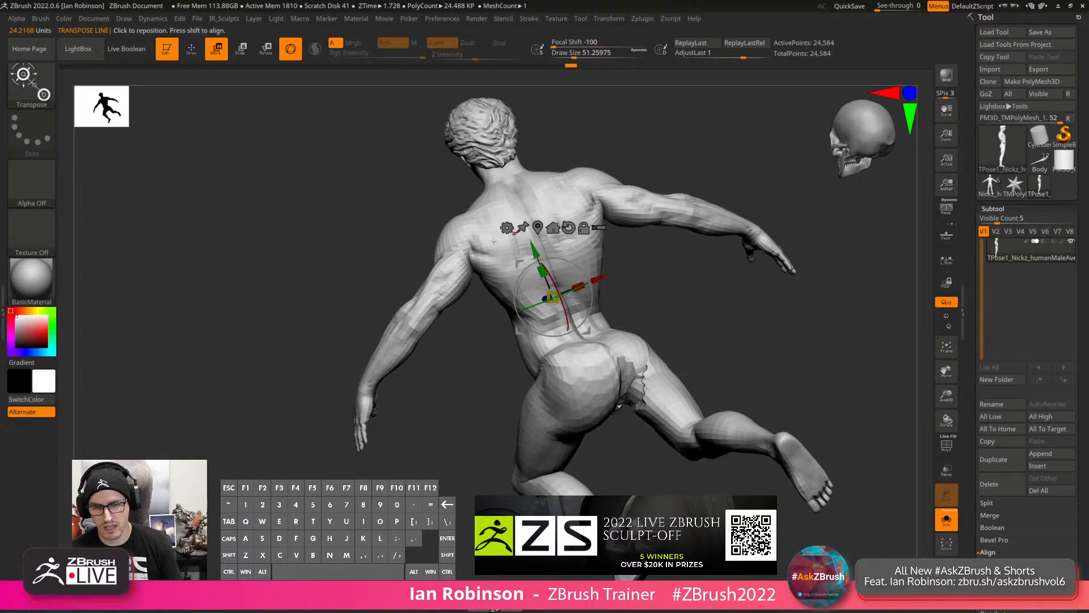
left_click_drag(465, 220, 389, 289, "ctrl")
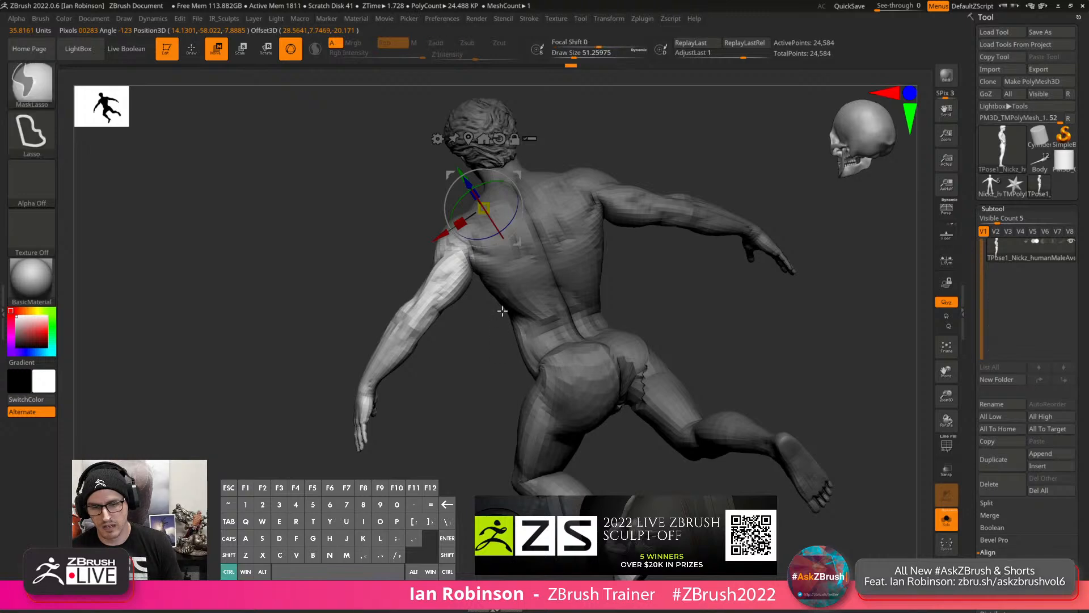
left_click(382, 275, "ctrl")
key("ctrl+z")
Position and align the gizmo pivot at the figure's left shoulder joint.
key("q")
mouse_move(748, 311)
left_mouse_down("alt")
mouse_move(717, 275)
mouse_move(751, 317)
mouse_move(425, 369)
mouse_move(721, 527)
mouse_move(822, 321)
mouse_move(811, 318)
left_mouse_up("alt")
key("w")
mouse_move(529, 279)
left_mouse_down()
mouse_move(679, 284)
mouse_move(462, 244)
left_mouse_up()
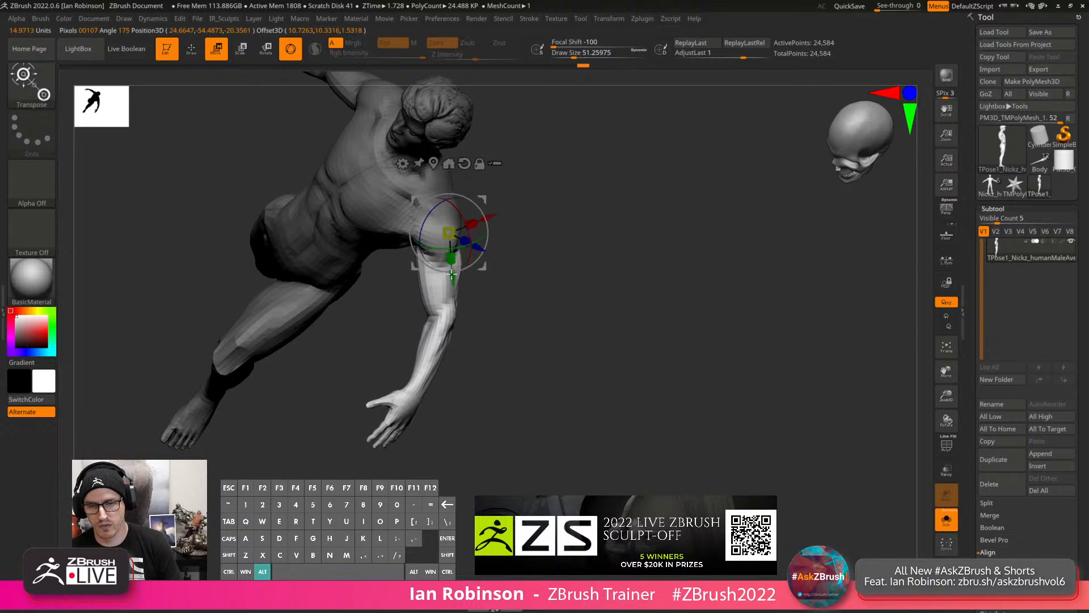
left_click(445, 275, "alt")
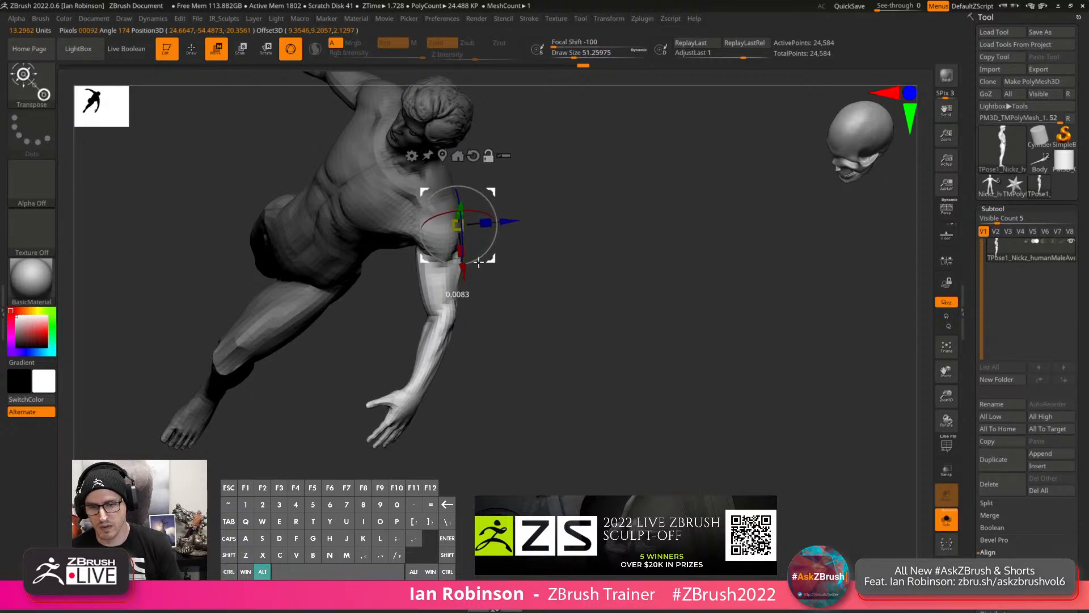
left_click_drag(478, 262, 461, 264, "alt")
left_click_drag(545, 260, 446, 274)
key("ctrl+z")
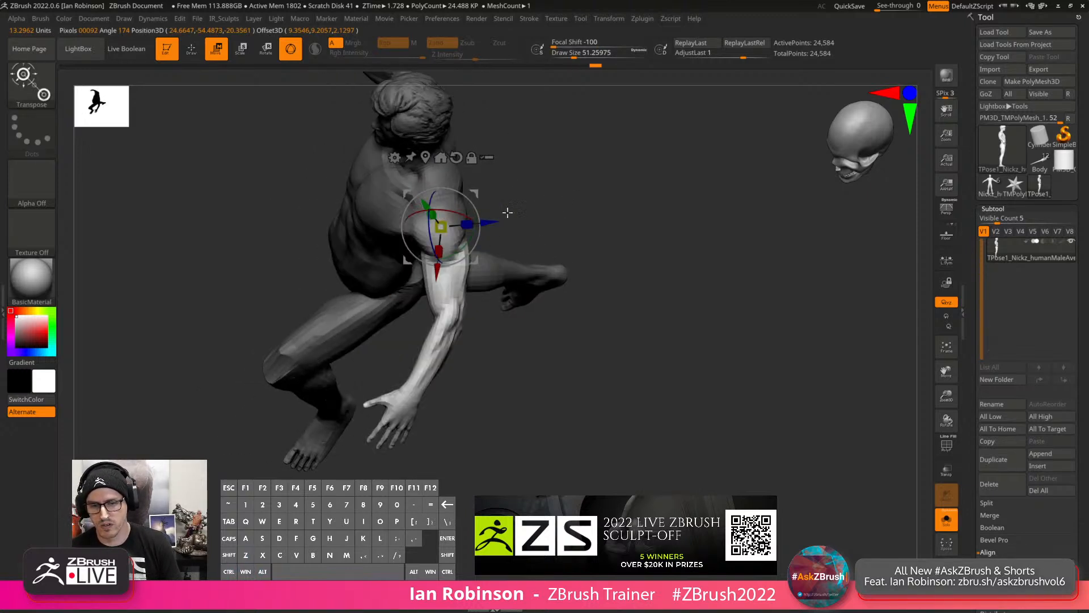
Add a lasso mask over the chest beside the left shoulder to clean up the arm's isolation.
mouse_move(507, 212)
left_mouse_down()
mouse_move(570, 142)
mouse_move(591, 190)
left_mouse_up()
key("q")
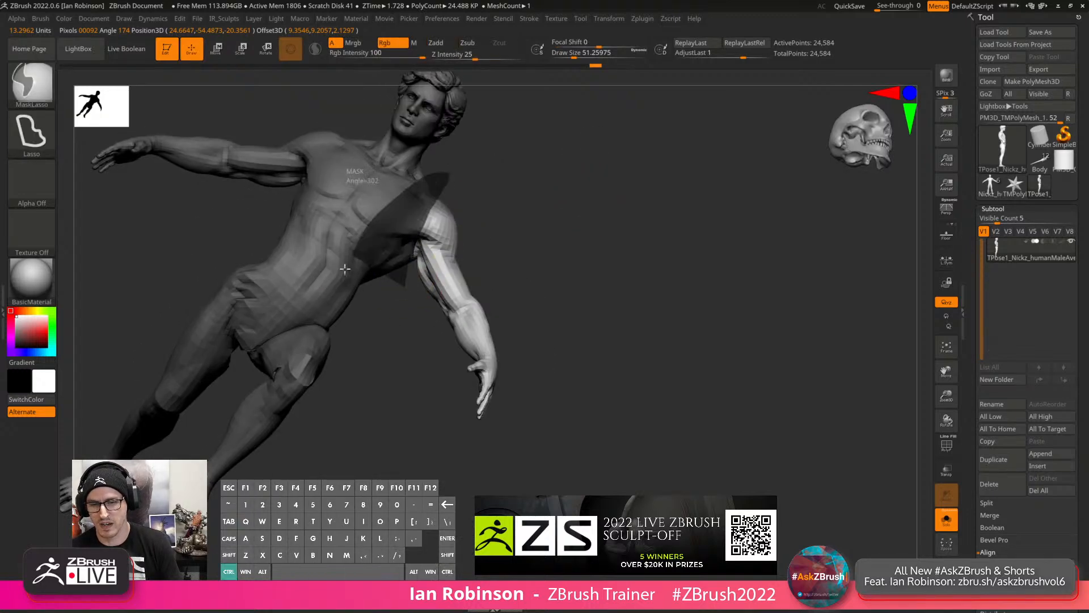
left_click_drag(344, 269, 362, 369, "ctrl")
left_click_drag(490, 221, 570, 205)
key("w")
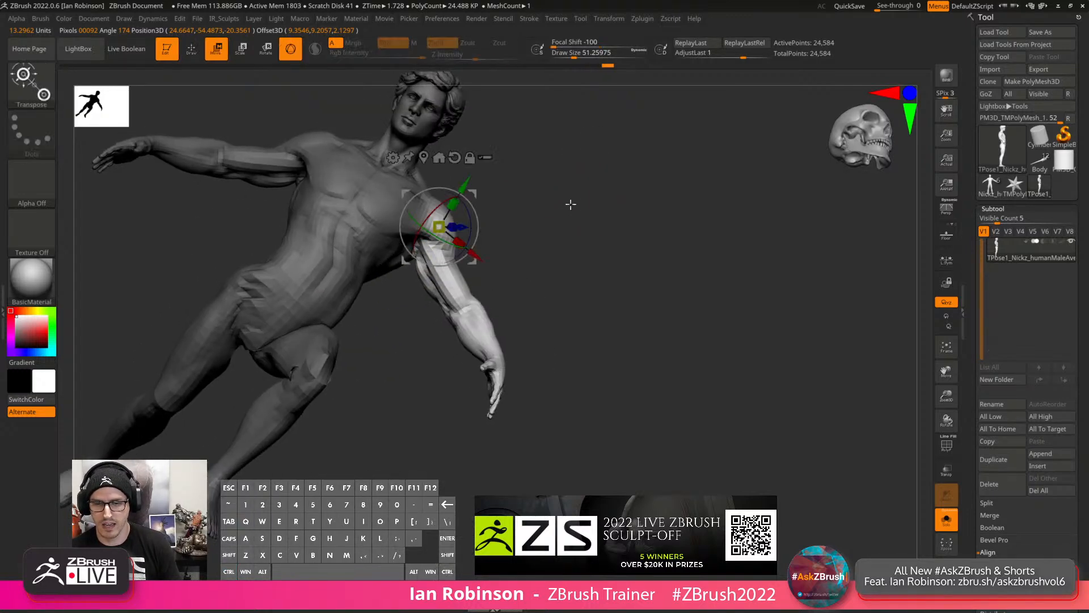
Place the pivot inside the left shoulder and swing the left arm forward into the running pose.
mouse_move(457, 194)
left_mouse_down("alt")
mouse_move(449, 203)
mouse_move(540, 200)
mouse_move(530, 250)
left_mouse_up("alt")
left_click_drag(419, 251, 430, 247)
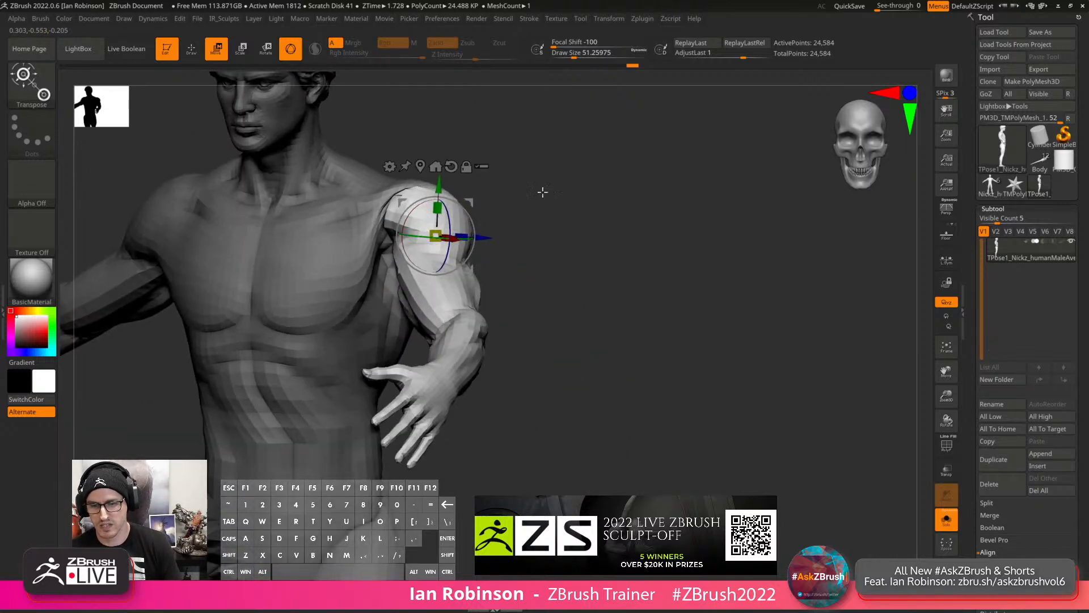
left_click_drag(542, 192, 476, 234)
left_click_drag(470, 273, 447, 298)
key("q")
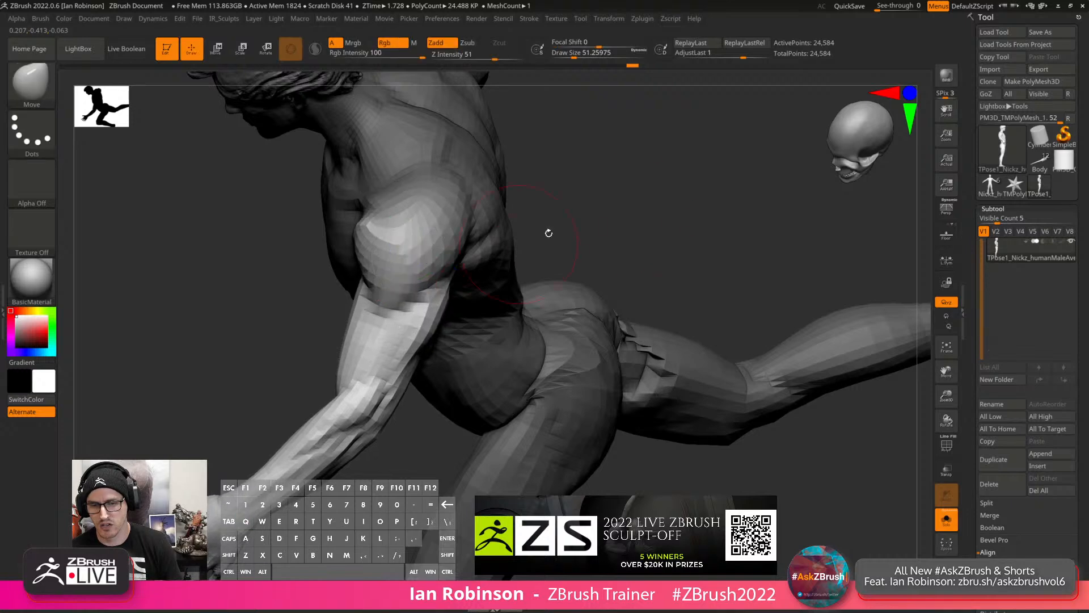
mouse_move(678, 184)
left_mouse_down()
mouse_move(625, 205)
mouse_move(668, 198)
mouse_move(654, 224)
mouse_move(674, 263)
mouse_move(619, 282)
mouse_move(700, 314)
mouse_move(735, 276)
left_mouse_up()
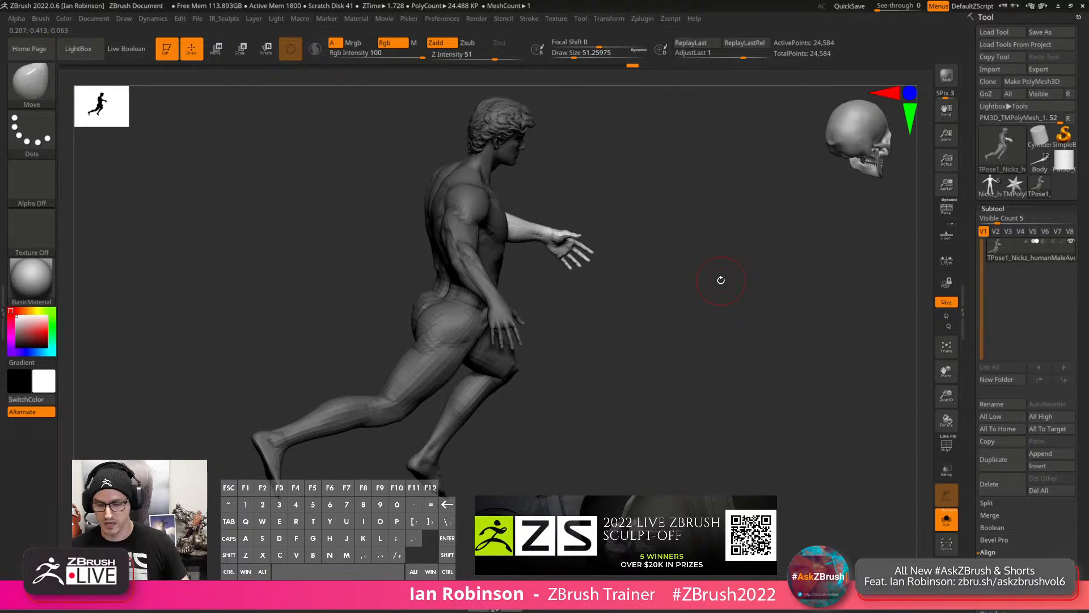
left_click_drag(626, 246, 591, 294)
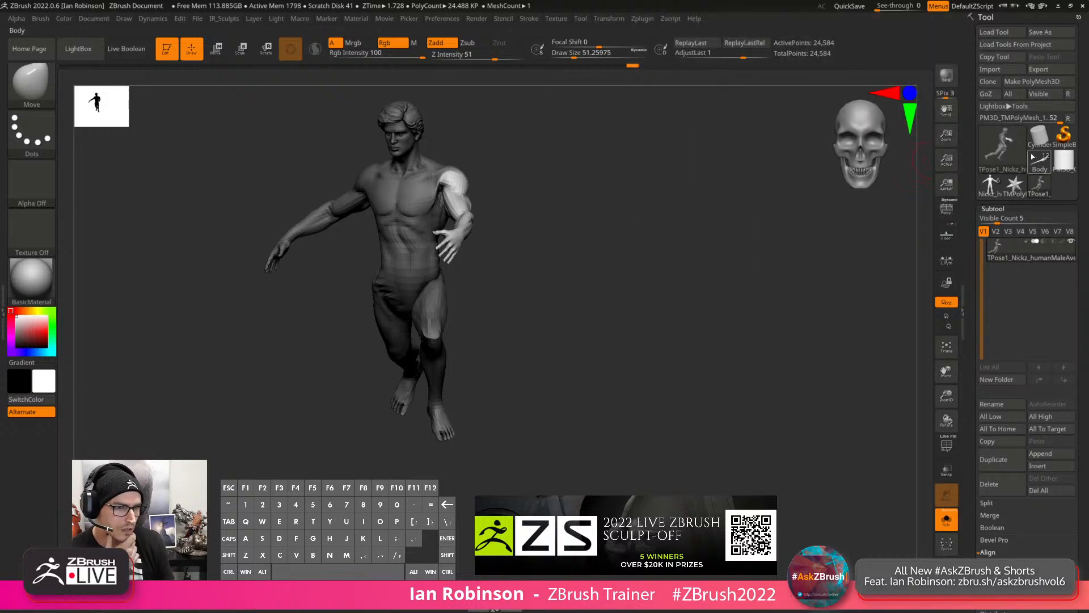
Switch back to the raptor's Body model and choose the ClayBuildup brush with a draw size of about 111.
left_click(1036, 164)
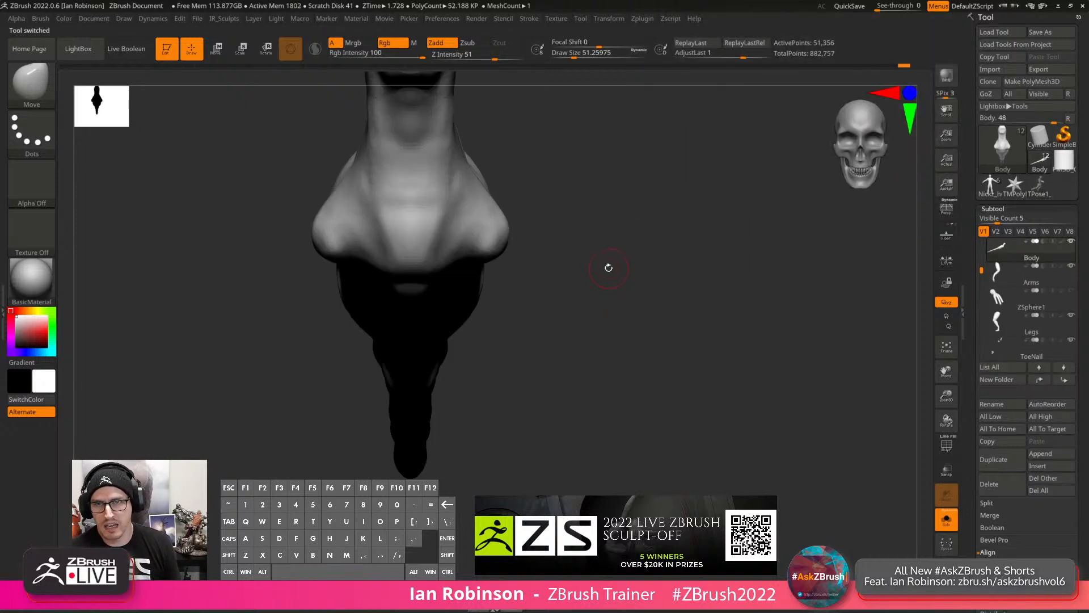
left_click_drag(623, 315, 686, 273)
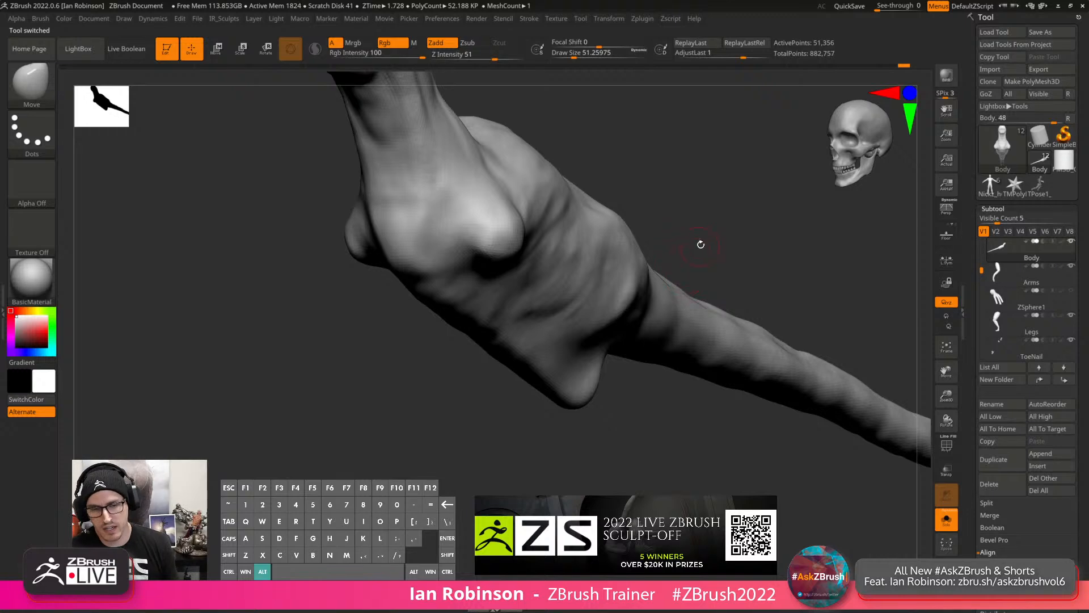
mouse_move(701, 245)
right_mouse_down("alt")
mouse_move(715, 207)
mouse_move(732, 290)
right_mouse_up("alt")
key("s")
left_click_drag(533, 335, 542, 335)
right_click_drag(542, 335, 535, 363)
key("b")
key("c")
key("b")
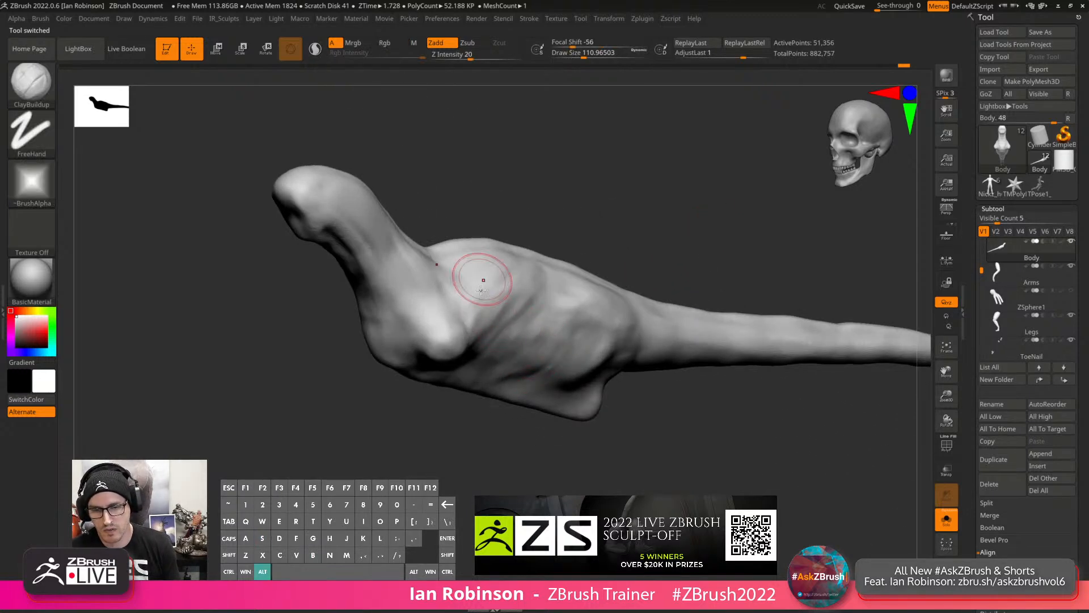
Build up and carve muscle forms along the raptor's shoulder and ribcage with ClayBuildup strokes.
left_click_drag(527, 283, 483, 304)
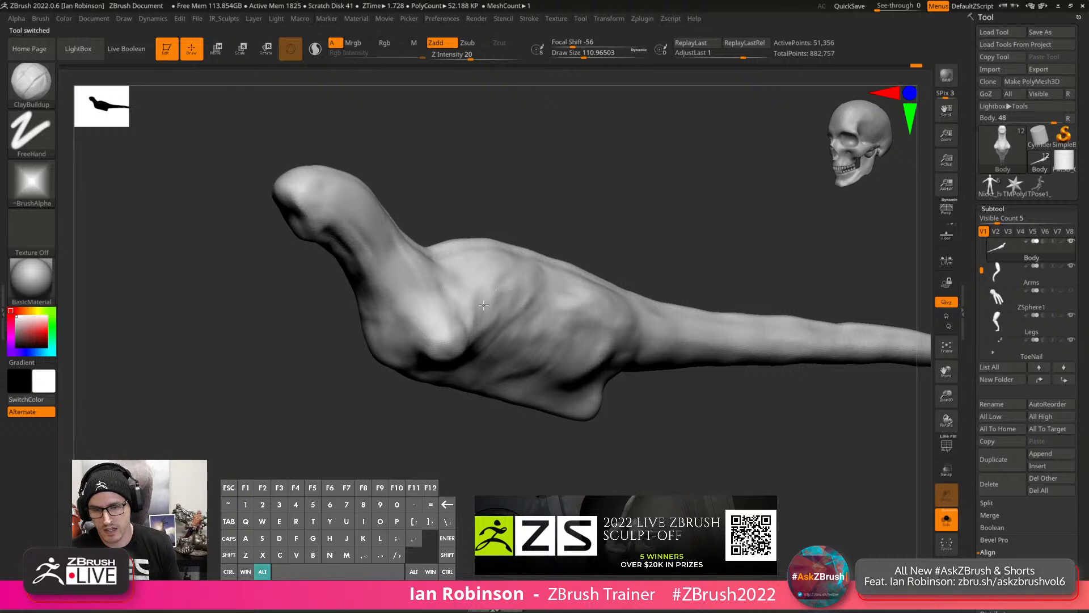
right_click_drag(513, 278, 506, 279)
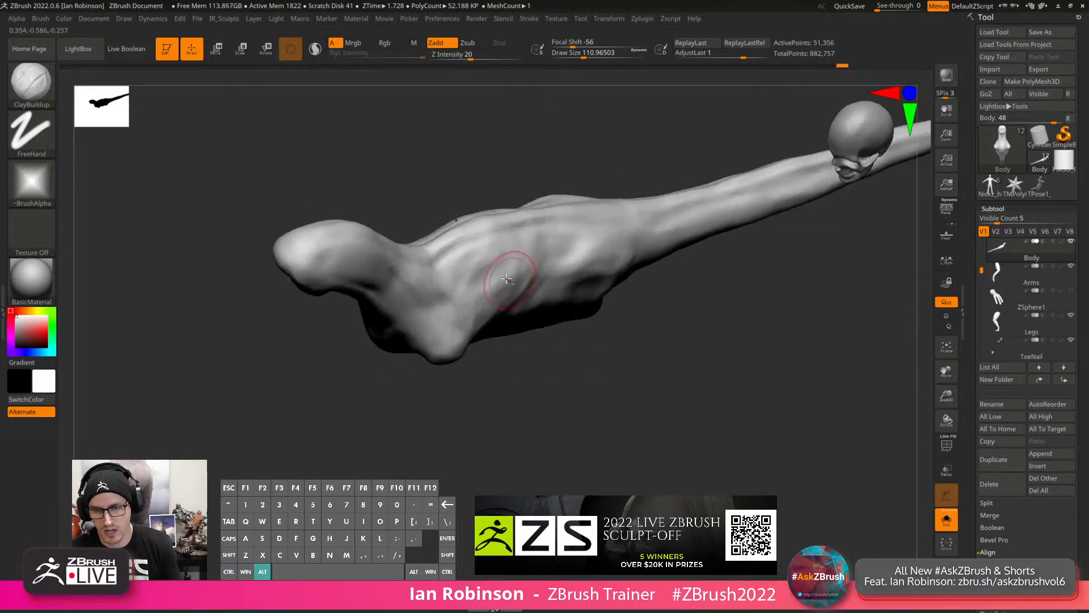
left_click_drag(482, 260, 468, 270, "alt")
left_click_drag(525, 243, 514, 267, "alt")
left_click_drag(597, 404, 589, 364)
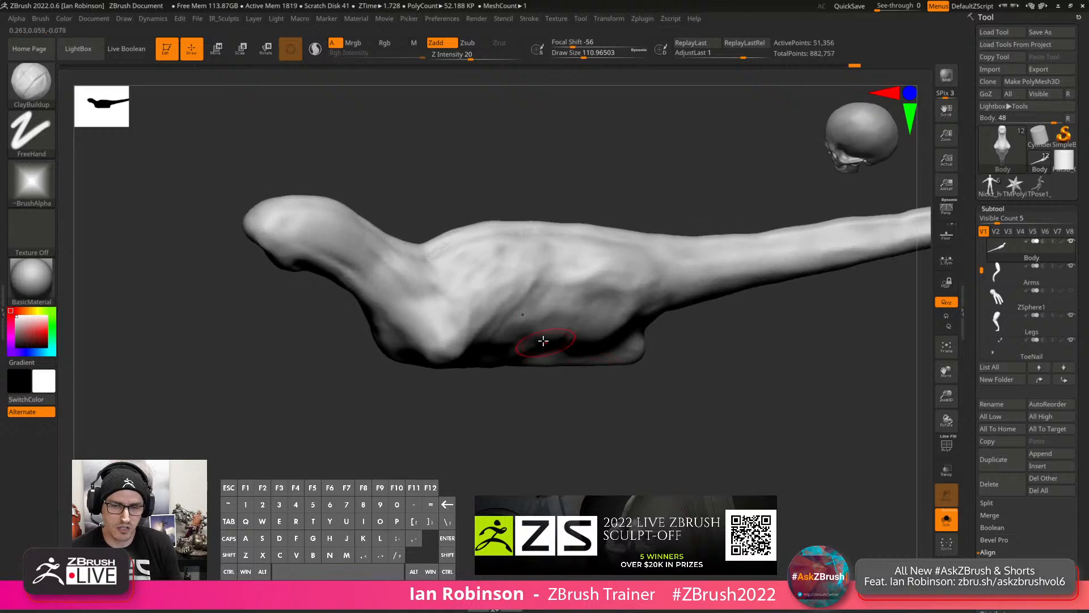
left_click_drag(529, 292, 508, 311, "alt")
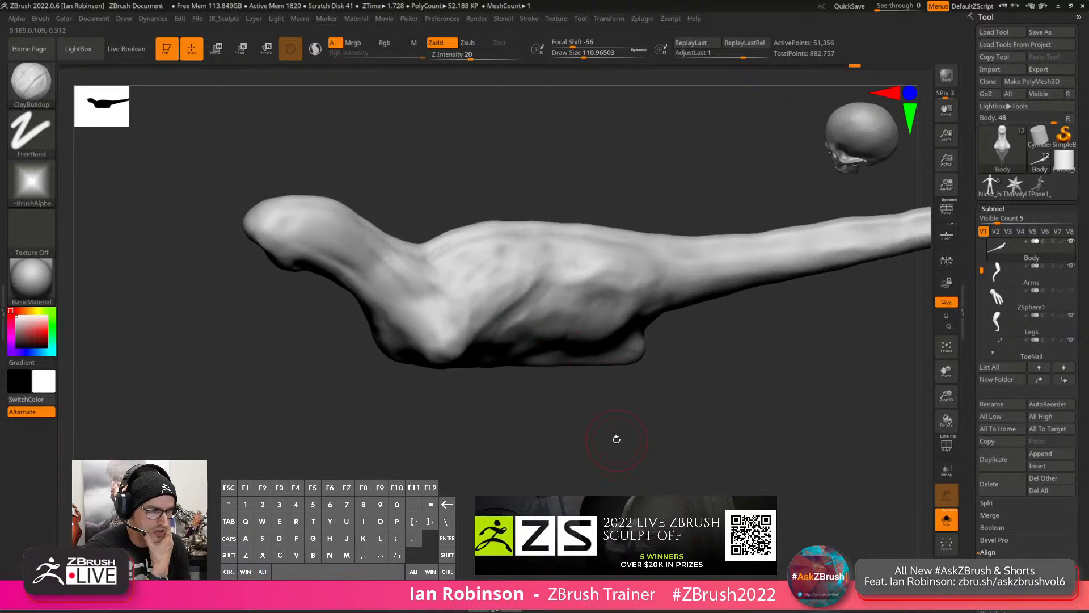
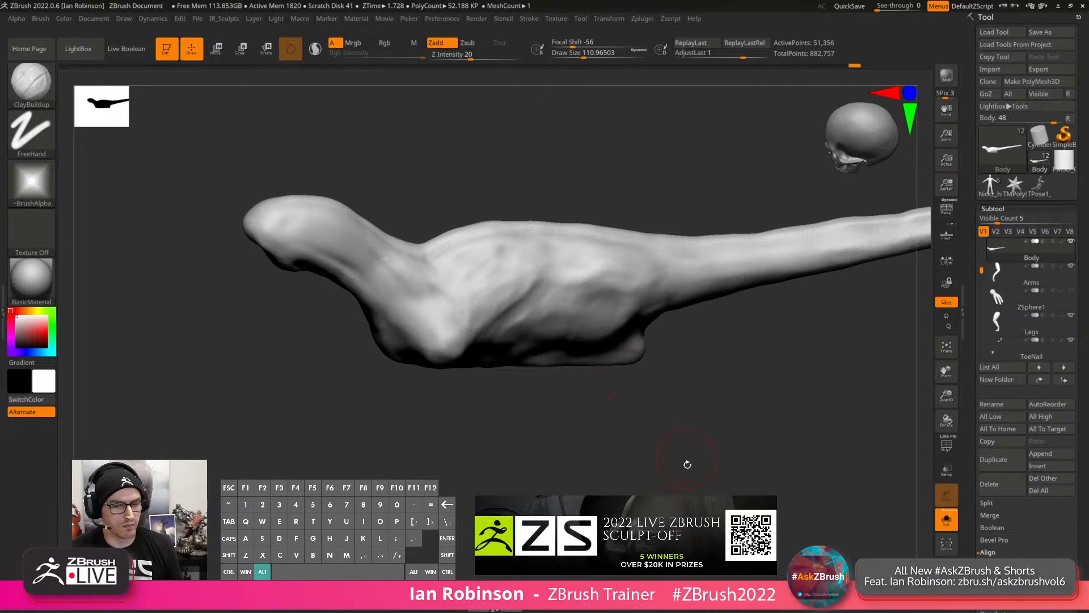
Duplicate the raptor's Body subtool and examine the copy's polygroups with PolyFrame.
left_click_drag(687, 464, 634, 453)
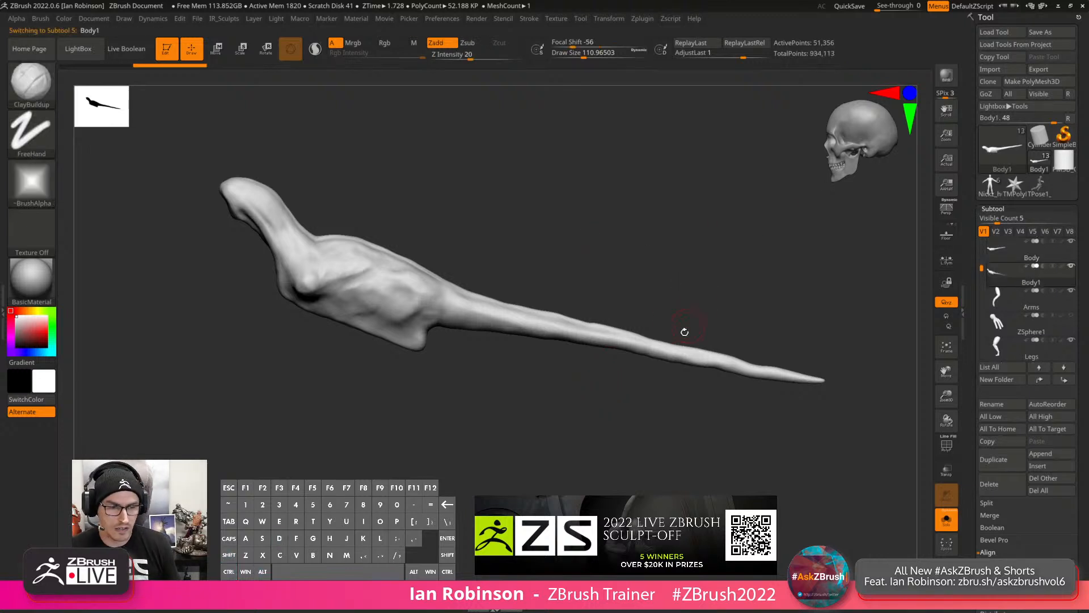
key("ctrl+shift+d")
key("shift+f")
key("shift+f")
key("shift+f")
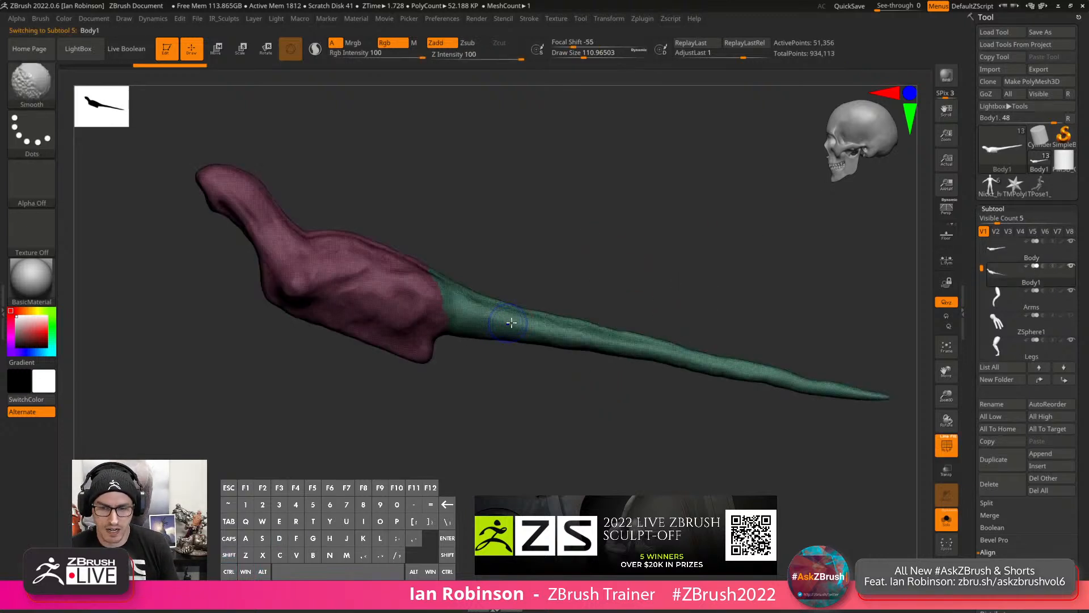
key("shift+f")
key("shift+f")
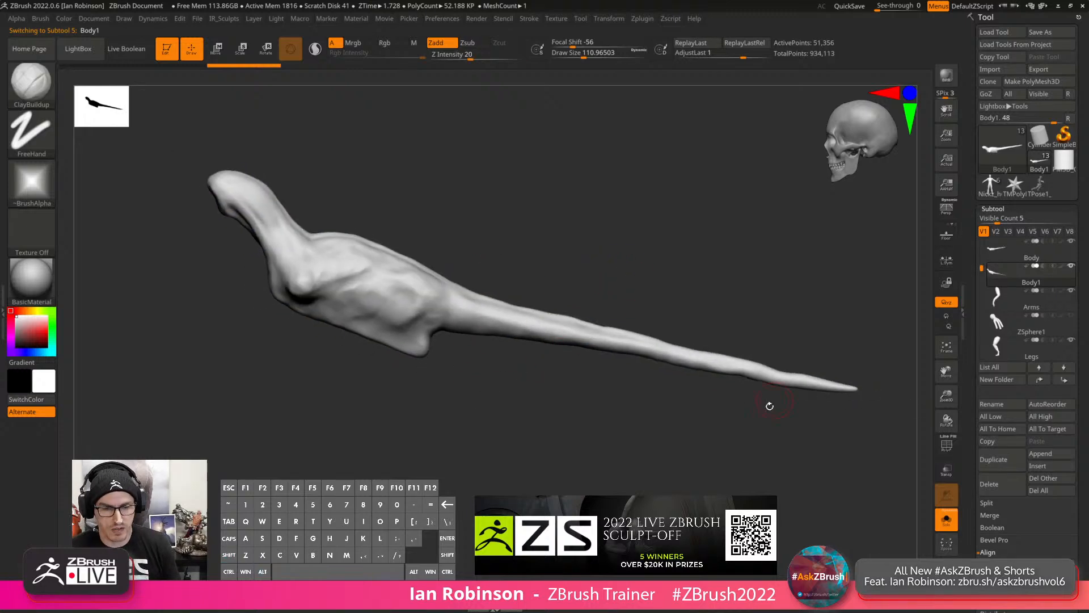
Examine the brush palettes for the cutting and selection brushes, the general sculpting brushes and the masking brushes.
key("ctrl+shift")
left_click(50, 92)
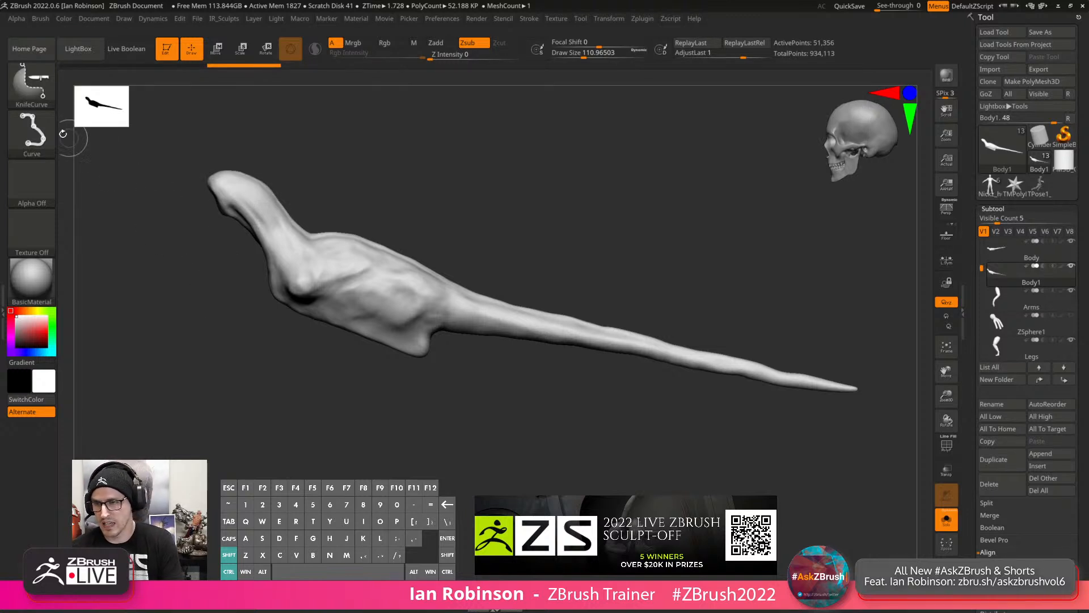
key("b")
key("c")
key("b")
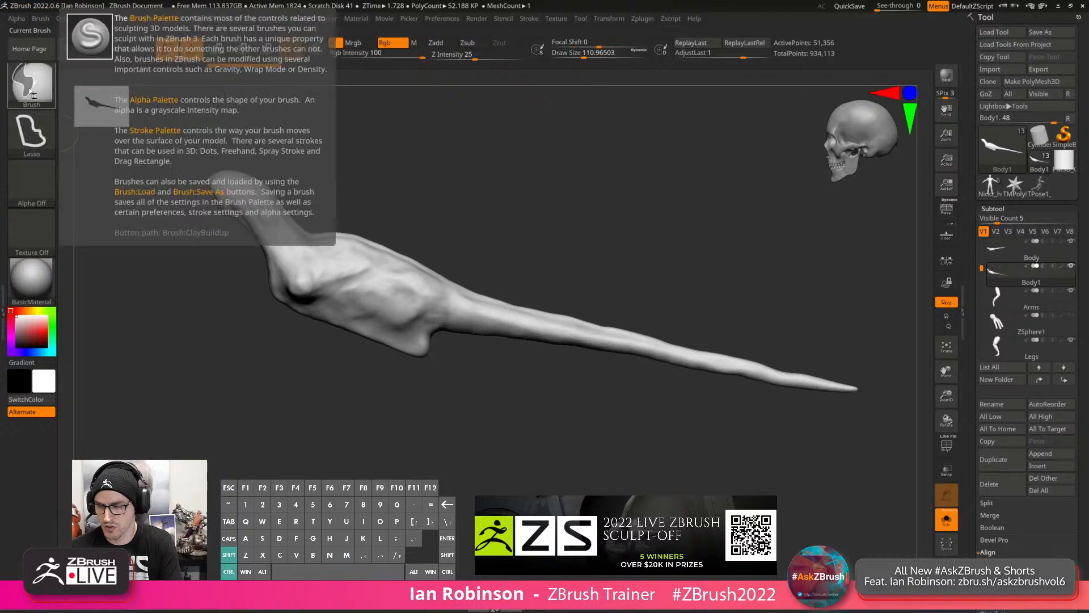
left_click(31, 88, "ctrl+shift")
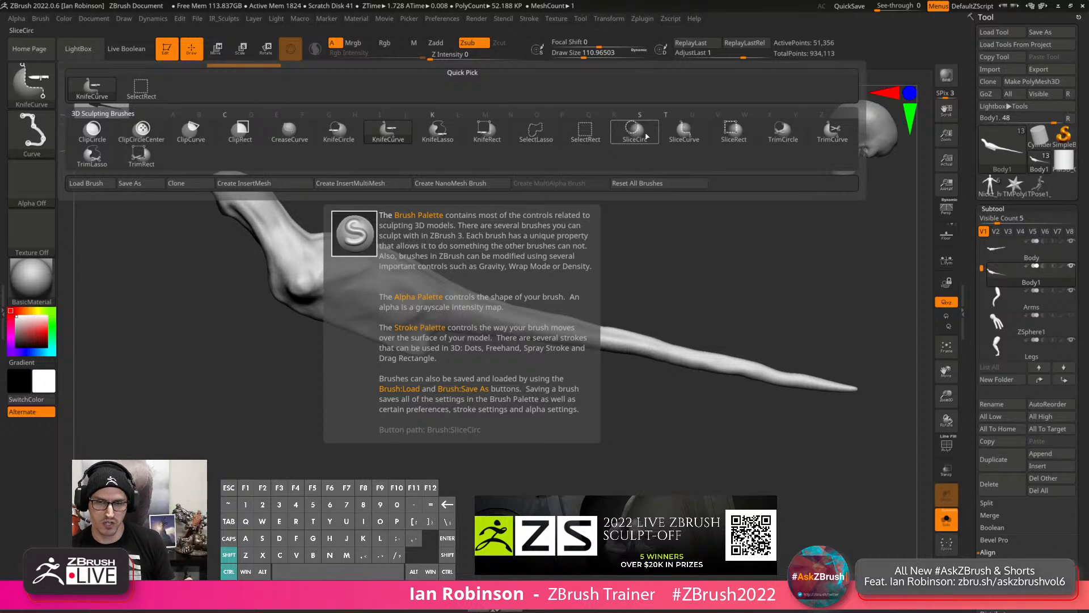
key("b")
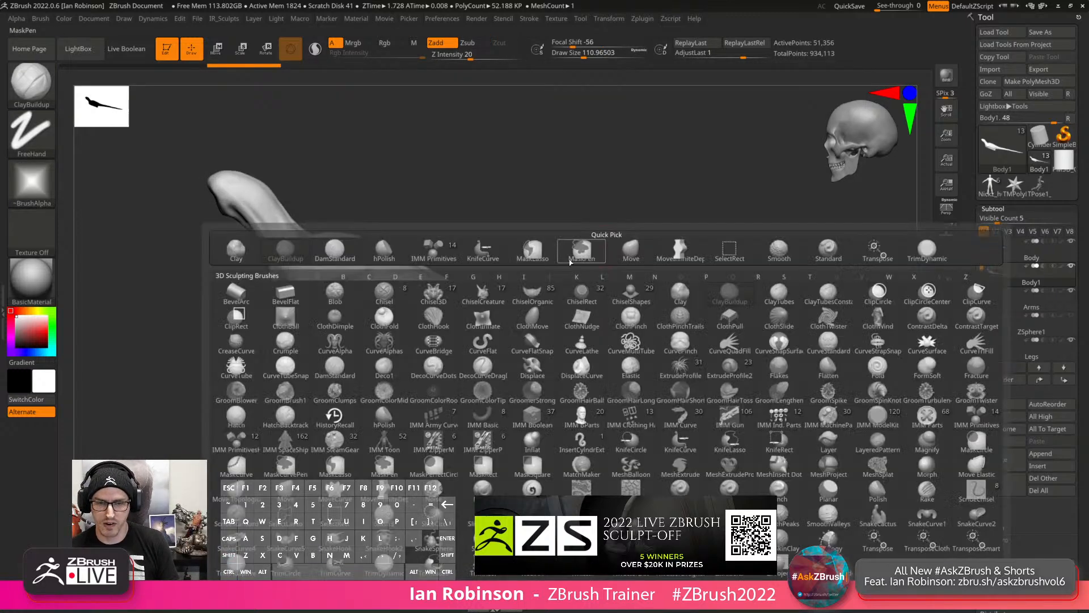
left_click(618, 373)
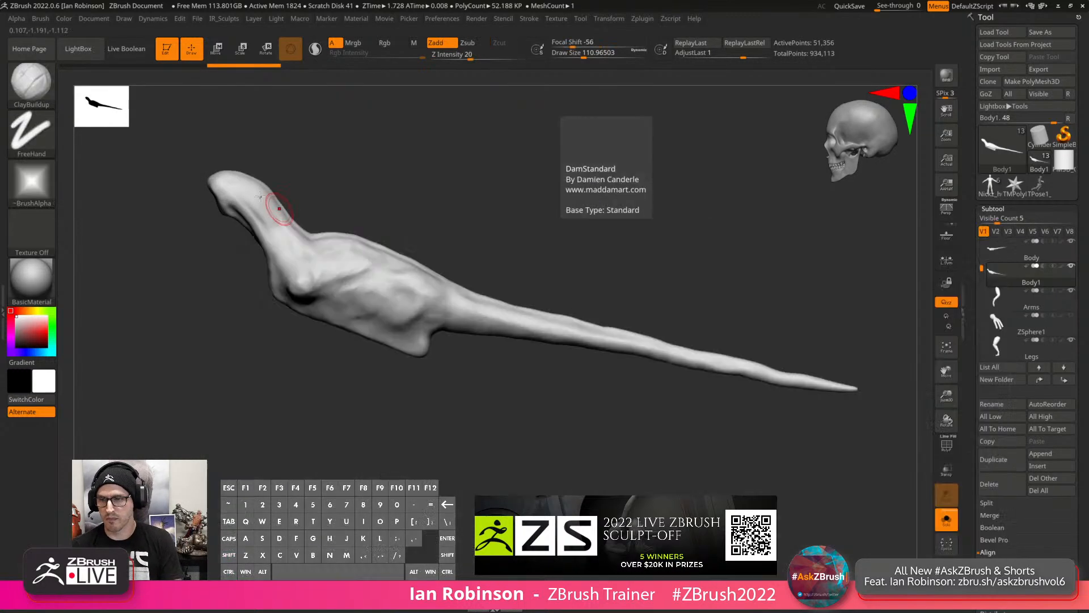
left_click(41, 88, "ctrl")
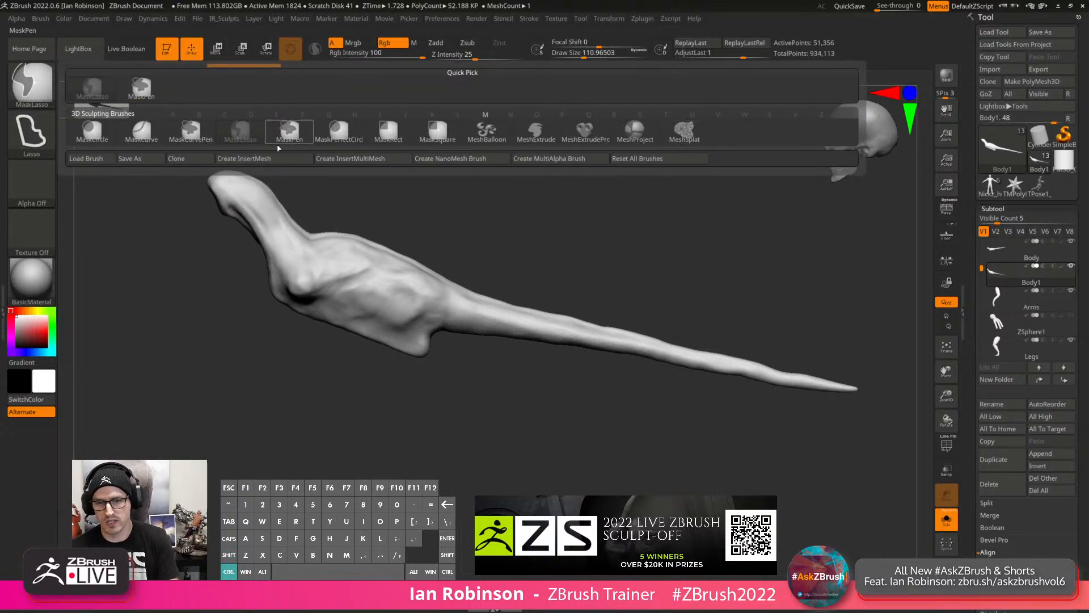
Choose the SelectLasso brush for visibility selections and isolate the tail of the duplicated raptor body.
key("ctrl+shift")
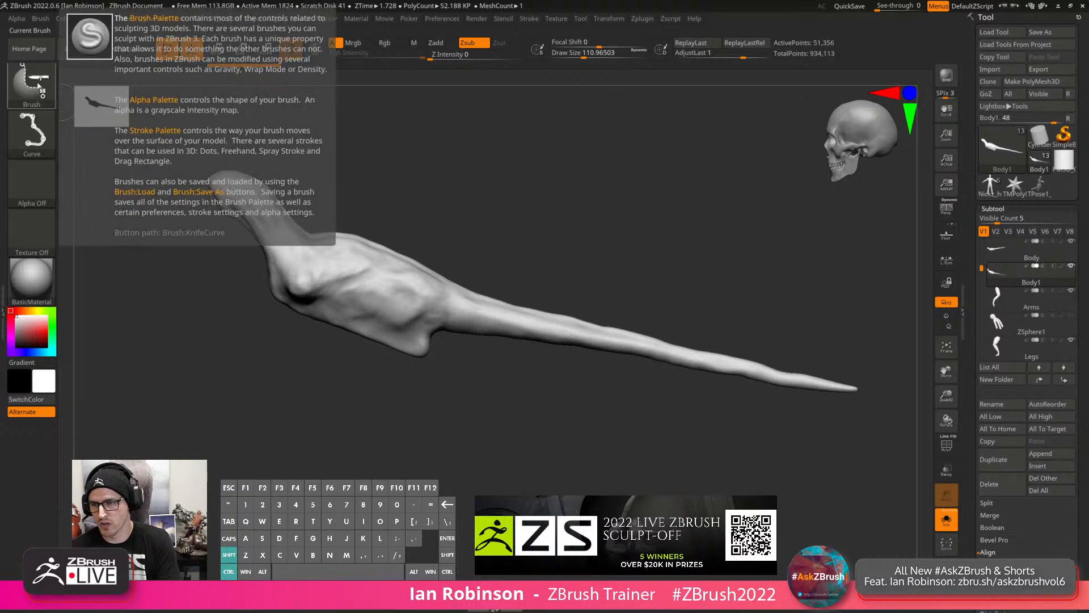
left_click(41, 92)
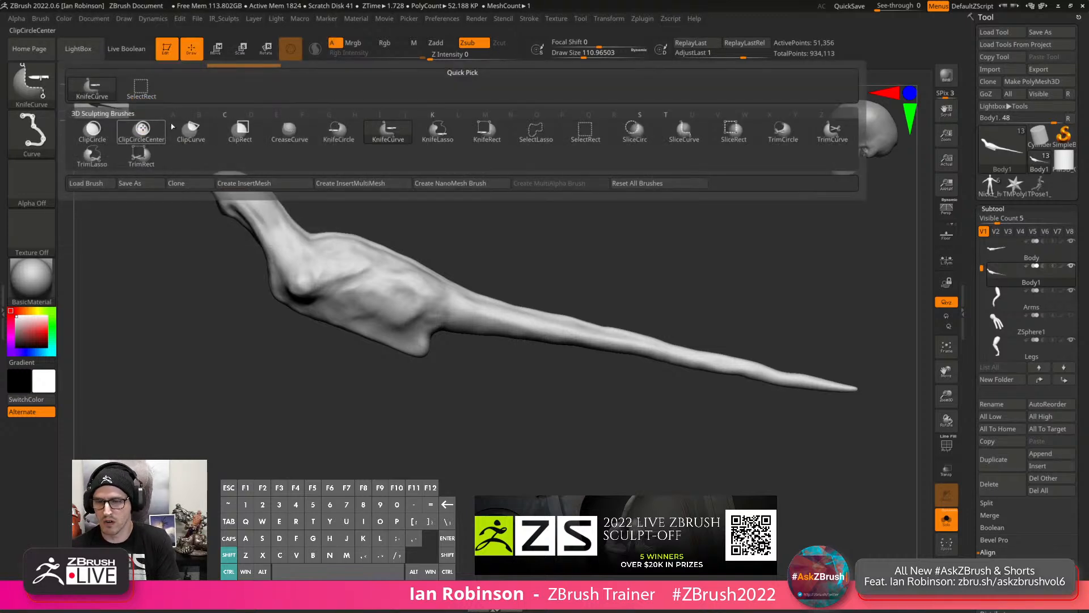
left_click(534, 138)
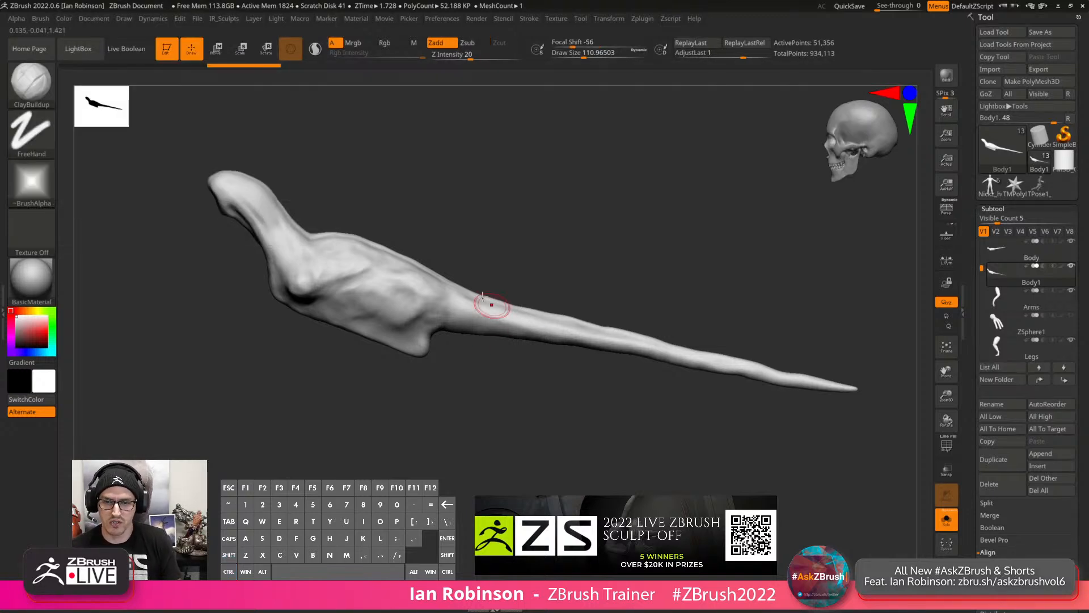
left_click(34, 101)
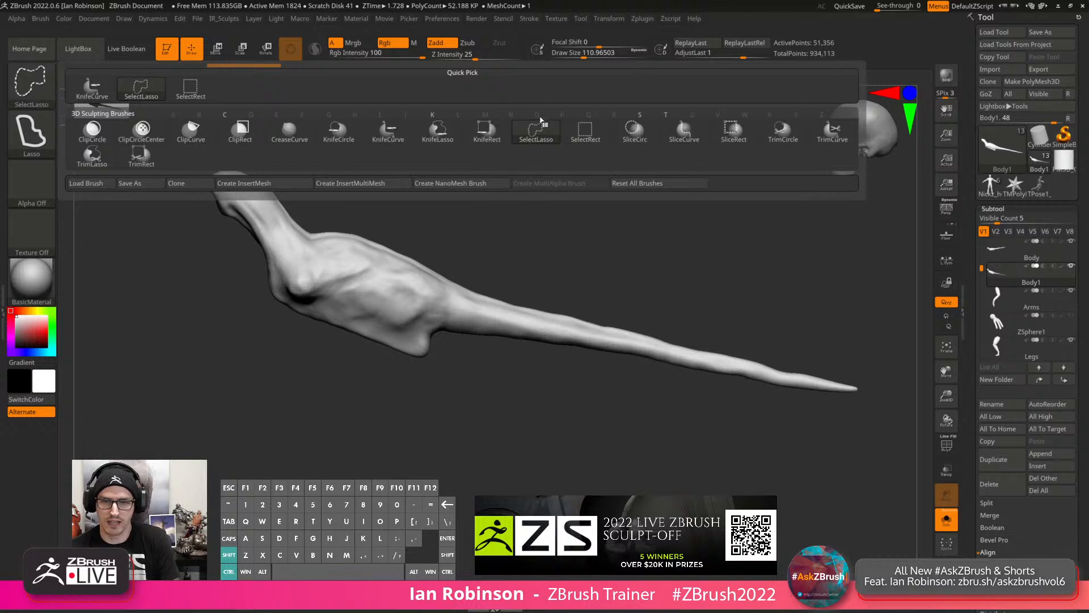
mouse_move(475, 263)
left_mouse_down("ctrl+shift")
mouse_move(914, 360)
mouse_move(637, 452)
mouse_move(435, 386)
mouse_move(471, 269)
left_mouse_up("ctrl+shift")
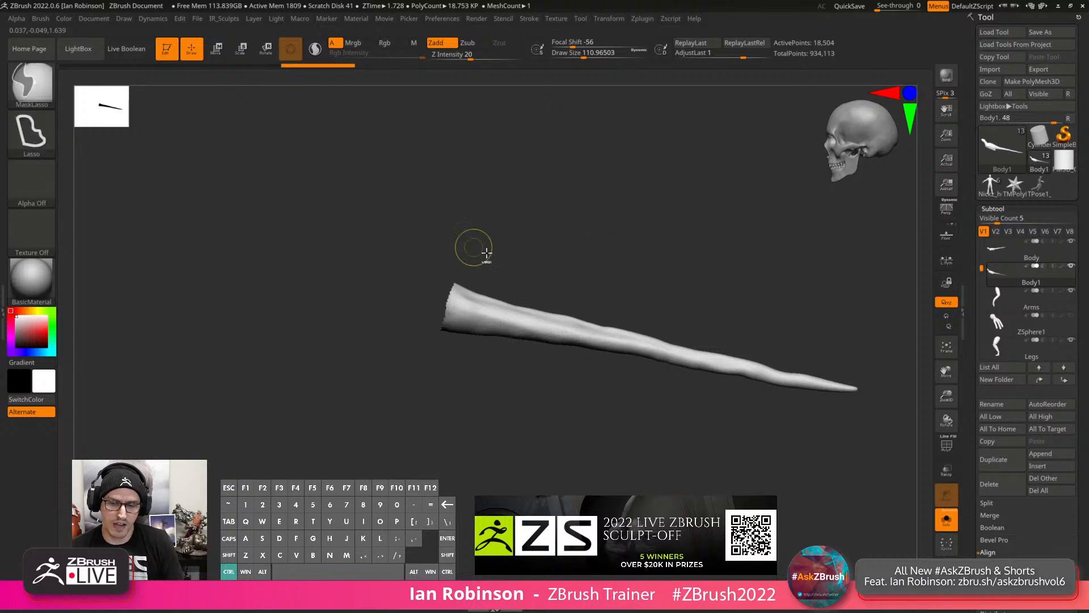
Show the whole duplicate again and hide the tail from just behind the hips with a lasso selection.
left_click(573, 287, "ctrl+shift")
mouse_move(454, 262)
left_mouse_down("ctrl+shift")
mouse_move(863, 369)
mouse_move(819, 433)
mouse_move(619, 424)
mouse_move(501, 392)
mouse_move(460, 361)
left_mouse_up("ctrl+shift")
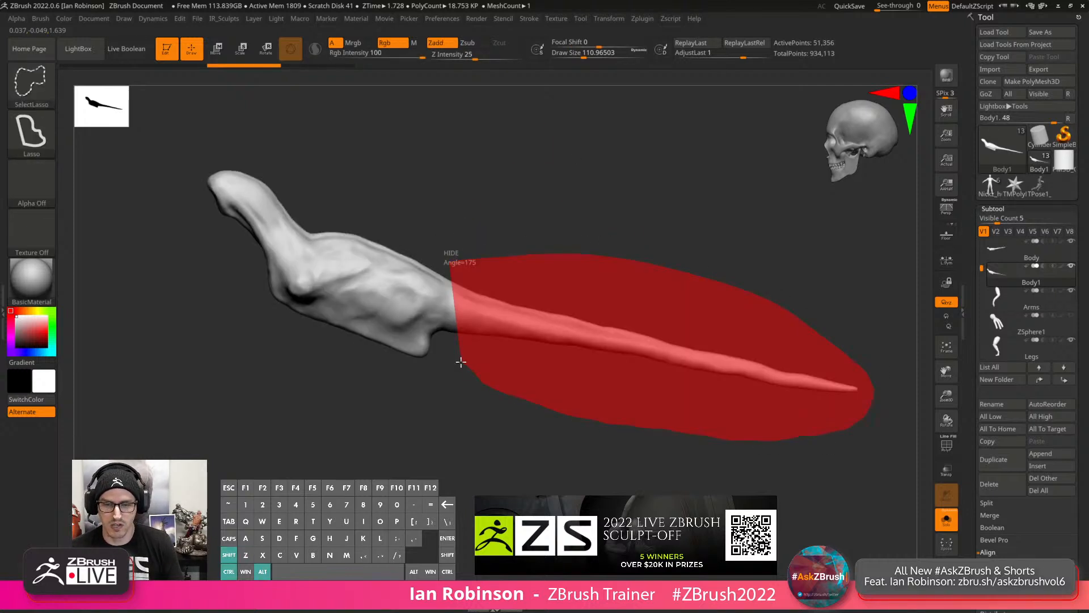
key("alt")
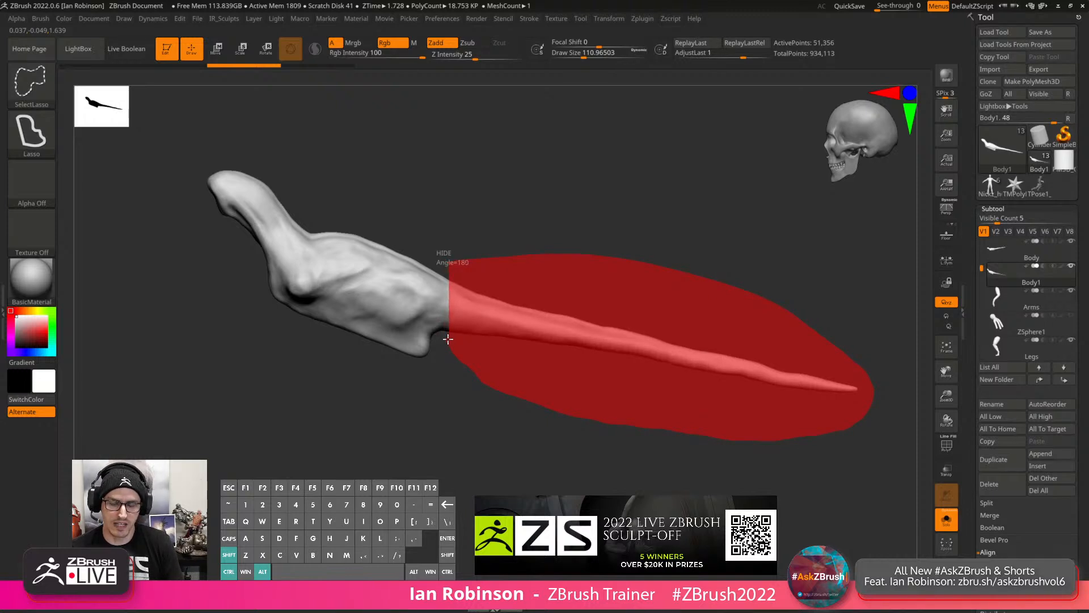
left_click_drag(448, 339, 449, 340, "ctrl+alt+shift")
Invert the duplicate's visibility back and forth between torso and tail, finishing with only the torso and neck shown.
left_click(690, 292, "ctrl+shift")
left_click(717, 269, "ctrl+shift")
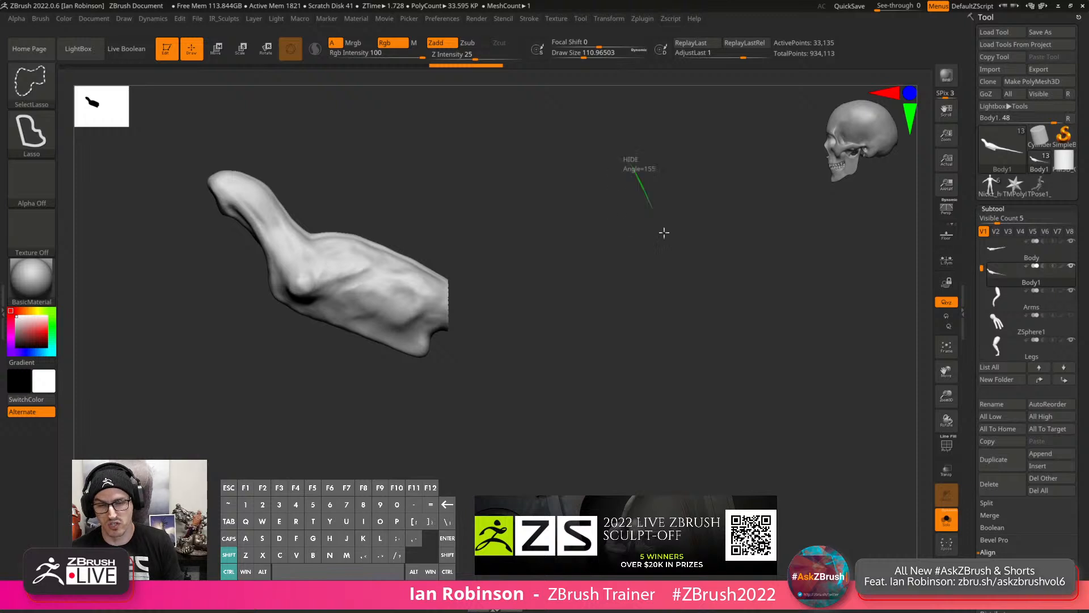
left_click_drag(664, 233, 665, 235, "ctrl+shift")
mouse_move(627, 185)
left_mouse_down()
mouse_move(646, 230)
mouse_move(631, 247)
mouse_move(652, 223)
mouse_move(627, 236)
left_mouse_up()
left_click(619, 243, "ctrl+shift")
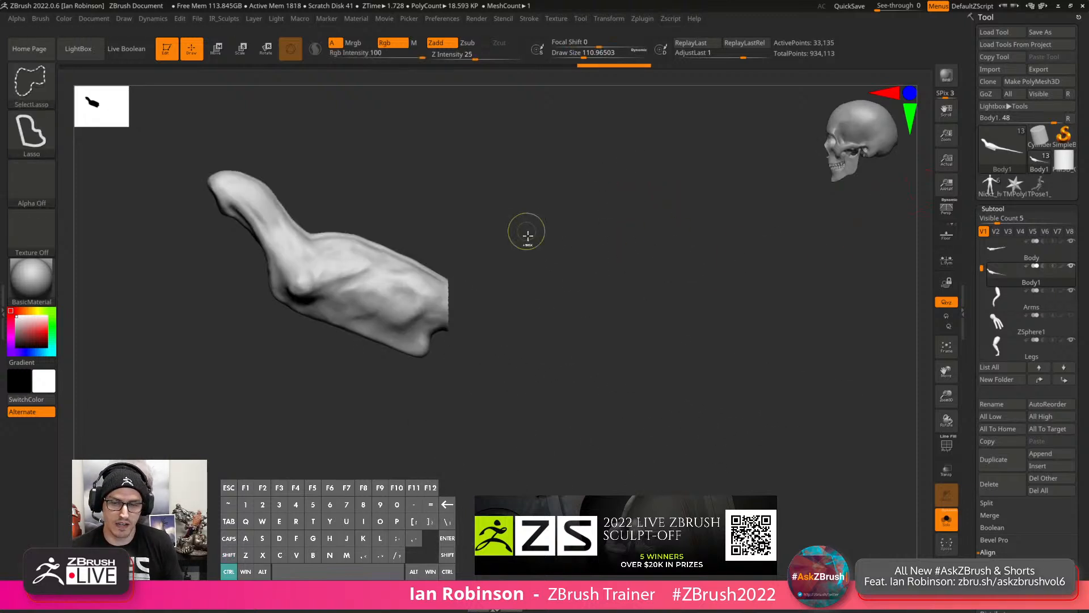
left_click(567, 236, "ctrl+shift")
left_click(603, 169, "ctrl+shift")
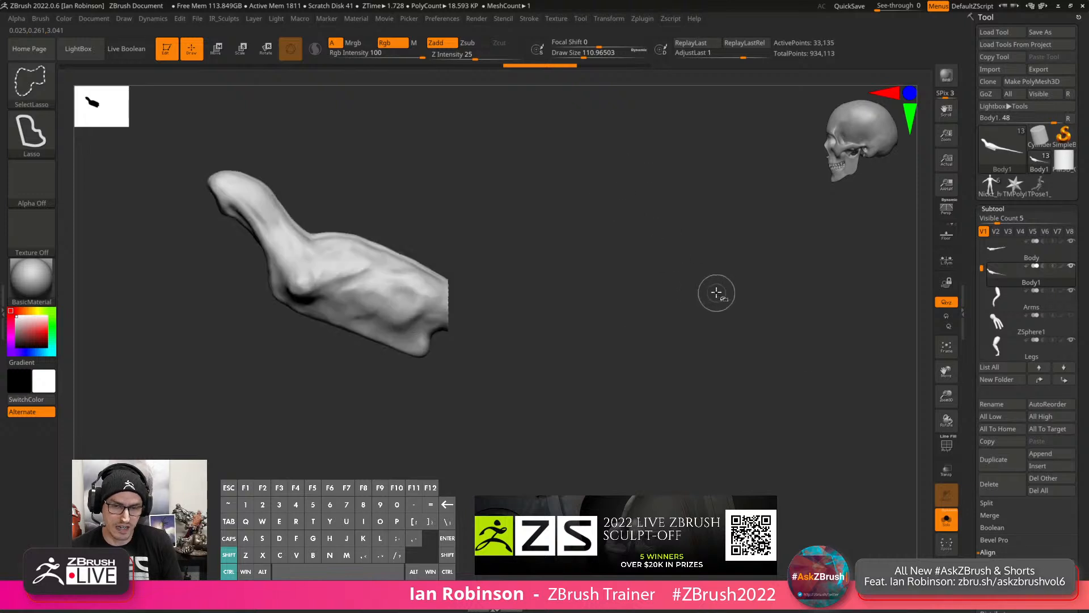
Delete the hidden tail geometry from the duplicate with Del Hidden and inspect the open cut at the hips.
left_click(1000, 207)
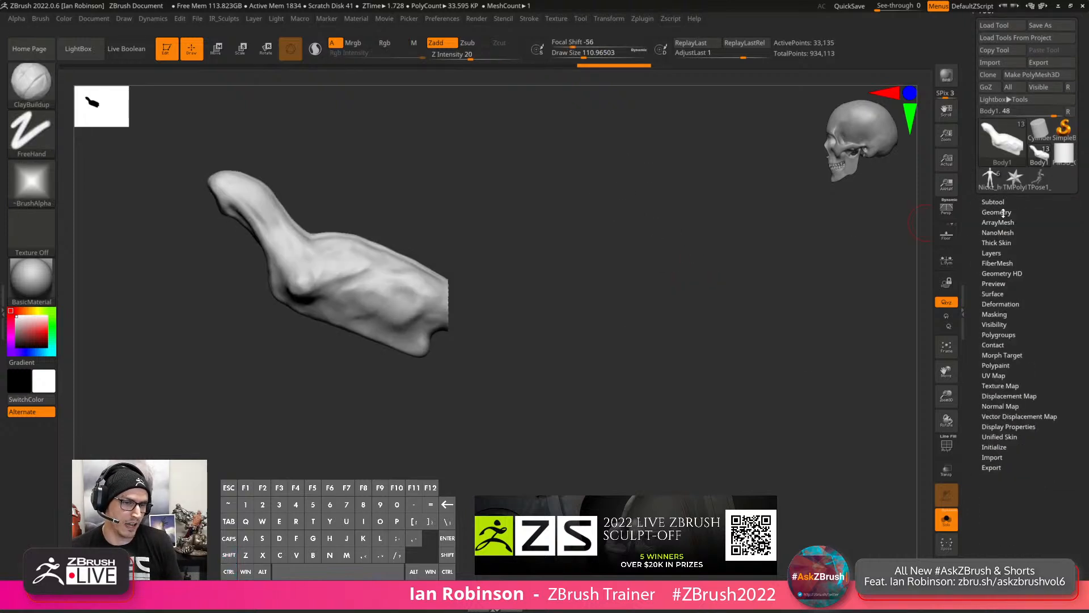
left_click(1003, 212)
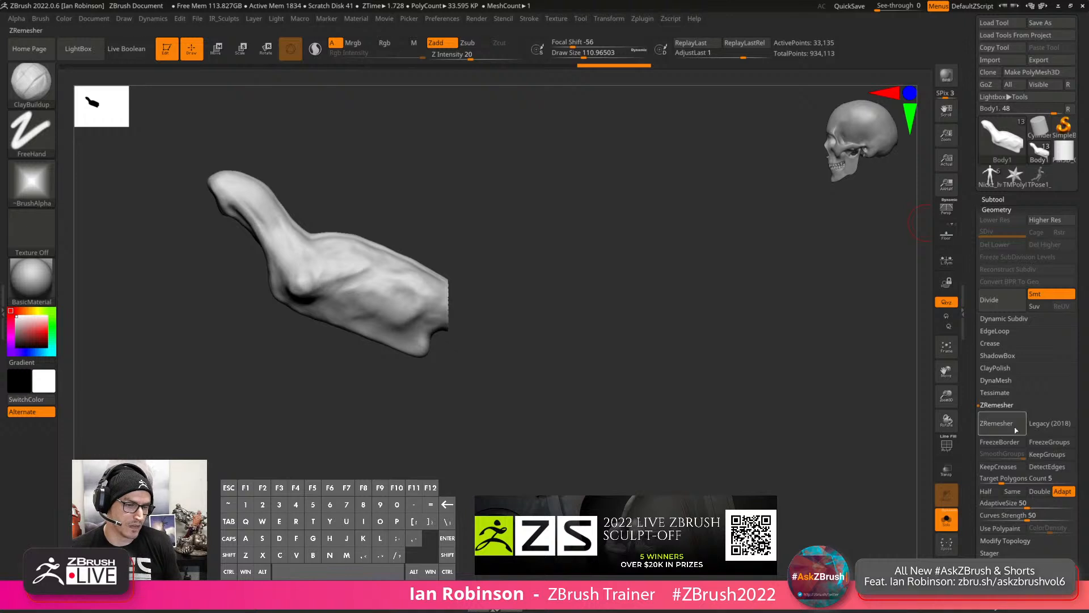
left_click(996, 405)
left_click(1010, 418)
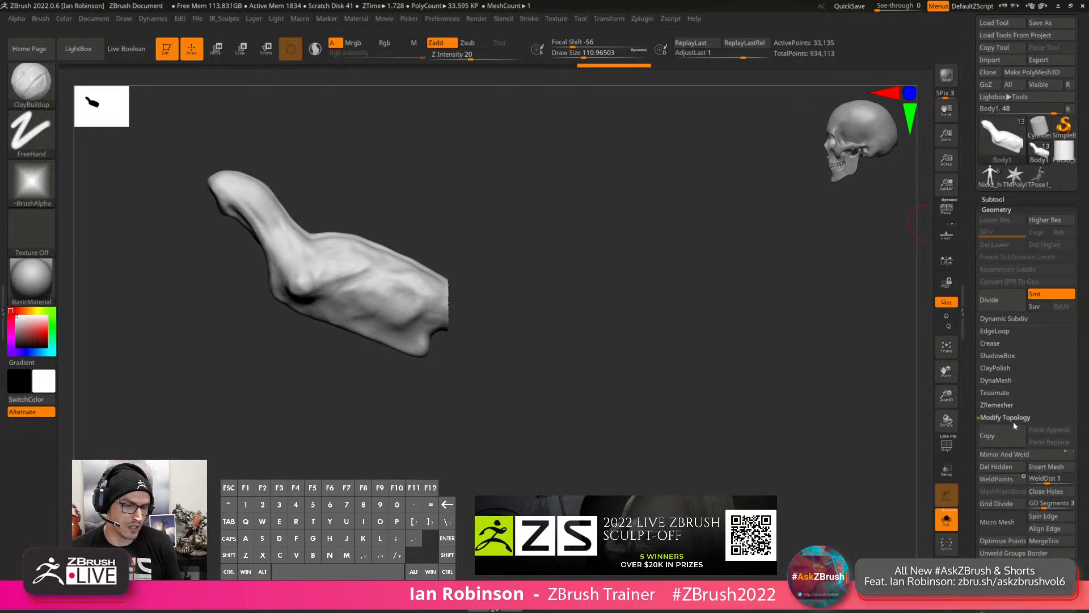
left_click(994, 471)
left_click_drag(685, 286, 676, 322, "alt")
key("shift+f")
key("shift+f")
left_click_drag(679, 280, 658, 274)
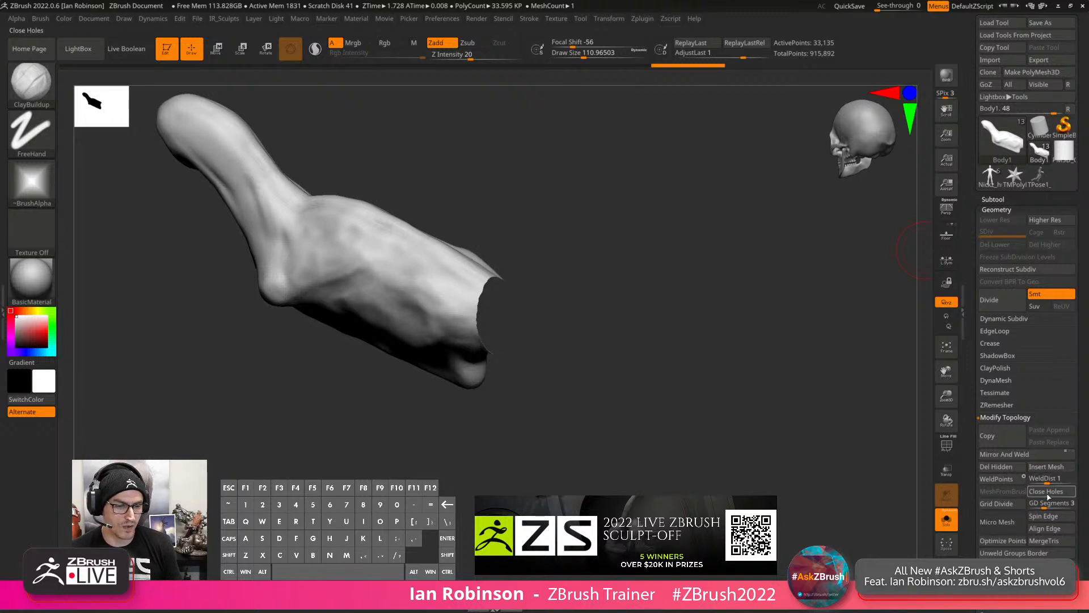
Cap the open cut at the duplicate's hips with Close Holes and check the sealed end.
left_click(1048, 494)
key("s")
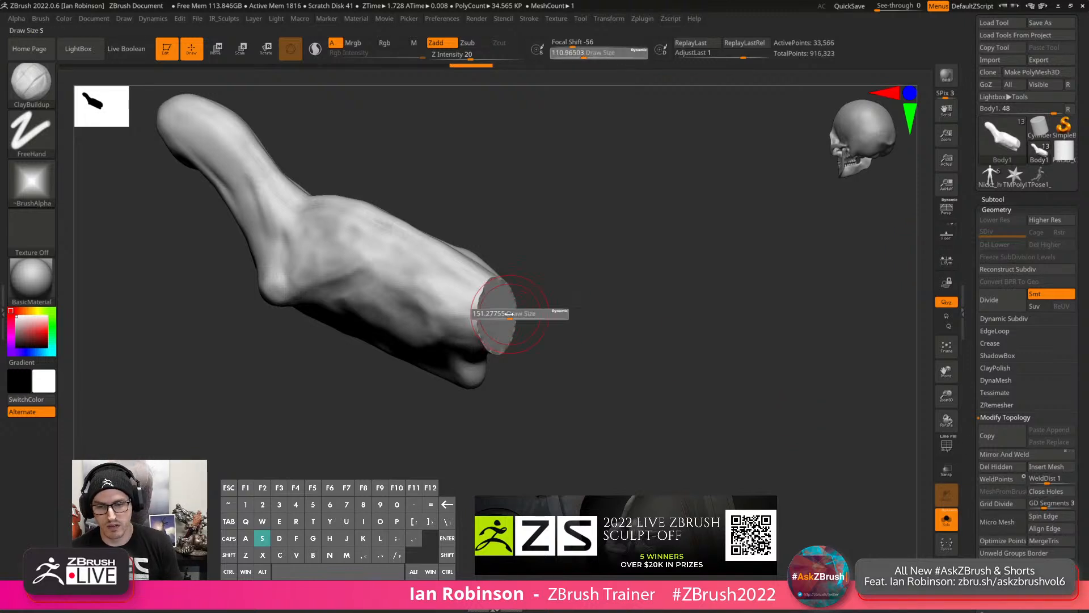
left_click_drag(607, 299, 650, 252)
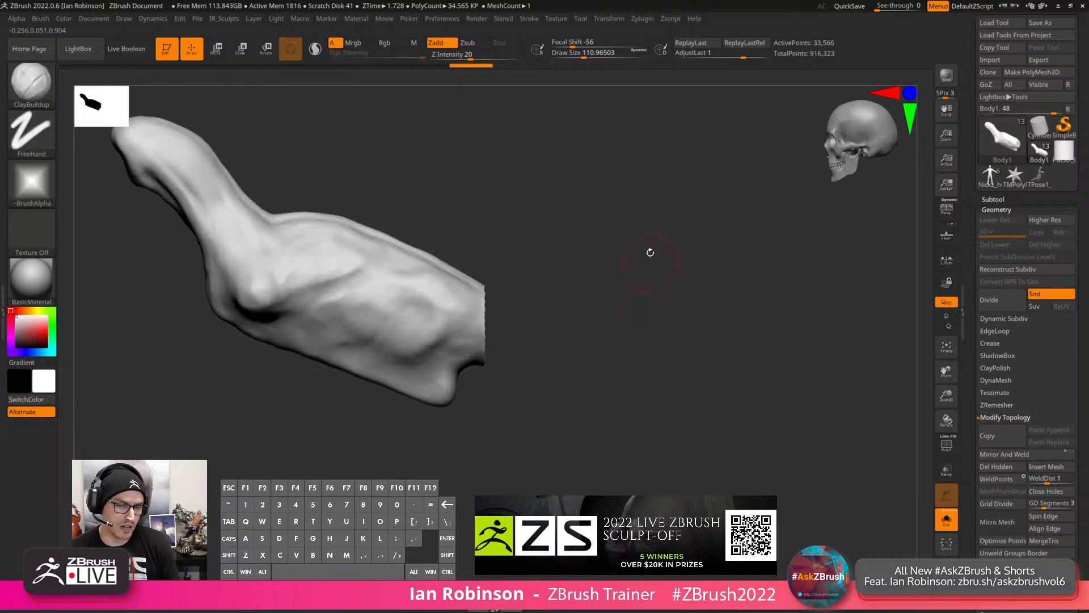
left_click_drag(625, 329, 635, 301, "alt")
left_click(1006, 200)
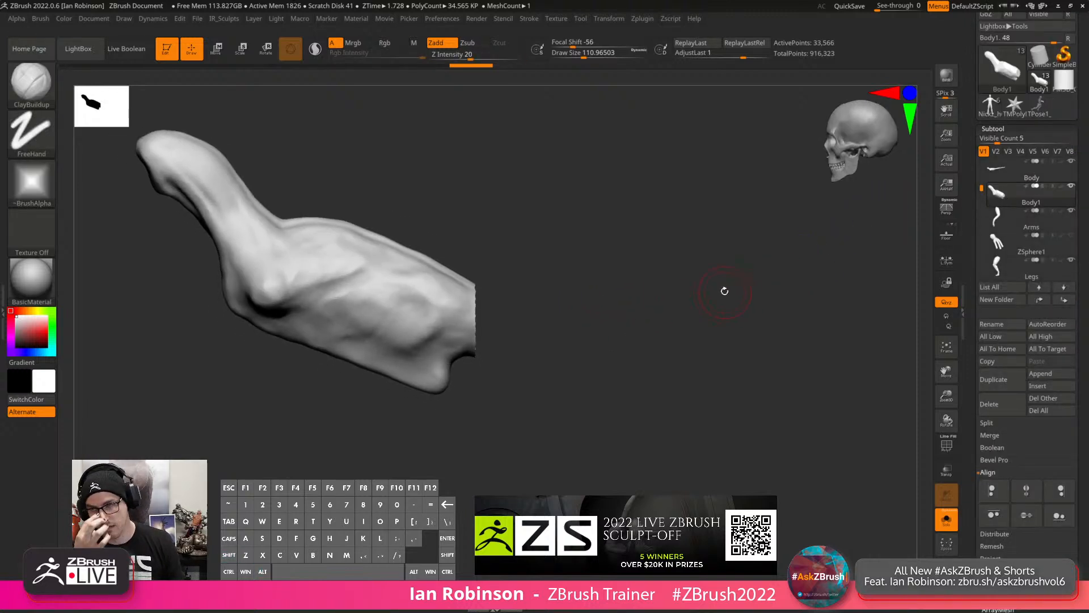
mouse_move(734, 297)
left_mouse_down("alt")
mouse_move(701, 279)
mouse_move(688, 314)
left_mouse_up("alt")
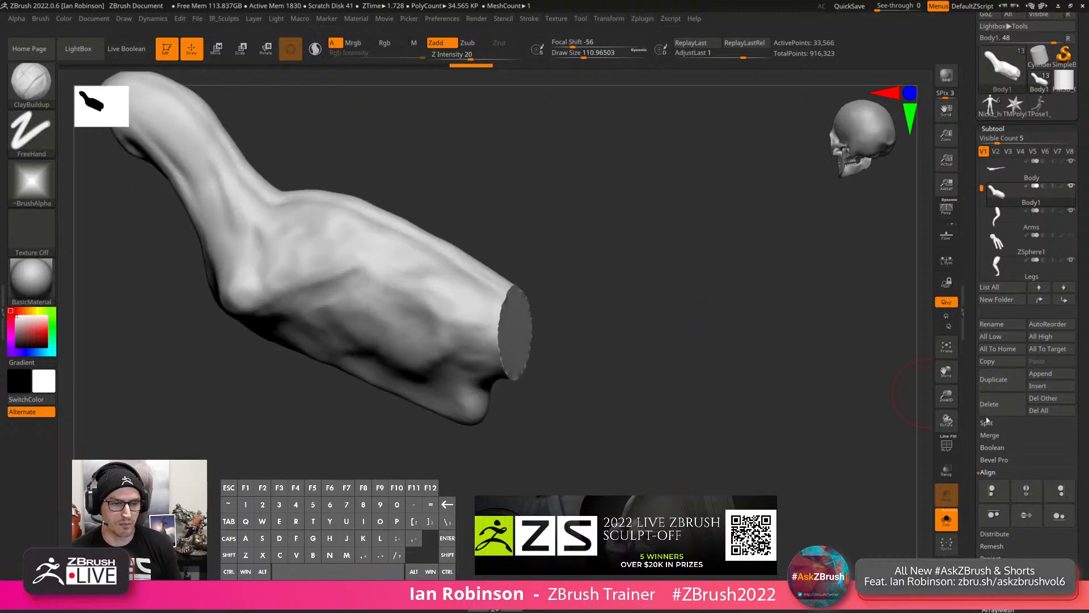
left_click(989, 404)
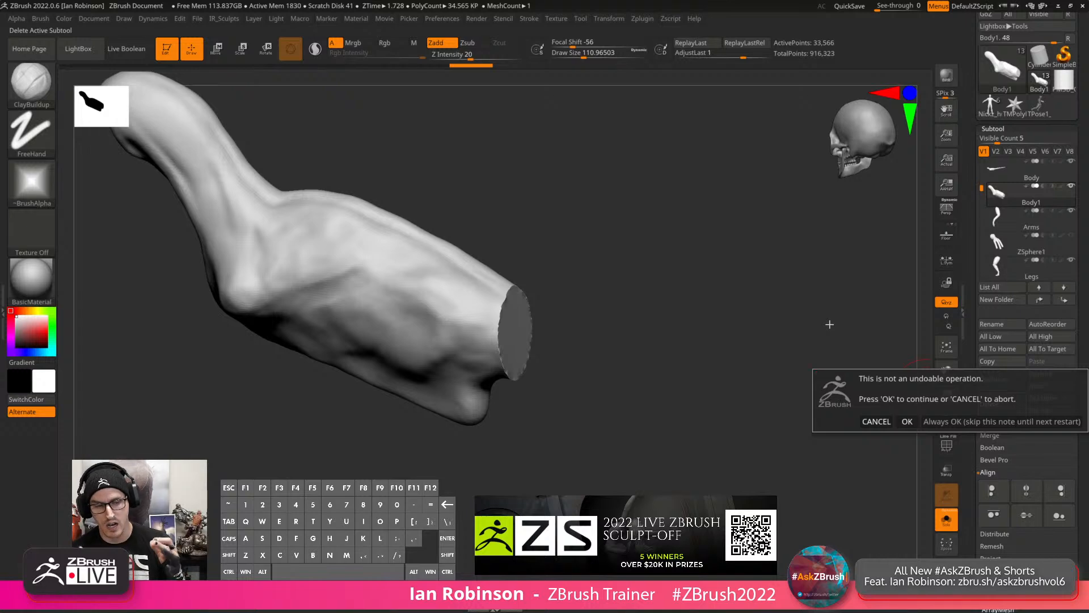
key("Escape")
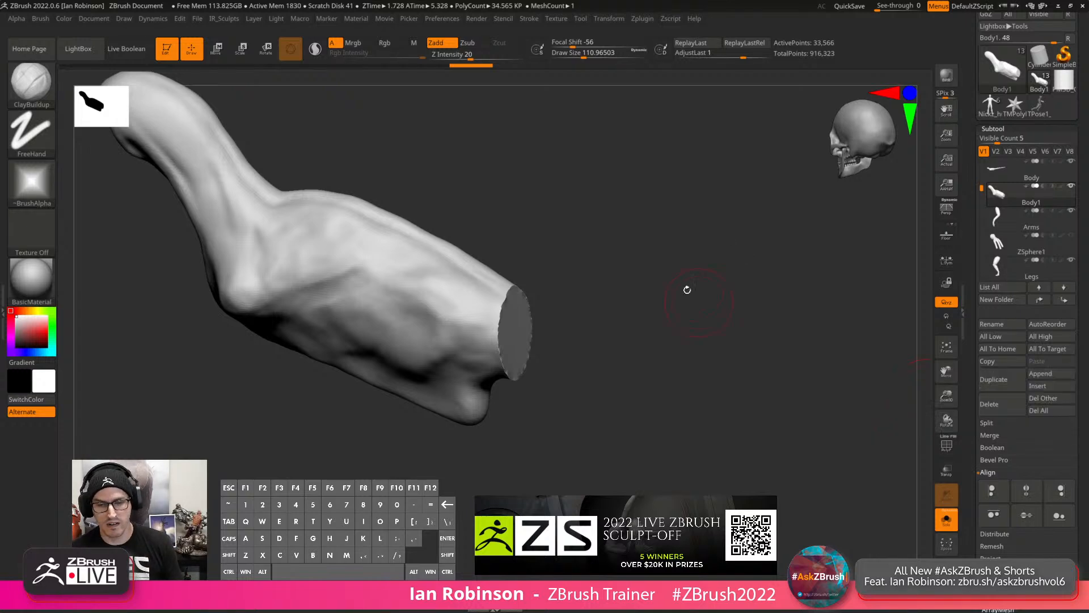
Turn on PolyFrame and step back through the duplicate's undo history to restore its deleted tail.
left_click_drag(686, 290, 677, 298)
key("shift+f")
key("ctrl+z")
key("ctrl+z")
key("ctrl+z")
key("ctrl+z")
key("ctrl+z")
key("ctrl+z")
key("ctrl+z")
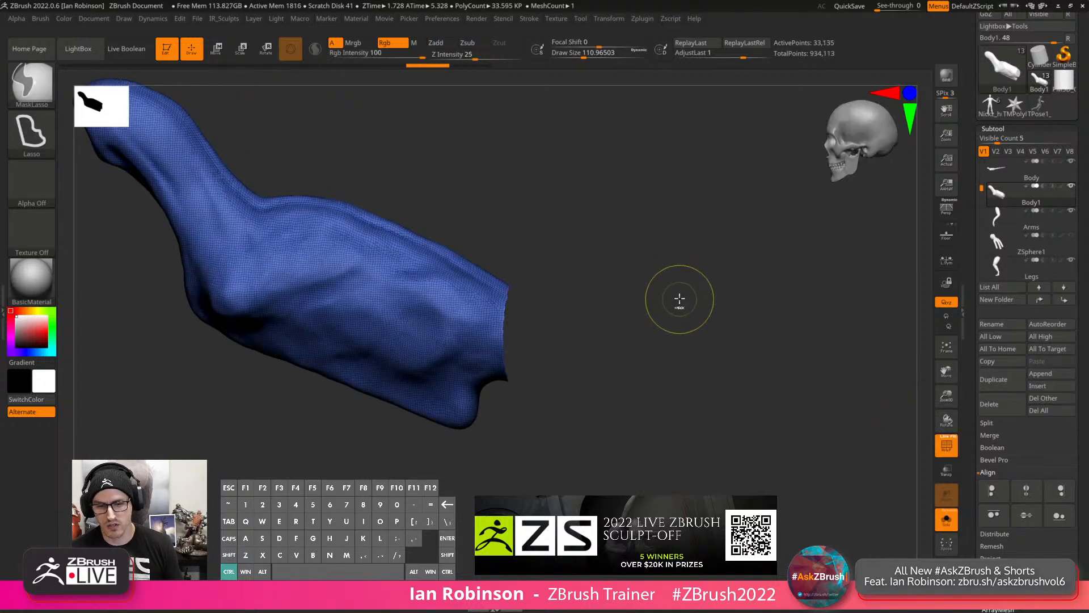
key("ctrl+shift+z")
key("ctrl+shift+z")
key("ctrl+shift+z")
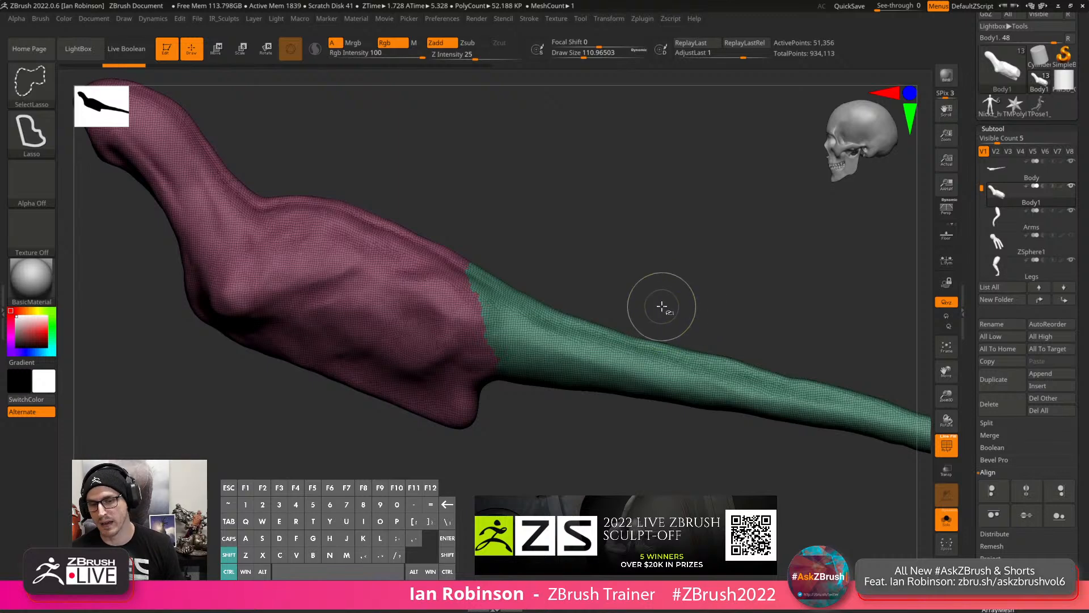
Step back and forth through the full duplicate's history to compare its single-colour and split polygroup states.
key("ctrl+z")
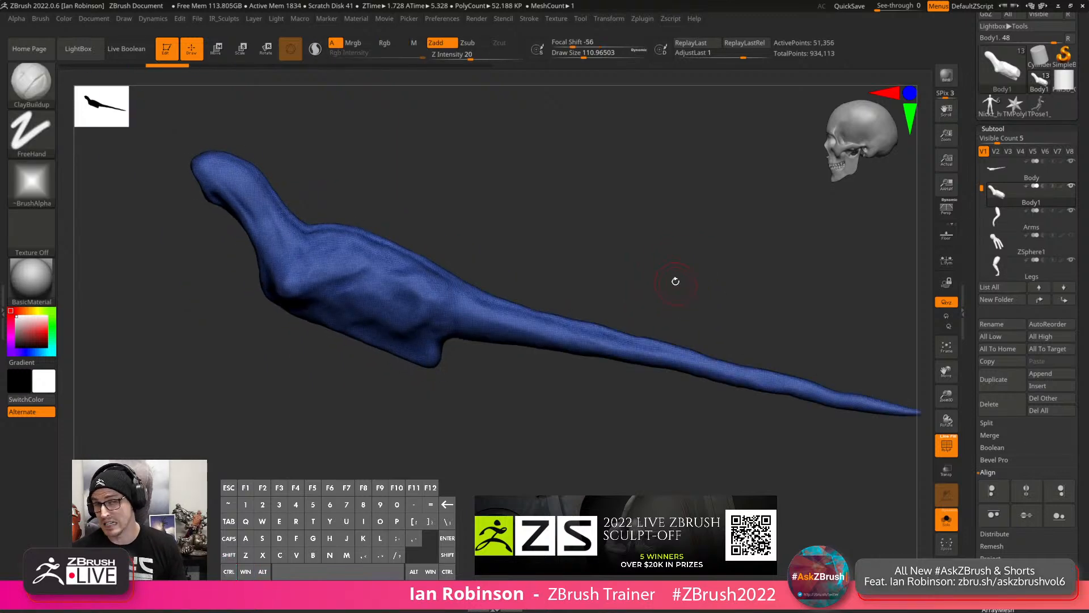
mouse_move(676, 279)
left_mouse_down("alt")
mouse_move(681, 257)
mouse_move(689, 267)
mouse_move(679, 270)
left_mouse_up("alt")
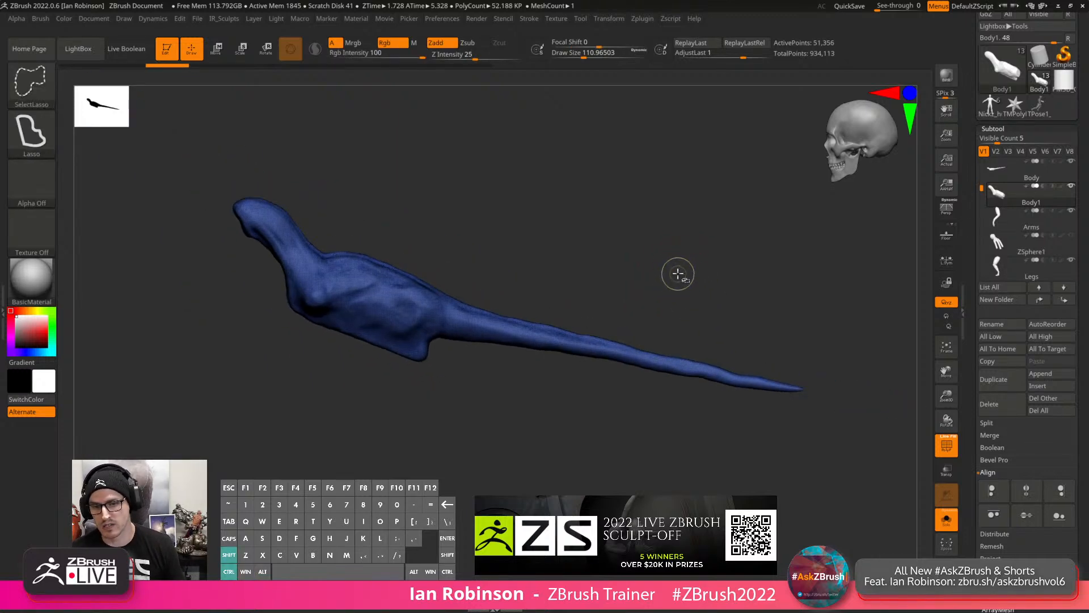
key("ctrl+shift+z")
key("ctrl+shift+z")
key("ctrl+z")
key("ctrl+z")
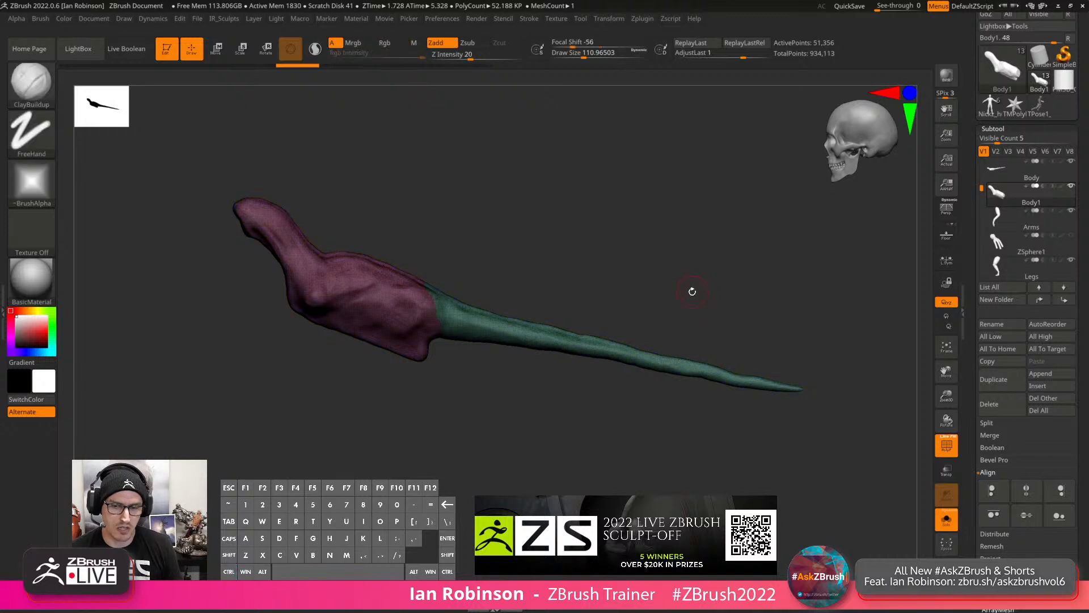
Delete the duplicated body subtool, accept the irreversible operation and turn off PolyFrame.
left_click(1021, 415)
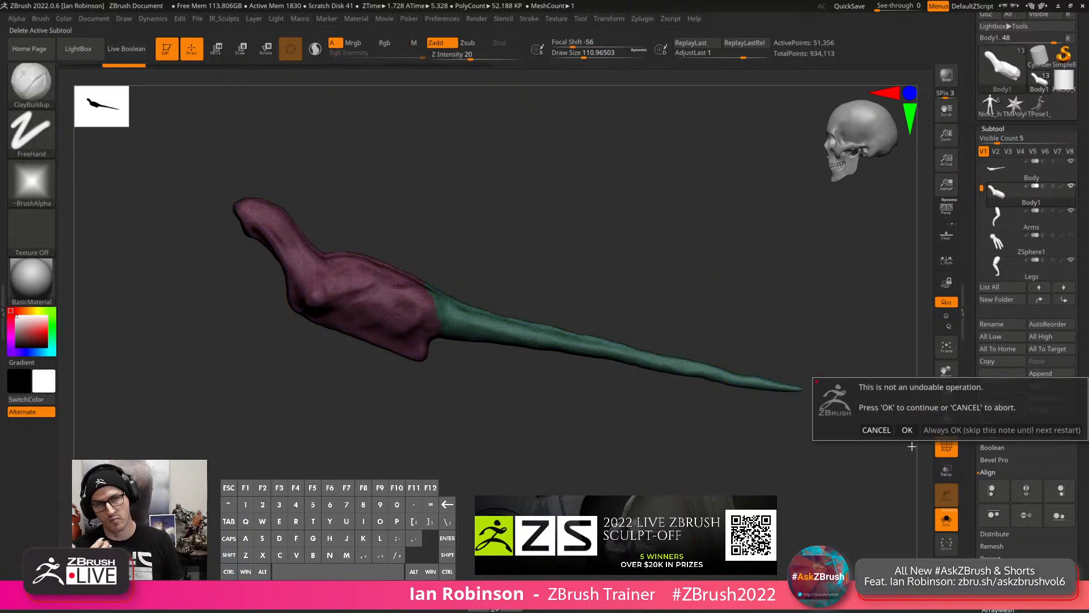
left_click(907, 430)
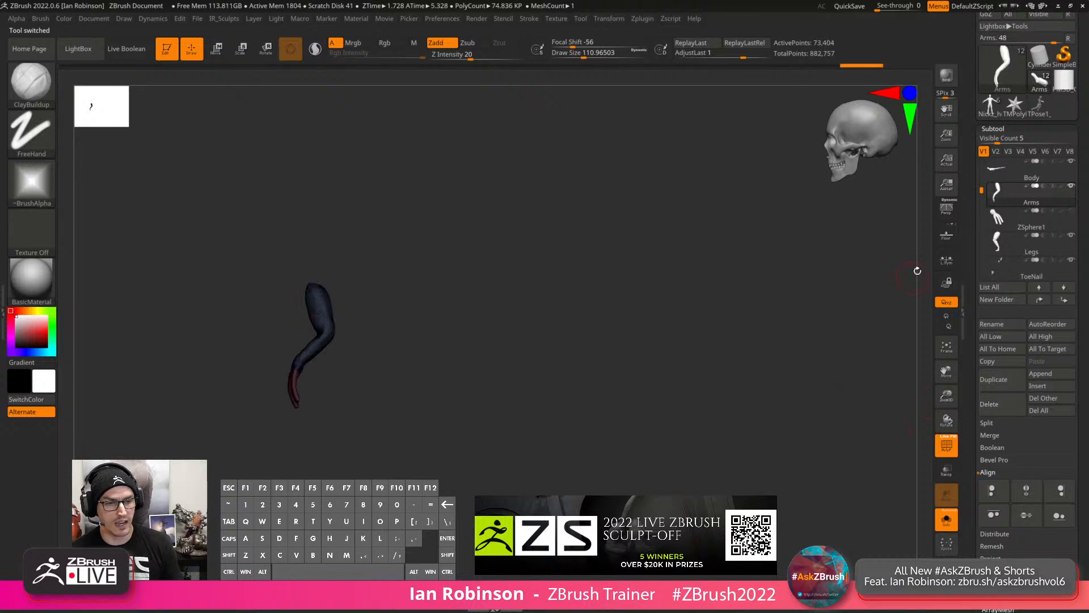
key("shift+f")
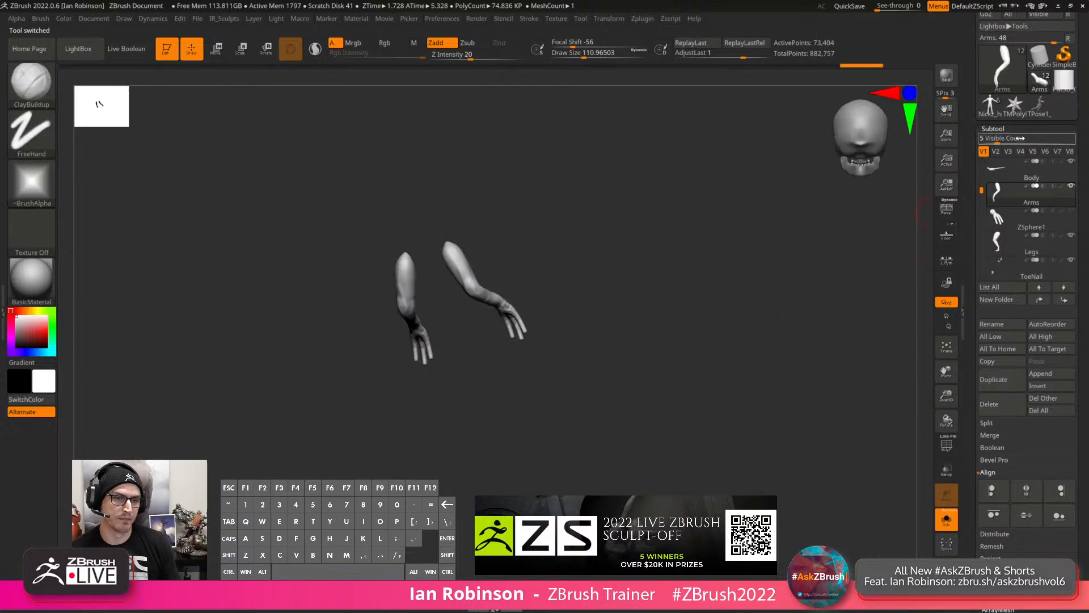
scroll(1085, 48, "up", 3)
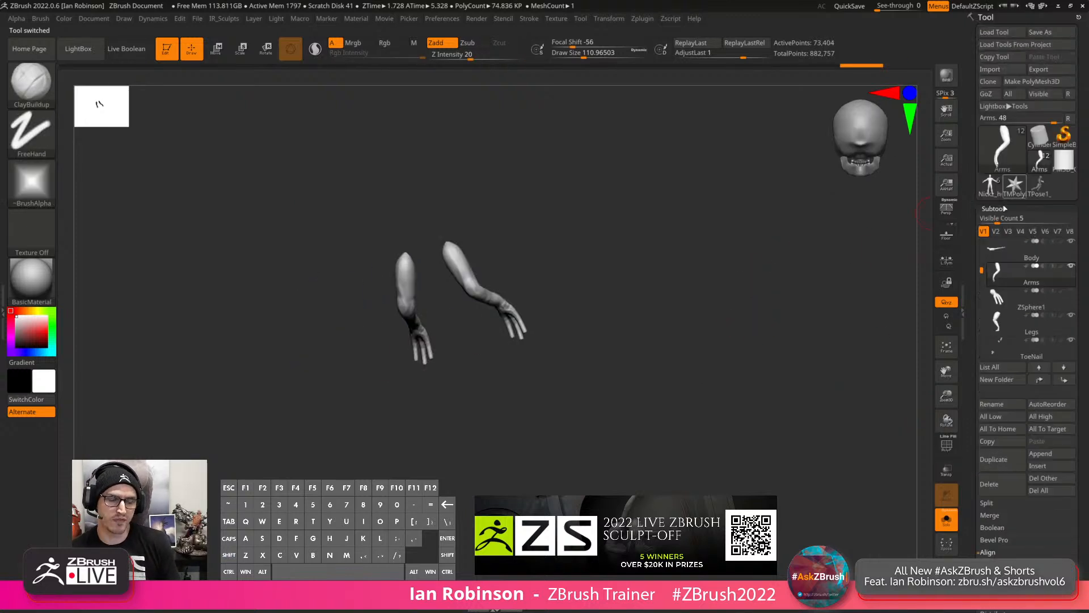
Save the raptor tool over the existing Raptor_BlockOut_01_Adjustments.ztl file in Downloads and accept the replacement.
left_click(1050, 33)
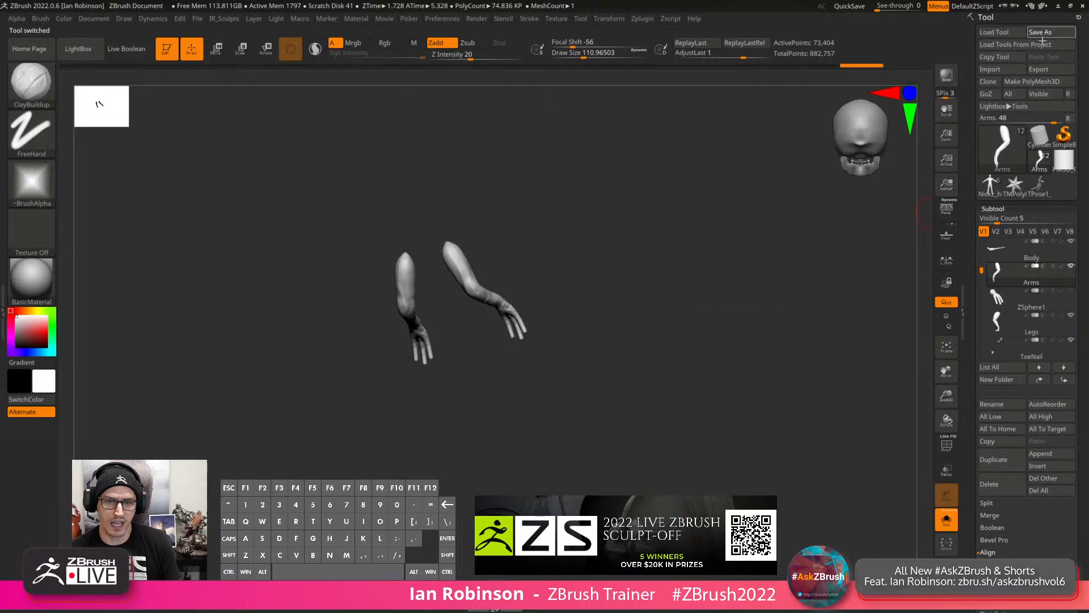
left_click(731, 305)
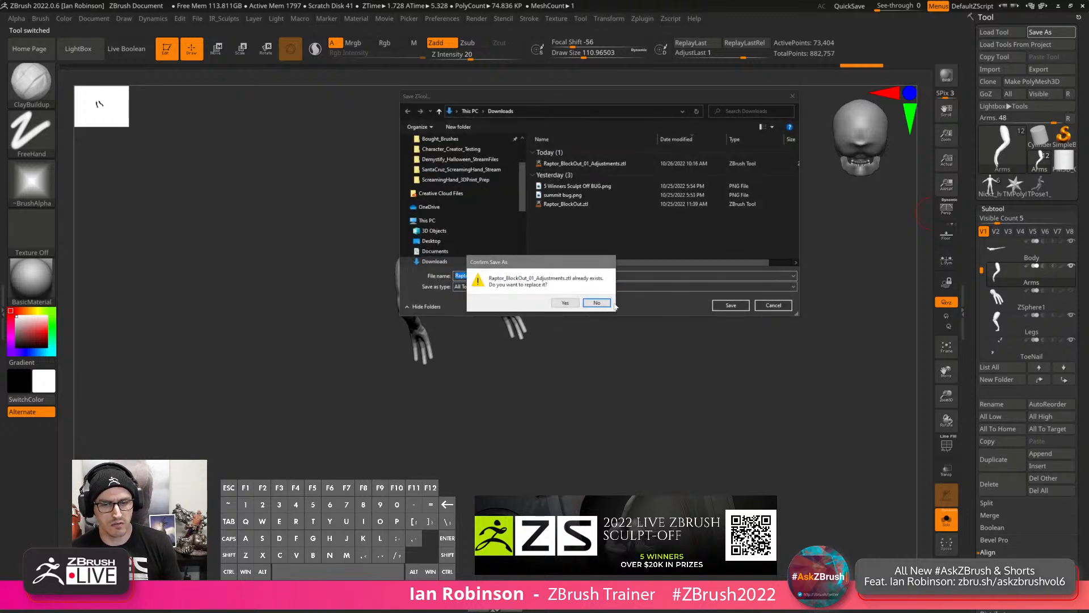
left_click(577, 308)
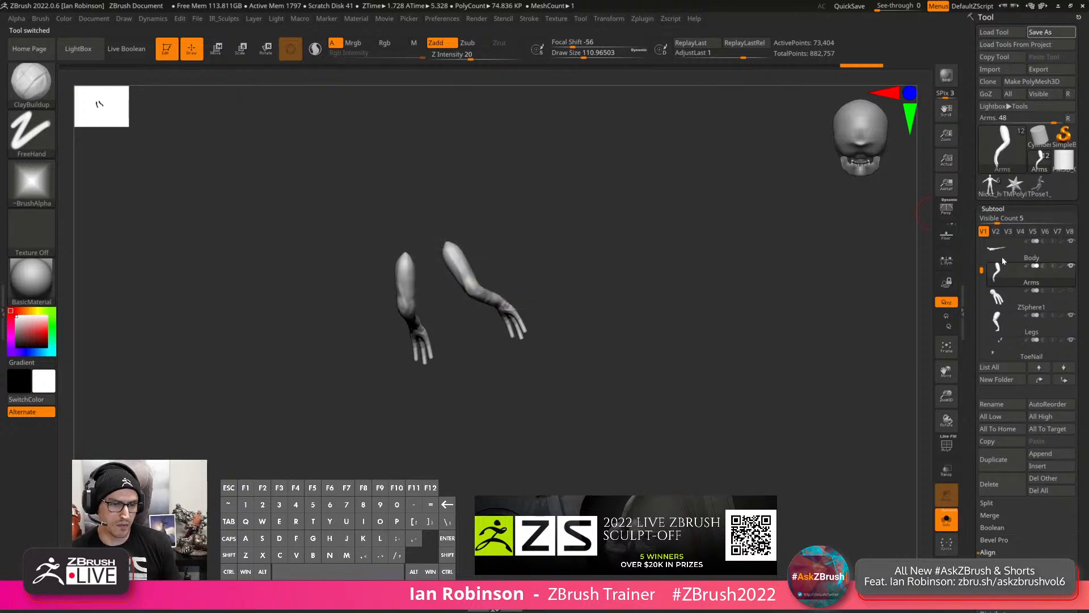
Select the Body subtool, turn off Solo to show the whole raptor, and delete the body, accepting the irreversible operation.
left_click(1002, 258)
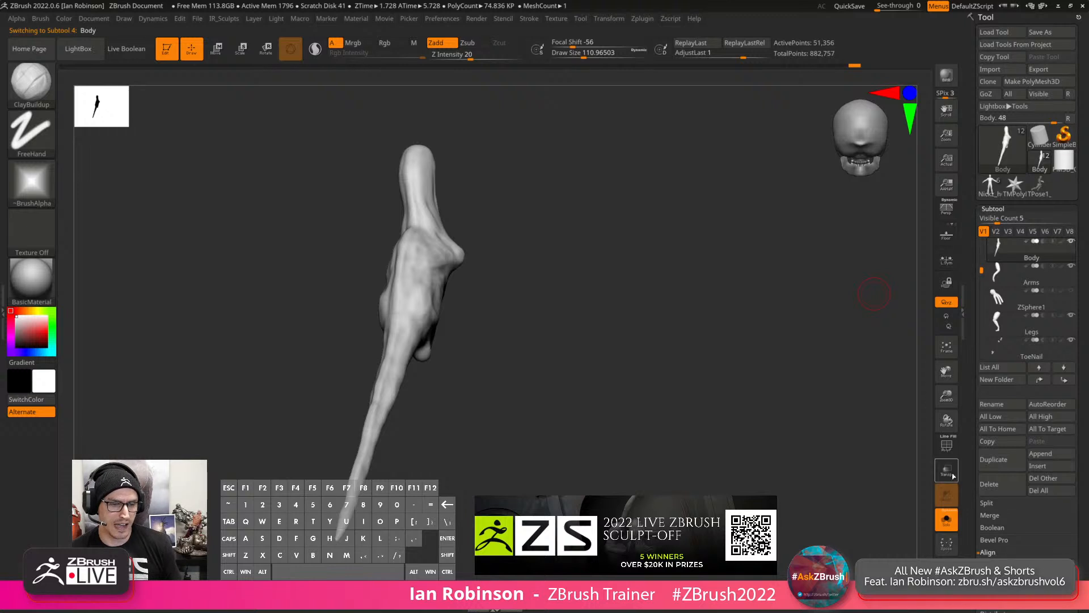
left_click(947, 521)
left_click_drag(804, 444, 767, 487, "shift")
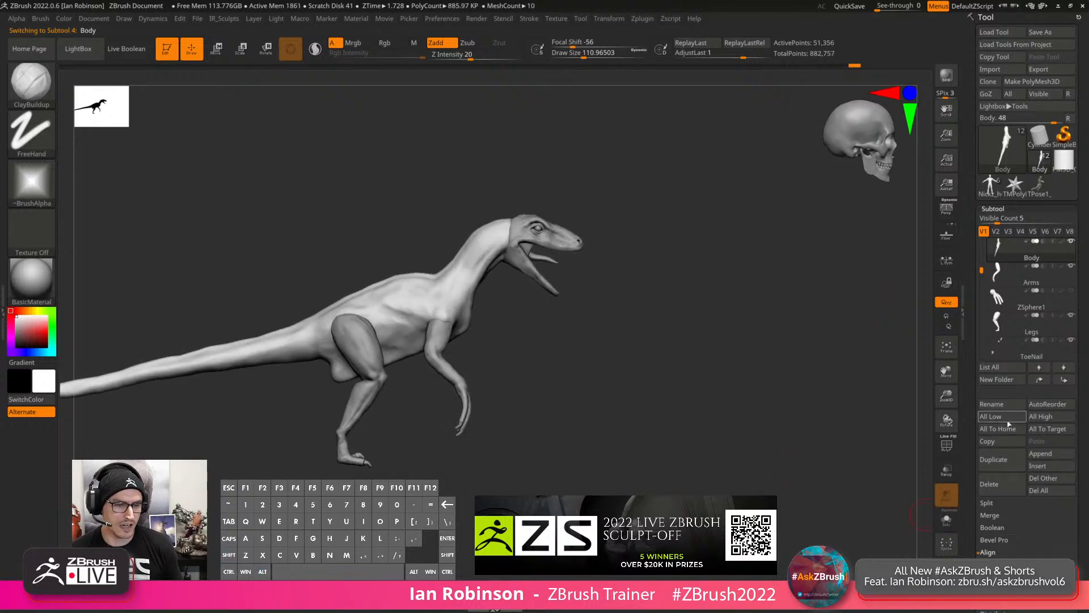
left_click(989, 483)
left_click(908, 514)
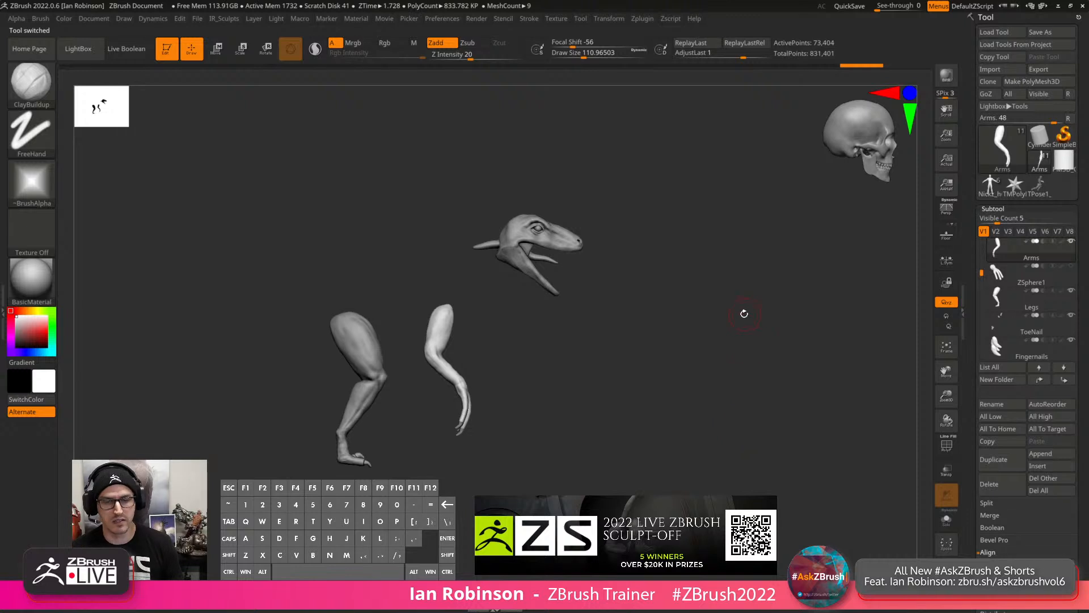
Load the saved Raptor_BlockOut_01_Adjustments.ztl tool from Downloads.
left_click(994, 33)
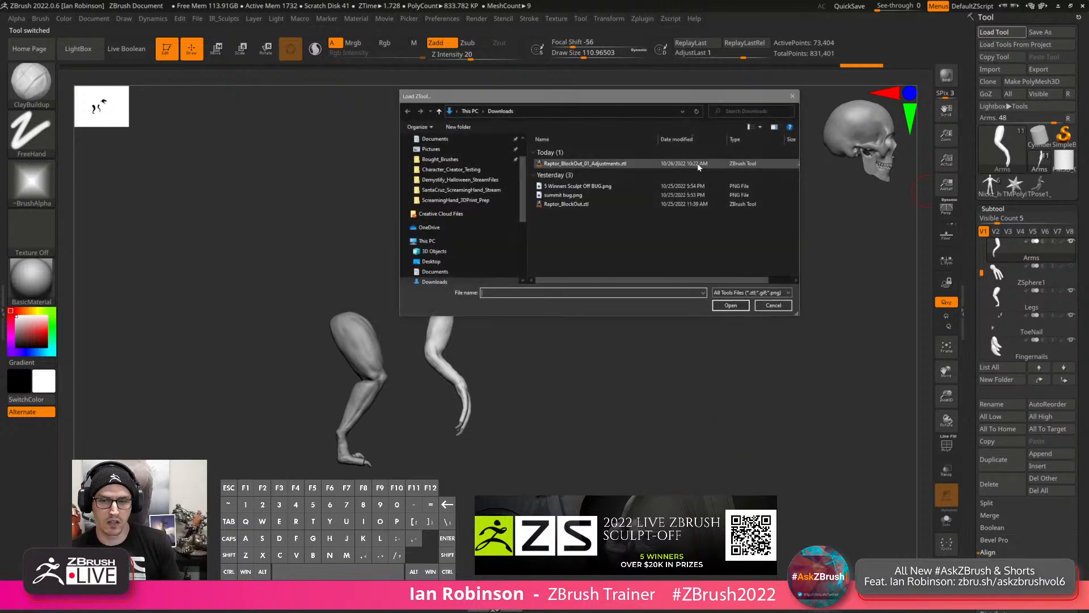
left_click(627, 164)
left_click(738, 307)
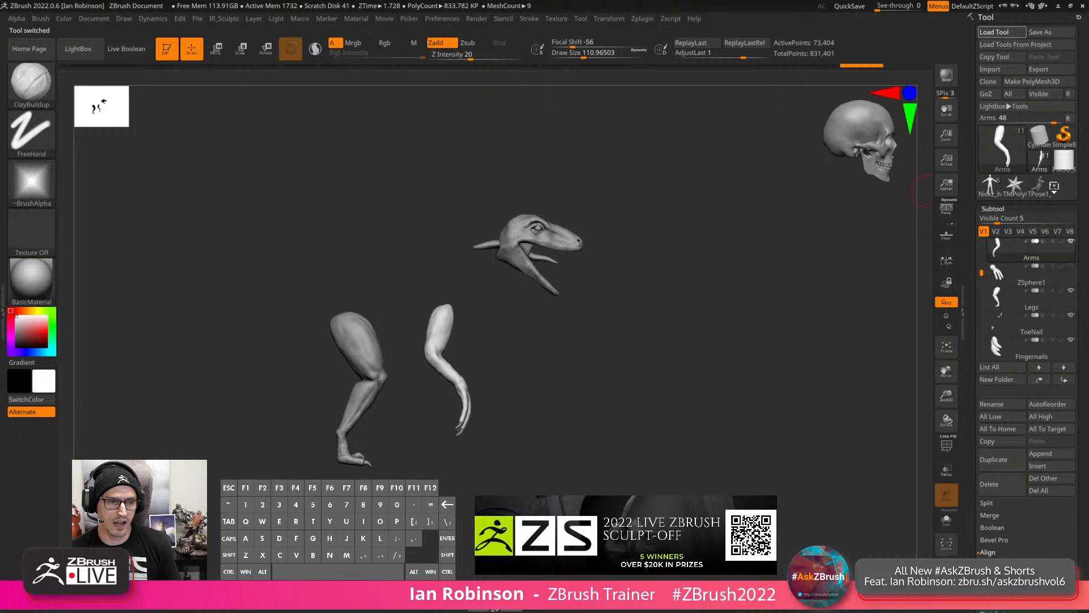
Switch back and forth between the bodiless raptor and the reloaded complete raptor to compare them.
mouse_move(1016, 188)
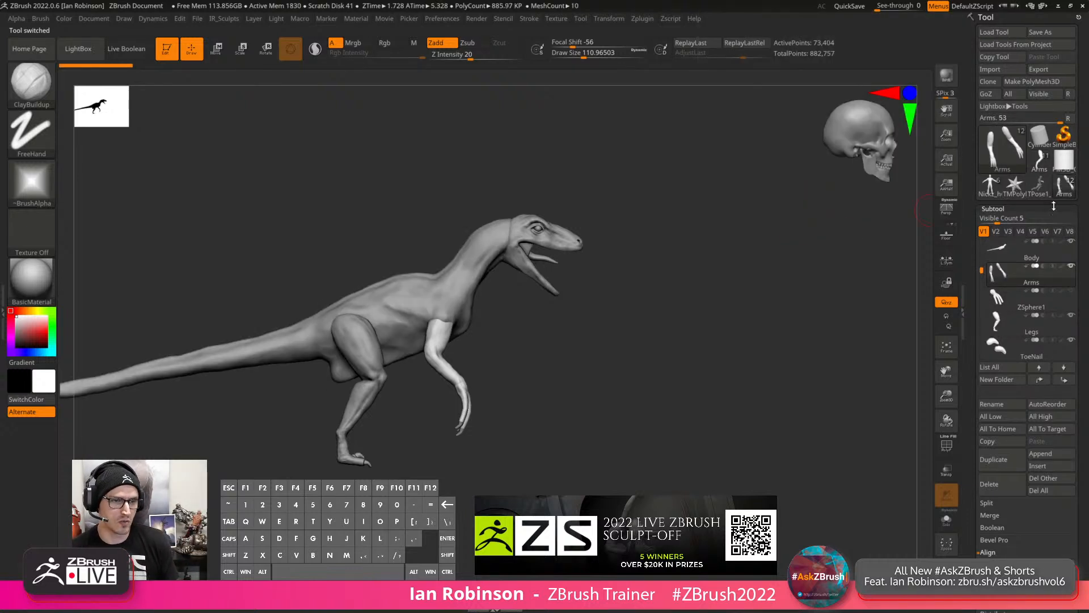
left_click(1041, 163)
left_click(1046, 167)
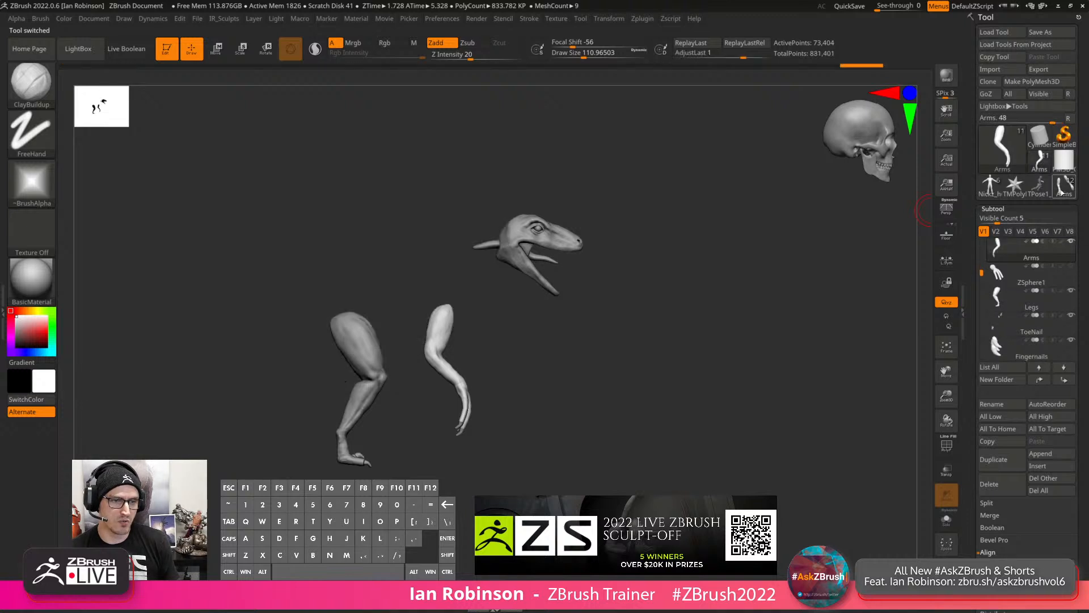
left_click(1063, 186)
left_click(1042, 164)
left_click(1042, 159)
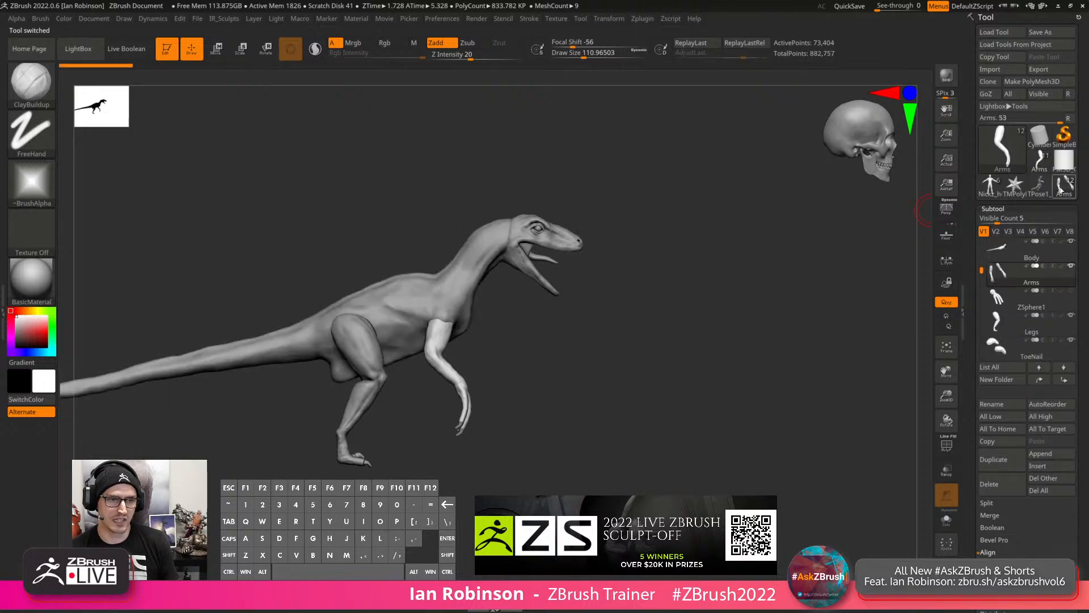
Copy the Body subtool from the reloaded raptor and paste it into the raptor tool that lacks a body.
left_click(1009, 258)
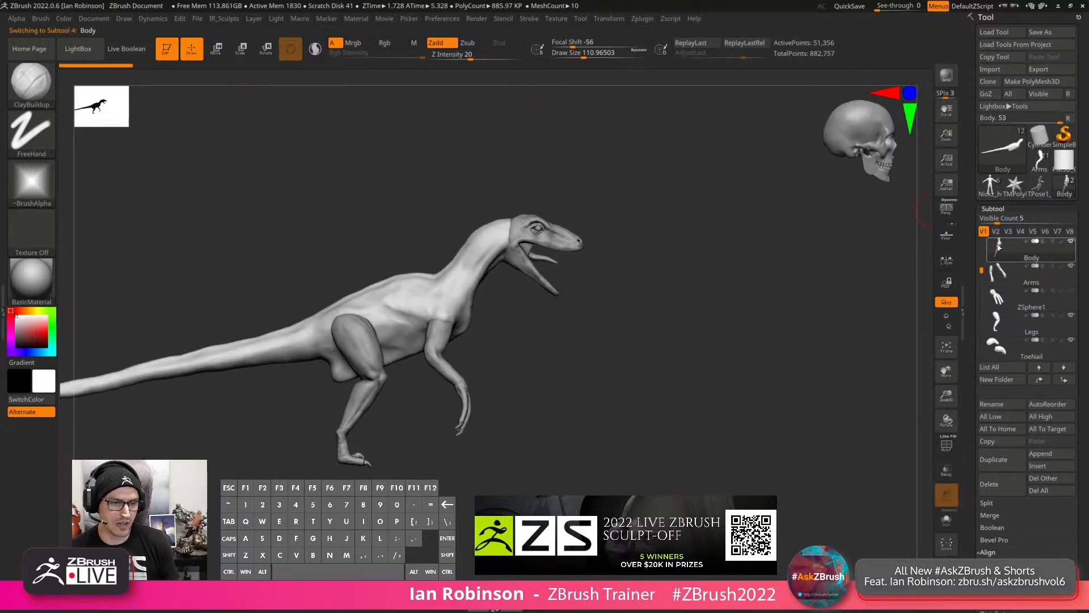
left_click(987, 441)
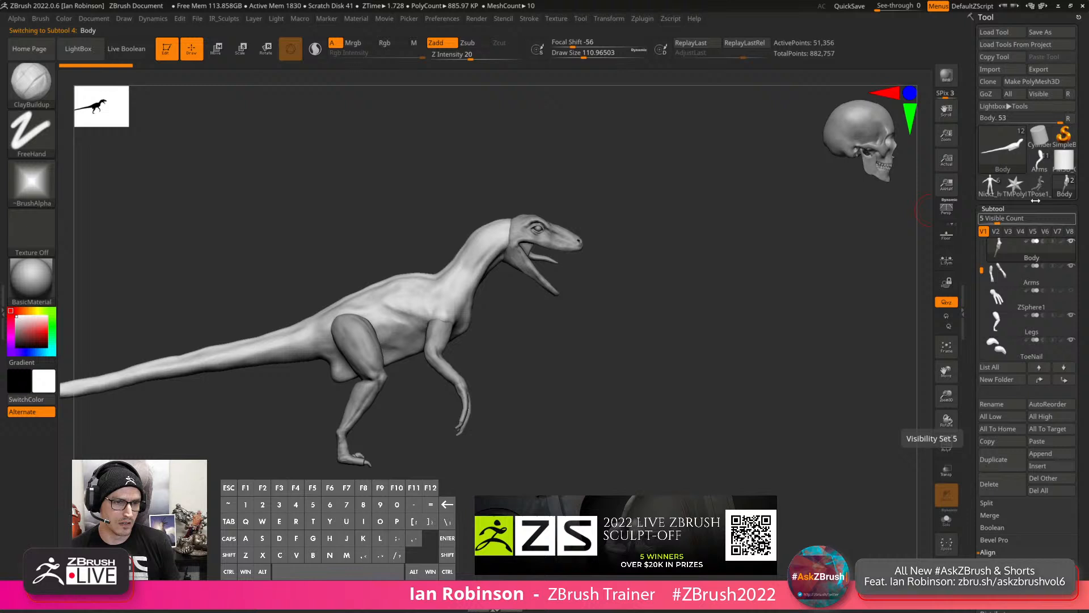
left_click(1040, 160)
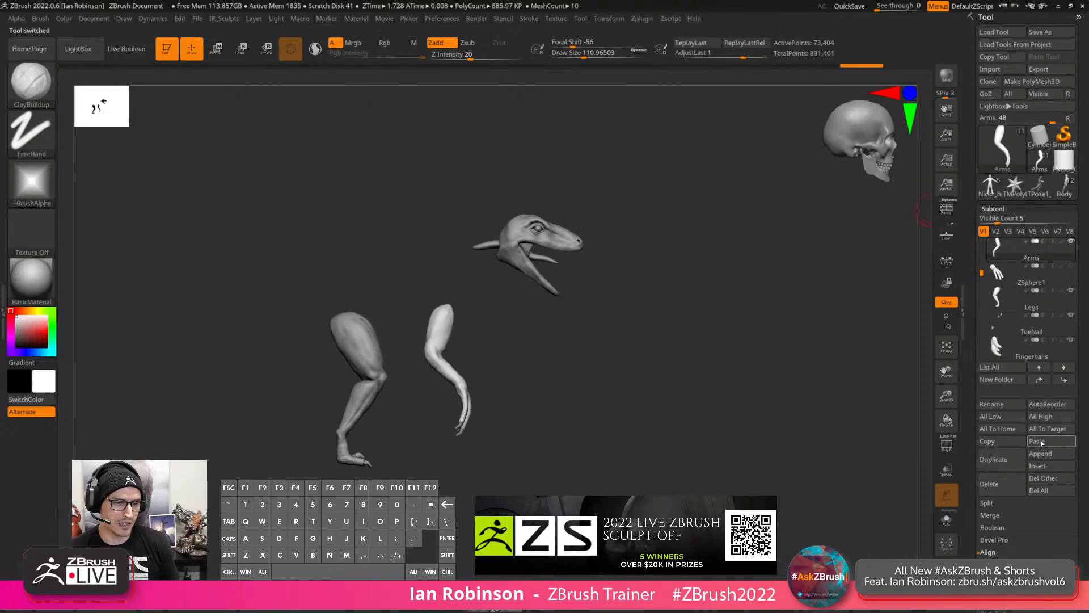
left_click(1040, 162)
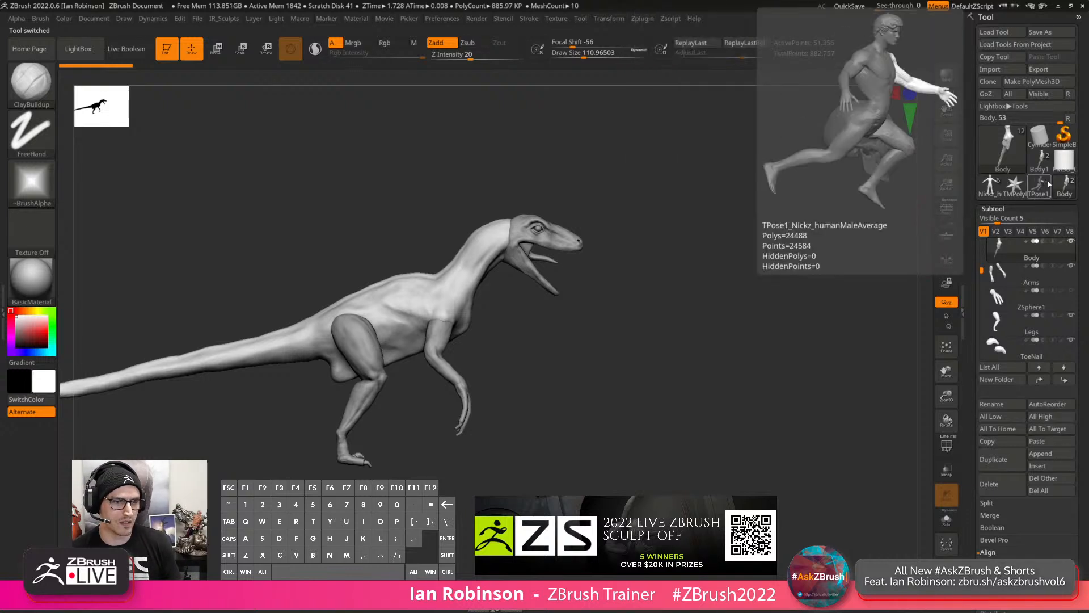
Browse the loaded tools to the standing human male and delete all its subtools, accepting the irreversible operation.
left_click(1064, 189)
left_click(1065, 192)
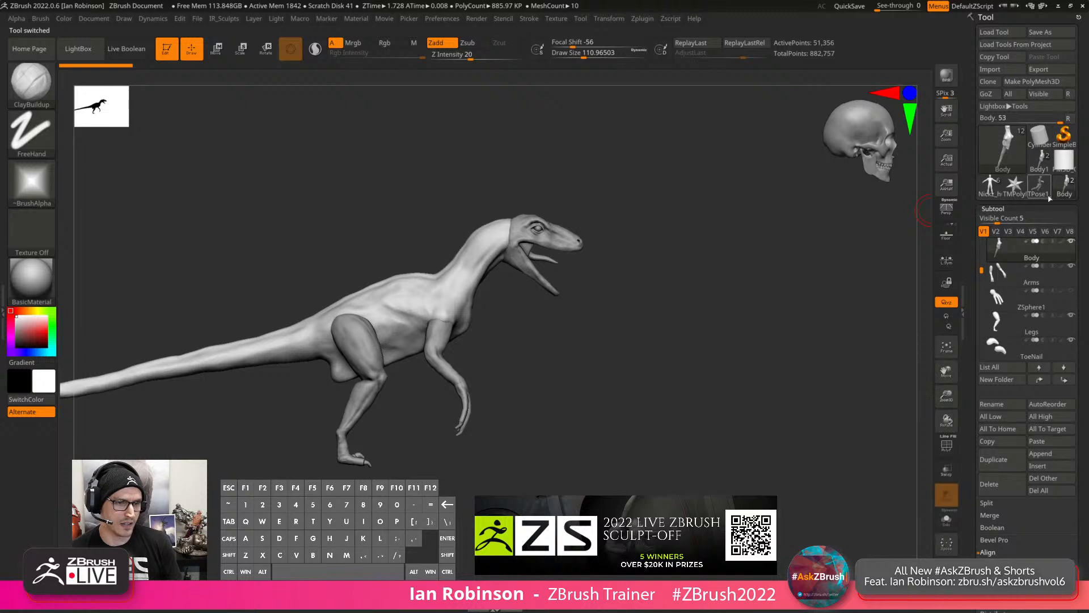
left_click(1048, 194)
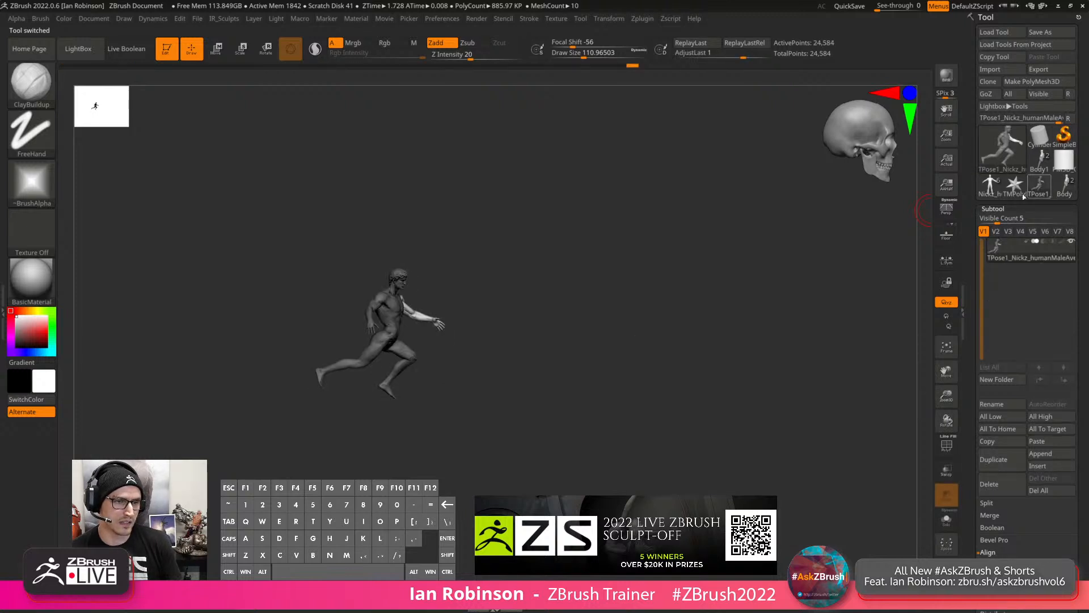
left_click(990, 185)
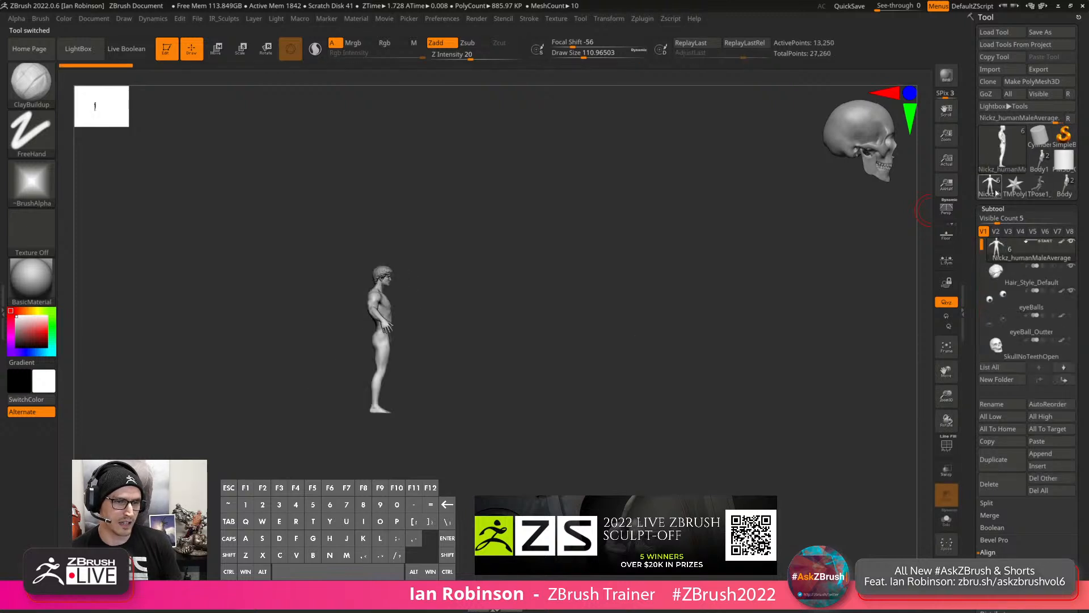
left_click(1042, 489)
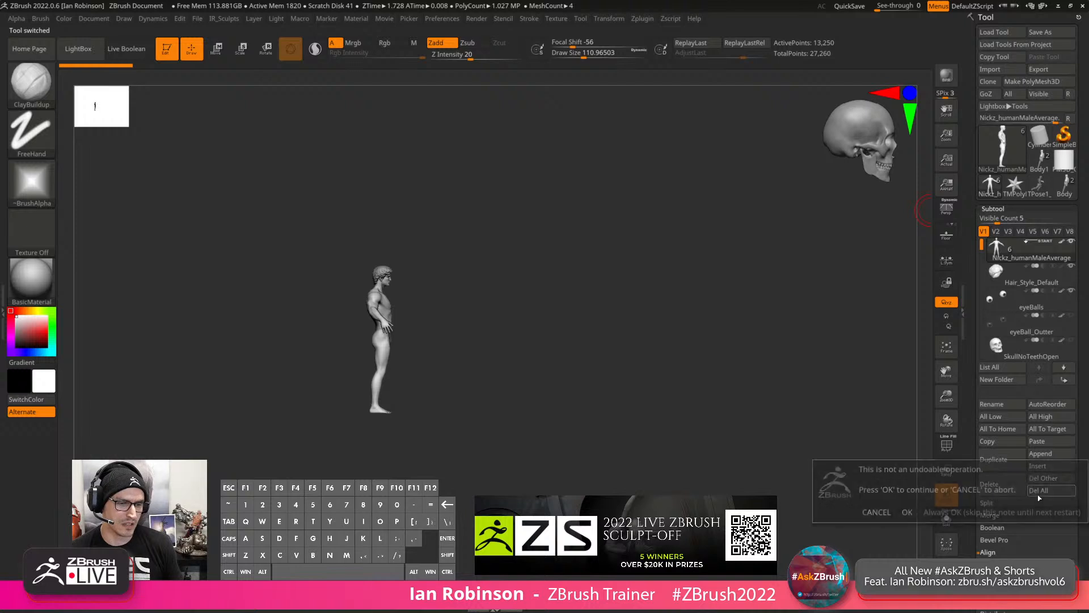
left_click(905, 511)
Delete all subtools of the reloaded raptor copy and return to the raptor with the pasted body.
left_click(1044, 186)
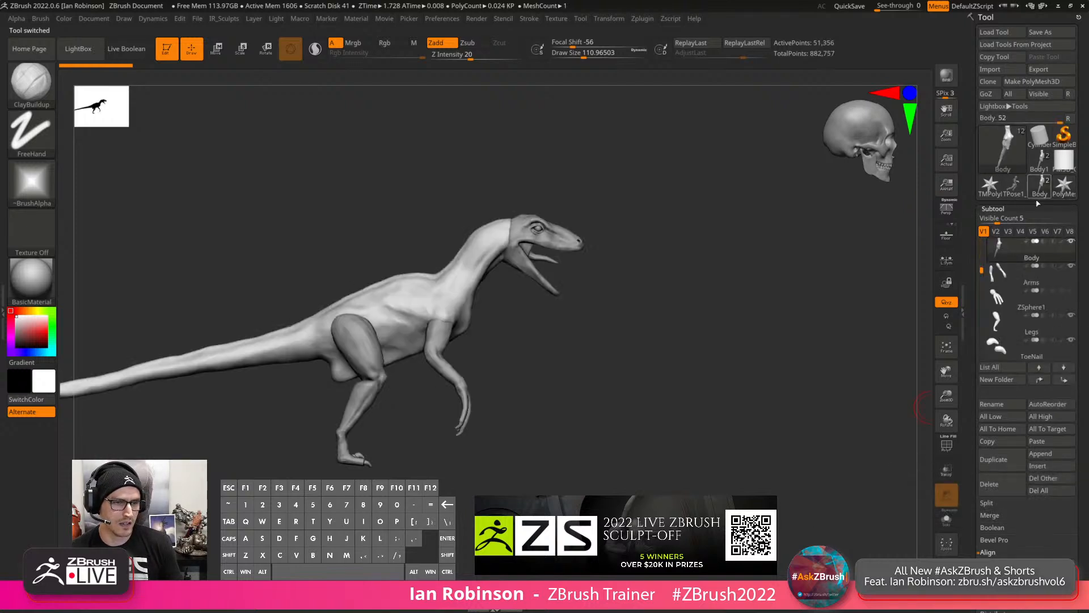
left_click(1047, 490)
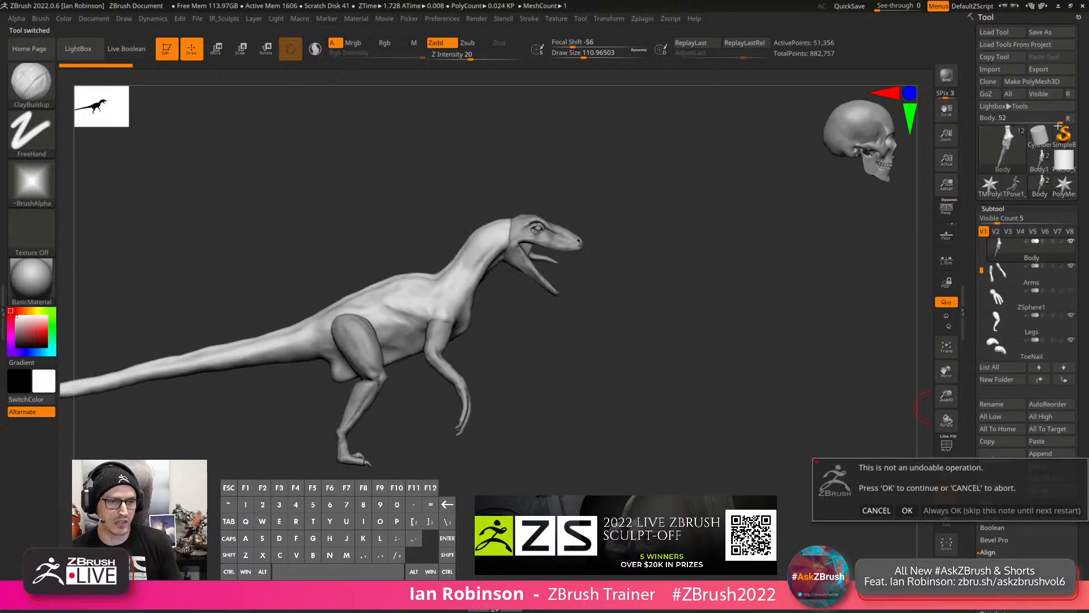
left_click(907, 511)
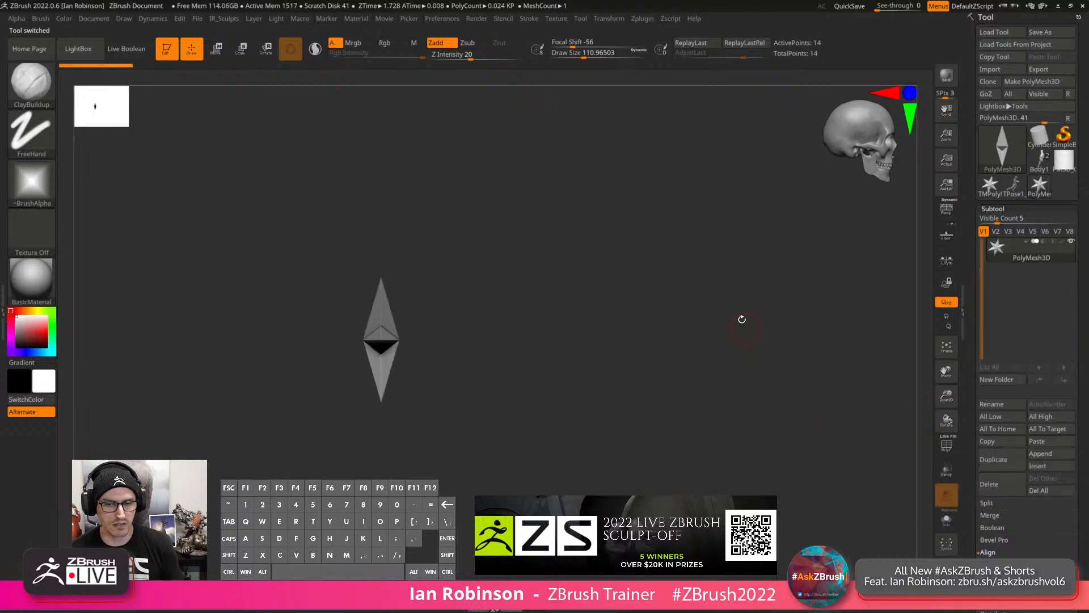
left_click(1042, 169)
Make the raptor's Head the active subtool and choose the IMM Primitives insert-mesh brush.
left_click_drag(709, 301, 694, 326)
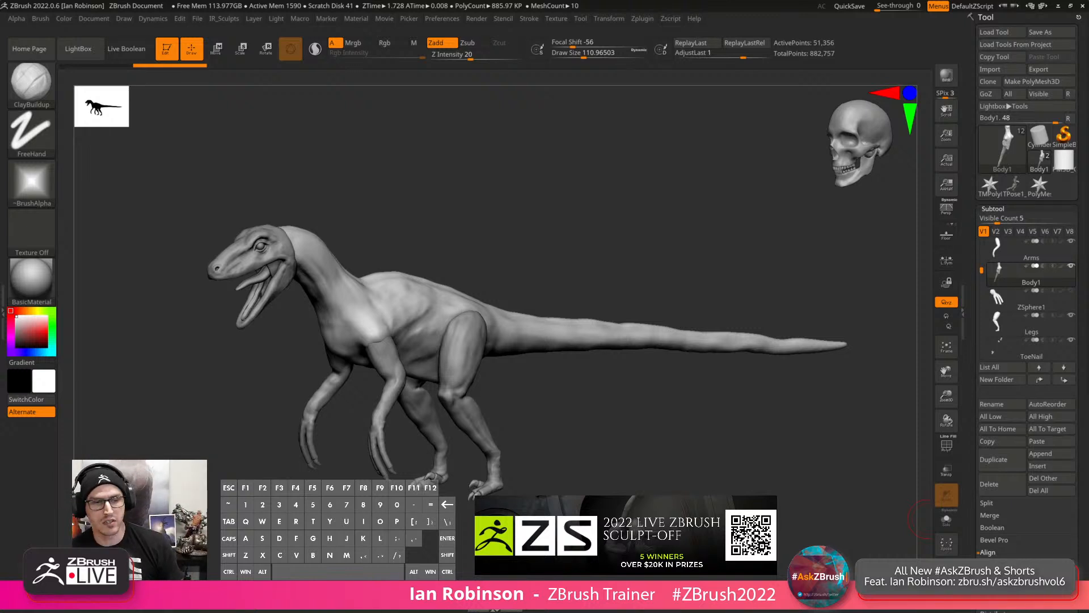
left_click_drag(701, 236, 686, 261)
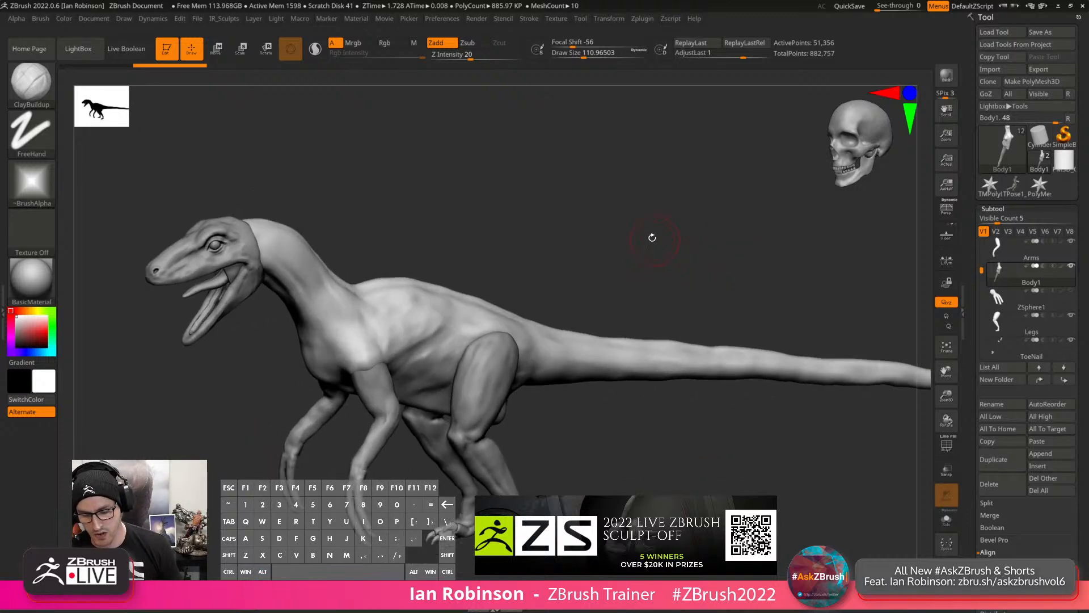
key("b")
key("b")
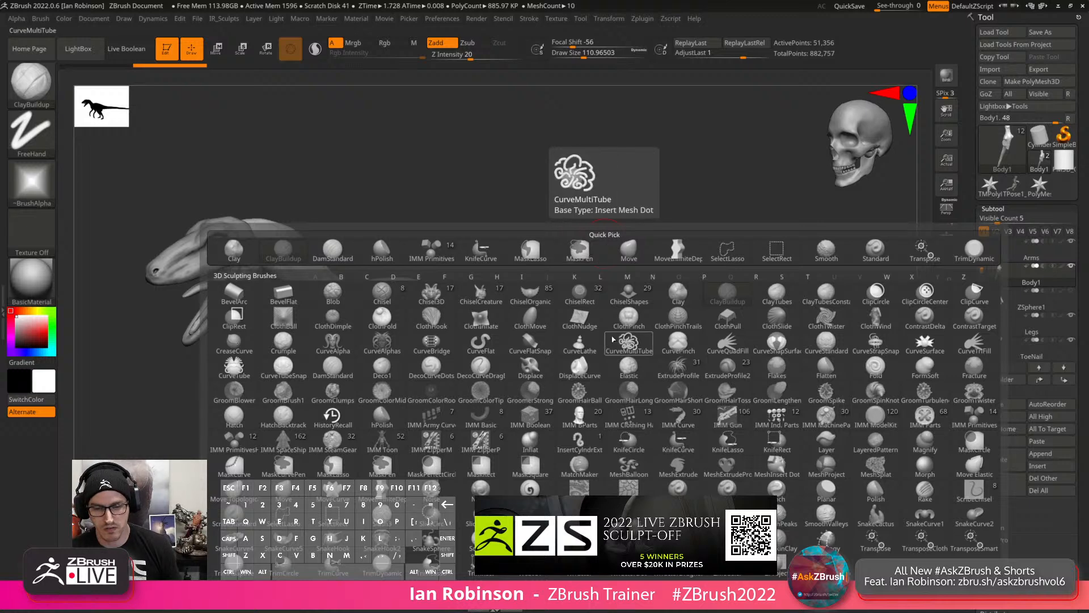
mouse_move(503, 212)
left_mouse_down("alt")
mouse_move(487, 193)
mouse_move(608, 221)
left_mouse_up("alt")
left_click(237, 216, "alt")
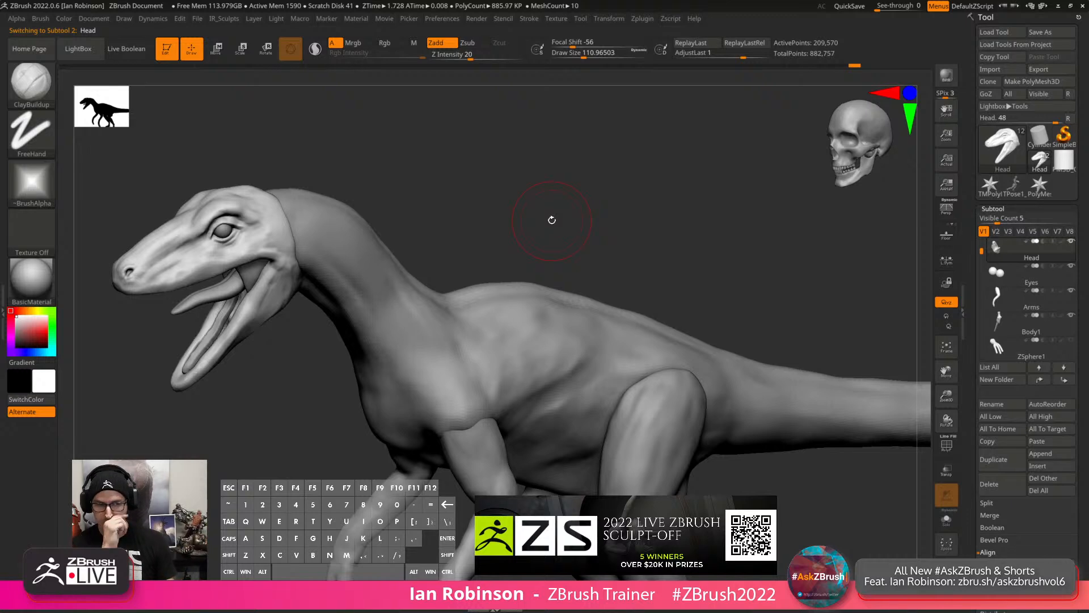
key("b")
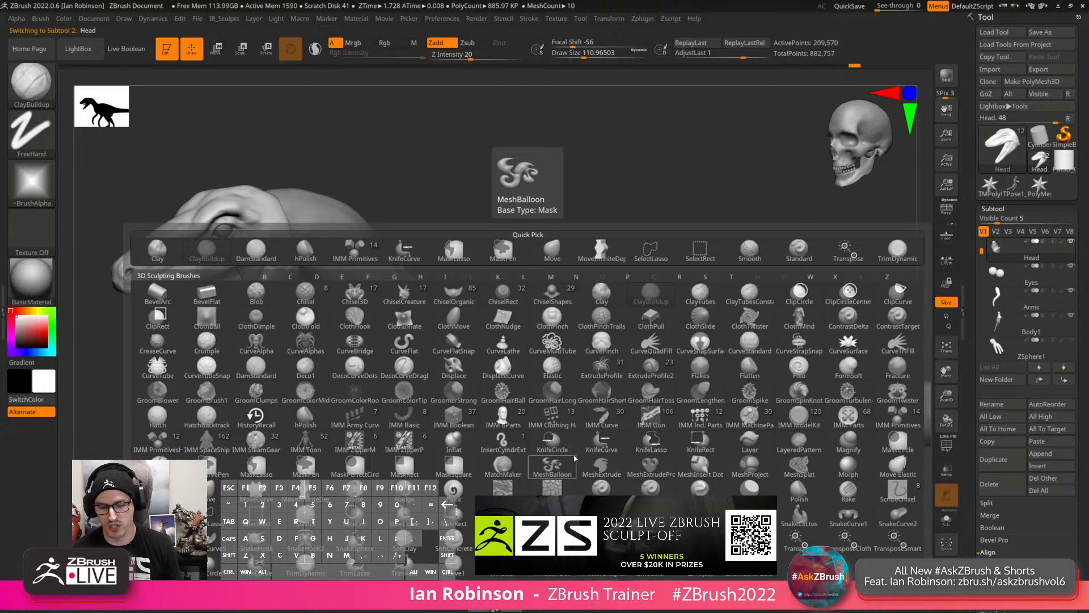
key("i")
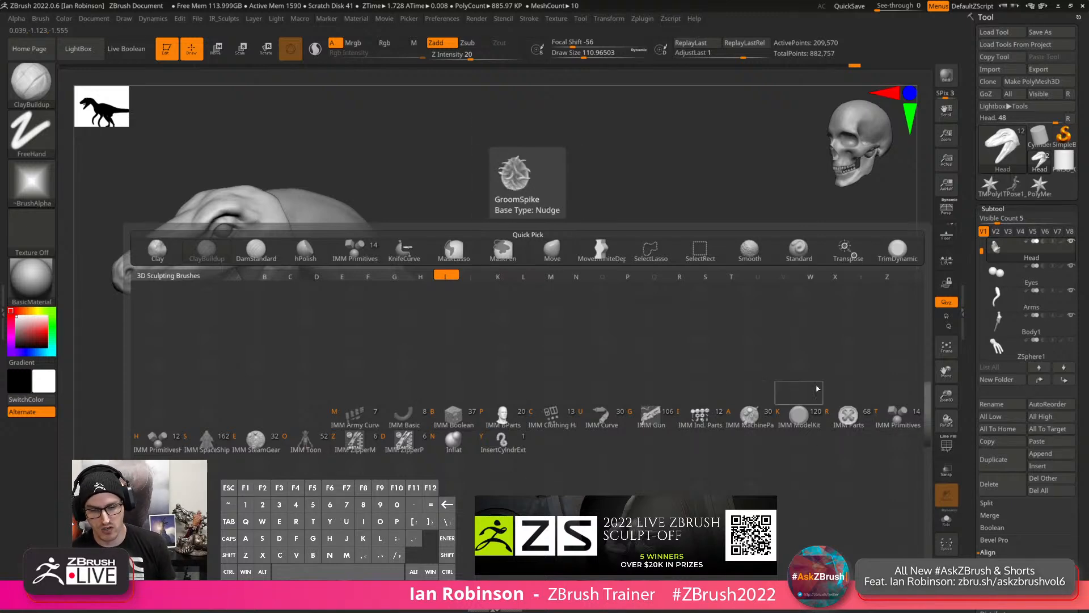
left_click(895, 420)
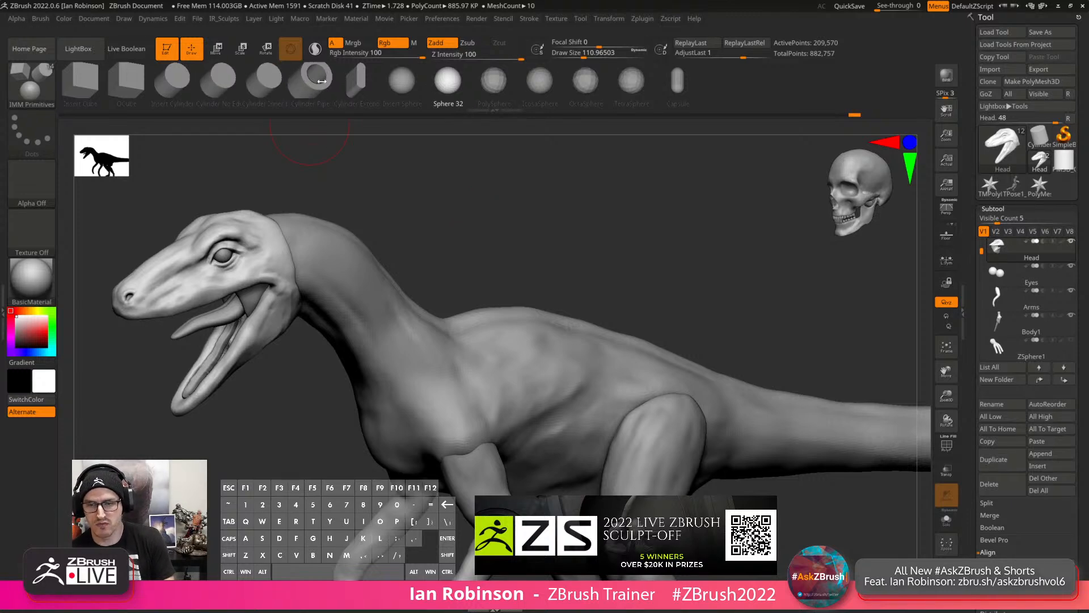
Choose the Insert Cylinder primitive, switch to the PM3D_Cylinder3D tool, and turn on PolyFrame to view its end cap.
left_click(173, 79)
left_click_drag(456, 196, 624, 261)
left_click(1062, 170)
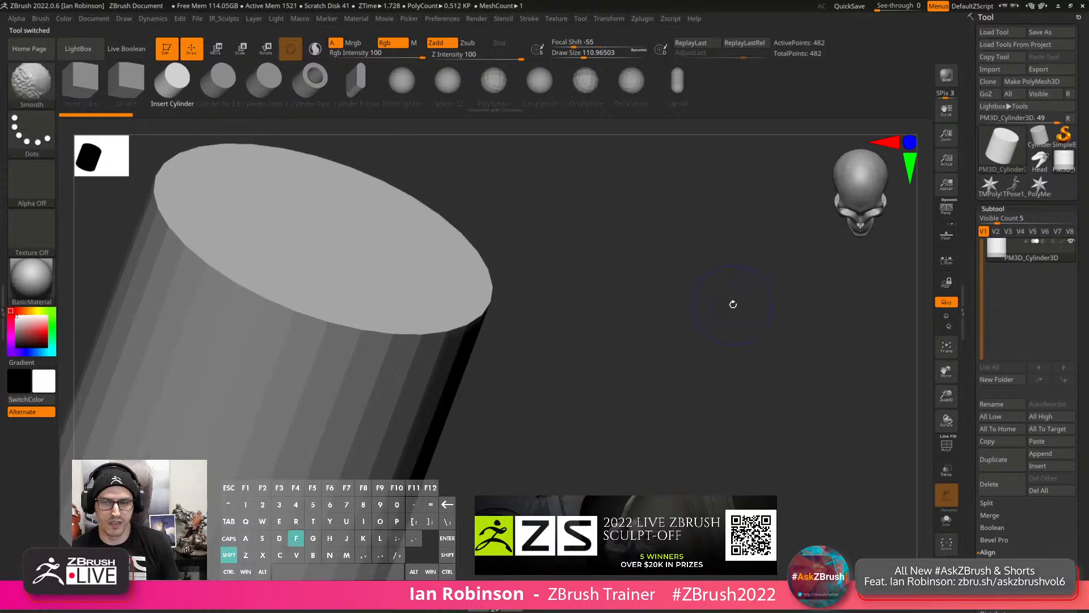
key("shift+f")
left_click_drag(732, 301, 713, 257)
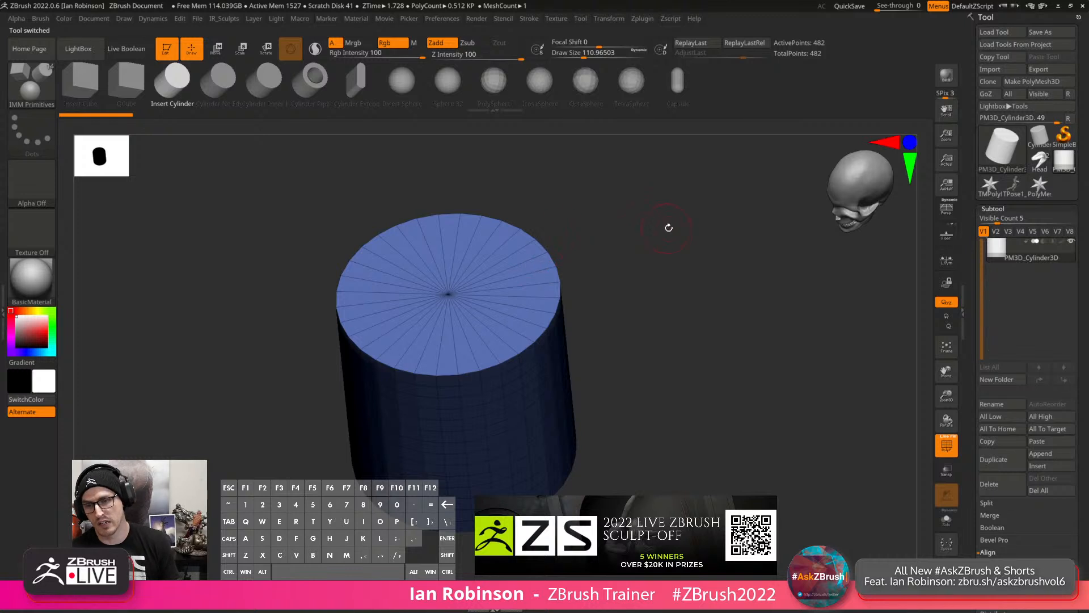
left_click_drag(667, 229, 659, 335, "alt")
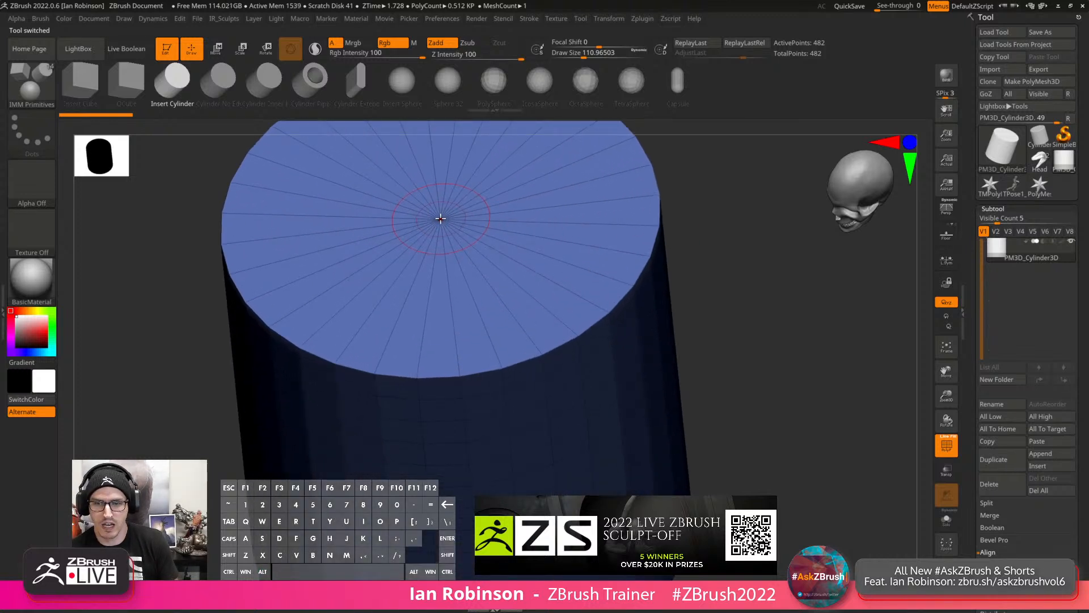
Set the draw size to about 105 and inspect the wireframe on the cylinder's cap and side.
key("s")
left_click(611, 357)
key("shift+z")
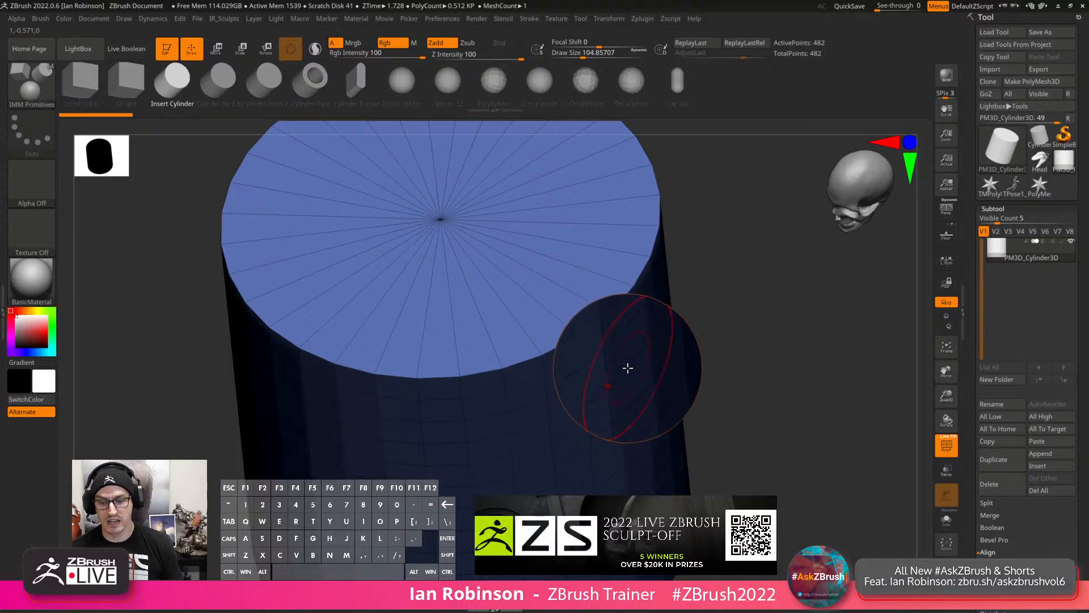
key("shift")
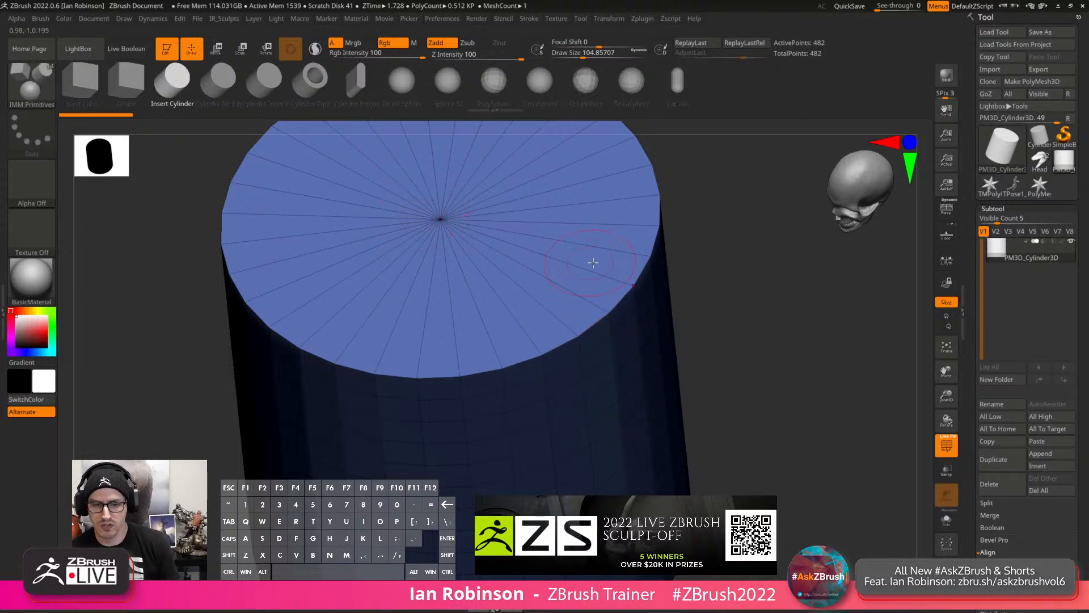
left_click_drag(732, 292, 688, 248)
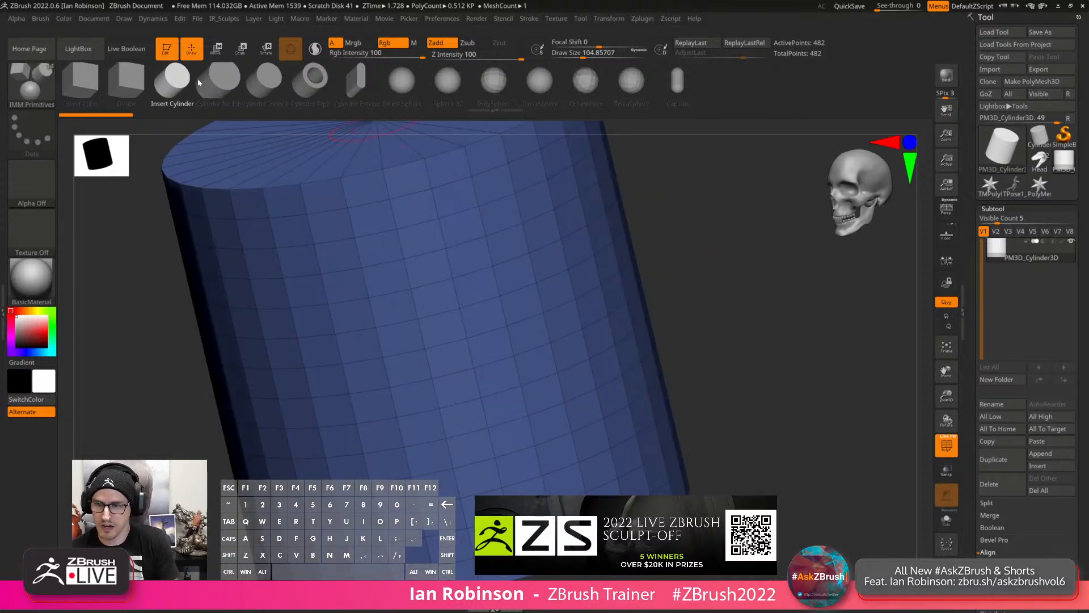
Try inserting a PolySphere primitive on the cylinder's side twice, undoing each insertion.
left_click(527, 74)
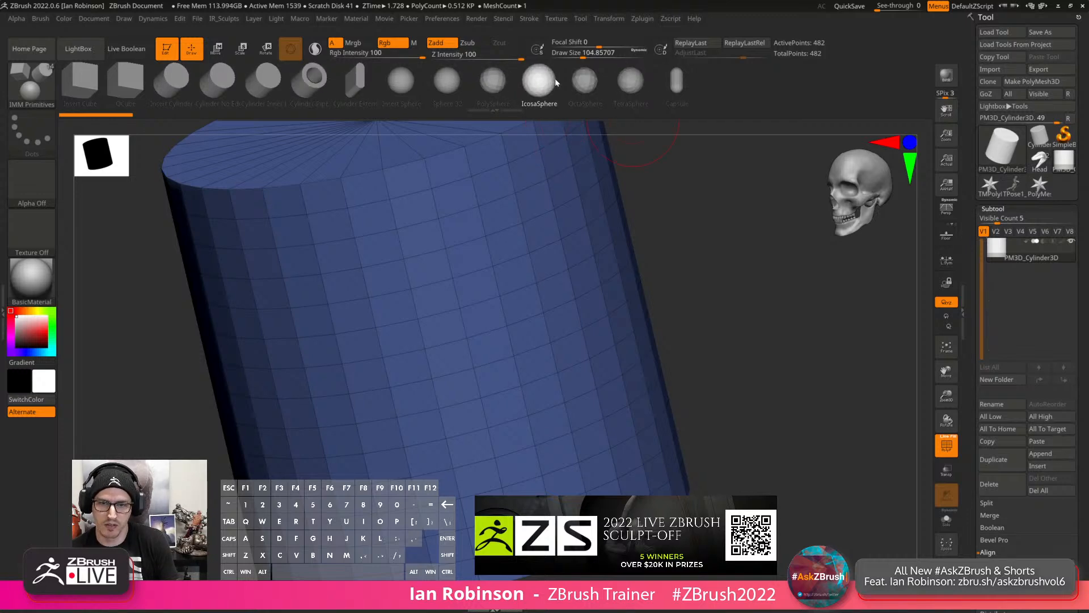
left_click(492, 79)
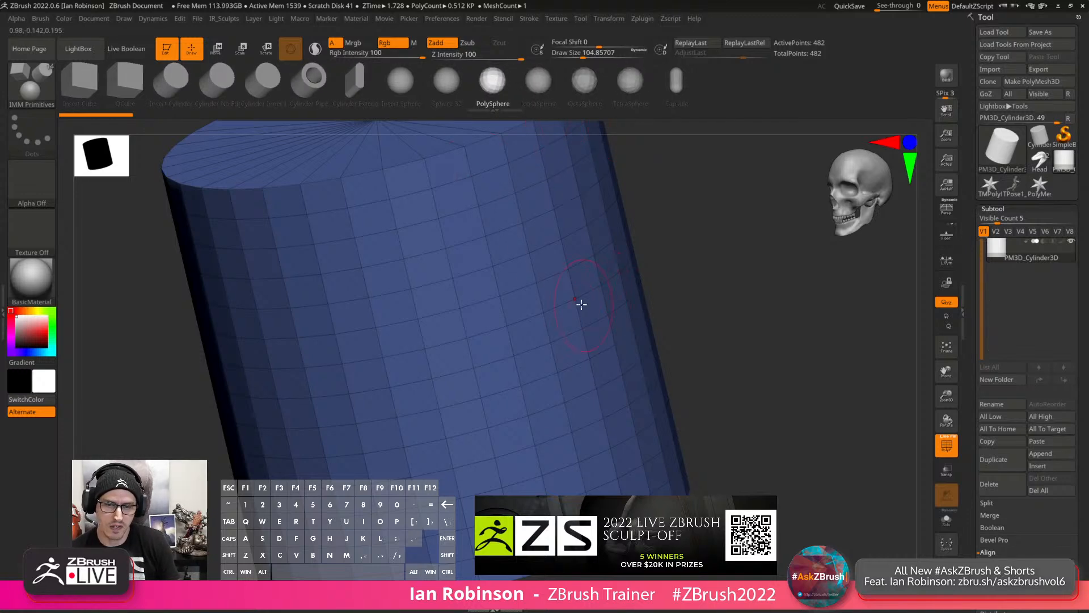
left_click_drag(575, 299, 591, 382)
left_click_drag(693, 363, 744, 346)
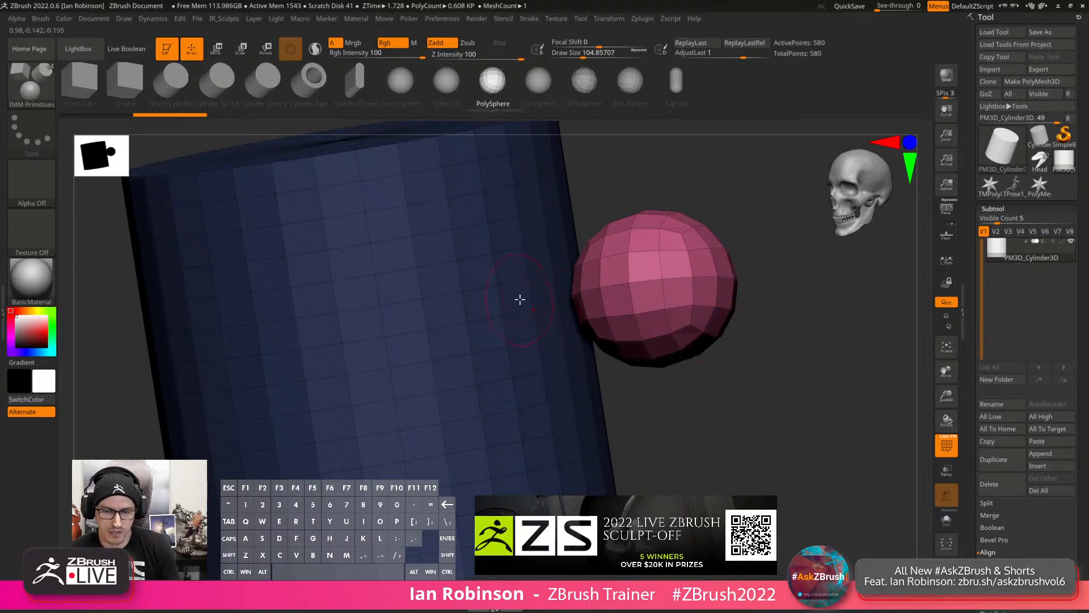
key("ctrl+z")
left_click_drag(709, 328, 670, 325)
left_click_drag(577, 294, 599, 328)
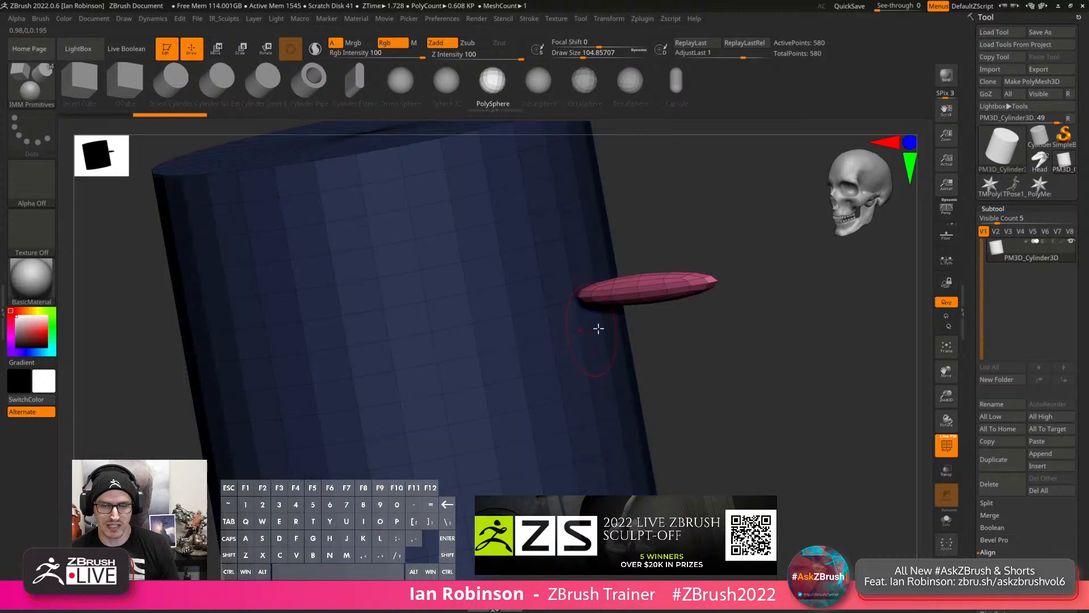
key("ctrl+z")
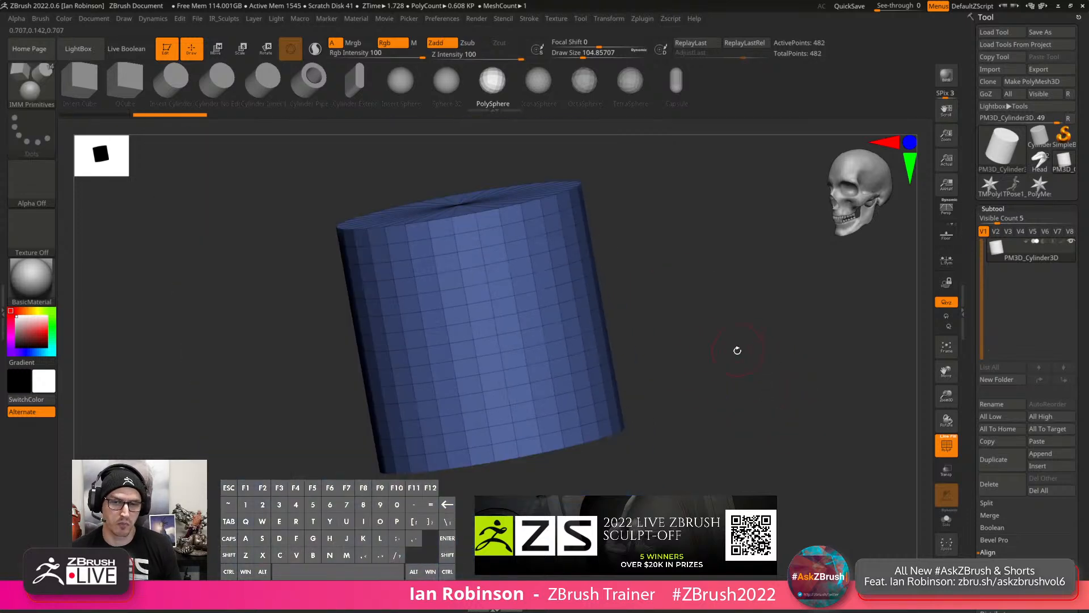
Switch to the raptor's Head tool and insert a Cylinder No Edge primitive on the centreline at the top of the head.
left_click(1039, 160)
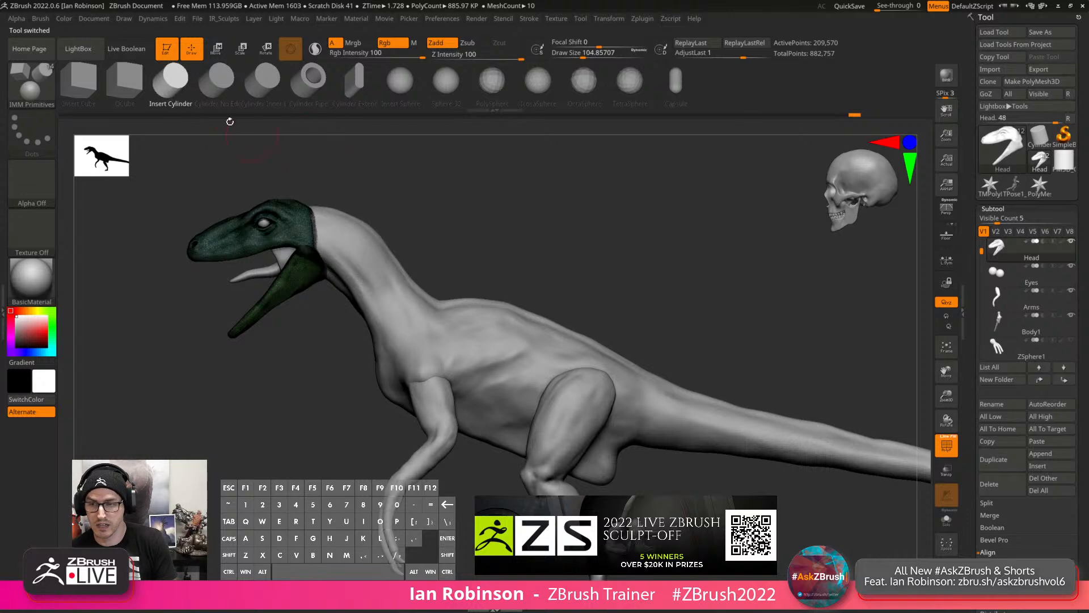
left_click_drag(443, 170, 515, 245)
left_click_drag(336, 254, 529, 386, "alt")
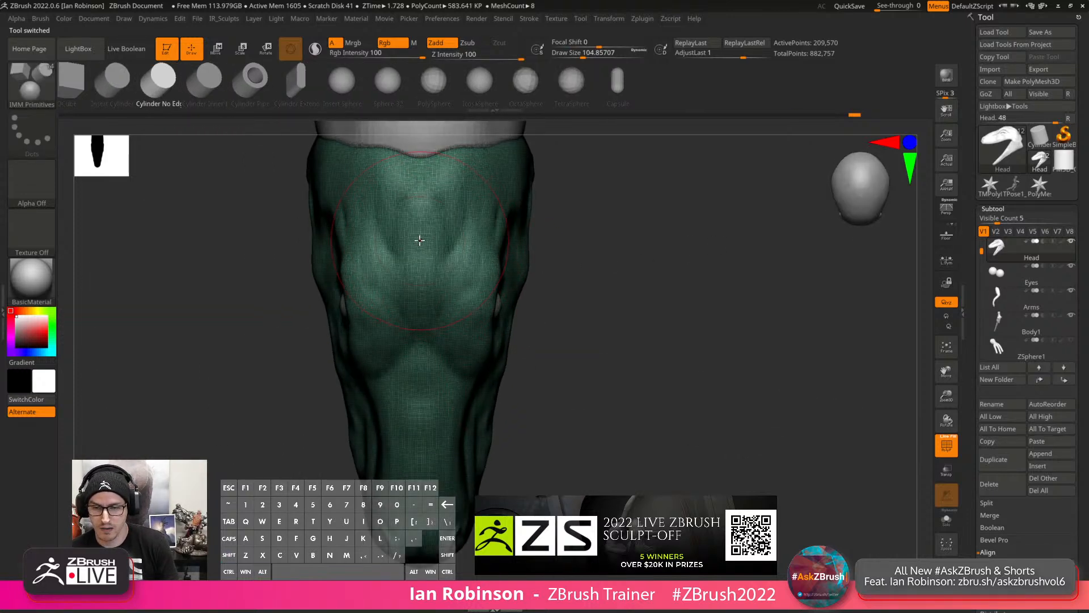
left_click_drag(420, 241, 423, 301)
left_click_drag(571, 295, 386, 335)
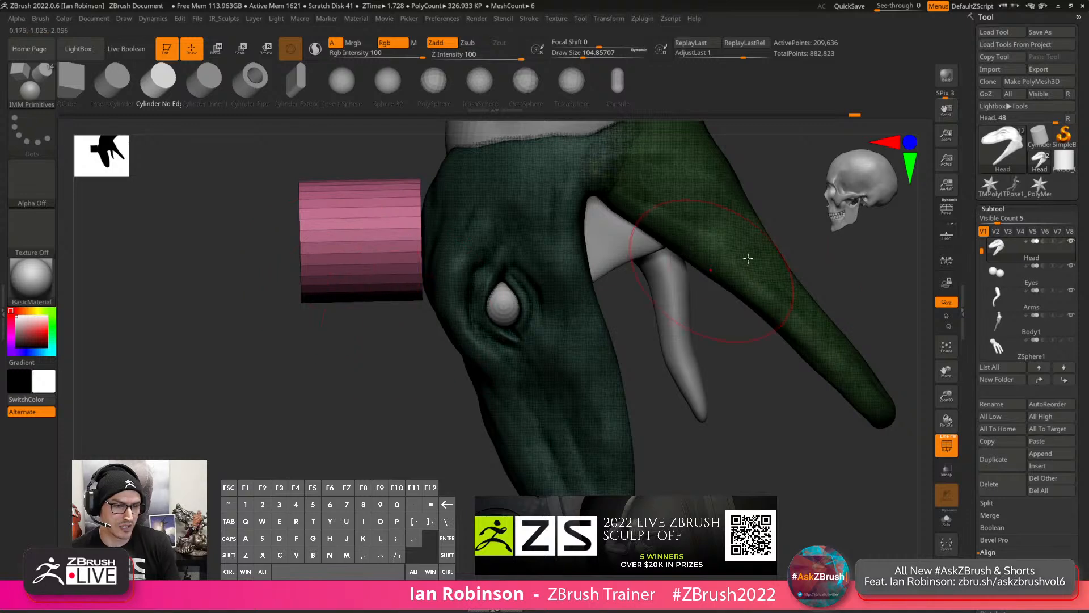
Separate the inserted cylinder from the raptor's head with Split Unmasked Points.
left_click_drag(1083, 232, 1080, 136)
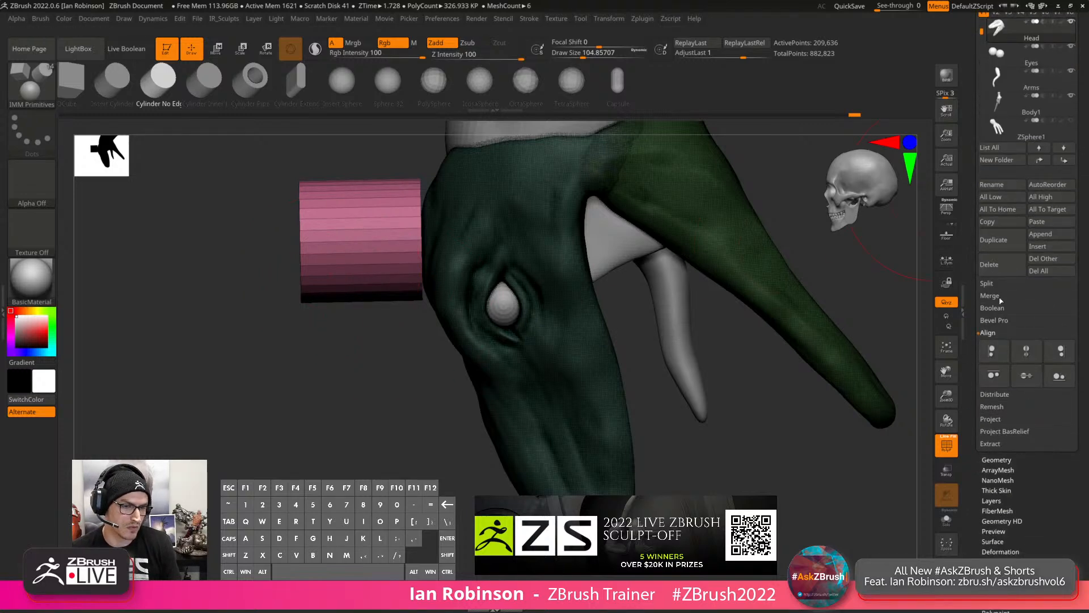
left_click(990, 284)
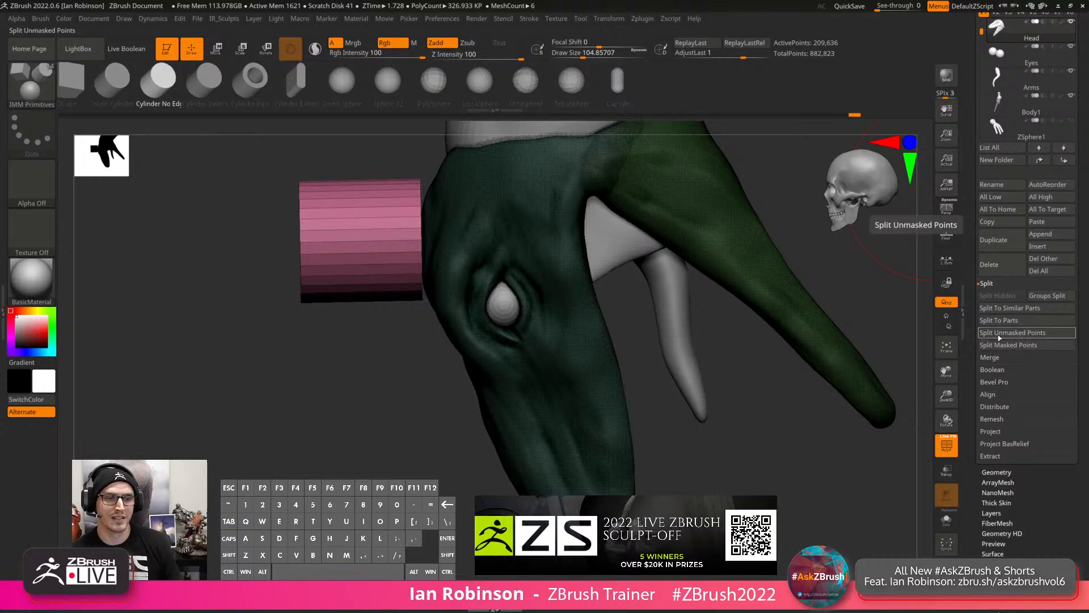
left_click(1006, 334)
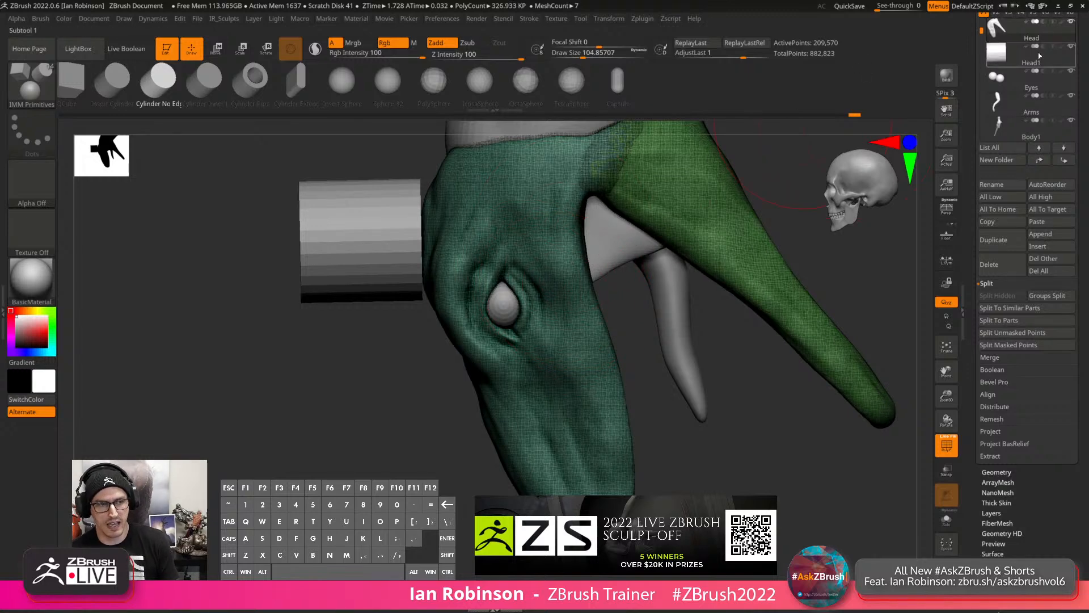
Make the split-off cylinder the active subtool and rename it Top Hat.
left_click(1040, 56)
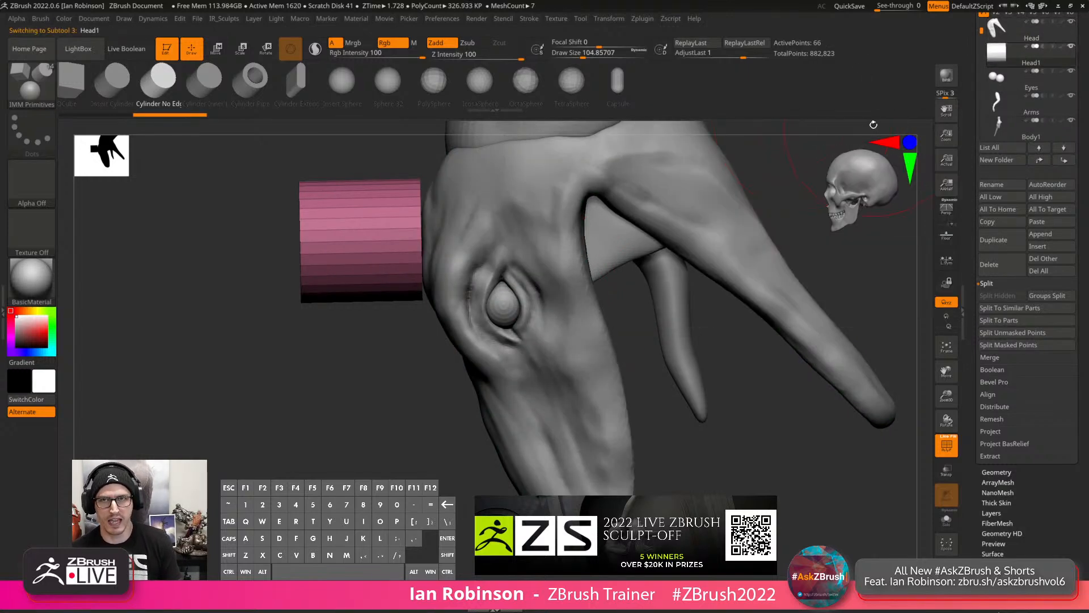
right_click_drag(379, 235, 778, 227, "ctrl")
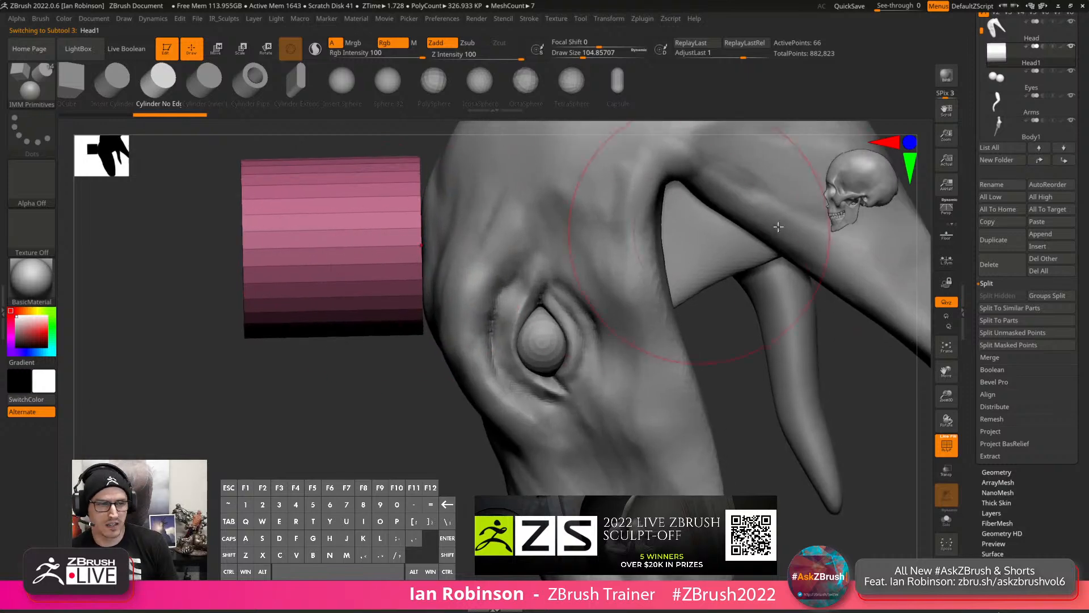
left_click(1019, 188)
type("Top")
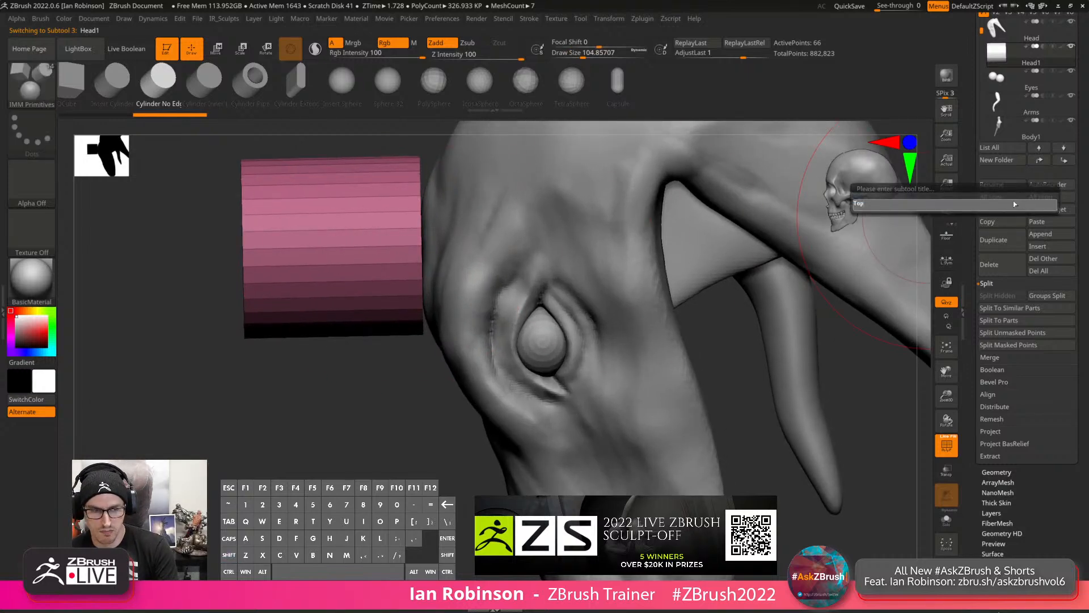
type(" Hat")
key("Return")
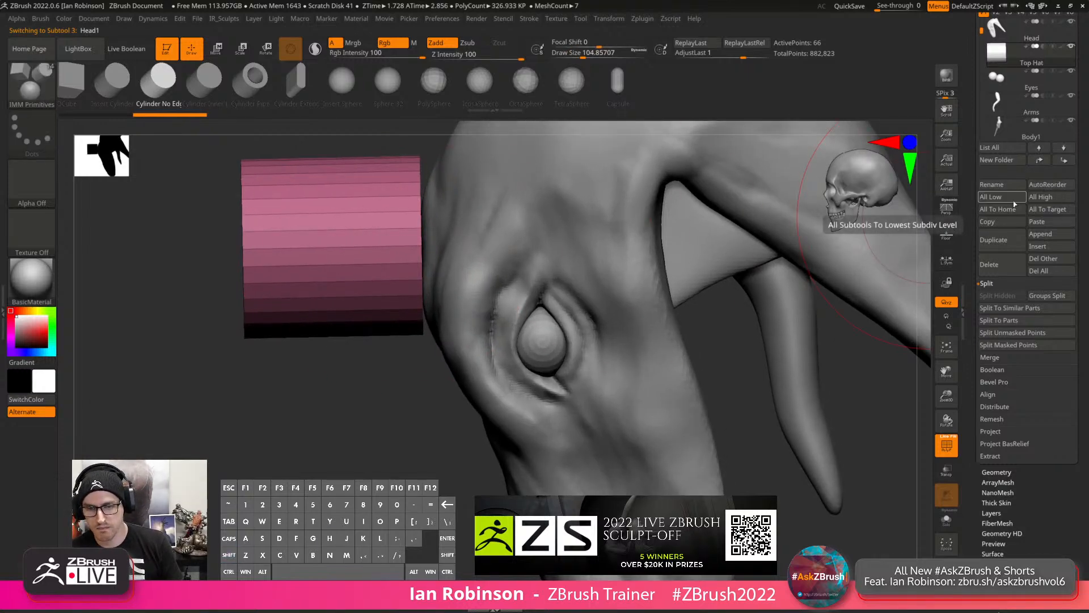
With the ZModeler brush, insert a single edge loop near the hat cylinder's base and give the polyloop below it its own polygroup.
key("b")
key("z")
key("m")
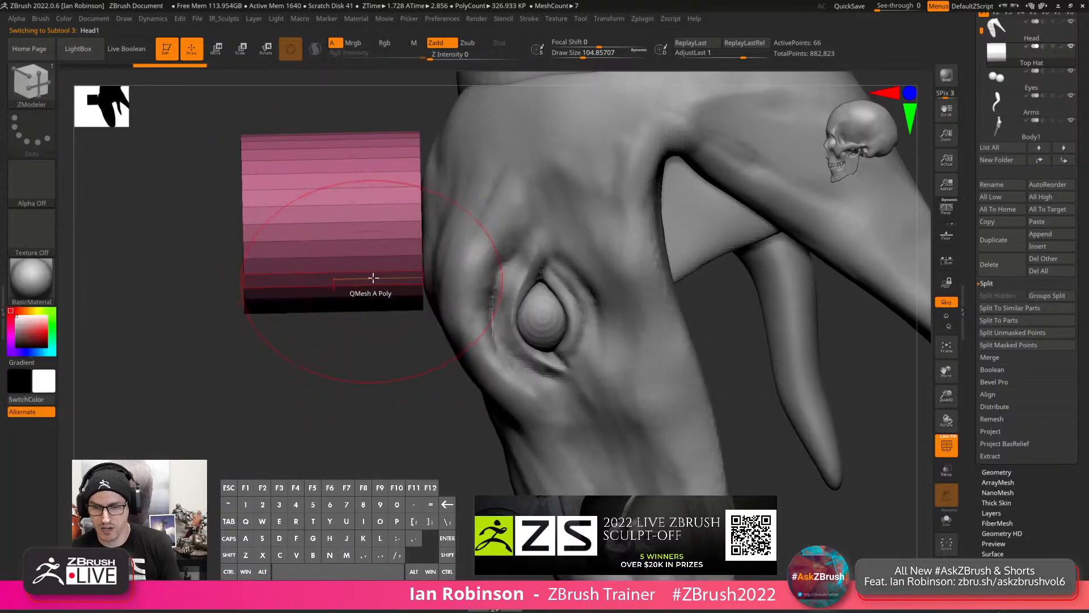
left_click(393, 222)
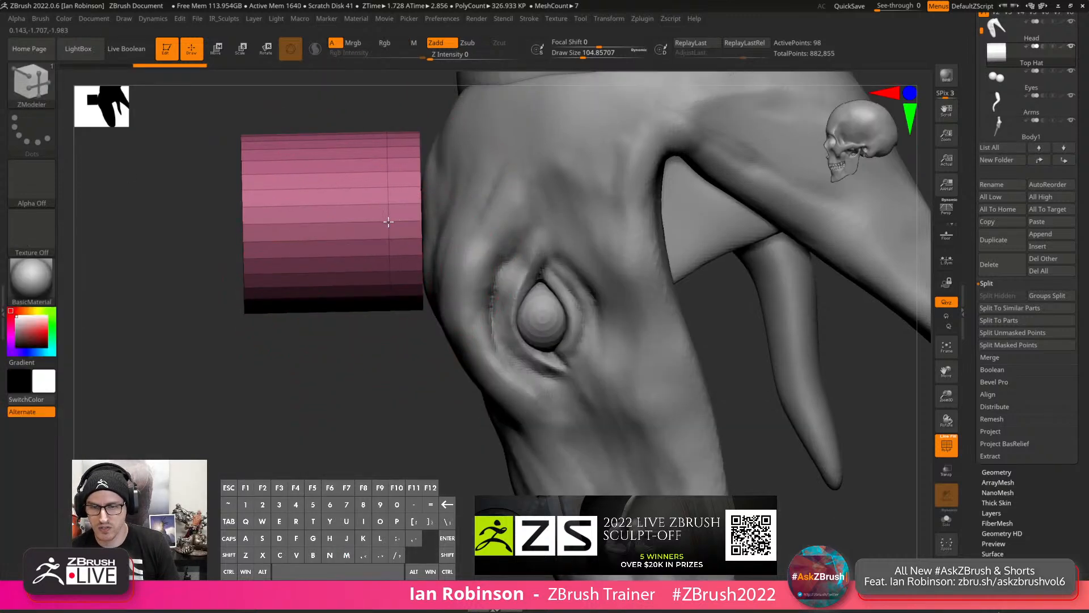
key("space")
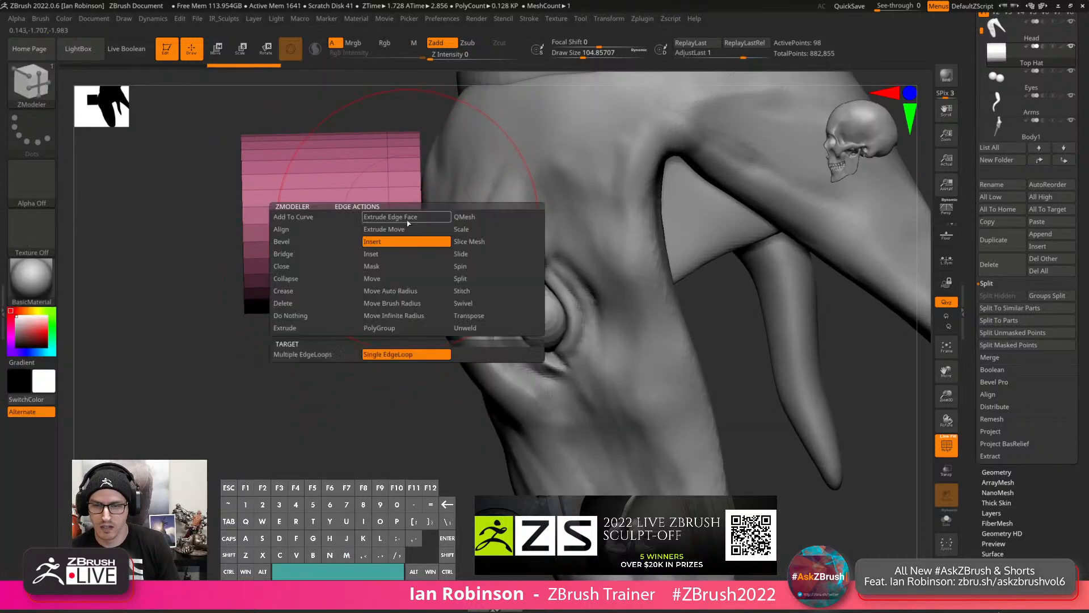
left_click(379, 328)
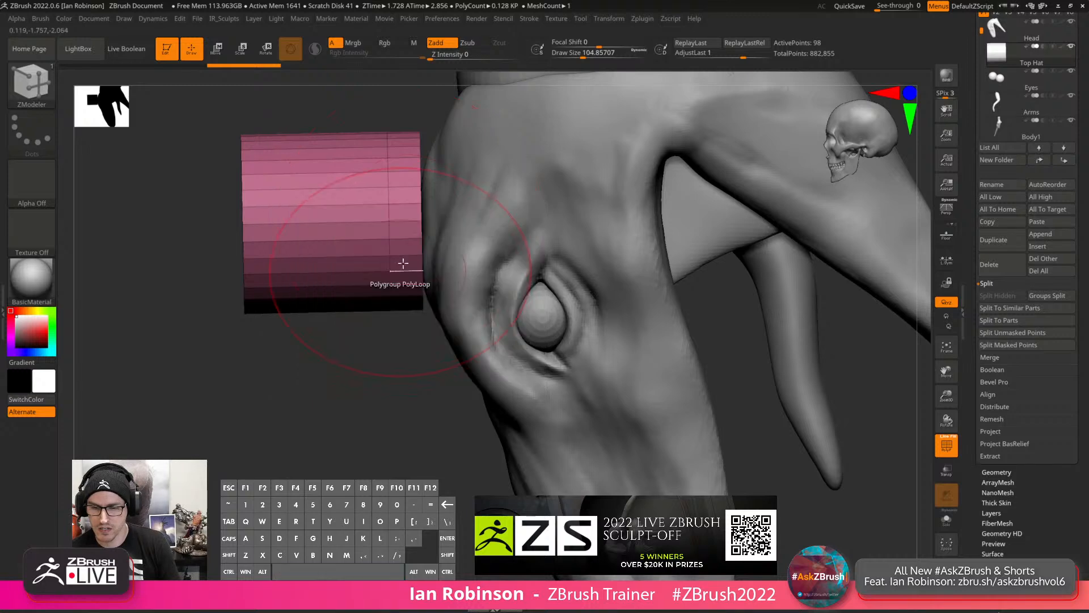
left_click(410, 237, "alt")
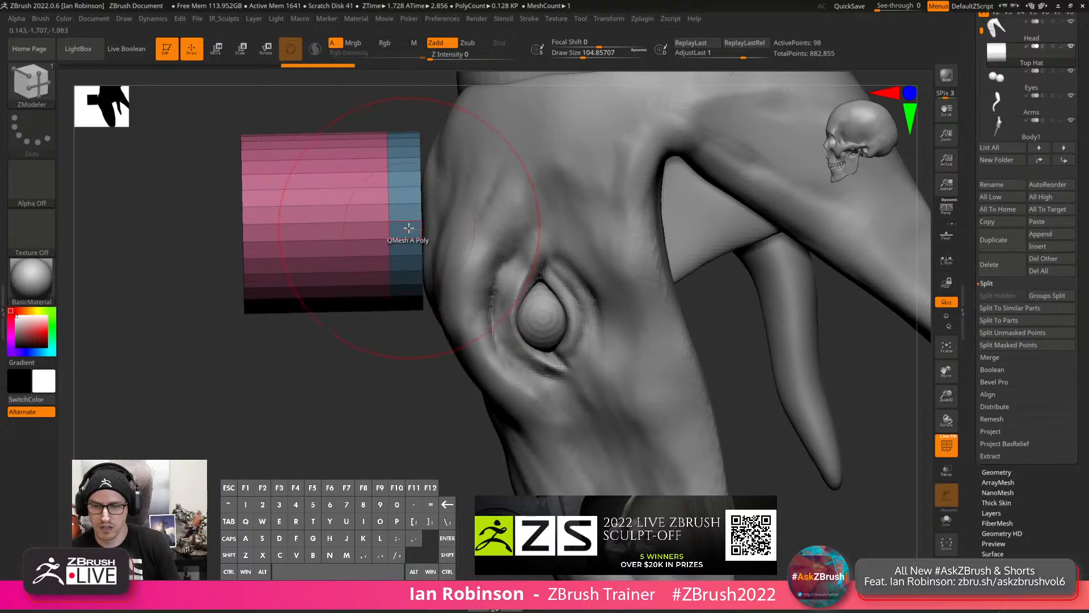
QMesh the base polygroup outward with the Polygroup All target to form the top hat's brim.
key("space")
key("space")
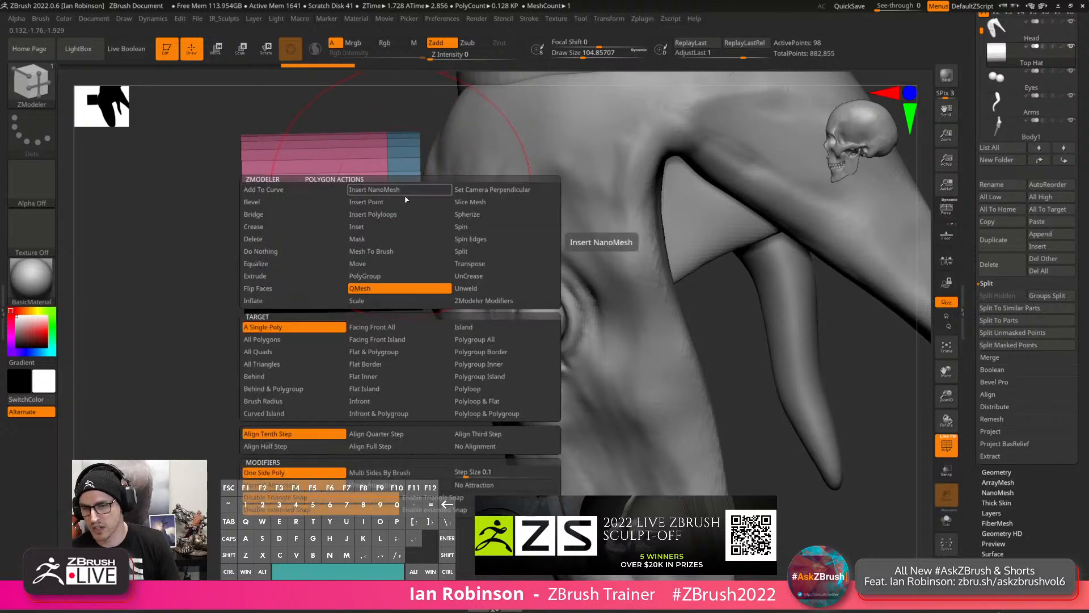
left_click_drag(404, 372, 454, 346)
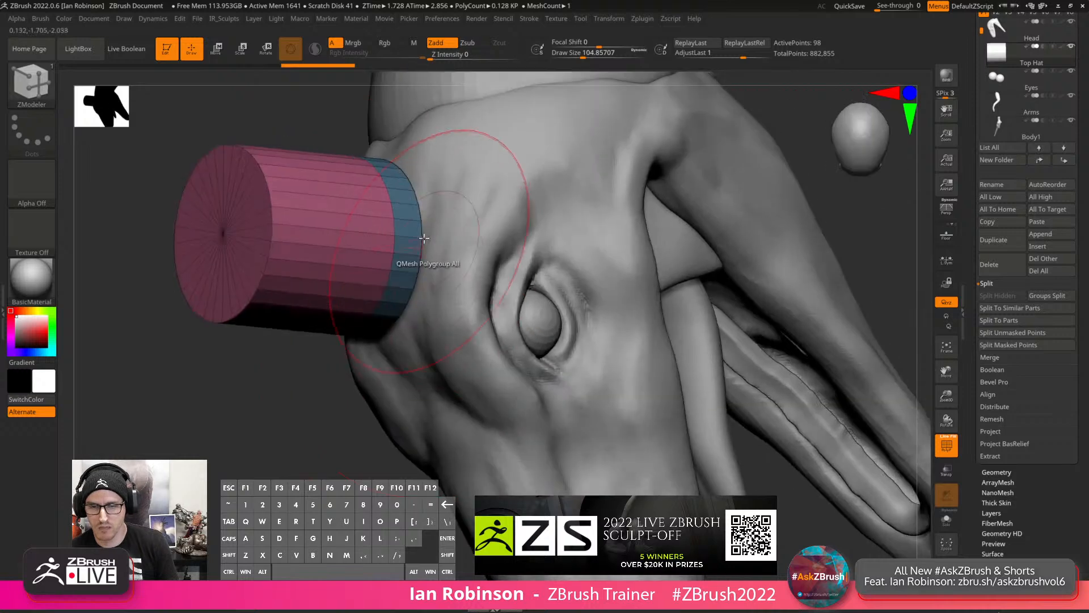
left_click_drag(400, 233, 562, 213)
mouse_move(374, 409)
left_mouse_down()
mouse_move(443, 318)
mouse_move(530, 240)
mouse_move(605, 199)
mouse_move(611, 236)
left_mouse_up()
Mask the hat except for the brim's underside and move that underside up by about 0.023 to thin the brim.
mouse_move(153, 277)
left_mouse_down("ctrl")
mouse_move(196, 329)
mouse_move(691, 252)
mouse_move(680, 251)
left_mouse_up("ctrl")
left_click(652, 253, "ctrl")
key("w")
left_click_drag(346, 218, 346, 204)
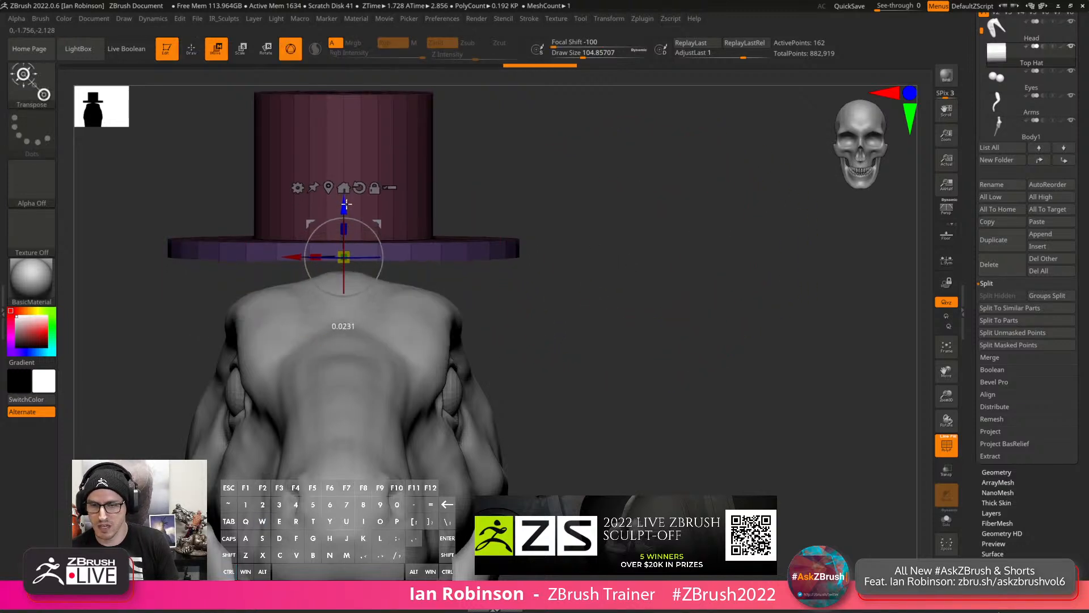
Clear the mask, undo stray changes, and move the whole top hat down onto the raptor's head.
key("q")
left_click_drag(569, 200, 572, 240, "ctrl")
key("w")
key("ctrl+z")
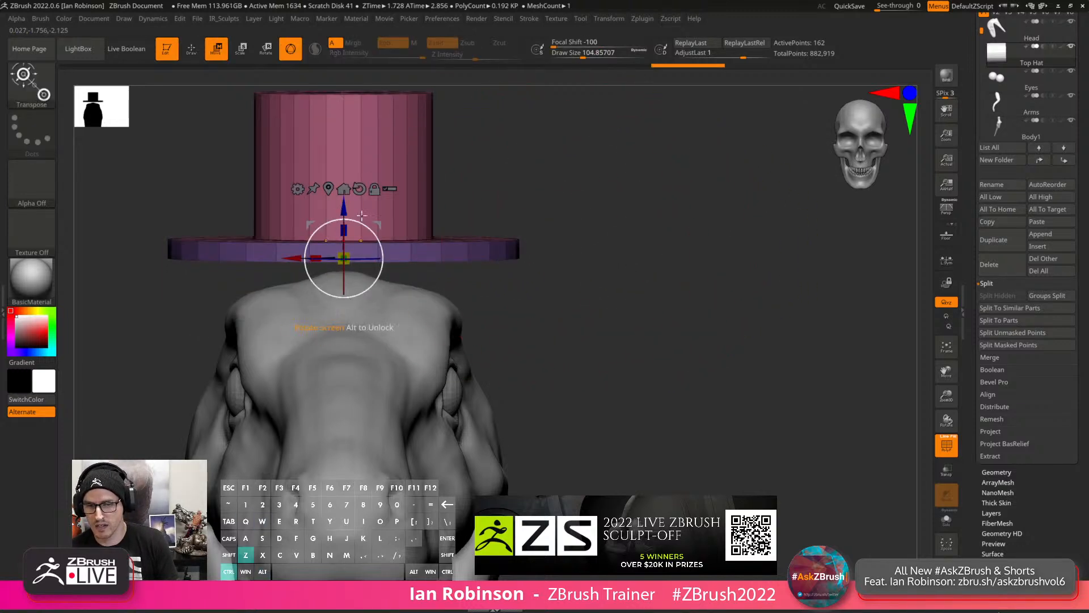
key("ctrl+z")
left_click(568, 204, "ctrl")
left_click_drag(344, 219, 343, 240)
Return to Draw mode, turn off PolyFrame, and view the top hat on the raptor.
key("q")
mouse_move(664, 212)
left_mouse_down()
mouse_move(615, 238)
mouse_move(659, 211)
mouse_move(612, 199)
mouse_move(669, 214)
mouse_move(579, 188)
mouse_move(651, 214)
left_mouse_up()
key("shift+f")
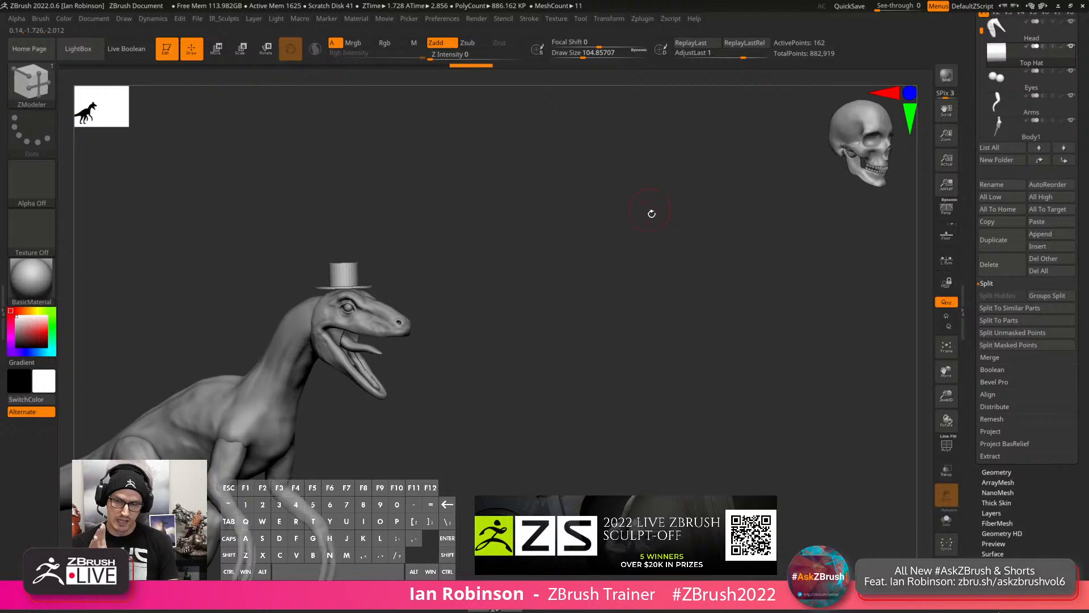
mouse_move(618, 262)
left_mouse_down("alt")
mouse_move(652, 367)
mouse_move(688, 216)
mouse_move(569, 281)
left_mouse_up("alt")
Set the draw size to about 51 and choose the IMM Primitives brush.
key("s")
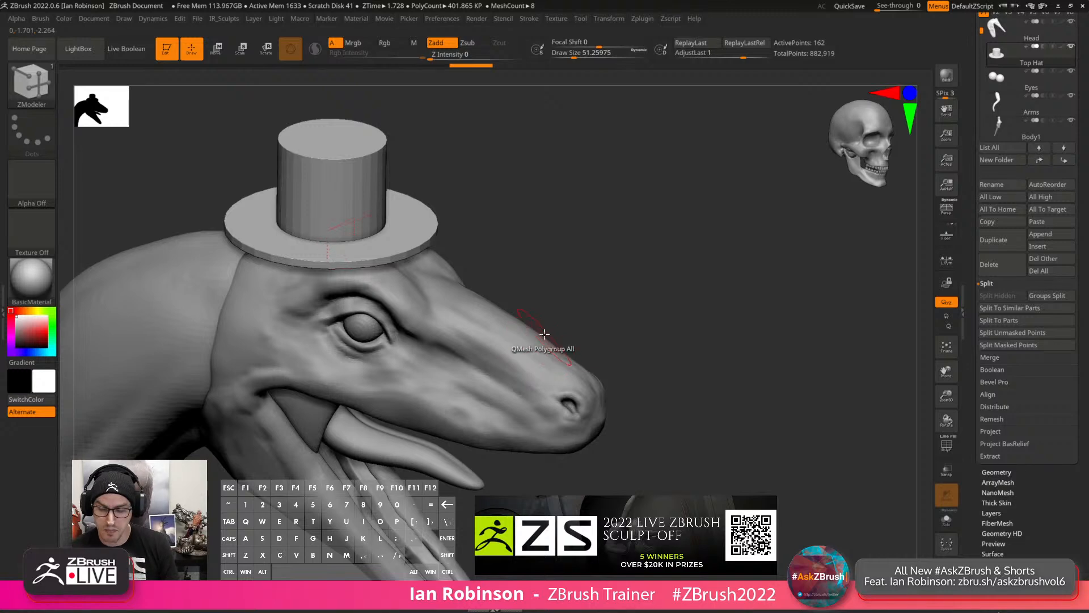
key("b")
key("i")
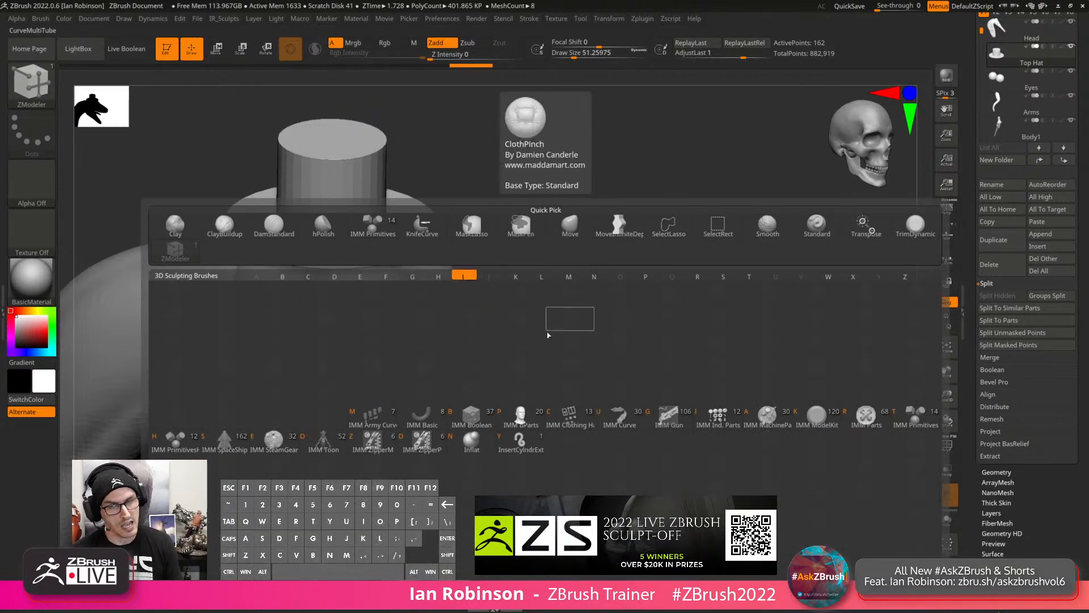
key("t")
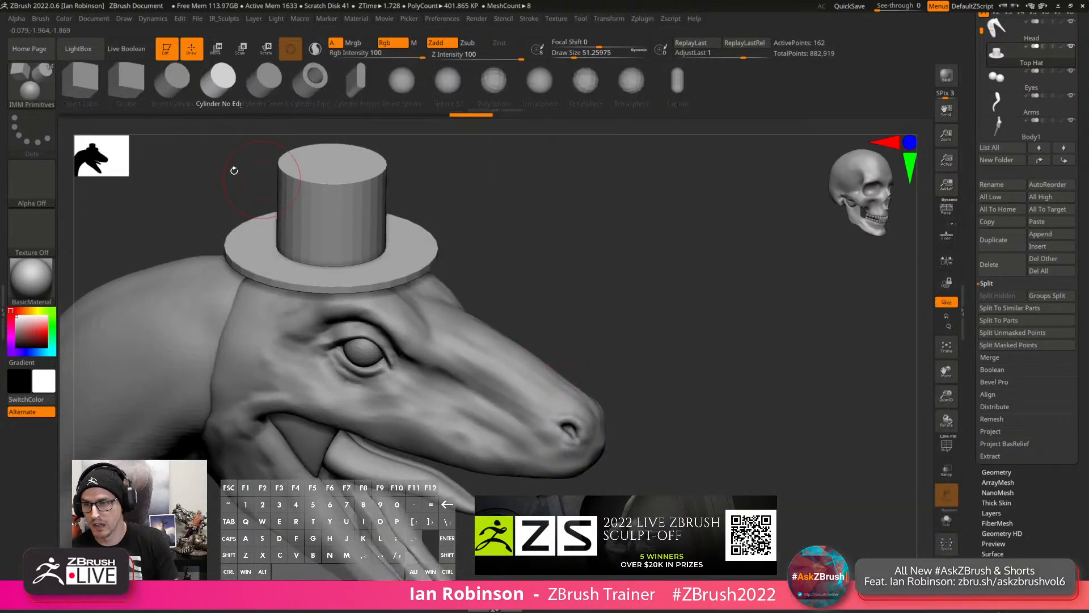
Set the IMM Primitives brush's Imbed depth to about 13.
left_click(42, 20)
left_click(82, 272)
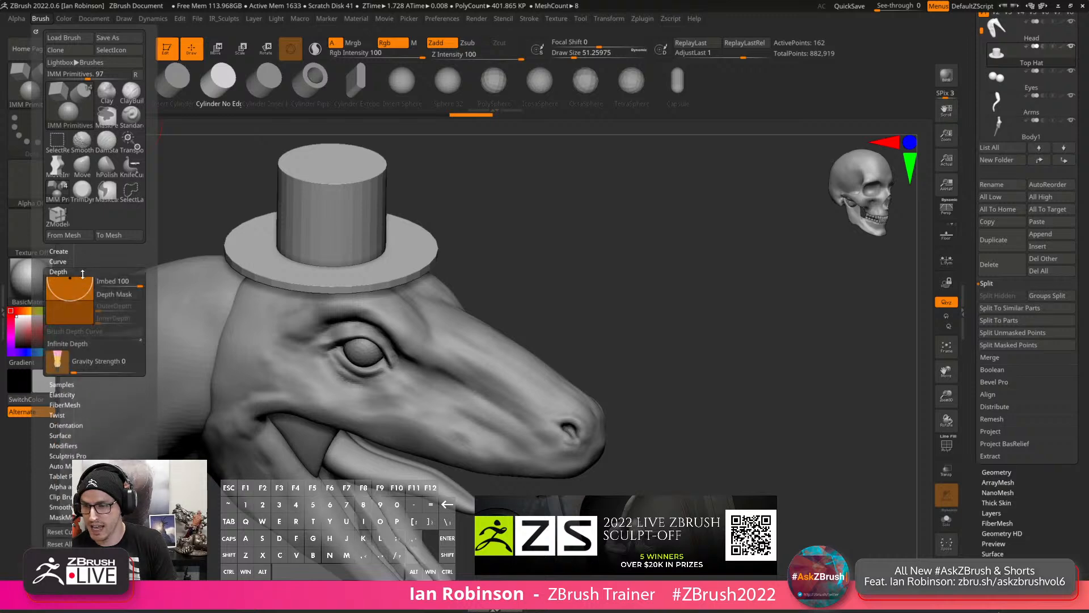
left_click(122, 283)
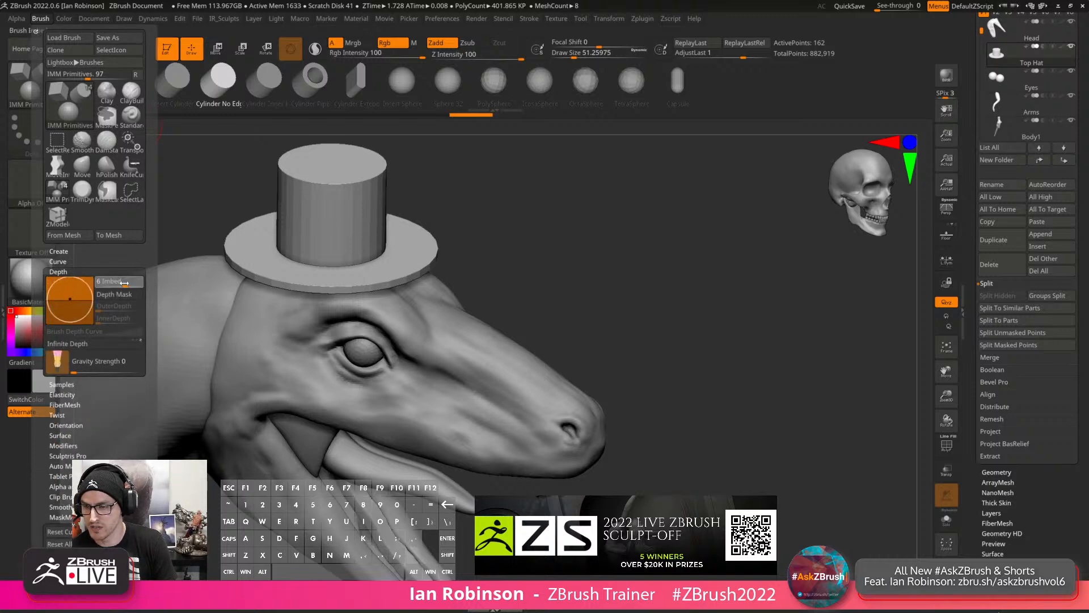
left_click_drag(114, 283, 127, 283)
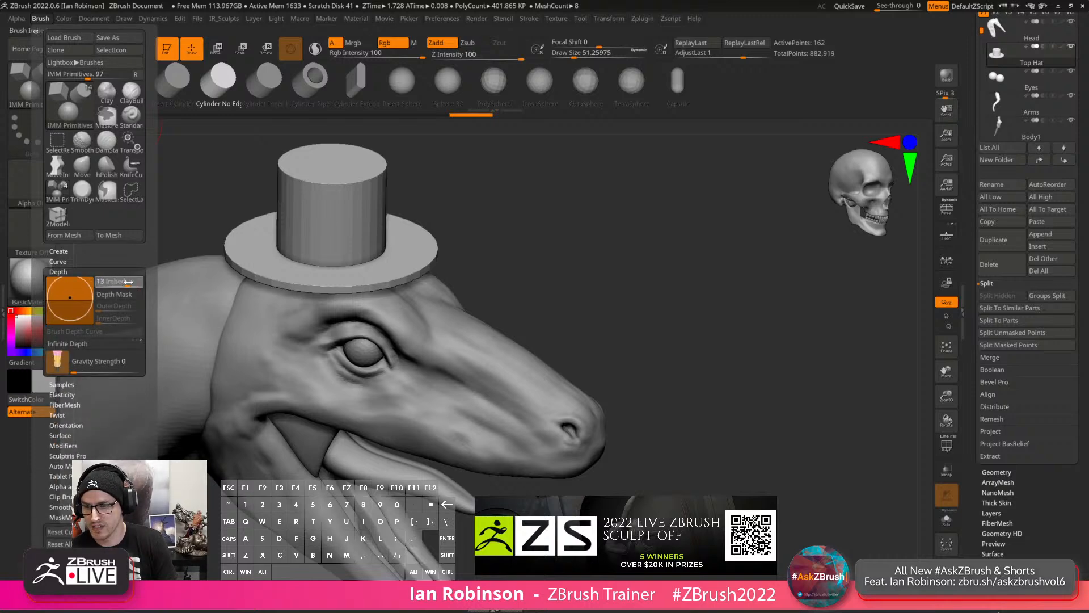
Insert mirrored pairs of Cylinder No Edge primitives on the raptor's snout and behind its eyes to compare imbed depths.
mouse_move(520, 352)
left_mouse_down()
mouse_move(521, 388)
mouse_move(490, 394)
mouse_move(489, 415)
left_mouse_up()
key("ctrl+z")
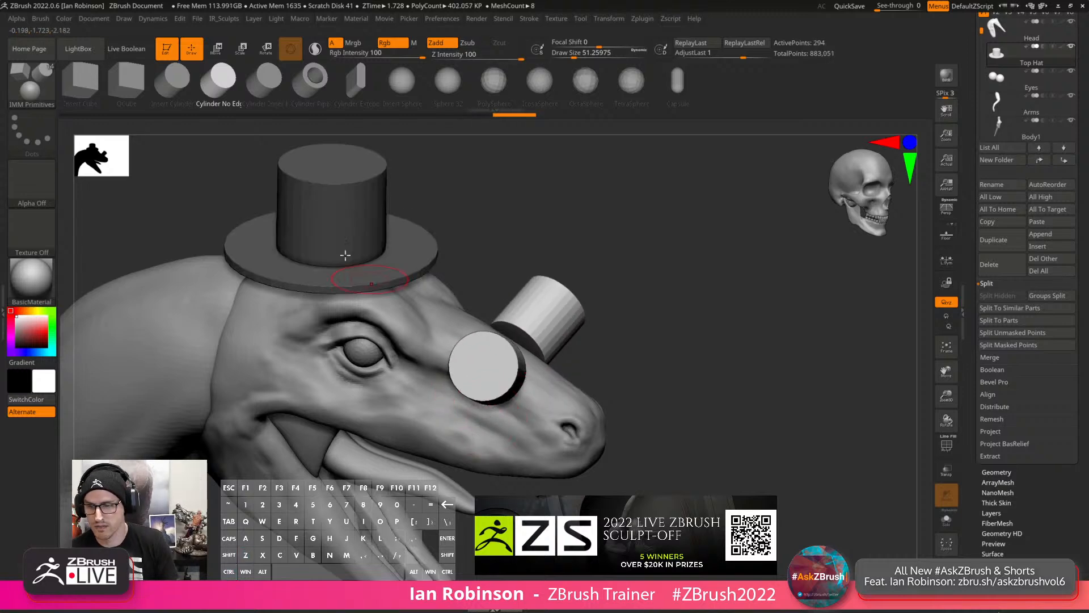
left_click(42, 19)
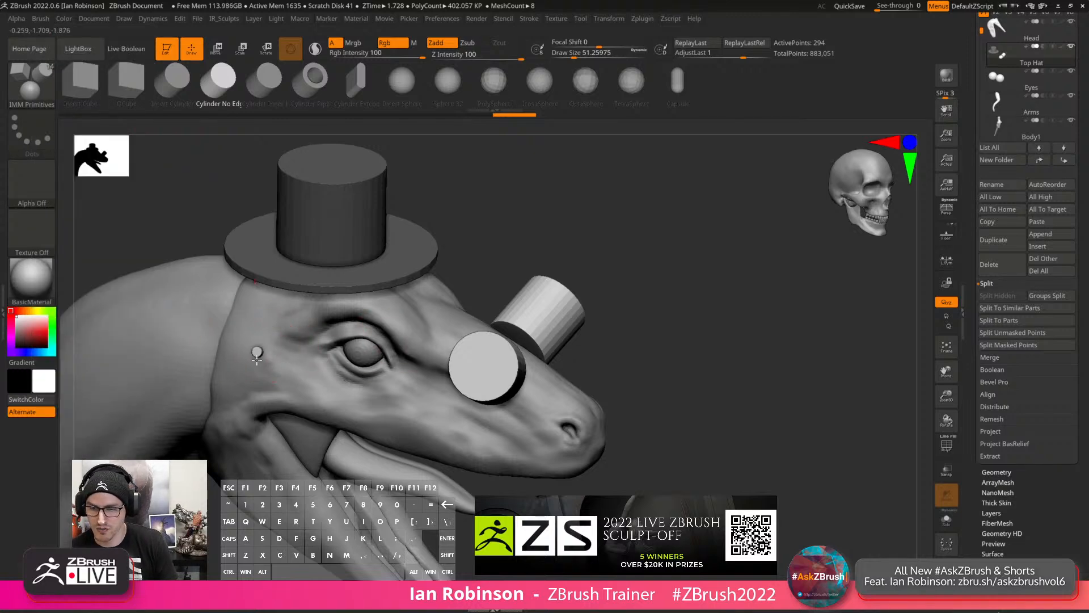
left_click_drag(257, 360, 258, 385)
Turn on transparency and inspect how deeply the inserted cylinders sit inside the raptor's head.
left_click_drag(486, 236, 470, 199)
left_click(944, 489)
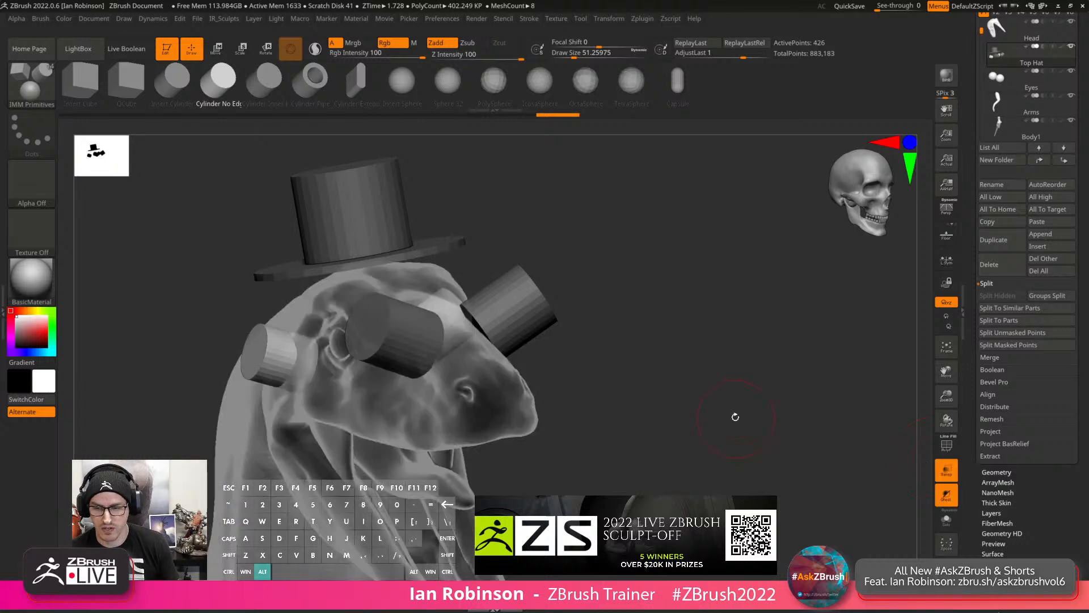
left_click_drag(735, 414, 633, 325)
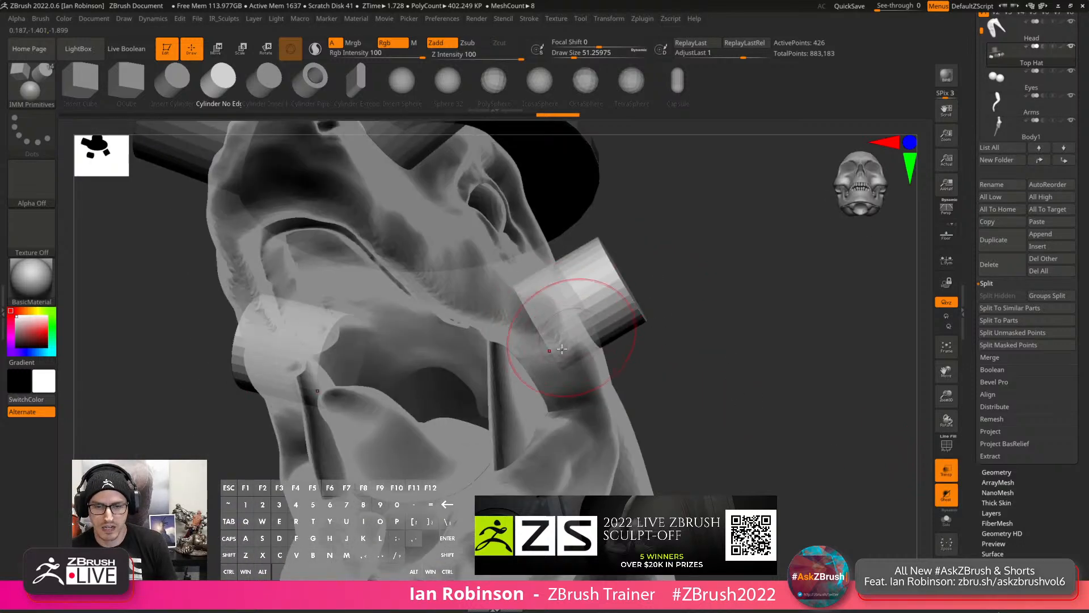
Turn off transparency and undo the cylinder insertions on the raptor's head.
left_click_drag(701, 318, 691, 340, "alt")
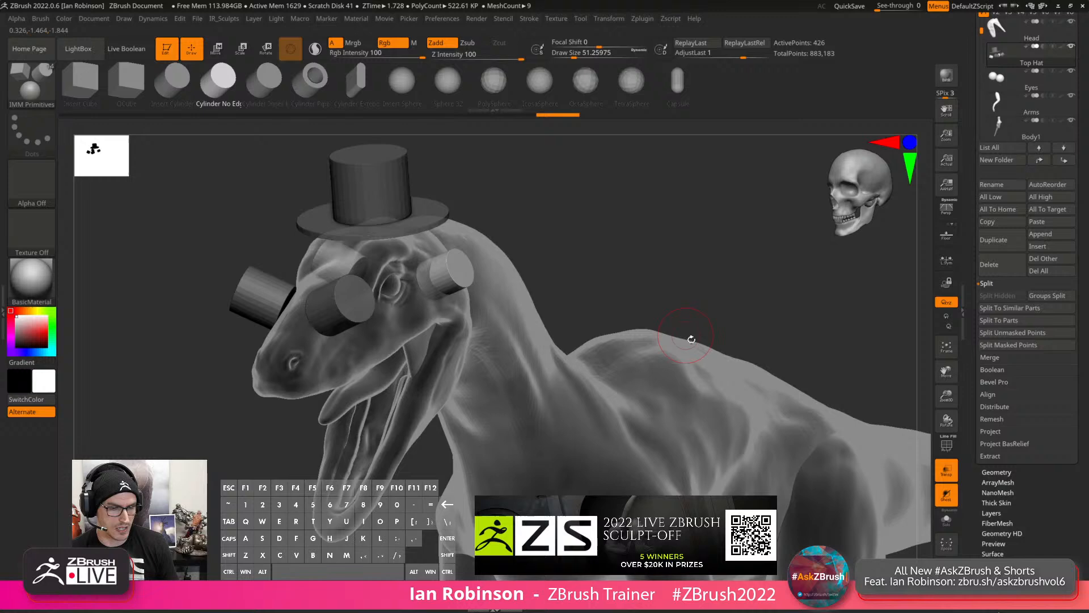
left_click(946, 471)
left_click_drag(648, 252, 570, 207)
key("ctrl+z")
key("ctrl+z")
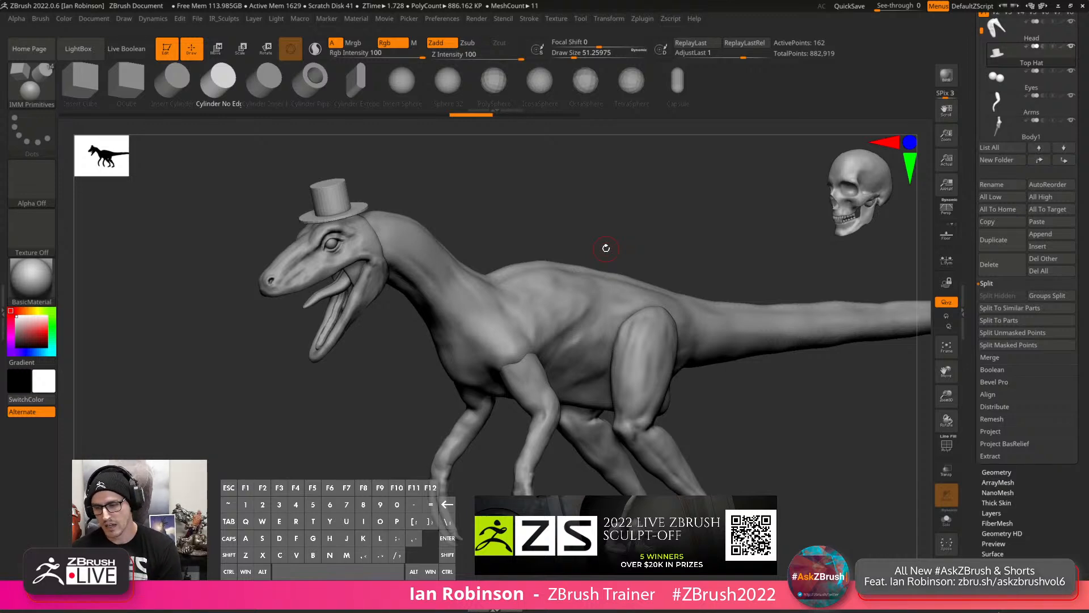
Hide the Top Hat subtool and make the Head subtool active.
left_click_drag(757, 211, 783, 212, "alt")
scroll(1082, 102, "up", 3)
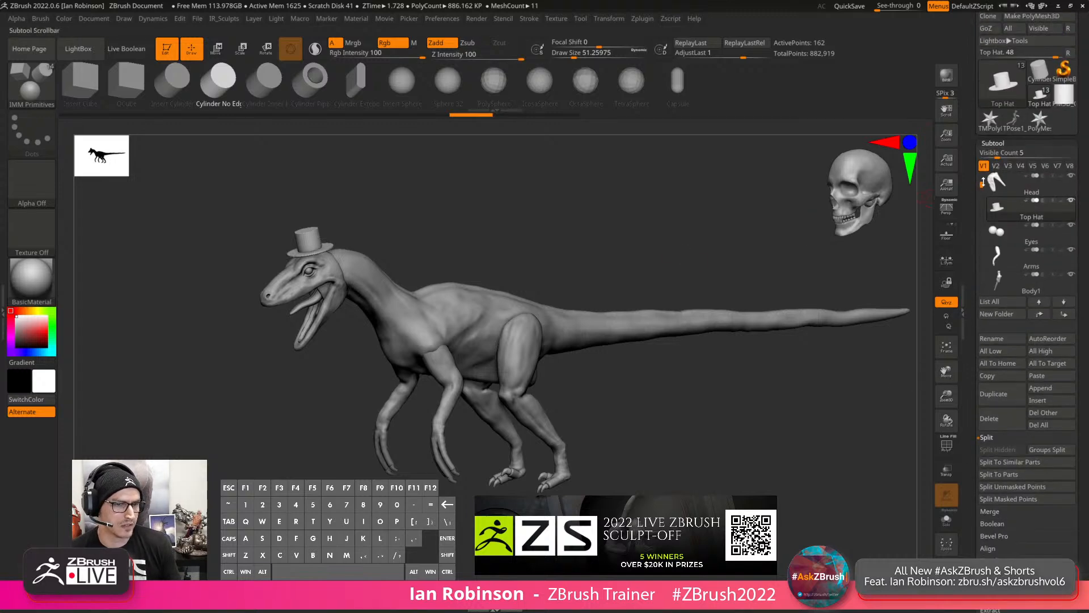
scroll(1009, 197, "up", 1)
mouse_move(1009, 197)
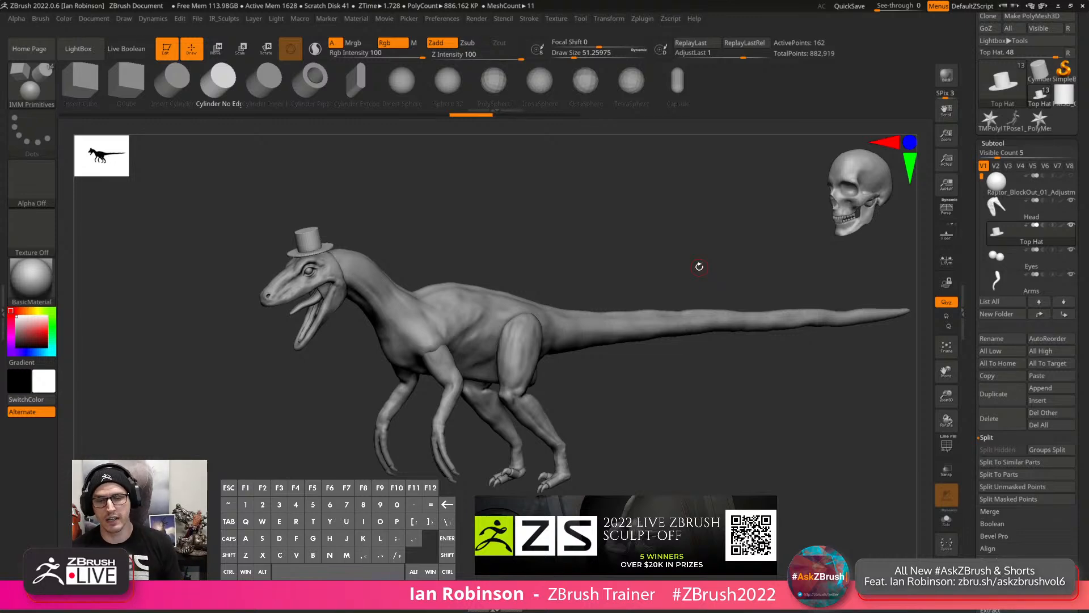
left_click(1072, 227)
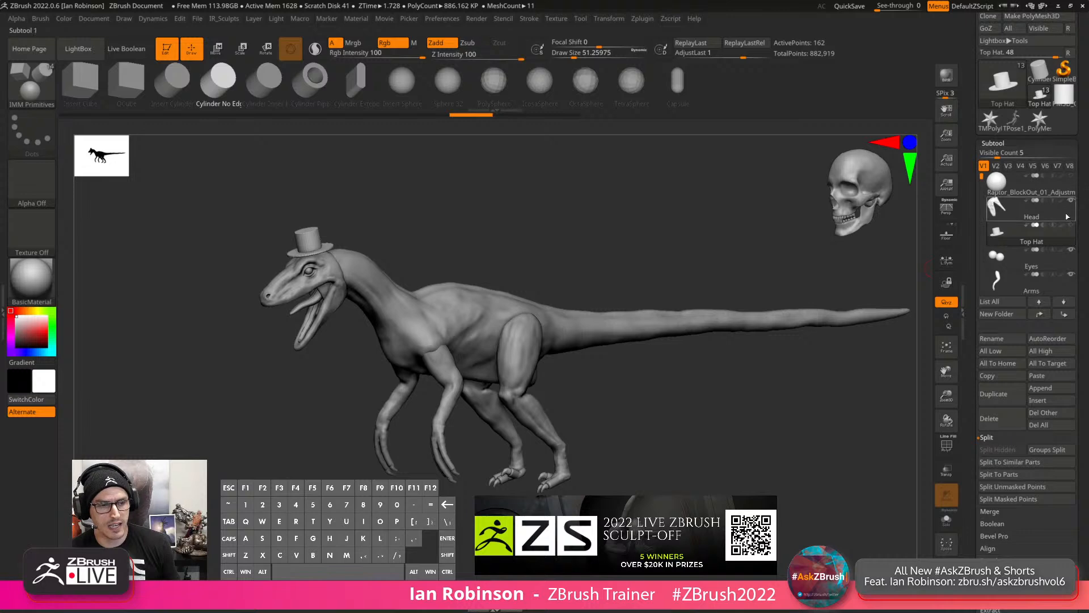
left_click(1065, 216)
left_click_drag(673, 280, 579, 281, "alt")
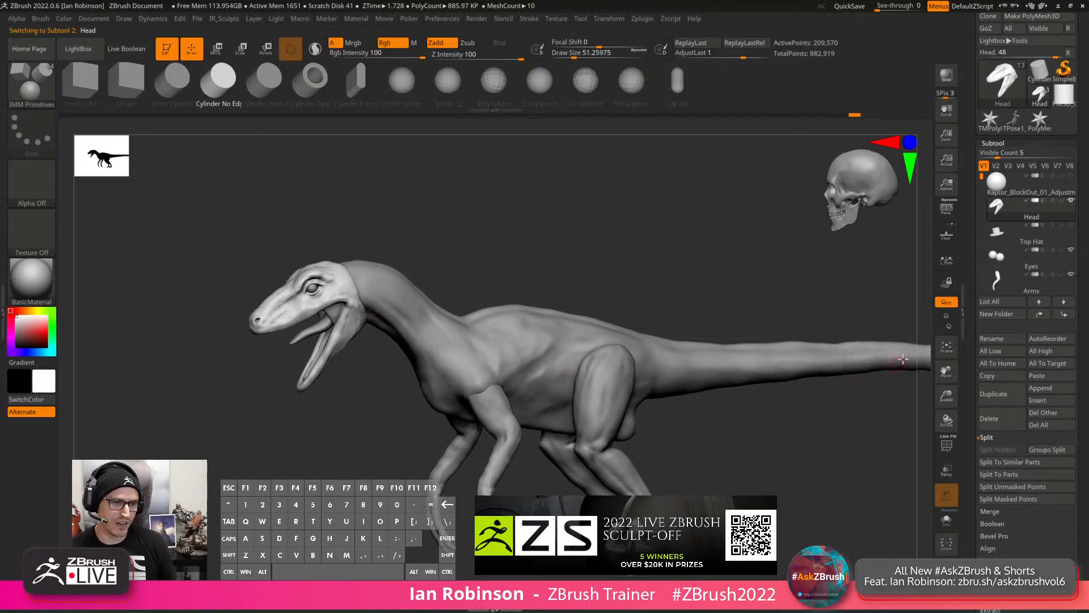
Duplicate the Raptor_BlockOut_01_Adjustments sphere subtool, isolate the copy in Solo mode, and set the draw size to about 105.
left_click(1022, 185)
key("ctrl+shift")
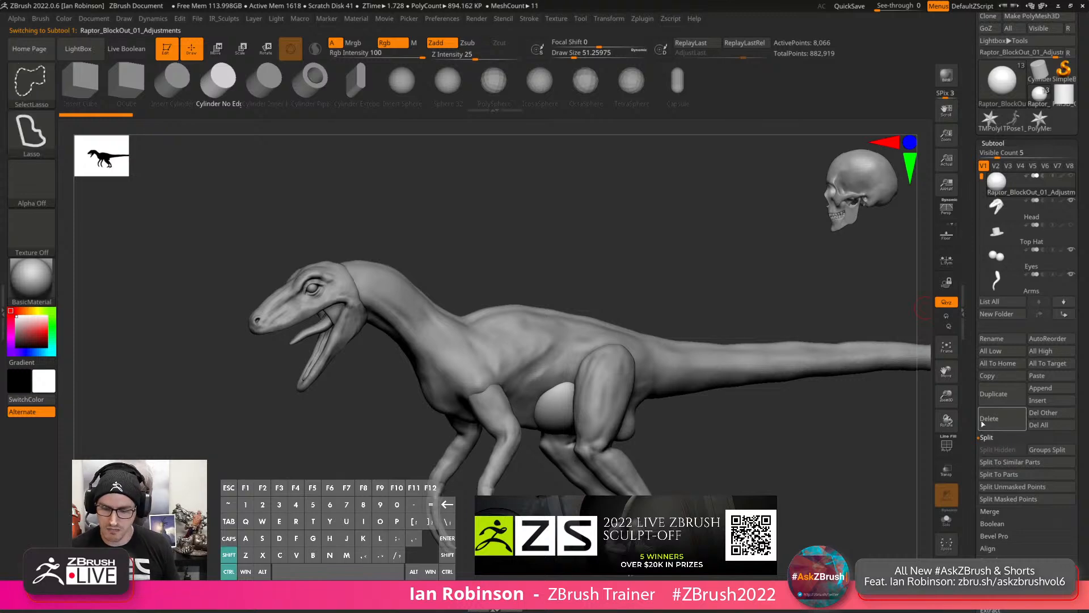
key("ctrl+shift+d")
left_click(947, 519)
left_click_drag(815, 472, 637, 264, "alt")
mouse_move(643, 422)
left_mouse_down("alt")
mouse_move(635, 317)
mouse_move(710, 296)
mouse_move(836, 286)
left_mouse_up("alt")
key("s")
mouse_move(527, 294)
left_mouse_down("alt")
mouse_move(641, 279)
mouse_move(626, 278)
mouse_move(682, 234)
left_mouse_up("alt")
left_click(656, 290, "alt")
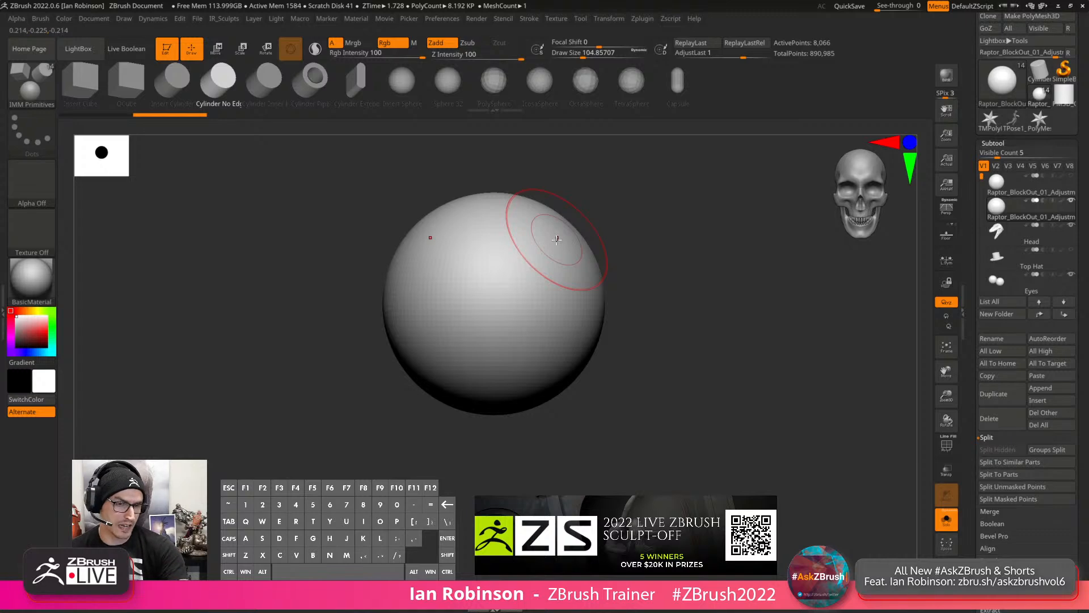
Carve two mirrored eye sockets into the front of the sphere with the ClayBuildup brush at a draw size of about 80.
key("s")
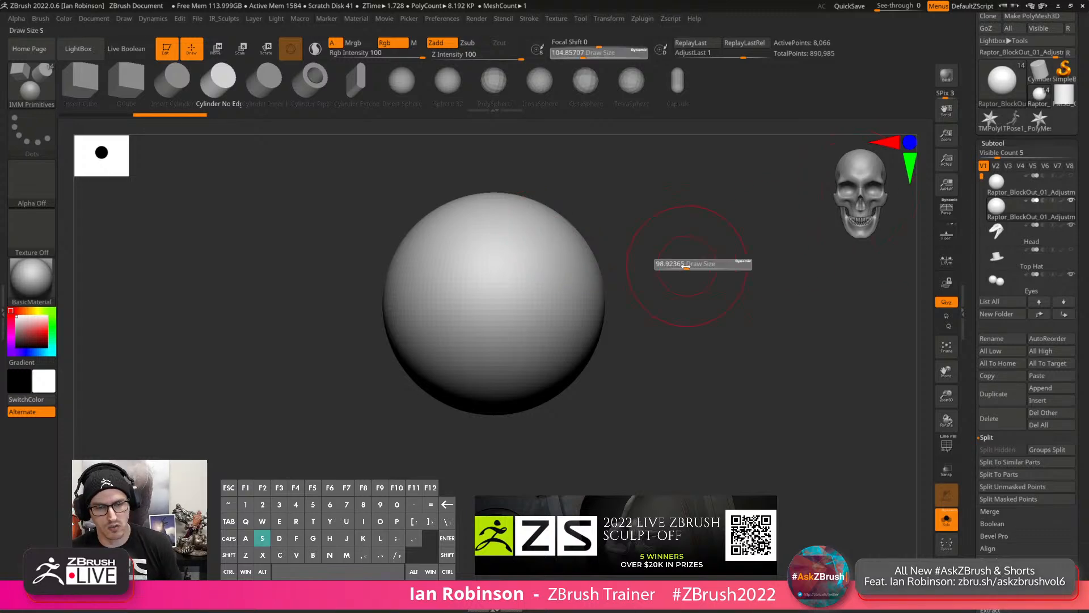
left_click_drag(686, 266, 682, 266)
key("b")
key("c")
key("b")
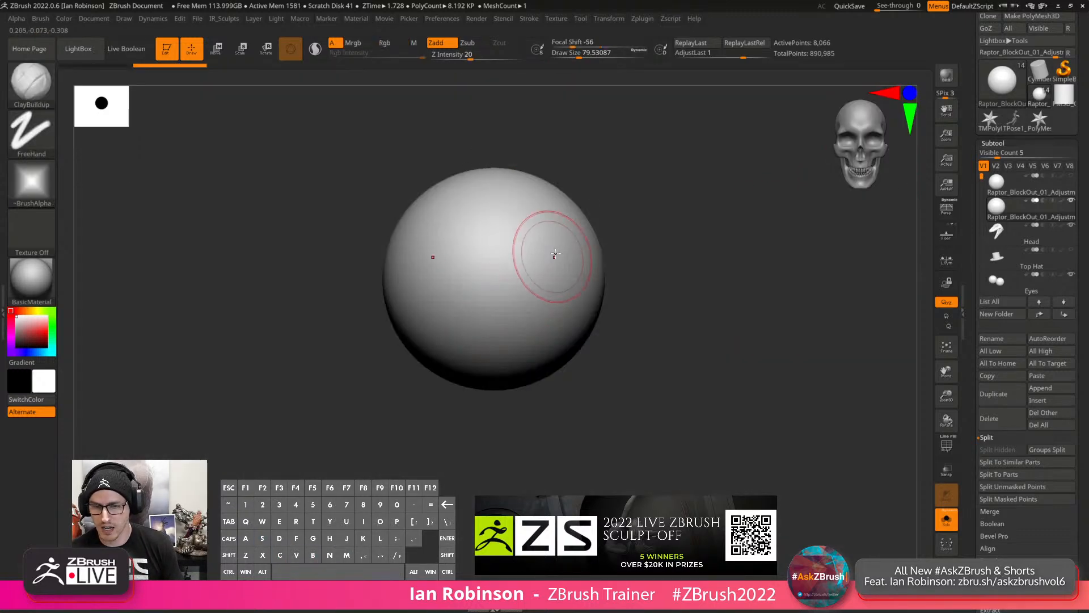
left_click_drag(727, 194, 726, 216, "alt")
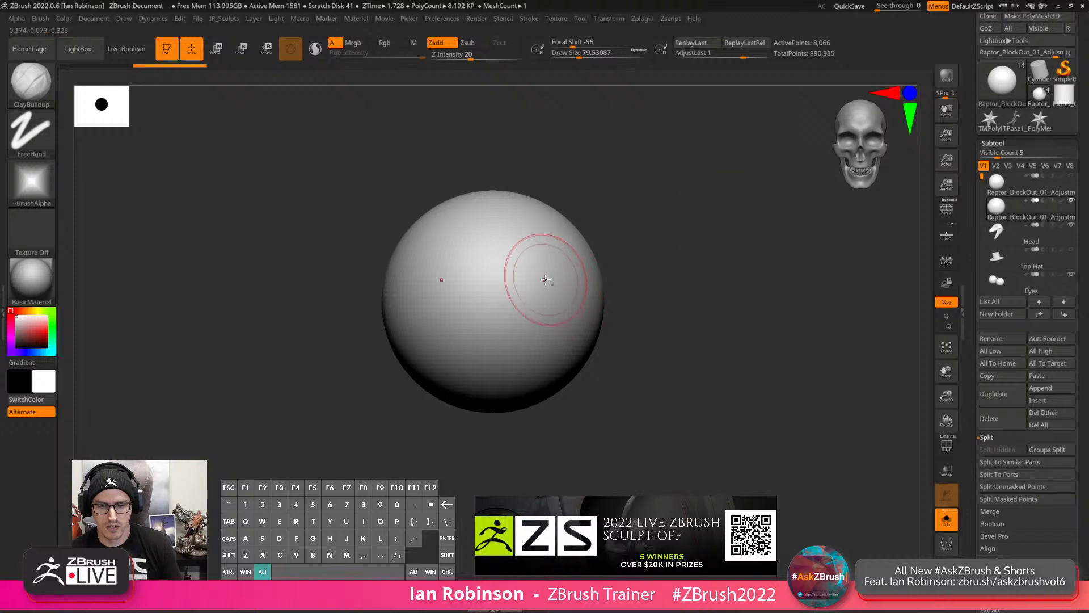
mouse_move(544, 278)
left_mouse_down("alt")
mouse_move(534, 267)
mouse_move(553, 282)
mouse_move(542, 241)
mouse_move(545, 306)
mouse_move(539, 283)
mouse_move(519, 275)
left_mouse_up("alt")
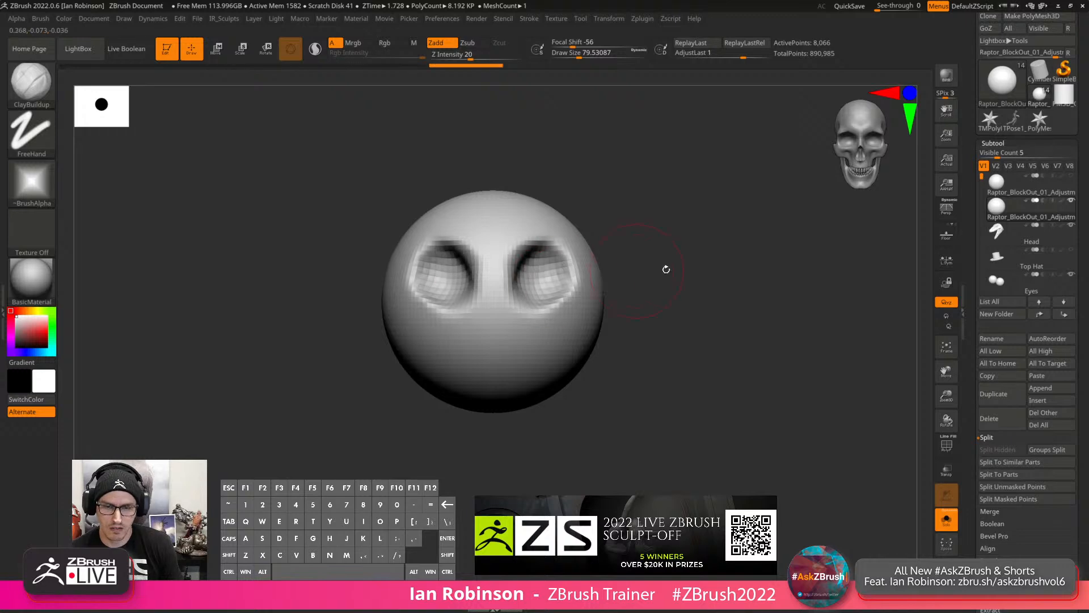
Pull the top of the sphere upward from the side with the Move brush at a draw size of about 141.
left_click_drag(664, 267, 713, 282)
key("b")
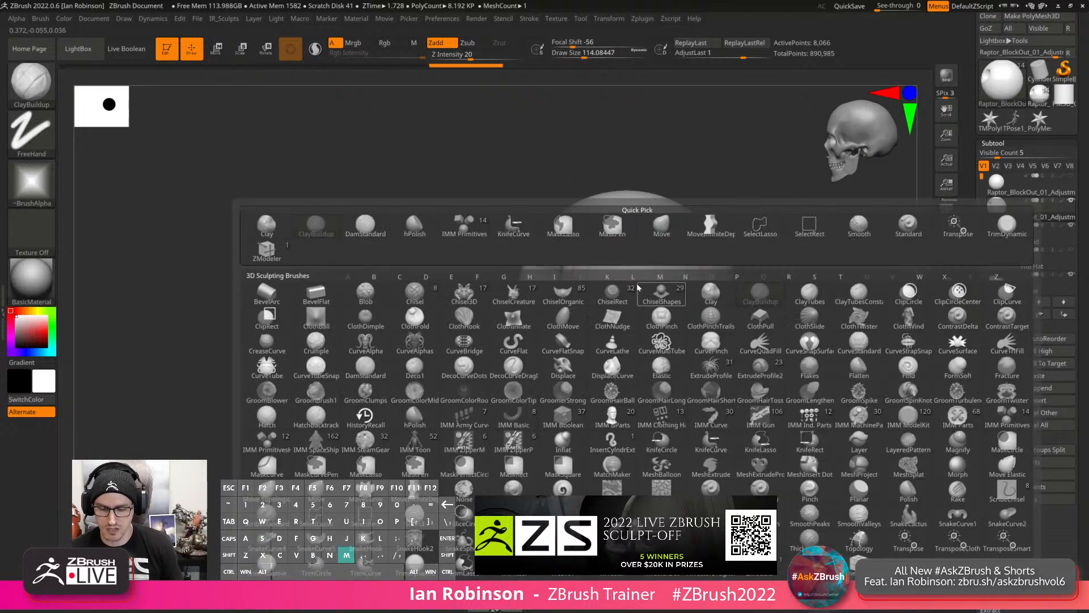
key("m")
key("v")
key("s")
left_click_drag(573, 211, 577, 212)
right_click_drag(576, 204, 581, 195)
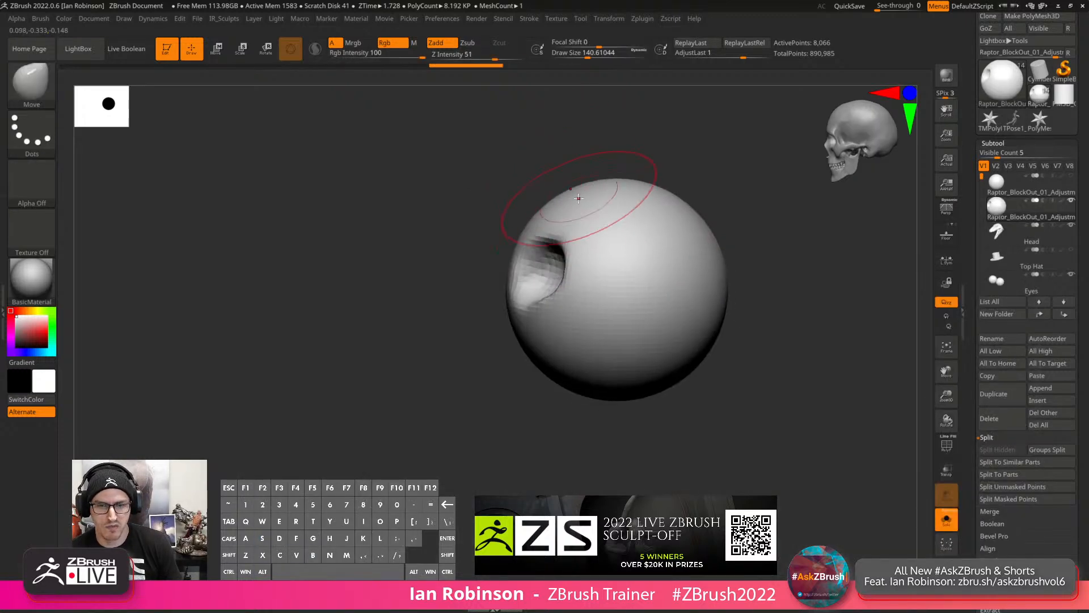
mouse_move(579, 194)
left_mouse_down()
mouse_move(574, 187)
mouse_move(633, 176)
left_mouse_up()
mouse_move(786, 196)
left_mouse_down()
mouse_move(766, 197)
mouse_move(756, 170)
left_mouse_up()
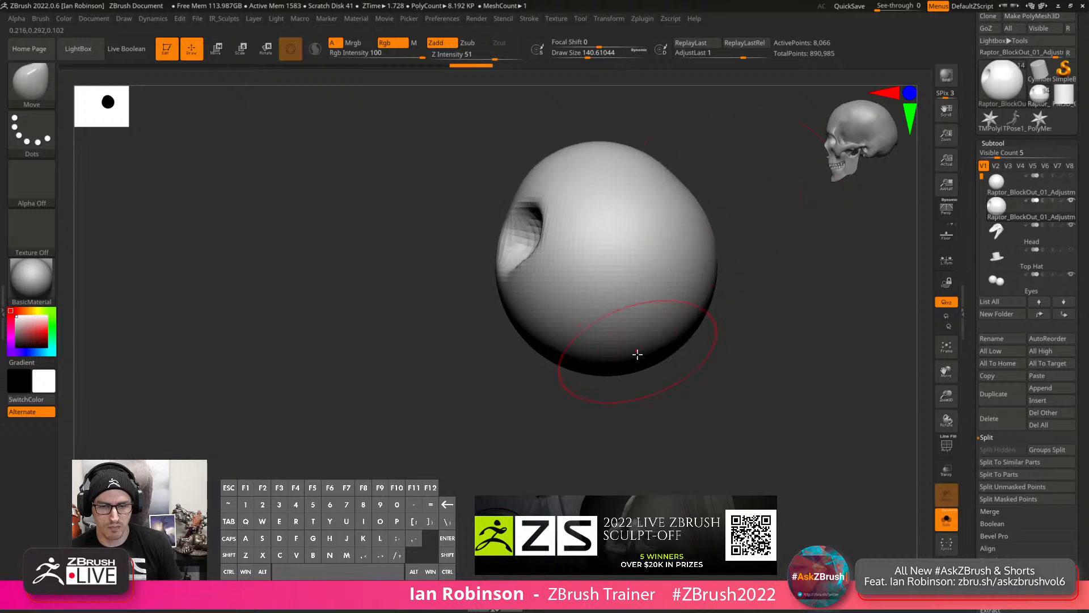
Push the underside of the sphere upward with the Move brush to flatten its base.
key("s")
mouse_move(631, 349)
left_mouse_down()
mouse_move(641, 349)
mouse_move(616, 329)
mouse_move(567, 326)
left_mouse_up()
left_click_drag(671, 277, 636, 287, "shift")
left_click_drag(687, 197, 698, 252)
Shape the upper part of the form into a narrower dome with the Move brush, reducing the draw size to about 85.
key("s")
left_click_drag(680, 187, 668, 187)
right_click_drag(675, 193, 691, 185)
mouse_move(691, 186)
left_mouse_down()
mouse_move(740, 144)
mouse_move(700, 188)
left_mouse_up()
left_click_drag(577, 187, 576, 194)
mouse_move(634, 162)
left_mouse_down()
mouse_move(688, 201)
mouse_move(665, 204)
mouse_move(658, 234)
left_mouse_up()
key("s")
left_click_drag(698, 292, 715, 206)
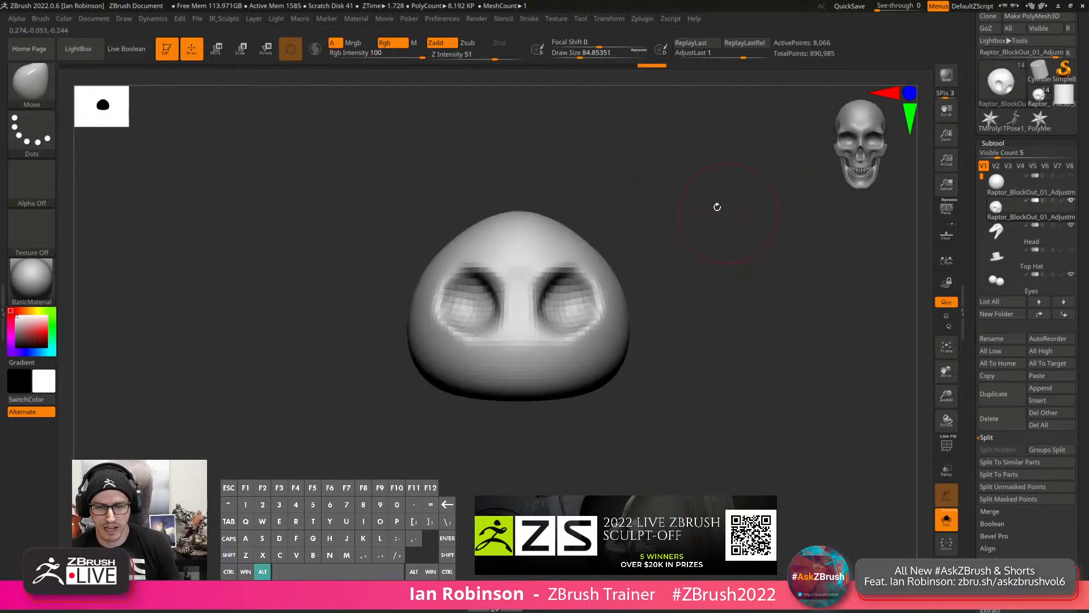
Pull the lower front of the head down into a narrow jaw with the Move brush at a draw size of about 134.
key("s")
left_click_drag(521, 391, 525, 448)
left_click_drag(551, 407, 573, 396)
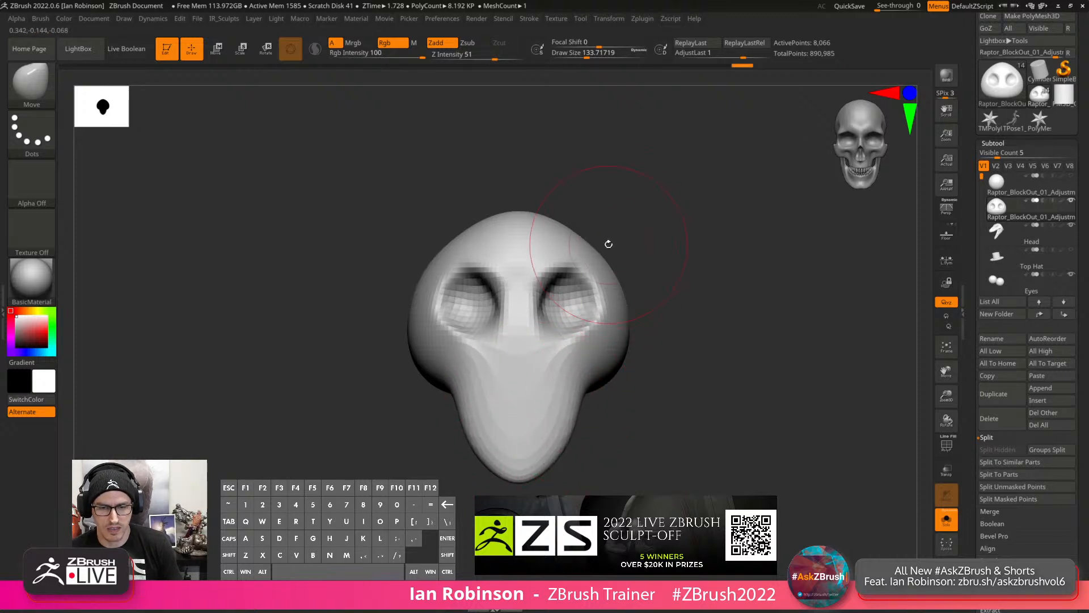
Reshape the sides and back of the cranium with the Move brush.
mouse_move(625, 235)
left_mouse_down()
mouse_move(628, 274)
mouse_move(595, 250)
mouse_move(631, 271)
left_mouse_up()
left_click_drag(634, 262, 624, 264)
mouse_move(693, 262)
left_mouse_down()
mouse_move(631, 270)
mouse_move(726, 263)
left_mouse_up()
left_click_drag(642, 266, 588, 261)
mouse_move(740, 274)
left_mouse_down()
mouse_move(768, 248)
mouse_move(646, 270)
mouse_move(614, 304)
left_mouse_up()
left_click_drag(701, 258, 702, 297, "alt")
left_click_drag(702, 296, 674, 285)
Refine the temple and side contours of the skull with the Move brush at a draw size of about 111.
key("s")
left_click_drag(607, 297, 605, 296)
left_click_drag(644, 237, 657, 255)
left_click_drag(620, 288, 601, 292)
left_click_drag(699, 246, 682, 264, "alt")
mouse_move(682, 265)
left_mouse_down()
mouse_move(608, 292)
mouse_move(695, 276)
left_mouse_up()
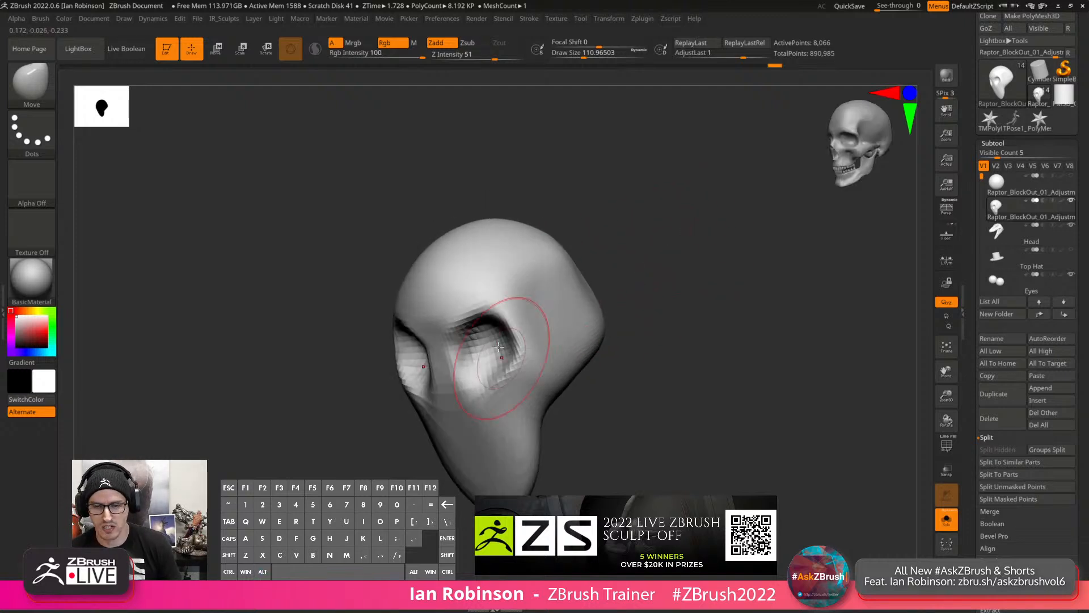
Enable DynaMesh on the head at resolution 232 and check the rebuilt topology in polyframe view.
left_click(1001, 142)
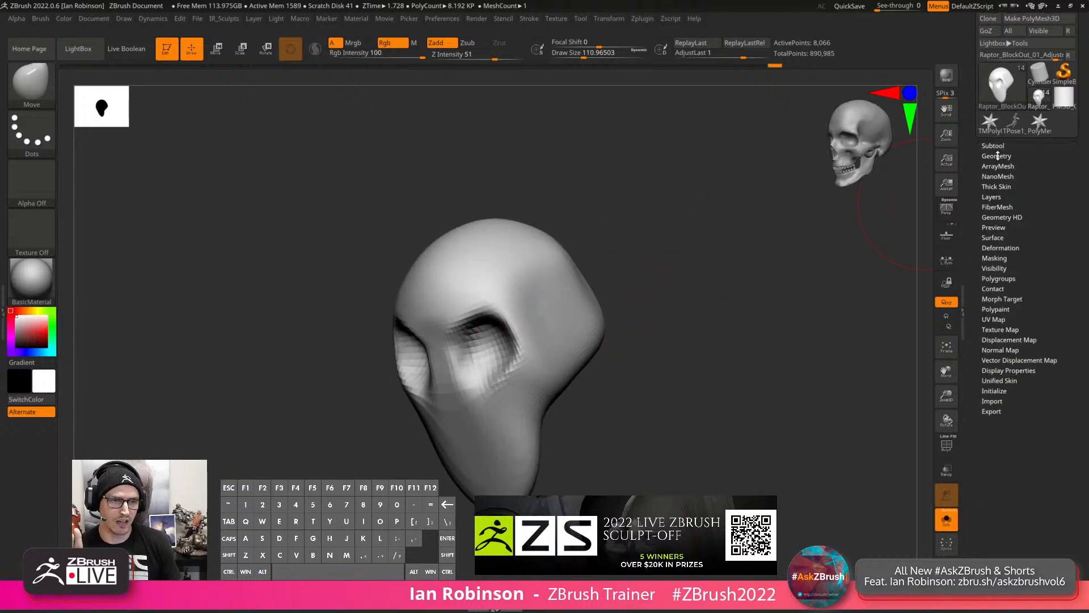
left_click(1000, 156)
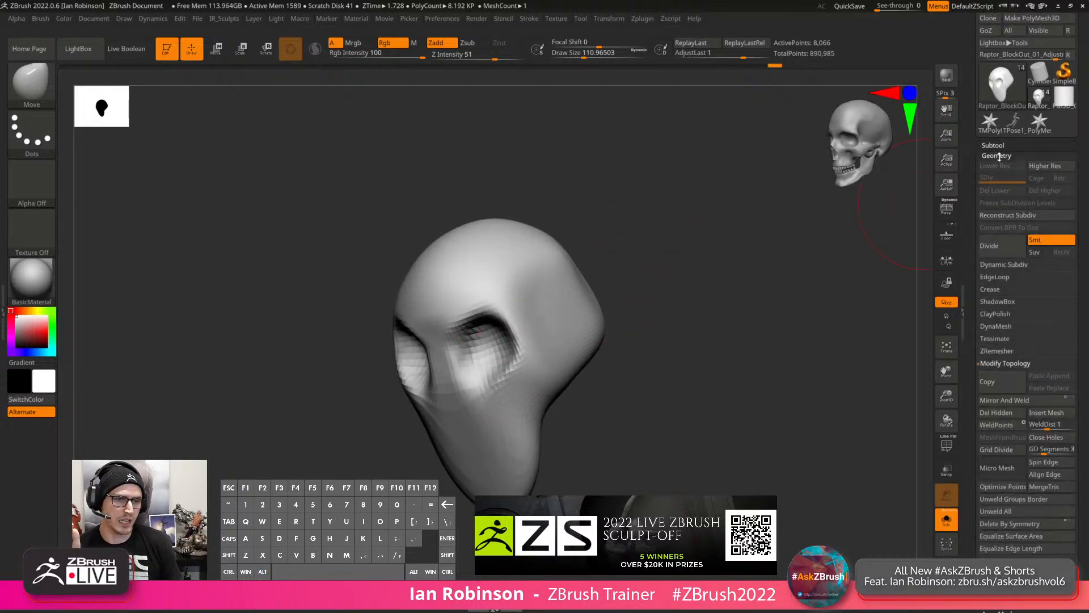
left_click(997, 327)
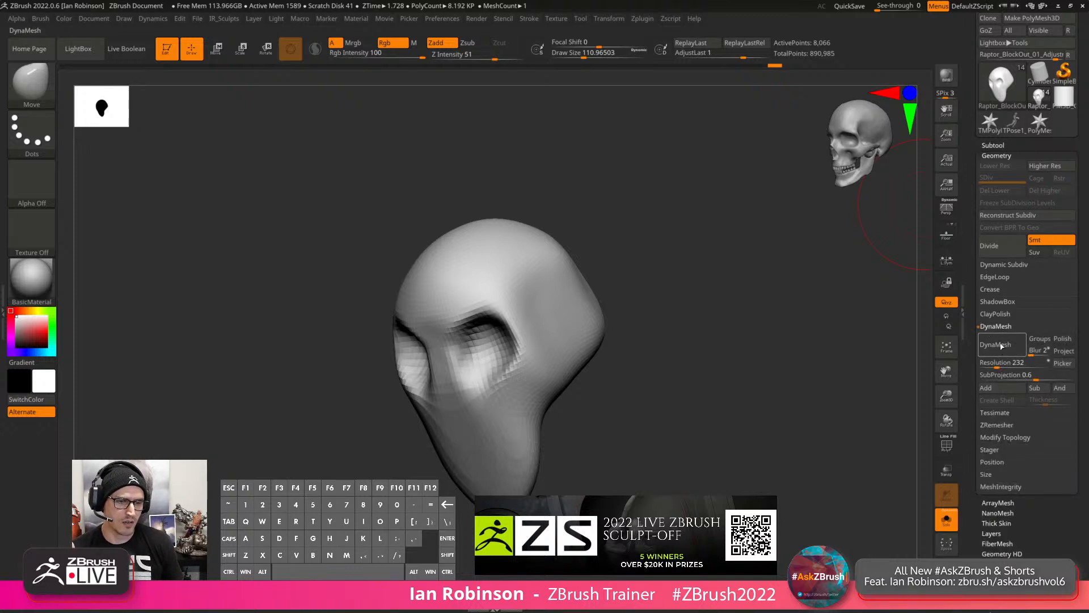
left_click(1002, 346)
mouse_move(678, 347)
left_mouse_down()
mouse_move(674, 290)
mouse_move(730, 279)
mouse_move(716, 277)
mouse_move(658, 326)
left_mouse_up()
key("shift+f")
key("shift+f")
key("f")
Push in the cheek below the eye socket and switch to the ClayBuildup brush.
key("s")
left_click_drag(469, 383, 491, 352, "alt")
key("b")
key("c")
key("b")
left_click_drag(843, 234, 785, 261)
mouse_move(434, 429)
left_mouse_down("alt")
mouse_move(406, 430)
mouse_move(378, 414)
mouse_move(396, 388)
mouse_move(379, 372)
mouse_move(379, 407)
mouse_move(370, 381)
mouse_move(404, 377)
mouse_move(399, 392)
mouse_move(431, 430)
left_mouse_up("alt")
mouse_move(434, 433)
right_mouse_down("alt")
mouse_move(493, 363)
mouse_move(505, 400)
right_mouse_up("alt")
key("s")
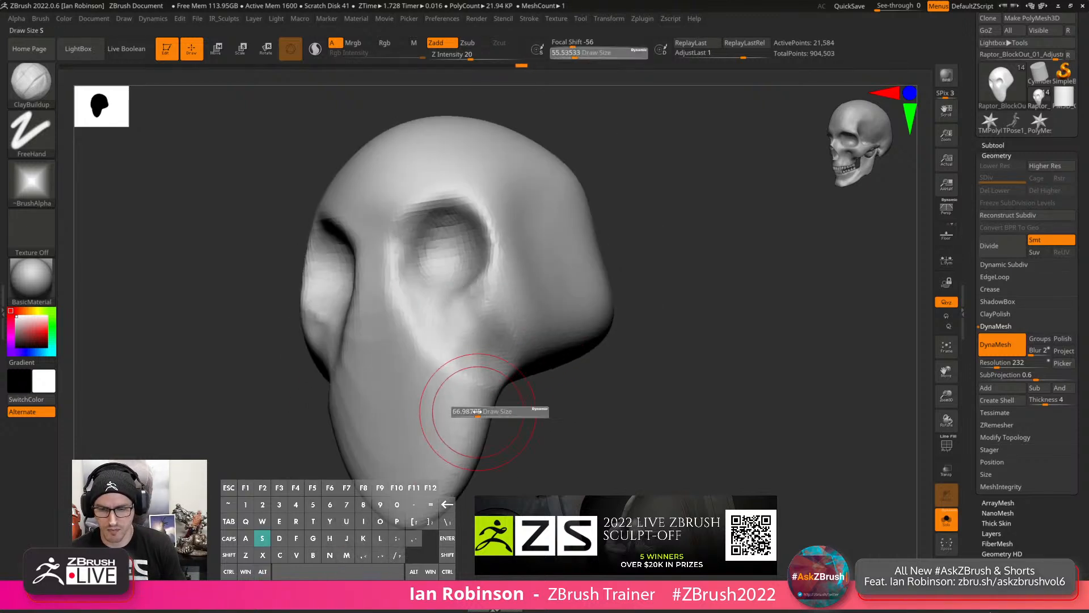
right_click_drag(429, 489, 417, 454)
Push up the jaw's underside and hollow it between the two sides with the Move brush at a draw size of about 90.
key("b")
key("m")
key("v")
left_click_drag(417, 491, 413, 437)
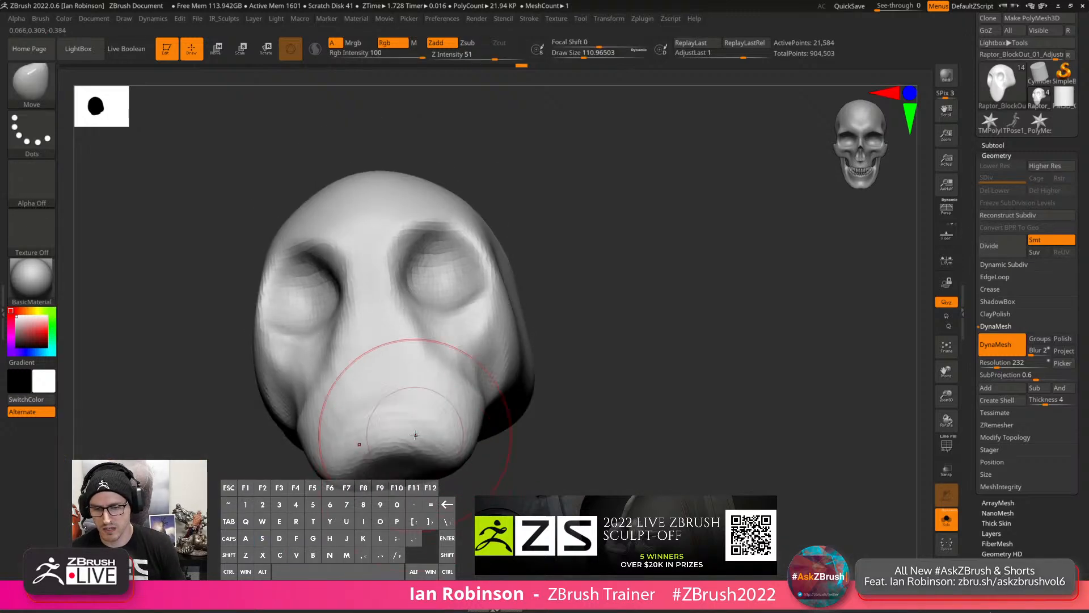
mouse_move(601, 397)
right_mouse_down()
mouse_move(641, 292)
mouse_move(737, 168)
right_mouse_up()
key("s")
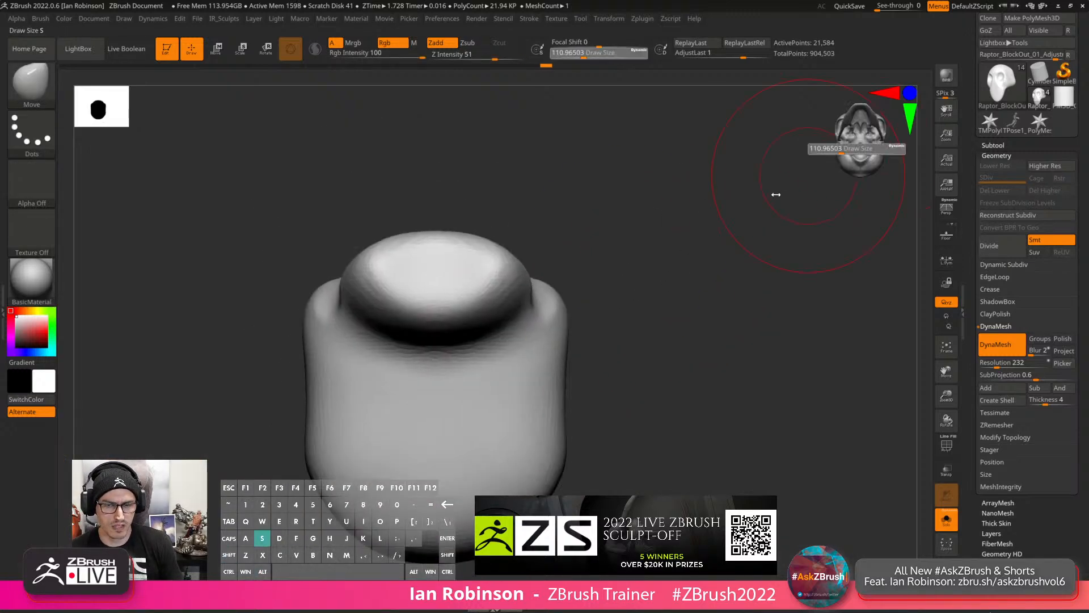
key("s")
mouse_move(588, 277)
left_mouse_down()
mouse_move(511, 309)
mouse_move(502, 361)
left_mouse_up()
left_click_drag(454, 347, 450, 292)
left_click_drag(523, 307, 500, 310)
Narrow the sides of the upper jaw and pull in the cheeks with the Move brush.
right_click_drag(605, 207, 615, 294)
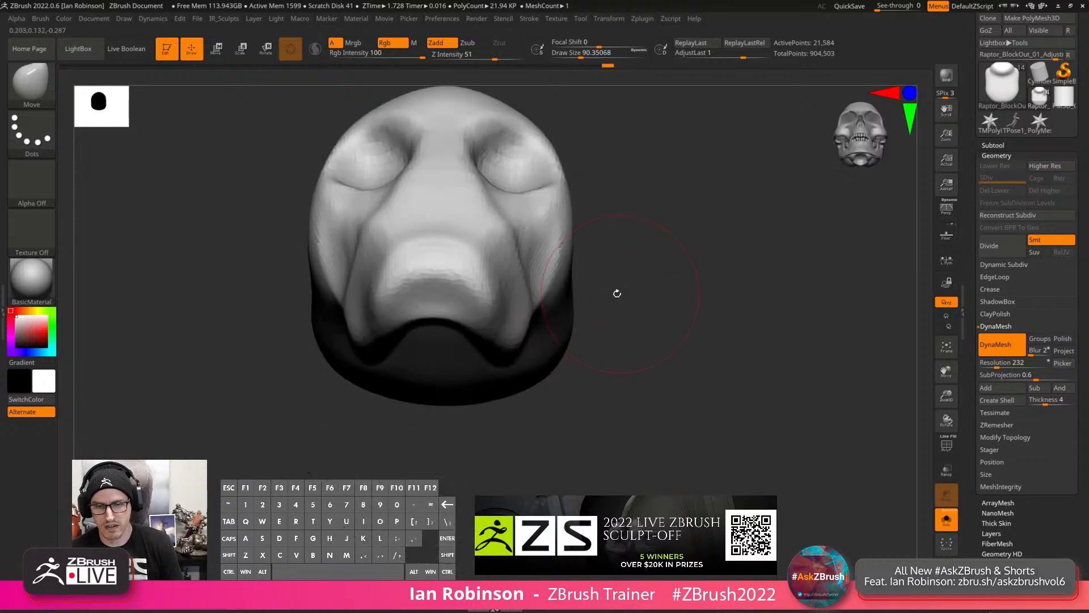
left_click_drag(505, 248, 496, 250)
left_click_drag(533, 302, 515, 317)
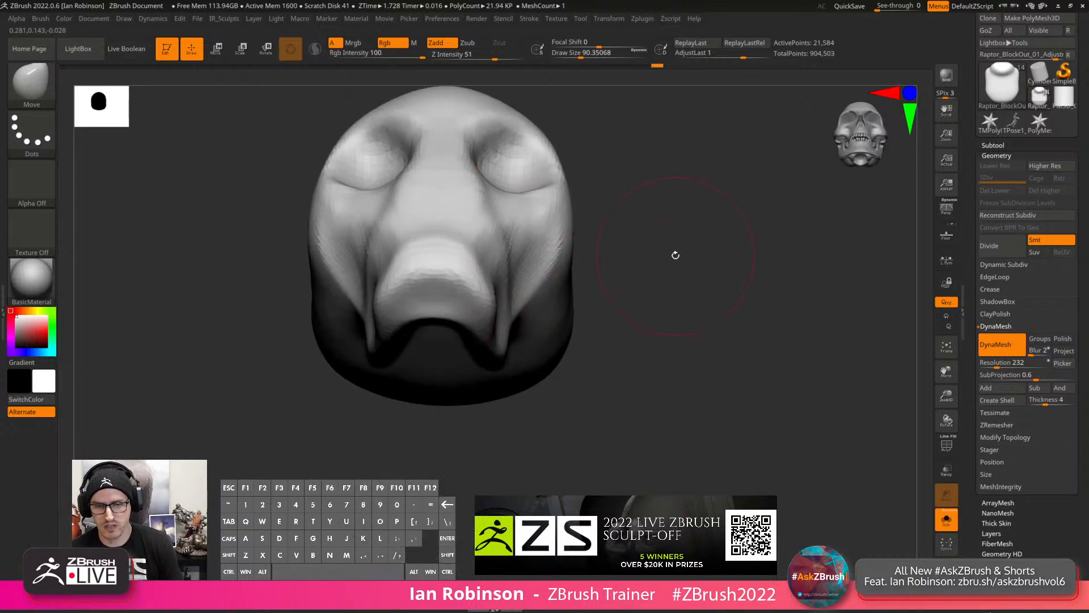
mouse_move(674, 253)
right_mouse_down()
mouse_move(783, 299)
mouse_move(761, 282)
mouse_move(495, 370)
right_mouse_up()
key("s")
left_click_drag(495, 370, 489, 371)
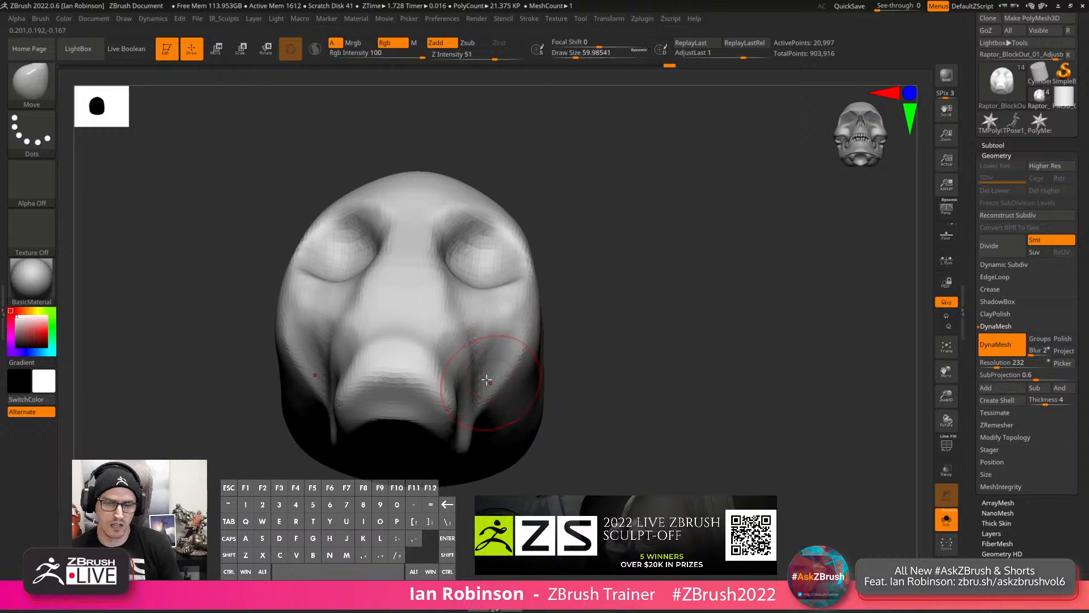
Refine the transition from cheekbone to upper jaw with smaller Move strokes at a draw size of about 53 to 60.
right_click_drag(487, 377, 422, 369)
left_click_drag(475, 400, 462, 397)
left_click_drag(446, 358, 448, 361)
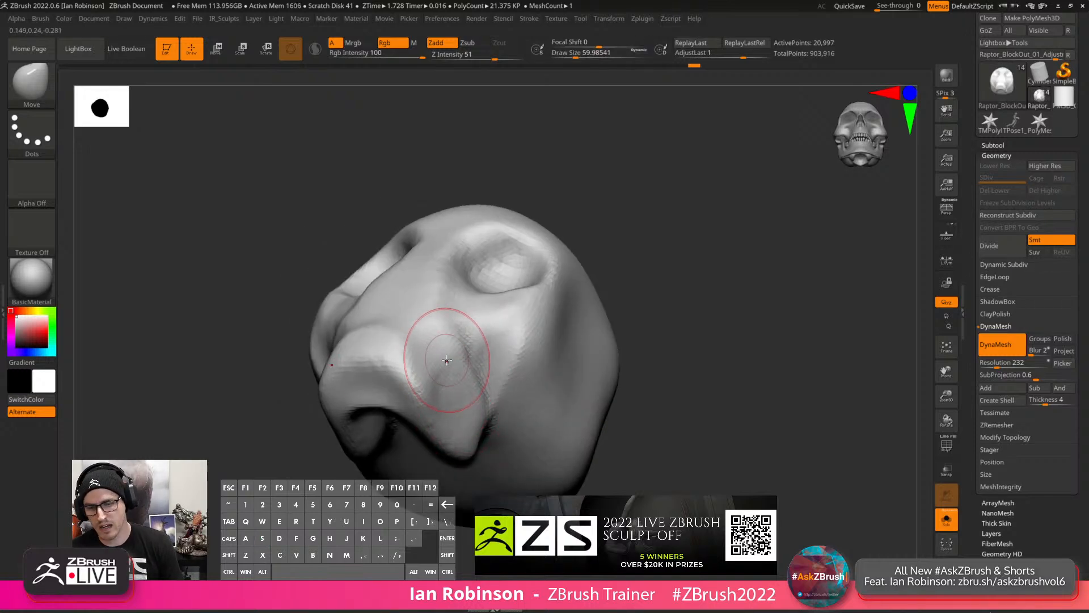
right_click_drag(448, 361, 497, 437)
key("s")
left_click_drag(475, 333, 471, 332)
Carve the nasal cavity into the centre of the face with the ClayBuildup brush.
key("b")
key("c")
key("b")
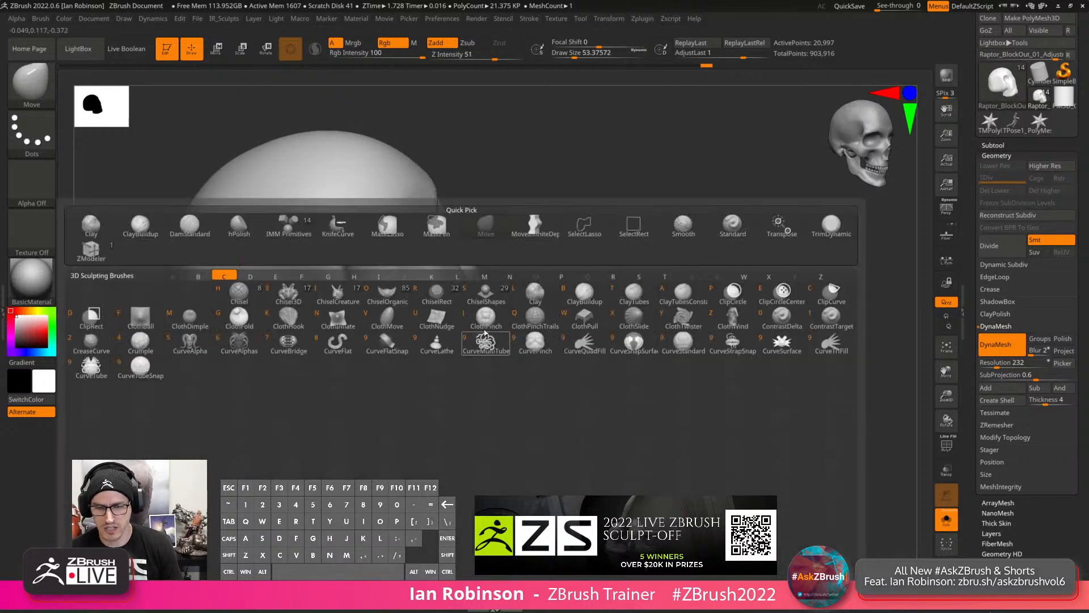
right_click_drag(471, 331, 547, 311, "shift")
mouse_move(403, 299)
left_mouse_down("alt")
mouse_move(389, 304)
mouse_move(393, 265)
left_mouse_up("alt")
key("s")
right_click_drag(490, 281, 465, 289)
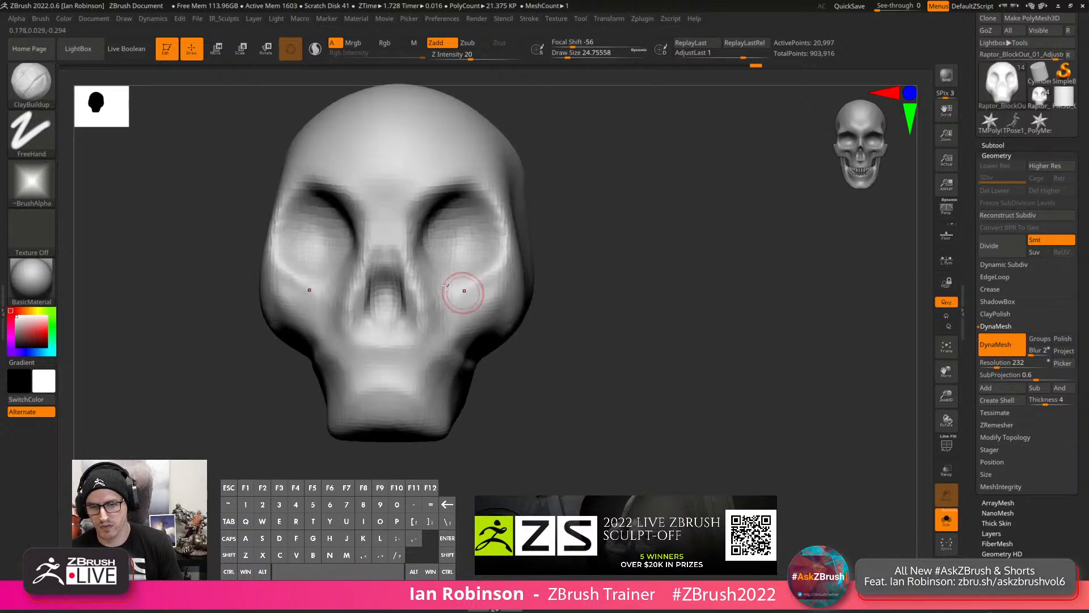
Carve the inner eye sockets and the hollows beside the nose with ClayBuildup at a draw size of about 25.
key("s")
mouse_move(430, 255)
left_mouse_down("alt")
mouse_move(424, 216)
mouse_move(423, 252)
left_mouse_up("alt")
key("s")
left_click_drag(431, 261, 435, 261)
right_click_drag(454, 256, 439, 295)
mouse_move(421, 241)
left_mouse_down("alt")
mouse_move(430, 292)
mouse_move(441, 291)
left_mouse_up("alt")
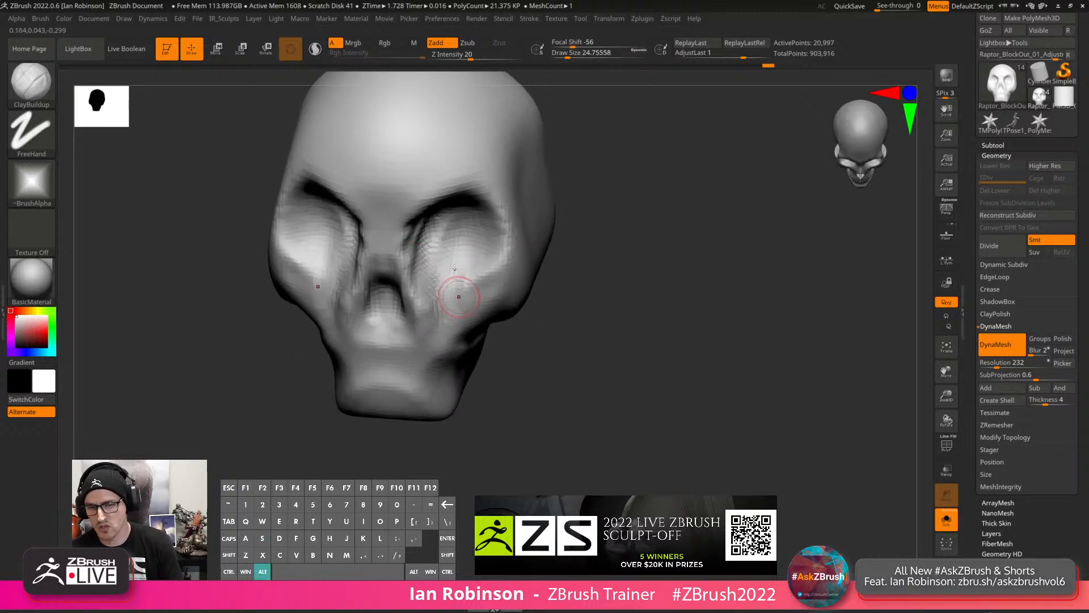
right_click_drag(422, 281, 386, 267)
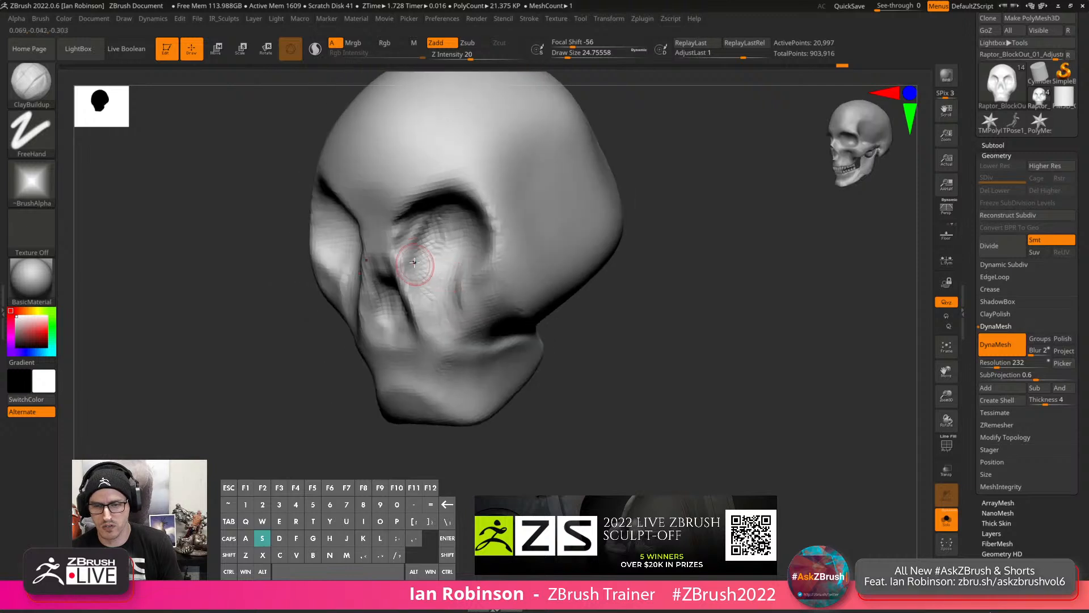
mouse_move(361, 245)
left_mouse_down("alt")
mouse_move(375, 204)
mouse_move(426, 208)
left_mouse_up("alt")
key("s")
right_click_drag(429, 214, 454, 267, "alt")
Build up the brow ridges above both eye sockets with ClayBuildup at a draw size of about 49.
key("s")
left_click_drag(402, 255, 407, 255)
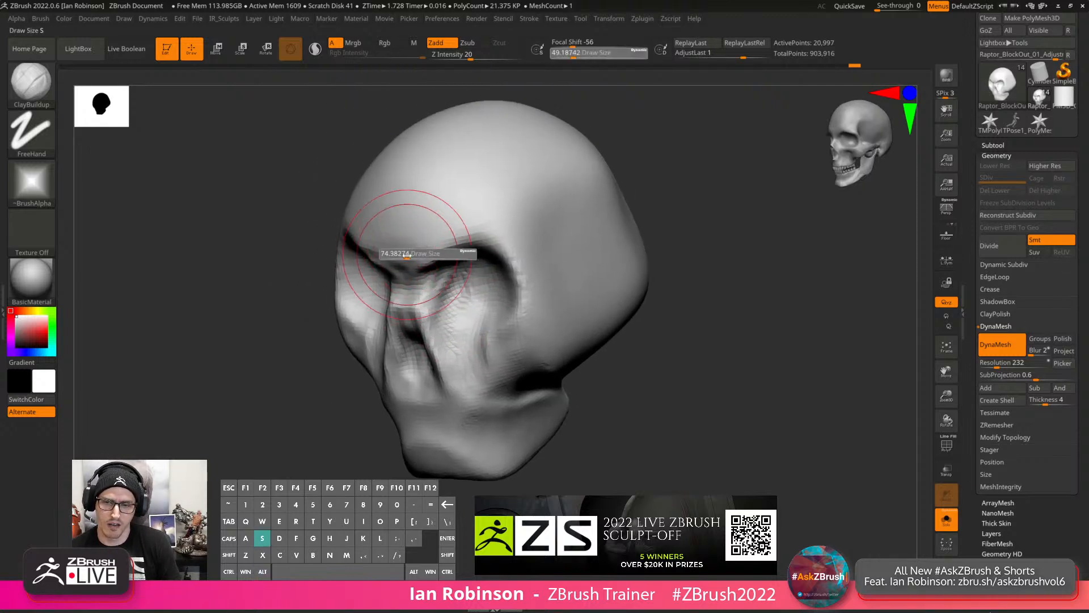
right_click_drag(407, 256, 434, 264)
mouse_move(449, 220)
left_mouse_down()
mouse_move(434, 213)
mouse_move(483, 228)
left_mouse_up()
mouse_move(530, 200)
right_mouse_down()
mouse_move(502, 194)
mouse_move(516, 196)
right_mouse_up()
left_click_drag(446, 215, 401, 219)
mouse_move(385, 235)
left_mouse_down()
mouse_move(516, 209)
mouse_move(448, 222)
left_mouse_up()
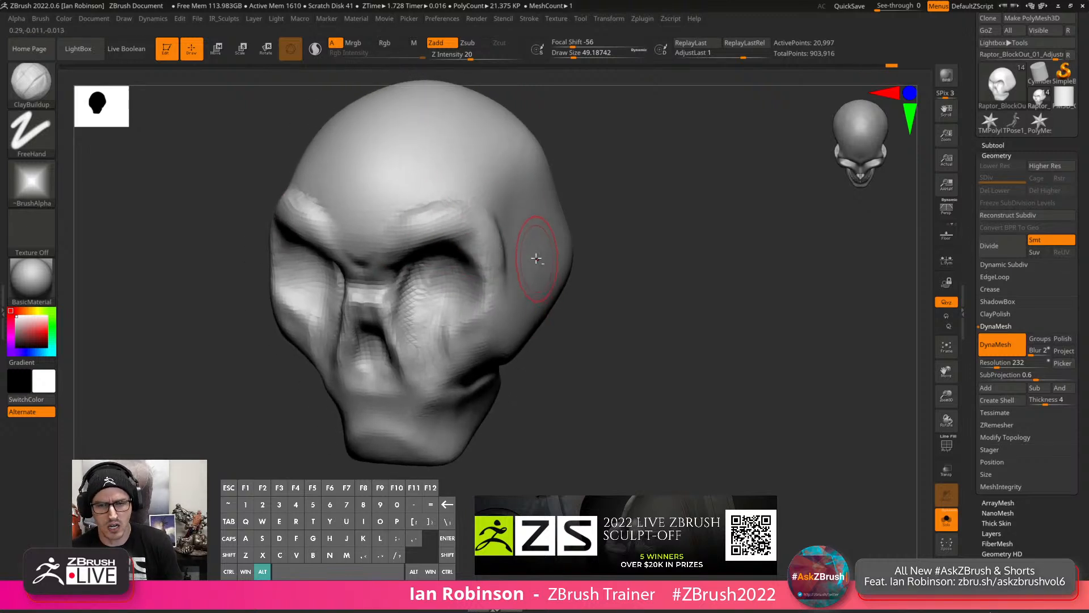
Carve the temple hollows behind the brow ridges with ClayBuildup at a draw size of about 80.
key("s")
left_click_drag(658, 169, 596, 223)
mouse_move(539, 190)
left_mouse_down("alt")
mouse_move(502, 193)
mouse_move(568, 170)
mouse_move(550, 227)
mouse_move(482, 188)
mouse_move(419, 195)
mouse_move(528, 141)
mouse_move(454, 272)
mouse_move(386, 210)
mouse_move(486, 260)
mouse_move(478, 216)
mouse_move(516, 239)
left_mouse_up("alt")
left_click_drag(749, 290, 664, 255, "alt")
mouse_move(664, 256)
left_mouse_down()
mouse_move(569, 270)
mouse_move(672, 294)
left_mouse_up()
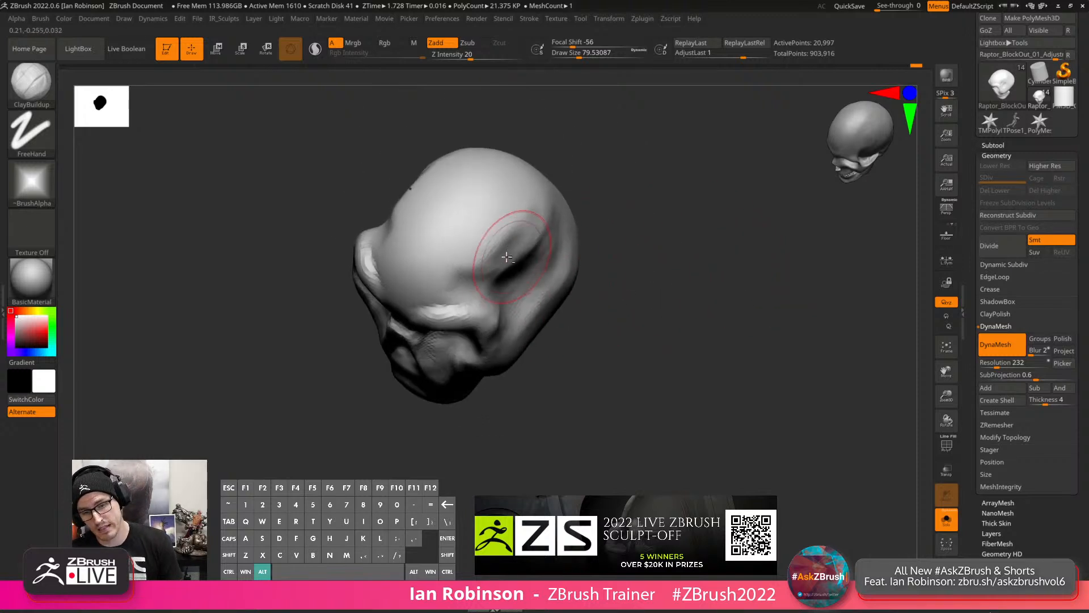
mouse_move(515, 245)
left_mouse_down("alt")
mouse_move(532, 227)
mouse_move(475, 290)
mouse_move(460, 272)
left_mouse_up("alt")
Carve down the rear sides of the skull with ClayBuildup at a draw size of about 82.
key("s")
left_click(652, 246)
mouse_move(670, 255)
left_mouse_down()
mouse_move(577, 255)
mouse_move(690, 261)
mouse_move(675, 252)
left_mouse_up()
mouse_move(520, 304)
left_mouse_down("alt")
mouse_move(561, 294)
mouse_move(579, 328)
left_mouse_up("alt")
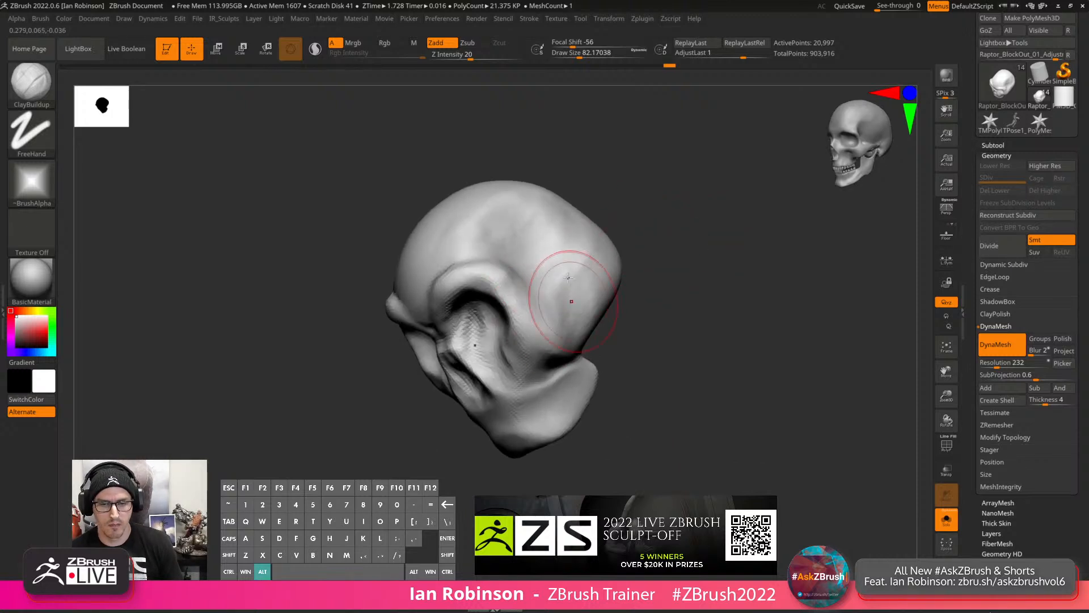
left_click_drag(569, 275, 588, 309, "alt")
mouse_move(574, 253)
left_mouse_down("alt")
mouse_move(609, 304)
mouse_move(586, 307)
left_mouse_up("alt")
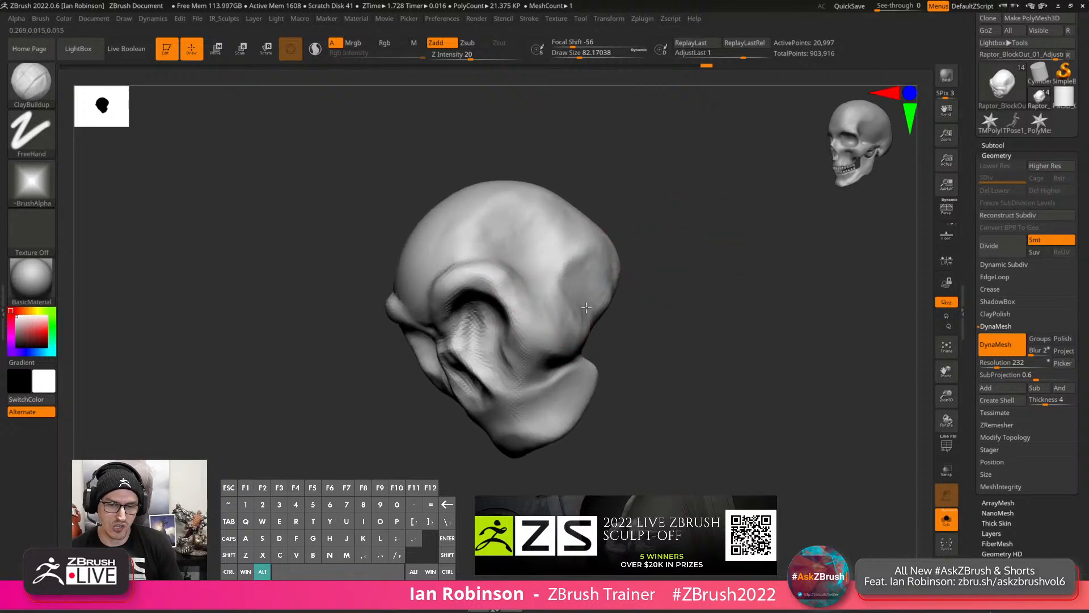
Carve the lower back of the cranium inward to shape the base of the skull.
mouse_move(663, 311)
left_mouse_down()
mouse_move(631, 319)
mouse_move(615, 301)
mouse_move(640, 262)
left_mouse_up()
left_click_drag(693, 272, 664, 264)
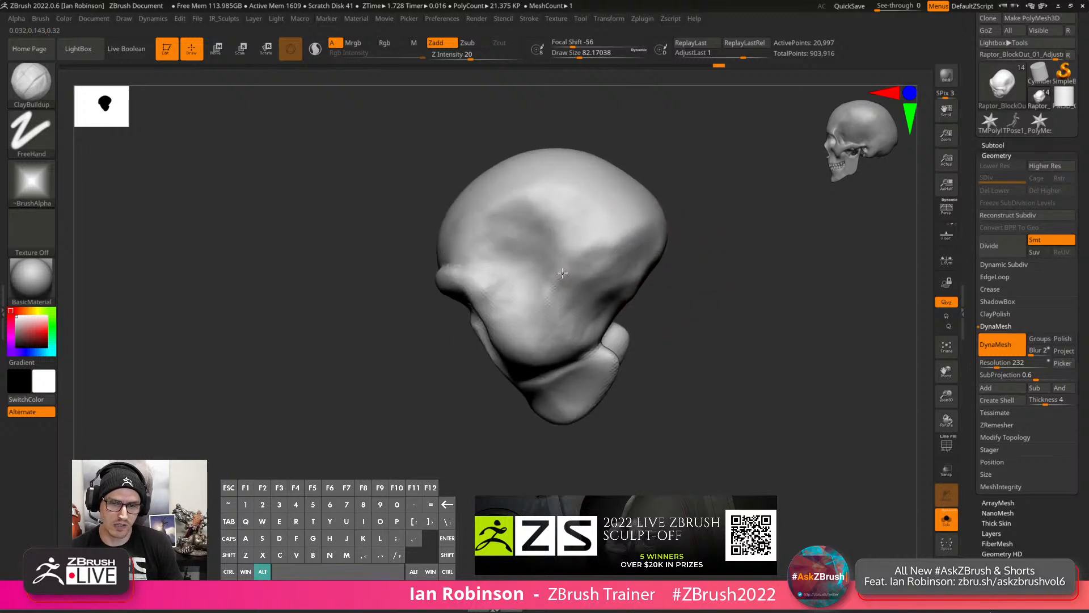
key("s")
left_click_drag(708, 226, 663, 196)
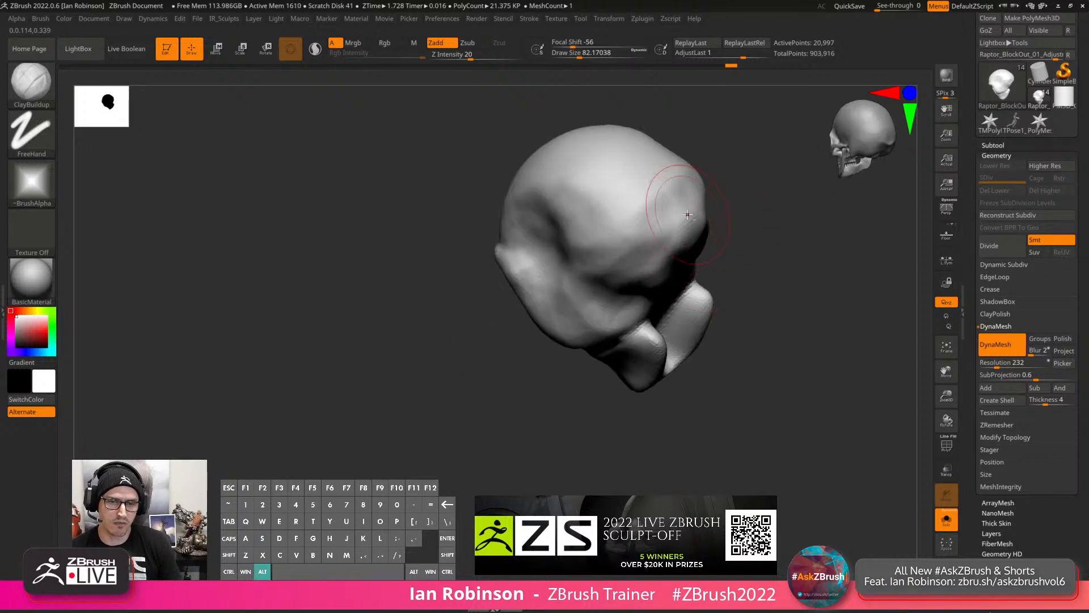
right_click_drag(669, 250, 743, 252)
mouse_move(636, 264)
left_mouse_down("alt")
mouse_move(673, 255)
mouse_move(667, 236)
mouse_move(692, 275)
mouse_move(681, 312)
mouse_move(704, 255)
left_mouse_up("alt")
mouse_move(758, 197)
left_mouse_down("alt")
mouse_move(681, 222)
mouse_move(730, 231)
mouse_move(709, 276)
mouse_move(595, 335)
left_mouse_up("alt")
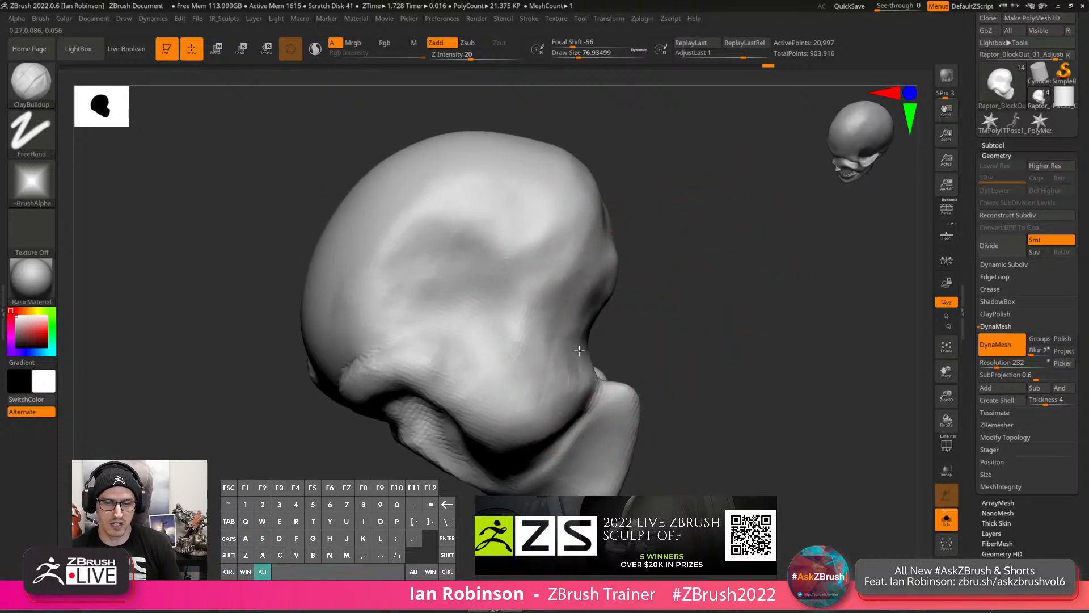
Carve the skull's underside where the cranium meets the back of the upper jaw at a draw size of about 77.
left_click_drag(673, 305, 738, 295)
mouse_move(632, 301)
left_mouse_down("alt")
mouse_move(652, 322)
mouse_move(681, 318)
left_mouse_up("alt")
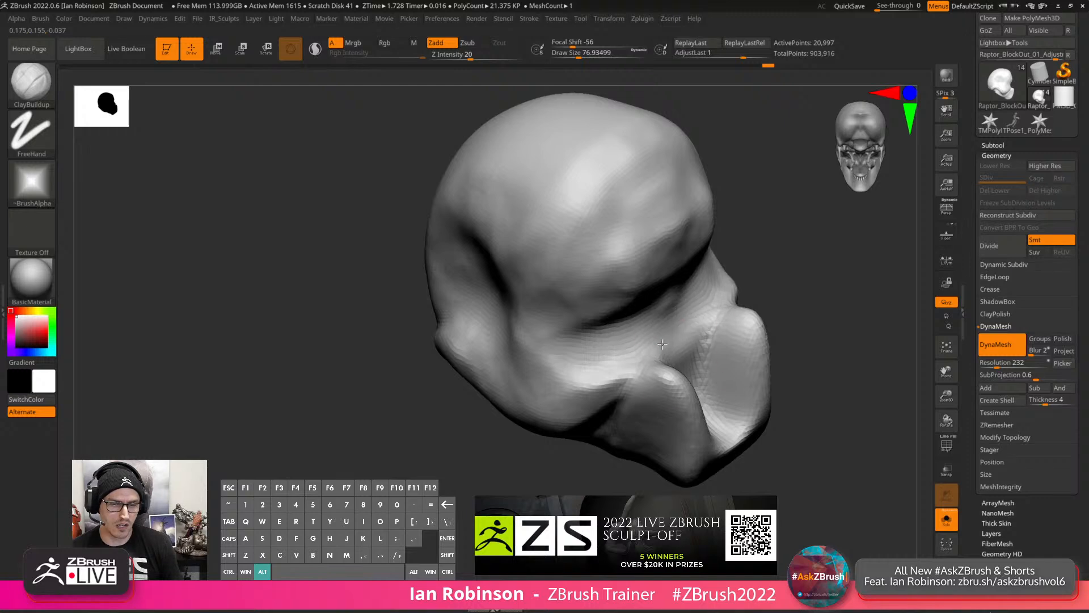
mouse_move(804, 237)
left_mouse_down("alt")
mouse_move(733, 232)
mouse_move(625, 346)
left_mouse_up("alt")
mouse_move(769, 280)
left_mouse_down()
mouse_move(584, 333)
mouse_move(534, 372)
mouse_move(587, 352)
left_mouse_up()
mouse_move(554, 400)
left_mouse_down("alt")
mouse_move(537, 346)
mouse_move(542, 369)
left_mouse_up("alt")
Carve the hollows beneath the cheekbones above the upper jaw with ClayBuildup.
mouse_move(599, 358)
right_mouse_down()
mouse_move(622, 377)
mouse_move(579, 368)
right_mouse_up()
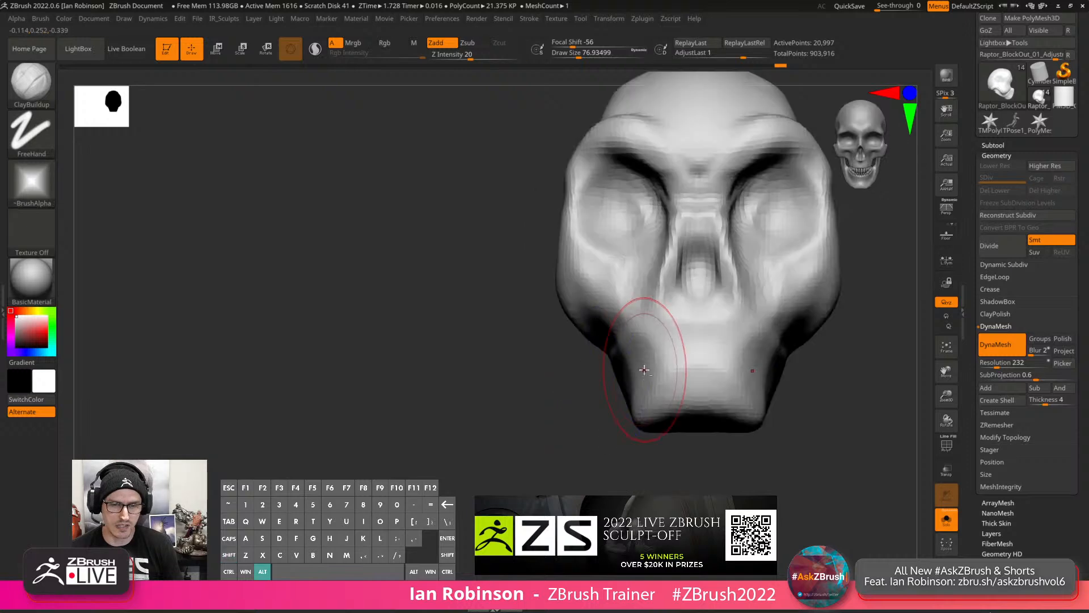
right_click_drag(675, 340, 565, 359, "alt")
key("s")
right_click_drag(591, 288, 534, 302, "alt")
mouse_move(602, 311)
right_mouse_down()
mouse_move(546, 324)
mouse_move(549, 358)
right_mouse_up()
left_click_drag(637, 272, 620, 361, "alt")
left_click_drag(618, 301, 624, 371, "alt")
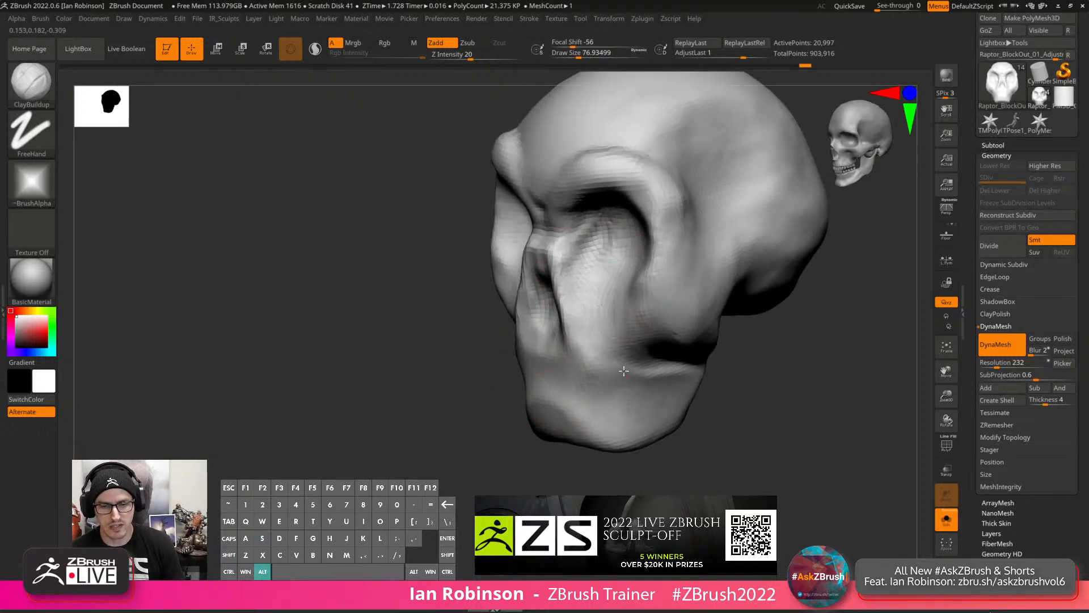
right_click_drag(732, 392, 675, 396, "shift")
right_click_drag(788, 437, 705, 433, "alt")
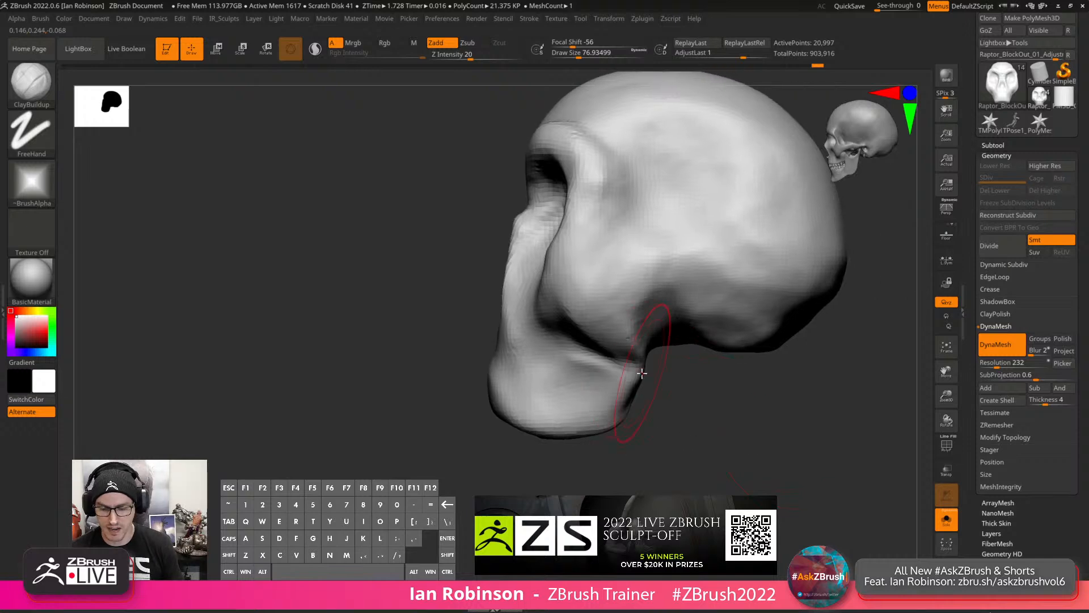
Adjust the side profile with the Move brush at a draw size of about 74, pulling the nose bridge forward and reshaping the jaw tip.
key("b")
key("m")
key("v")
key("s")
left_click_drag(630, 379, 618, 377)
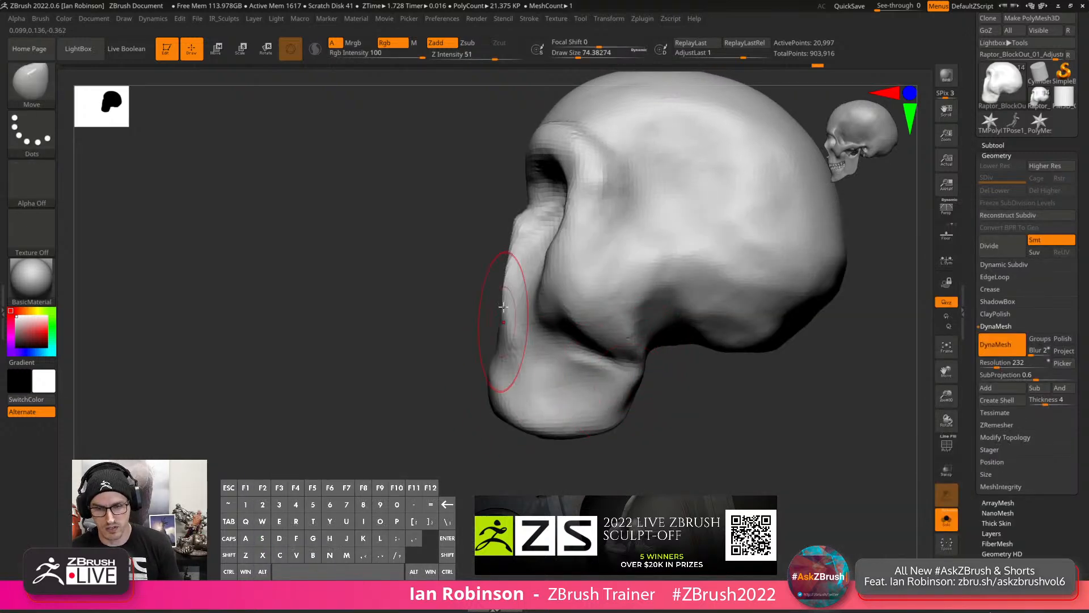
left_click_drag(513, 236, 485, 255)
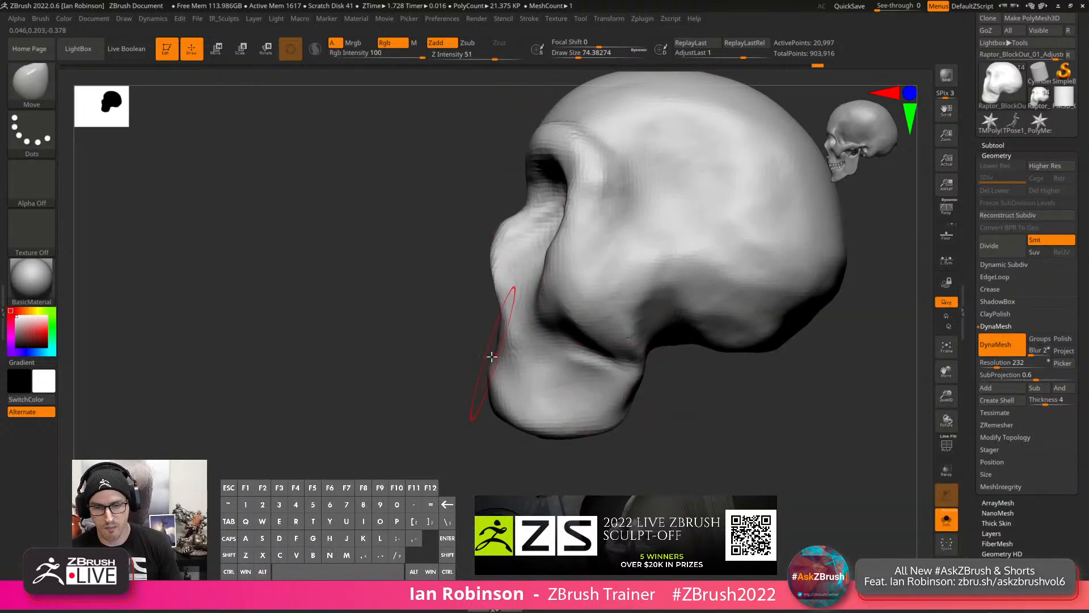
left_click_drag(491, 370, 506, 395)
mouse_move(568, 436)
left_mouse_down()
mouse_move(563, 424)
mouse_move(738, 359)
left_mouse_up()
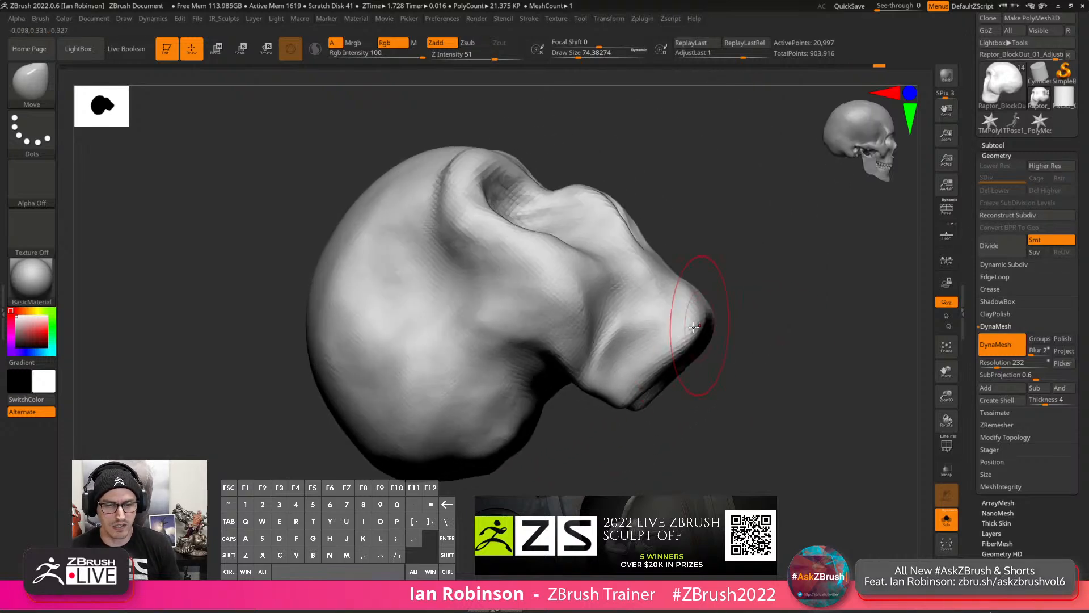
left_click_drag(703, 325, 671, 341)
Slice the lower edge of the upper jaw flat with a straight cutting brush.
mouse_move(757, 340)
left_mouse_down()
mouse_move(806, 284)
mouse_move(605, 267)
mouse_move(636, 487)
mouse_move(609, 494)
left_mouse_up()
key("ctrl+shift")
left_click(55, 95)
left_click(196, 142)
mouse_move(681, 272)
left_mouse_down()
mouse_move(630, 292)
mouse_move(619, 335)
left_mouse_up()
Hollow out the palate inside the arch of the upper jaw with ClayBuildup at a draw size of about 39.
key("s")
left_click_drag(723, 297, 712, 297)
key("b")
key("c")
key("b")
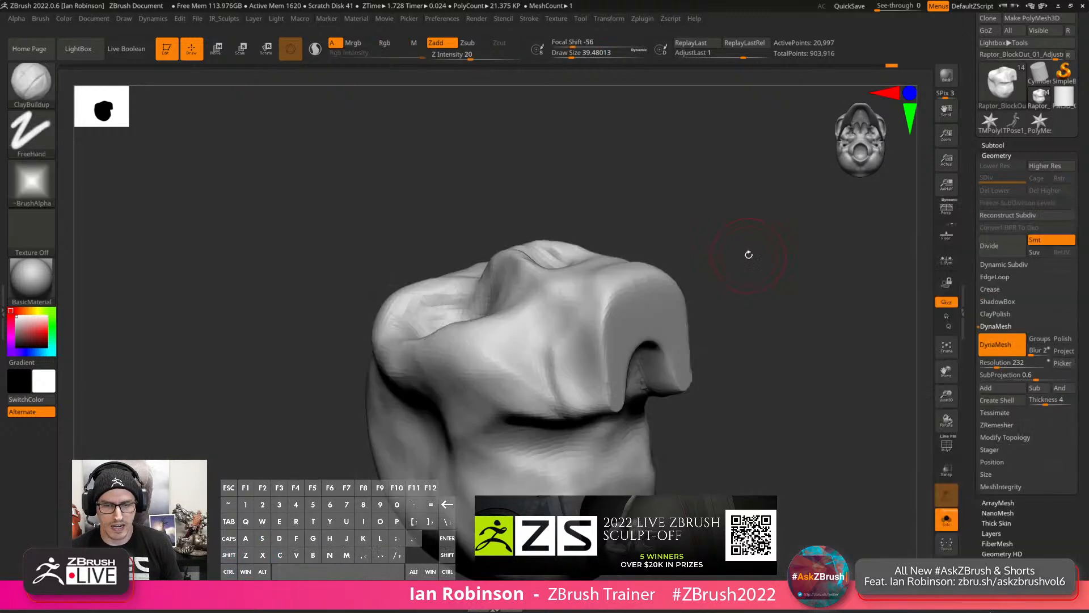
left_click_drag(746, 253, 726, 227)
mouse_move(616, 324)
left_mouse_down("alt")
mouse_move(606, 368)
mouse_move(607, 340)
mouse_move(643, 386)
left_mouse_up("alt")
left_click_drag(744, 237, 638, 212)
mouse_move(559, 306)
left_mouse_down("alt")
mouse_move(573, 316)
mouse_move(569, 335)
left_mouse_up("alt")
left_click_drag(499, 363, 636, 289)
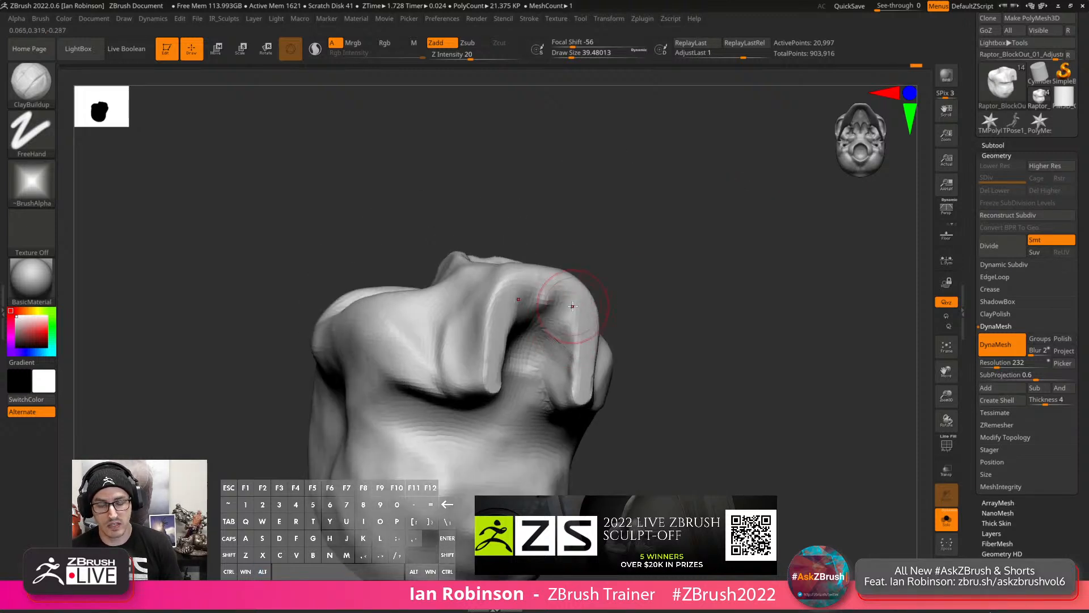
left_click_drag(520, 364, 541, 376, "alt")
Build up the lower rim of the eye socket along the cheekbone with ClayBuildup.
mouse_move(692, 240)
left_mouse_down("alt")
mouse_move(664, 360)
mouse_move(759, 324)
mouse_move(639, 372)
left_mouse_up("alt")
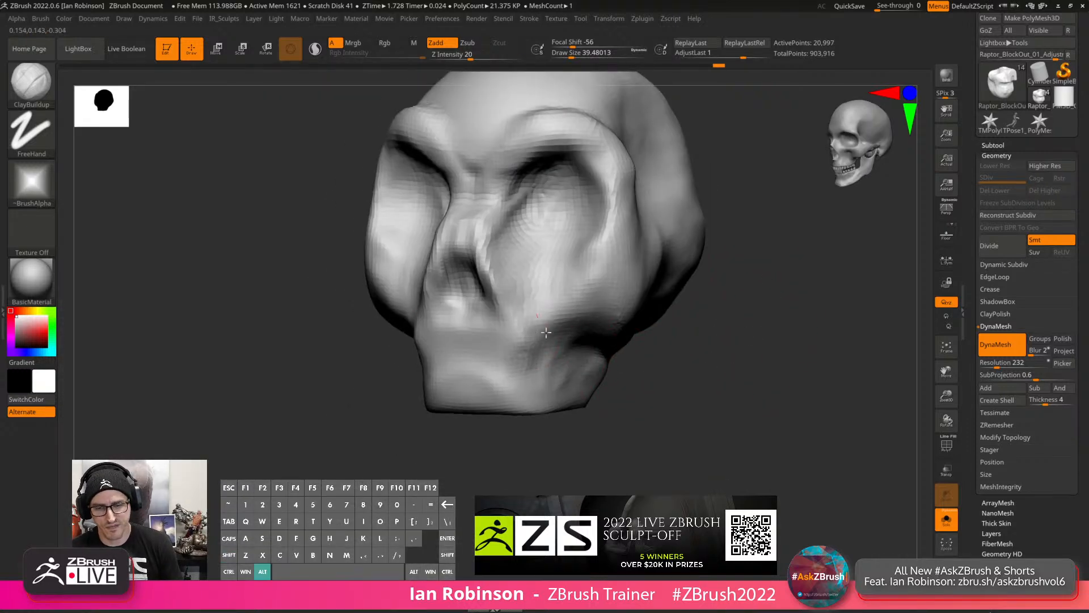
left_click_drag(569, 276, 535, 283)
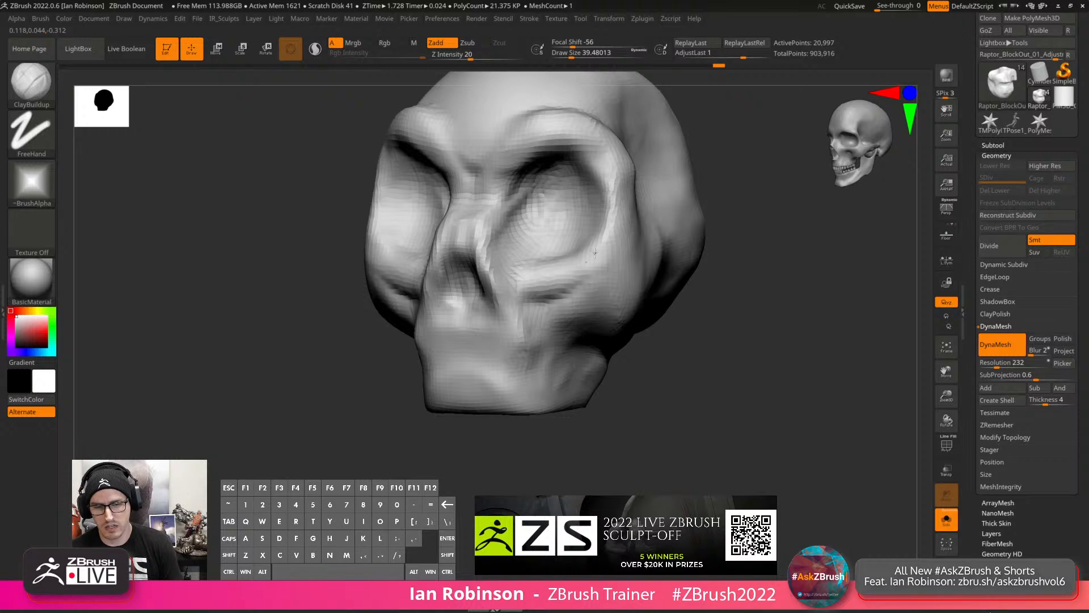
key("bracketleft")
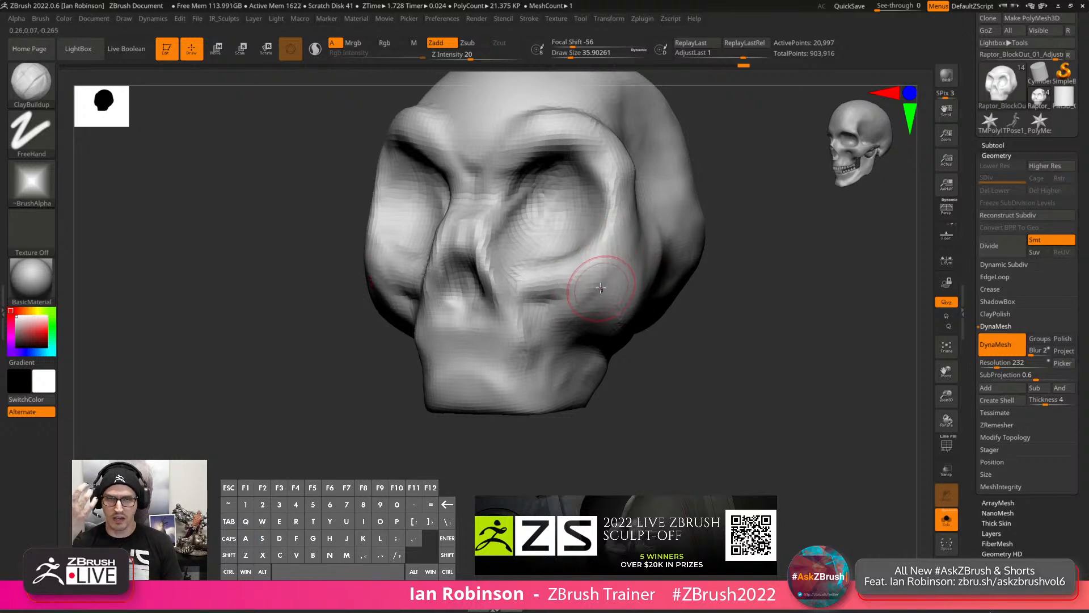
right_click_drag(513, 299, 528, 353)
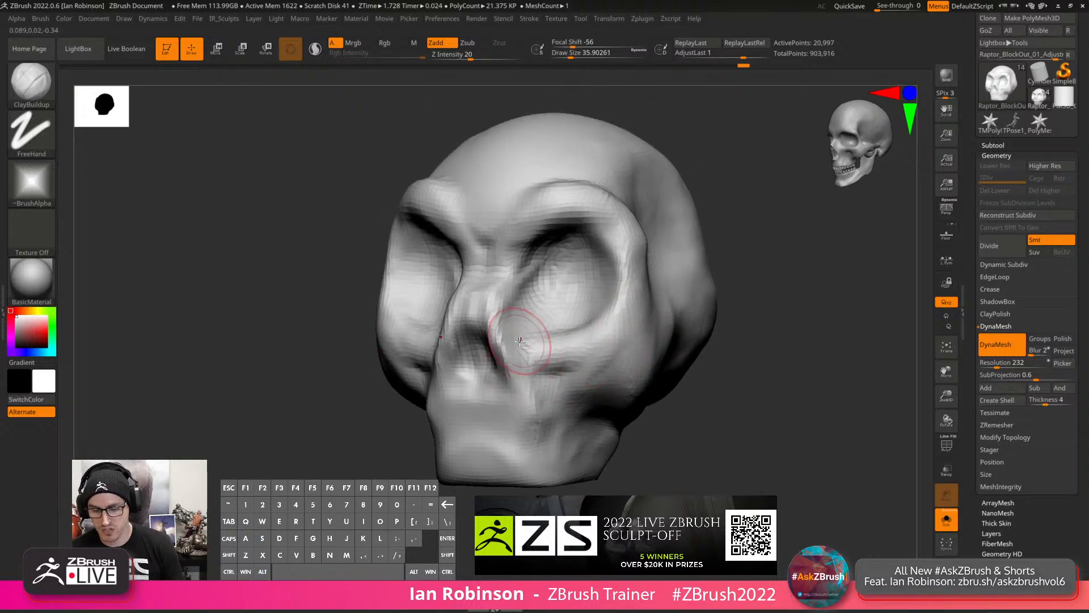
Reshape the nose bridge and the sides of the nasal opening with the Move brush at a draw size of about 60.
key("b")
key("m")
key("v")
right_click_drag(513, 313, 498, 295)
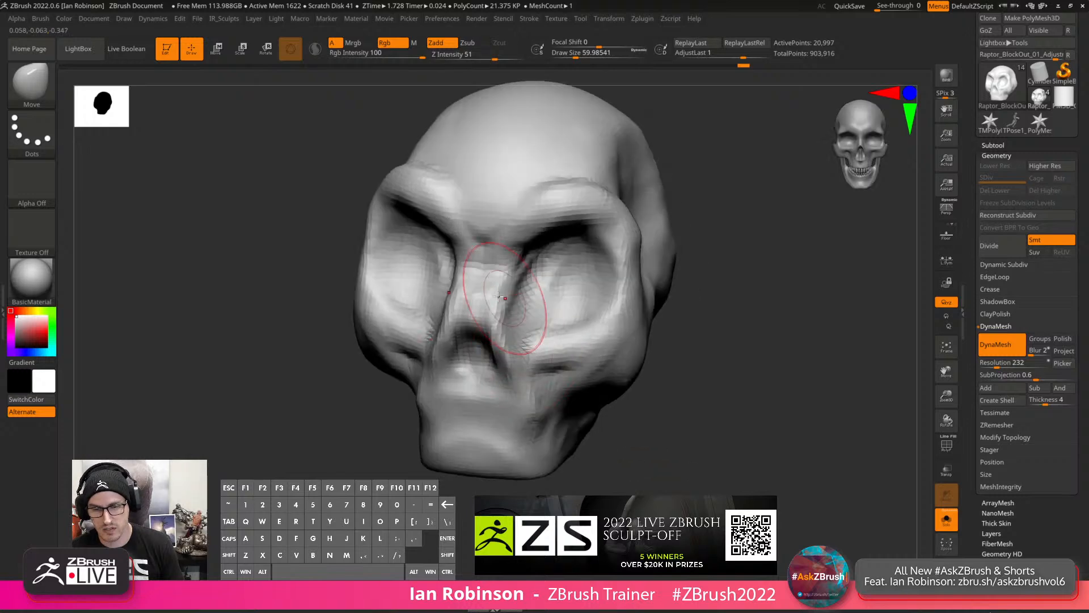
left_click_drag(501, 285, 490, 275)
right_click_drag(521, 316, 482, 347)
left_click_drag(492, 347, 481, 343)
right_click_drag(500, 360, 569, 353)
left_click_drag(542, 387, 533, 382)
Refine the edge of the nasal opening with the Move brush at a draw size of about 41.
right_click_drag(583, 370, 619, 365)
key("s")
left_click_drag(519, 320, 513, 324)
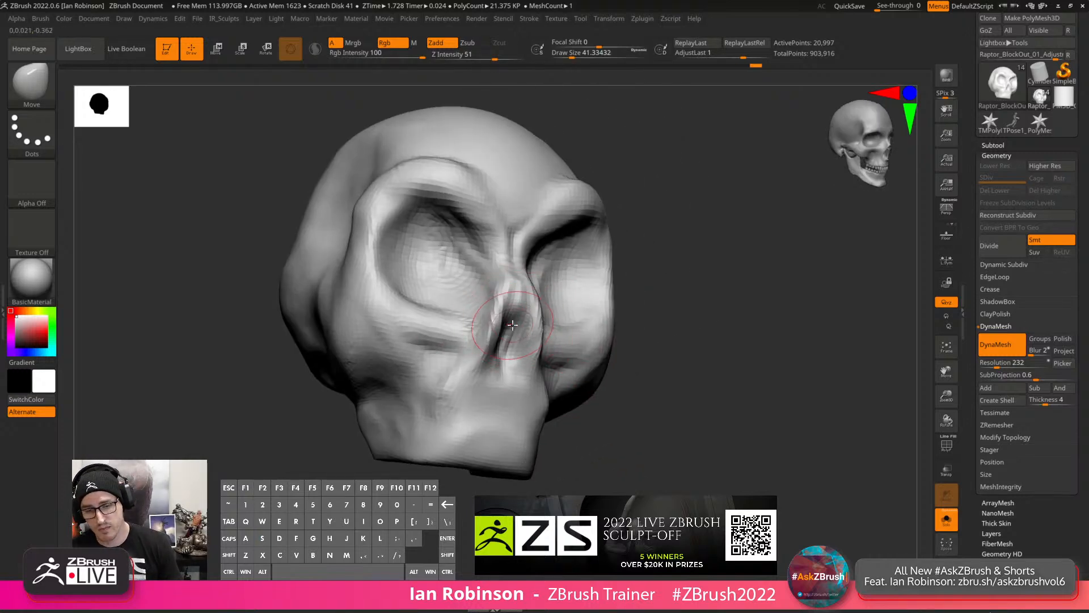
mouse_move(512, 324)
right_mouse_down()
mouse_move(520, 296)
mouse_move(530, 332)
right_mouse_up()
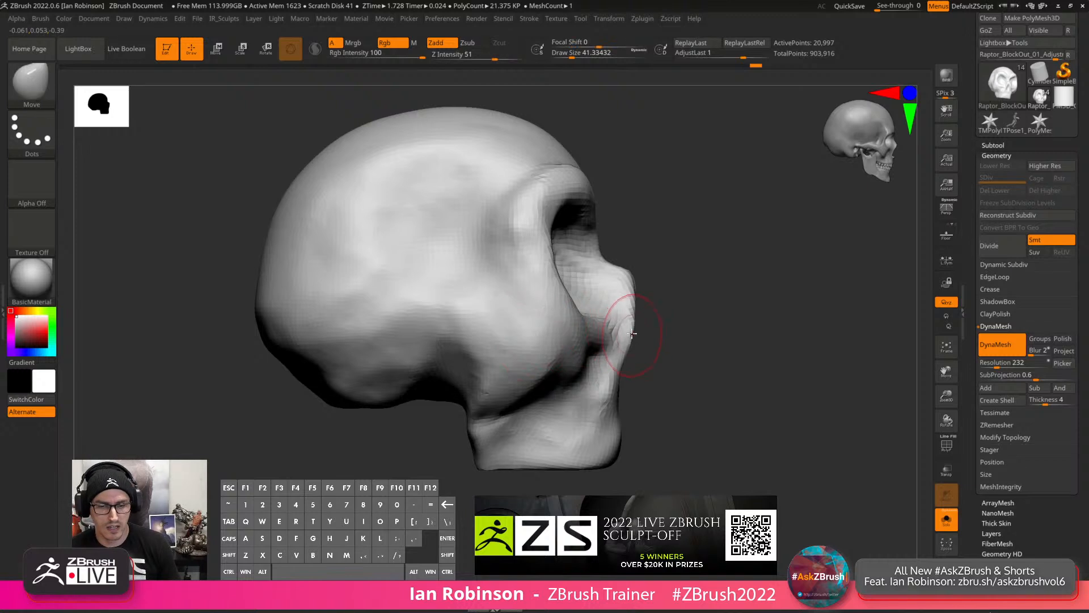
Adjust the nose and brow in profile with the Move brush at a draw size of about 67.
key("s")
right_click_drag(612, 341, 627, 278)
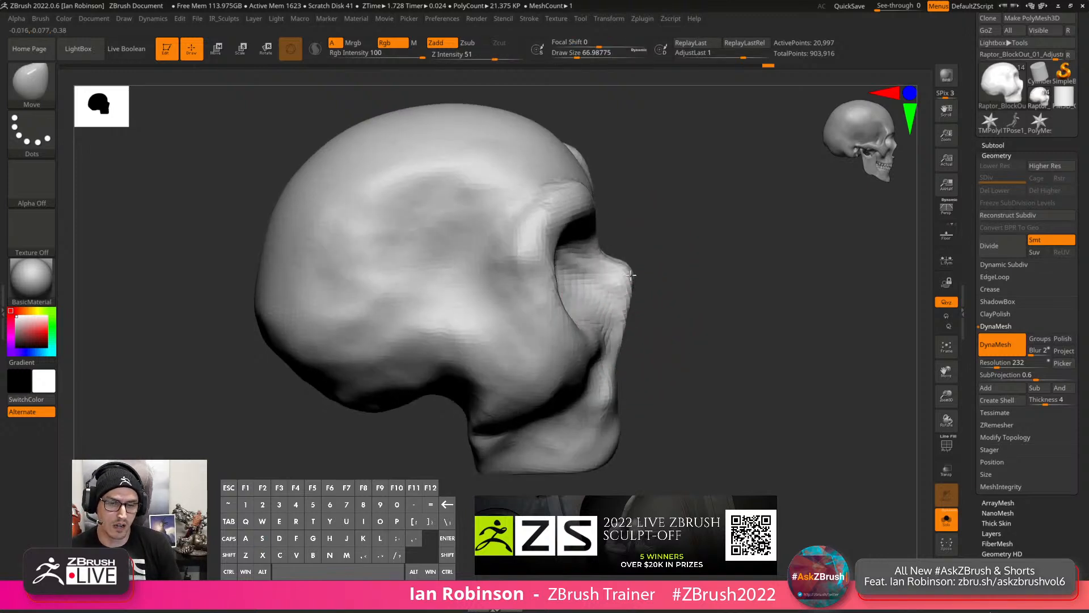
right_click_drag(626, 200, 607, 199)
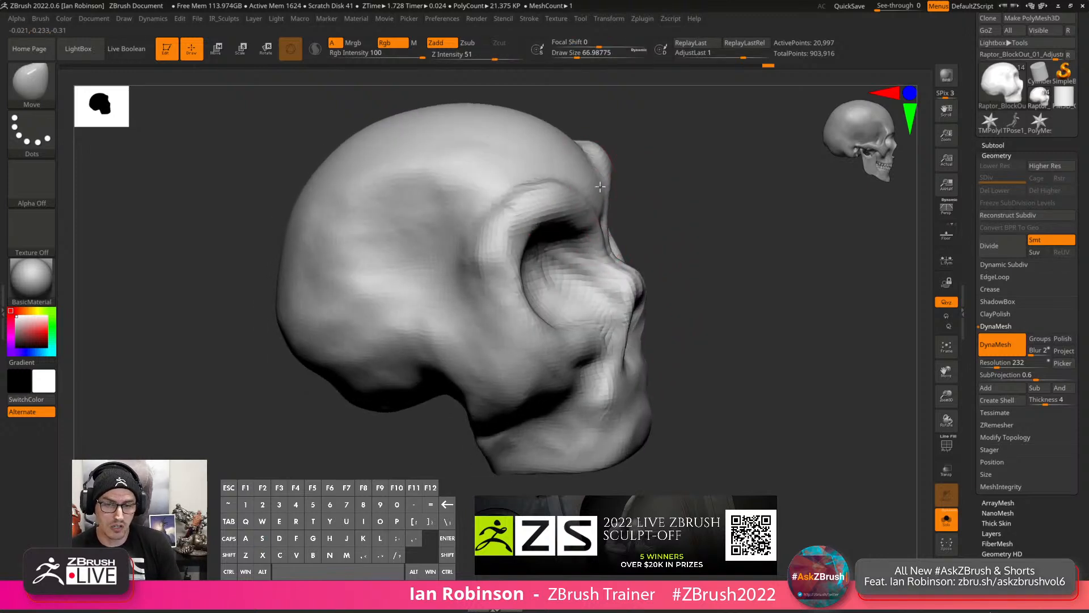
mouse_move(688, 175)
right_mouse_down("alt")
mouse_move(648, 201)
mouse_move(643, 186)
mouse_move(717, 215)
mouse_move(613, 255)
right_mouse_up("alt")
key("s")
mouse_move(557, 282)
right_mouse_down()
mouse_move(562, 271)
mouse_move(603, 307)
mouse_move(673, 234)
right_mouse_up()
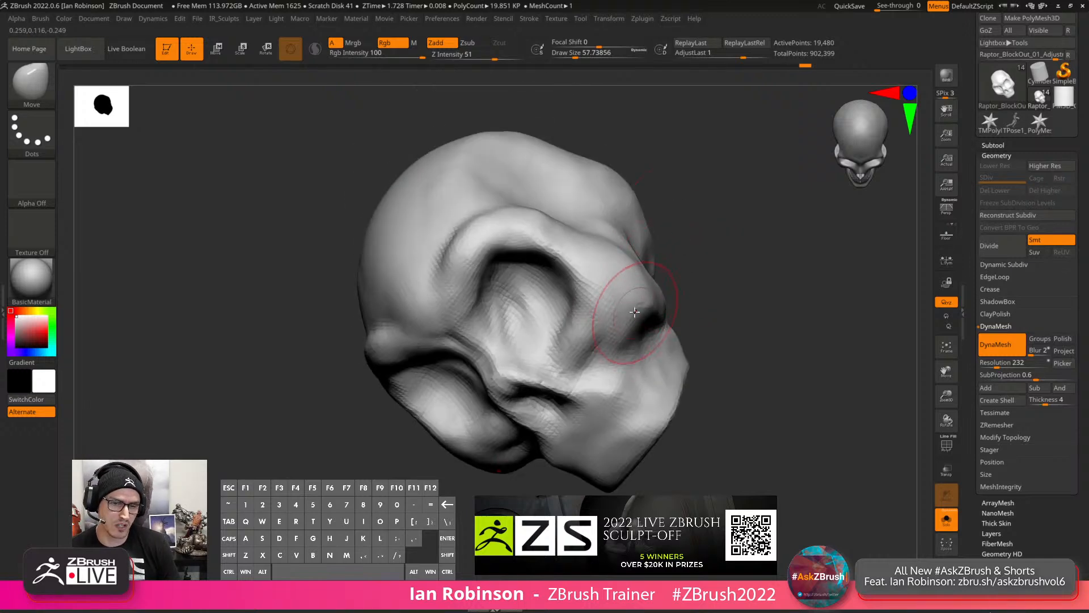
Carve the hollow behind the cheekbone above the jaw with ClayBuildup at a draw size of about 58.
mouse_move(634, 312)
right_mouse_down()
mouse_move(671, 291)
mouse_move(616, 322)
mouse_move(611, 340)
right_mouse_up()
key("b")
key("c")
key("b")
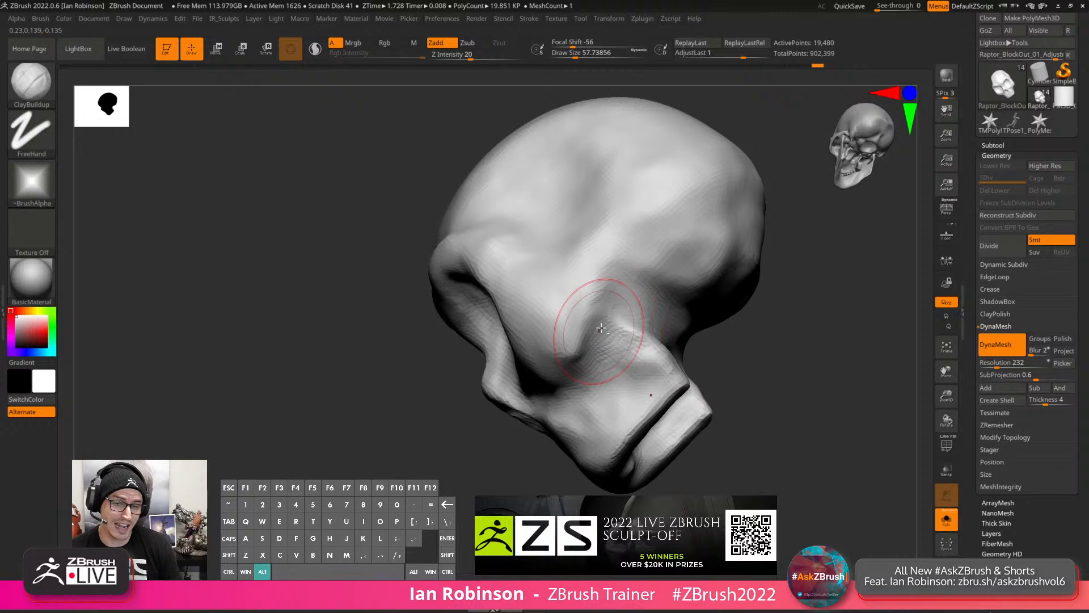
left_click_drag(602, 327, 624, 355, "alt")
left_click_drag(590, 292, 559, 370, "alt")
right_click_drag(511, 374, 547, 355)
mouse_move(721, 340)
right_mouse_down("alt")
mouse_move(734, 287)
mouse_move(743, 325)
mouse_move(761, 278)
mouse_move(780, 375)
mouse_move(725, 347)
right_mouse_up("alt")
right_click_drag(650, 364, 666, 342, "alt")
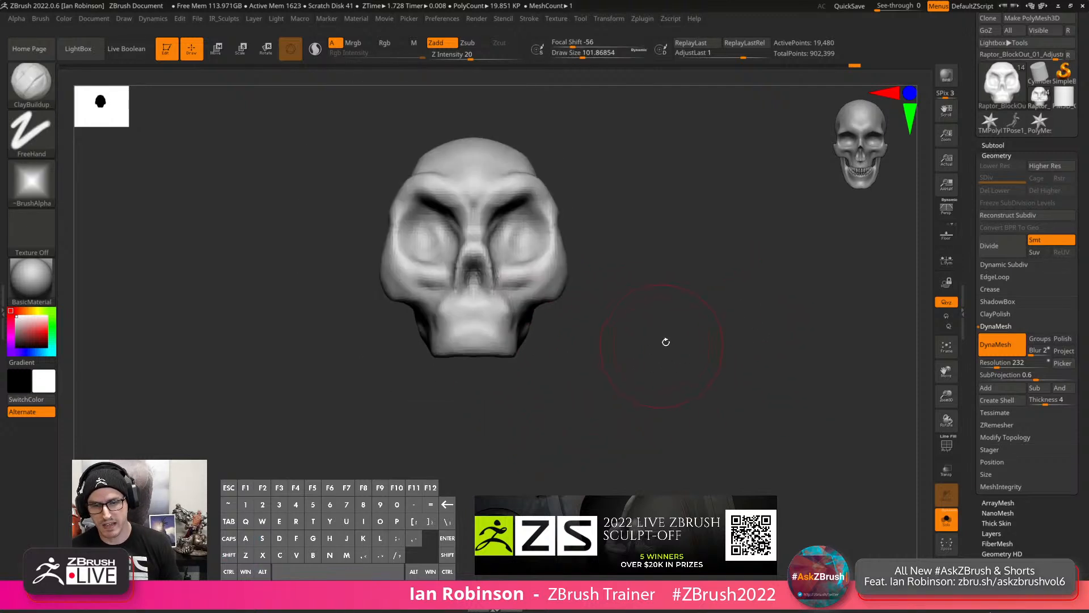
Pull in the outer eye sockets and cheekbones with the Move brush at a draw size of about 74.
key("s")
left_click_drag(663, 330, 634, 290)
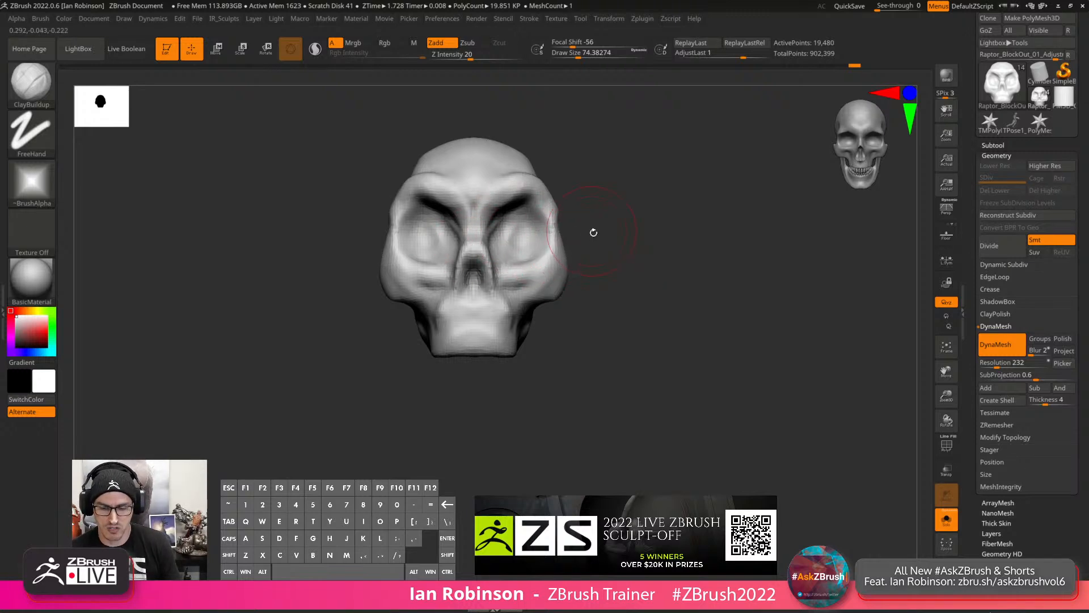
key("b")
key("m")
key("v")
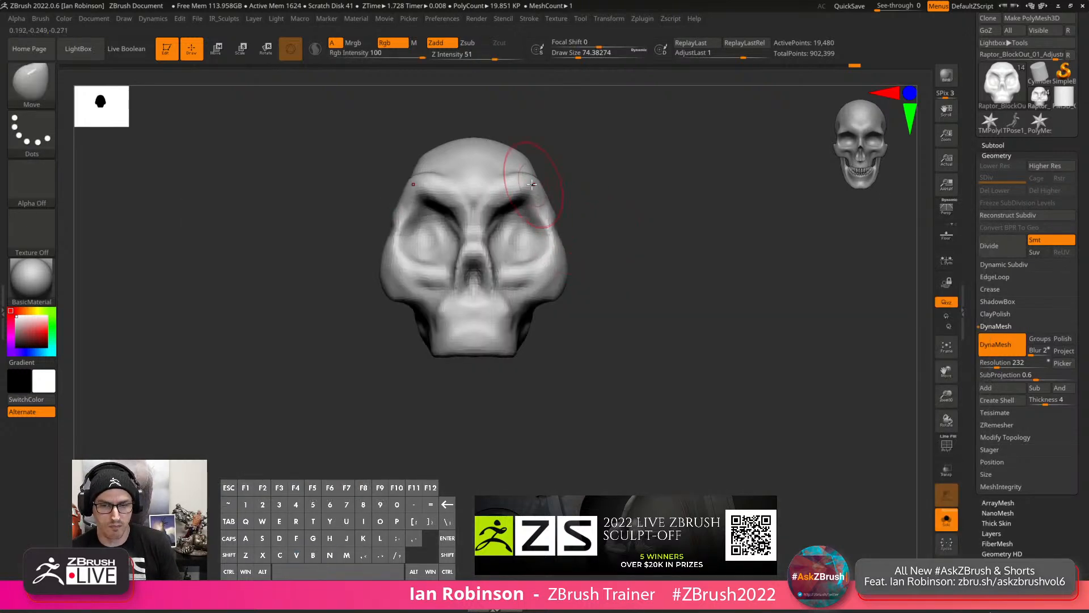
left_click_drag(574, 200, 550, 211)
left_click_drag(632, 334, 535, 231, "shift")
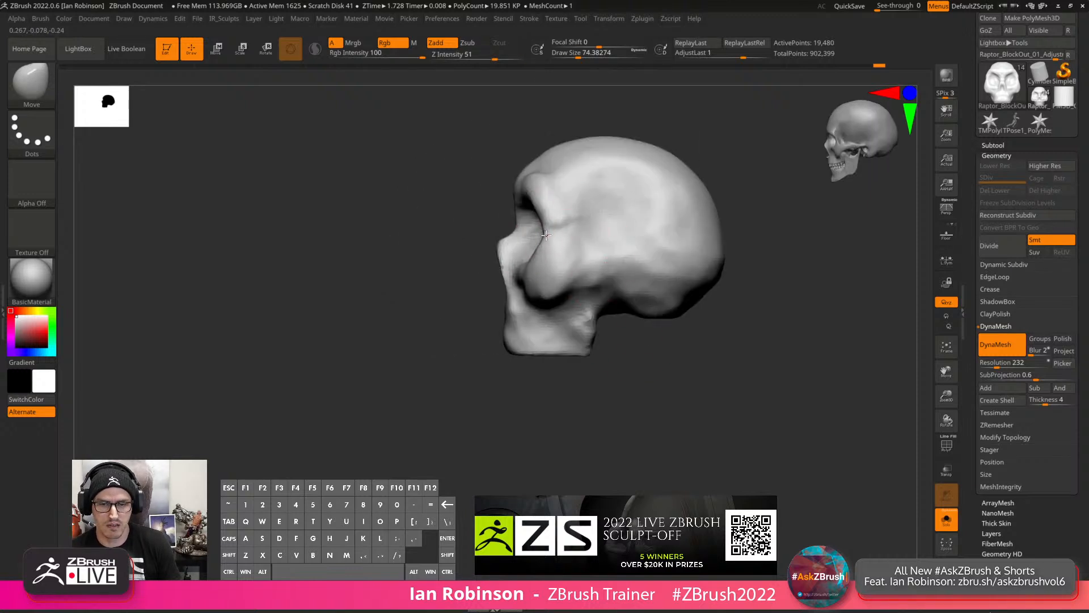
mouse_move(495, 419)
left_mouse_down()
mouse_move(539, 428)
mouse_move(572, 399)
left_mouse_up()
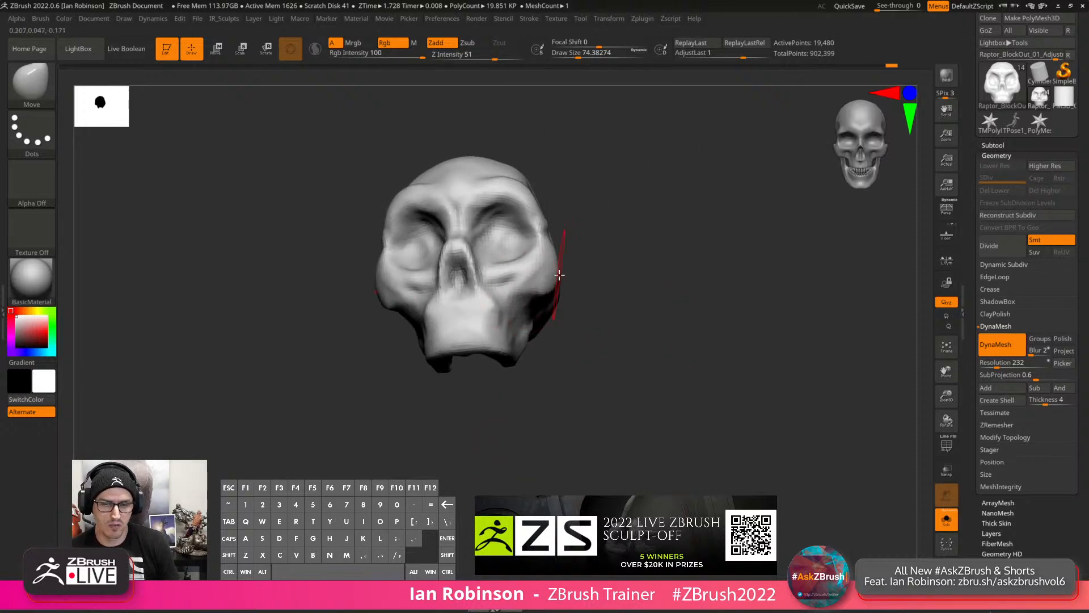
left_click_drag(553, 277, 549, 274)
left_click_drag(658, 241, 659, 297, "shift")
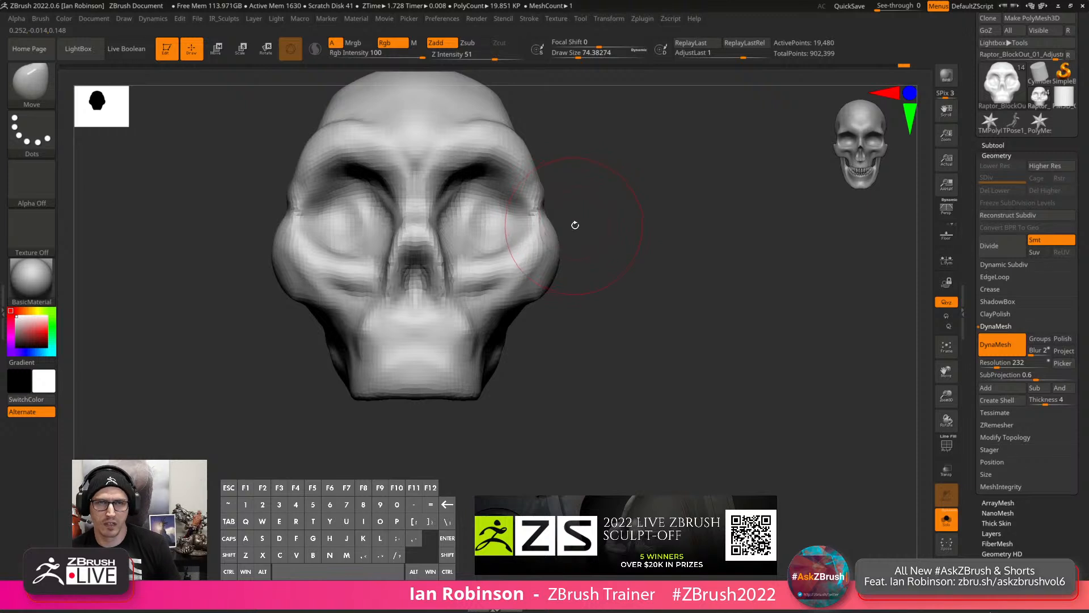
Reshape the upper cranium from above with the Move brush at a draw size of about 105.
left_click_drag(664, 263, 667, 369)
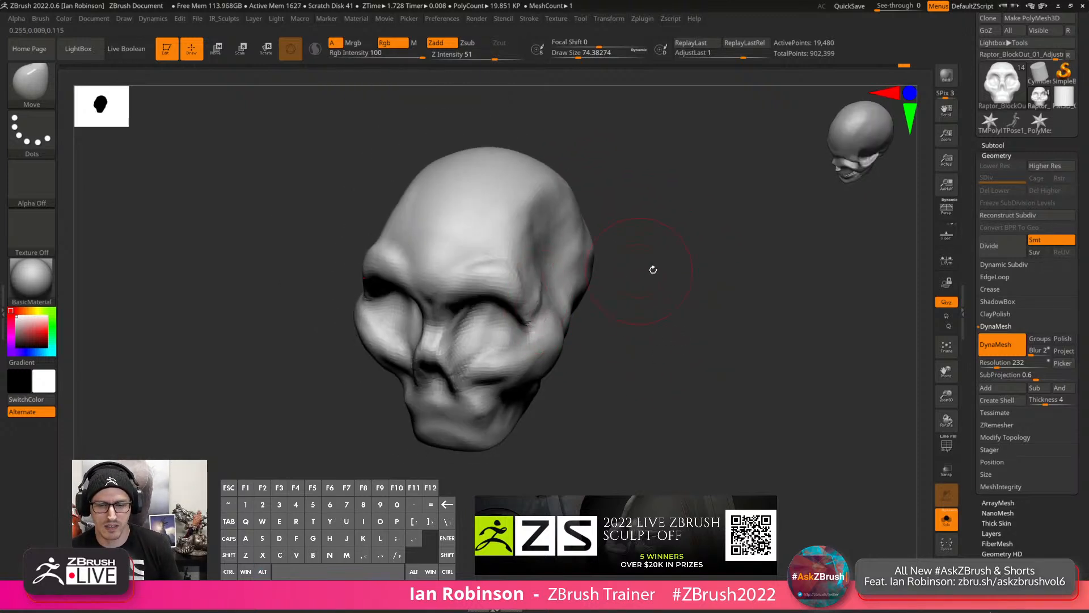
left_click_drag(652, 270, 529, 241)
key("s")
left_click_drag(613, 180, 627, 235)
key("s")
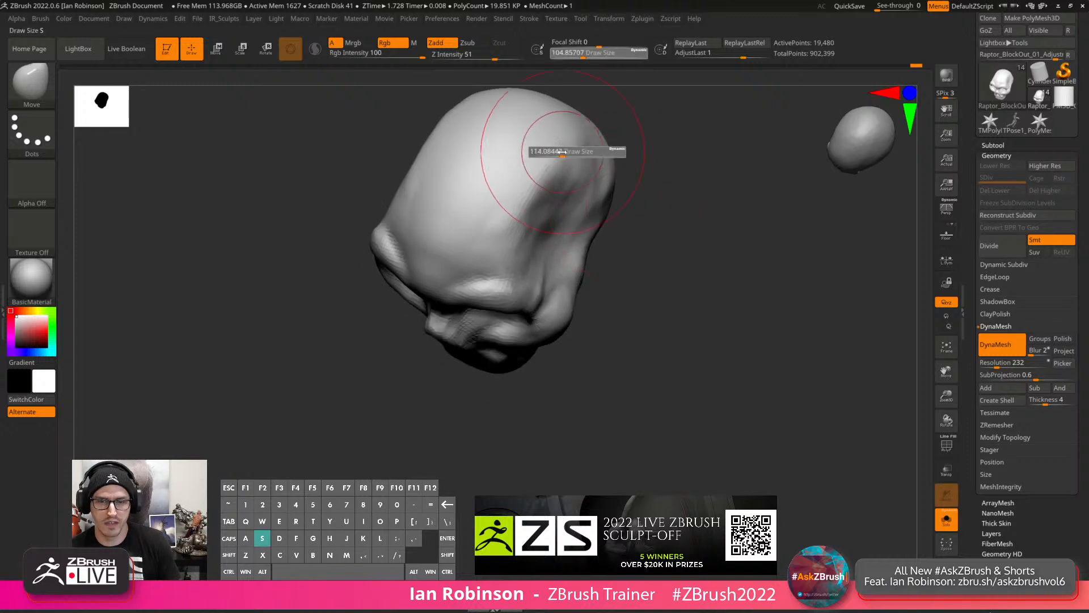
mouse_move(646, 151)
left_mouse_down("alt")
mouse_move(637, 220)
mouse_move(572, 206)
left_mouse_up("alt")
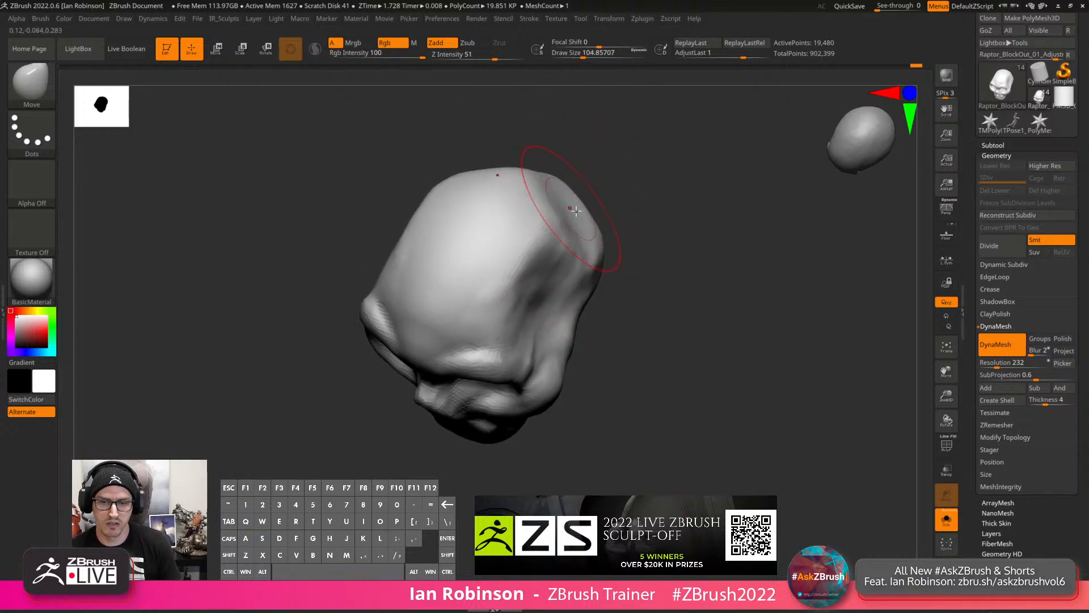
mouse_move(665, 211)
left_mouse_down()
mouse_move(613, 224)
mouse_move(631, 208)
left_mouse_up()
left_click_drag(732, 215, 703, 192)
left_click_drag(678, 235, 661, 239)
left_click_drag(562, 245, 602, 229, "shift")
left_click_drag(630, 168, 656, 208)
Refine the sides and back of the cranium with the Move brush, reducing the draw size to about 88.
key("s")
left_click_drag(679, 261, 666, 279)
key("s")
left_click_drag(594, 219, 577, 210)
left_click_drag(644, 197, 649, 183, "alt")
mouse_move(649, 183)
left_mouse_down()
mouse_move(682, 210)
mouse_move(731, 226)
mouse_move(691, 238)
left_mouse_up()
left_click_drag(617, 312, 625, 309)
key("s")
mouse_move(693, 294)
left_mouse_down("alt")
mouse_move(597, 274)
mouse_move(607, 284)
mouse_move(584, 260)
left_mouse_up("alt")
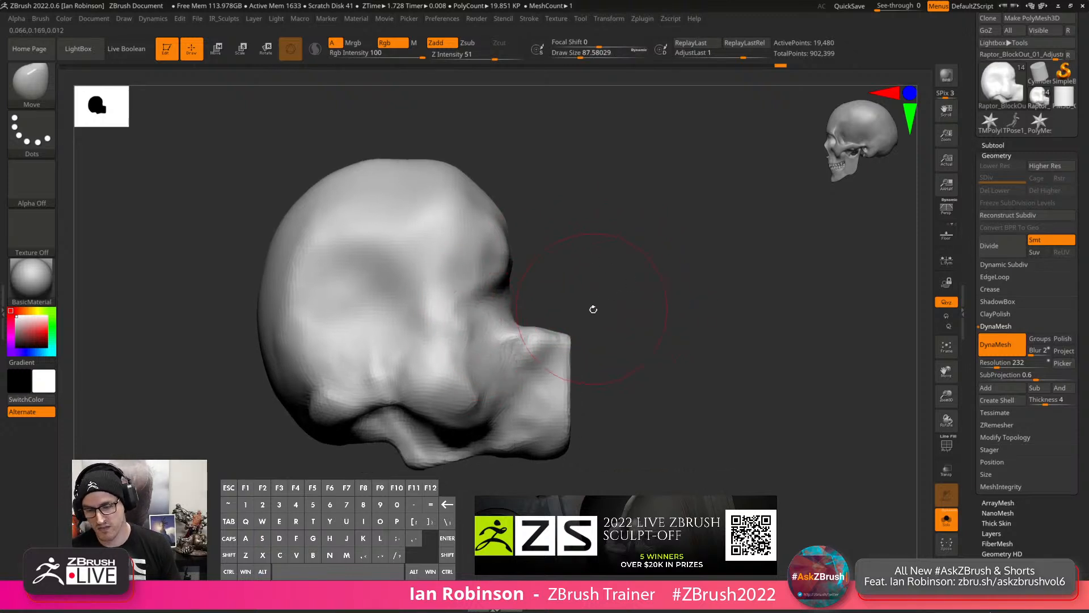
Turn off Solo mode and frame the whole raptor model in side view.
left_click_drag(593, 309, 624, 265)
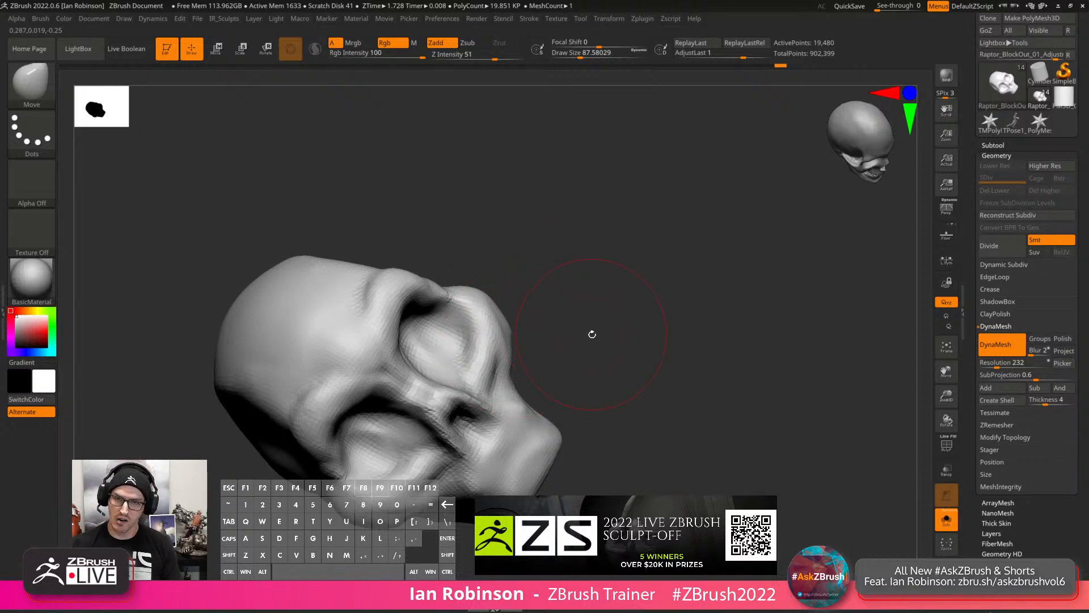
left_click_drag(601, 329, 603, 348)
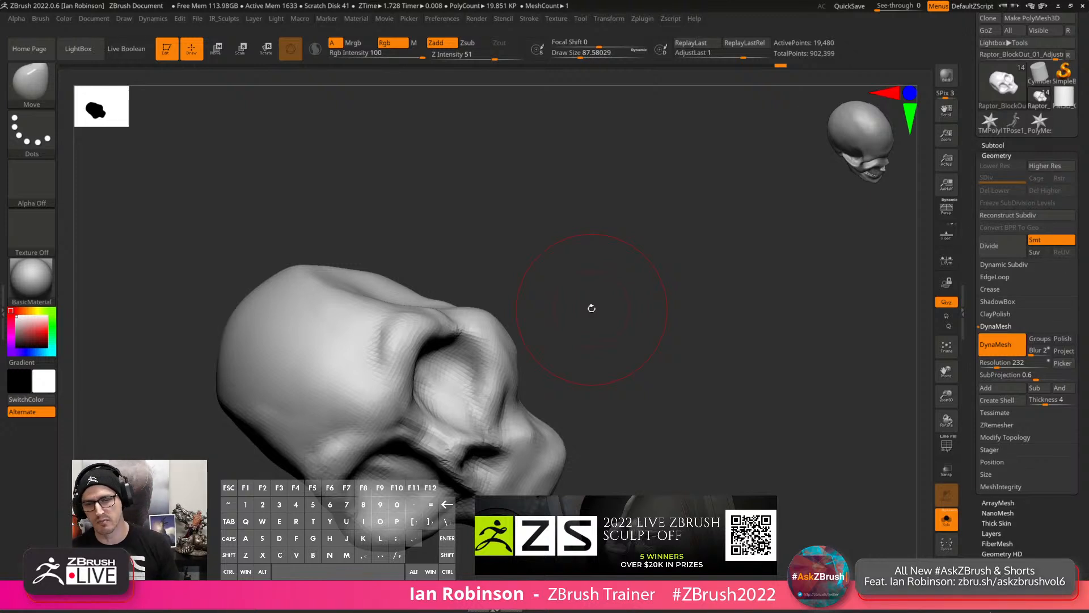
left_click_drag(665, 330, 665, 289, "alt")
left_click_drag(665, 289, 587, 342, "shift")
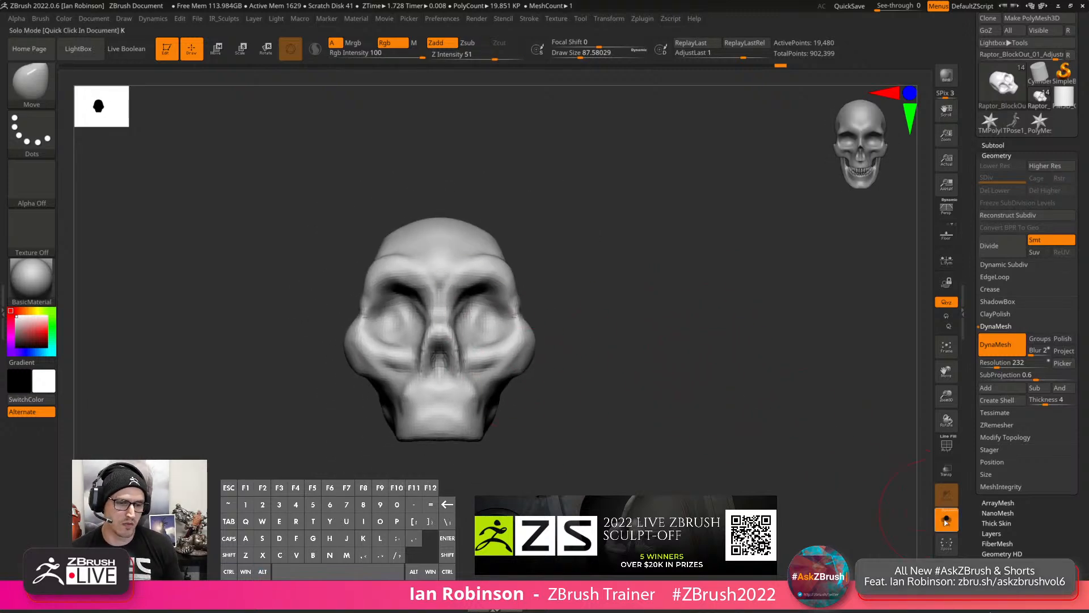
left_click(946, 522)
left_click_drag(752, 428, 726, 344, "alt")
left_click_drag(794, 352, 725, 372)
left_click_drag(730, 476, 732, 429, "alt")
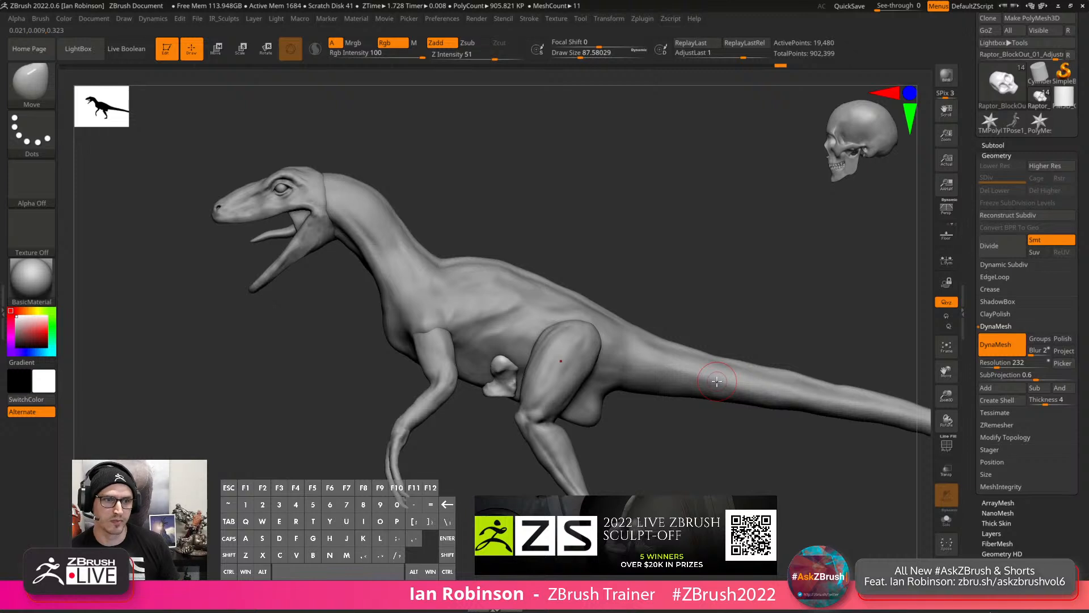
Hide the skull subtool and select the Head subtool.
left_click(996, 146)
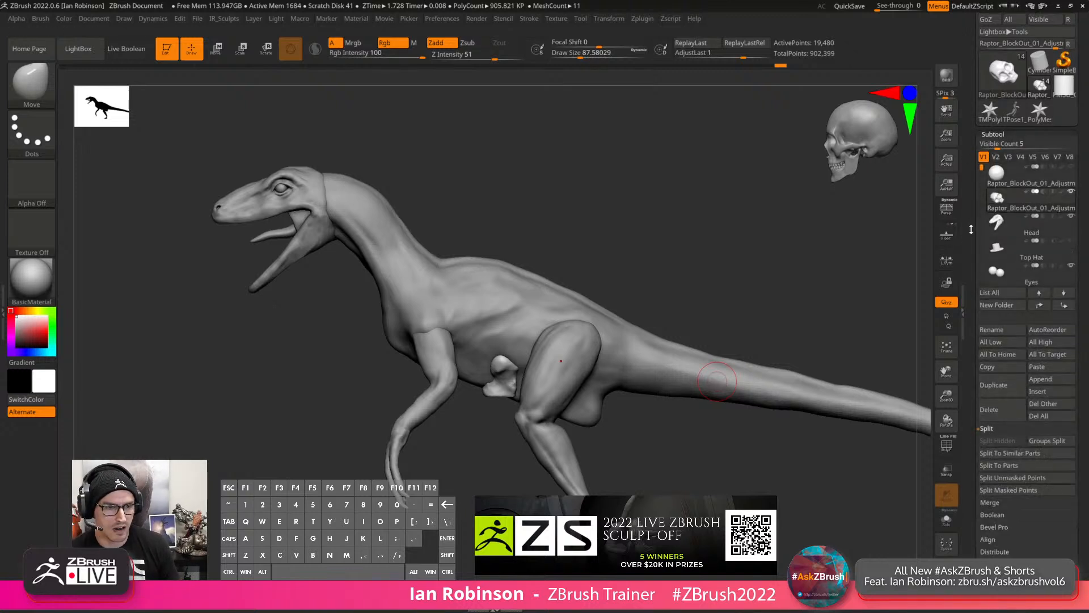
left_click(1071, 200)
left_click(1032, 226)
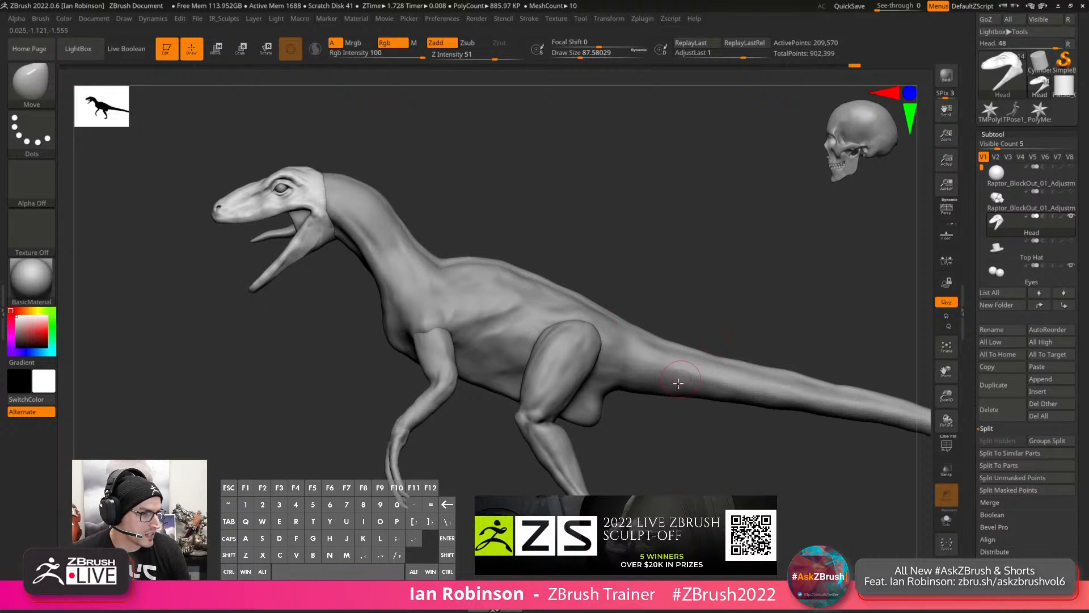
left_click_drag(653, 253, 665, 252)
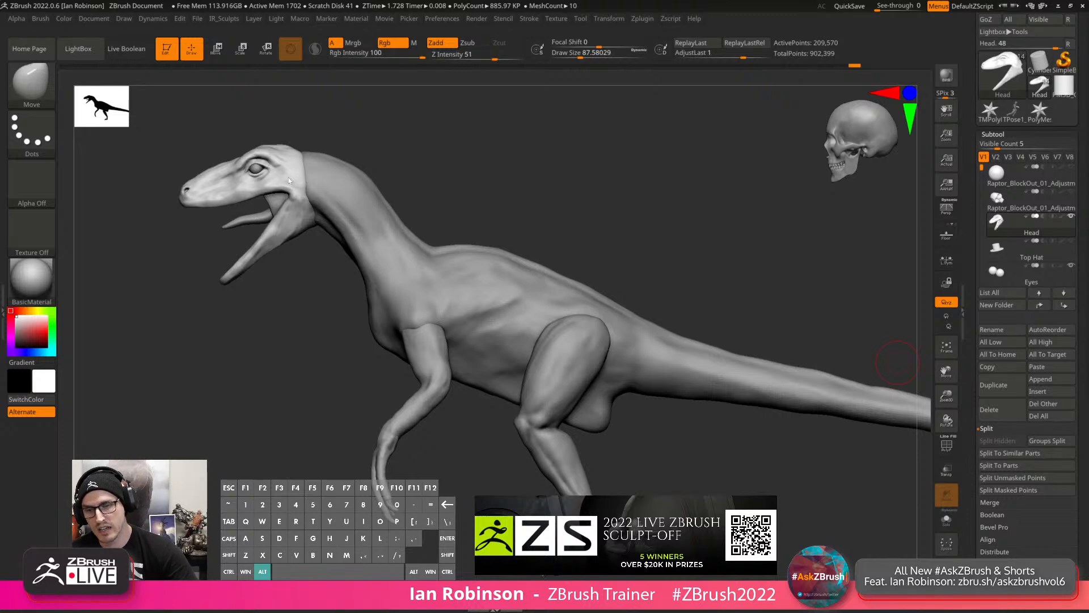
Select the Body1 subtool, lasso-mask a small patch on the neck and open the Extract options.
left_click_drag(425, 209, 482, 244, "alt")
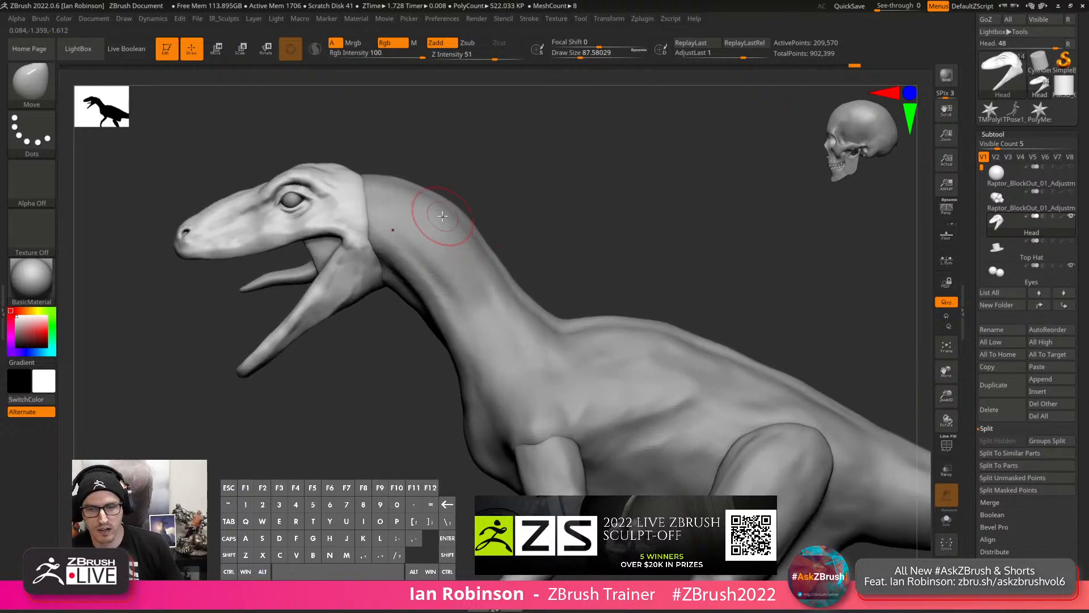
left_click(495, 294, "alt")
mouse_move(493, 292)
left_mouse_down("ctrl")
mouse_move(456, 312)
mouse_move(503, 333)
left_mouse_up("ctrl")
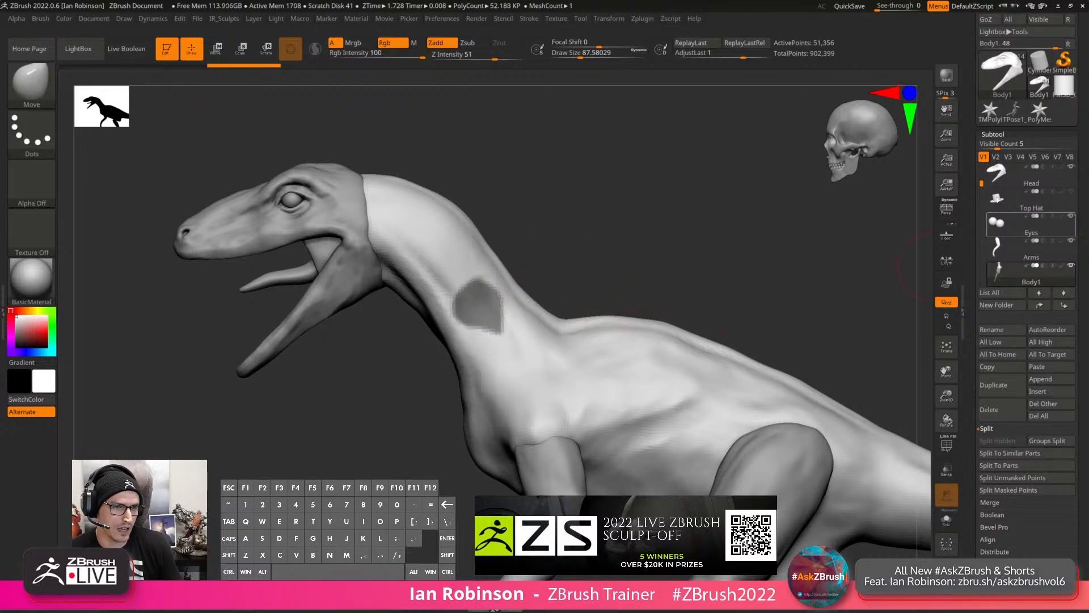
left_click_drag(1078, 322, 1078, 178)
left_click(1007, 461)
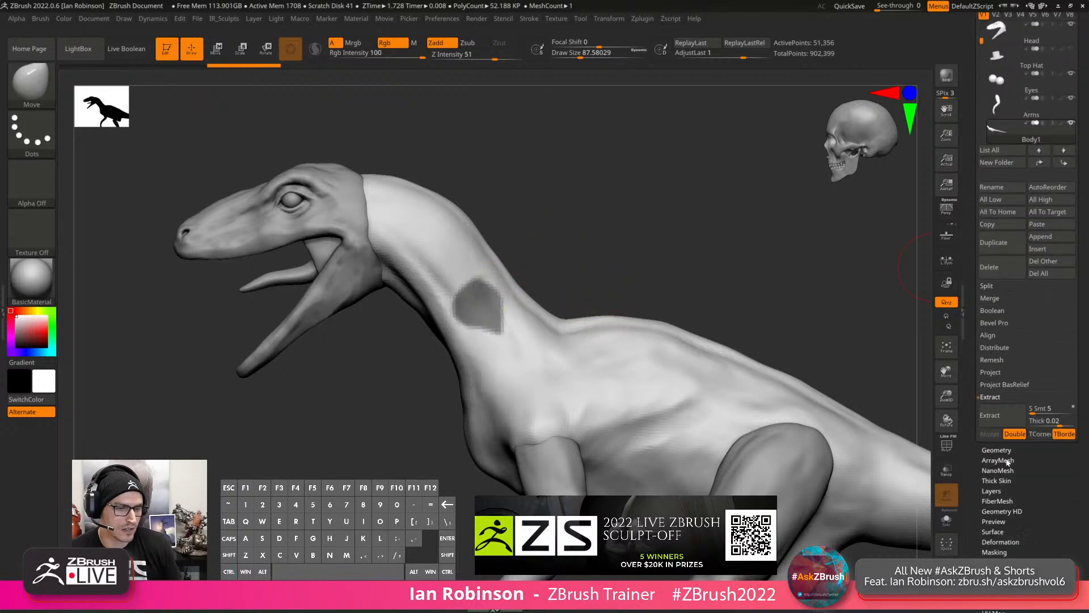
Replace the patch mask with a lasso-masked band around the neck and preview a collar extraction with S Smt 5 and thickness 0.02.
left_click_drag(754, 269, 771, 227, "alt")
mouse_move(794, 270)
left_mouse_down("ctrl")
mouse_move(755, 278)
mouse_move(693, 190)
mouse_move(700, 231)
mouse_move(669, 263)
left_mouse_up("ctrl")
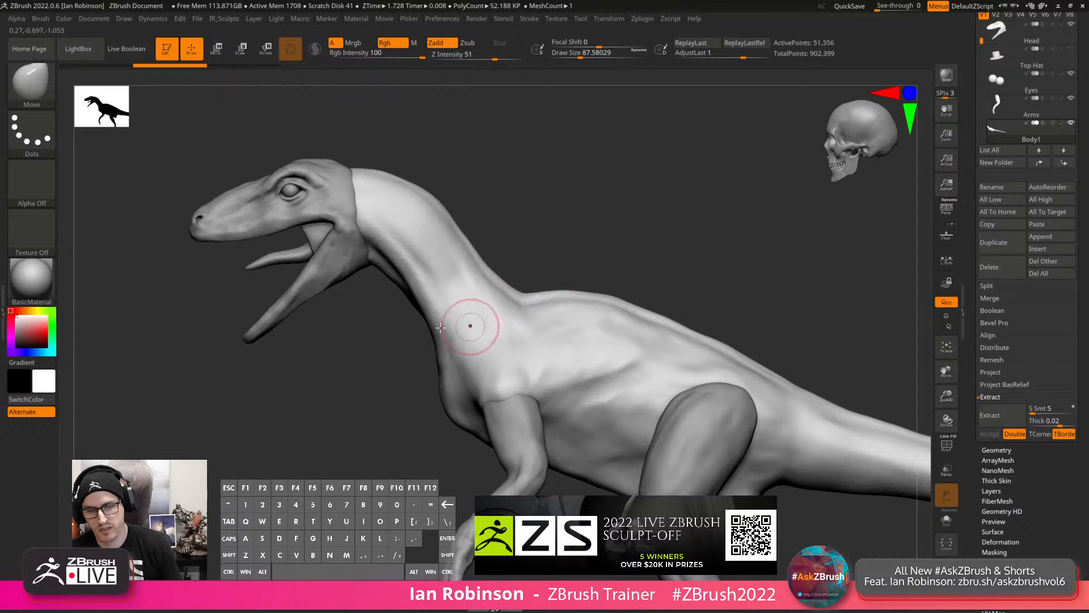
left_click_drag(702, 230, 675, 196, "alt")
left_click_drag(469, 302, 459, 283, "alt")
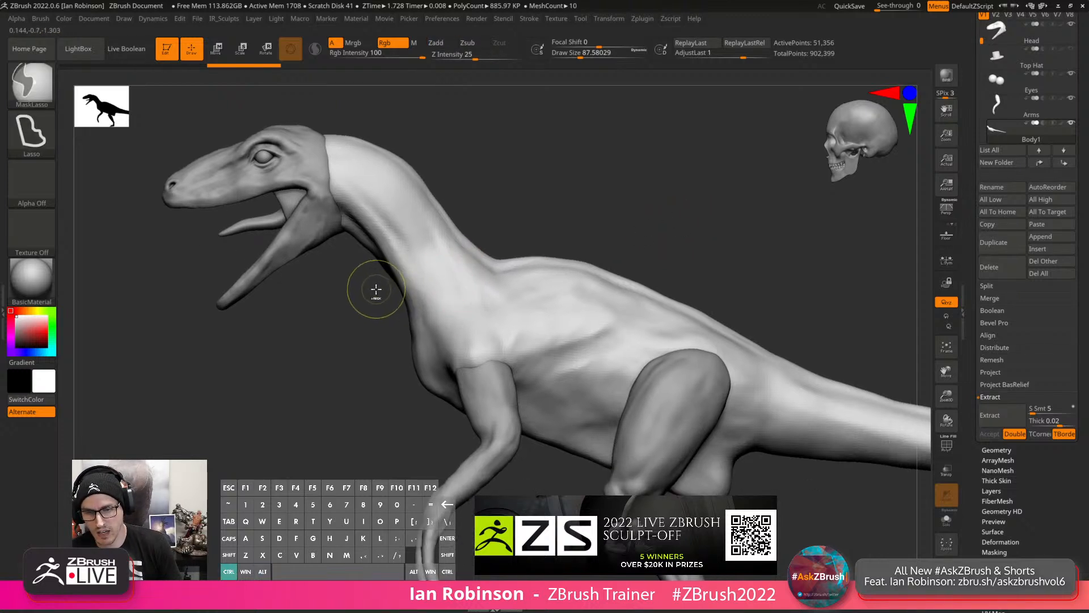
mouse_move(377, 287)
left_mouse_down("ctrl")
mouse_move(482, 208)
mouse_move(471, 244)
mouse_move(384, 327)
mouse_move(401, 326)
left_mouse_up("ctrl")
left_click_drag(510, 226, 610, 196)
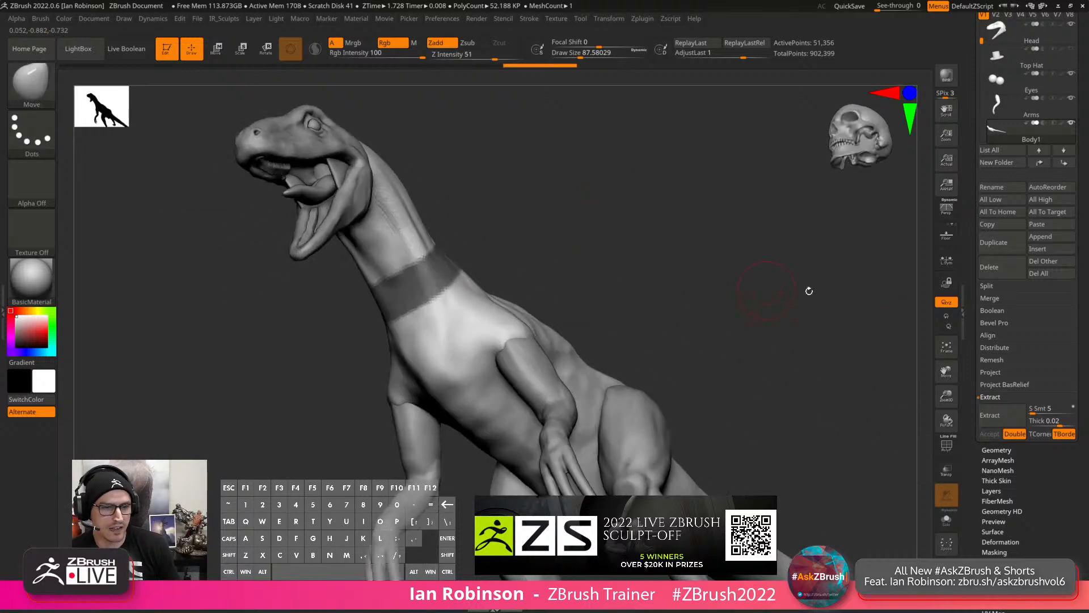
left_click(1003, 417)
left_click_drag(603, 244, 769, 332)
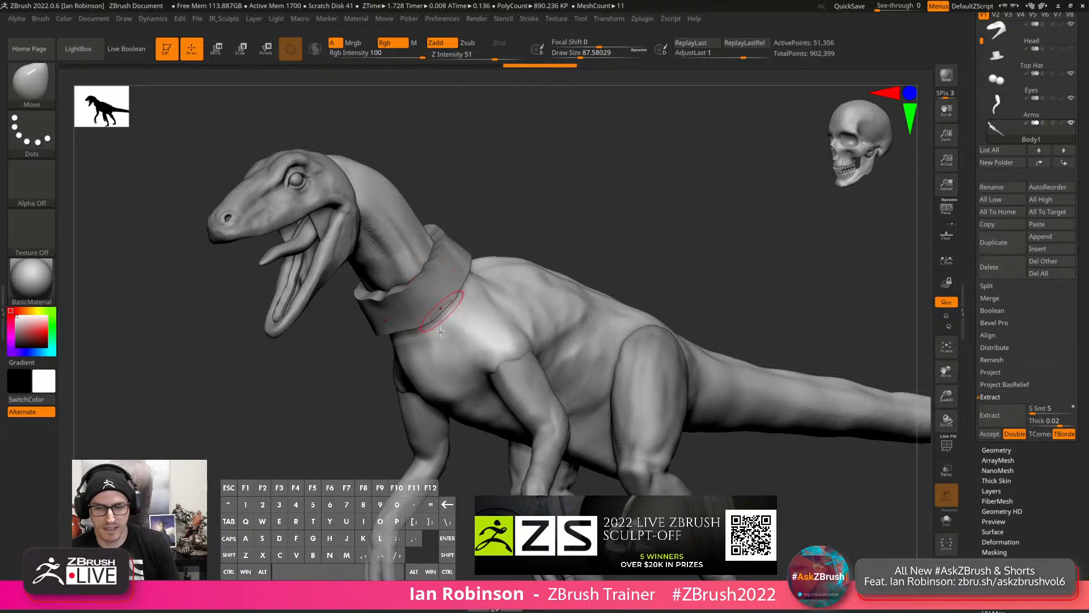
Replace the neck mask on Body1 with a lasso mask over the torso, then unmask the areas around both shoulders.
right_click_drag(587, 350, 540, 375)
left_click(603, 239, "ctrl")
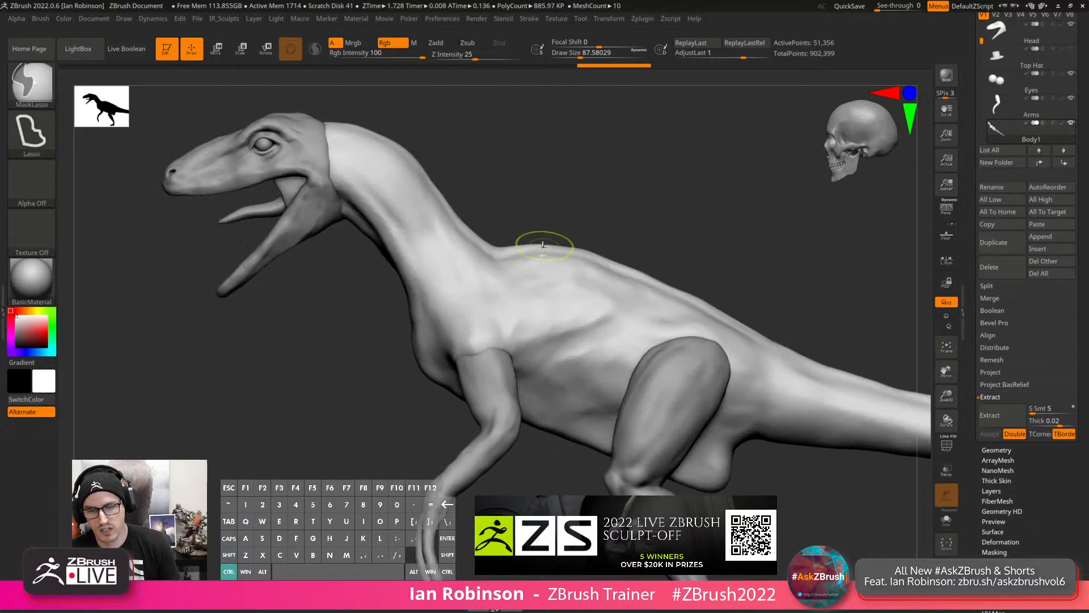
mouse_move(571, 243)
left_mouse_down("ctrl")
mouse_move(669, 253)
mouse_move(573, 462)
mouse_move(397, 351)
mouse_move(491, 222)
mouse_move(615, 238)
mouse_move(619, 252)
mouse_move(646, 202)
mouse_move(660, 221)
mouse_move(598, 202)
mouse_move(562, 210)
left_mouse_up("ctrl")
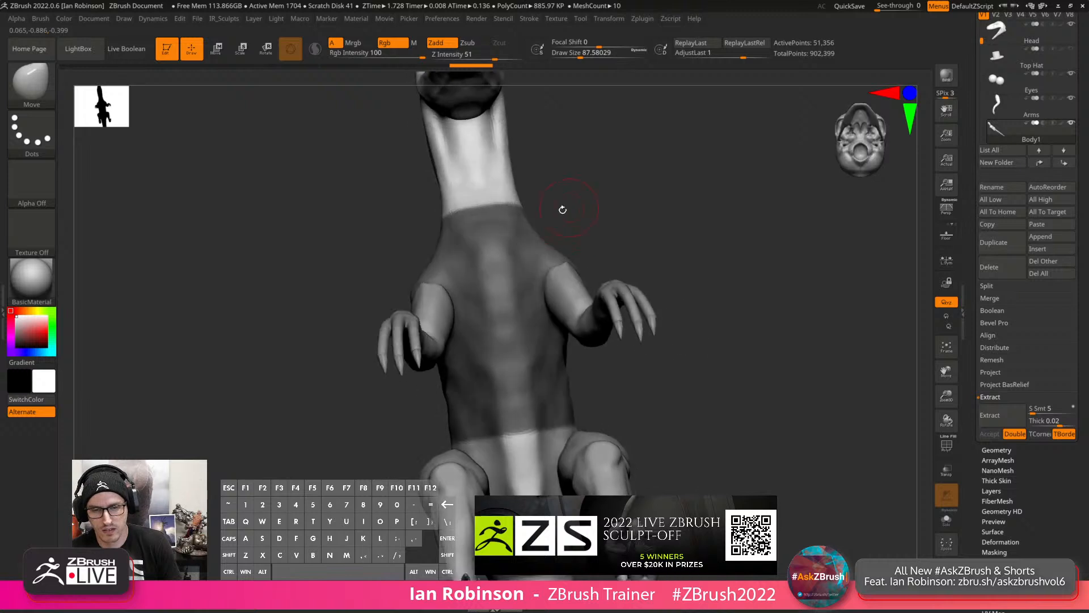
key("ctrl")
mouse_move(529, 250)
left_mouse_down("ctrl+alt")
mouse_move(593, 355)
mouse_move(602, 272)
left_mouse_up("ctrl+alt")
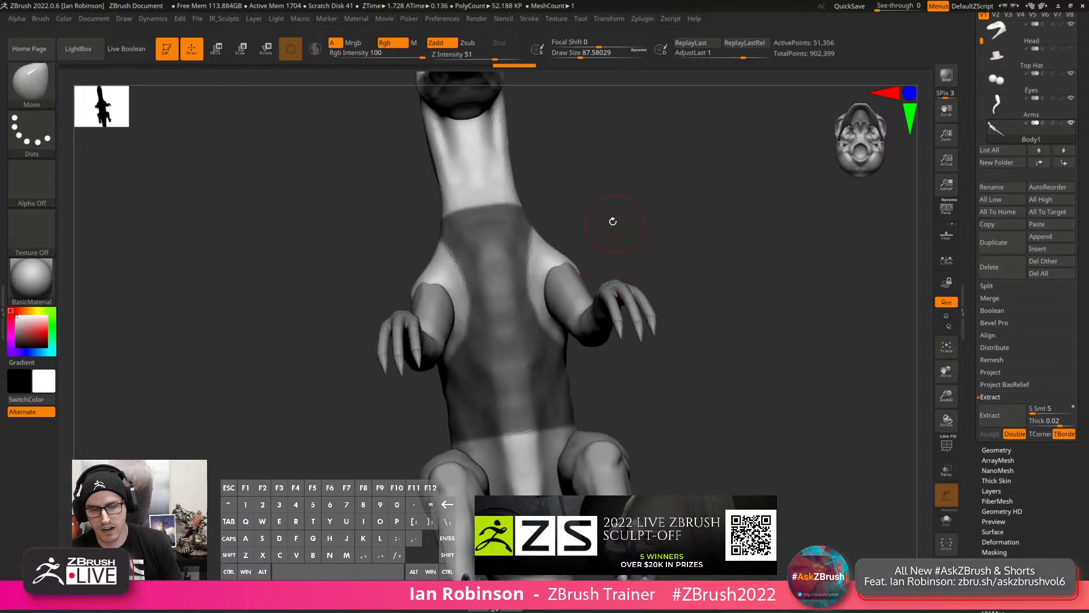
Switch masking to the MaskPen brush at draw size about 58 and erase mask along the front of the neckline to curve it.
mouse_move(613, 221)
left_mouse_down()
mouse_move(539, 214)
mouse_move(482, 253)
mouse_move(528, 204)
mouse_move(628, 233)
mouse_move(601, 239)
mouse_move(684, 204)
mouse_move(683, 182)
left_mouse_up()
mouse_move(540, 195)
left_mouse_down()
mouse_move(555, 243)
mouse_move(547, 275)
mouse_move(562, 290)
mouse_move(520, 242)
left_mouse_up()
key("s")
right_click_drag(519, 242, 518, 239, "alt")
mouse_move(545, 400)
right_mouse_down()
mouse_move(527, 350)
mouse_move(485, 306)
right_mouse_up()
left_click(36, 95, "ctrl")
key("p")
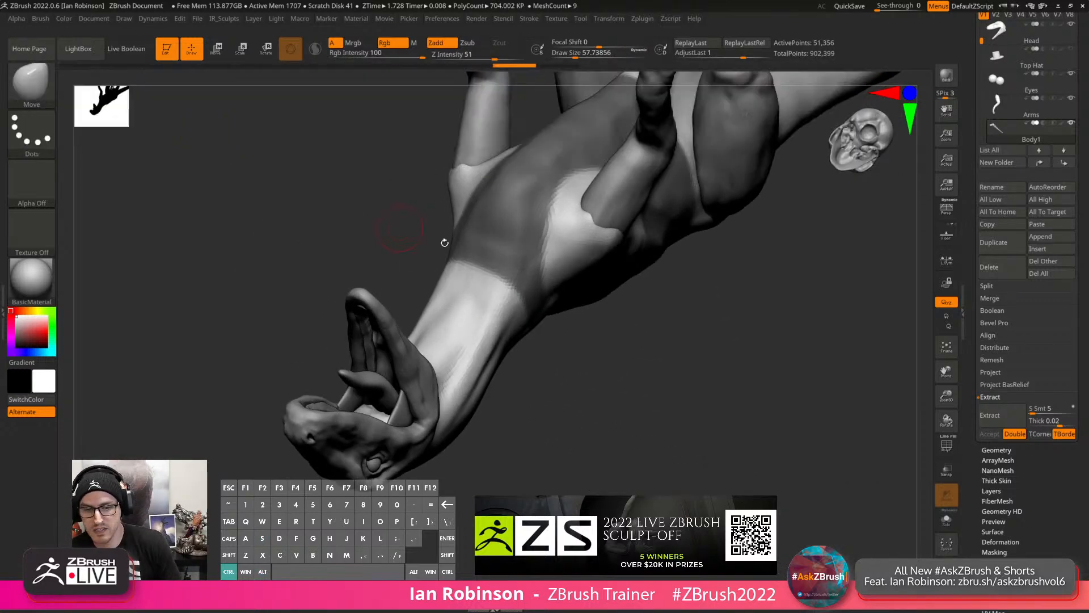
left_click_drag(500, 271, 518, 330, "ctrl+alt")
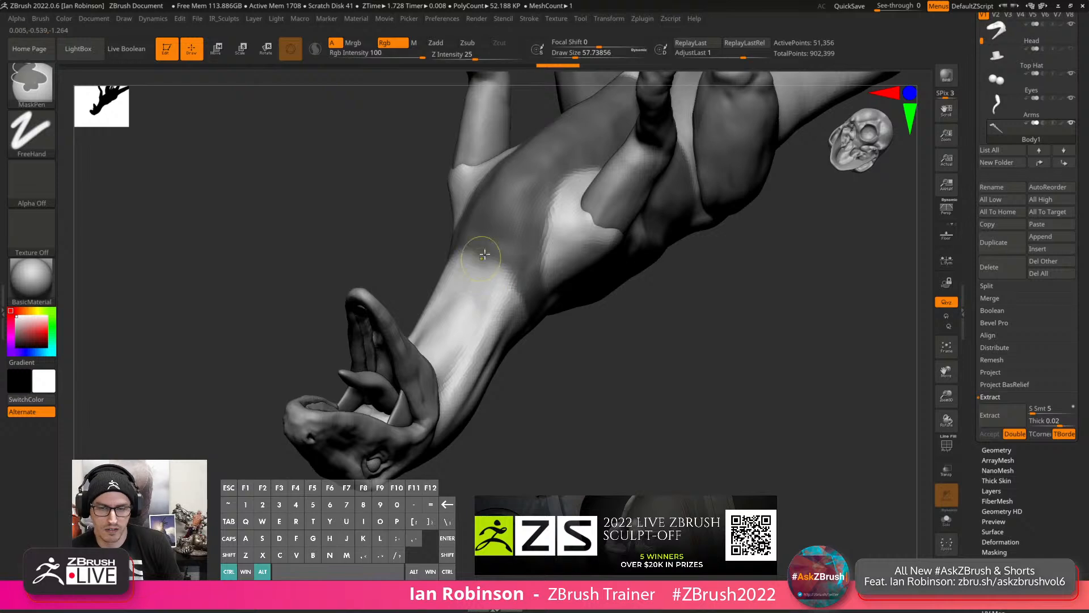
left_click_drag(484, 248, 528, 359, "ctrl+alt")
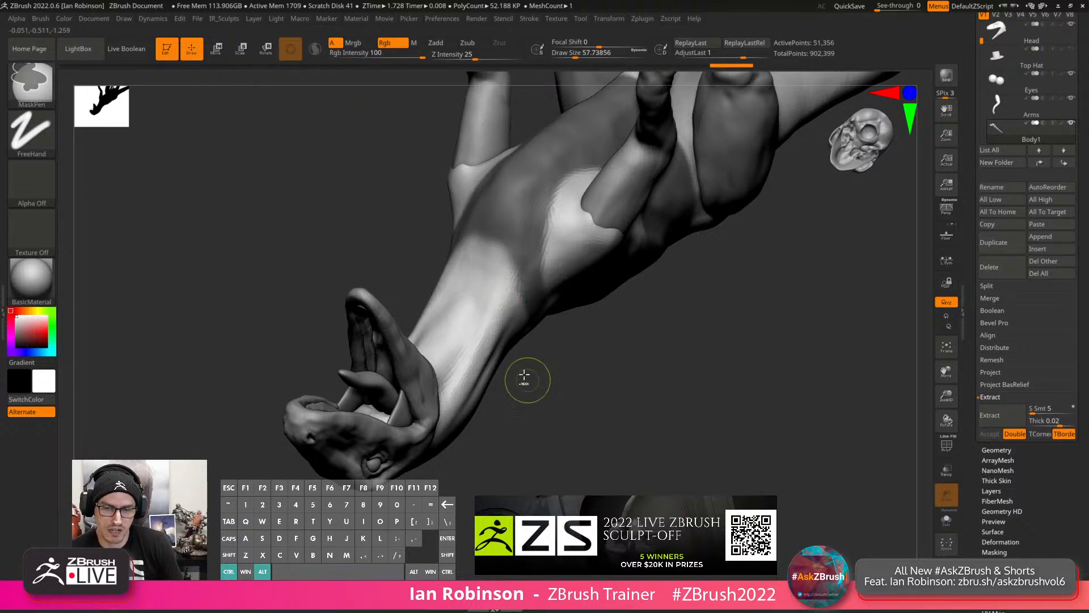
mouse_move(482, 250)
left_mouse_down("ctrl+alt")
mouse_move(522, 382)
mouse_move(564, 408)
mouse_move(564, 277)
mouse_move(530, 262)
left_mouse_up("ctrl+alt")
Paint the torso mask closer around the shoulder opening with MaskPen to shape the armhole edge.
scroll(469, 255, "up", 3)
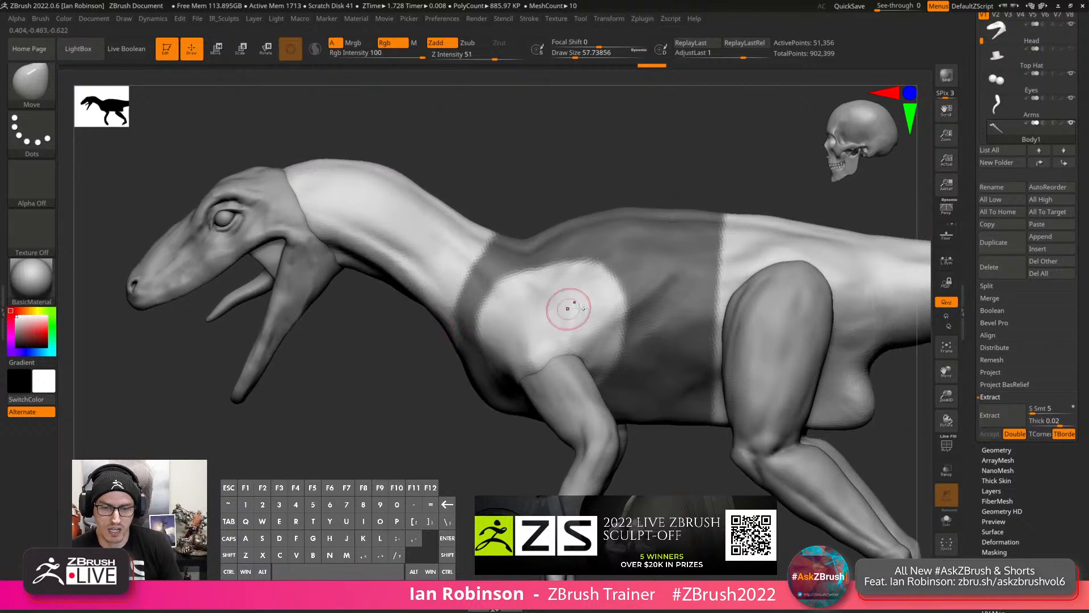
right_click_drag(583, 308, 613, 270)
mouse_move(482, 362)
left_mouse_down("ctrl")
mouse_move(546, 282)
mouse_move(622, 316)
mouse_move(616, 301)
mouse_move(529, 264)
left_mouse_up("ctrl")
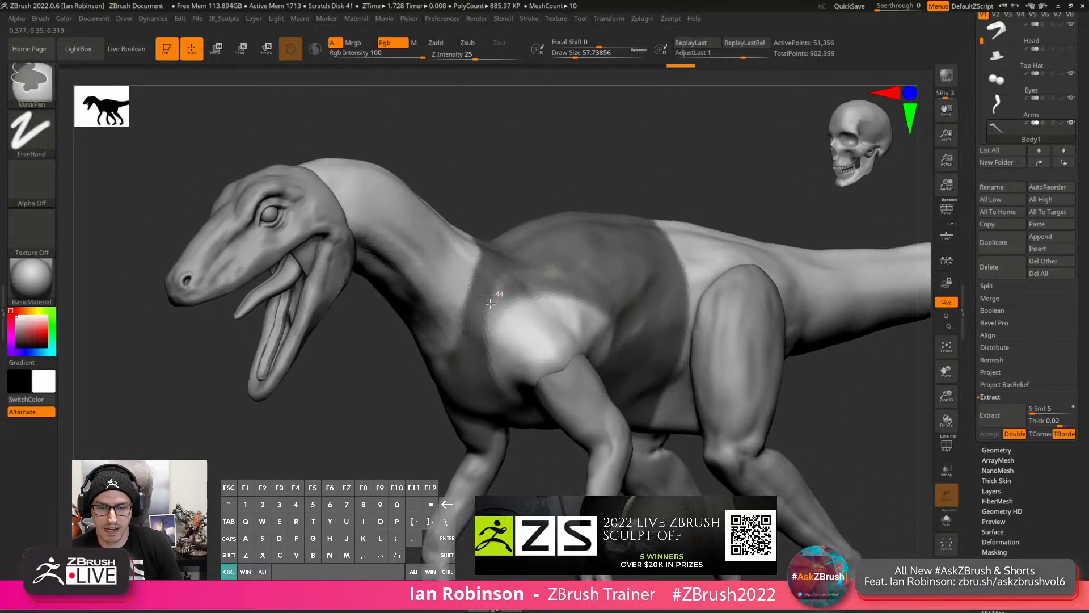
left_click_drag(490, 303, 480, 345, "ctrl")
left_click_drag(559, 264, 591, 278, "ctrl")
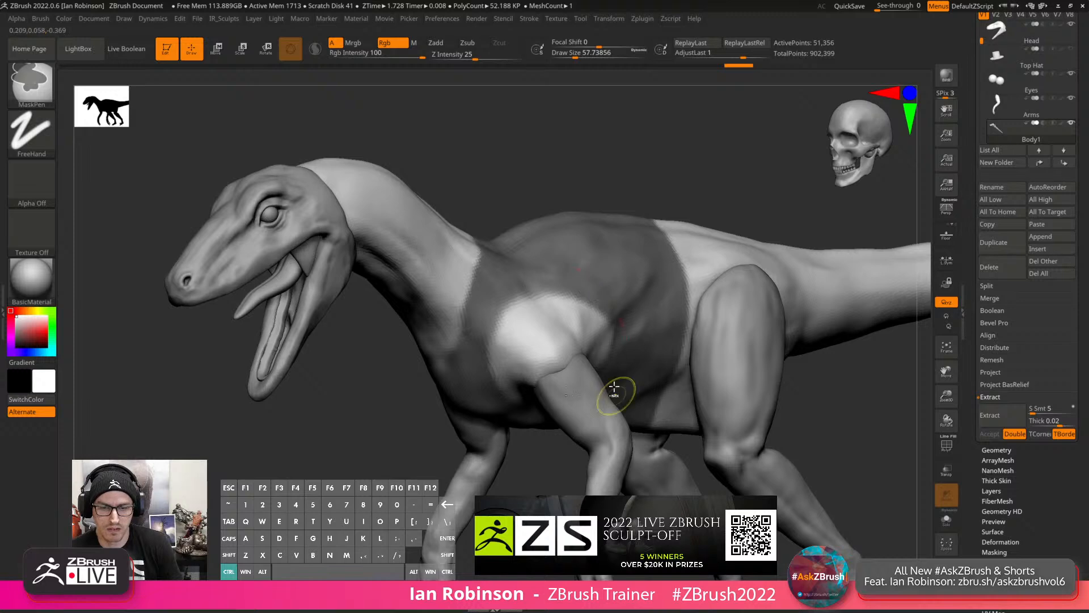
left_click(618, 277, "ctrl+alt")
left_click(629, 285, "ctrl+alt")
Preview the vest extraction, set S Smt to 51 and Thick to 0, then extract again and accept the new subtool.
left_click(991, 415)
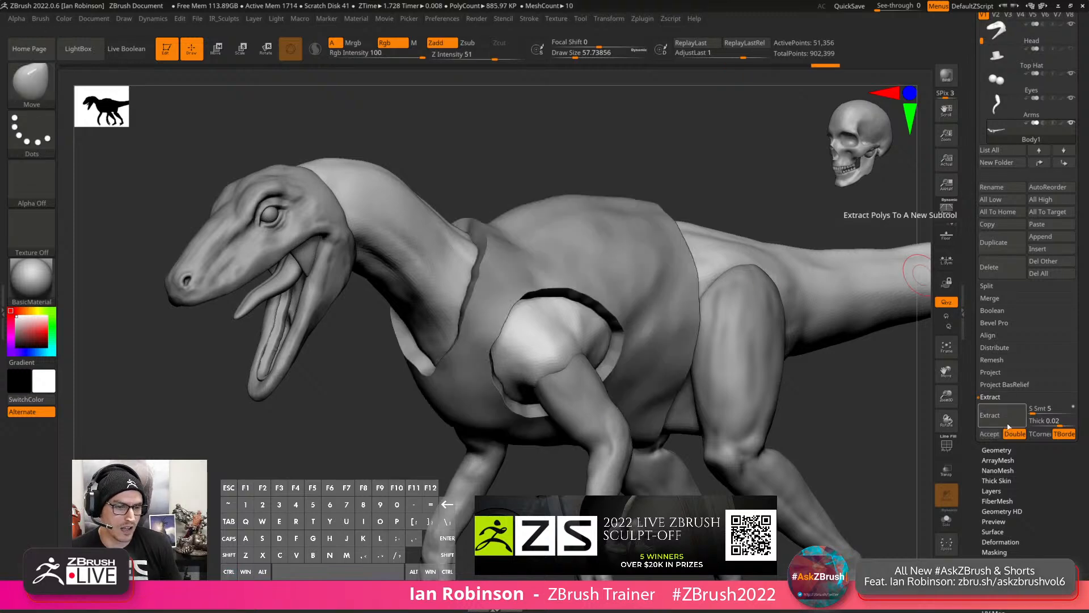
left_click(1043, 420)
left_click(1051, 419)
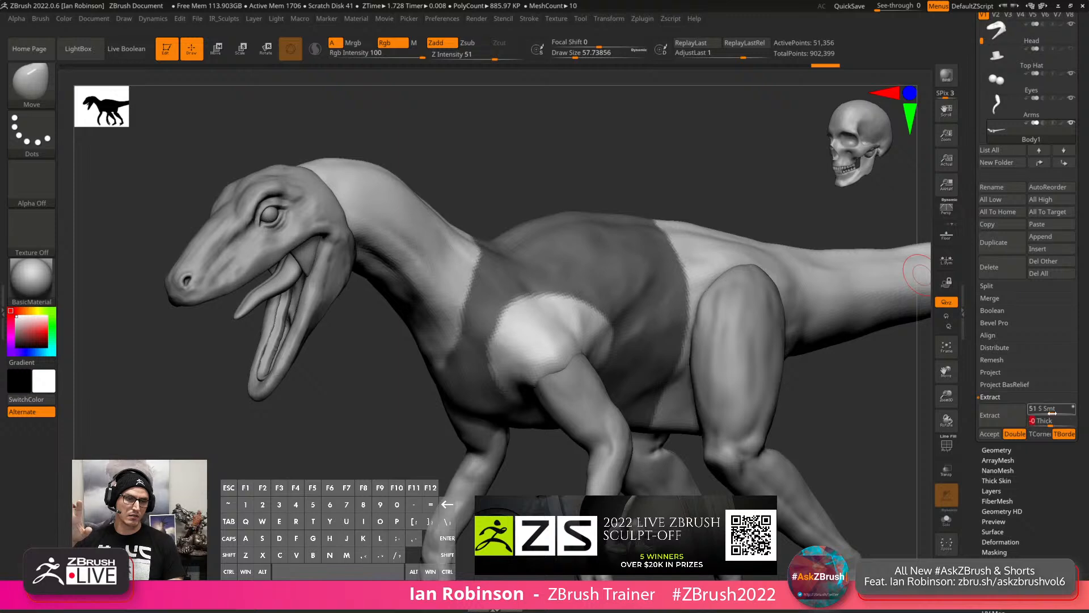
key("Return")
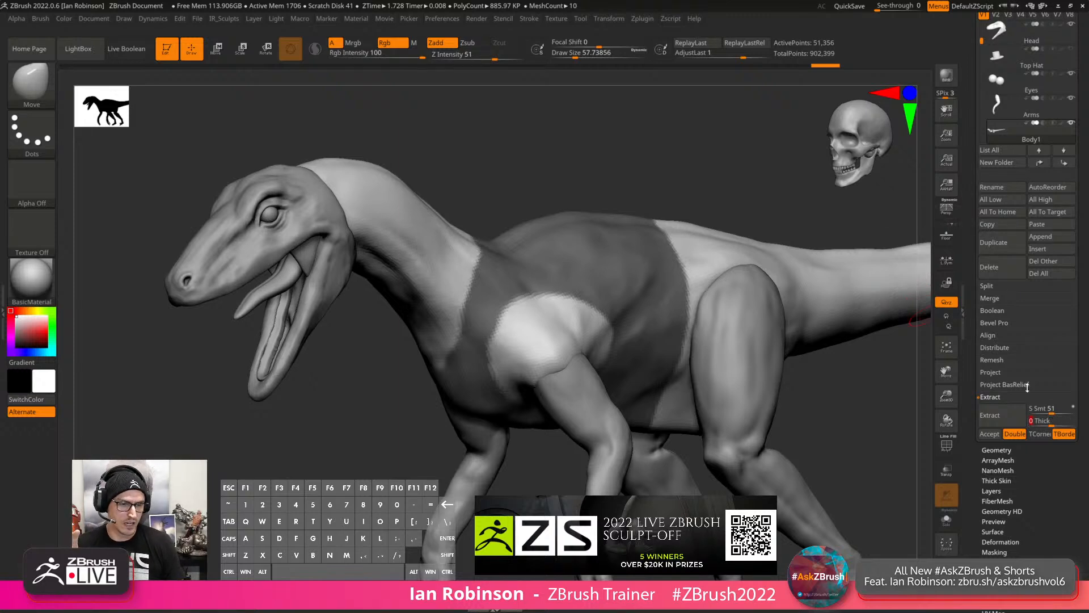
left_click(999, 416)
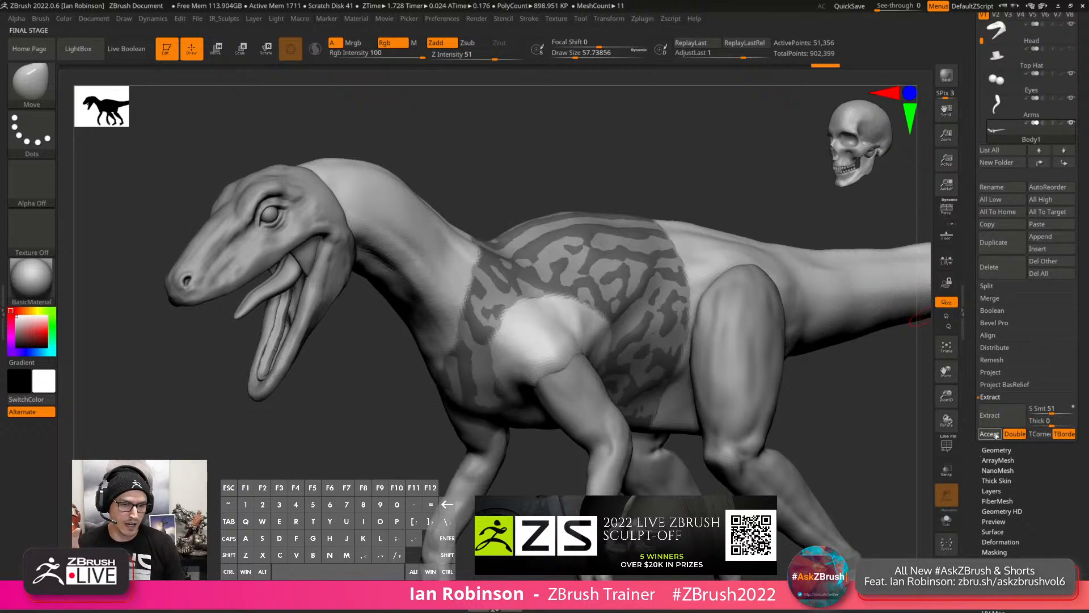
left_click(990, 434)
Isolate the extracted vest with Solo, display its polyframe and examine the topology along the armhole edge.
left_click(946, 520)
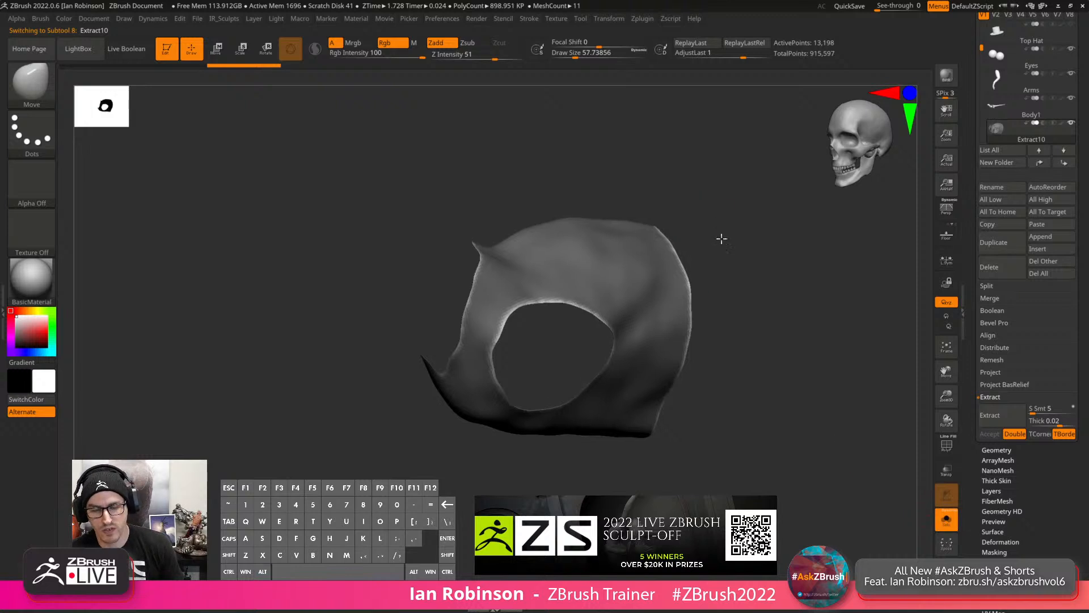
key("f")
key("shift+f")
left_click_drag(785, 270, 815, 323, "alt")
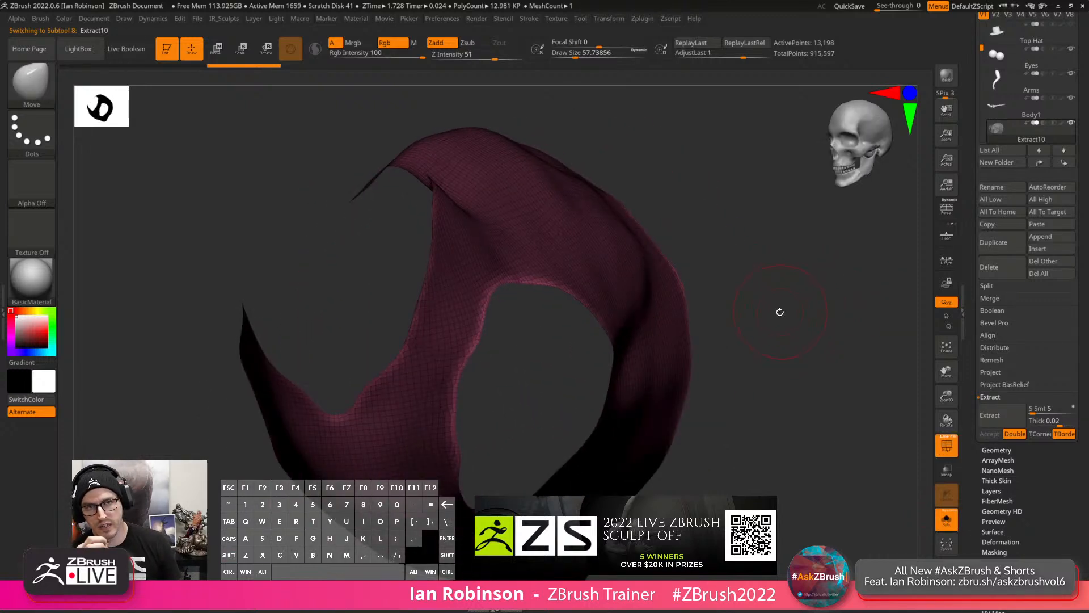
left_click_drag(779, 297, 787, 327)
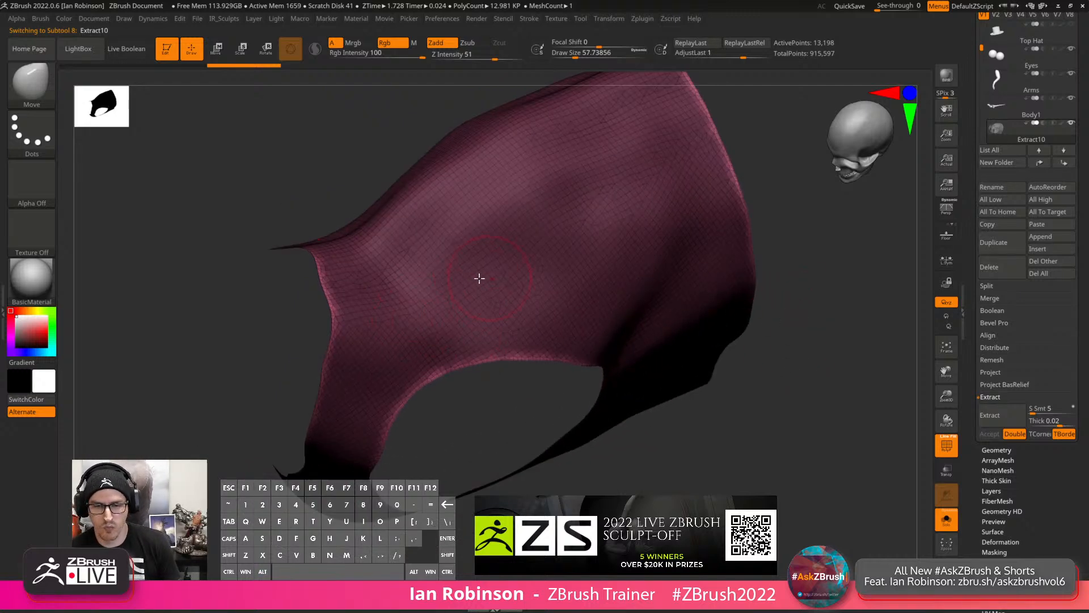
right_click_drag(525, 291, 488, 394, "alt")
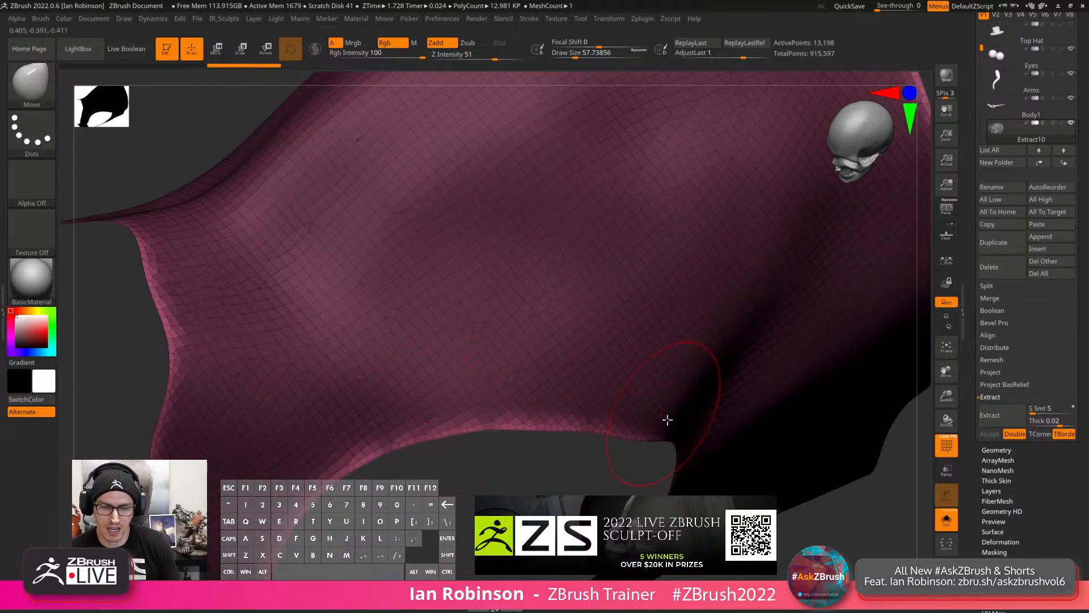
key("s")
left_click_drag(519, 407, 510, 407)
left_click_drag(382, 464, 350, 492, "alt")
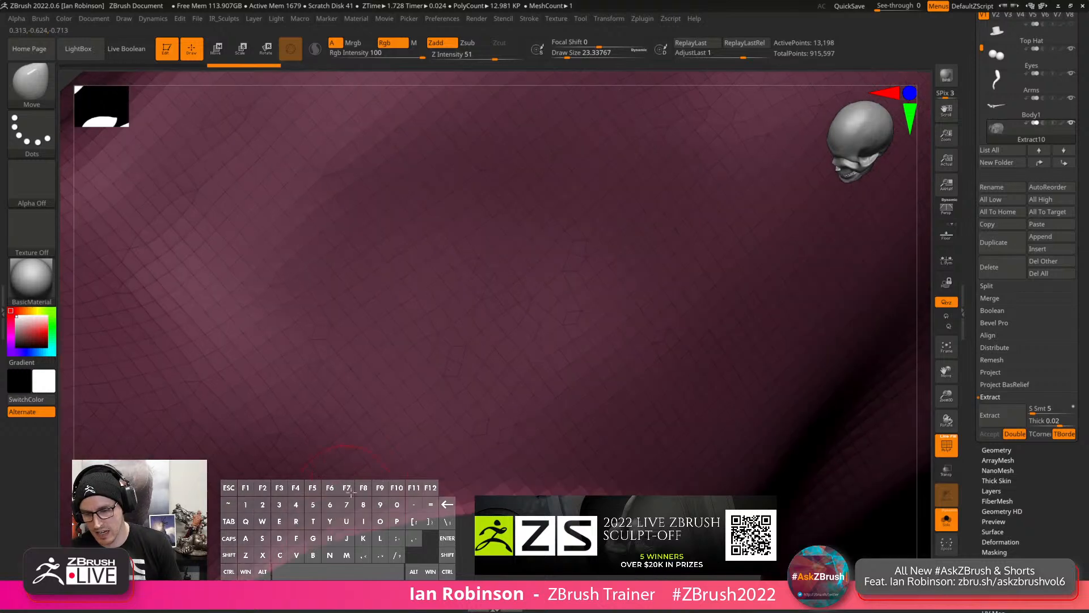
right_click_drag(492, 396, 541, 218, "alt")
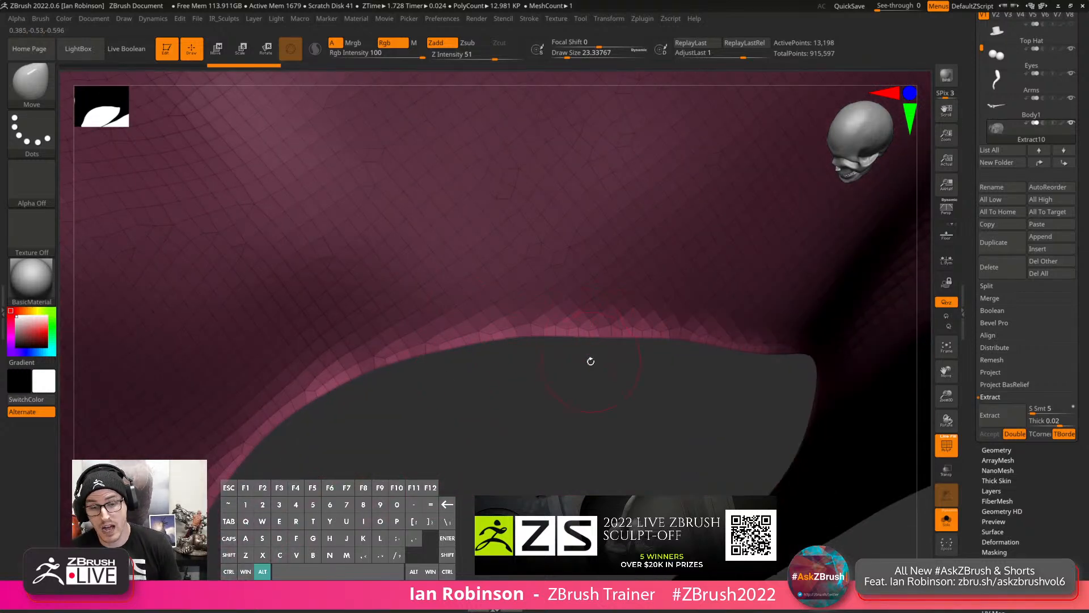
right_click_drag(591, 362, 505, 328, "alt")
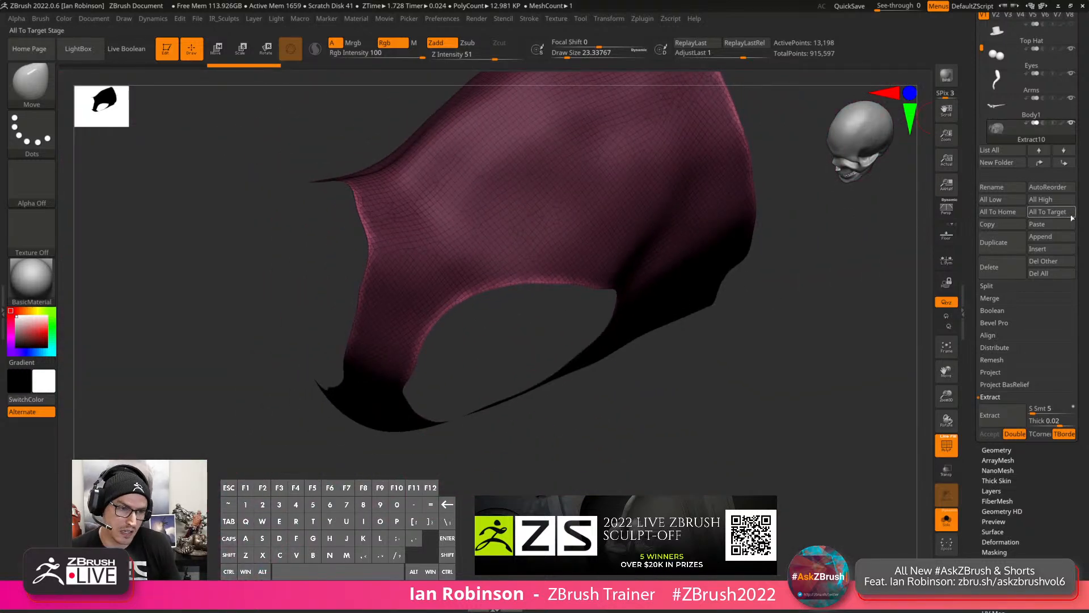
Apply the Polish By Features deformation to the vest and compare the armhole edge with and without it.
scroll(1019, 278, "down", 5)
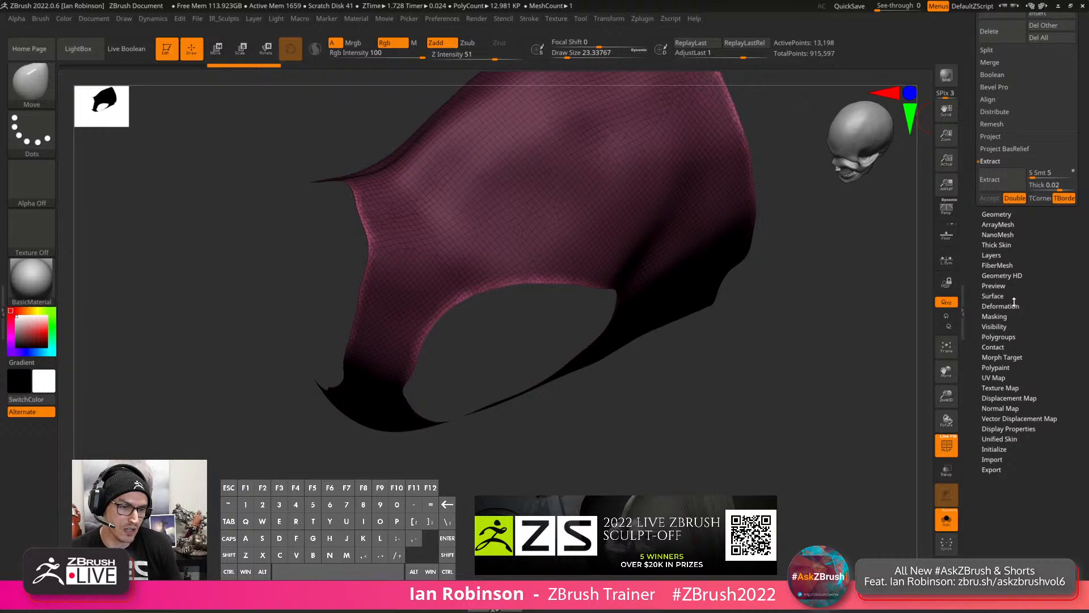
left_click(1012, 308)
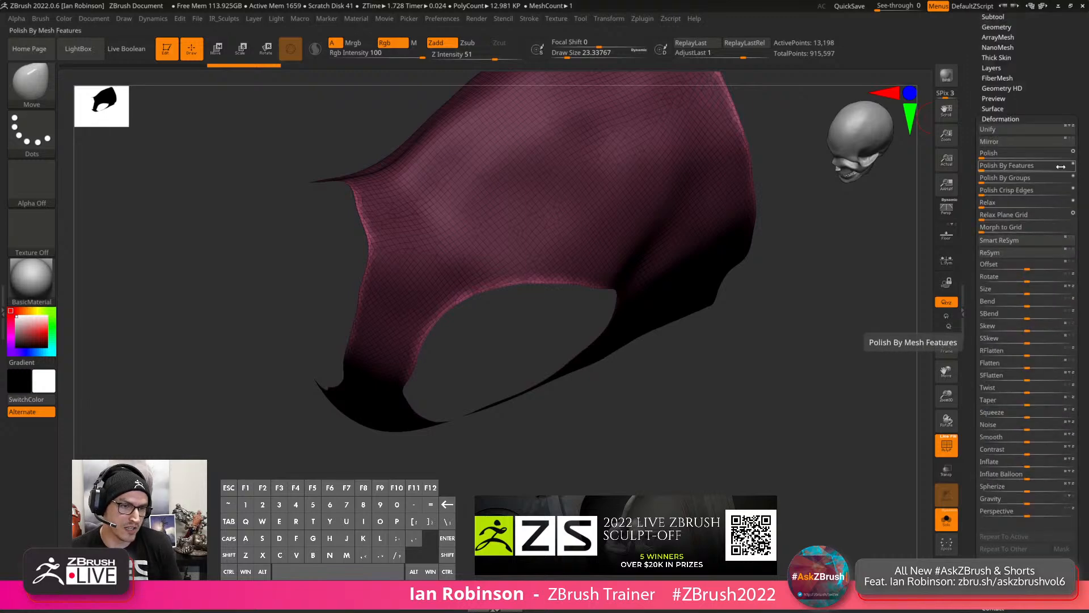
key("super")
type("Z")
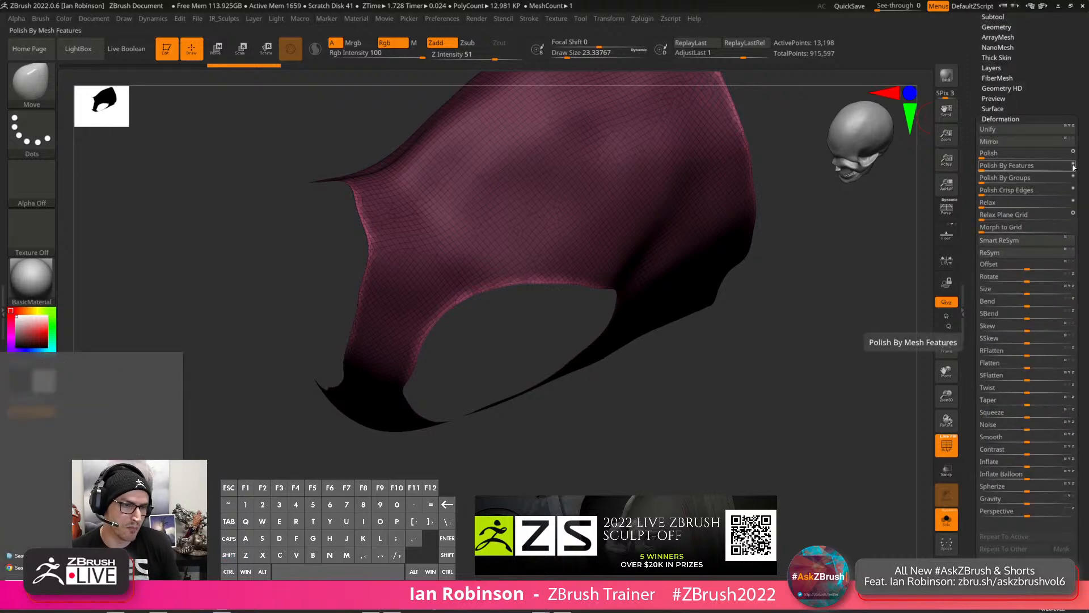
left_click(1074, 167)
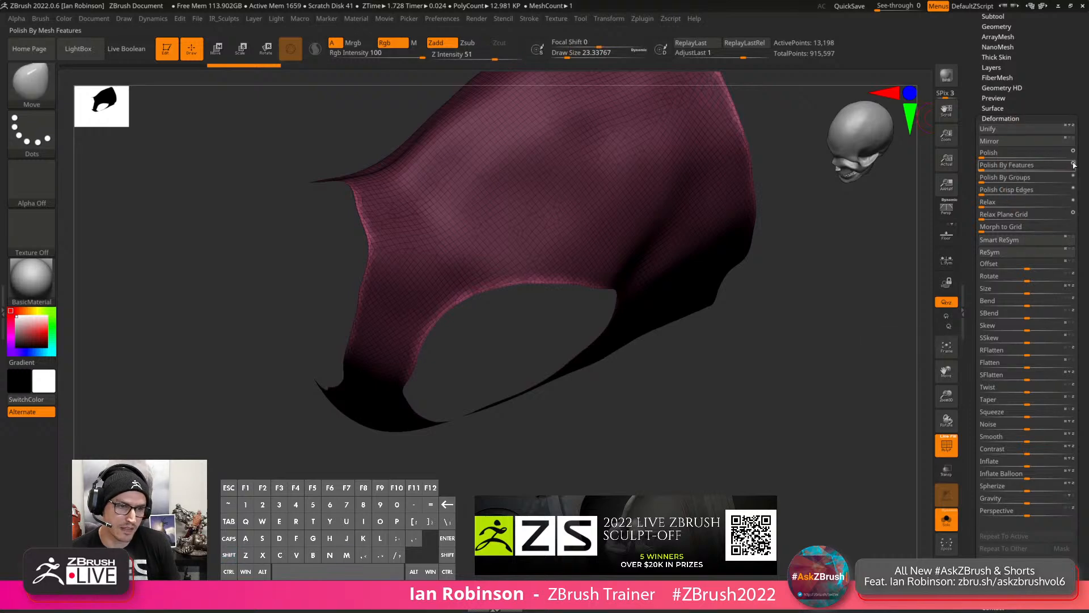
key("shift+m")
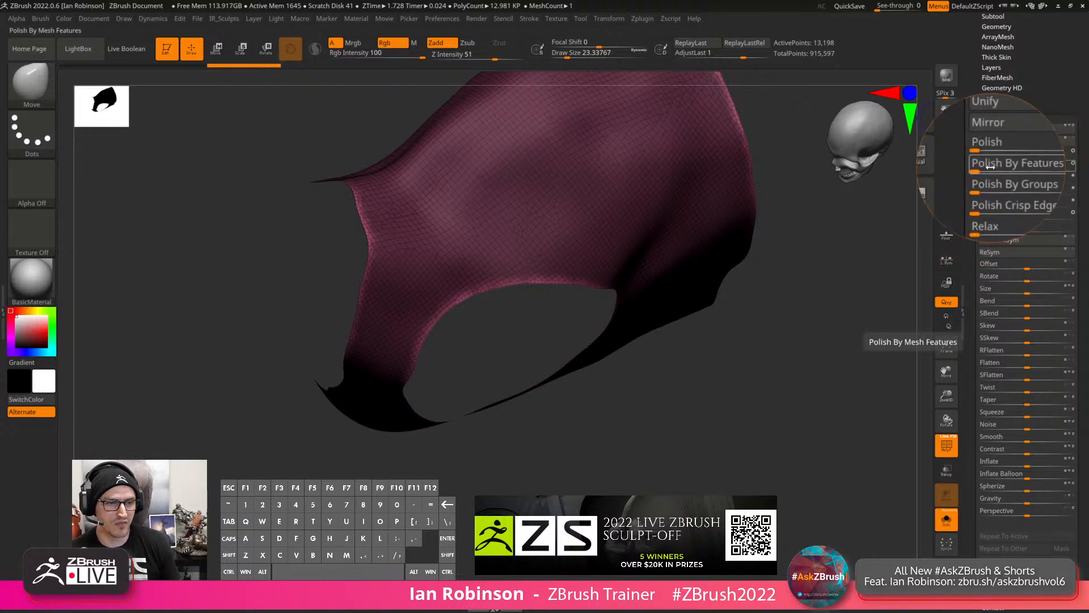
left_click(990, 165)
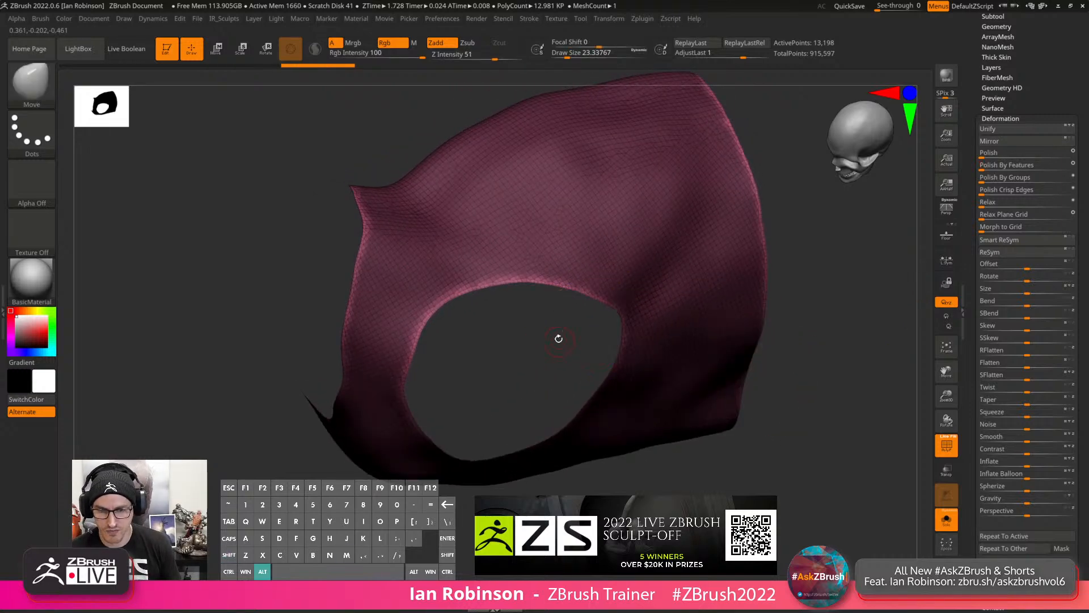
mouse_move(559, 338)
left_mouse_down("alt")
mouse_move(572, 411)
mouse_move(581, 362)
left_mouse_up("alt")
key("ctrl+z")
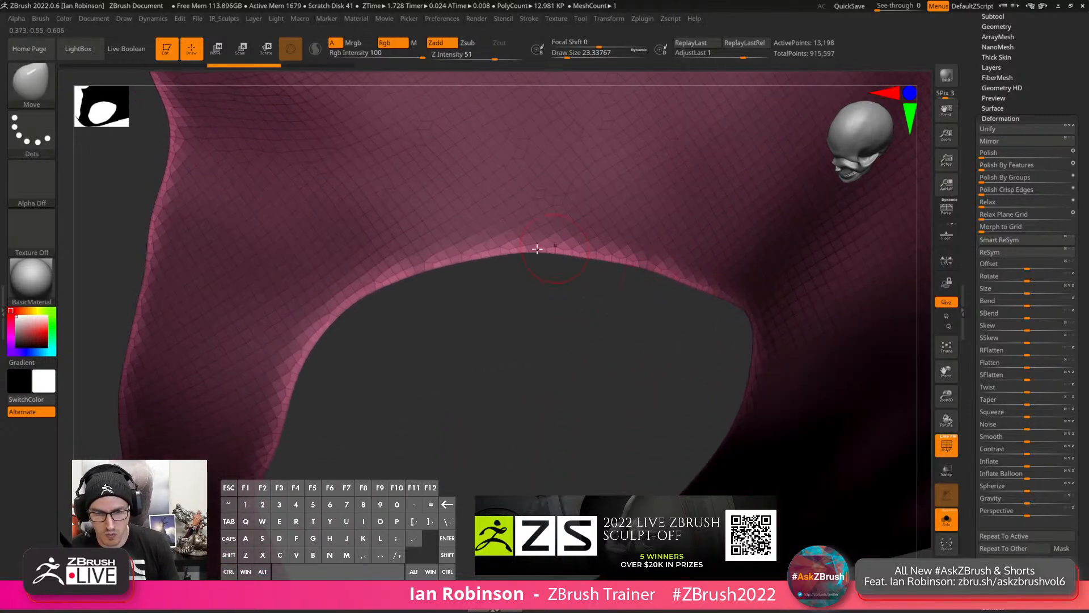
key("ctrl+shift+z")
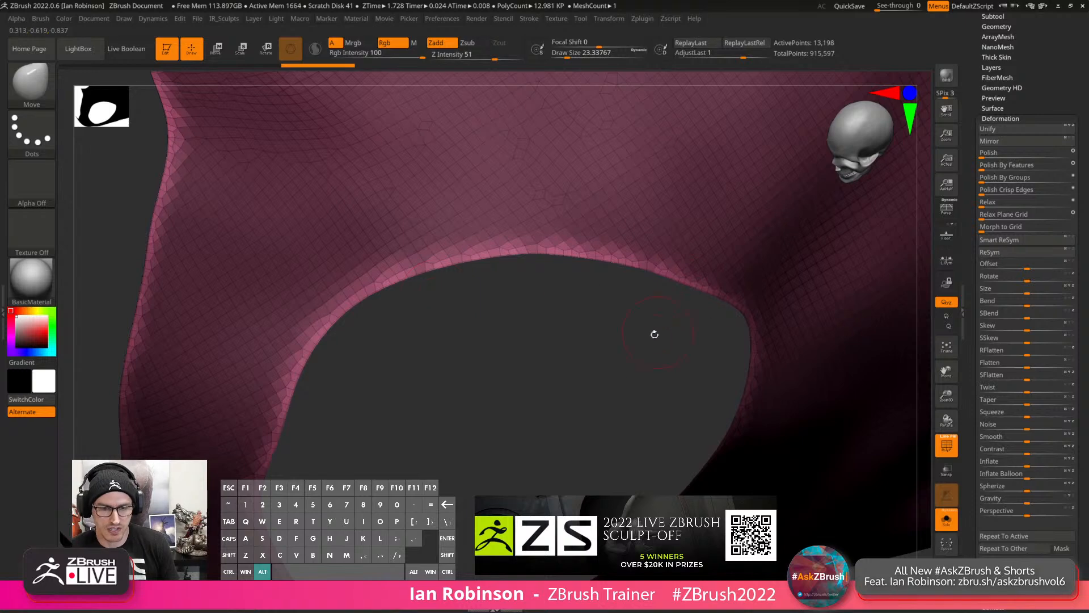
left_click_drag(654, 334, 601, 323, "alt")
Clear the vest's mask and ZRemesh it with KeepGroups and KeepCreases on and SmoothGroups at its minimum.
left_click_drag(846, 267, 861, 280, "ctrl")
left_click_drag(860, 281, 779, 367, "alt")
left_click_drag(1037, 97, 1033, 133)
left_click(999, 92)
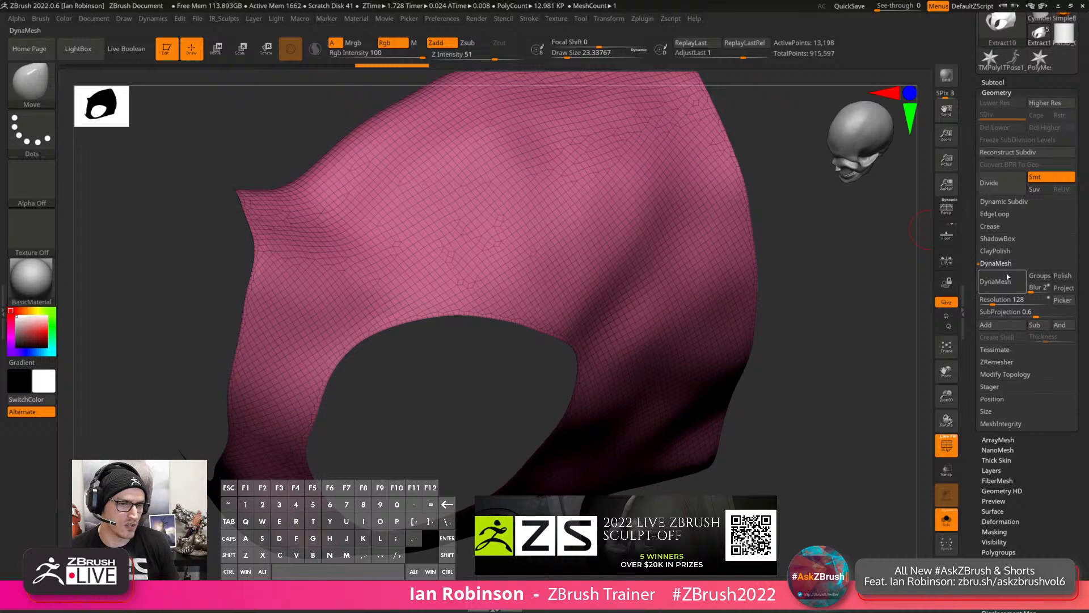
left_click(997, 362)
left_click(1048, 337)
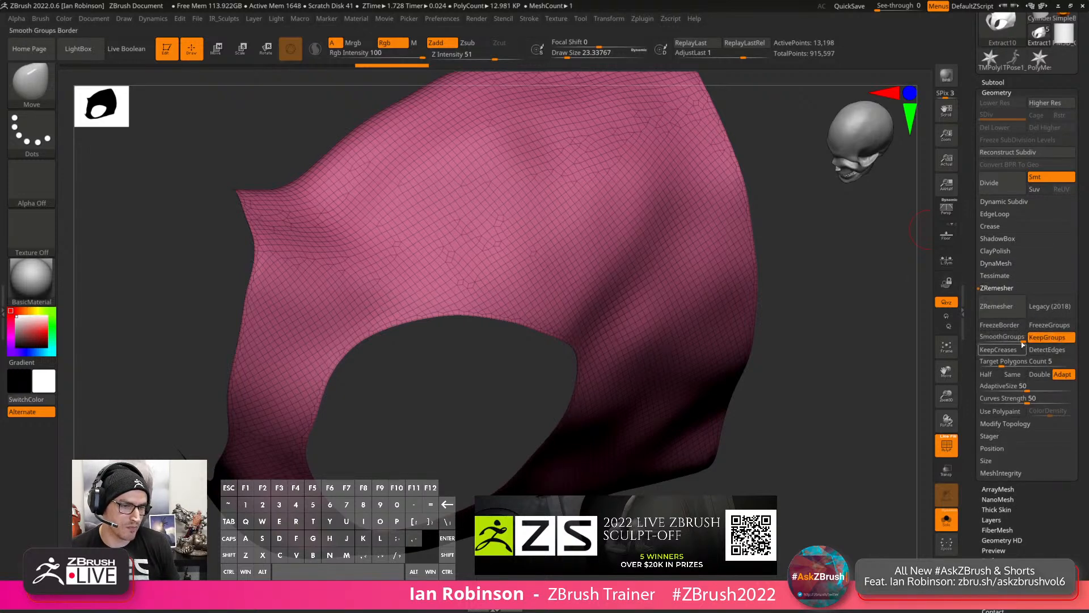
left_click_drag(990, 339, 980, 337)
left_click(1010, 352)
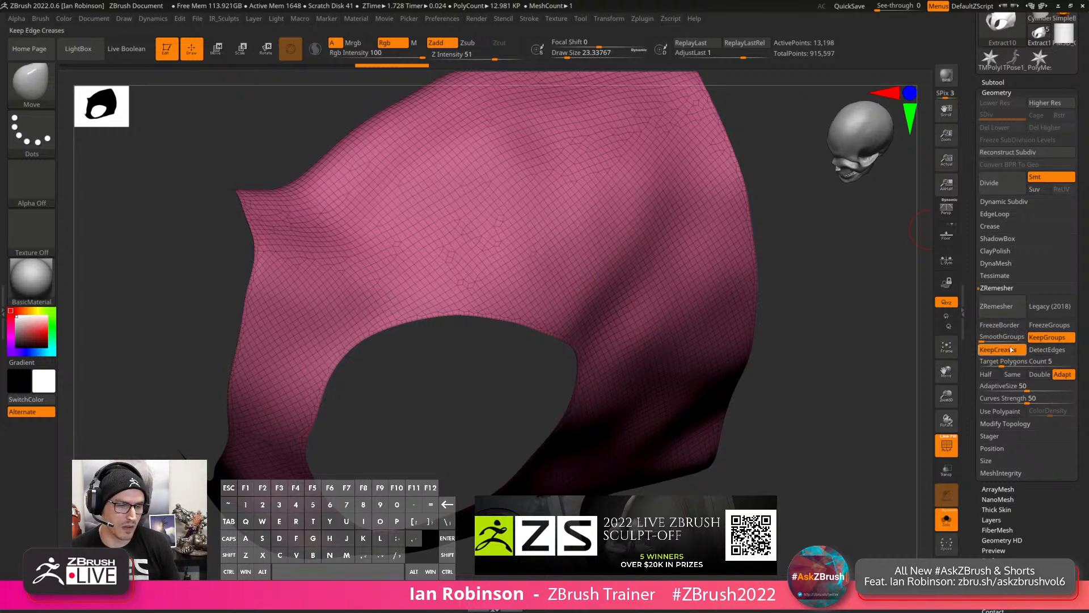
left_click(1002, 306)
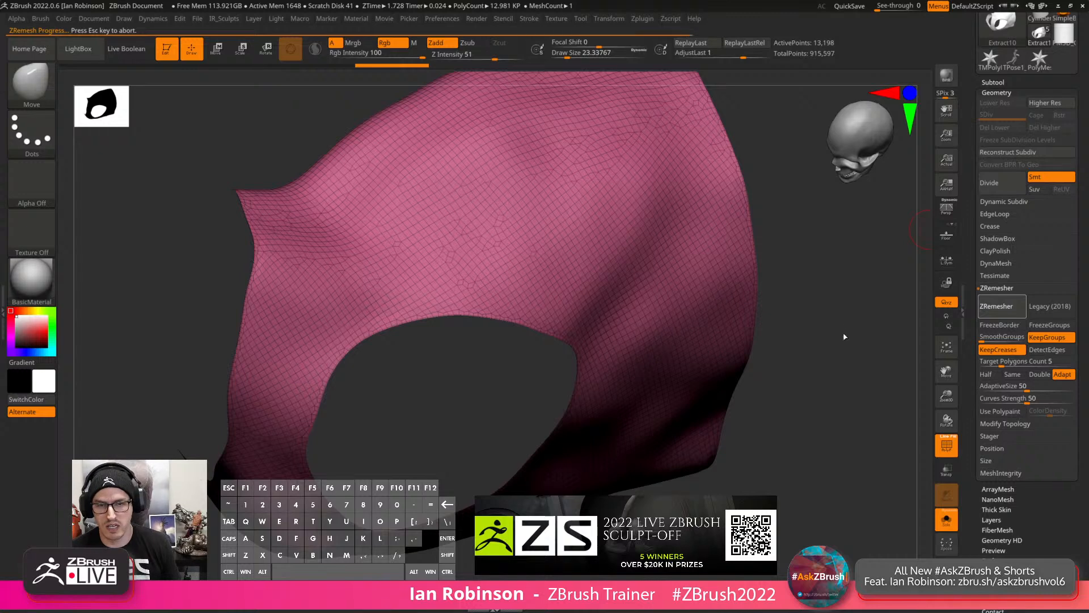
ZRemesh the vest repeatedly with the Half option, then turn off Solo to show it on the whole raptor.
left_click(986, 374)
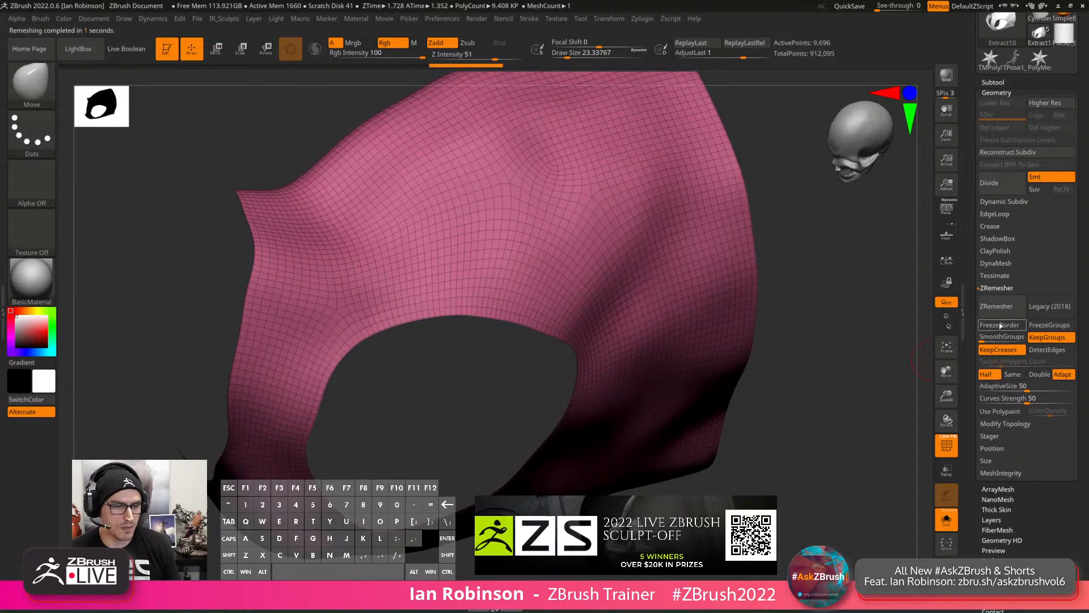
left_click(997, 309)
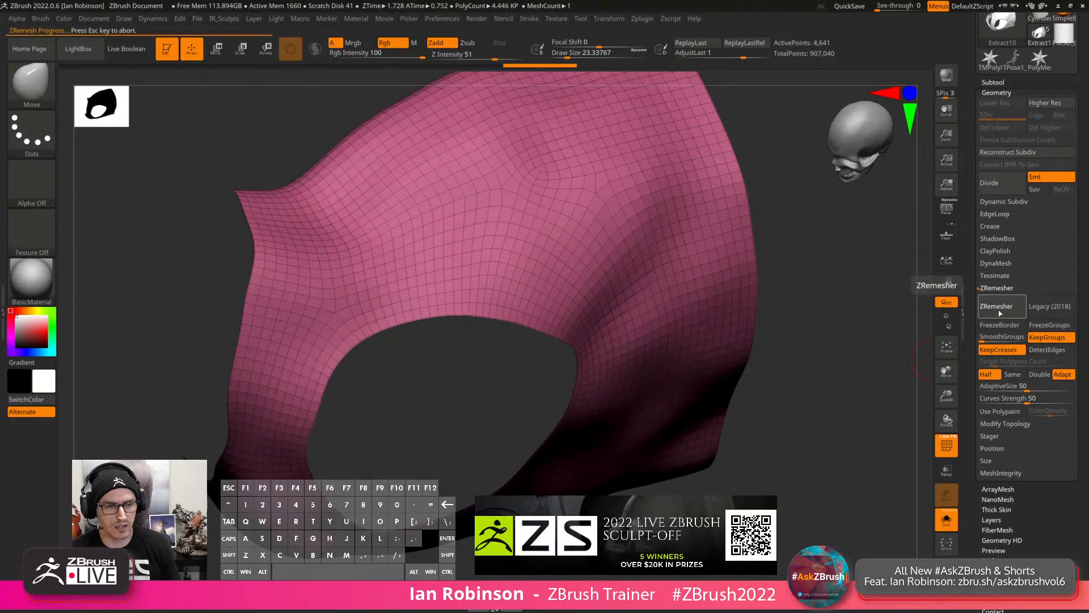
left_click_drag(851, 332, 742, 325, "alt")
left_click(956, 528)
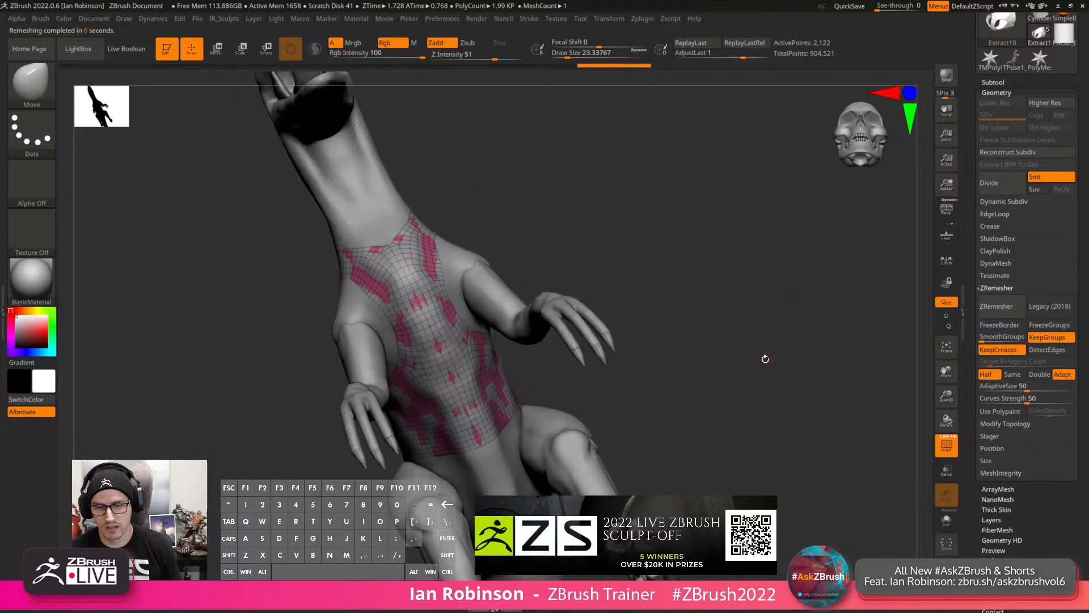
Hide the vest's polyframe and centre the Gizmo on its unmasked mesh.
left_click_drag(766, 360, 690, 321)
key("shift+f")
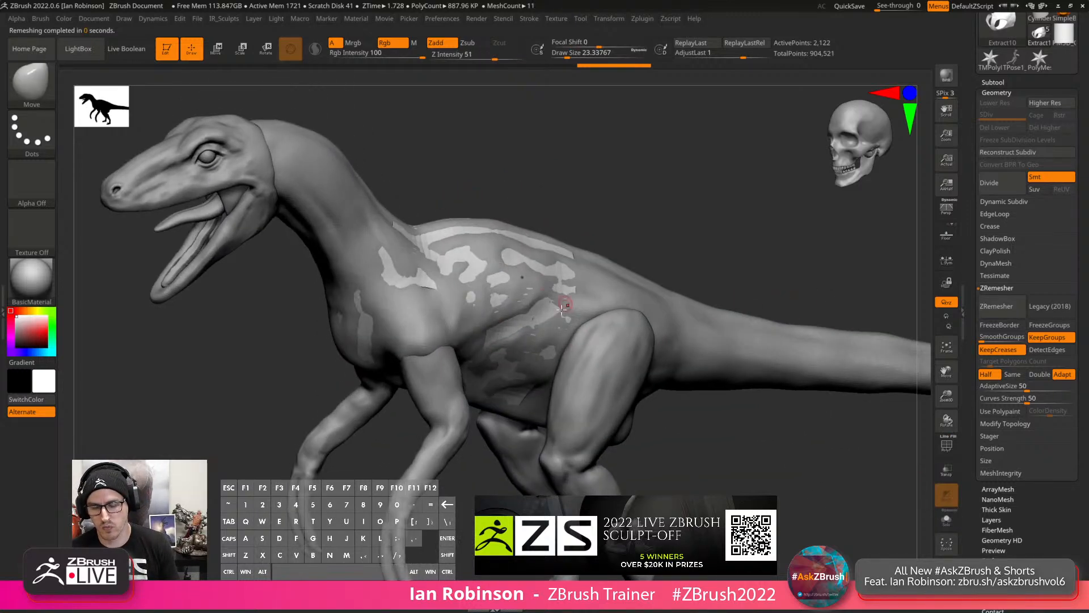
right_click_drag(596, 289, 559, 343, "alt")
left_click_drag(633, 169, 695, 178, "shift")
left_click(414, 327, "alt")
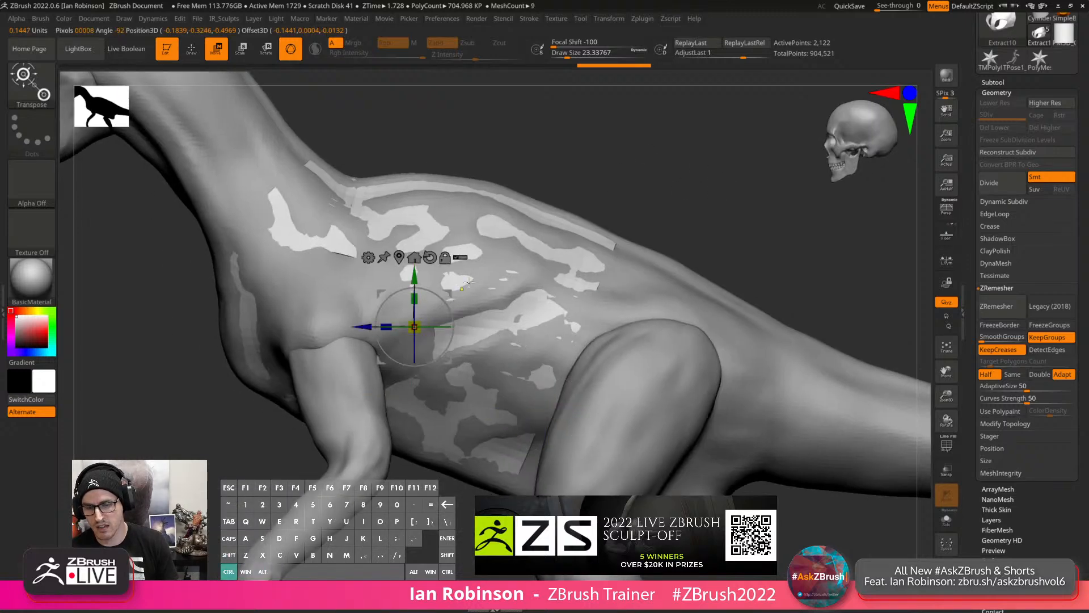
left_click_drag(583, 166, 633, 237, "shift")
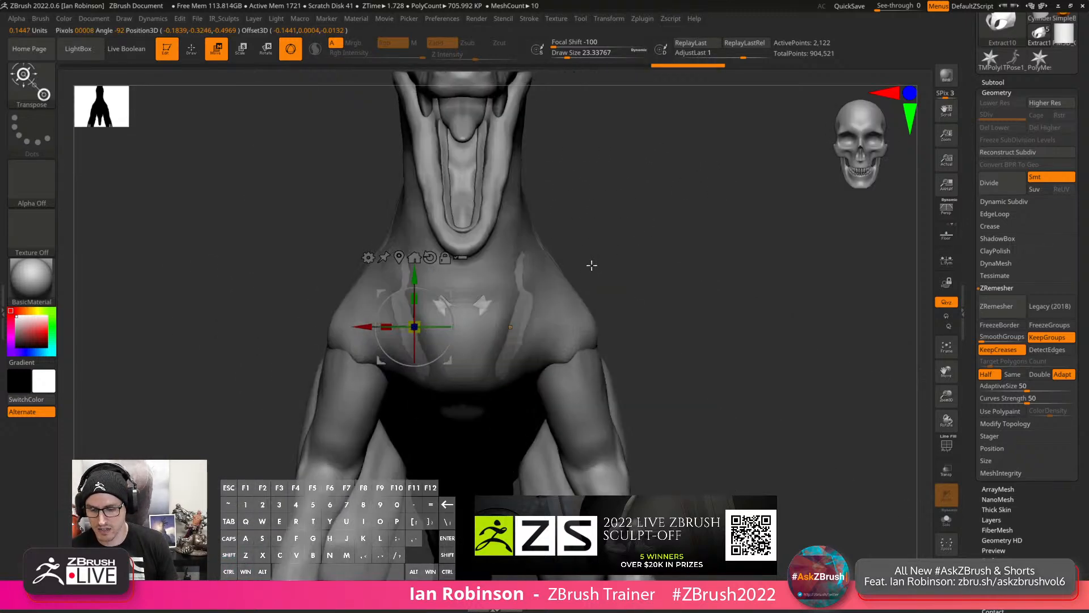
left_click(413, 257)
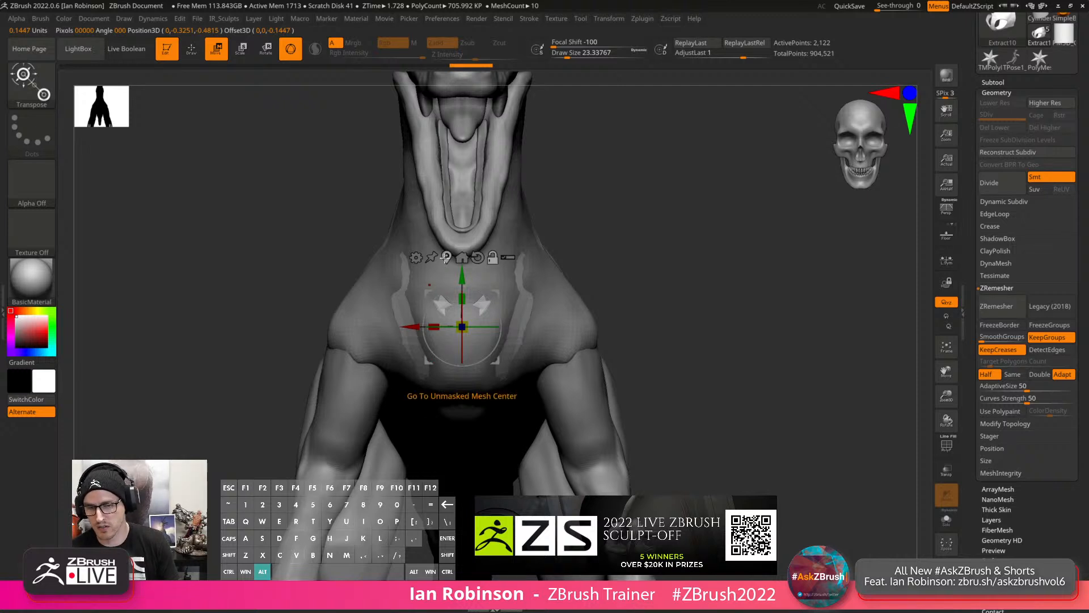
Make the vest the active subtool and inflate it with the Gizmo until it sits outside the raptor's torso.
left_click(525, 251, "alt")
left_click_drag(647, 246, 519, 334, "shift")
key("f")
left_click(293, 389, "alt")
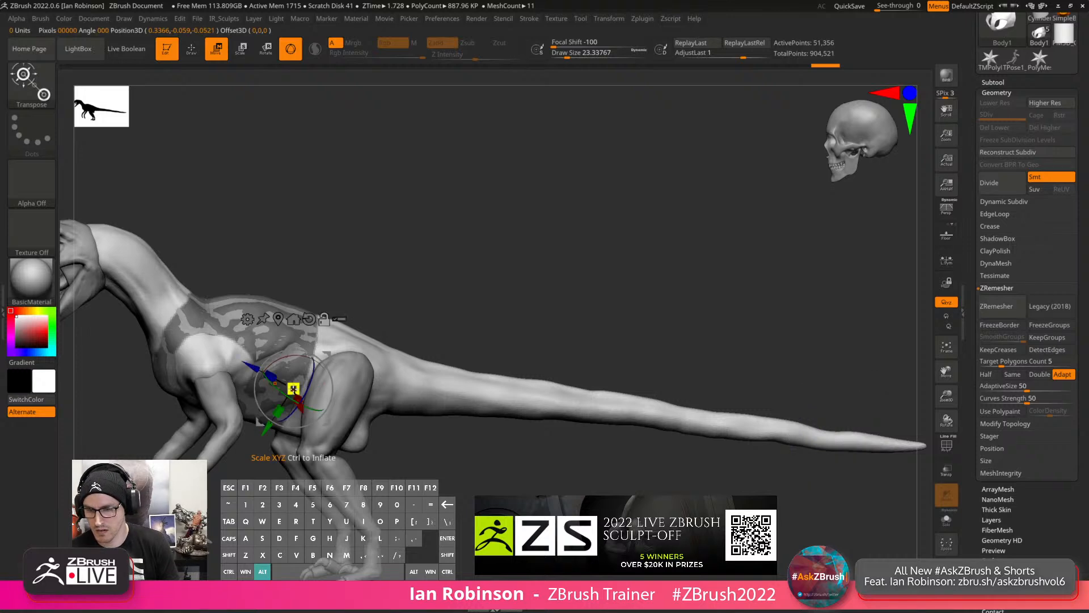
left_click(306, 353, "alt")
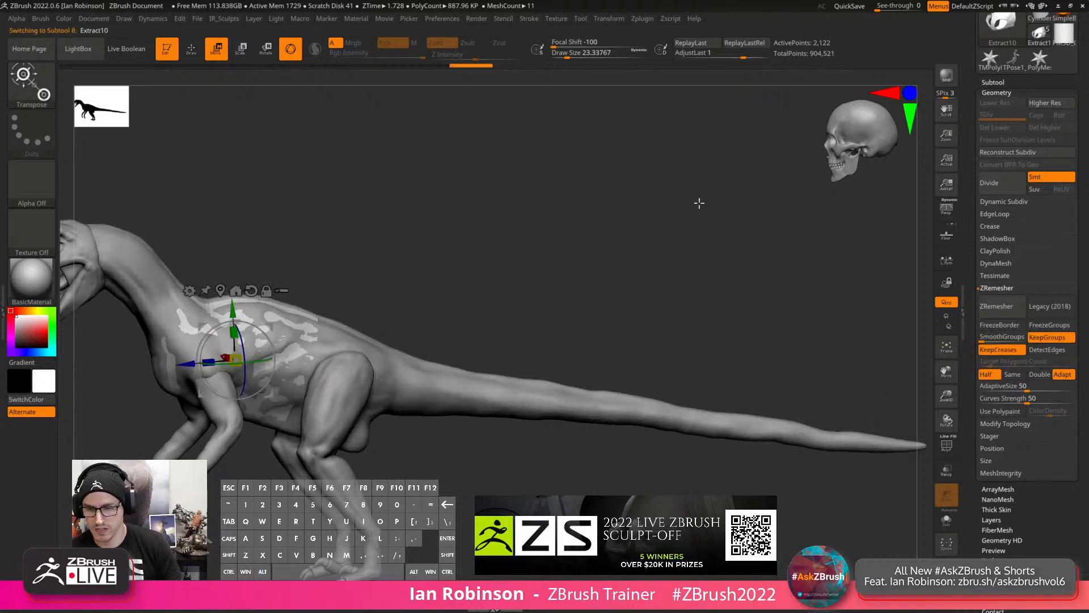
left_click(947, 520)
left_click_drag(523, 319, 604, 335, "alt")
left_click_drag(604, 335, 677, 409, "shift")
left_click(947, 520)
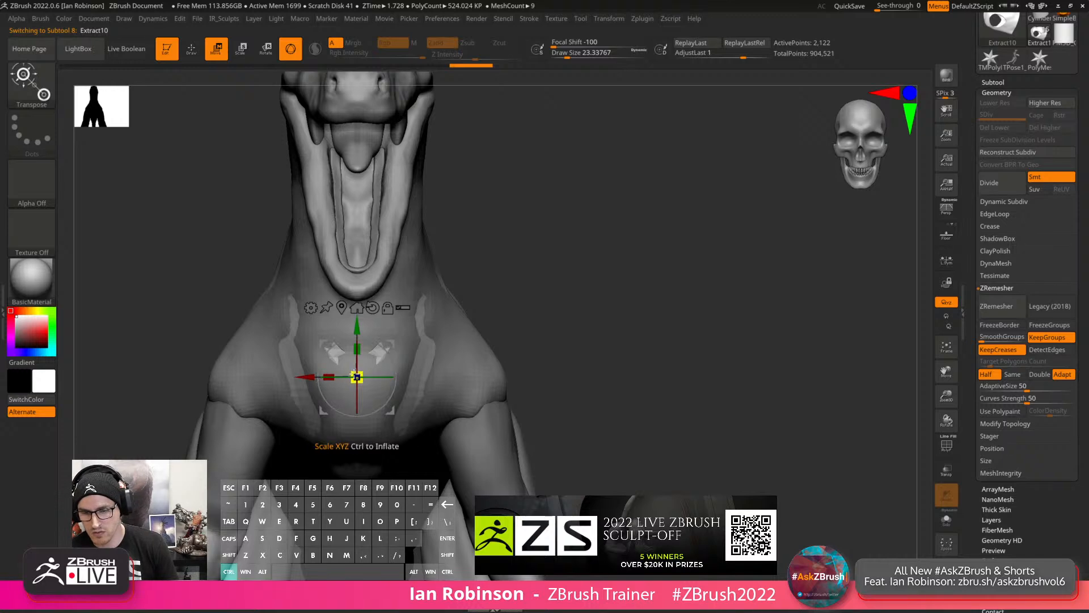
left_click_drag(361, 369, 384, 352, "ctrl")
mouse_move(631, 295)
left_mouse_down("alt")
mouse_move(607, 278)
mouse_move(601, 292)
mouse_move(597, 279)
mouse_move(629, 236)
mouse_move(611, 253)
mouse_move(613, 272)
left_mouse_up("alt")
key("q")
Try subdividing the vest by one level, examine its polyframe, and undo the subdivision.
key("d")
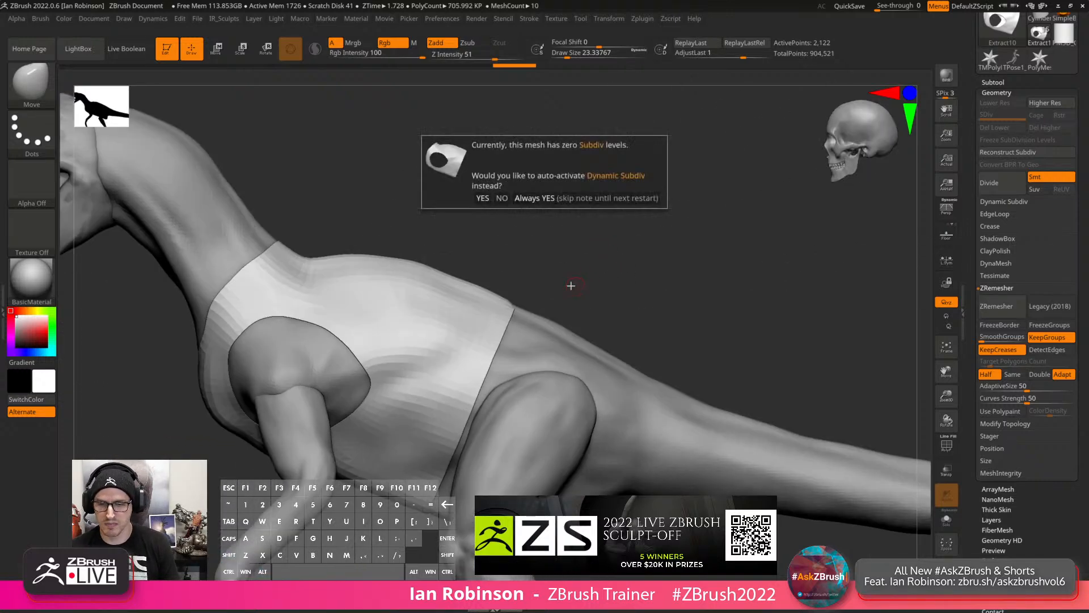
left_click(483, 199)
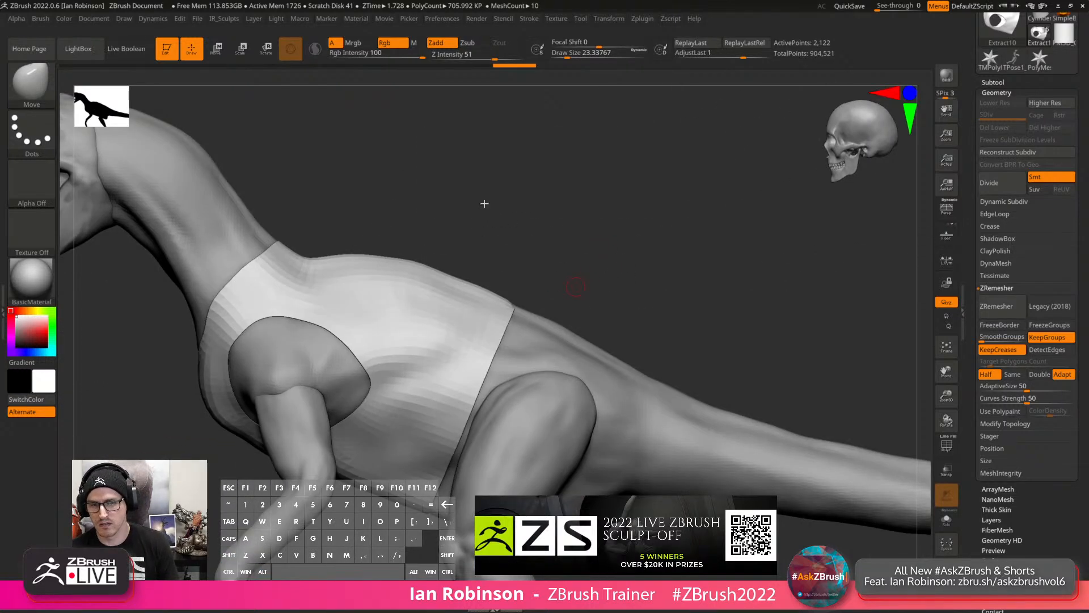
left_click_drag(484, 205, 514, 234)
key("ctrl+d")
key("shift+f")
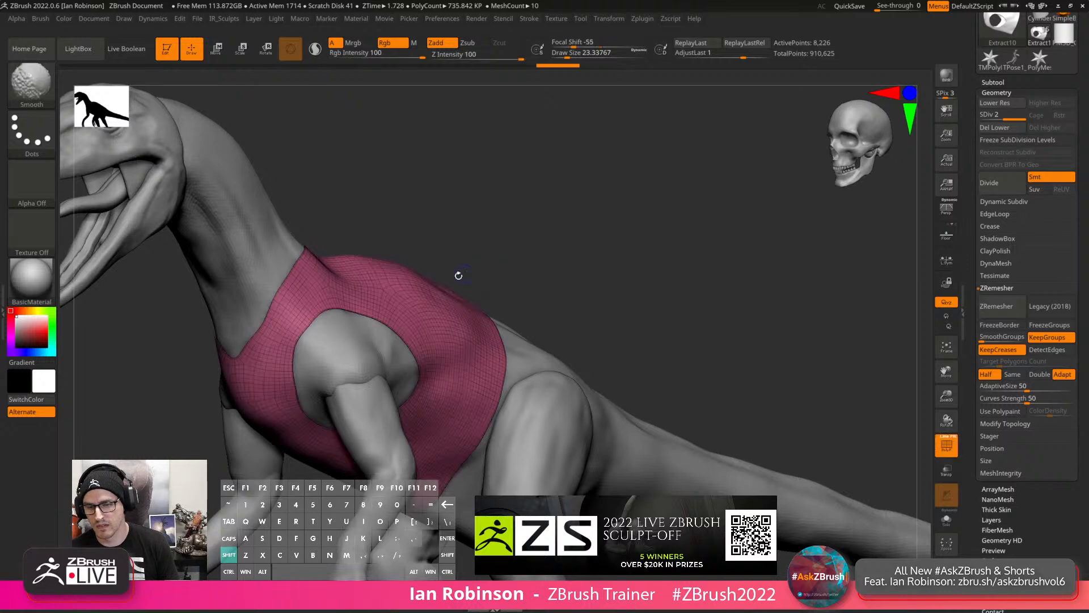
key("shift+f")
key("ctrl+z")
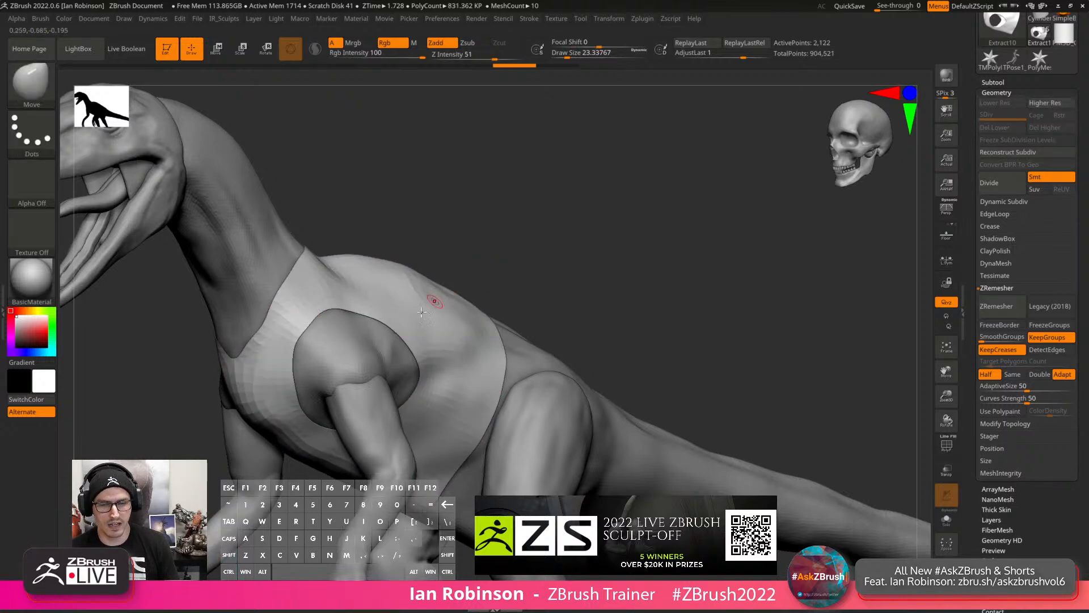
Set the Draw Size to about 49 and activate Dynamic Subdiv on the vest with the Always YES choice.
key("s")
left_click_drag(406, 301, 413, 300)
key("d")
left_click(541, 201)
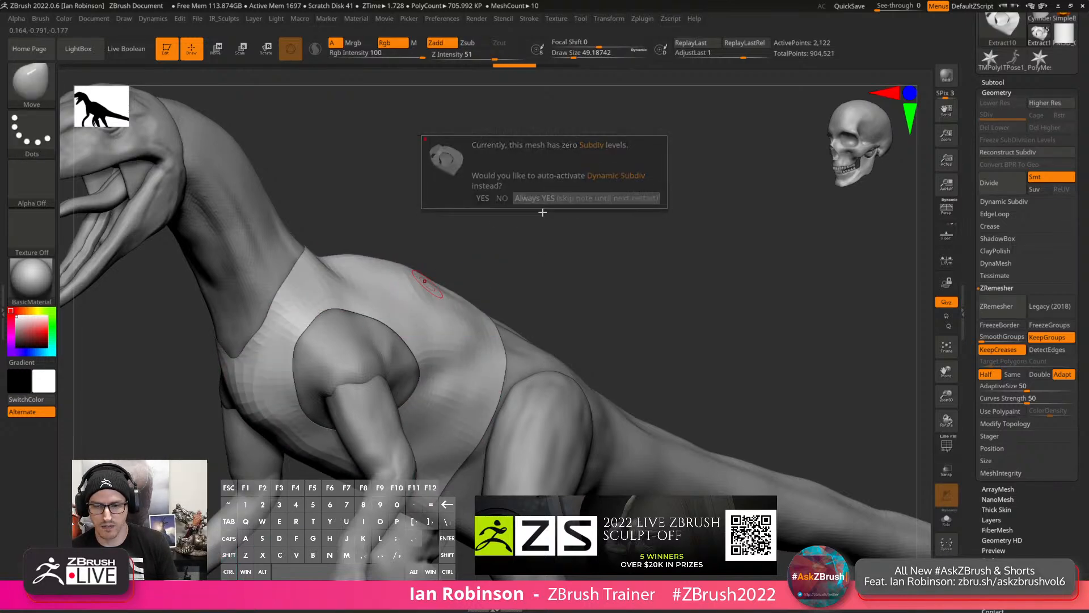
Choose the Standard brush for the vest and view the smoothed garment on the whole raptor.
left_click_drag(542, 215, 501, 277)
key("b")
key("d")
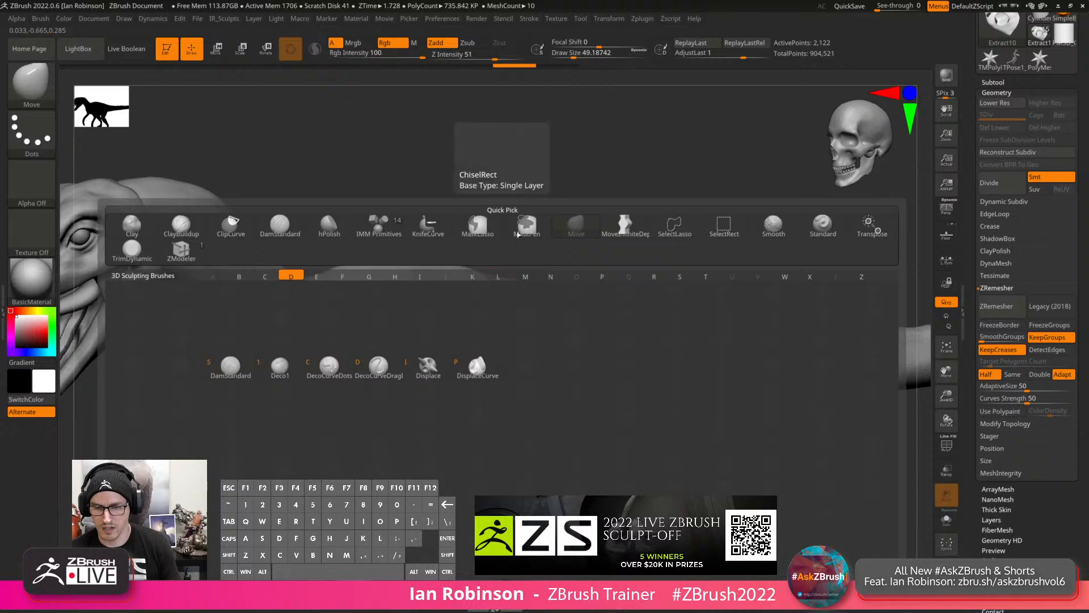
key("Escape")
key("b")
key("s")
key("t")
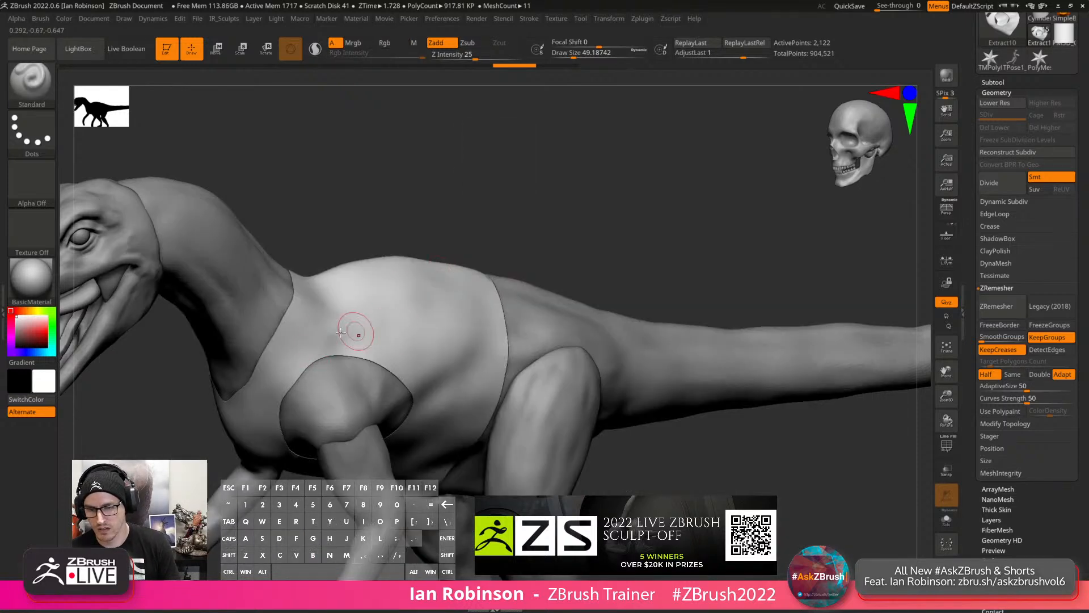
mouse_move(461, 289)
right_mouse_down()
mouse_move(467, 325)
mouse_move(556, 323)
right_mouse_up()
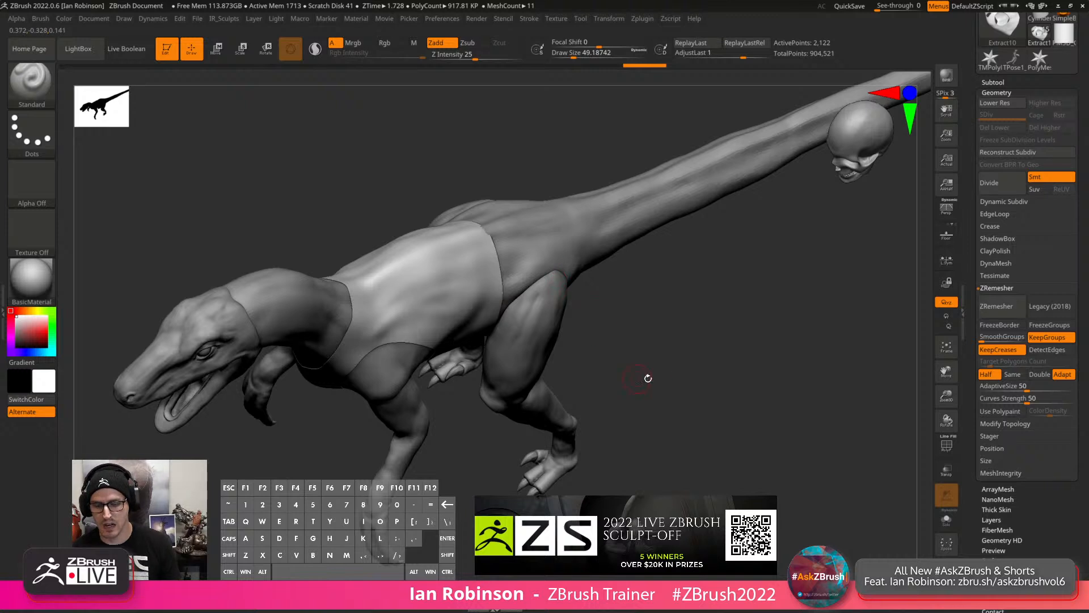
right_click_drag(649, 377, 652, 353)
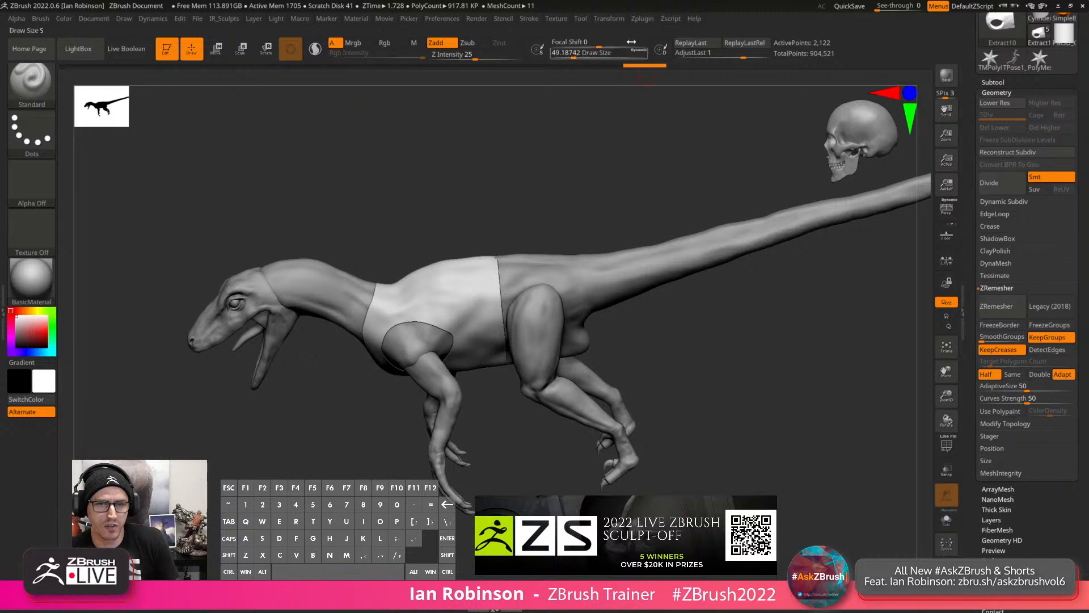
Find the Wide Buttons option in the UI preferences and toggle it on and back off to compare layouts.
left_click(609, 19)
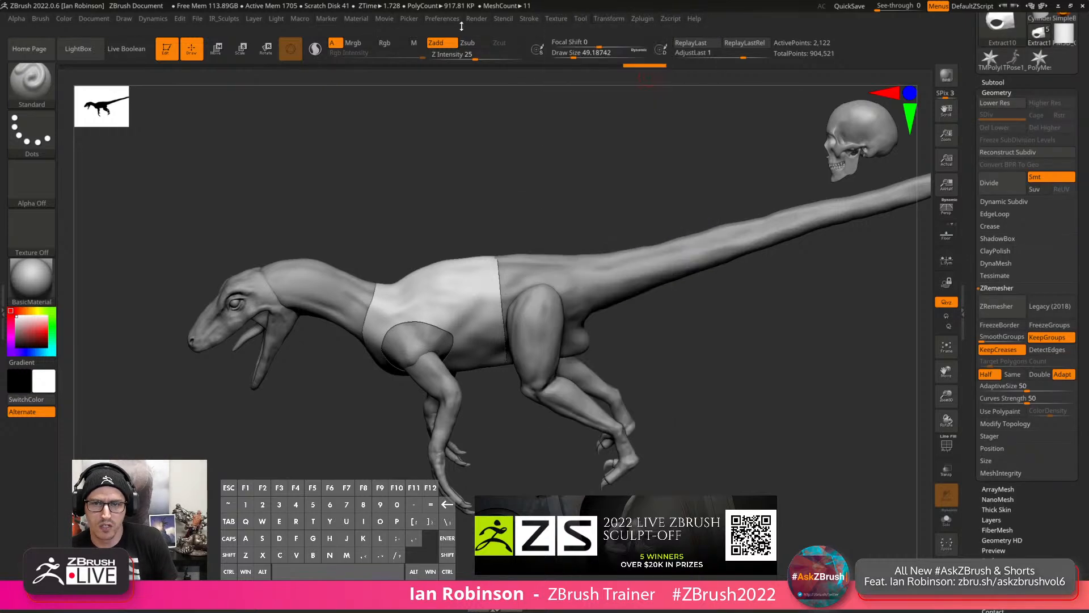
left_click(453, 20)
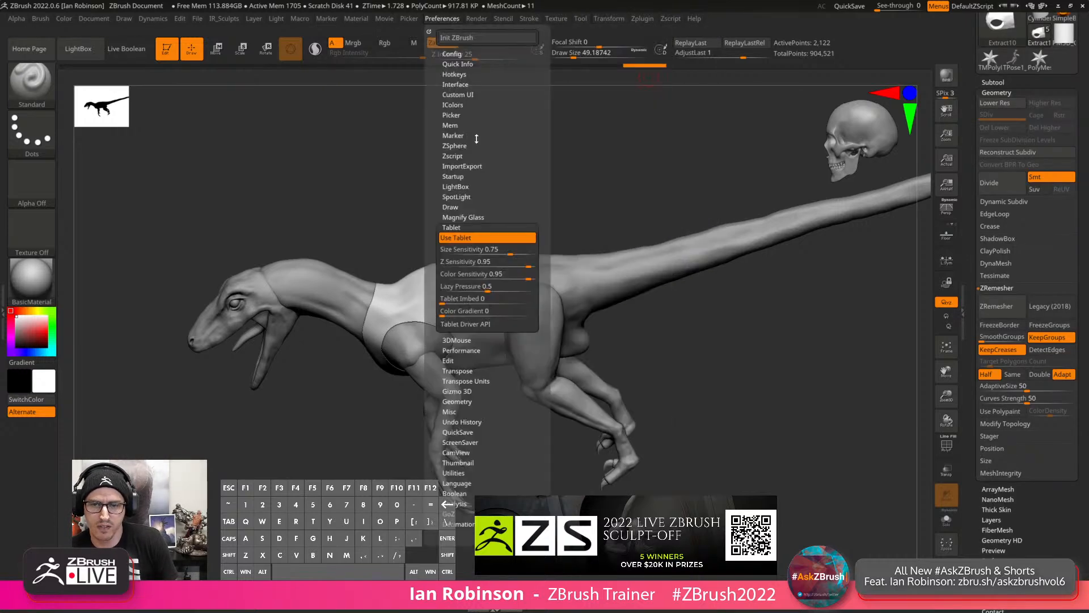
left_click(468, 94)
left_click(470, 91)
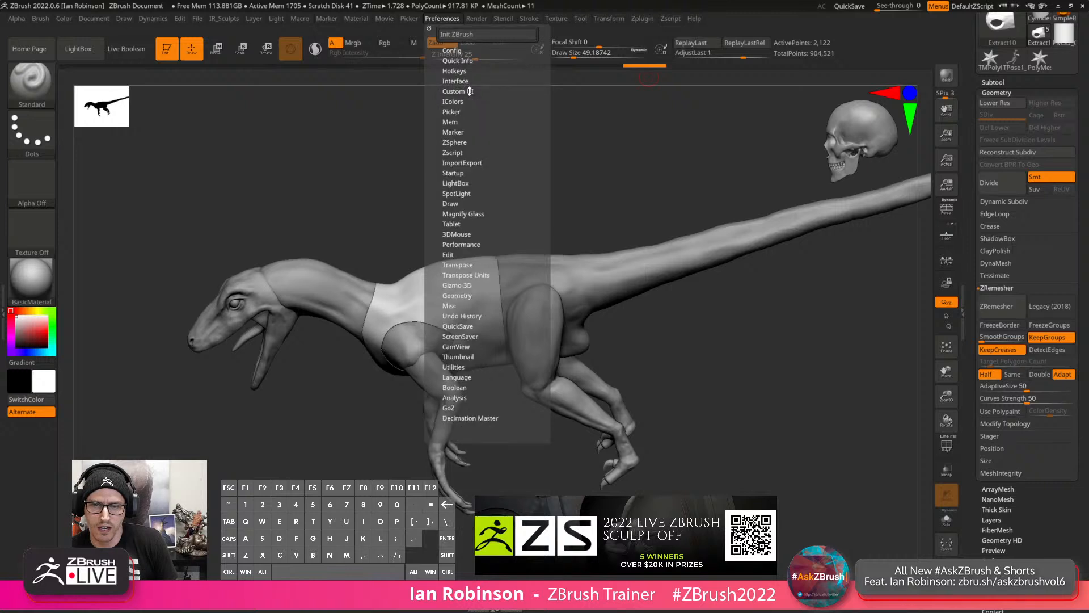
left_click(465, 82)
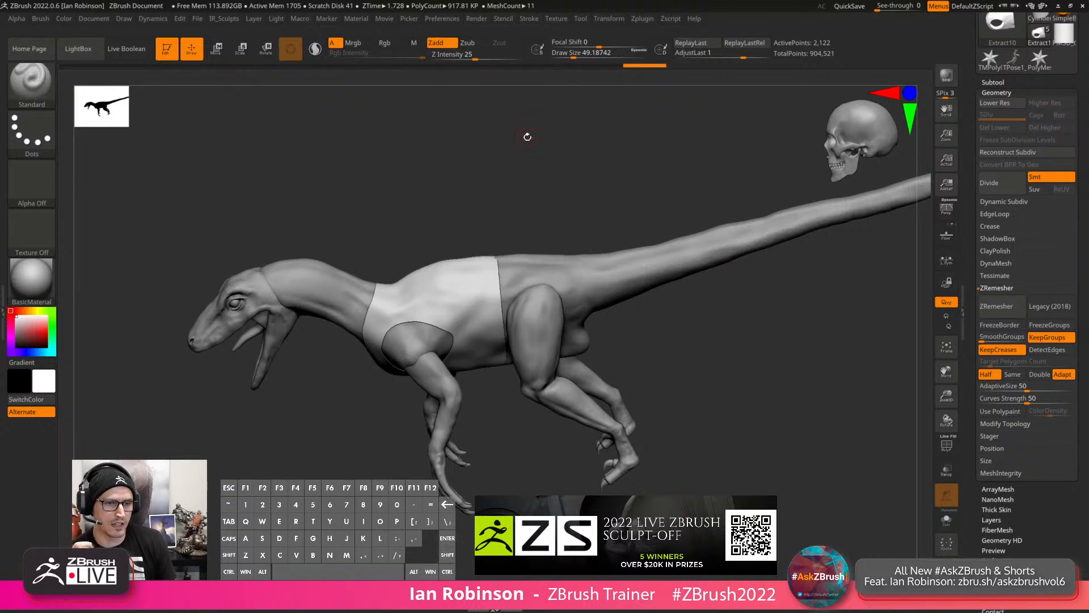
left_click(570, 23)
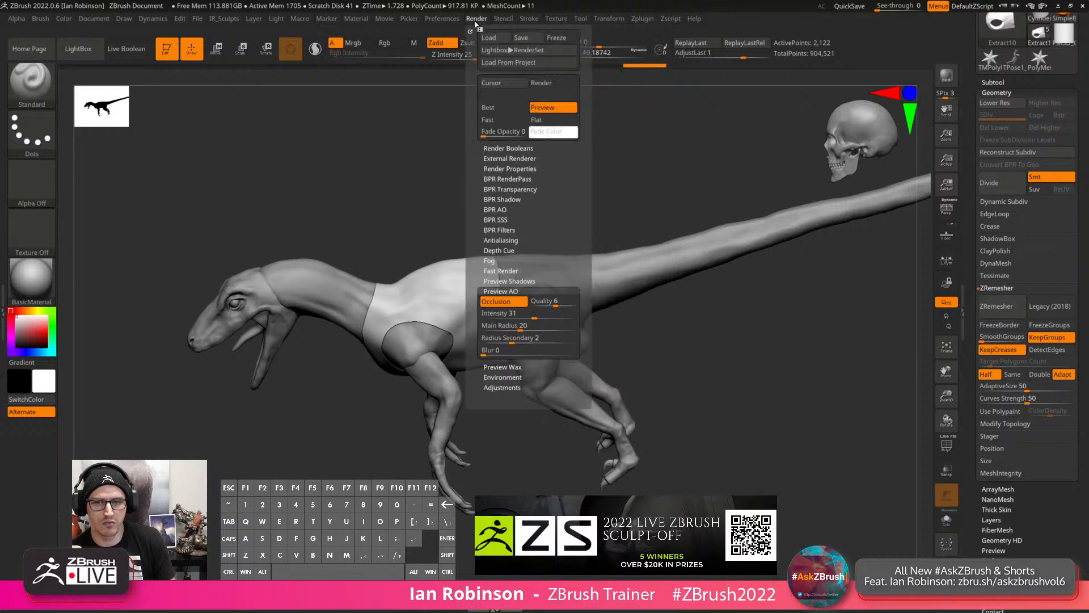
left_click(448, 22)
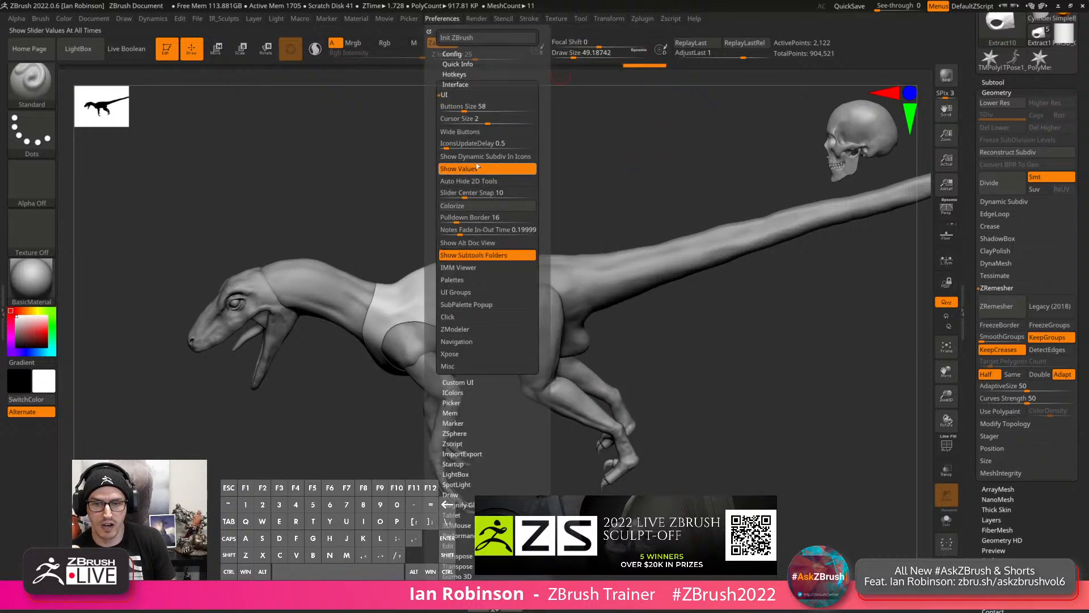
left_click(473, 134)
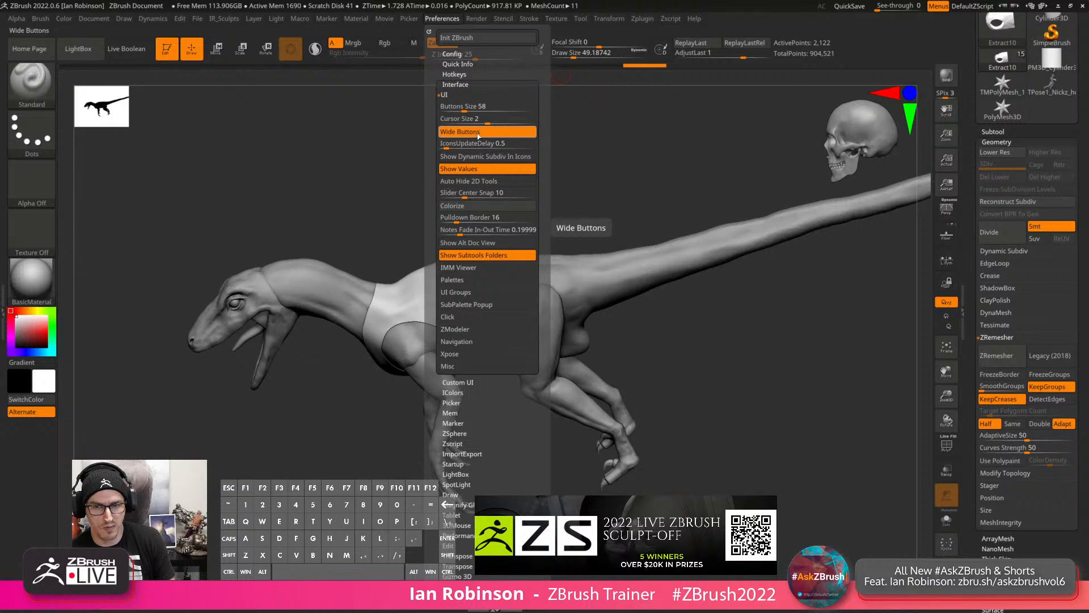
left_click(478, 134)
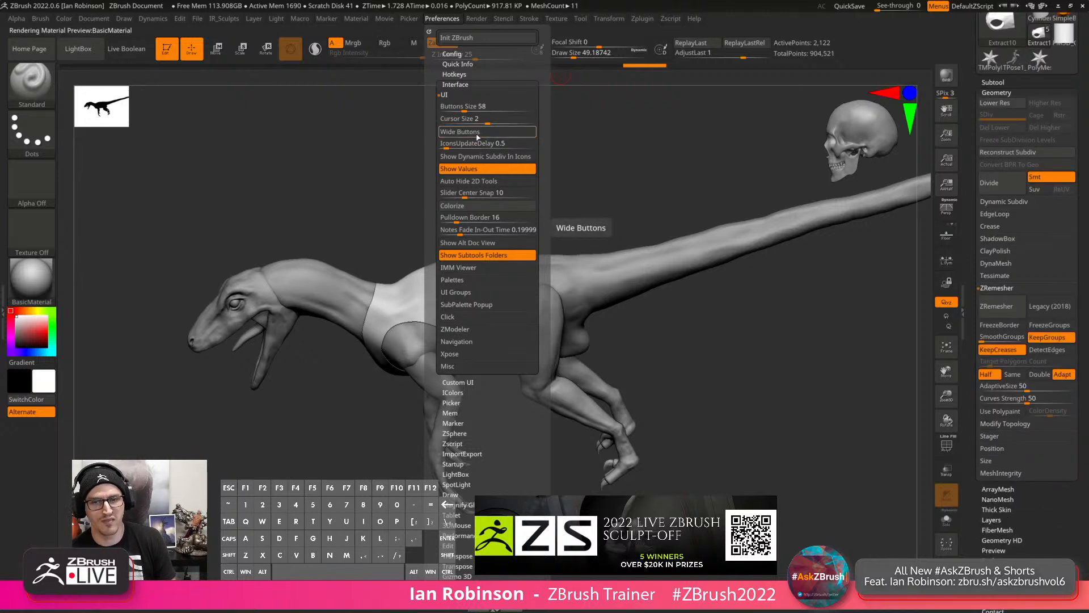
left_click(479, 134)
left_click(482, 134)
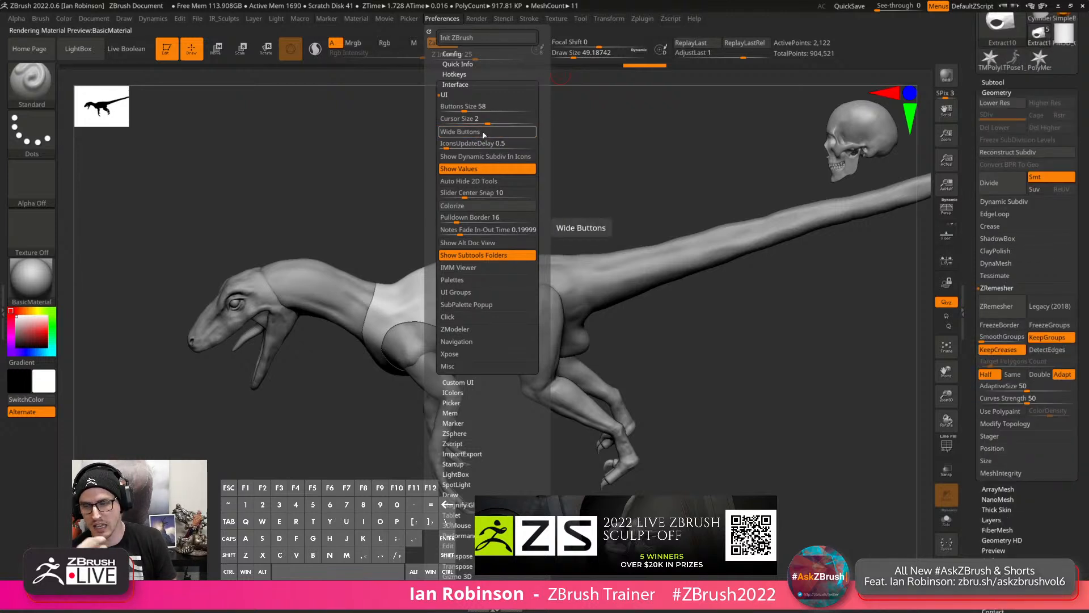
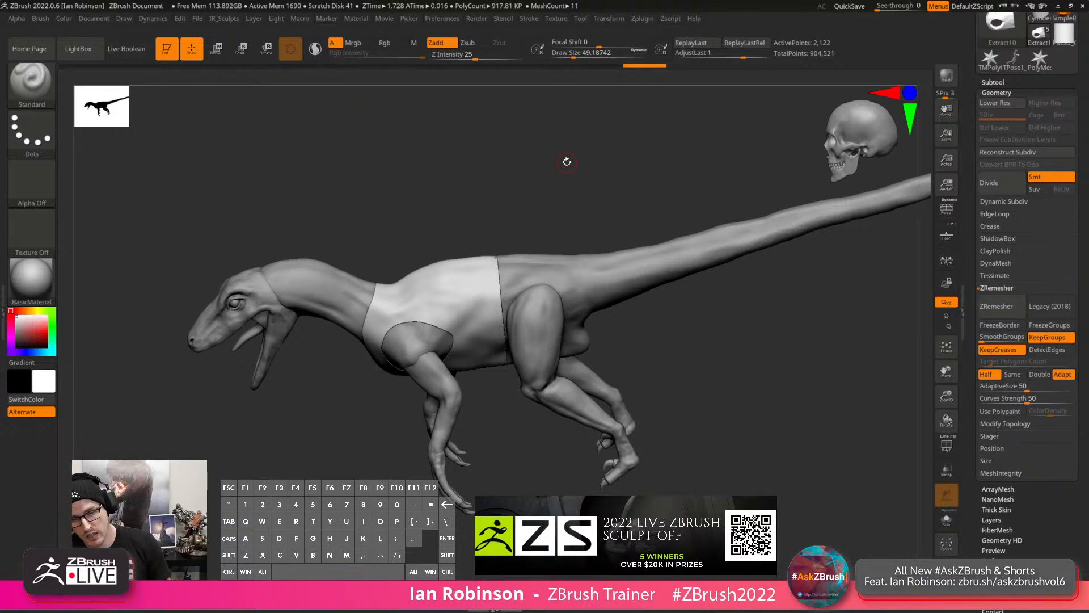
Rename the extracted vest subtool to Raptor_Shirt.
left_click_drag(607, 339, 631, 360)
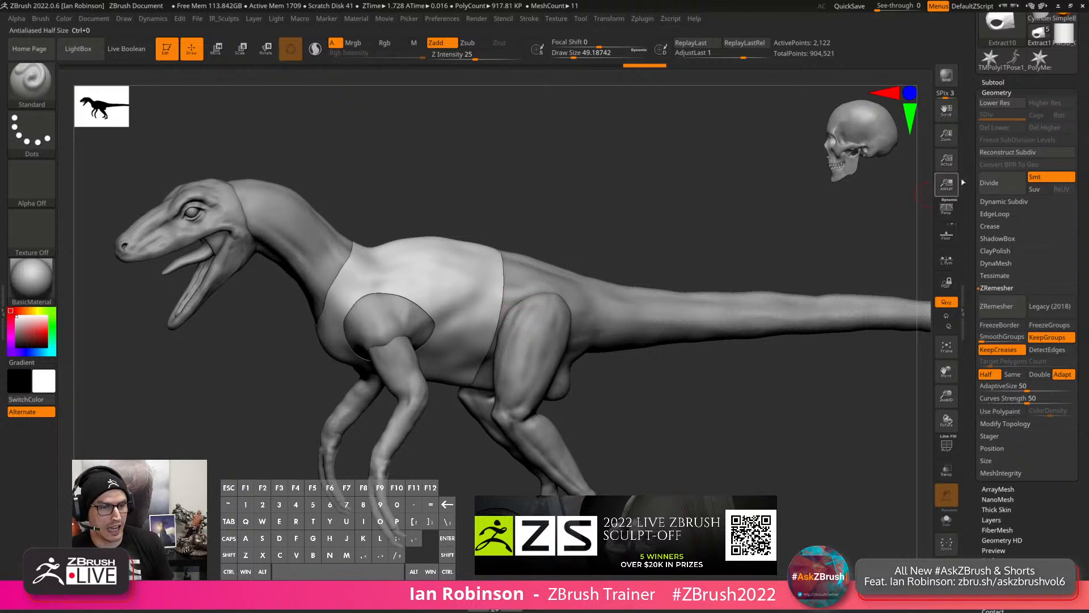
left_click(993, 82)
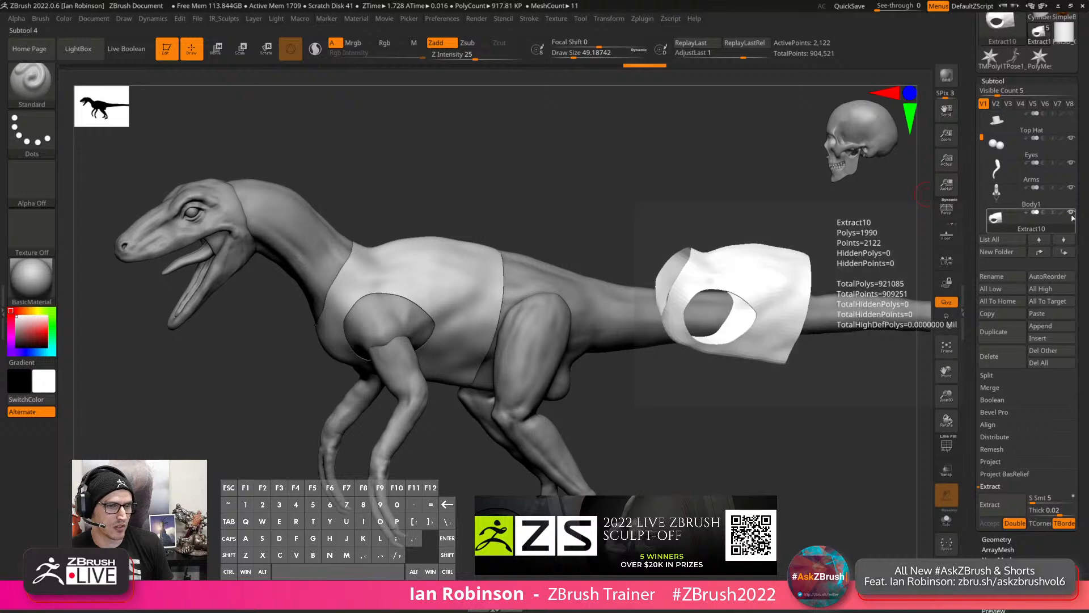
left_click(1011, 278)
key("shift")
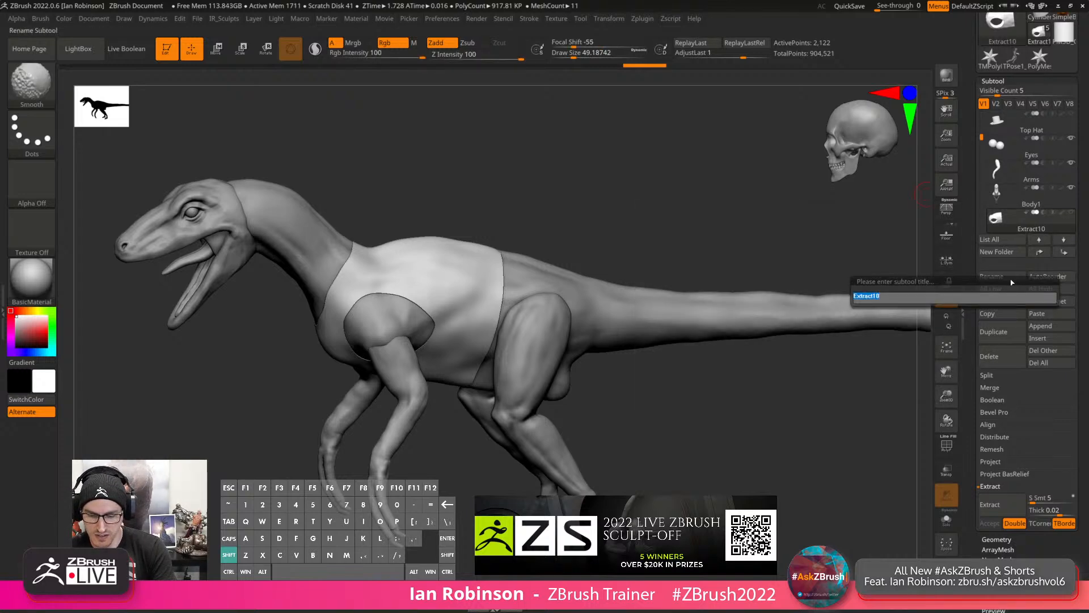
type("Ra")
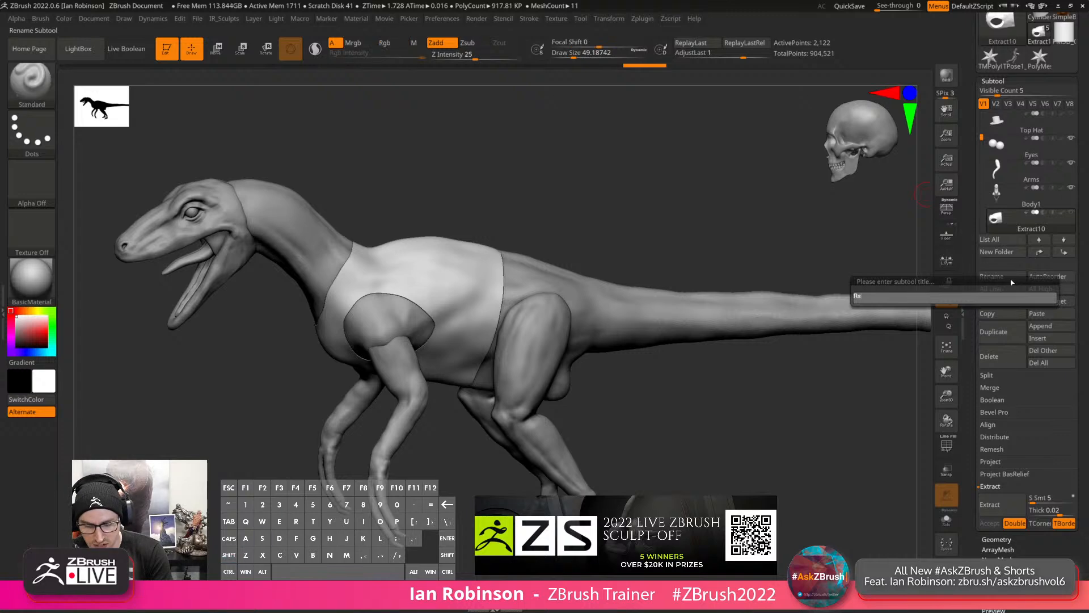
key("BackSpace")
type("a")
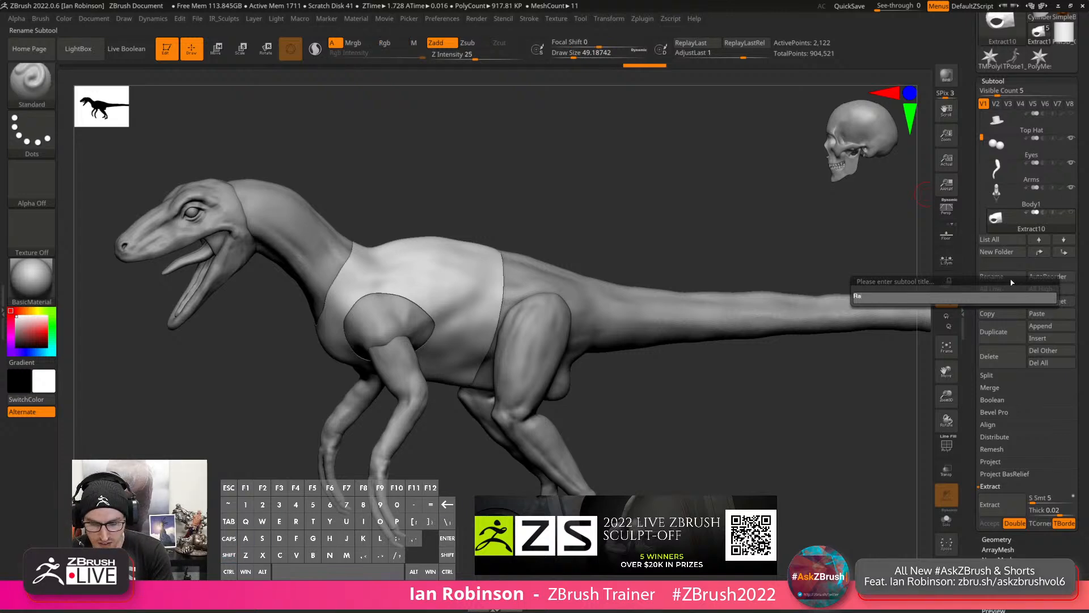
type("ptor")
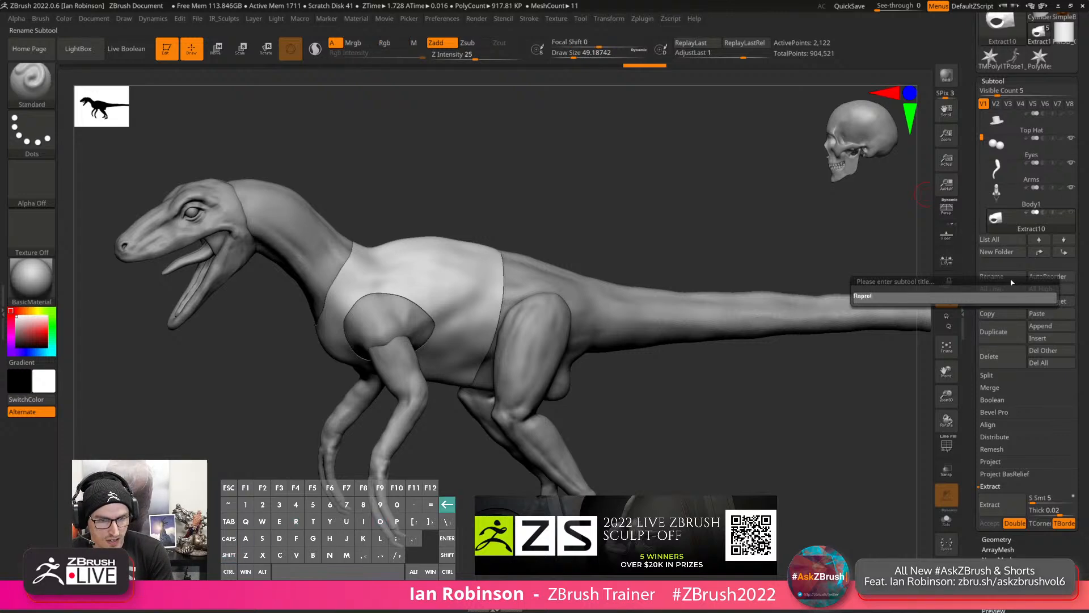
type("_Shirt")
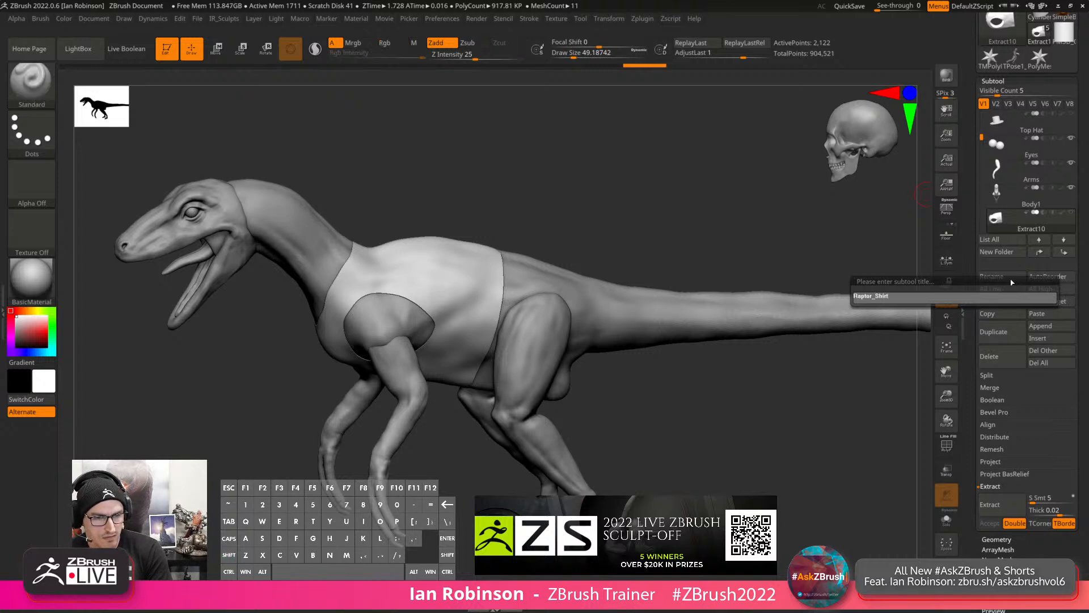
key("Return")
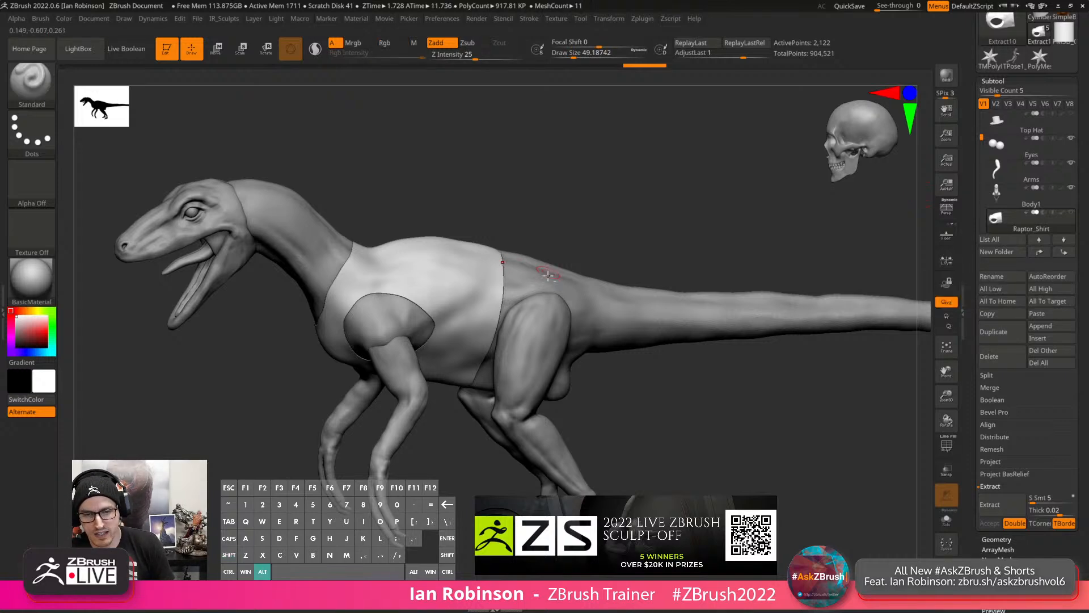
Select the Body1 subtool and switch to the ClayBuildup brush with a Draw Size of about 141.
left_click_drag(593, 231, 615, 214)
left_click(600, 346, "alt")
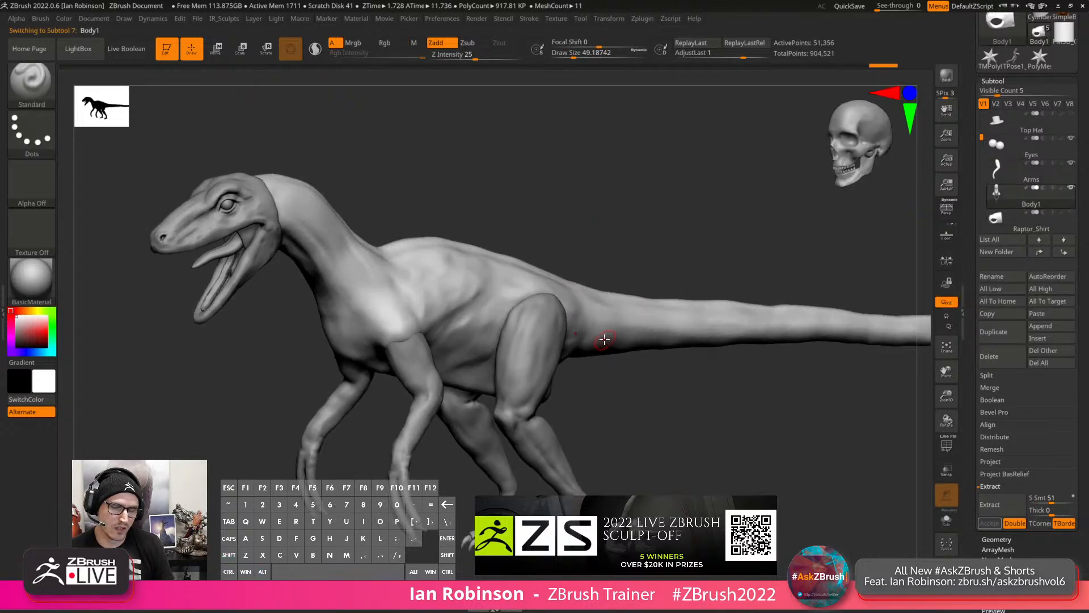
key("s")
left_click_drag(445, 329, 459, 329)
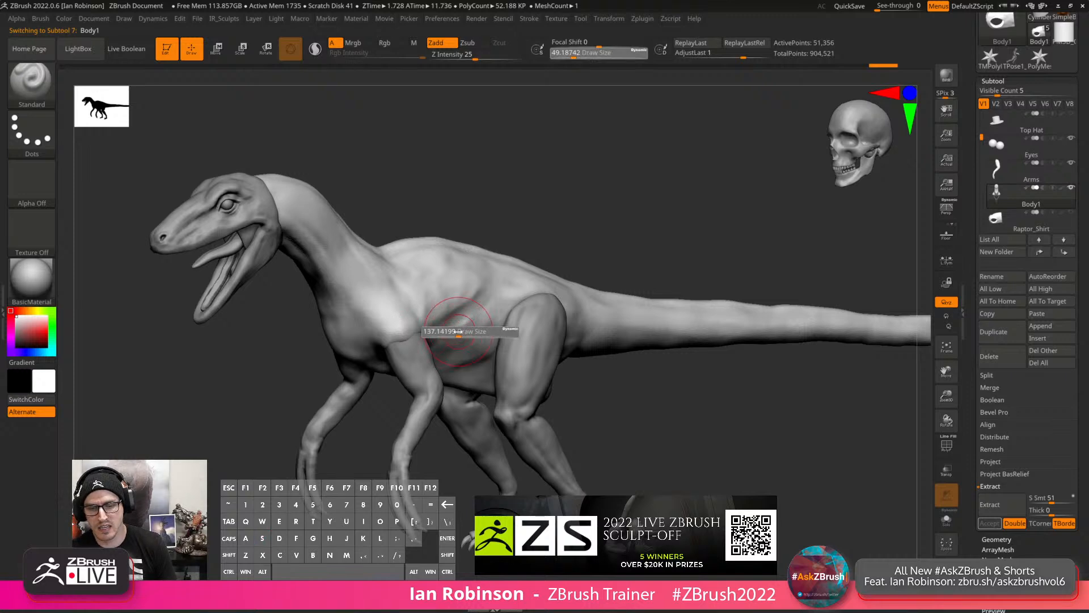
key("b")
key("c")
key("b")
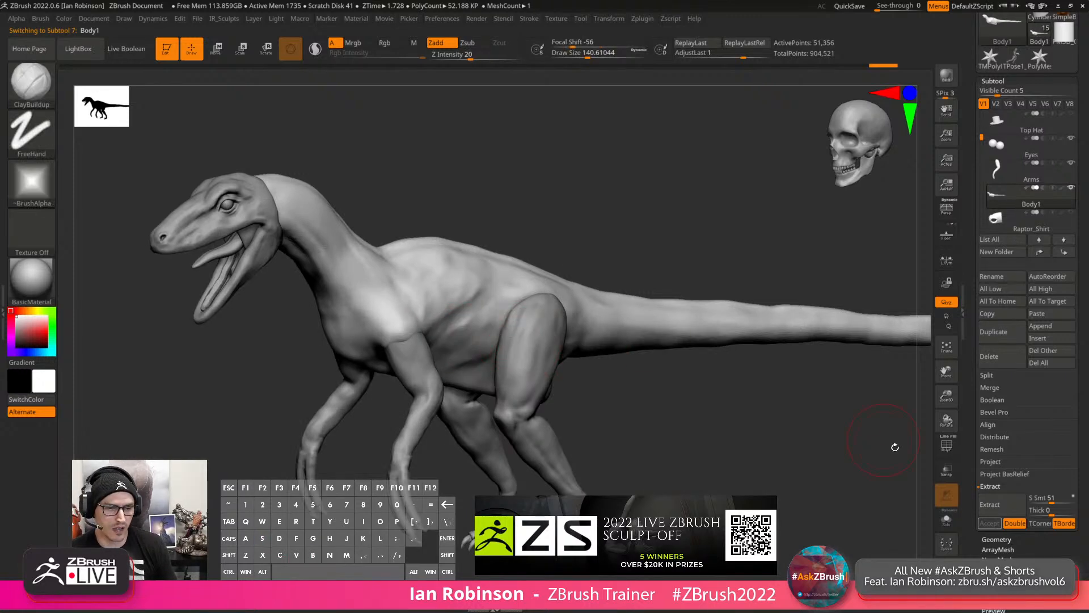
Isolate the body and carve diagonal rib grooves along the flank behind the shoulder with a Draw Size of about 137.
left_click(946, 520)
left_click_drag(599, 409, 597, 434, "alt")
key("s")
mouse_move(451, 340)
left_mouse_down()
mouse_move(479, 321)
mouse_move(412, 397)
left_mouse_up()
mouse_move(475, 368)
left_mouse_down("alt")
mouse_move(436, 404)
mouse_move(452, 404)
mouse_move(401, 391)
left_mouse_up("alt")
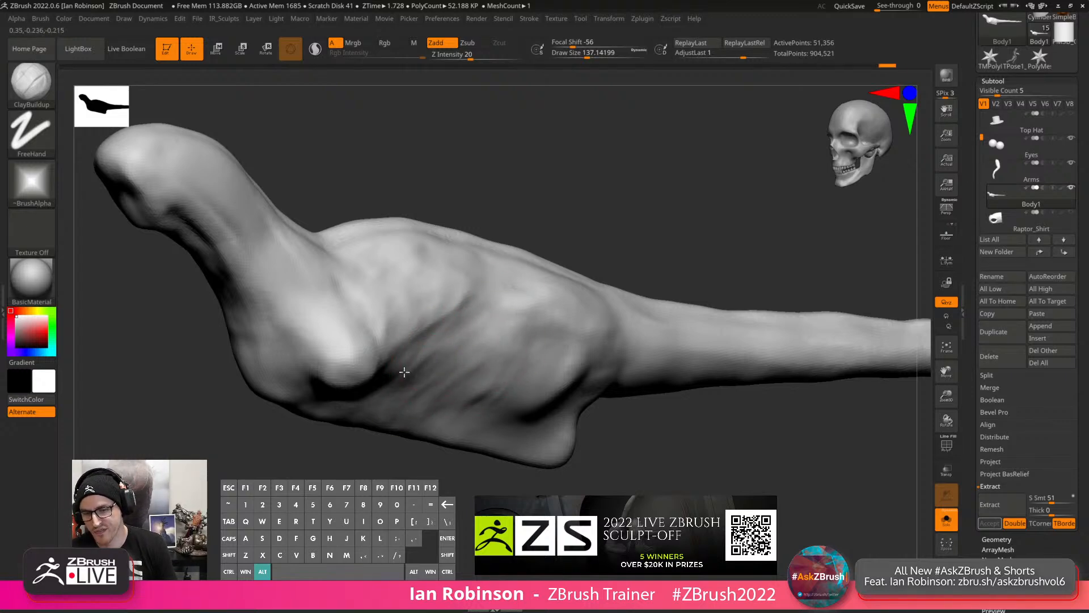
mouse_move(502, 337)
left_mouse_down("alt")
mouse_move(467, 375)
mouse_move(475, 384)
mouse_move(423, 394)
left_mouse_up("alt")
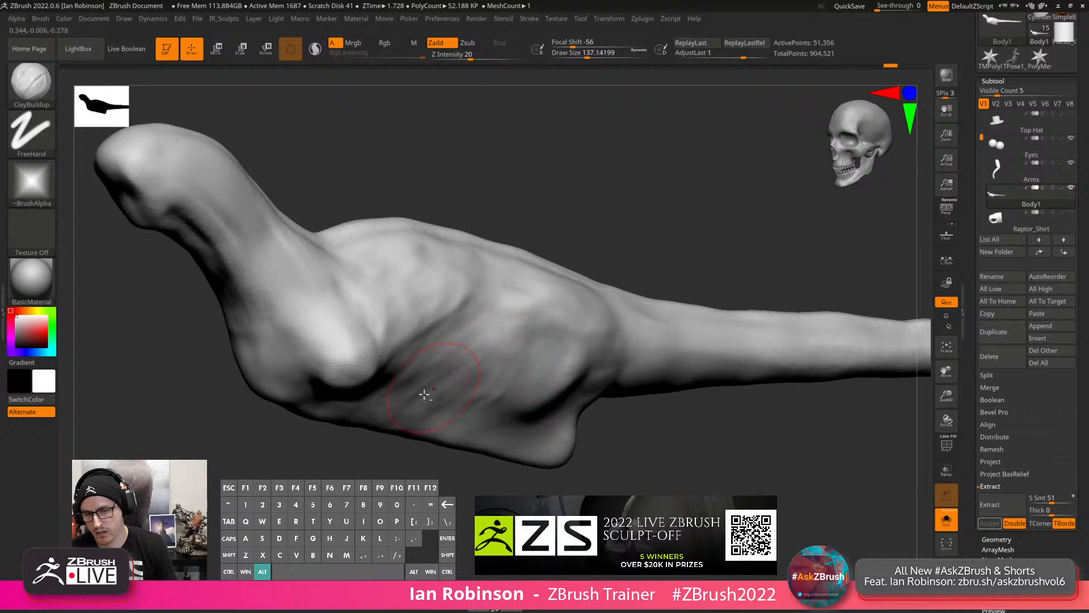
left_click_drag(448, 351, 398, 387, "alt")
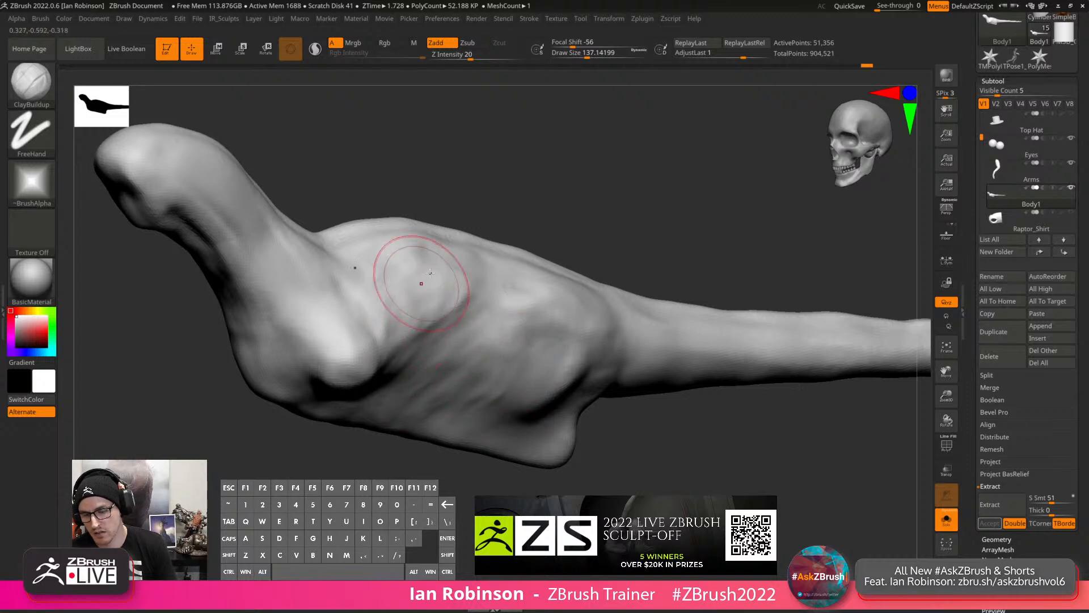
Carve under the shoulder and refine the belly, ribs and hip forms of the isolated body.
mouse_move(531, 185)
left_mouse_down()
mouse_move(543, 192)
mouse_move(484, 228)
mouse_move(488, 250)
mouse_move(494, 226)
mouse_move(475, 214)
left_mouse_up()
left_click_drag(419, 176, 432, 196, "alt")
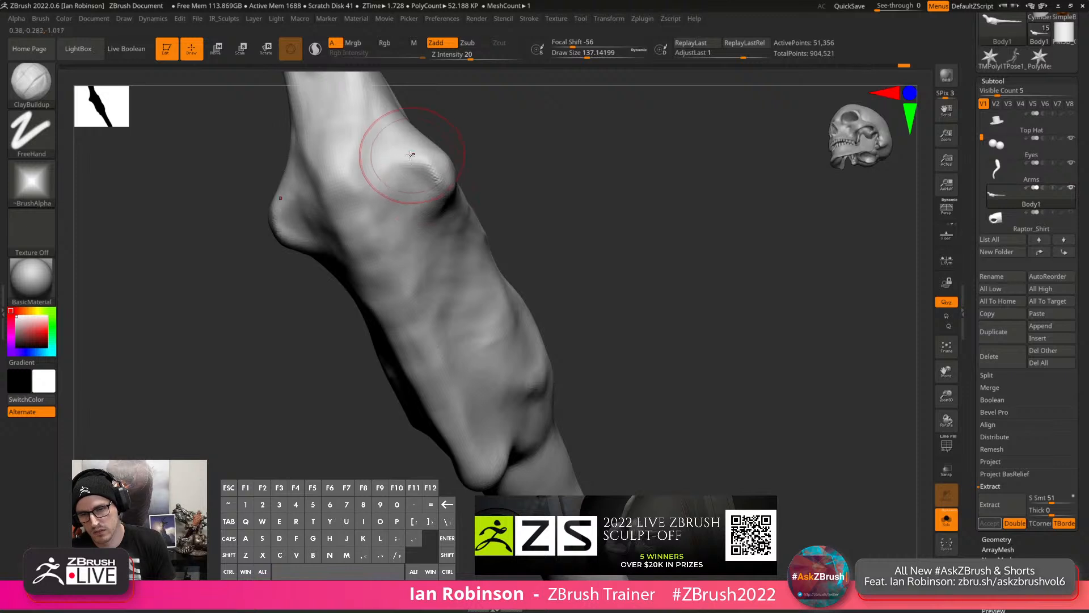
left_click_drag(413, 155, 452, 204, "alt")
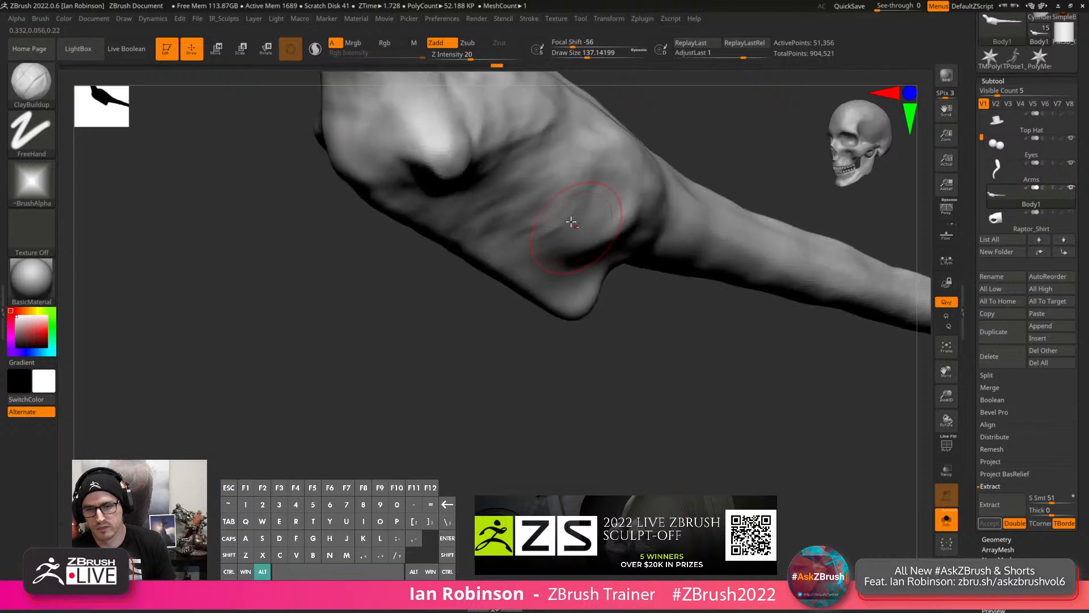
mouse_move(571, 222)
right_mouse_down("alt")
mouse_move(589, 386)
mouse_move(550, 348)
mouse_move(550, 358)
right_mouse_up("alt")
mouse_move(416, 290)
left_mouse_down()
mouse_move(525, 254)
mouse_move(494, 246)
mouse_move(429, 287)
left_mouse_up()
mouse_move(490, 220)
left_mouse_down()
mouse_move(428, 237)
mouse_move(486, 238)
mouse_move(455, 230)
mouse_move(538, 213)
mouse_move(489, 259)
left_mouse_up()
left_click_drag(569, 229, 461, 282)
mouse_move(490, 392)
left_mouse_down("alt")
mouse_move(525, 438)
mouse_move(590, 449)
left_mouse_up("alt")
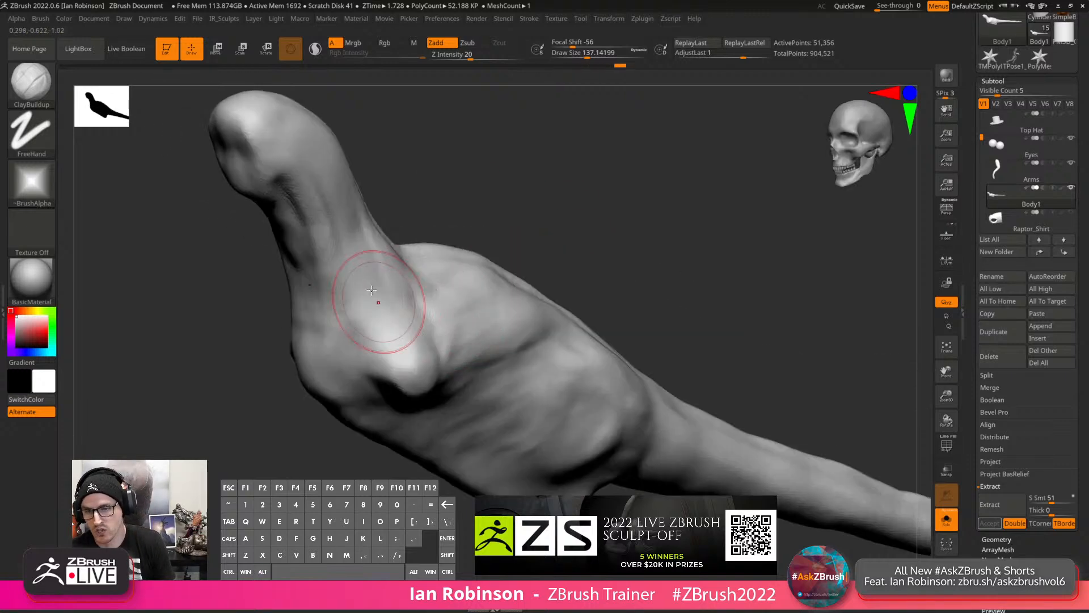
Reduce the Draw Size to about 82 and sculpt long muscle strands down the neck toward the chest and upper back.
key("s")
left_click_drag(377, 284, 367, 284)
mouse_move(324, 199)
left_mouse_down()
mouse_move(340, 250)
mouse_move(330, 284)
mouse_move(343, 332)
left_mouse_up()
left_click_drag(304, 253, 337, 407)
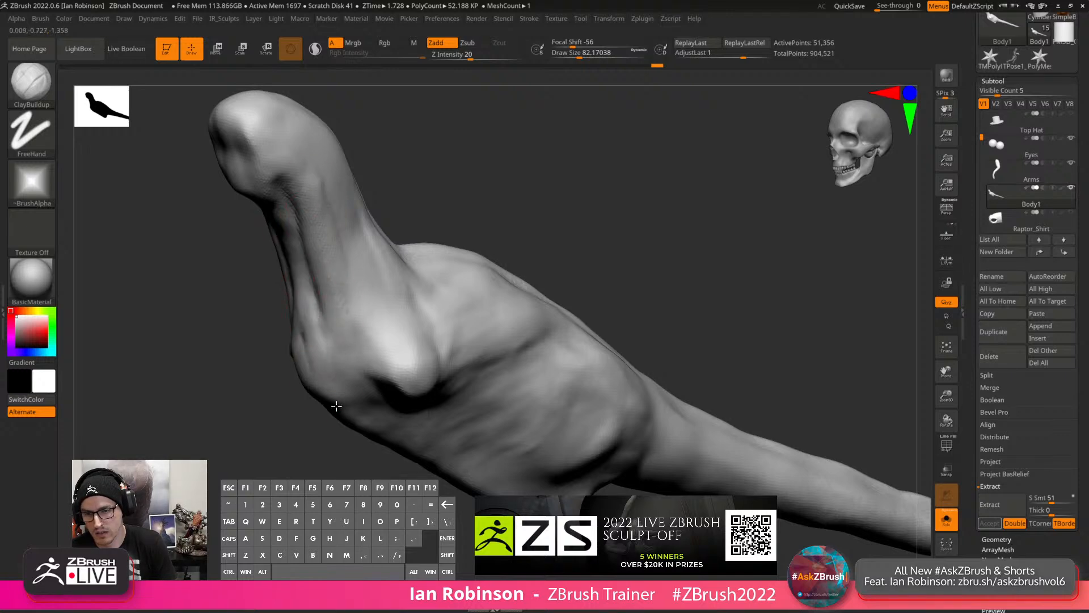
left_click_drag(427, 214, 418, 287)
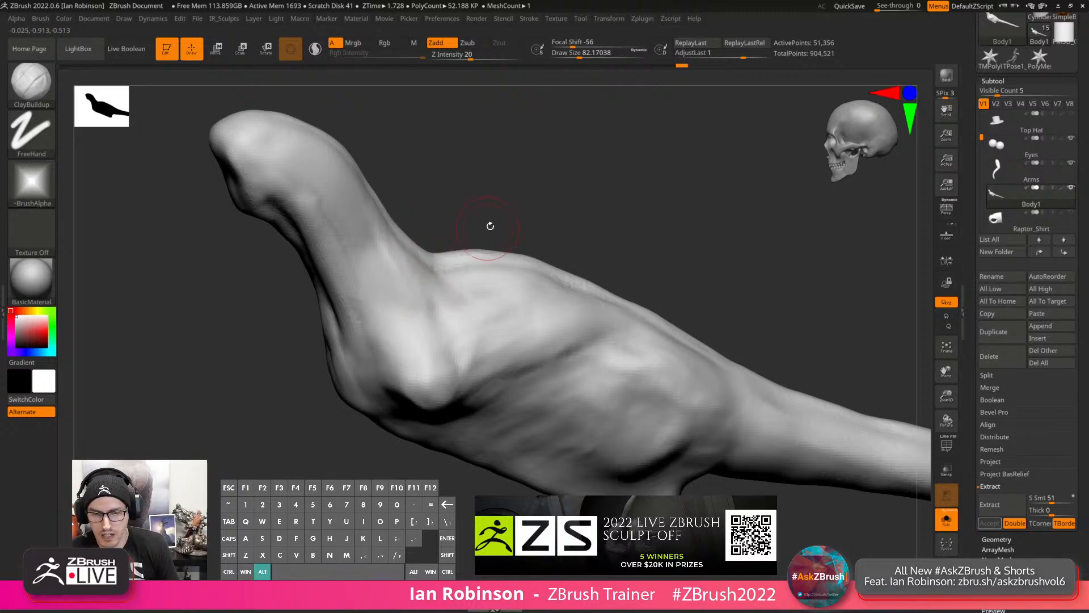
left_click_drag(490, 226, 503, 199)
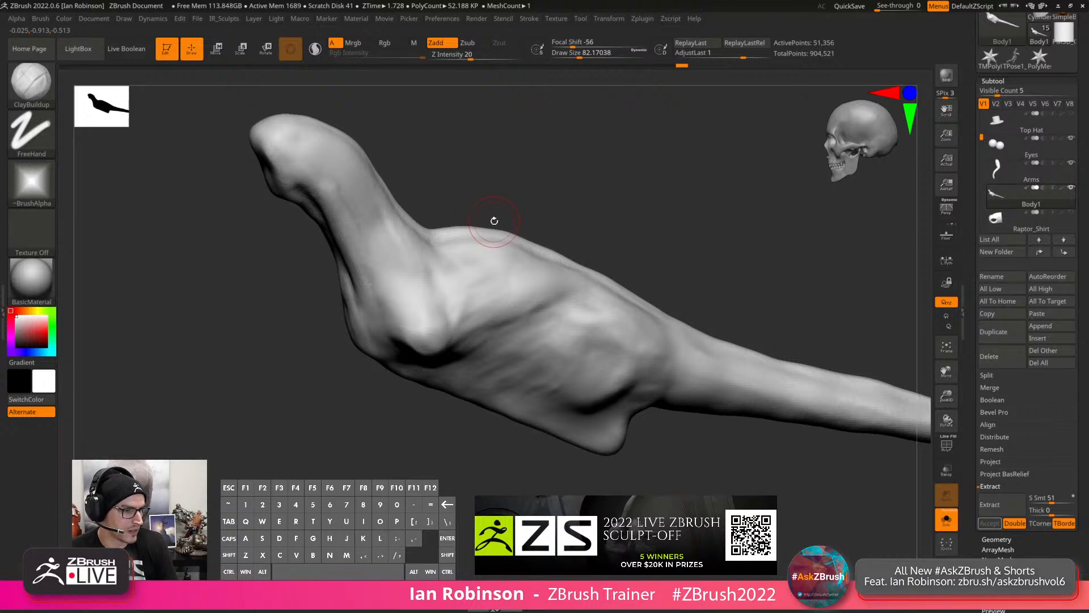
left_click_drag(486, 220, 448, 216)
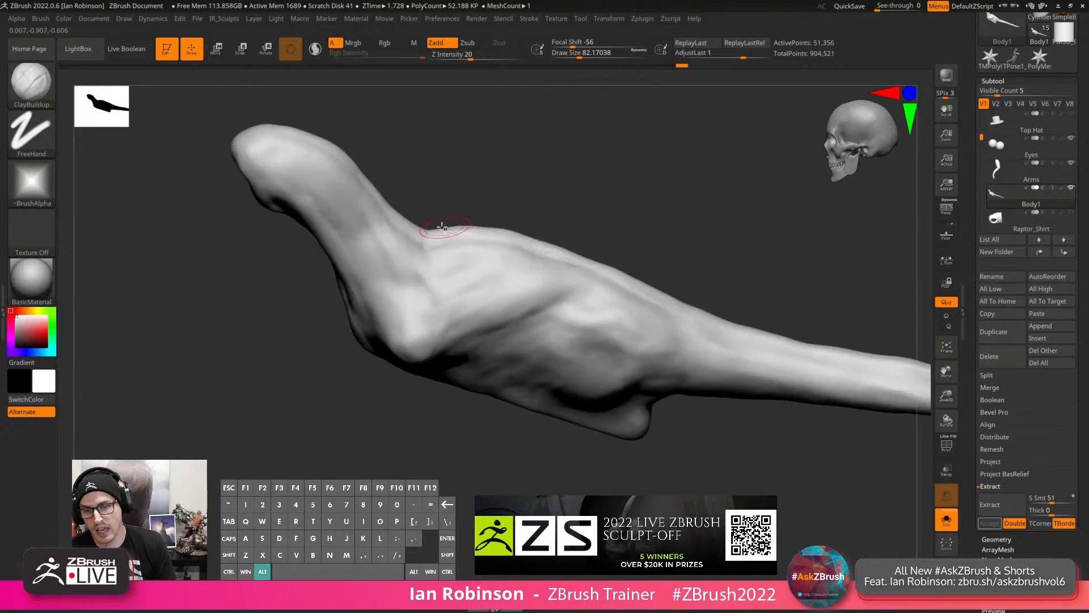
mouse_move(365, 227)
left_mouse_down()
mouse_move(386, 209)
mouse_move(345, 207)
left_mouse_up()
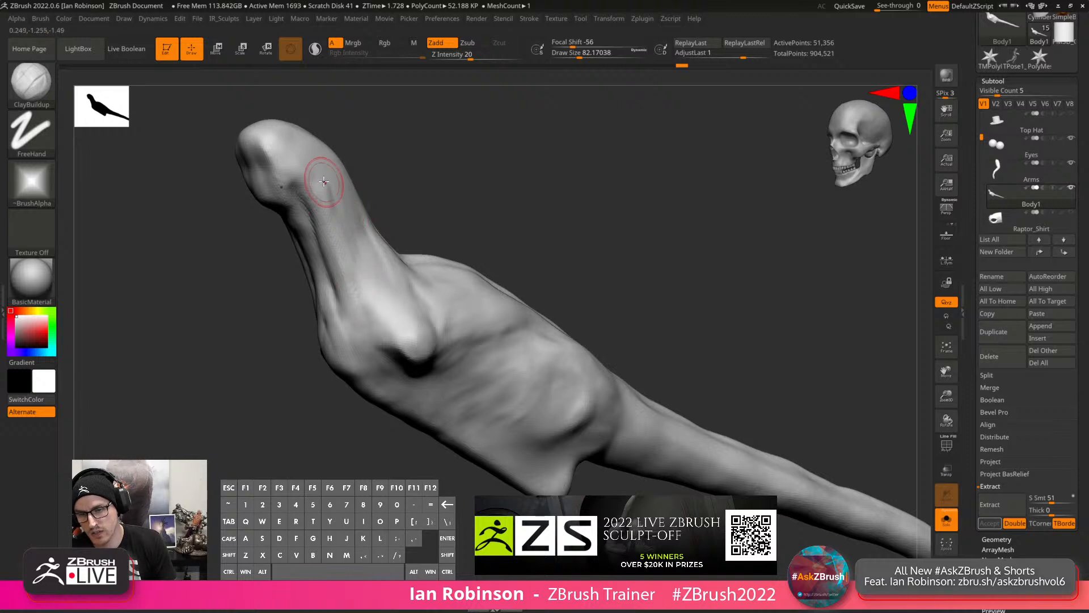
Set the Draw Size to about 111 and build up the muscle transition from the neck base into the shoulder.
key("s")
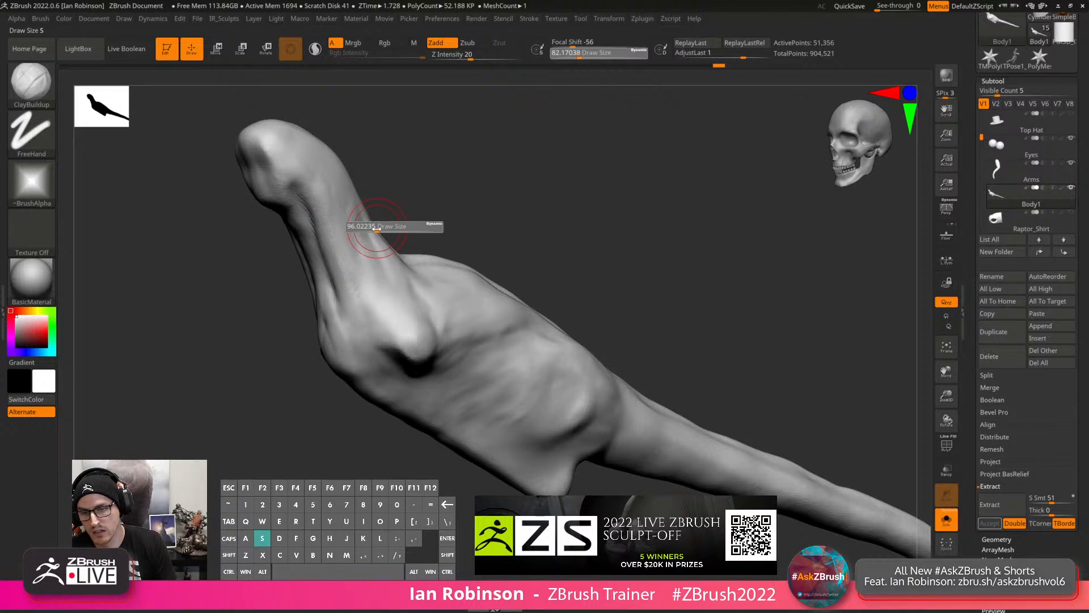
left_click_drag(373, 227, 383, 240)
left_click_drag(361, 194, 405, 257)
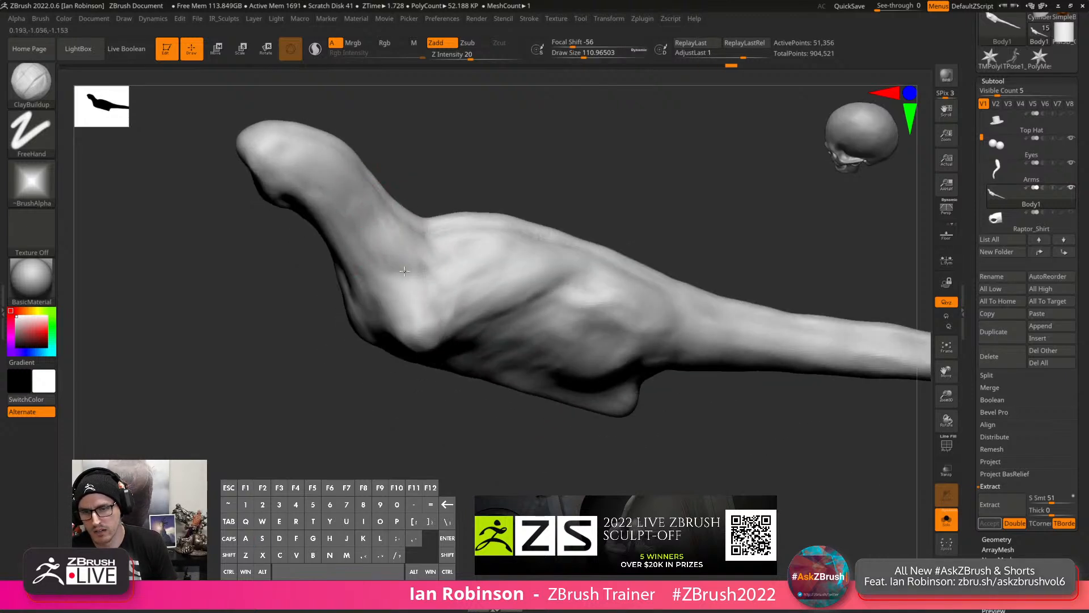
left_click_drag(366, 224, 426, 268)
left_click_drag(404, 241, 418, 263)
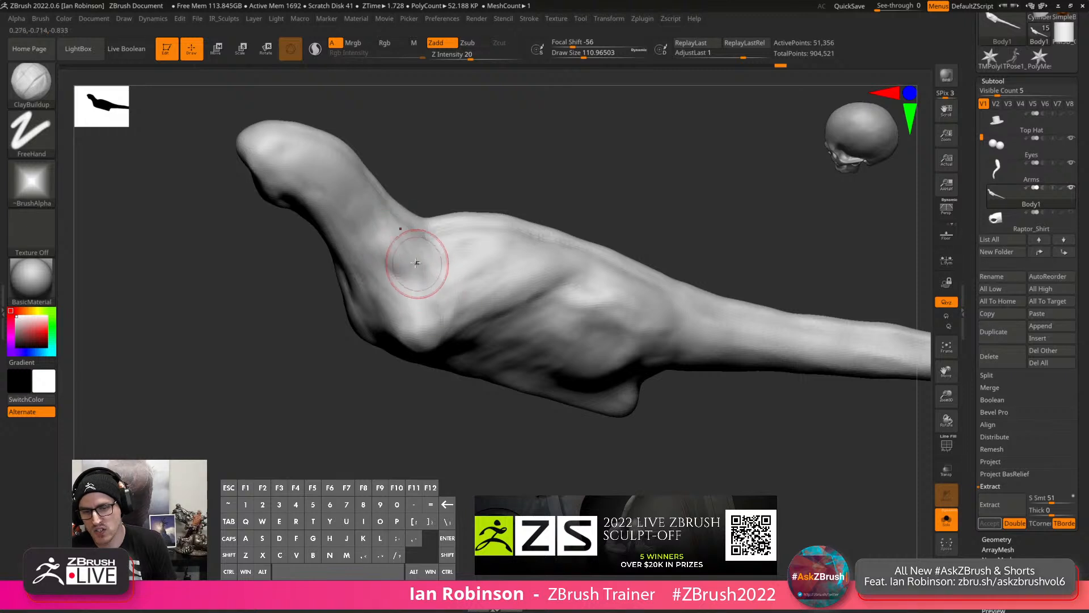
mouse_move(418, 263)
right_mouse_down()
mouse_move(408, 332)
mouse_move(411, 318)
right_mouse_up()
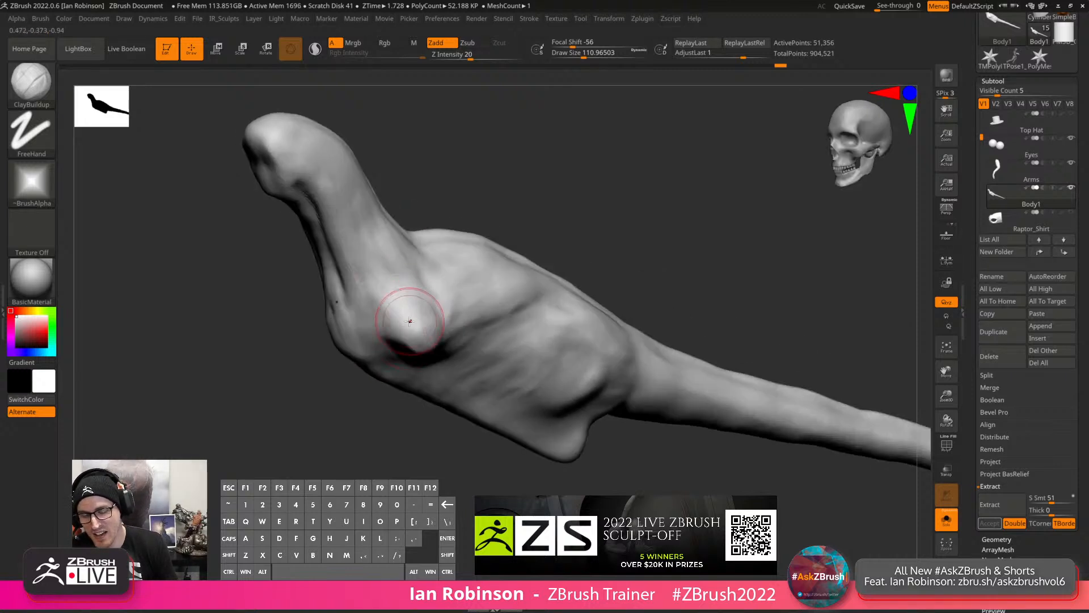
Shape the rounded shoulder bump and deepen the hollow around and beneath it.
left_click_drag(409, 318, 399, 316)
right_click_drag(402, 330, 389, 309)
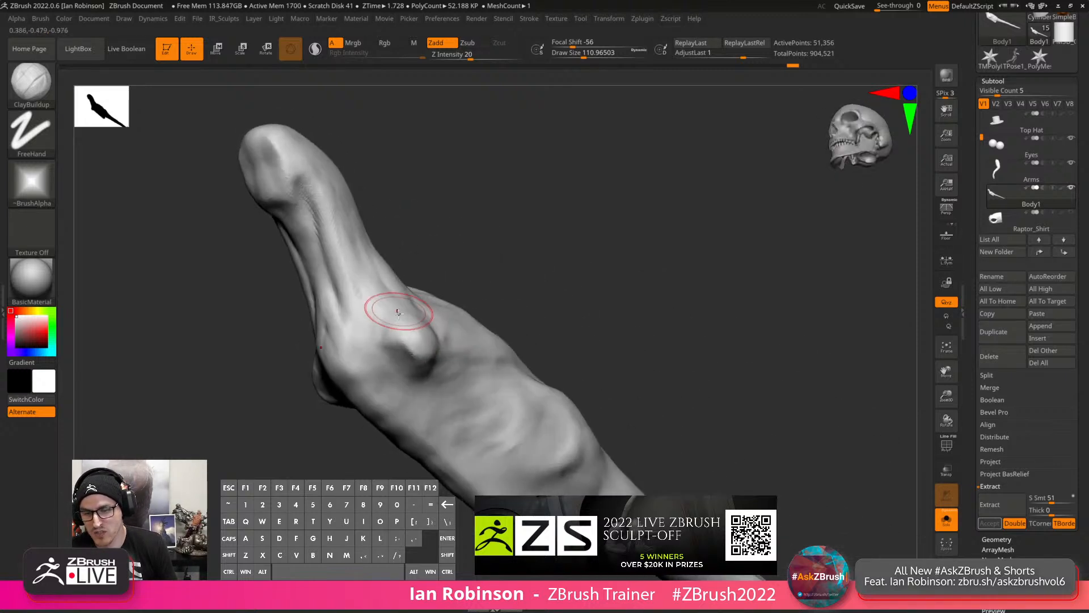
left_click_drag(421, 362, 422, 369, "alt")
mouse_move(389, 345)
left_mouse_down("alt")
mouse_move(432, 363)
mouse_move(426, 370)
left_mouse_up("alt")
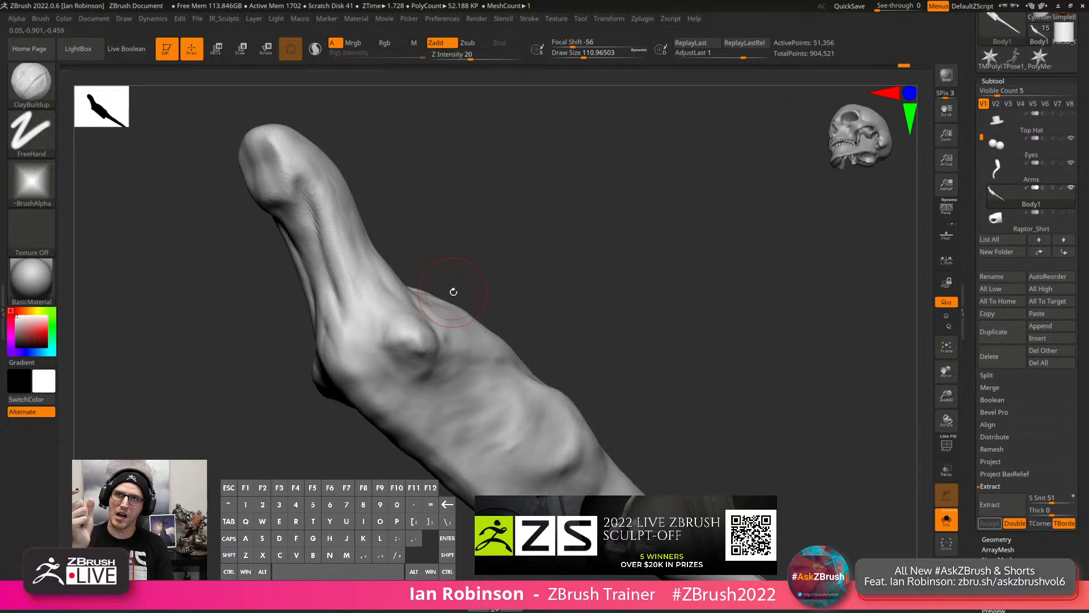
right_click_drag(412, 259, 394, 371)
left_click_drag(357, 389, 405, 397)
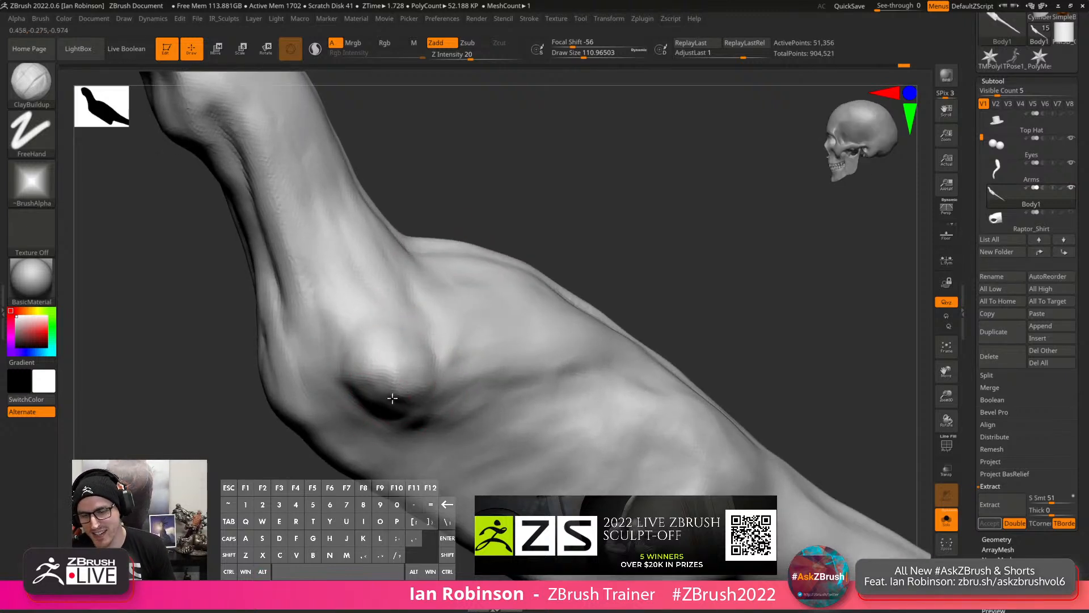
Bring back the other visible raptor parts and carve the chest in front of the upper arm.
left_click(946, 525)
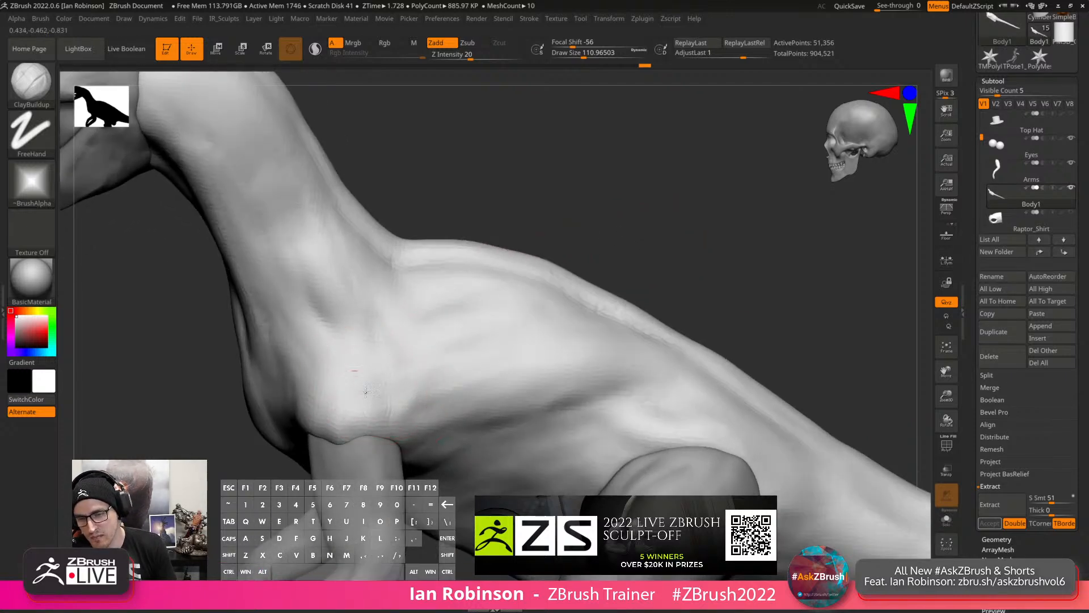
left_click(946, 525)
left_click_drag(311, 423, 300, 402, "alt")
mouse_move(303, 391)
right_mouse_down()
mouse_move(331, 377)
mouse_move(384, 377)
right_mouse_up()
left_click_drag(359, 356, 374, 402, "alt")
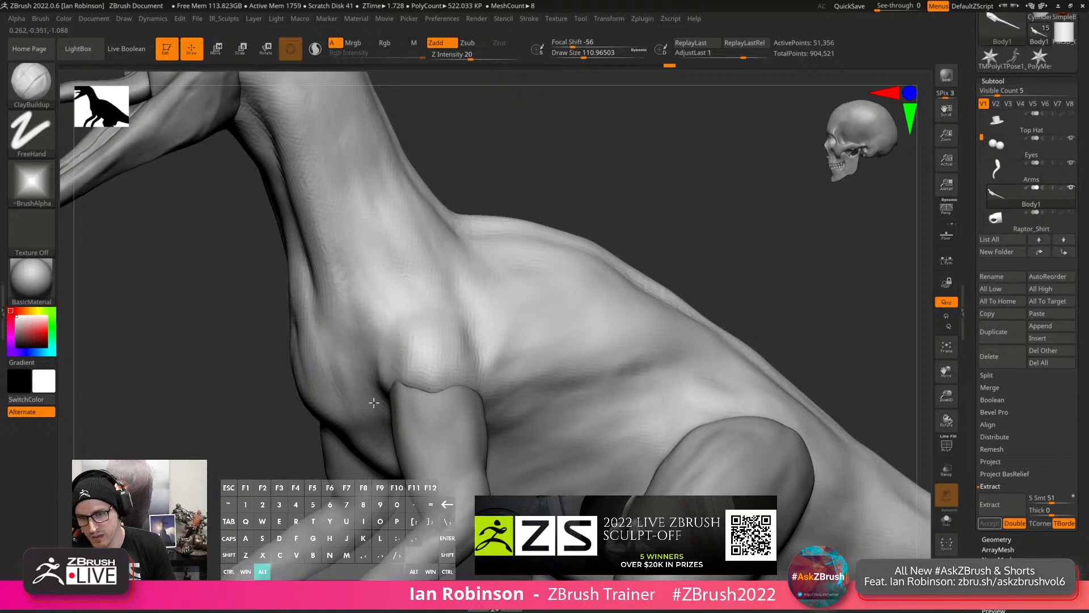
mouse_move(425, 326)
right_mouse_down()
mouse_move(491, 316)
mouse_move(514, 339)
mouse_move(511, 330)
mouse_move(523, 396)
mouse_move(536, 319)
right_mouse_up()
Switch to the Arms subtool and set the Gizmo to transform selected subtools, with only the arms selected, before returning to Draw mode.
left_click(523, 397, "alt")
key("w")
left_click(550, 288)
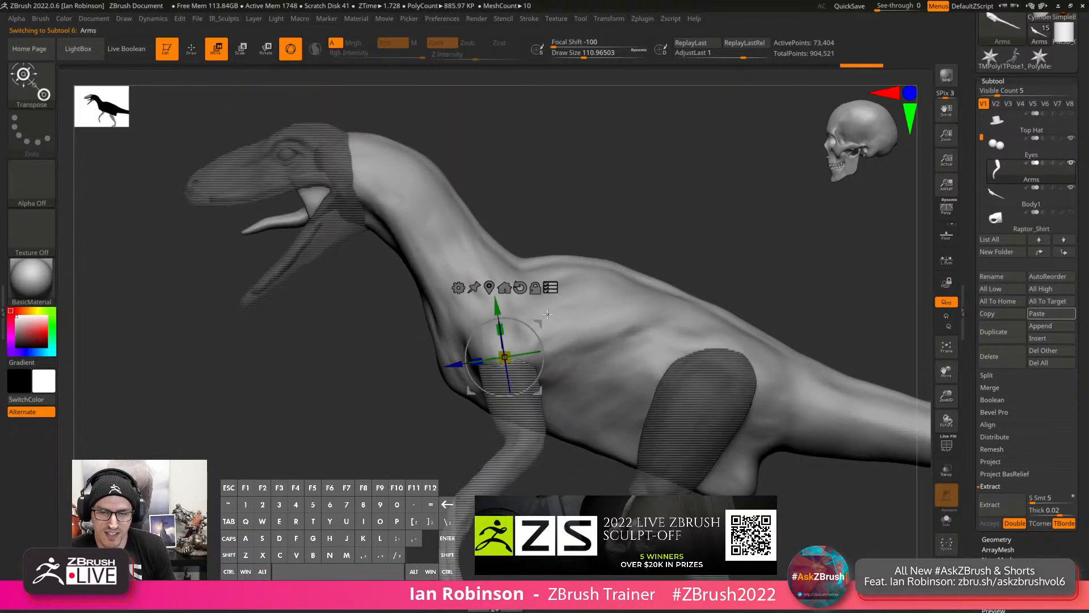
right_click_drag(563, 479, 554, 459, "alt")
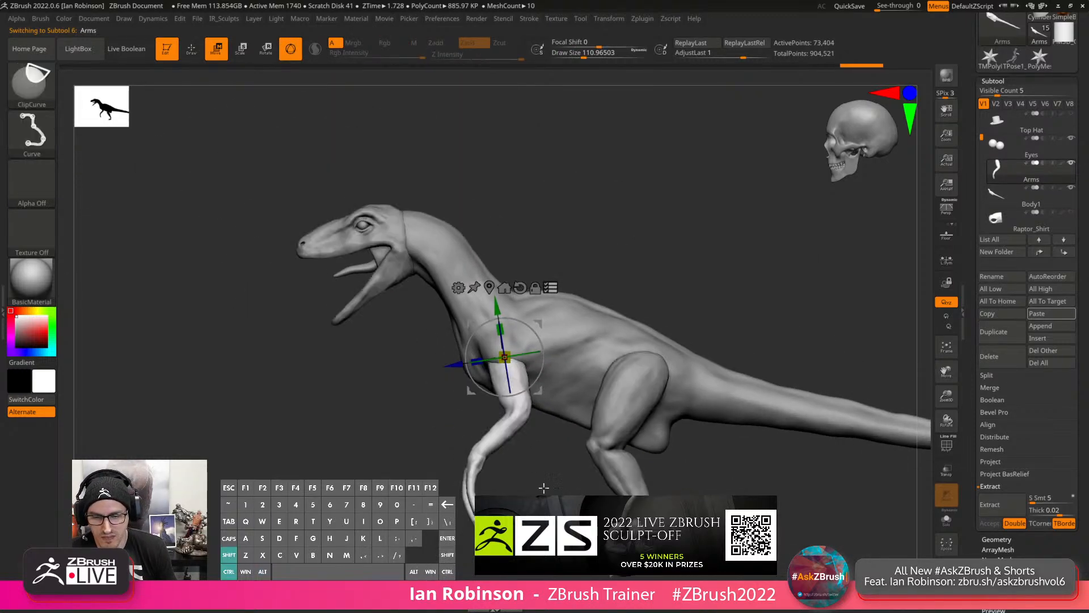
left_click_drag(267, 180, 561, 372, "ctrl+shift")
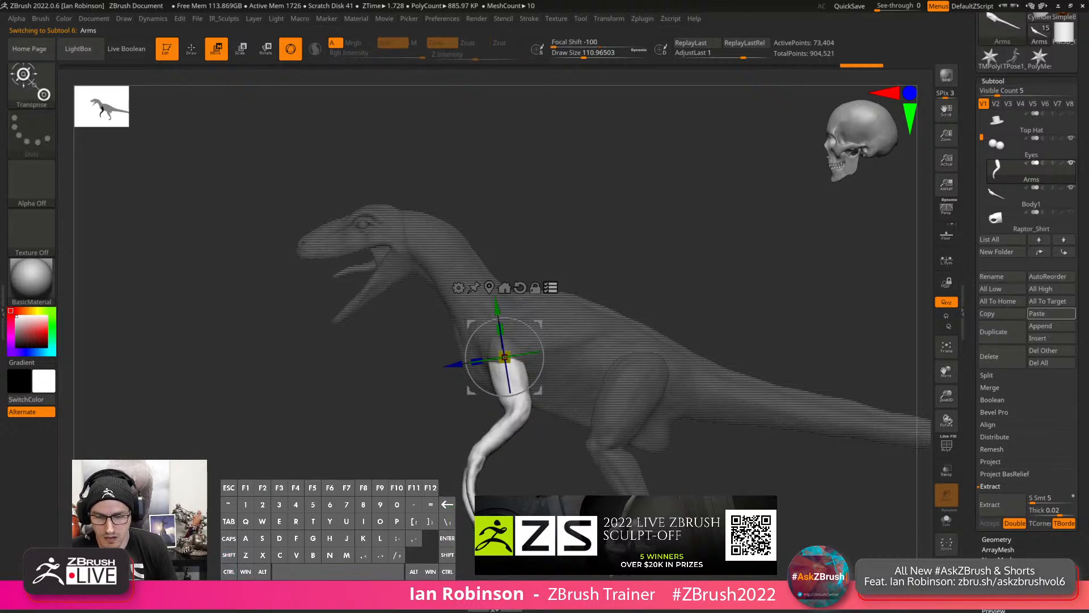
right_click_drag(529, 475, 531, 502, "alt")
left_click_drag(538, 388, 528, 388)
key("q")
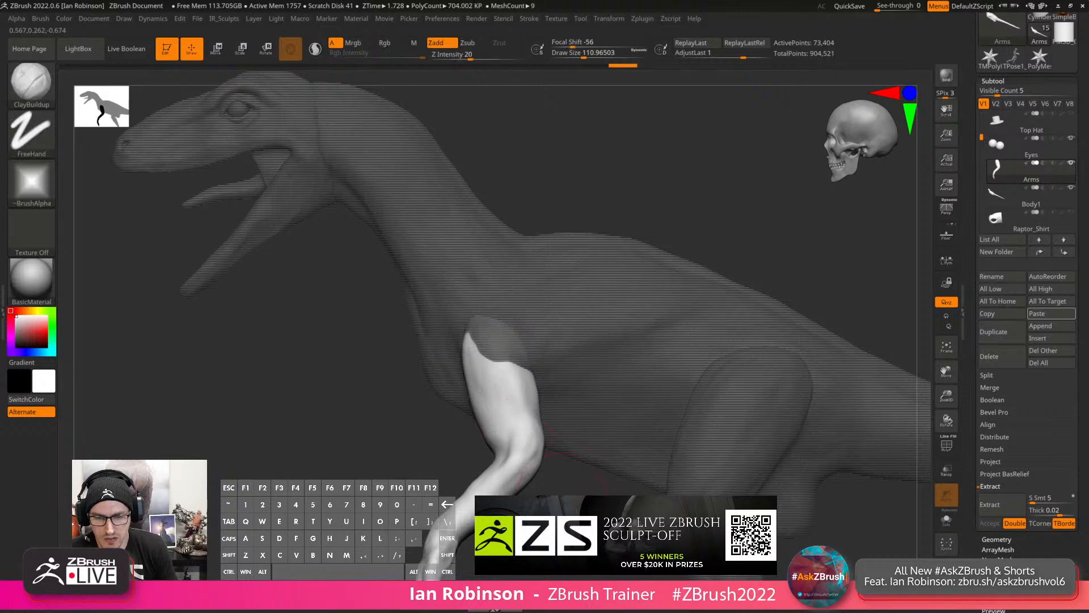
Reselect the Body1 subtool and carve back the shoulder over the upper arm, using Draw Sizes of about 72 and 85.
mouse_move(511, 347)
right_mouse_down()
mouse_move(608, 321)
mouse_move(531, 345)
mouse_move(550, 352)
mouse_move(446, 321)
mouse_move(468, 349)
right_mouse_up()
mouse_move(513, 268)
left_mouse_down()
mouse_move(528, 289)
mouse_move(550, 287)
left_mouse_up()
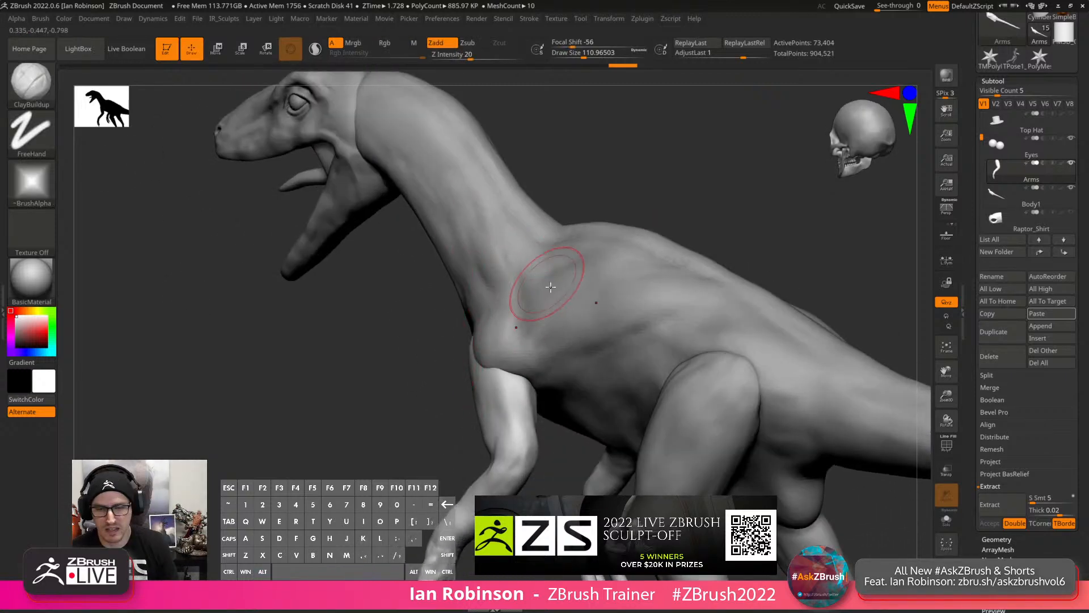
key("bracketleft")
key("bracketleft")
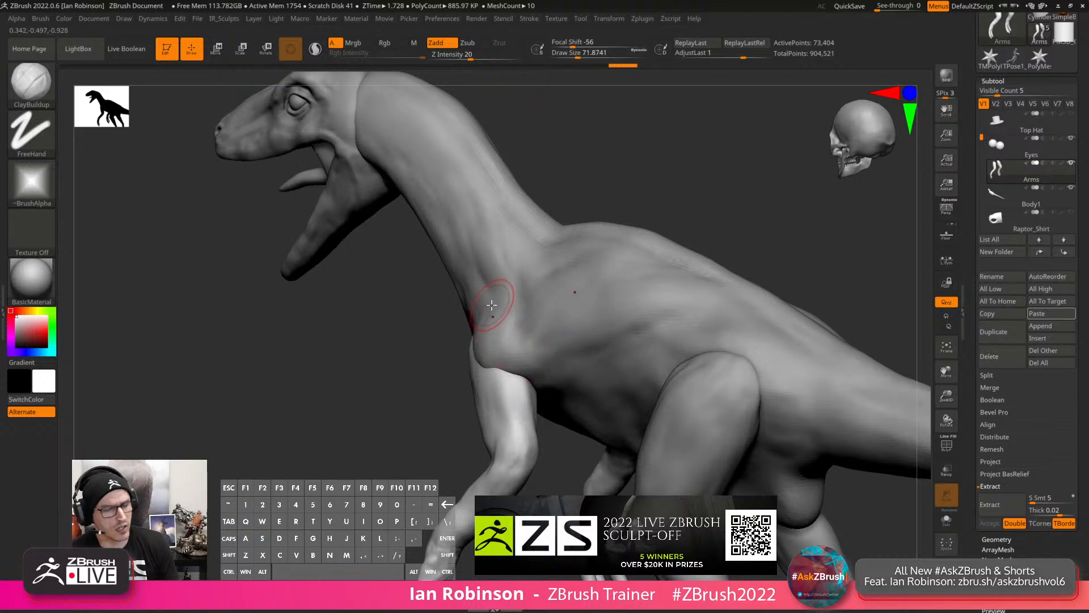
left_click(518, 343, "alt")
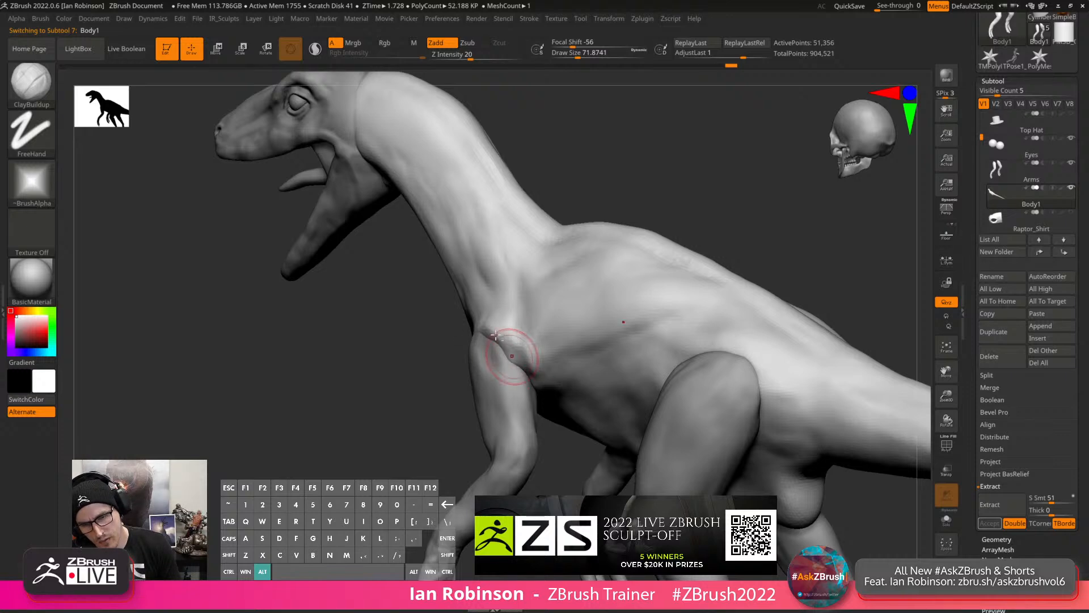
right_click_drag(495, 358, 516, 335)
key("s")
left_click_drag(483, 335, 488, 336)
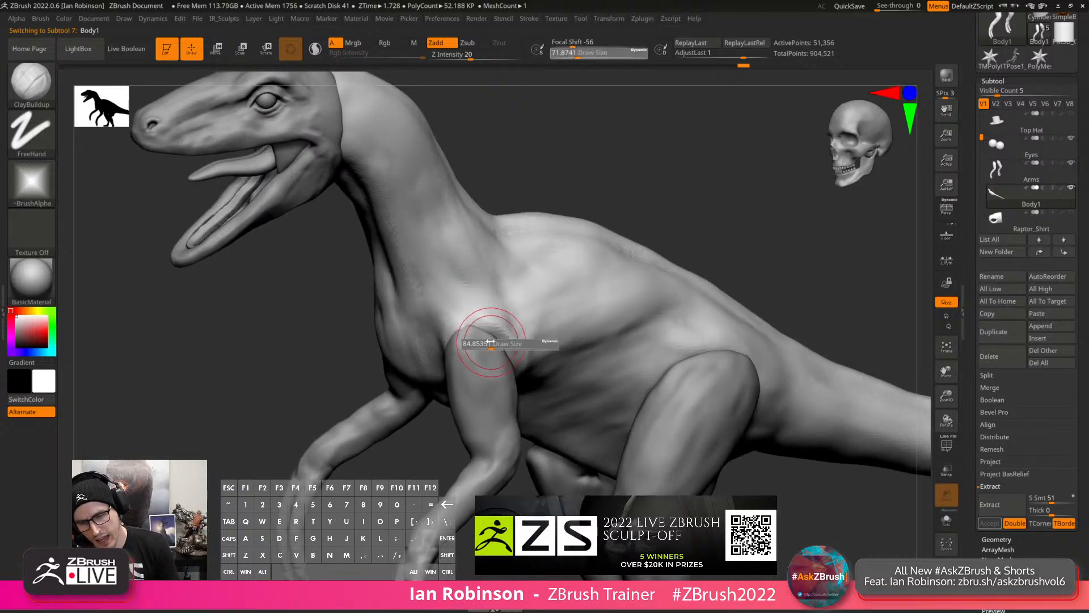
right_click_drag(488, 334, 469, 342)
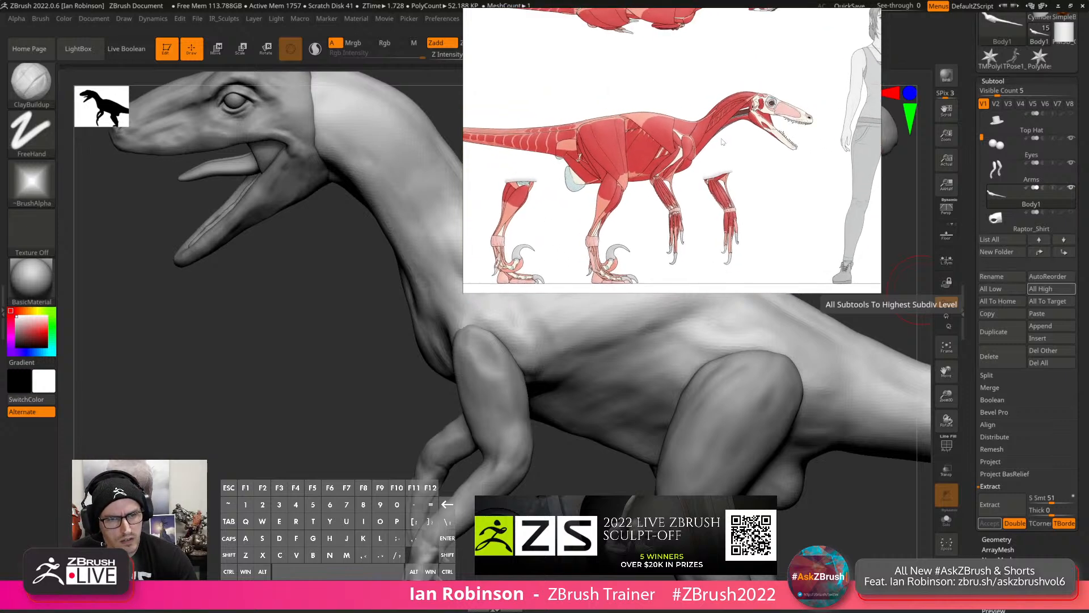
Examine the shoulder, rib and hip muscles in the dinosaur anatomy reference image.
scroll(723, 141, "up", 5)
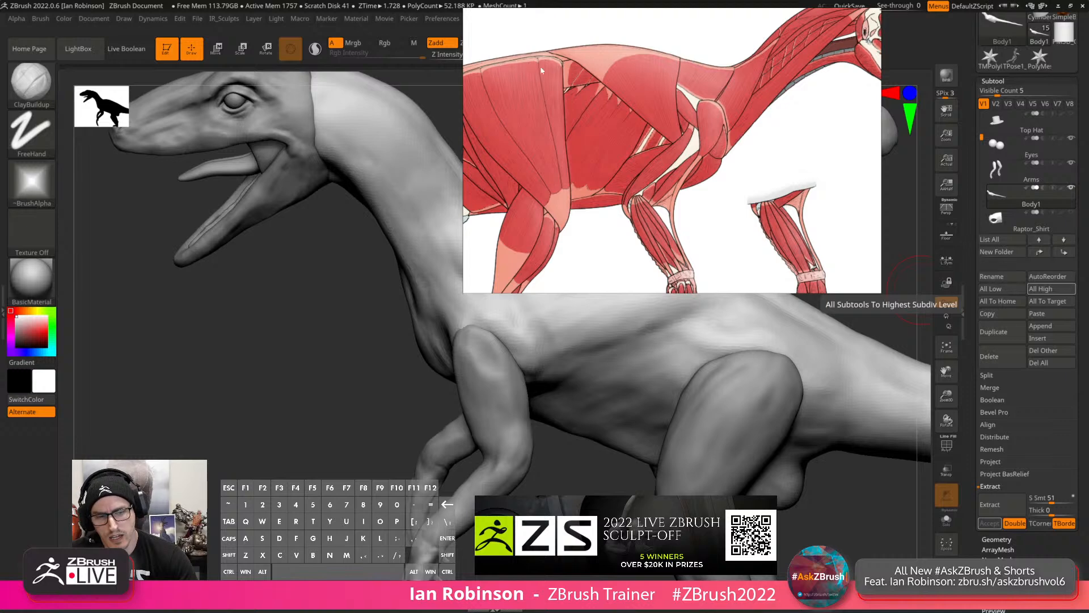
scroll(540, 76, "down", 5)
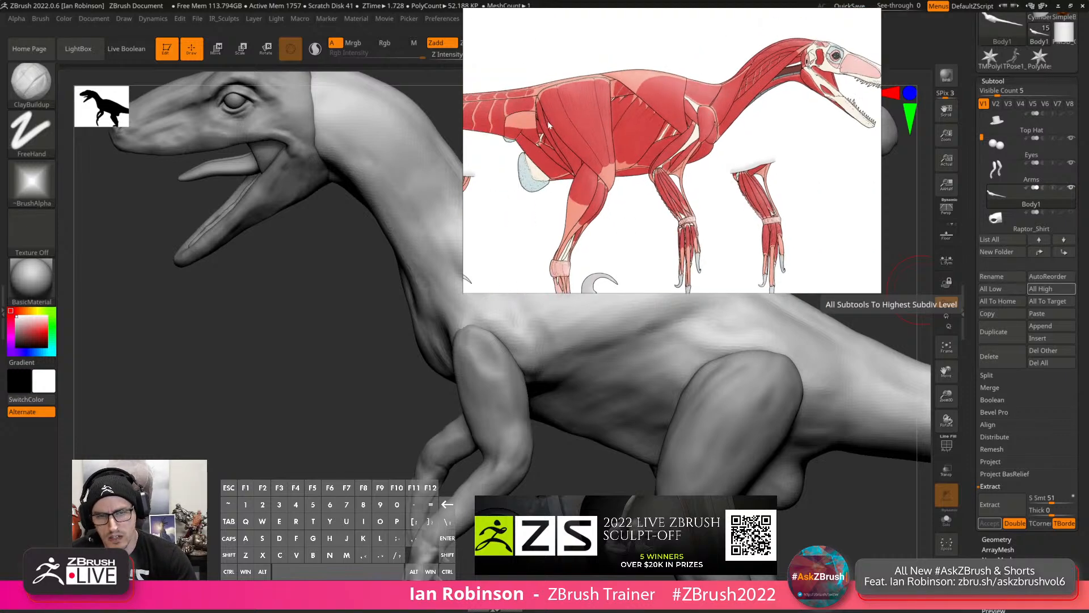
right_click_drag(548, 125, 1088, 148)
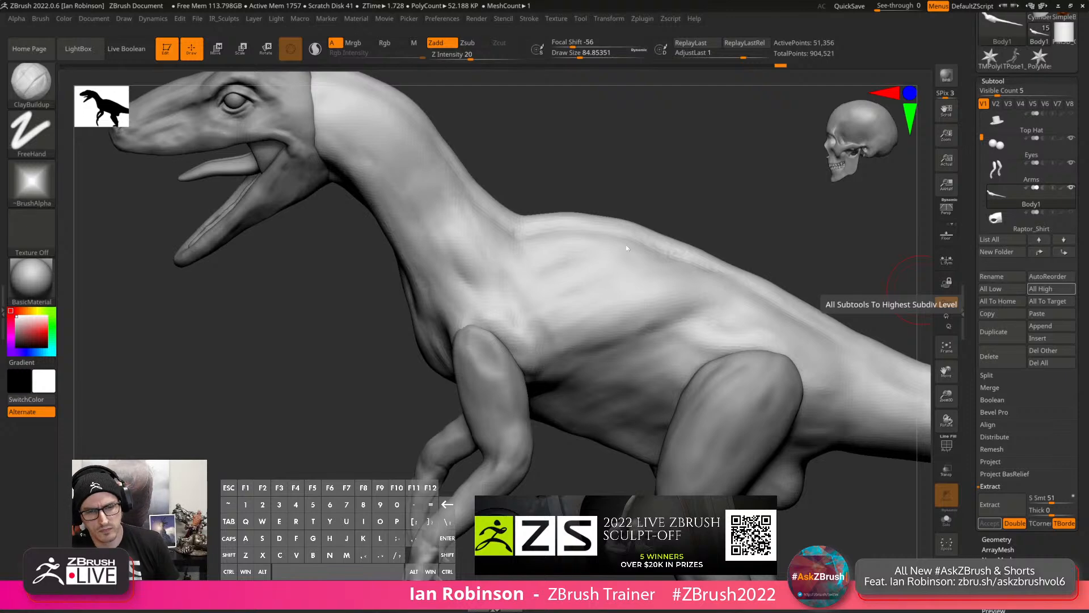
Switch to the Legs subtool and widen the upper thigh at the hip with the MoveInfiniteDepth brush.
mouse_move(733, 198)
left_mouse_down()
mouse_move(652, 211)
mouse_move(637, 261)
left_mouse_up()
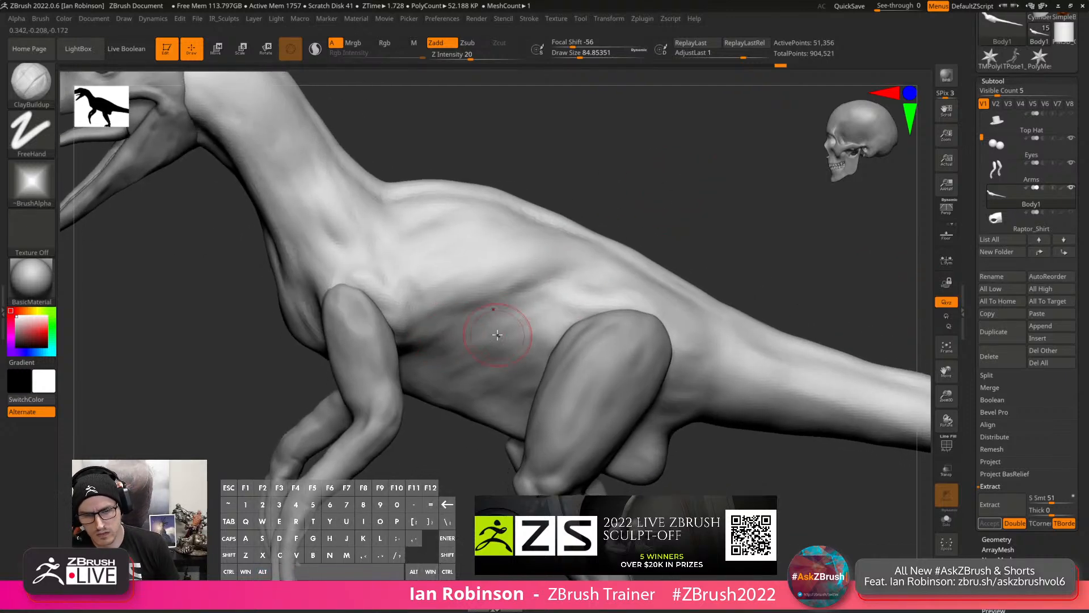
left_click(618, 339, "alt")
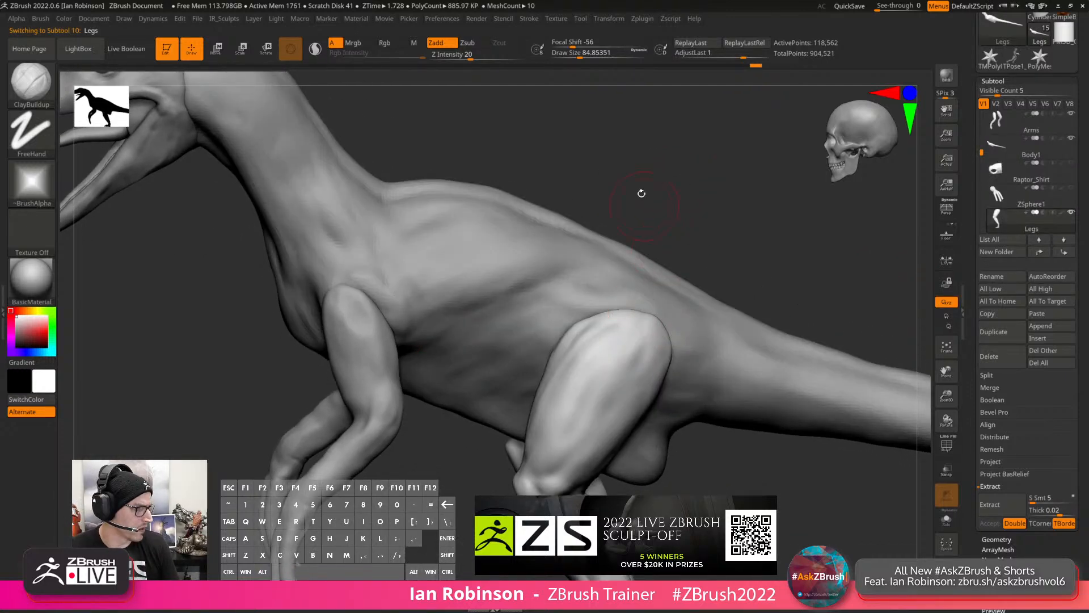
key("b")
key("m")
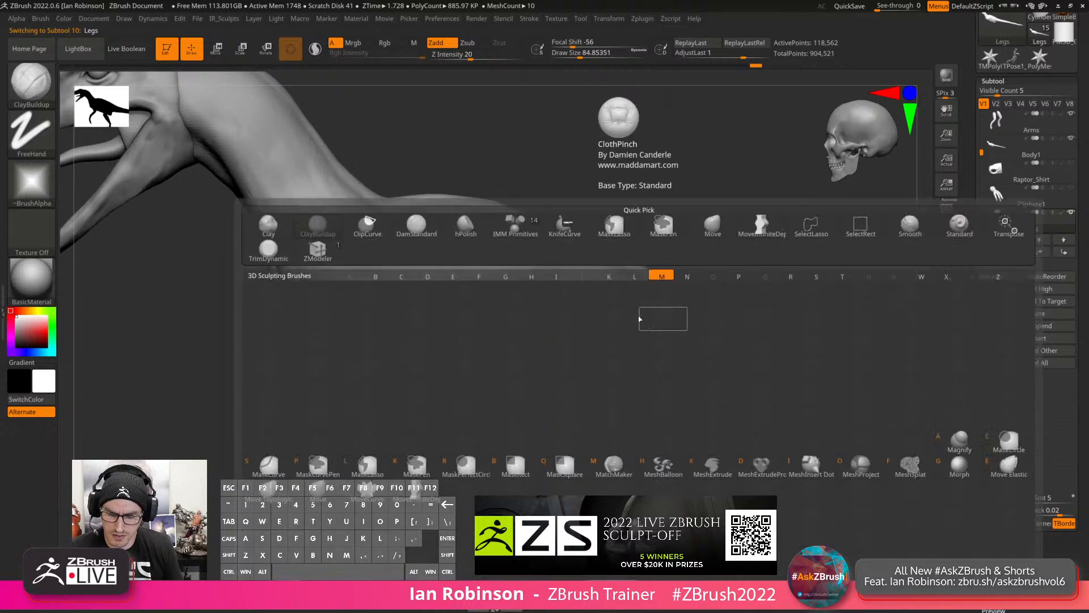
key("n")
key("s")
mouse_move(593, 322)
left_mouse_down()
mouse_move(641, 316)
mouse_move(681, 338)
left_mouse_up()
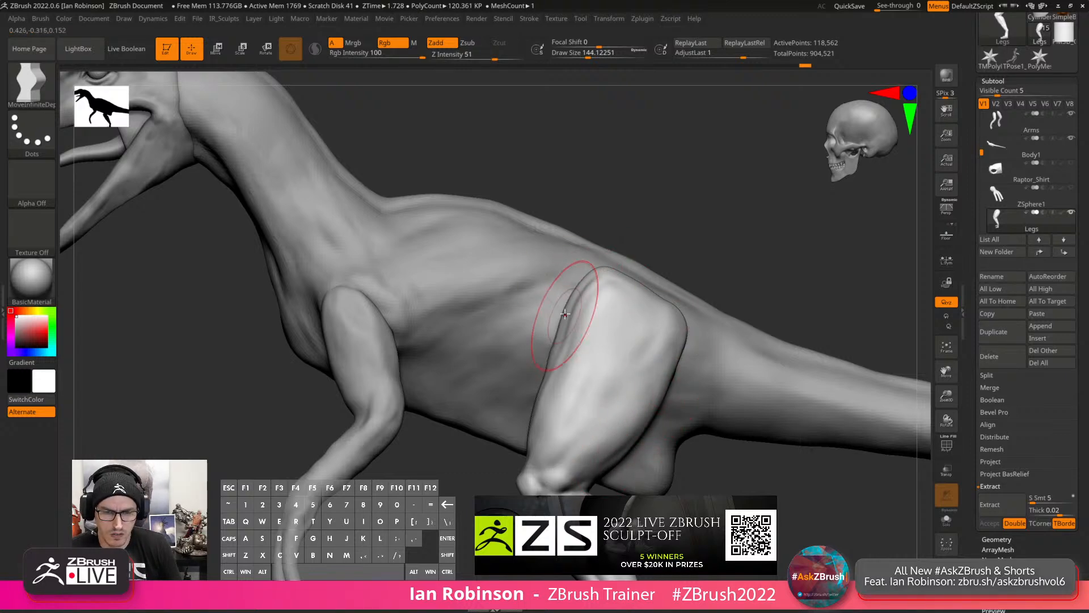
Reshape the top of the thigh where it meets the back, using the Move brush at a Draw Size of about 260.
left_click_drag(703, 236, 586, 255)
key("b")
key("m")
key("v")
key("s")
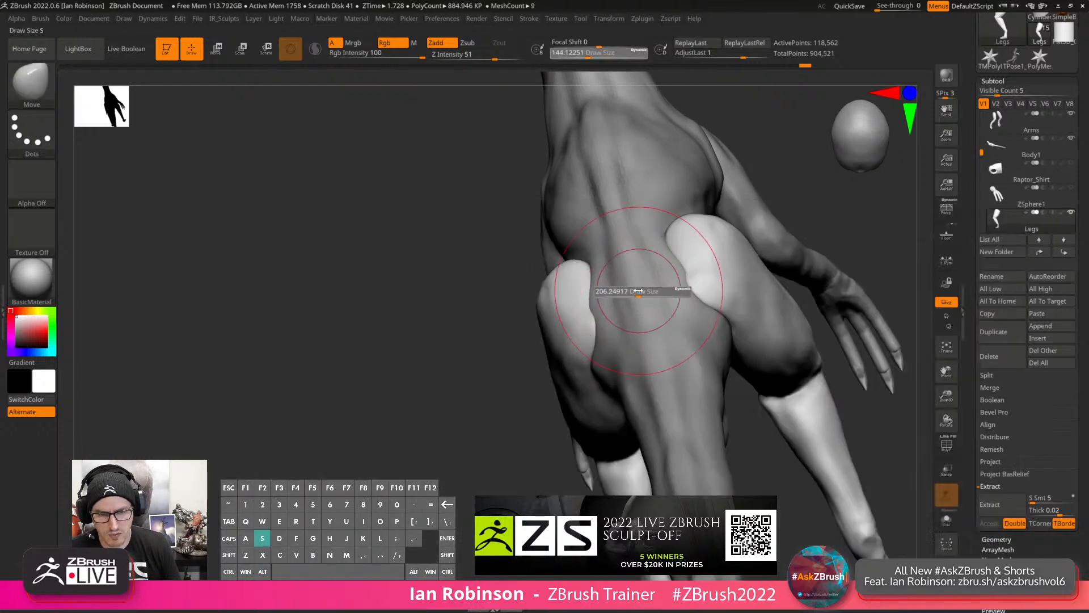
right_click_drag(667, 290, 675, 335)
left_click_drag(717, 227, 713, 214)
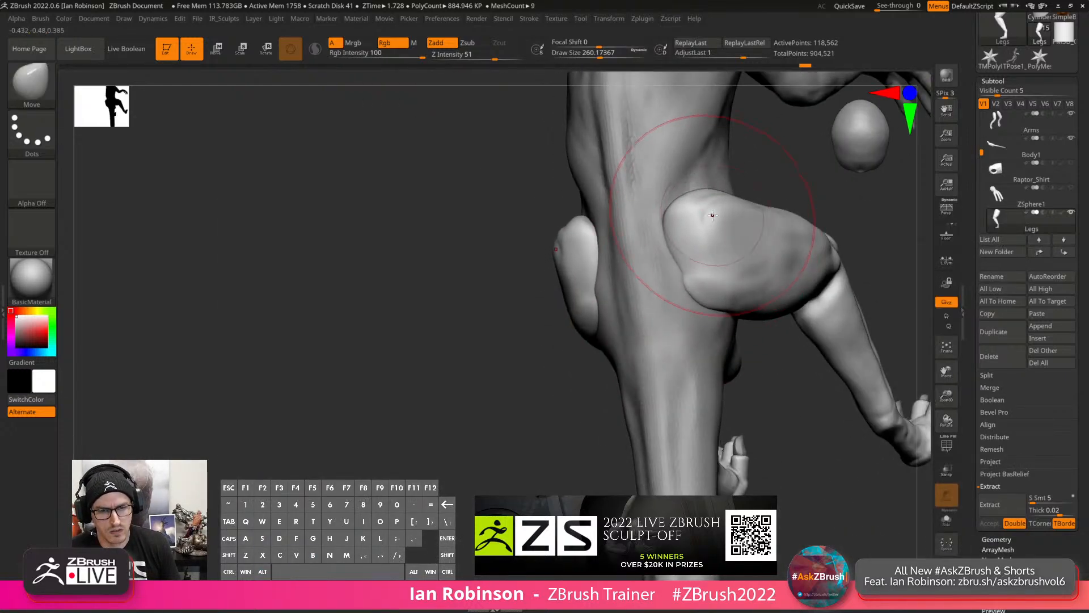
Pull the rear of the upper thigh closer around the hip, ending with a Draw Size of about 186.
mouse_move(712, 216)
right_mouse_down()
mouse_move(709, 351)
mouse_move(741, 318)
mouse_move(698, 346)
mouse_move(641, 341)
mouse_move(638, 322)
right_mouse_up()
left_click_drag(576, 331, 584, 309)
right_click_drag(584, 310, 589, 361)
left_click_drag(589, 361, 597, 348)
mouse_move(626, 370)
right_mouse_down()
mouse_move(568, 331)
mouse_move(559, 369)
right_mouse_up()
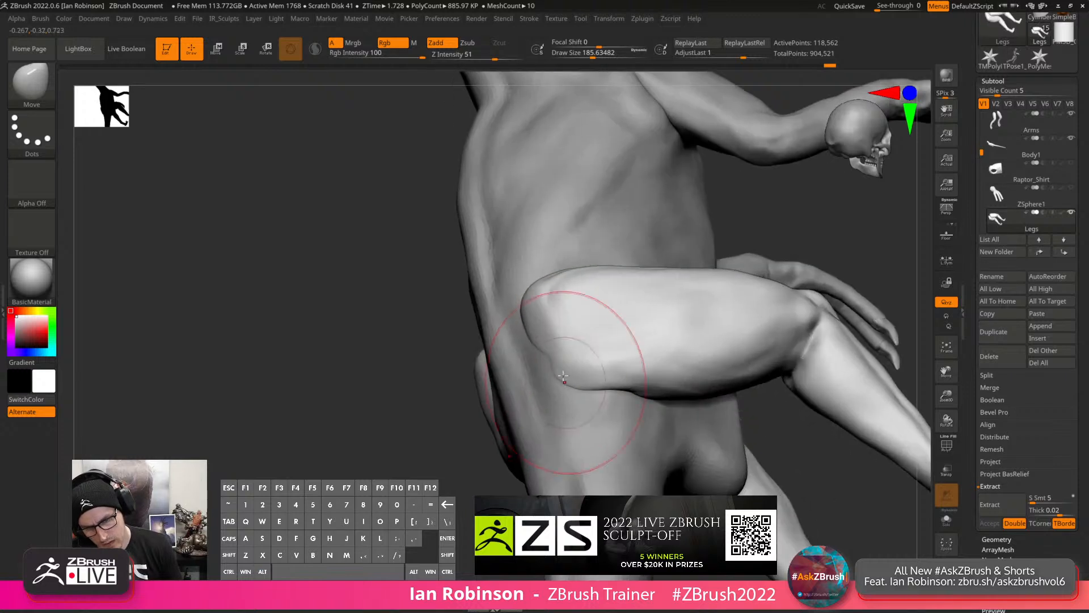
left_click_drag(558, 369, 544, 366)
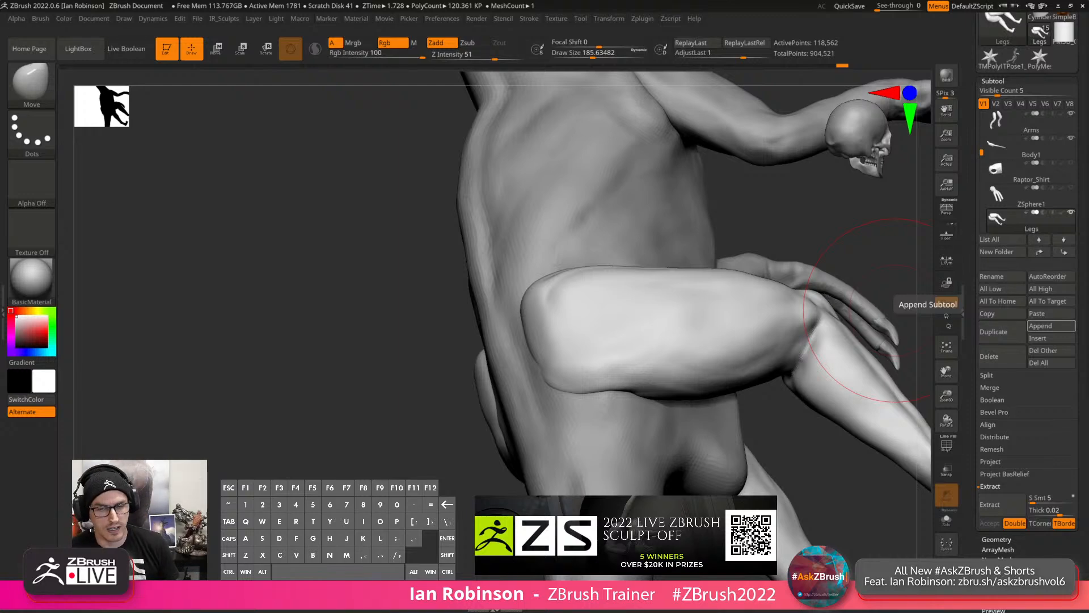
Refine the thigh's outline against the hip and flank, reducing the Move brush's Draw Size to about 105.
right_click_drag(364, 410, 584, 325)
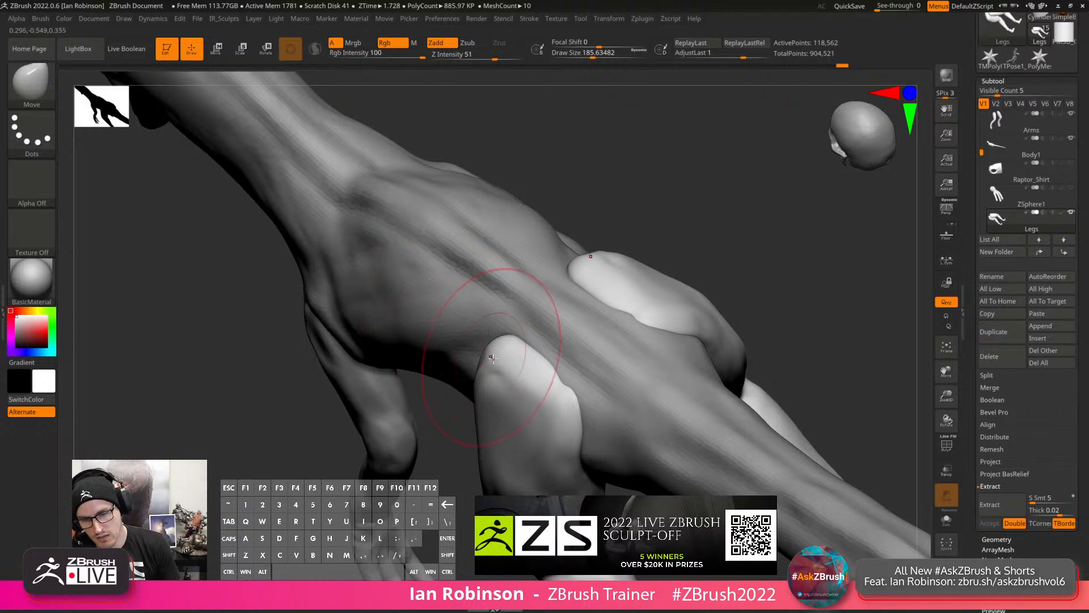
mouse_move(512, 354)
right_mouse_down("alt")
mouse_move(498, 322)
mouse_move(539, 312)
mouse_move(535, 342)
mouse_move(511, 291)
mouse_move(499, 297)
right_mouse_up("alt")
mouse_move(555, 260)
right_mouse_down()
mouse_move(510, 280)
mouse_move(539, 283)
right_mouse_up()
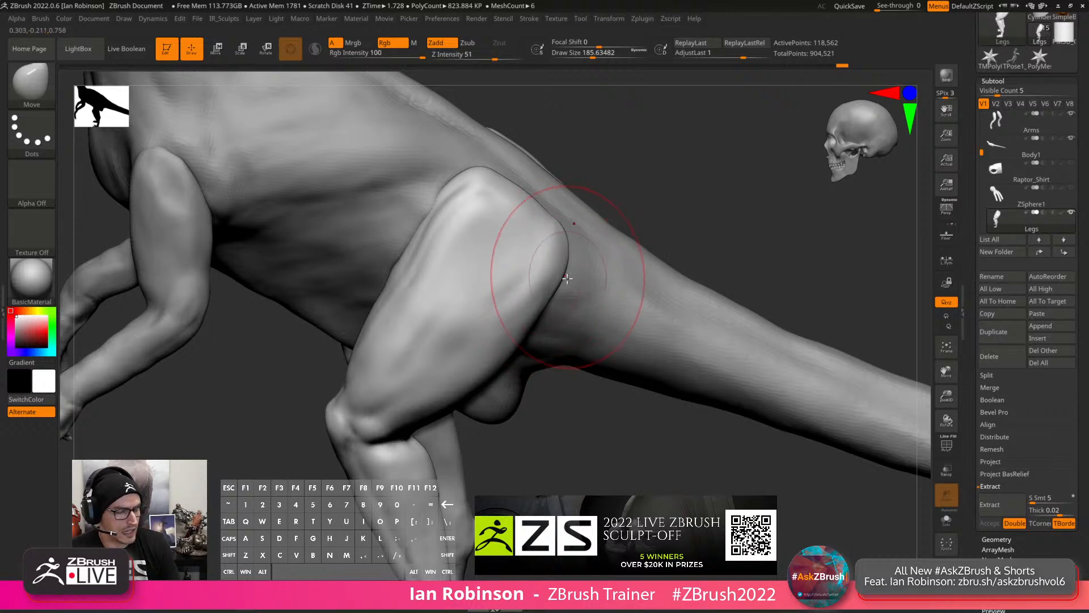
key("alt")
left_click_drag(670, 219, 528, 251, "alt")
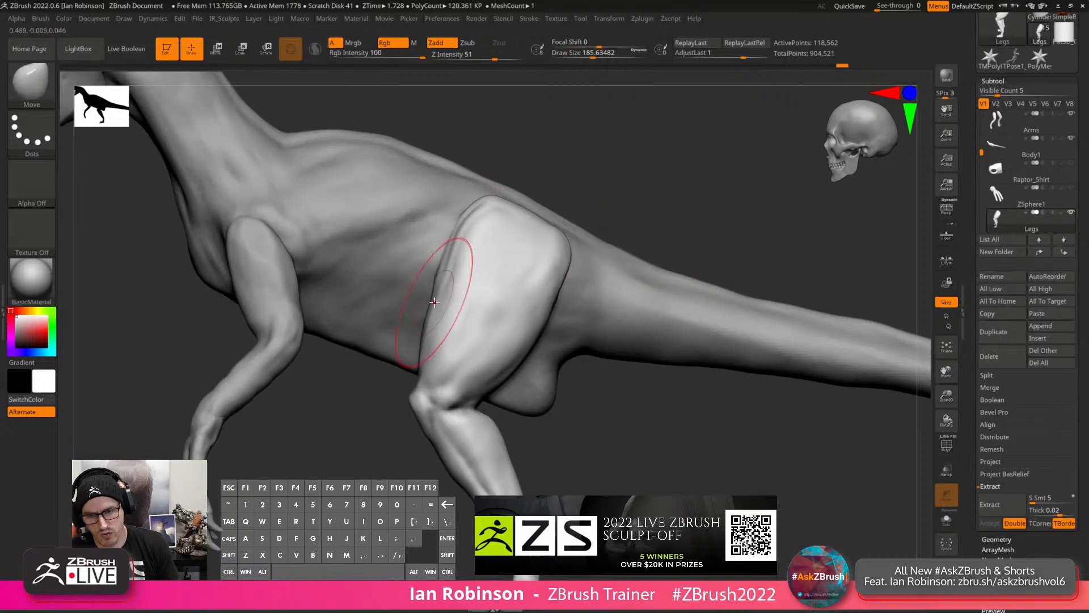
key("s")
left_click_drag(446, 254, 439, 254)
mouse_move(440, 254)
right_mouse_down()
mouse_move(463, 250)
mouse_move(446, 247)
right_mouse_up()
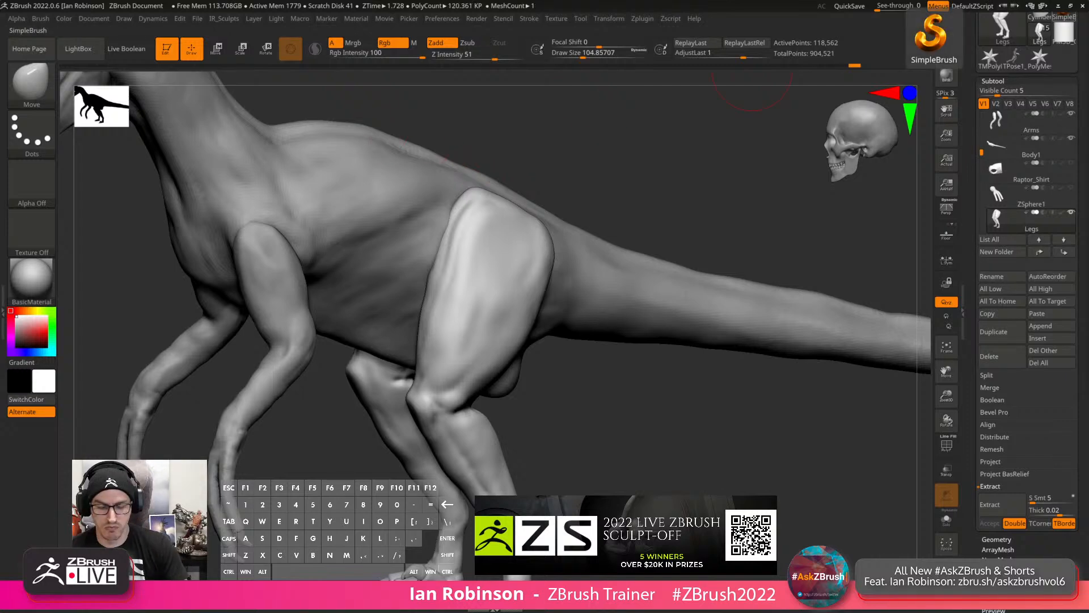
key("u")
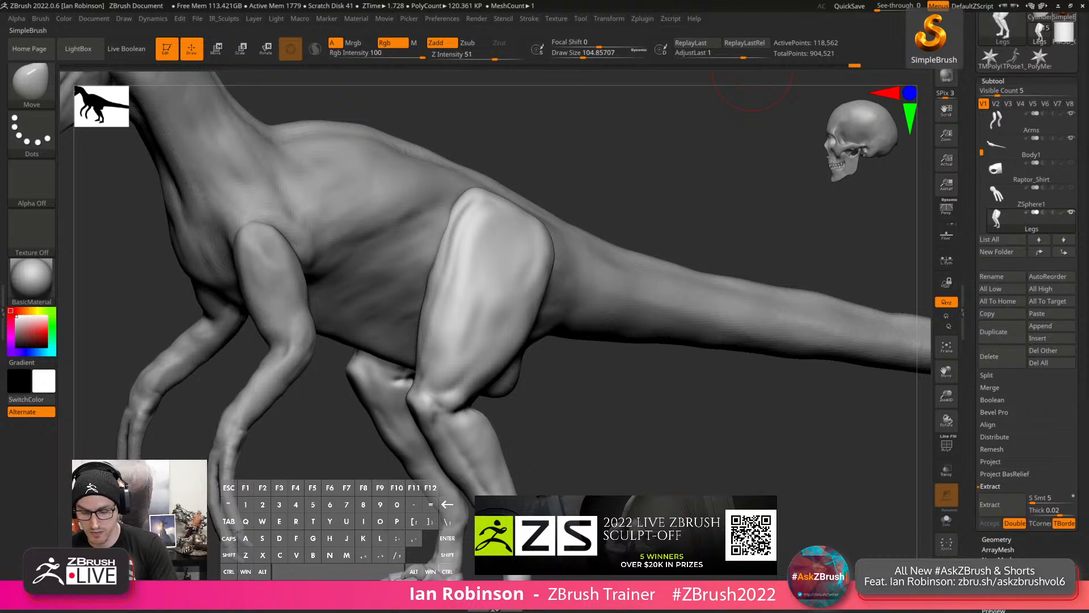
type("askzbrush")
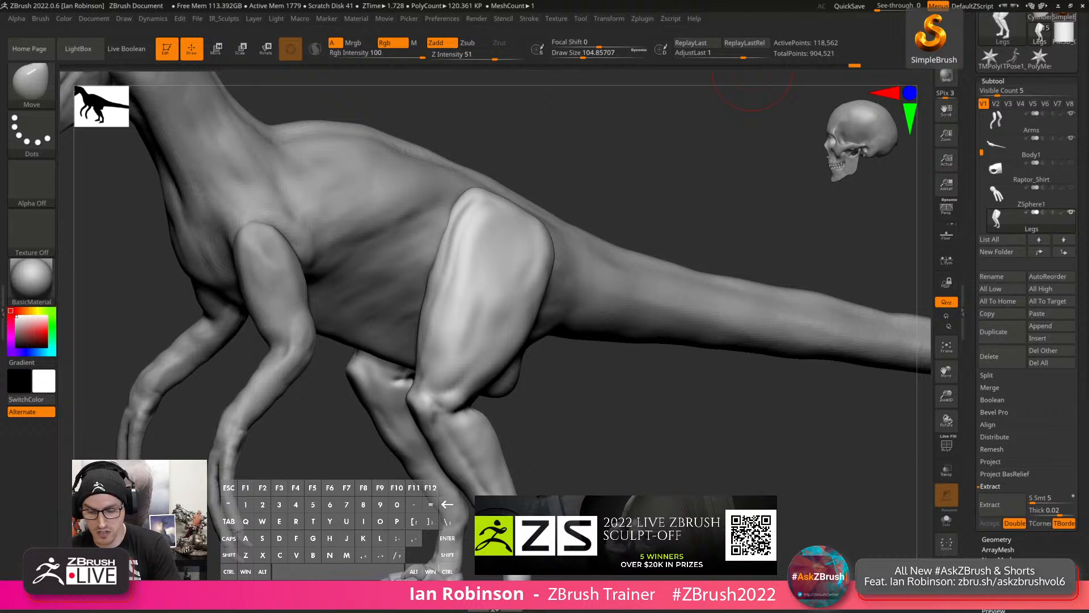
type("h")
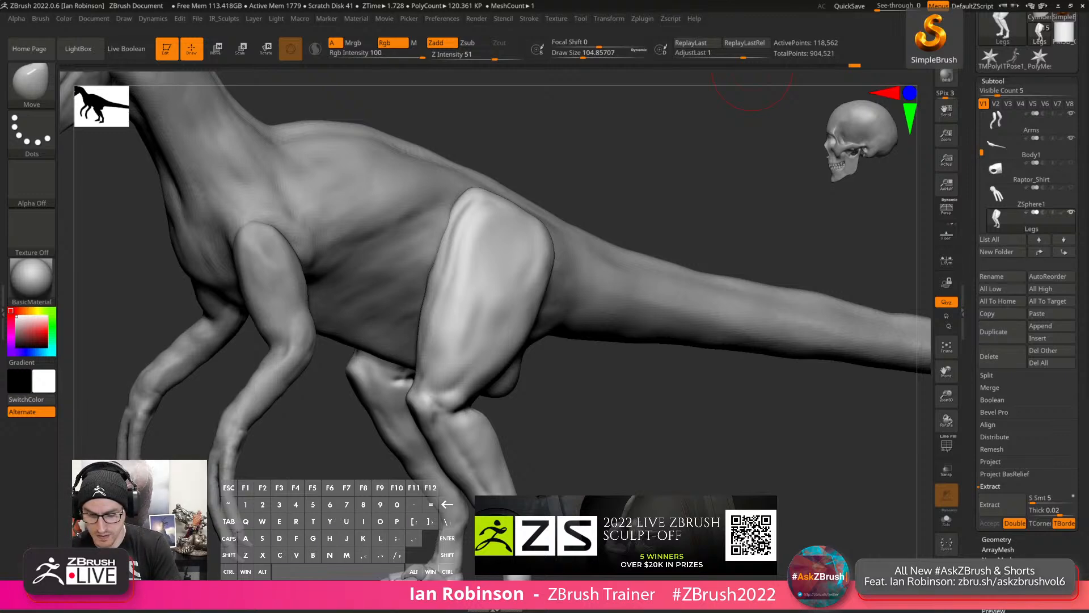
type("th")
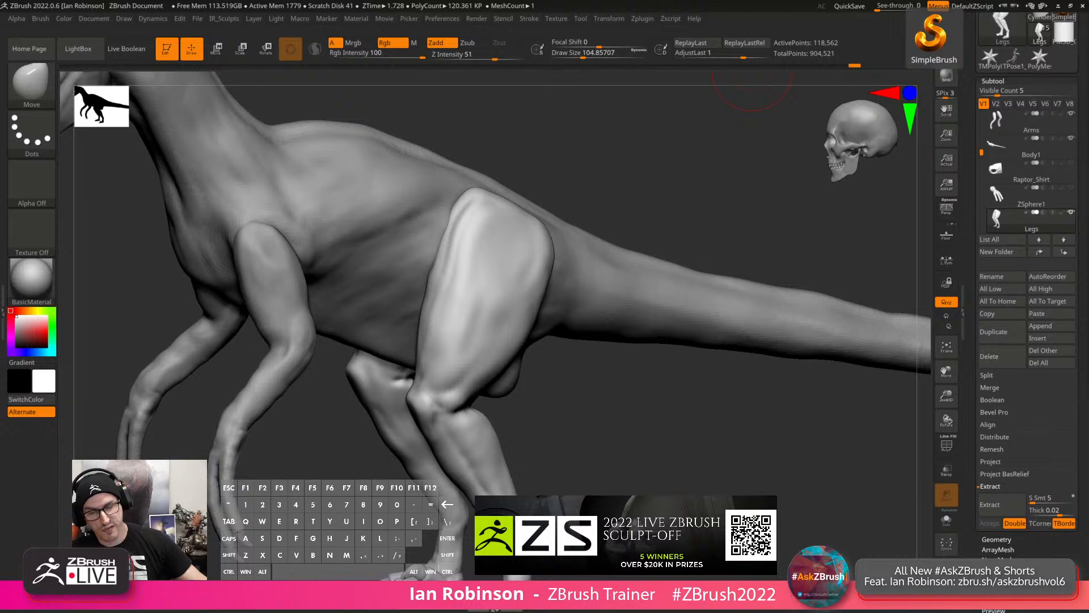
Adjust the thigh's rear edge near the tail base with the Move brush at a Draw Size of about 148.
mouse_move(603, 391)
left_mouse_down()
mouse_move(596, 398)
mouse_move(594, 378)
mouse_move(594, 388)
left_mouse_up()
key("s")
mouse_move(501, 312)
left_mouse_down()
mouse_move(512, 310)
mouse_move(528, 369)
mouse_move(513, 292)
left_mouse_up()
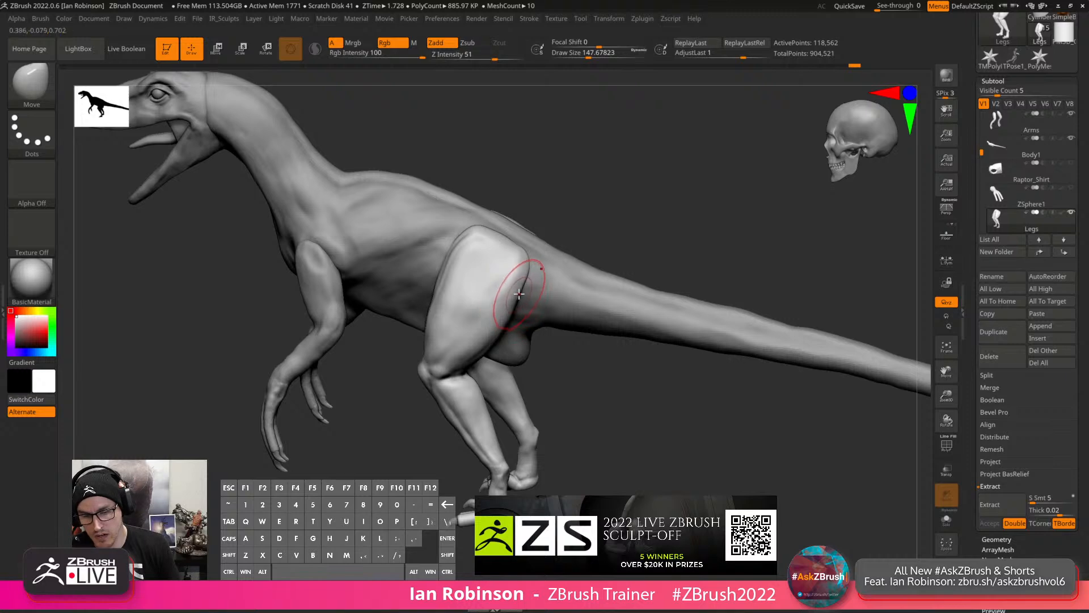
Check the legs from above and the side, and adjust the upper thigh at a Draw Size of about 141.
left_click_drag(576, 382, 563, 323, "shift")
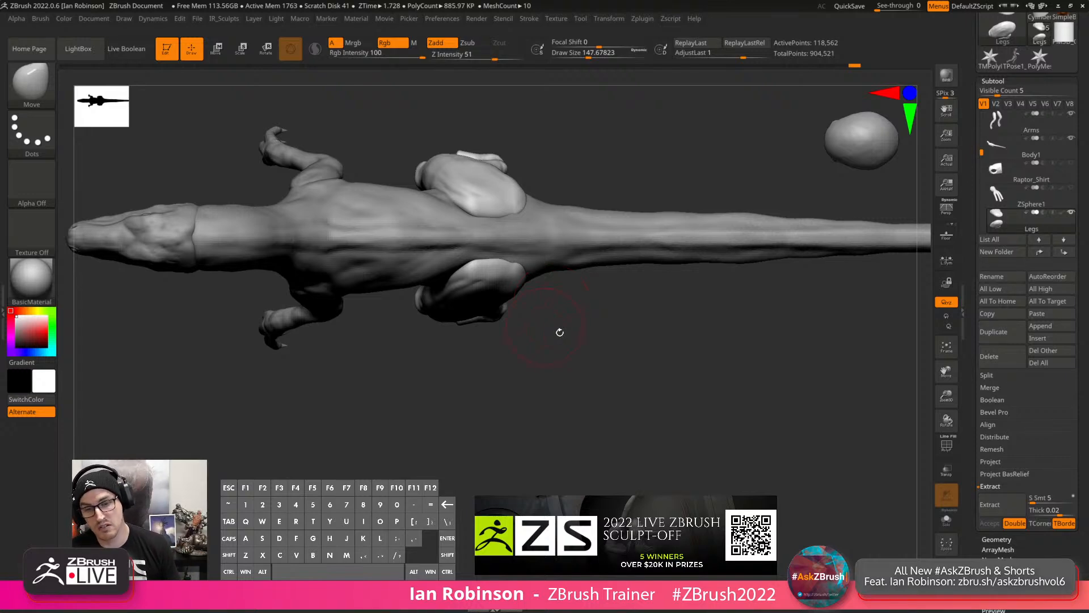
key("alt")
left_click_drag(586, 365, 616, 307)
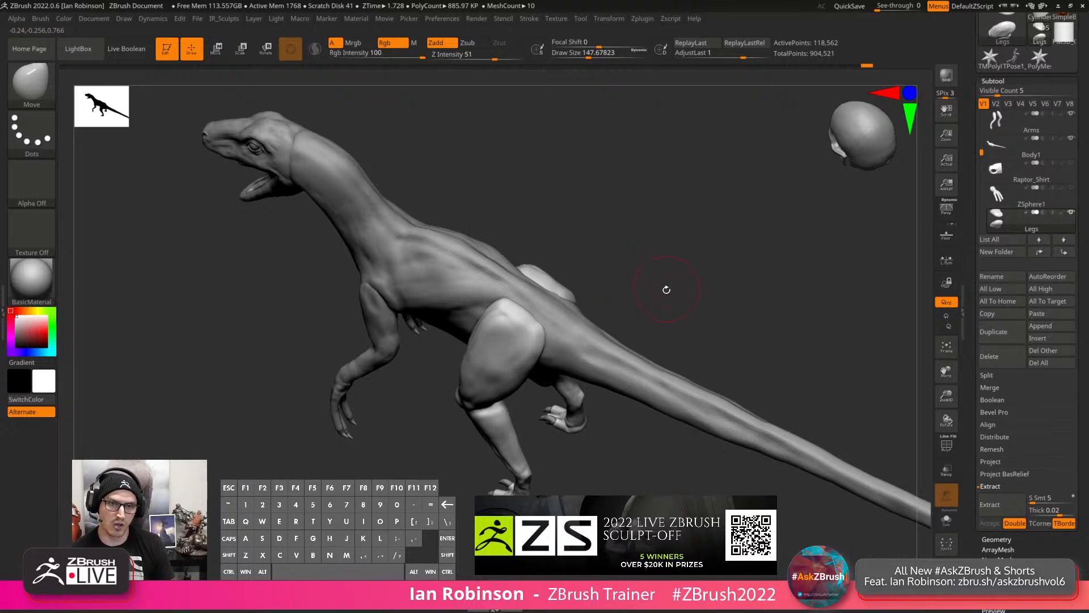
left_click_drag(665, 271, 665, 280)
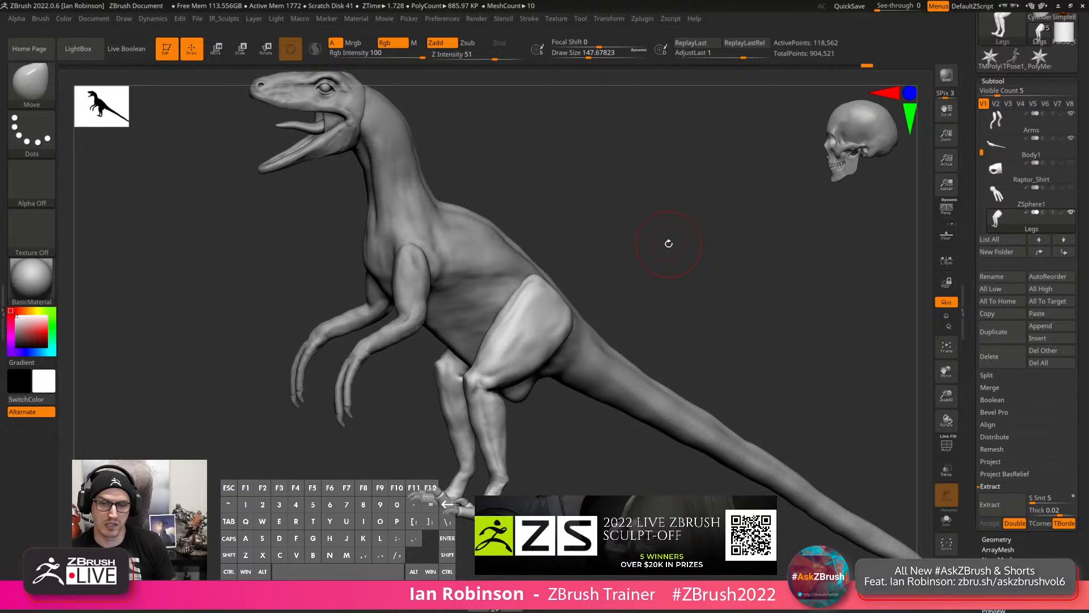
mouse_move(648, 270)
left_mouse_down("shift")
mouse_move(671, 250)
mouse_move(652, 296)
left_mouse_up("shift")
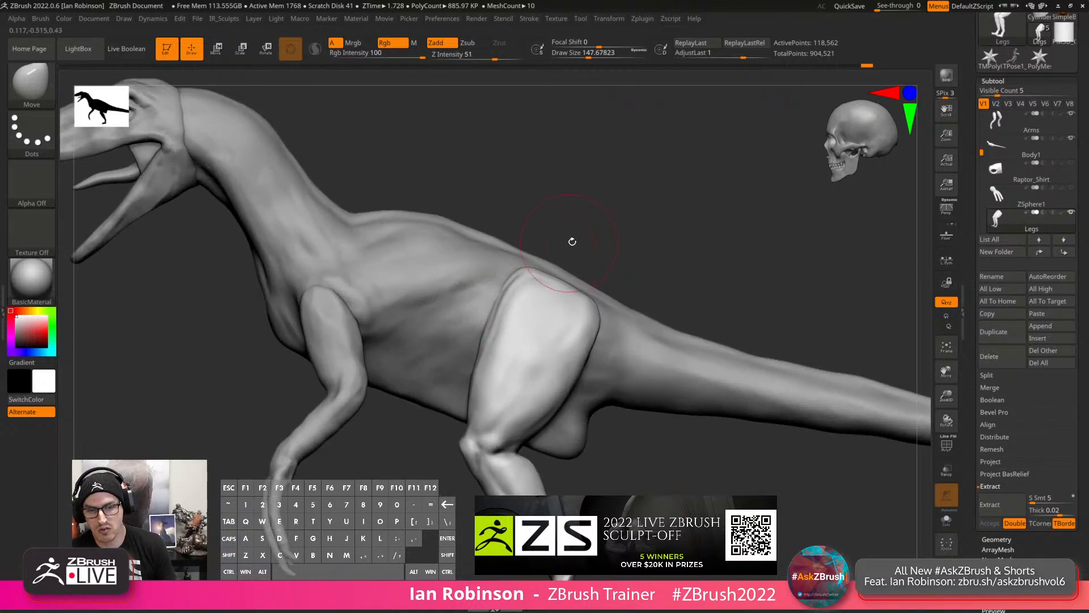
key("s")
mouse_move(571, 241)
left_mouse_down()
mouse_move(607, 244)
mouse_move(552, 280)
mouse_move(538, 330)
left_mouse_up()
Switch to the Body1 subtool and reshape the flank in front of the thigh with the Move brush.
left_click(541, 282, "alt")
key("s")
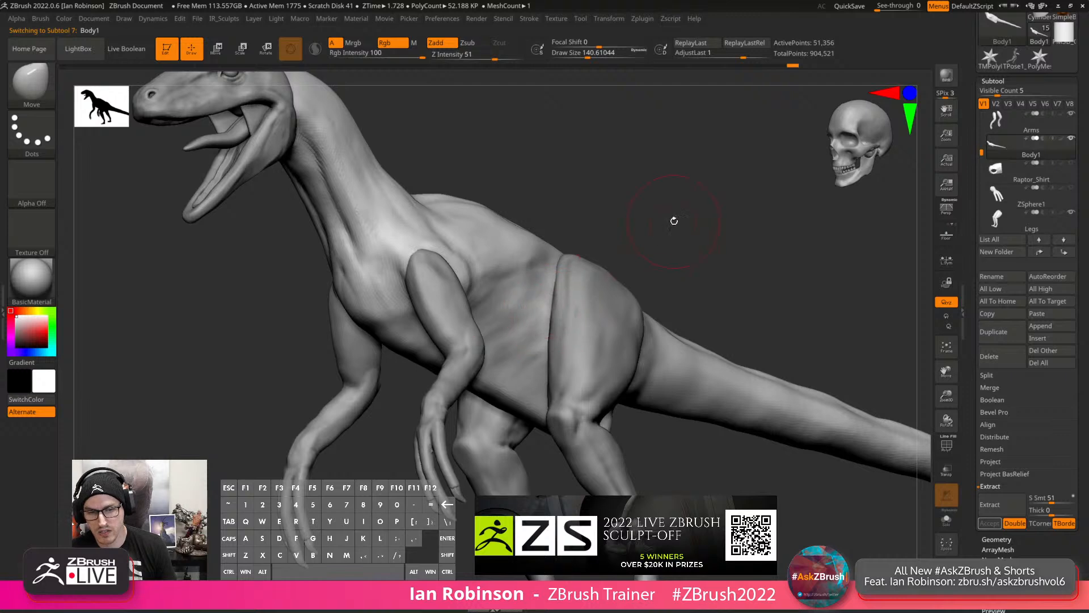
left_click_drag(674, 221, 673, 257)
left_click_drag(544, 321, 540, 324)
left_click_drag(673, 266, 658, 309, "alt")
mouse_move(550, 297)
right_mouse_down()
mouse_move(559, 288)
mouse_move(531, 310)
mouse_move(539, 281)
right_mouse_up()
Sculpt the flank and lower belly between the arm and thigh with the ClayBuildup brush at a Draw Size of about 141.
key("b")
key("c")
key("b")
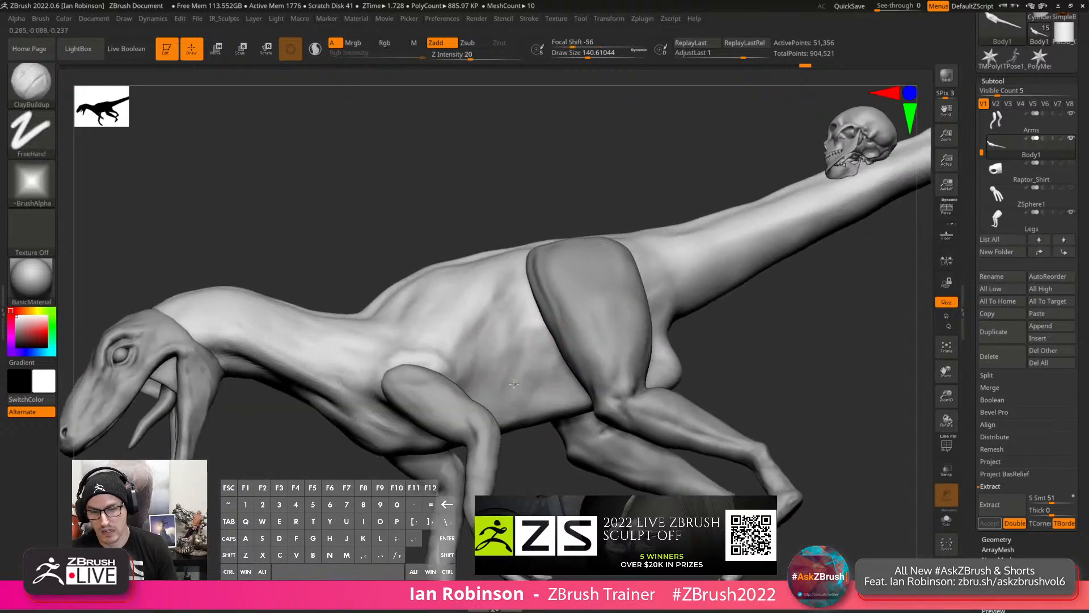
right_click_drag(514, 384, 499, 291)
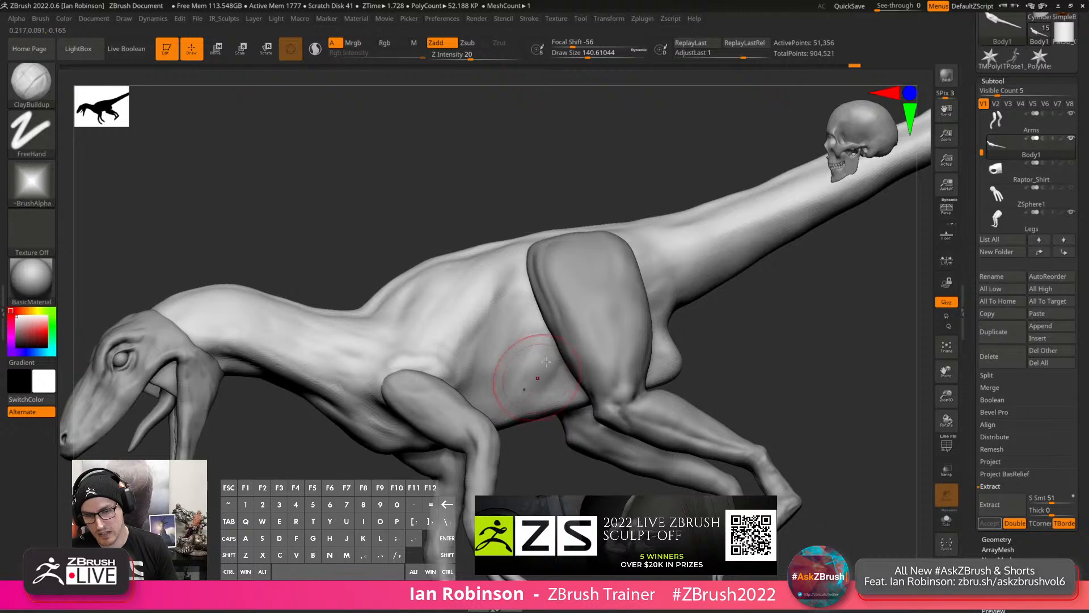
right_click_drag(530, 369, 522, 404)
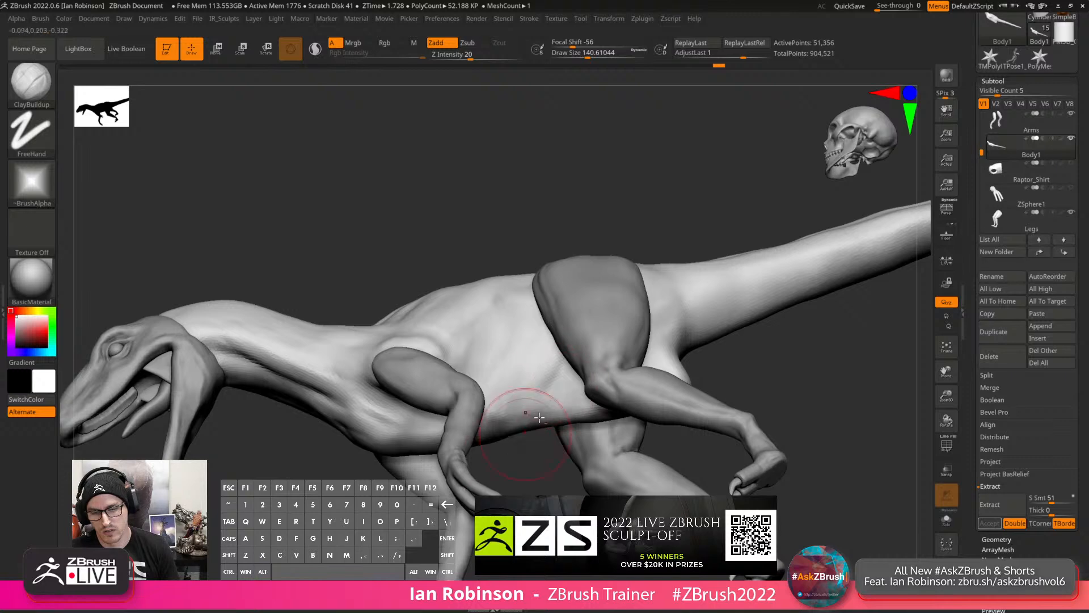
mouse_move(539, 418)
right_mouse_down("alt")
mouse_move(569, 309)
mouse_move(586, 355)
mouse_move(625, 393)
mouse_move(577, 397)
mouse_move(579, 372)
mouse_move(551, 421)
mouse_move(546, 396)
mouse_move(457, 340)
right_mouse_up("alt")
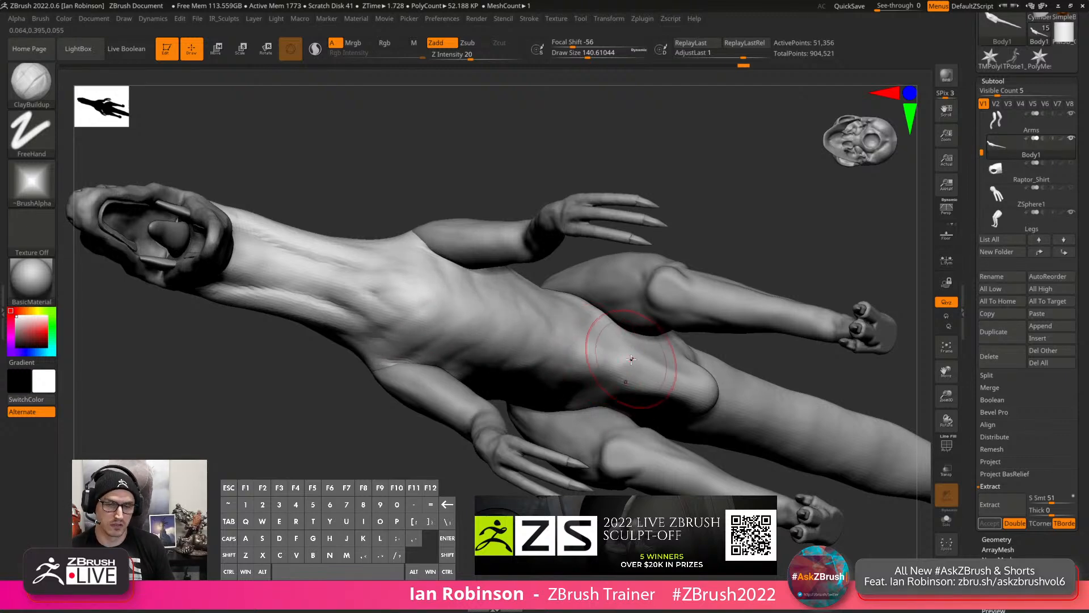
Carve and shape the underside of the pelvis between the legs with the ClayBuildup brush.
right_click_drag(631, 359, 637, 391)
left_click_drag(620, 370, 646, 358, "alt")
right_click_drag(688, 358, 615, 410)
mouse_move(627, 410)
left_mouse_down("alt")
mouse_move(634, 392)
mouse_move(610, 402)
left_mouse_up("alt")
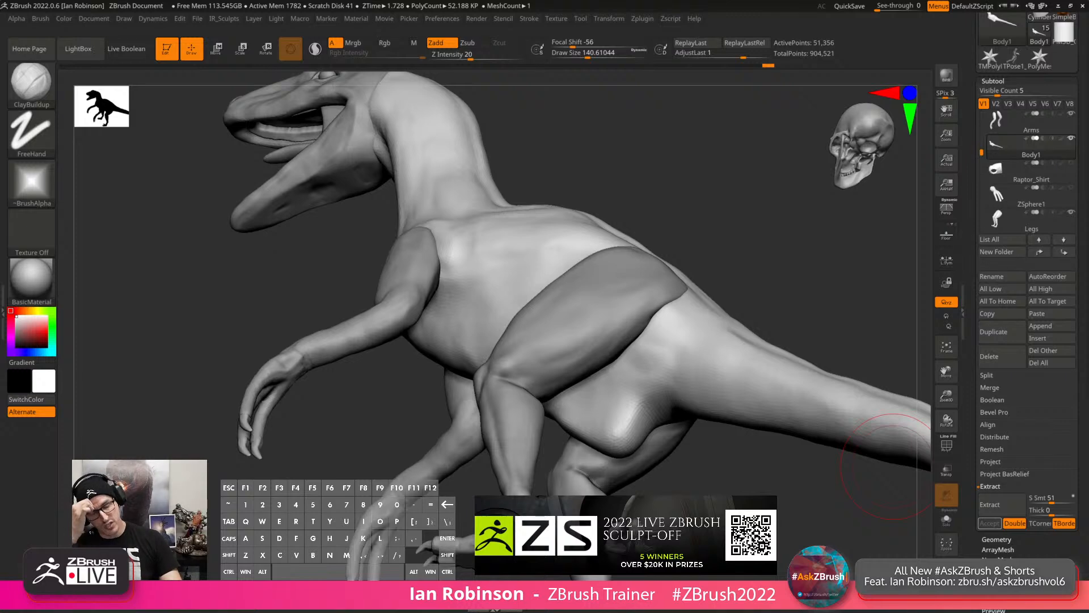
Sculpt the shoulder and upper back above the arm and thigh, using a ClayBuildup Draw Size of about 117.
left_click_drag(662, 202, 684, 275)
mouse_move(420, 312)
left_mouse_down()
mouse_move(429, 285)
mouse_move(435, 299)
mouse_move(441, 285)
mouse_move(426, 278)
mouse_move(453, 325)
mouse_move(444, 327)
left_mouse_up()
key("b")
key("s")
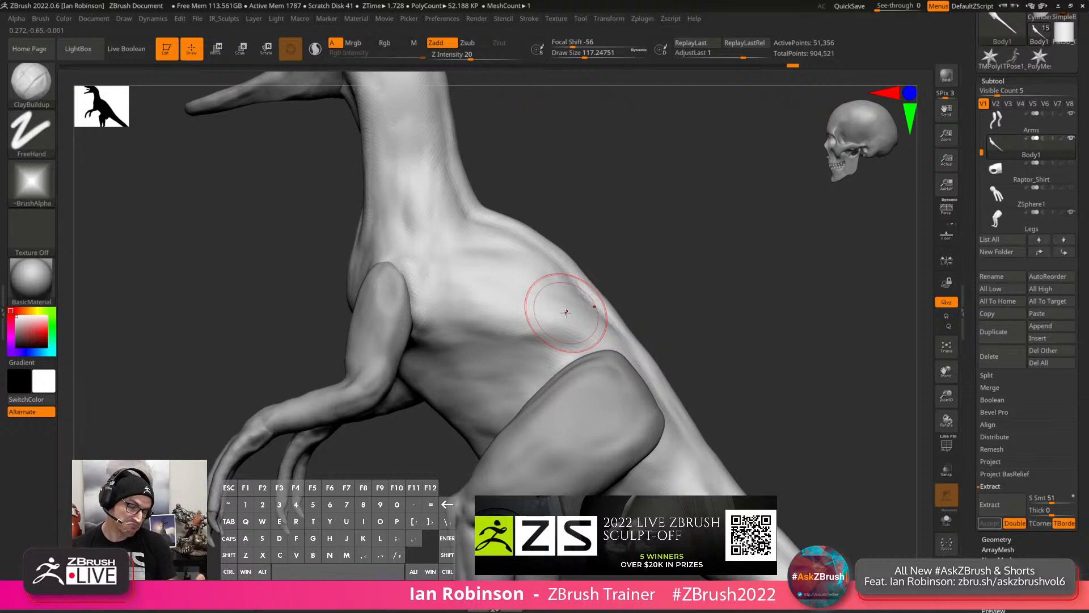
mouse_move(661, 250)
left_mouse_down()
mouse_move(706, 279)
mouse_move(675, 296)
mouse_move(522, 311)
mouse_move(603, 329)
mouse_move(566, 287)
left_mouse_up()
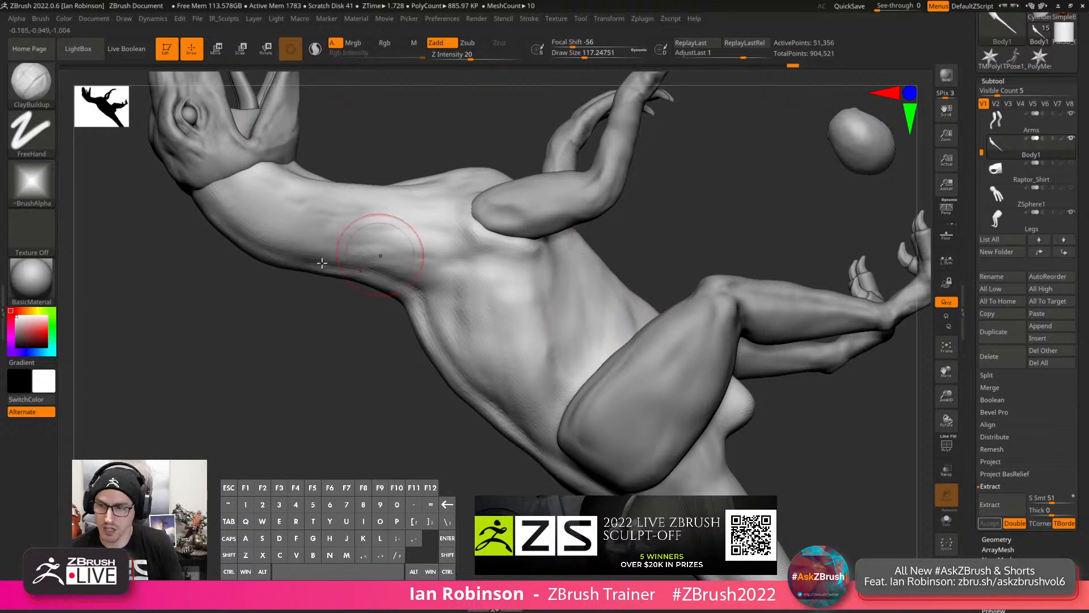
Lower the brush's Z Intensity to 13 and carve the pelvis behind the thigh.
key("space")
left_click_drag(628, 382, 621, 381)
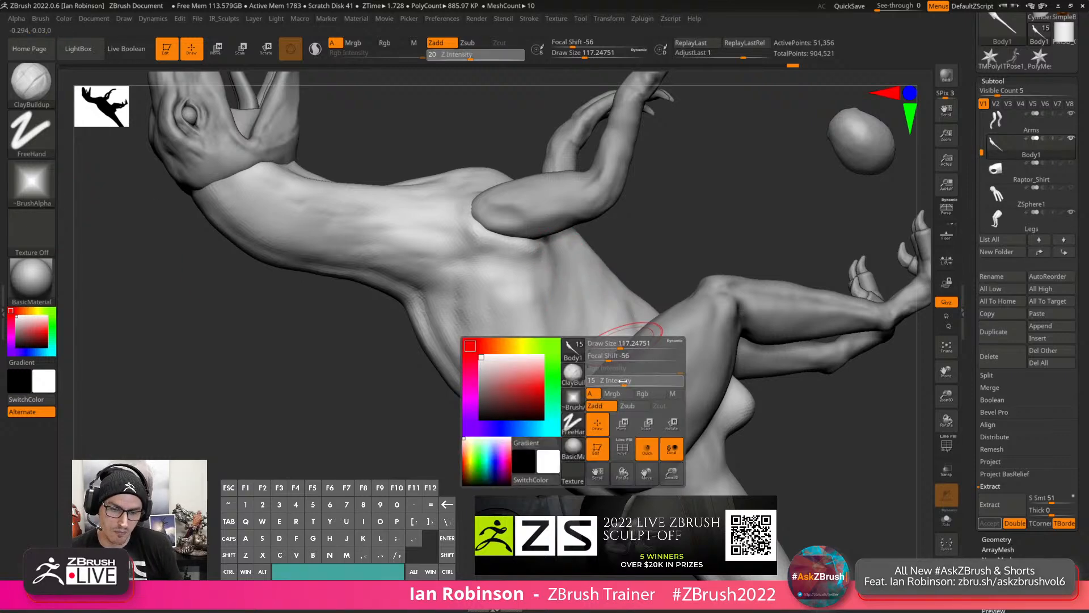
left_click_drag(588, 301, 581, 297)
mouse_move(553, 261)
left_mouse_down()
mouse_move(563, 305)
mouse_move(627, 319)
left_mouse_up()
mouse_move(630, 294)
right_mouse_down()
mouse_move(591, 294)
mouse_move(567, 312)
mouse_move(536, 272)
right_mouse_up()
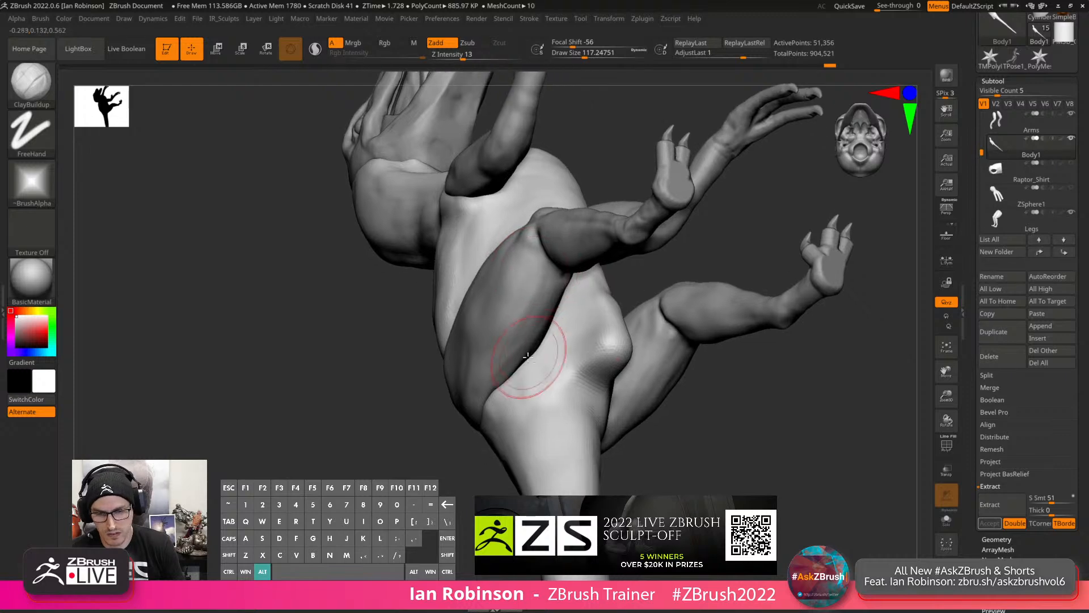
left_click_drag(532, 359, 525, 369, "alt")
left_click_drag(564, 321, 501, 381, "alt")
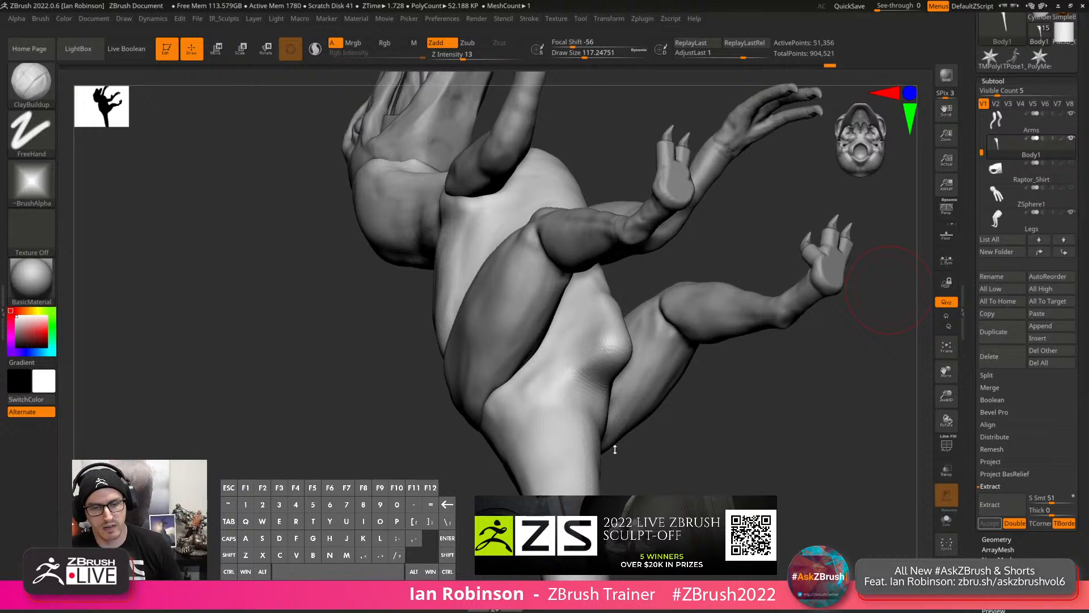
Isolate the body in Solo mode and build up the hip under the thigh at a Draw Size of about 162.
left_click_drag(615, 450, 749, 335)
left_click_drag(773, 442, 732, 327)
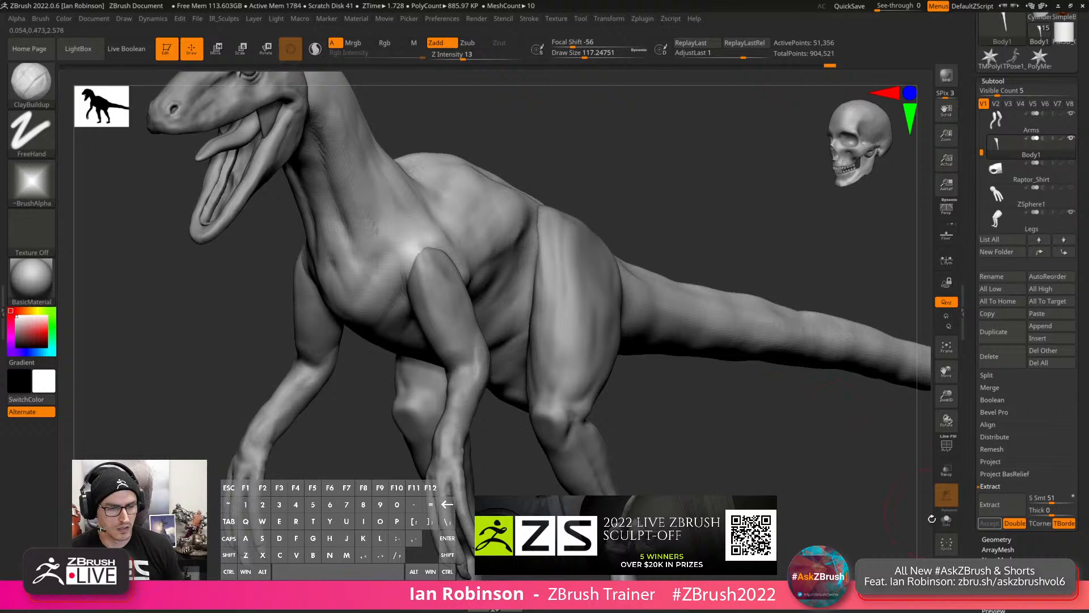
left_click(947, 519)
key("s")
left_click_drag(569, 309, 575, 310)
right_click_drag(572, 316, 547, 329)
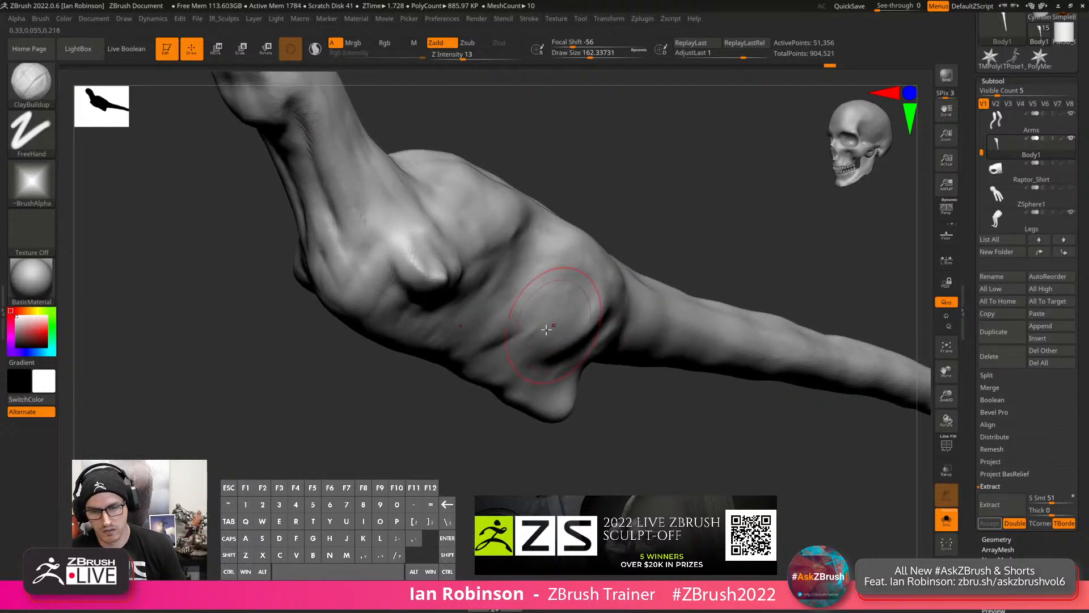
left_click_drag(547, 329, 608, 327)
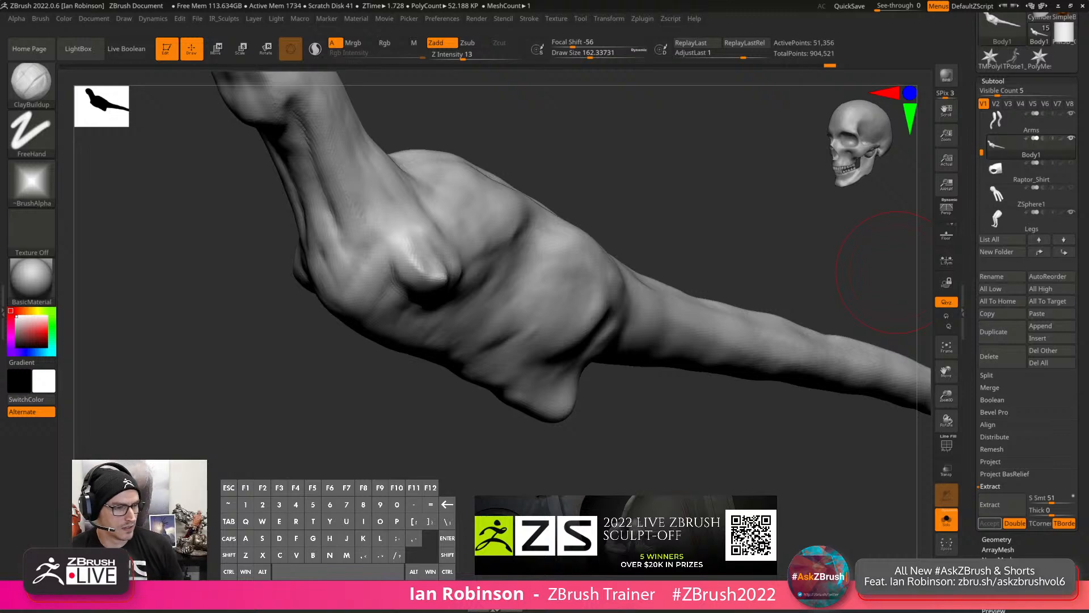
Build up the body behind the hip into the base of the tail with ClayBuildup, and touch up the rear of the tail.
right_click_drag(689, 392, 667, 233)
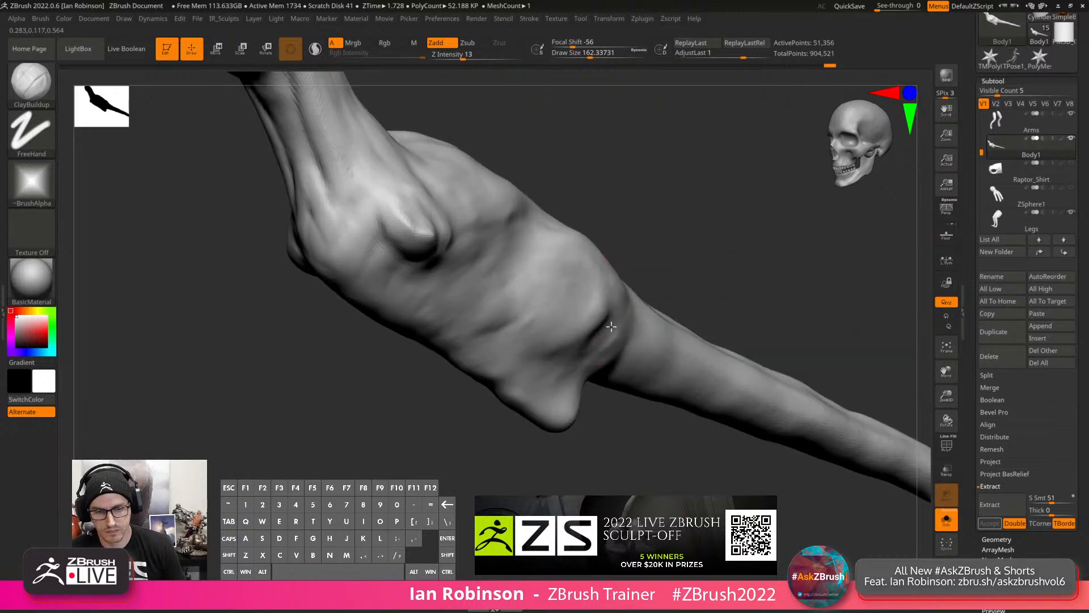
mouse_move(603, 328)
left_mouse_down()
mouse_move(622, 340)
mouse_move(664, 333)
left_mouse_up()
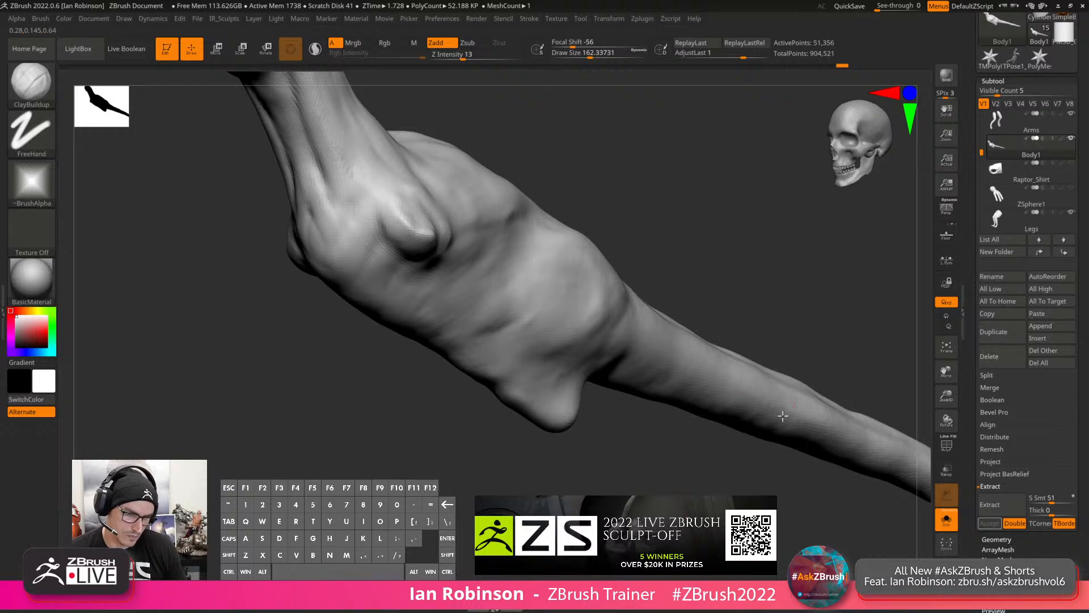
right_click_drag(845, 333, 596, 420)
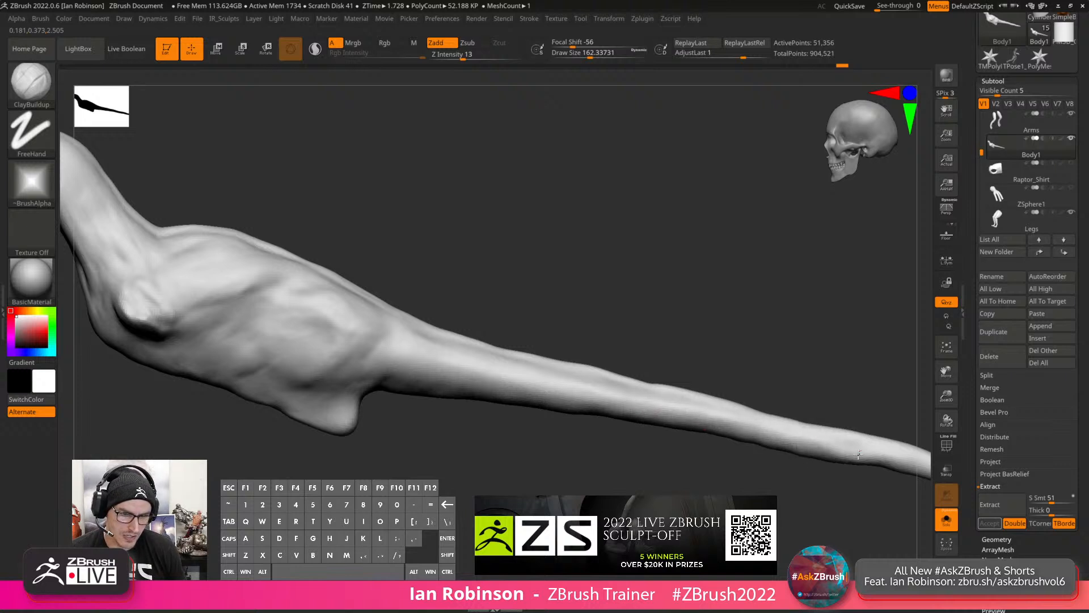
left_click_drag(884, 464, 875, 448)
right_click_drag(875, 454, 848, 457)
right_click_drag(848, 458, 698, 465, "alt")
mouse_move(698, 465)
right_mouse_down()
mouse_move(757, 452)
mouse_move(766, 479)
mouse_move(744, 453)
right_mouse_up()
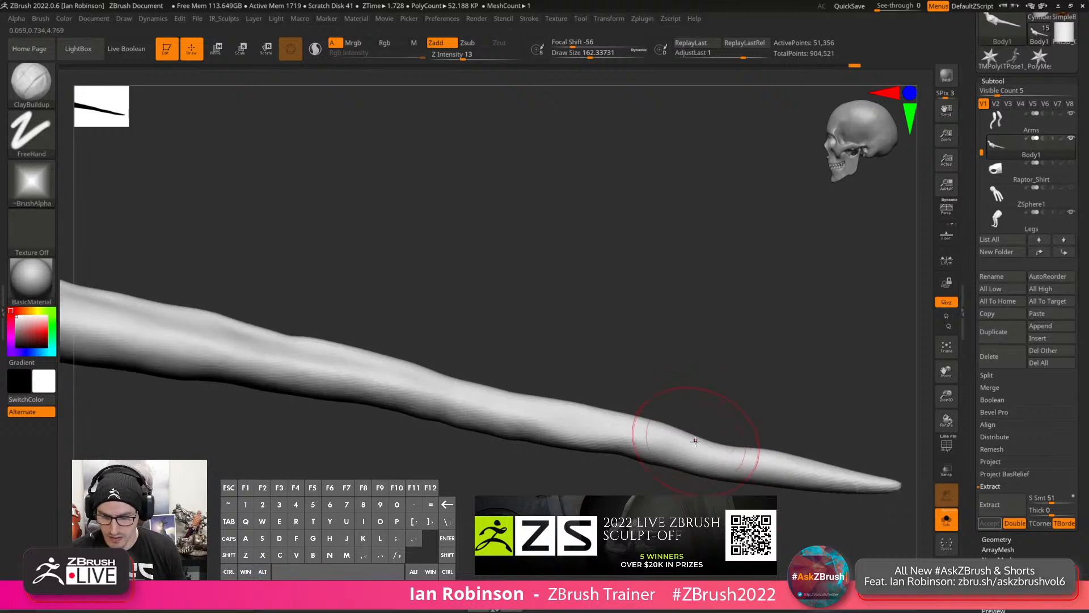
Switch to the Move brush and even out the dips in the upper contour near the tail's tip.
key("b")
key("m")
key("v")
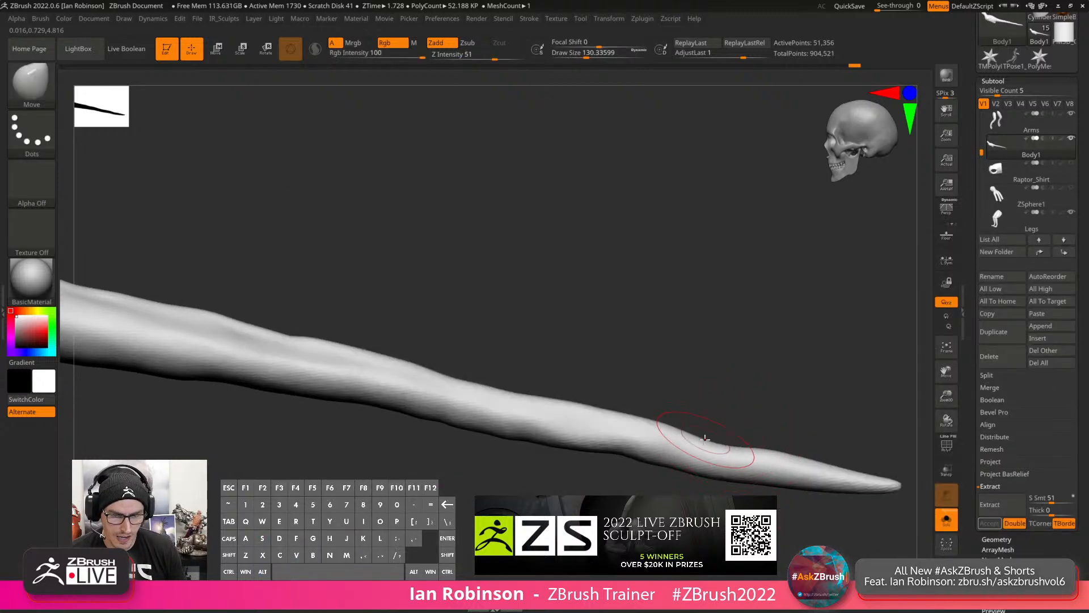
left_click_drag(706, 436, 708, 430)
right_click_drag(733, 441, 734, 435)
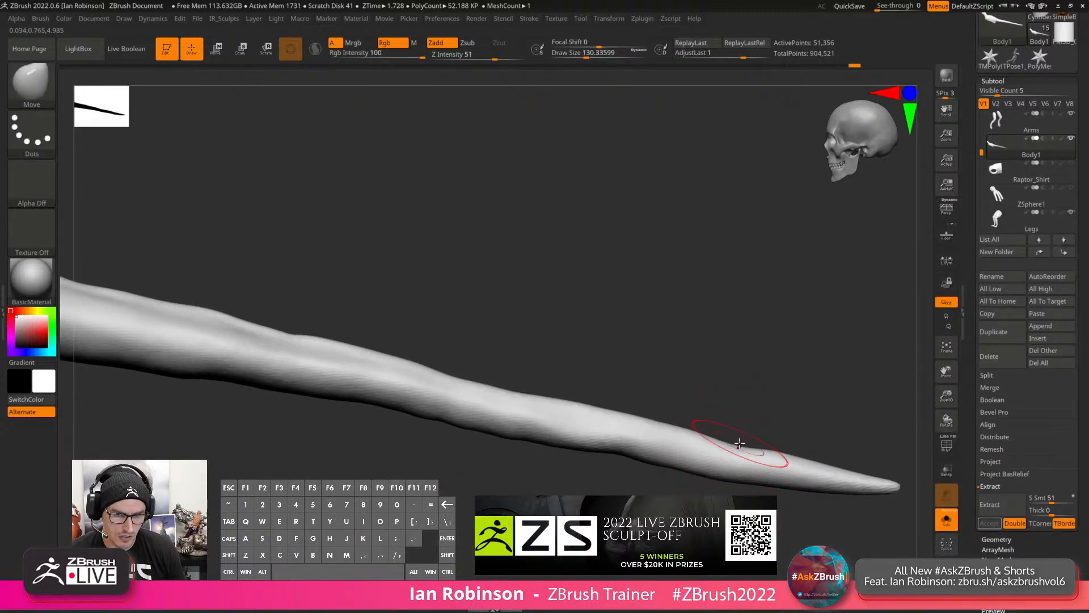
left_click_drag(742, 445, 744, 439)
right_click_drag(762, 421, 742, 426)
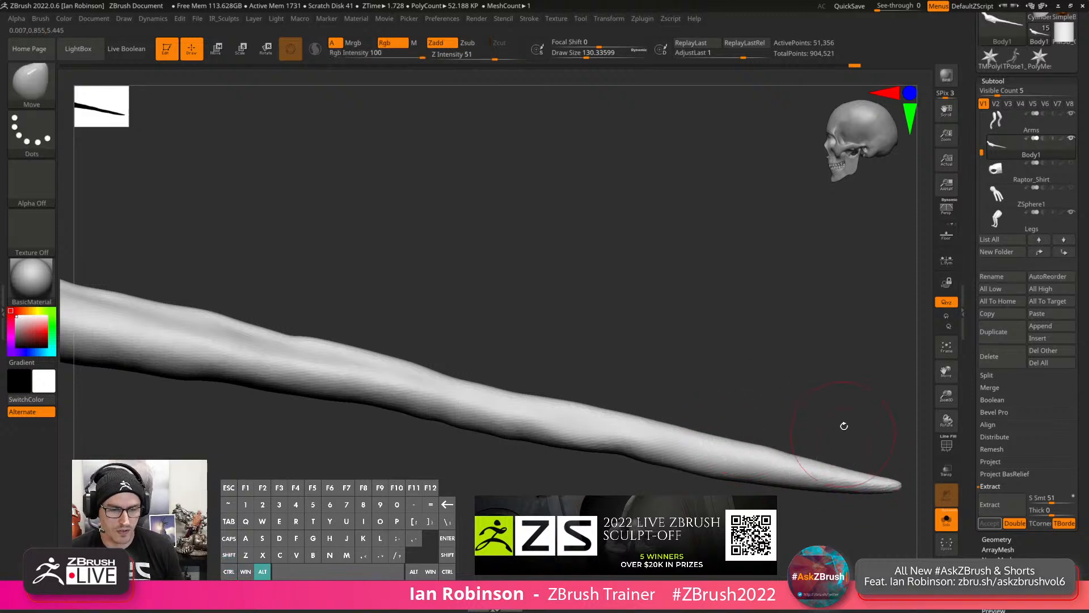
right_click_drag(844, 428, 714, 367, "alt")
Try to clip off the tail's tip with a ClipCurve stroke, and undo the clip.
key("ctrl+shift")
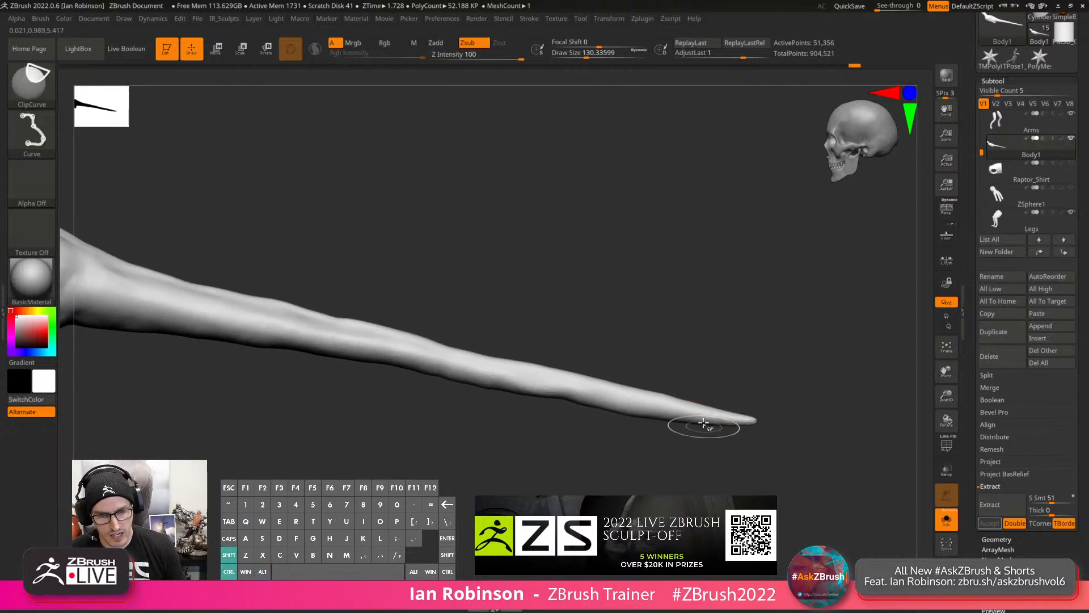
left_click_drag(702, 344, 692, 488, "ctrl+shift")
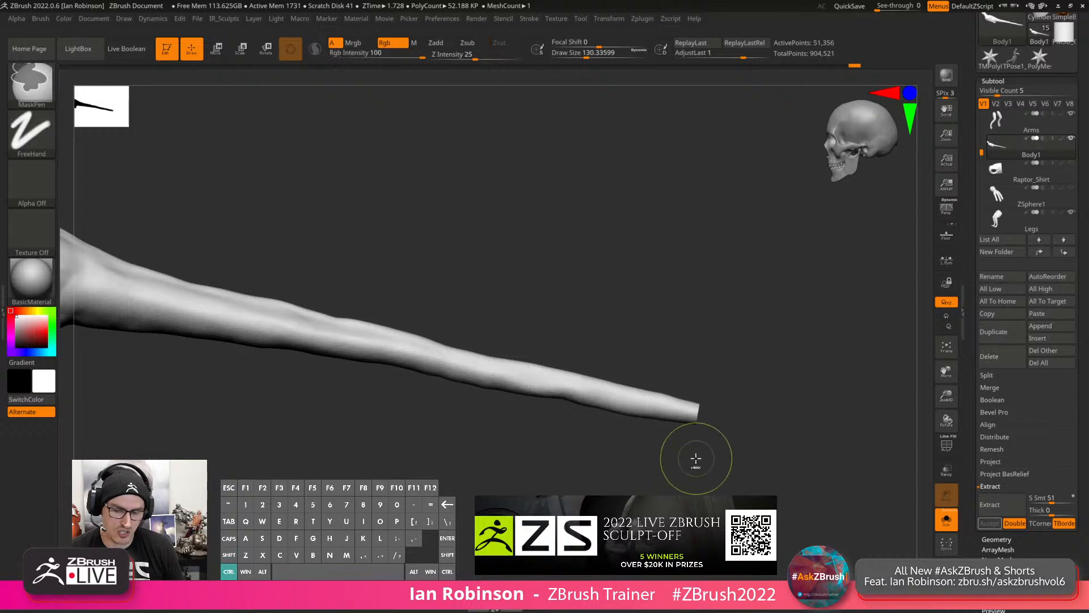
key("ctrl+z")
Lower the ClipCurve brush's Z Intensity to 48 and clip the tail's tip shorter.
key("ctrl+shift")
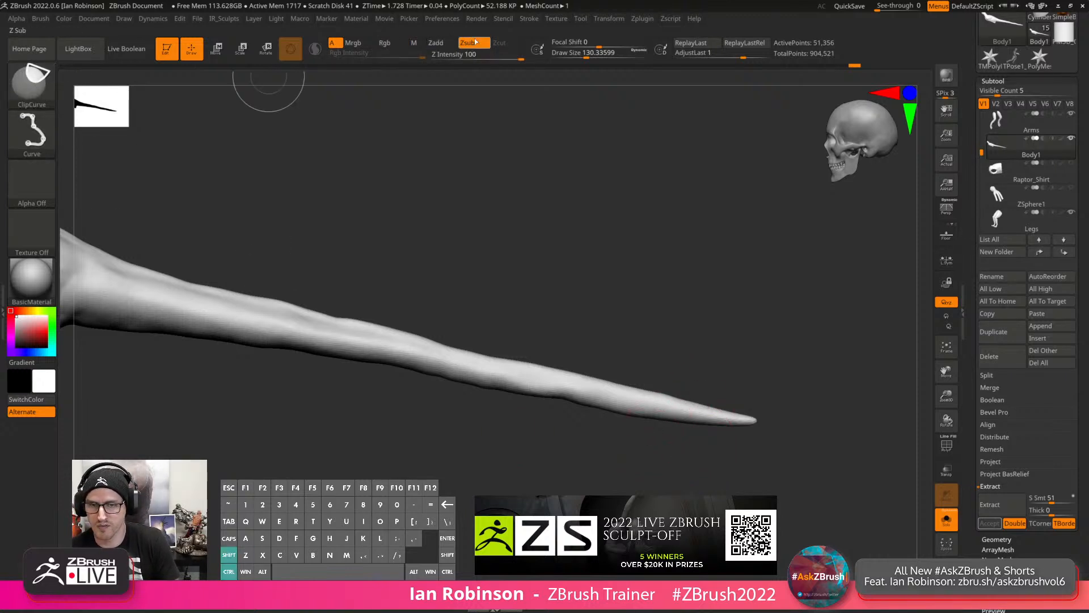
mouse_move(504, 57)
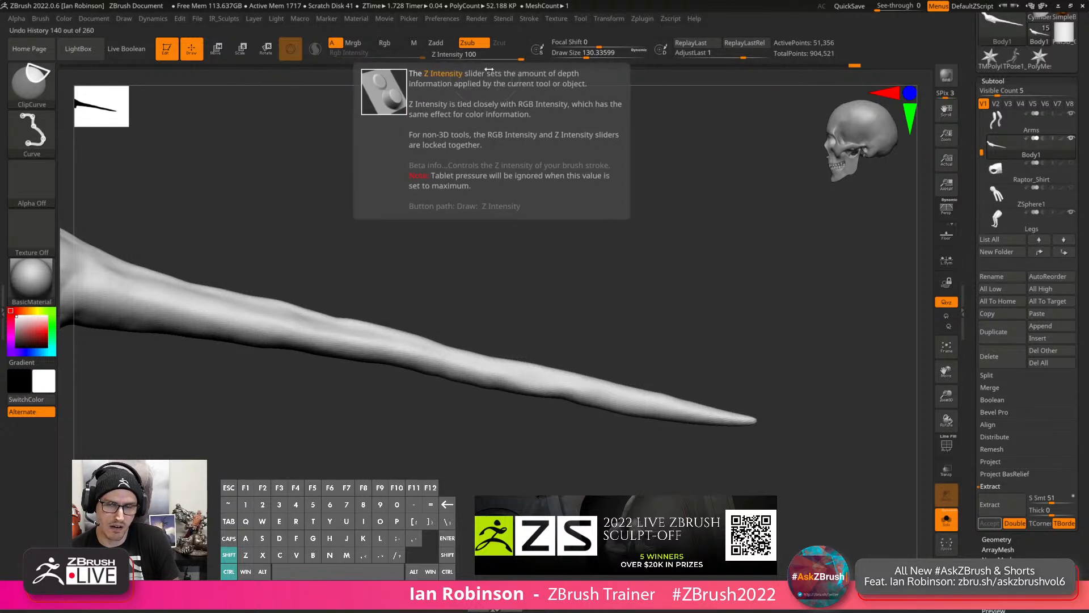
key("space")
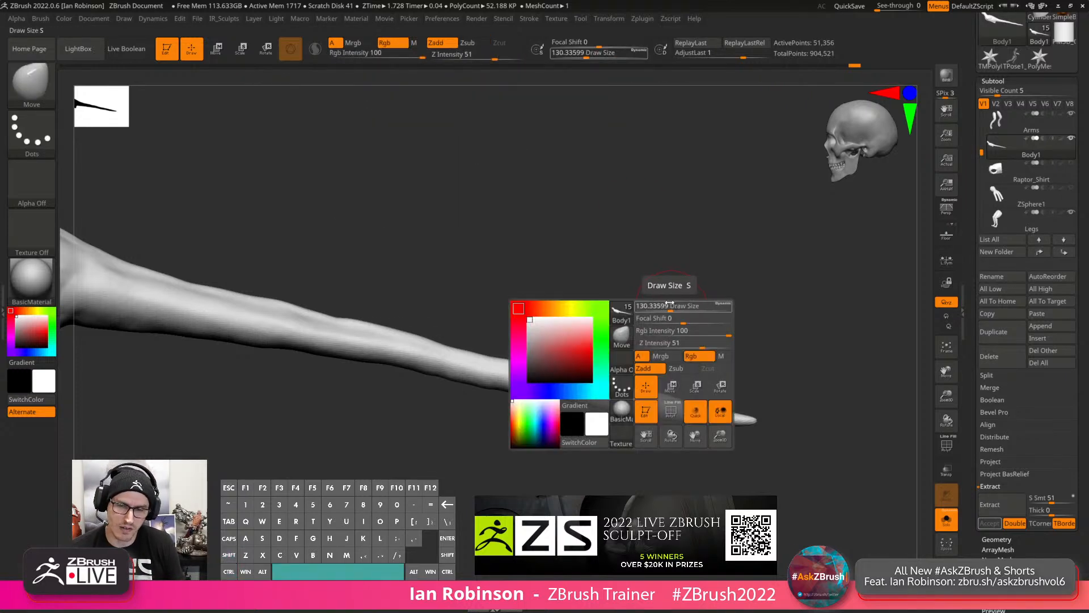
key("ctrl+shift")
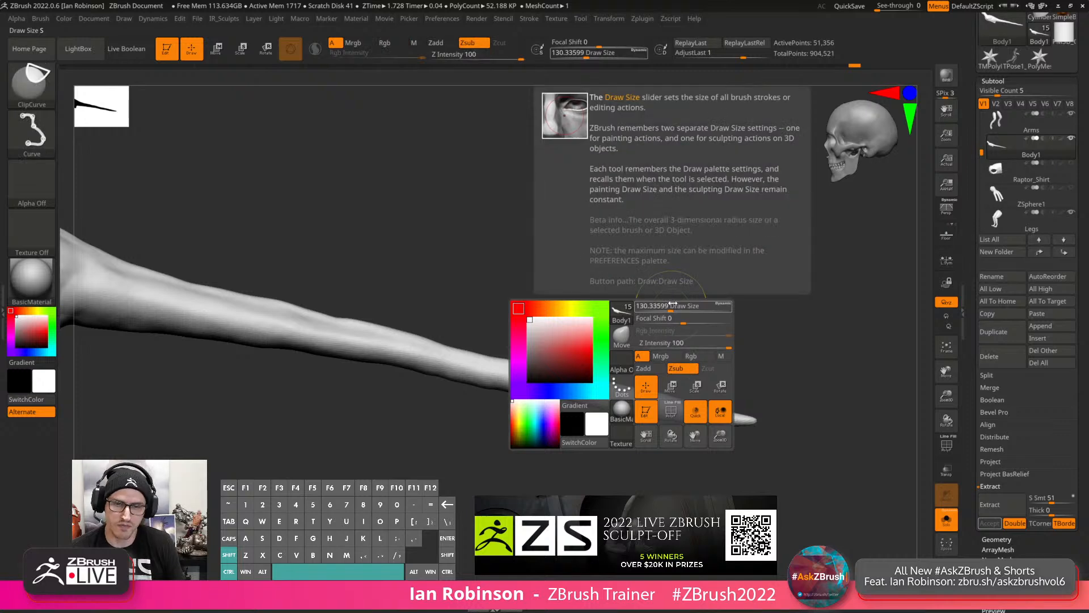
left_click(698, 356)
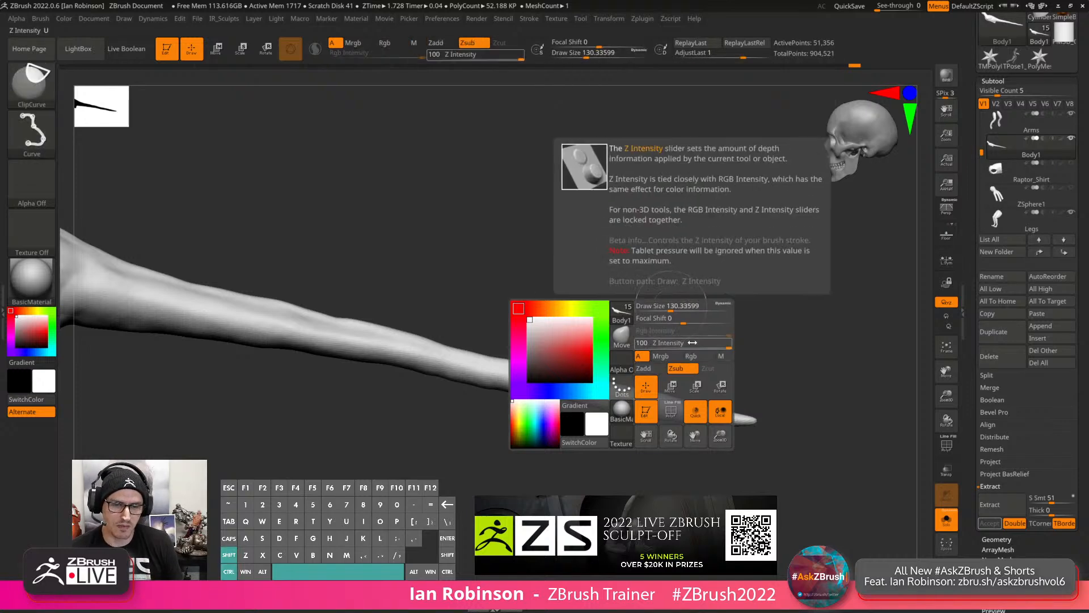
left_click(693, 346)
key("ctrl+shift")
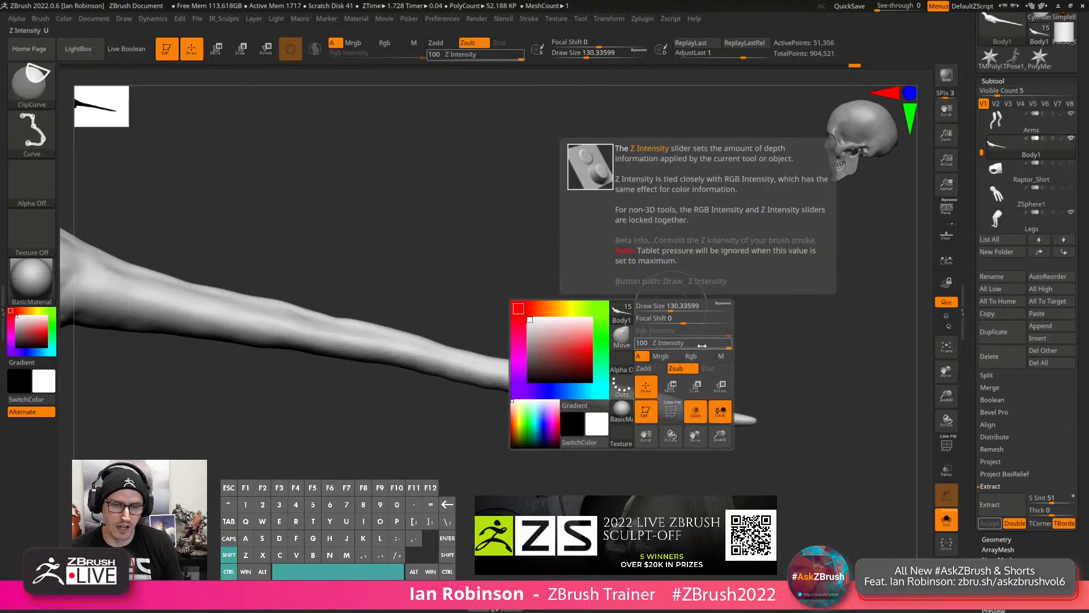
left_click(710, 346, "ctrl+shift")
left_click_drag(721, 351, 709, 487, "ctrl+shift")
left_click_drag(716, 381, 702, 454, "ctrl+shift")
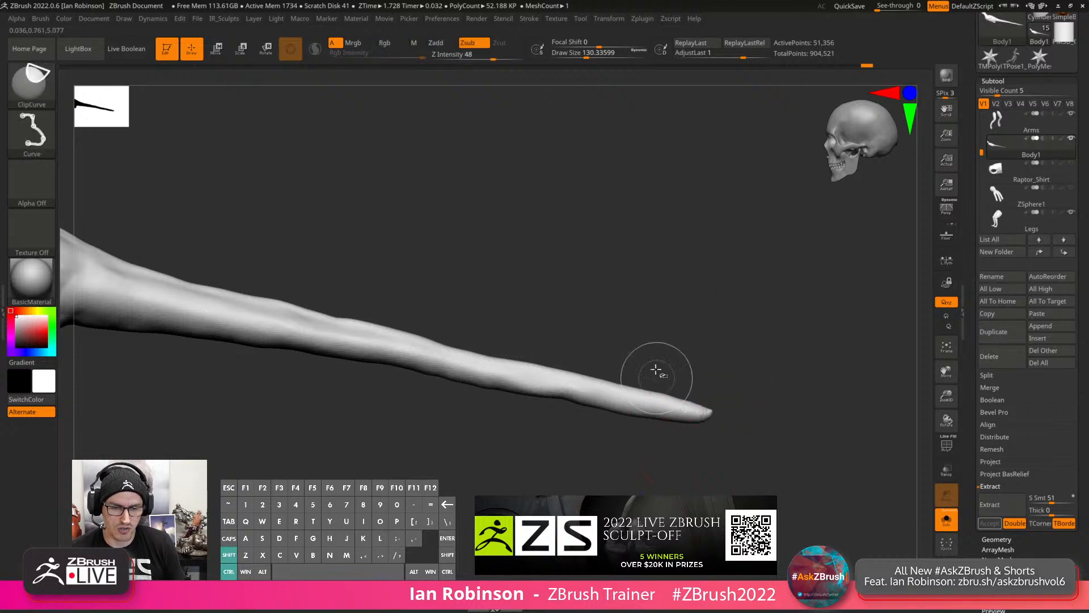
Try smoothing the clipped end of the tail, undo the stroke, and remesh the body with DynaMesh.
key("shift")
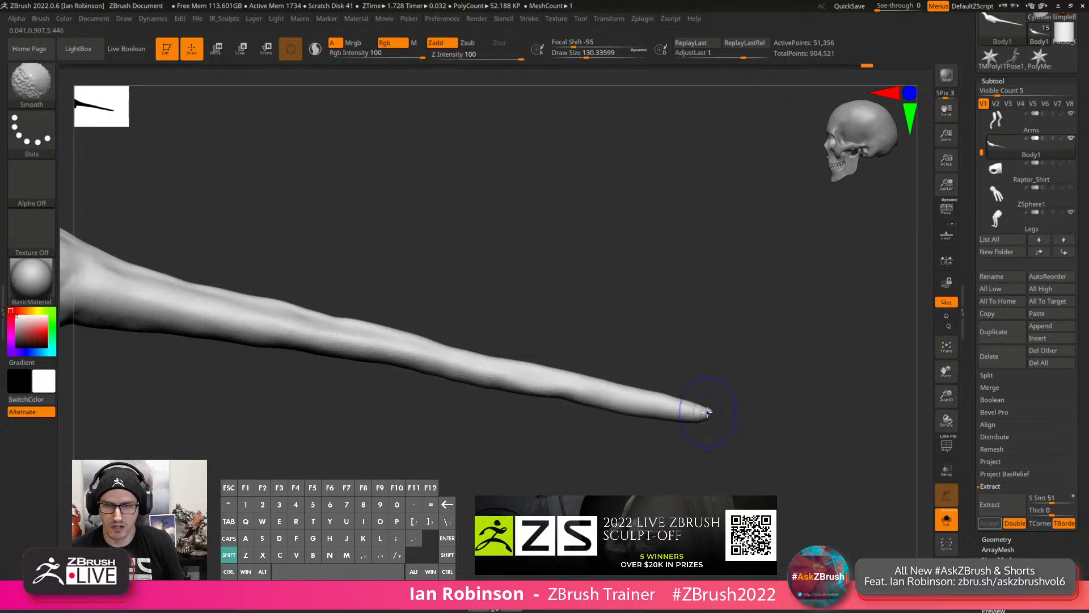
left_click_drag(705, 414, 709, 410, "shift")
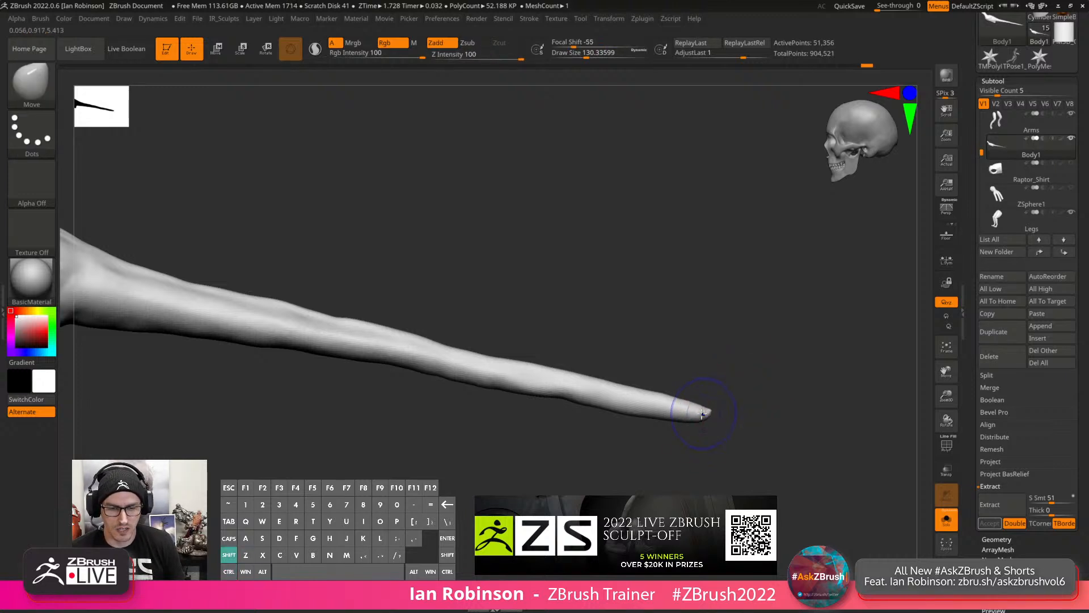
key("ctrl+z")
left_click_drag(754, 343, 774, 314)
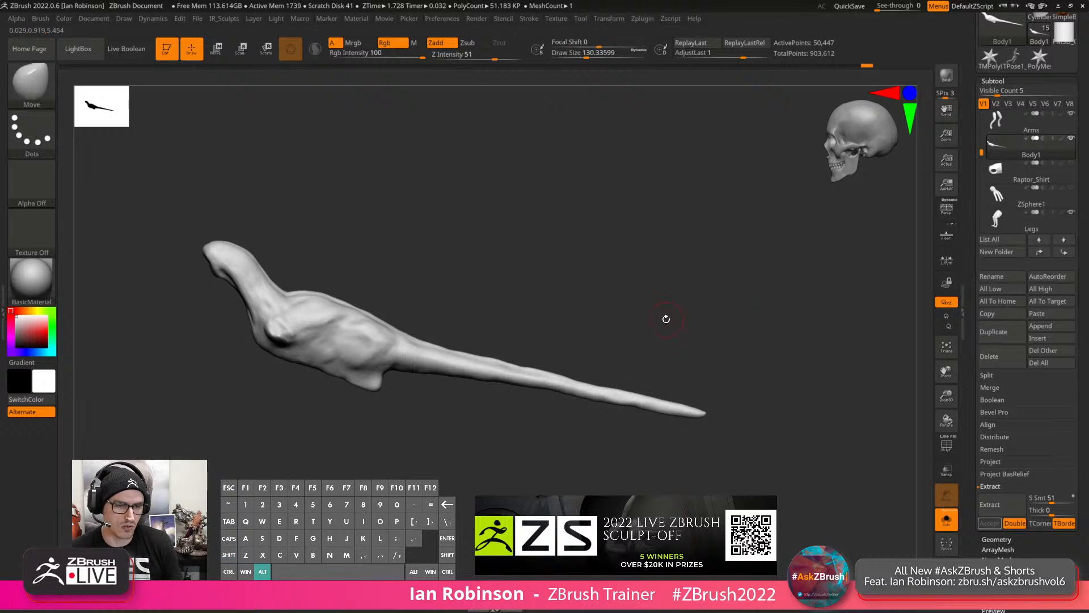
Carve the shoulder bump with ClayBuildup at Z Intensity 13, and turn off Solo mode to show the whole raptor.
mouse_move(665, 316)
left_mouse_down("alt")
mouse_move(735, 323)
mouse_move(626, 319)
mouse_move(658, 300)
mouse_move(584, 318)
mouse_move(613, 370)
left_mouse_up("alt")
left_click_drag(511, 301, 494, 343, "alt")
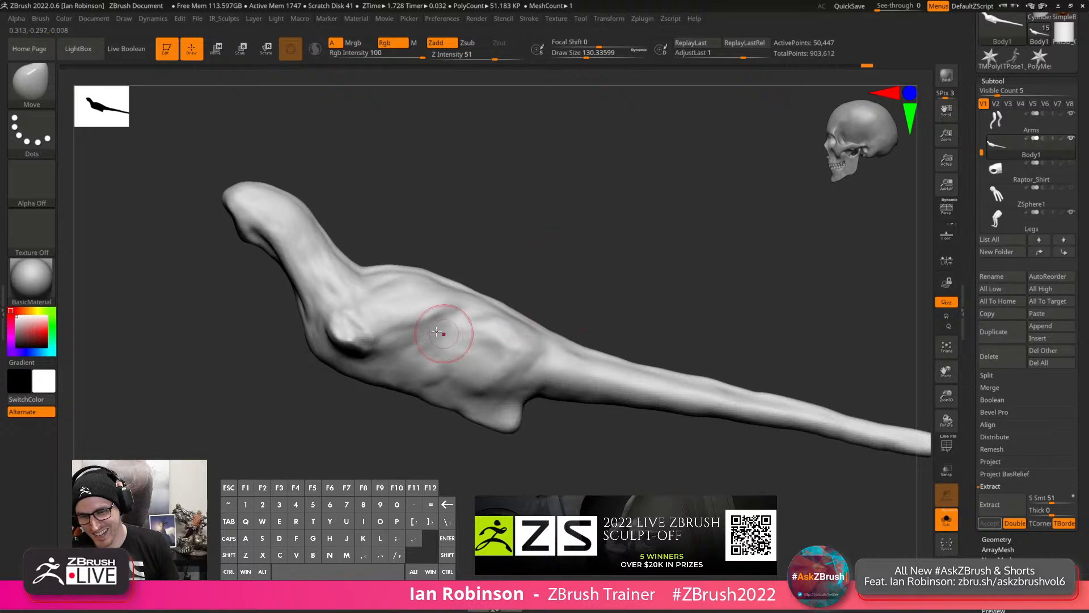
left_click_drag(370, 311, 448, 341, "alt")
key("b")
key("c")
key("b")
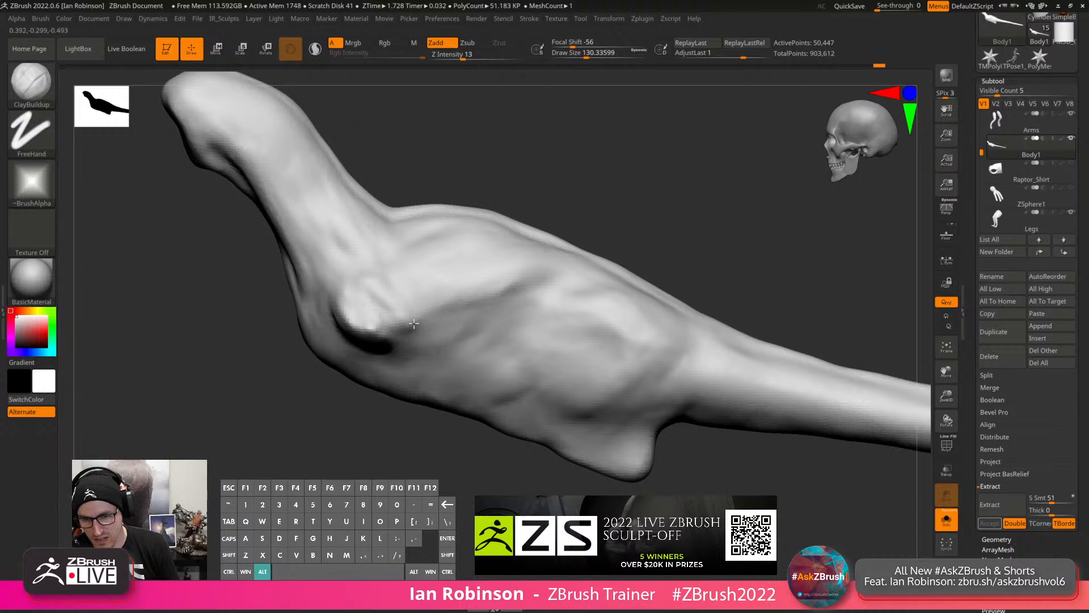
left_click_drag(413, 323, 403, 316, "alt")
left_click(945, 522)
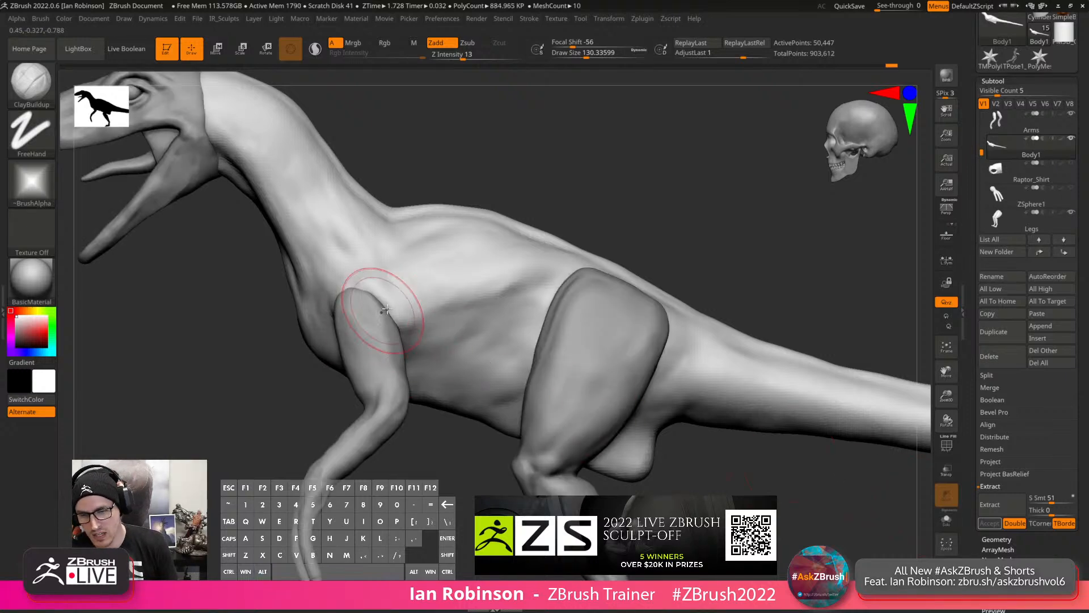
Carve the body around the top of the arm so the shoulder blends into the chest and side.
mouse_move(378, 313)
right_mouse_down()
mouse_move(409, 347)
mouse_move(423, 320)
right_mouse_up()
mouse_move(357, 303)
left_mouse_down("alt")
mouse_move(345, 317)
mouse_move(349, 287)
left_mouse_up("alt")
left_click_drag(342, 292, 353, 284, "alt")
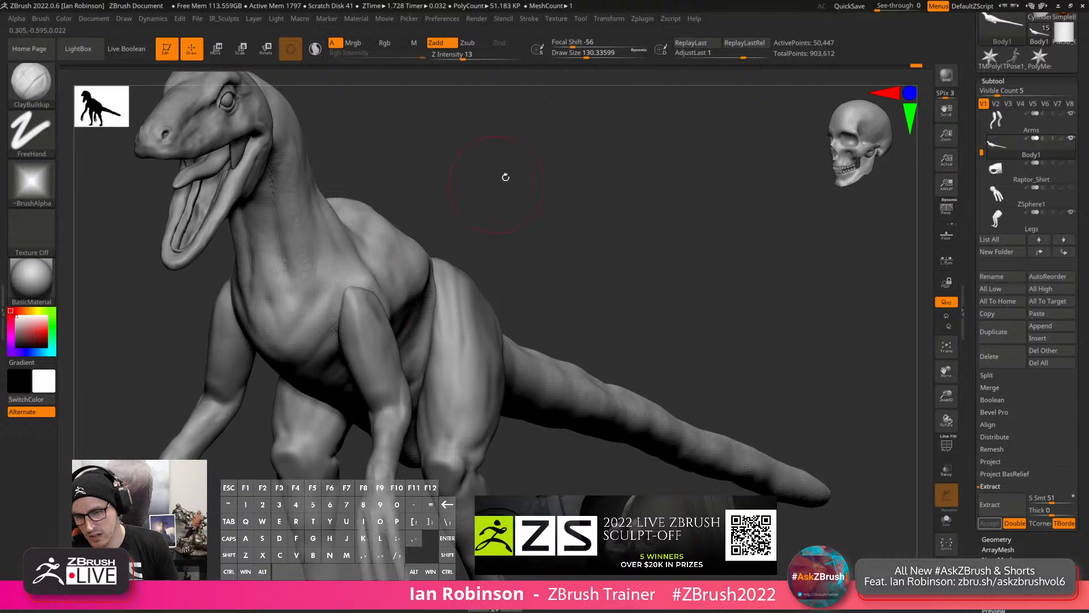
right_click_drag(506, 178, 321, 288)
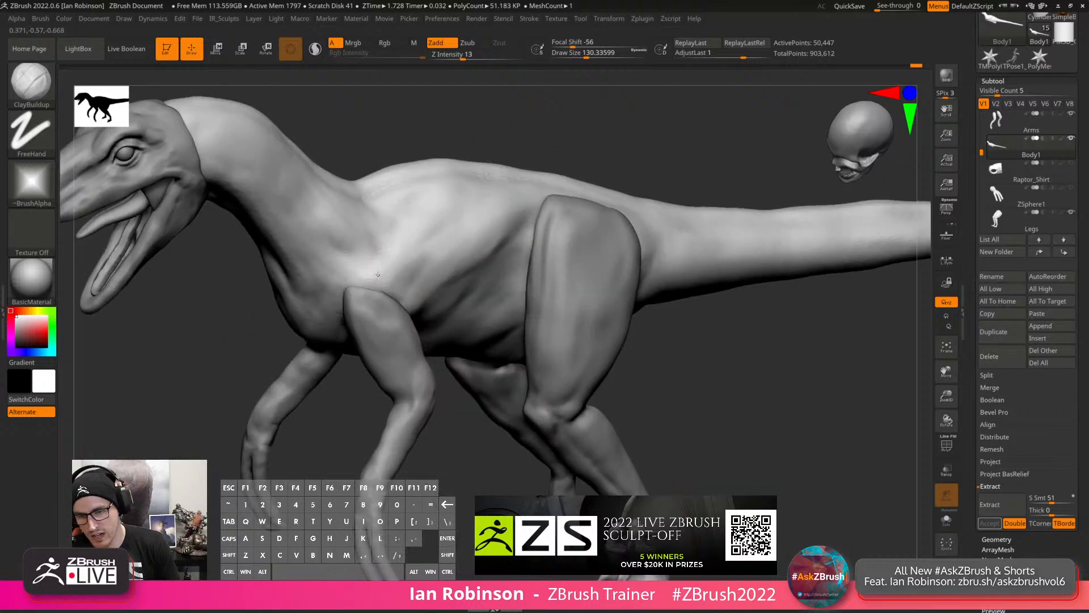
left_click_drag(398, 304, 420, 307, "alt")
right_click_drag(420, 322, 528, 278)
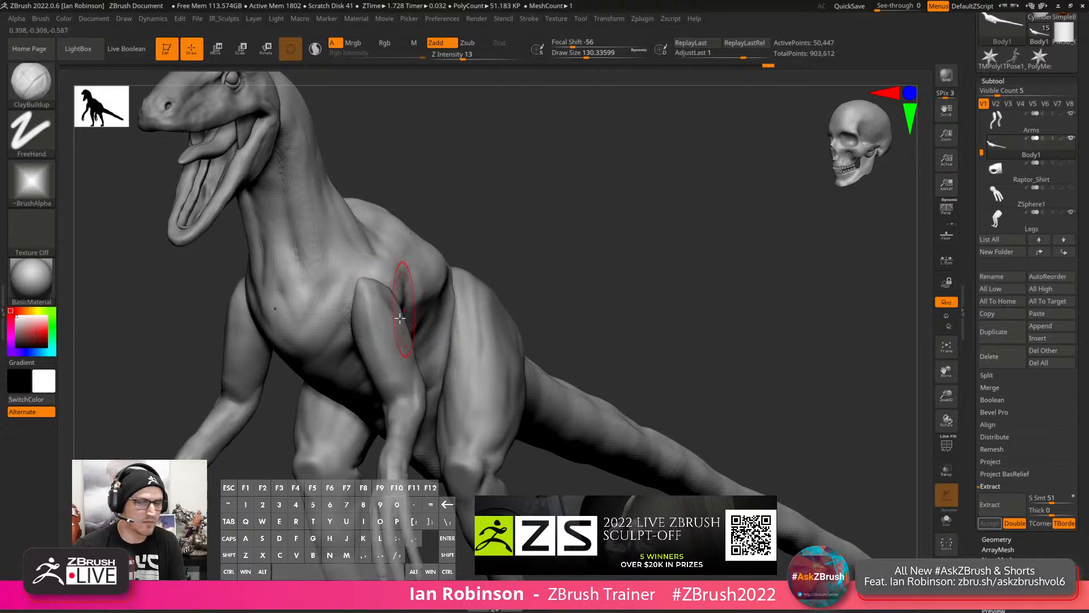
mouse_move(405, 305)
right_mouse_down()
mouse_move(340, 287)
mouse_move(368, 295)
mouse_move(341, 316)
right_mouse_up()
Select the Arms subtool and reduce the brush Draw Size to about 45.
left_click(342, 317, "alt")
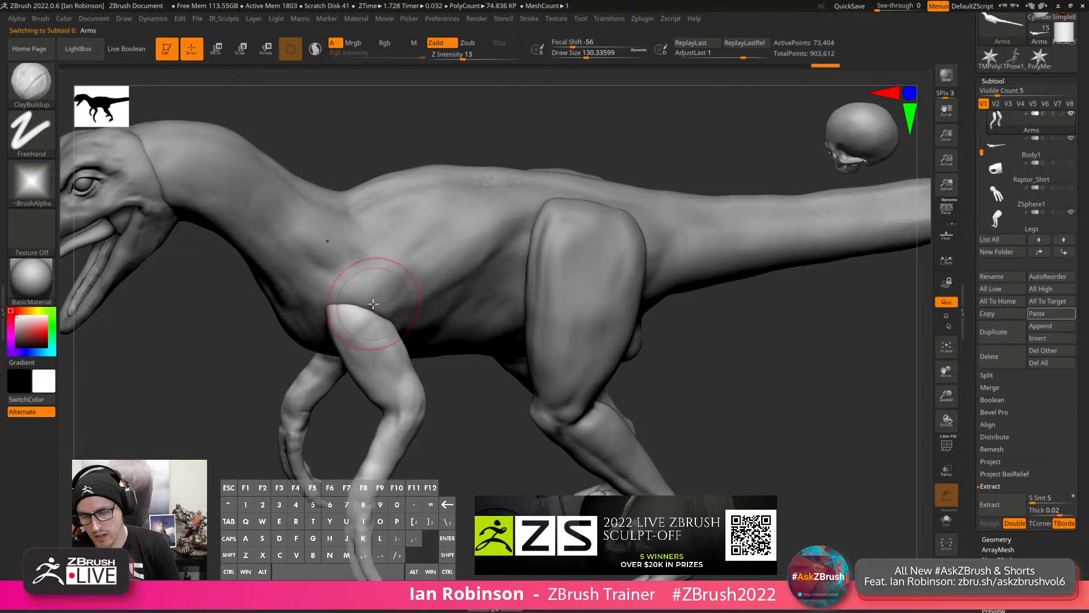
mouse_move(385, 304)
right_mouse_down()
mouse_move(469, 291)
mouse_move(477, 269)
right_mouse_up()
key("s")
key("b")
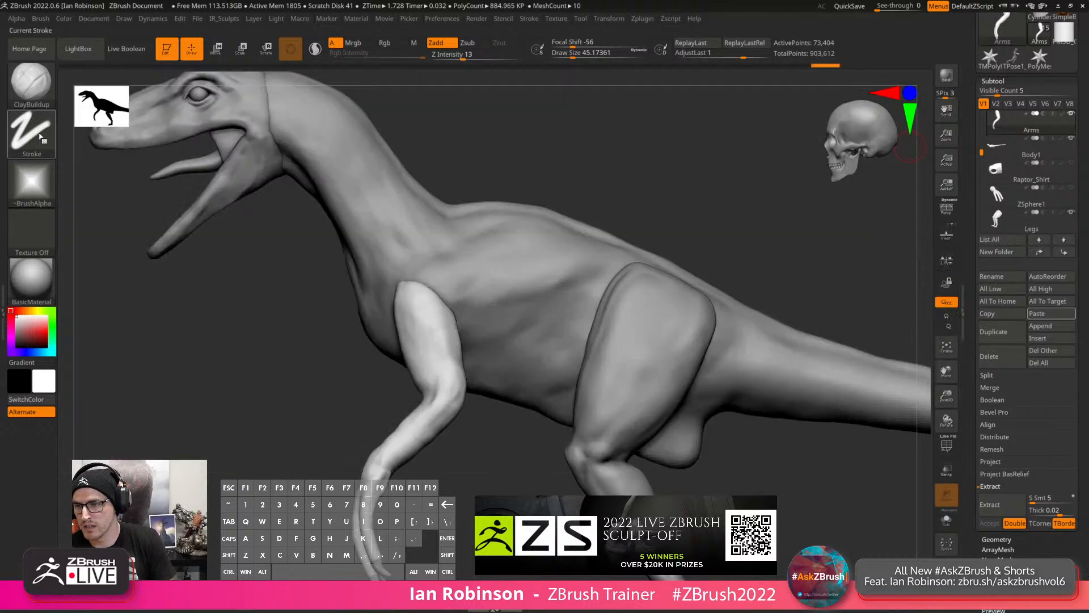
Choose SelectLasso as the selection brush in place of ClipCurve.
key("ctrl+shift")
left_click(33, 85)
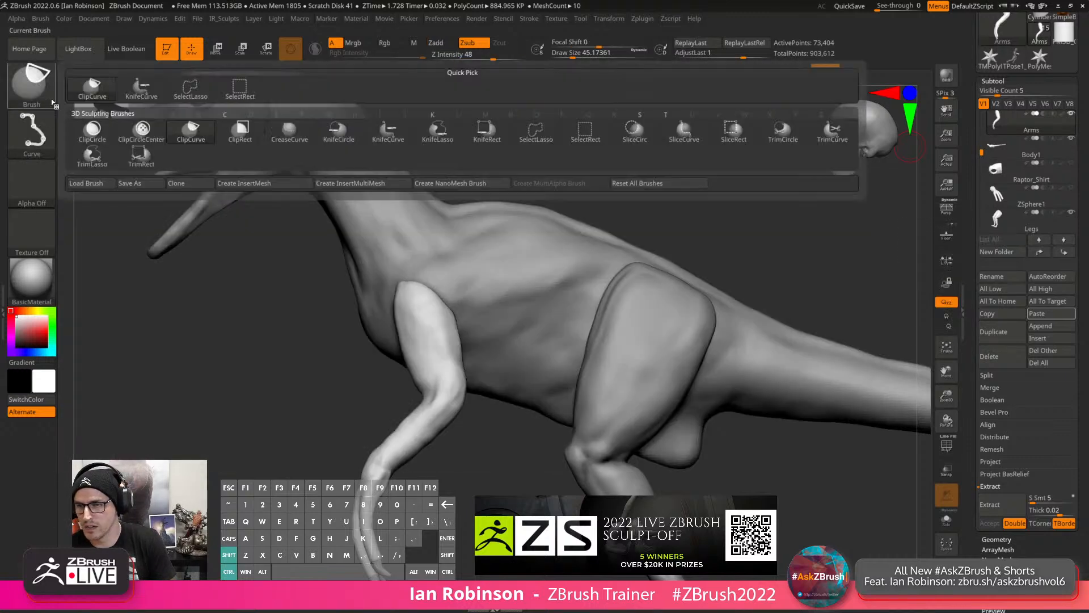
left_click(538, 132)
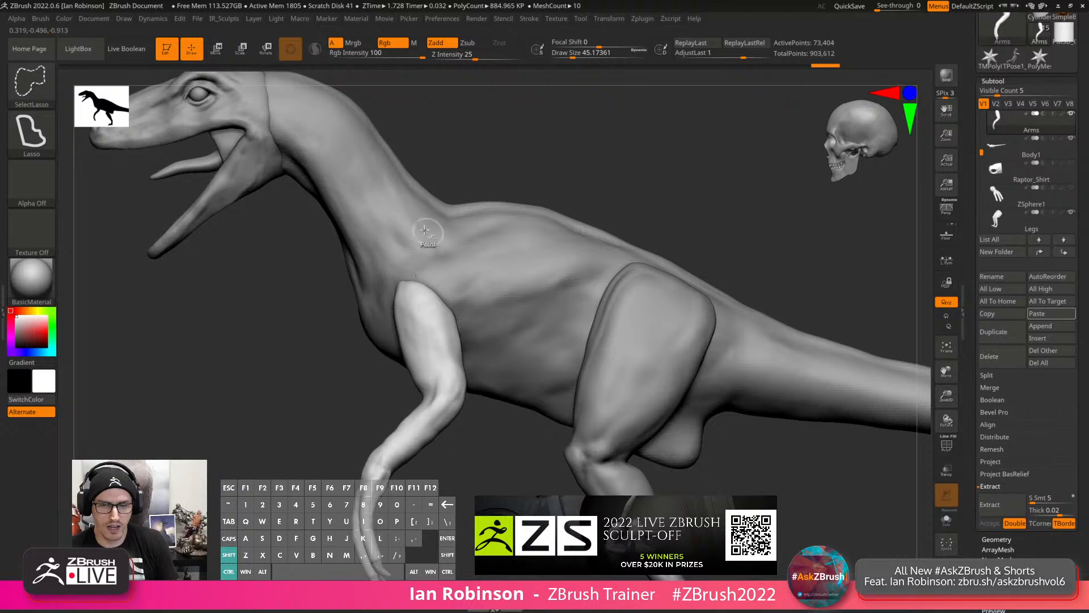
Try lasso visibility selections over the shoulder and down the arm to the hand, and restore the full model.
mouse_move(328, 113)
left_mouse_down("ctrl+shift")
mouse_move(421, 208)
mouse_move(692, 298)
mouse_move(802, 374)
mouse_move(885, 395)
mouse_move(754, 323)
left_mouse_up("ctrl+shift")
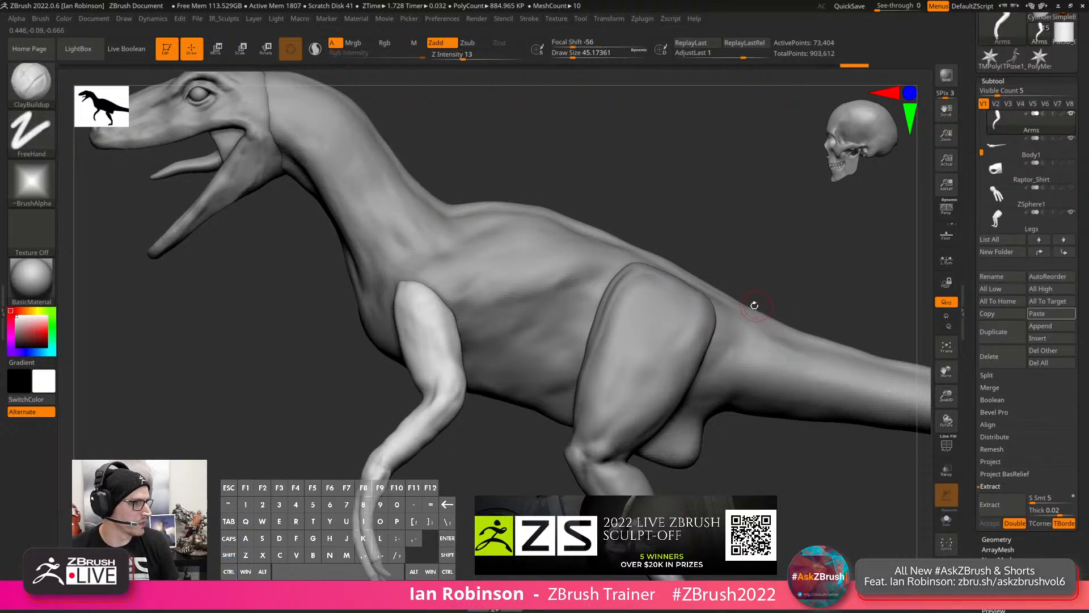
key("ctrl+shift")
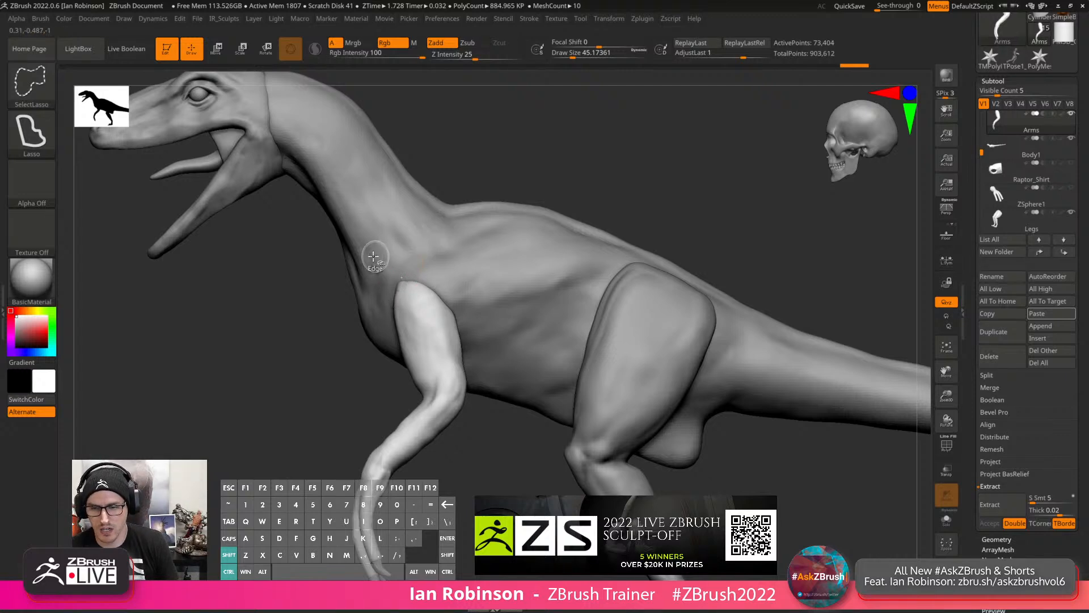
left_click_drag(420, 282, 457, 220, "ctrl+shift")
key("ctrl+z")
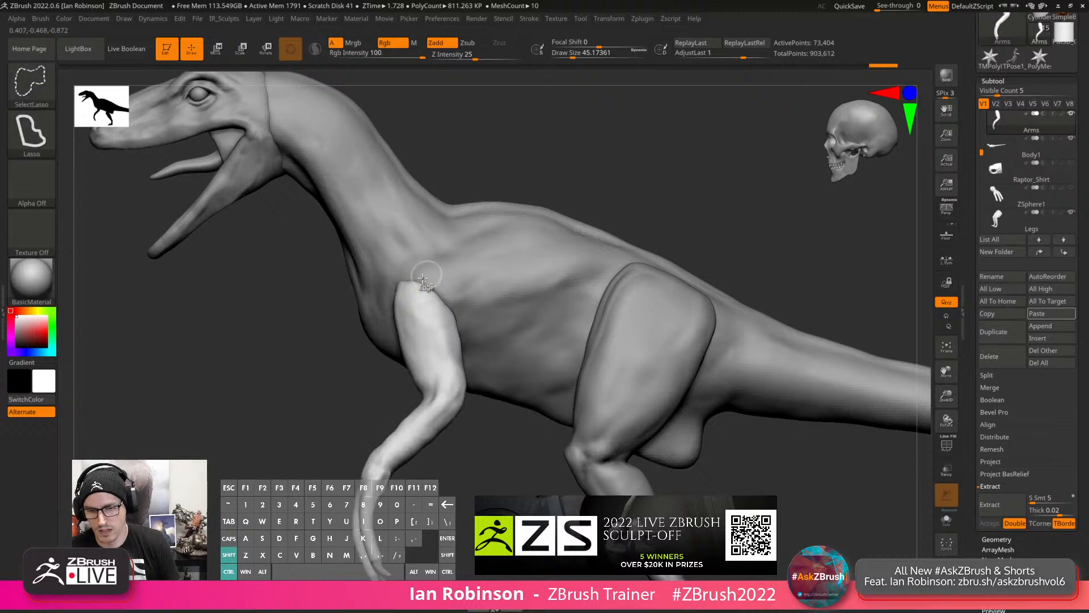
mouse_move(405, 280)
left_mouse_down("ctrl+shift")
mouse_move(423, 277)
mouse_move(410, 264)
mouse_move(424, 355)
left_mouse_up("ctrl+shift")
key("space")
left_click(507, 166, "ctrl+shift")
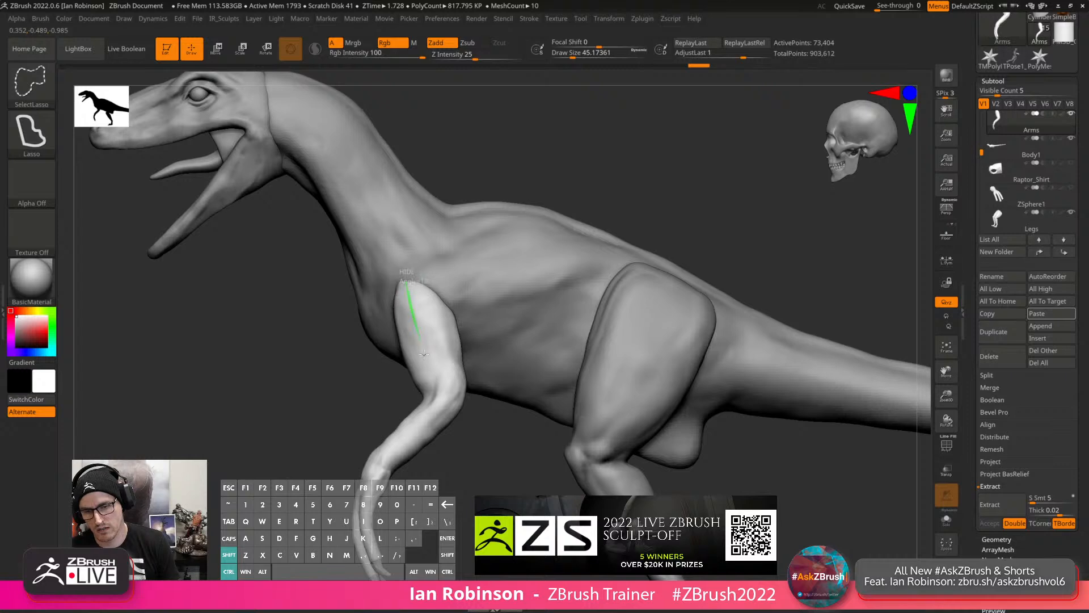
mouse_move(445, 401)
left_mouse_down("ctrl+shift")
mouse_move(370, 476)
mouse_move(393, 445)
mouse_move(420, 570)
mouse_move(395, 471)
mouse_move(407, 462)
left_mouse_up("ctrl+shift")
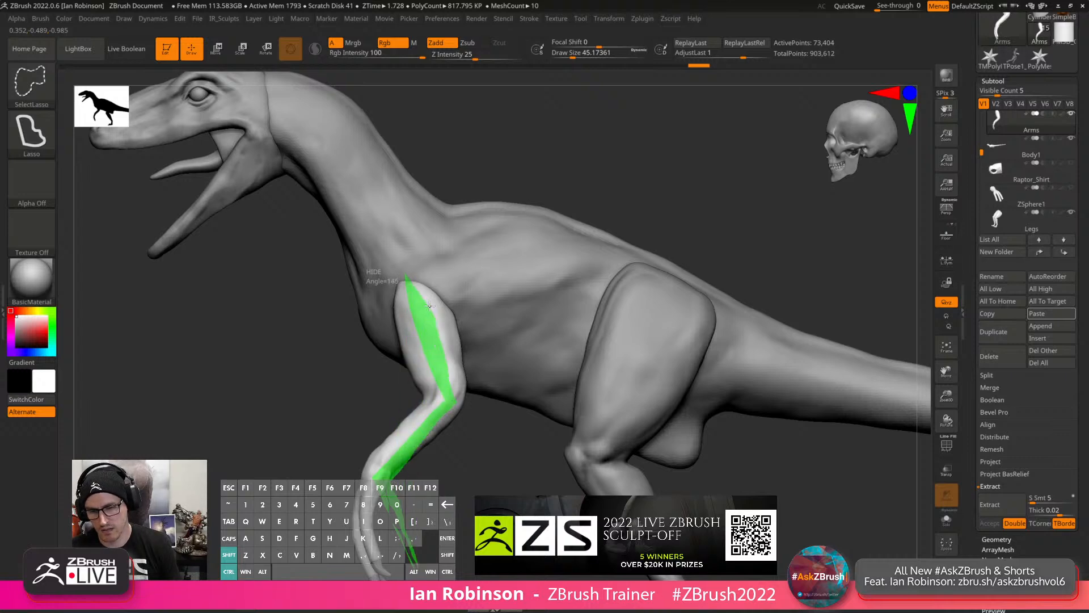
key("ctrl+shift+space")
left_click_drag(427, 291, 276, 284, "ctrl+shift")
left_click_drag(483, 448, 486, 372, "alt")
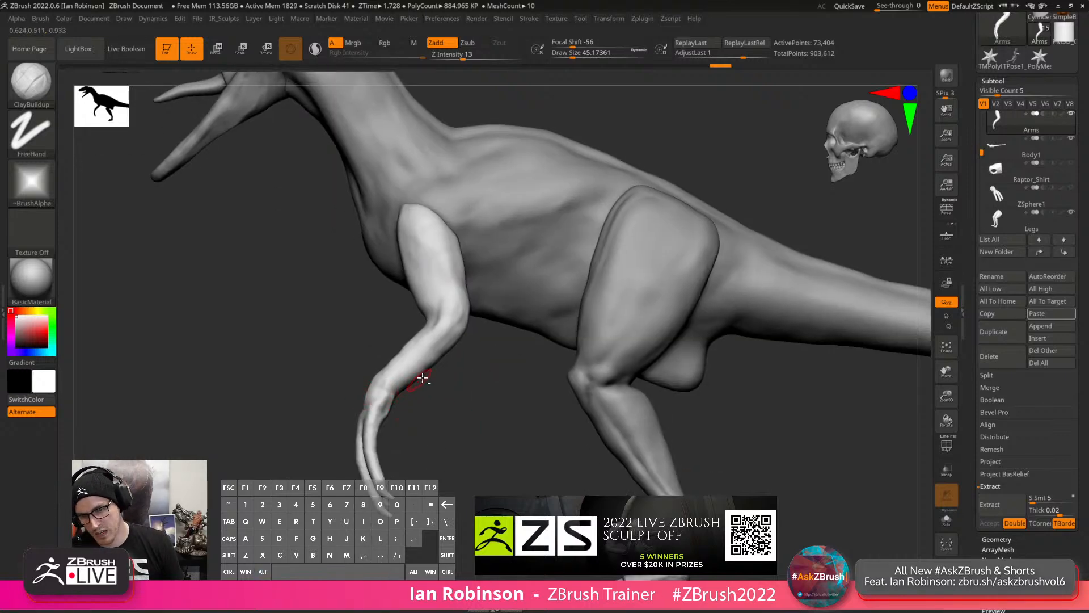
Choose MaskLasso as the masking brush and lasso a mask over the hand and wrist on the Arms subtool.
key("ctrl")
key("ctrl+b")
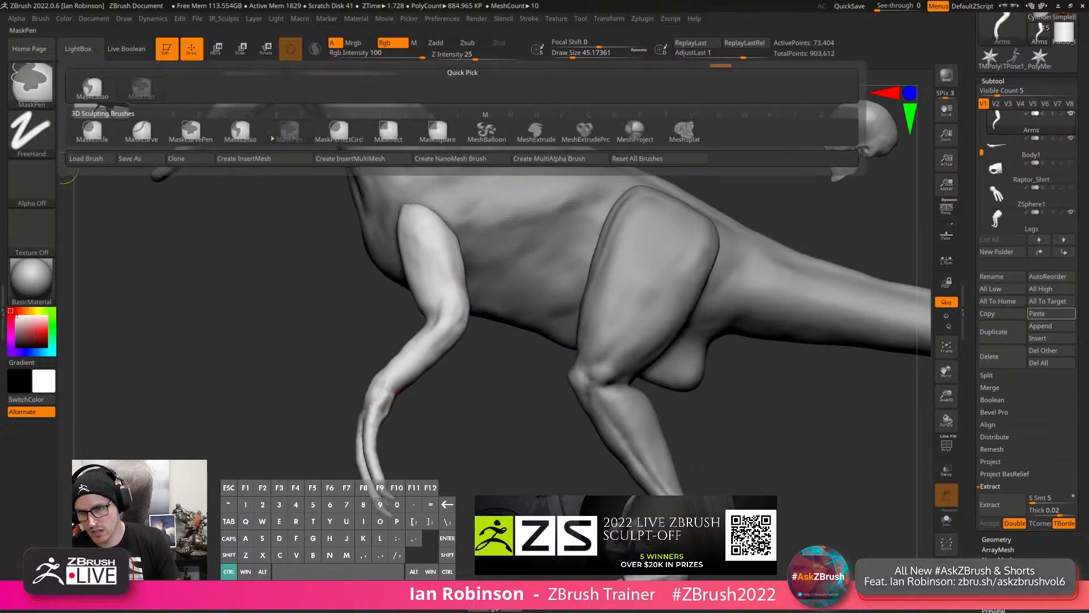
left_click(240, 131)
mouse_move(352, 373)
left_mouse_down("ctrl")
mouse_move(324, 545)
mouse_move(461, 495)
mouse_move(458, 419)
mouse_move(471, 435)
mouse_move(467, 479)
left_mouse_up("ctrl")
Display the polyframe and combine the whole Arms subtool into a single polygroup.
key("space")
key("shift+f")
left_click_drag(496, 394, 496, 258, "alt")
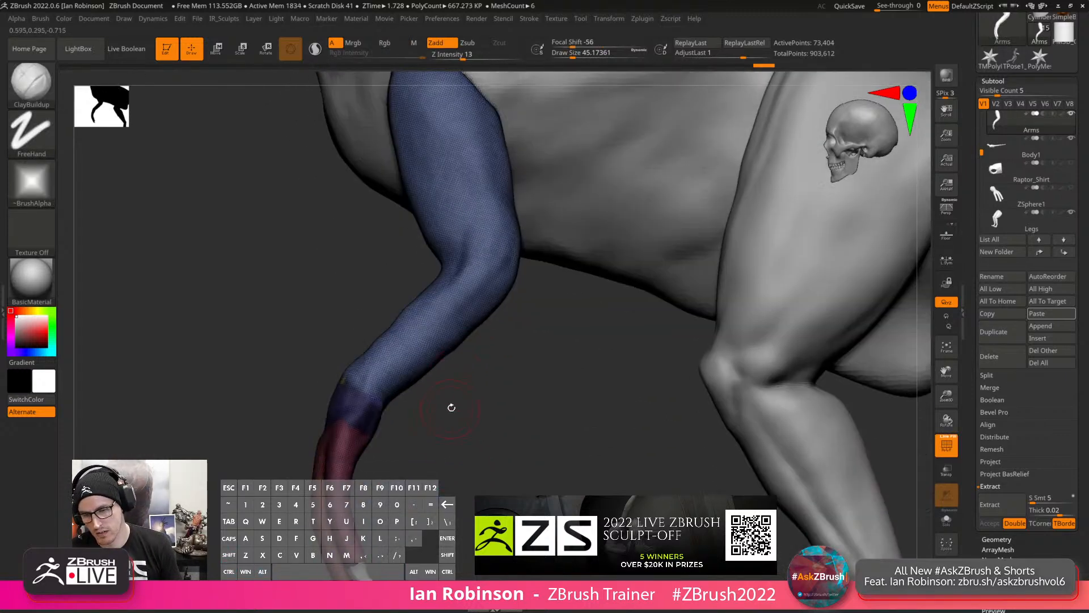
key("ctrl+w")
left_click_drag(447, 420, 401, 414)
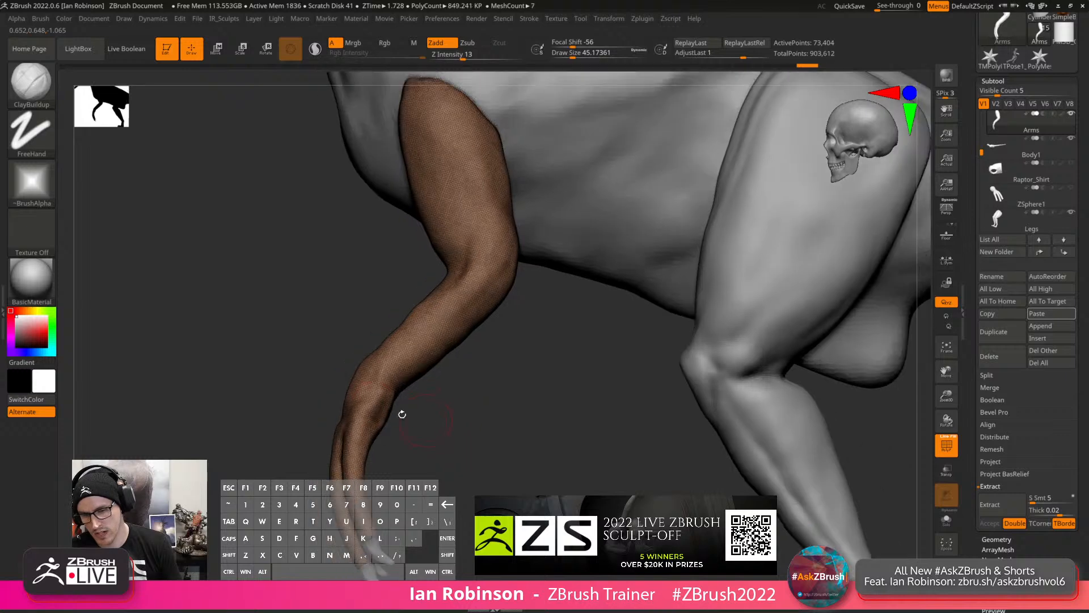
Mask the hands up to the wrists with Solo mode on, clean the mask edge, and assign the hands their own polygroup.
mouse_move(336, 367)
left_mouse_down("ctrl")
mouse_move(321, 573)
mouse_move(446, 548)
mouse_move(455, 450)
mouse_move(482, 405)
mouse_move(516, 397)
mouse_move(909, 470)
left_mouse_up("ctrl")
left_click(414, 369, "ctrl")
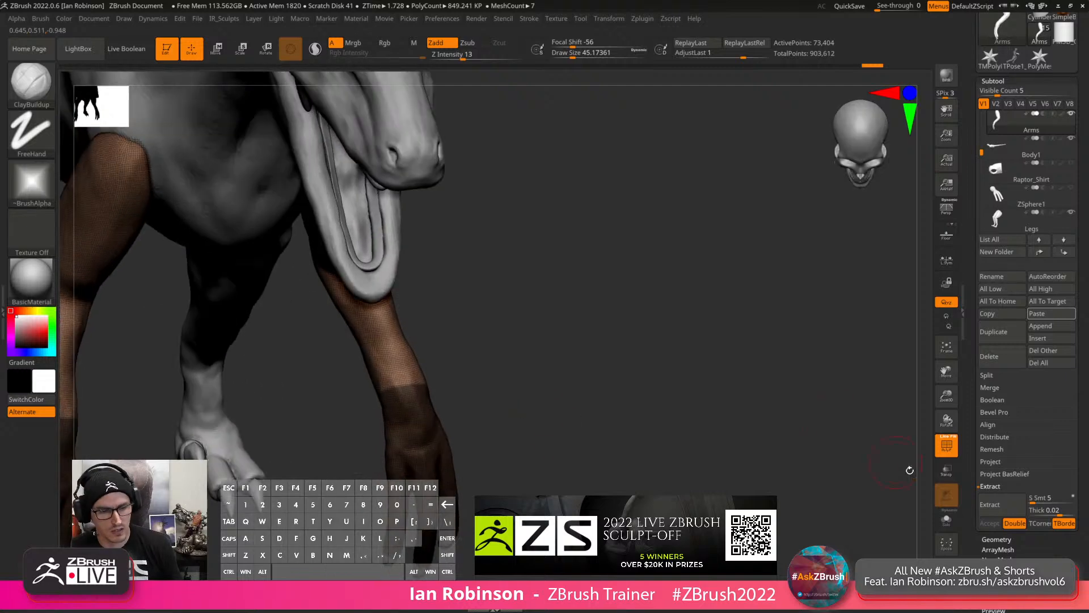
left_click(946, 519)
mouse_move(360, 402)
left_mouse_down("ctrl+alt")
mouse_move(478, 360)
mouse_move(514, 428)
mouse_move(499, 429)
left_mouse_up("ctrl+alt")
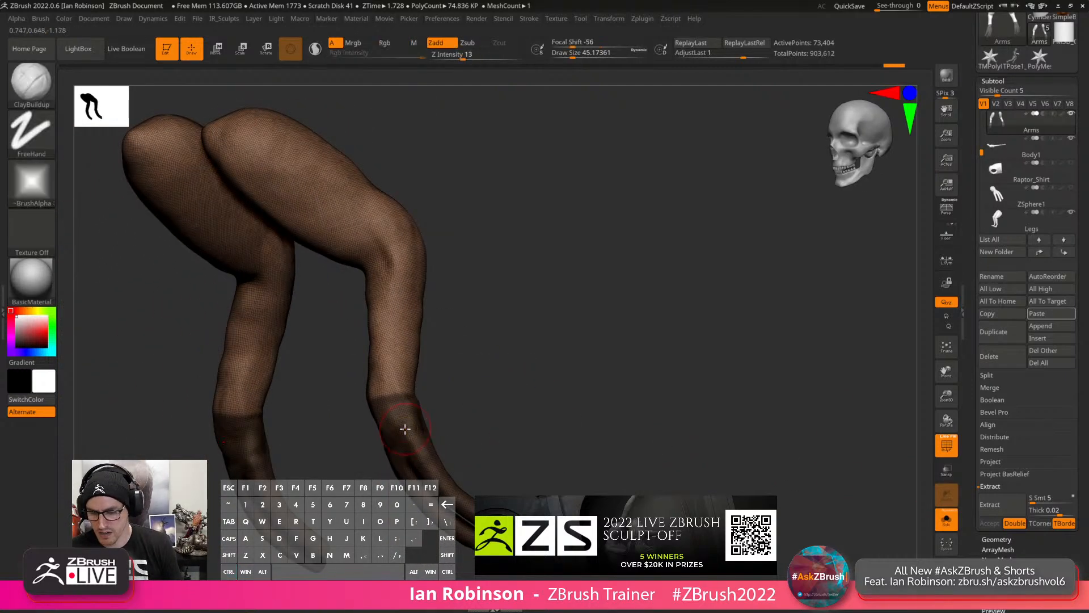
key("ctrl+w")
Mask the upper arms down to the elbows, tidy the mask border, and assign them a separate polygroup.
mouse_move(531, 342)
left_mouse_down()
mouse_move(545, 372)
mouse_move(511, 382)
mouse_move(581, 377)
mouse_move(574, 360)
mouse_move(543, 374)
left_mouse_up()
mouse_move(489, 341)
left_mouse_down("ctrl")
mouse_move(389, 115)
mouse_move(652, 238)
mouse_move(645, 293)
mouse_move(607, 327)
mouse_move(706, 308)
mouse_move(680, 315)
left_mouse_up("ctrl")
key("ctrl")
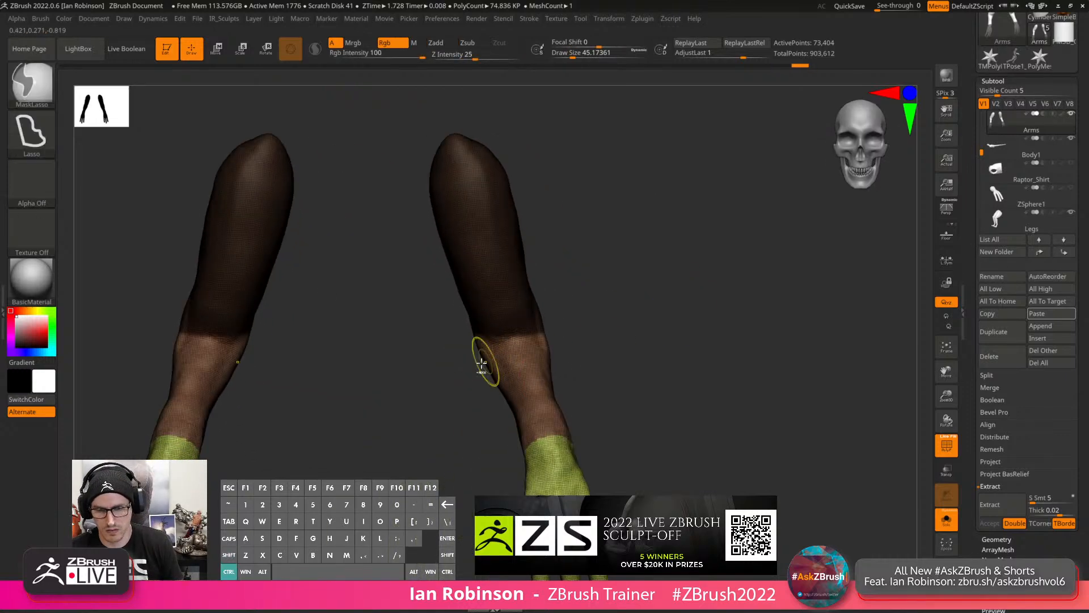
mouse_move(476, 345)
left_mouse_down("ctrl")
mouse_move(616, 301)
mouse_move(613, 313)
left_mouse_up("ctrl")
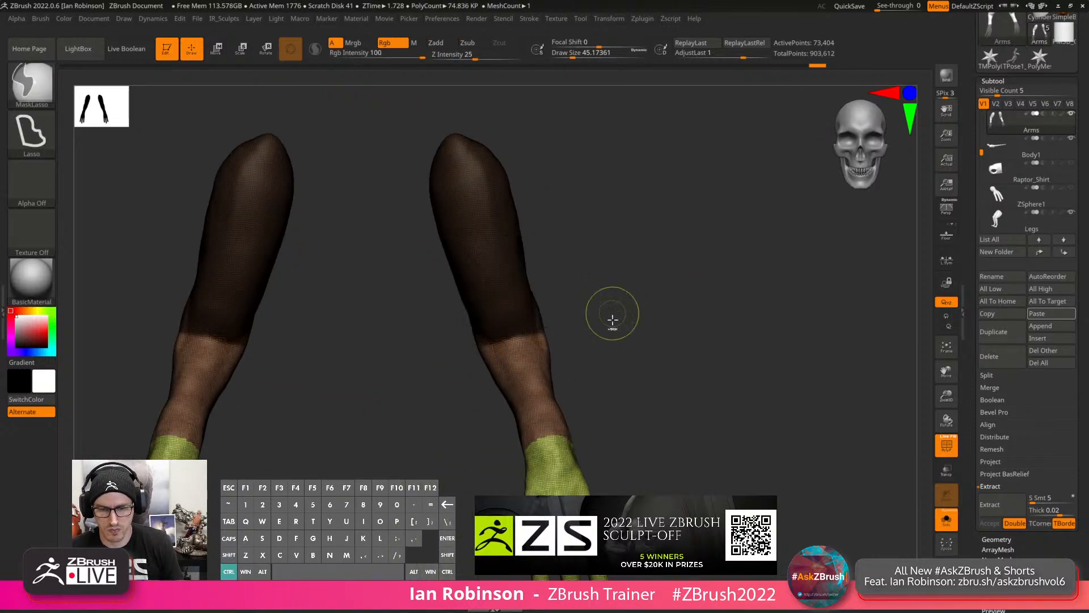
left_click_drag(476, 347, 606, 314, "ctrl+alt")
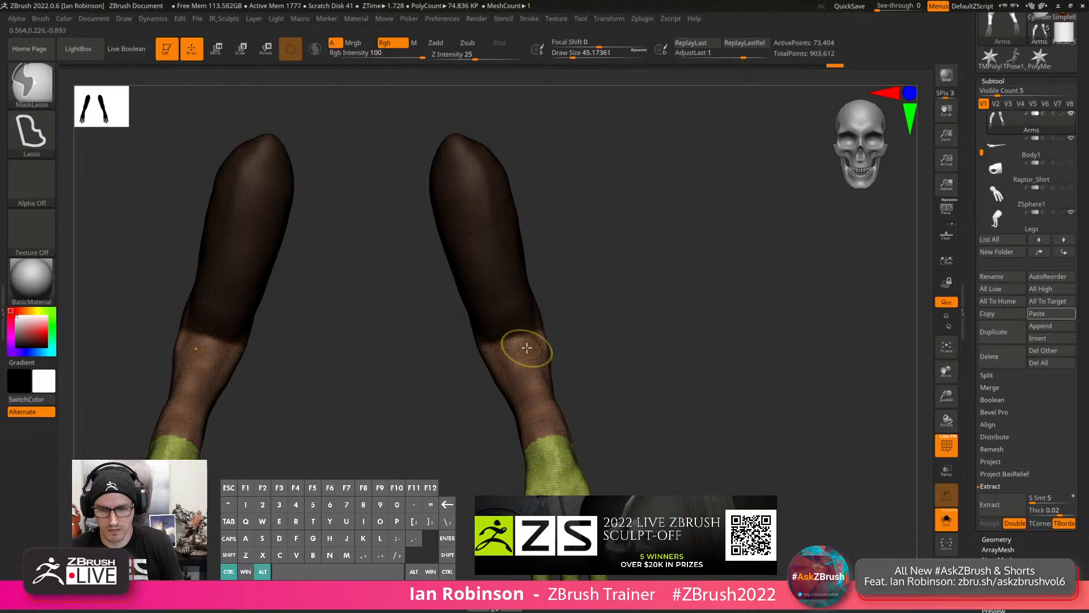
key("ctrl+w")
left_click_drag(686, 299, 573, 323)
left_click_drag(720, 299, 749, 329)
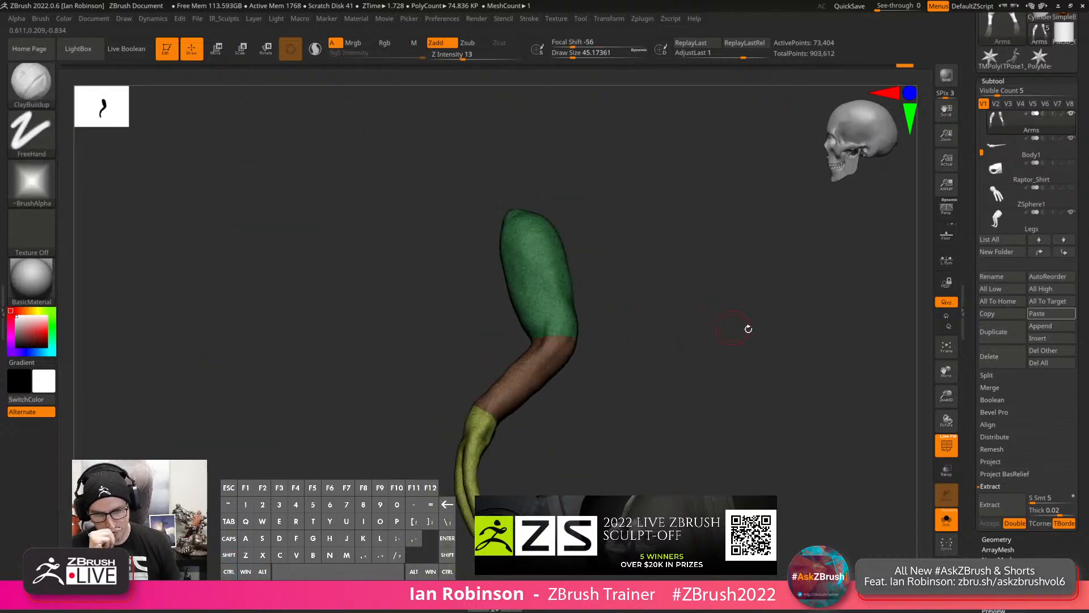
Leave Solo mode on the arms, make Legs the active subtool, and isolate it.
left_click(939, 510)
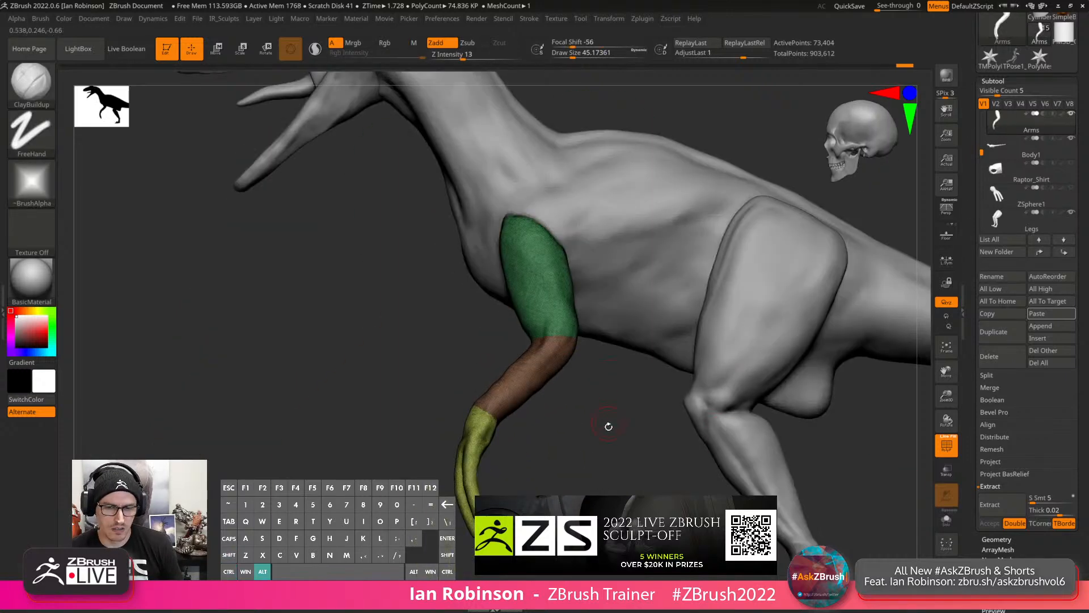
key("f")
left_click(633, 387, "alt")
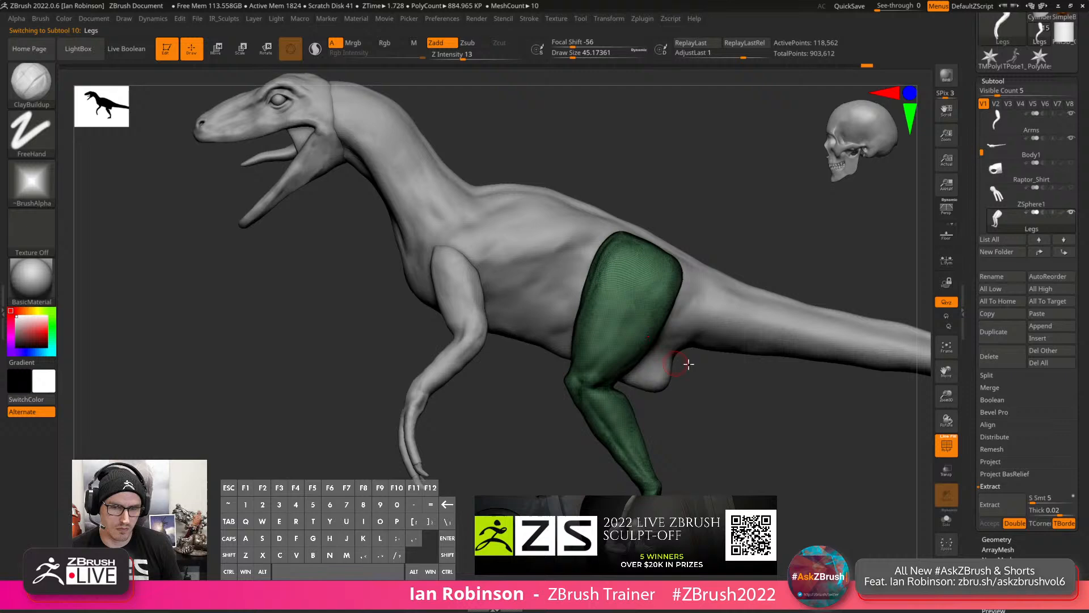
left_click(940, 519)
mouse_move(904, 509)
left_mouse_down("alt")
mouse_move(827, 485)
mouse_move(634, 478)
left_mouse_up("alt")
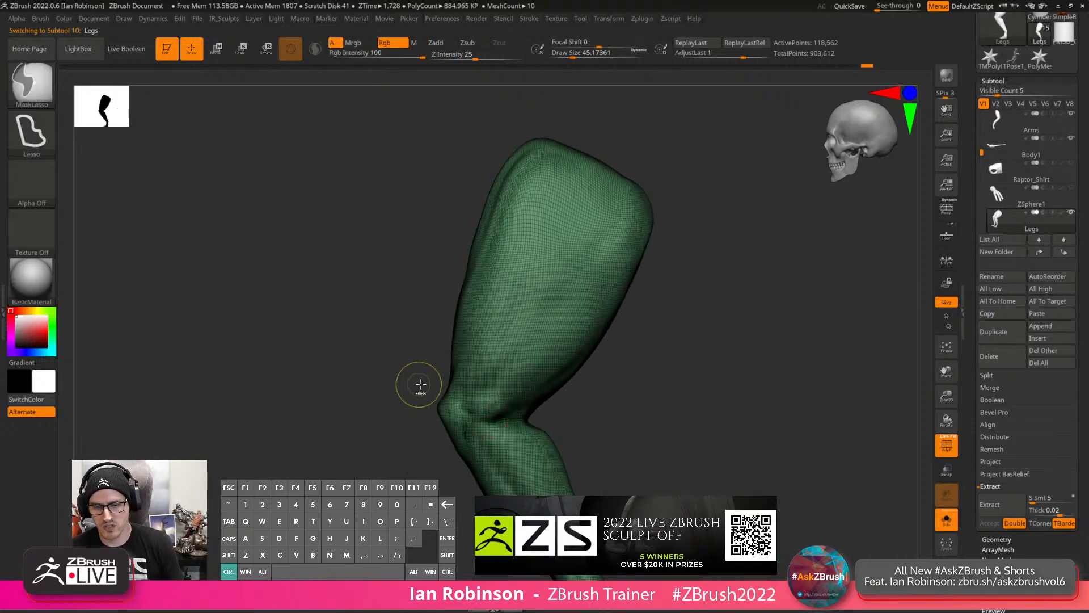
Lasso-mask the thighs above the knees and assign them their own polygroup.
mouse_move(420, 384)
left_mouse_down("ctrl")
mouse_move(399, 263)
mouse_move(702, 328)
mouse_move(602, 429)
mouse_move(544, 423)
left_mouse_up("ctrl")
key("space")
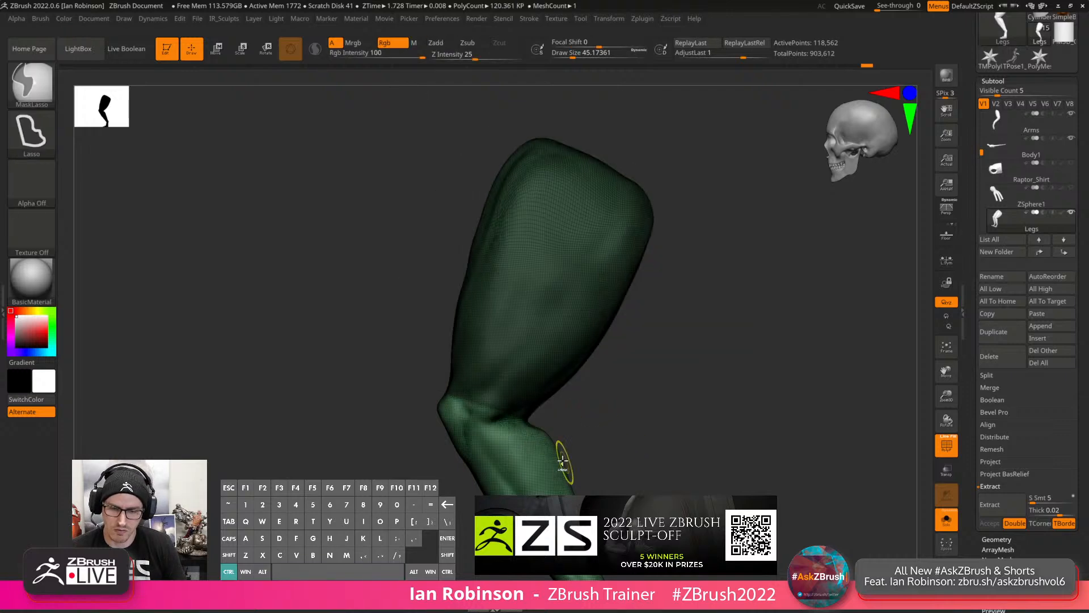
left_click_drag(651, 417, 642, 360, "alt")
mouse_move(721, 392)
left_mouse_down()
mouse_move(611, 407)
mouse_move(637, 336)
mouse_move(601, 325)
mouse_move(528, 219)
mouse_move(514, 230)
left_mouse_up()
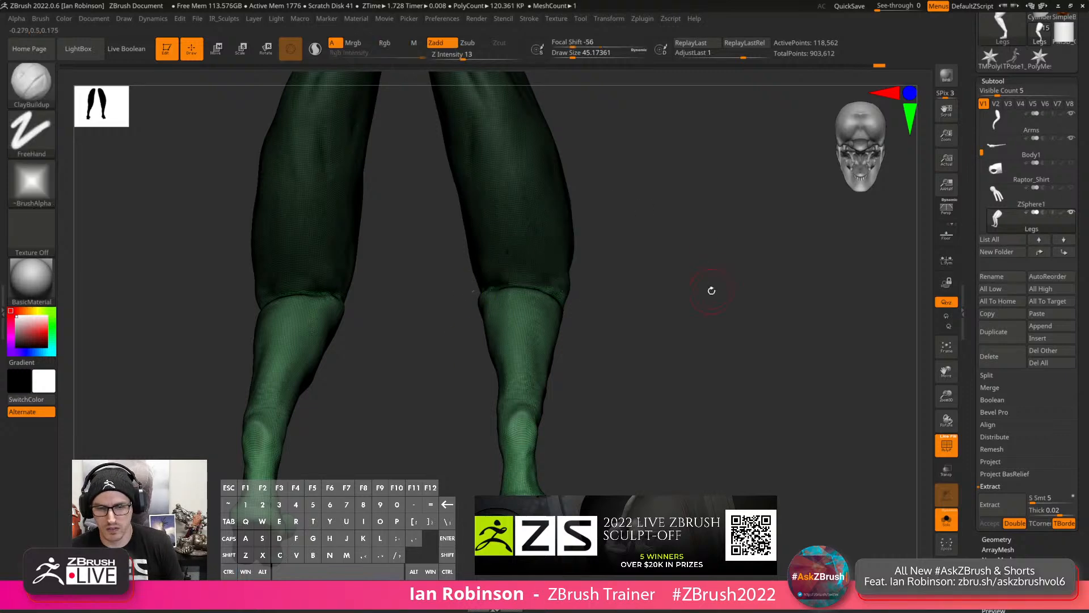
mouse_move(712, 289)
left_mouse_down()
mouse_move(601, 326)
mouse_move(839, 267)
left_mouse_up()
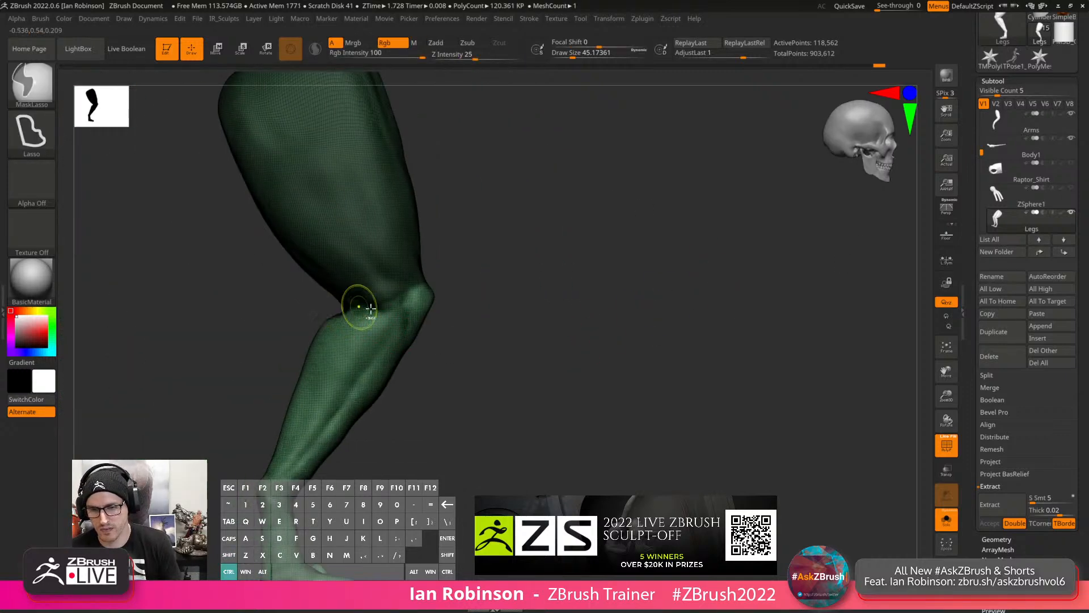
key("ctrl+w")
left_click_drag(510, 373, 641, 291, "alt")
left_click_drag(486, 435, 496, 382, "alt")
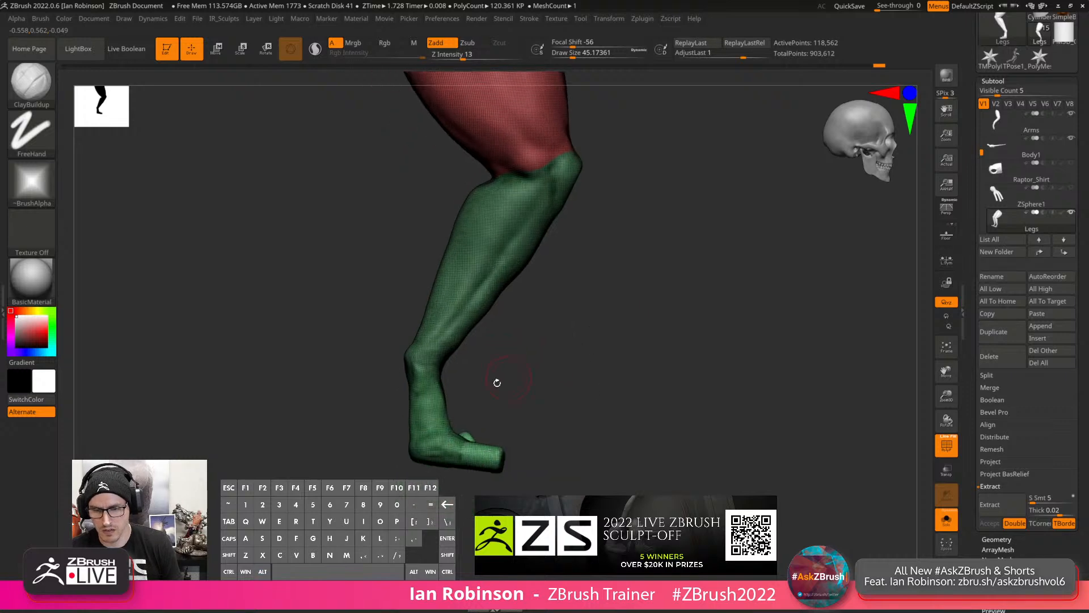
left_click(430, 343, "ctrl+shift")
left_click(508, 340, "ctrl+shift")
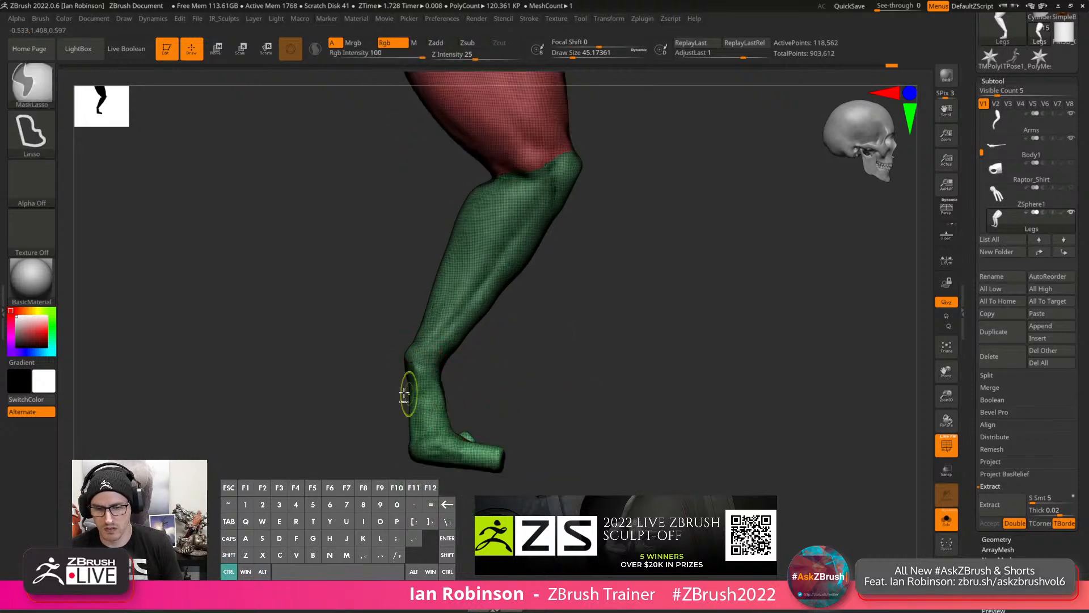
left_click_drag(539, 361, 555, 400, "ctrl+shift")
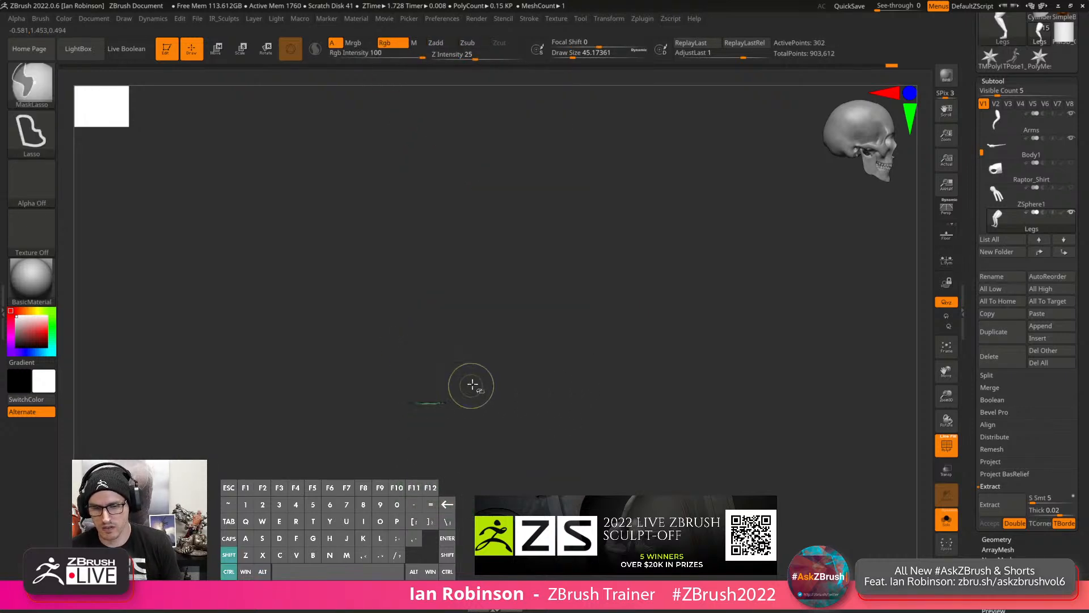
left_click(473, 384, "ctrl+shift")
Hide the thighs so only the lower legs and feet are visible, and put those in one polygroup.
left_click(436, 346, "ctrl+shift")
left_click(434, 404, "ctrl+shift")
left_click(461, 401, "ctrl+alt+shift")
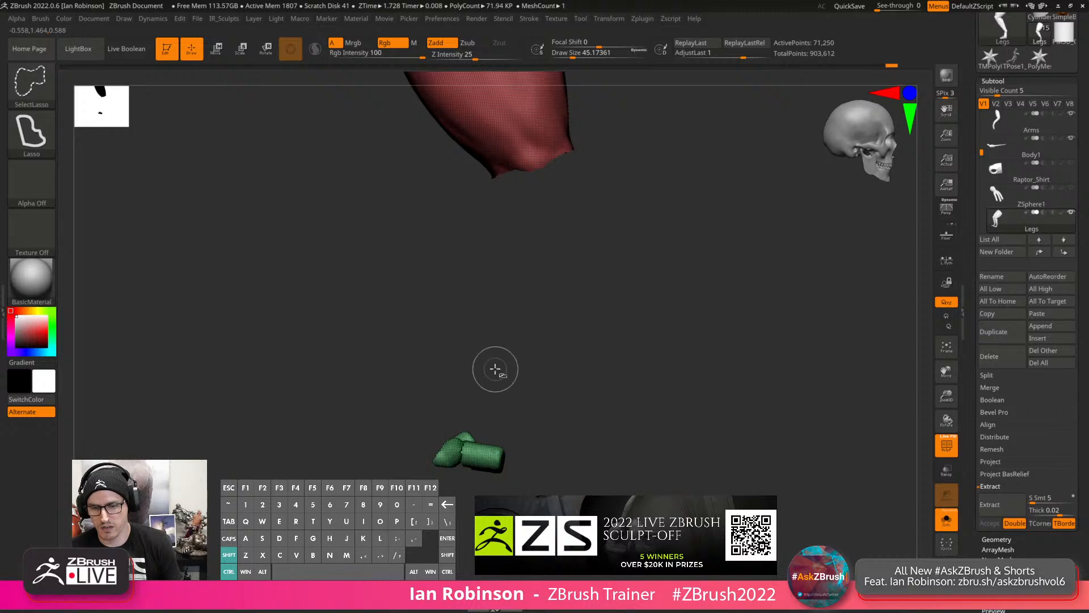
mouse_move(452, 377)
left_mouse_down("ctrl+alt+shift")
mouse_move(406, 452)
mouse_move(569, 419)
left_mouse_up("ctrl+alt+shift")
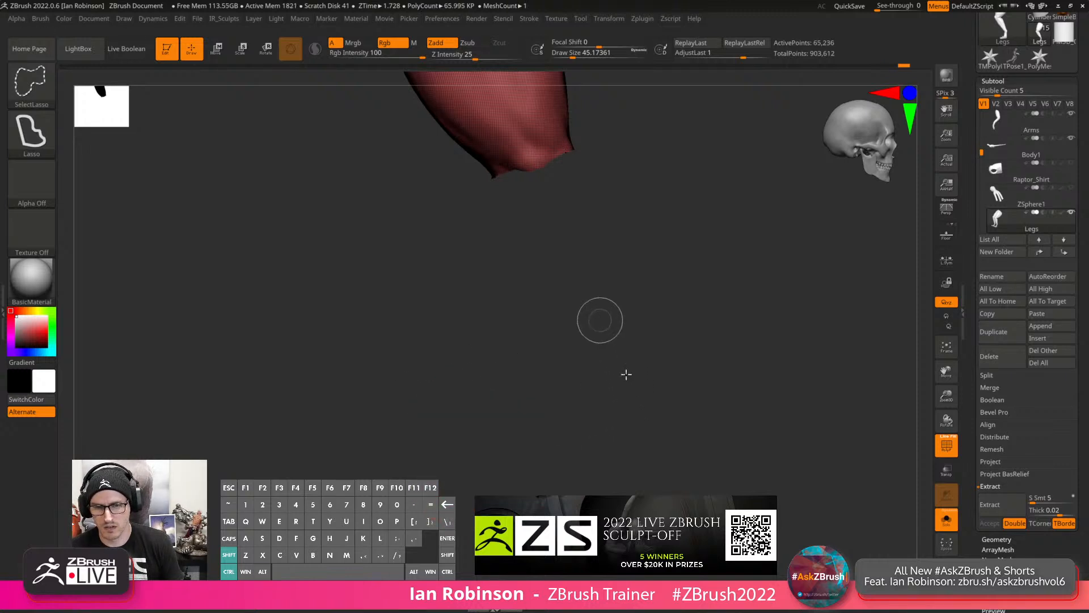
left_click_drag(625, 375, 647, 348, "ctrl+shift")
left_click(567, 371, "ctrl")
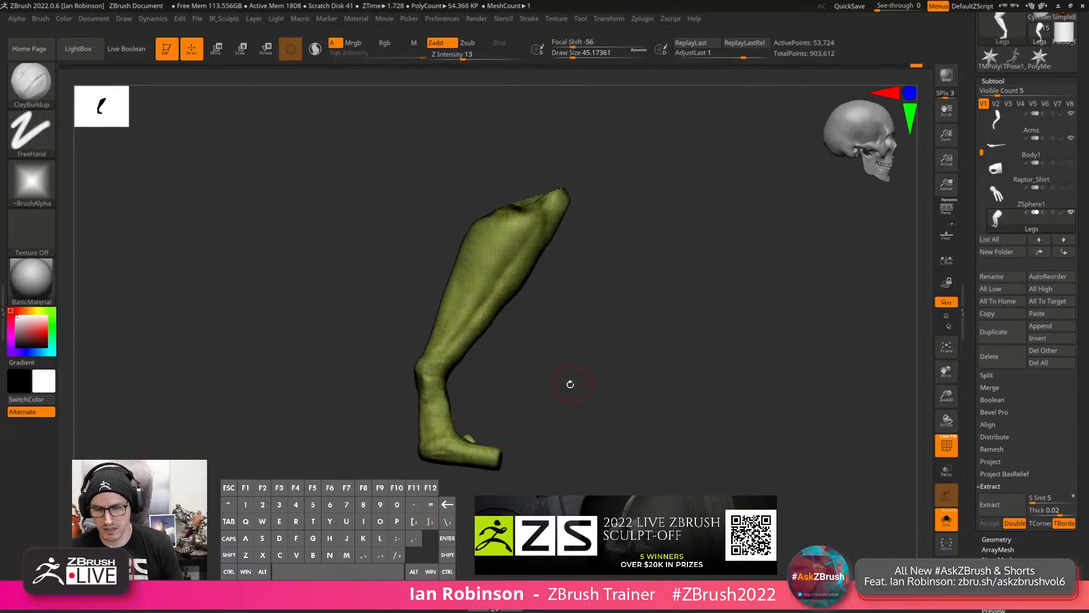
Lasso the shins above the ankles into a polygroup separate from the feet and unhide the thighs.
mouse_move(410, 366)
left_mouse_down("ctrl")
mouse_move(623, 253)
mouse_move(531, 391)
mouse_move(499, 389)
left_mouse_up("ctrl")
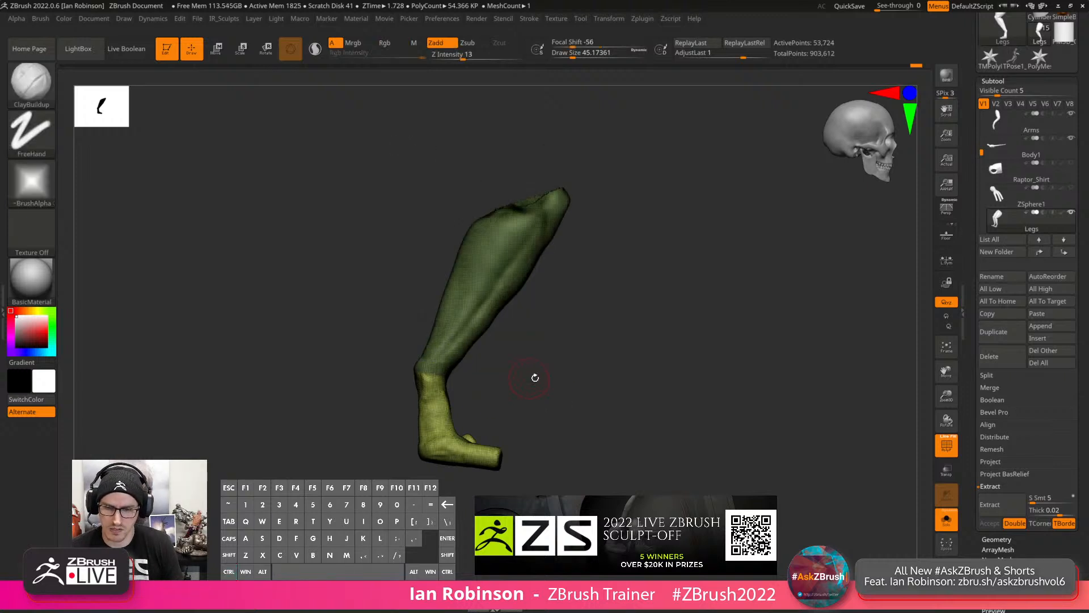
left_click(585, 353, "ctrl+shift")
left_click_drag(635, 311, 634, 381)
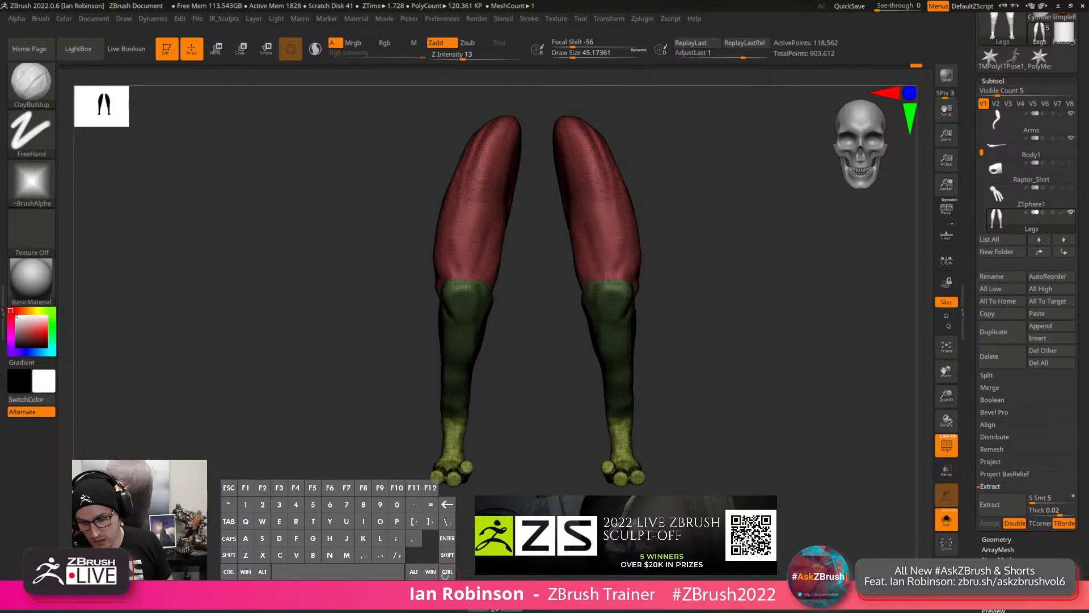
left_click_drag(720, 306, 673, 288)
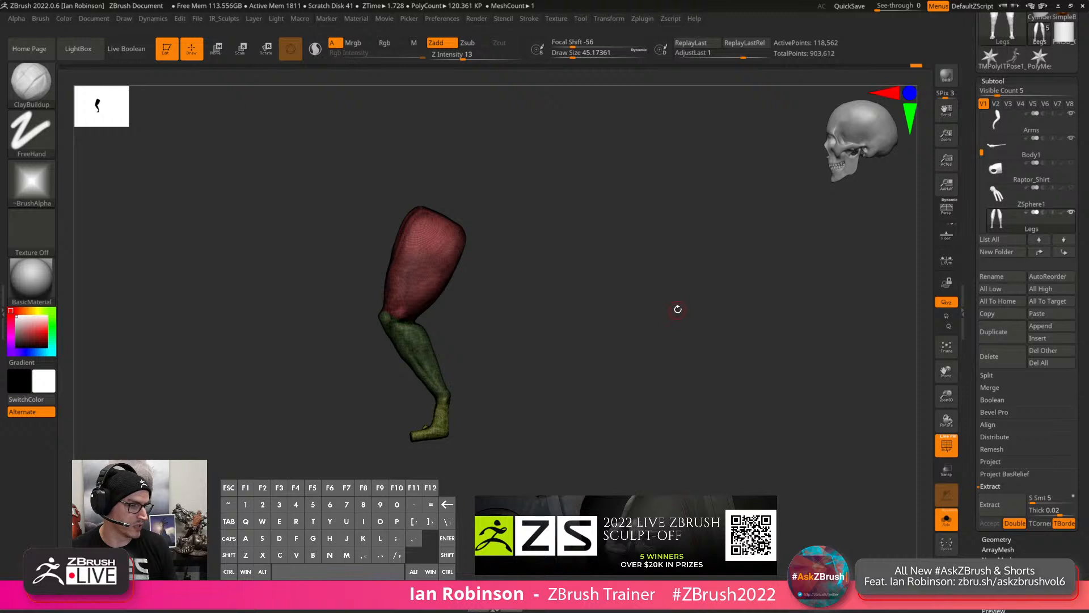
Leave Solo mode and examine the whole raptor from the front and side.
left_click(947, 520)
left_click_drag(589, 396, 720, 404)
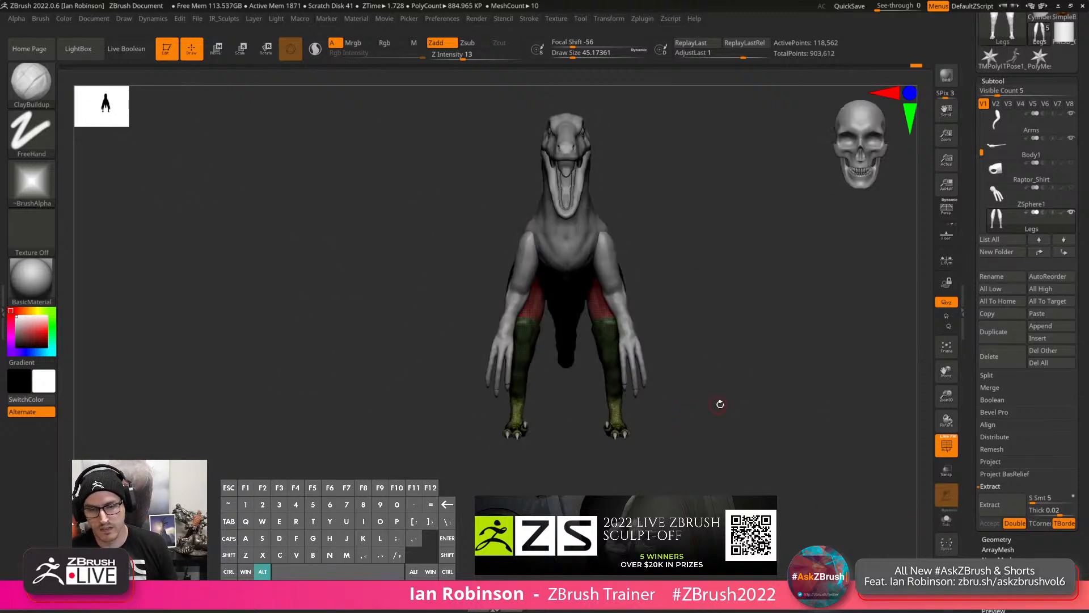
left_click_drag(787, 245, 645, 281)
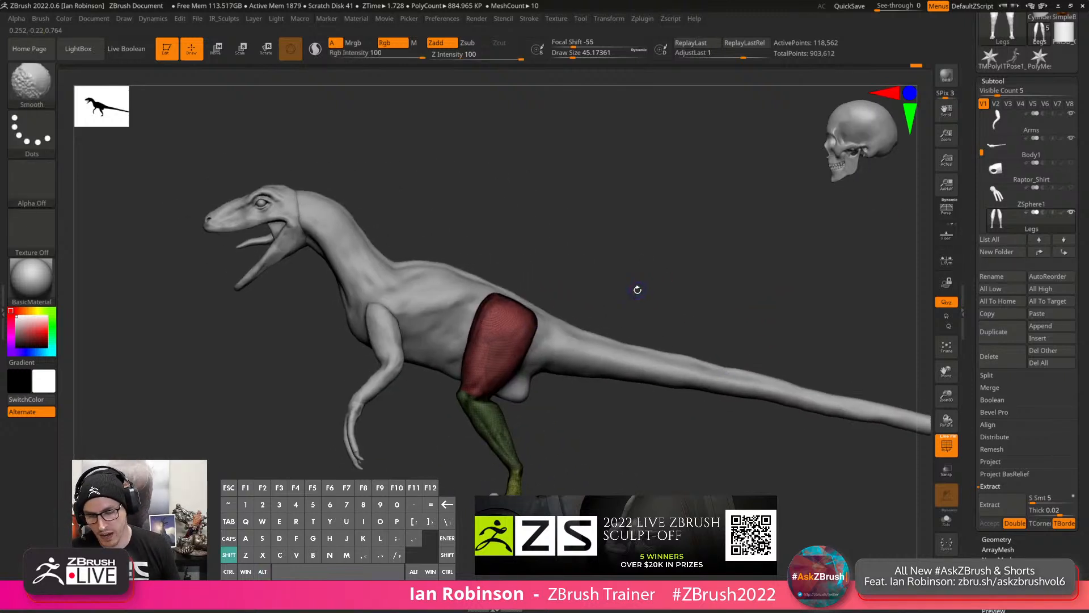
key("shift+f")
key("shift+f")
right_click(642, 290)
left_click(644, 292)
left_click_drag(644, 290, 680, 275)
Switch to the Move gizmo and enable transposing of all selected subtools.
key("w")
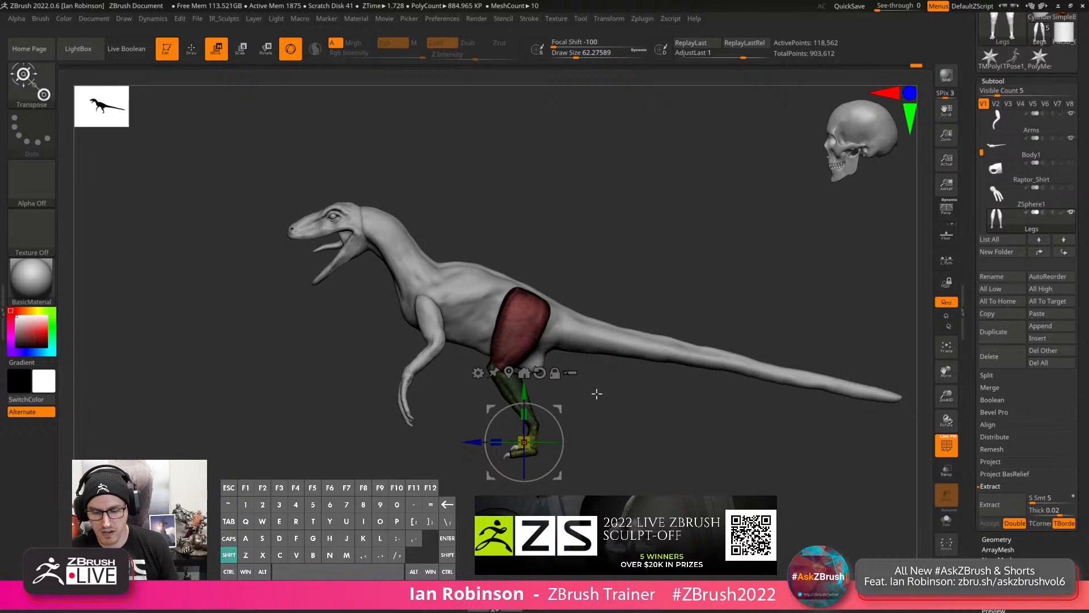
key("shift+f")
key("shift+f")
left_click_drag(579, 389, 638, 461, "alt")
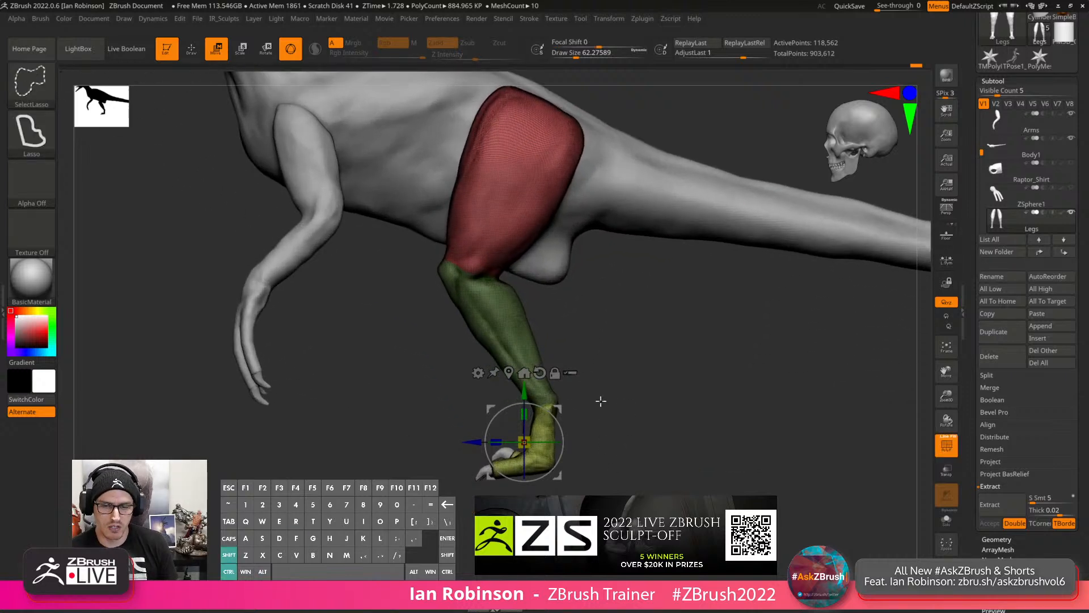
left_click(569, 372)
mouse_move(621, 406)
left_mouse_down("alt")
mouse_move(611, 416)
mouse_move(608, 396)
left_mouse_up("alt")
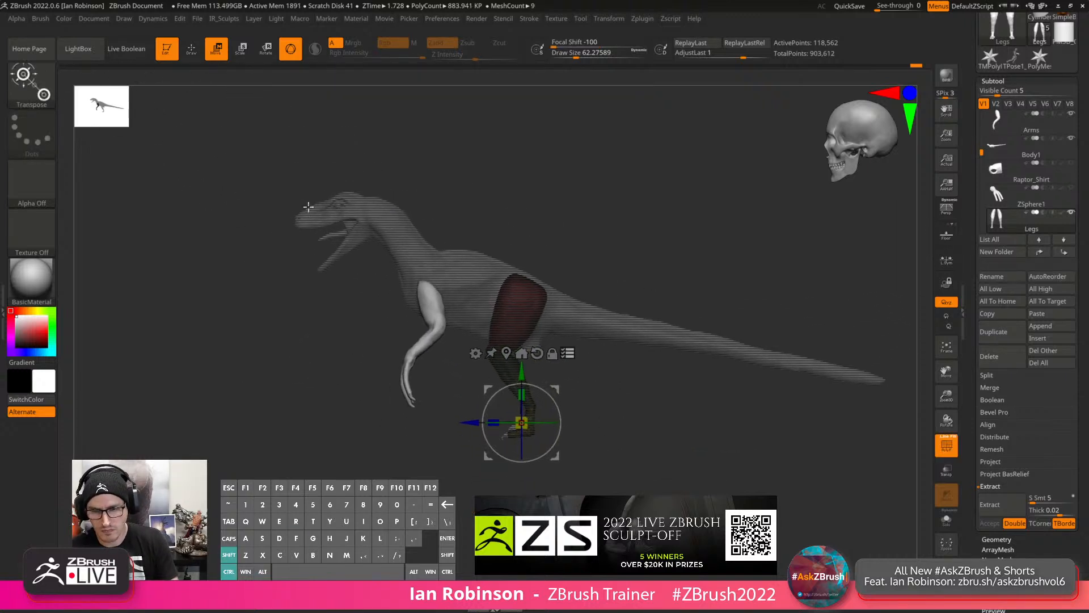
Exclude the body, head and arms from the multi-subtool transpose selection, restoring the accidentally hidden thighs.
left_click_drag(259, 143, 843, 472, "ctrl+alt+shift")
left_click_drag(244, 170, 577, 309, "ctrl+shift")
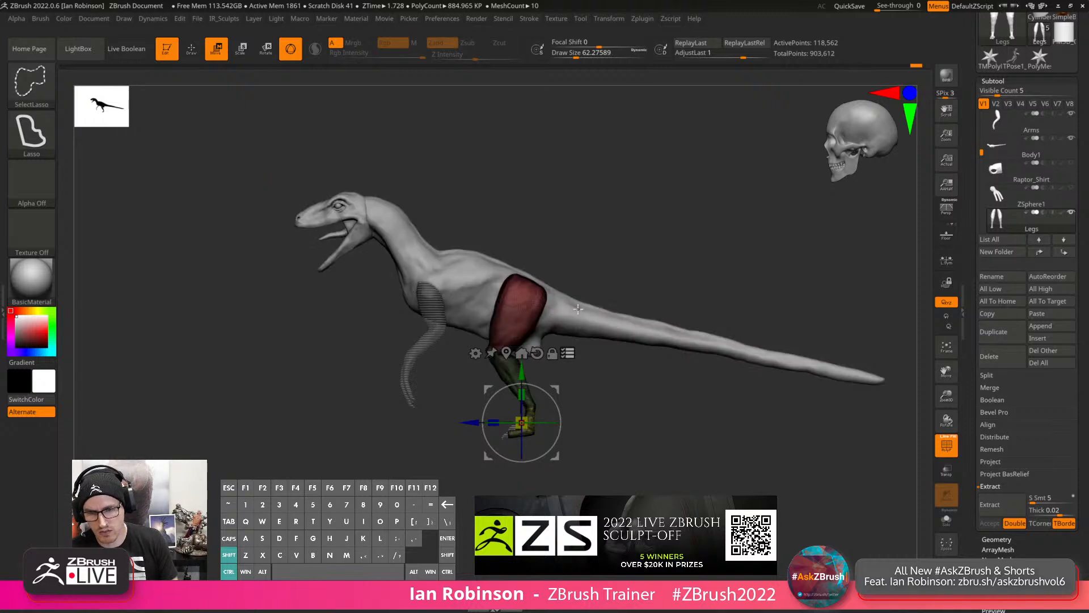
key("ctrl+z")
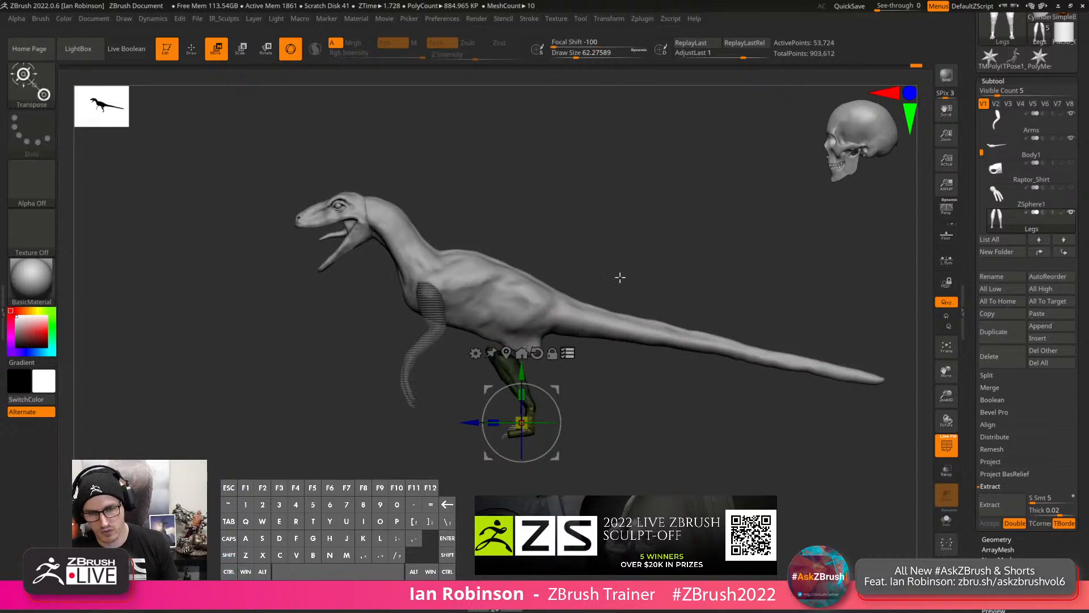
left_click(615, 280, "ctrl+shift")
left_click_drag(622, 256, 614, 285, "ctrl+shift")
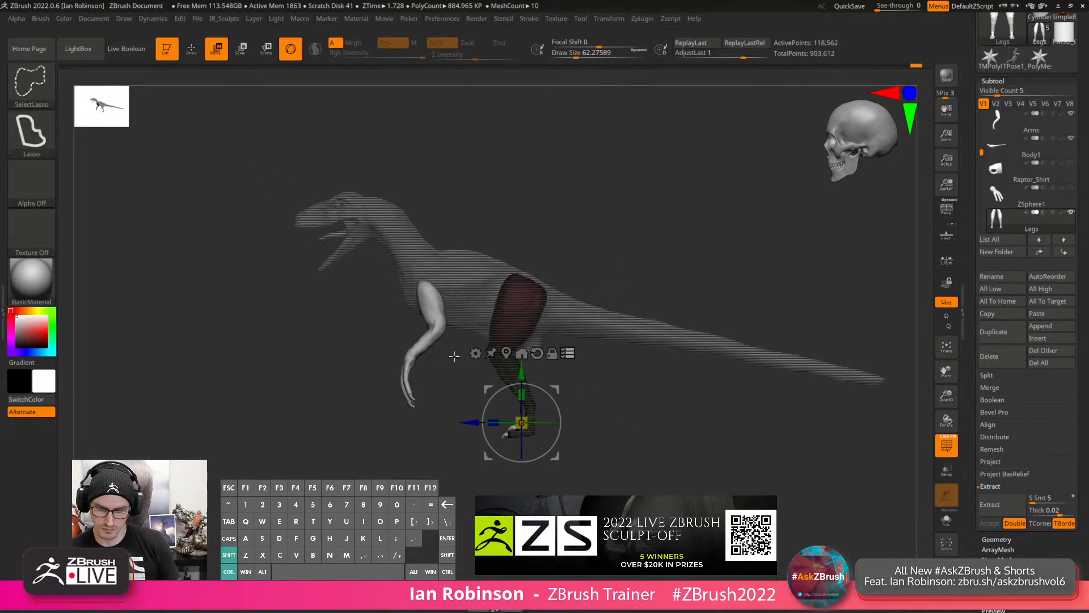
left_click_drag(420, 433, 462, 278, "ctrl+alt+shift")
Add the Legs and Arms subtools to the transpose selection.
left_click_drag(621, 379, 635, 454, "alt")
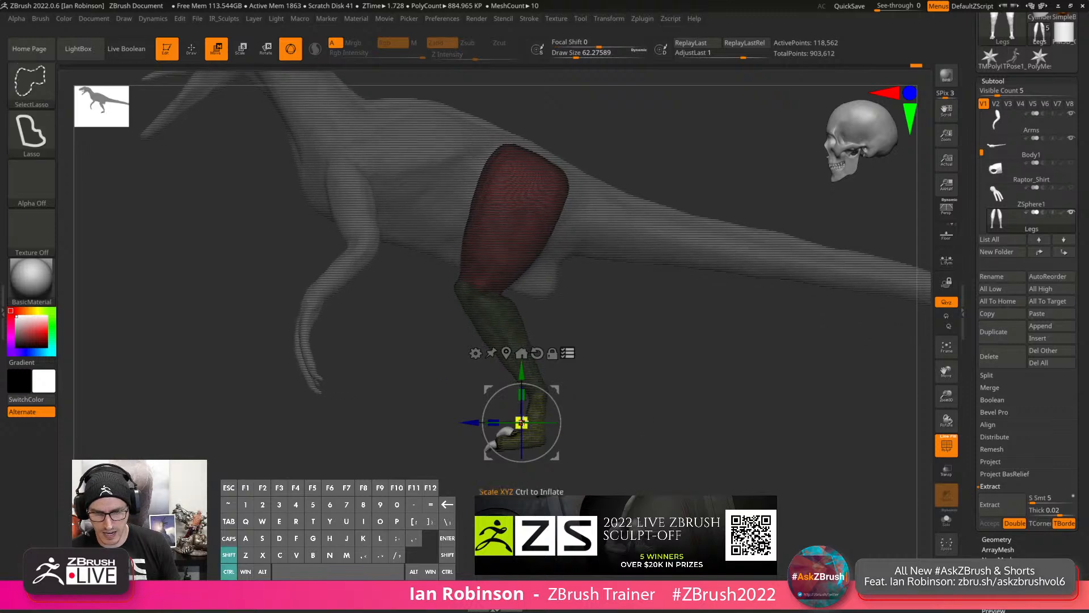
left_click(513, 450, "ctrl+shift")
mouse_move(482, 454)
left_mouse_down("alt")
mouse_move(486, 477)
mouse_move(518, 458)
mouse_move(485, 449)
left_mouse_up("alt")
left_click_drag(436, 420, 496, 436, "alt")
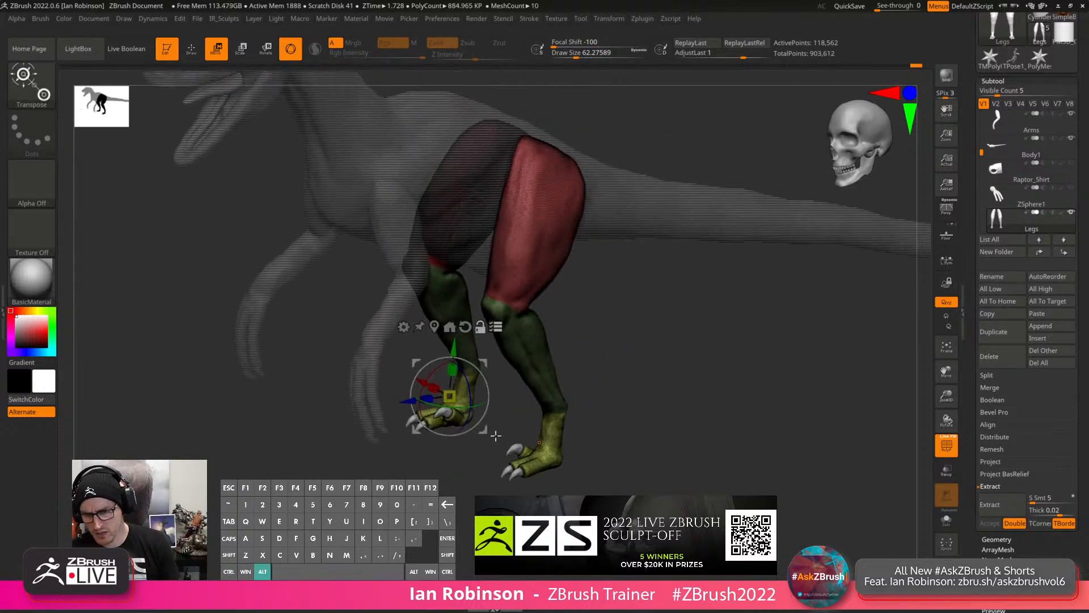
left_click(398, 248, "ctrl+shift")
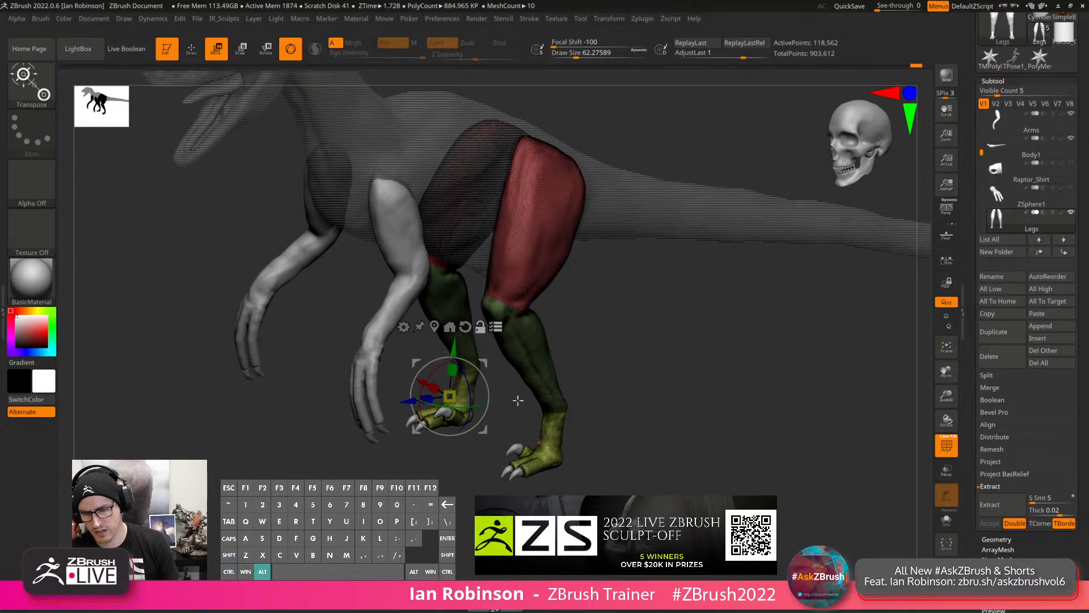
Examine the selected legs and arms from the front and both sides.
mouse_move(518, 401)
left_mouse_down("alt")
mouse_move(579, 358)
mouse_move(589, 380)
left_mouse_up("alt")
left_click_drag(400, 395, 360, 404)
left_click_drag(284, 396, 388, 397)
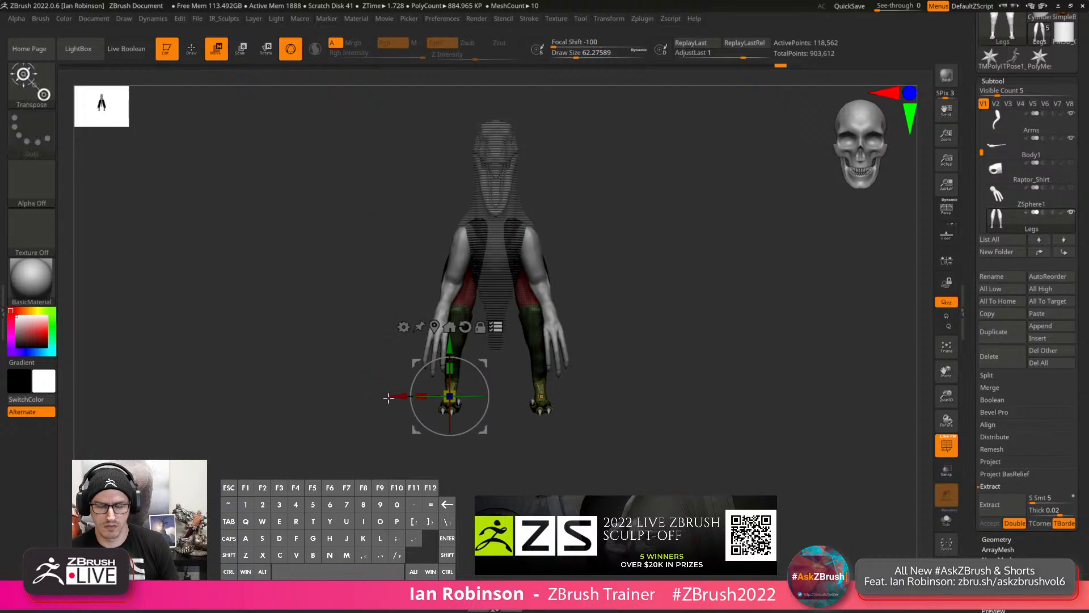
left_click_drag(690, 332, 637, 396)
left_click_drag(476, 419, 495, 251, "alt")
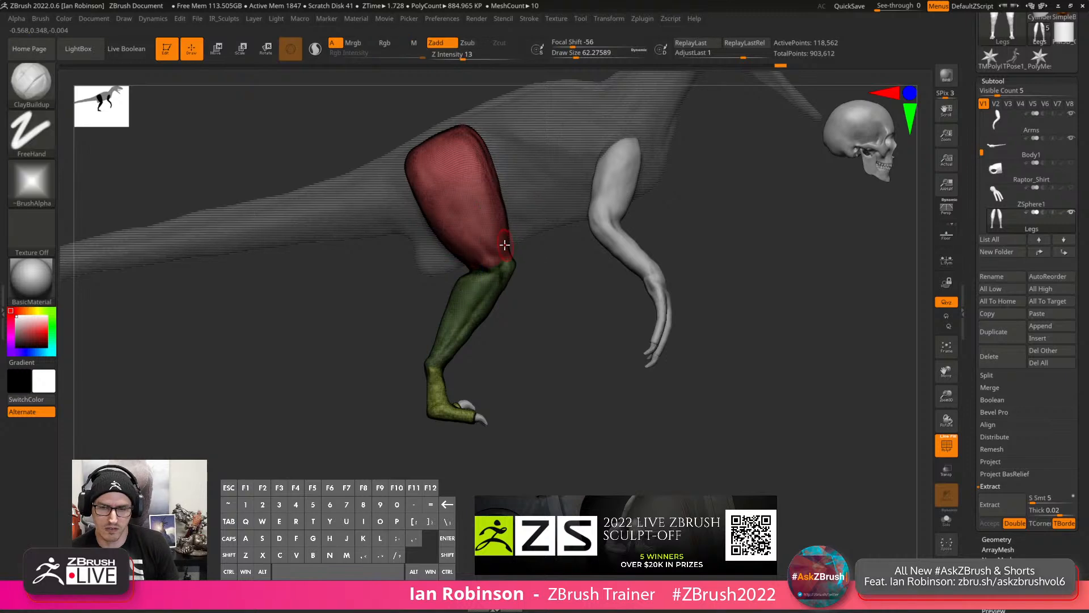
left_click_drag(536, 243, 590, 318)
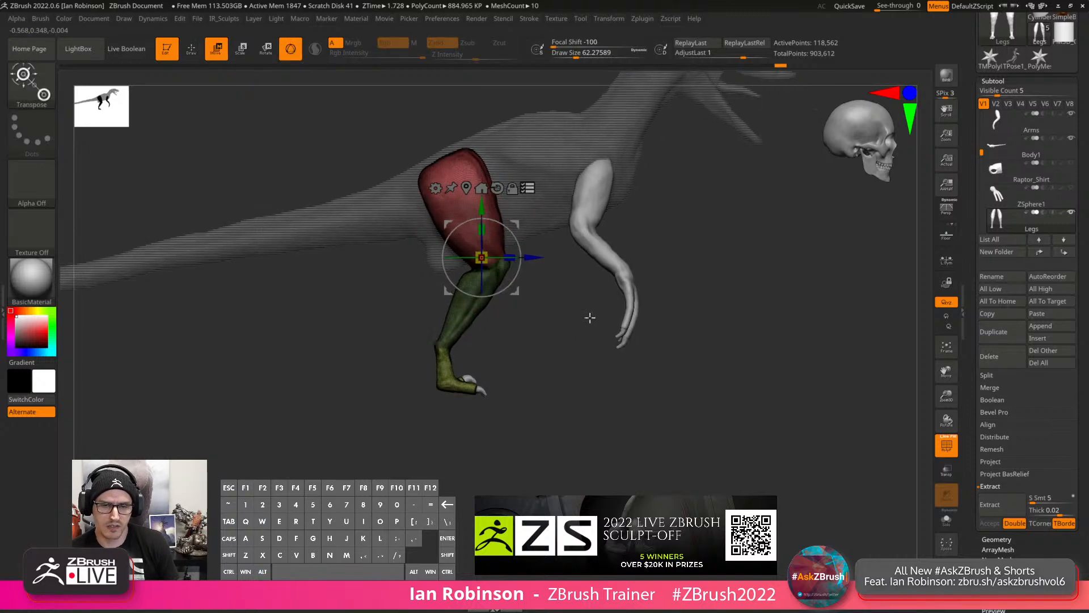
left_click_drag(627, 163, 655, 258)
left_click(606, 231, "ctrl+shift")
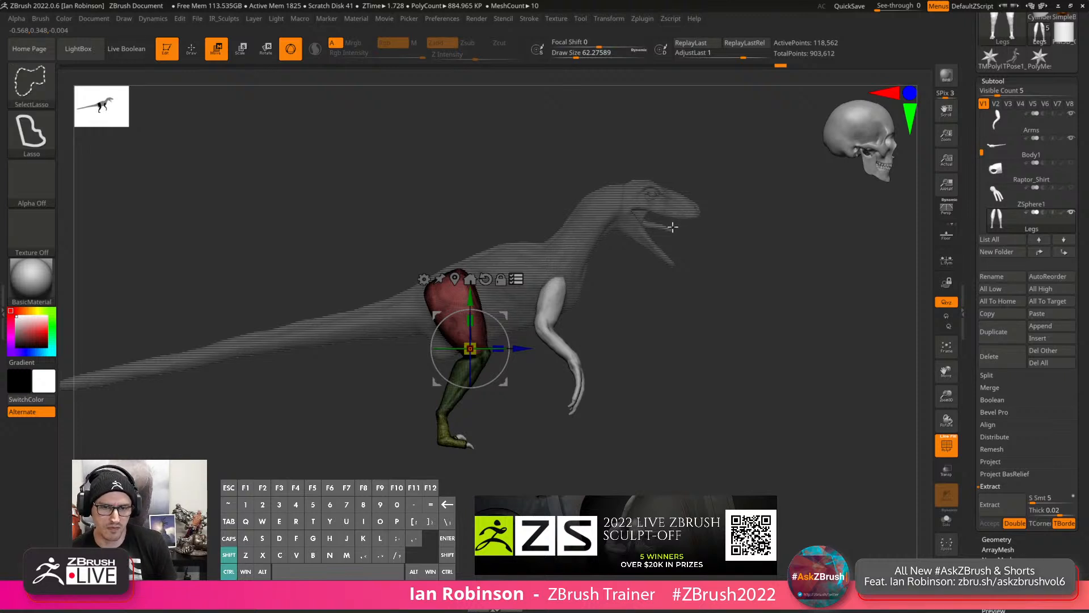
Try to move the selected legs and arms forward together, then undo the move and return to Draw mode.
left_click_drag(471, 348, 635, 346)
key("ctrl+z")
key("ctrl+z")
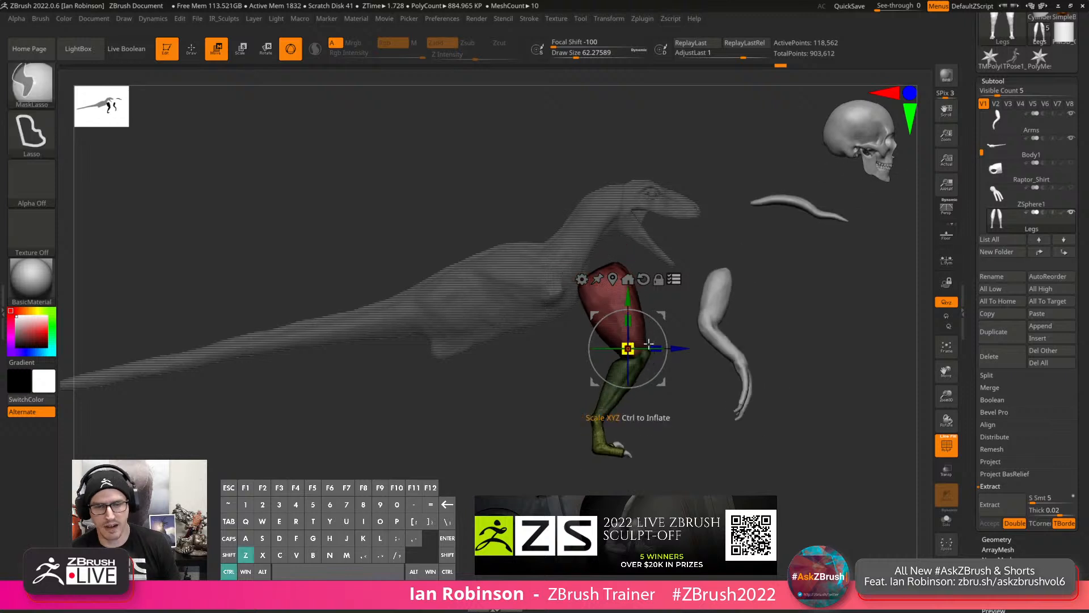
key("ctrl+z")
key("q")
Make the Top Hat the active, visible subtool and view the raptor's head from the side.
mouse_move(712, 336)
left_mouse_down("shift")
mouse_move(703, 360)
mouse_move(764, 365)
mouse_move(702, 373)
mouse_move(689, 396)
mouse_move(721, 384)
mouse_move(664, 438)
left_mouse_up("shift")
left_click_drag(569, 413, 467, 278)
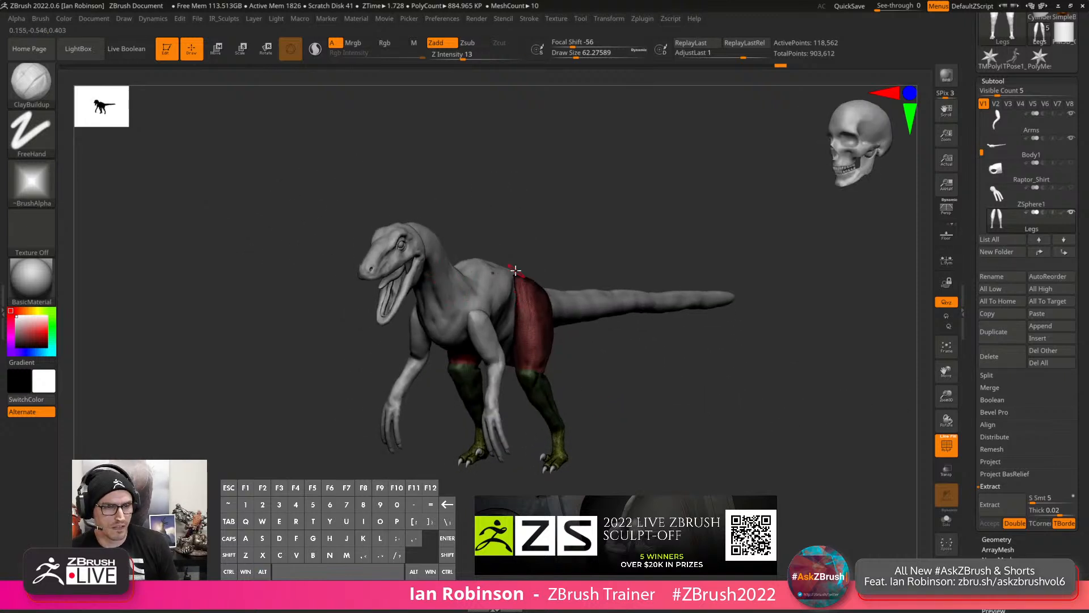
mouse_move(982, 152)
left_mouse_down()
mouse_move(979, 213)
mouse_move(981, 157)
left_mouse_up()
left_click(1026, 188)
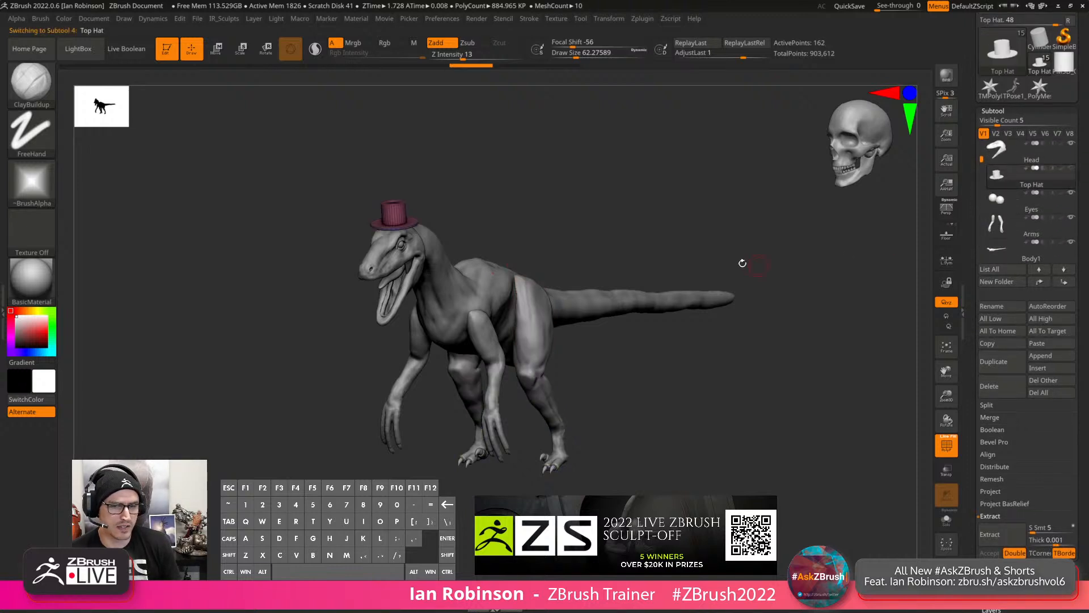
left_click_drag(742, 263, 661, 241, "alt")
left_click_drag(661, 241, 743, 285, "alt")
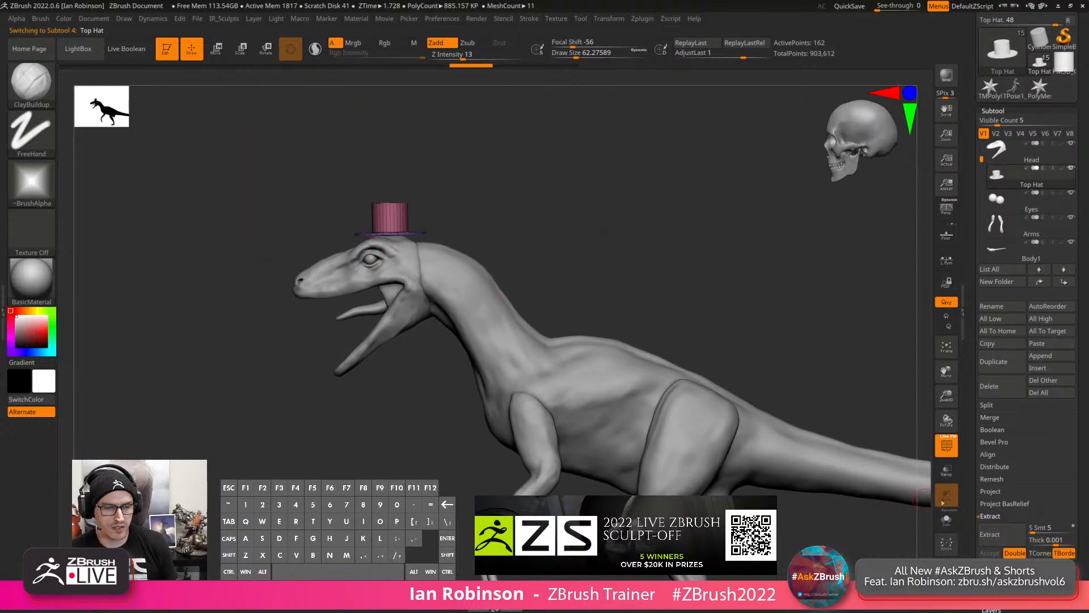
Isolate the top hat briefly, then show the whole raptor again and frame it.
left_click(946, 521)
left_click_drag(594, 282, 635, 289)
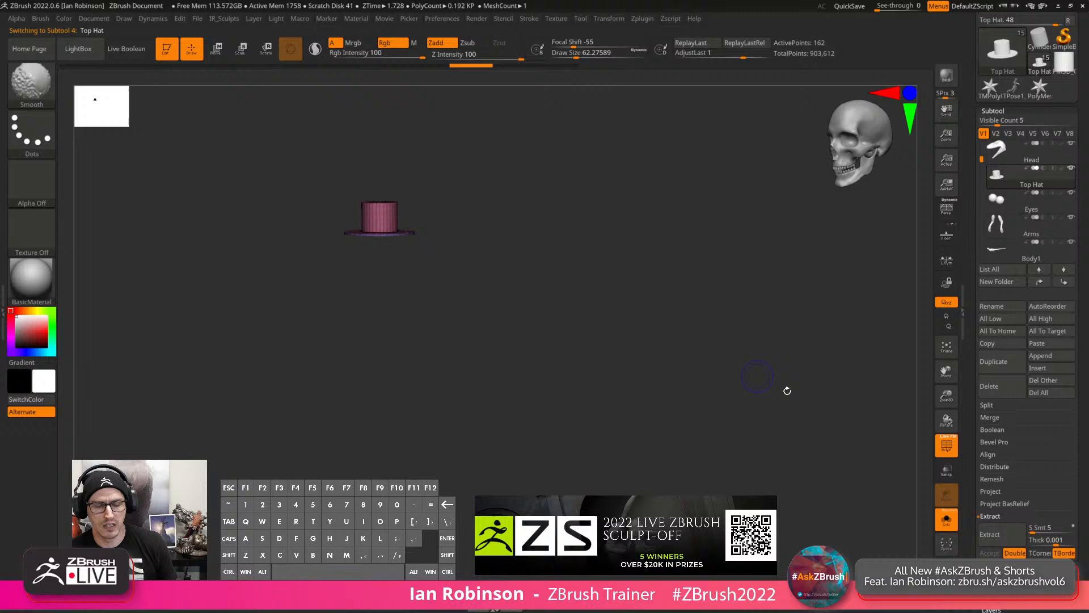
left_click(946, 521)
key("f")
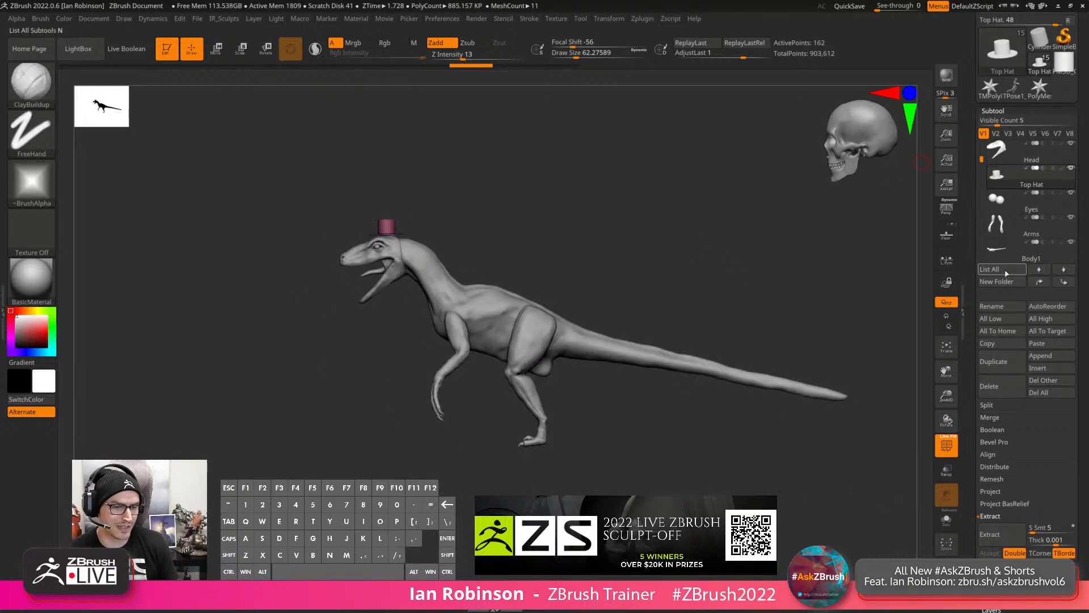
Store the top hat's position on the head as its Home Stage in the Stager.
left_click(998, 110)
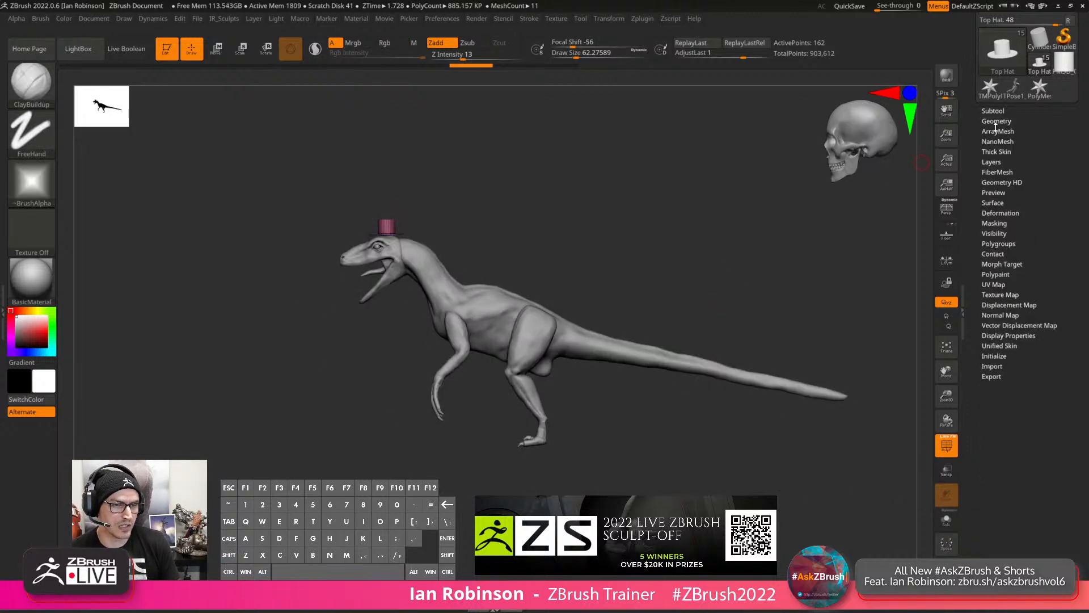
left_click(996, 122)
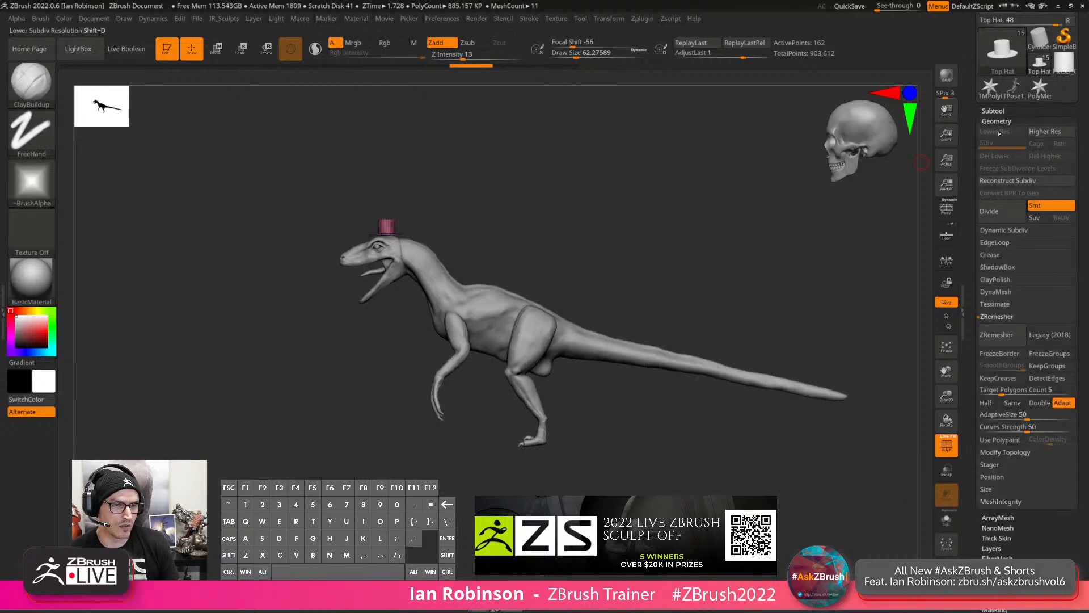
left_click(990, 464)
scroll(998, 369, "down", 3)
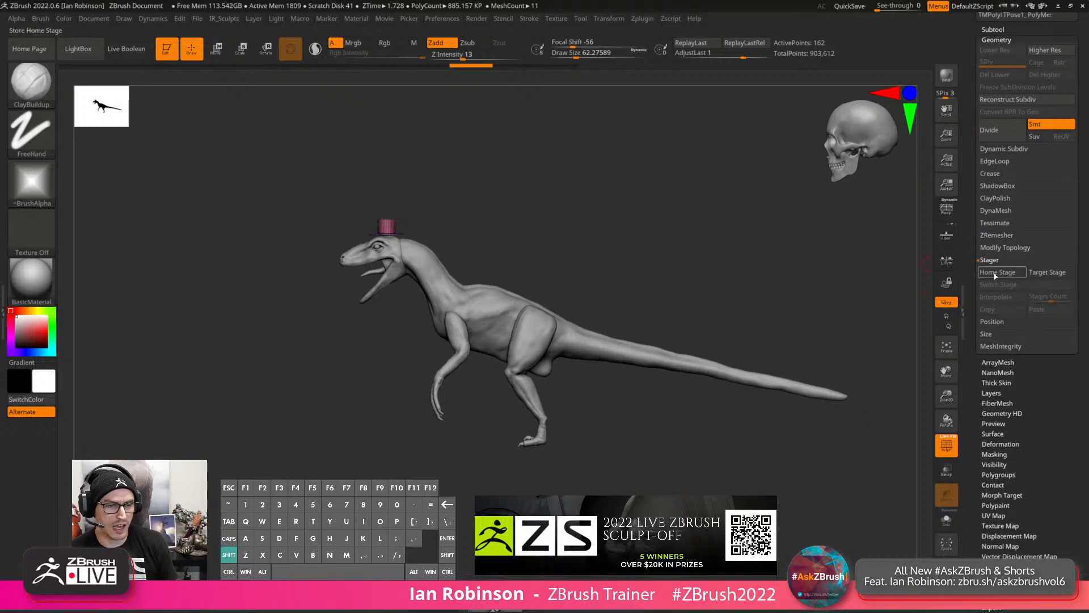
key("shift")
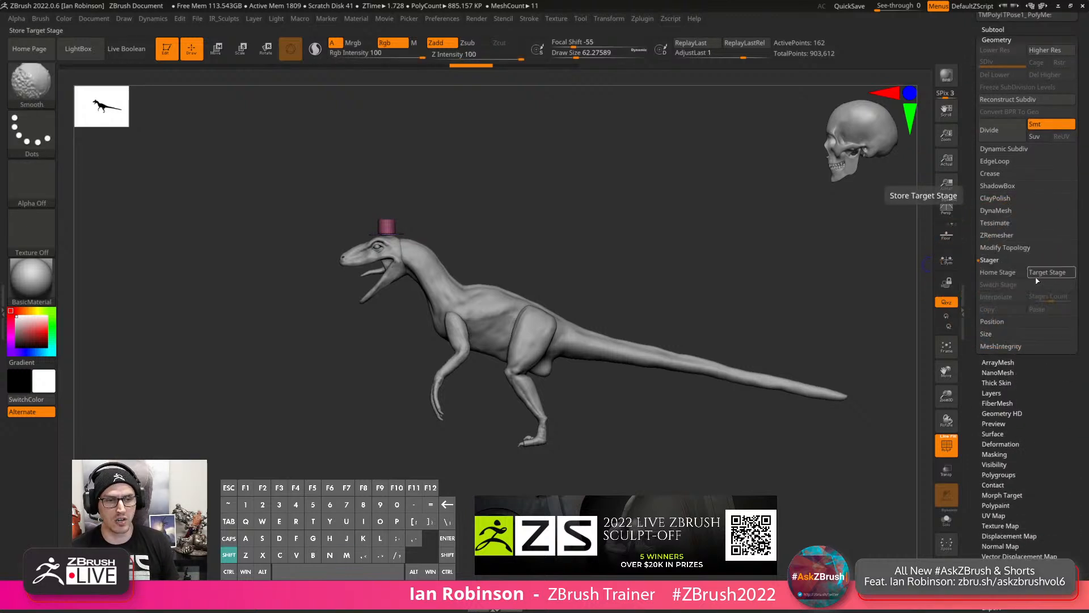
left_click(1012, 273)
Move the top hat sideways off the raptor's head along X and store that position as its Target Stage.
mouse_move(605, 233)
left_mouse_down()
mouse_move(627, 247)
mouse_move(637, 306)
mouse_move(678, 260)
mouse_move(703, 304)
left_mouse_up()
key("w")
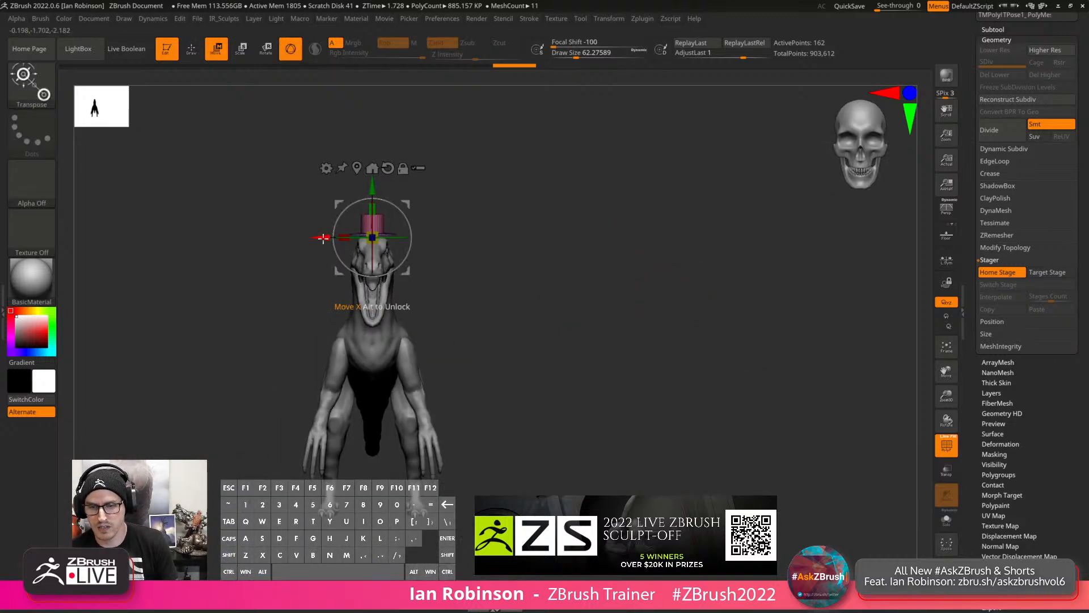
left_click_drag(323, 238, 540, 248)
key("ctrl+z")
key("x")
left_click_drag(333, 240, 588, 239)
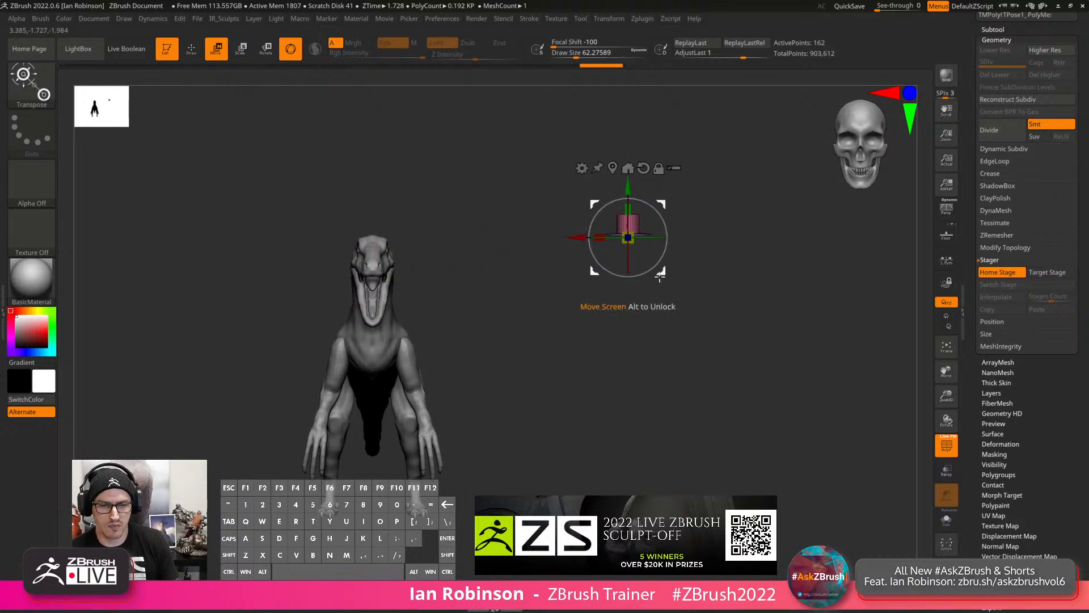
mouse_move(681, 264)
left_mouse_down()
mouse_move(730, 250)
mouse_move(698, 260)
left_mouse_up()
key("q")
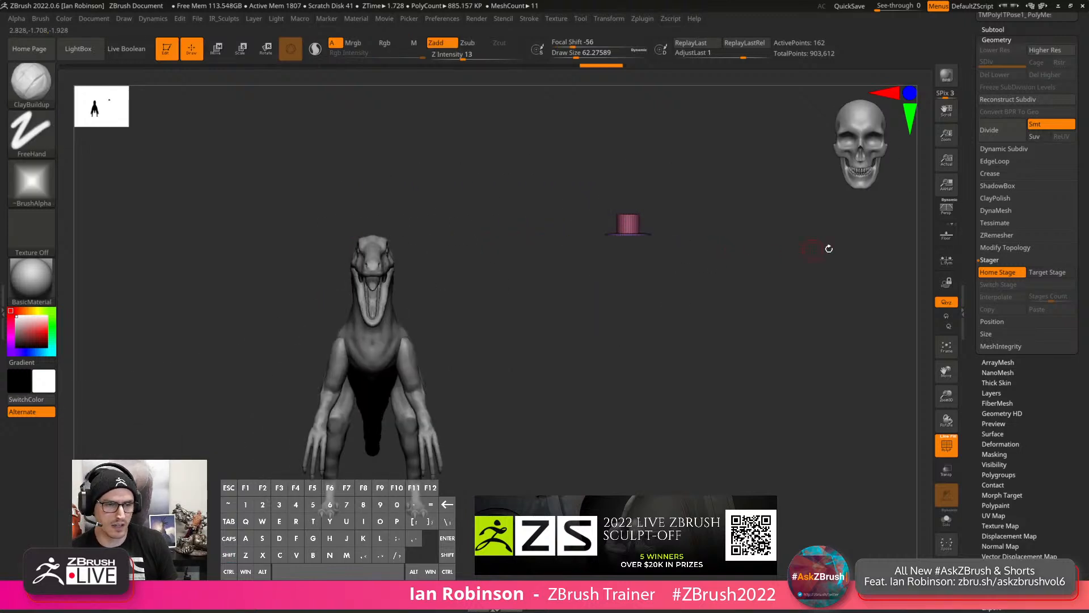
left_click(1048, 272)
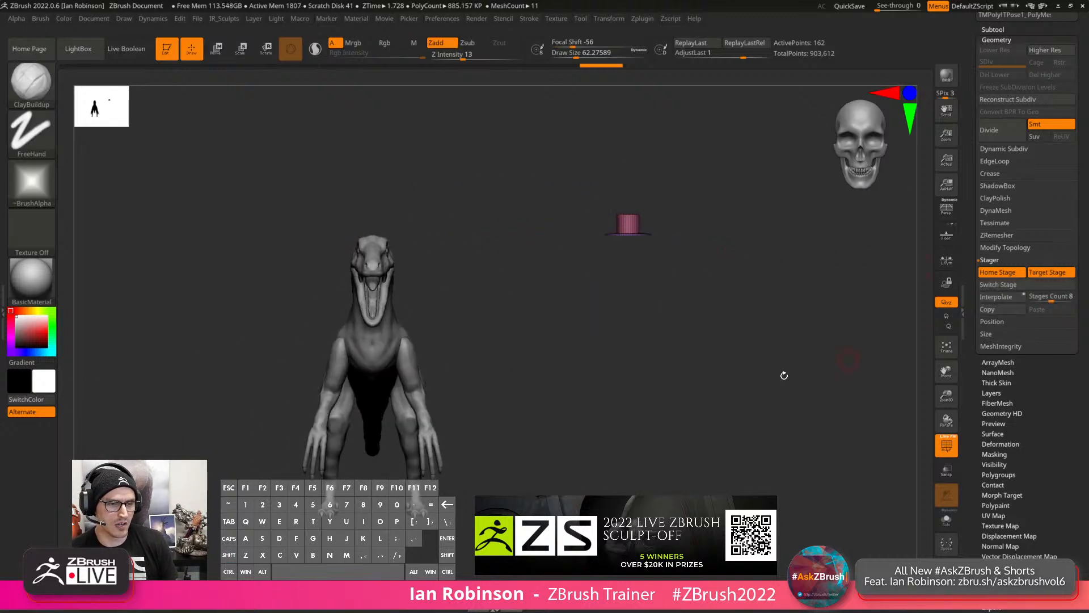
Toggle the top hat repeatedly between its home and target stages.
left_click(1000, 285)
left_click(1001, 284)
left_click(1001, 285)
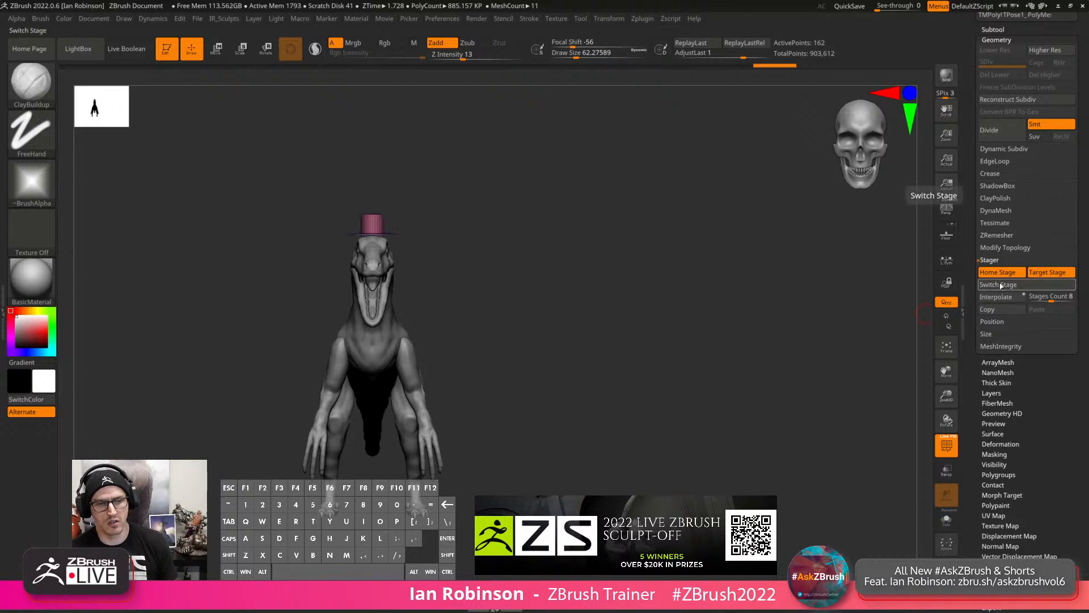
left_click(1001, 285)
left_click(1001, 285)
left_click(1001, 285)
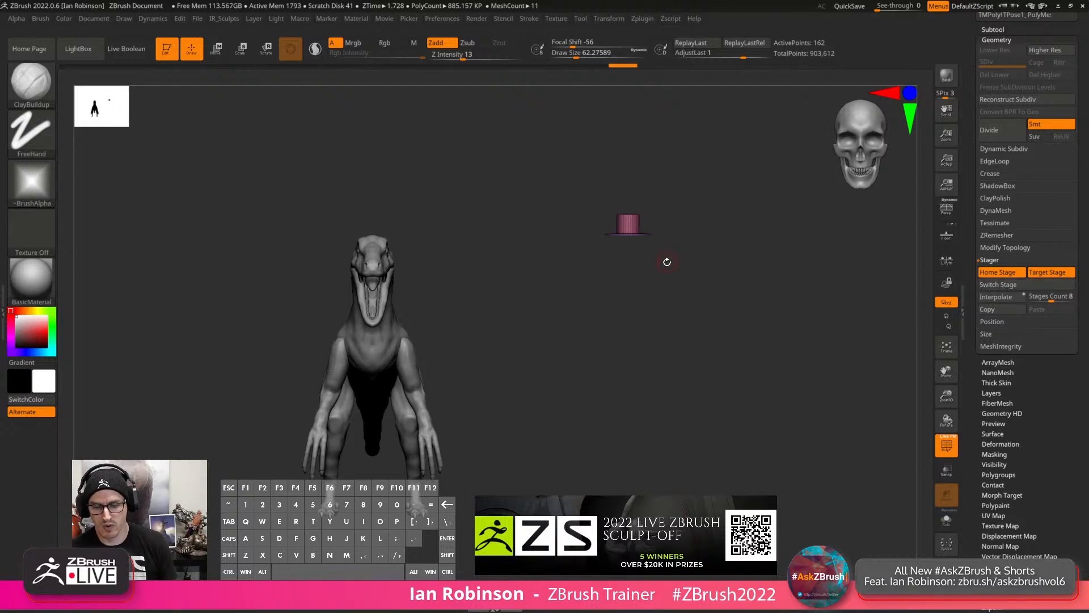
Frame the top hat's underside, reduce the draw size to about 26 and enable Local Symmetry.
key("f")
key("f")
right_click_drag(778, 291, 716, 282, "ctrl")
key("s")
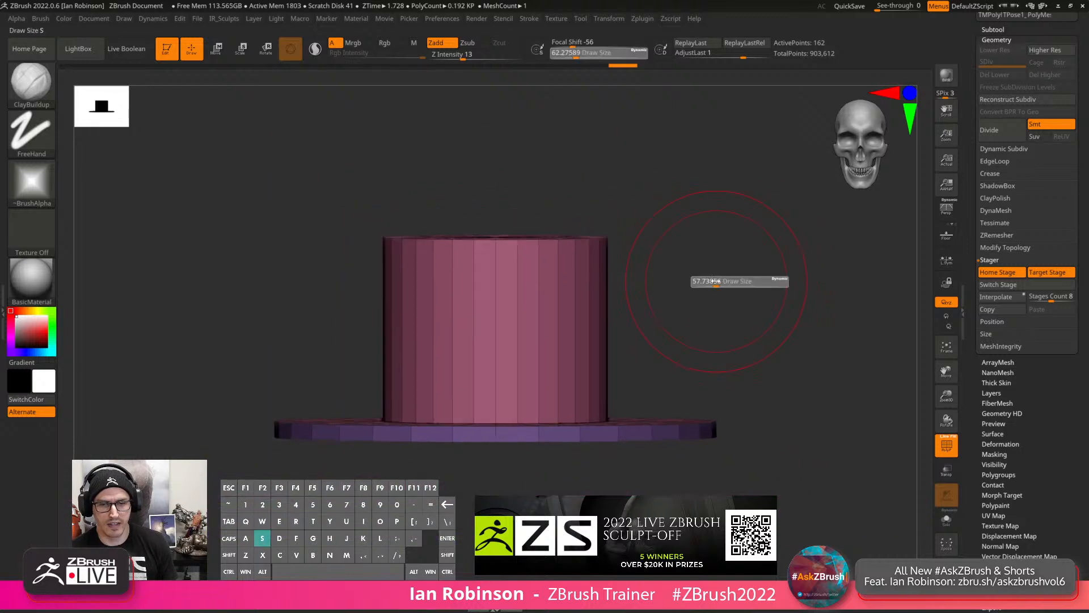
left_click_drag(716, 282, 709, 282)
mouse_move(708, 282)
right_mouse_down("ctrl")
mouse_move(713, 304)
mouse_move(730, 261)
mouse_move(744, 282)
right_mouse_up("ctrl")
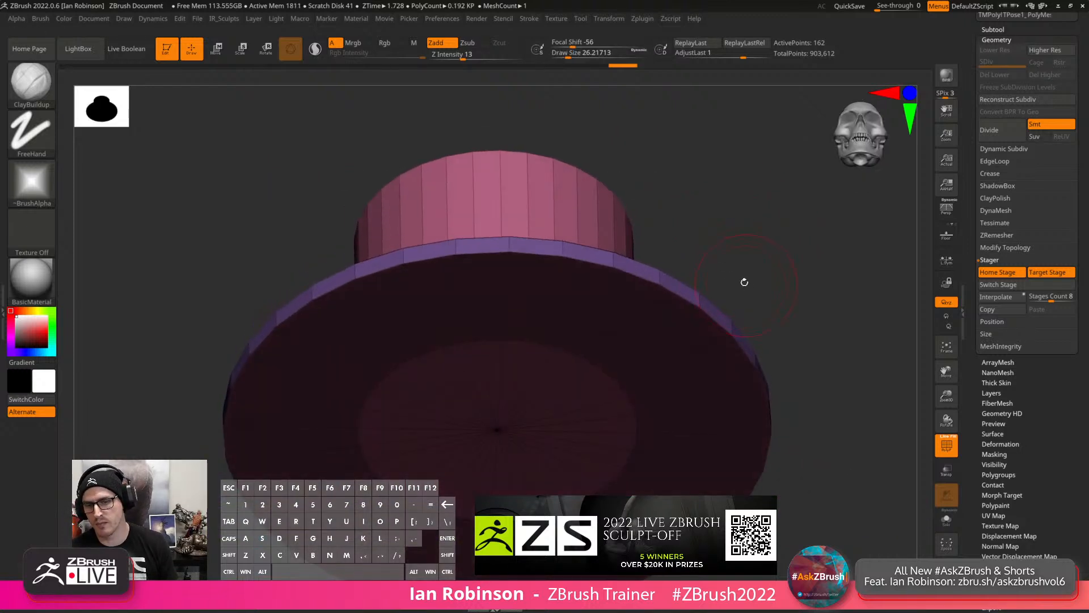
left_click_drag(790, 286, 799, 222, "alt")
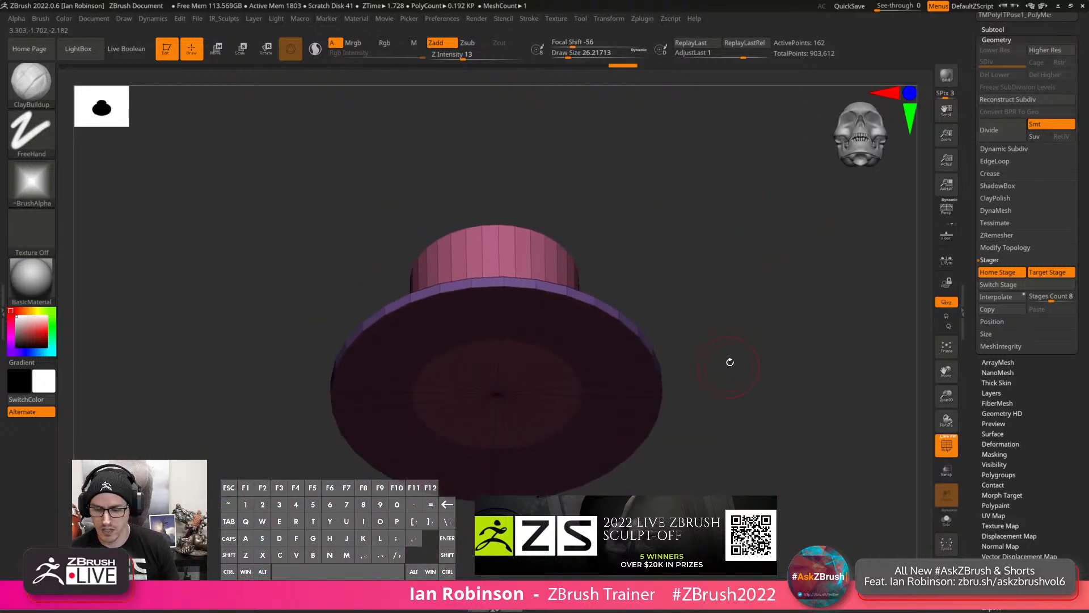
left_click(947, 259)
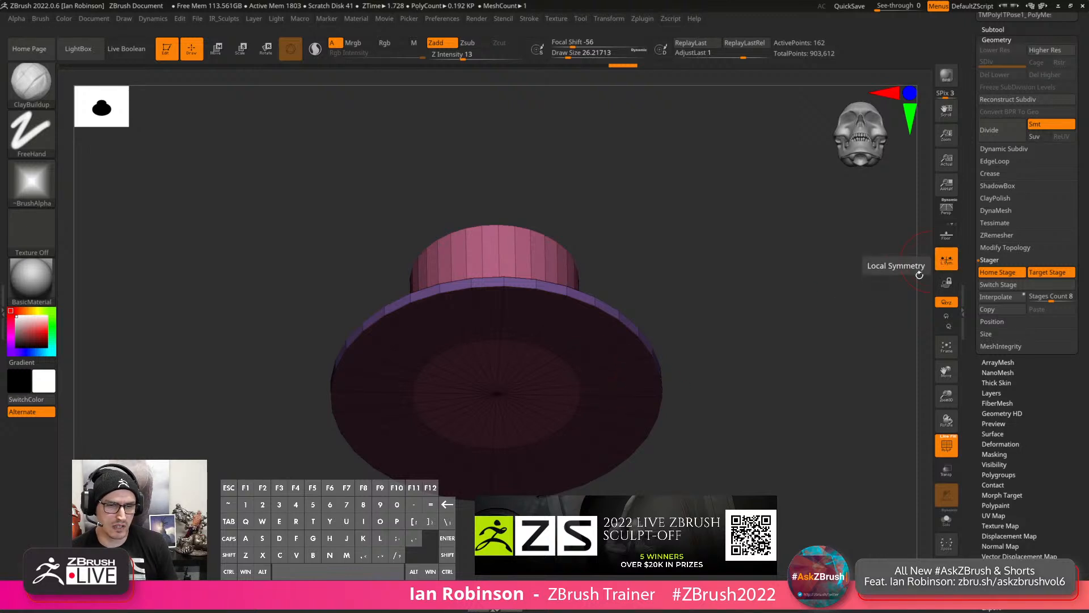
left_click_drag(733, 391, 723, 367, "shift")
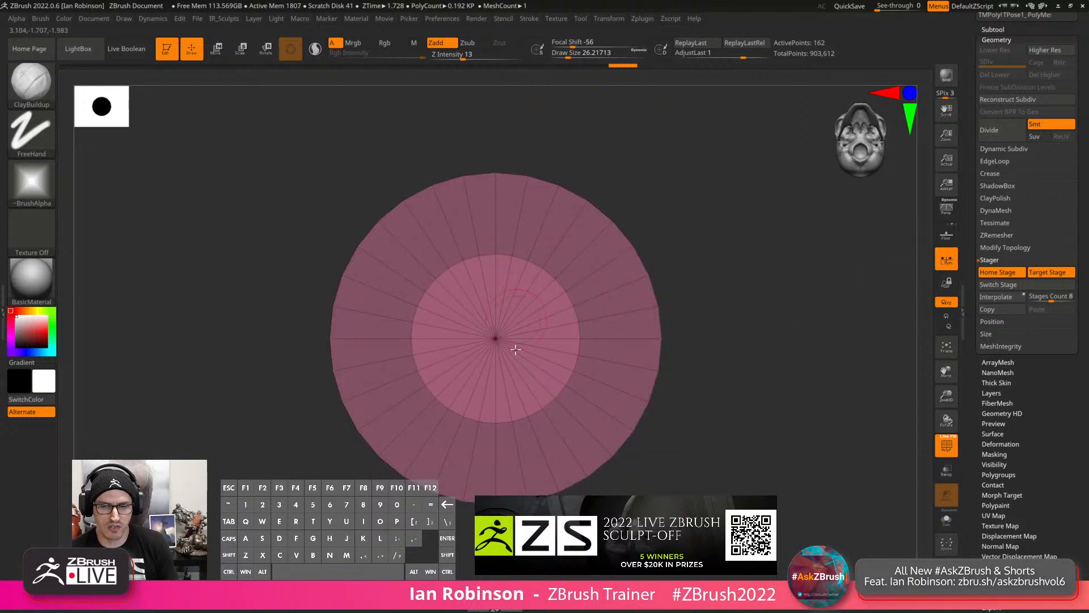
Switch the top hat to its home stage on the raptor's head and back to its target stage.
left_click_drag(702, 363, 609, 329, "alt")
left_click(995, 272)
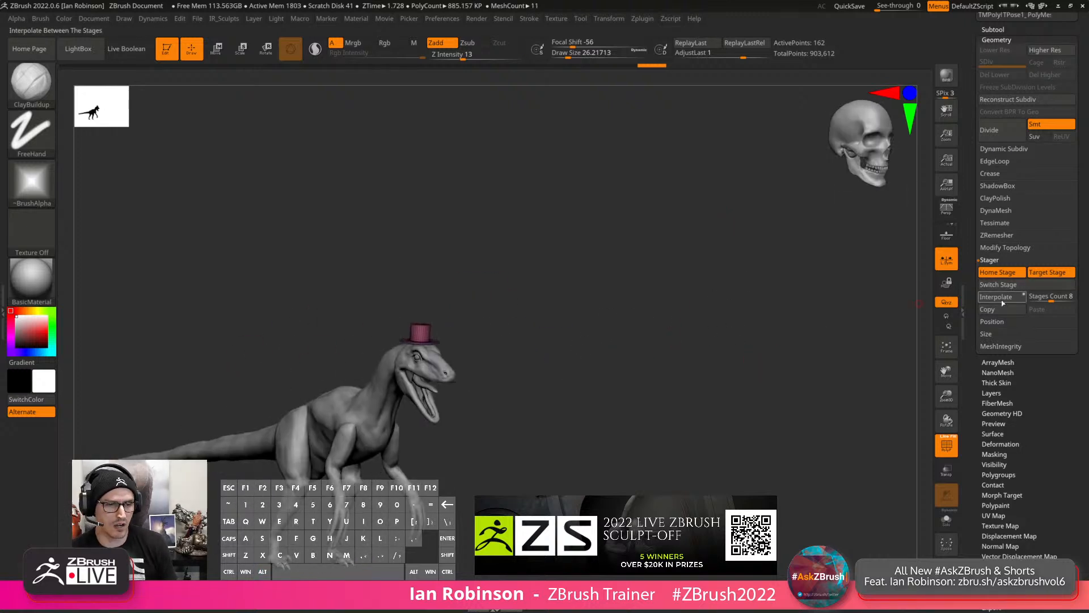
left_click(1015, 284)
Push the inner circle of polygons on the top hat's underside inward with the ZModeler brush.
key("f")
key("f")
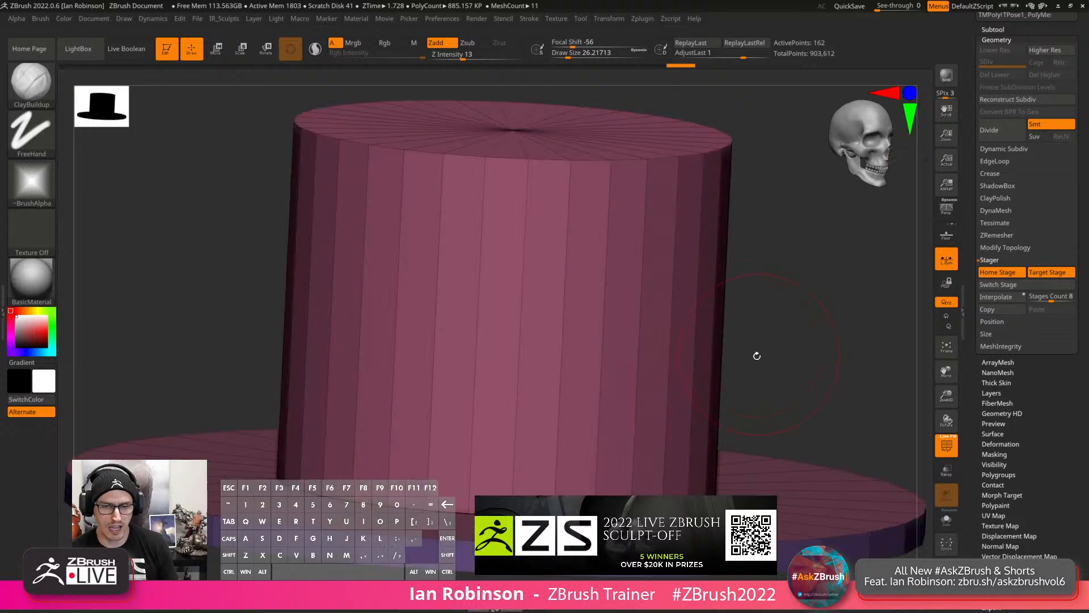
mouse_move(794, 335)
left_mouse_down()
mouse_move(774, 282)
mouse_move(649, 287)
mouse_move(611, 359)
left_mouse_up()
key("b")
key("z")
key("m")
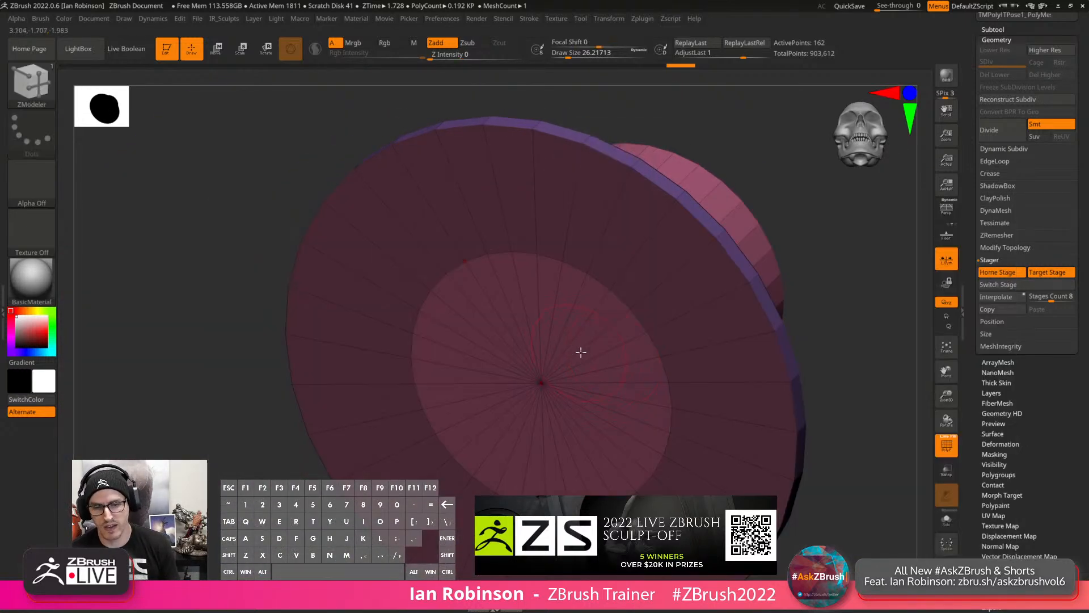
left_click(616, 336, "alt")
mouse_move(577, 317)
left_mouse_down("alt")
mouse_move(640, 384)
mouse_move(539, 467)
mouse_move(537, 377)
left_mouse_up("alt")
left_click_drag(653, 407, 673, 318)
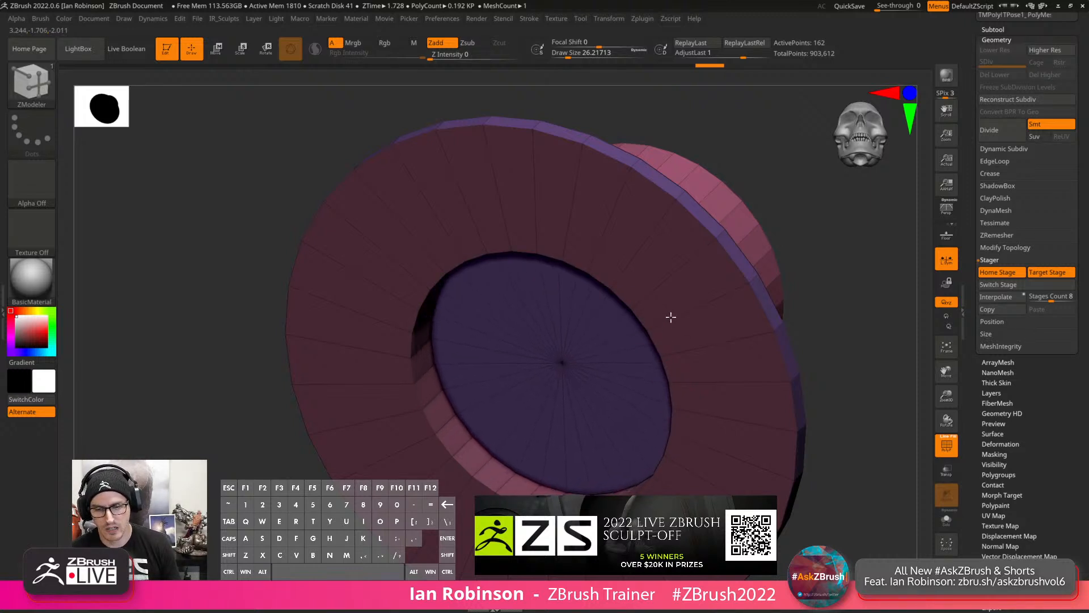
Return the hollowed top hat to its home stage on the raptor's head and clear both stored stages.
left_click_drag(852, 273, 808, 298)
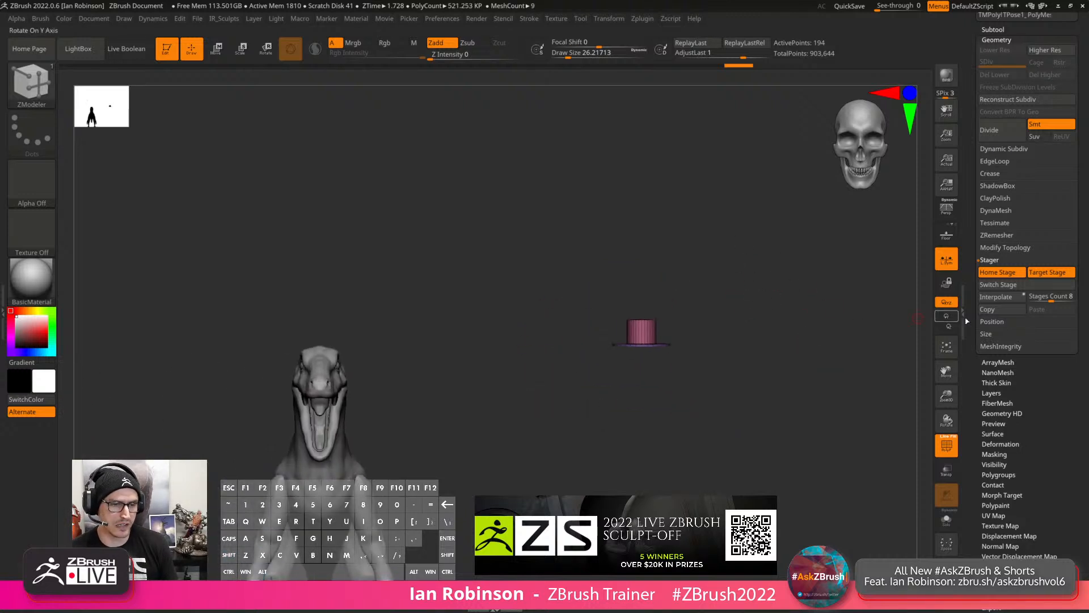
left_click(1014, 287)
left_click(1042, 277)
left_click(1015, 274)
left_click_drag(675, 319, 697, 380, "alt")
key("shift+f")
key("shift+f")
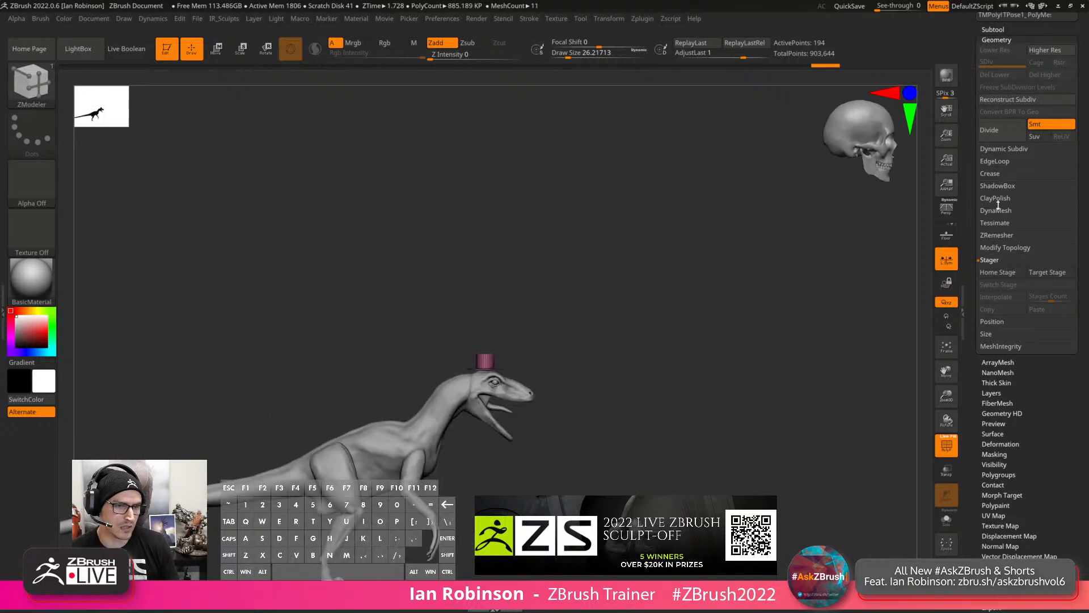
Try aligning all visible subtools by their right edges and then by their centers, and undo both alignments.
left_click(997, 261)
left_click(993, 29)
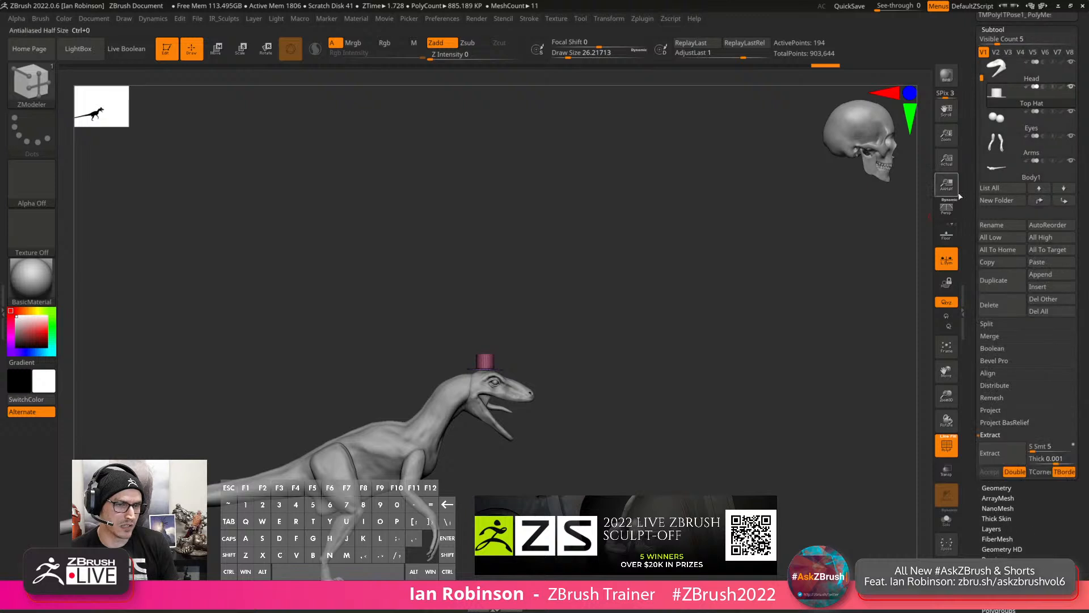
left_click(988, 372)
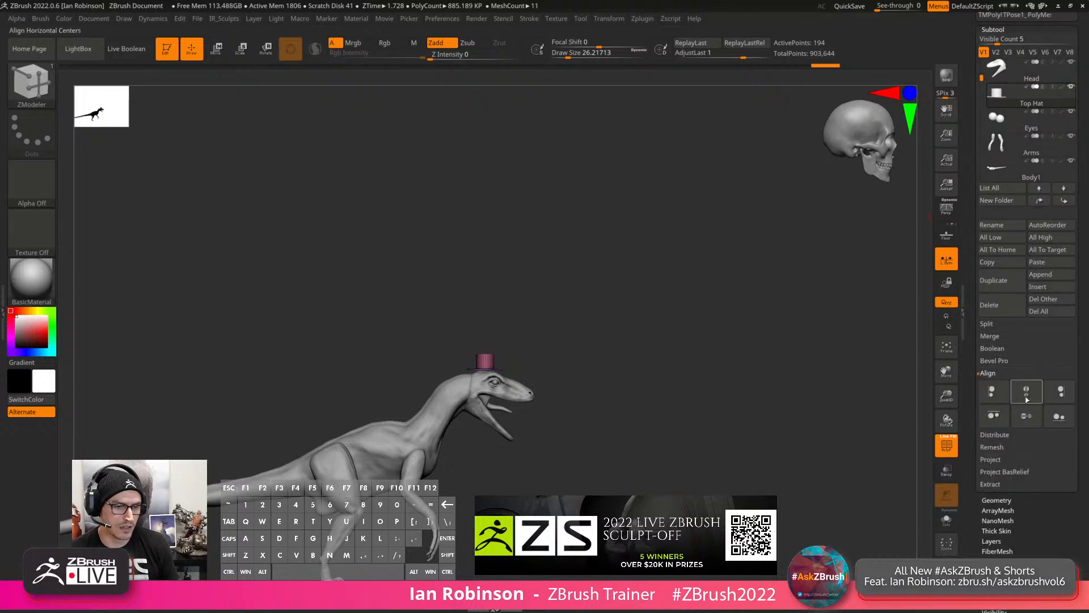
left_click(1049, 392)
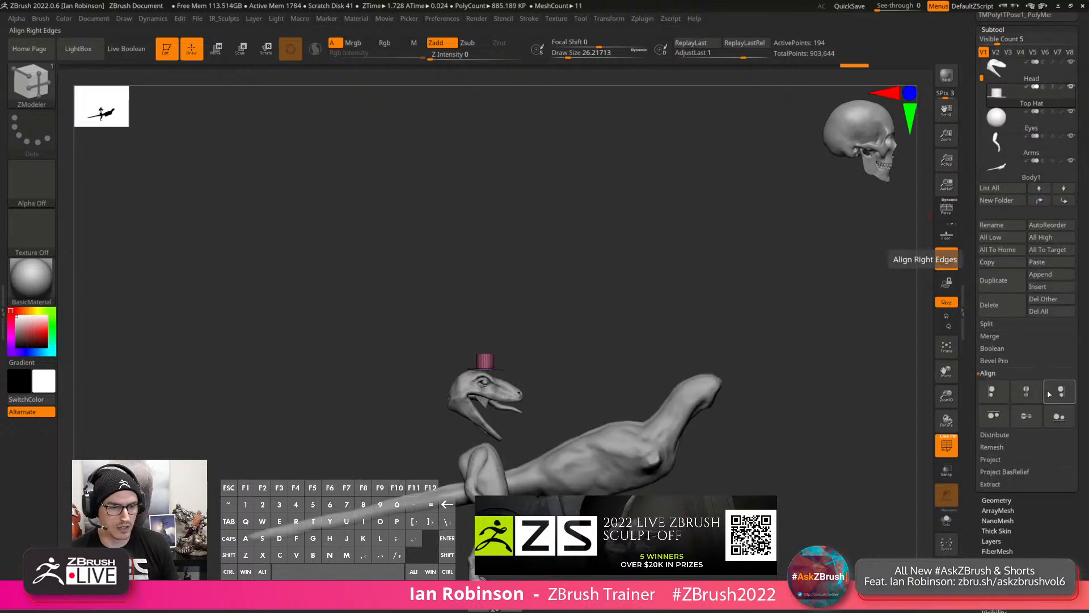
left_click(1023, 419)
key("ctrl+z")
key("ctrl+z")
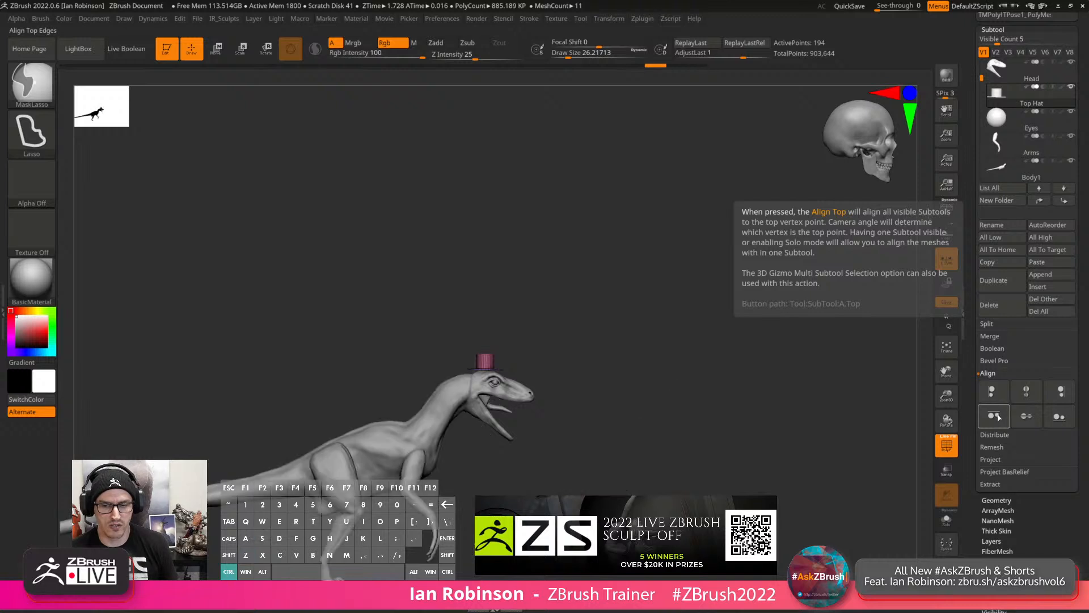
Render the full raptor with BPR without the polyframe overlay and view the ZBrush To Photoshop plugin options.
mouse_move(697, 252)
left_mouse_down()
mouse_move(651, 378)
mouse_move(666, 340)
mouse_move(674, 372)
mouse_move(717, 353)
mouse_move(701, 325)
left_mouse_up()
key("shift+f")
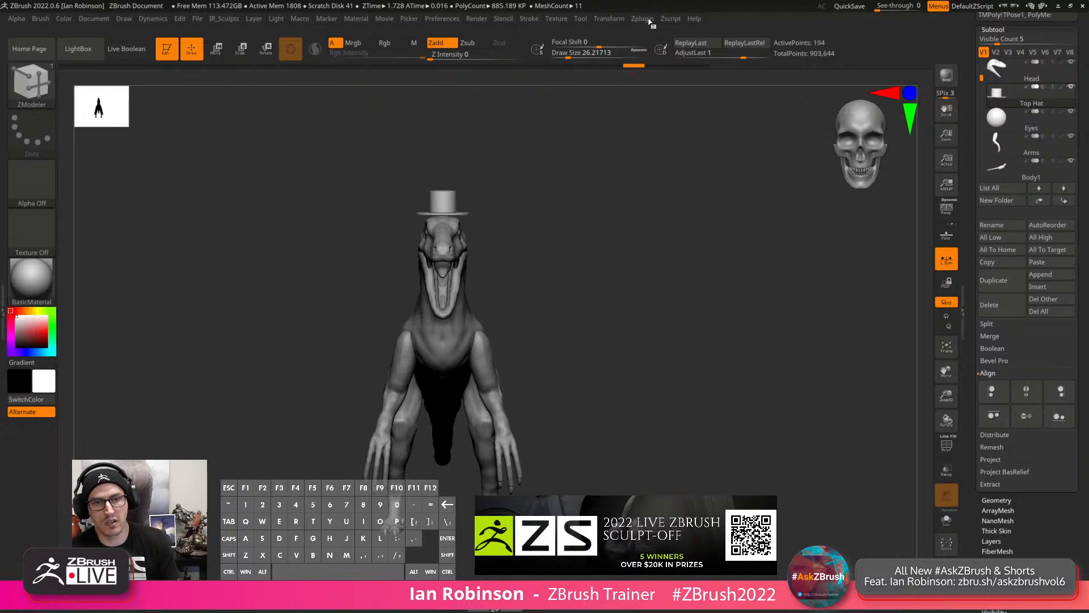
left_click_drag(571, 255, 631, 259, "shift")
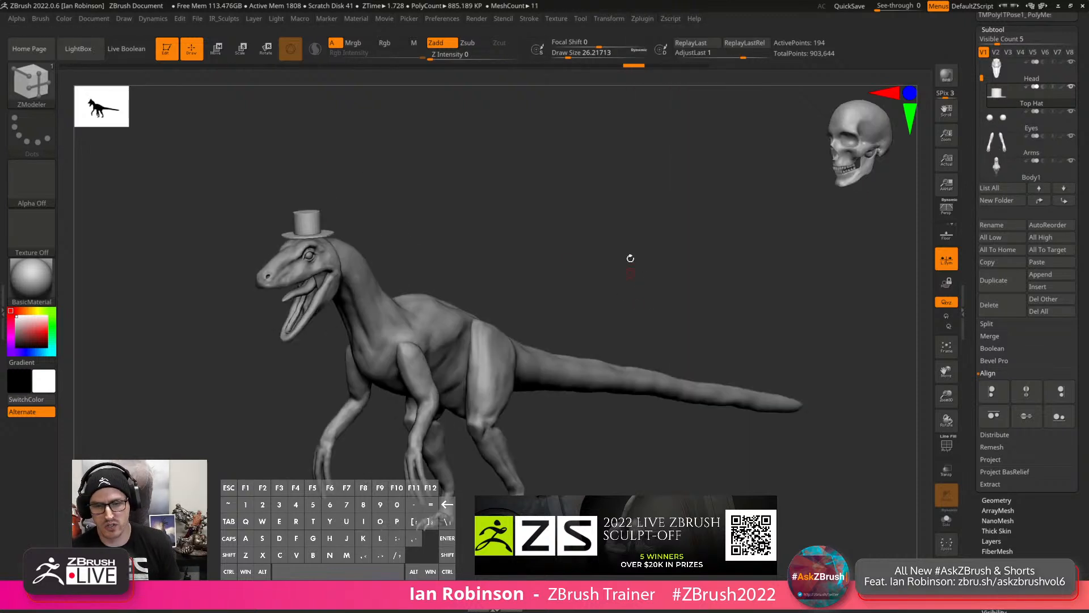
left_click_drag(538, 282, 671, 281, "alt")
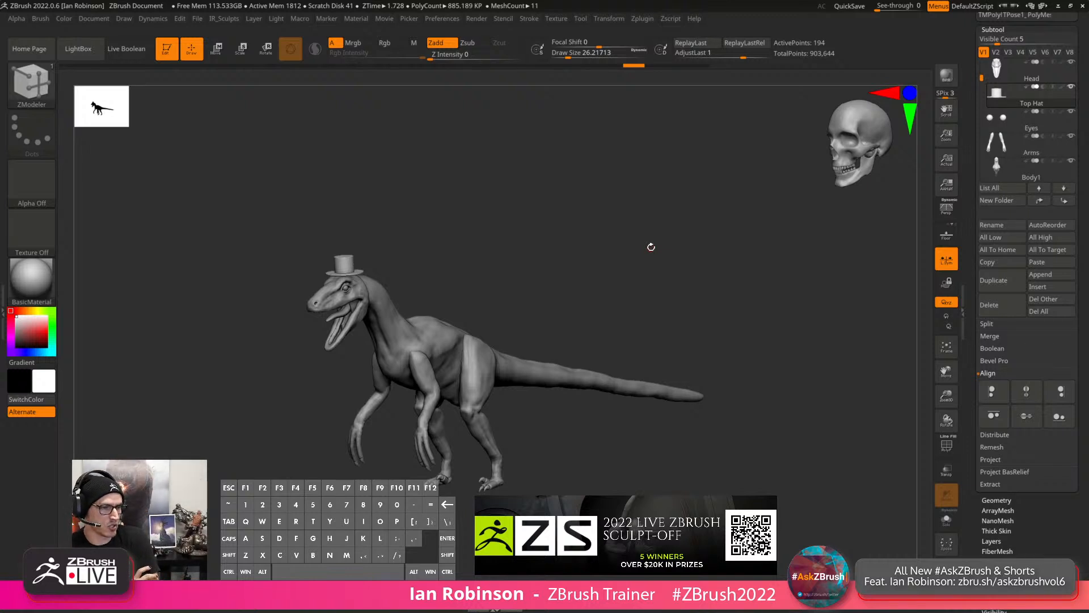
mouse_move(645, 103)
left_mouse_down()
mouse_move(664, 244)
mouse_move(699, 255)
mouse_move(581, 309)
left_mouse_up()
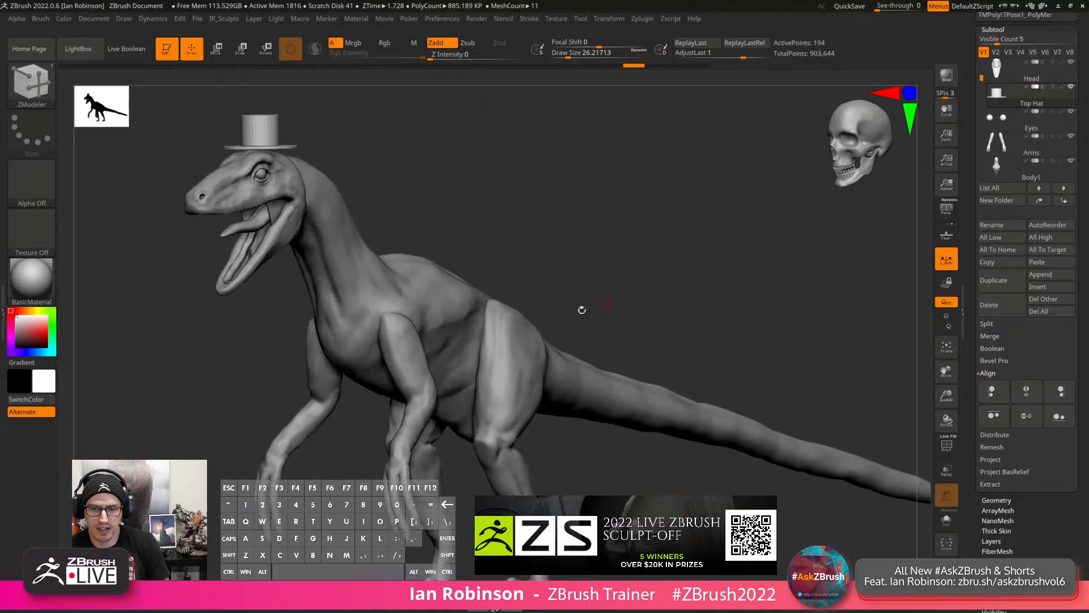
left_click_drag(621, 243, 640, 250, "alt")
key("shift+r")
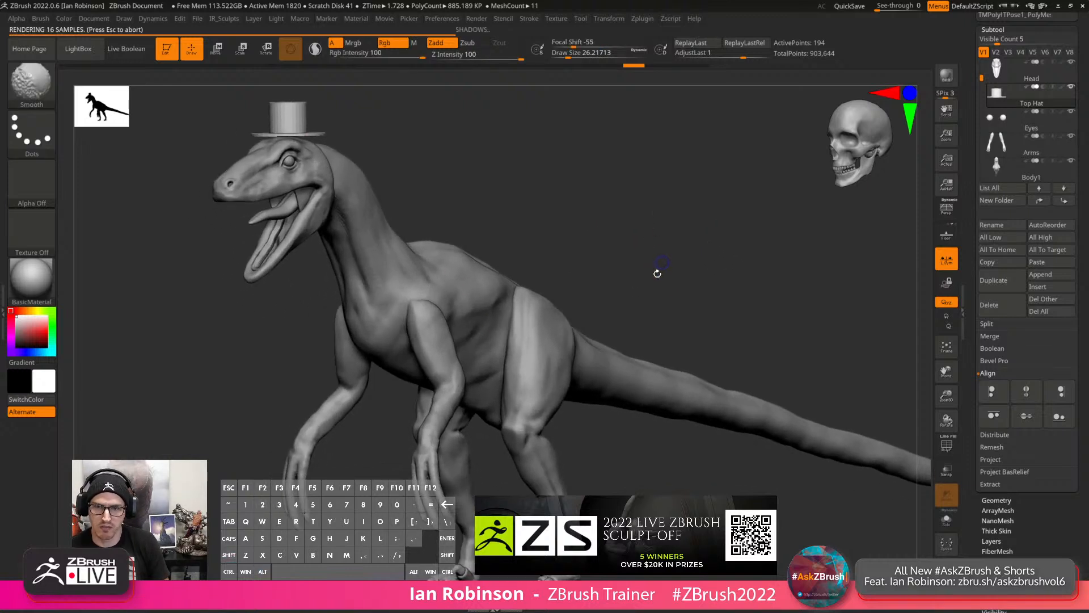
left_click(642, 18)
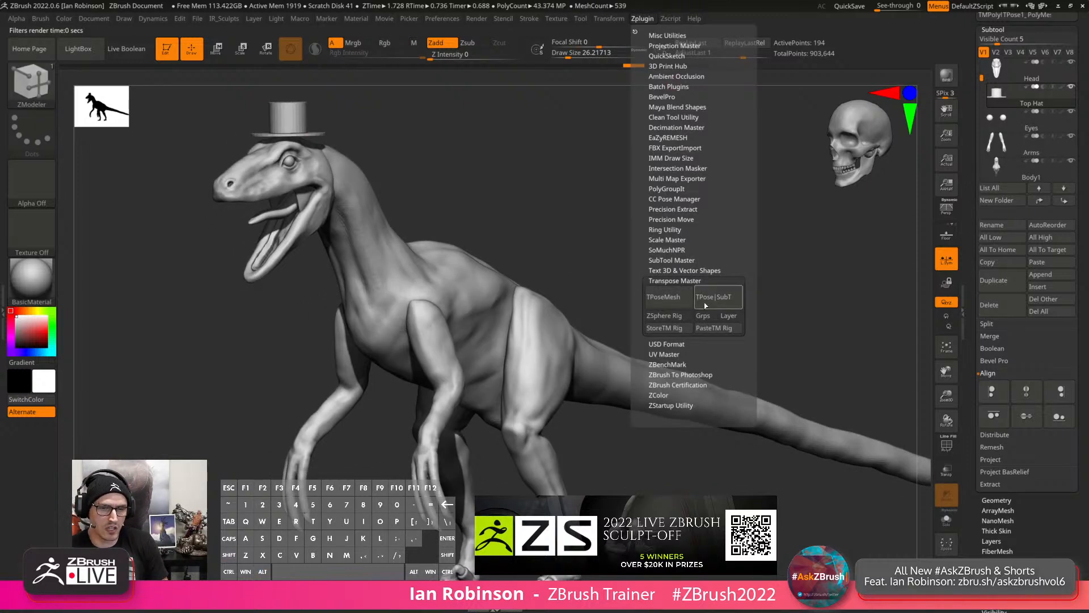
left_click(678, 322)
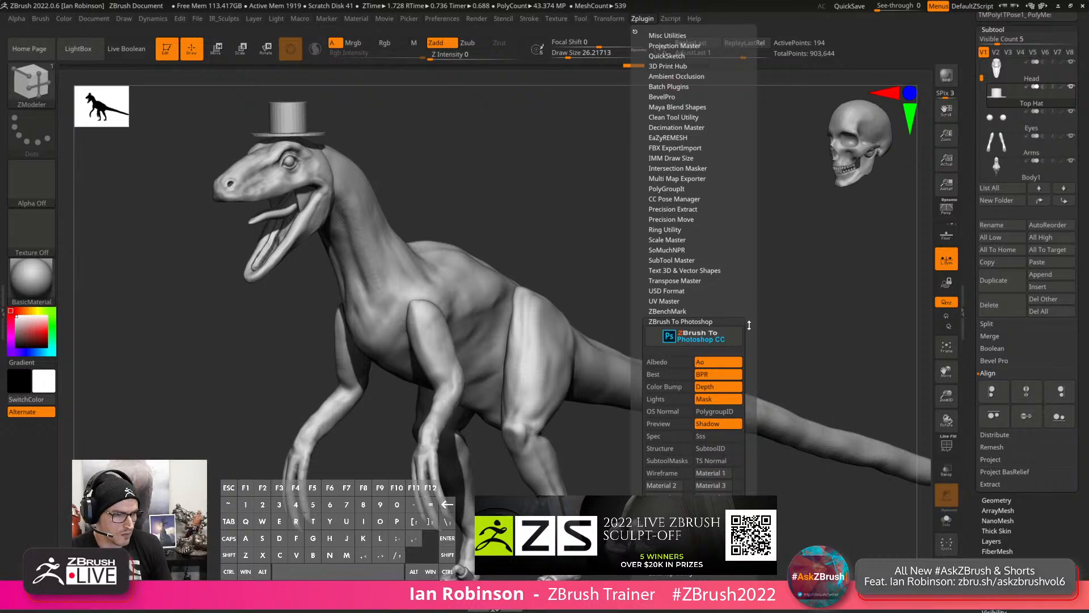
Select the raptor's body subtool and switch to the Standard brush with a draw size of about 67.
left_click_drag(688, 260, 511, 312)
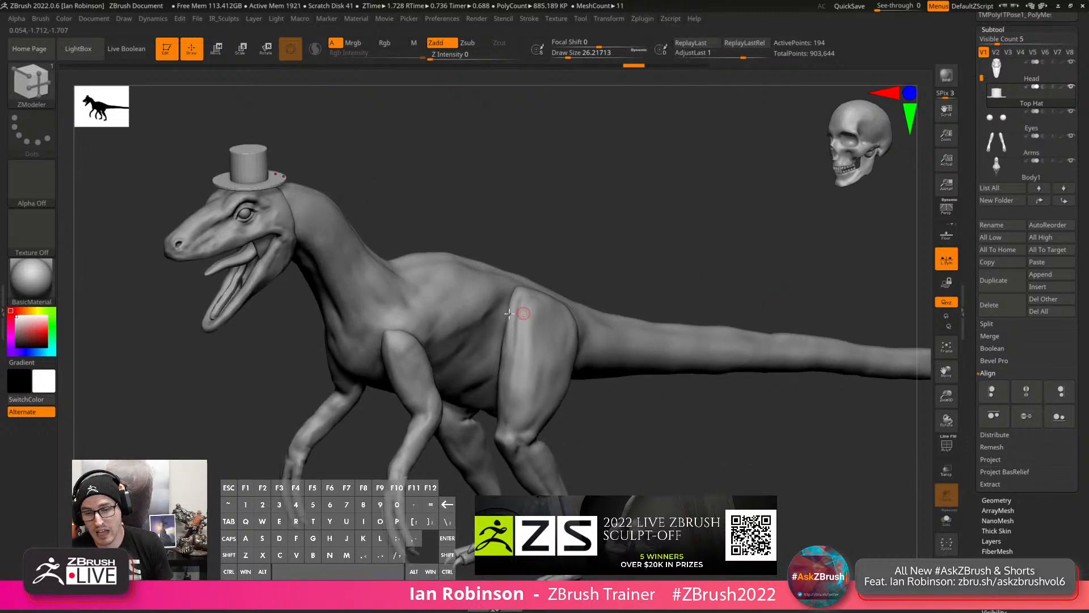
left_click(481, 295, "alt")
key("s")
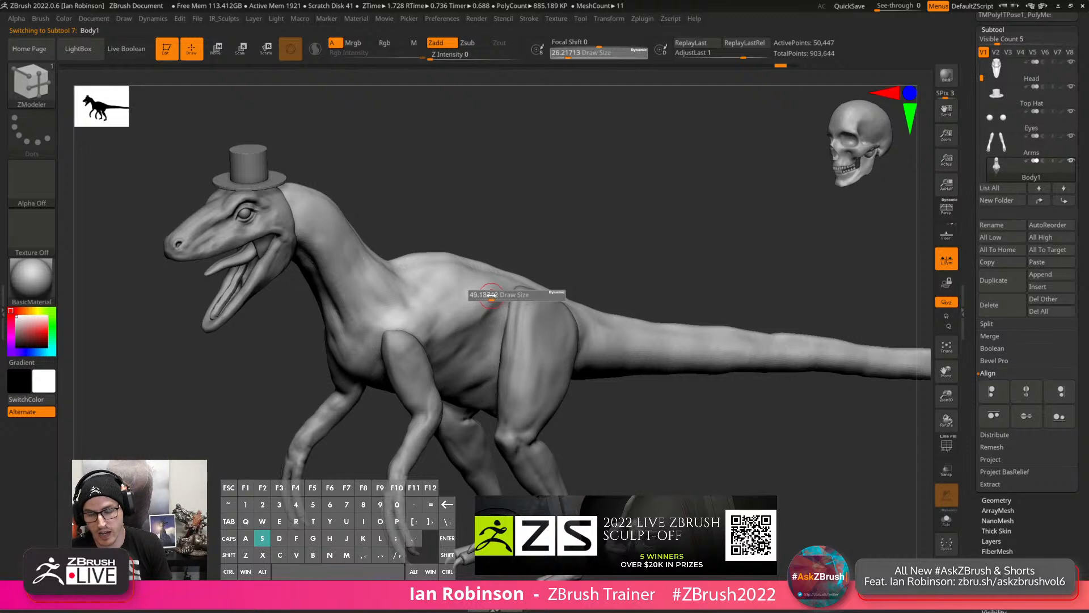
left_click_drag(491, 295, 495, 295)
key("shift+f")
key("shift+f")
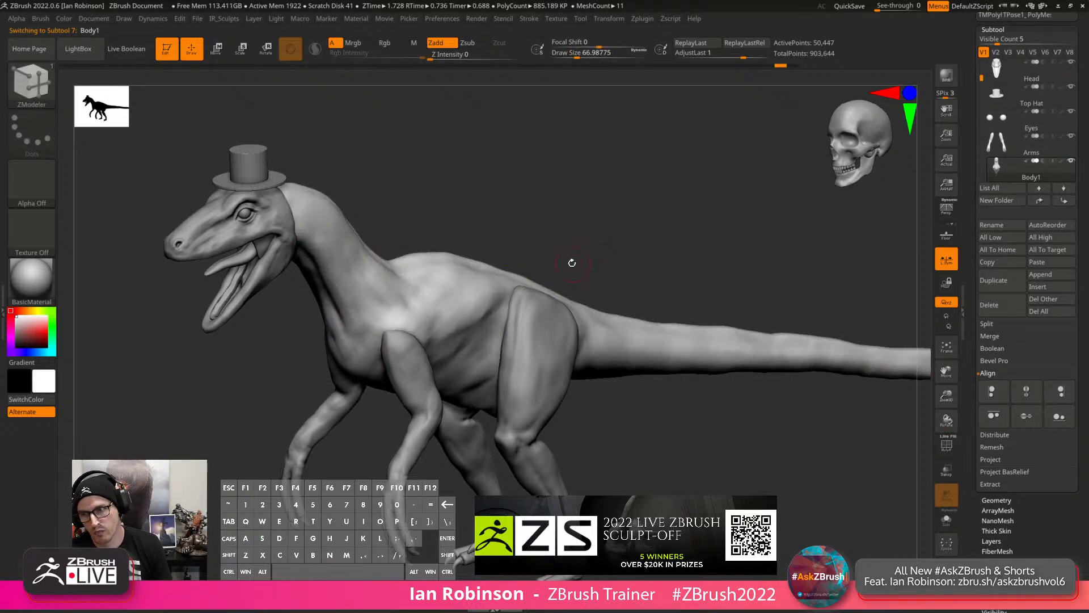
key("b")
key("s")
key("t")
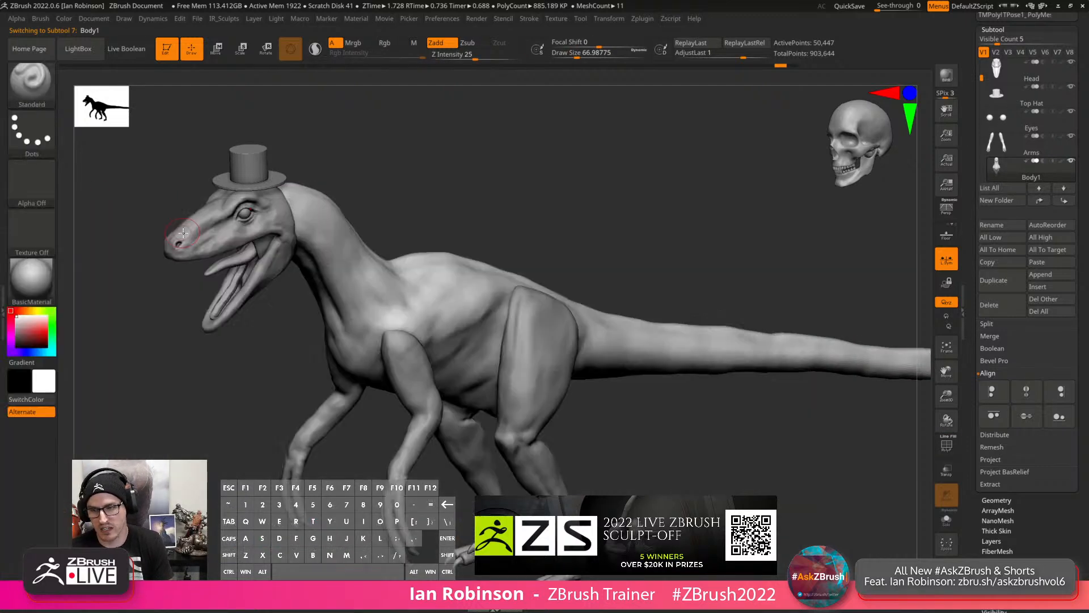
Give the Standard brush the cracked-scale Alpha 64 and the DragRect stroke.
left_click(31, 182)
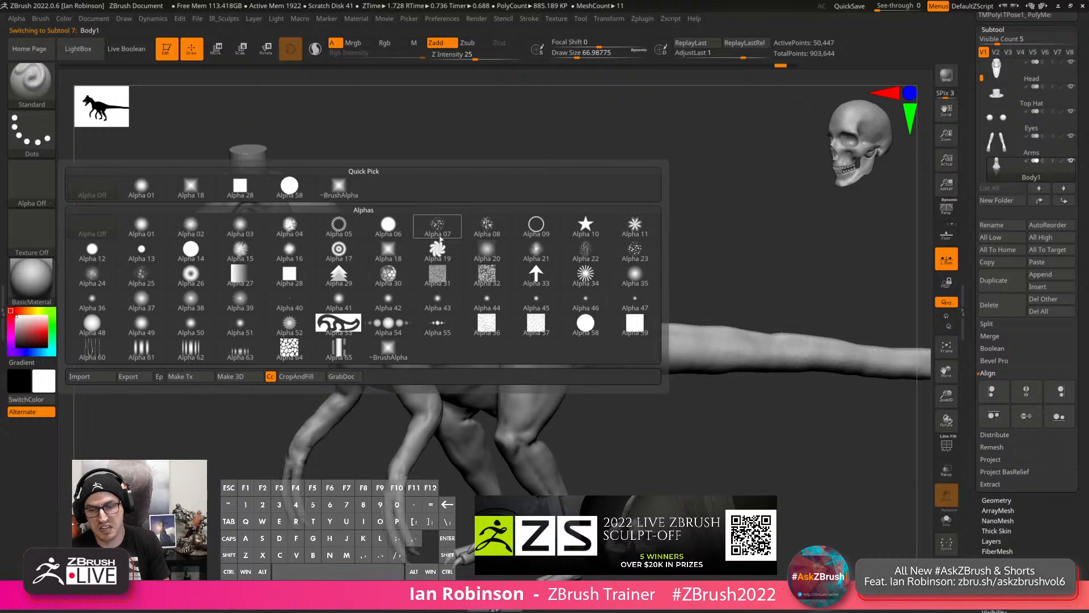
left_click(289, 347)
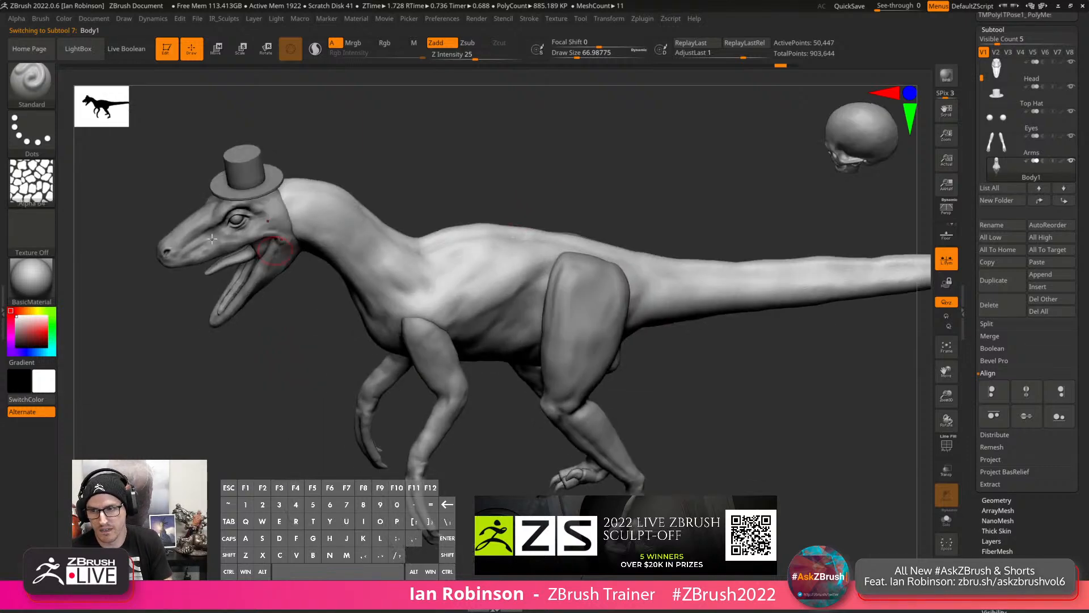
left_click(31, 134)
left_click(155, 141)
Stamp several cracked-scale patches of varying size across the raptor's shoulder, neck base and flank.
left_click_drag(482, 270, 499, 309)
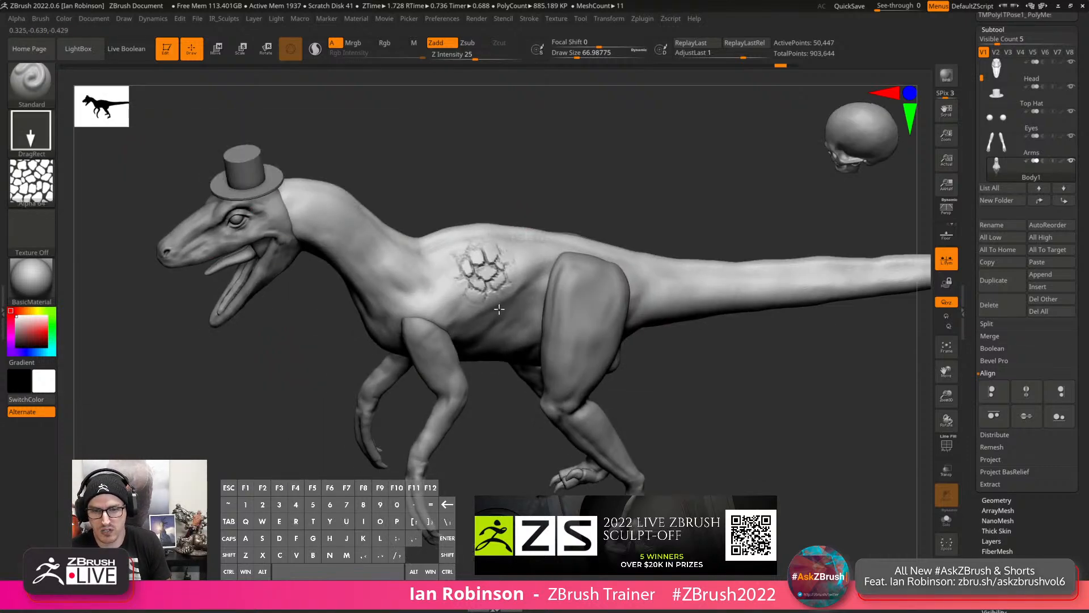
left_click_drag(434, 275, 442, 309)
left_click_drag(364, 238, 391, 321)
left_click_drag(464, 313, 509, 327)
left_click_drag(525, 267, 532, 287)
Undo all the cracked-scale stamps on the raptor's body.
key("ctrl+z")
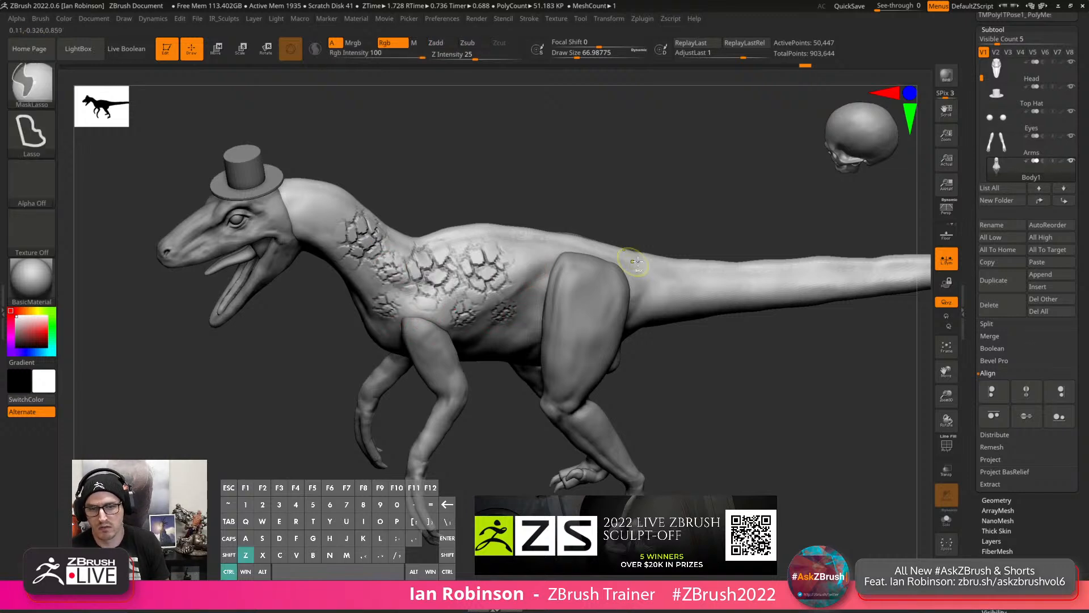
key("ctrl+z")
key("ctrl+z")
key("ctrl+z")
key("ctrl+z")
key("ctrl+z")
key("ctrl+z")
key("ctrl+z")
Import the seamless fabric texture JPG from the Desktop folder as the brush's alpha.
left_click_drag(641, 227, 664, 234)
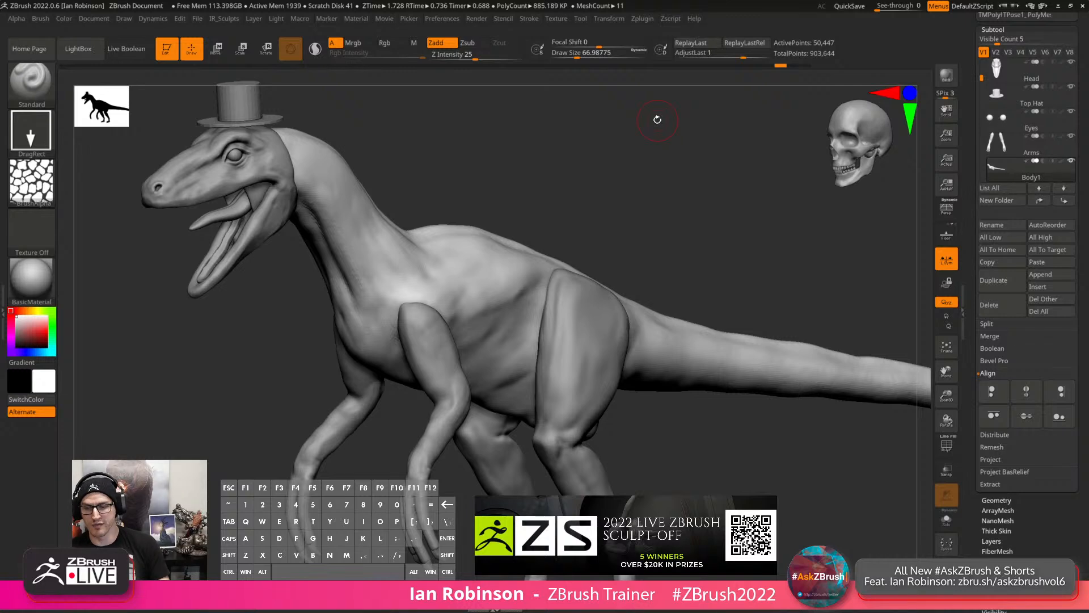
left_click_drag(581, 190, 528, 224)
key("shift+f")
key("shift+f")
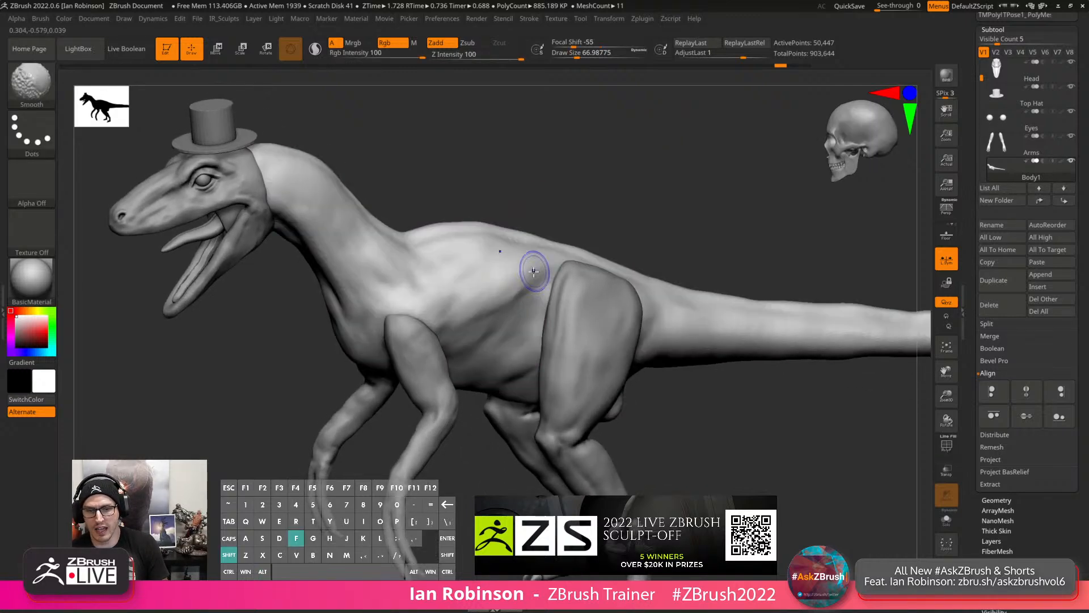
left_click(43, 188)
left_click(34, 184)
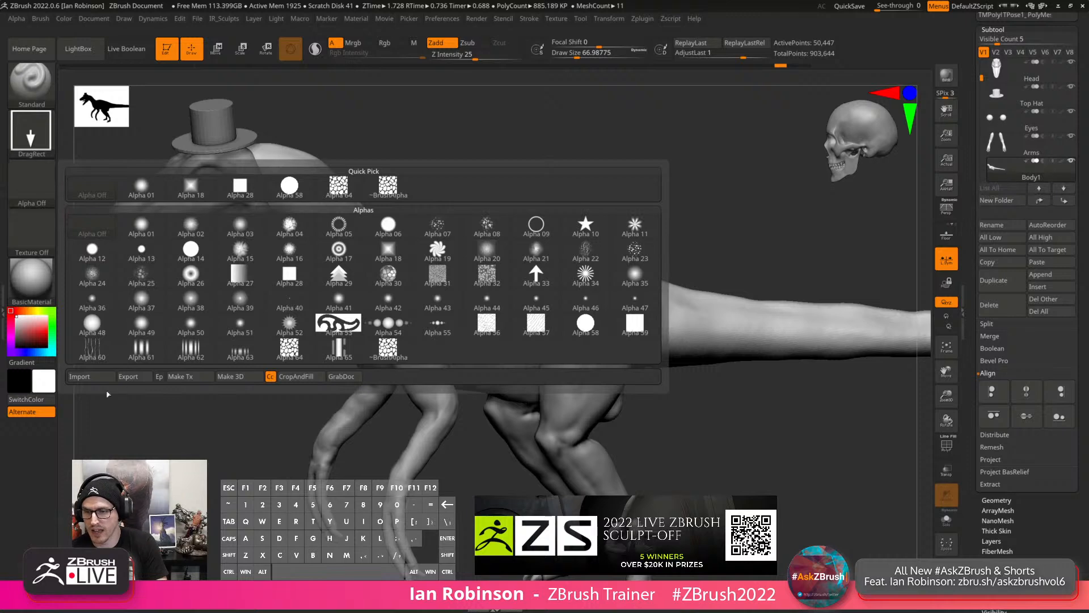
left_click(85, 377)
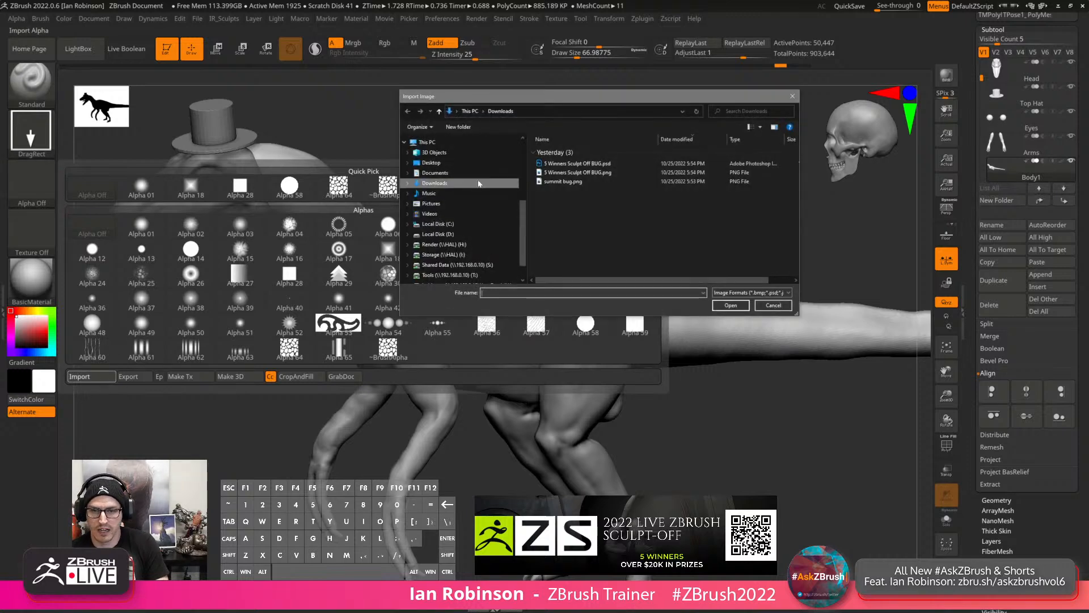
left_click(468, 163)
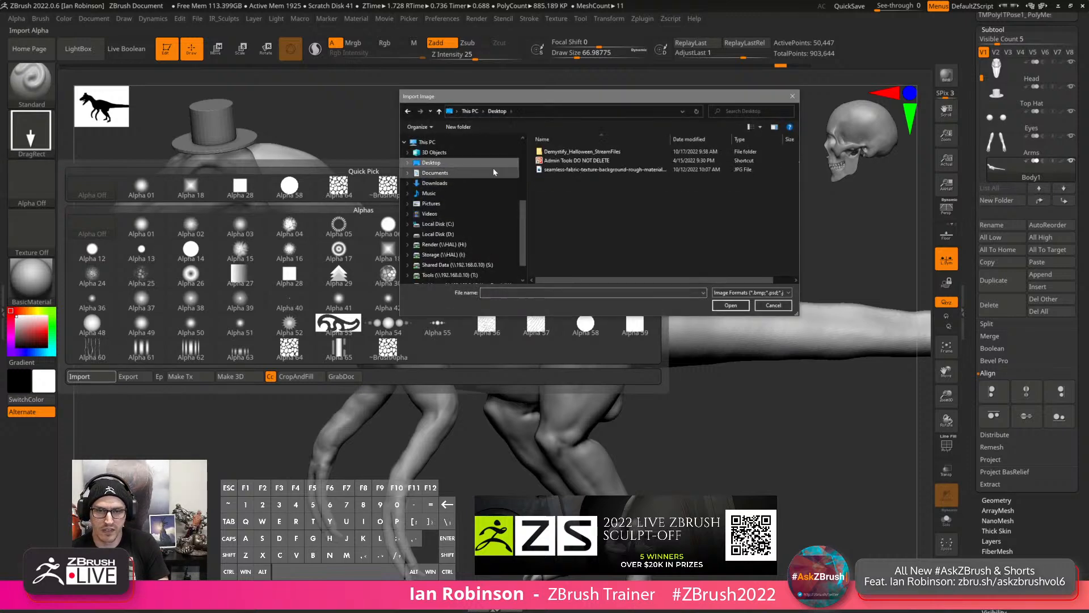
left_click(590, 169)
left_click(731, 305)
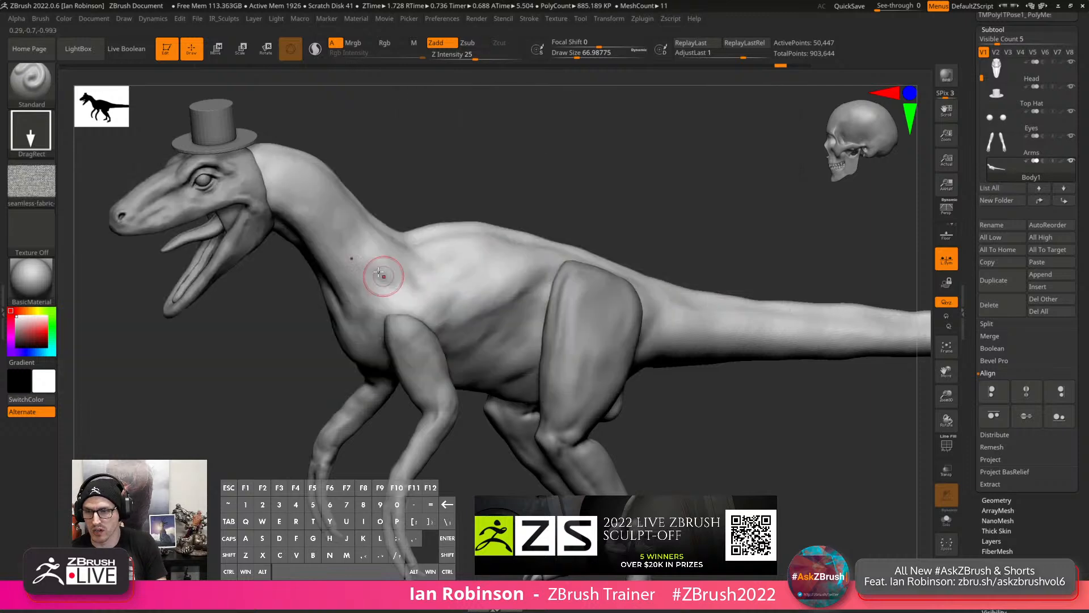
Try stamping the fabric alpha on the raptor's upper flank and undo the stamp.
mouse_move(26, 186)
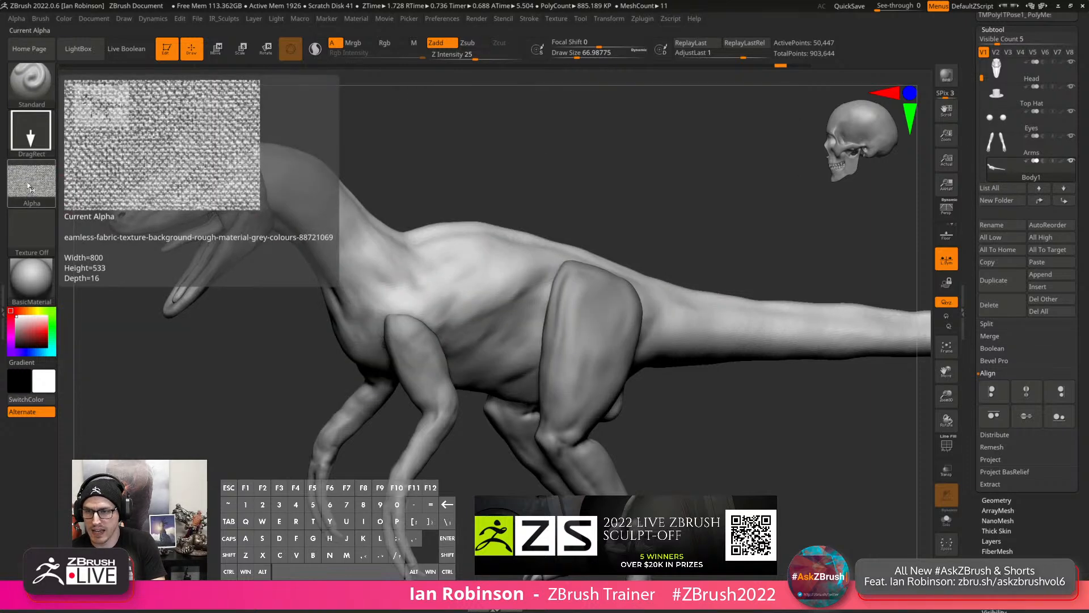
left_click_drag(450, 275, 483, 323)
left_click_drag(585, 198, 581, 214)
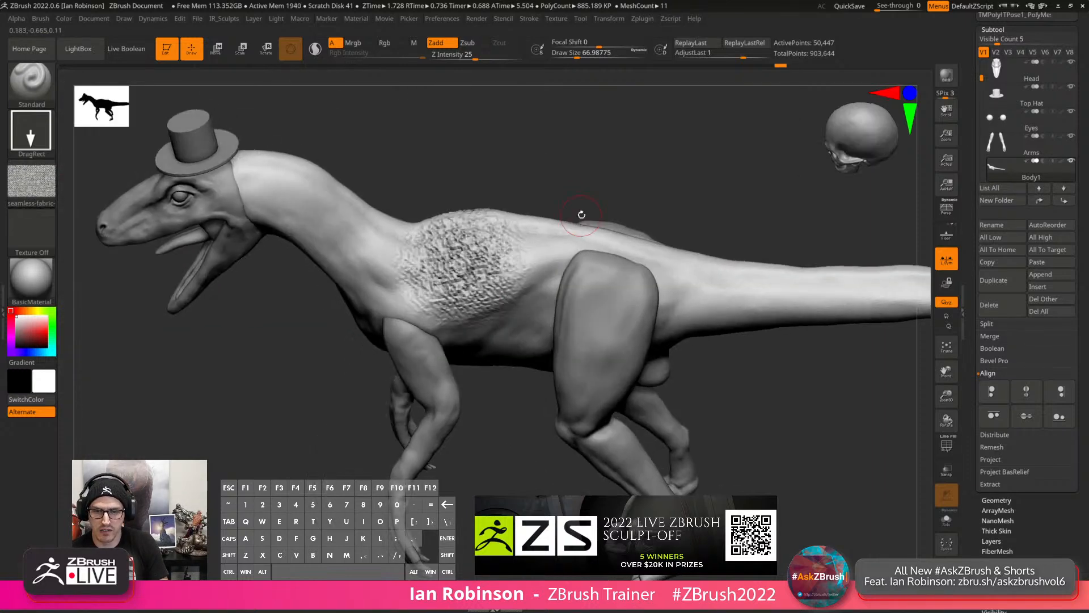
key("ctrl+z")
Subdivide the body, try the fabric stamp again with Z Intensity lowered to 8, and undo the stamps and subdivision.
key("ctrl+d")
left_click_drag(464, 255, 477, 366)
key("ctrl+z")
key("space")
left_click_drag(574, 199, 809, 415)
left_click_drag(838, 483, 810, 453, "alt")
key("ctrl+z")
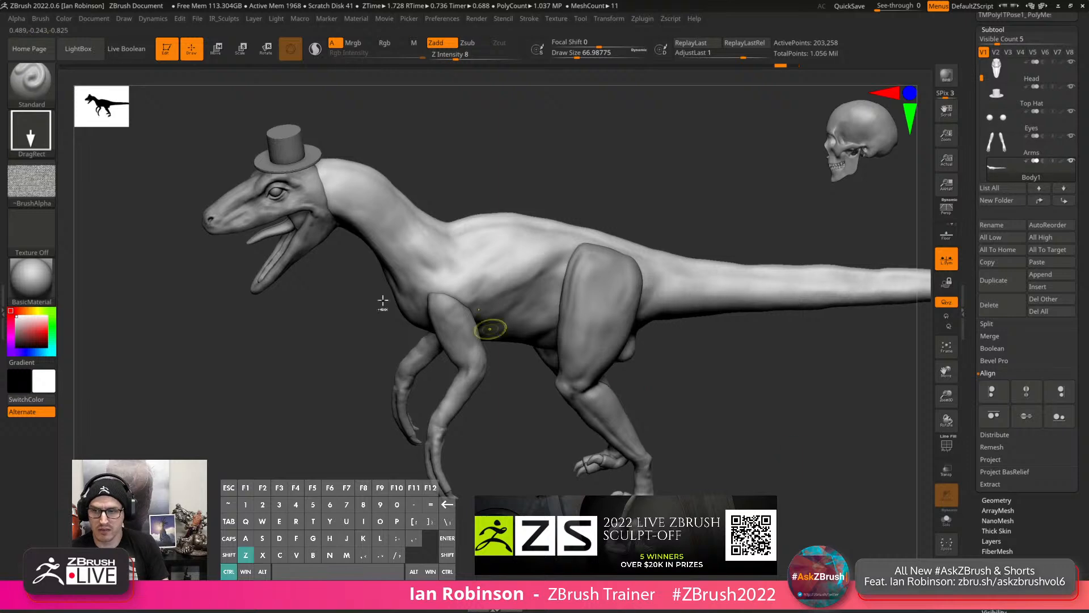
Turn off the brush alpha and open NoiseMaker to add surface noise to the raptor's body.
left_click(33, 188)
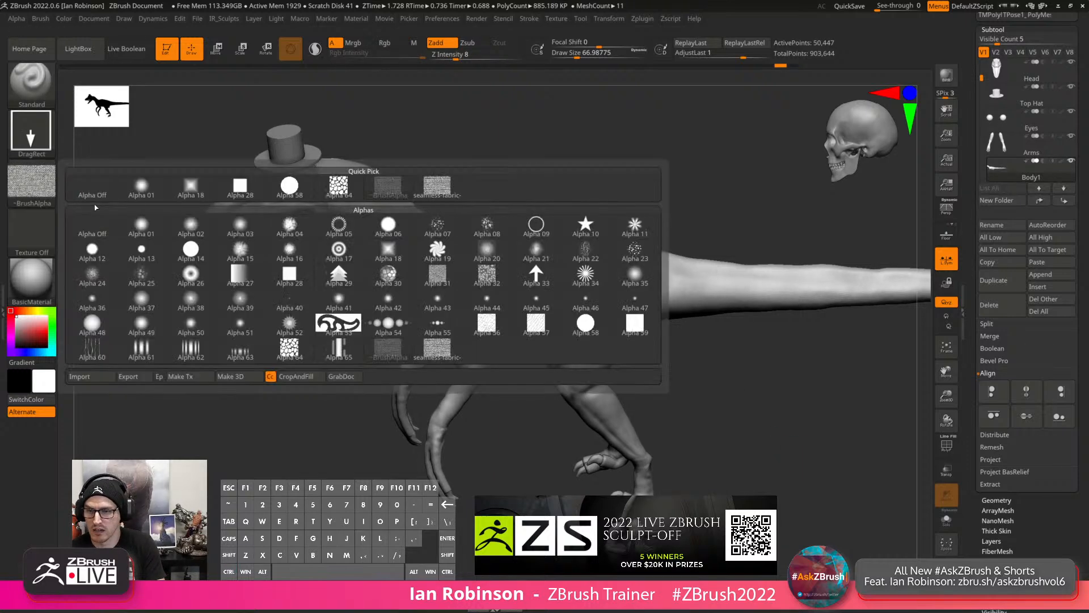
left_click(94, 191)
left_click_drag(803, 434, 755, 442)
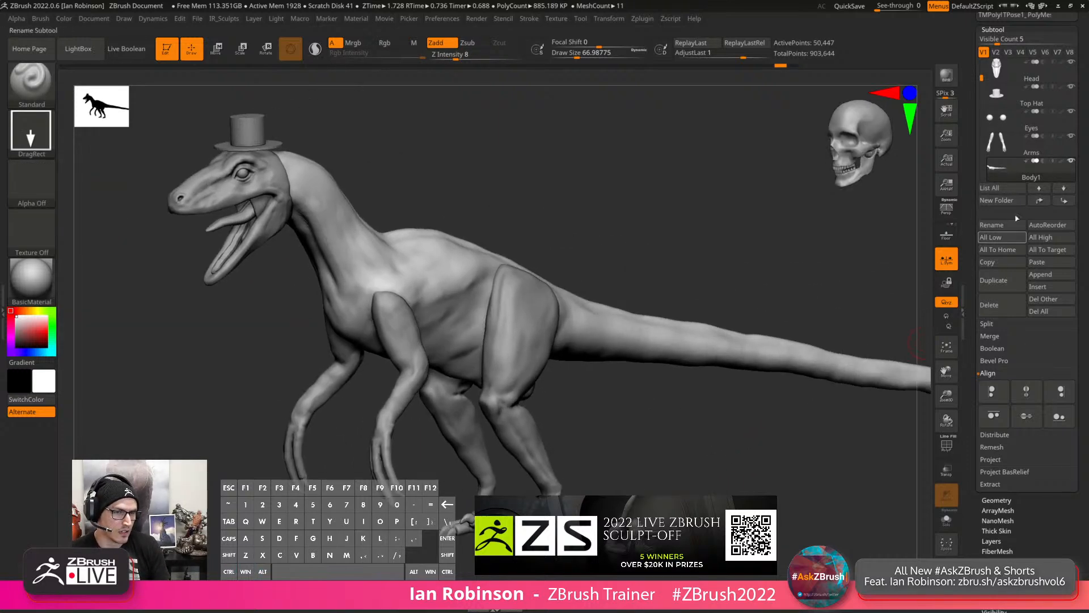
scroll(1006, 291, "down", 5)
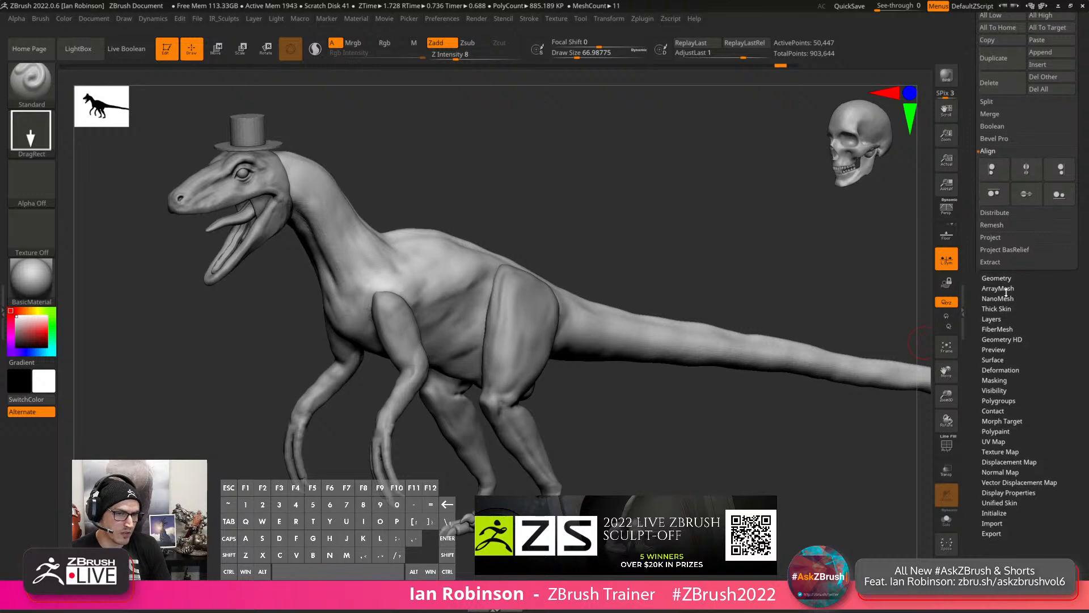
left_click(1002, 361)
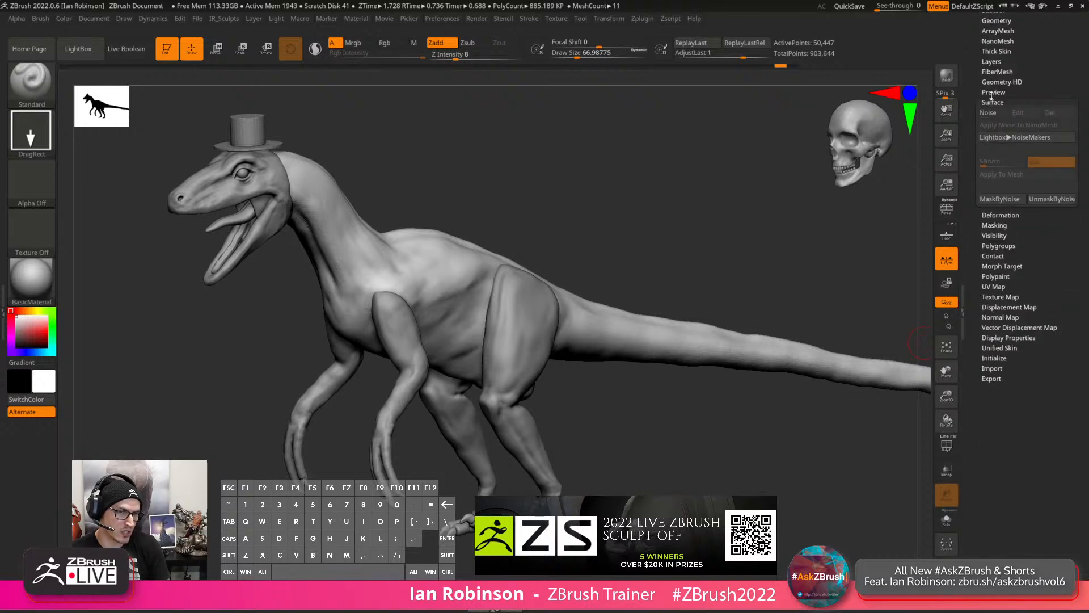
left_click(988, 112)
left_click_drag(807, 324, 844, 378, "alt")
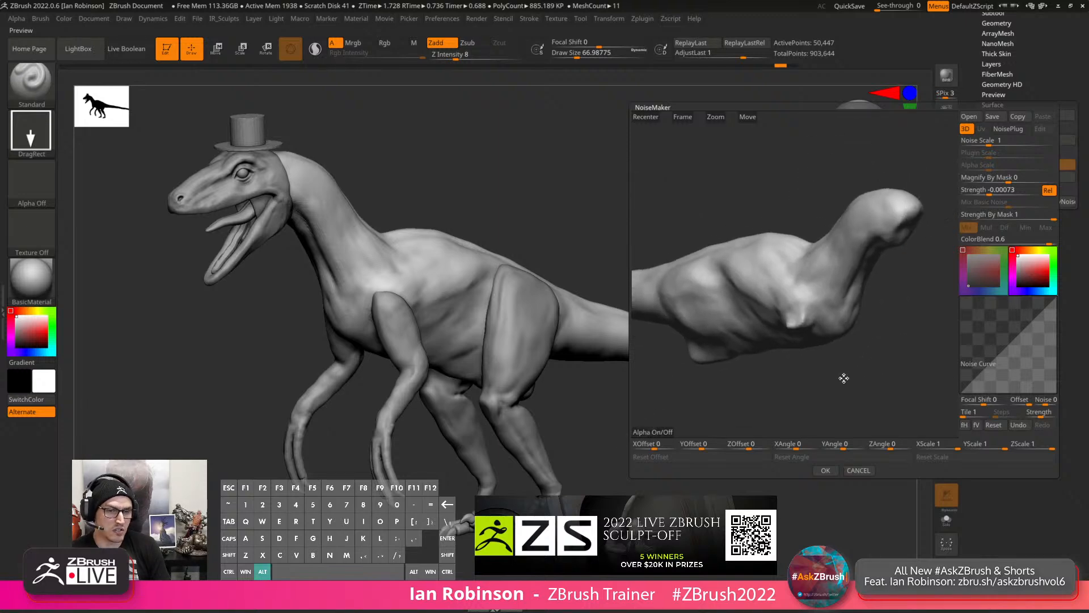
Choose the Scales pattern from NoisePlug as the body's noise and accept its default settings.
left_click(1011, 132)
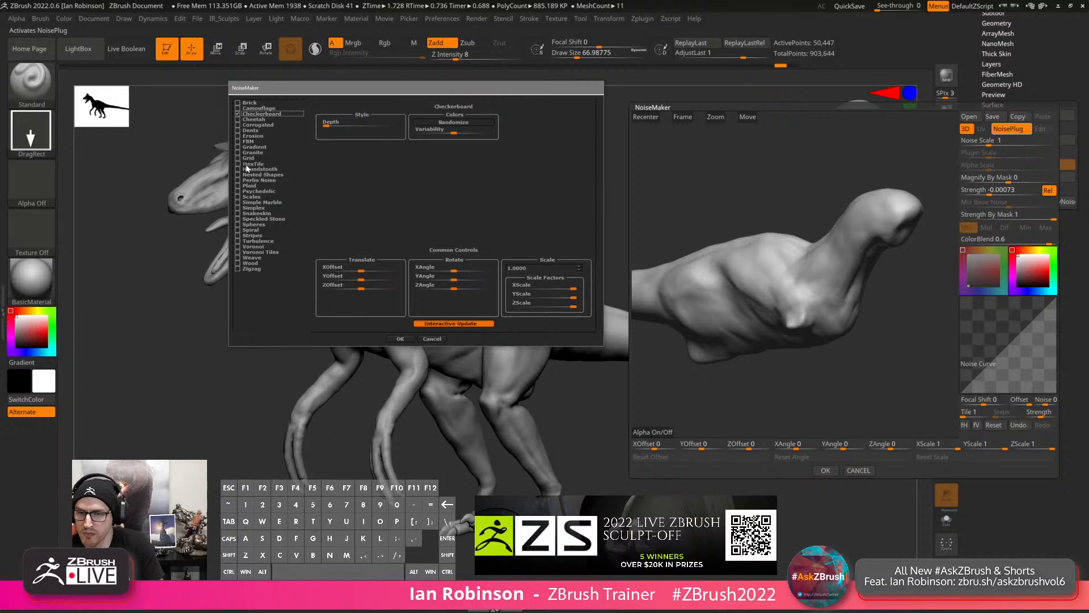
left_click(239, 197)
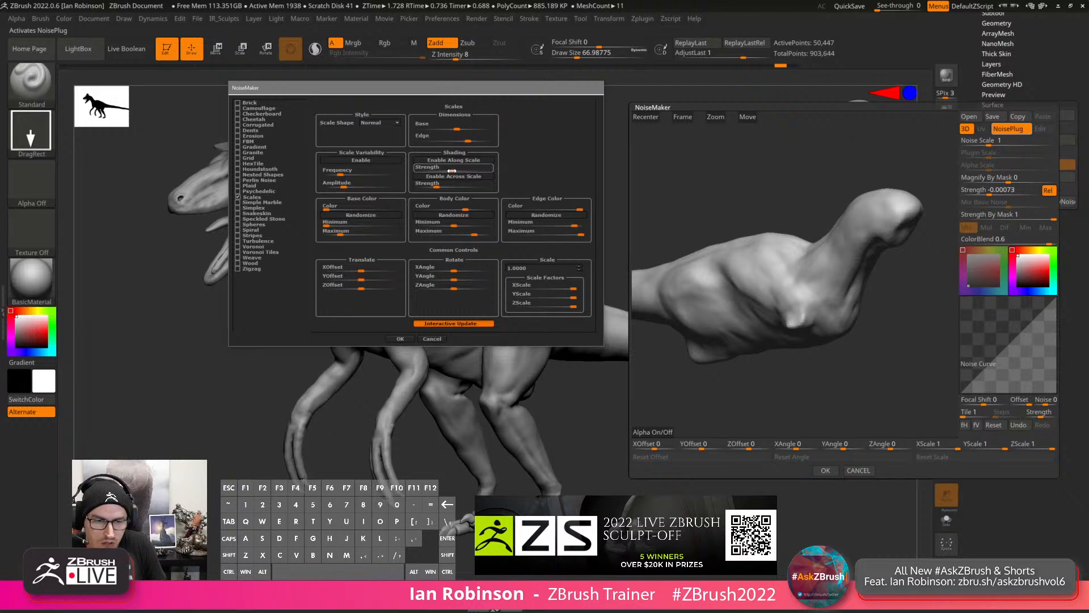
left_click(400, 339)
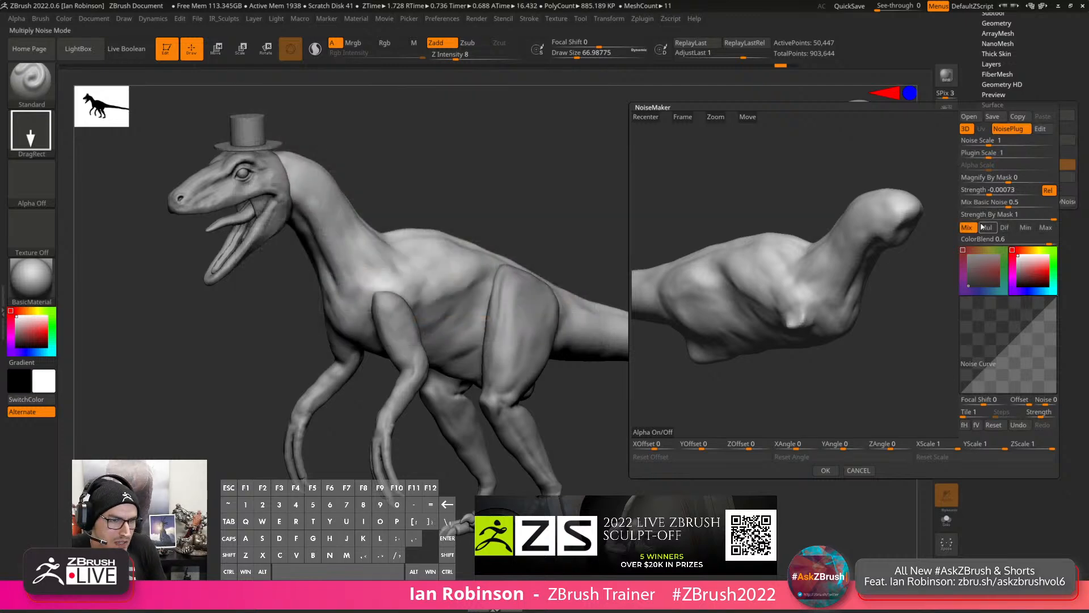
Set the scales noise to Noise Scale 1.13215, Plugin Scale 0.10292 and Strength 0.0816, checking the body preview up close.
left_click(991, 190)
left_click_drag(991, 193, 988, 195)
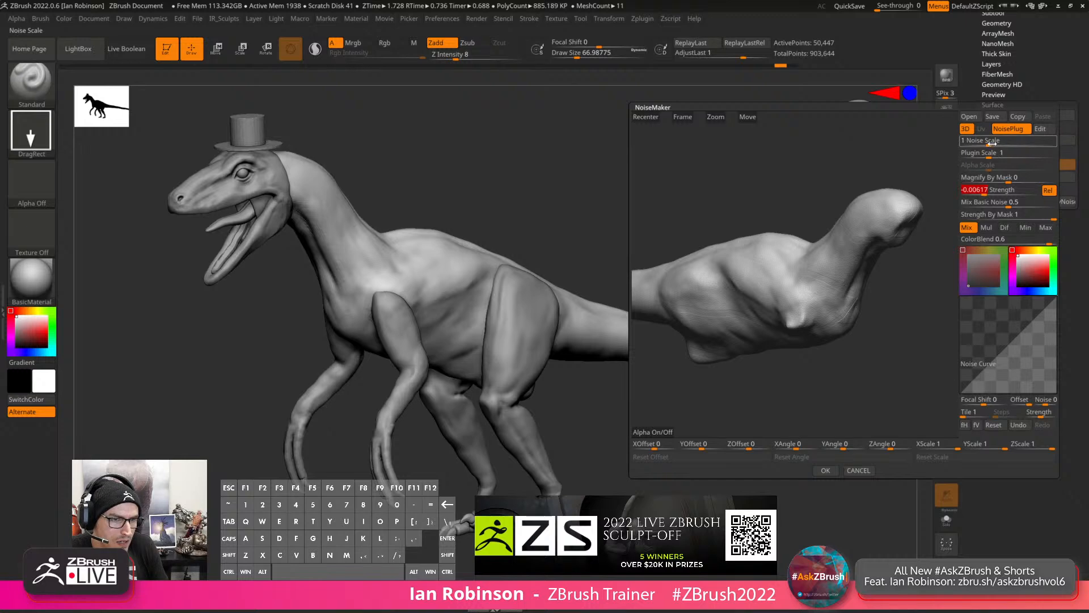
left_click_drag(991, 143, 980, 155)
left_click_drag(984, 194, 976, 194)
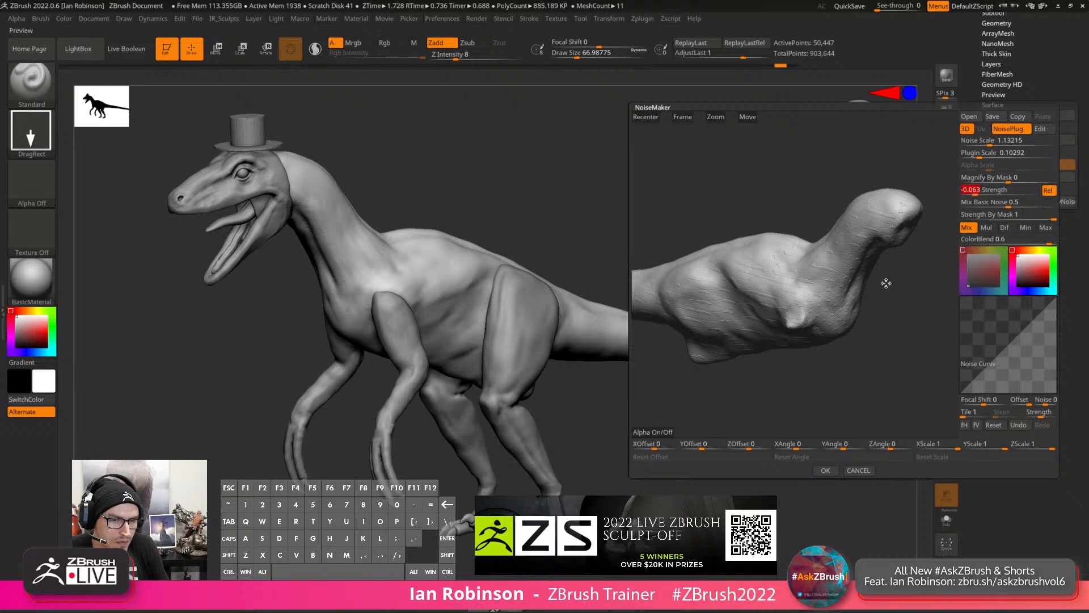
left_click_drag(880, 296, 902, 263)
left_click_drag(986, 193, 1026, 199)
left_click_drag(857, 332, 913, 208, "alt")
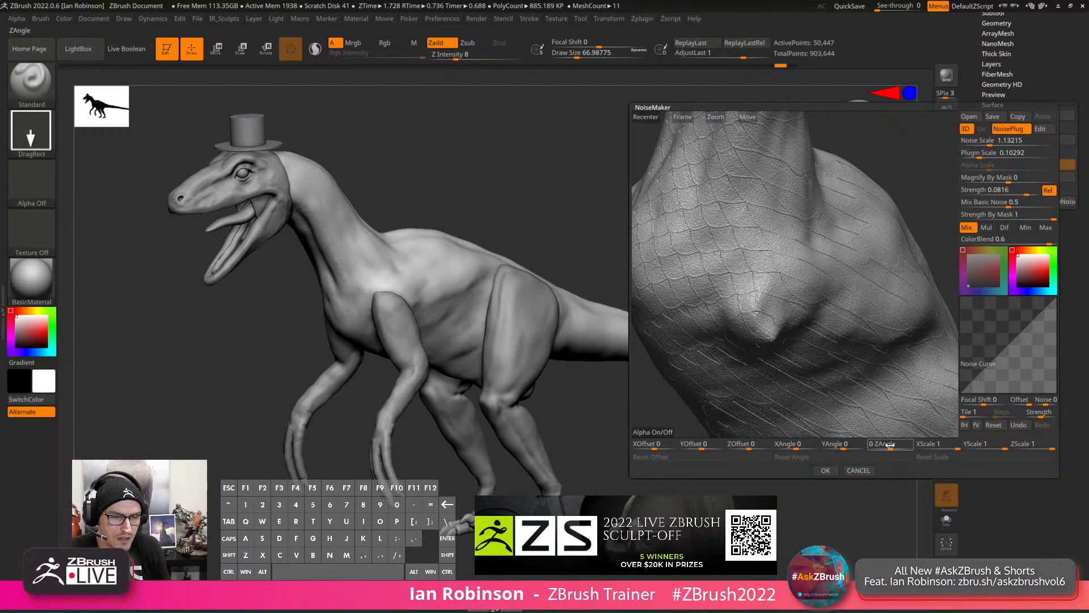
Set the scales noise to ZAngle -140, XScale 0.31871 and XAngle 90, and accept it on the body.
left_click_drag(890, 446, 875, 448)
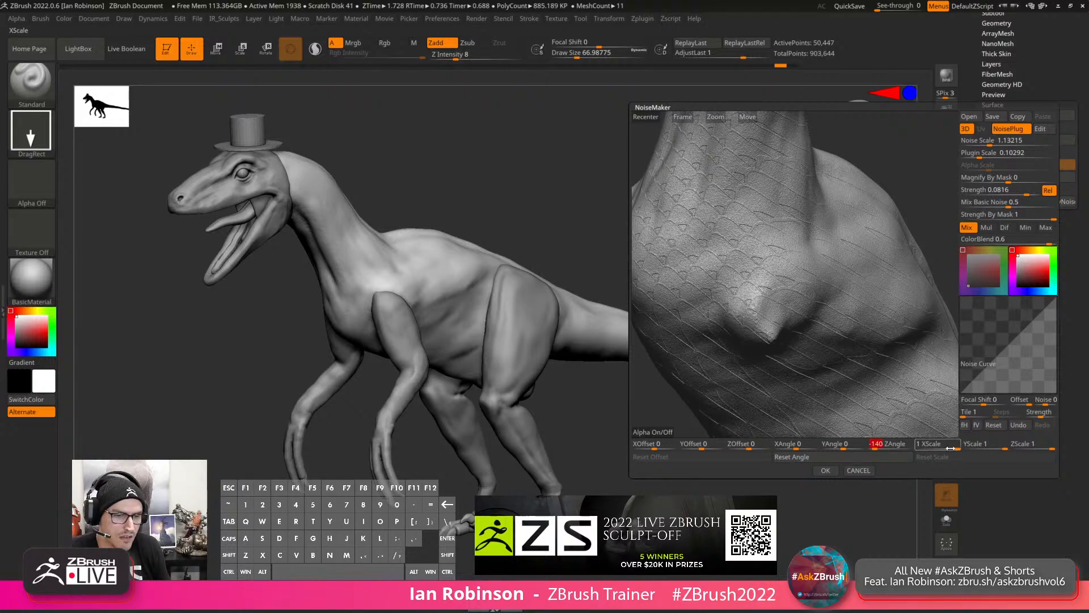
left_click_drag(950, 448, 915, 447)
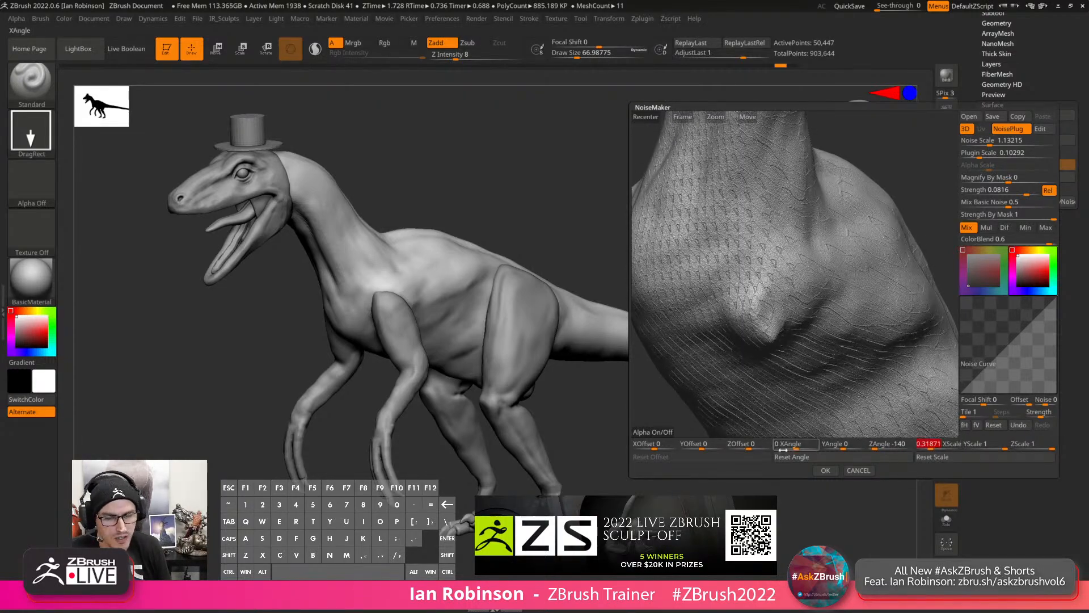
left_click_drag(783, 450, 806, 449)
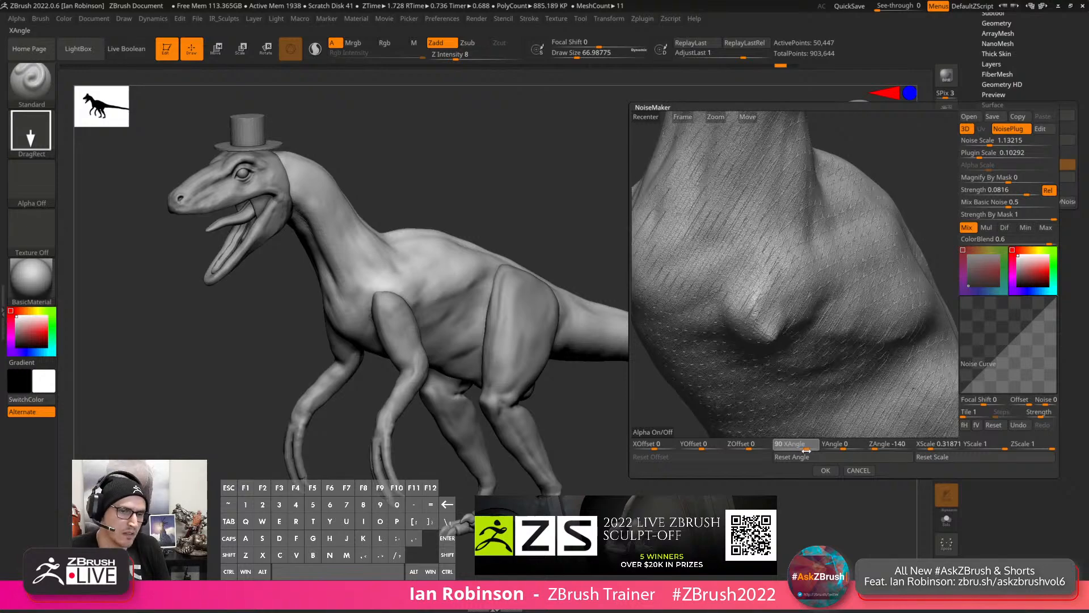
left_click_drag(868, 272, 799, 333, "alt")
left_click_drag(718, 301, 707, 272)
left_click(826, 471)
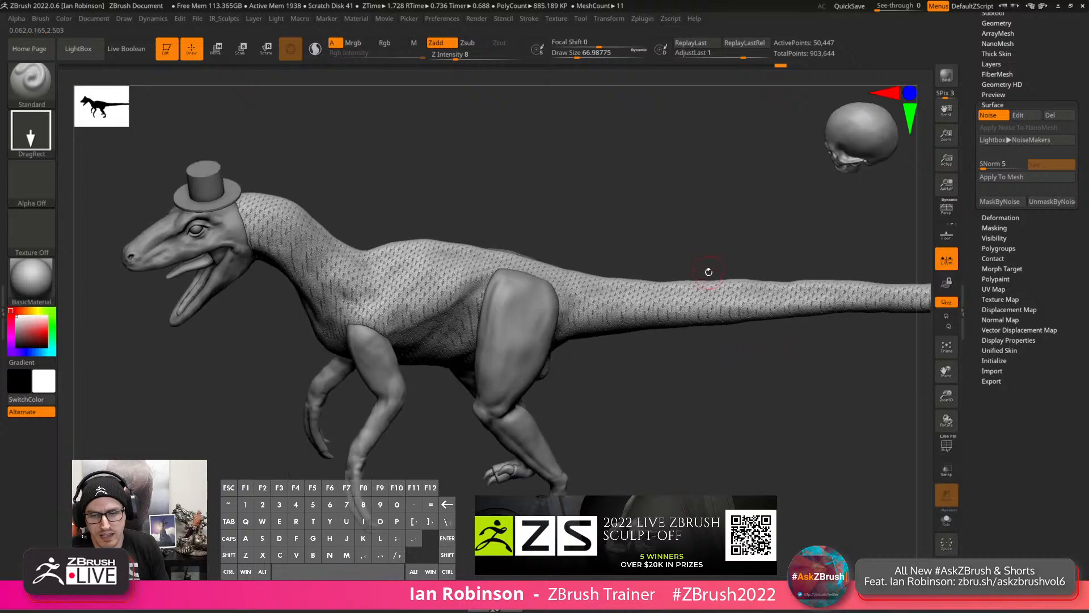
Toggle the surface noise off and on to compare the body with and without the scales.
left_click(993, 115)
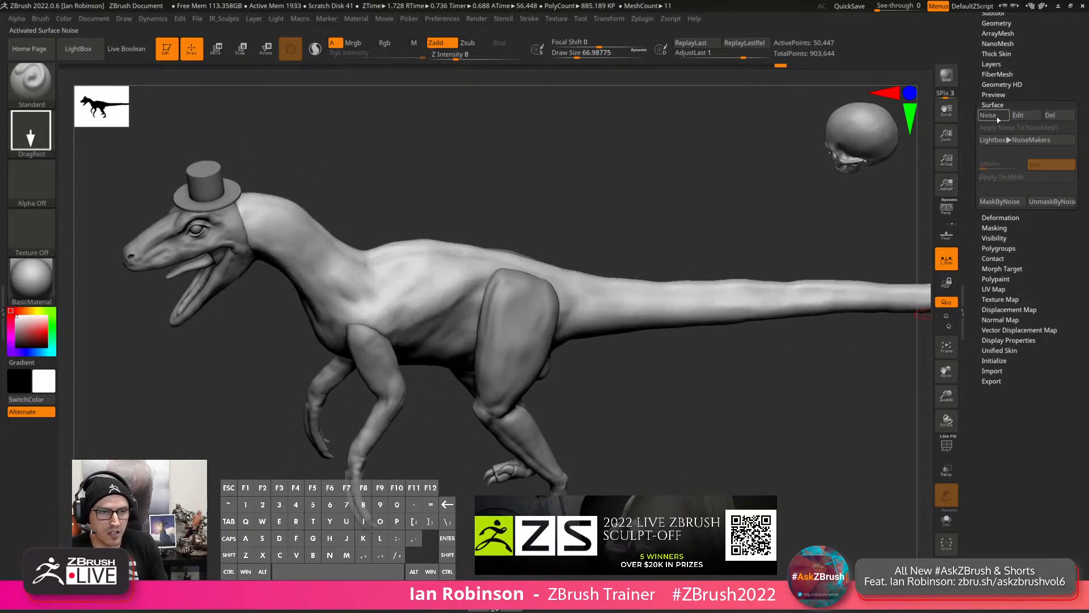
left_click(993, 115)
left_click(993, 116)
left_click(993, 115)
Set the Draw Size to about 124, restore the main colour to white and switch to the ClayBuildup brush.
key("s")
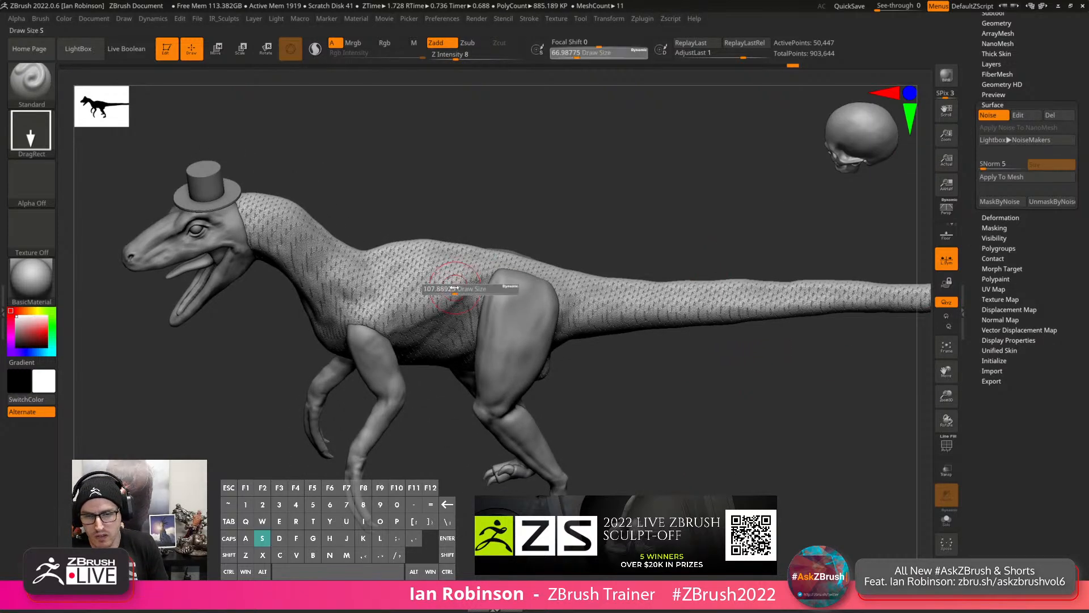
left_click_drag(447, 285, 456, 286)
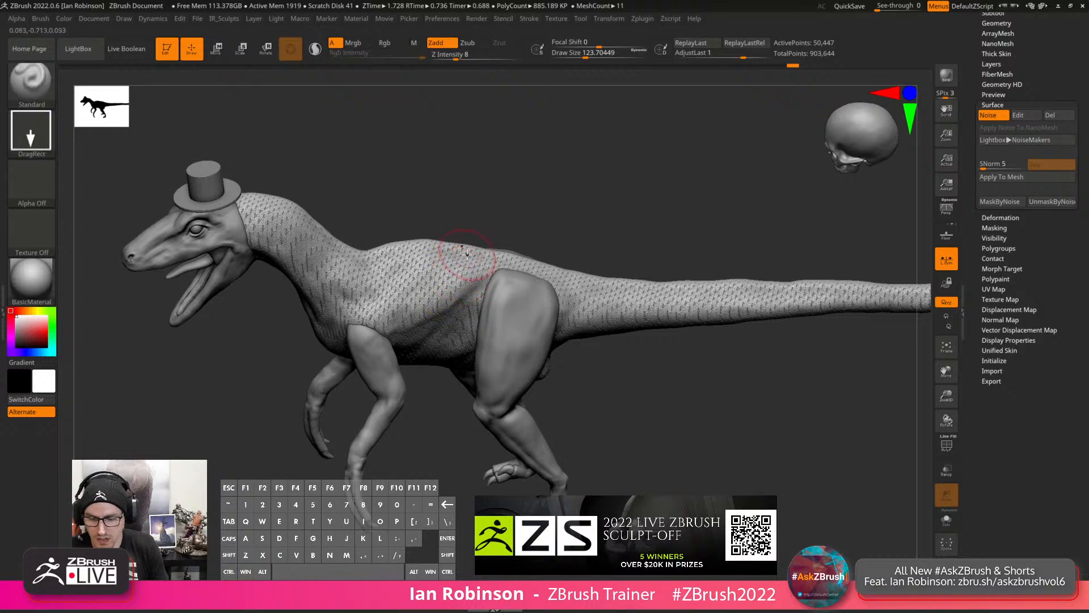
key("b")
key("c")
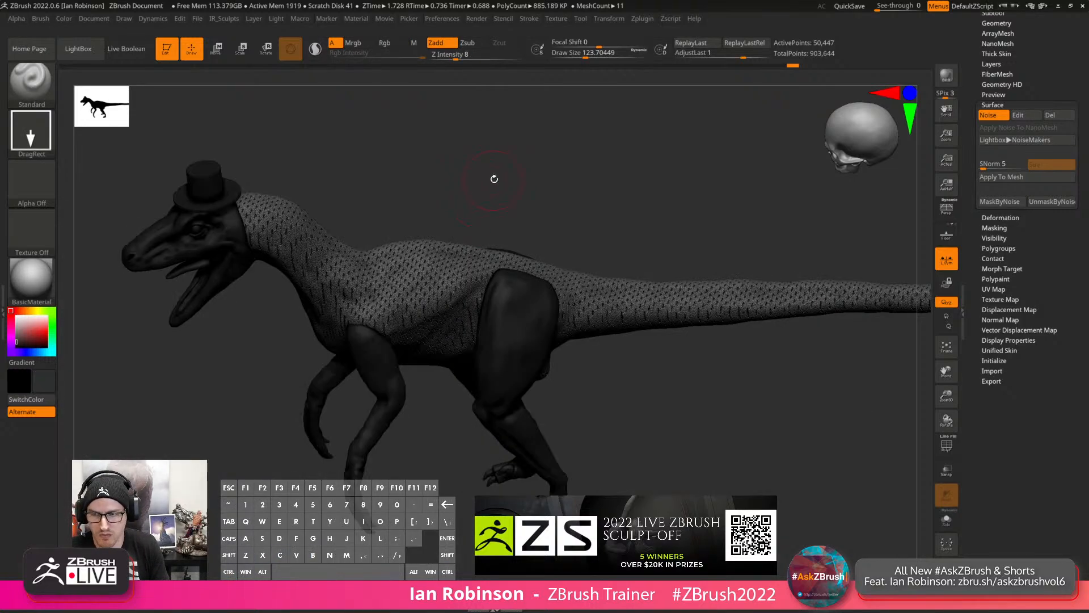
left_click_drag(19, 333, 16, 315)
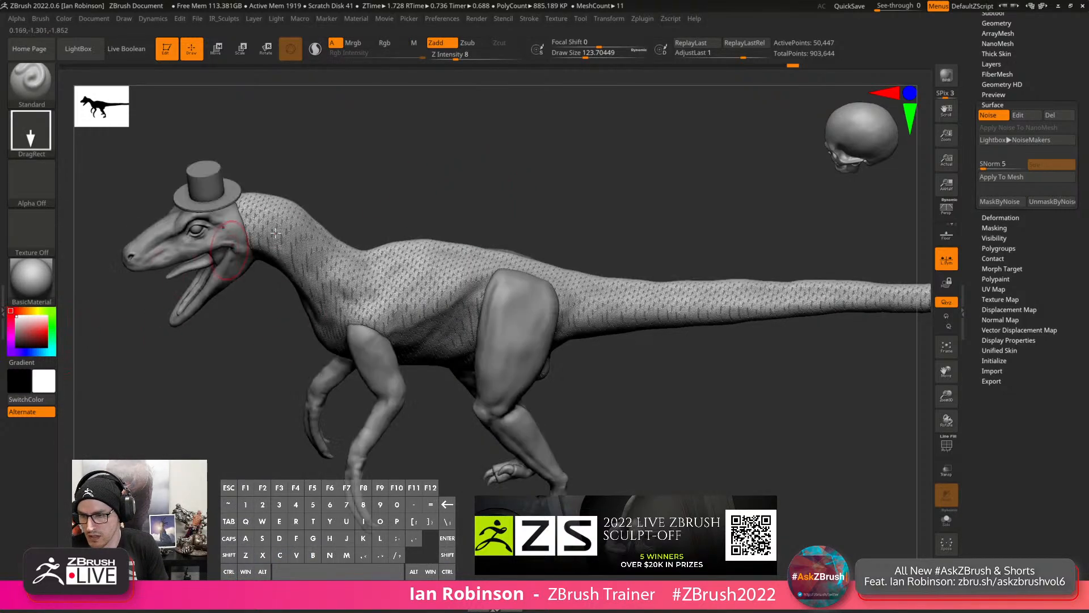
key("b")
key("c")
key("b")
Build up volume on the body beside the shoulders with the noise still active, then undo the strokes and reframe the model.
right_click_drag(446, 237, 425, 307, "ctrl")
mouse_move(426, 307)
left_mouse_down()
mouse_move(371, 326)
mouse_move(446, 295)
left_mouse_up()
right_click_drag(446, 295, 640, 173)
mouse_move(579, 294)
right_mouse_down()
mouse_move(472, 320)
mouse_move(475, 364)
right_mouse_up()
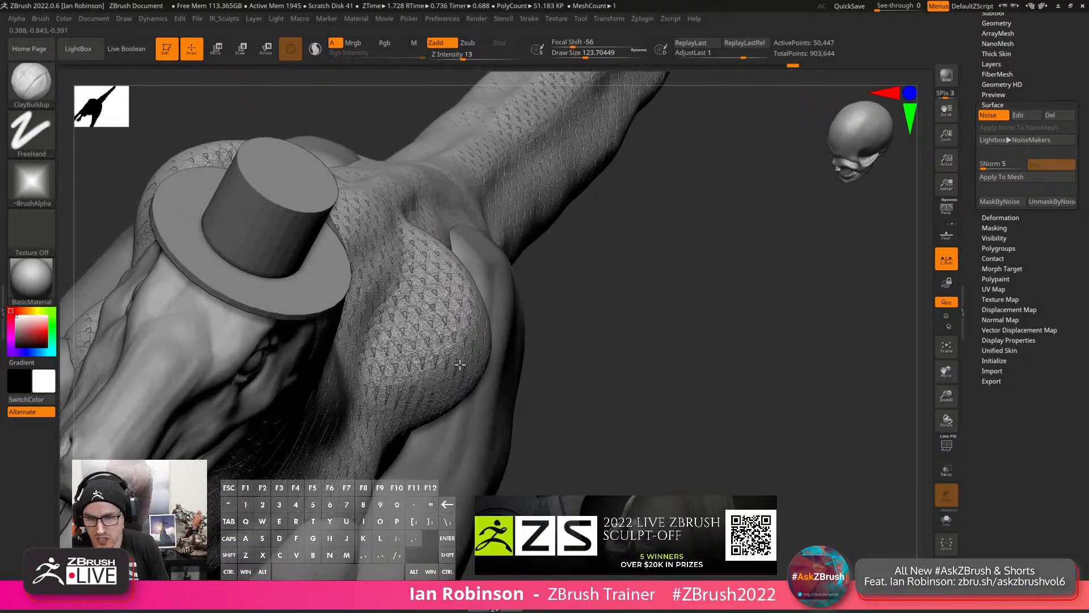
right_click_drag(559, 306, 445, 319)
left_click(1010, 202)
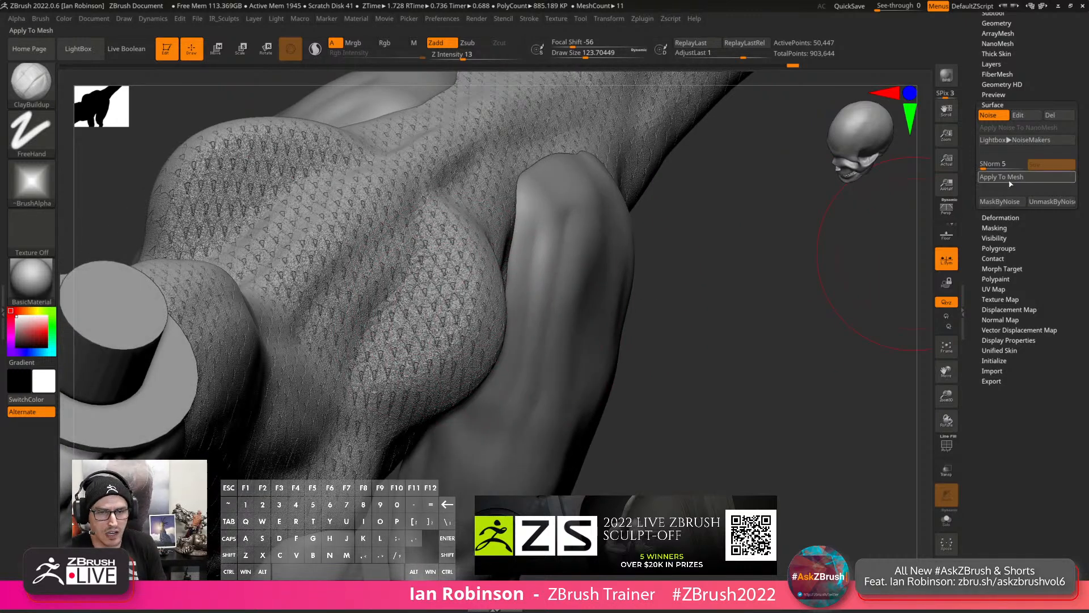
left_click(694, 344, "ctrl")
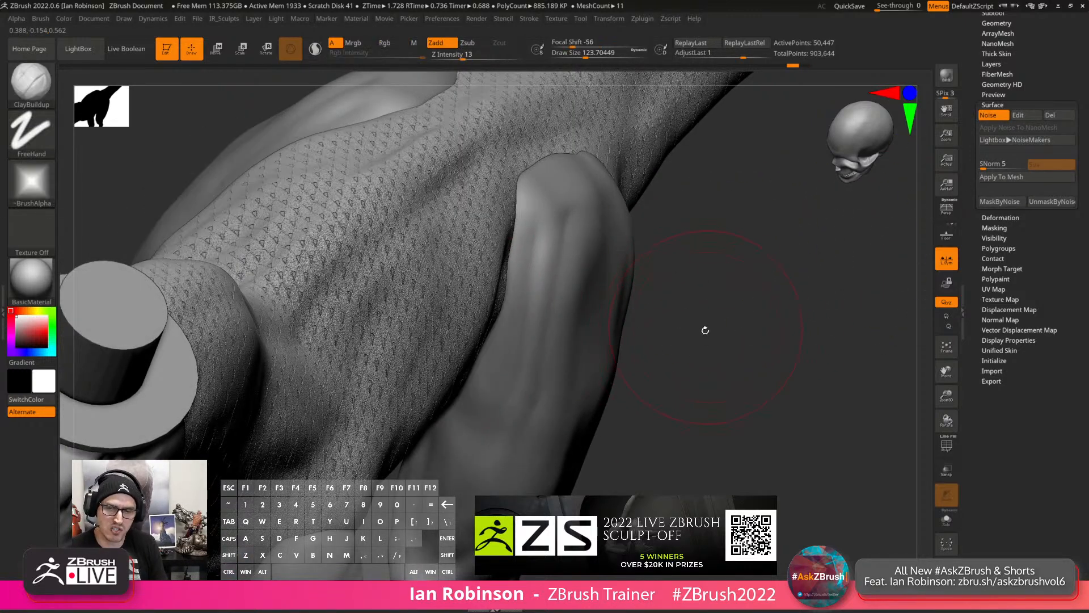
key("f")
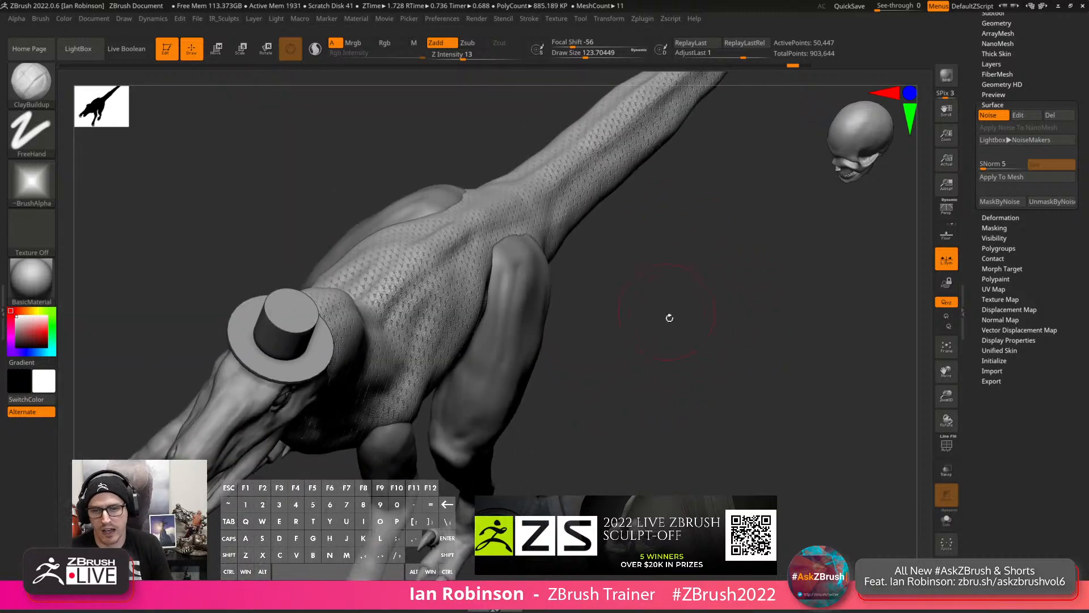
Edit the body's surface noise, turning off NoisePlug and setting Noise Scale to 0.06897.
left_click(1019, 116)
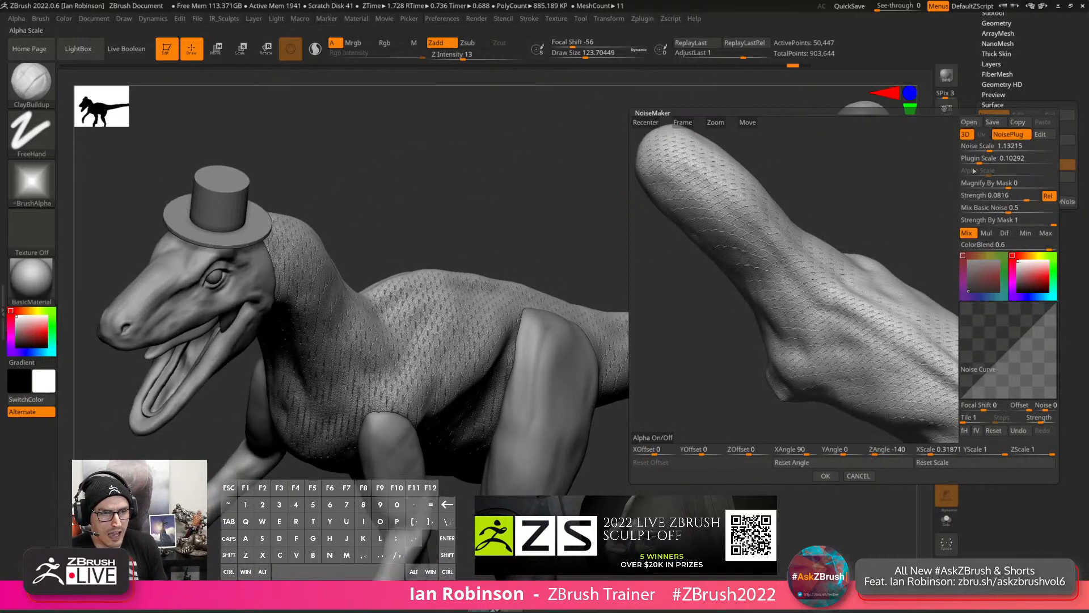
left_click(1009, 134)
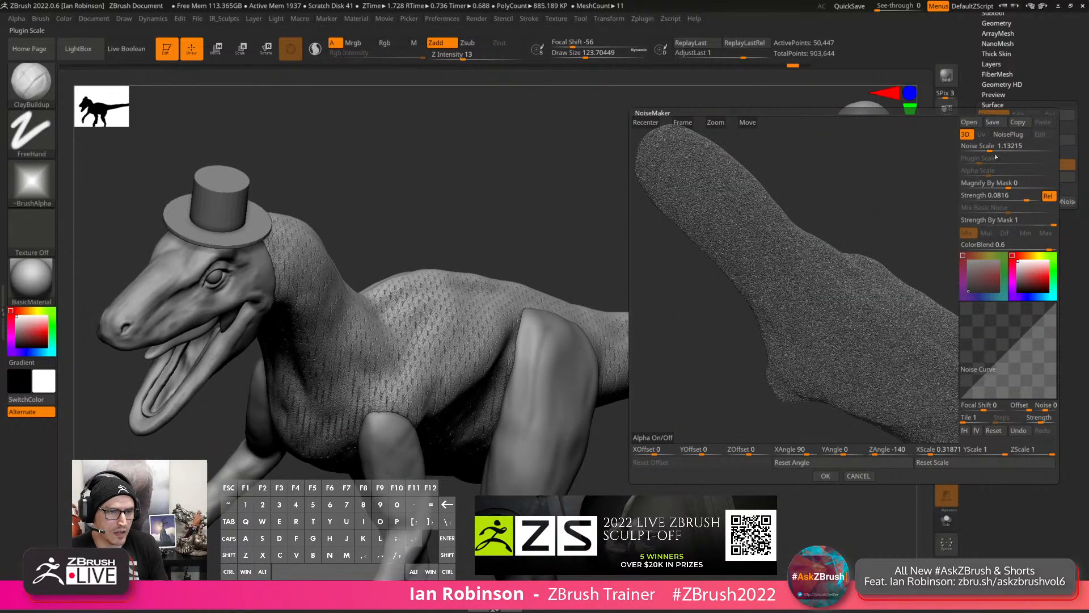
left_click_drag(994, 149, 978, 149)
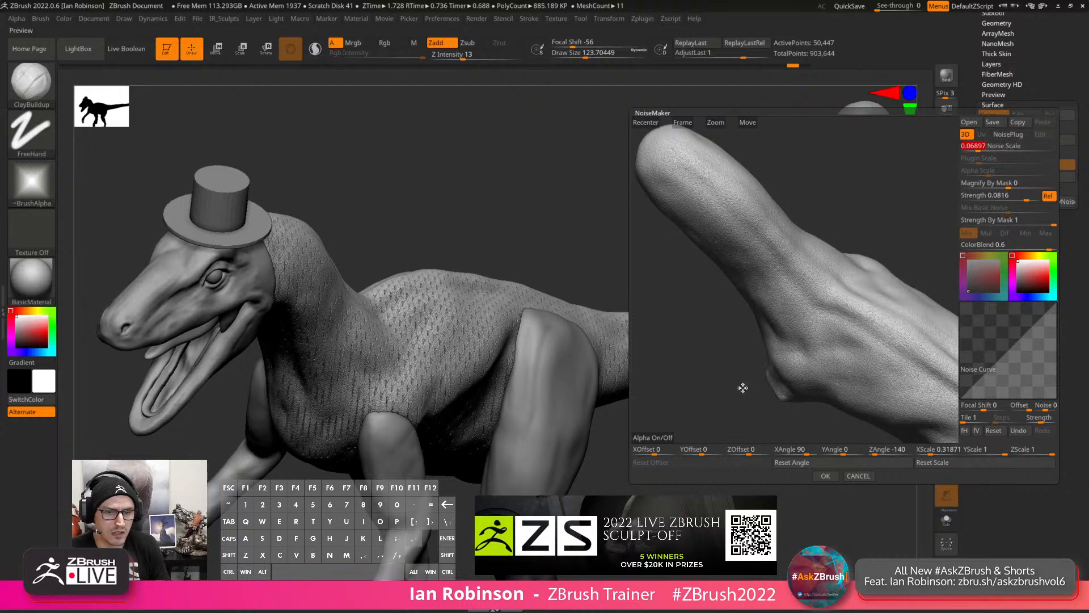
Load the seamless fabric texture JPG as the noise alpha and accept it on the body.
left_click(664, 442)
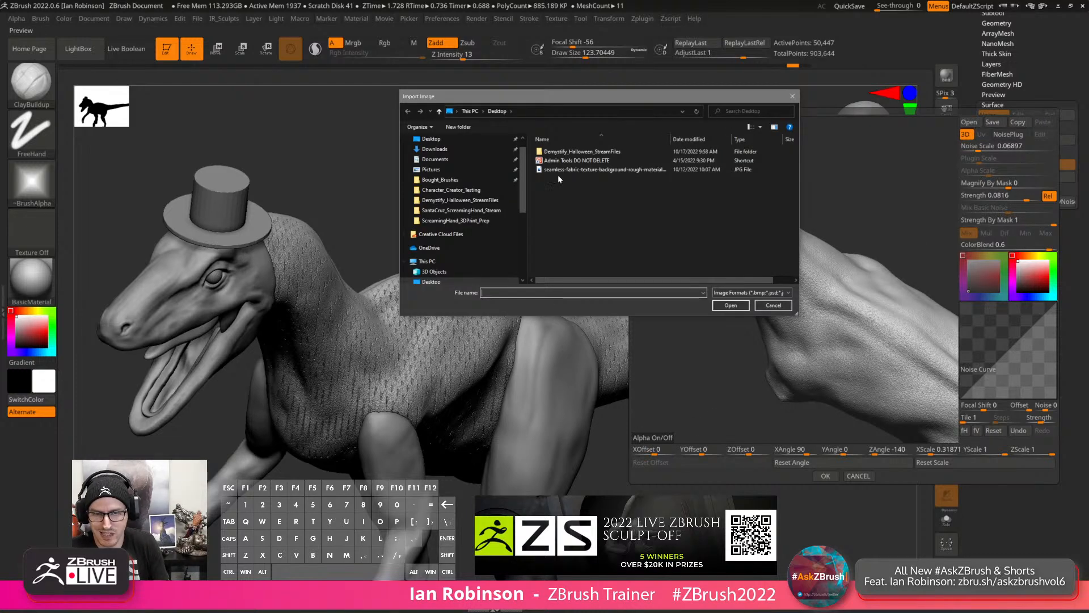
left_click(557, 169)
left_click(730, 305)
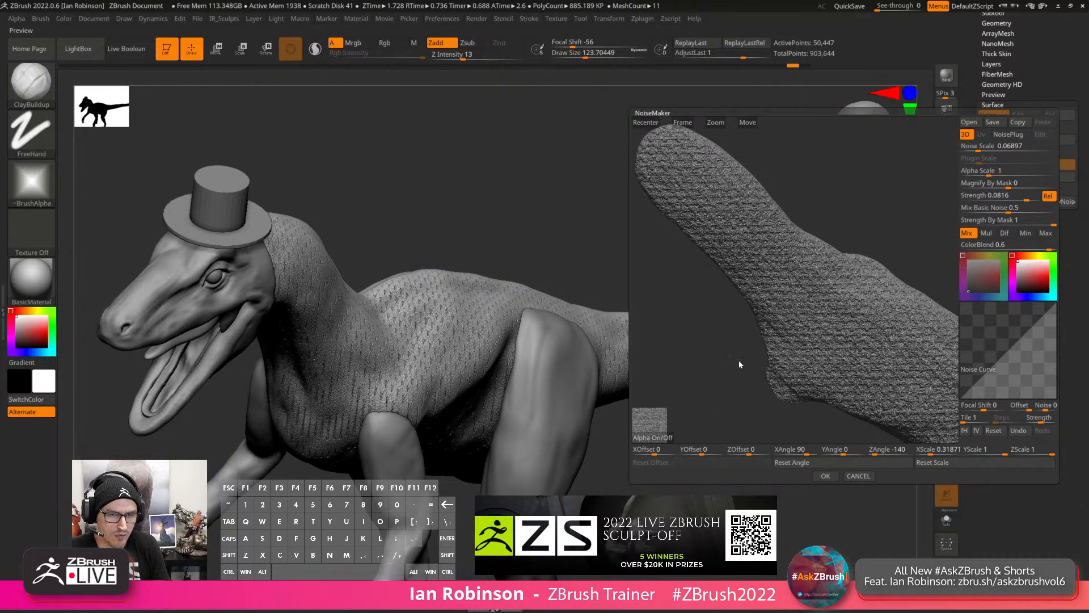
left_click(826, 475)
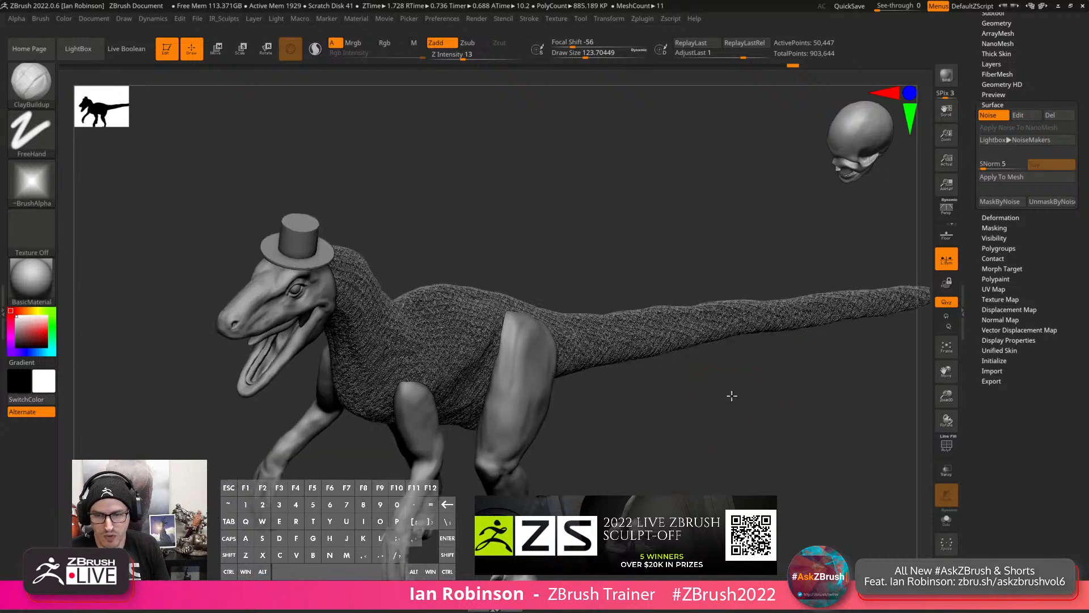
Check the fabric noise on the body, undo it, and delete the body's surface noise.
left_click_drag(732, 395, 721, 424)
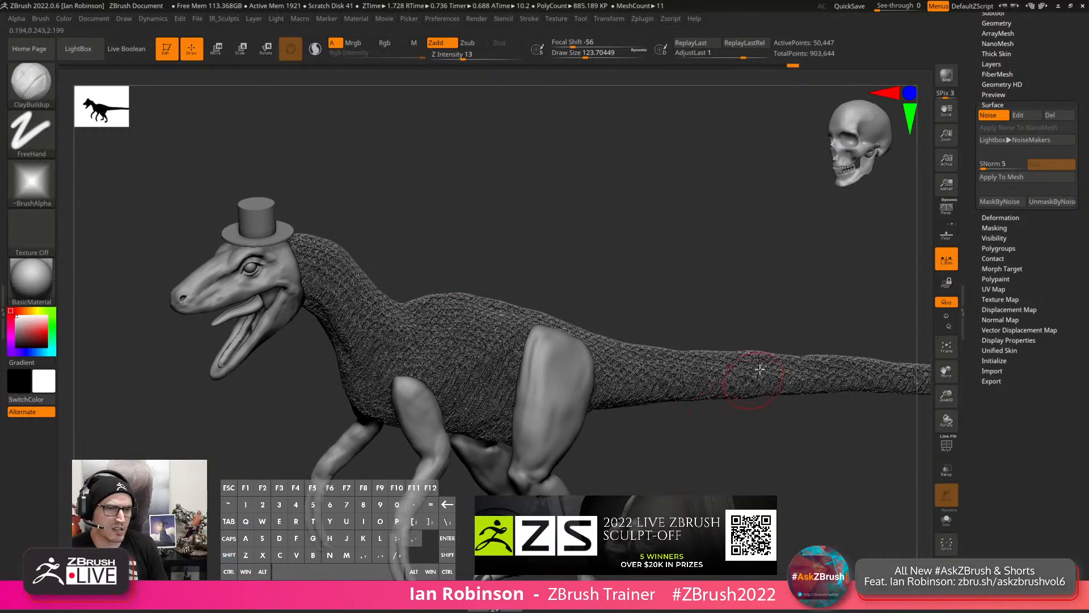
left_click_drag(761, 370, 772, 279)
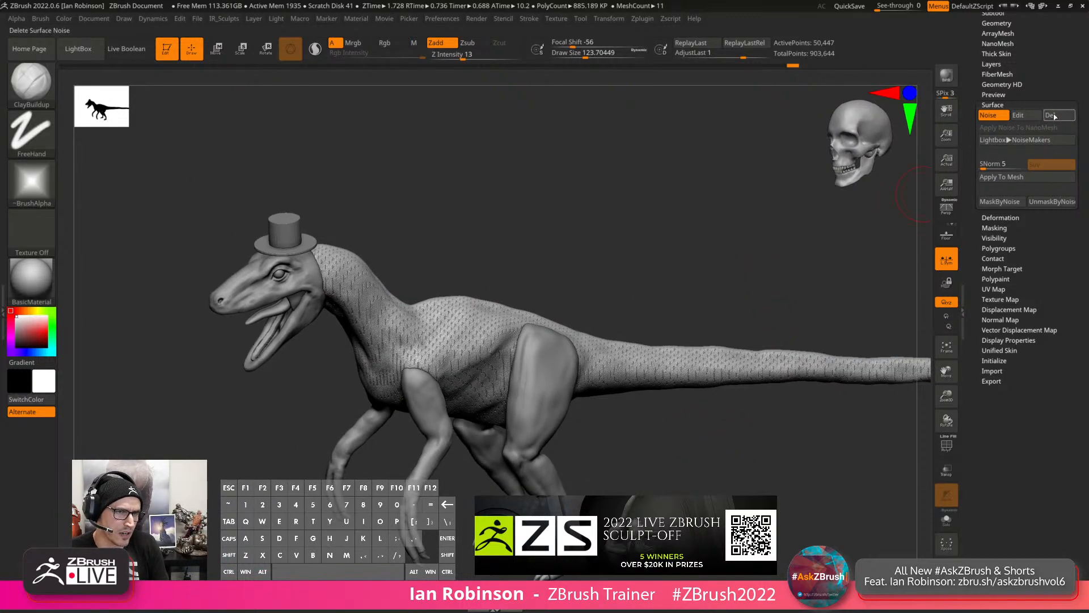
left_click(1052, 115)
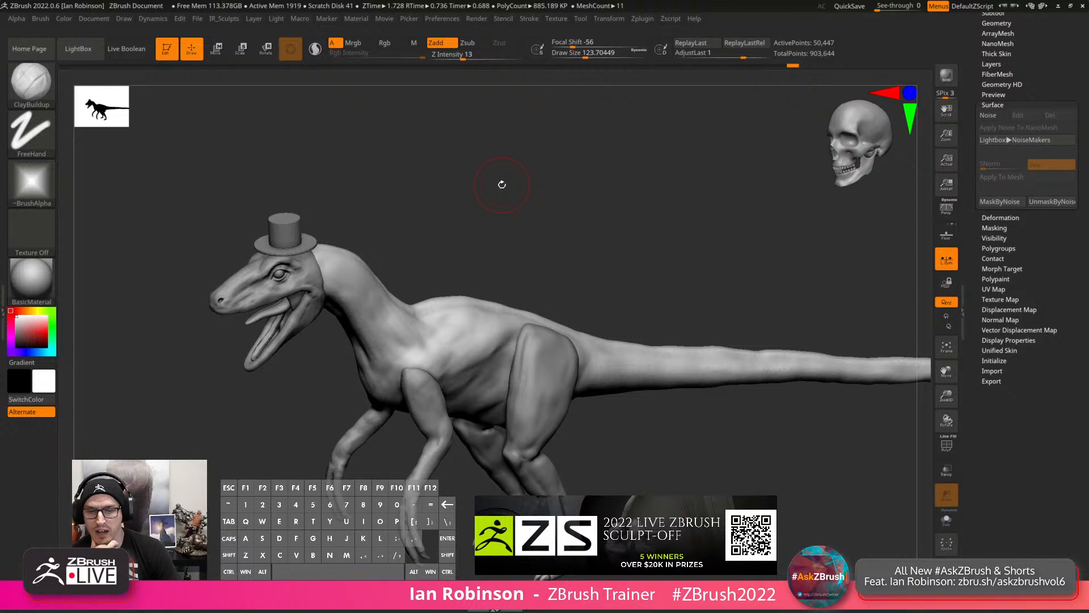
Reduce the ClayBuildup Draw Size to about 18 and make the Head the active subtool.
left_click_drag(603, 239, 572, 309, "alt")
key("s")
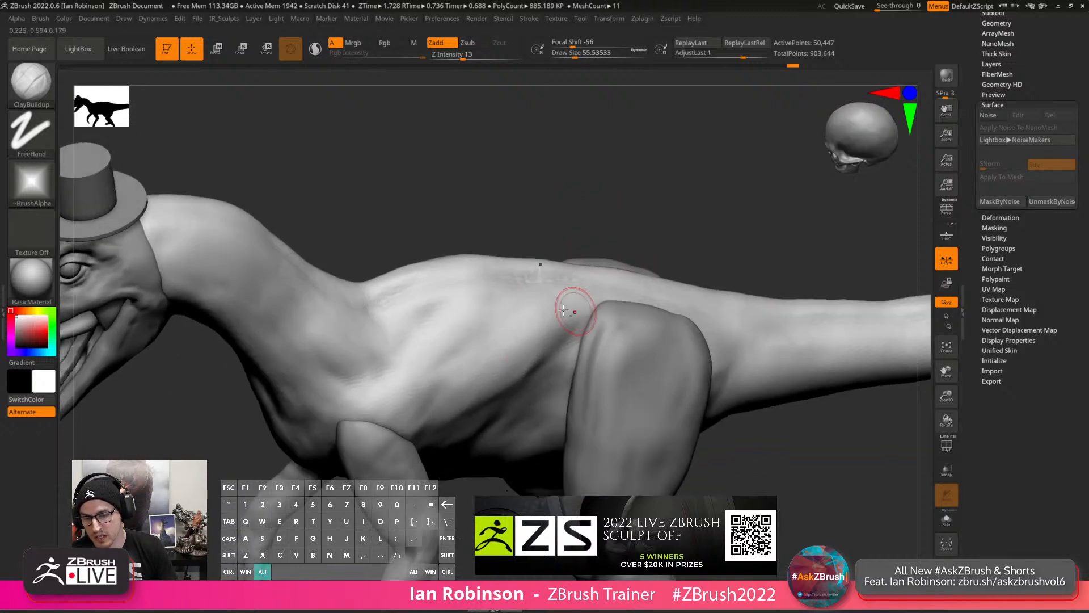
key("s")
left_click_drag(408, 298, 396, 299)
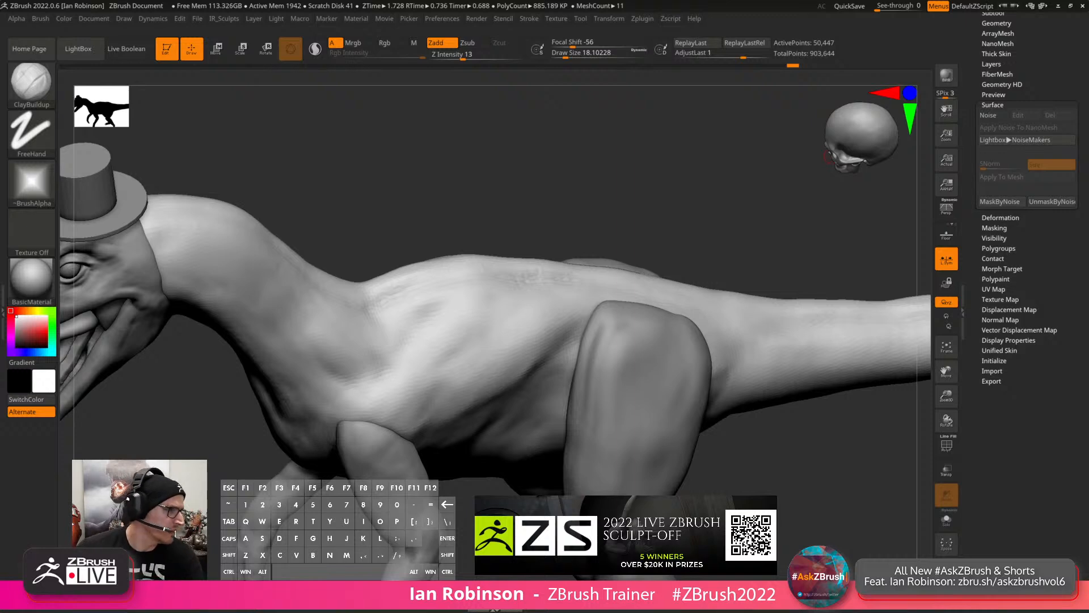
left_click_drag(444, 205, 454, 211, "alt")
left_click_drag(454, 211, 518, 215)
left_click_drag(489, 254, 465, 202, "alt")
left_click_drag(466, 202, 663, 204, "alt")
right_click_drag(302, 245, 384, 284, "alt")
left_click(353, 295, "alt")
Enable Thick Skin on the head with Thickness 9.981.
left_click(993, 105)
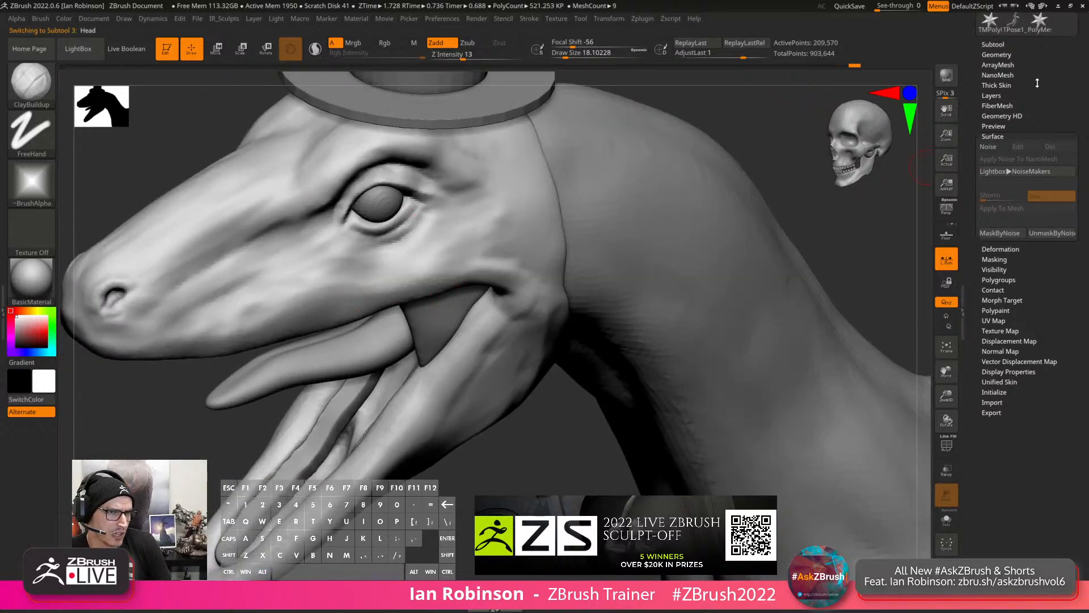
left_click(1000, 148)
left_click(1008, 159)
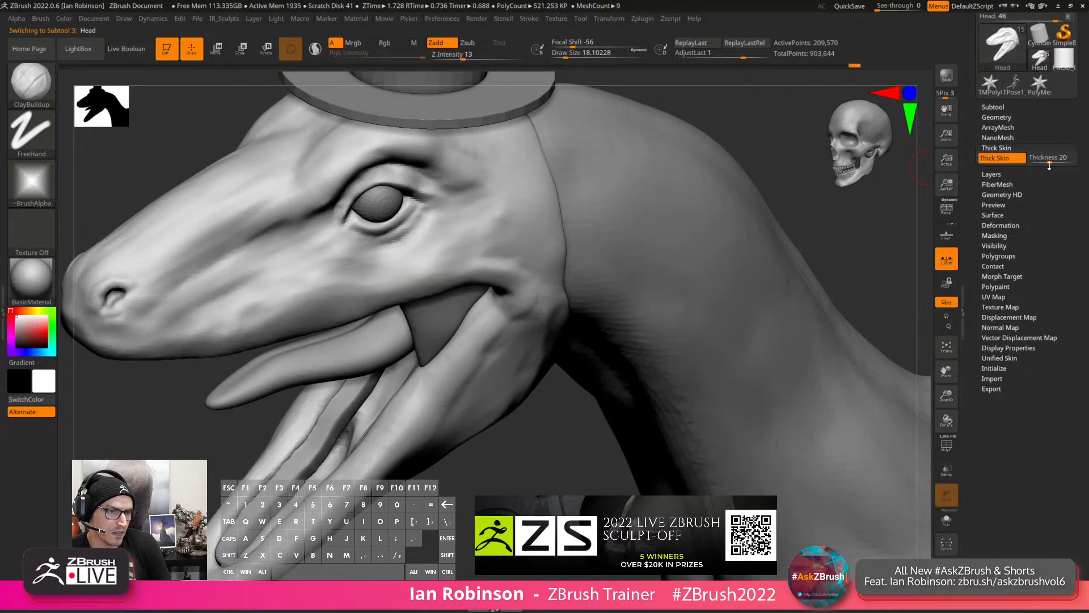
left_click_drag(1049, 164, 1047, 162)
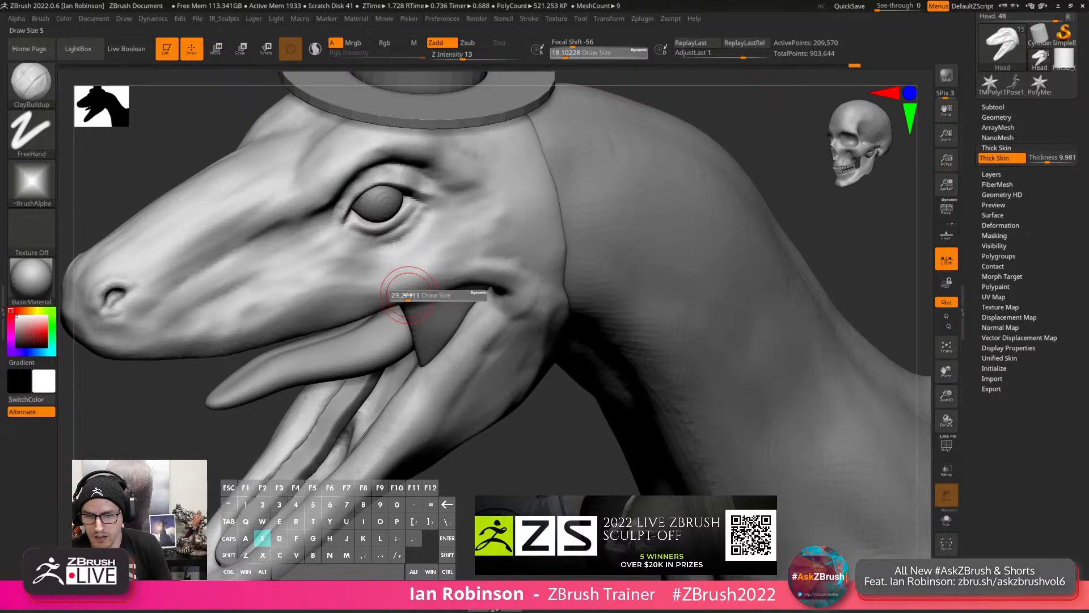
Build up a row of round scales along the upper lip with ClayBuildup at Draw Size about 32.
key("b")
key("l")
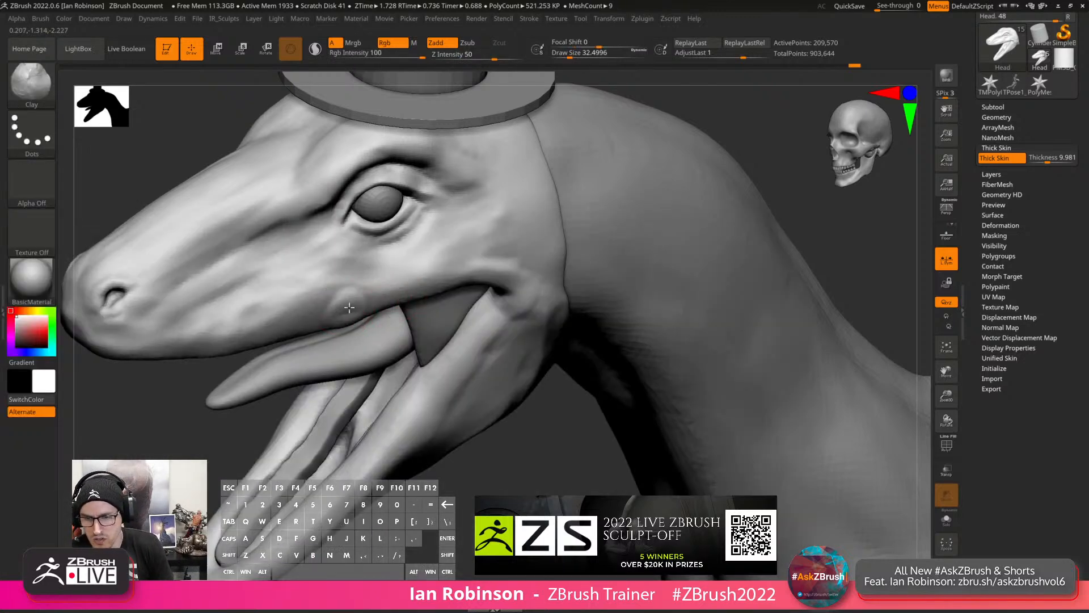
key("b")
key("c")
key("b")
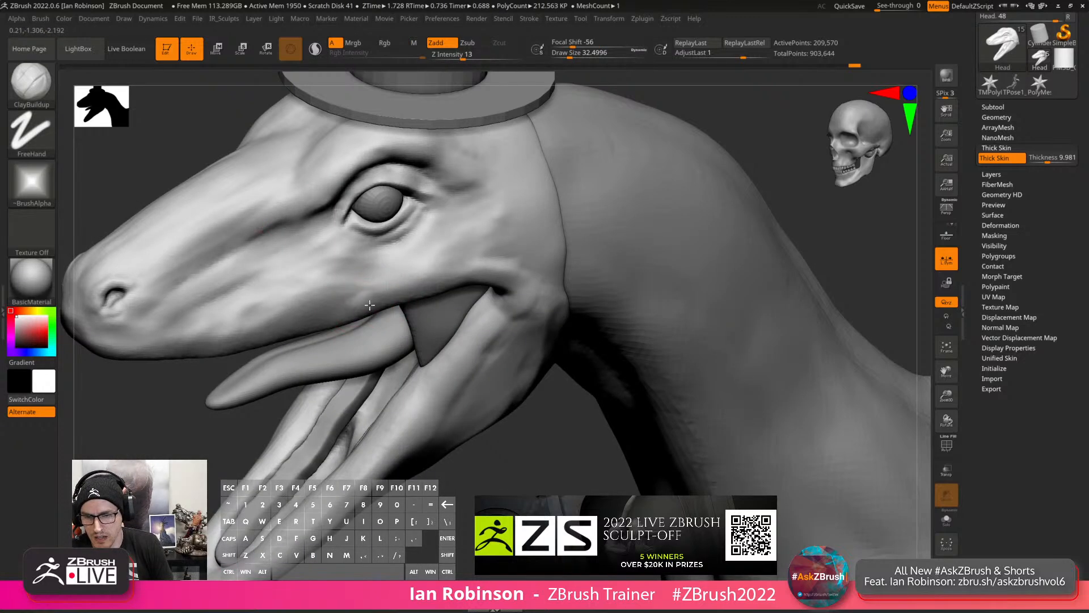
mouse_move(369, 306)
left_mouse_down()
mouse_move(375, 296)
mouse_move(336, 309)
mouse_move(325, 326)
mouse_move(257, 327)
left_mouse_up()
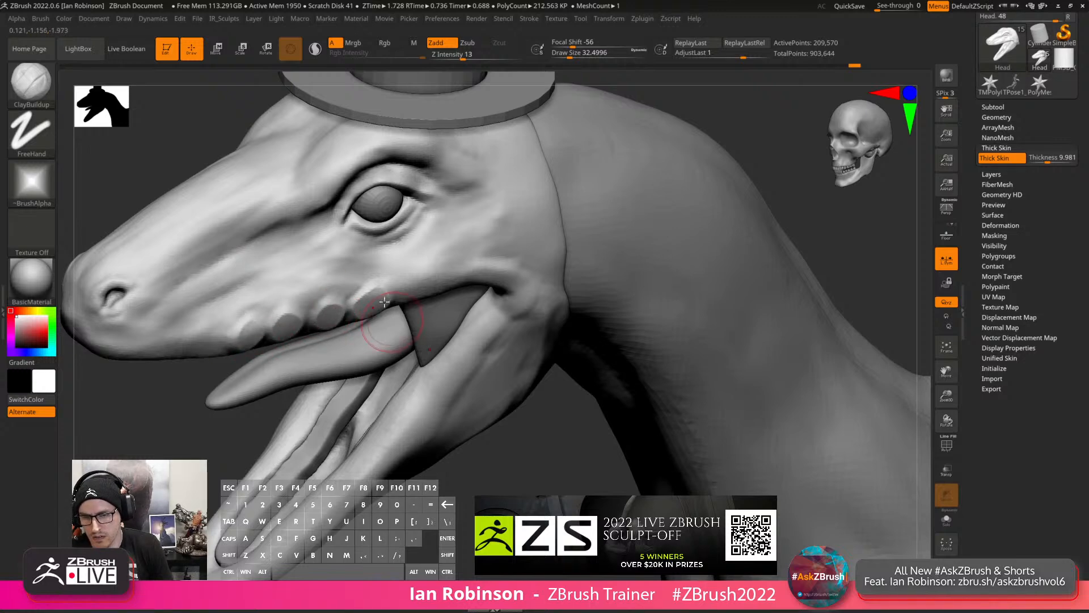
right_click_drag(384, 302, 396, 285)
mouse_move(408, 284)
left_mouse_down()
mouse_move(463, 272)
mouse_move(485, 280)
left_mouse_up()
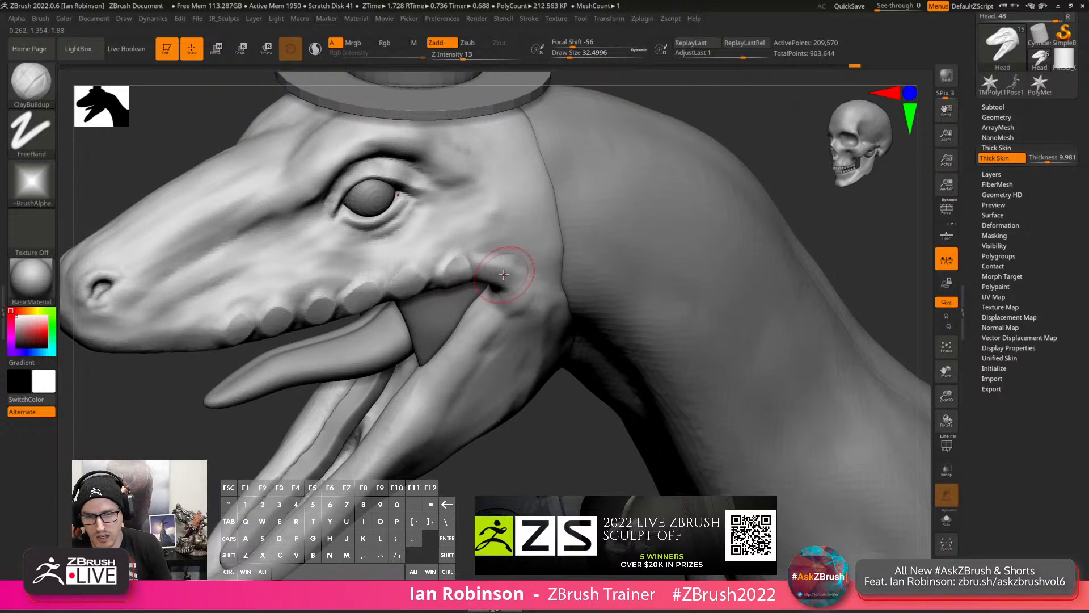
right_click_drag(487, 261, 476, 235)
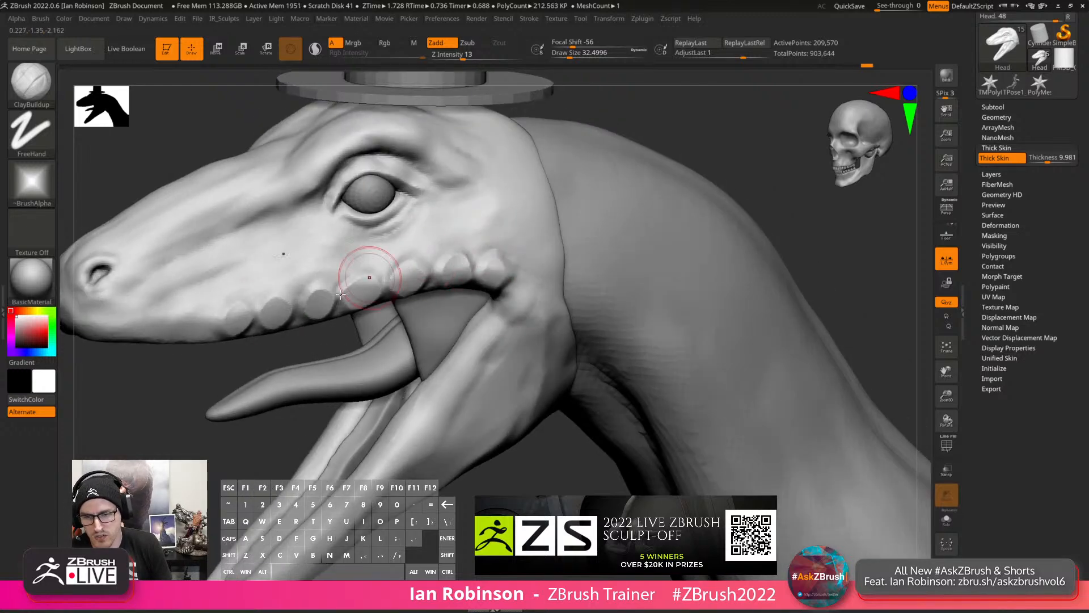
Add two smaller round scales above the upper-lip row with ClayBuildup at Draw Size about 16.
right_click_drag(228, 293, 249, 363, "alt")
key("s")
left_click_drag(260, 312, 254, 312)
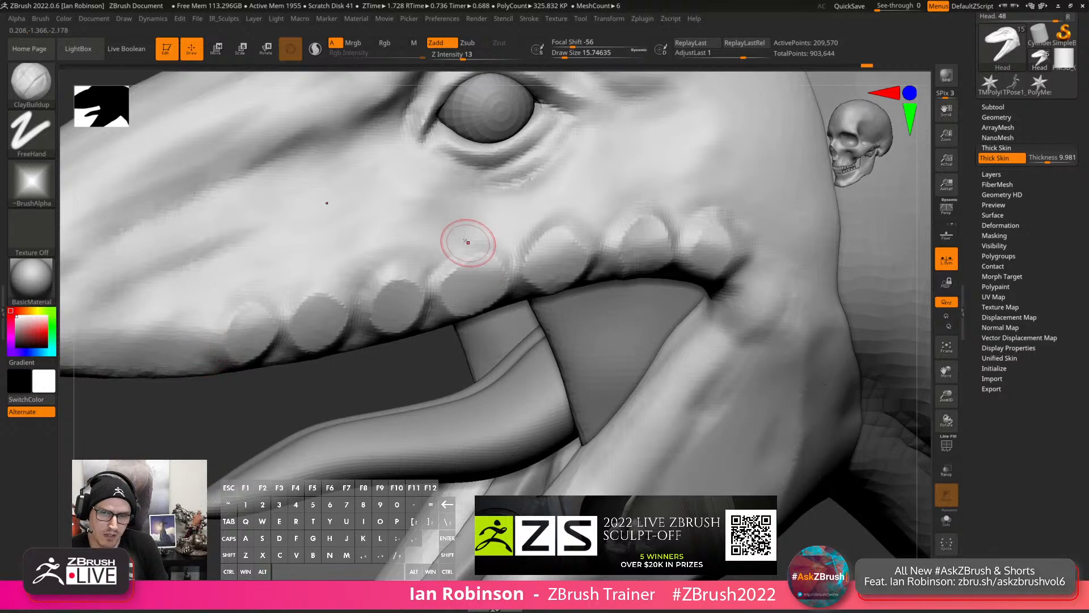
left_click_drag(496, 233, 516, 218)
left_click_drag(429, 244, 432, 246)
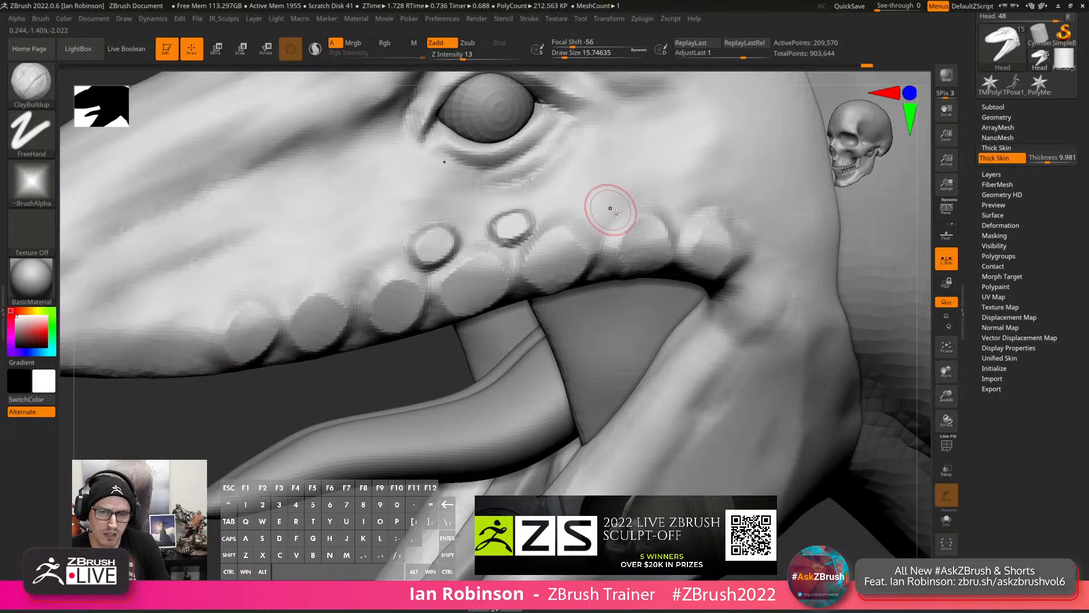
right_click_drag(815, 192, 683, 182, "alt")
right_click_drag(687, 245, 726, 234)
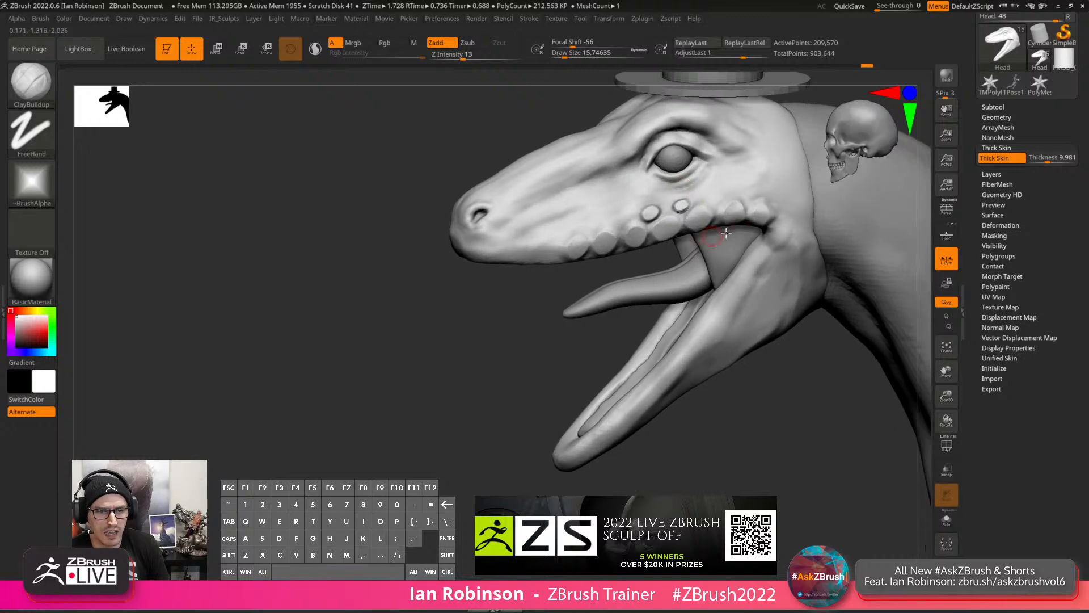
Turn the head's Thick Skin off and on again to restart it from the current scales, with Draw Size about 28.
right_click_drag(647, 215, 642, 272, "alt")
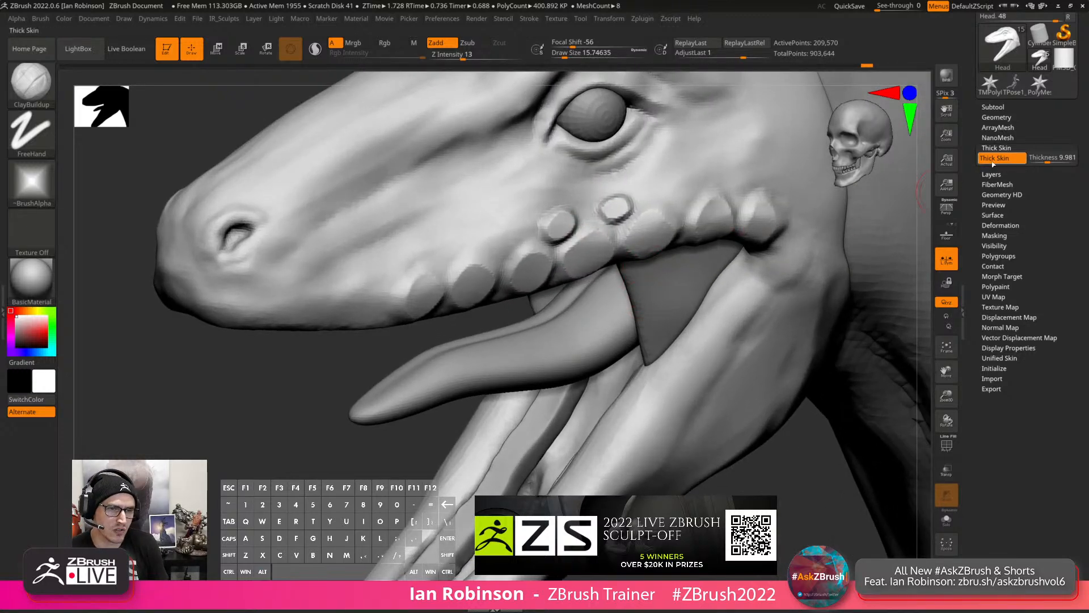
left_click(1002, 160)
key("]")
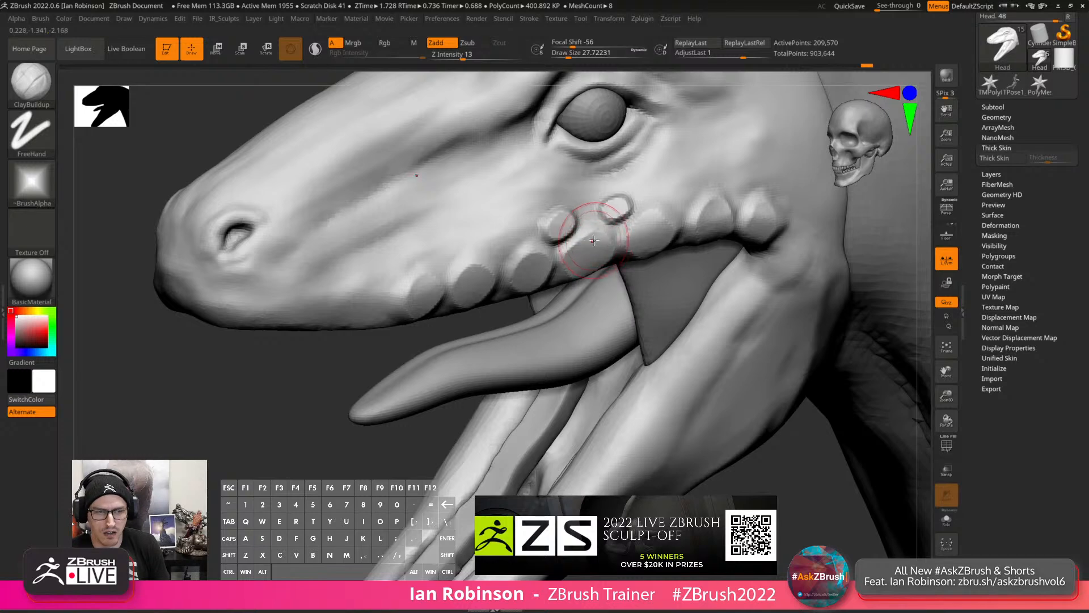
left_click(998, 159)
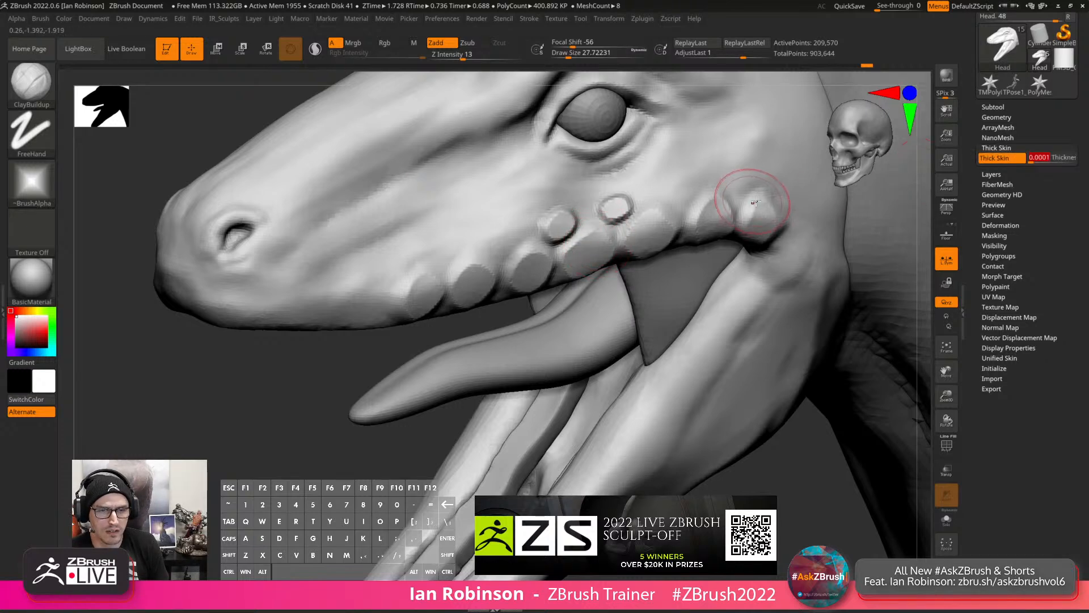
right_click_drag(691, 206, 599, 241, "alt")
Switch to the Standard brush with the Dots stroke and a Draw Size of about 38.
key("b")
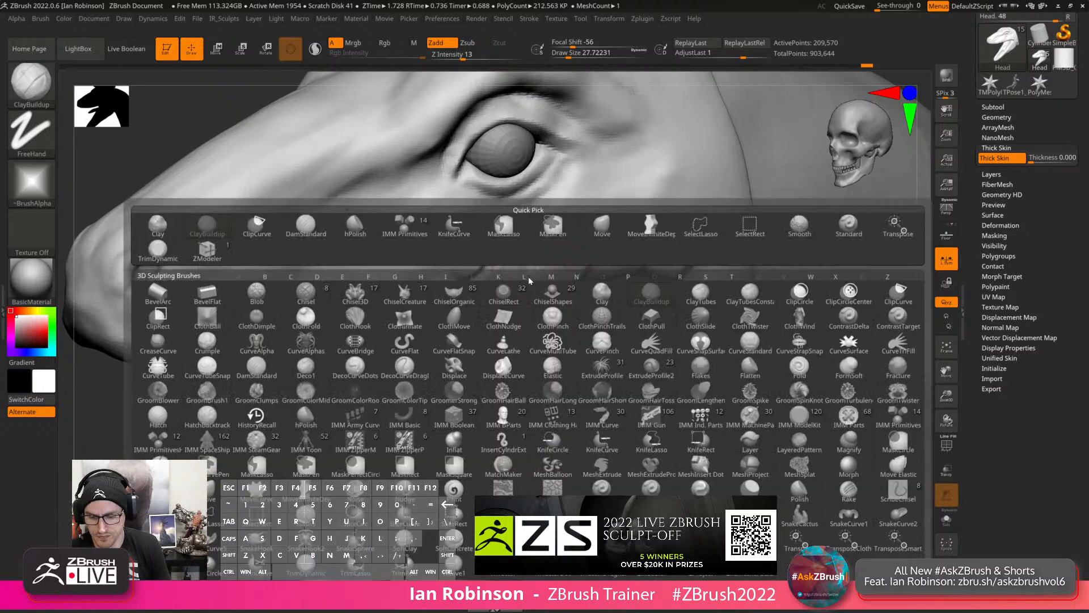
key("s")
key("t")
key("s")
left_click_drag(522, 284, 522, 284)
left_click(45, 142)
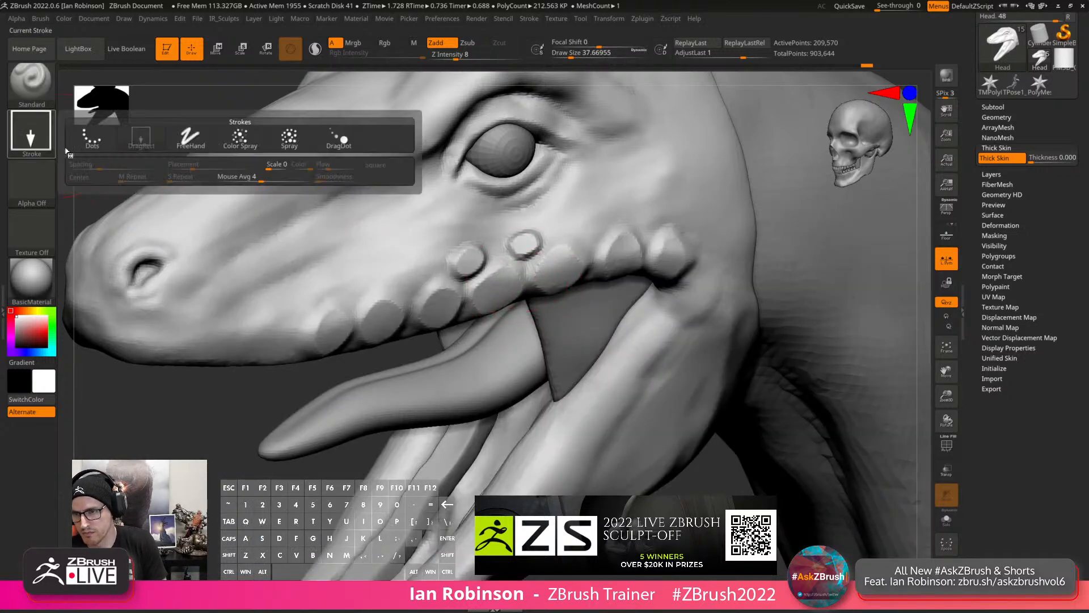
left_click(91, 143)
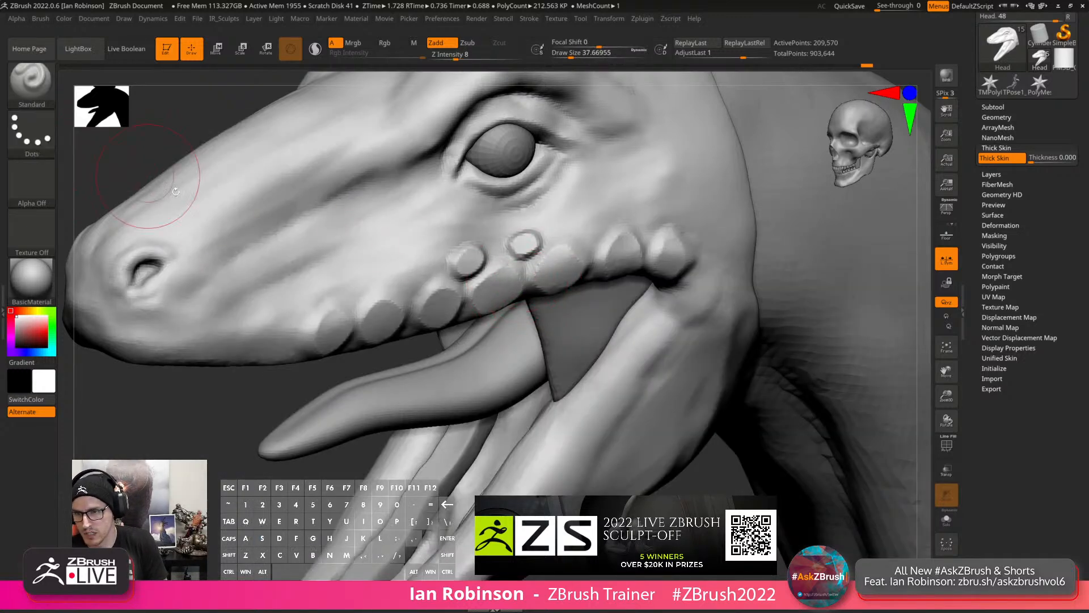
Set the head's Thick Skin Thickness to 0.00372.
left_click(1032, 157)
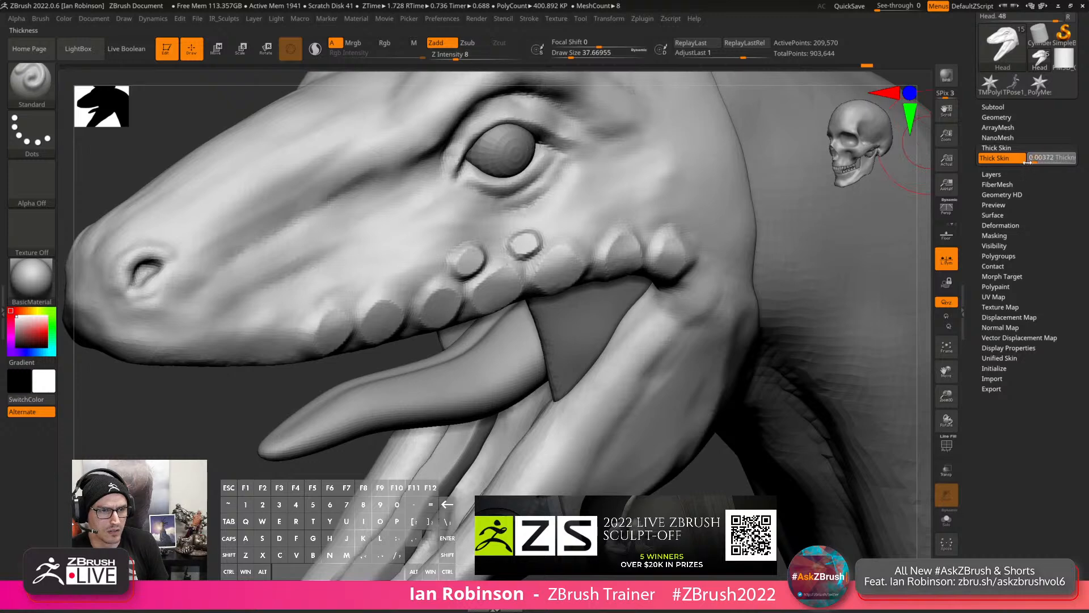
Undo the raised scale bumps along the head's upper lip and below the eye, together with the Thick Skin setup.
left_click_drag(1027, 162, 1023, 163)
right_click_drag(516, 206, 562, 270, "alt")
key("ctrl+z")
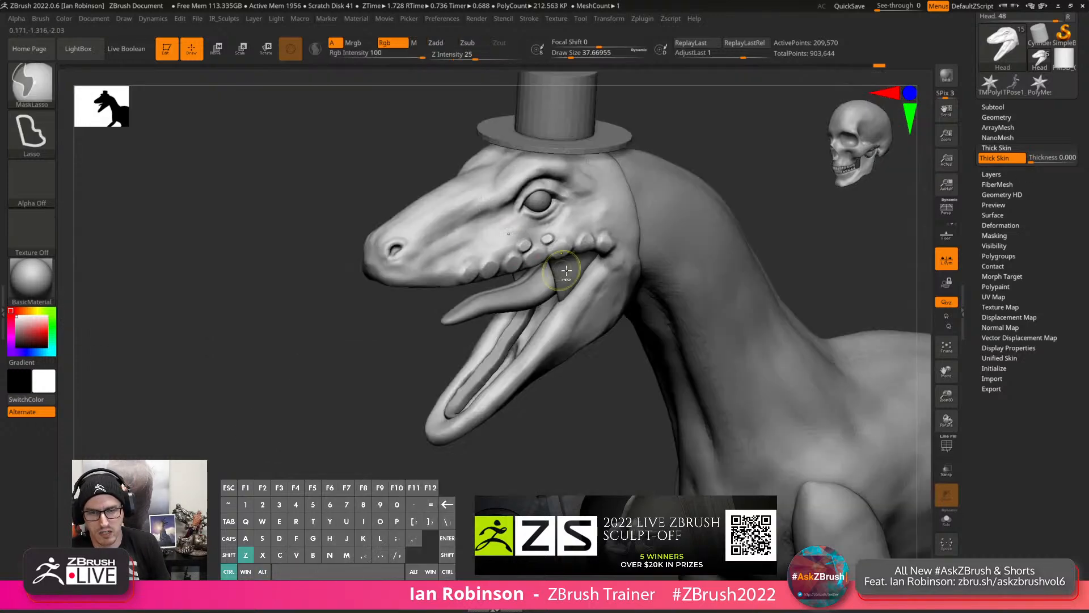
key("ctrl+z")
left_click(1014, 160)
key("ctrl+z")
key("ctrl+z")
key("ctrl+z")
key("ctrl+z")
key("ctrl+z")
key("ctrl+z")
key("ctrl+z")
key("ctrl+z")
key("ctrl+z")
key("ctrl+z")
key("ctrl+z")
key("ctrl+z")
key("ctrl+z")
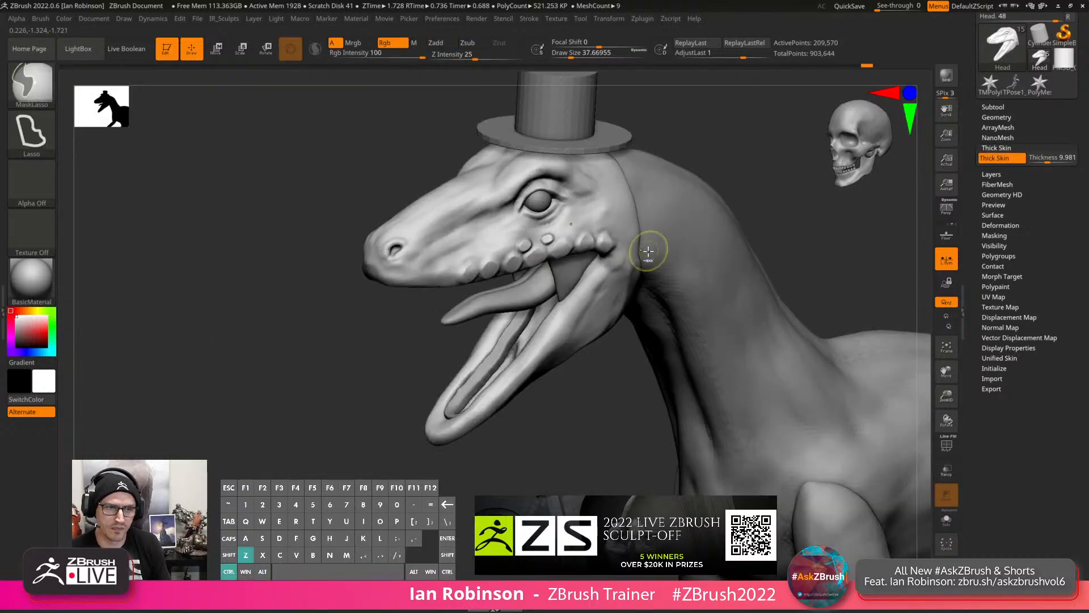
key("ctrl+shift+z")
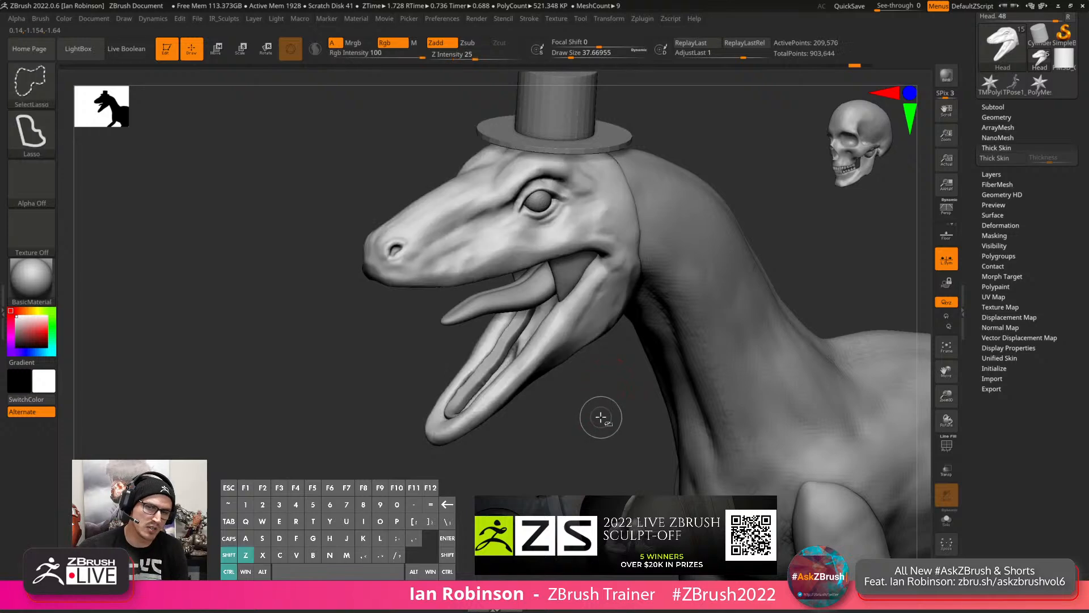
key("ctrl+shift+z")
key("ctrl+z")
key("ctrl+z")
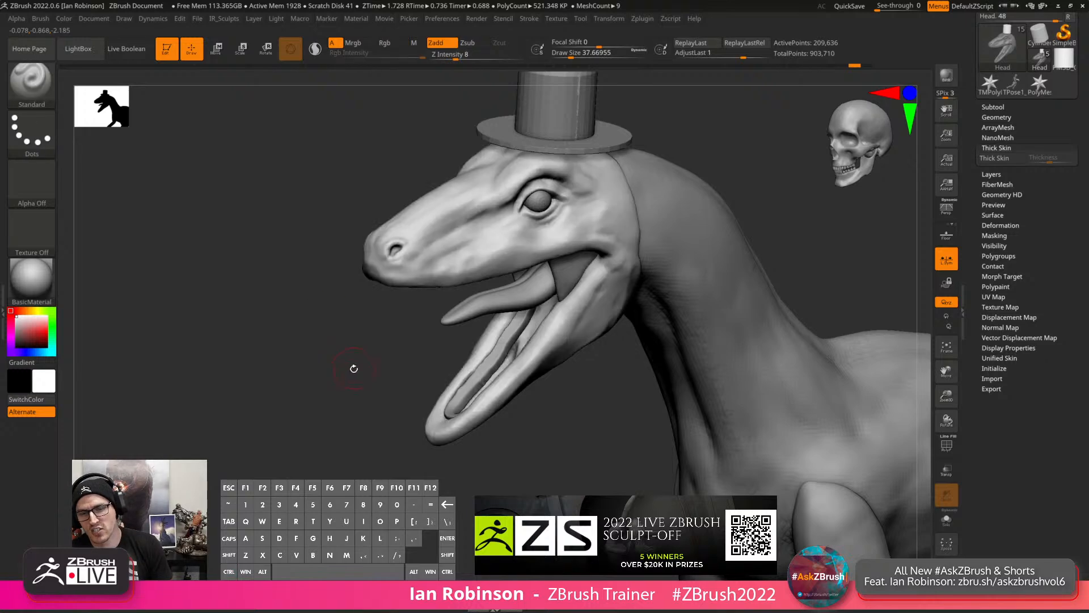
Make the upper gums inside the mouth the active subtool and set the draw size to about 25.
mouse_move(306, 389)
left_mouse_down("shift")
mouse_move(567, 351)
mouse_move(703, 351)
mouse_move(708, 326)
left_mouse_up("shift")
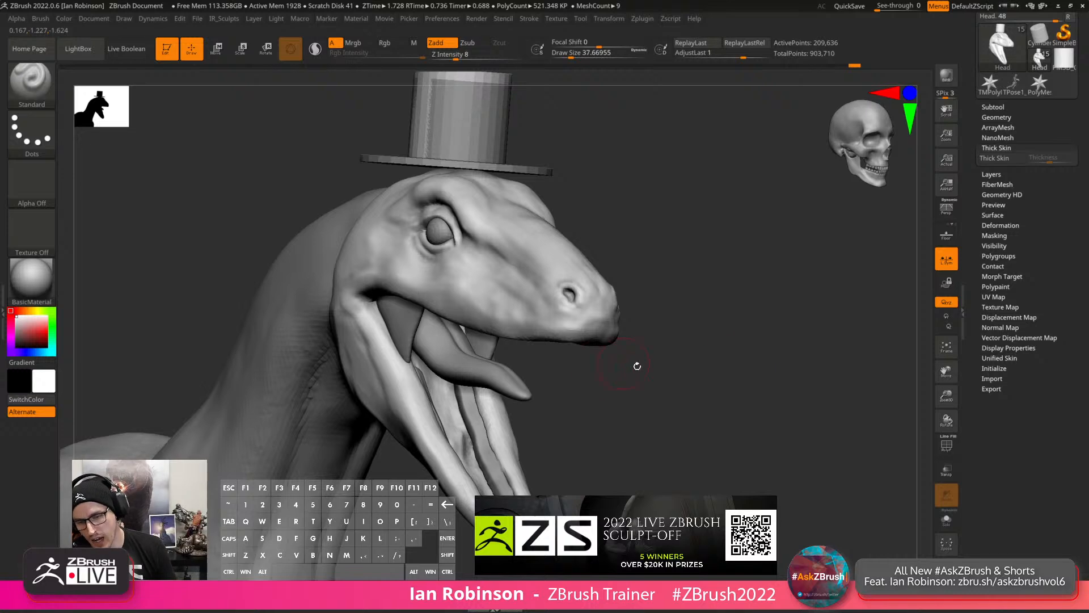
left_click_drag(637, 366, 568, 350)
left_click(567, 350, "alt")
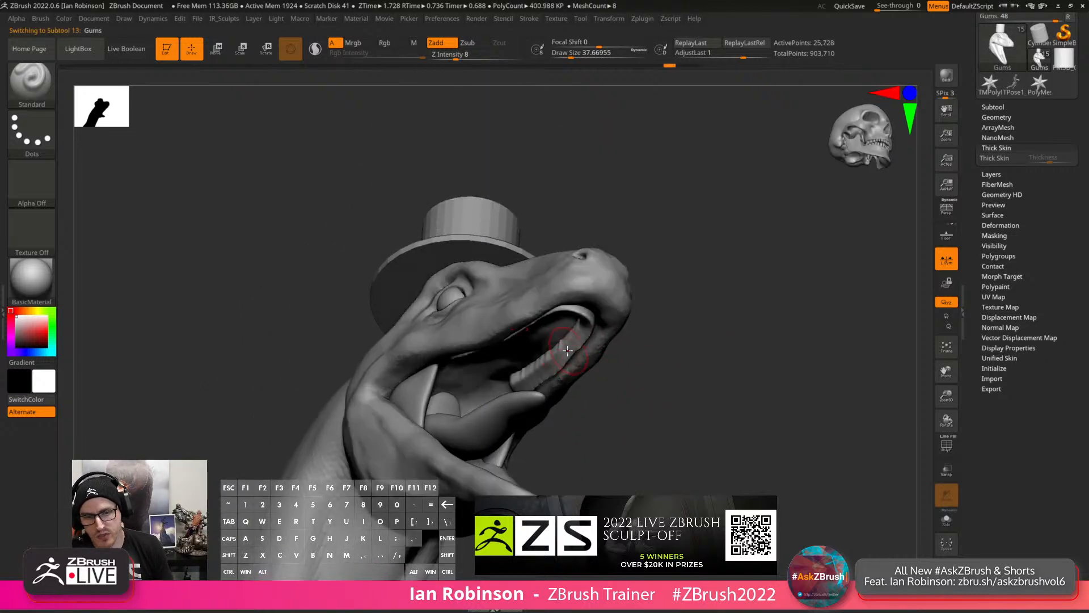
mouse_move(568, 350)
right_mouse_down()
mouse_move(569, 323)
mouse_move(572, 368)
right_mouse_up()
key("s")
left_click_drag(572, 369, 568, 369)
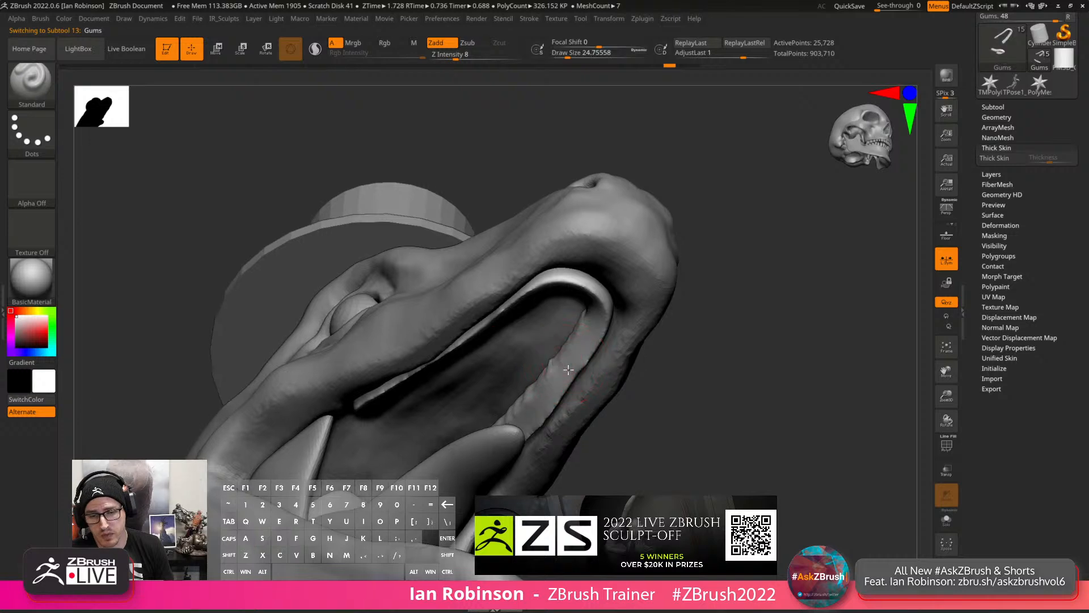
right_click_drag(568, 370, 553, 361)
key("shift")
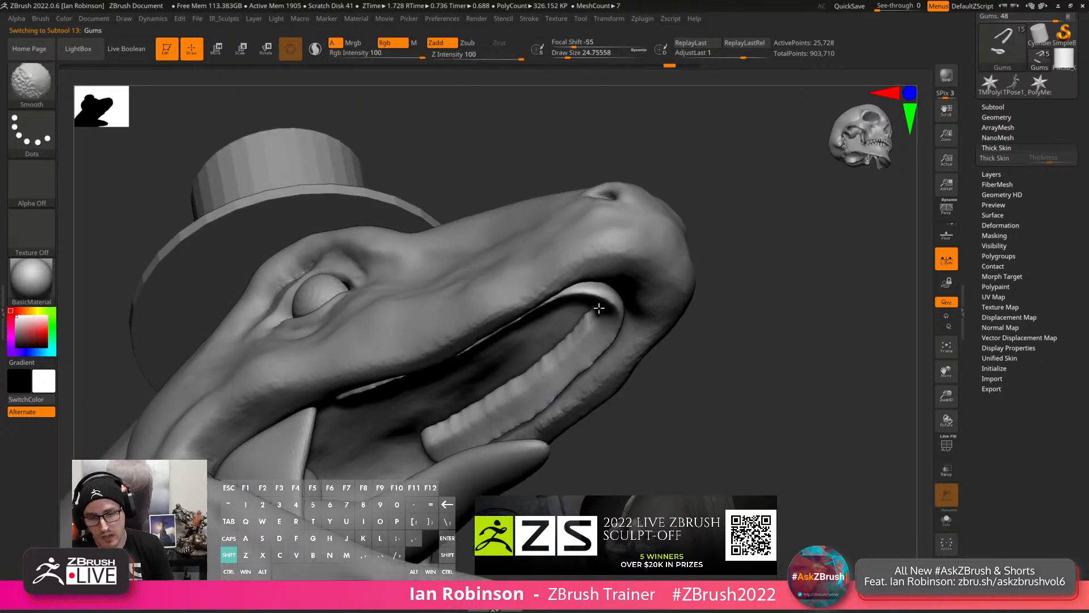
right_click_drag(627, 297, 617, 286)
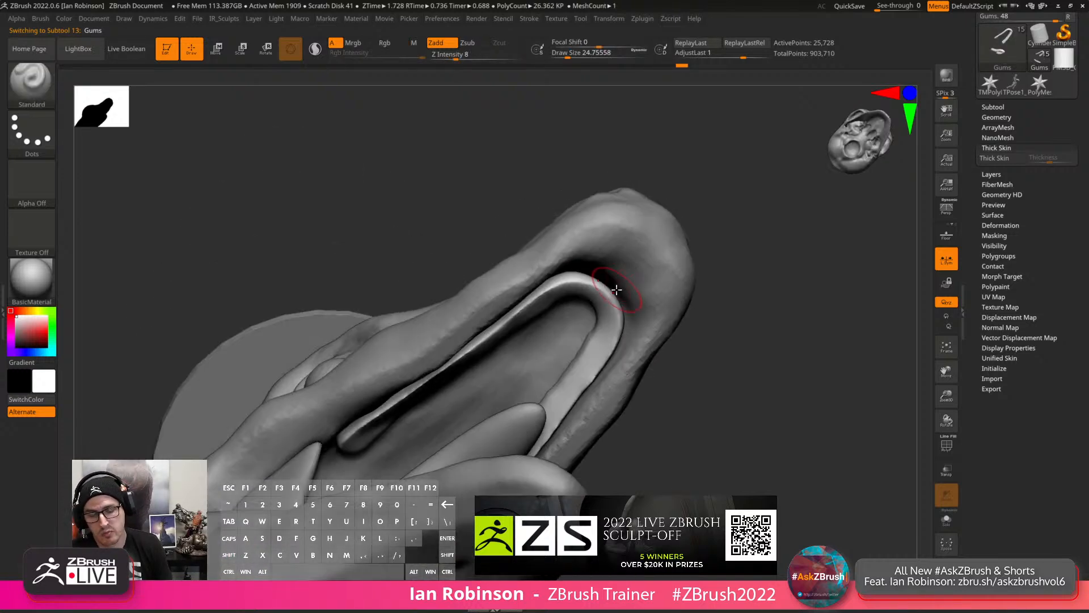
key("b")
key("m")
key("l")
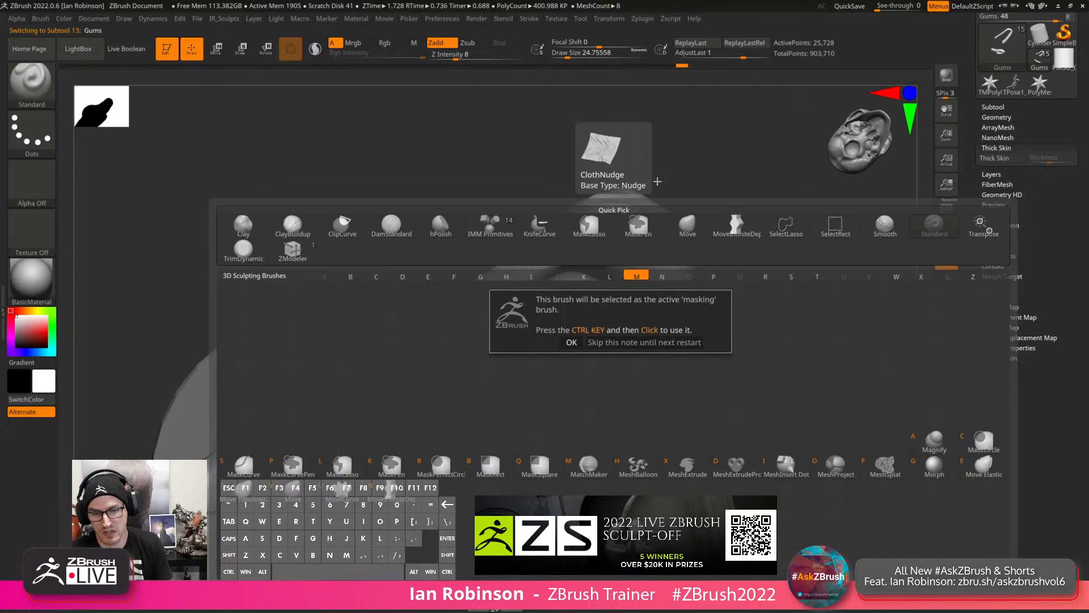
Turn on perspective, set the focal length to about 665 mm, and switch perspective off again.
left_click(80, 20)
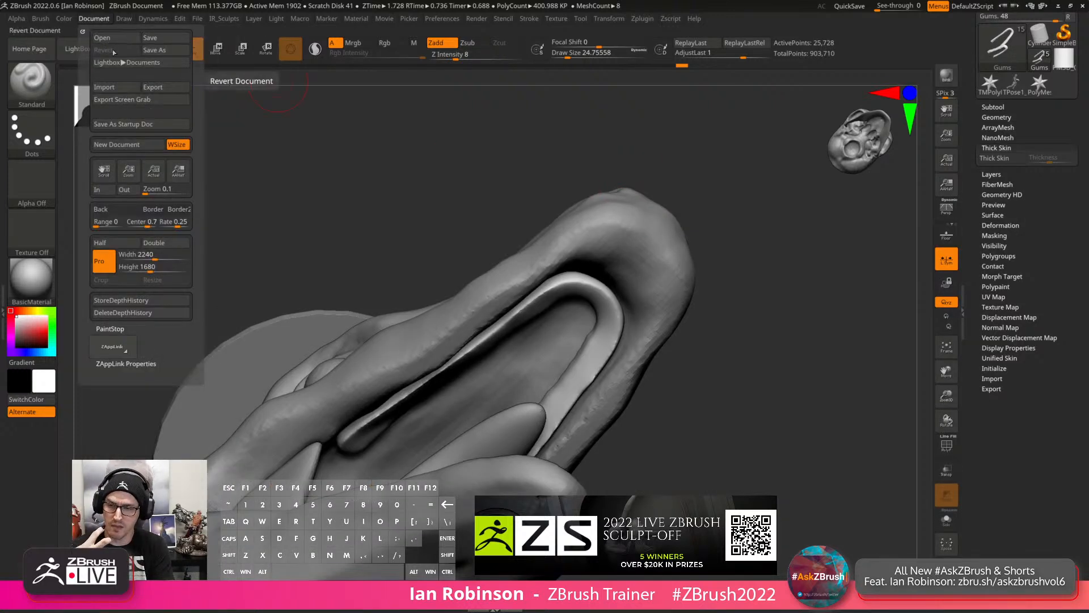
left_click(124, 21)
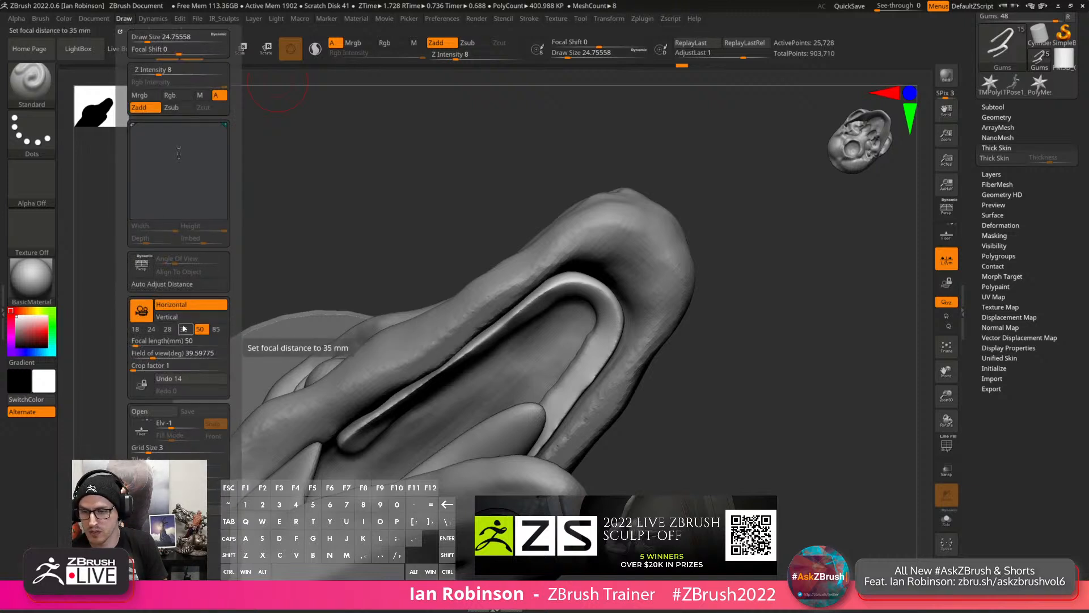
key("p")
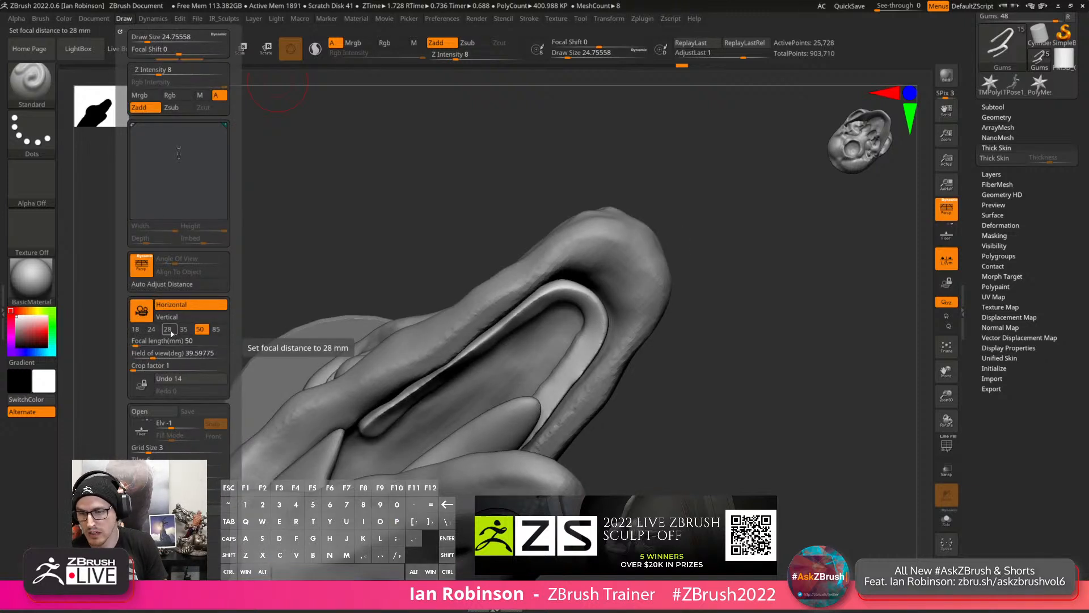
left_click_drag(170, 340, 163, 342)
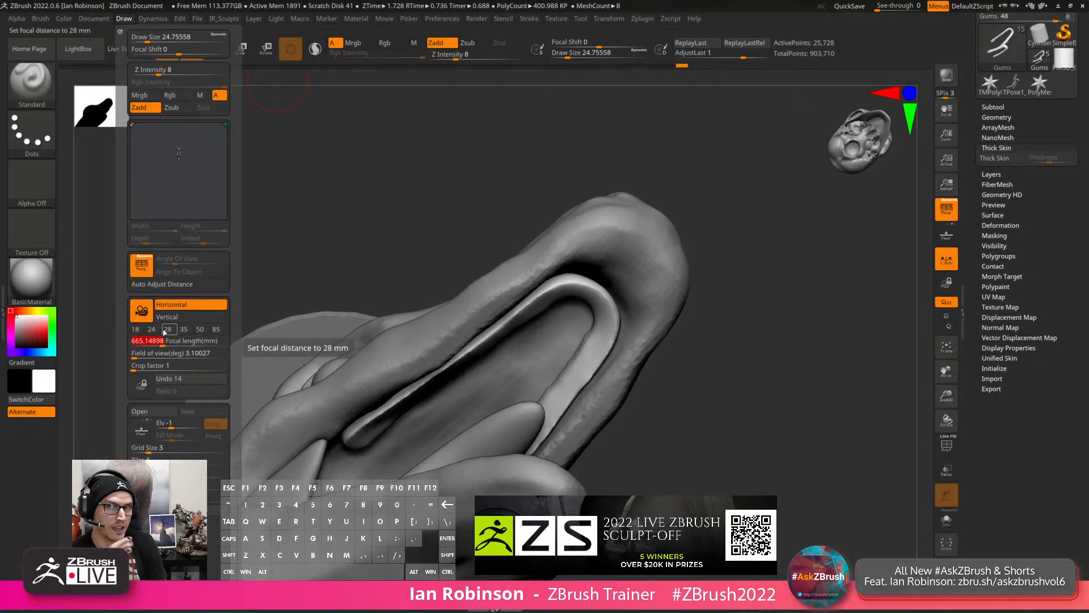
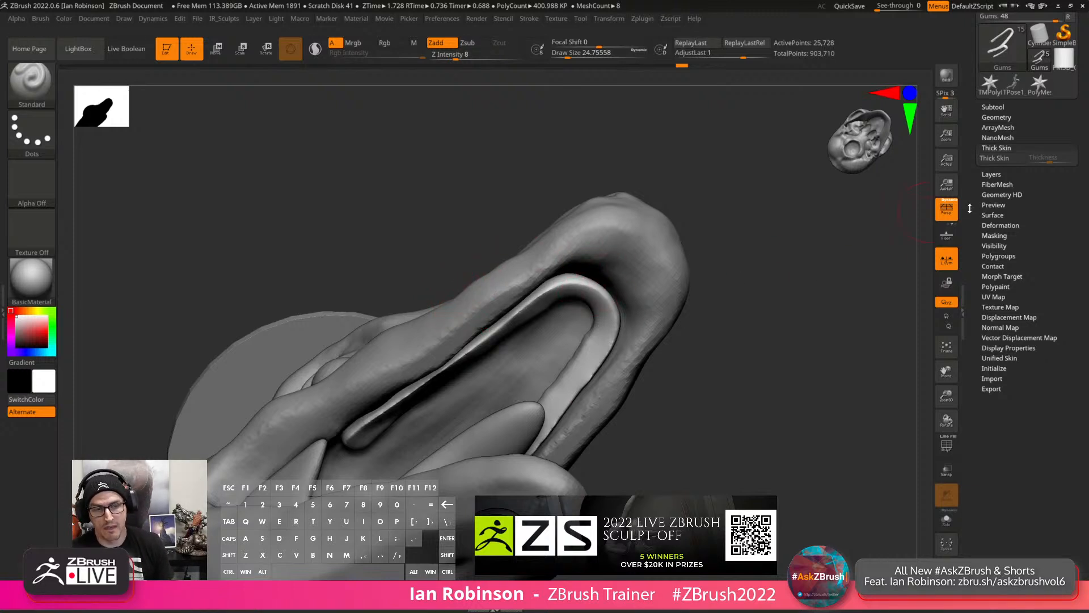
left_click(949, 210)
Make the neck-and-torso body the active subtool, with the ClayBuildup brush and a draw size of about 58.
left_click_drag(775, 303, 703, 341, "alt")
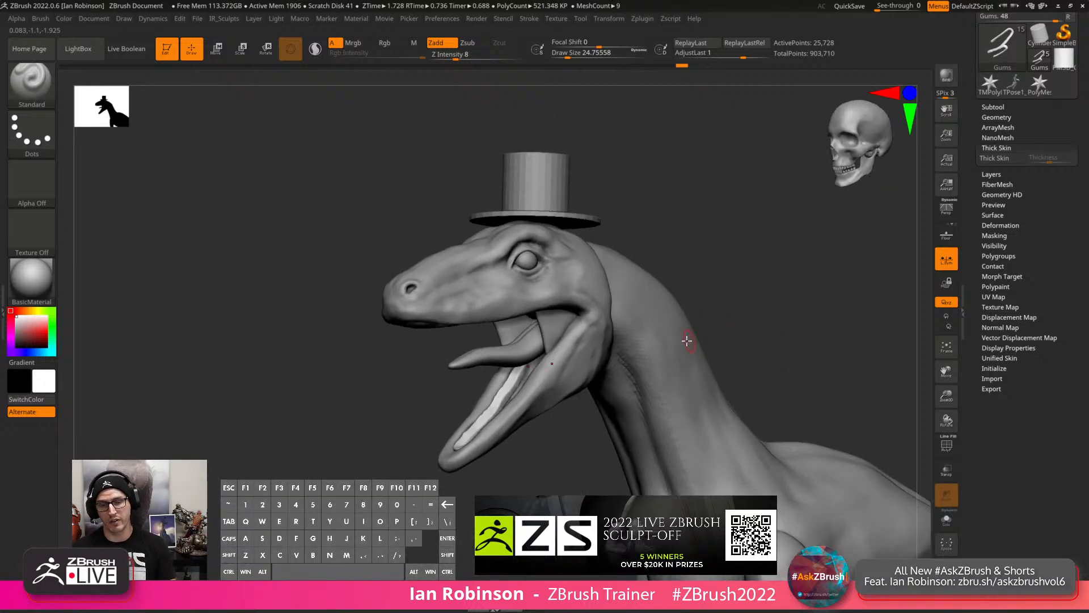
mouse_move(691, 271)
left_mouse_down()
mouse_move(737, 248)
mouse_move(676, 209)
mouse_move(714, 268)
mouse_move(737, 246)
mouse_move(678, 260)
left_mouse_up()
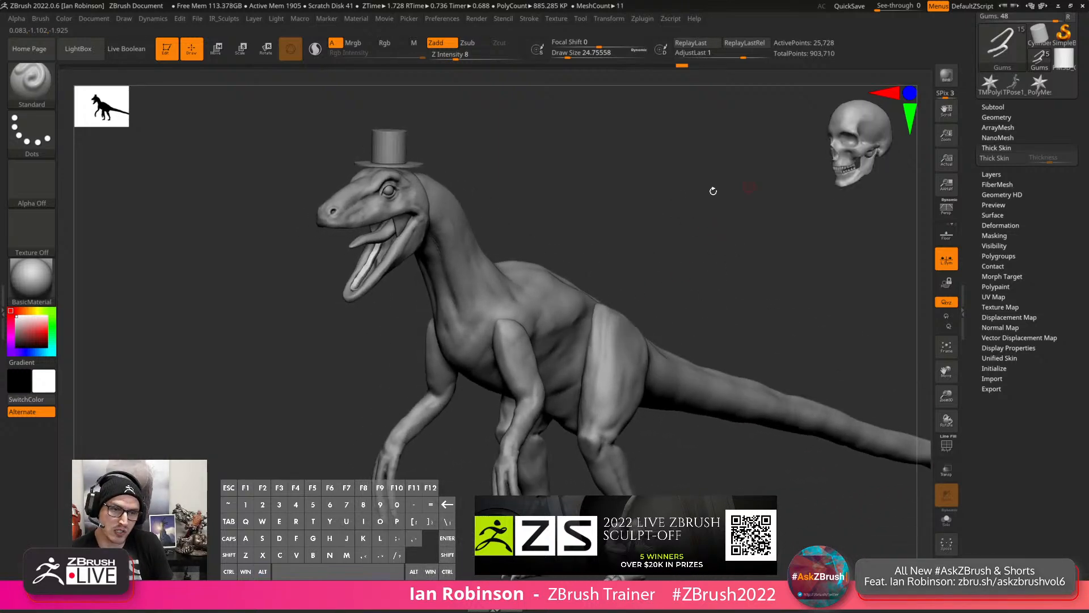
mouse_move(503, 218)
left_mouse_down()
mouse_move(503, 273)
mouse_move(486, 205)
left_mouse_up()
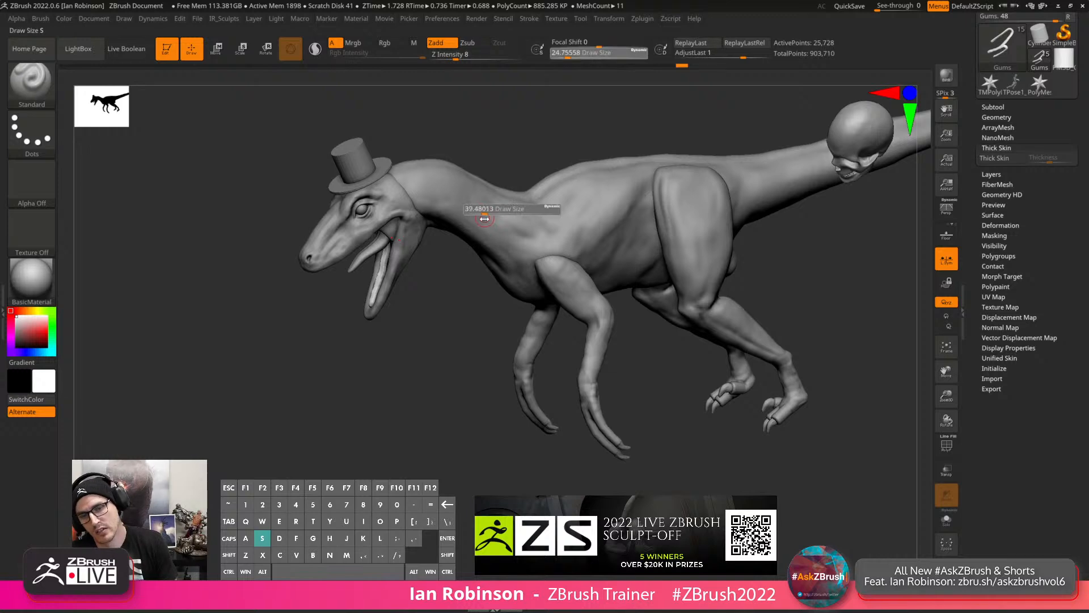
right_click_drag(486, 221, 467, 231, "alt")
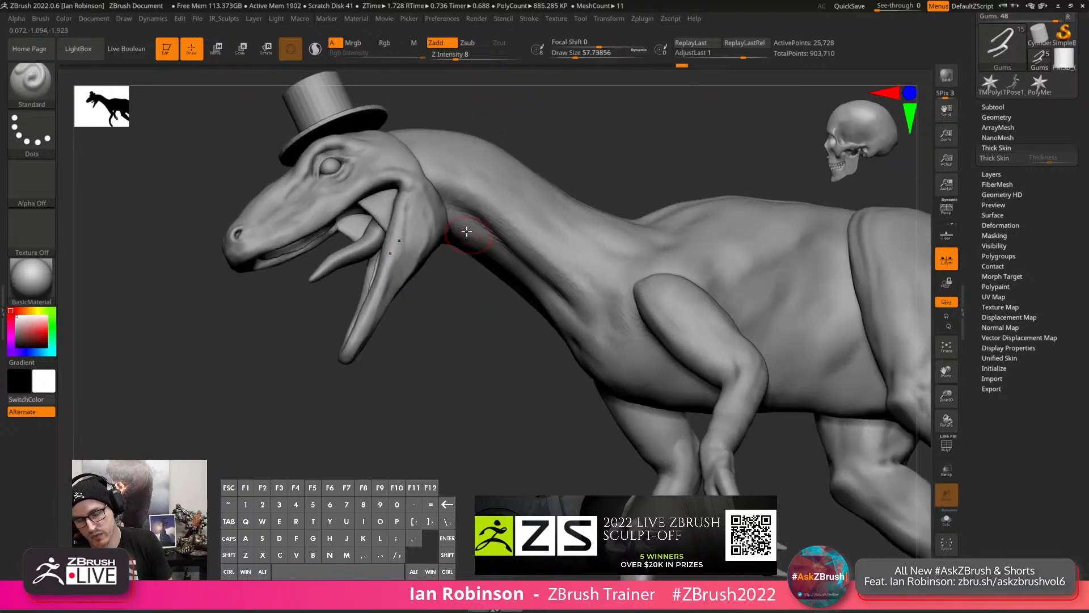
left_click(513, 206, "alt")
key("d")
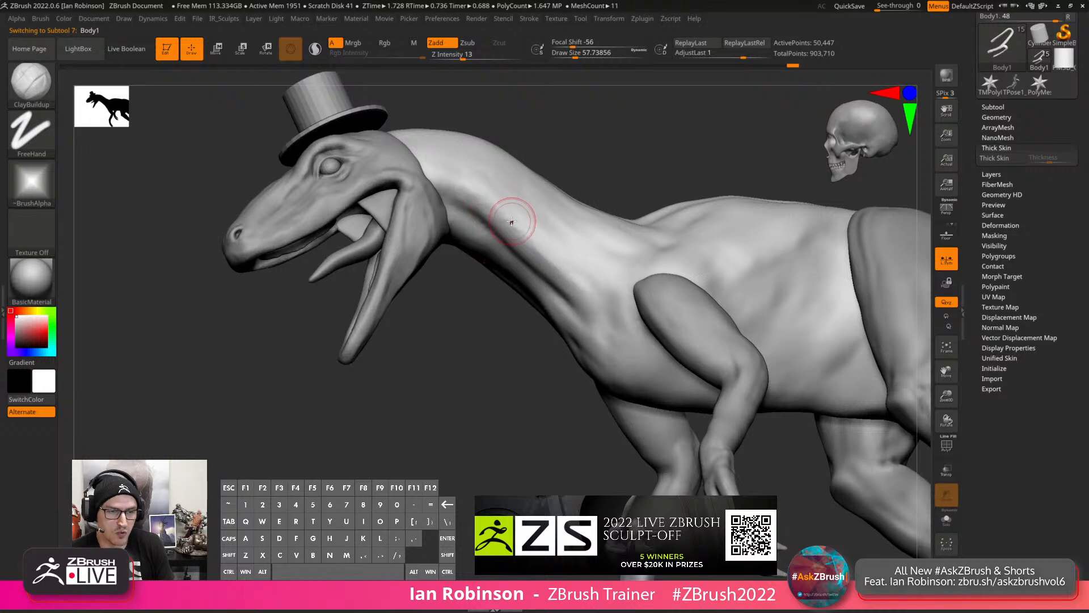
key("shift+d")
right_click_drag(536, 248, 516, 222, "alt")
key("g")
key("Escape")
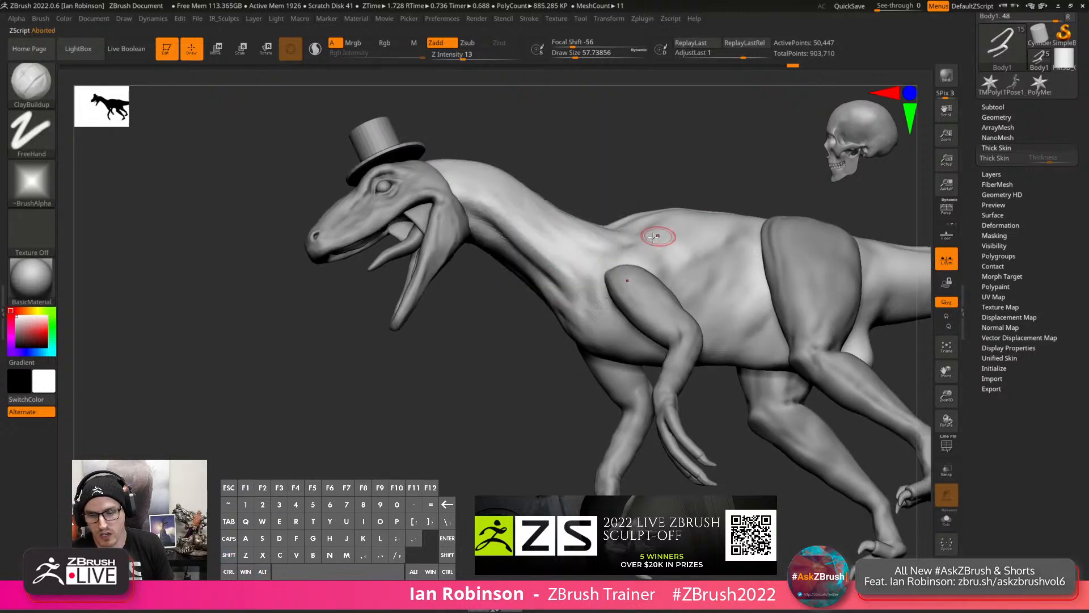
With the polyframe shown and local symmetry off, combine the body's torso and tail into one polygroup.
key("shift+f")
mouse_move(648, 250)
right_mouse_down("shift")
mouse_move(636, 322)
mouse_move(594, 305)
right_mouse_up("shift")
left_click(954, 260)
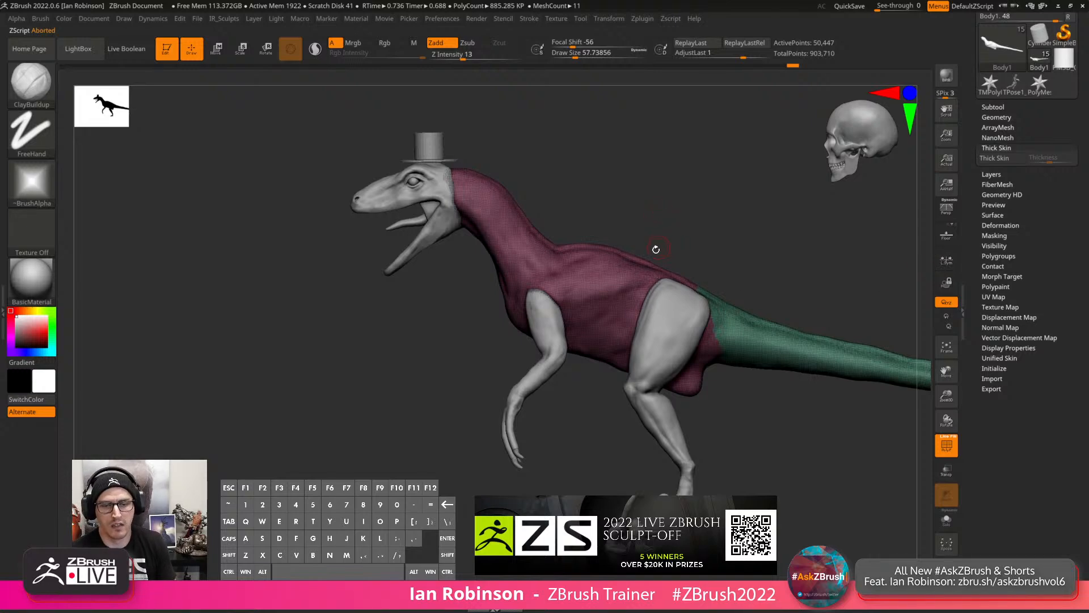
right_click_drag(656, 250, 650, 248, "ctrl")
key("ctrl+w")
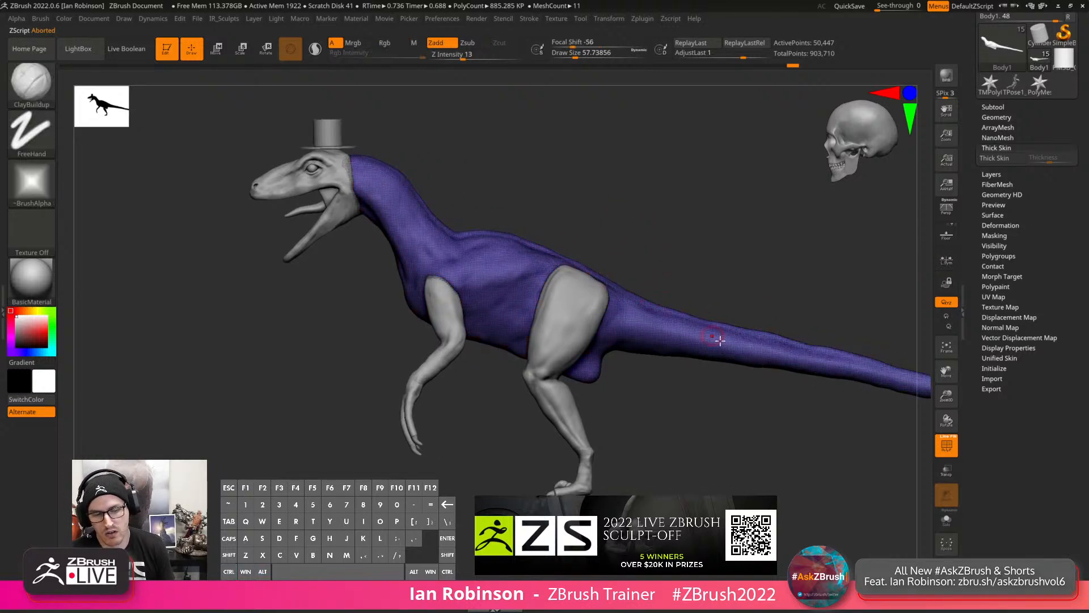
Solo the body and make the tail its own polygroup from a MaskLasso mask drawn around it.
left_click(947, 517)
right_click_drag(772, 445, 621, 424, "alt")
mouse_move(427, 243)
left_mouse_down("ctrl")
mouse_move(576, 223)
mouse_move(819, 323)
mouse_move(843, 401)
mouse_move(657, 338)
left_mouse_up("ctrl")
left_click(49, 101)
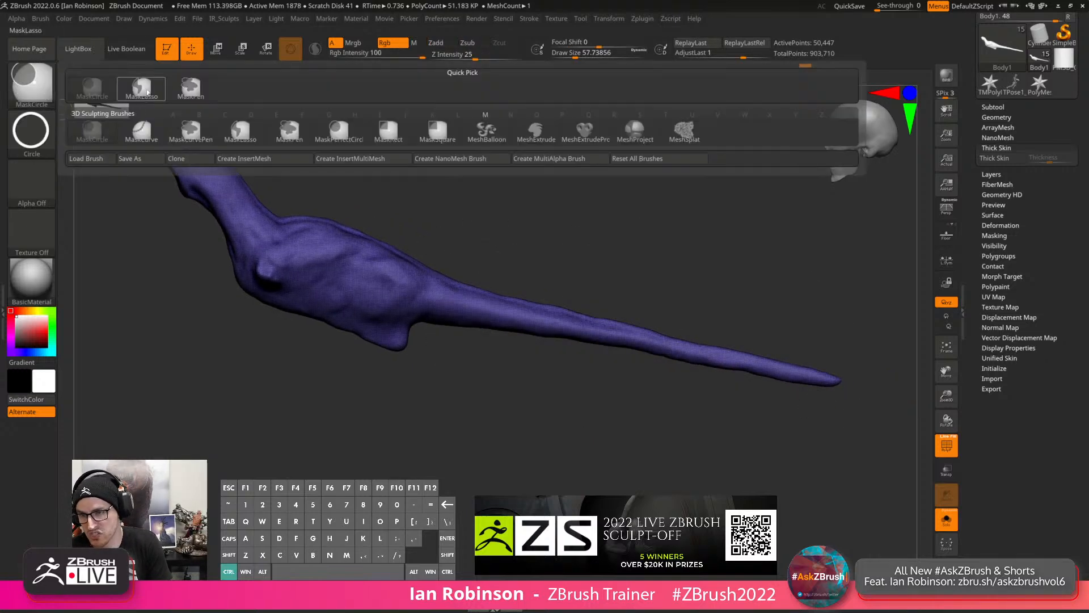
left_click(142, 89)
mouse_move(461, 257)
left_mouse_down("ctrl")
mouse_move(501, 253)
mouse_move(911, 418)
mouse_move(513, 396)
mouse_move(417, 337)
left_mouse_up("ctrl")
key("space")
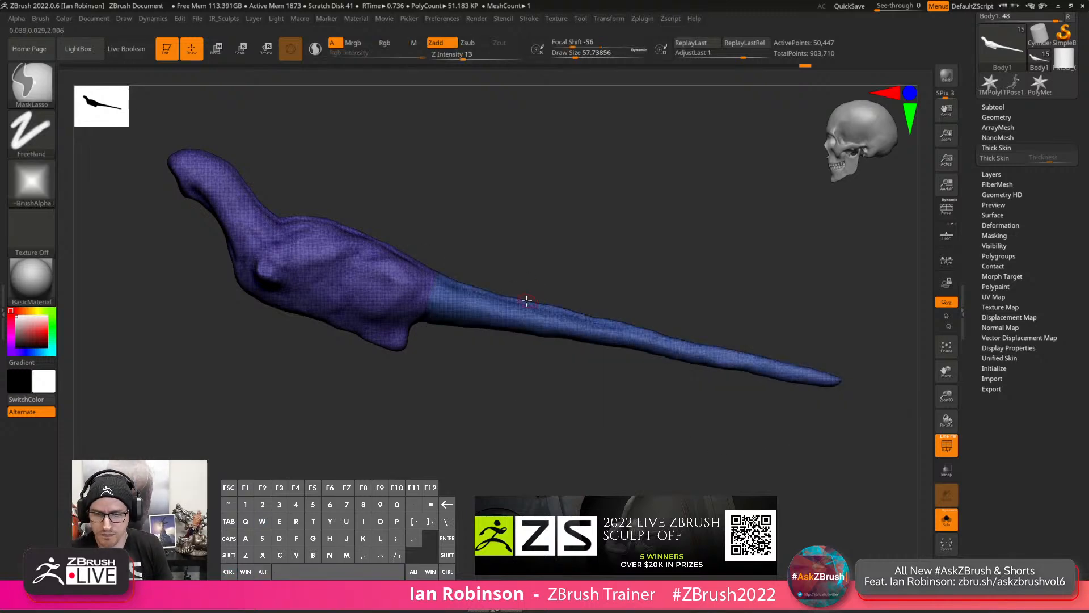
Isolate the tail, assign it a new polygroup, and show the whole body again.
key("f")
key("ctrl+shift")
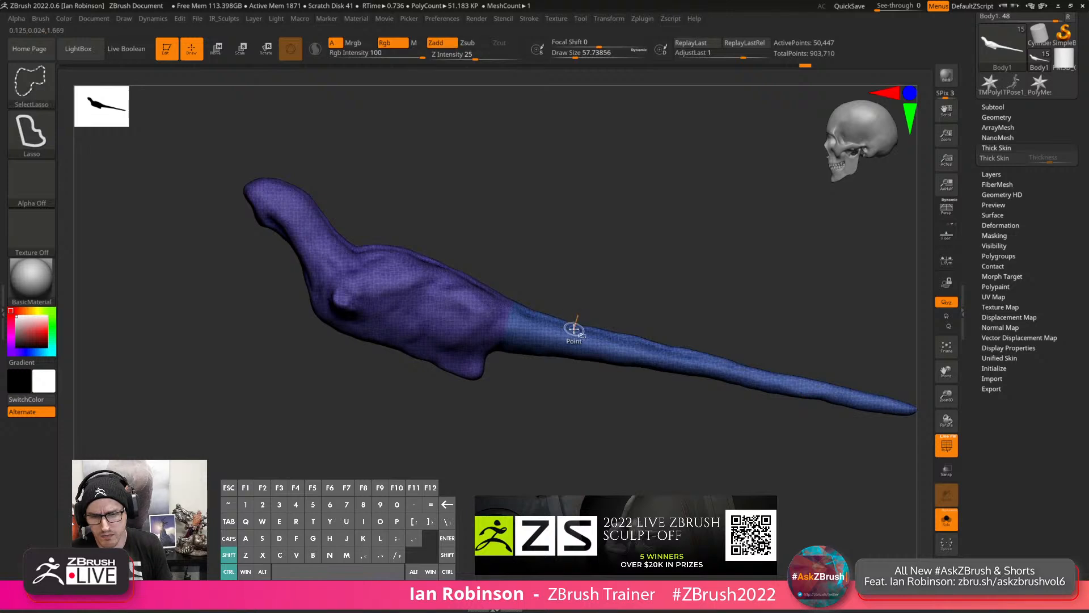
left_click(598, 333, "ctrl+alt+shift")
left_click_drag(604, 238, 623, 266, "ctrl+shift")
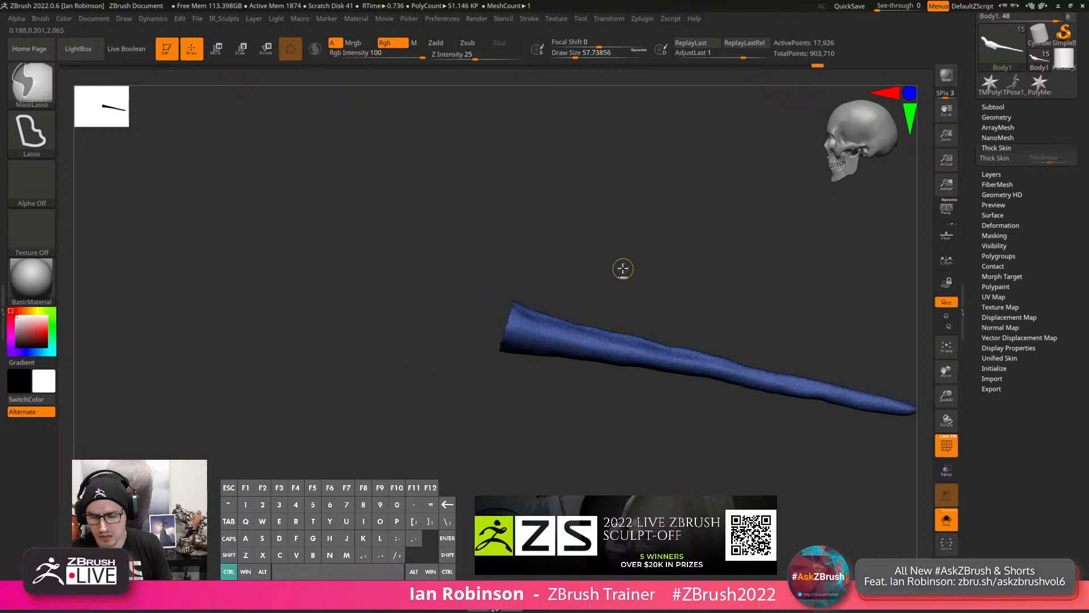
left_click(627, 261, "ctrl")
left_click(629, 259, "ctrl+shift")
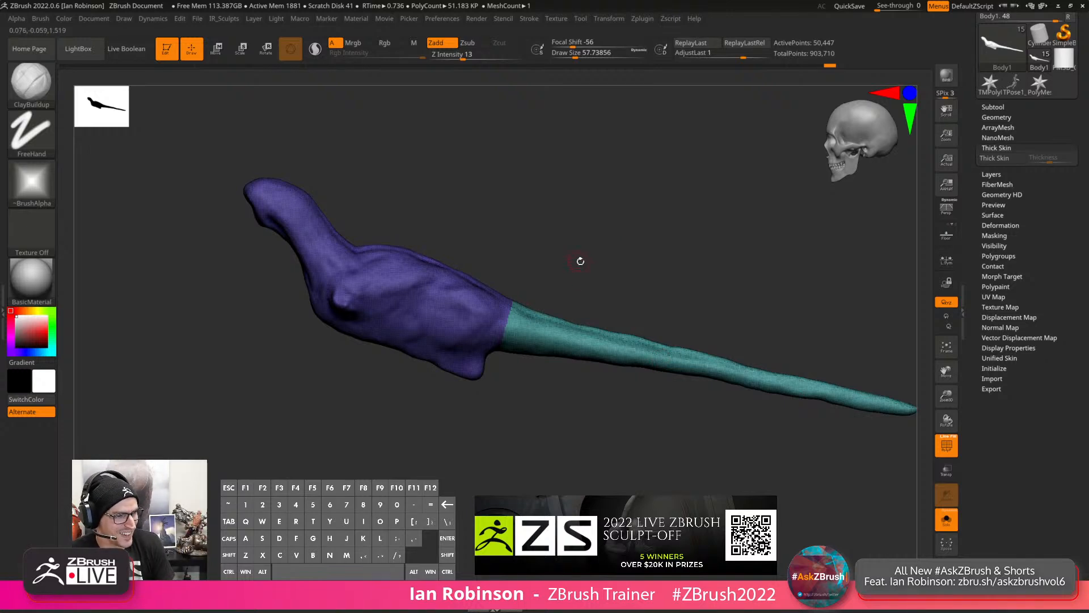
Isolate the neck with a lasso selection, make it a separate polygroup, and show the whole body again.
left_click_drag(514, 254, 568, 244)
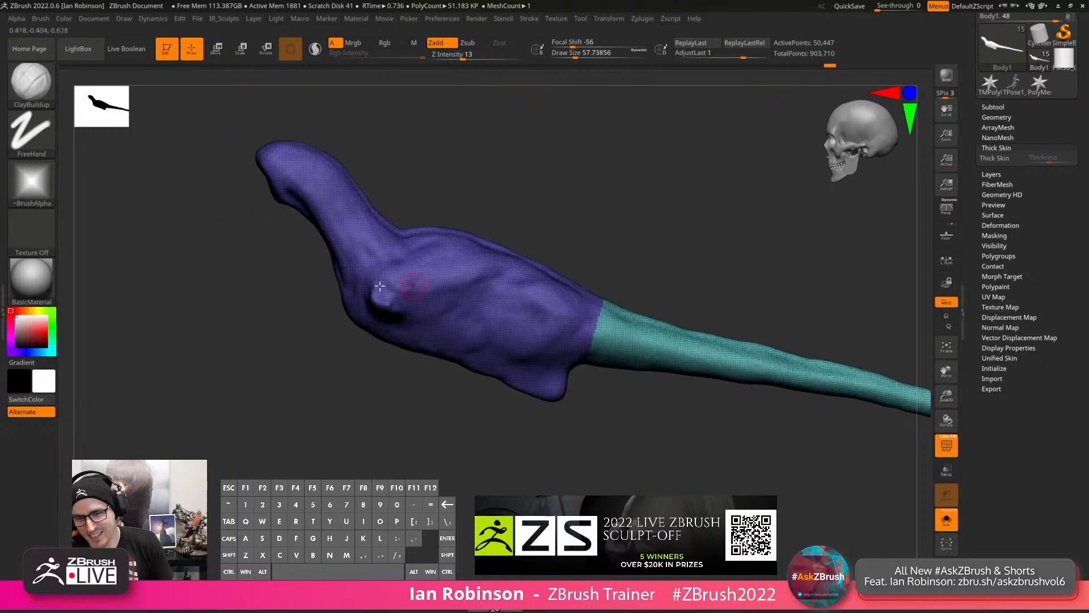
mouse_move(326, 278)
left_mouse_down("ctrl+shift")
mouse_move(353, 95)
mouse_move(389, 146)
mouse_move(414, 212)
mouse_move(397, 250)
left_mouse_up("ctrl+shift")
key("ctrl+w")
left_click(536, 202, "ctrl+shift")
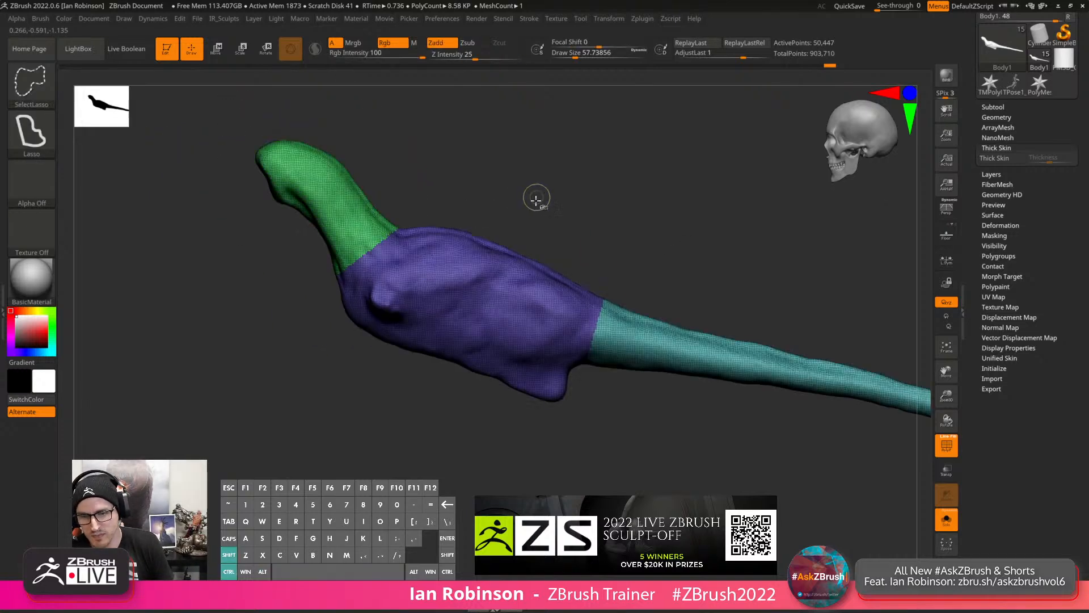
Turn off solo so all the dinosaur's subtools show again, and view the model from its other side.
left_click_drag(611, 202, 667, 210)
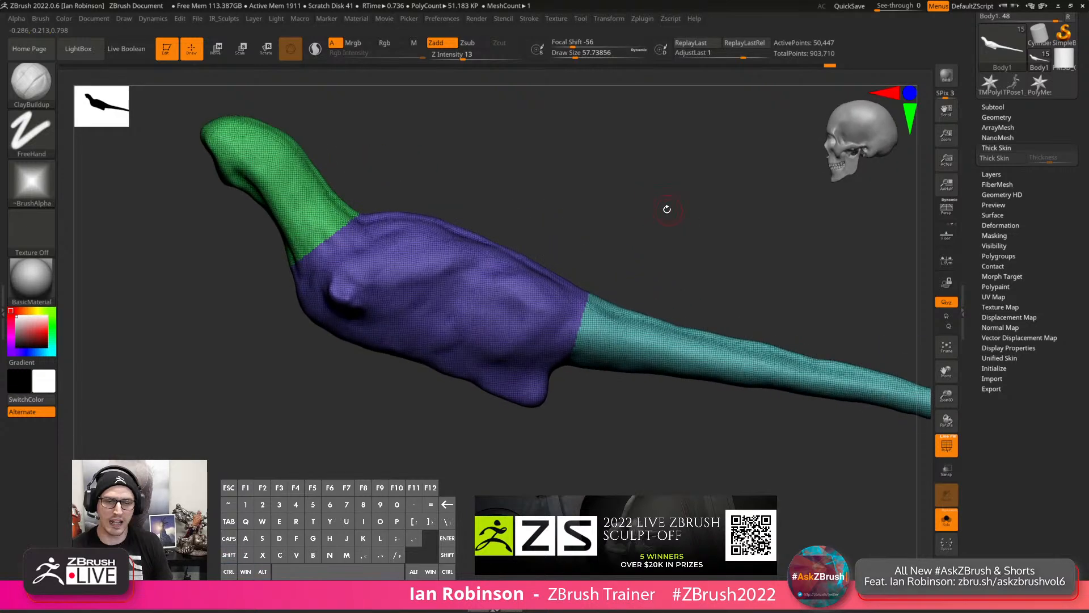
left_click_drag(587, 244, 792, 420)
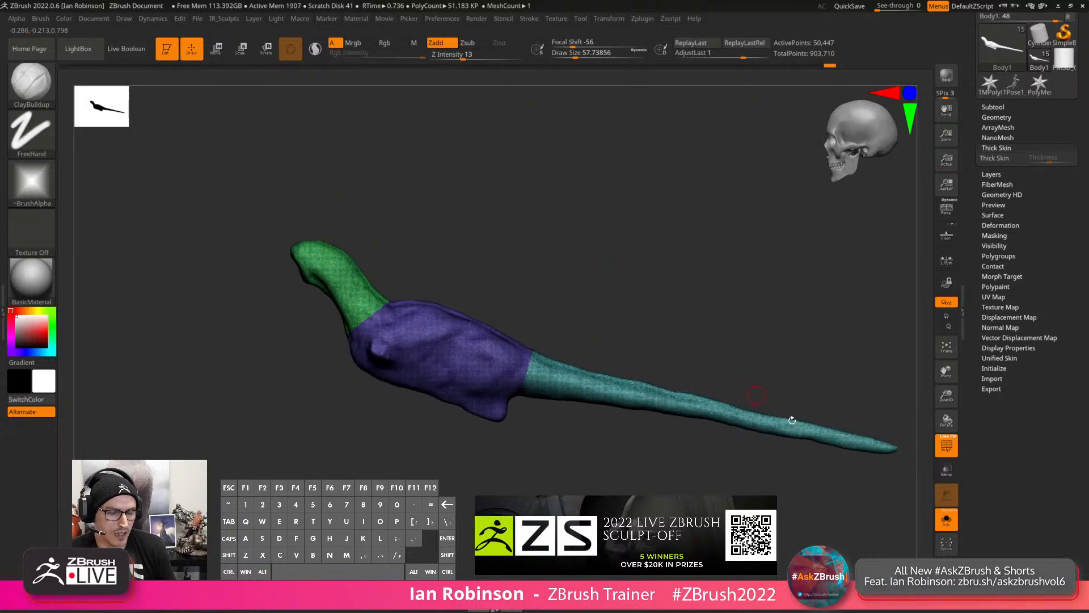
left_click(947, 520)
left_click_drag(558, 250, 712, 286, "alt")
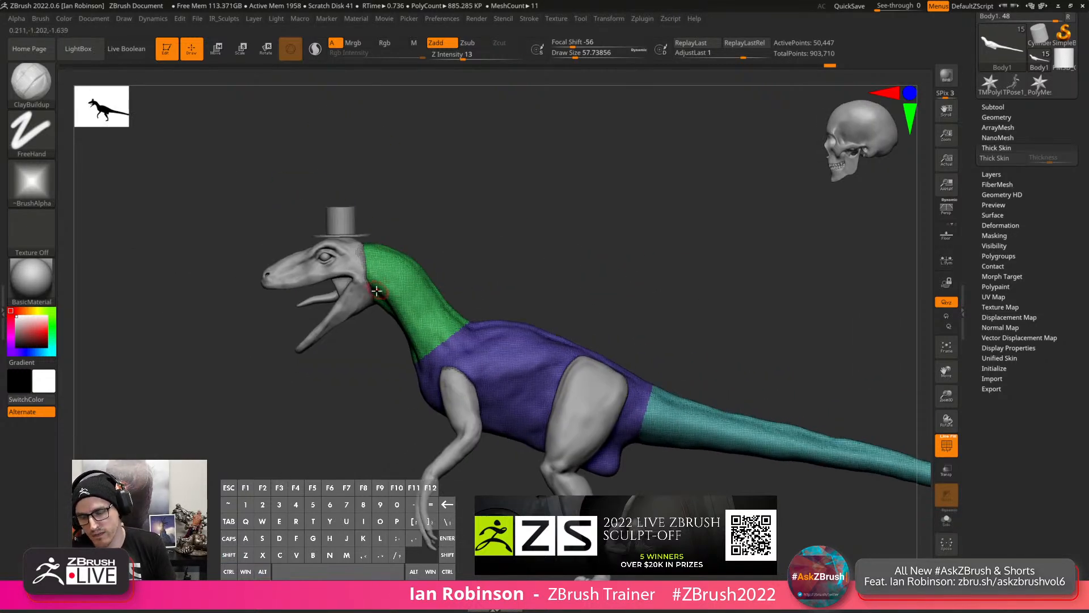
left_click_drag(365, 281, 499, 327)
left_click_drag(496, 365, 509, 209)
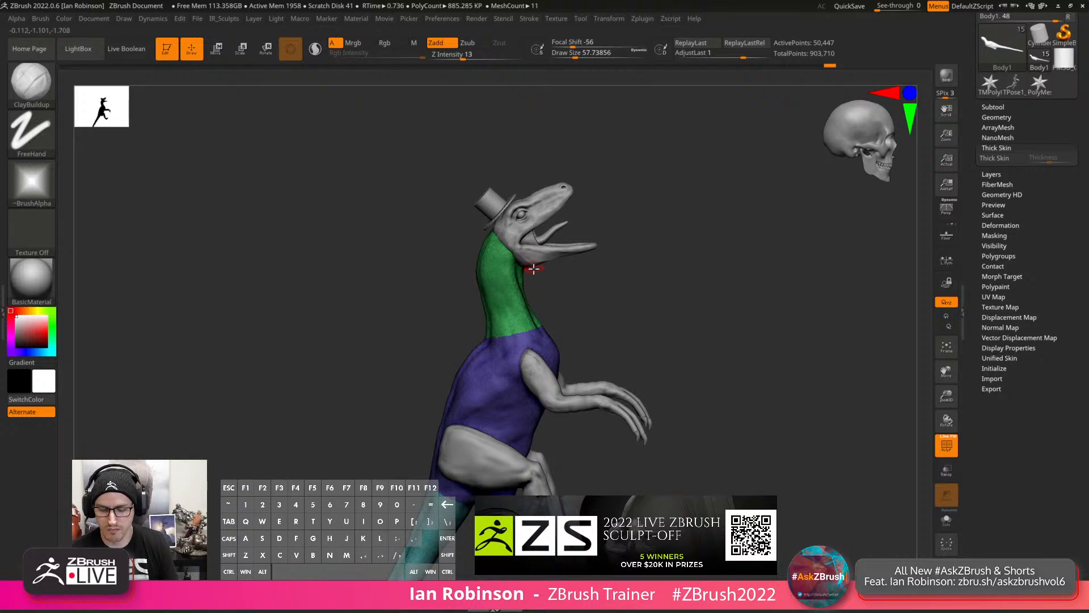
key("b")
key("Escape")
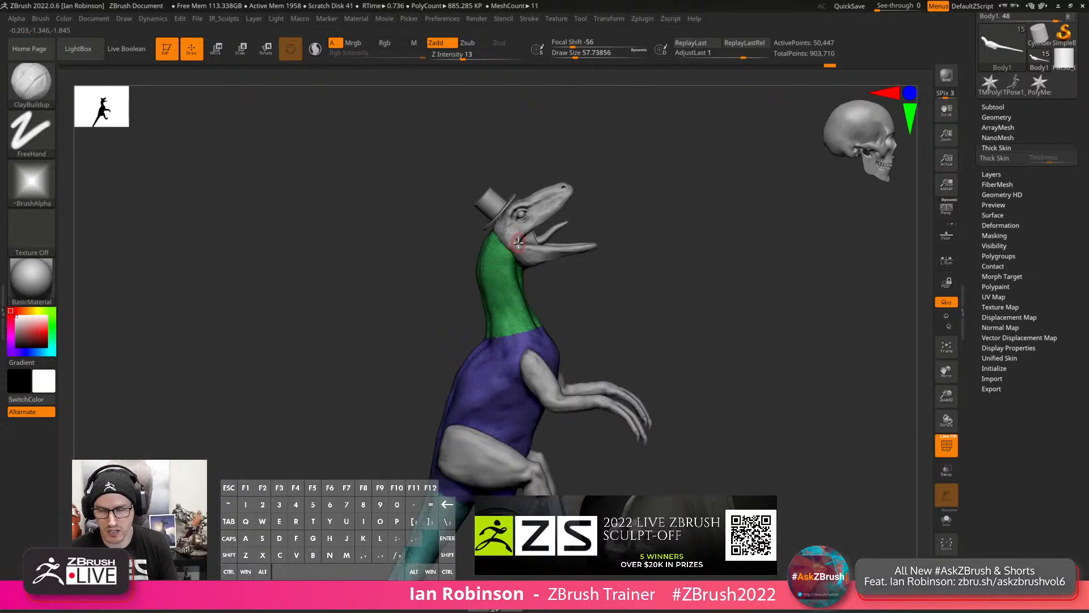
Switch Polish By Groups to its open-circle mode and polish the body slightly to smooth its polygroup borders.
left_click_drag(652, 258, 593, 267, "alt")
left_click_drag(717, 291, 748, 252, "alt")
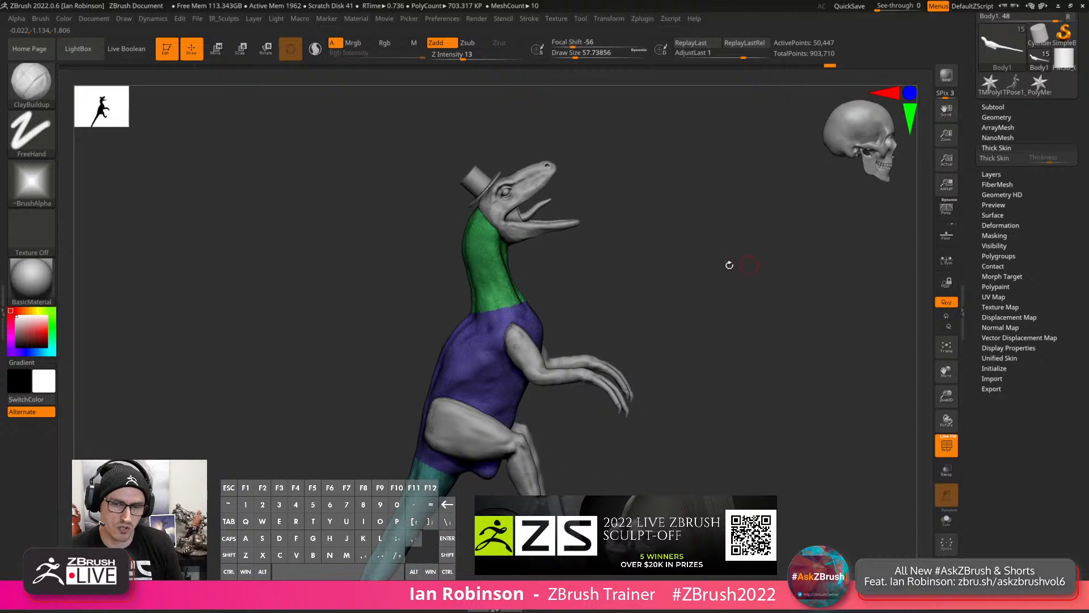
left_click_drag(605, 257, 610, 319, "alt")
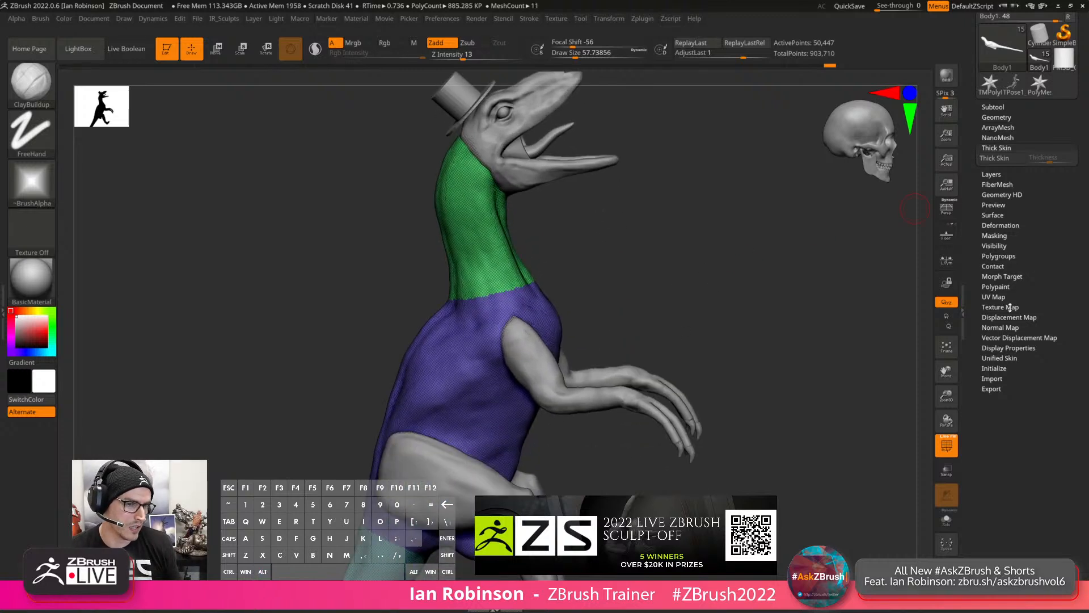
left_click(1004, 226)
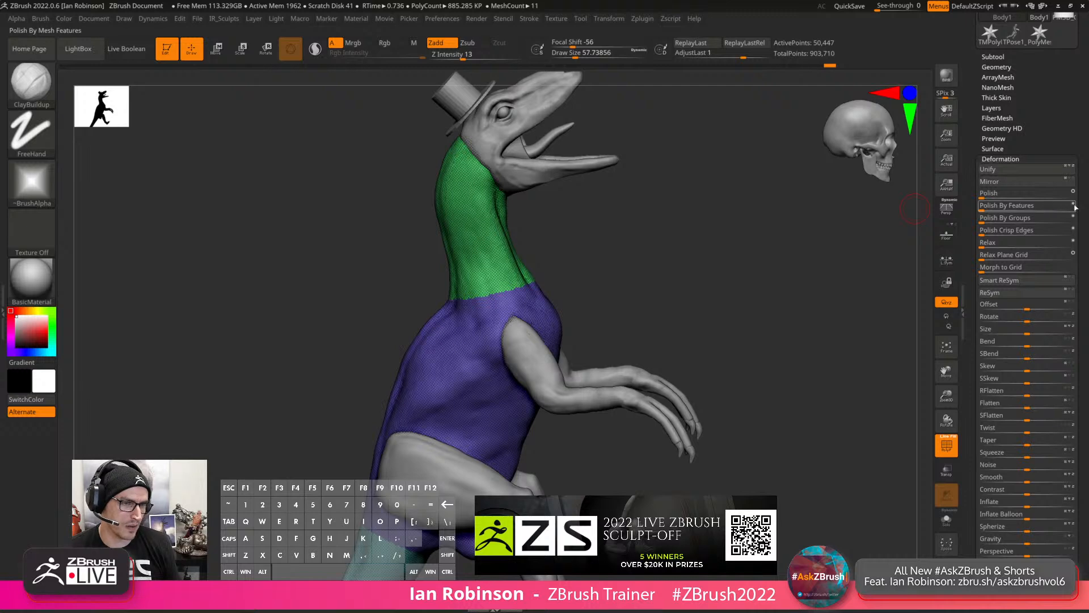
left_click(1073, 217)
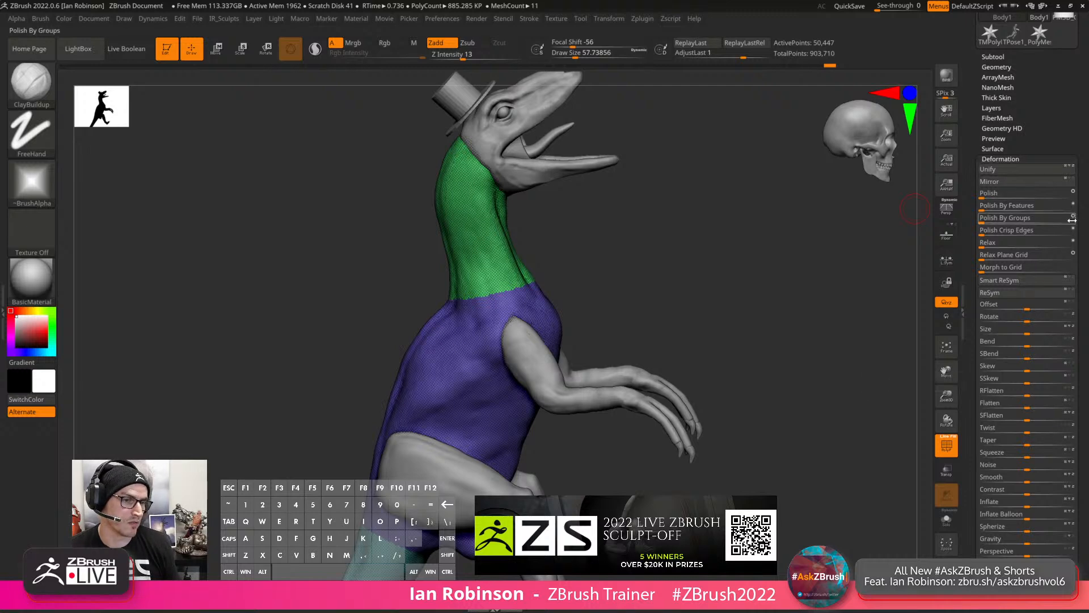
left_click_drag(983, 222, 994, 223)
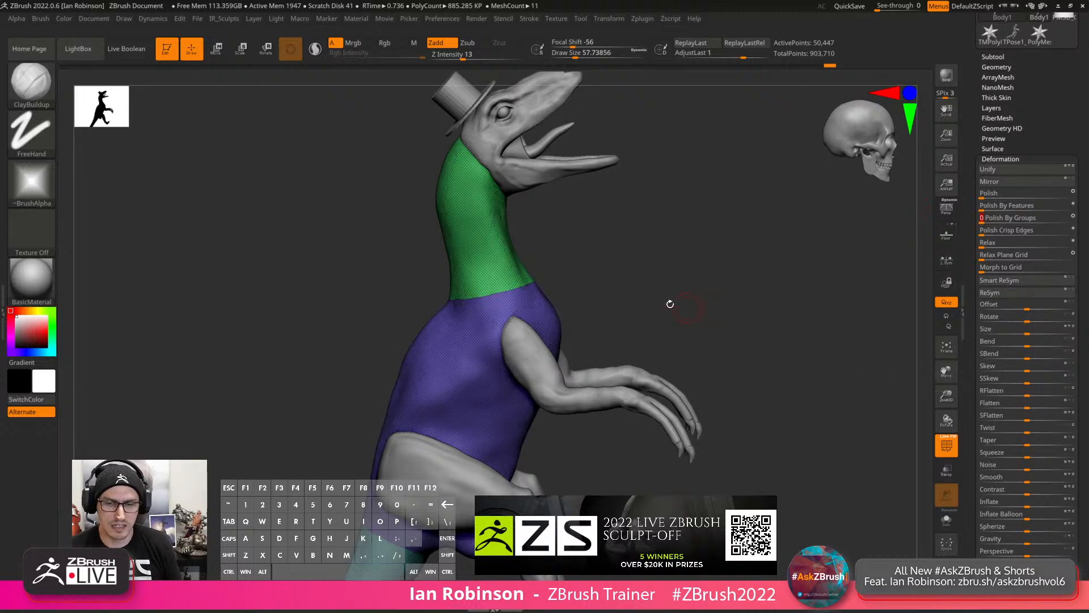
Solo the body mesh and view it from the side with its neck, torso and tail groups showing.
left_click_drag(669, 304, 657, 301, "alt")
left_click_drag(574, 324, 533, 258, "alt")
mouse_move(533, 258)
right_mouse_down("alt")
mouse_move(577, 316)
mouse_move(603, 311)
mouse_move(756, 381)
right_mouse_up("alt")
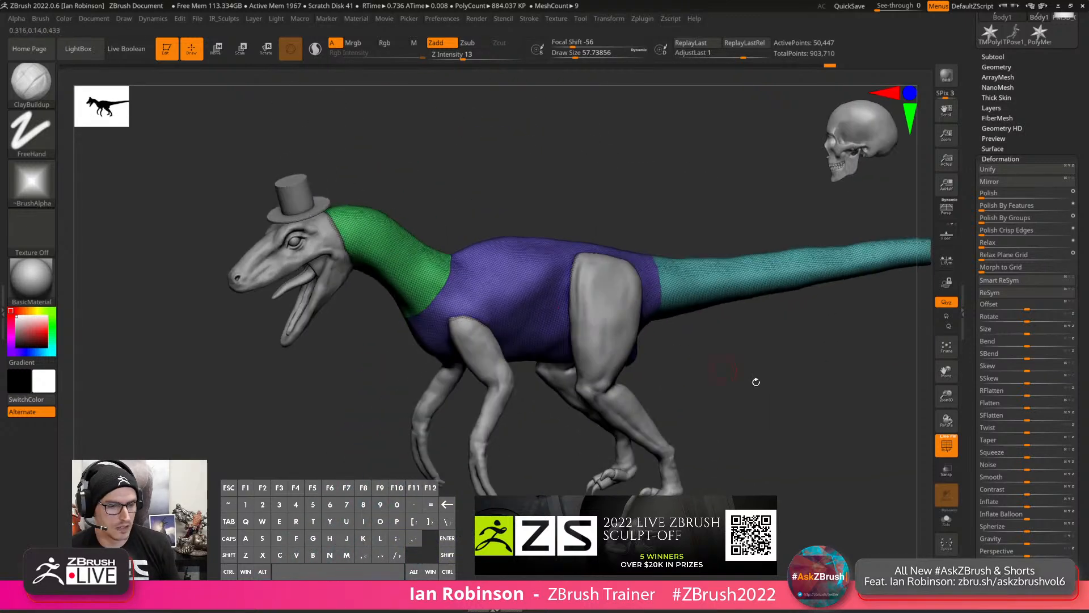
left_click(944, 526)
right_click_drag(609, 326, 518, 339, "alt")
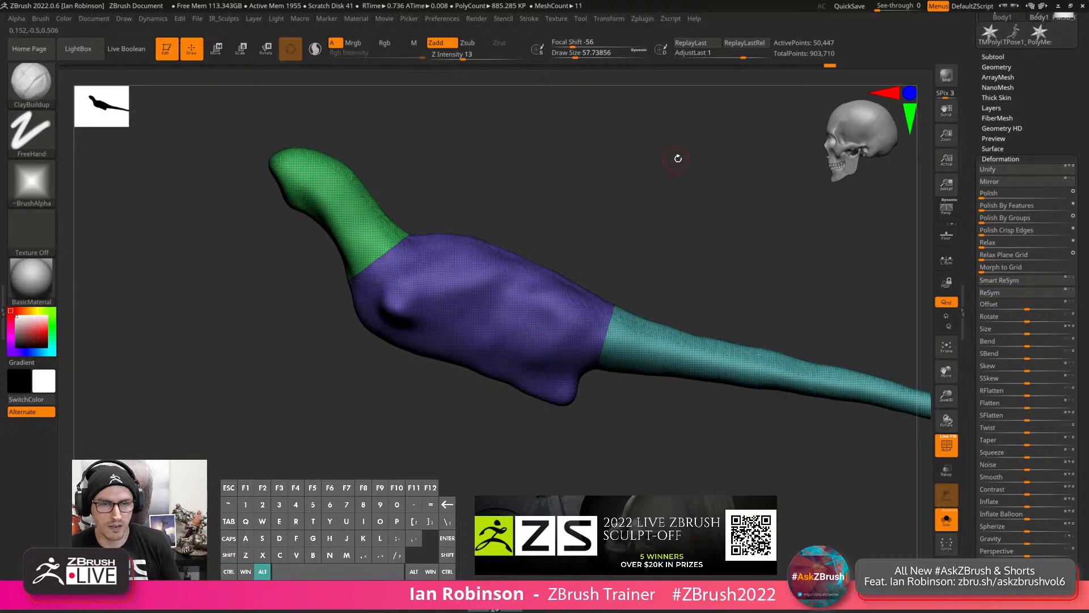
right_click_drag(678, 159, 598, 178, "alt")
Mark the body's unpolished state in the undo history as the projection source, and return to the latest polished state.
left_click(830, 66, "ctrl")
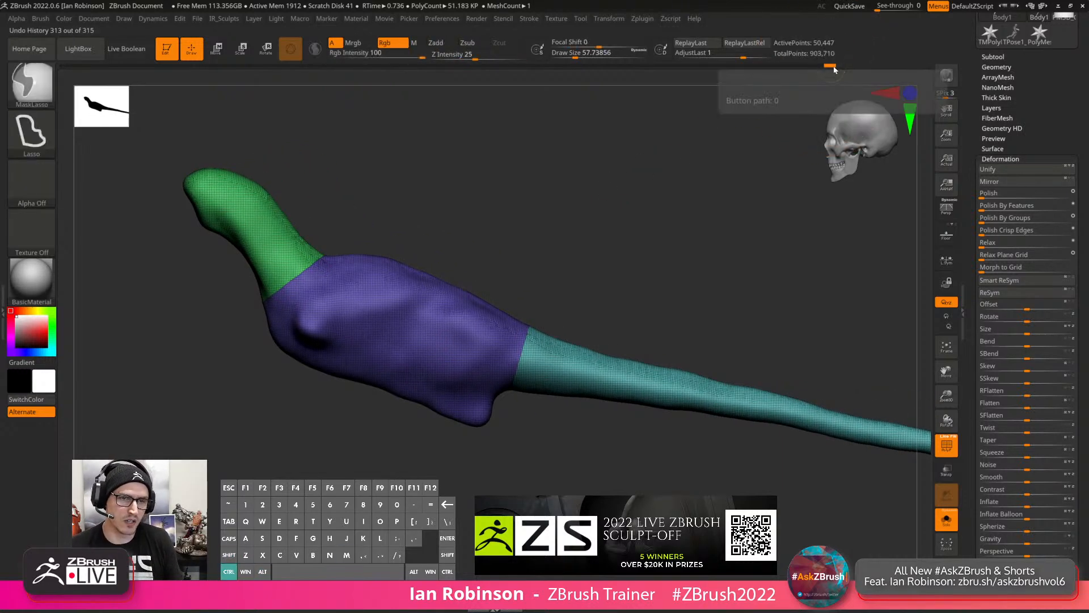
key("ctrl+z")
key("shift")
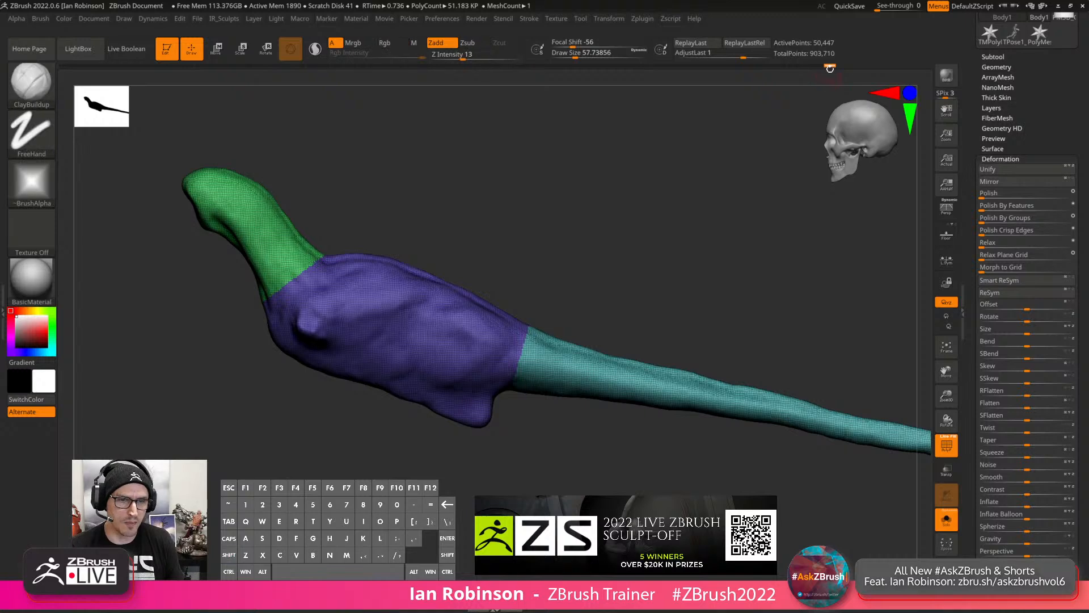
key("shift")
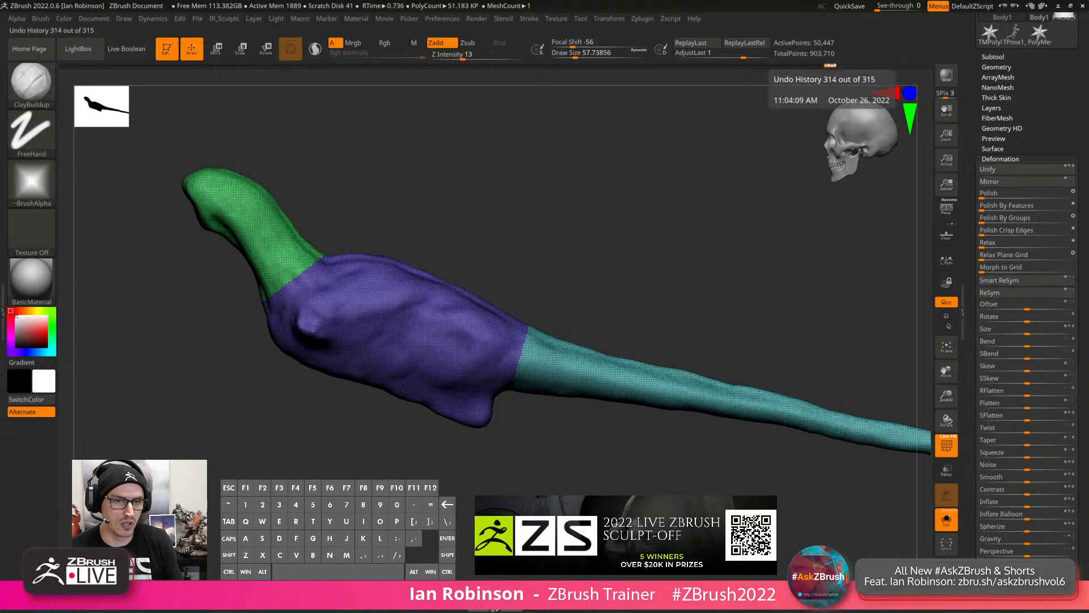
left_click(833, 63)
left_click_drag(647, 169, 643, 194, "alt")
key("shift+f")
key("shift+f")
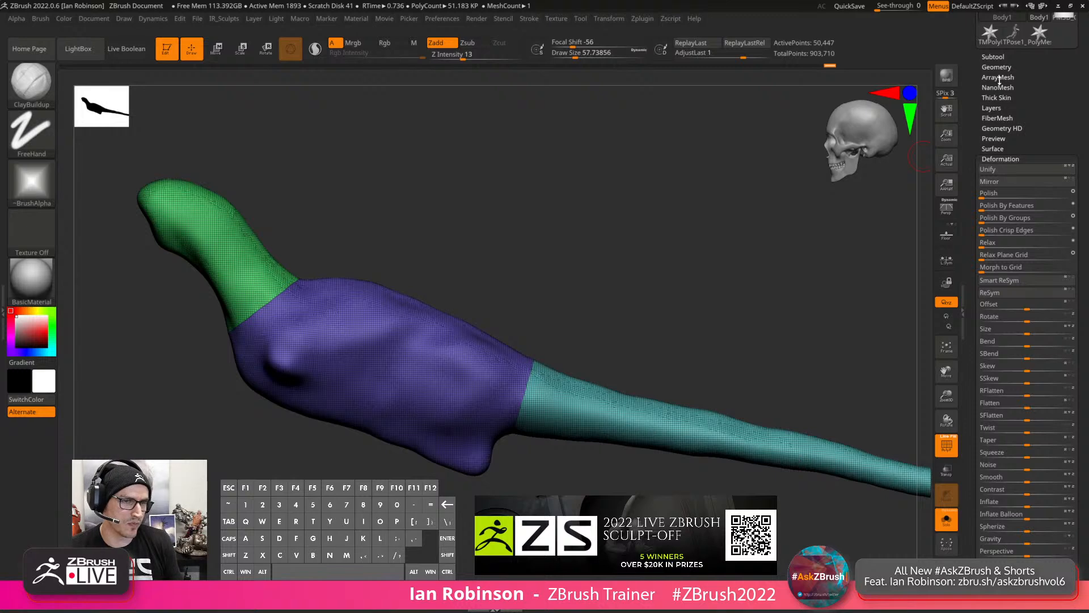
ZRemesh the body with KeepGroups on, SmoothGroups at its minimum and a Target Polygons Count of 10.
left_click(997, 67)
left_click_drag(574, 283, 526, 270)
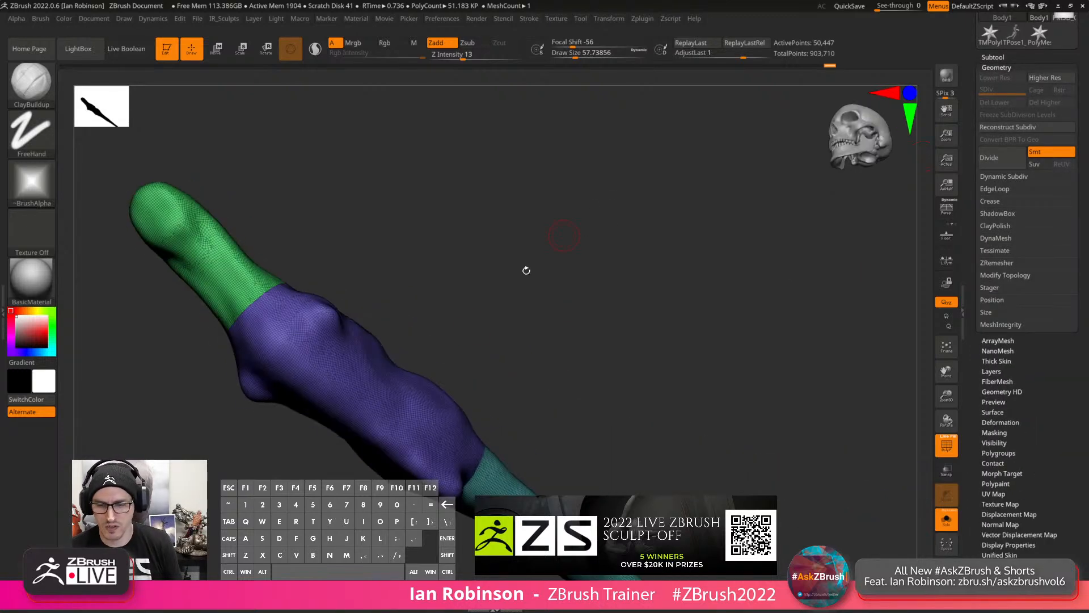
left_click_drag(754, 285, 924, 226)
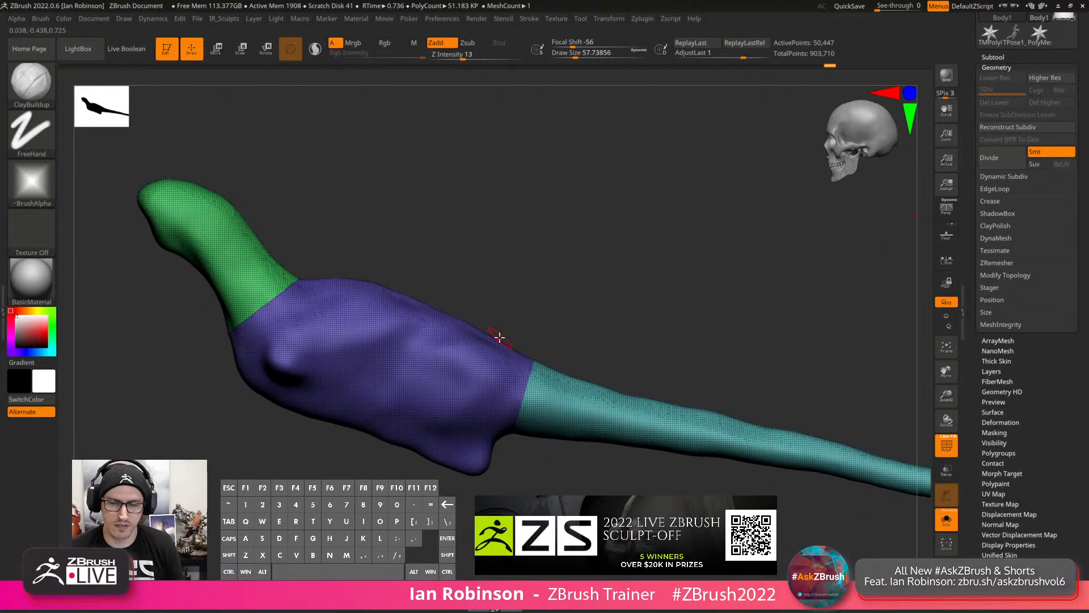
left_click_drag(499, 338, 455, 346)
left_click_drag(575, 294, 681, 261)
left_click(1004, 262)
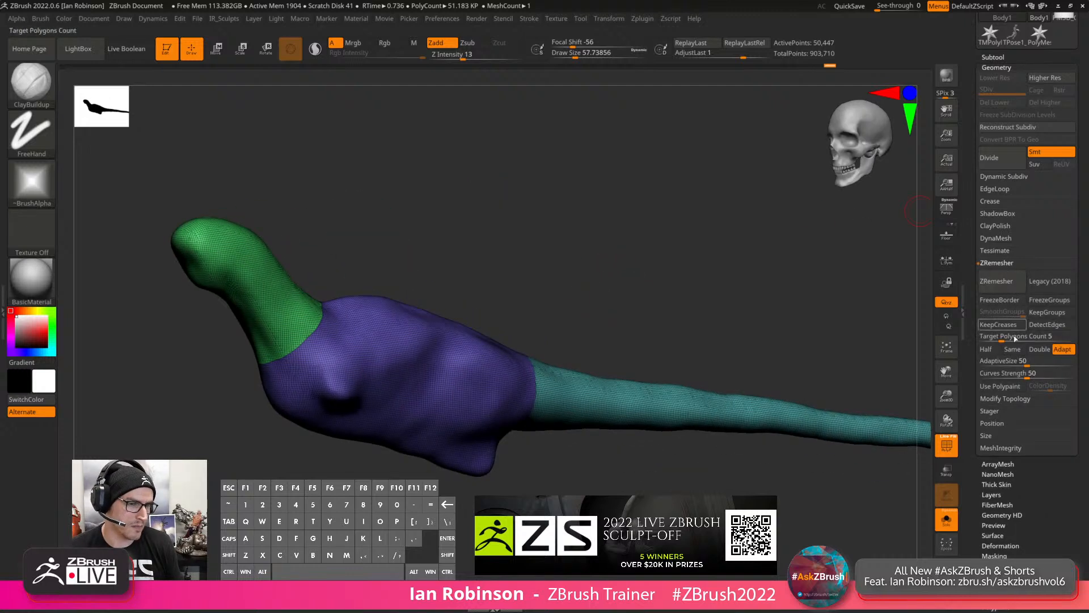
left_click_drag(1014, 314, 1010, 337)
left_click(1009, 338)
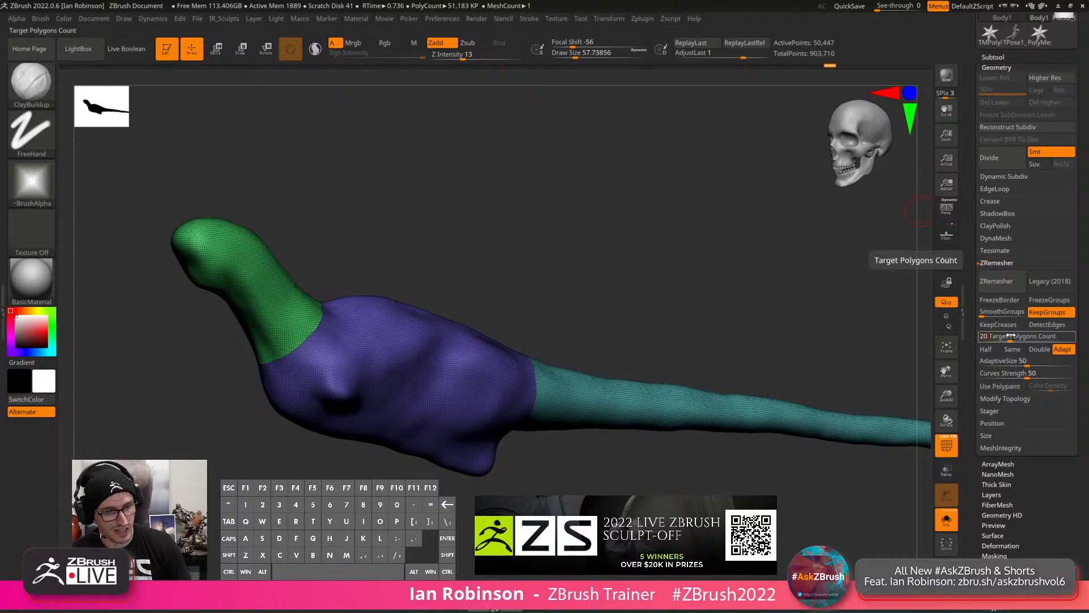
key("BackSpace")
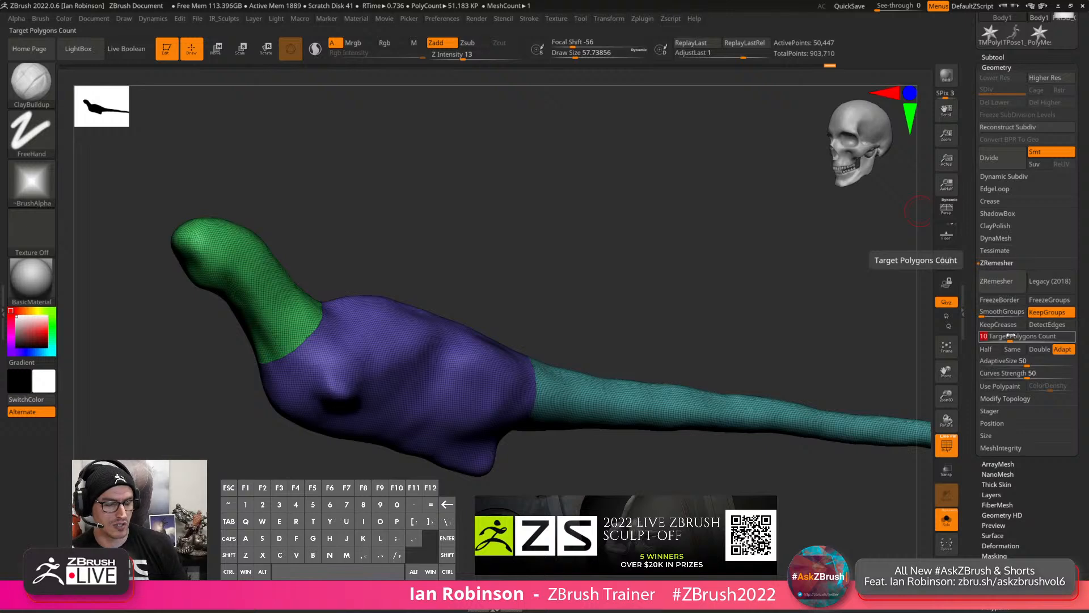
key("Return")
left_click(996, 282)
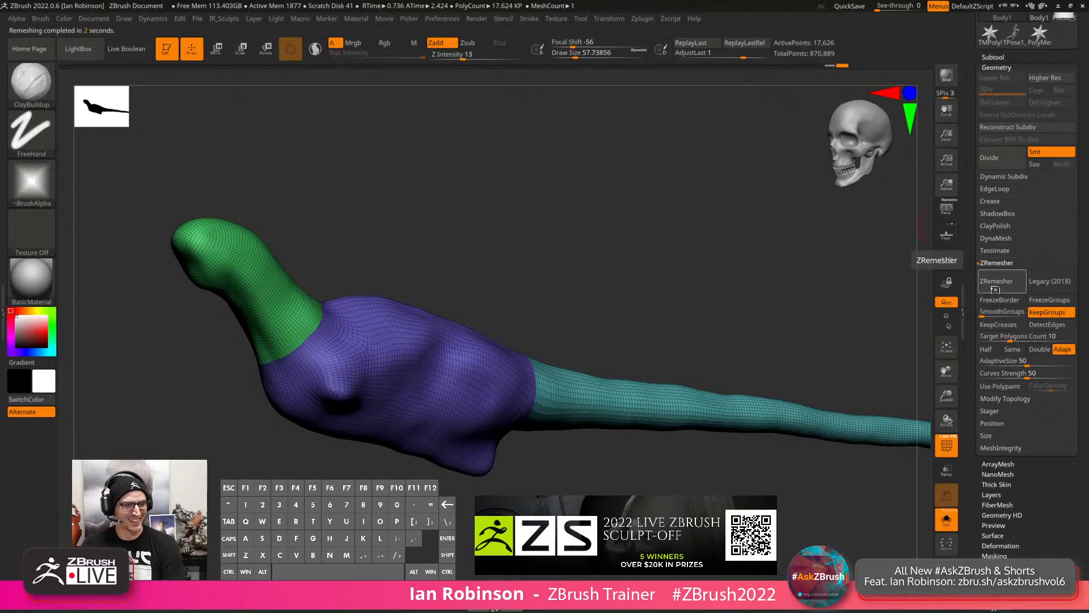
ZRemesh the body again with the Half option to reduce its polygon density.
left_click_drag(591, 263, 881, 378)
left_click(986, 349)
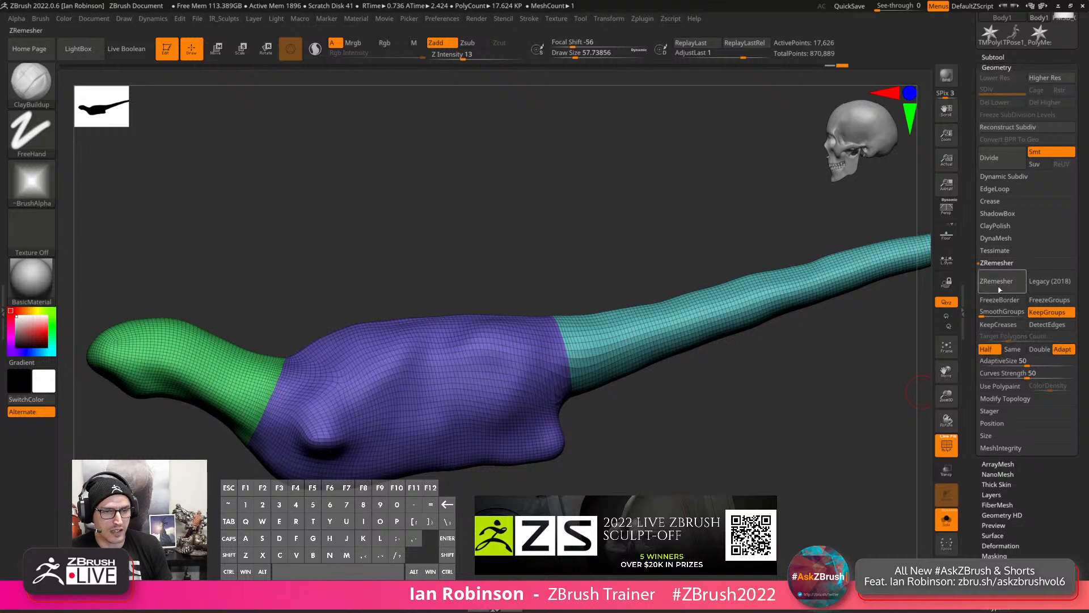
left_click(997, 280)
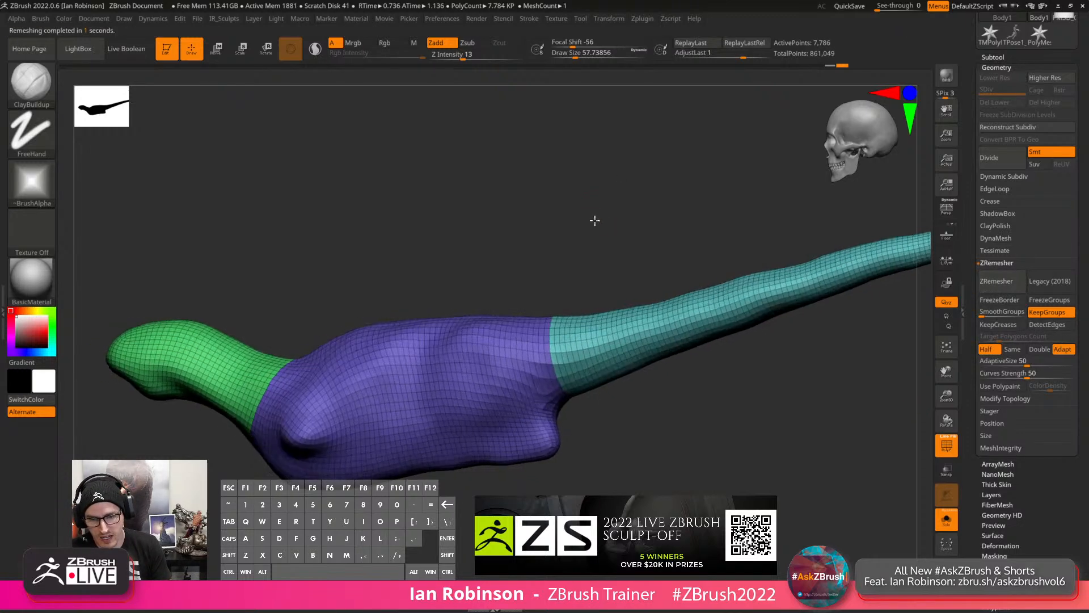
Smooth the body mesh along the border where the tail group meets the torso.
left_click_drag(594, 221, 547, 380)
key("shift")
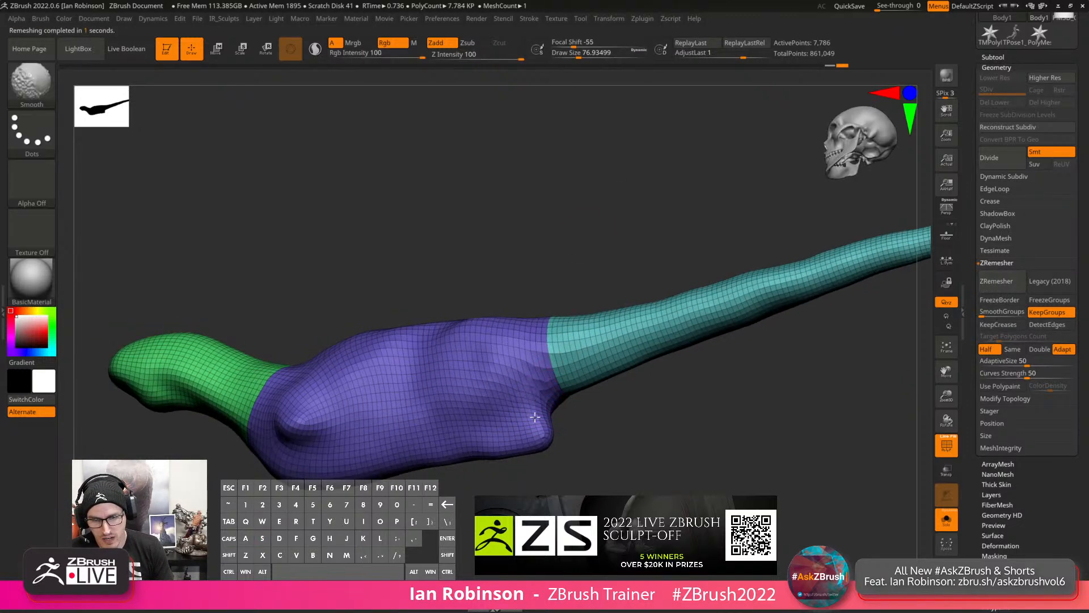
mouse_move(587, 433)
left_mouse_down()
mouse_move(584, 397)
mouse_move(585, 427)
mouse_move(591, 402)
mouse_move(567, 394)
mouse_move(568, 370)
mouse_move(539, 381)
mouse_move(622, 316)
mouse_move(589, 359)
left_mouse_up()
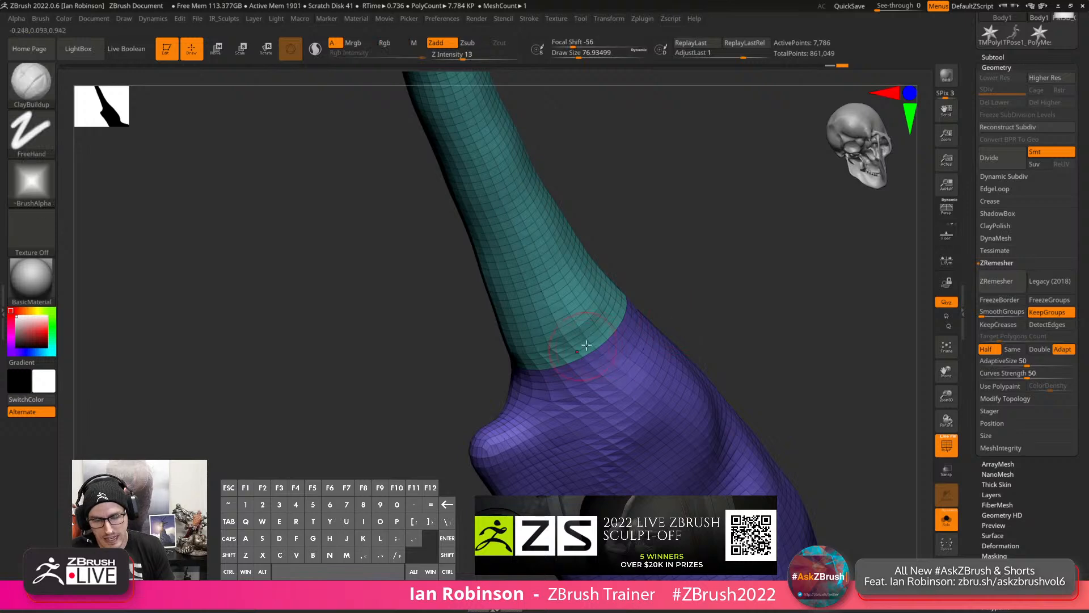
left_click_drag(593, 318, 528, 351, "shift")
left_click_drag(705, 279, 599, 359)
Turn off solo to show all subtools and divide the remeshed body up to subdivision level 3.
left_click(952, 524)
left_click_drag(555, 237, 564, 287, "alt")
key("shift+f")
key("shift+f")
key("ctrl+d")
key("ctrl+d")
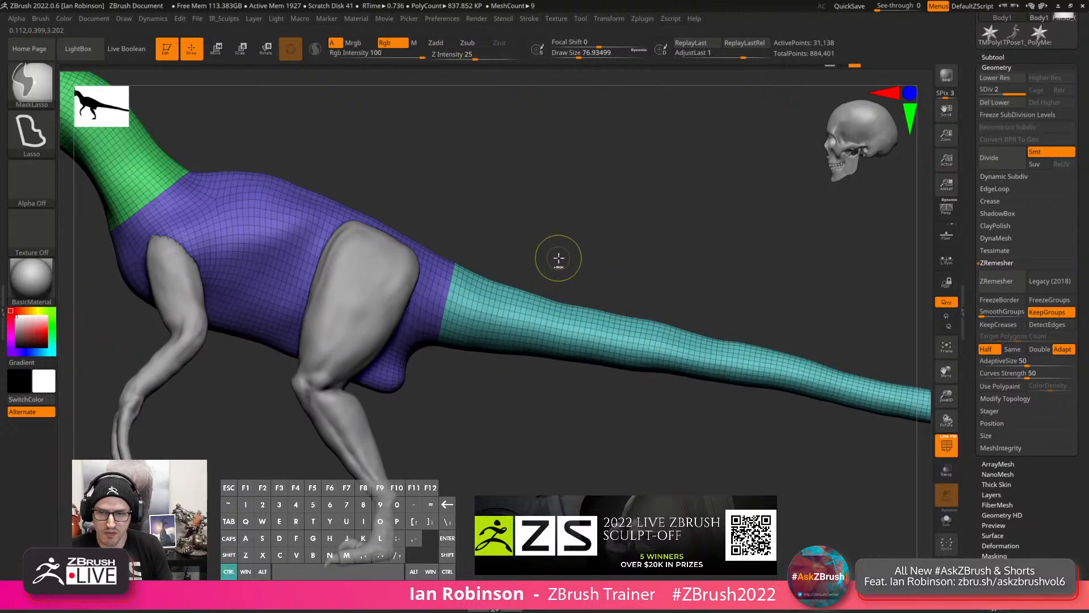
key("shift+f")
key("shift+f")
left_click_drag(561, 219, 567, 270, "alt")
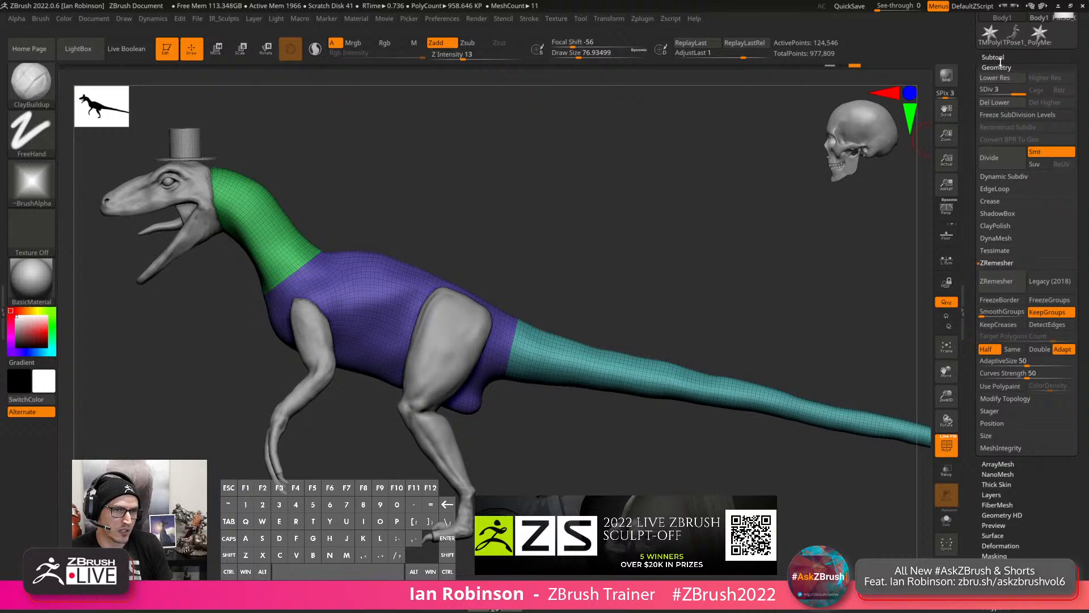
Use Project History to project the stored sculpted detail back onto the subdivided body.
left_click(994, 59)
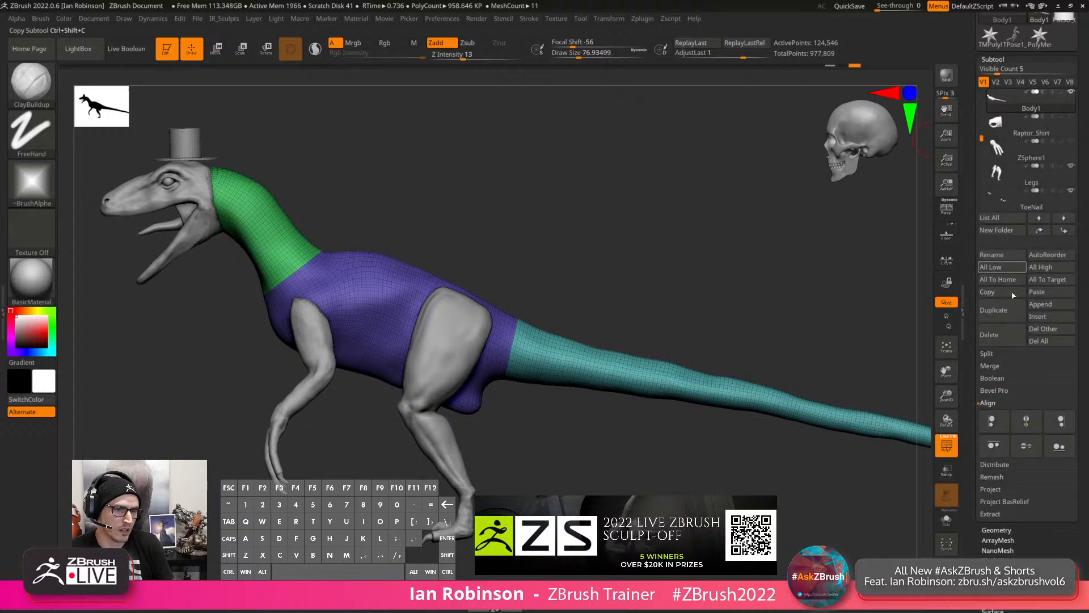
left_click(997, 492)
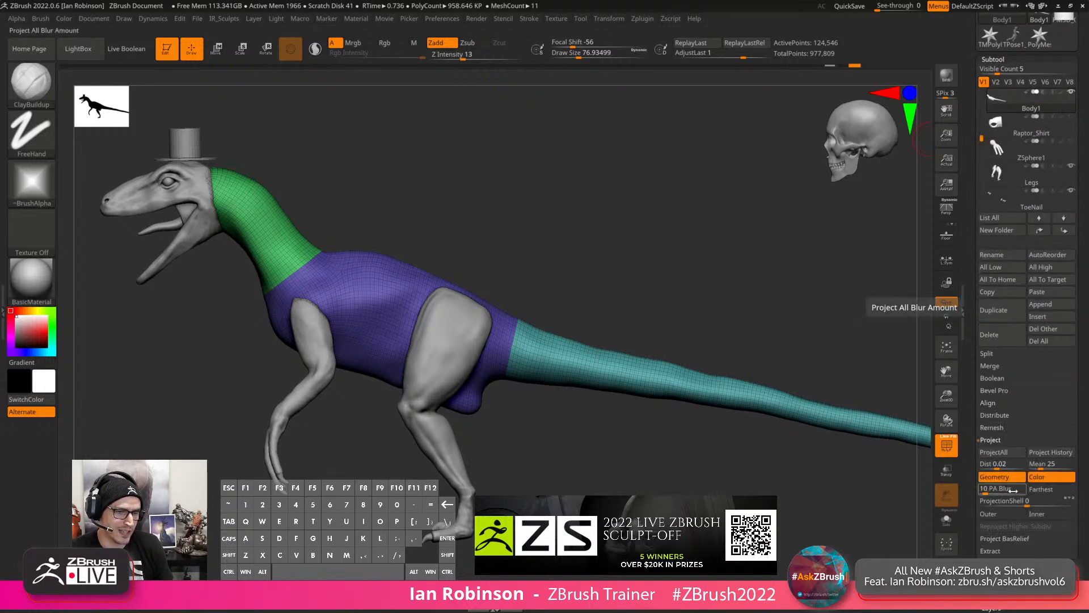
left_click(1048, 454)
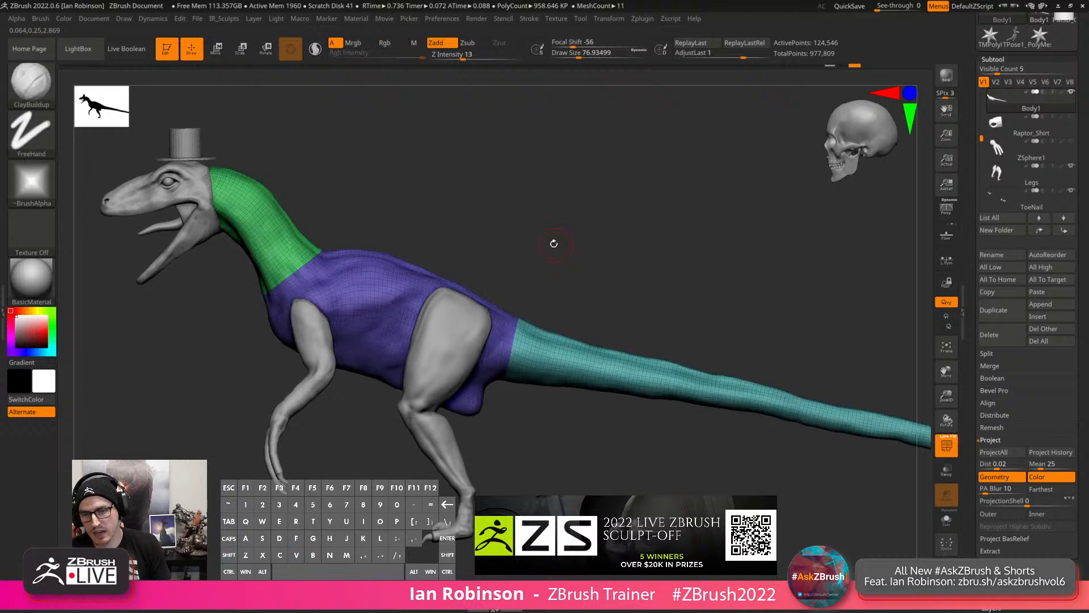
left_click_drag(554, 241, 499, 304, "alt")
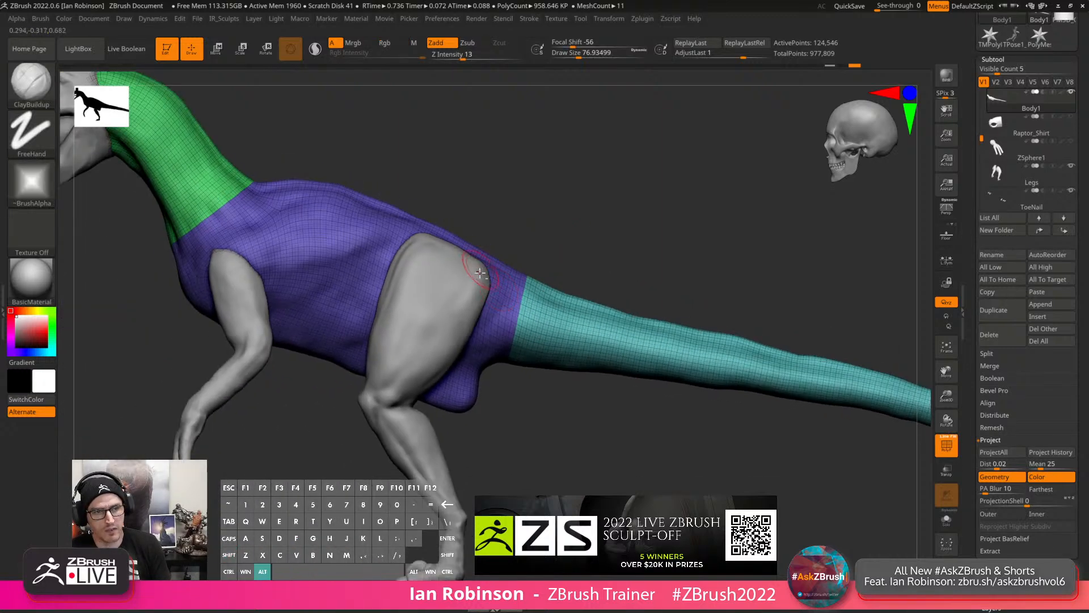
Bring up the body's Geometry settings and turn off the polyframe display to check the projected surface.
left_click(989, 59)
left_click(992, 68)
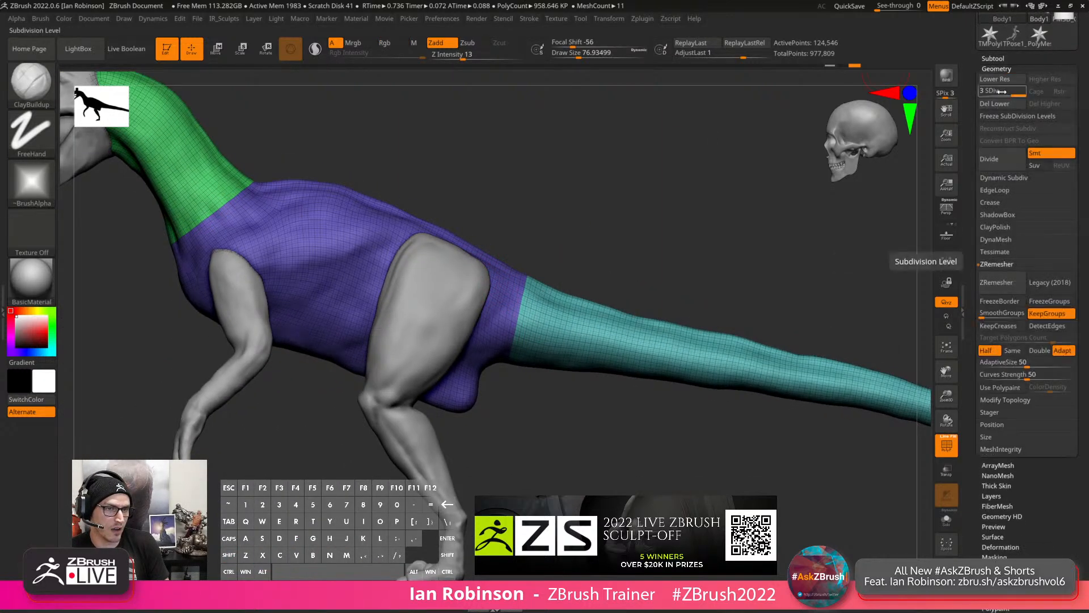
right_click_drag(402, 278, 426, 339)
key("shift+f")
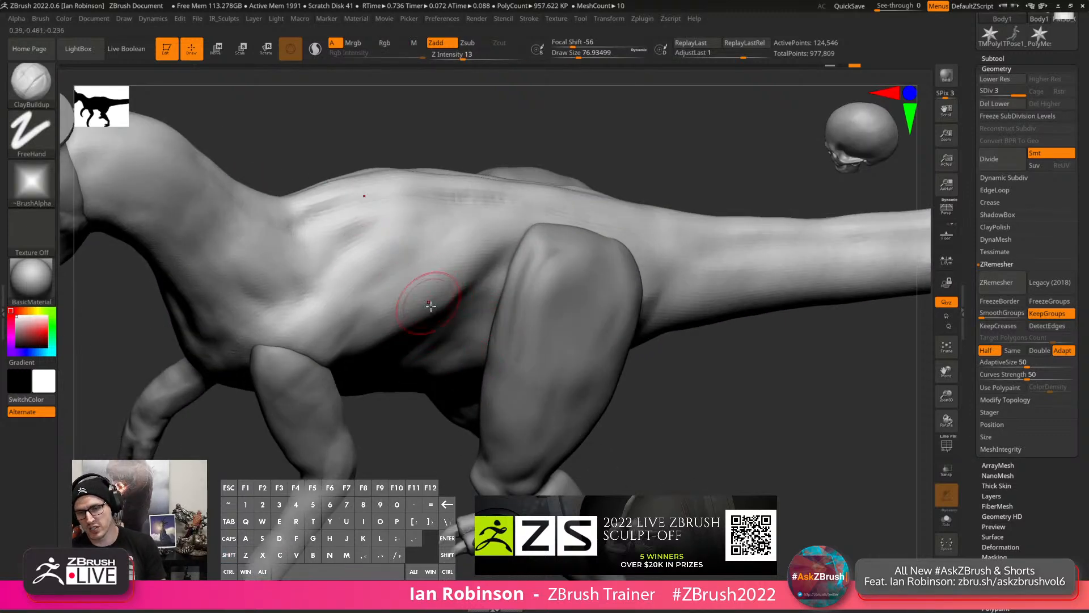
right_click_drag(433, 301, 469, 410)
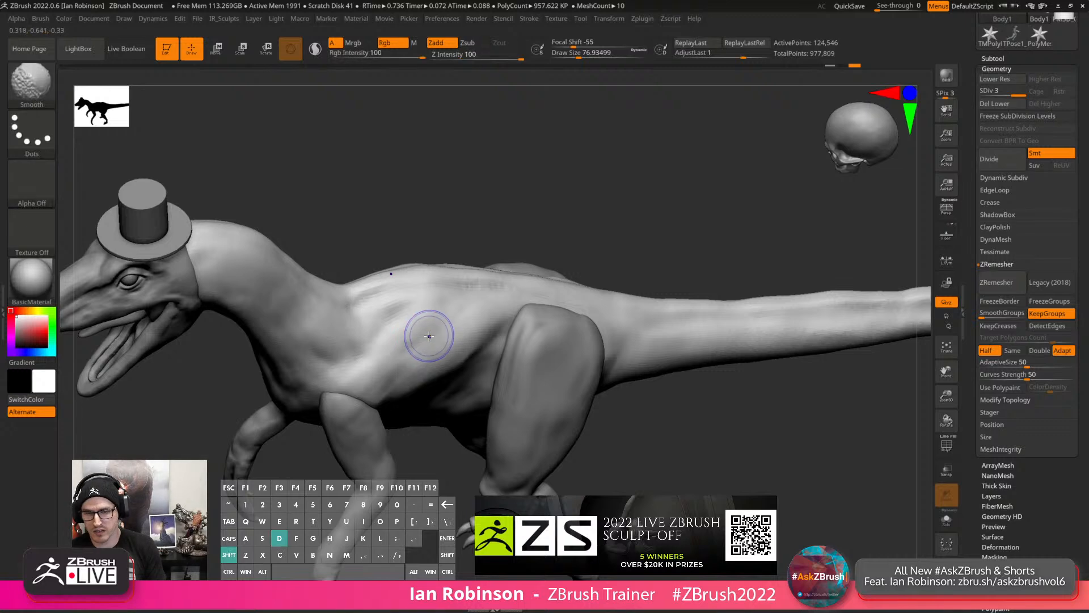
Smooth the dinosaur's back and flank while switching the body between subdivision levels 2 and 3.
key("shift+d")
key("d")
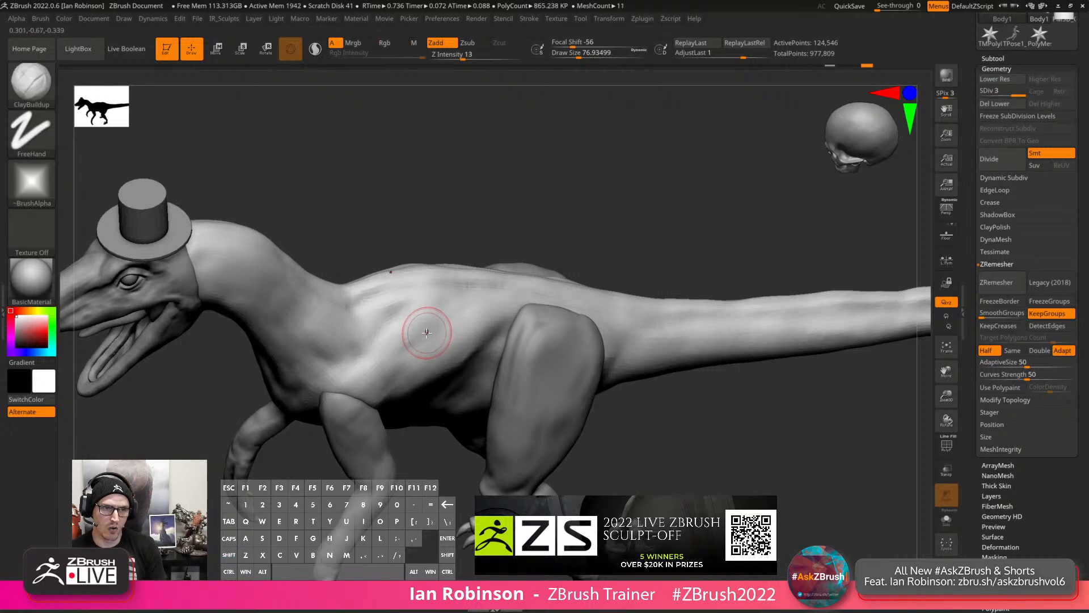
key("shift")
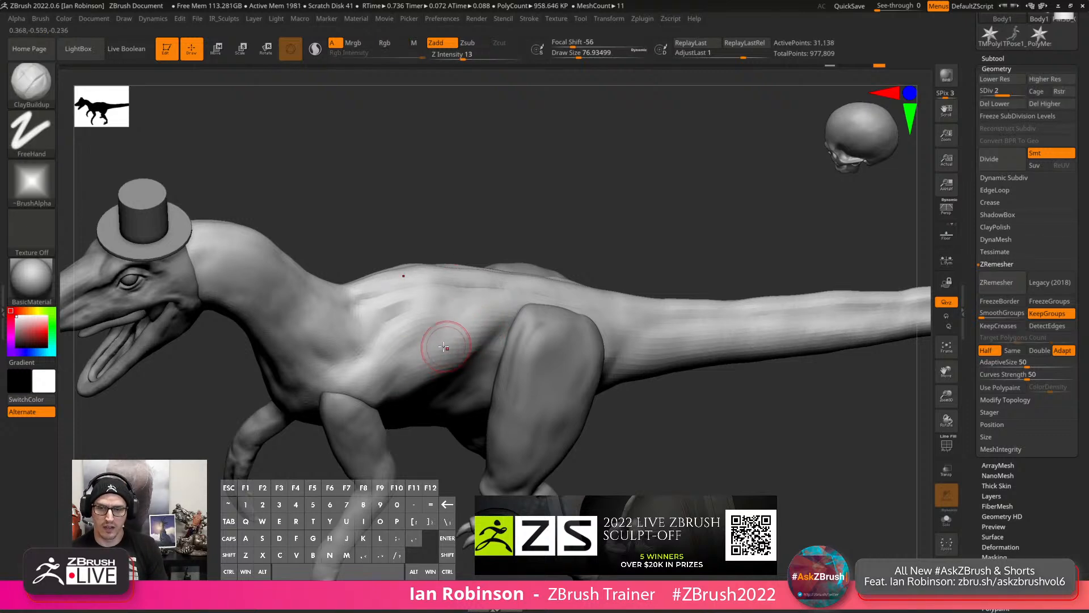
key("shift+d")
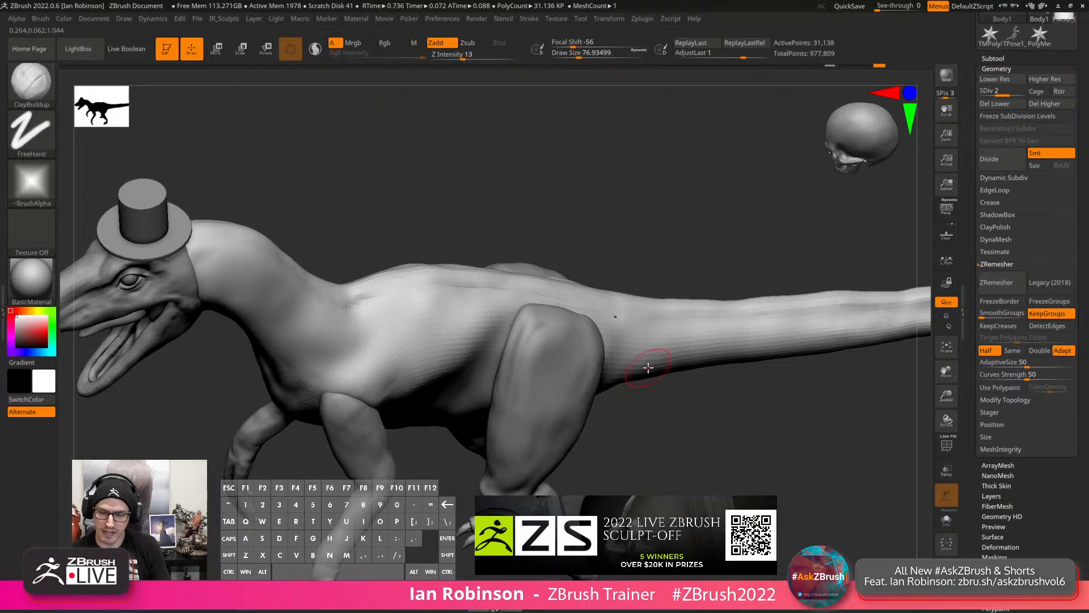
key("d")
right_click_drag(539, 361, 505, 358)
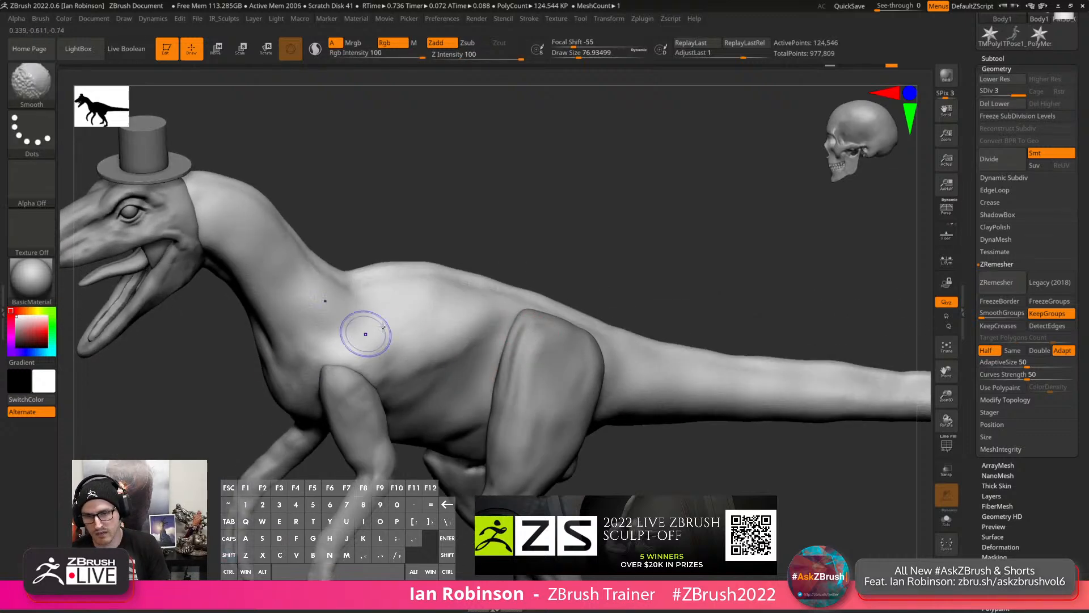
Smooth the body's shoulder, chest and belly surfaces at subdivision level 3.
mouse_move(433, 329)
right_mouse_down()
mouse_move(443, 311)
mouse_move(443, 328)
mouse_move(390, 352)
right_mouse_up()
key("shift")
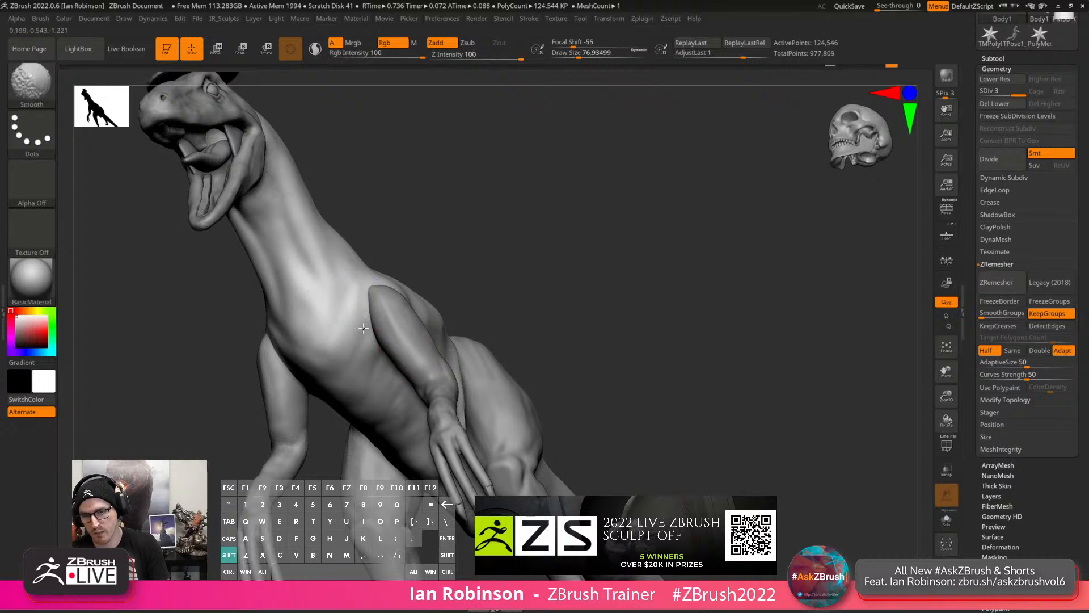
mouse_move(409, 409)
right_mouse_down()
mouse_move(385, 390)
mouse_move(441, 376)
mouse_move(434, 383)
right_mouse_up()
left_click_drag(417, 418, 385, 439, "shift")
right_click_drag(379, 416, 340, 424)
key("shift")
left_click_drag(294, 382, 277, 385, "shift")
right_click_drag(334, 353, 362, 343)
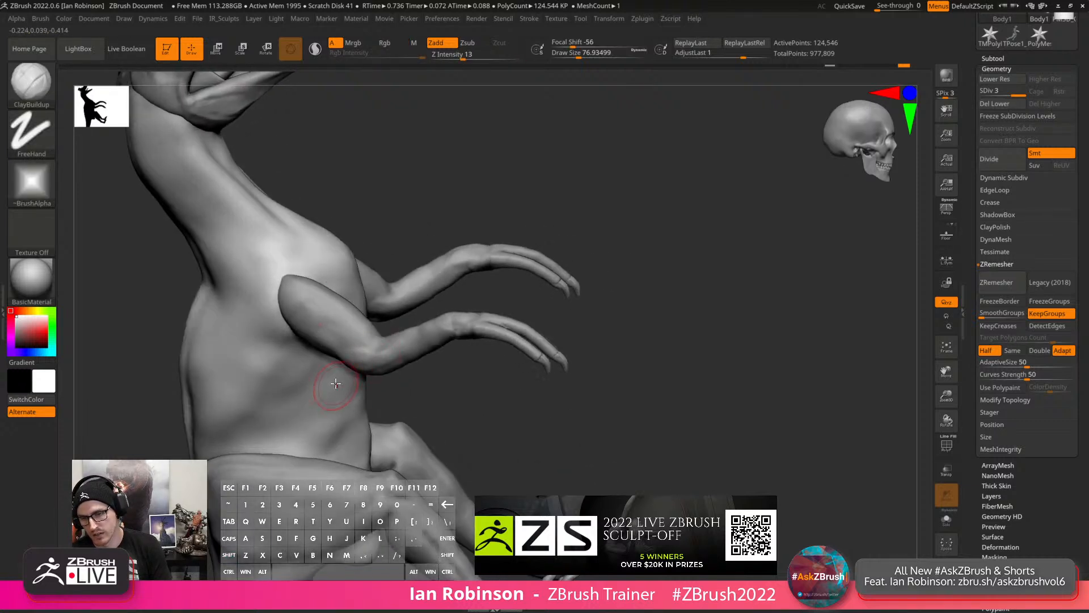
Smooth the flank and belly below the arm at subdivision level 1, then return the body to level 3.
key("s")
key("shift+d")
key("shift+d")
left_click_drag(347, 417, 322, 417, "shift")
right_click_drag(323, 417, 357, 385, "alt")
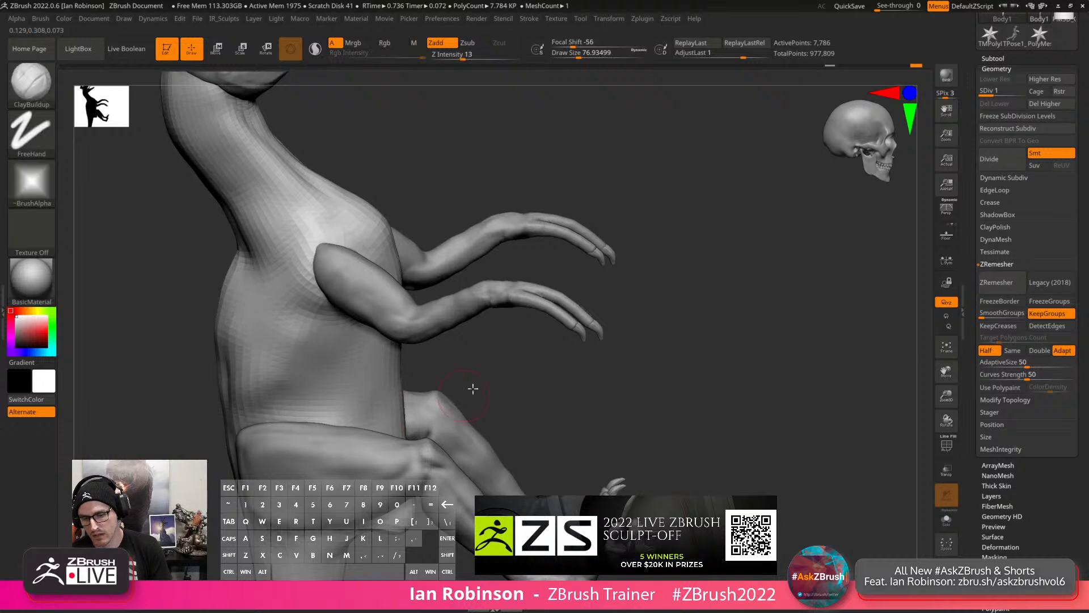
key("d")
key("d")
Lower the body to subdivision level 1 and smooth the bumps along the tail with a larger brush.
right_click_drag(456, 385, 564, 407)
key("shift+d")
key("shift+d")
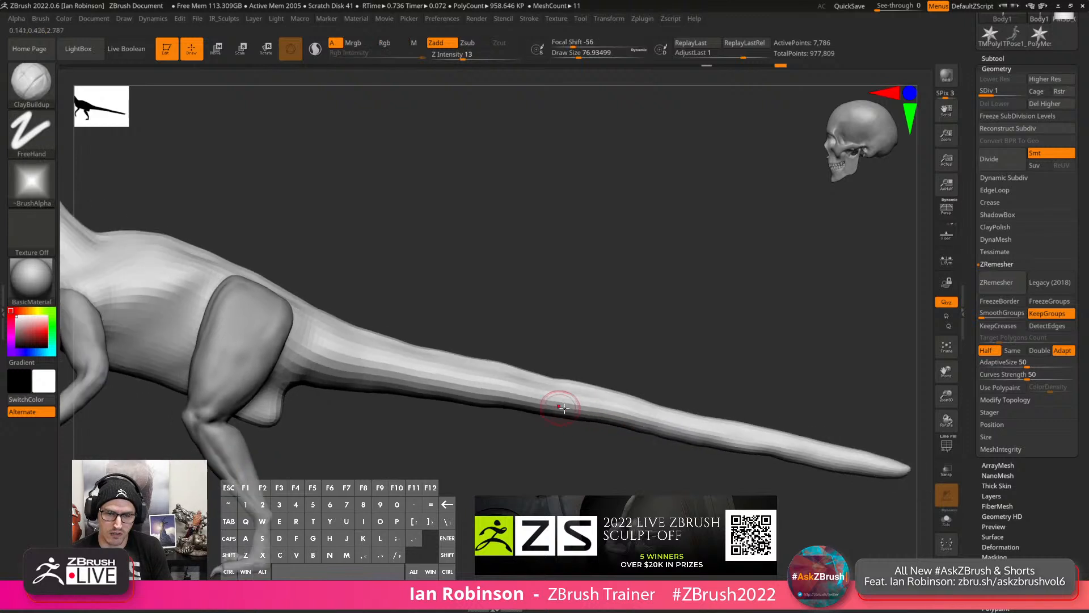
key("shift")
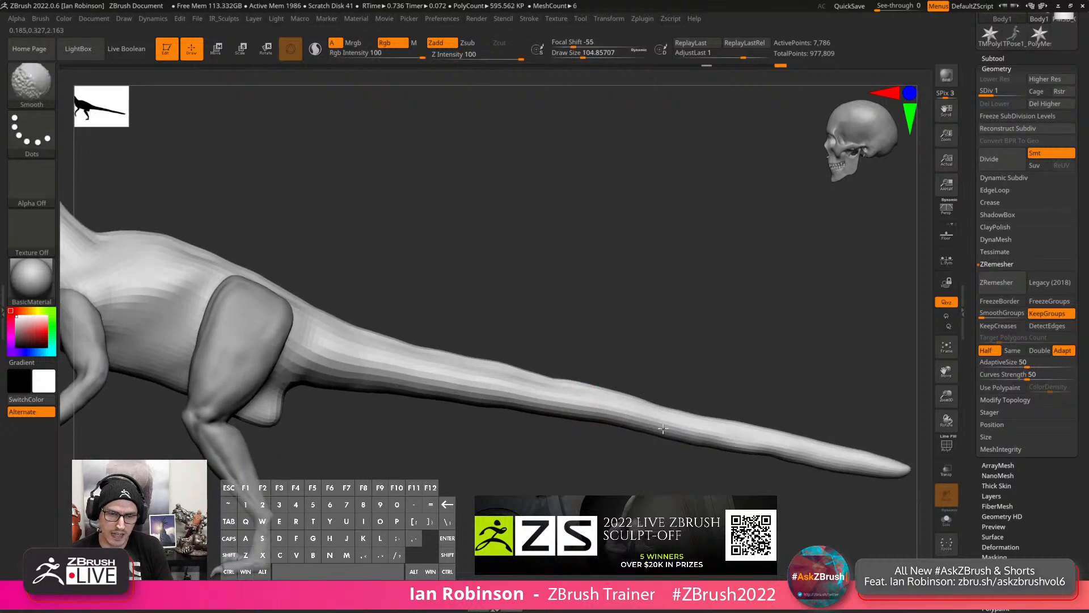
left_click_drag(664, 429, 766, 450, "shift")
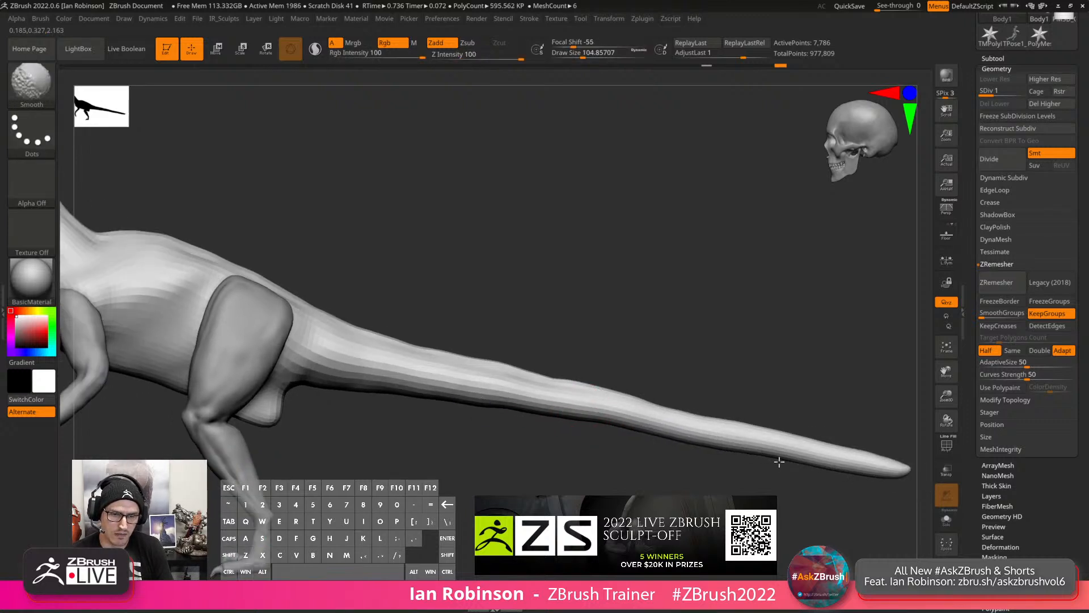
left_click_drag(573, 388, 573, 392, "shift")
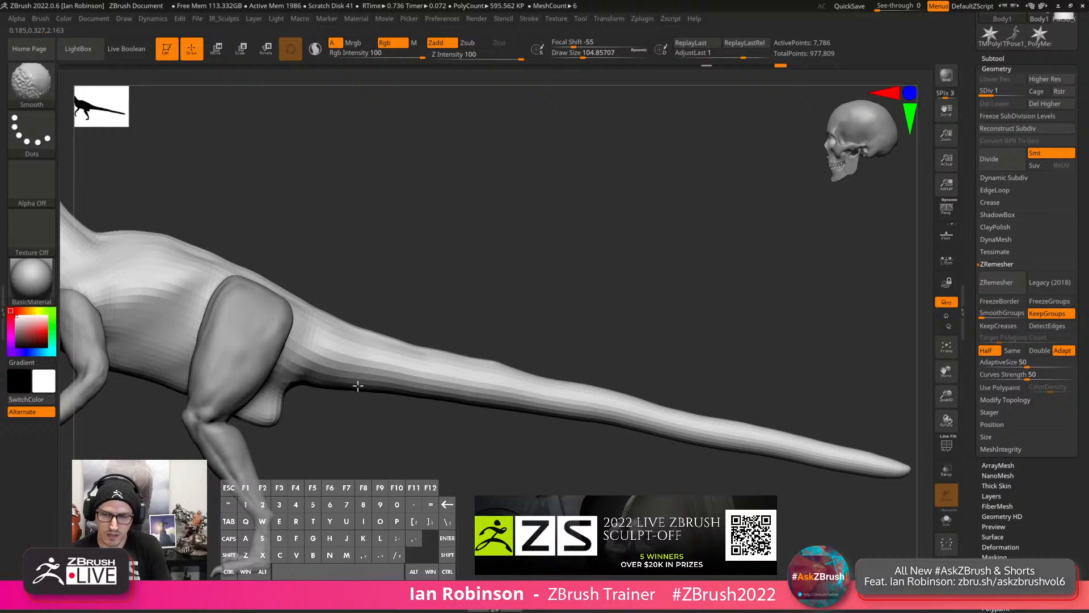
Mask everything except the rear half of the tail with a soft edge, scale that part thinner and clear the mask.
left_click_drag(690, 382, 590, 342)
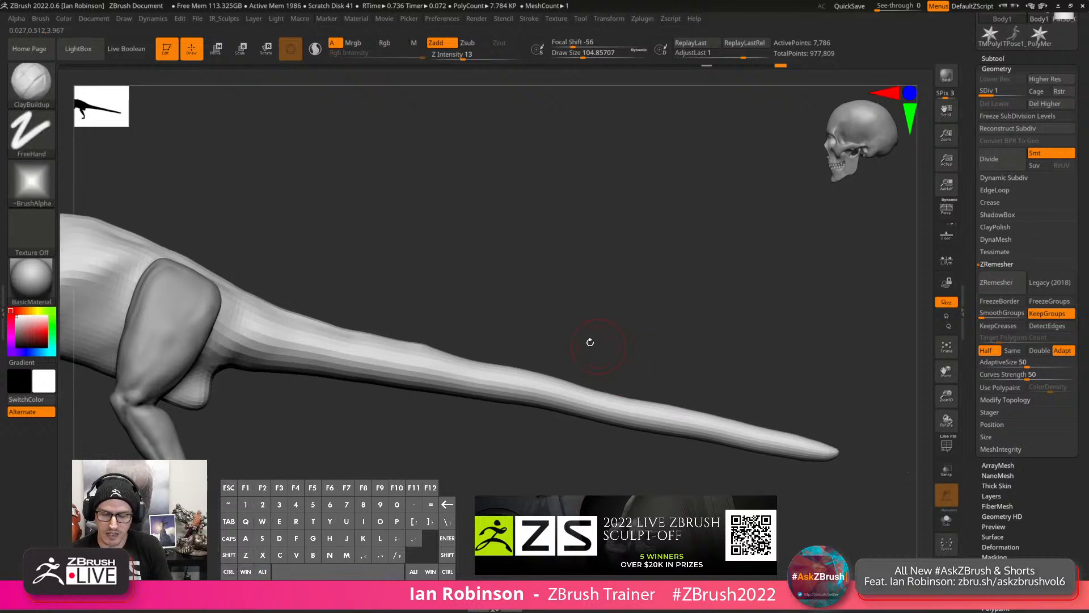
mouse_move(502, 304)
left_mouse_down("ctrl")
mouse_move(853, 457)
mouse_move(525, 492)
mouse_move(507, 354)
left_mouse_up("ctrl")
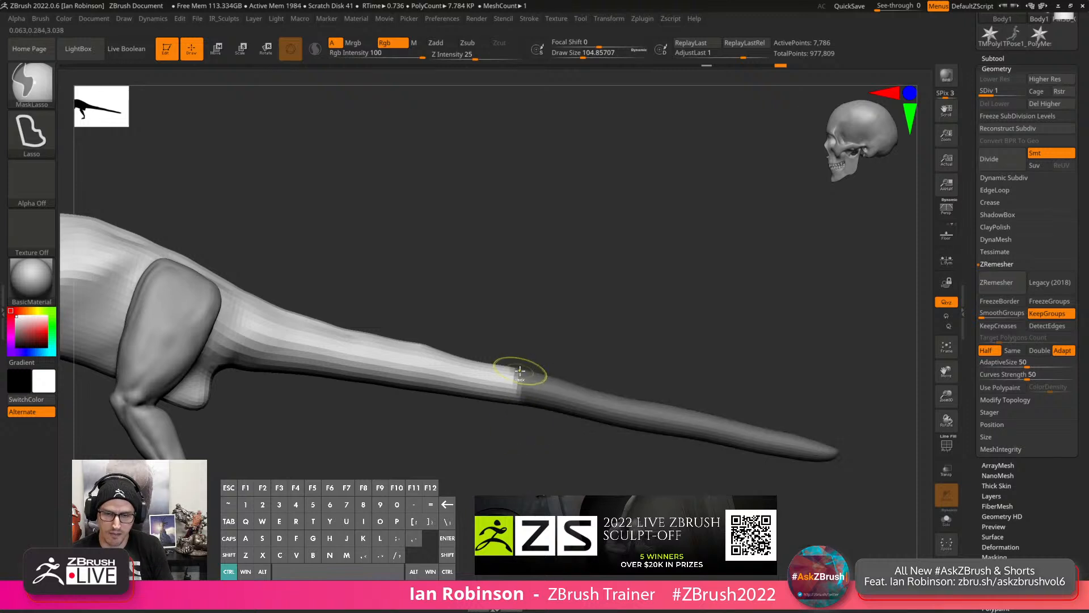
left_click(584, 329, "ctrl")
key("w")
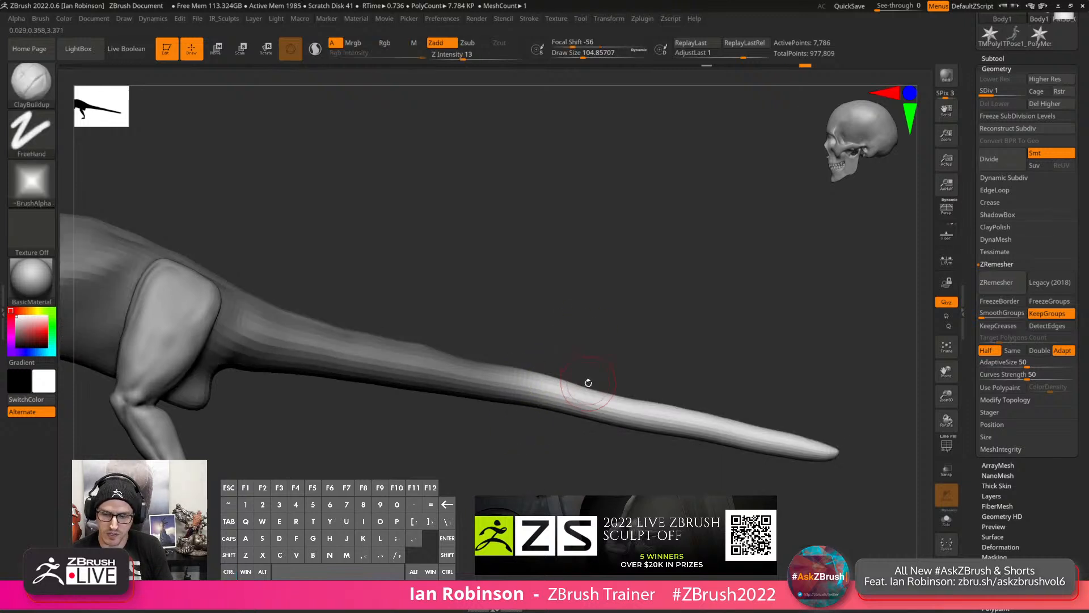
left_click(557, 374)
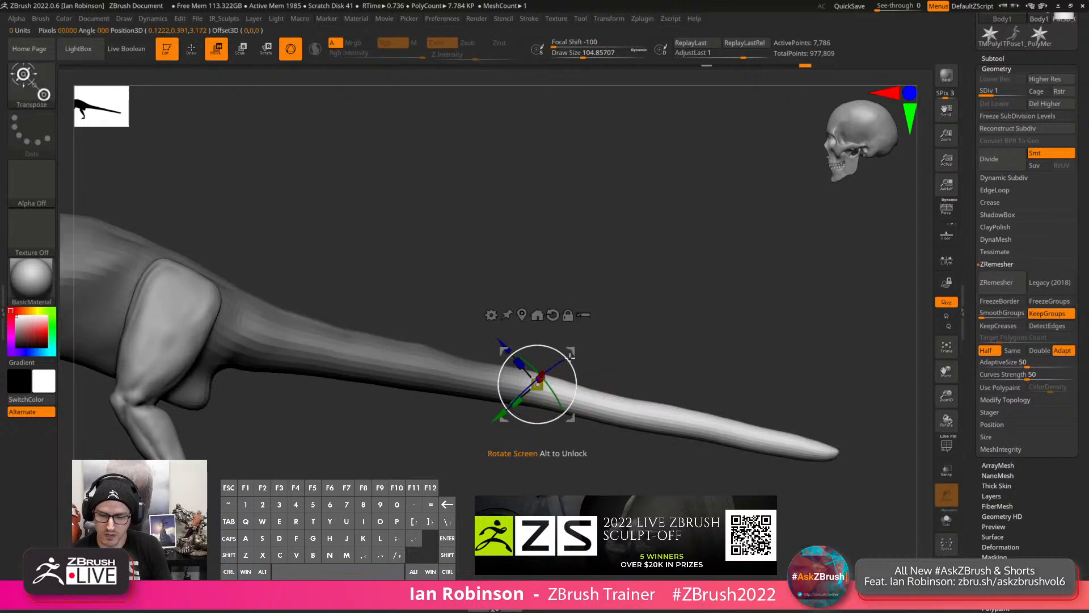
left_click(527, 309)
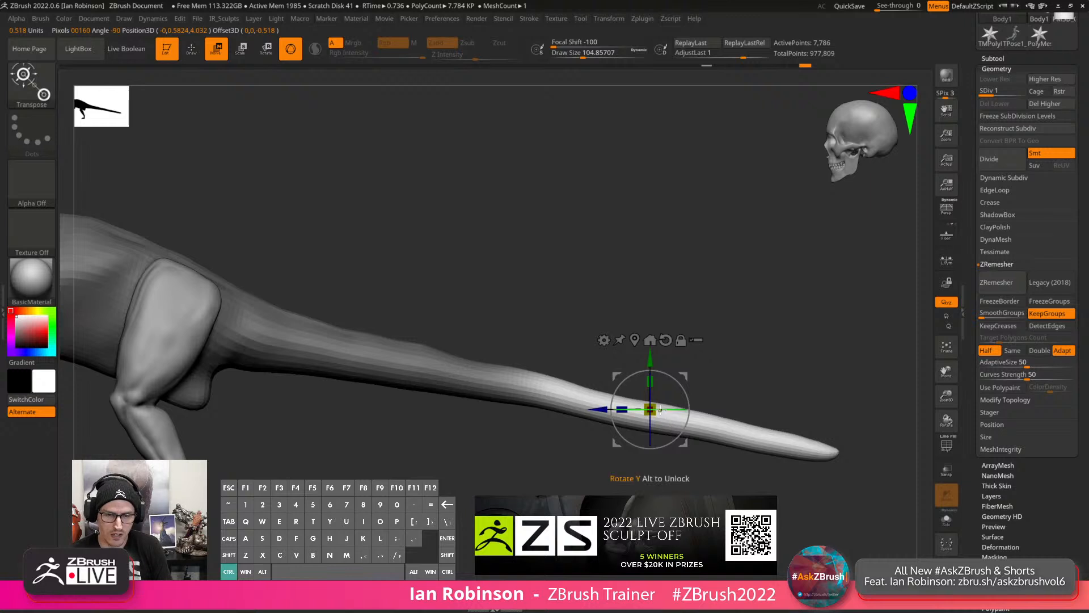
left_click_drag(652, 410, 626, 436, "ctrl")
key("q")
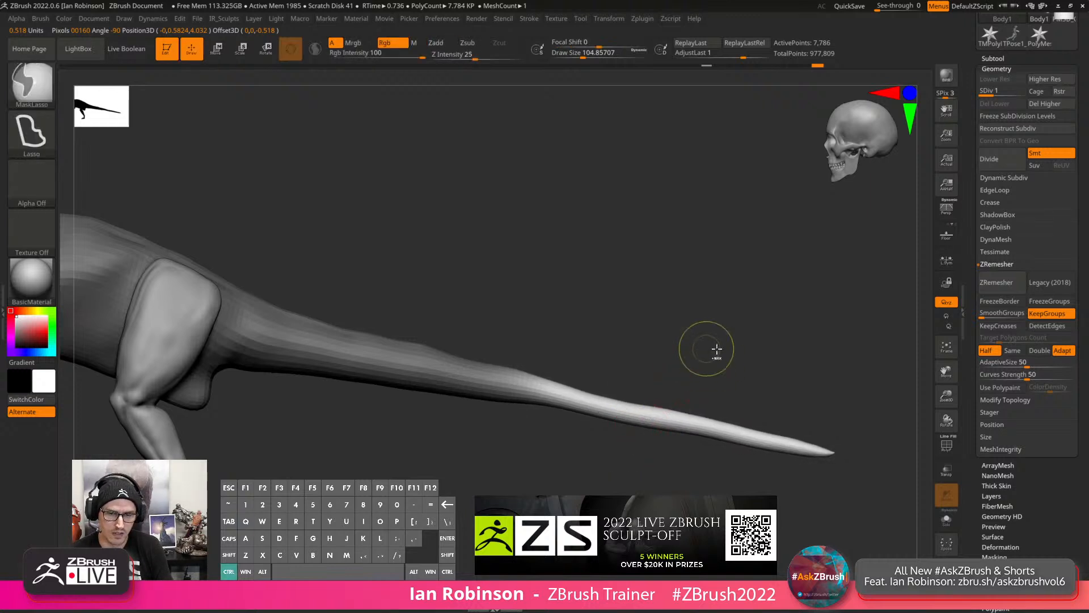
mouse_move(716, 353)
left_mouse_down("ctrl")
mouse_move(652, 384)
mouse_move(713, 389)
left_mouse_up("ctrl")
Refine the thinned tail's silhouette at subdivision level 2 with the Move brush.
key("d")
key("d")
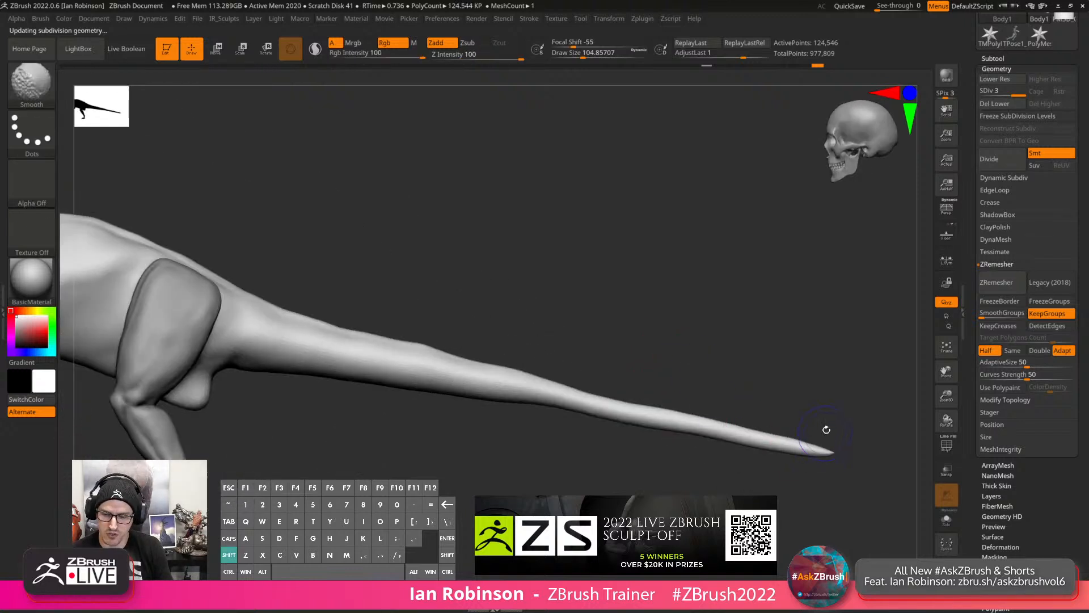
key("shift+d")
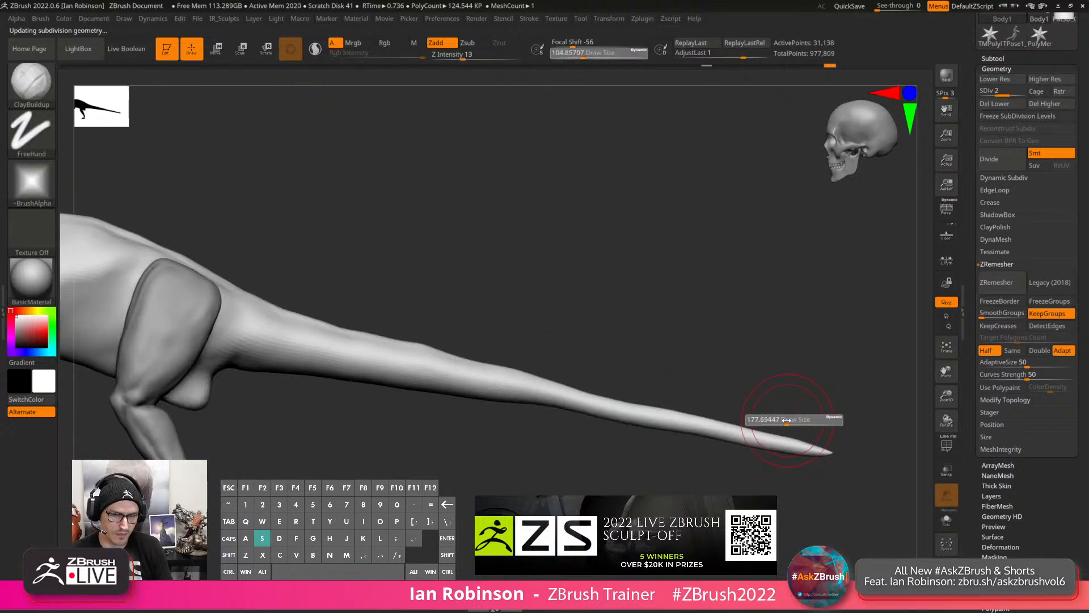
mouse_move(725, 382)
left_mouse_down()
mouse_move(658, 403)
mouse_move(630, 345)
left_mouse_up()
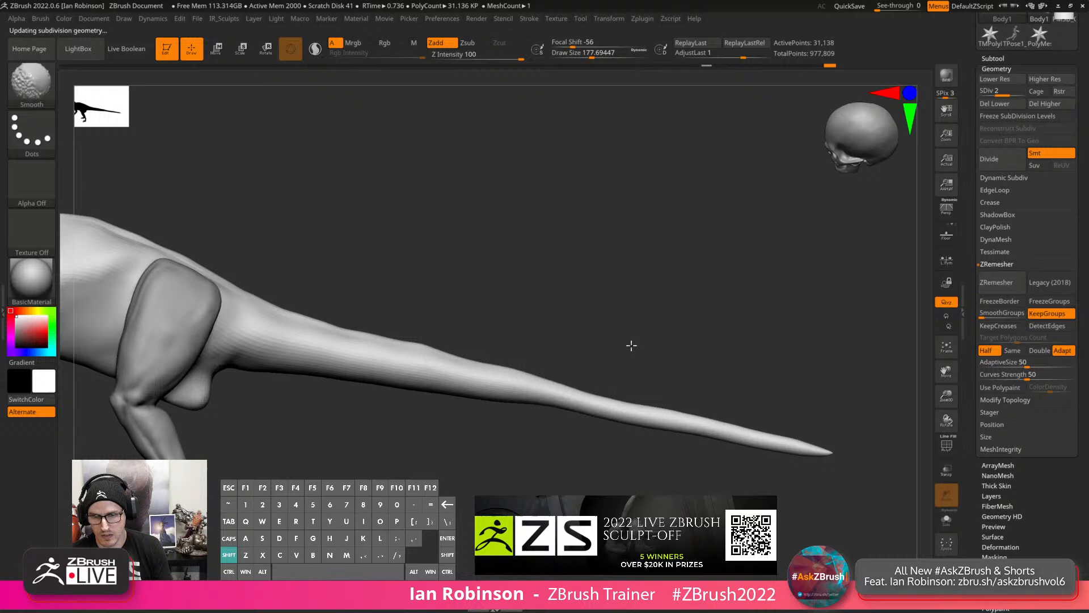
key("s")
left_click(606, 372)
key("b")
key("m")
key("v")
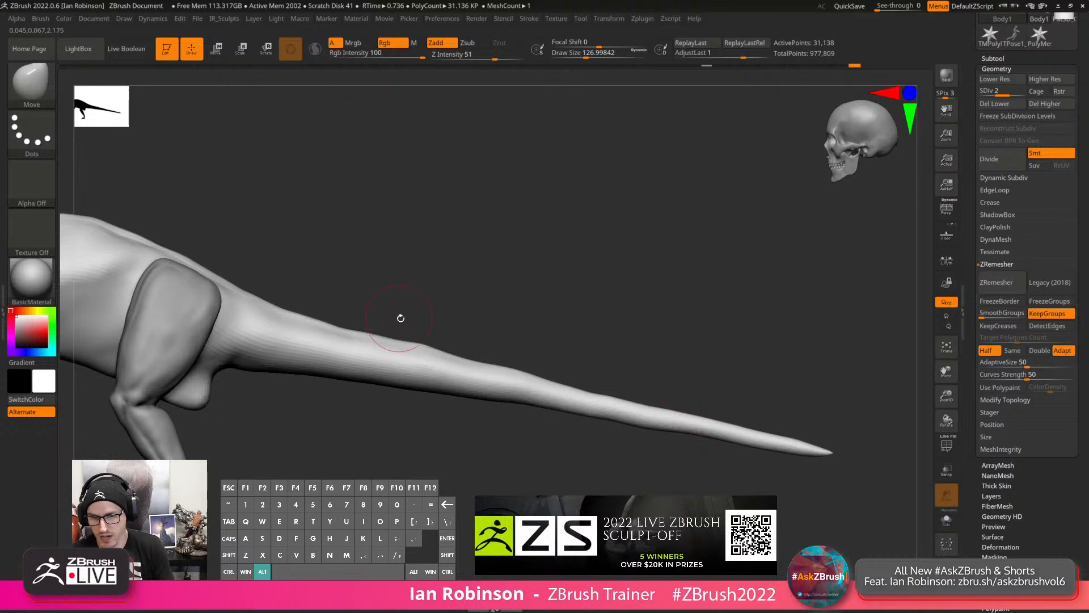
key("s")
left_click_drag(473, 360, 473, 360)
key("s")
left_click_drag(272, 289, 275, 289)
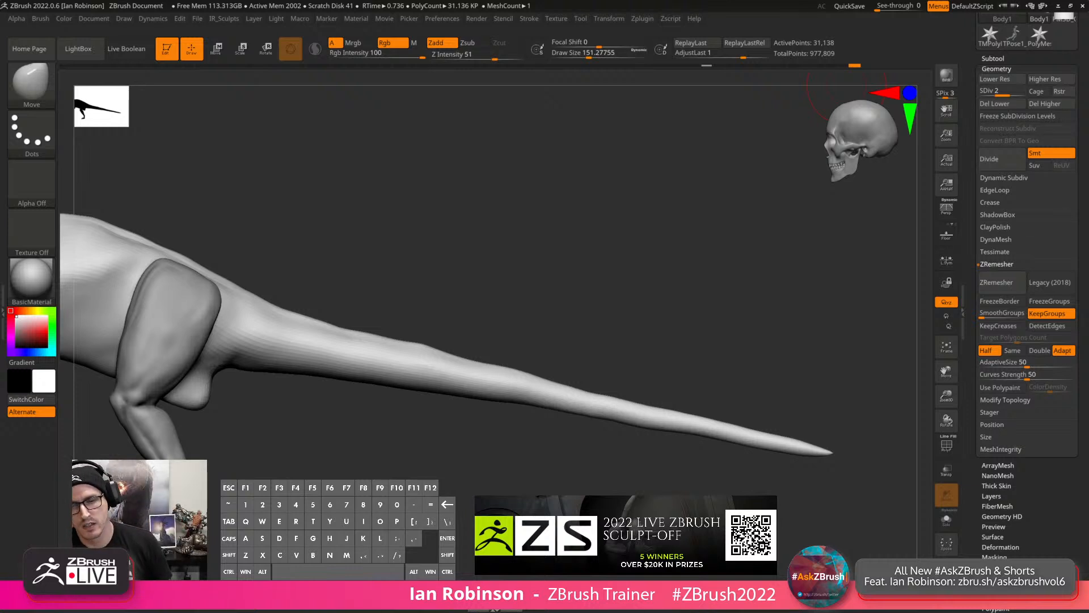
Select the Gums subtool inside the dinosaur's mouth and isolate it with Solo.
mouse_move(520, 242)
right_mouse_down("alt")
mouse_move(498, 253)
mouse_move(596, 253)
mouse_move(539, 238)
right_mouse_up("alt")
right_click_drag(539, 239, 603, 243)
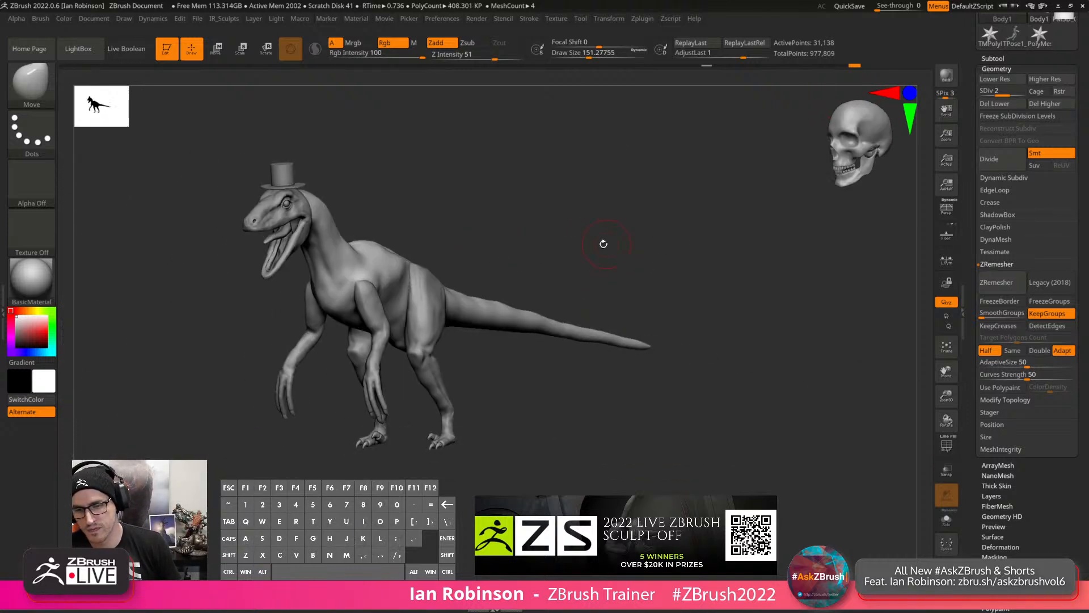
mouse_move(354, 254)
right_mouse_down("alt")
mouse_move(439, 287)
mouse_move(423, 377)
mouse_move(391, 403)
right_mouse_up("alt")
right_click_drag(403, 309, 369, 303)
key("s")
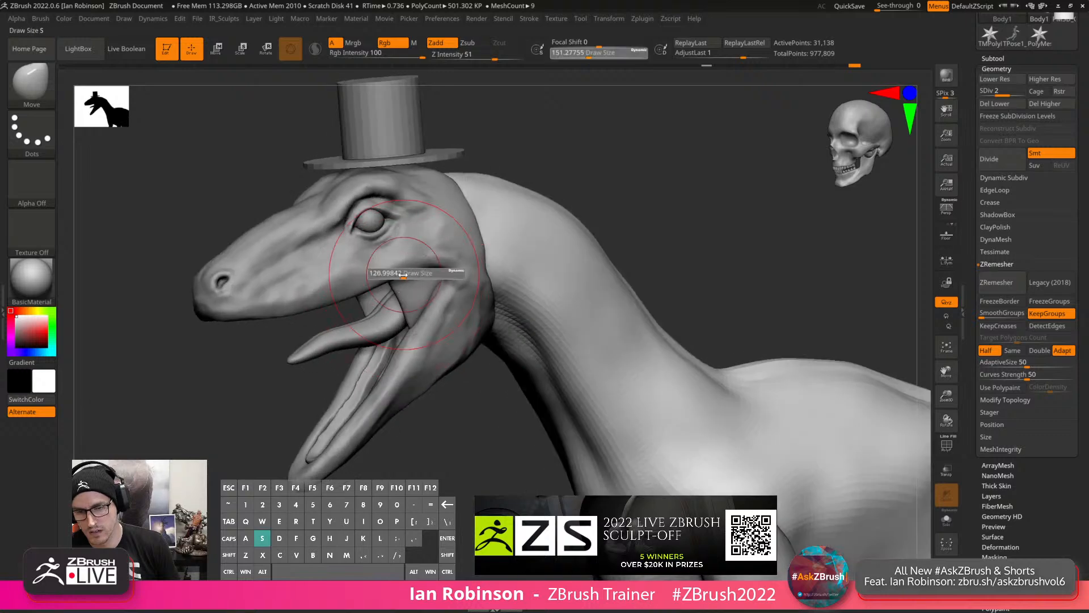
left_click_drag(405, 273, 395, 273)
right_click_drag(395, 295, 428, 296)
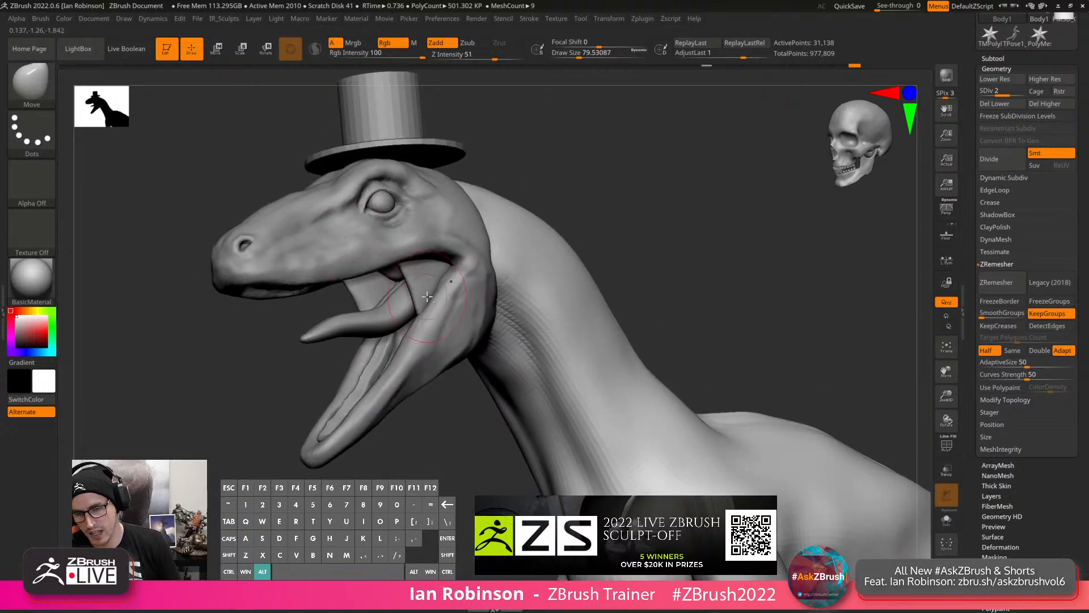
left_click(404, 307, "alt")
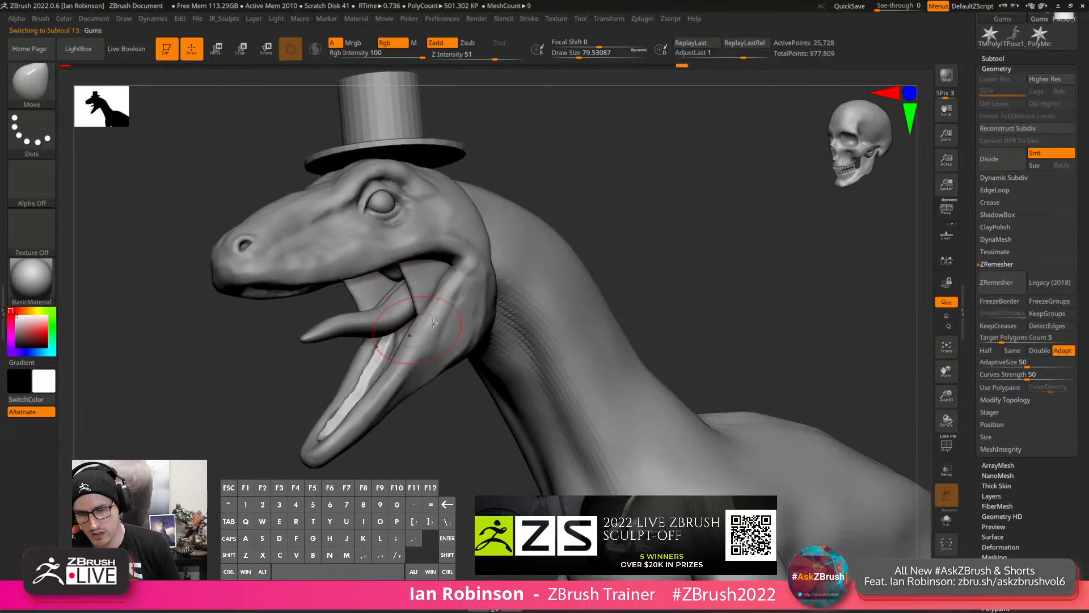
left_click(948, 519)
right_click_drag(715, 384, 709, 350)
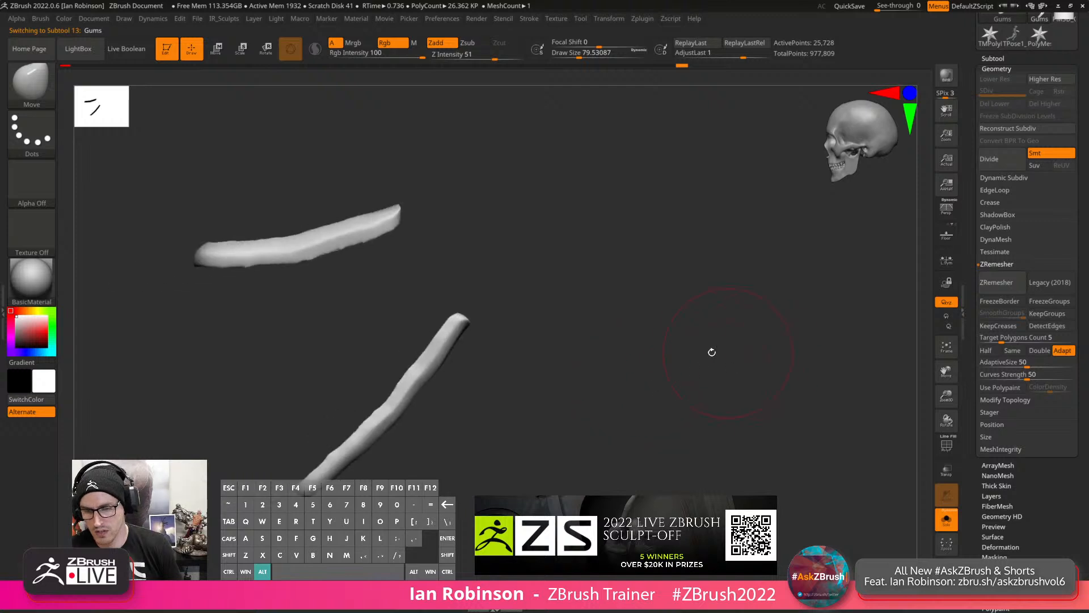
Hide the upper gum and view the lower gum straight from the front.
mouse_move(145, 201)
left_mouse_down("ctrl+alt+shift")
mouse_move(486, 245)
mouse_move(484, 286)
left_mouse_up("ctrl+alt+shift")
mouse_move(569, 272)
right_mouse_down("shift")
mouse_move(607, 318)
mouse_move(584, 276)
right_mouse_up("shift")
key("s")
key("shift")
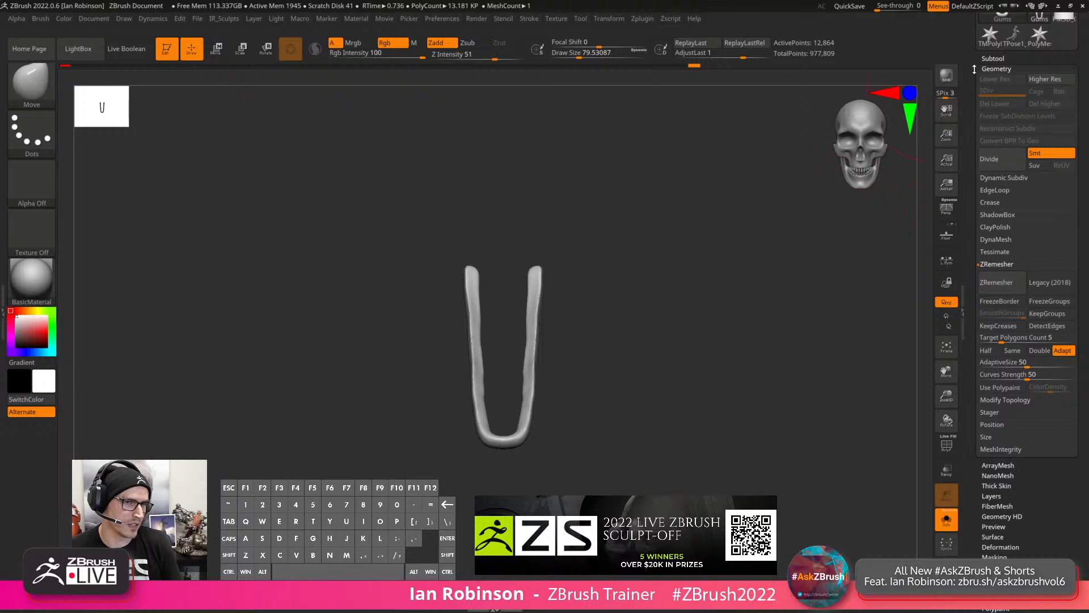
Insert a Sphere3D as a new subtool below Gums and frame it in the view.
left_click_drag(974, 69, 972, 198)
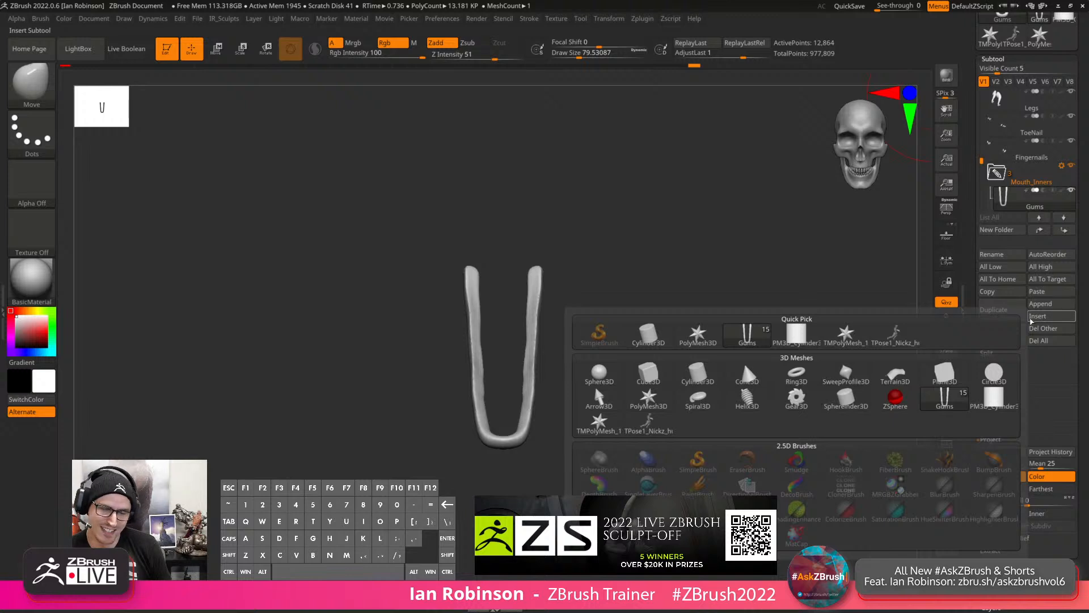
left_click(1041, 316)
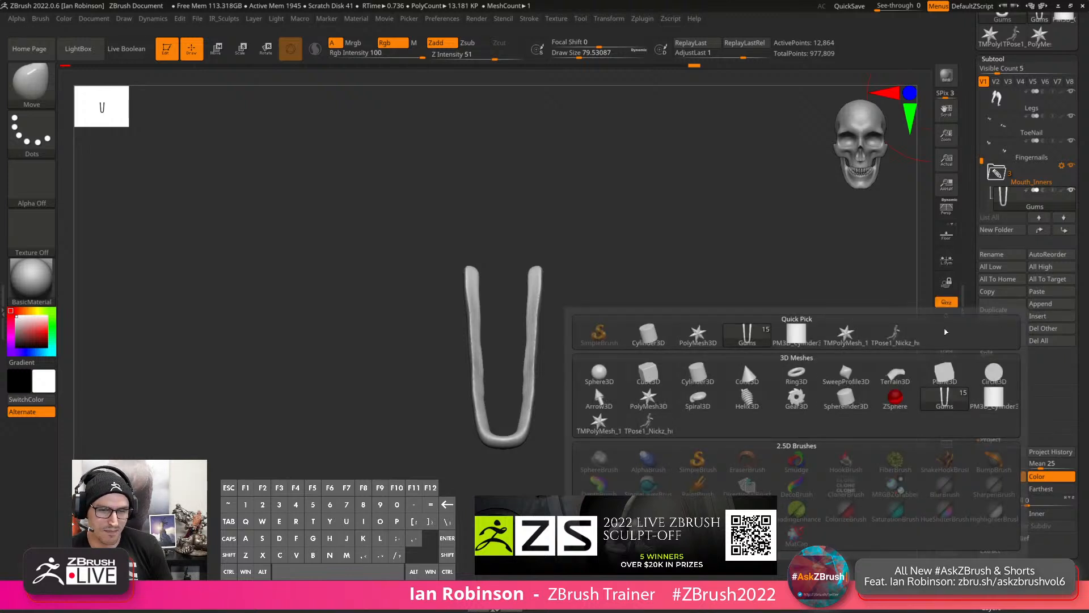
left_click(599, 374)
left_click_drag(747, 295, 721, 326, "alt")
key("f")
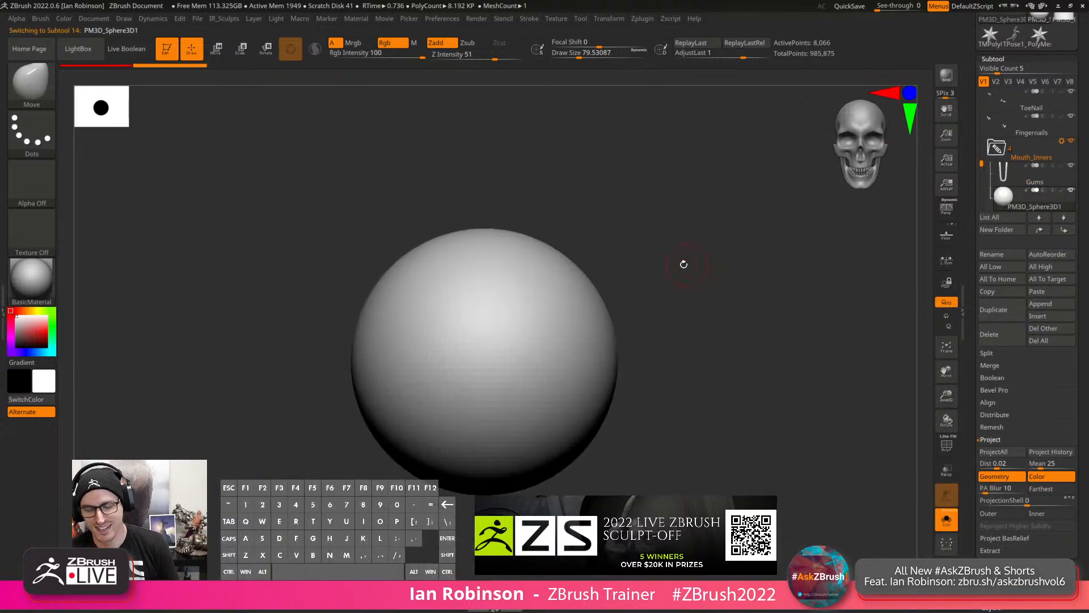
Stretch the new sphere vertically into a tall ellipsoid.
key("w")
left_click_drag(484, 334, 488, 180)
key("q")
key("f")
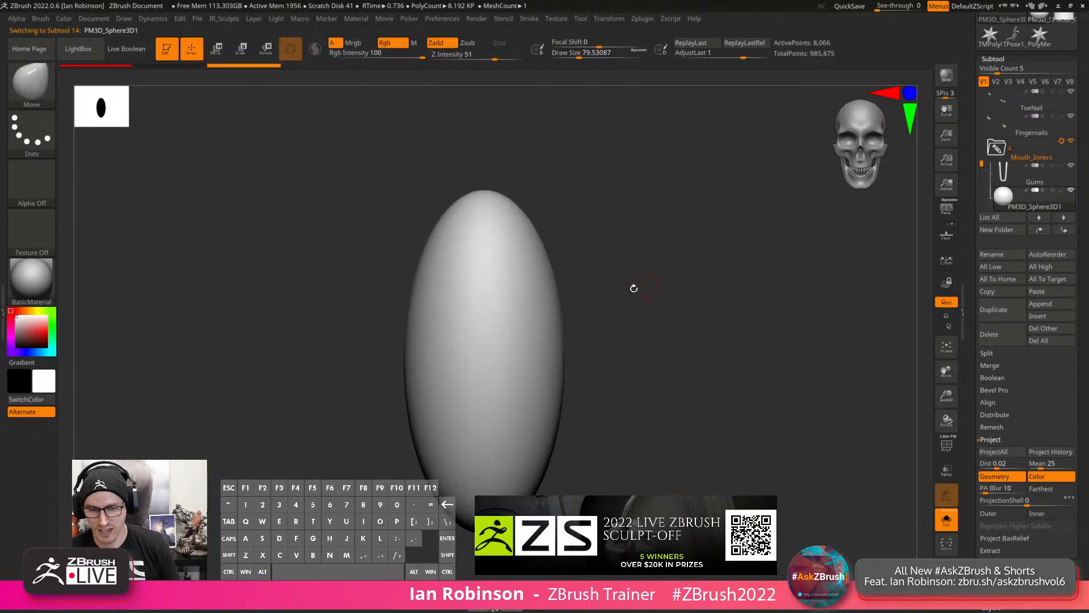
Taper the ellipsoid towards its upper tip with the Taper deformer, leaving the lower end fuller, and accept the deformation.
key("w")
left_click(440, 293)
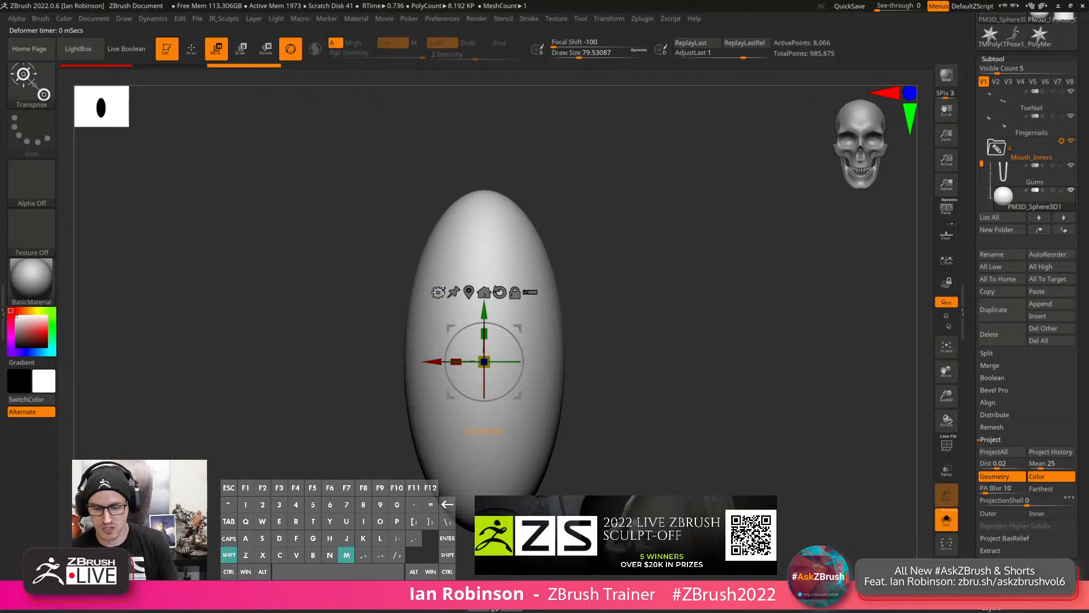
left_click(440, 293)
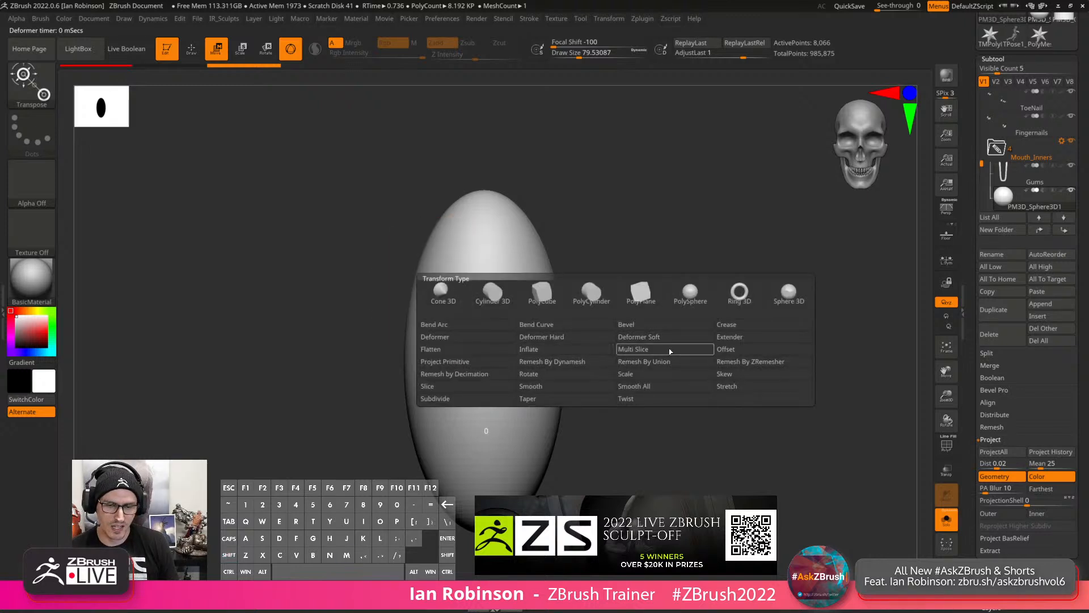
left_click(528, 399)
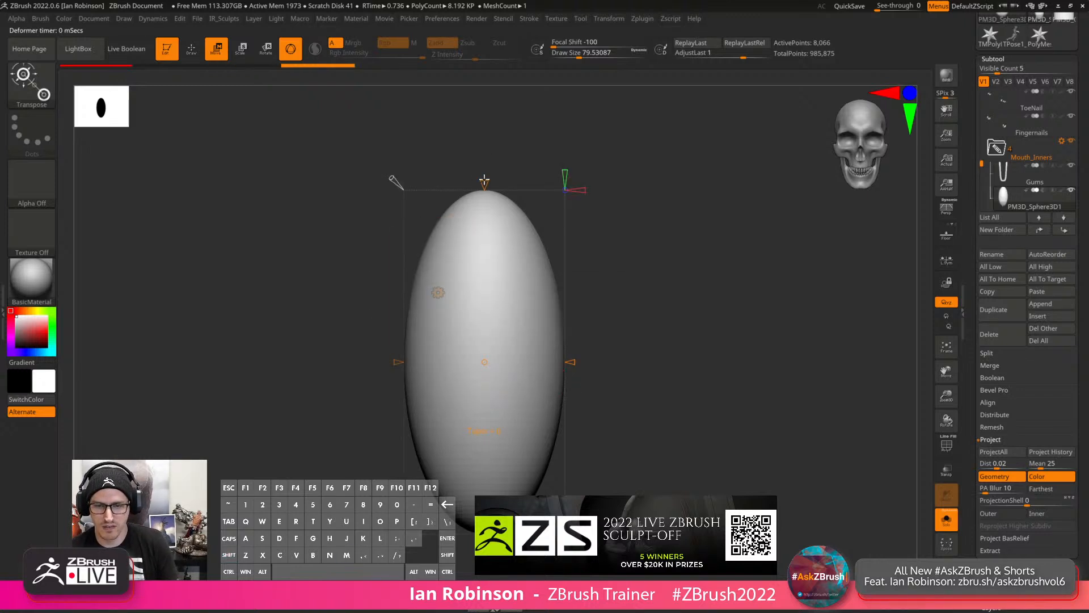
left_click_drag(484, 181, 480, 207)
left_click_drag(484, 544, 484, 559)
left_click_drag(638, 344, 588, 285)
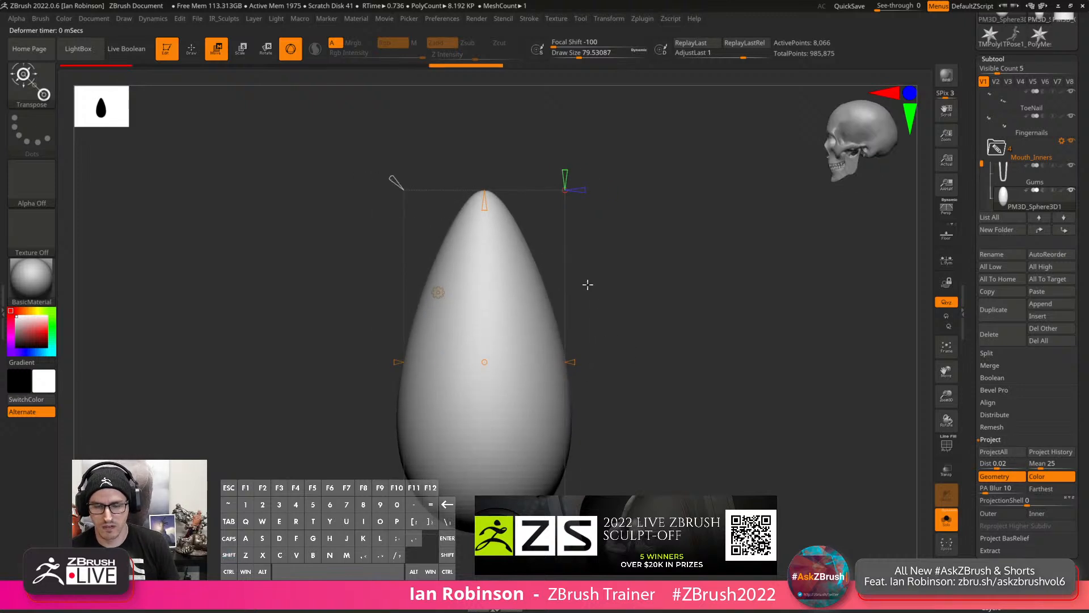
left_click(438, 292)
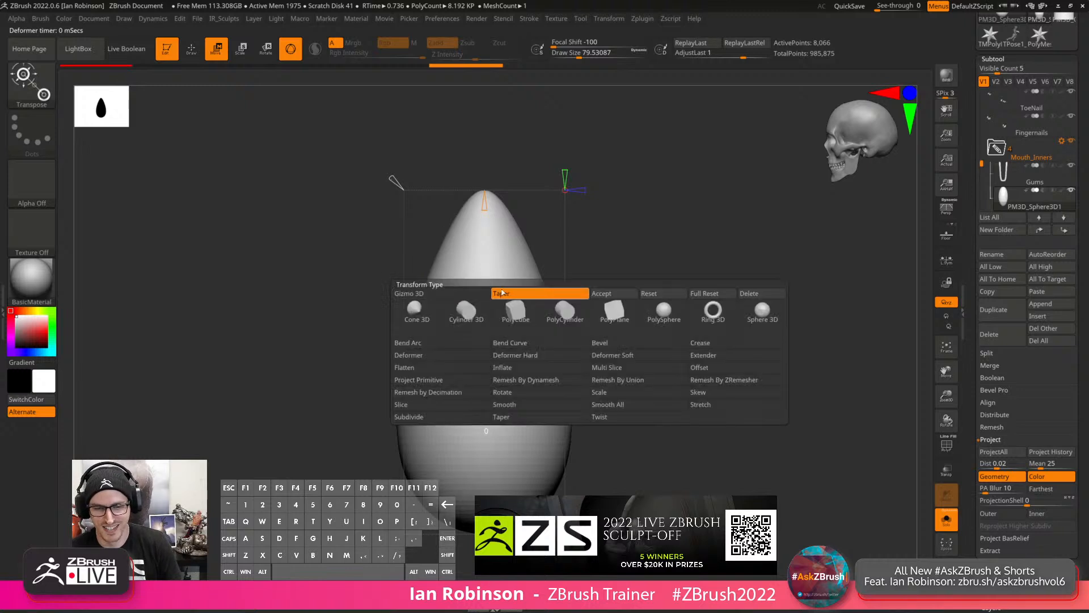
left_click(623, 294)
left_click_drag(571, 305, 542, 335)
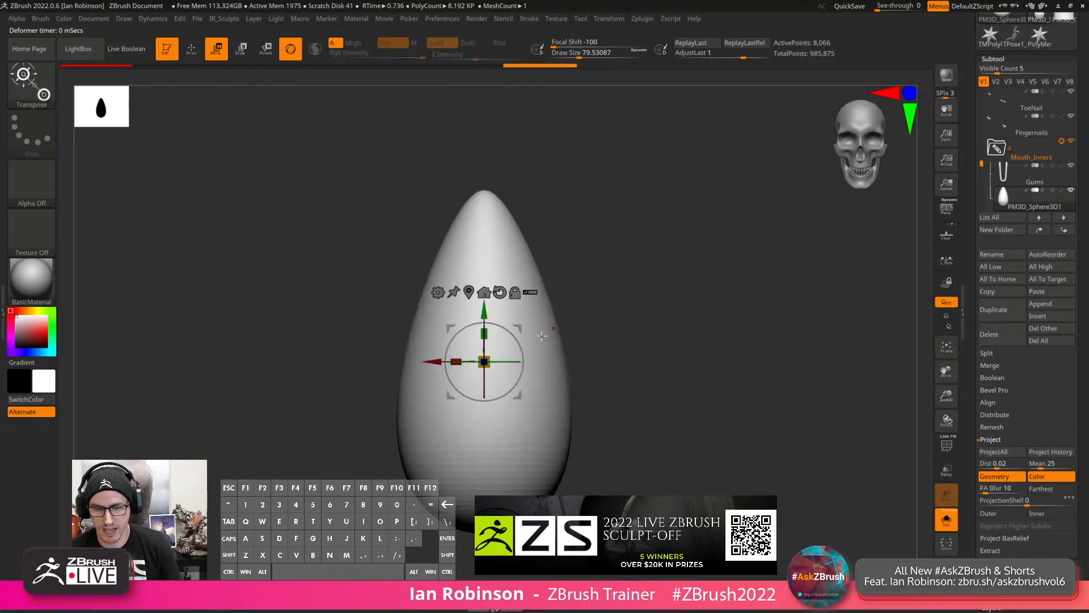
Narrow the tapered shape across its width with the gizmo and return to sculpting mode.
left_click_drag(460, 356, 478, 360)
key("q")
key("ctrl+z")
Choose the DamStandard brush and set its draw size to about 141.
key("b")
key("d")
key("s")
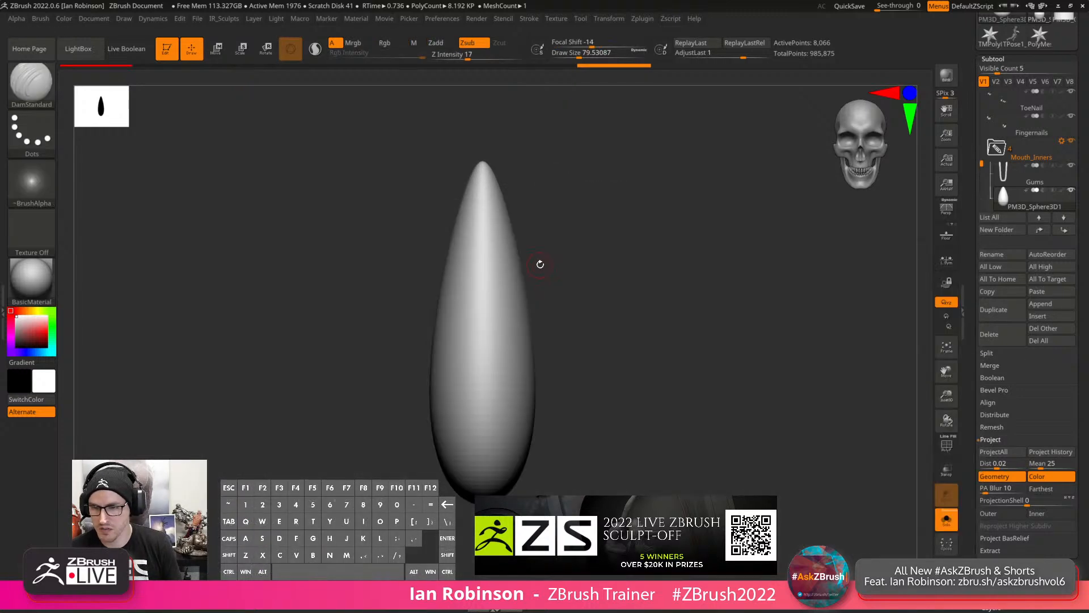
key("s")
left_click(548, 265)
key("b")
key("d")
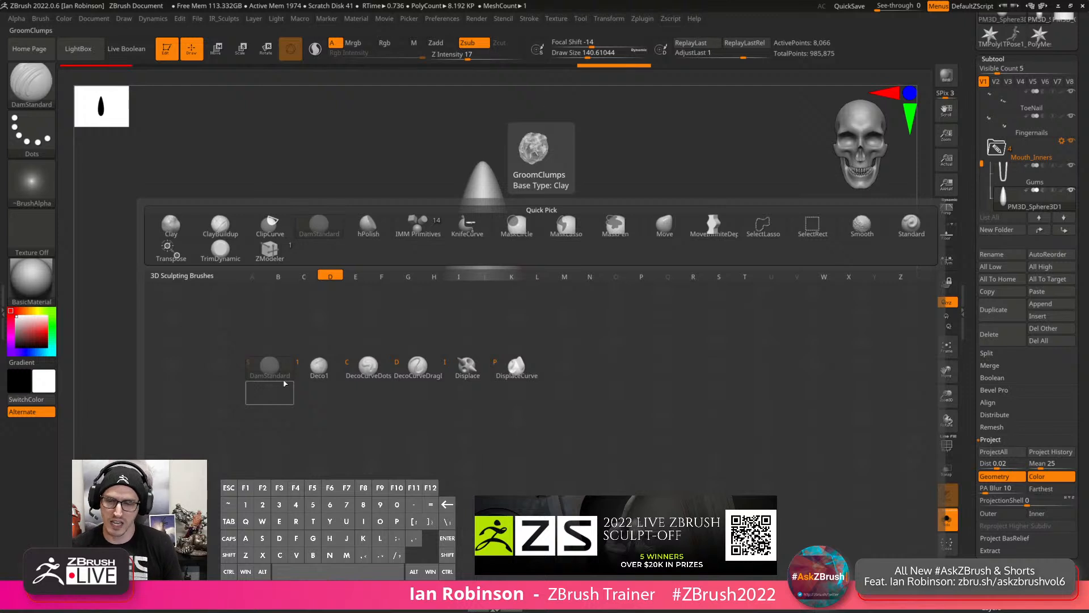
left_click(279, 374)
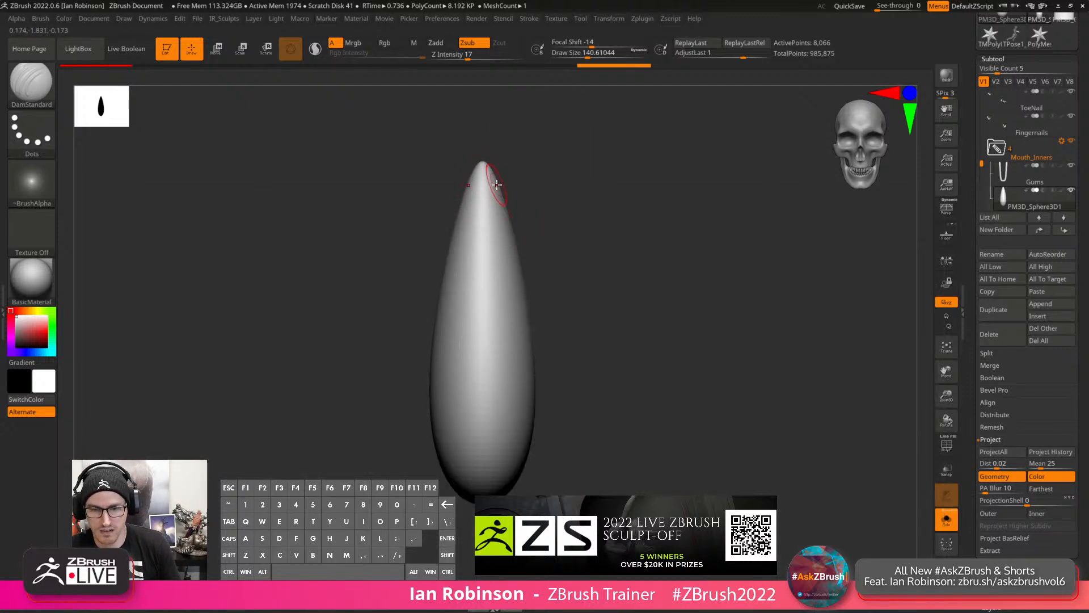
Try inverted DamStandard strokes along the shape's centre line from the tip towards the base, undoing each attempt.
left_click_drag(489, 434, 484, 493, "shift")
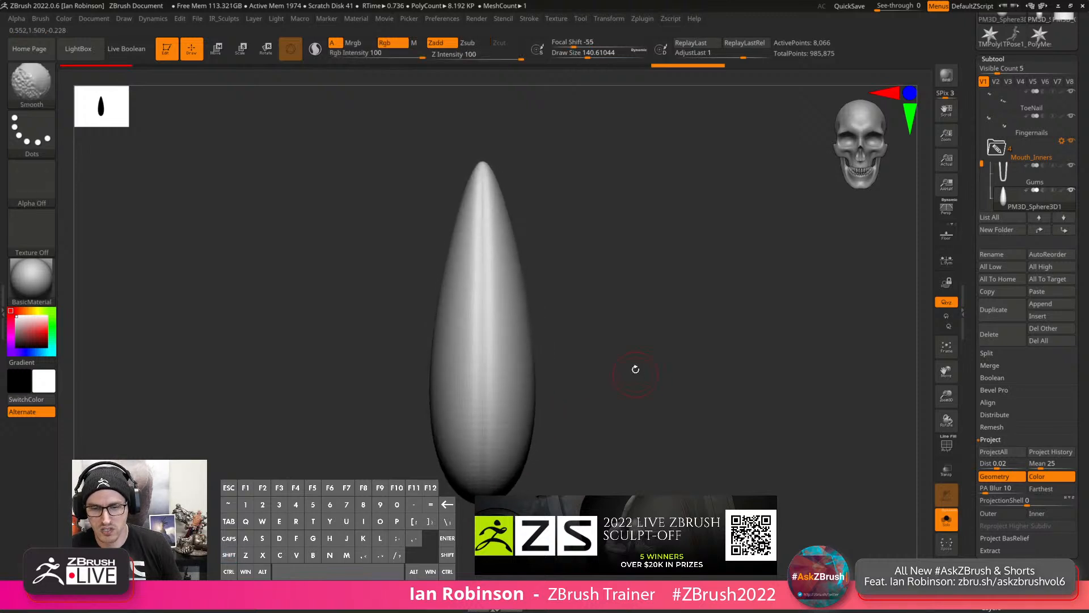
key("ctrl+z")
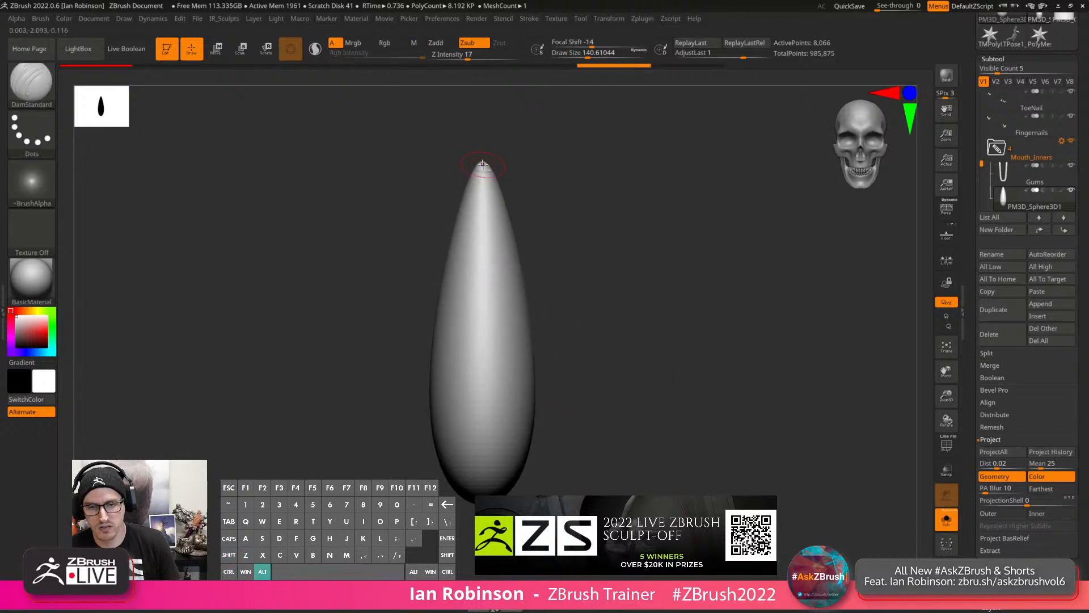
left_click_drag(483, 164, 482, 417, "alt")
left_click_drag(581, 322, 510, 319)
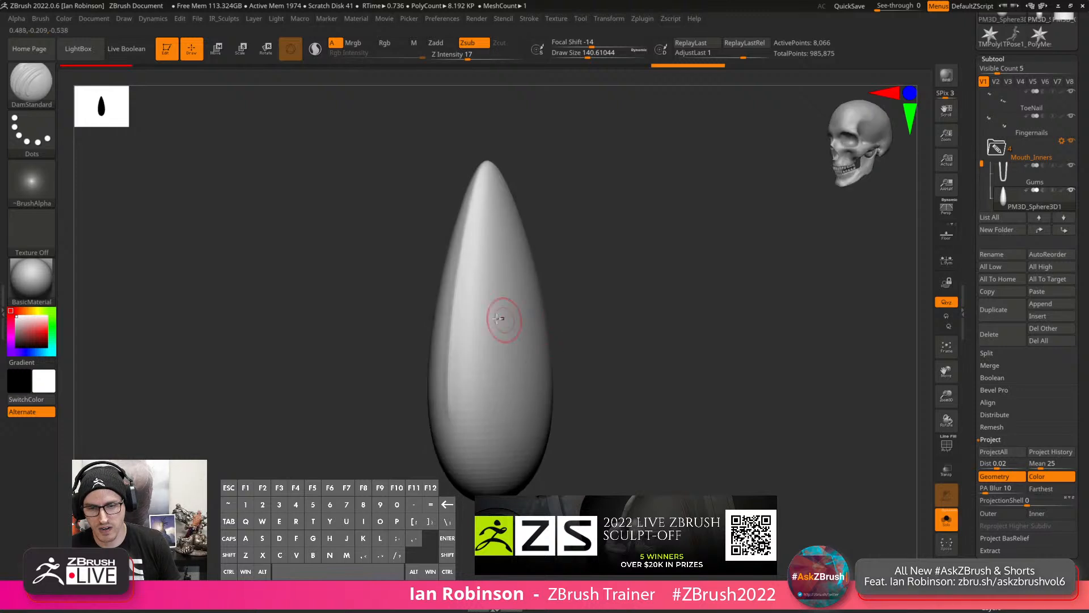
key("ctrl+z")
left_click_drag(622, 260, 603, 257, "shift")
left_click_drag(483, 164, 486, 196, "alt")
left_click_drag(486, 430, 484, 499, "alt+shift")
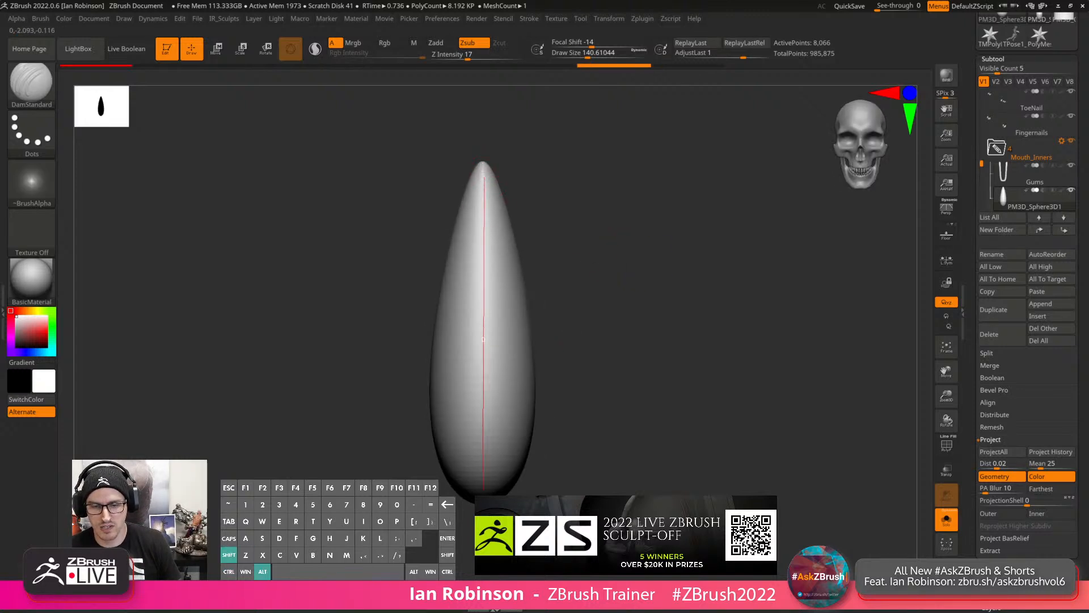
left_click_drag(484, 343, 485, 216, "alt")
key("ctrl+z")
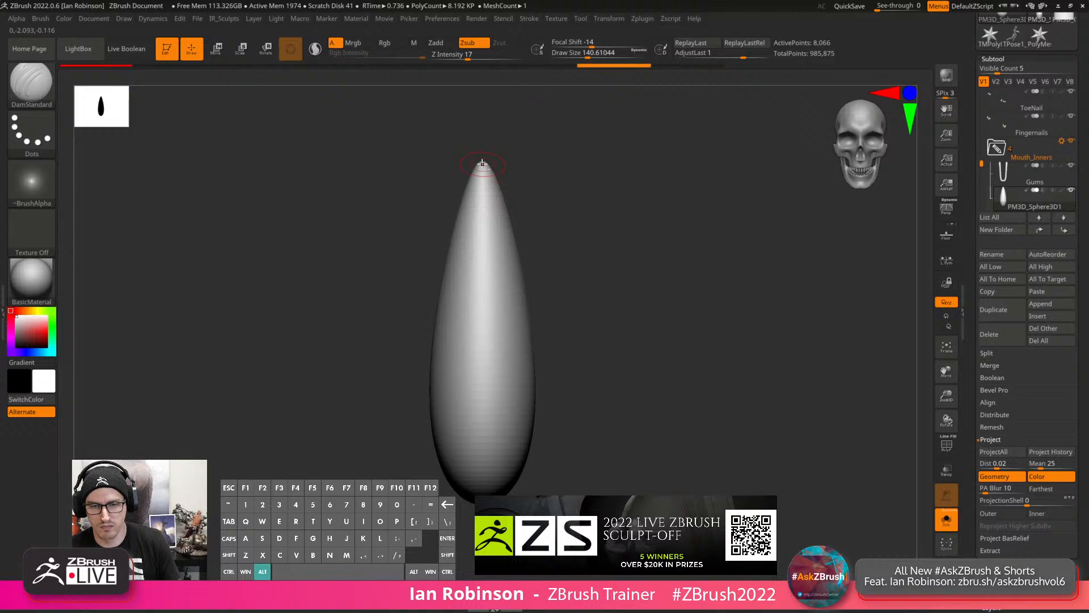
Raise a straight ridge down the centre of the shape from tip to base with an inverted DamStandard line.
mouse_move(483, 278)
left_mouse_down("alt+shift")
mouse_move(484, 461)
mouse_move(483, 353)
mouse_move(322, 460)
left_mouse_up("alt+shift")
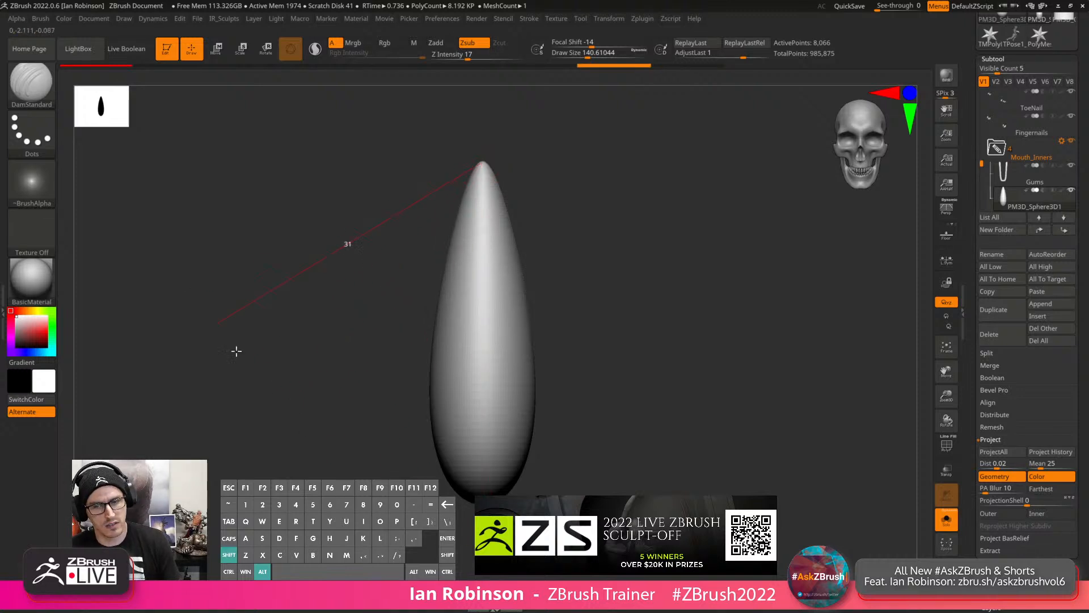
left_click_drag(743, 306, 482, 342, "alt+shift")
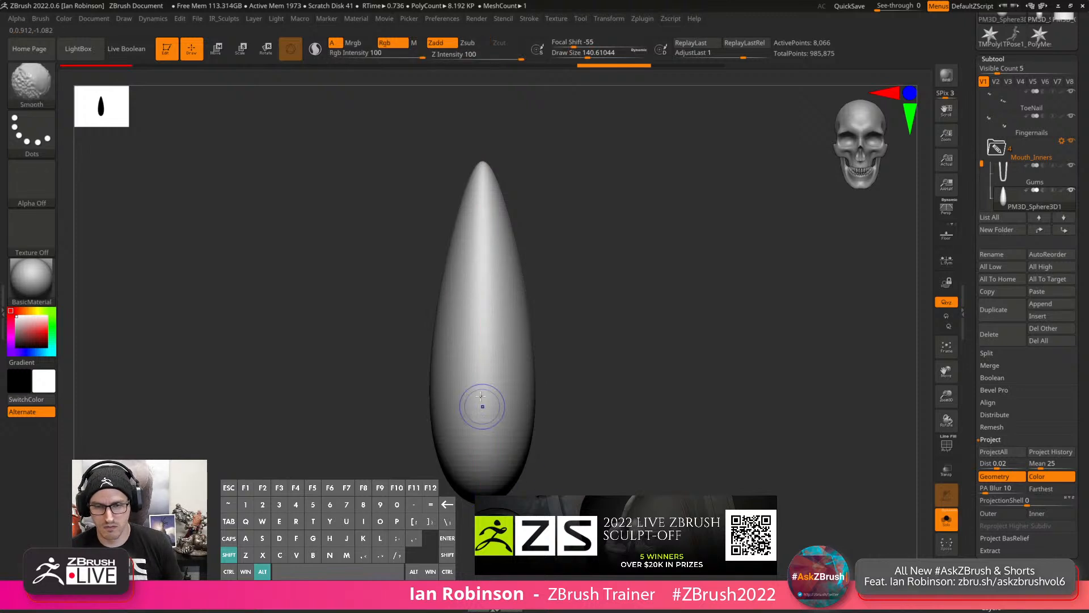
left_click_drag(481, 164, 487, 491, "alt+shift")
left_click_drag(484, 362, 484, 363, "alt+shift")
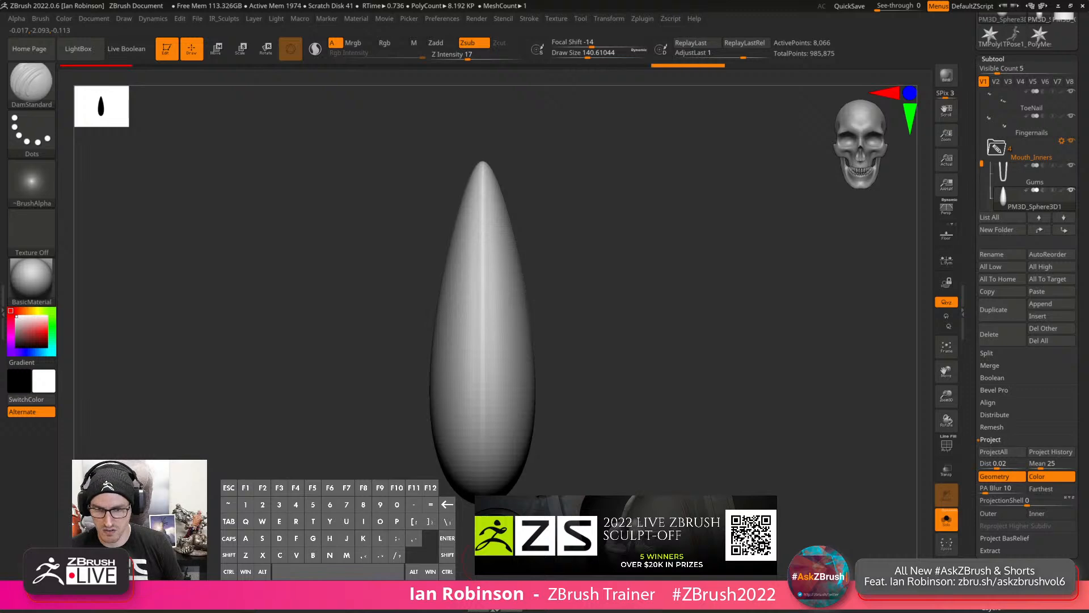
left_click_drag(646, 308, 628, 312)
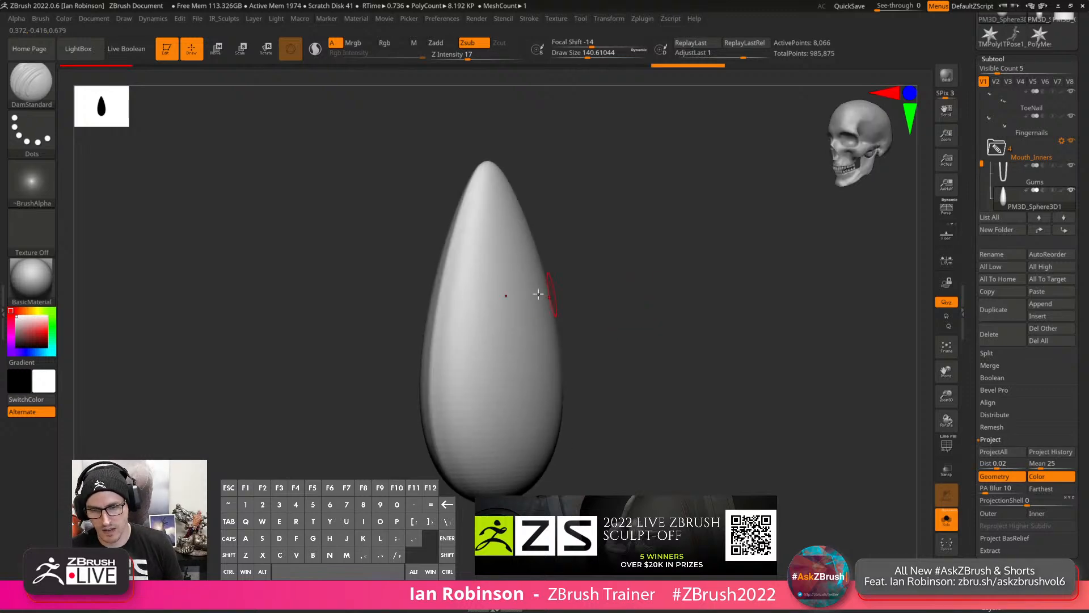
key("s")
key("b")
key("t")
key("d")
key("s")
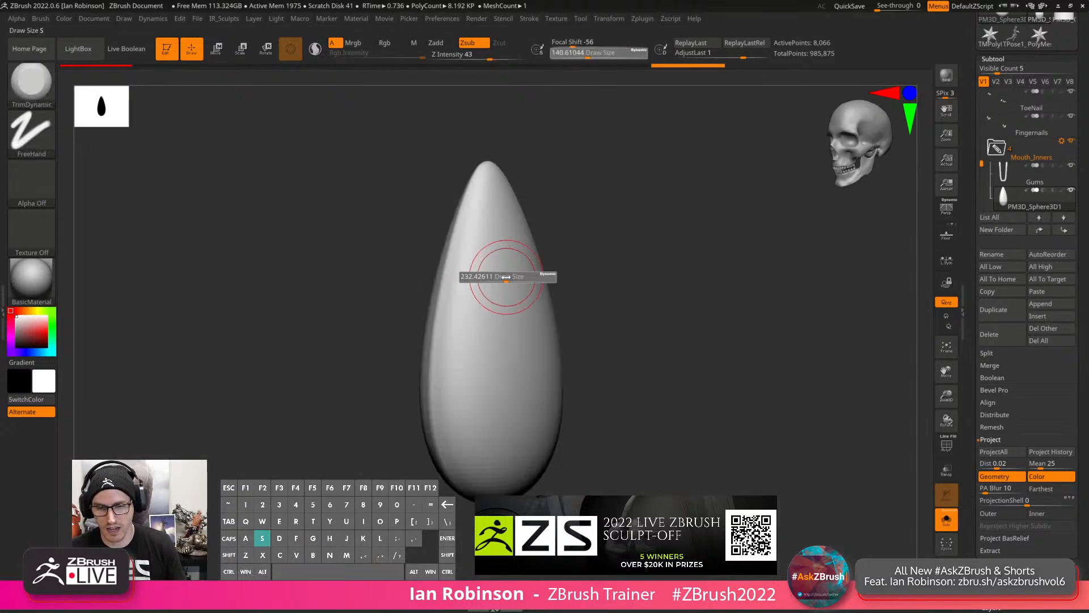
left_click_drag(505, 276, 513, 278)
Flatten the surface from the tip downwards with the hPolish brush at a draw size of about 381.
key("b")
key("h")
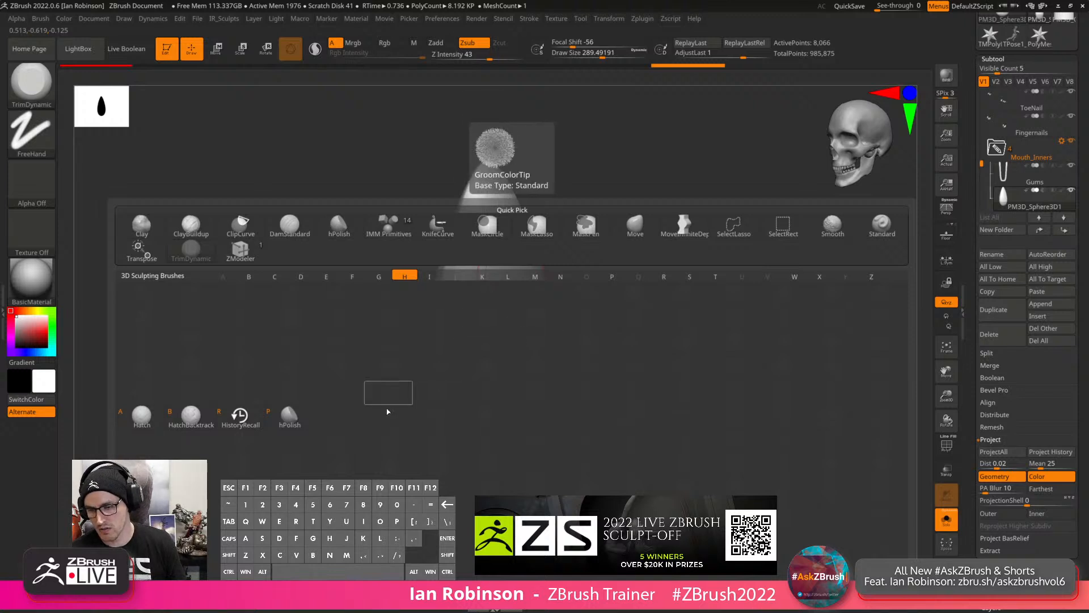
left_click(290, 420)
key("s")
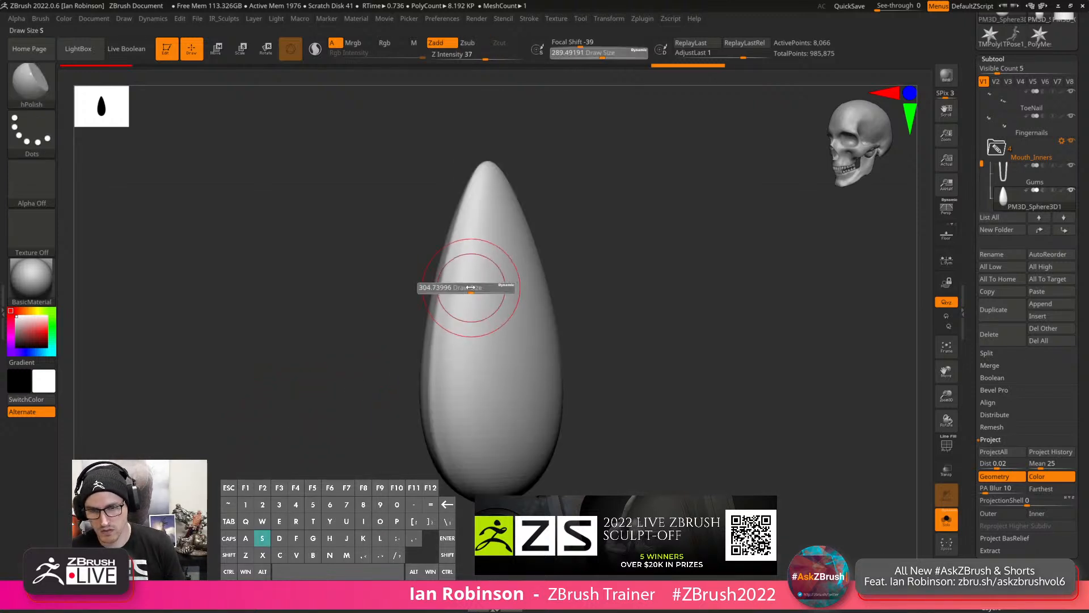
left_click_drag(450, 287, 481, 284)
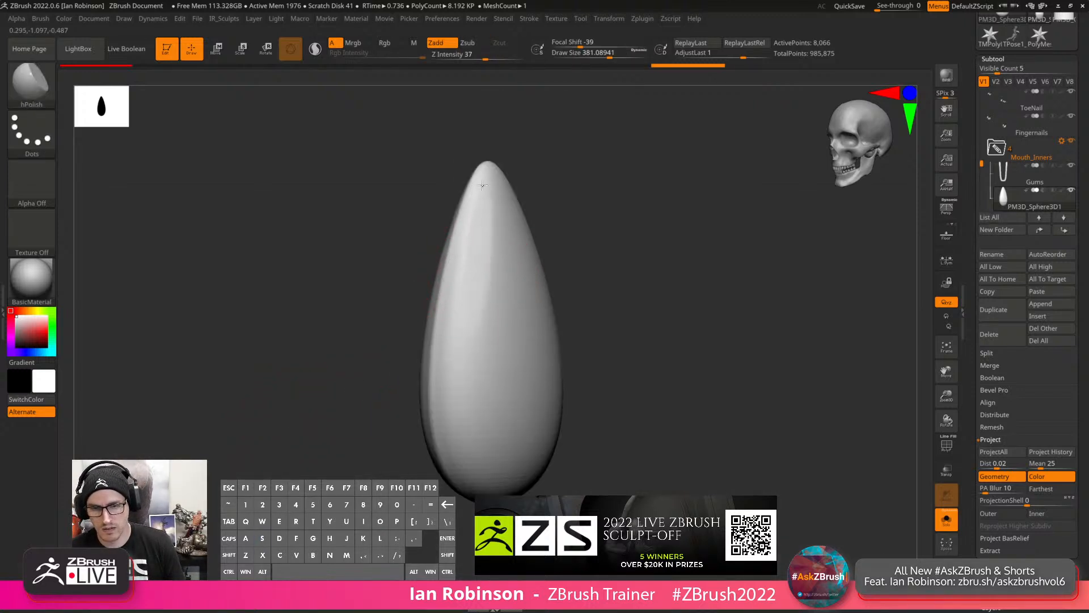
mouse_move(483, 185)
left_mouse_down()
mouse_move(462, 250)
mouse_move(457, 360)
mouse_move(487, 323)
mouse_move(469, 404)
mouse_move(433, 406)
mouse_move(454, 267)
mouse_move(469, 382)
mouse_move(460, 264)
mouse_move(477, 301)
mouse_move(489, 271)
mouse_move(484, 365)
left_mouse_up()
left_click_drag(625, 233, 607, 220)
Thin the shape in depth with the gizmo and return to sculpting mode.
key("w")
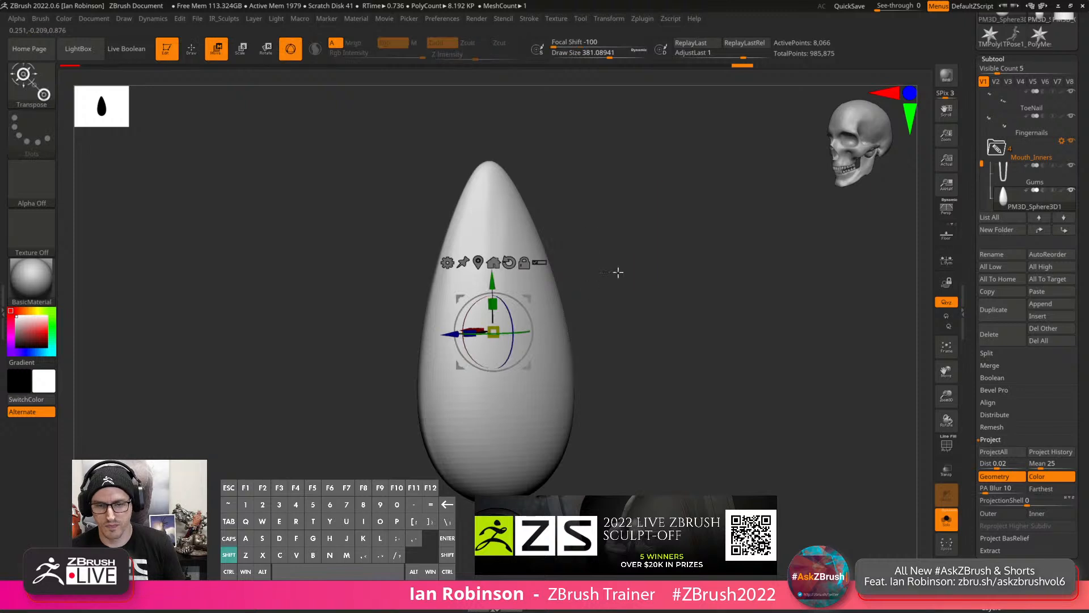
mouse_move(616, 272)
left_mouse_down()
mouse_move(493, 332)
mouse_move(524, 333)
left_mouse_up()
key("q")
Push the middle of the rounded base end inwards with the Move brush at a draw size of about 381.
mouse_move(663, 341)
left_mouse_down()
mouse_move(652, 314)
mouse_move(646, 323)
mouse_move(615, 316)
left_mouse_up()
key("s")
mouse_move(584, 246)
left_mouse_down()
mouse_move(571, 231)
mouse_move(636, 247)
mouse_move(627, 241)
mouse_move(637, 238)
left_mouse_up()
key("b")
key("m")
key("v")
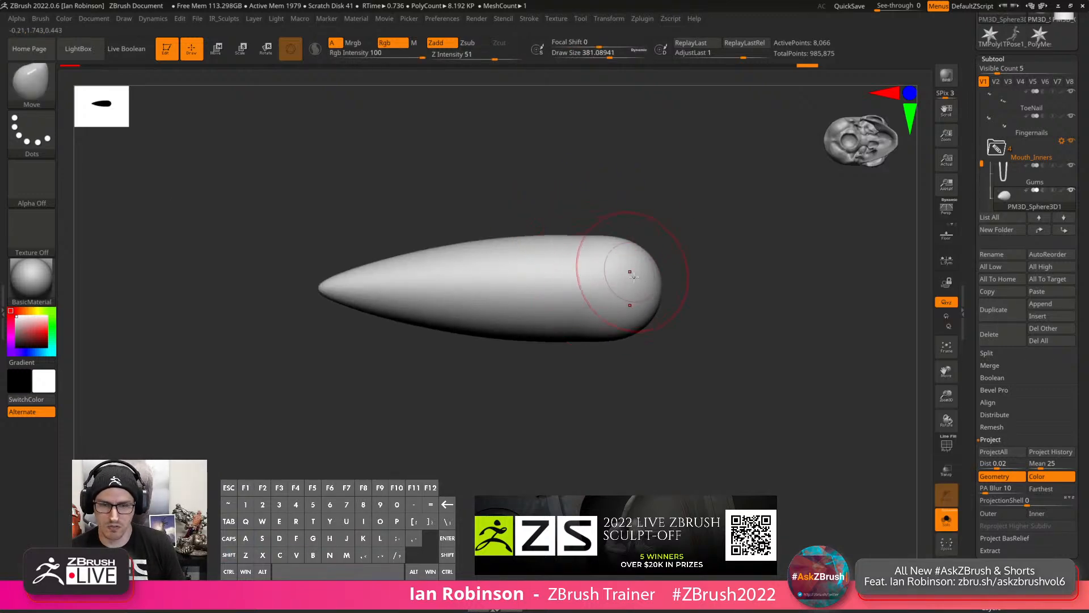
left_click_drag(654, 287, 638, 287)
mouse_move(672, 282)
left_mouse_down()
mouse_move(686, 288)
mouse_move(641, 278)
left_mouse_up()
mouse_move(666, 284)
left_mouse_down()
mouse_move(597, 283)
mouse_move(642, 288)
mouse_move(613, 289)
left_mouse_up()
Pull both sides of the indented end outwards into a fork with the MoveInfiniteDepth brush at a draw size of about 246.
key("s")
mouse_move(640, 247)
left_mouse_down("shift")
mouse_move(620, 272)
mouse_move(603, 265)
left_mouse_up("shift")
key("s")
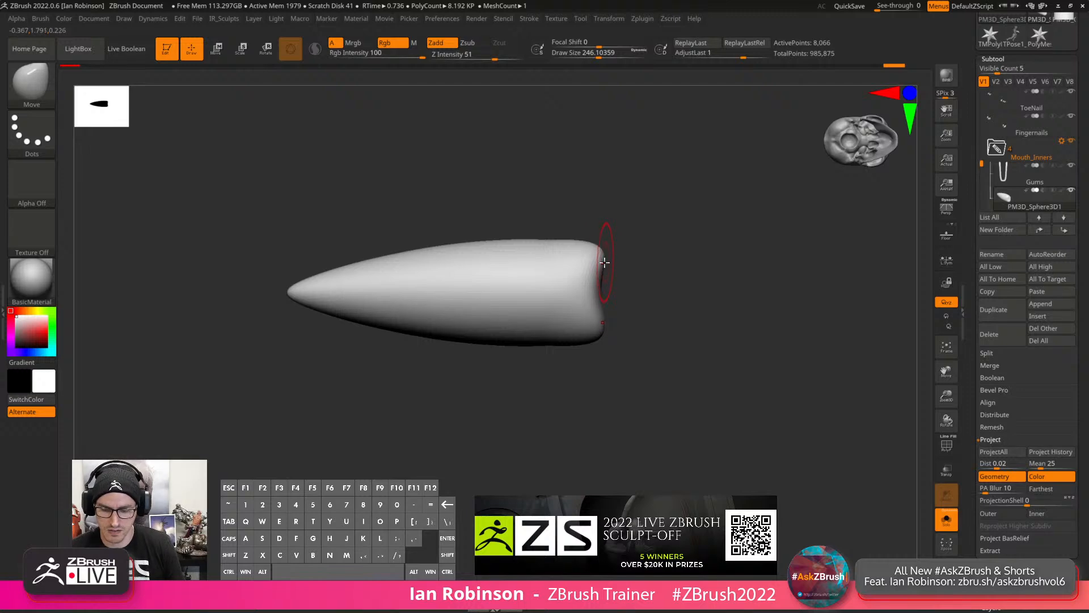
key("b")
key("m")
key("i")
left_click_drag(605, 261, 656, 263)
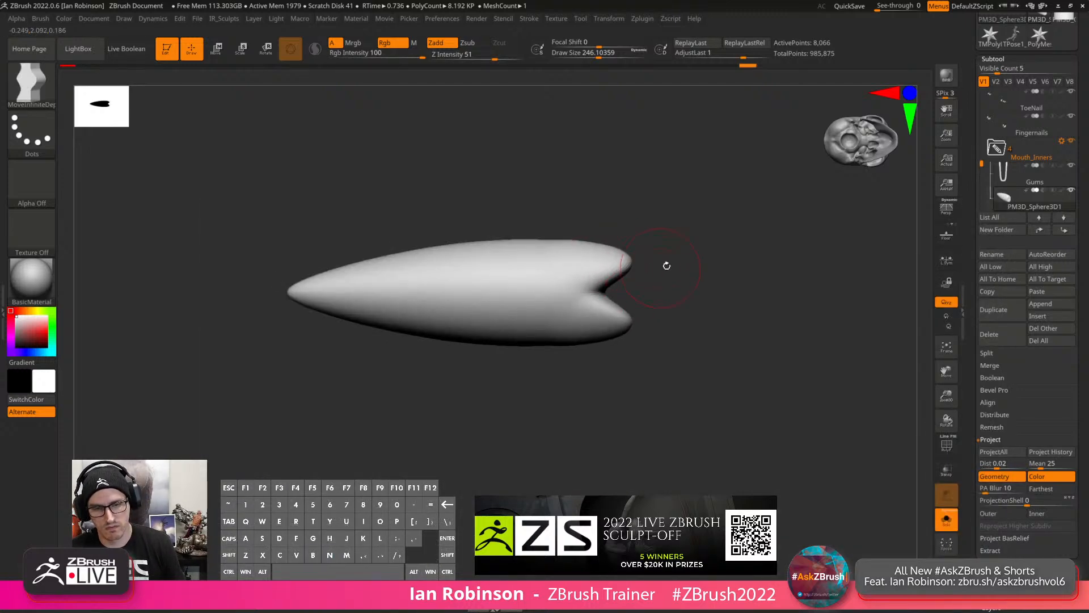
key("ctrl+z")
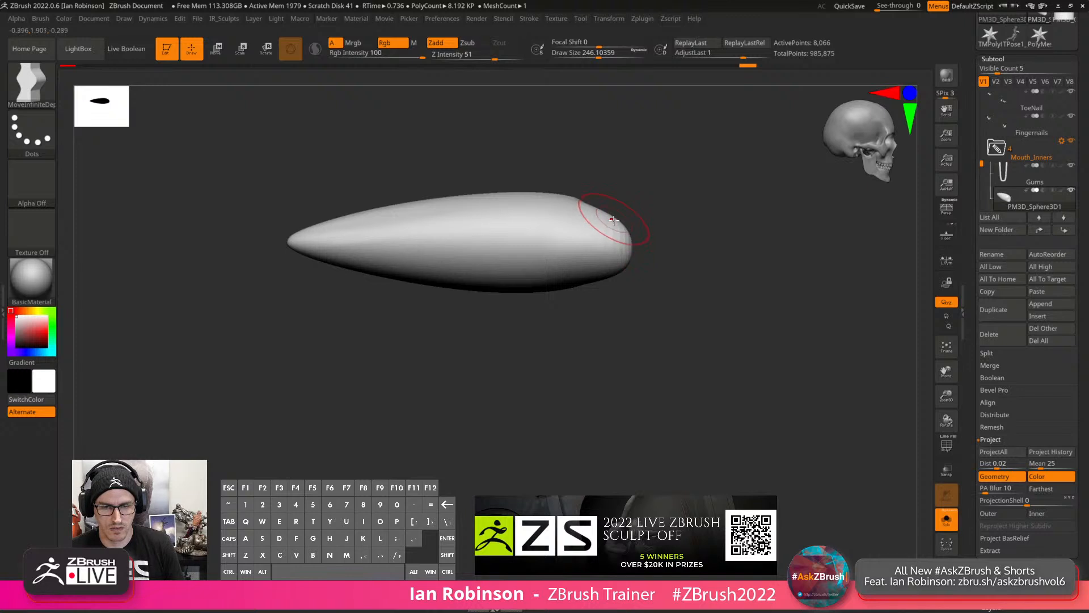
Thicken the forked end above and below with MoveInfiniteDepth, and enlarge the draw size to about 532.
left_click_drag(590, 210, 593, 205)
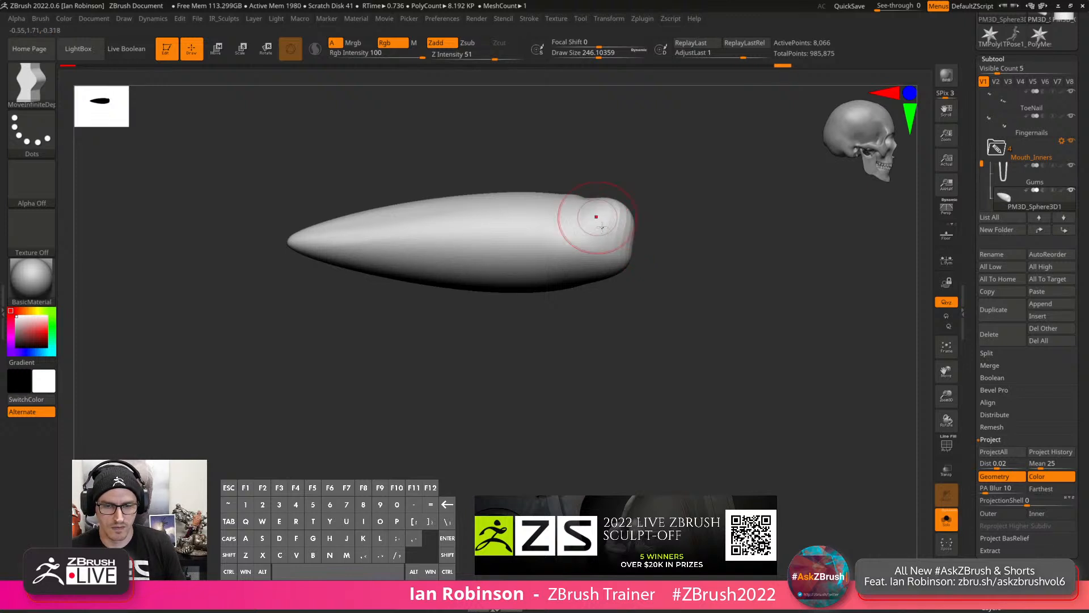
left_click_drag(606, 277, 607, 284)
key("s")
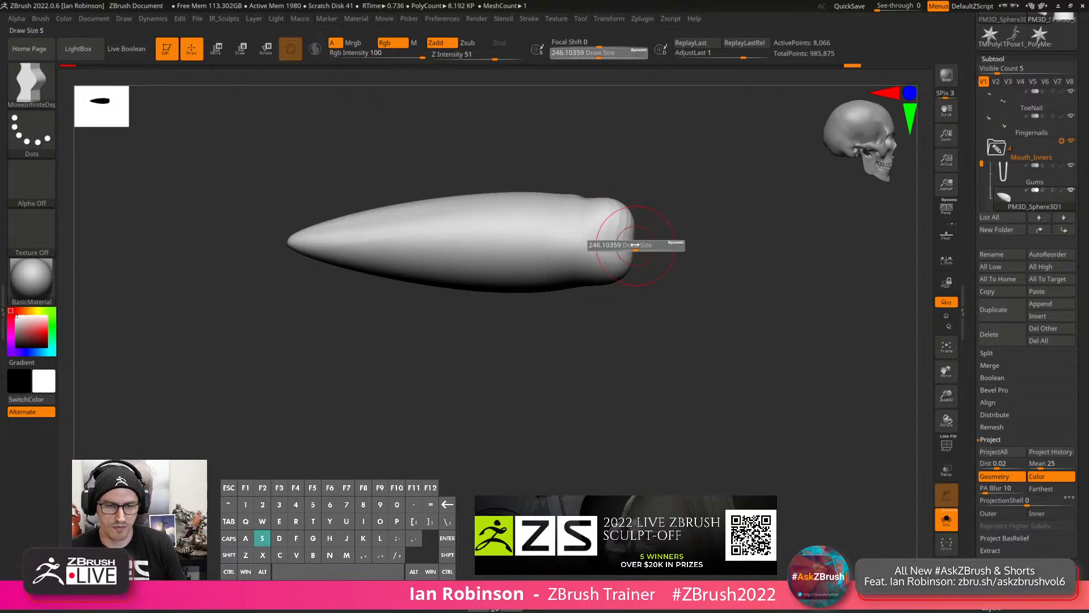
mouse_move(636, 244)
left_mouse_down()
mouse_move(611, 243)
mouse_move(660, 269)
mouse_move(671, 259)
mouse_move(639, 236)
mouse_move(670, 232)
mouse_move(798, 157)
mouse_move(717, 343)
mouse_move(698, 318)
mouse_move(644, 329)
mouse_move(664, 373)
mouse_move(660, 363)
left_mouse_up()
key("s")
key("ctrl+z")
key("s")
mouse_move(645, 263)
left_mouse_down()
mouse_move(657, 263)
mouse_move(605, 319)
mouse_move(621, 320)
left_mouse_up()
key("s")
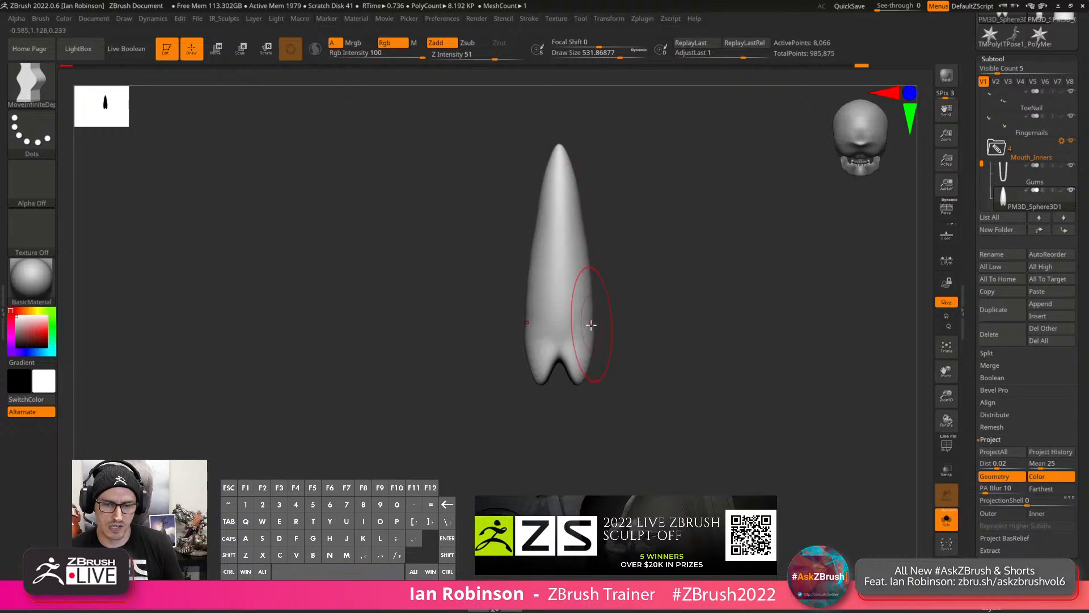
Refine the piece's side profile with MoveInfiniteDepth at a draw size of about 512.
left_click_drag(625, 227, 661, 230, "shift")
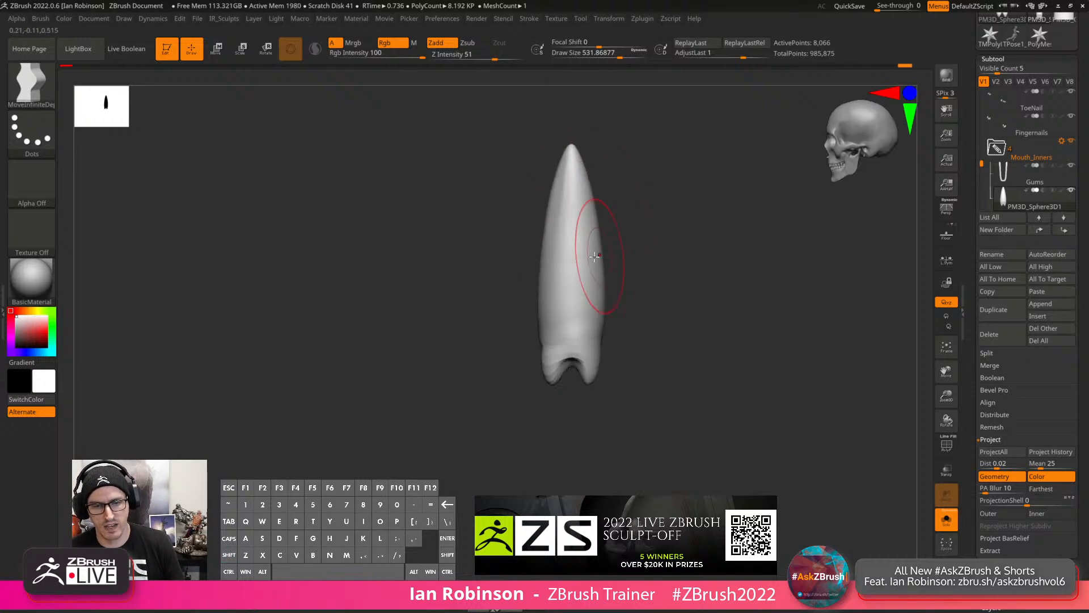
key("s")
mouse_move(602, 267)
left_mouse_down()
mouse_move(590, 219)
mouse_move(594, 336)
left_mouse_up()
key("s")
mouse_move(557, 265)
left_mouse_down()
mouse_move(540, 248)
mouse_move(539, 272)
left_mouse_up()
left_click_drag(645, 287, 631, 241)
Remesh the fork-ended piece with ZRemesher at a target polygons count of 3.
key("shift+f")
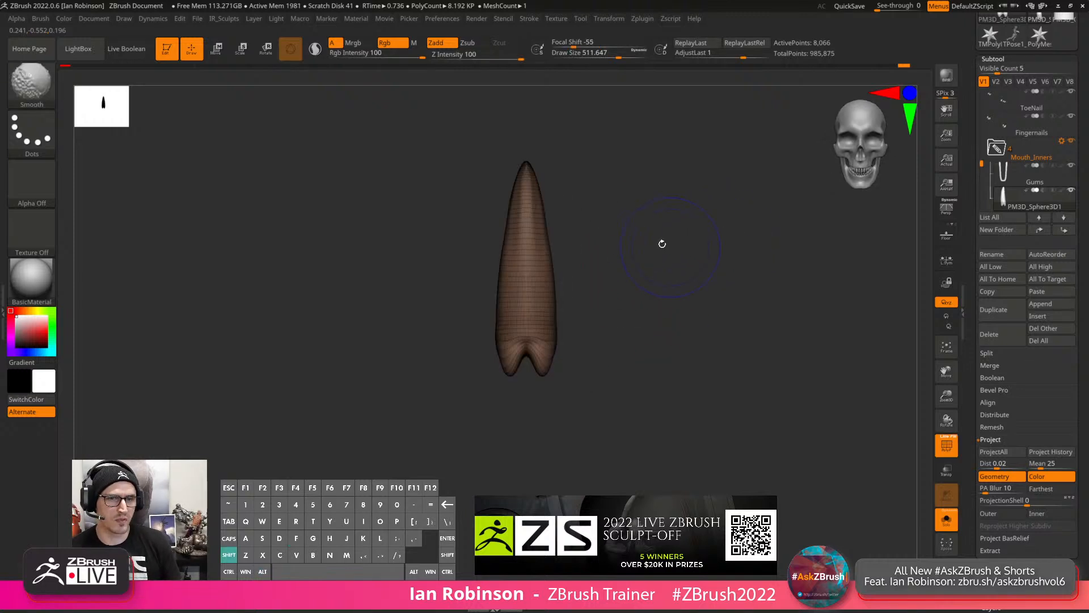
key("shift+f")
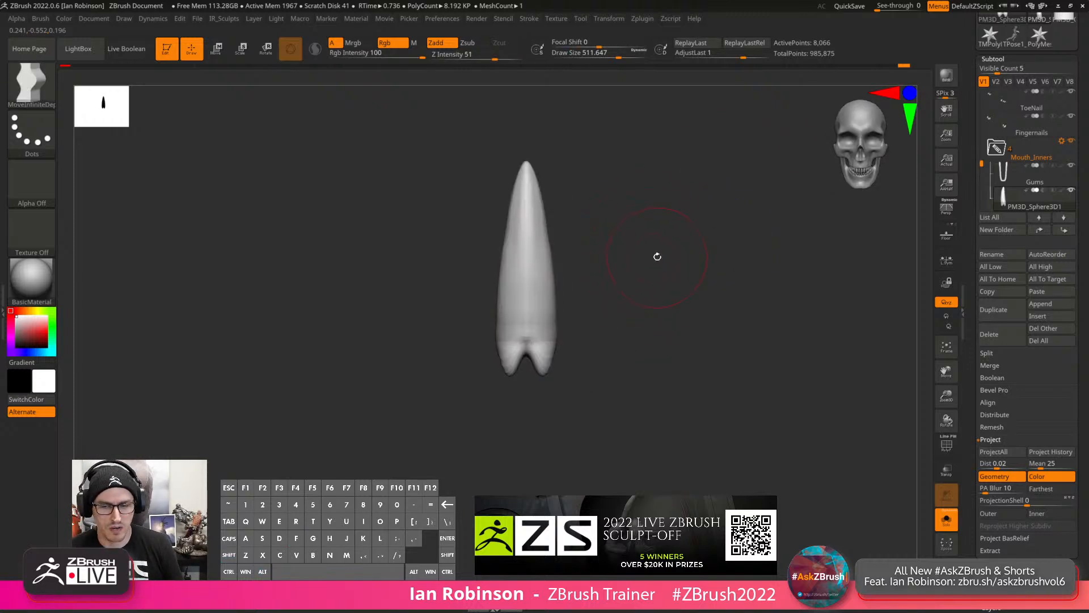
left_click(1002, 59)
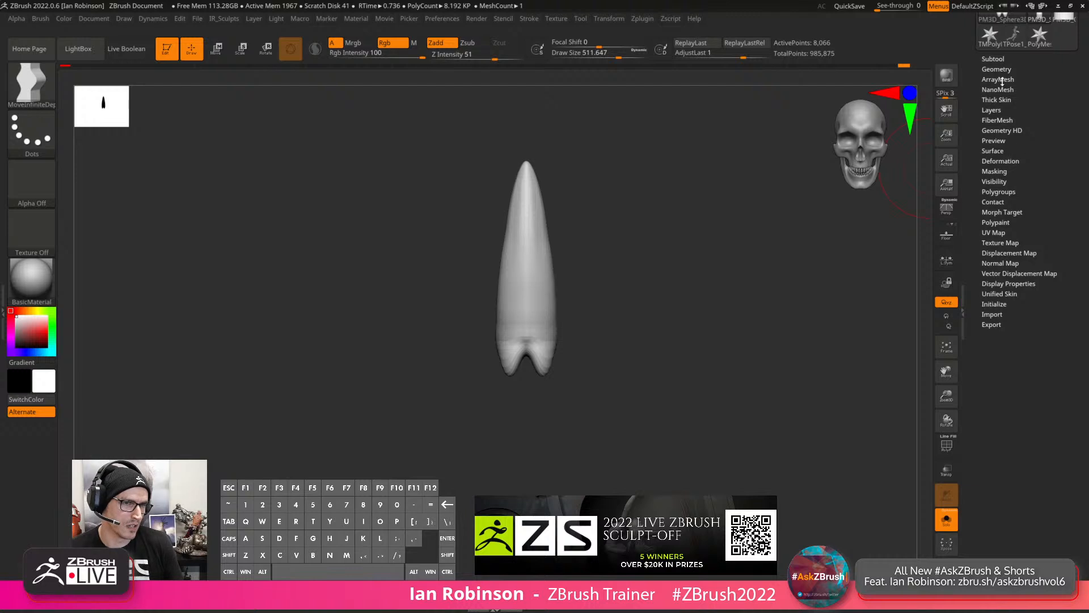
left_click(997, 69)
left_click(997, 266)
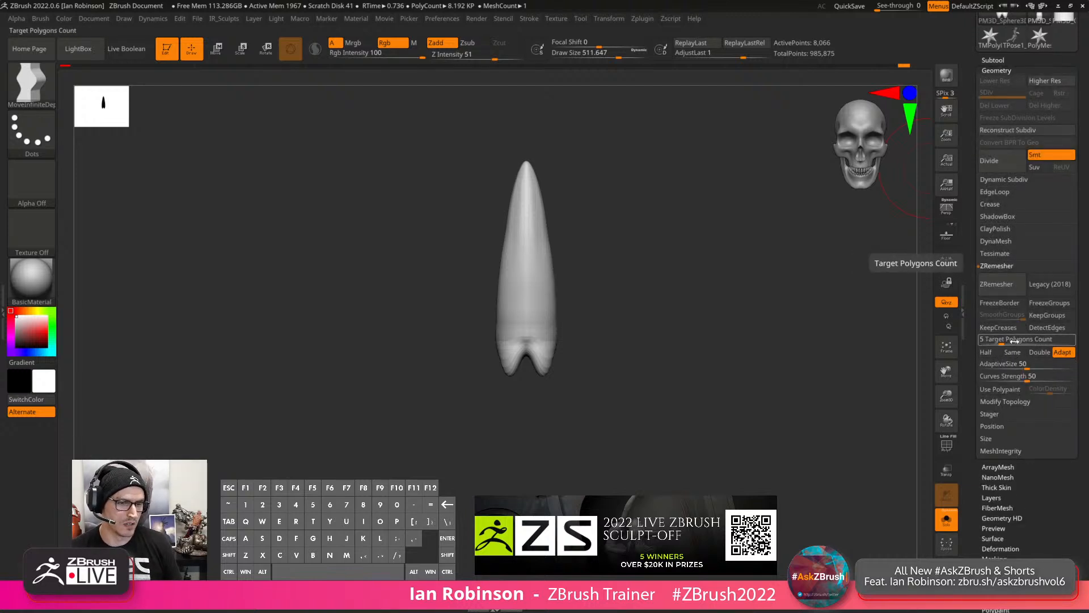
left_click_drag(1008, 341, 995, 341)
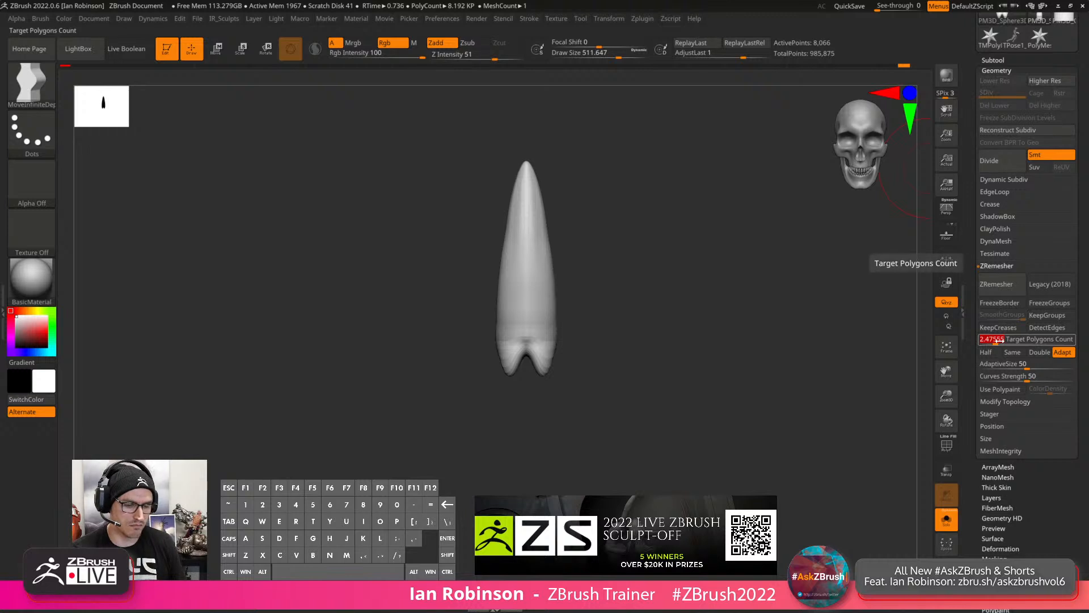
type("3")
key("Return")
left_click(998, 290)
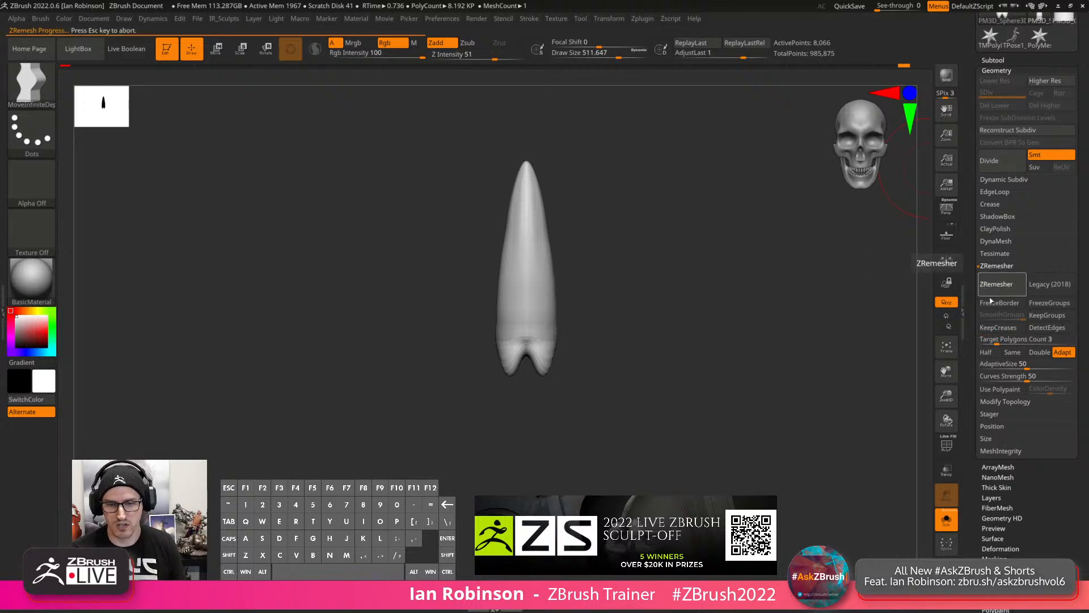
Reduce the piece's mesh density by running ZRemesher twice with the Half option.
key("shift+f")
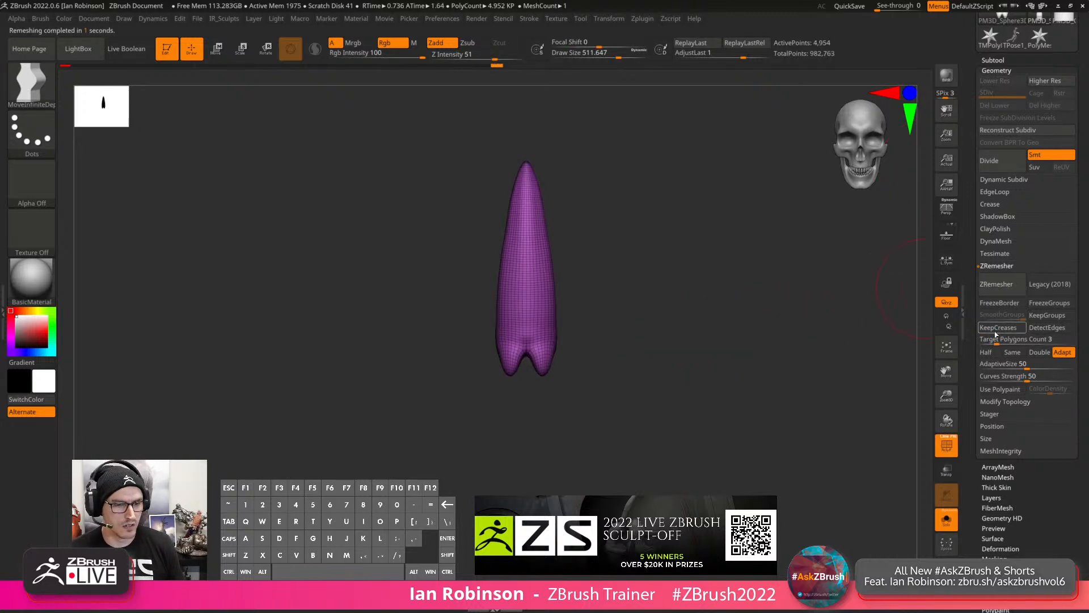
left_click(990, 352)
left_click(997, 284)
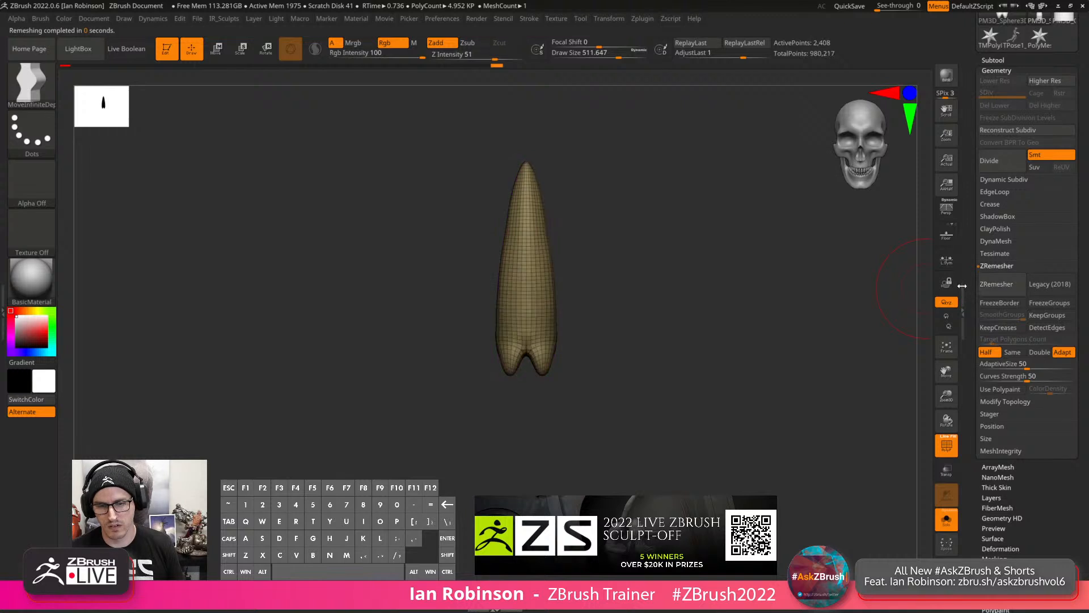
key("shift+f")
left_click_drag(662, 310, 747, 346)
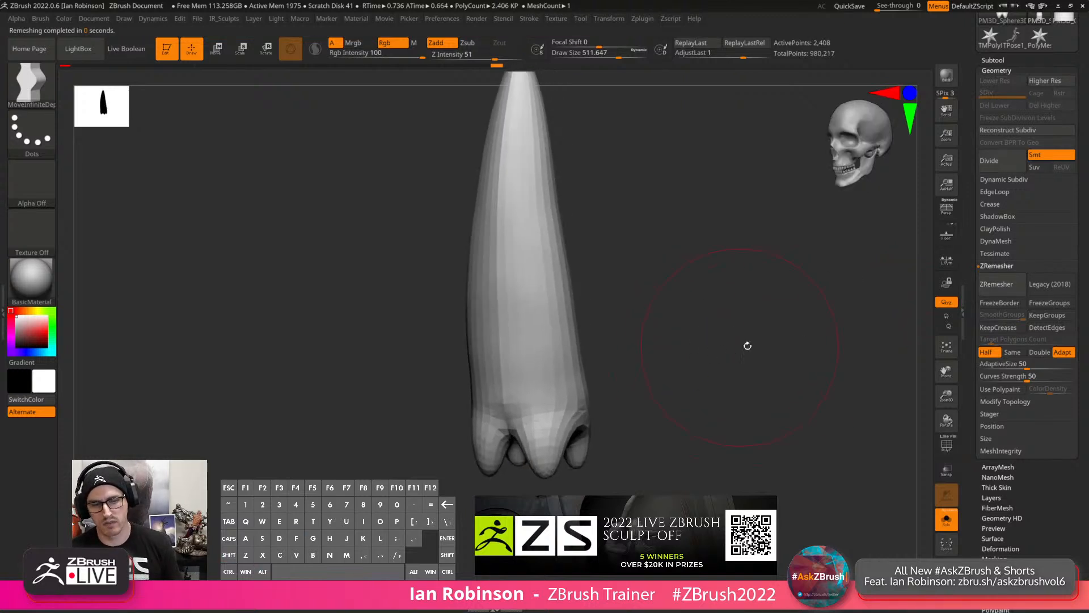
left_click(1012, 291)
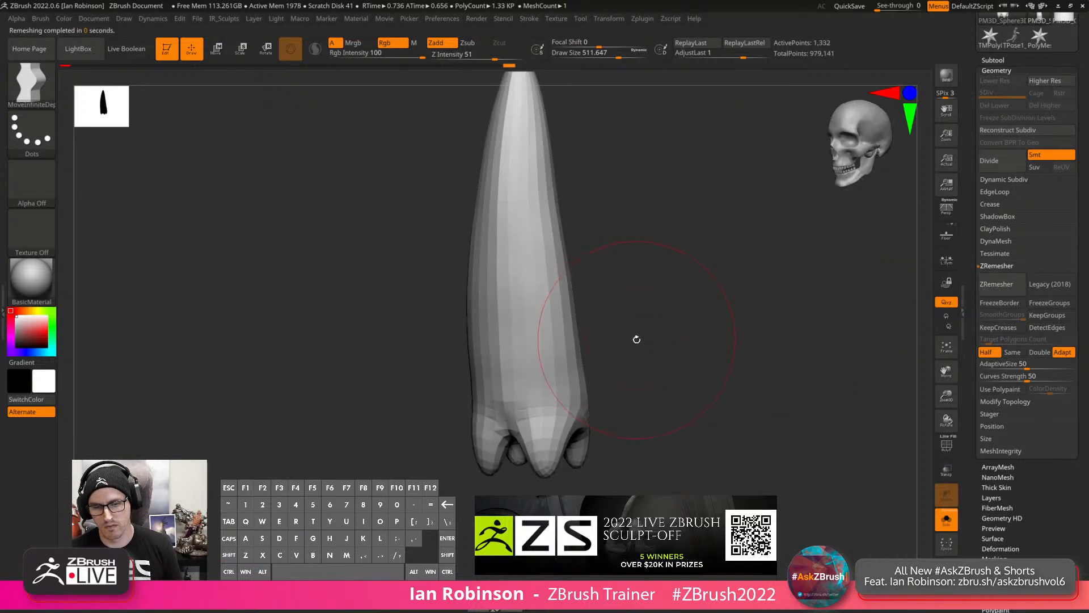
Turn on the Dynamic Subdiv smoothing of the low-polygon piece and inspect it with and without the polyframe.
key("shift+f")
key("d")
left_click_drag(663, 345, 697, 355, "alt")
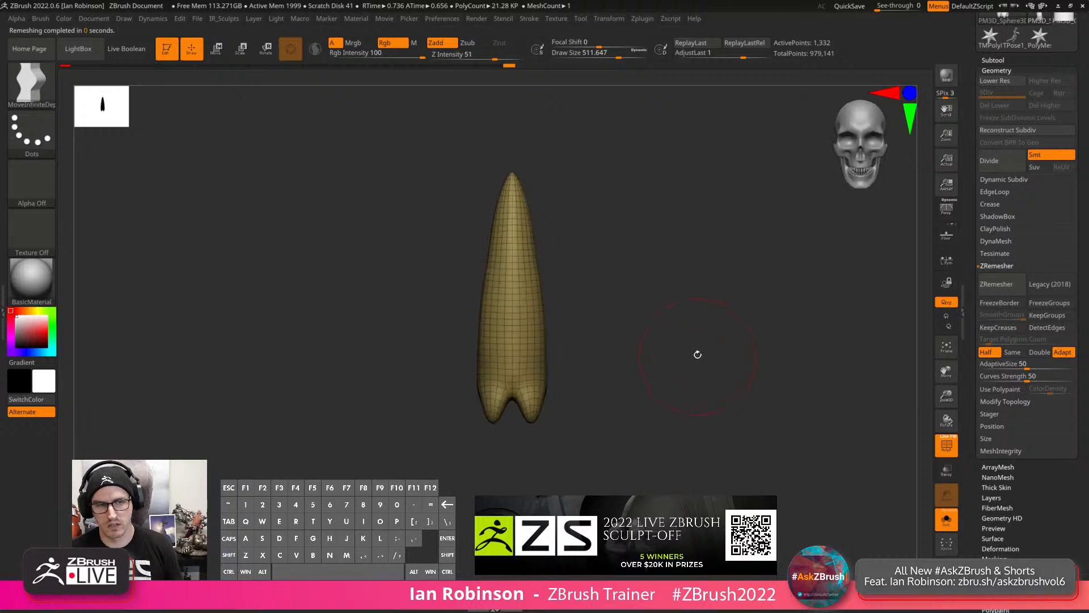
key("shift+f")
key("s")
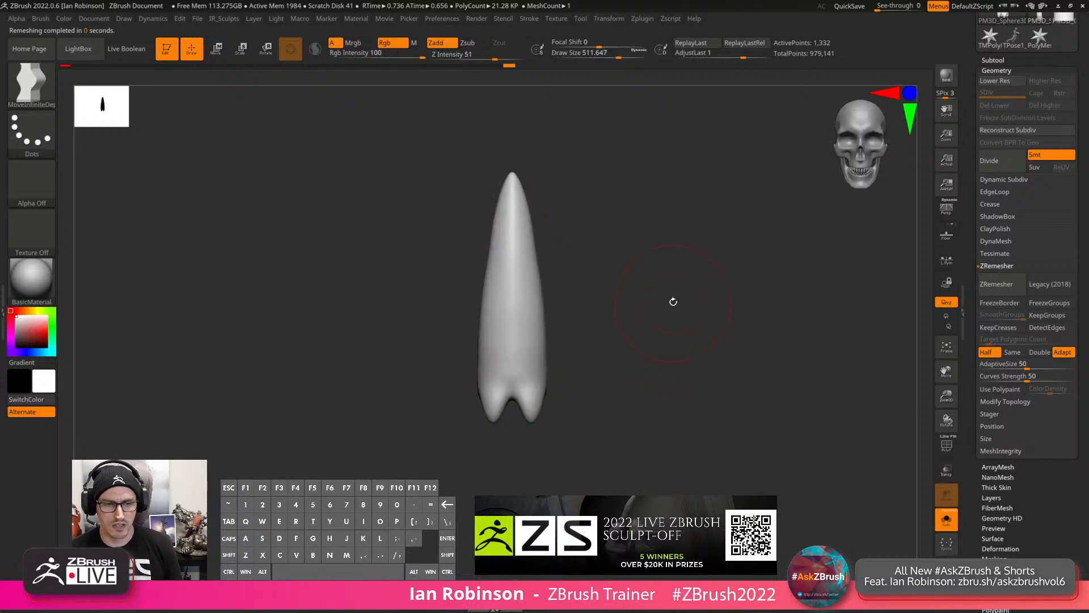
Create a new InsertMesh brush from the piece, with the model turned to an end-on view.
left_click_drag(671, 301, 674, 394, "shift")
key("b")
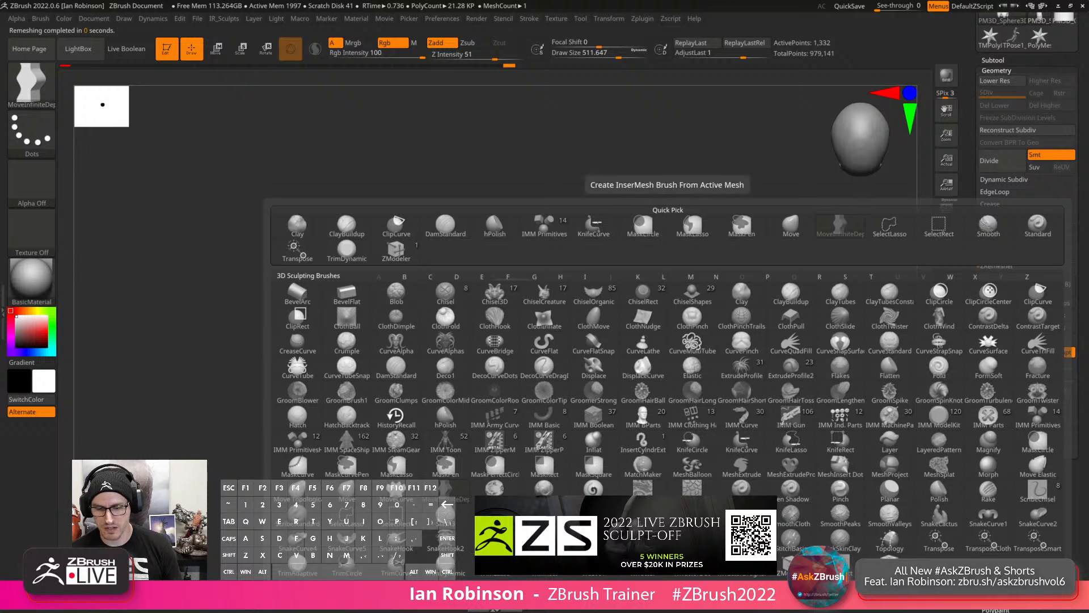
left_click(594, 594)
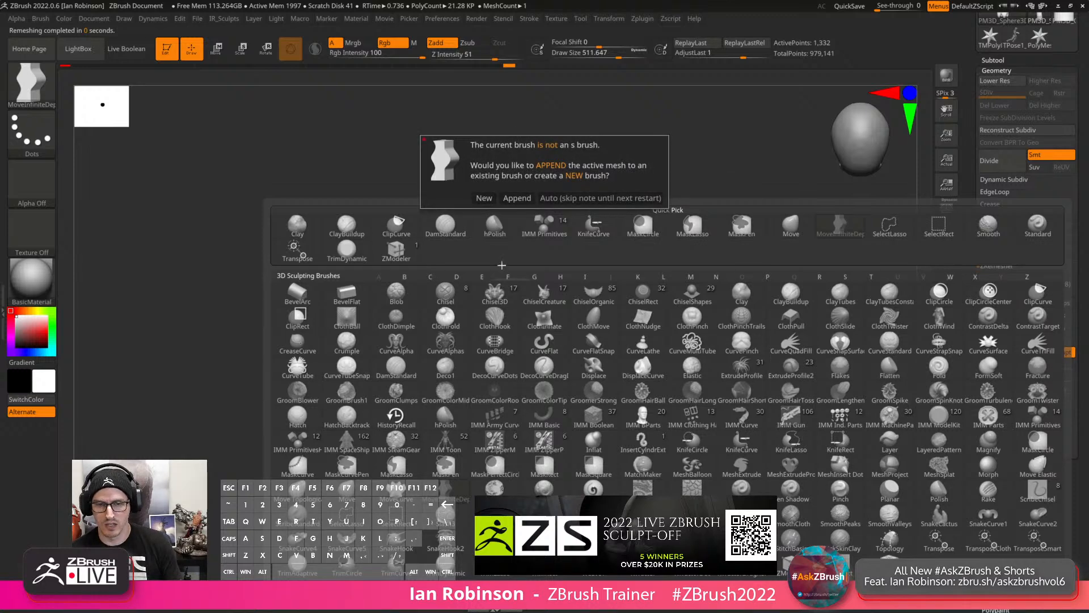
left_click(485, 199)
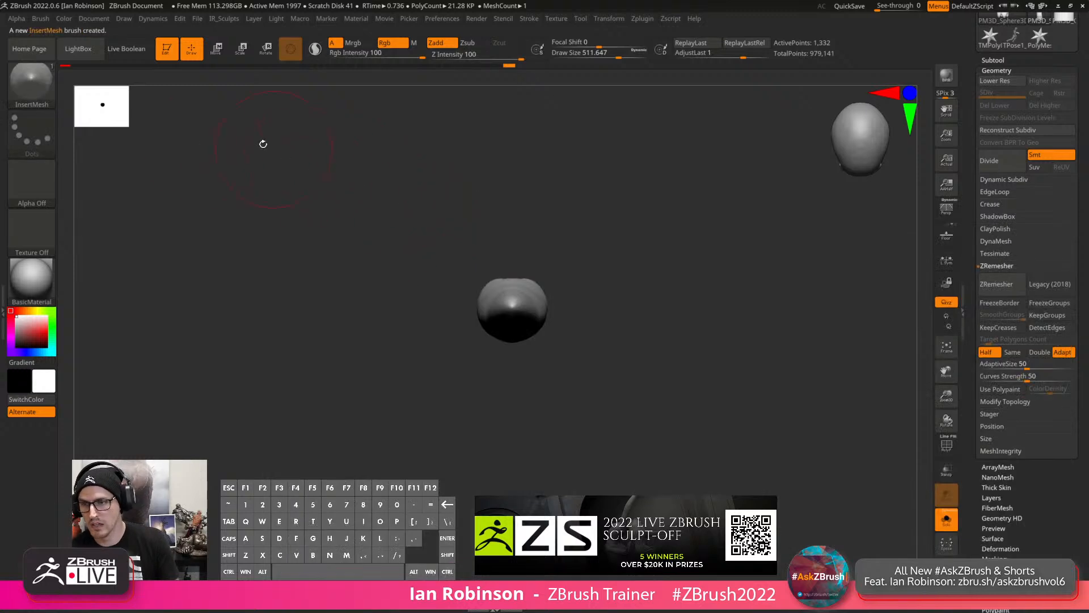
Try inserting copies with the InsertMesh brush on the end of the piece, and undo them.
left_click_drag(495, 302, 518, 391)
left_click_drag(528, 311, 526, 327)
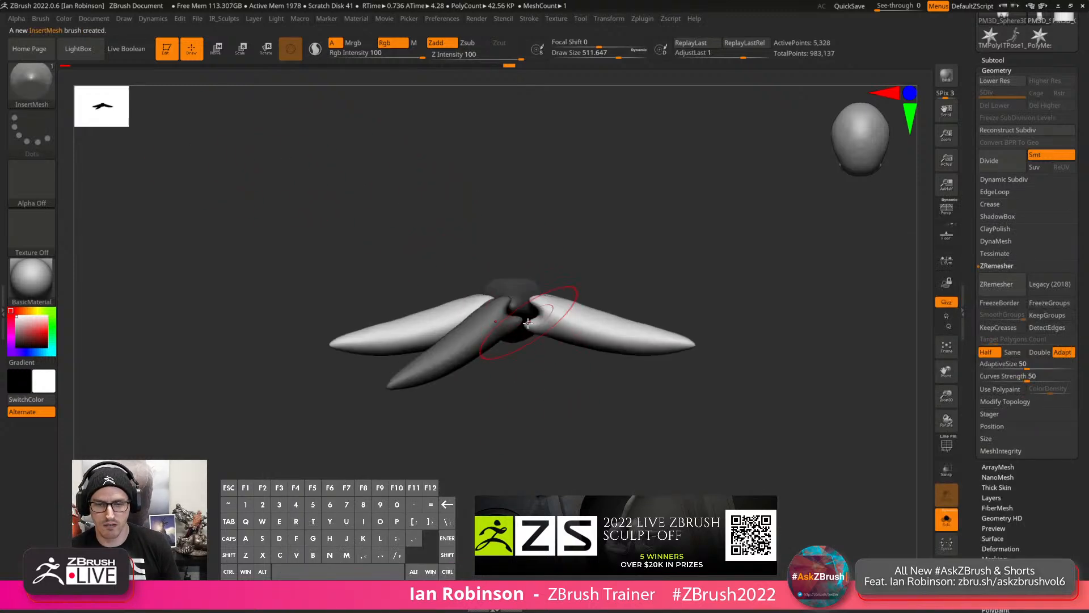
key("ctrl+z")
key("ctrl+z")
key("ctrl+z")
key("ctrl+z")
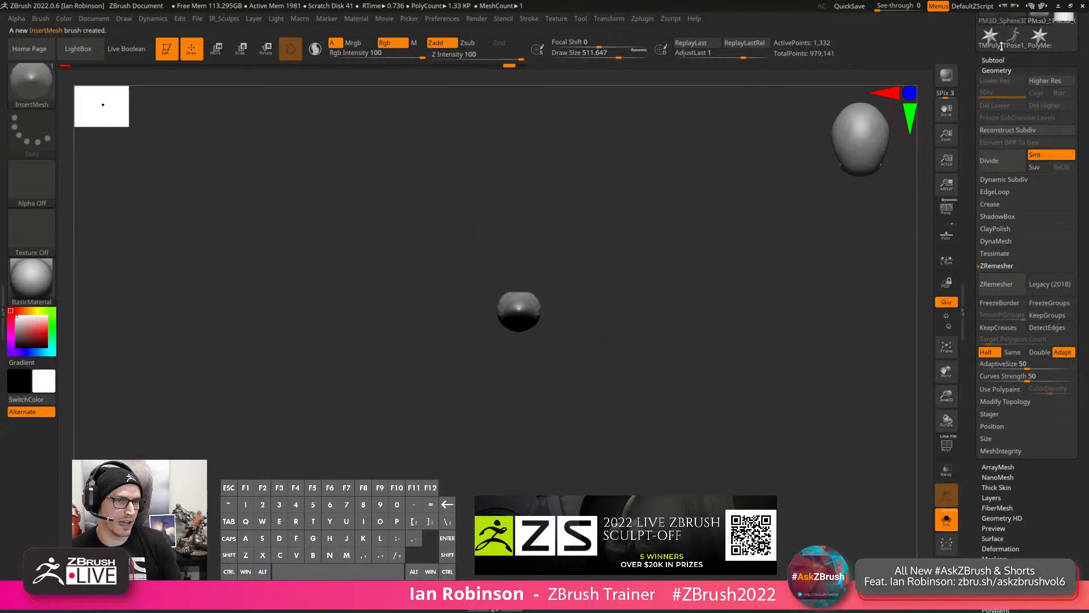
Rename the piece's subtool as Tooth and save the tool to disk under its suggested file name.
left_click(999, 60)
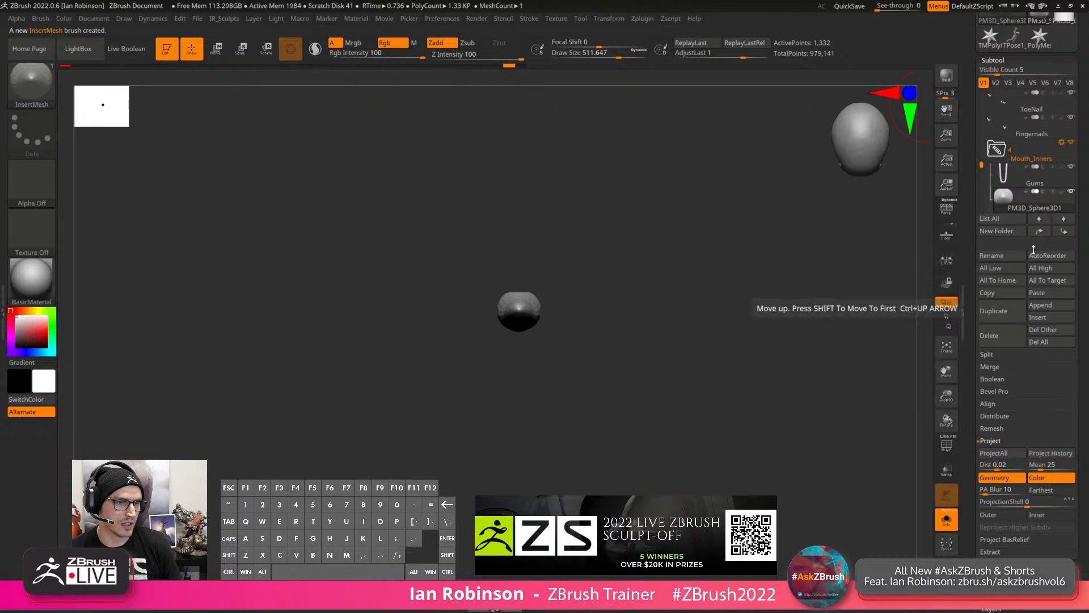
left_click(1016, 256)
type("ooth")
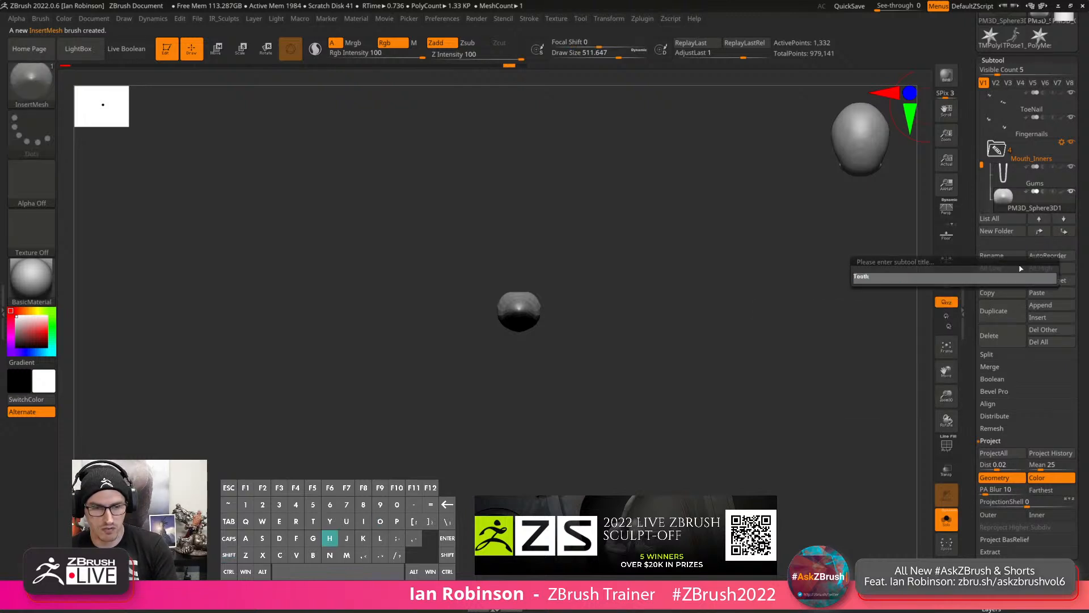
key("Return")
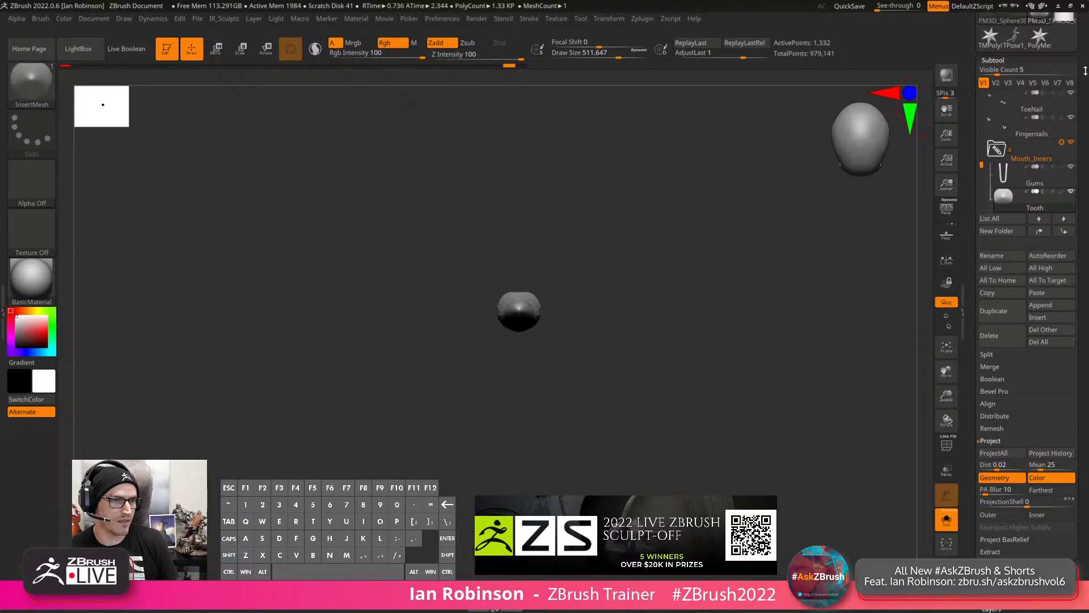
scroll(983, 89, "up", 3)
left_click(1039, 33)
key("Return")
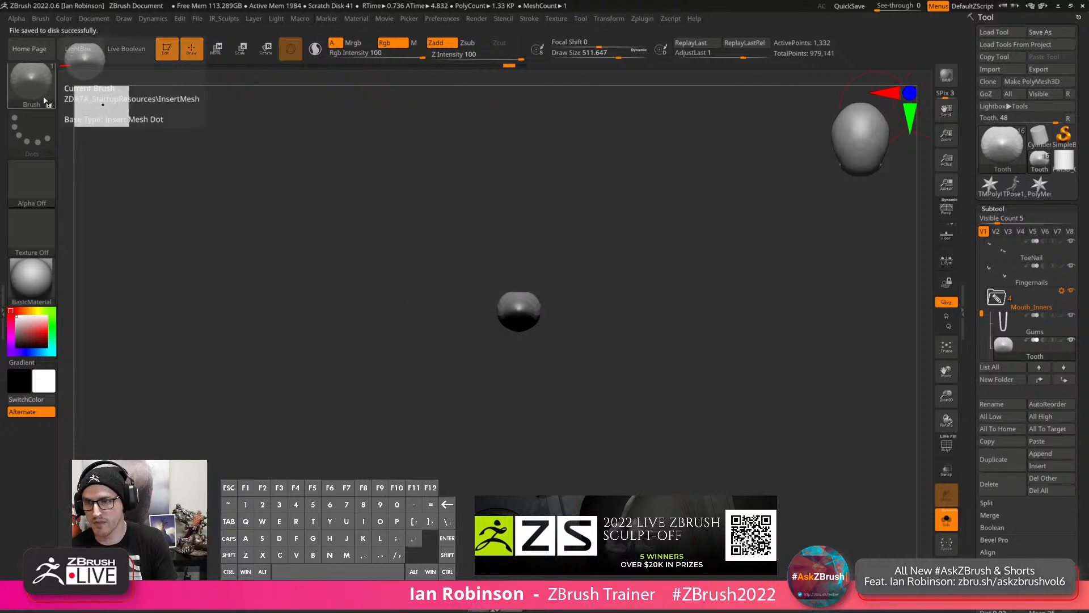
Save the InsertMesh brush as Dino_Tooth_Brush in the Downloads folder.
left_click(44, 21)
left_click(108, 37)
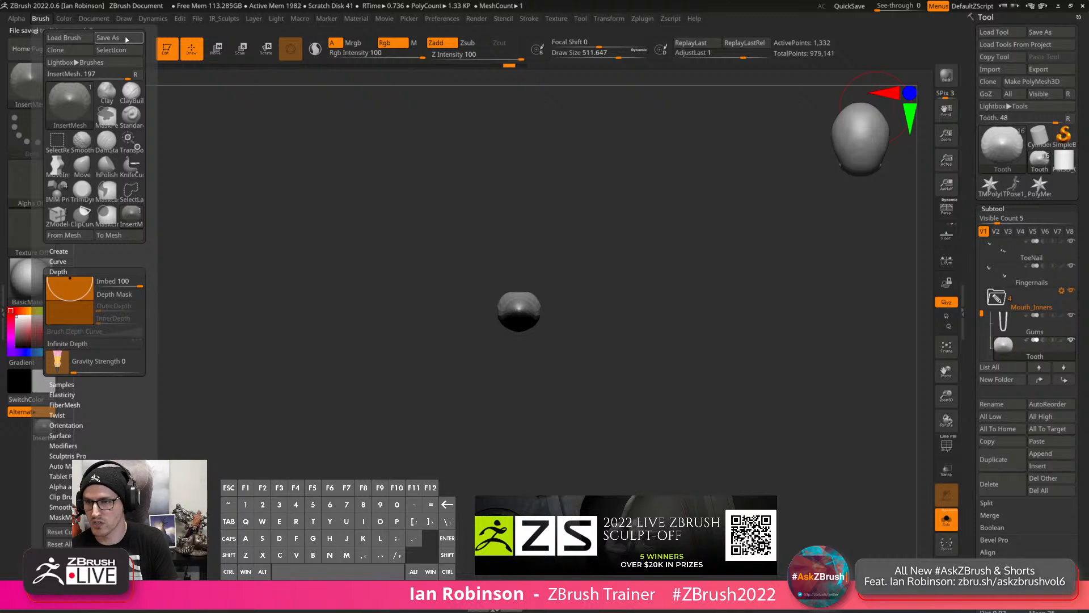
key("Return")
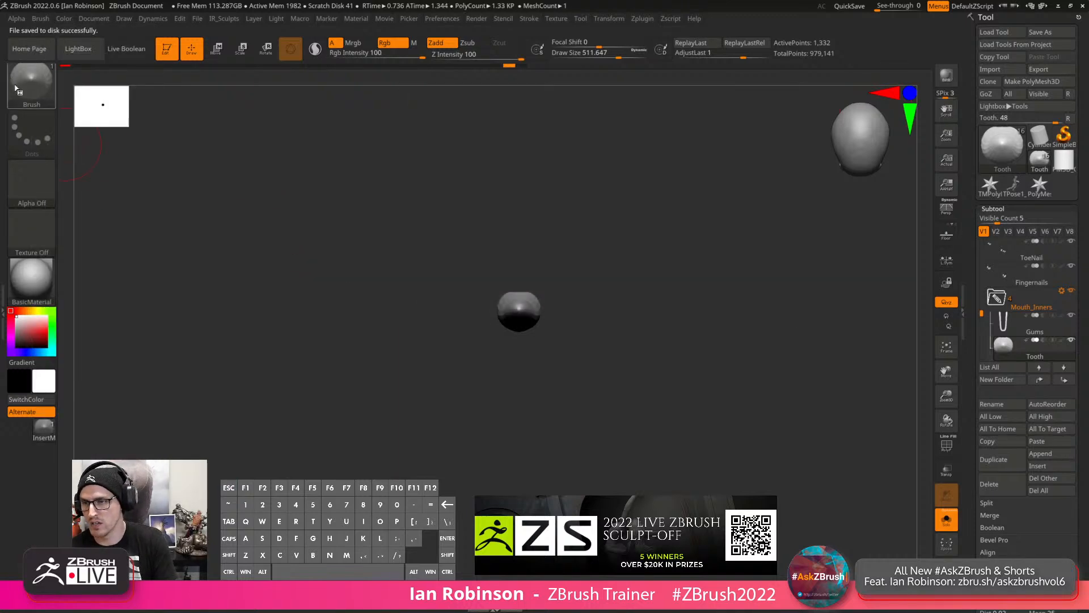
left_click(18, 90)
left_click(142, 455)
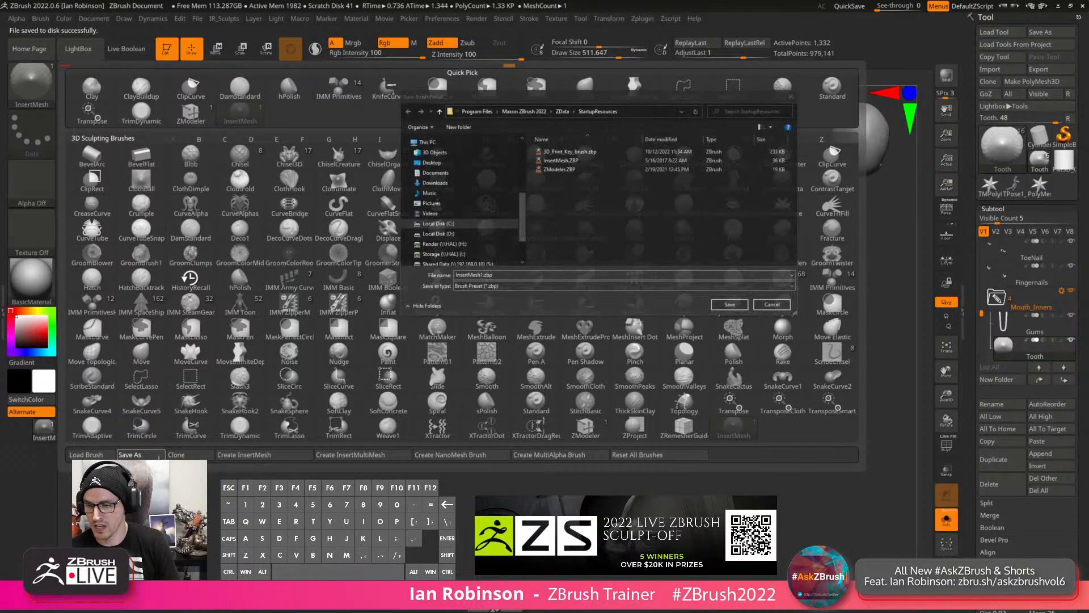
key("alt+Tab")
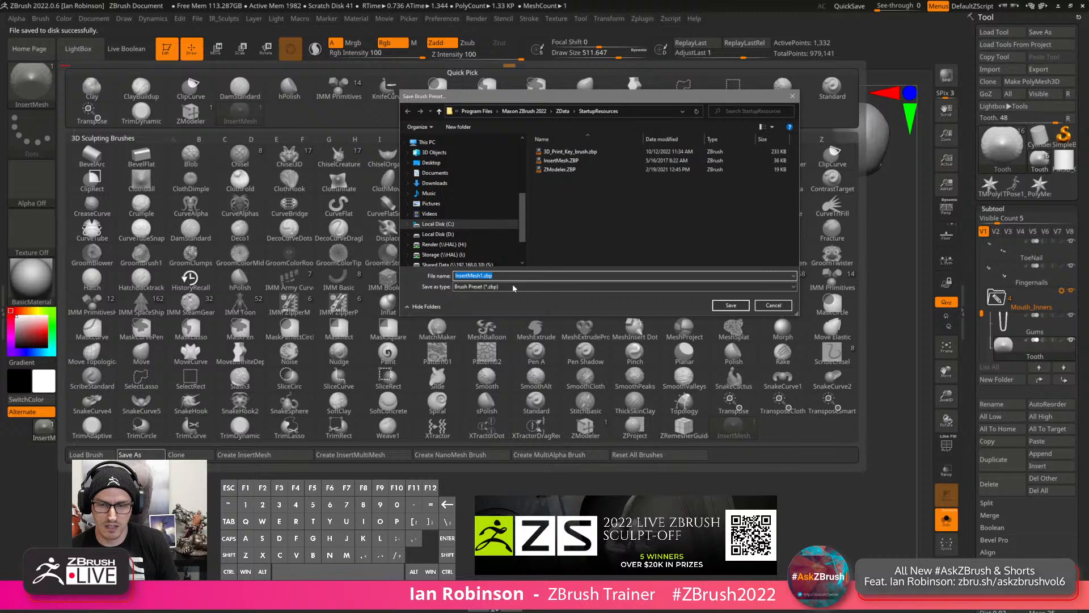
type("To")
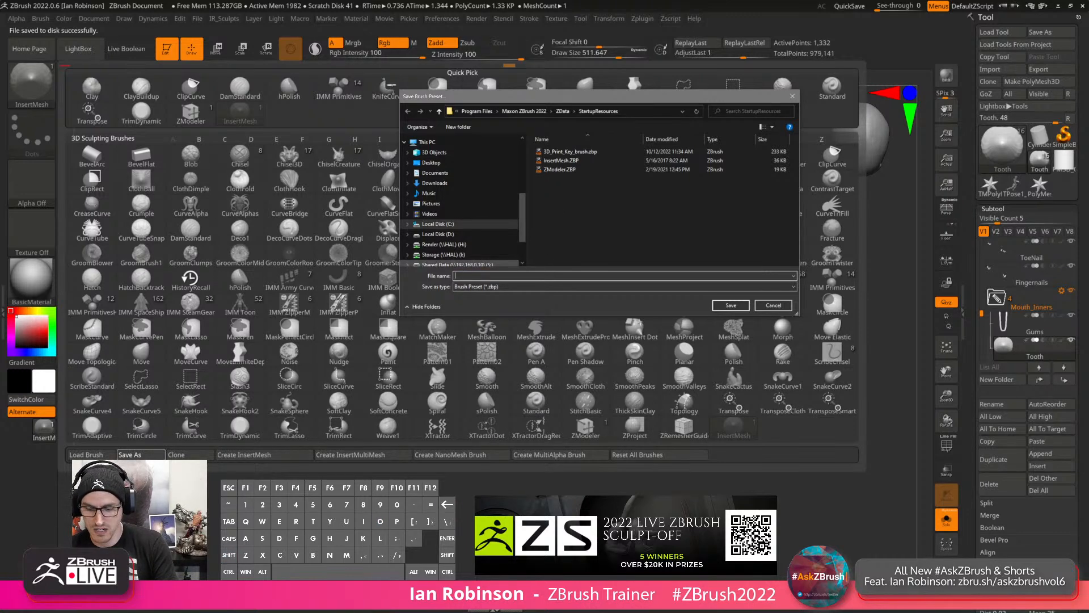
type("Din")
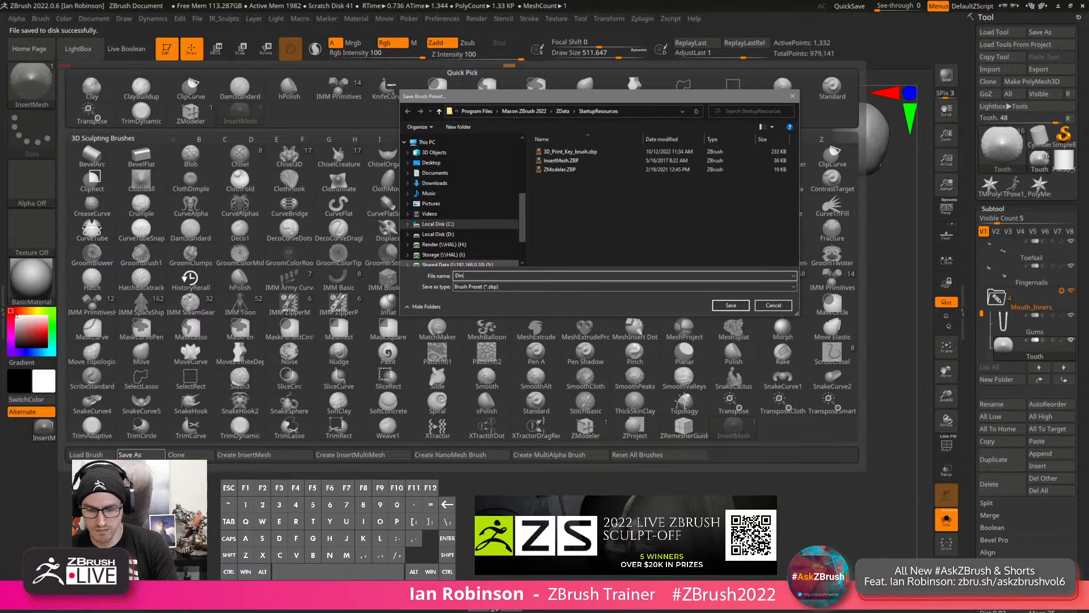
type("bo_Tooth_Bu")
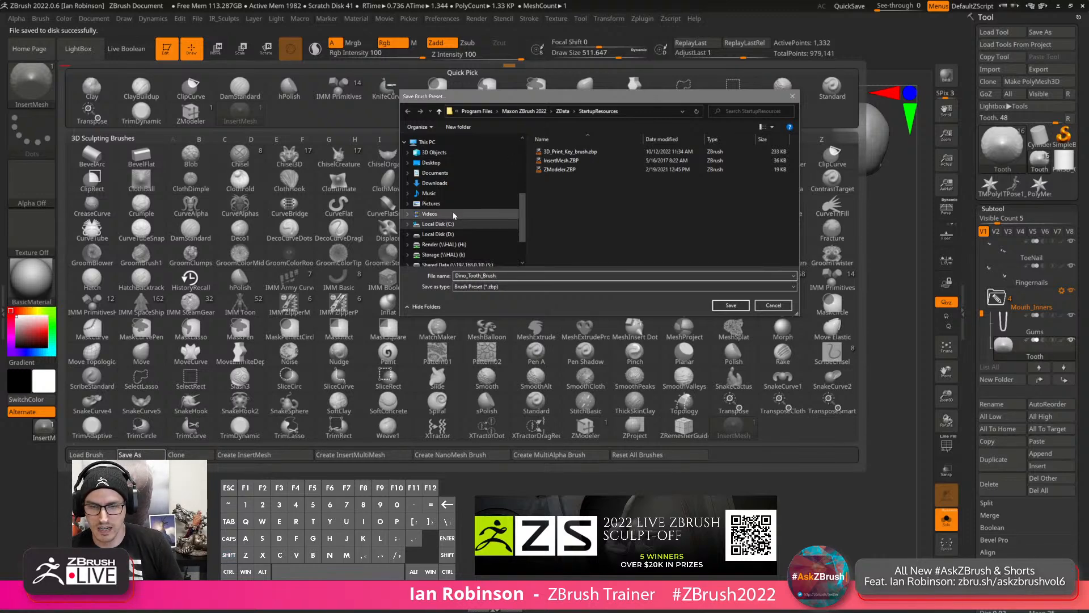
left_click(450, 182)
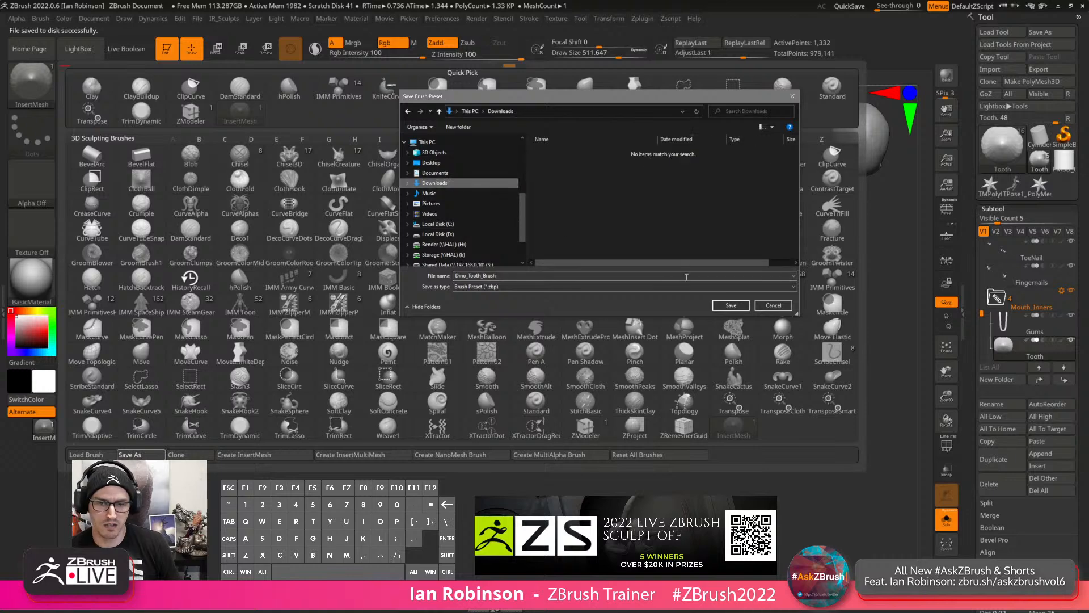
left_click(746, 307)
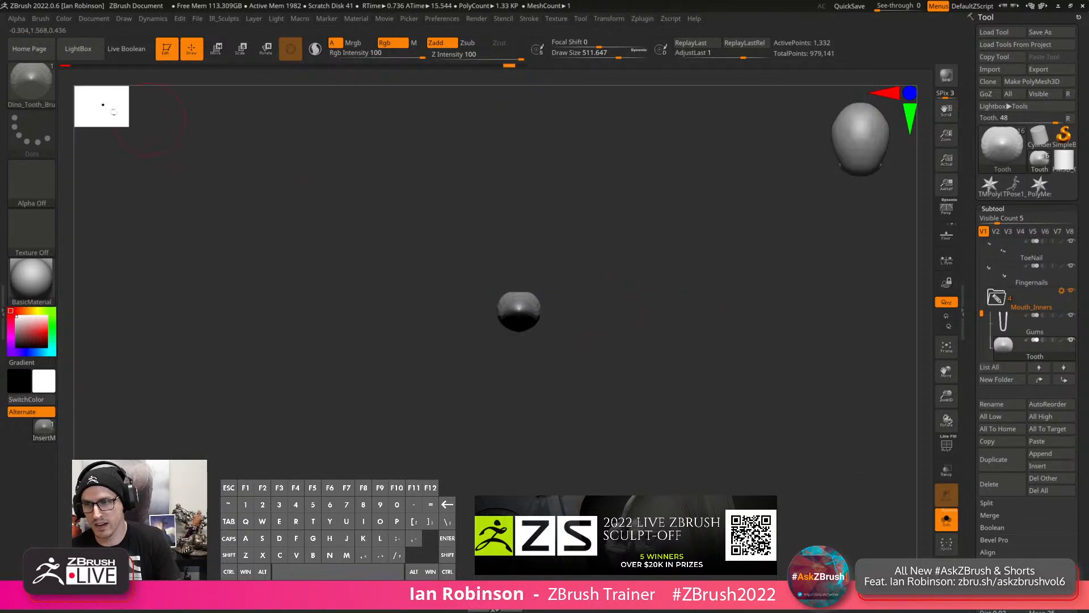
Make the Gums subtool active, frame its front curve, and reduce the brush's draw size to about 16.
key("Up")
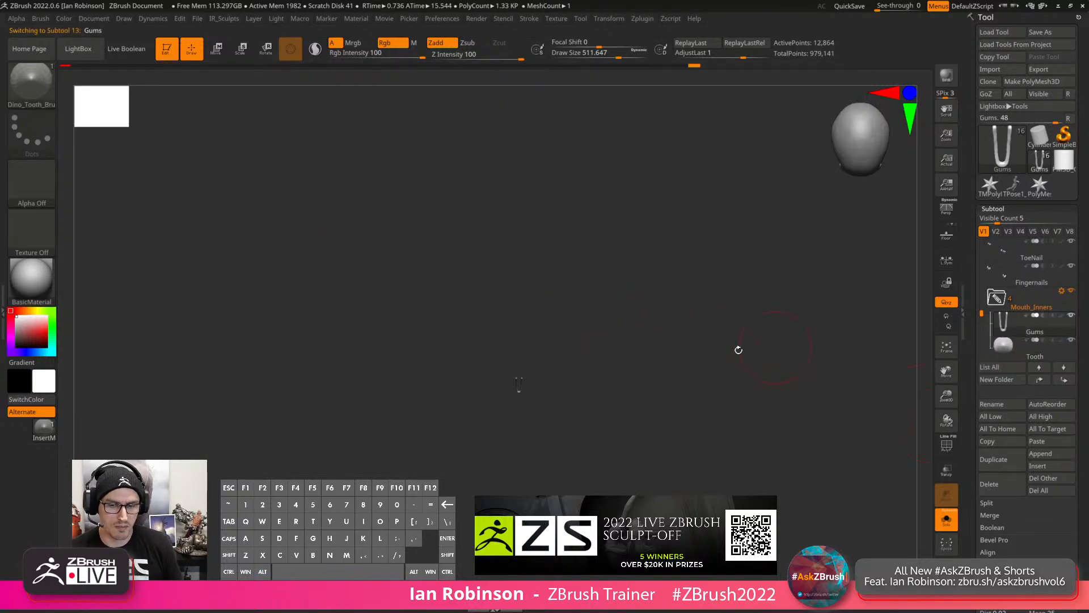
key("f")
key("s")
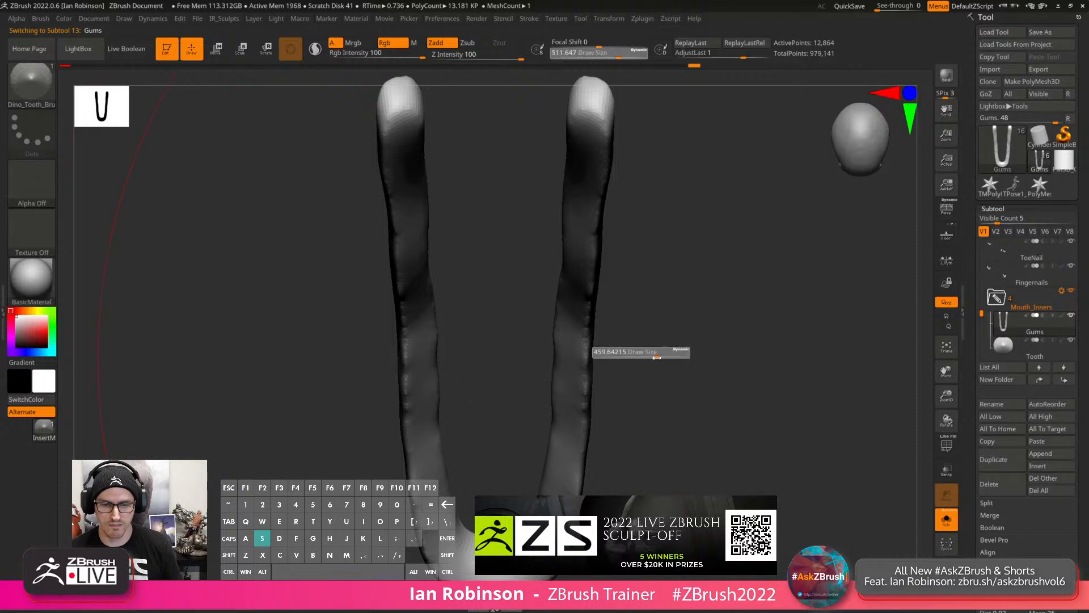
left_click(657, 356)
mouse_move(666, 359)
left_mouse_down("alt")
mouse_move(674, 351)
mouse_move(678, 377)
mouse_move(827, 429)
left_mouse_up("alt")
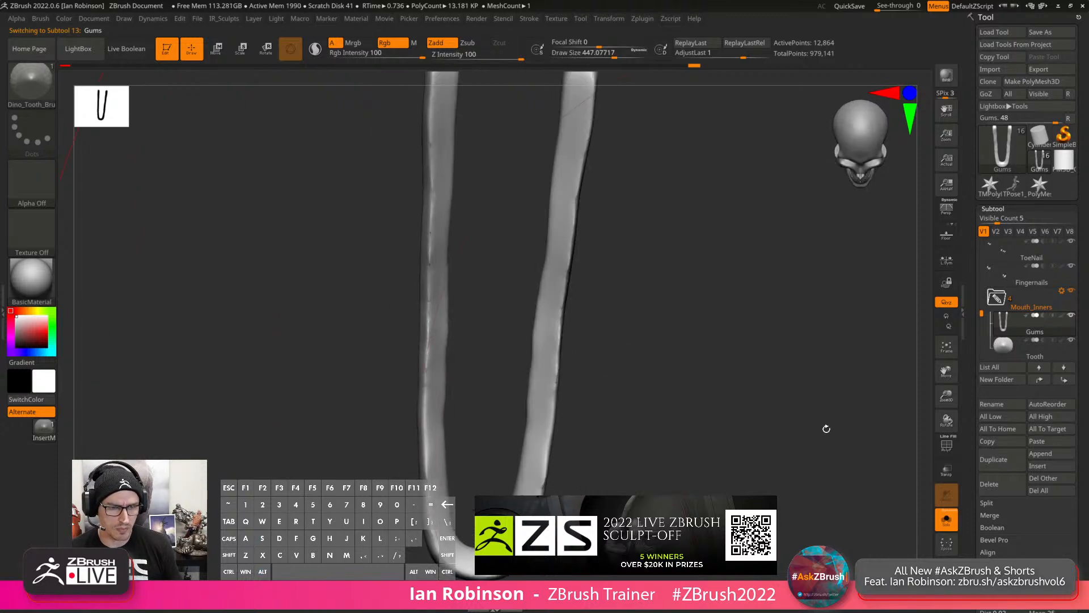
left_click(946, 519)
left_click(946, 519)
key("s")
left_click(591, 270)
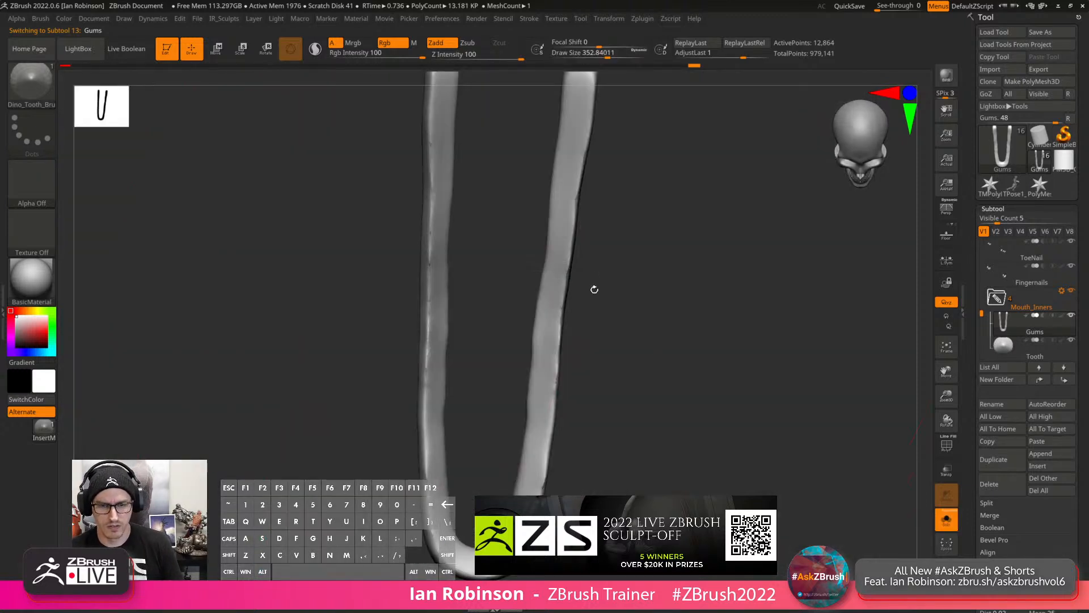
key("s")
left_click_drag(599, 298, 566, 300)
left_click_drag(621, 336, 608, 192, "alt")
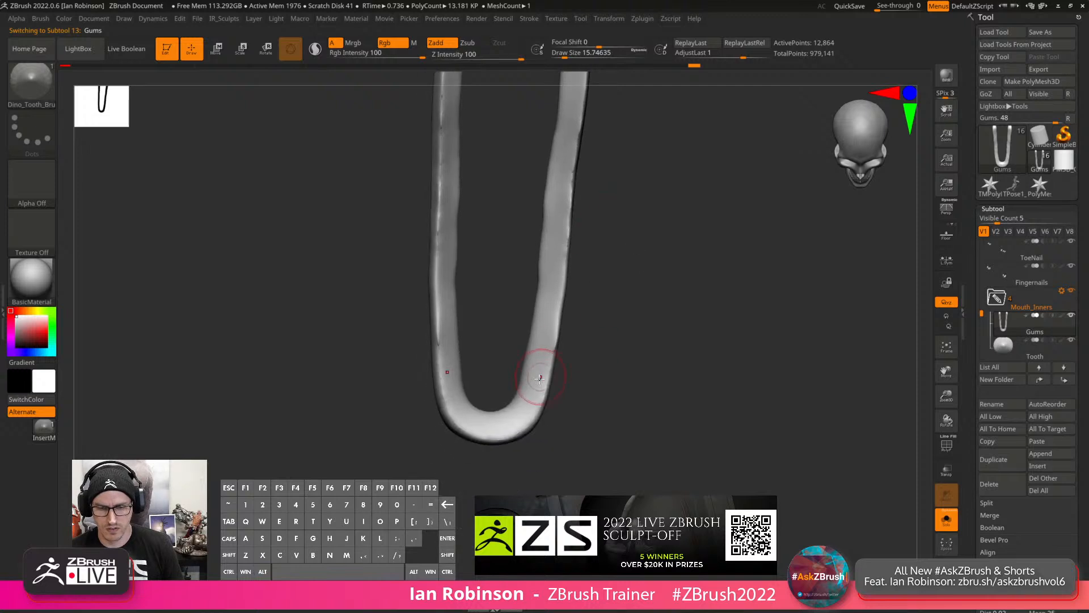
Try inserting a mirrored pair of teeth on the front curve of the gums, and undo the insertion.
left_click_drag(504, 424, 506, 451)
mouse_move(587, 419)
left_mouse_down()
mouse_move(581, 353)
mouse_move(553, 394)
mouse_move(568, 493)
mouse_move(585, 372)
left_mouse_up()
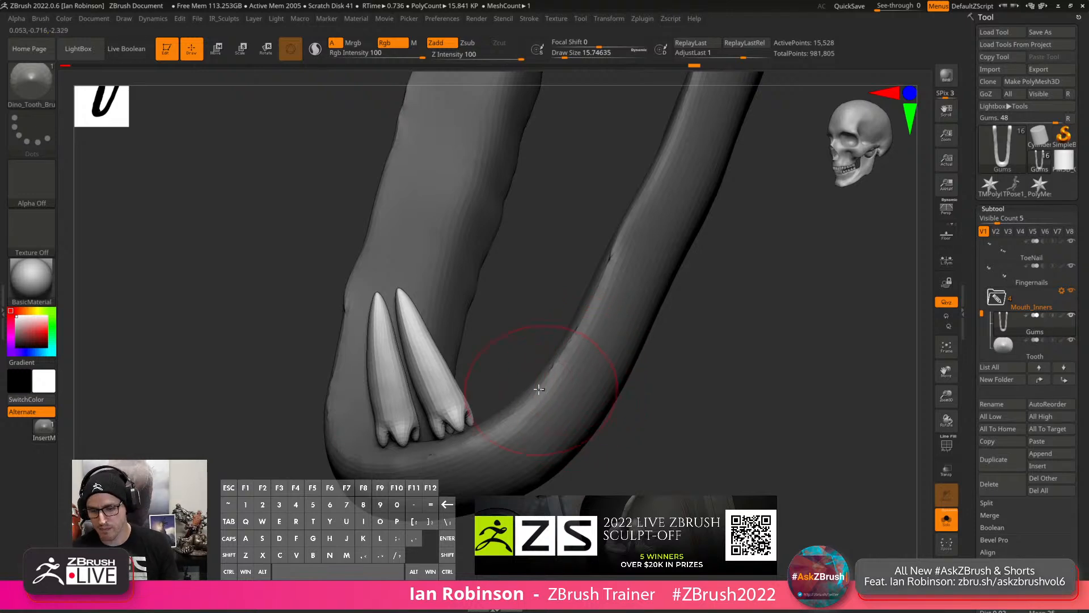
key("ctrl+z")
Adjust the tooth brush's depth so the roots sink into the surface, and insert a mirrored tooth pair on the gums' front curve.
left_click(40, 18)
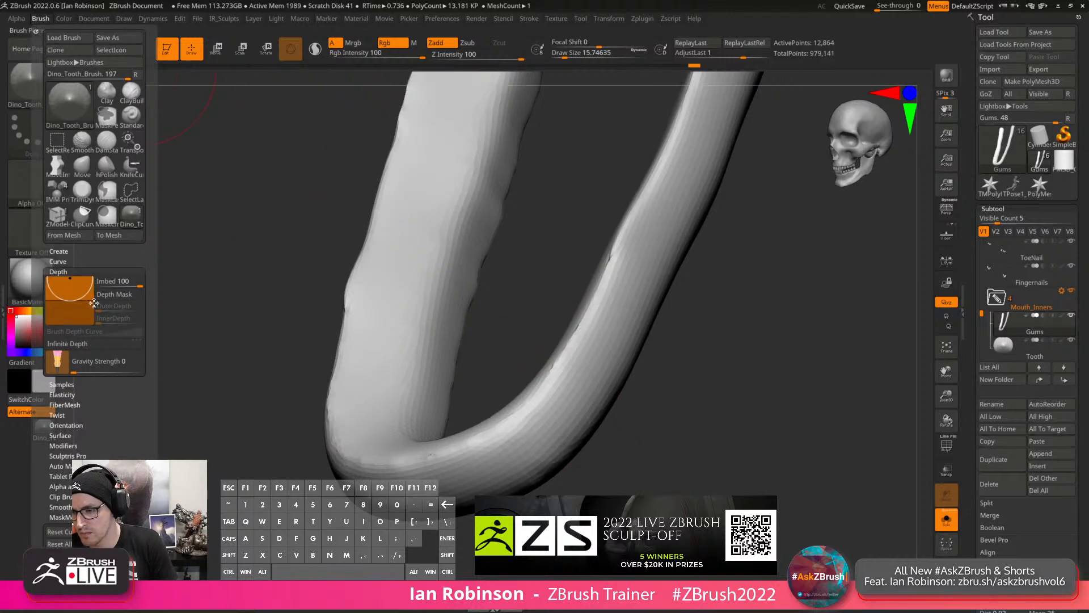
left_click_drag(79, 299, 81, 312)
mouse_move(466, 391)
left_mouse_down()
mouse_move(479, 406)
mouse_move(528, 411)
left_mouse_up()
key("s")
mouse_move(488, 417)
left_mouse_down()
mouse_move(537, 435)
mouse_move(539, 469)
left_mouse_up()
key("s")
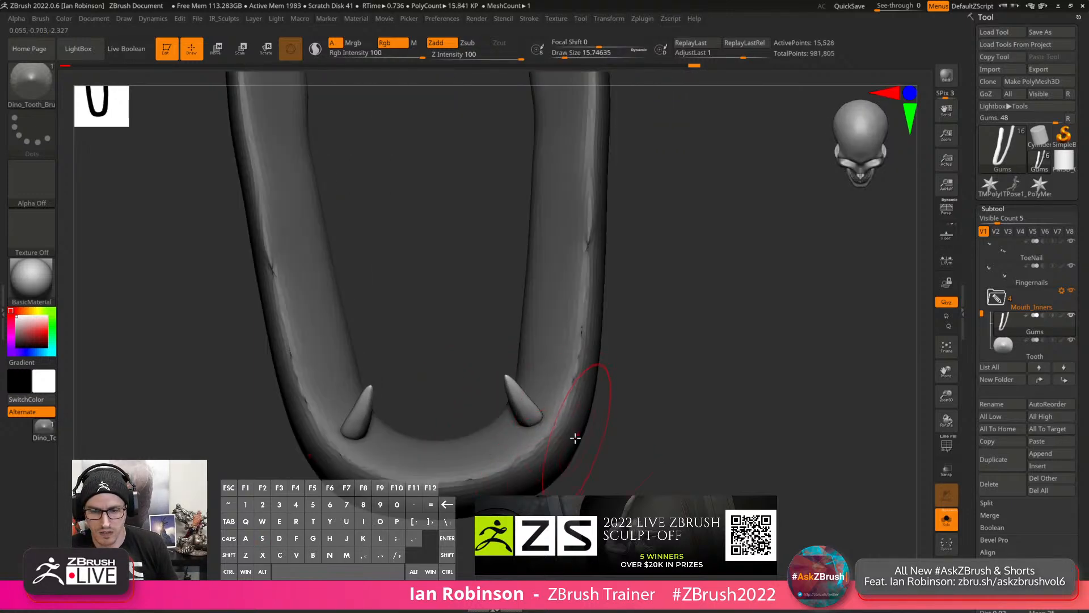
Enable local symmetry and scale the inserted tooth pair up by about 1.26, adjusting how it sits on the gums.
key("w")
left_click_drag(559, 428, 572, 404)
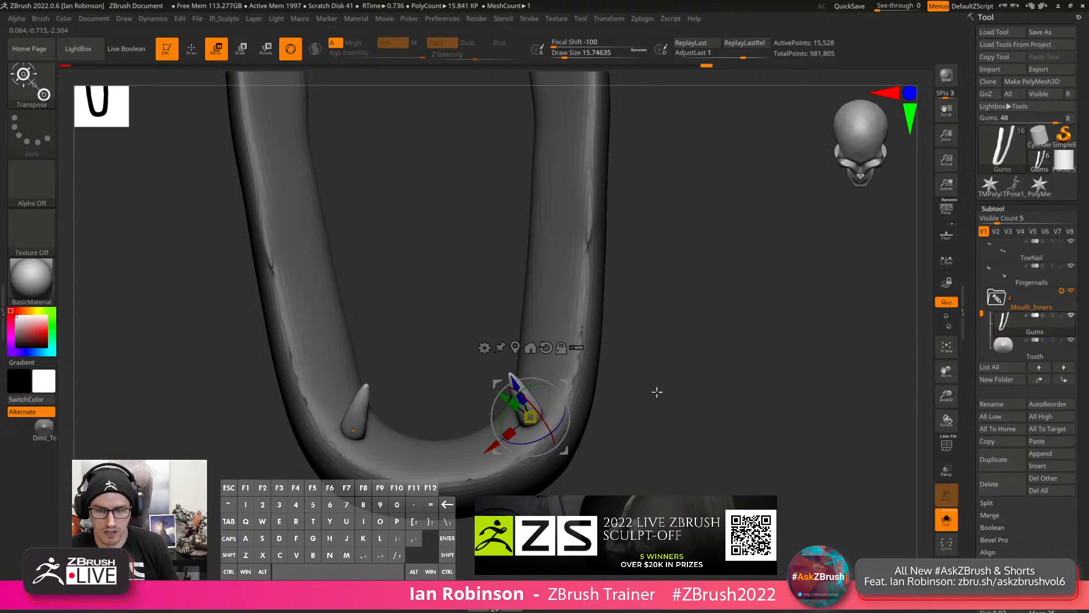
left_click_drag(657, 391, 683, 359)
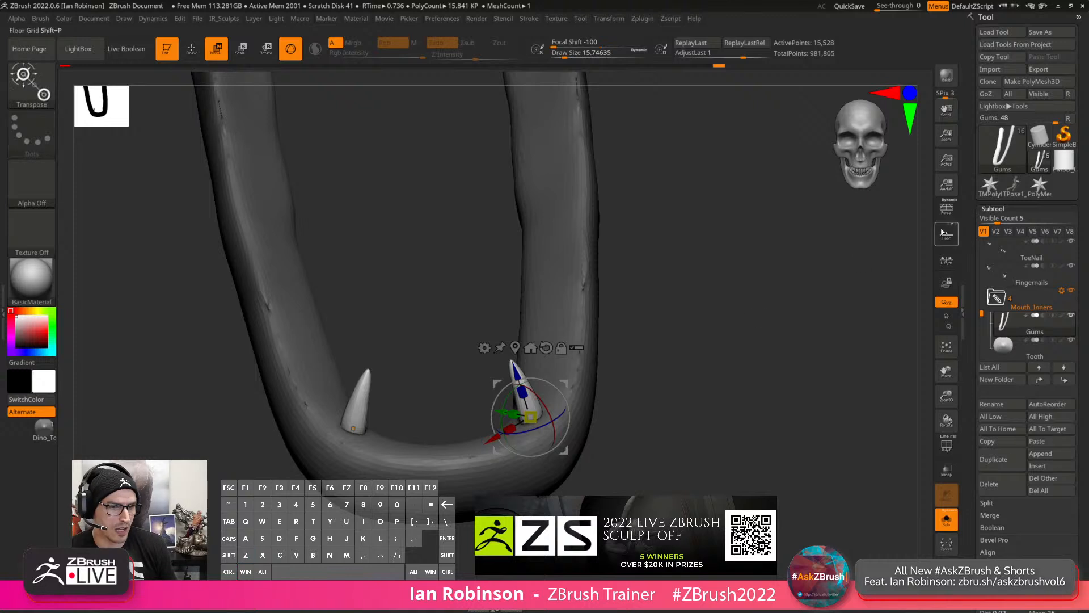
left_click(946, 261)
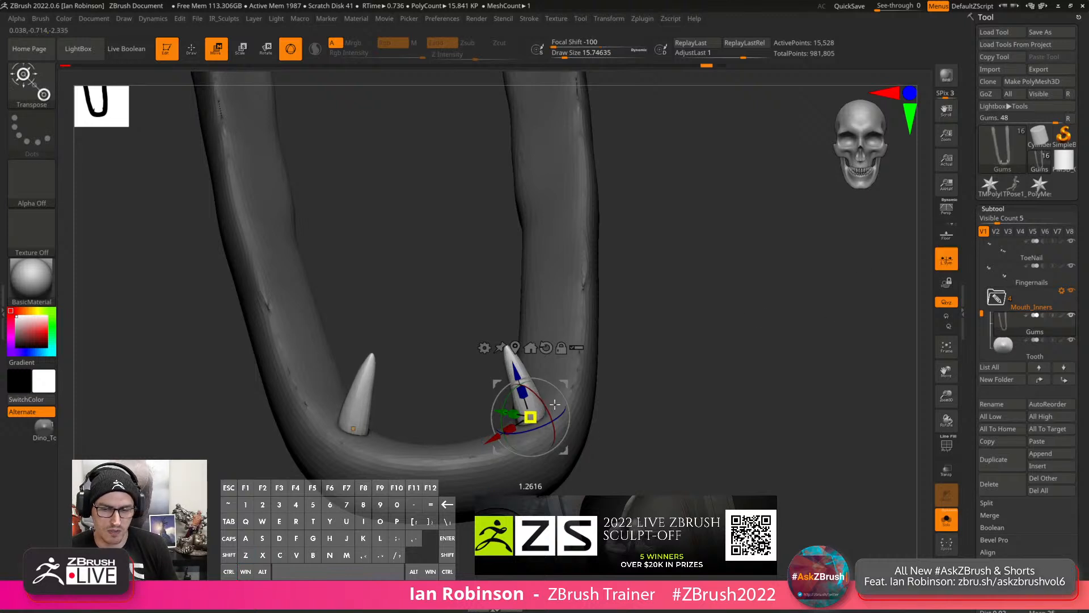
left_click_drag(634, 379, 632, 438)
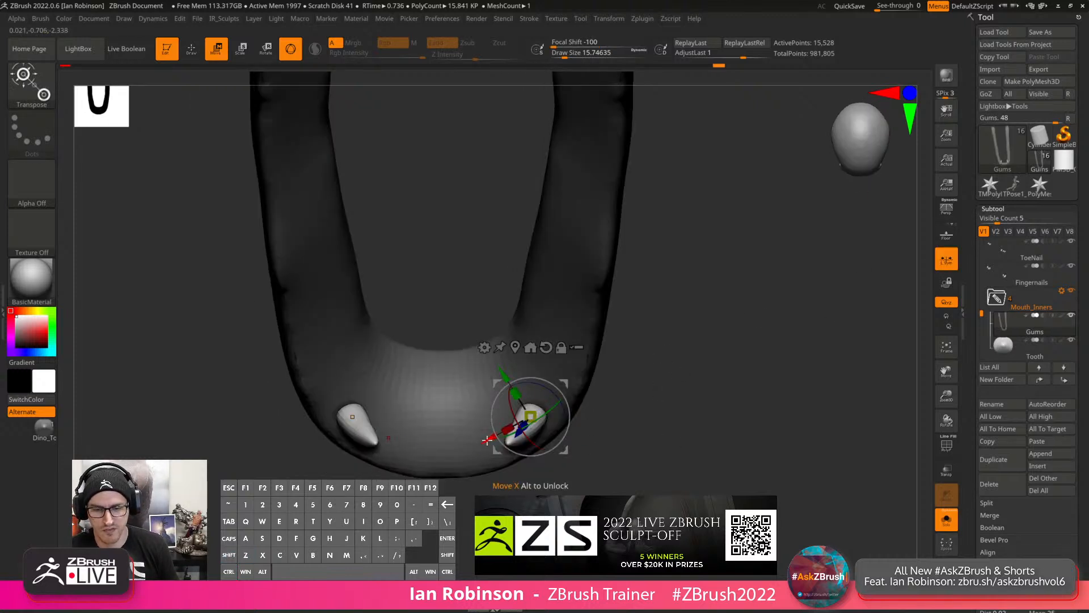
left_click_drag(684, 406, 713, 363)
Bring back the hidden part of the Gums subtool and mask the gums so that only the tooth pair stays unmasked.
left_click(712, 364, "ctrl")
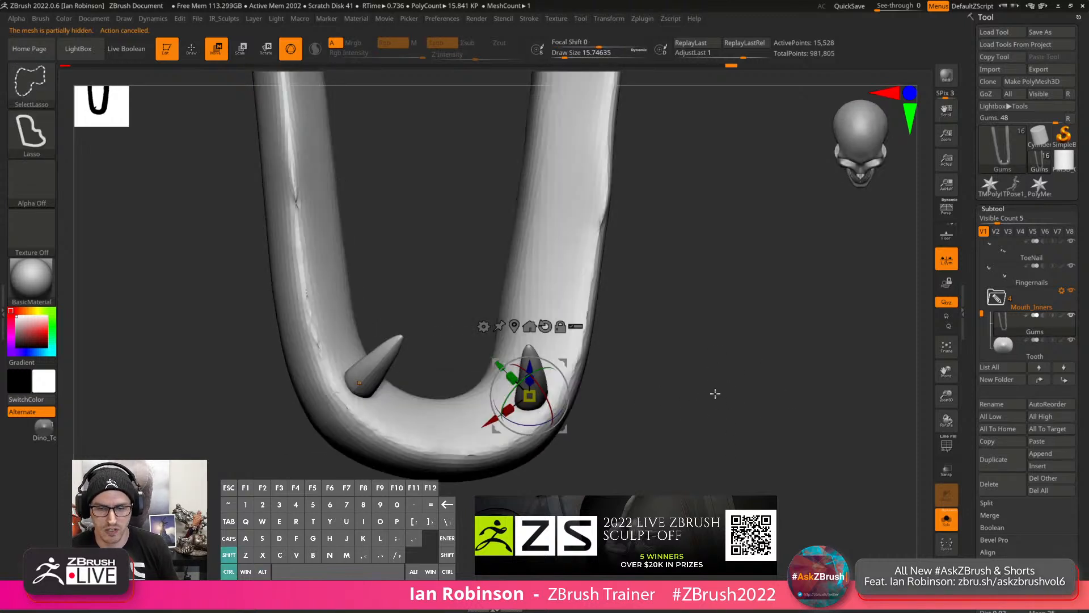
mouse_move(483, 424)
left_mouse_down()
mouse_move(664, 397)
mouse_move(688, 301)
left_mouse_up()
left_click(701, 358, "ctrl+shift")
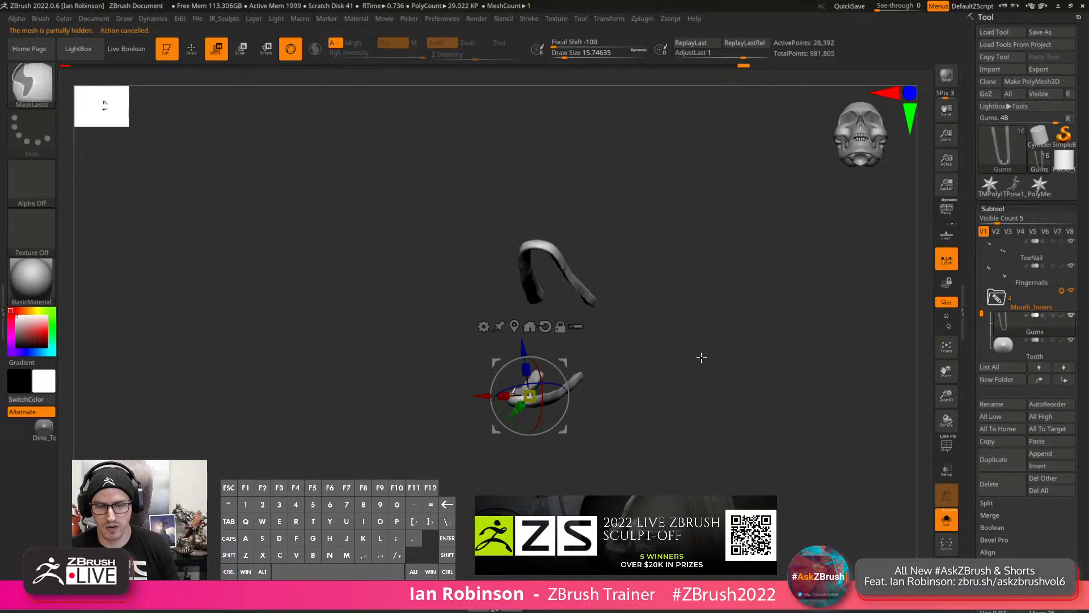
left_click_drag(700, 358, 658, 360)
key("q")
left_click(453, 374, "ctrl+shift")
left_click(468, 318, "ctrl")
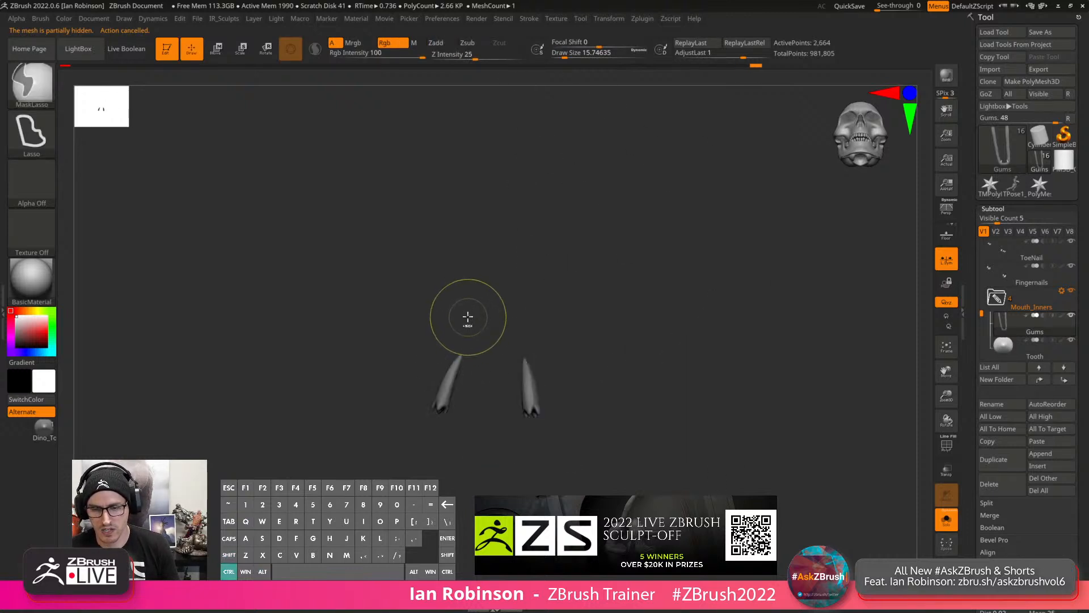
left_click(476, 311, "ctrl+shift")
left_click(488, 305, "ctrl")
left_click_drag(490, 304, 550, 320)
key("w")
left_click_drag(588, 377, 683, 355)
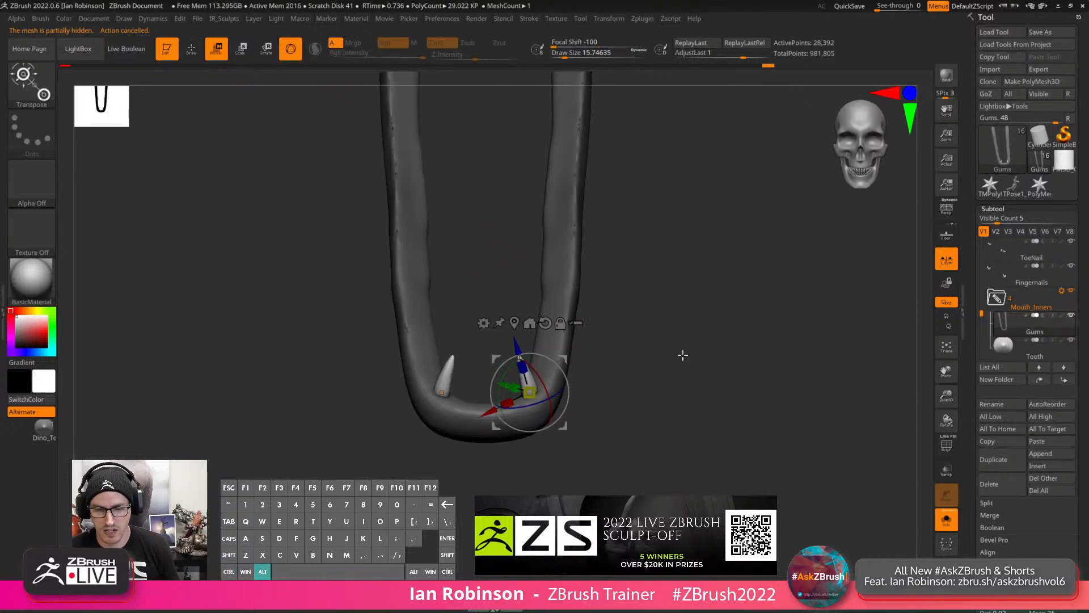
Duplicate the tooth pair inward along the gums' front curve and rotate the copies to follow the curve.
right_click_drag(684, 355, 488, 417, "ctrl")
left_click_drag(488, 413, 470, 426, "ctrl")
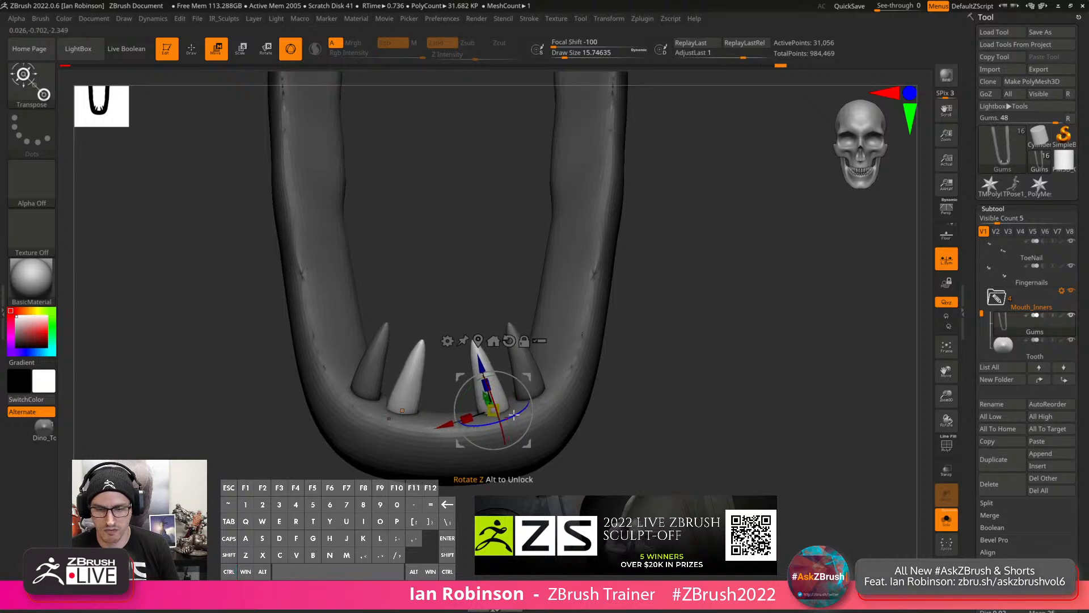
left_click_drag(524, 390, 528, 397)
left_click_drag(527, 443, 519, 443)
left_click_drag(703, 413, 664, 436)
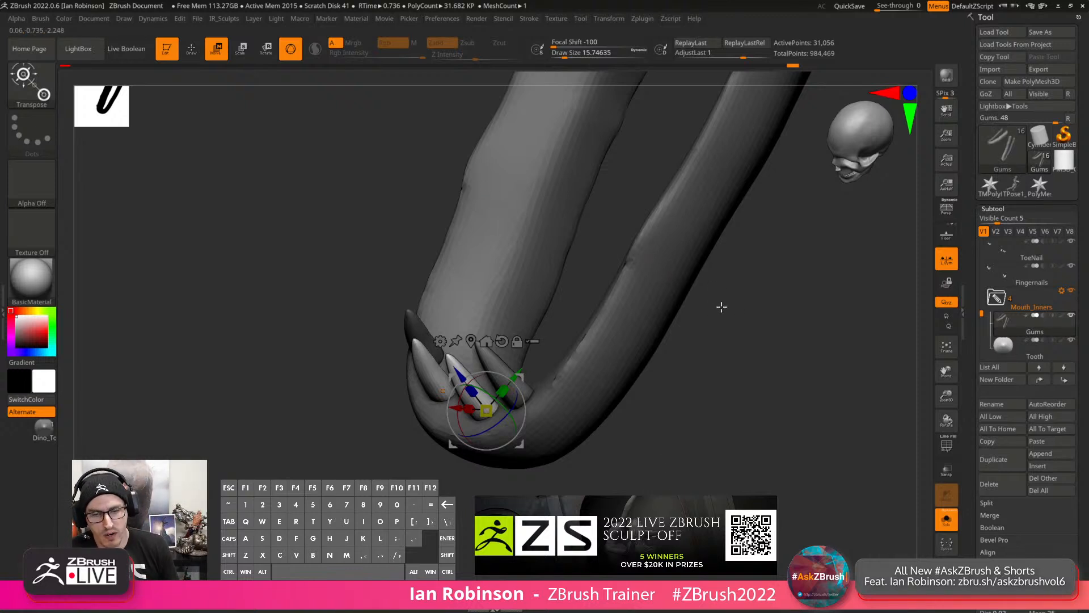
Choose the Move brush and switch to the PM3D_Cylinder3D tool with its polyframe shown.
key("q")
mouse_move(754, 377)
left_mouse_down()
mouse_move(734, 328)
mouse_move(744, 339)
mouse_move(749, 353)
mouse_move(656, 249)
mouse_move(667, 250)
left_mouse_up()
key("s")
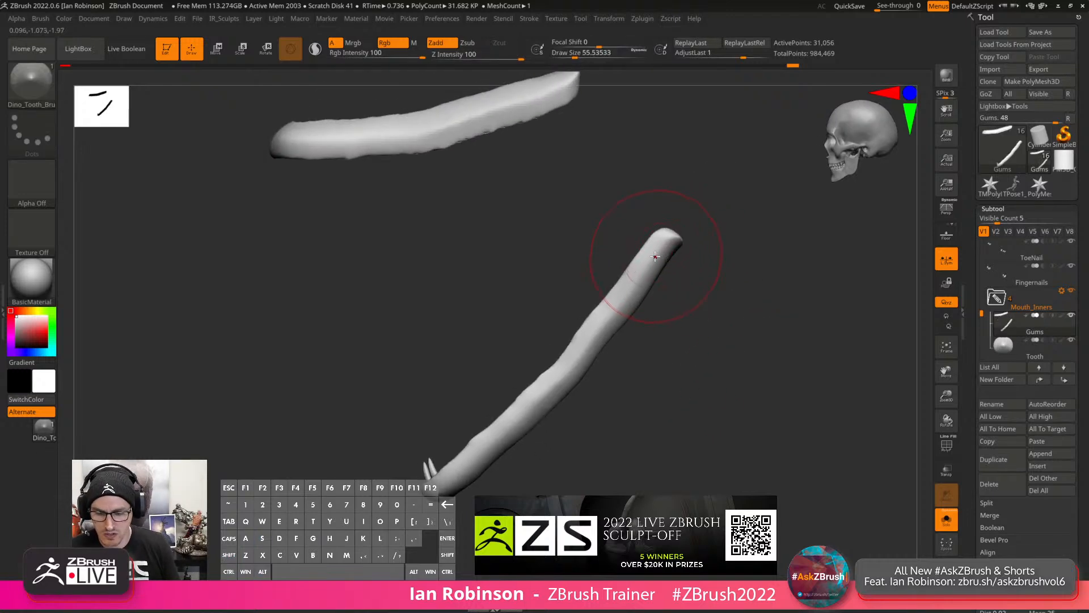
key("b")
key("m")
key("v")
left_click(1064, 161)
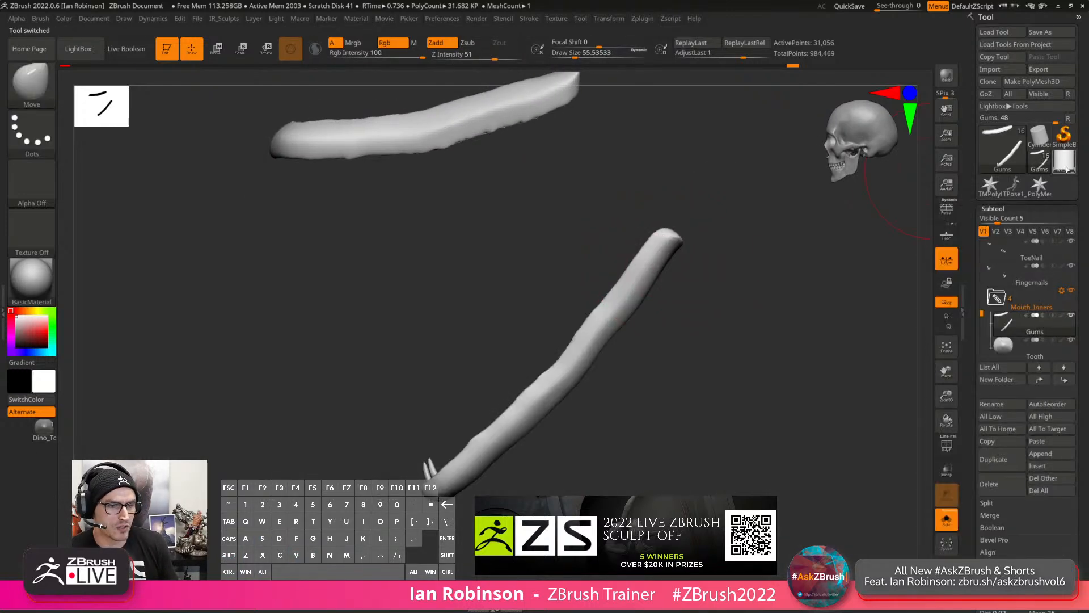
key("shift+f")
key("f")
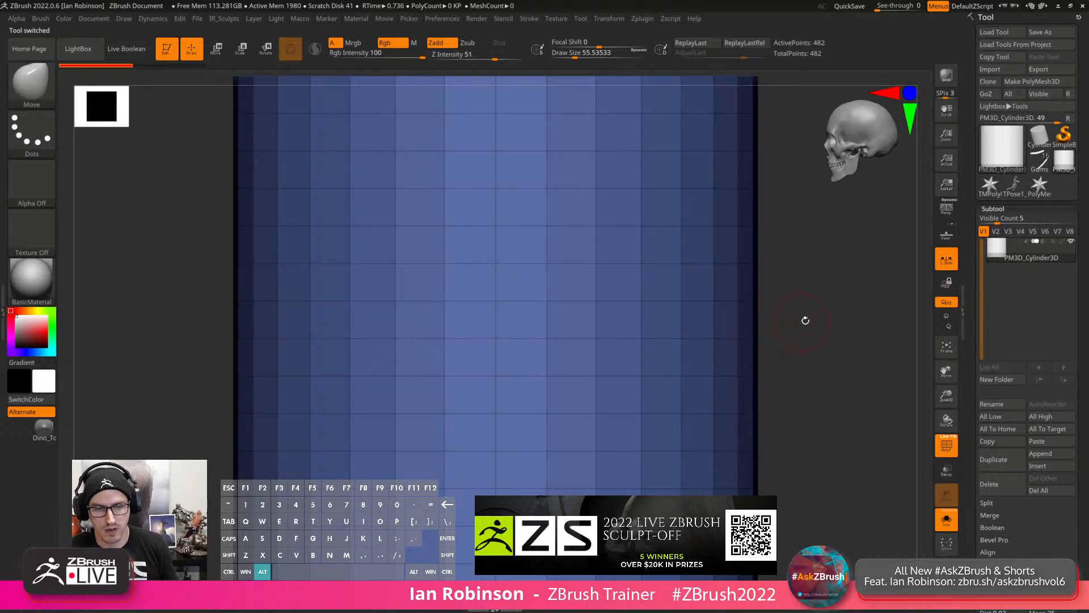
Try pulling the right side of the cylinder's top rim outward with the Move brush at a draw size of about 194, and undo it.
left_click_drag(806, 320, 713, 331, "alt")
key("s")
left_click_drag(637, 284, 665, 284)
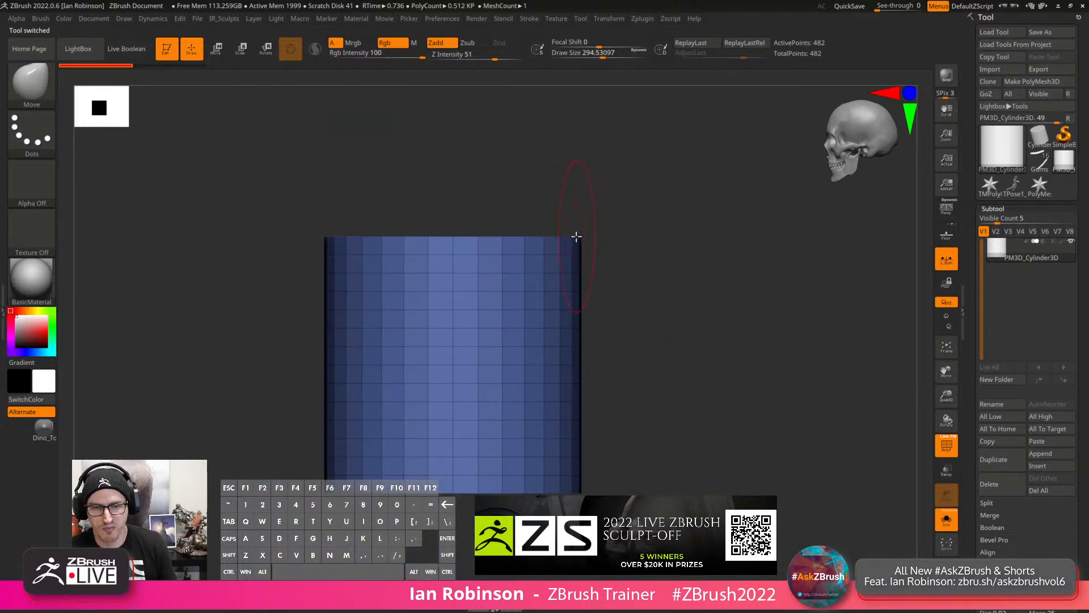
key("s")
mouse_move(573, 237)
left_mouse_down()
mouse_move(565, 254)
mouse_move(591, 224)
mouse_move(795, 243)
mouse_move(795, 222)
mouse_move(783, 284)
left_mouse_up()
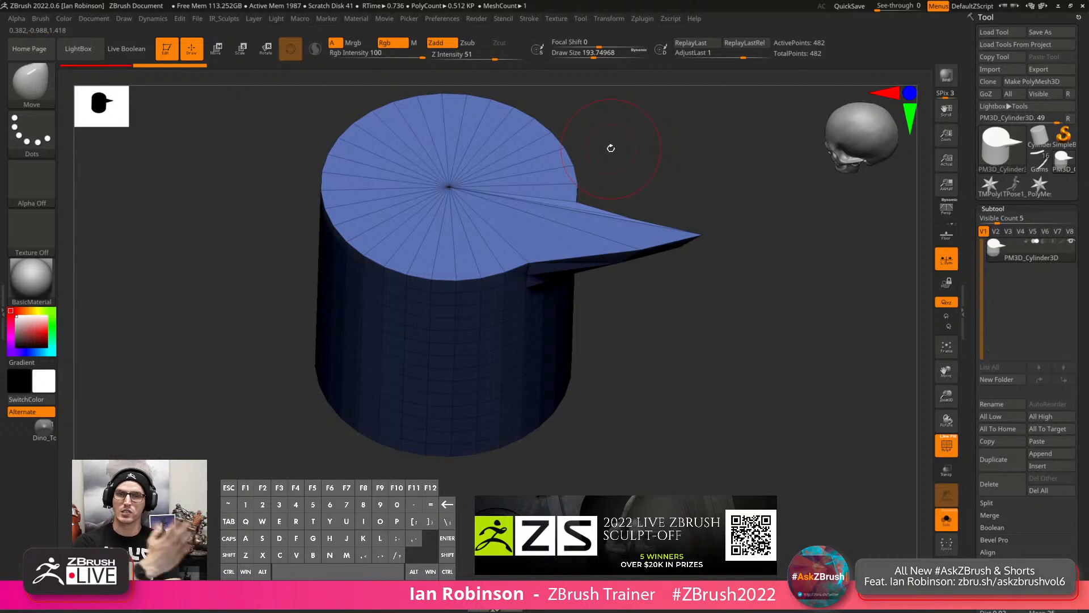
key("ctrl+z")
Pull the left side of the cylinder's top rim outward with the Move brush at a draw size of about 342, redoing the first attempt.
left_click_drag(667, 263, 693, 261, "shift")
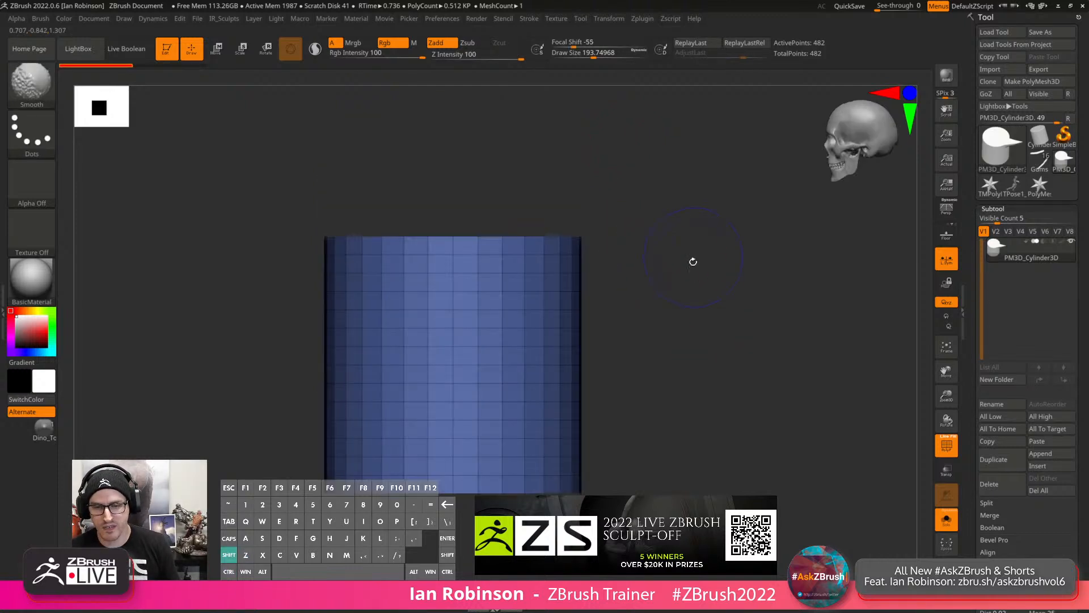
mouse_move(336, 233)
left_mouse_down()
mouse_move(270, 236)
mouse_move(85, 275)
left_mouse_up()
key("ctrl+z")
key("s")
mouse_move(359, 236)
left_mouse_down()
mouse_move(369, 236)
mouse_move(113, 247)
left_mouse_up()
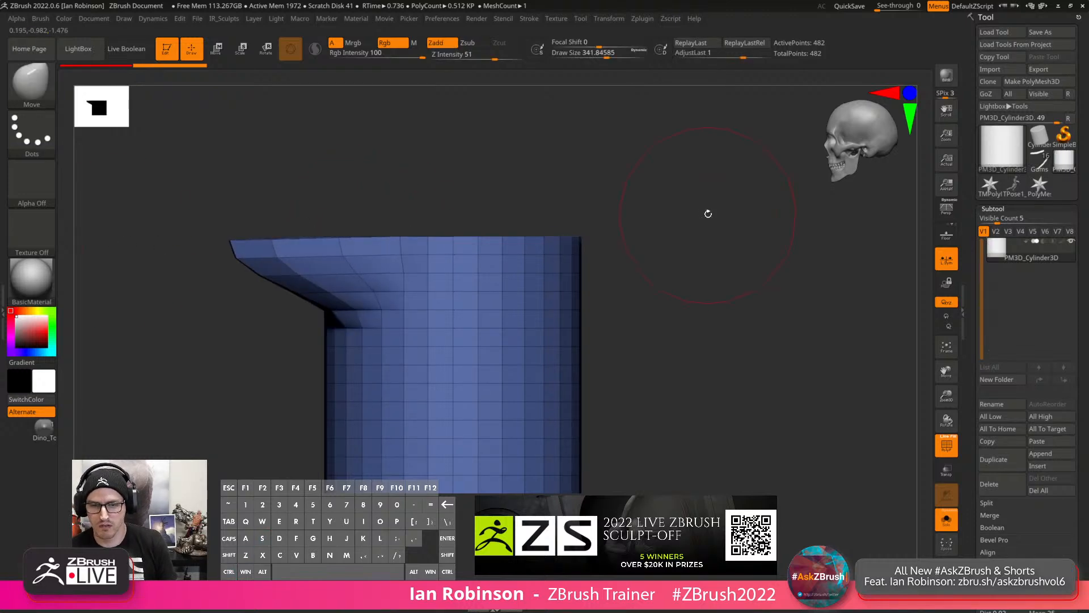
left_click_drag(707, 214, 710, 297)
left_click_drag(725, 216, 681, 221, "shift")
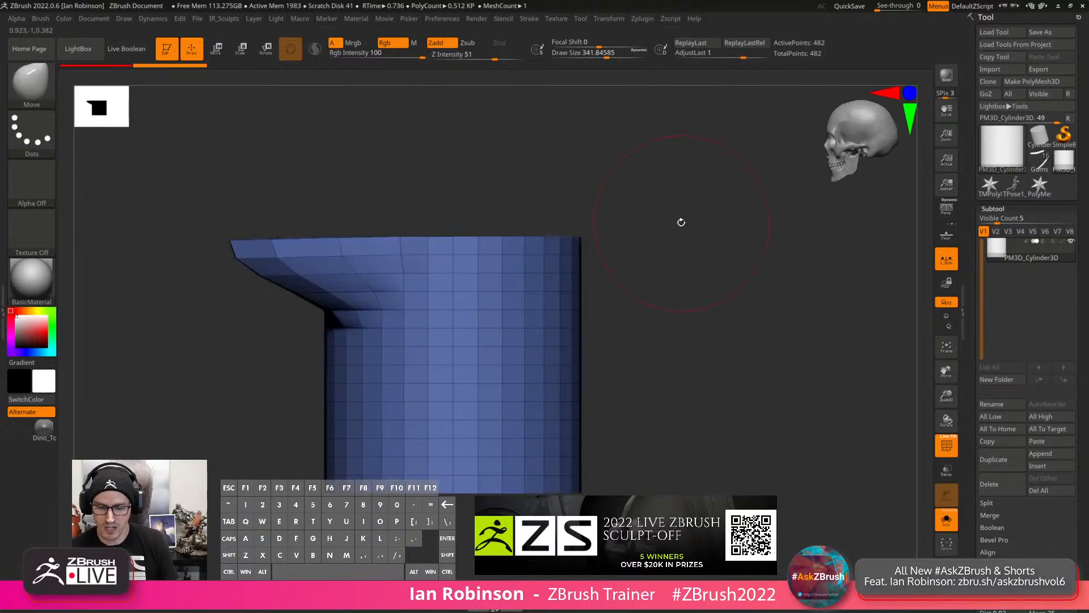
Pull the right side of the top rim outward with the MoveInfiniteDepth brush at a draw size of about 127, and compare both sides from above.
key("b")
key("m")
key("i")
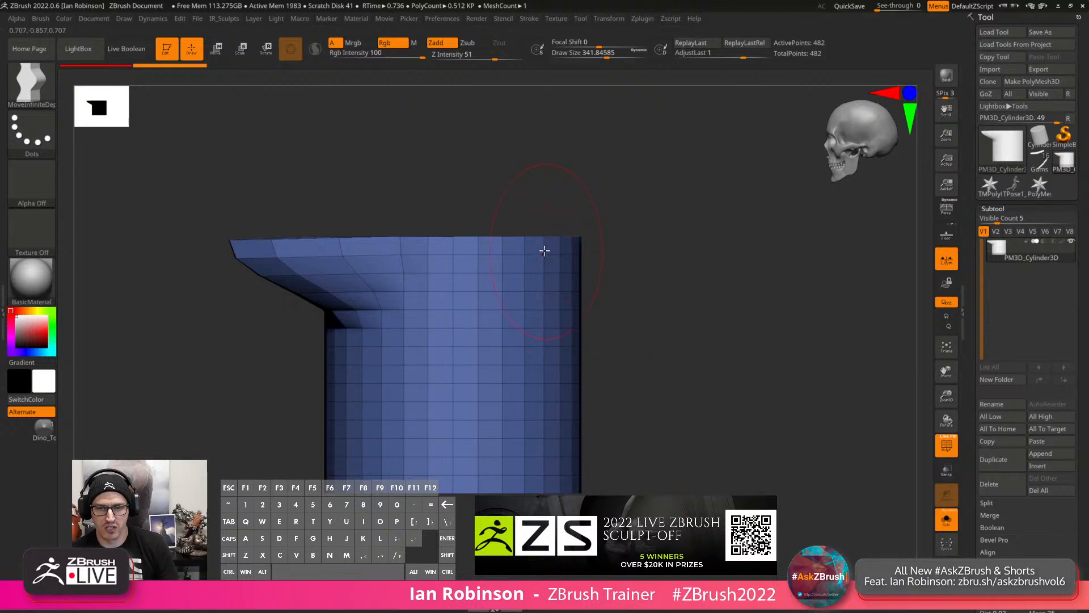
key("s")
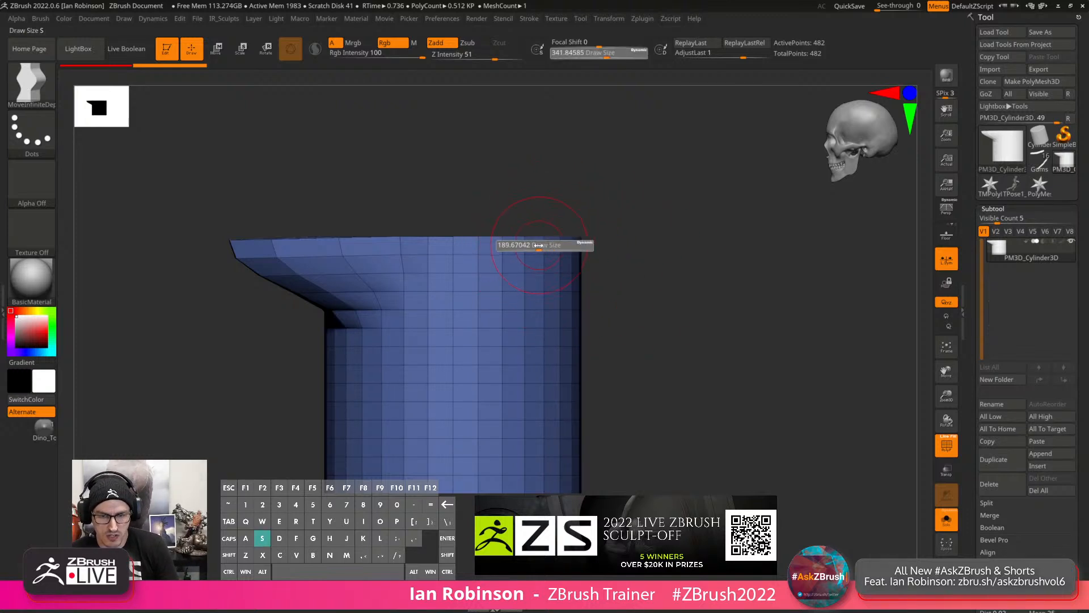
mouse_move(538, 245)
left_mouse_down()
mouse_move(528, 245)
mouse_move(620, 238)
left_mouse_up()
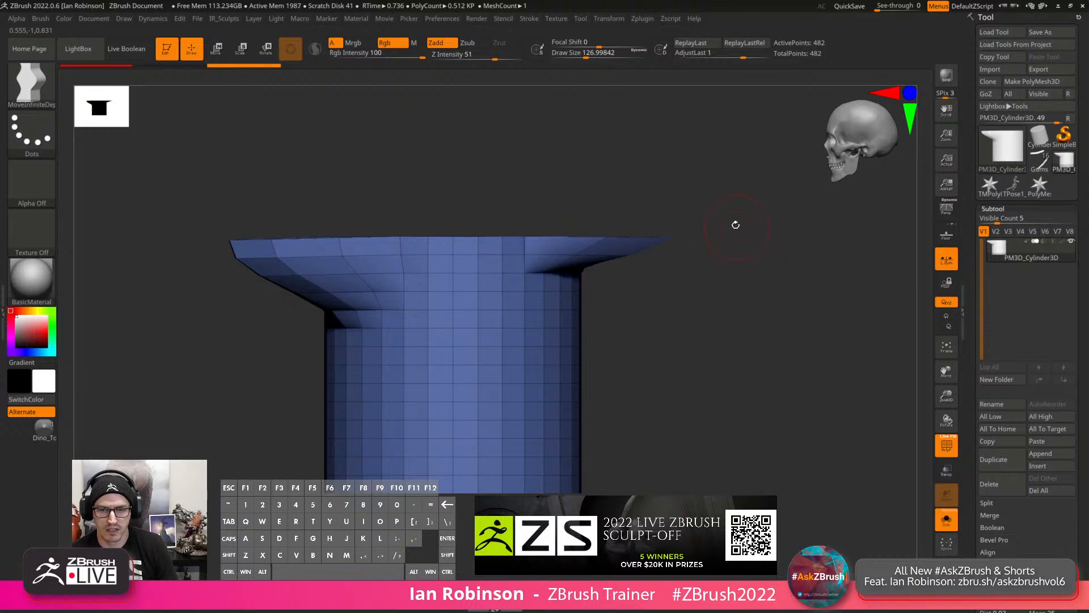
left_click_drag(734, 224, 725, 336)
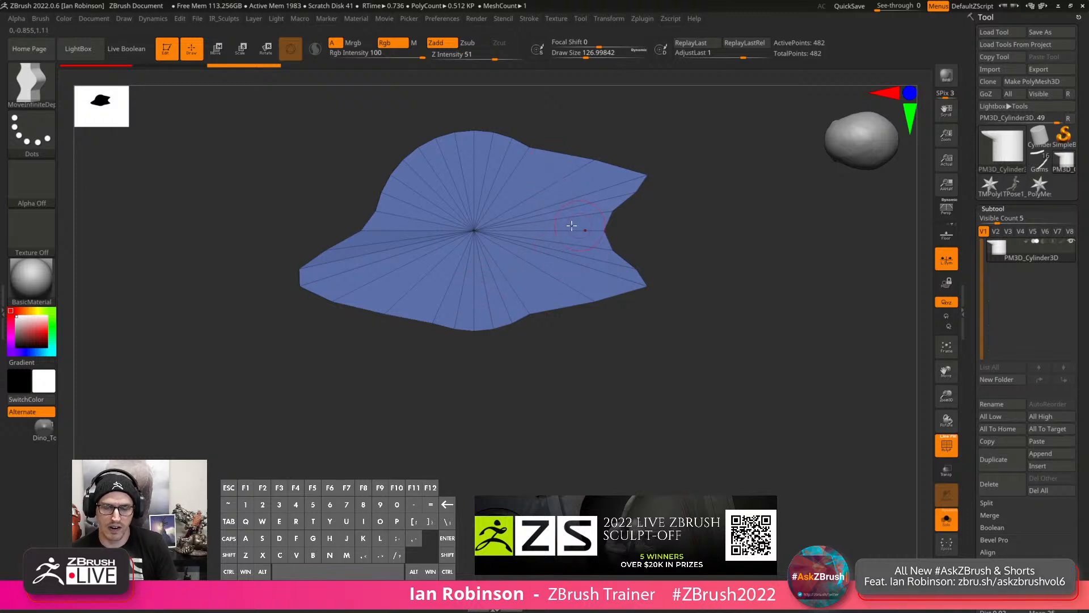
left_click_drag(680, 375, 562, 301, "shift")
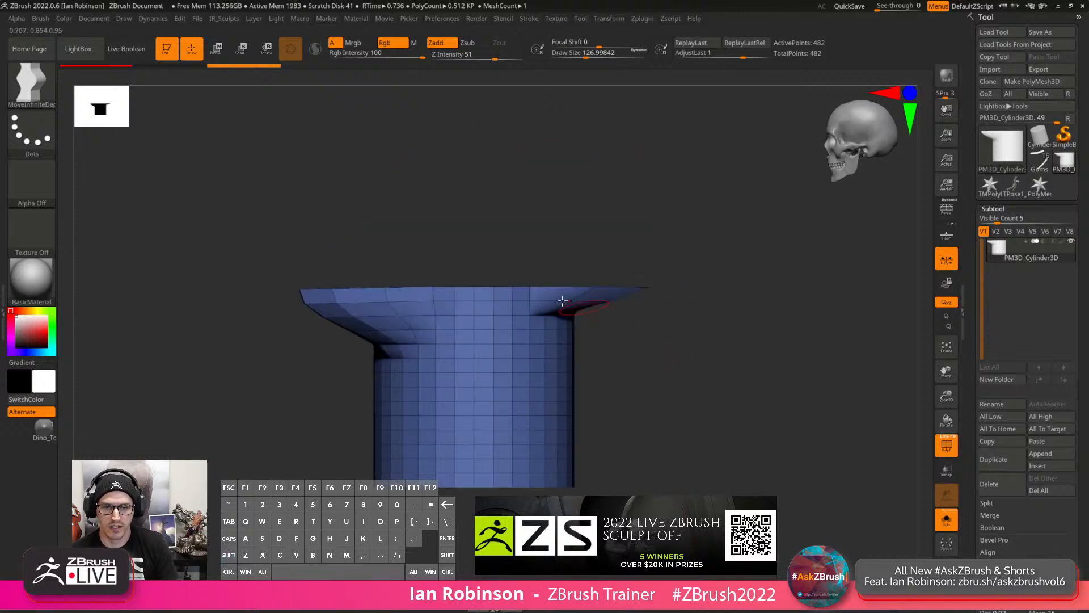
left_click_drag(411, 230, 421, 243)
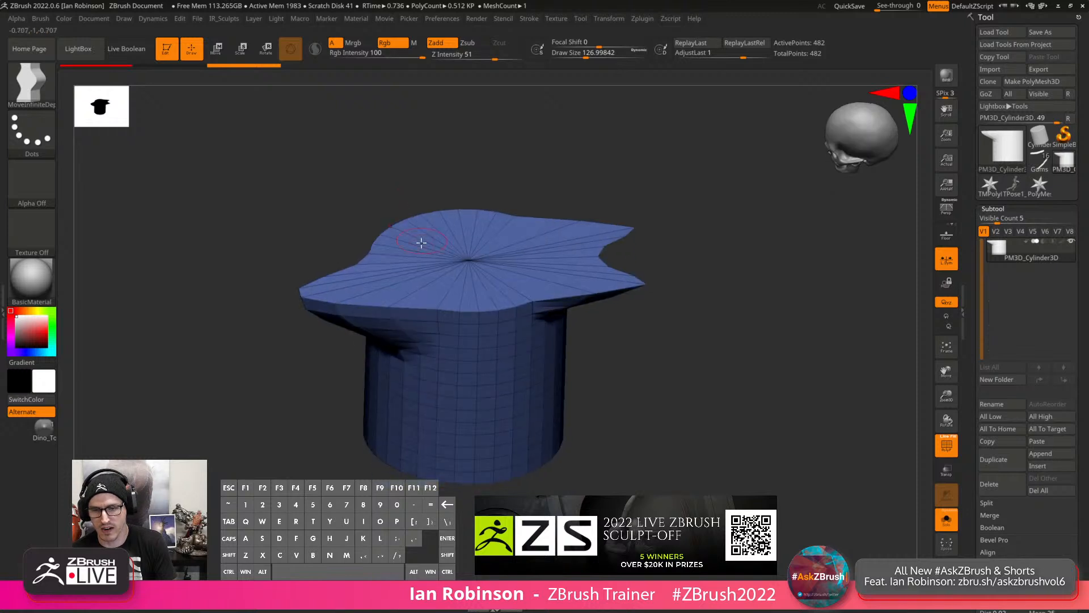
left_click_drag(569, 171, 566, 198, "shift")
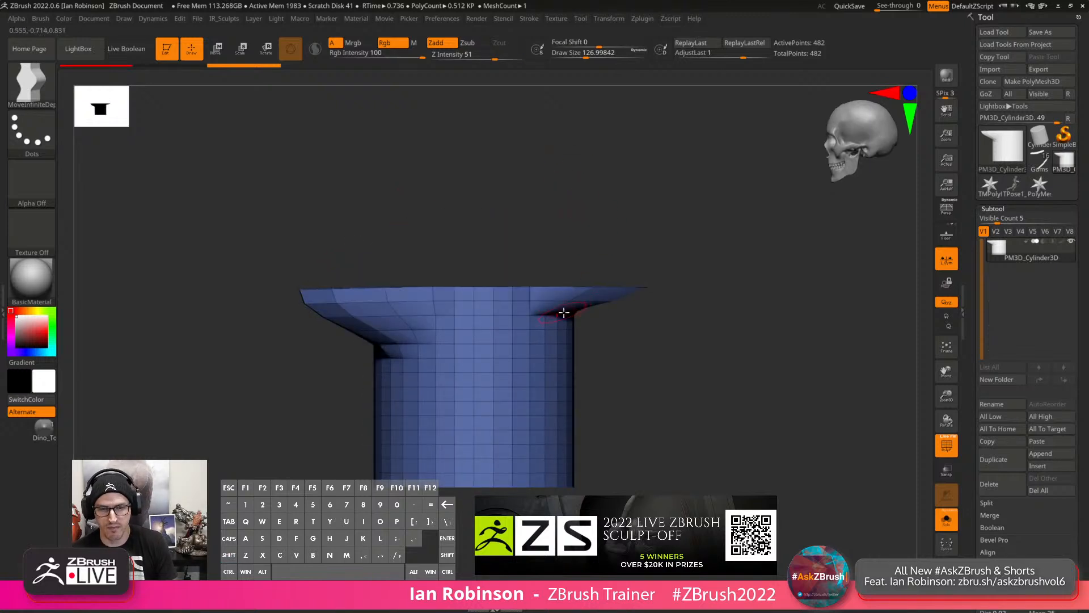
Try pulling the cylinder's lower right side outward with MoveInfiniteDepth at a draw size of about 639, and undo the pull.
key("s")
left_click_drag(575, 303, 616, 304)
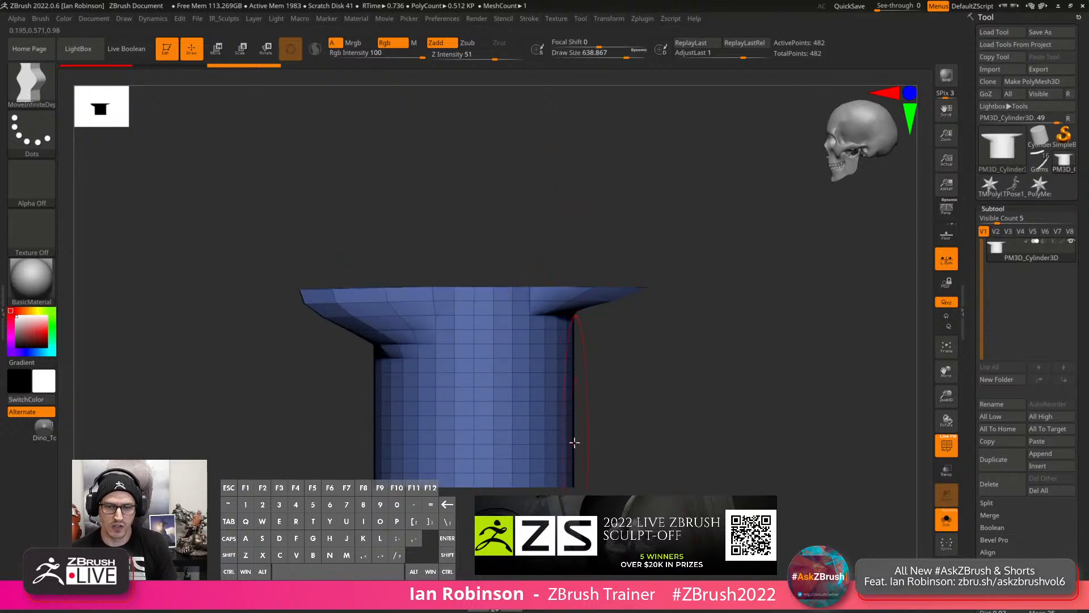
left_click_drag(571, 445, 771, 443)
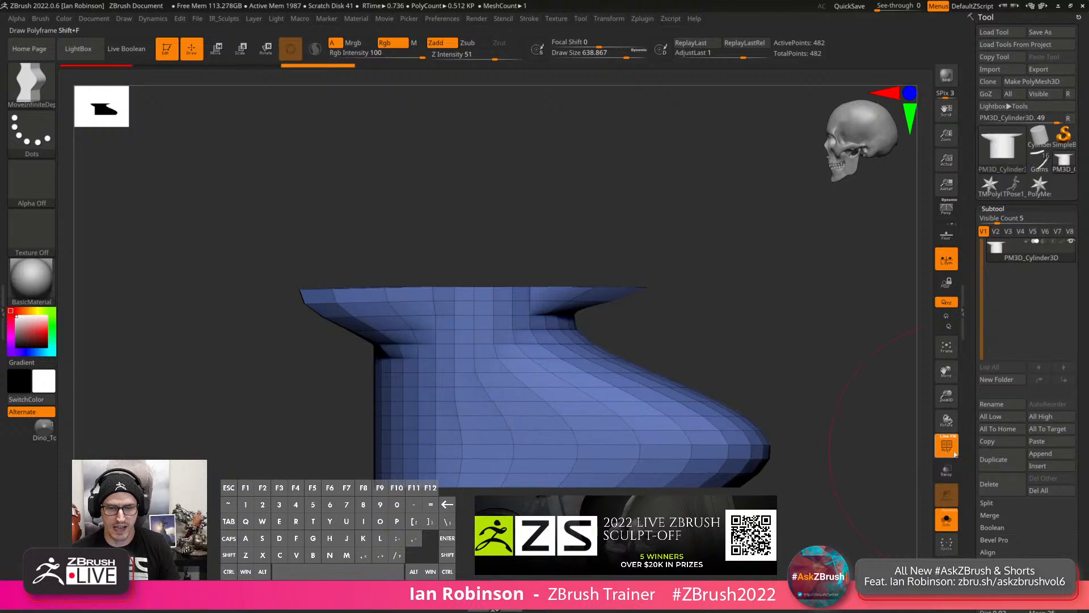
mouse_move(761, 284)
left_mouse_down()
mouse_move(775, 358)
mouse_move(662, 395)
left_mouse_up()
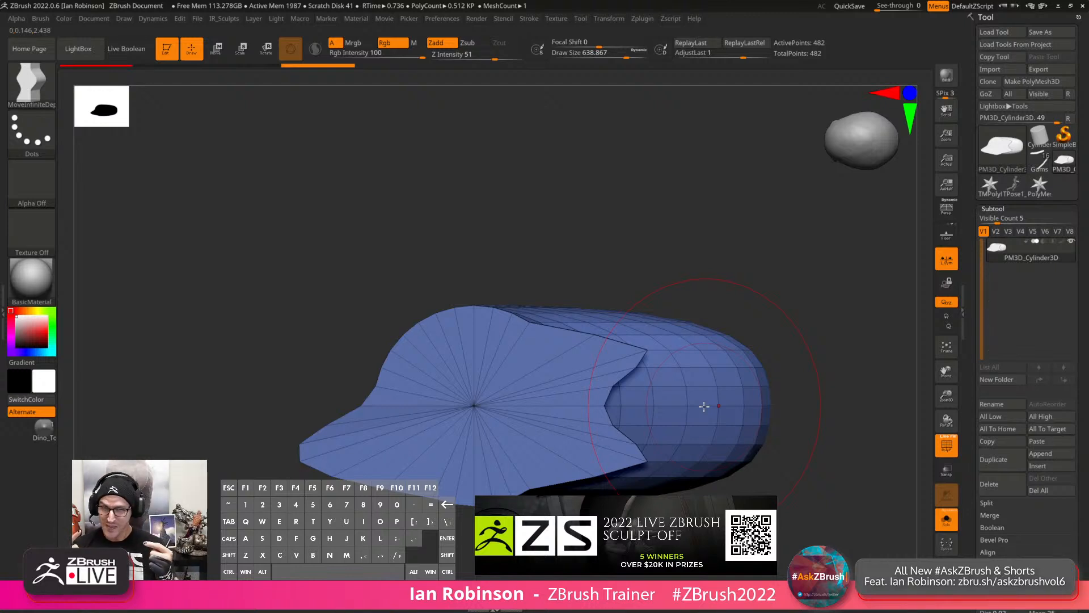
key("ctrl+z")
Switch from the cylinder back to the Gums tool and frame both gums in view.
key("s")
left_click_drag(629, 280, 642, 313)
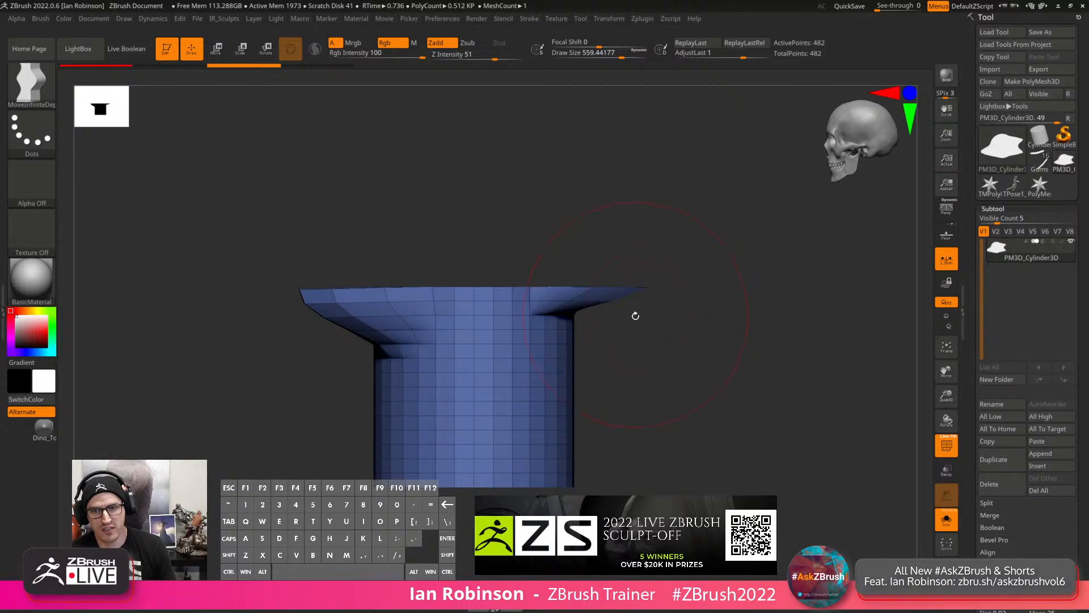
left_click(1039, 158)
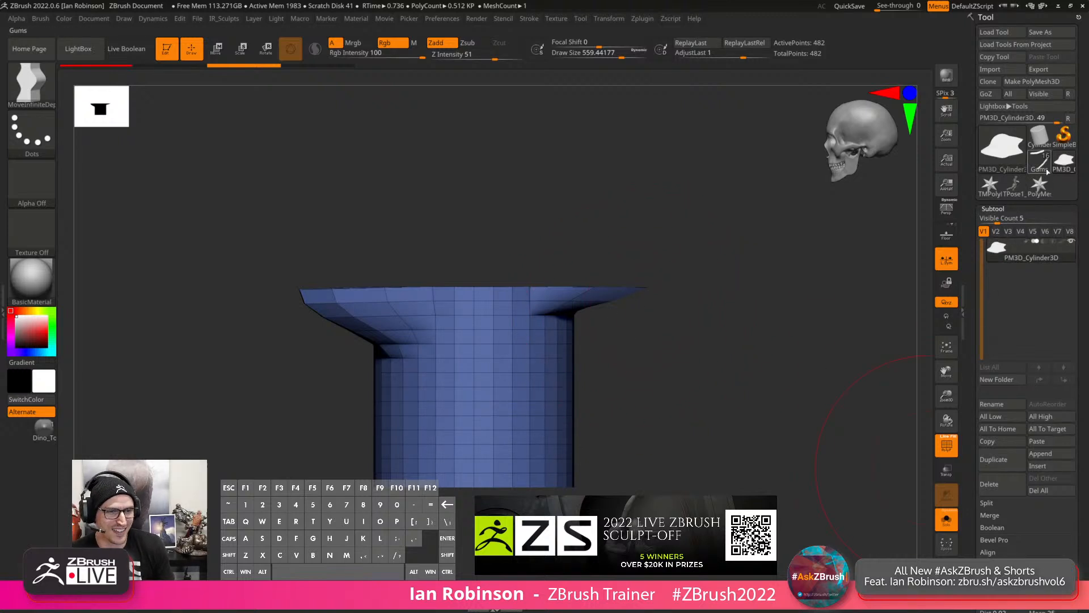
key("f")
key("f")
key("f")
key("f")
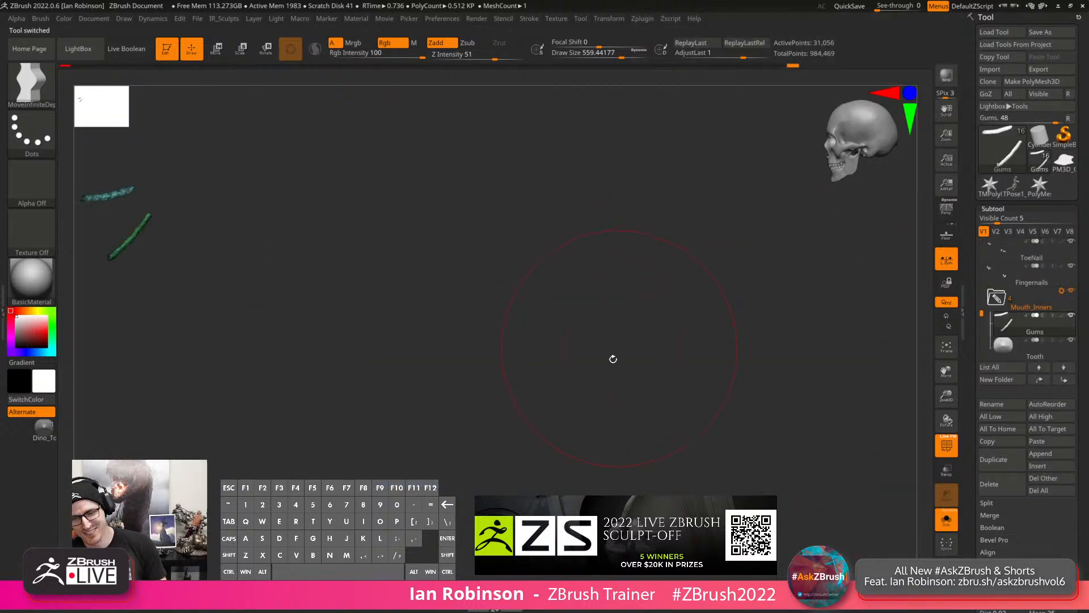
Try pulling the lower gum with MoveInfiniteDepth at a draw size of about 111, and undo the changes.
key("s")
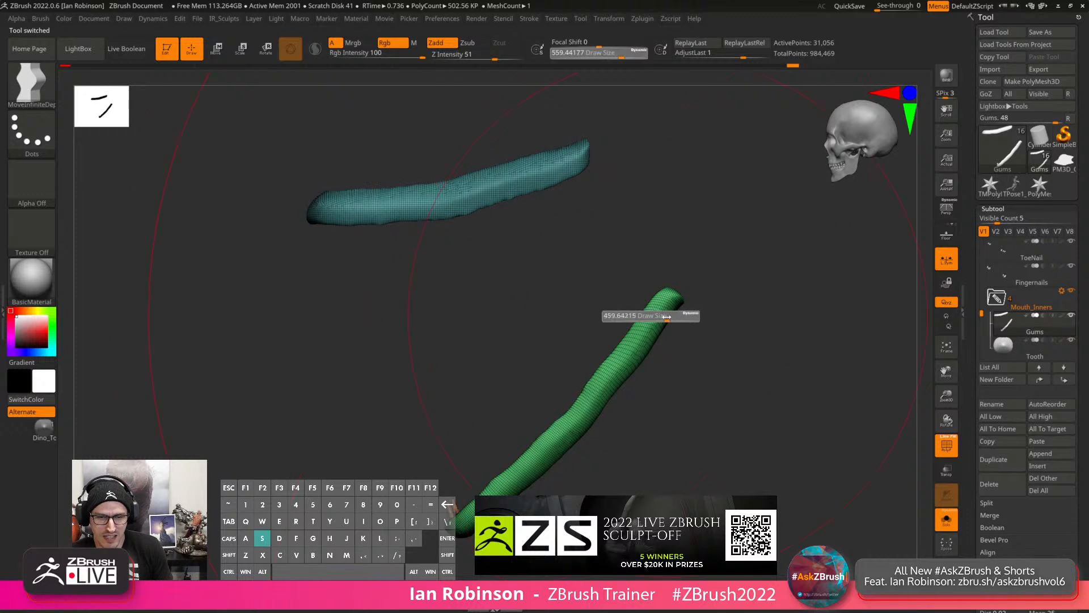
mouse_move(646, 327)
left_mouse_down()
mouse_move(635, 338)
mouse_move(732, 364)
mouse_move(718, 311)
mouse_move(642, 318)
mouse_move(773, 374)
left_mouse_up()
key("ctrl+z")
key("ctrl+z")
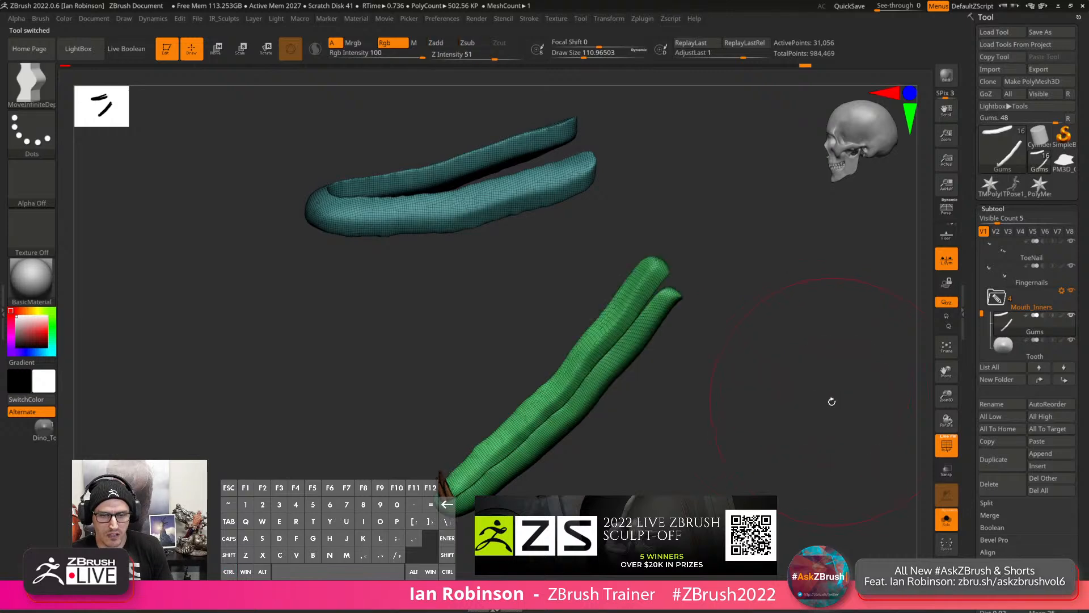
Try pulling the rear part of the lower gum outward with the Move brush, and undo the pulls.
key("b")
key("m")
key("v")
mouse_move(632, 365)
left_mouse_down()
mouse_move(694, 386)
mouse_move(683, 409)
mouse_move(701, 401)
left_mouse_up()
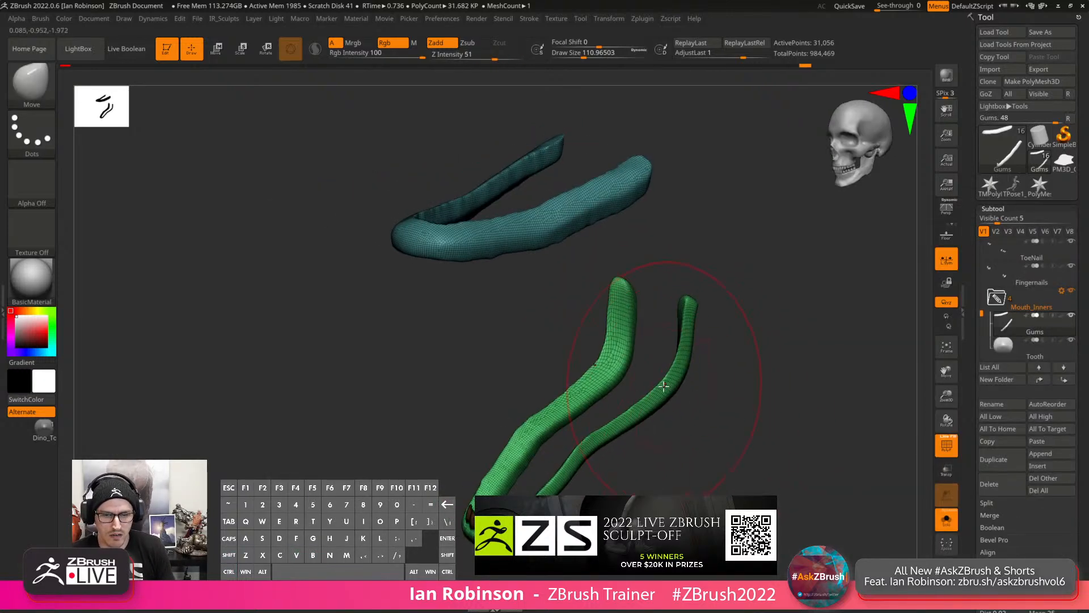
right_click_drag(664, 386, 699, 387)
key("super+x")
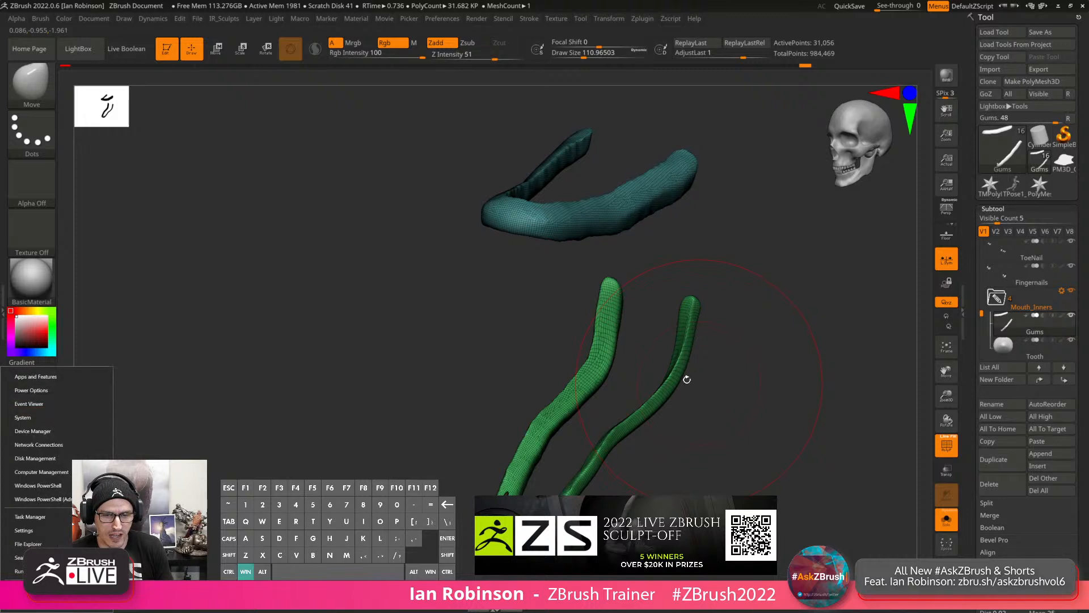
left_click(724, 377)
key("ctrl+z")
key("s")
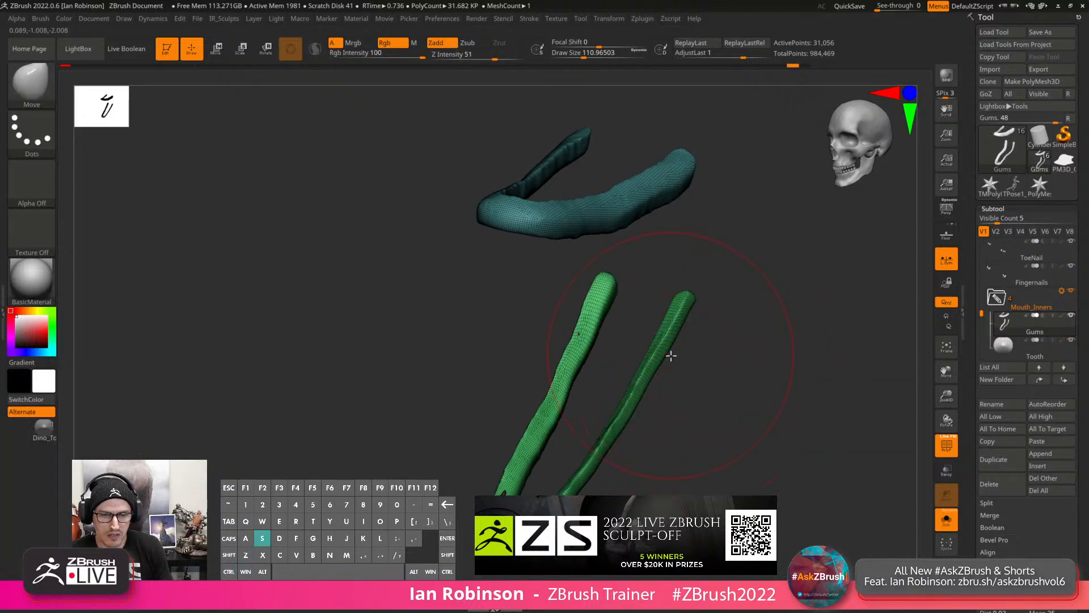
mouse_move(671, 357)
left_mouse_down()
mouse_move(660, 357)
mouse_move(709, 387)
left_mouse_up()
key("ctrl+z")
right_click_drag(712, 389, 717, 382, "shift")
Try pulling the lower gum sideways with MoveInfiniteDepth at a draw size of about 32, and undo the last pull.
key("b")
key("m")
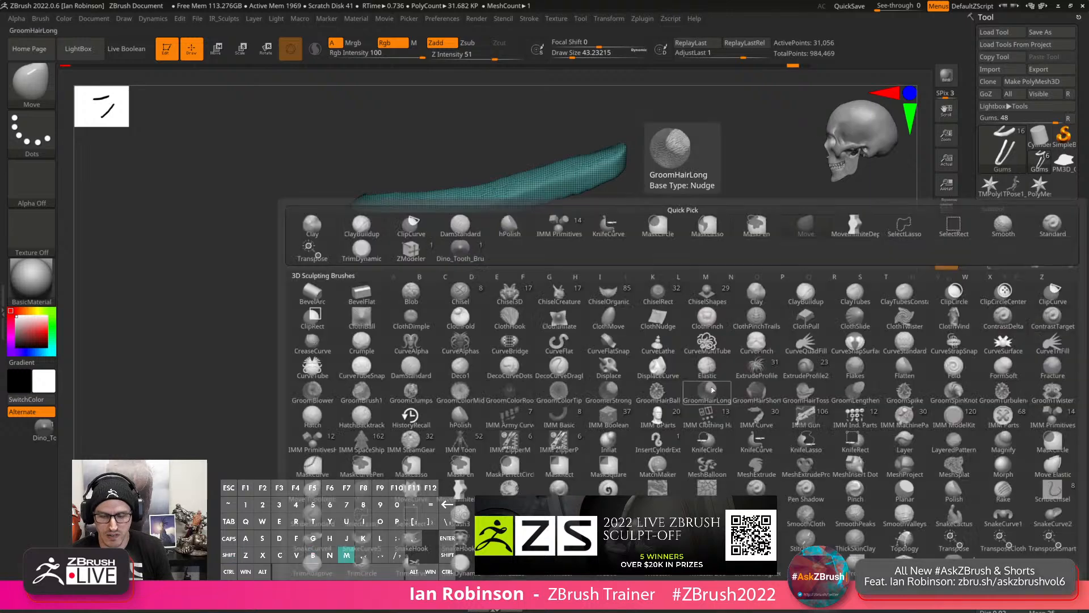
key("i")
key("s")
left_click_drag(700, 389, 710, 387)
left_click_drag(656, 363, 680, 381)
key("s")
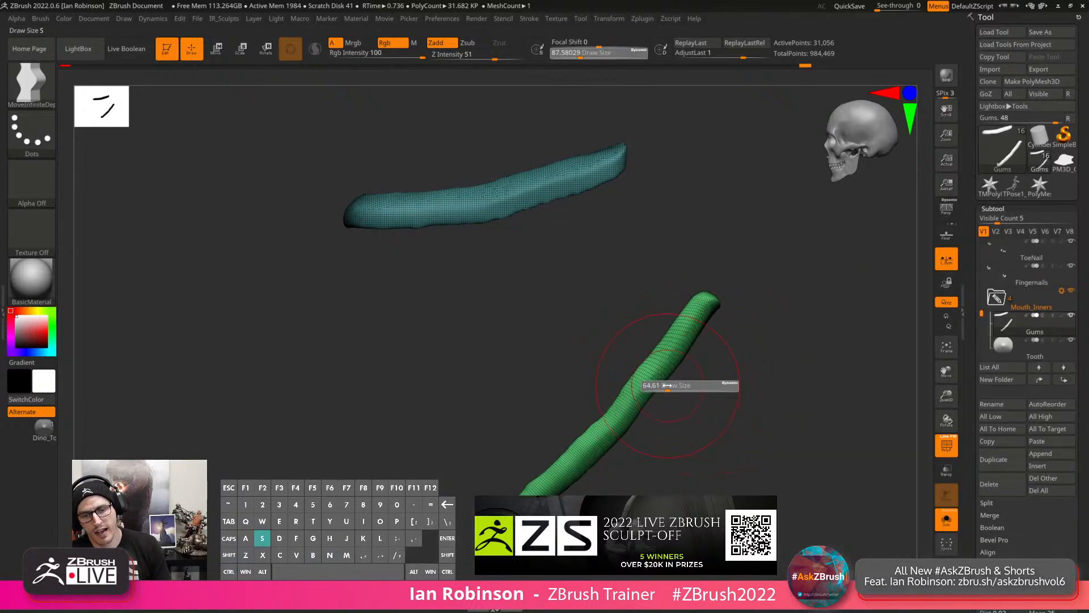
mouse_move(672, 387)
left_mouse_down()
mouse_move(661, 387)
mouse_move(739, 384)
left_mouse_up()
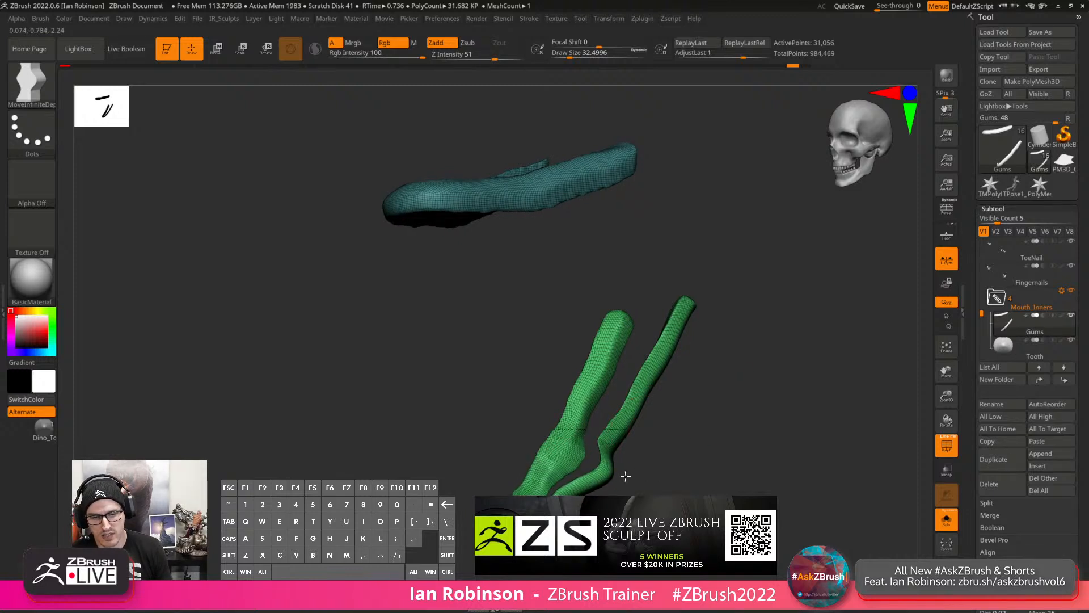
left_click_drag(629, 483, 642, 486)
key("ctrl+z")
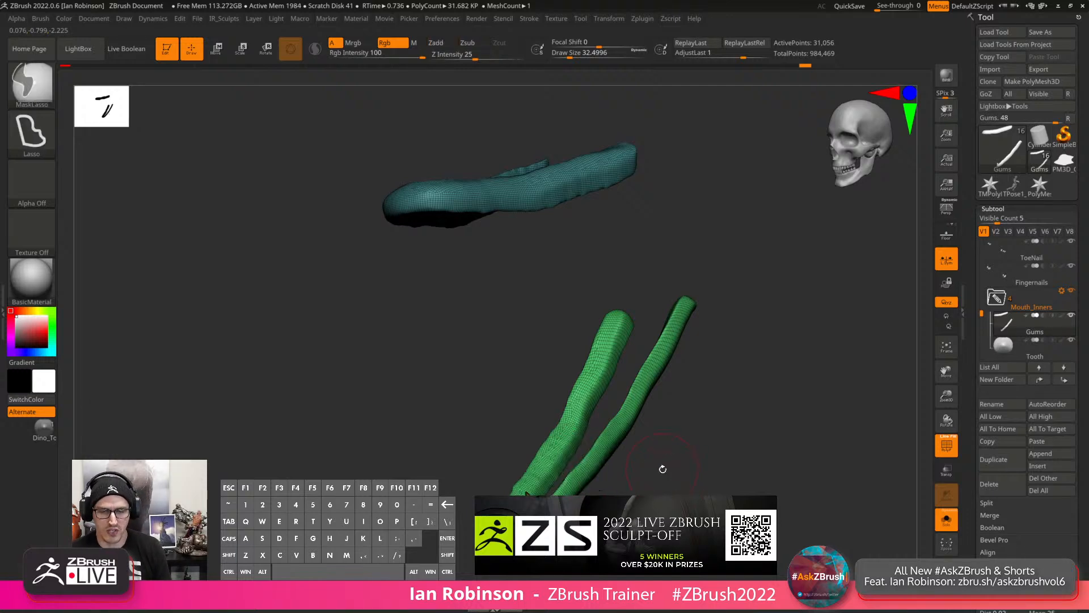
left_click_drag(662, 469, 693, 476)
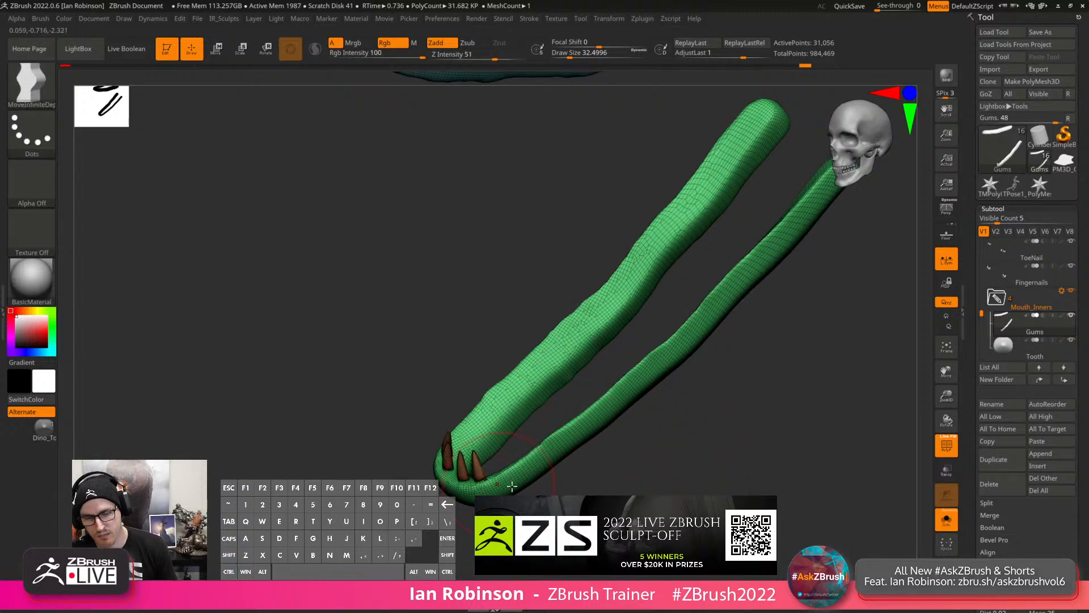
left_click_drag(607, 494, 601, 513, "alt")
left_click(481, 476, "ctrl+shift")
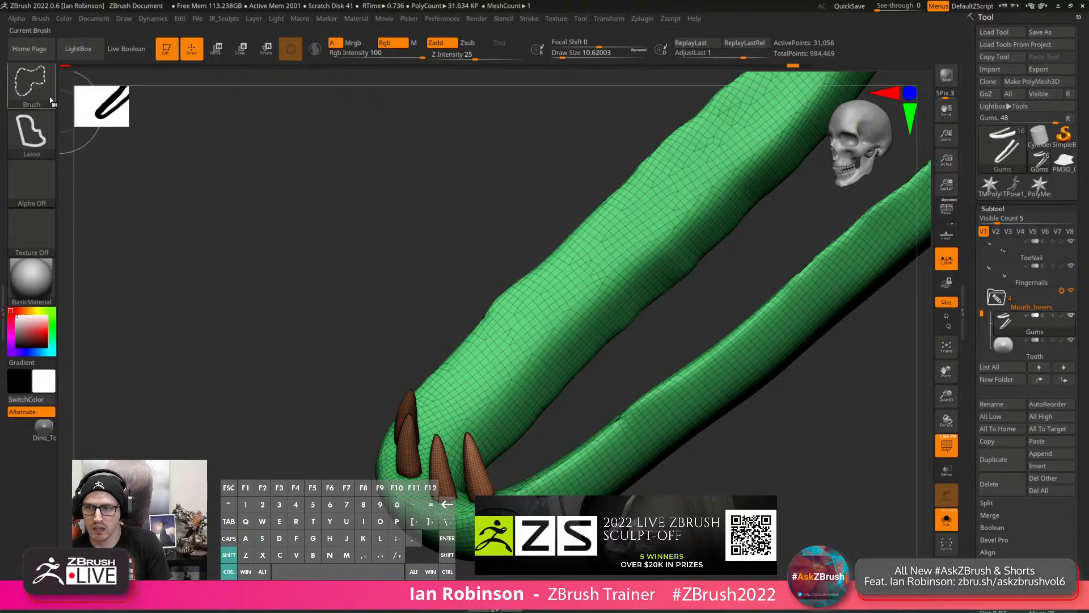
left_click(31, 83, "ctrl+shift")
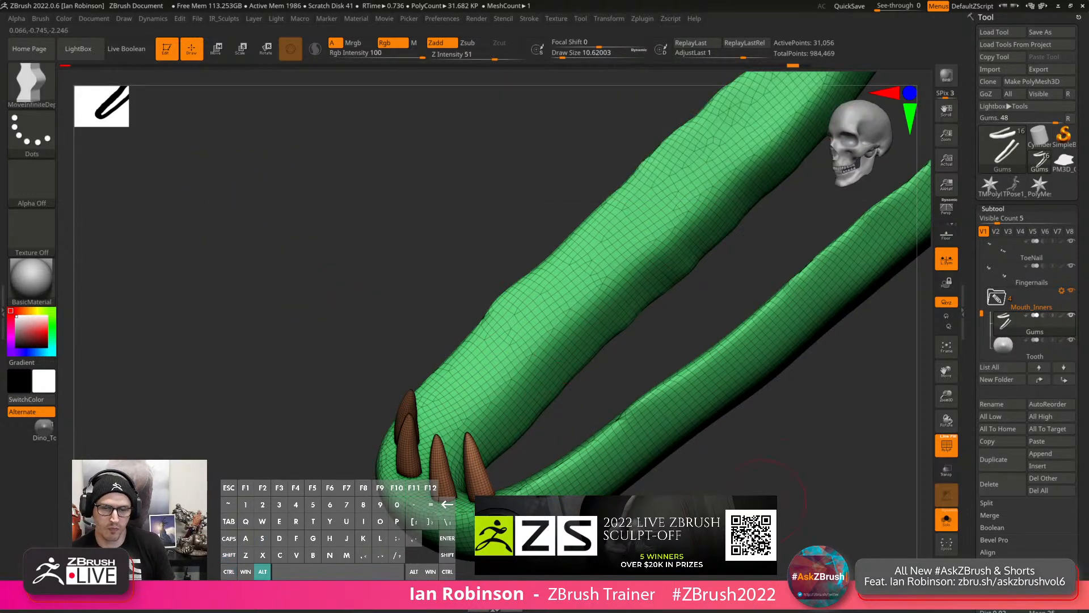
Reshape the middle of the lower gum from the side with MoveInfiniteDepth at a draw size of about 72.
mouse_move(365, 304)
left_mouse_down()
mouse_move(732, 455)
mouse_move(699, 409)
mouse_move(713, 418)
mouse_move(666, 316)
mouse_move(654, 319)
left_mouse_up()
key("s")
left_click_drag(600, 370, 596, 366)
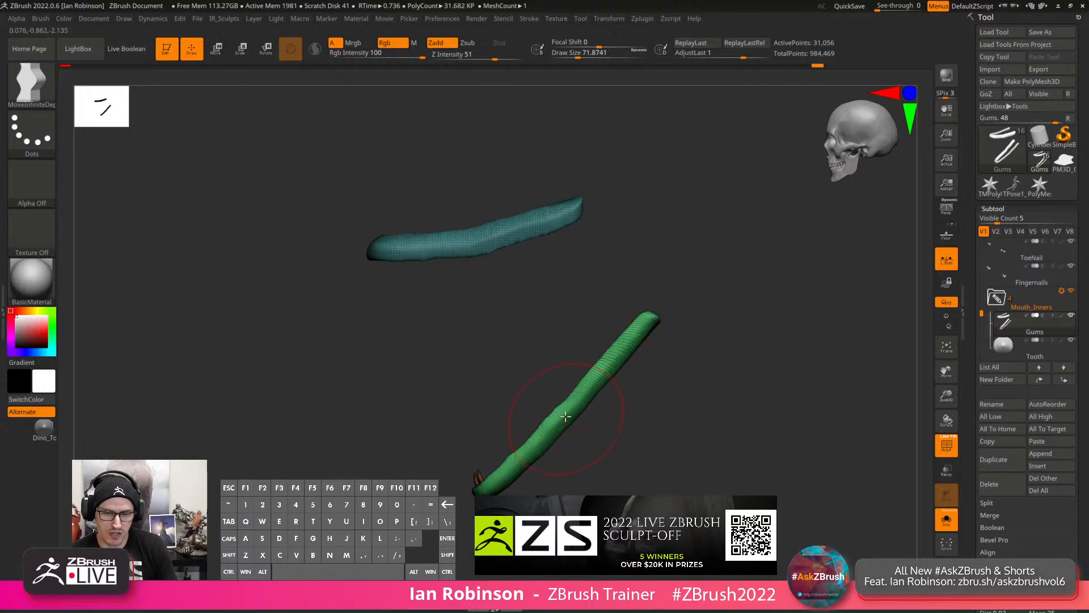
left_click_drag(567, 414, 561, 409)
Show the rest of the dinosaur with ghost transparency and adjust the upper gum to the jaw with MoveInfiniteDepth.
left_click(947, 469)
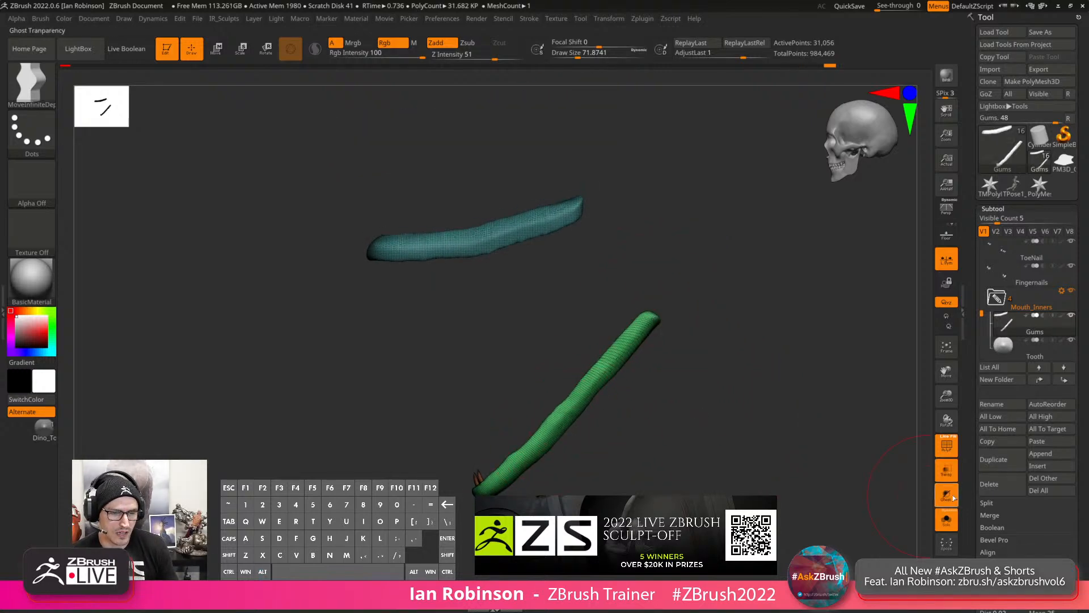
left_click(947, 519)
left_click_drag(797, 477, 656, 433)
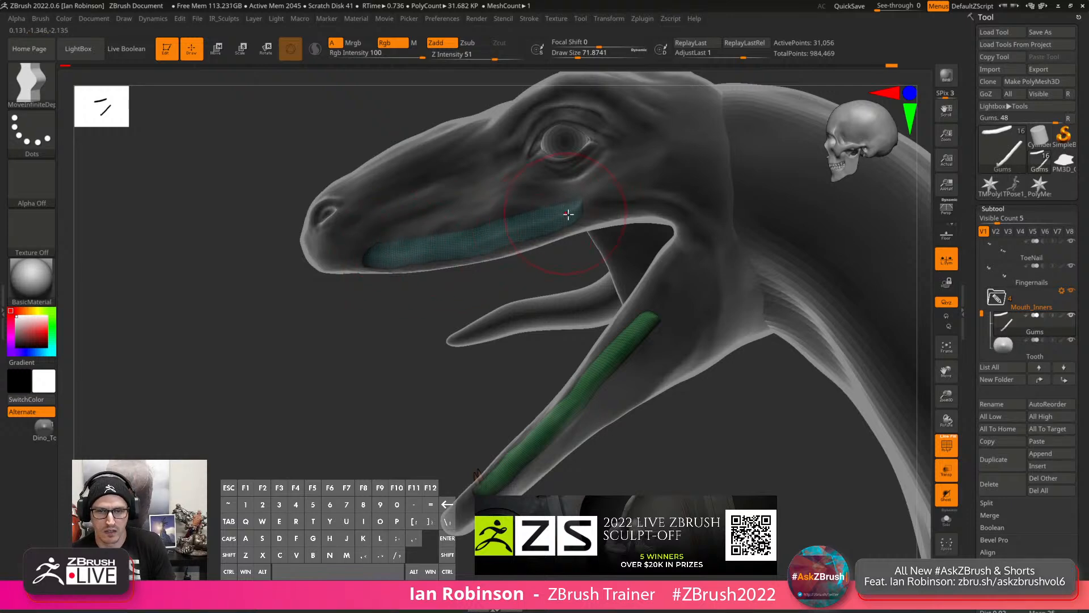
mouse_move(401, 335)
left_mouse_down()
mouse_move(399, 299)
mouse_move(404, 319)
left_mouse_up()
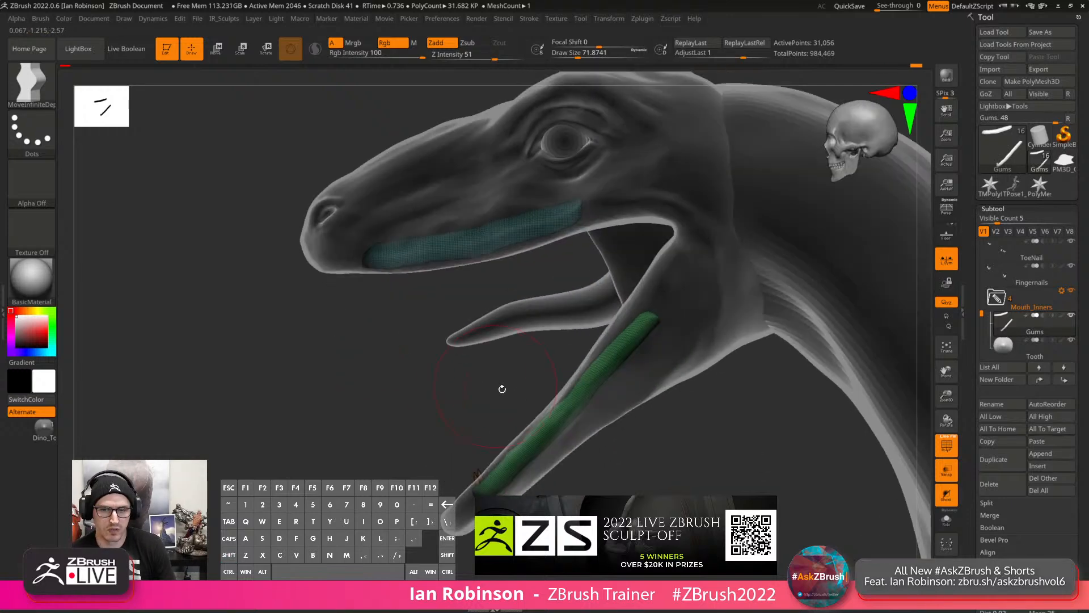
Set the draw size to about 25, and turn off the polyframe and transparency to view the lower front teeth.
left_click_drag(703, 503, 696, 428, "alt")
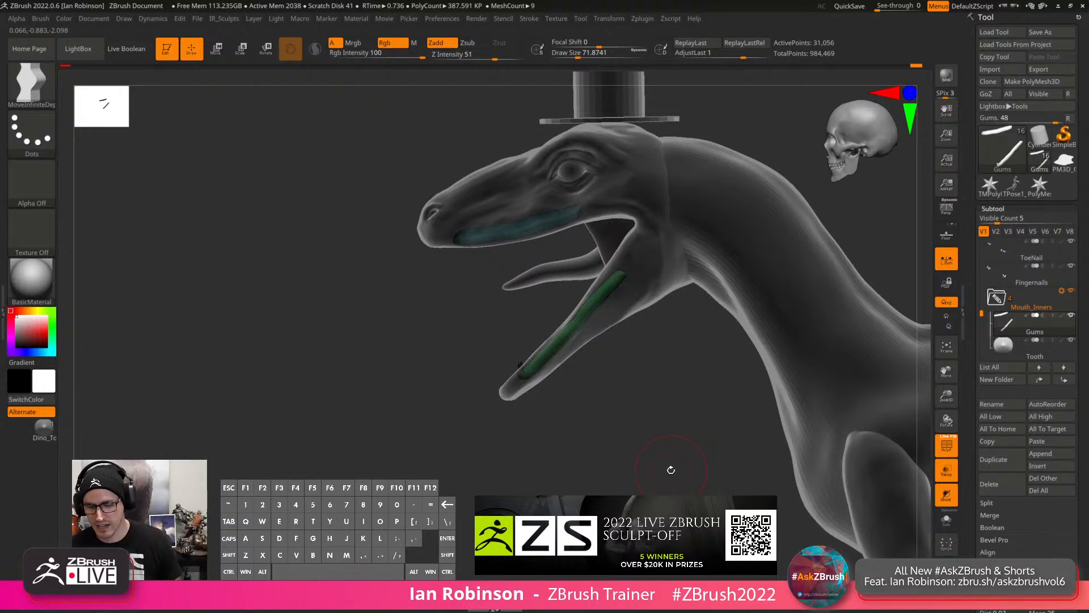
mouse_move(596, 354)
left_mouse_down("alt")
mouse_move(618, 389)
mouse_move(571, 370)
mouse_move(553, 407)
mouse_move(590, 492)
mouse_move(561, 424)
mouse_move(548, 406)
mouse_move(542, 434)
mouse_move(513, 369)
left_mouse_up("alt")
key("s")
left_click(542, 370)
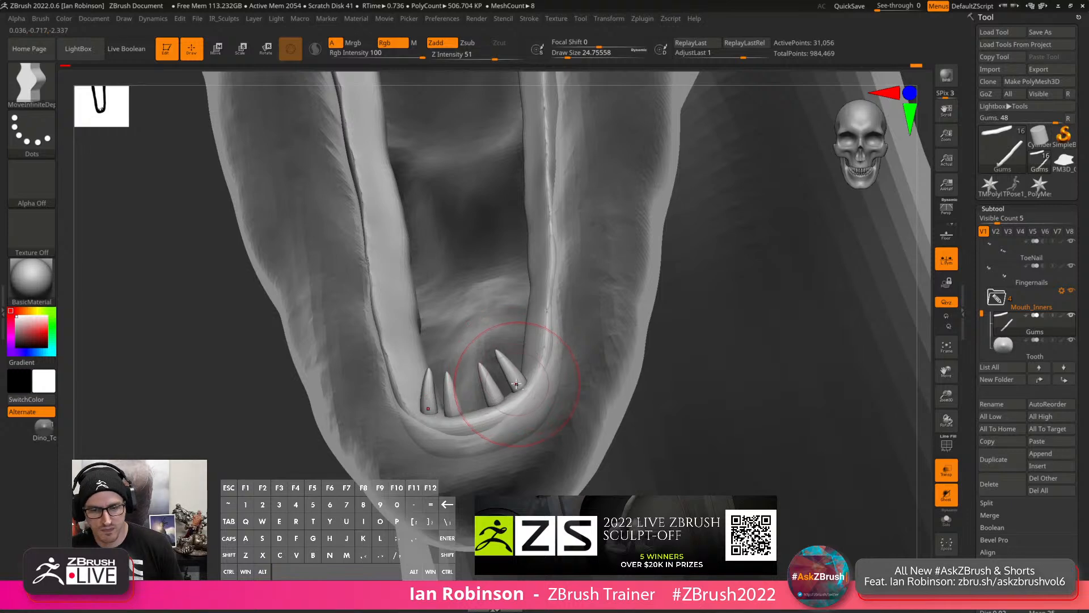
key("shift+f")
key("shift+f")
mouse_move(537, 374)
right_mouse_down("alt")
mouse_move(550, 333)
mouse_move(527, 365)
mouse_move(493, 368)
mouse_move(514, 369)
mouse_move(552, 428)
mouse_move(556, 476)
right_mouse_up("alt")
left_click(942, 478)
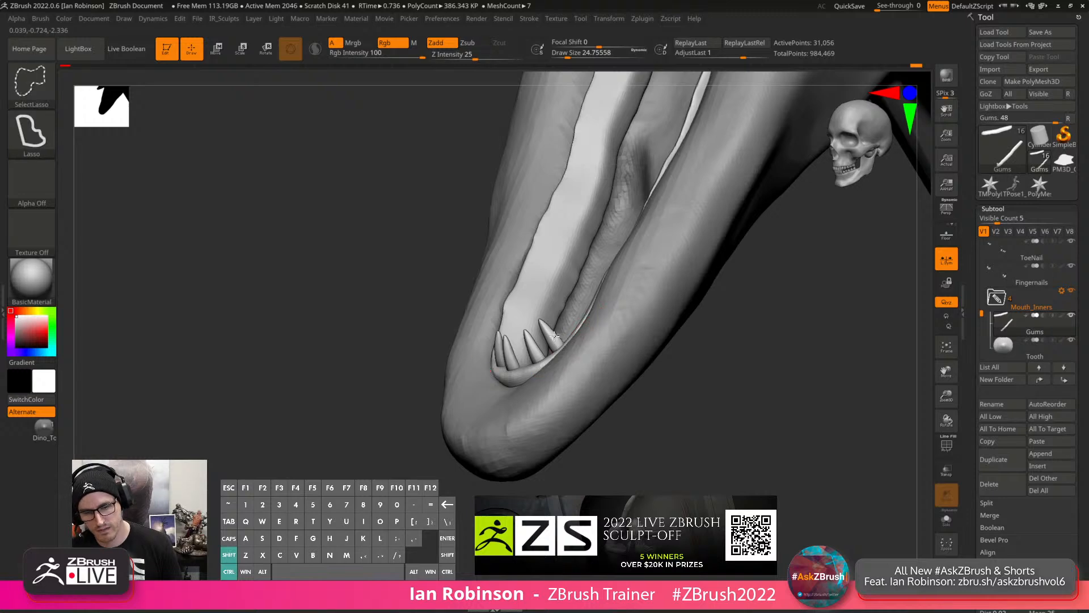
Hide the front teeth of the Gums subtool with SelectLasso, leaving only the gums visible.
left_click(557, 352, "ctrl+shift")
left_click_drag(661, 403, 727, 457, "ctrl+shift")
mouse_move(726, 449)
right_mouse_down("alt")
mouse_move(692, 400)
mouse_move(644, 453)
right_mouse_up("alt")
left_click_drag(645, 452, 661, 363, "ctrl+shift")
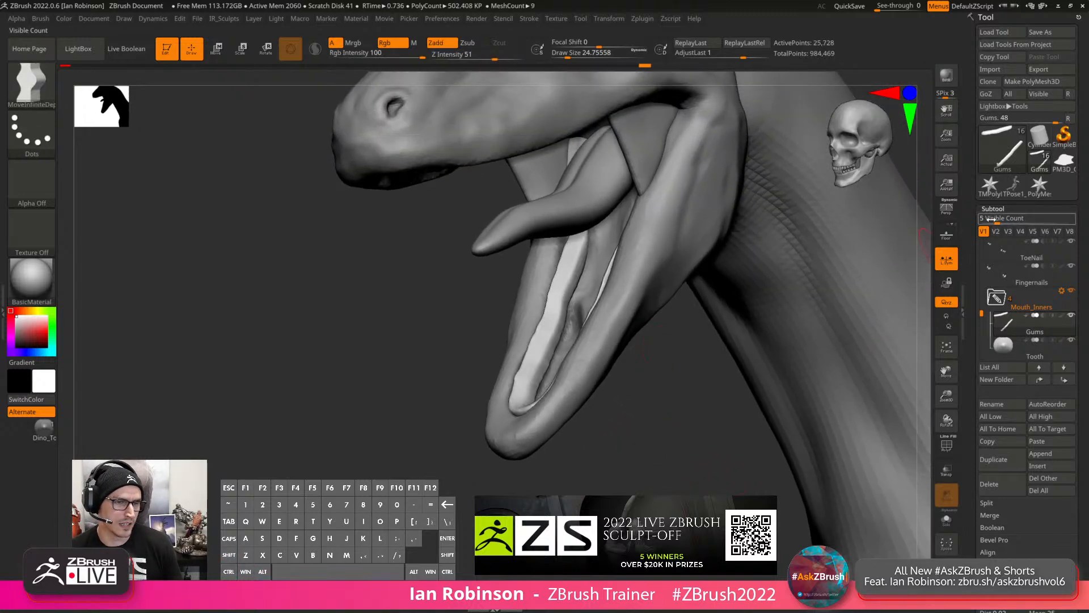
Split the hidden teeth from the gums into their own subtool and make it active.
left_click(993, 209)
left_click(999, 214)
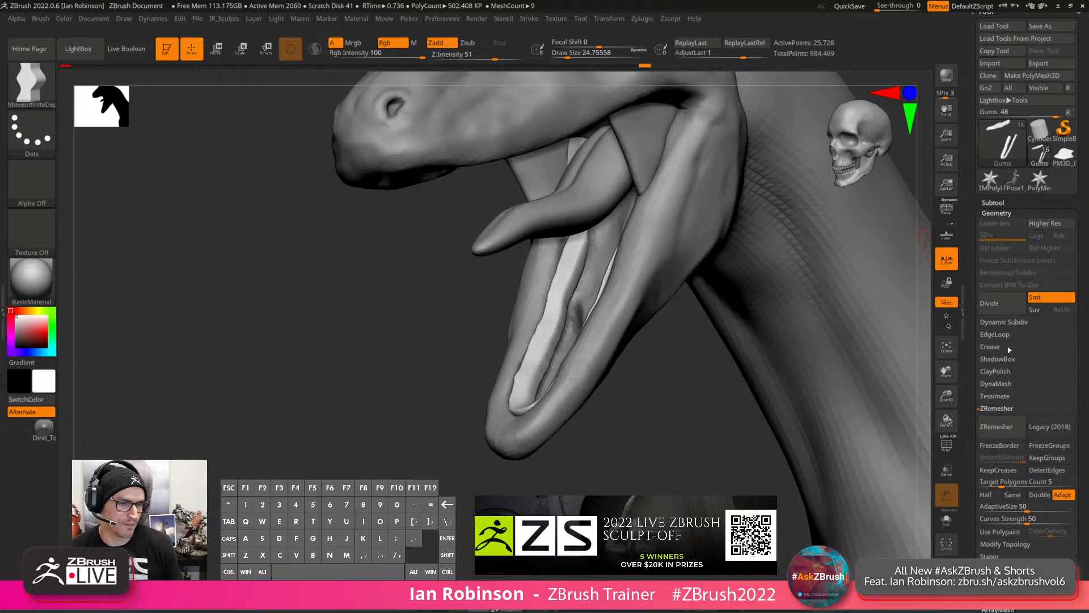
key("2")
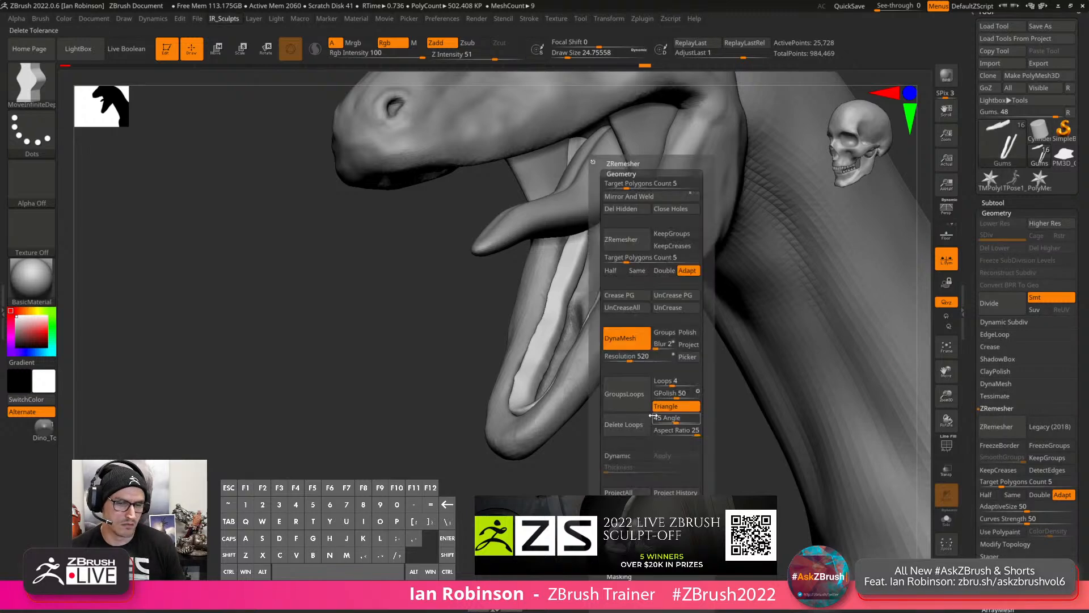
left_click(623, 174)
left_click(624, 183)
left_click(628, 196)
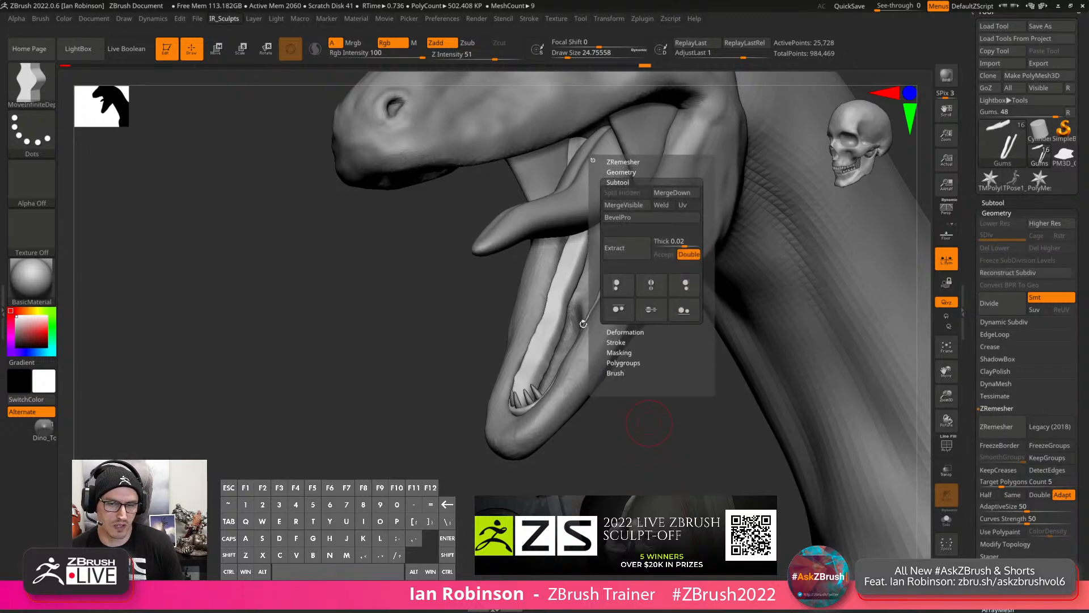
left_click(570, 409, "alt")
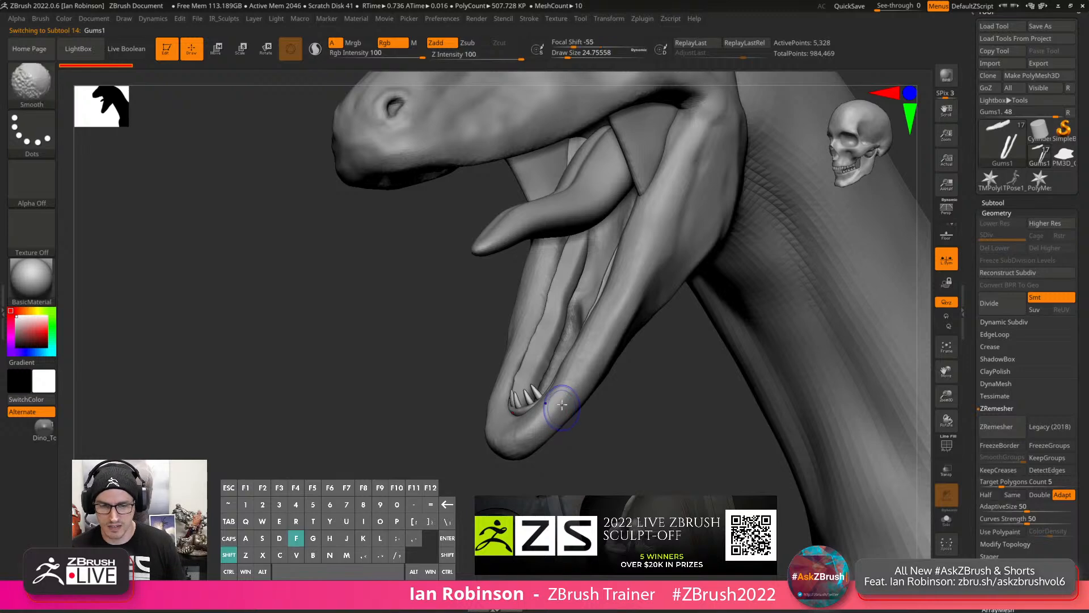
Rename the split-off subtool as Teeth.
left_click(999, 201)
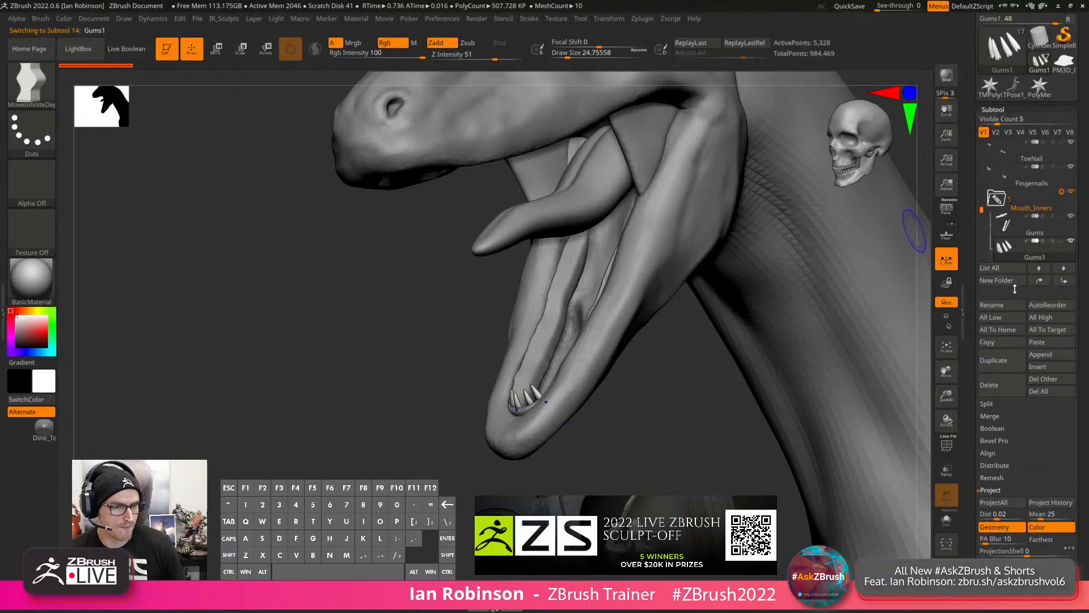
left_click(1011, 307)
type("Teeth")
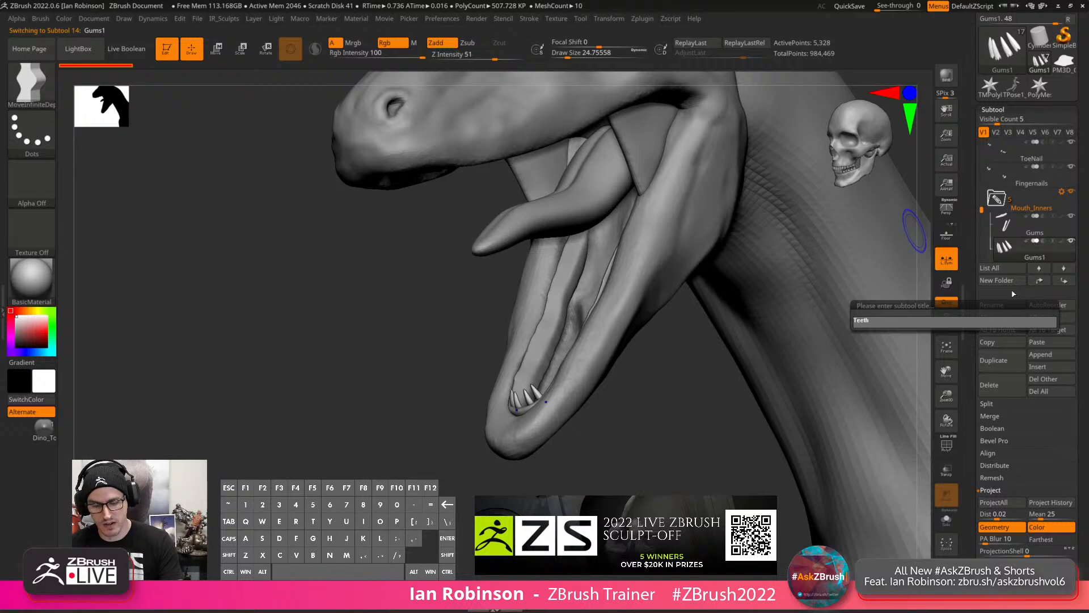
key("Return")
Try moving and rotating the front teeth with the Move gizmo, and undo the transformations.
left_click_drag(652, 435, 602, 449)
key("w")
left_click_drag(514, 418, 529, 417)
right_click_drag(534, 410, 543, 431)
left_click_drag(546, 426, 546, 428)
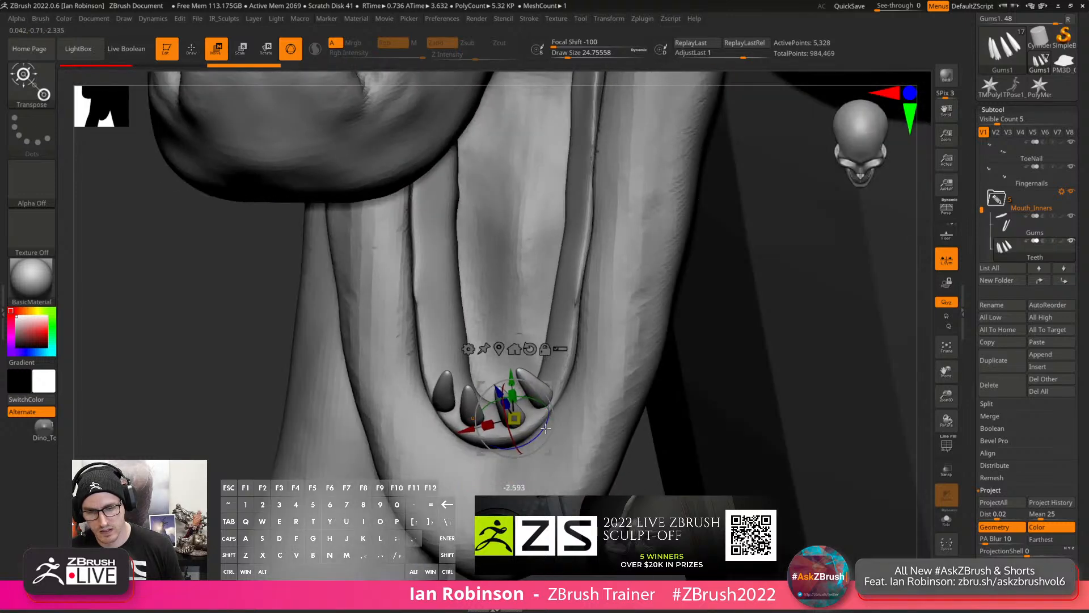
key("ctrl+z")
left_click(499, 350, "alt")
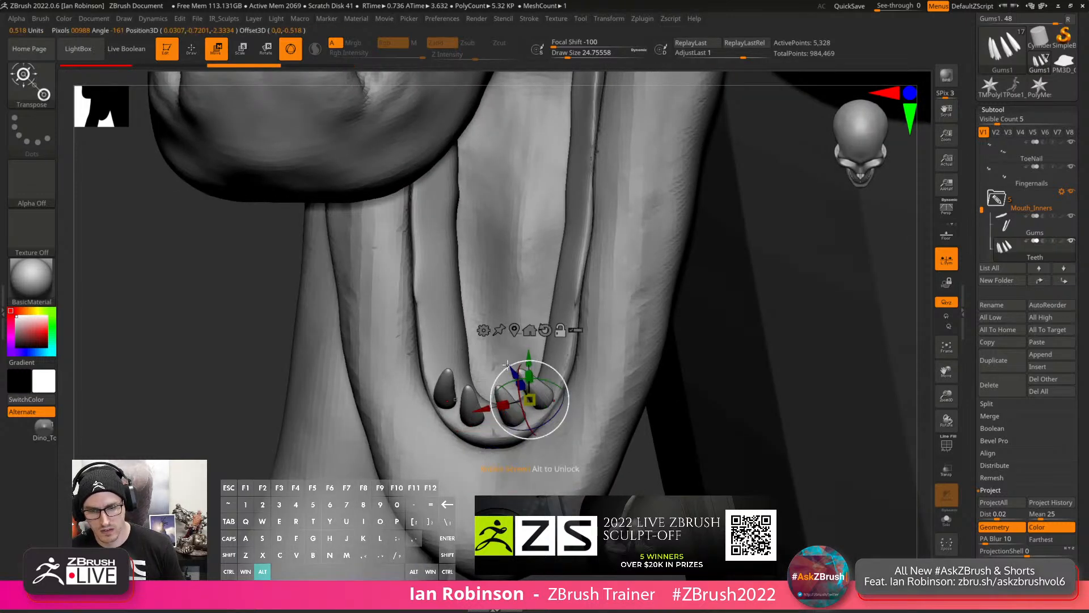
left_click_drag(555, 424, 560, 413)
key("ctrl+z")
key("ctrl+z")
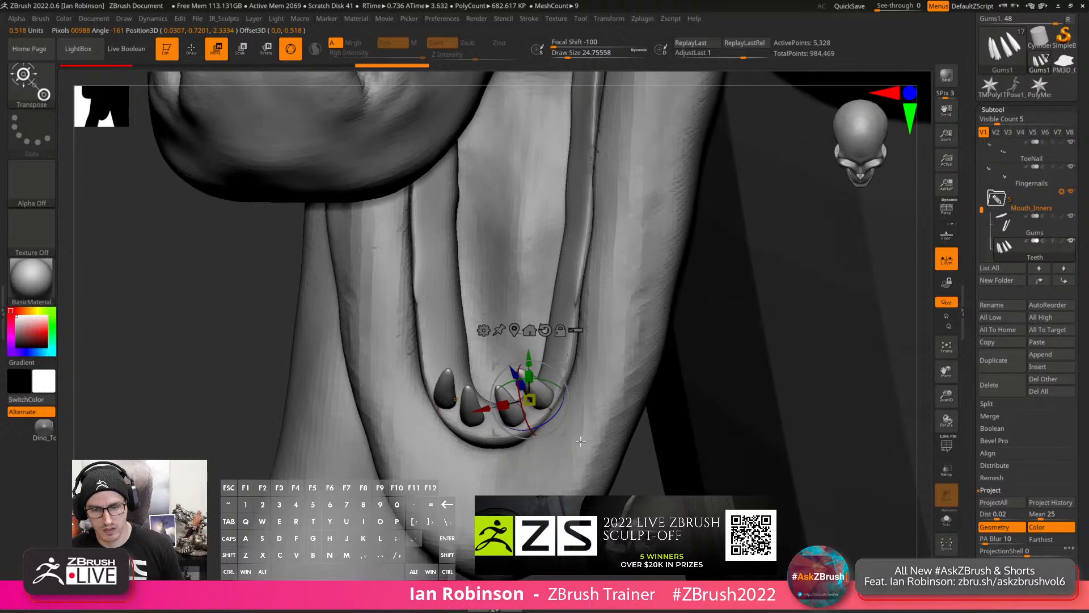
Return to sculpting with a draw size of about 9, and isolate the Teeth subtool with the polyframe shown.
key("q")
right_click_drag(580, 441, 608, 419)
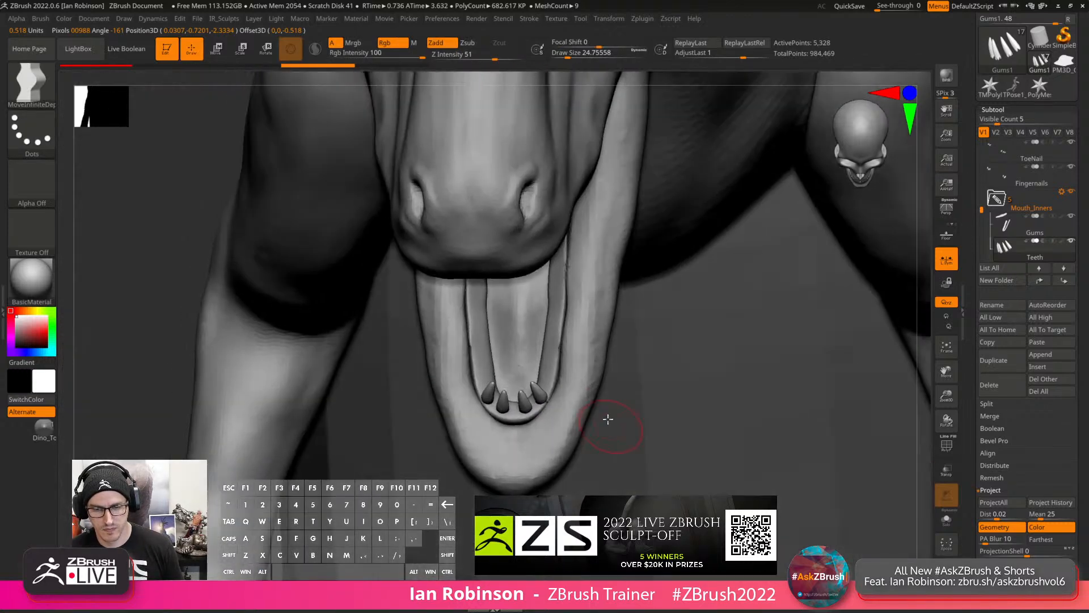
key("s")
left_click_drag(585, 376, 579, 375)
right_click_drag(574, 353, 560, 421, "ctrl")
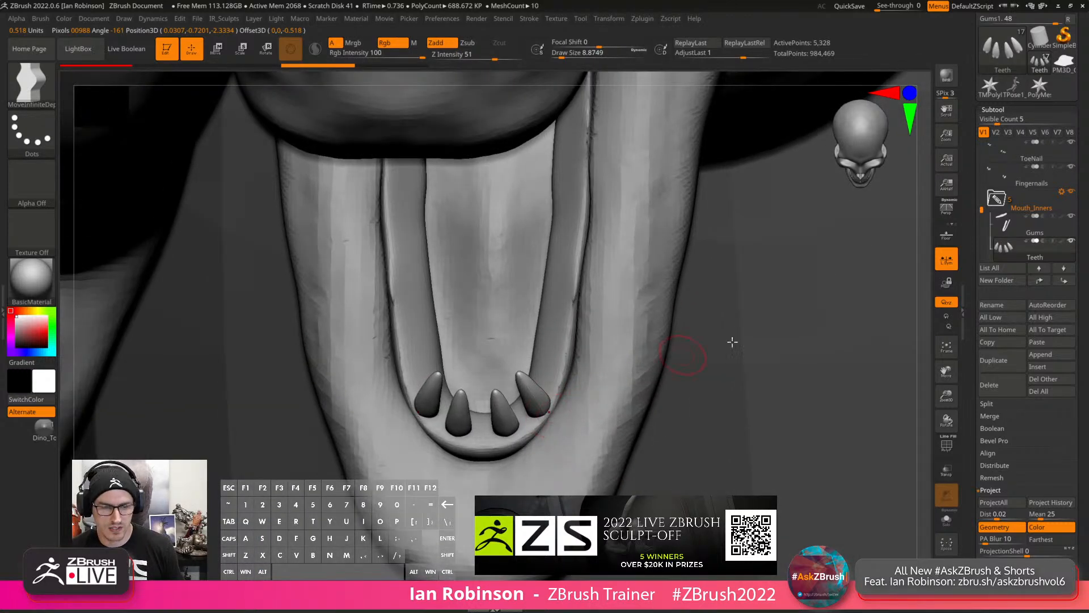
left_click(942, 521)
key("shift+f")
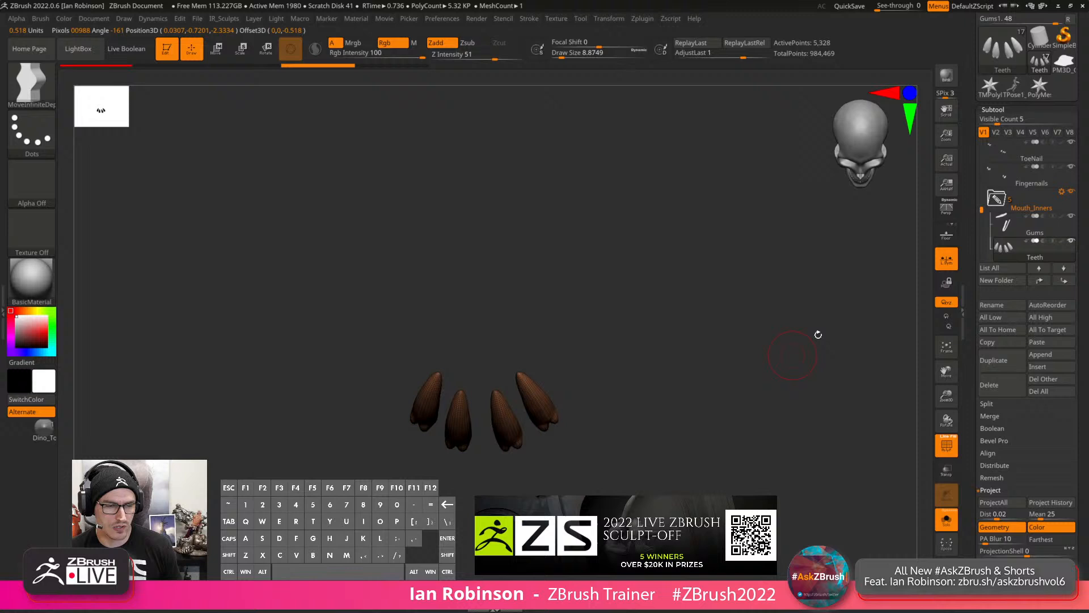
Assign a separate polygroup to each tooth in the Teeth subtool with Auto Groups.
left_click(1002, 108)
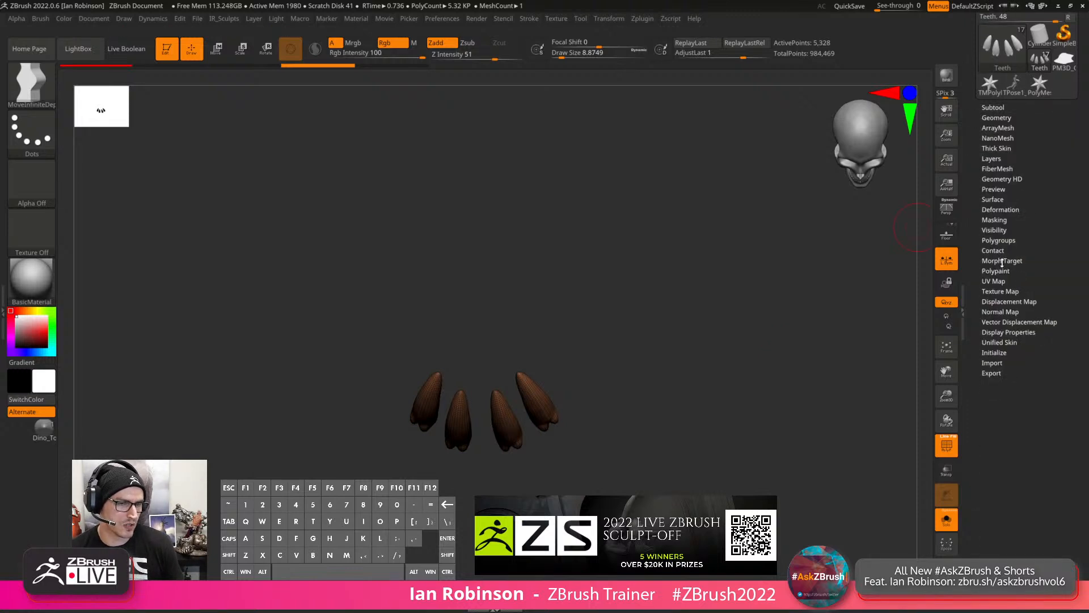
left_click(999, 240)
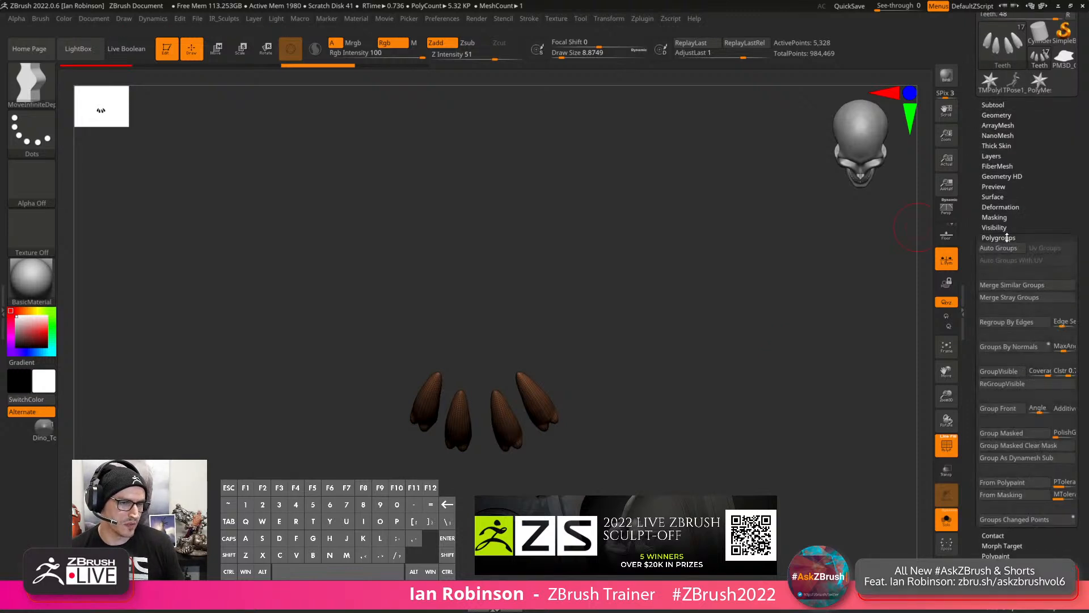
left_click(999, 248)
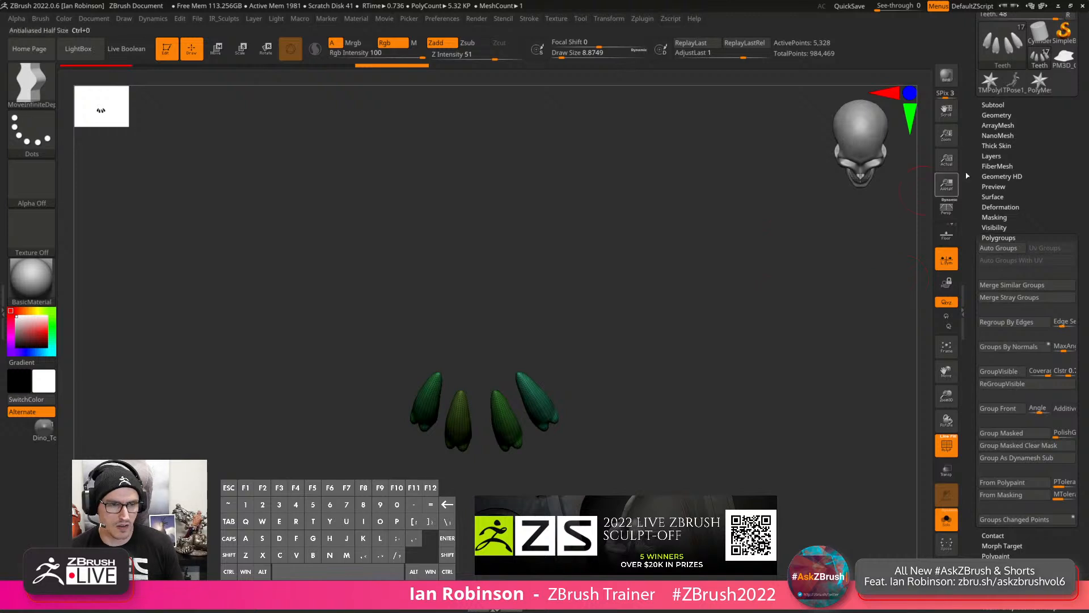
key("grave")
Mirror and weld the Teeth subtool so each left-right pair of teeth shares a polygroup.
left_click(997, 114)
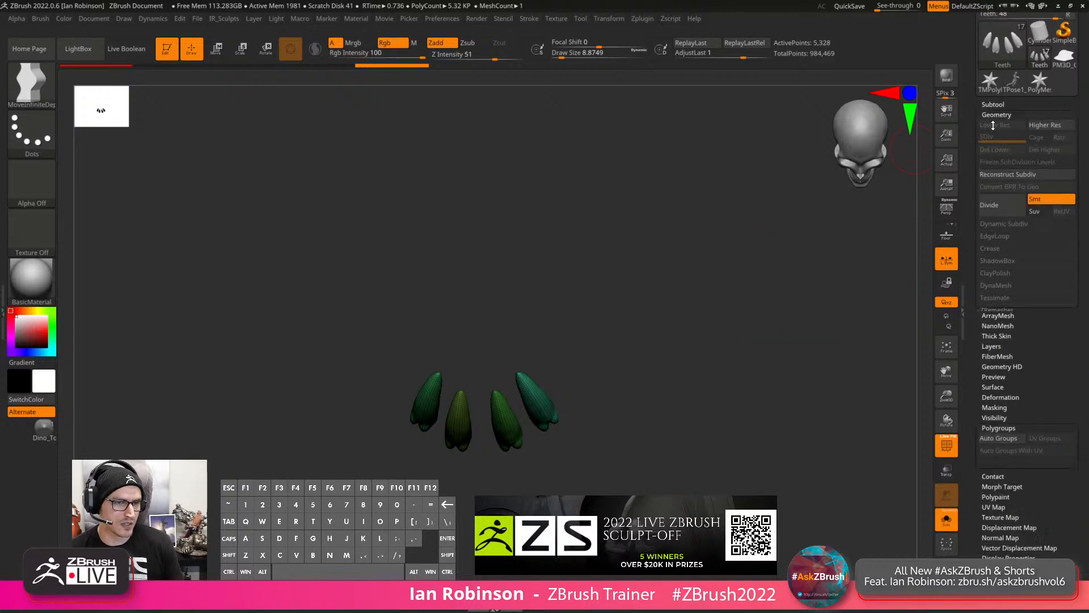
left_click(994, 311)
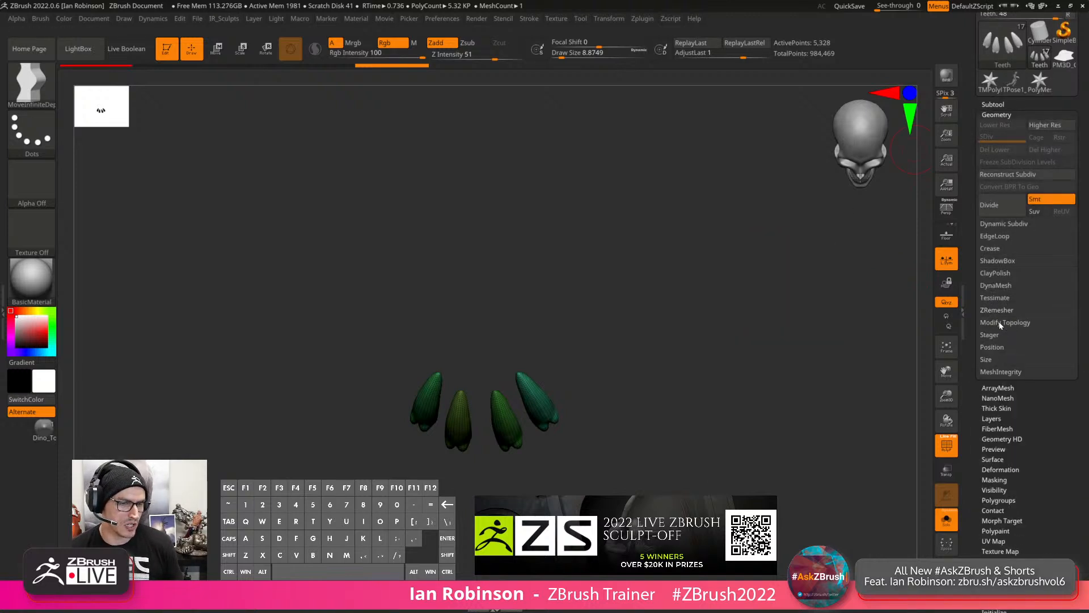
left_click(998, 323)
Mask the inner pair of front teeth, leaving the outer pair unmasked.
mouse_move(722, 428)
left_mouse_down("alt")
mouse_move(669, 428)
mouse_move(661, 395)
left_mouse_up("alt")
left_click(540, 411, "ctrl+shift")
left_click(626, 381, "ctrl")
left_click(643, 375, "ctrl+shift")
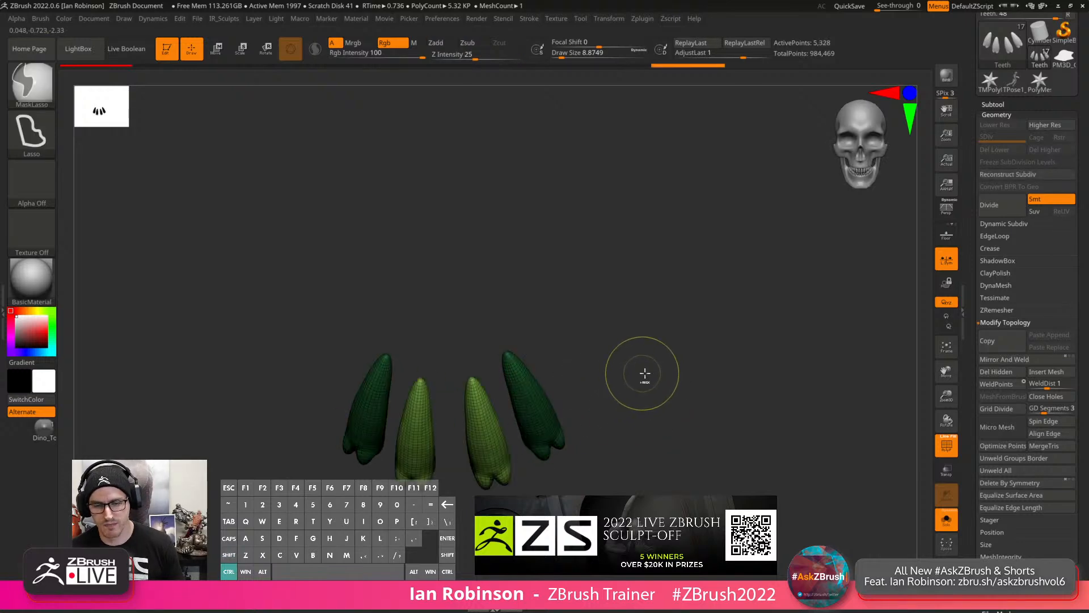
left_click(645, 375, "ctrl")
Show the surrounding subtools again and center the Move gizmo on the unmasked outer tooth.
left_click(945, 519)
key("w")
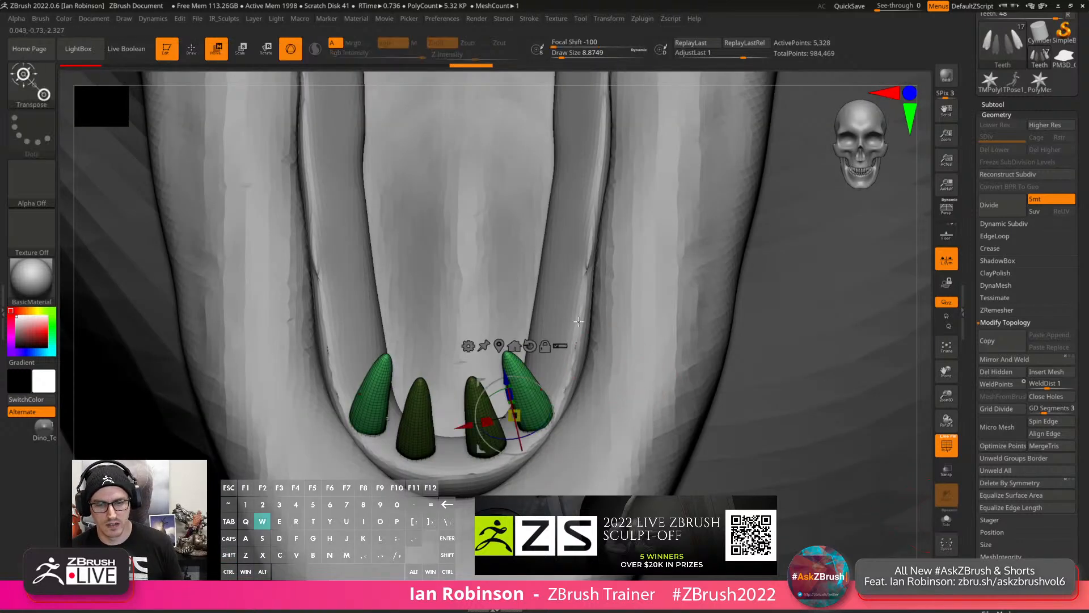
left_click_drag(666, 380, 661, 411)
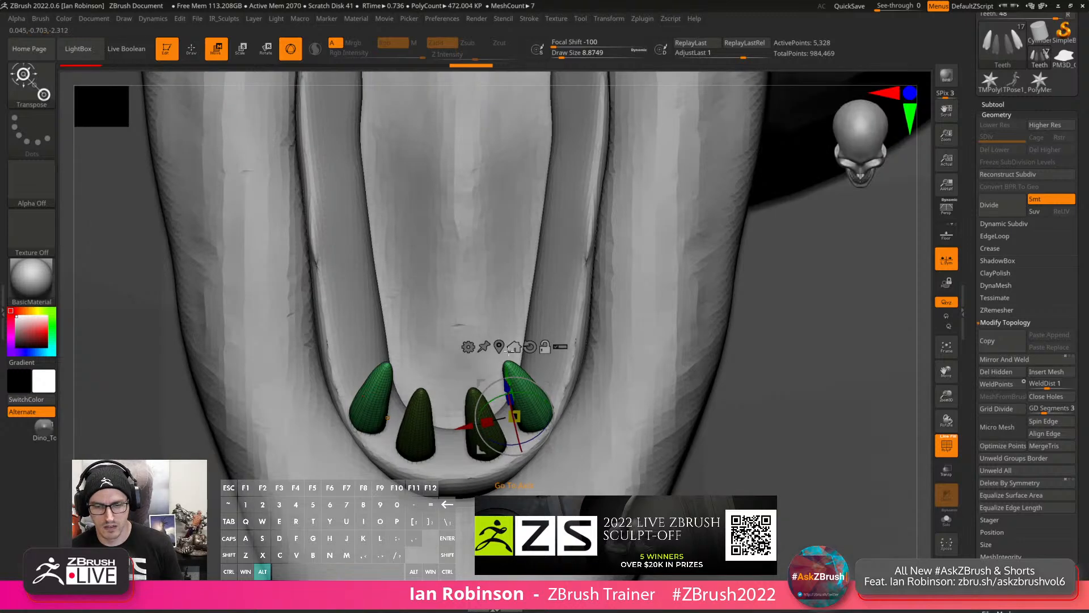
left_click(501, 347, "alt")
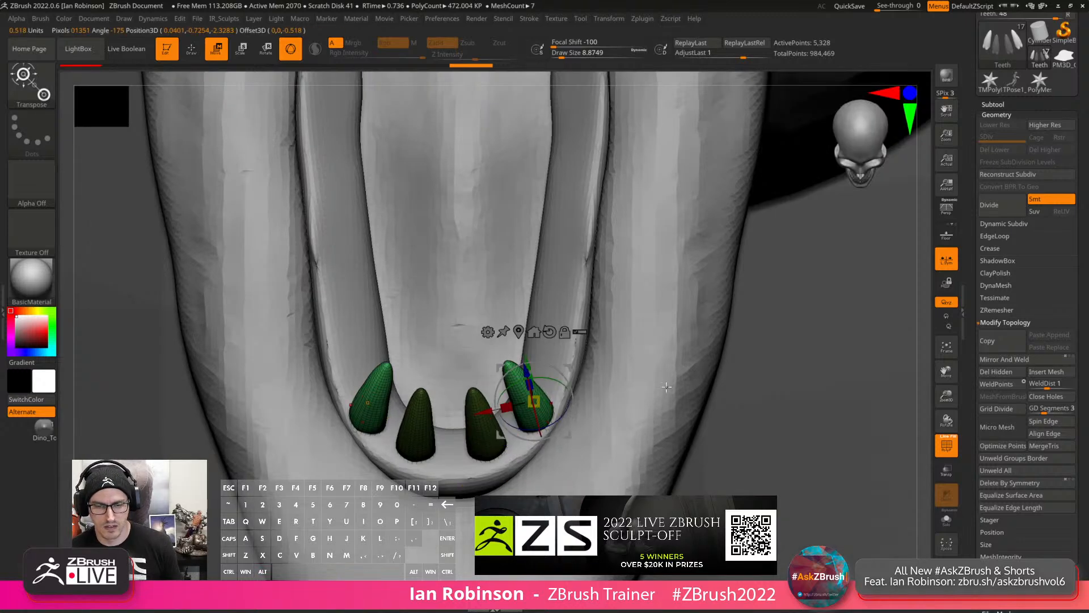
left_click(947, 470)
left_click(946, 469)
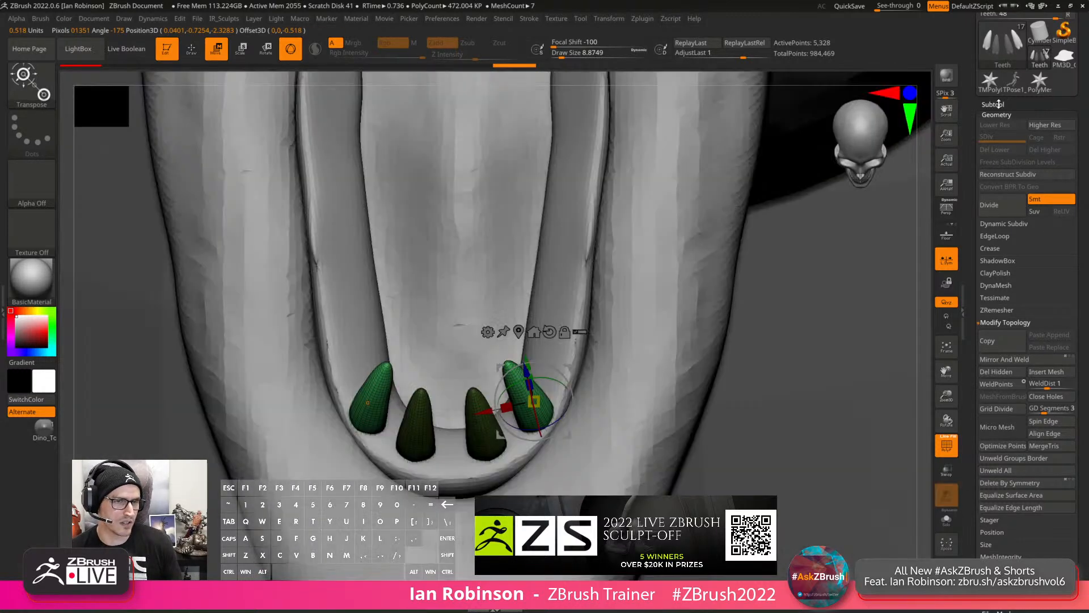
Switch to visibility set V4 and show the Gums together with the Teeth.
left_click(993, 105)
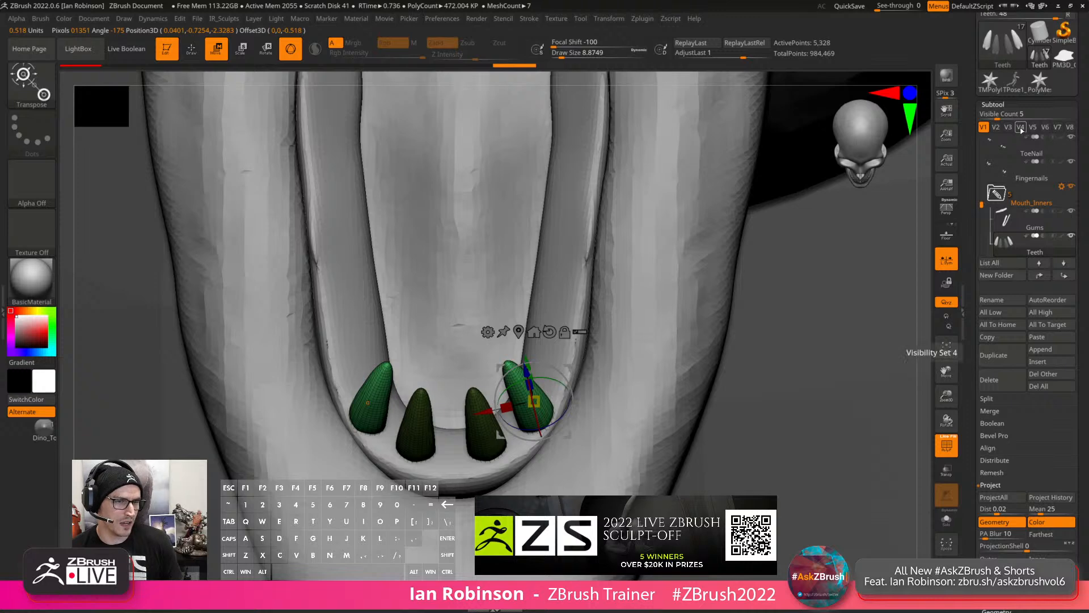
left_click(1019, 127)
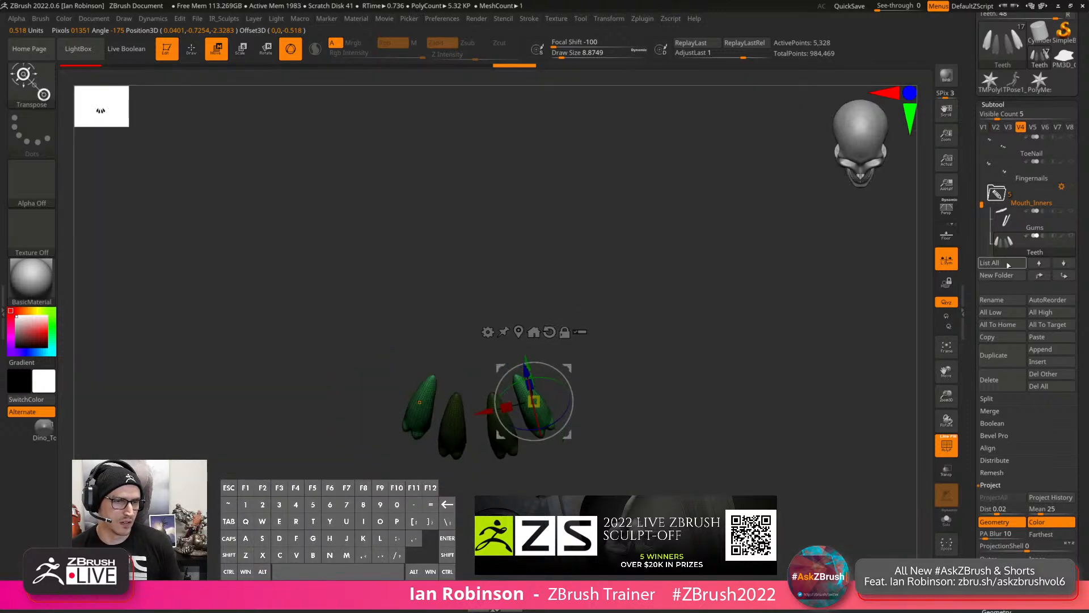
left_click(1071, 212)
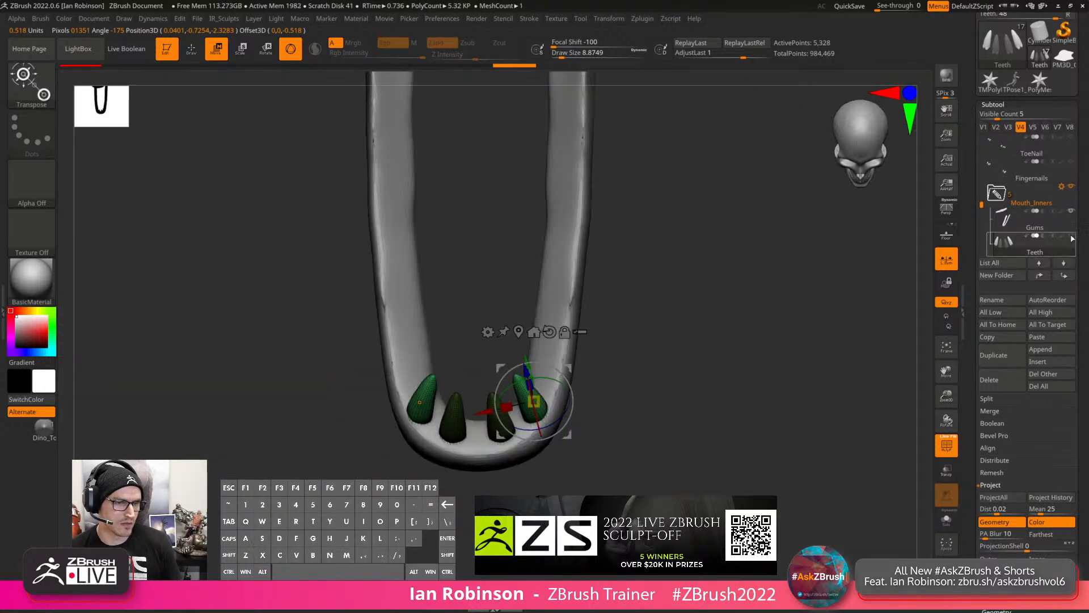
Hide the upper gum in the Gums subtool, leaving only the lower gum visible, and make the Teeth subtool active again.
mouse_move(774, 350)
left_mouse_down()
mouse_move(692, 362)
mouse_move(696, 352)
mouse_move(701, 372)
mouse_move(477, 289)
left_mouse_up()
key("q")
mouse_move(399, 192)
left_mouse_down("ctrl+shift")
mouse_move(583, 305)
mouse_move(720, 333)
mouse_move(769, 328)
left_mouse_up("ctrl+shift")
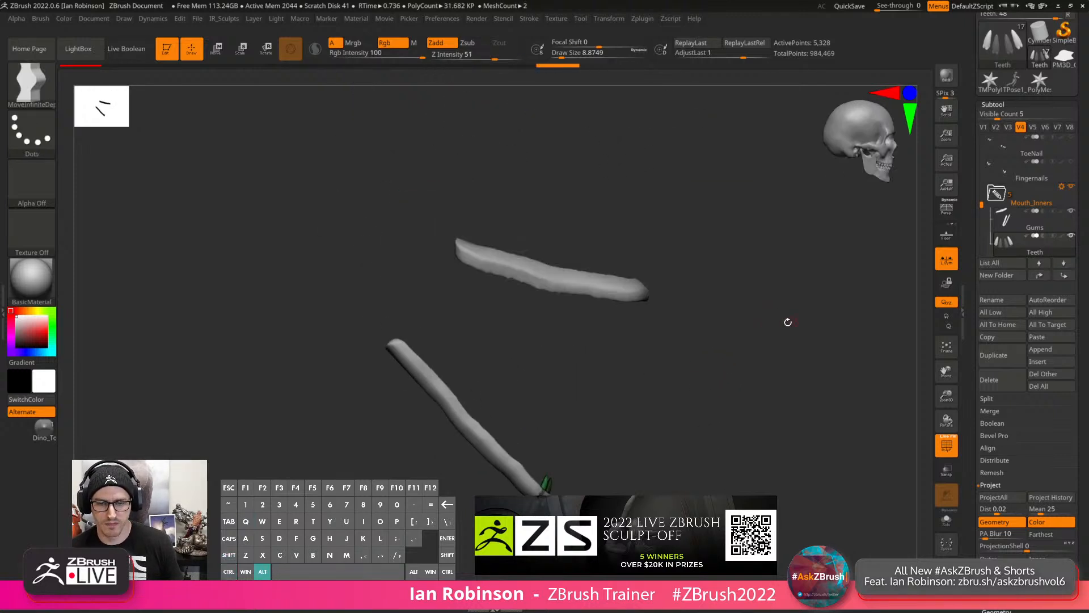
left_click(632, 294, "alt")
mouse_move(360, 179)
left_mouse_down("alt")
mouse_move(668, 284)
mouse_move(372, 168)
left_mouse_up("alt")
mouse_move(447, 187)
left_mouse_down("alt")
mouse_move(569, 278)
mouse_move(404, 180)
mouse_move(383, 182)
mouse_move(527, 264)
mouse_move(662, 316)
mouse_move(673, 287)
mouse_move(562, 357)
mouse_move(436, 139)
left_mouse_up("alt")
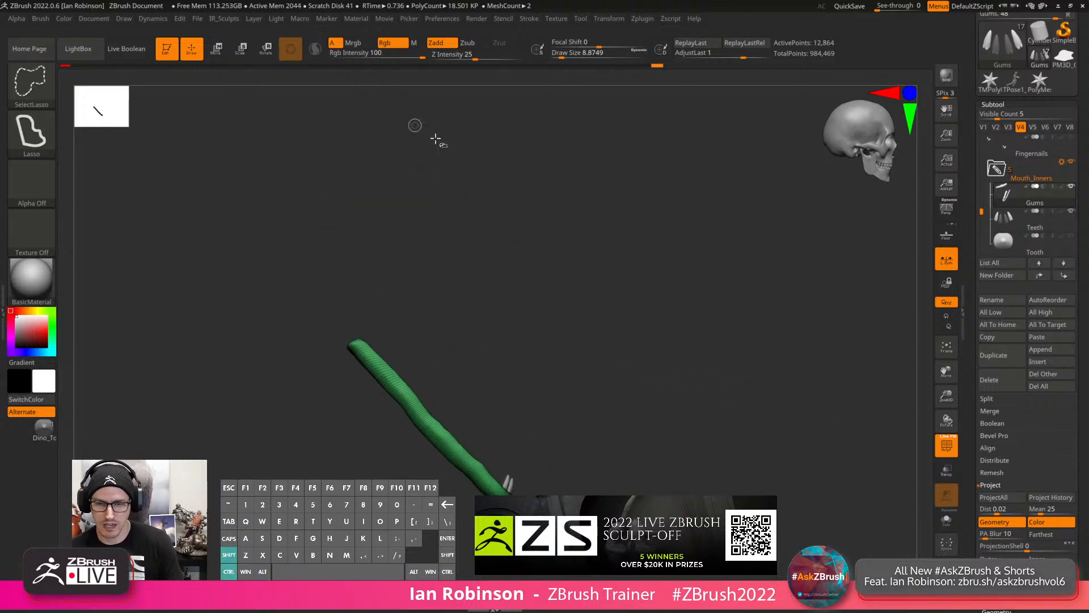
left_click_drag(633, 315, 678, 431, "alt")
mouse_move(679, 430)
left_mouse_down("alt")
mouse_move(688, 304)
mouse_move(650, 337)
left_mouse_up("alt")
left_click_drag(598, 309, 605, 386)
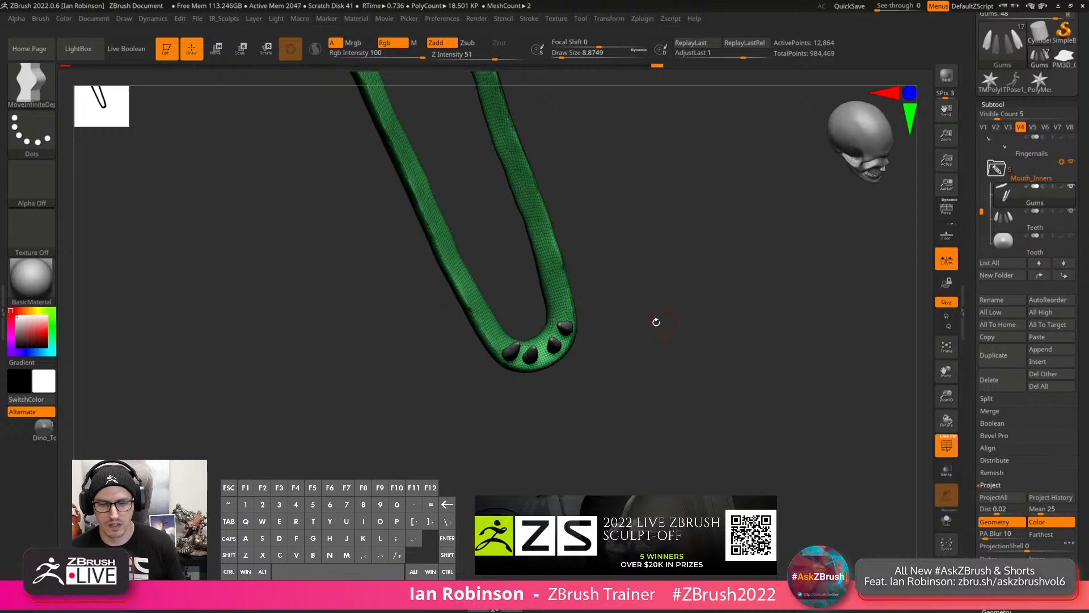
left_click(566, 325, "alt")
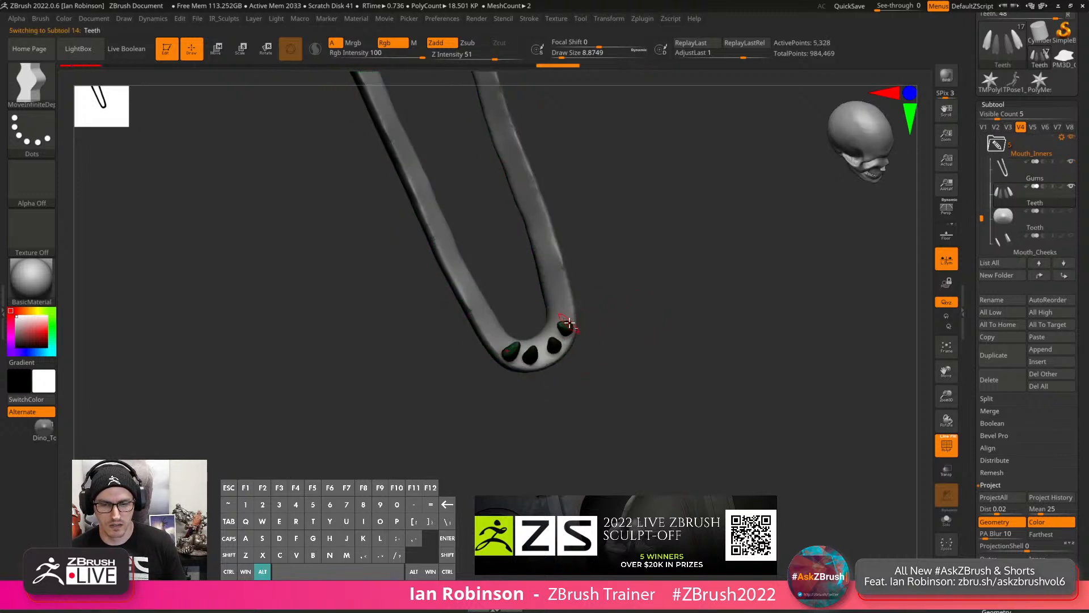
Duplicate the outer tooth pair with the Move gizmo and place the copies farther back along the lower gum.
left_click_drag(573, 318, 584, 274)
key("w")
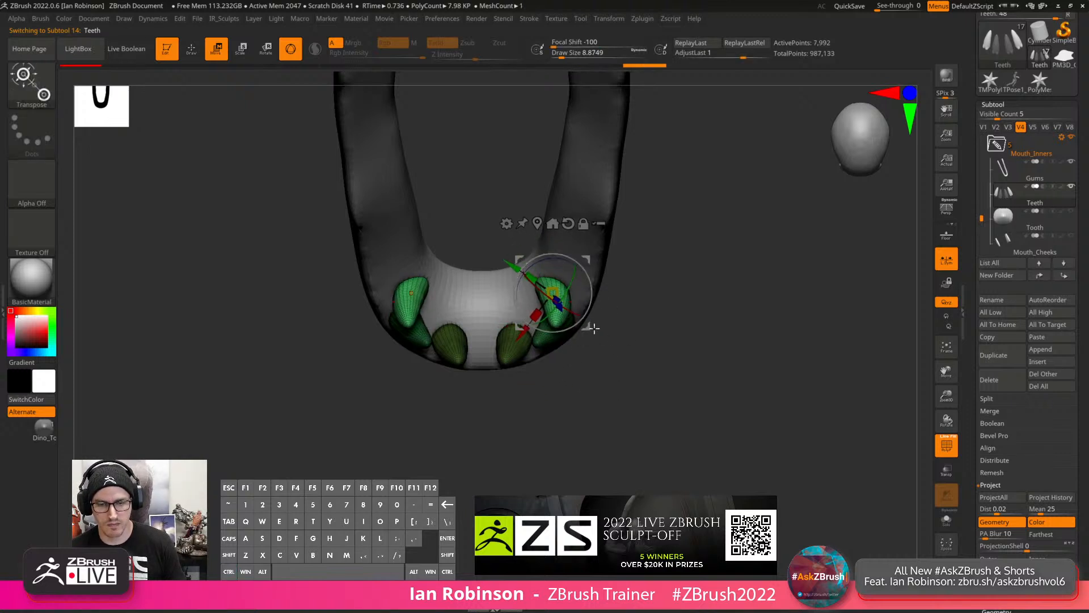
left_click_drag(590, 327, 601, 310)
left_click_drag(656, 285, 675, 230)
left_click_drag(564, 230, 563, 216)
left_click_drag(588, 255, 582, 244)
Rotate and reposition the new rear tooth pair so it follows the curve of the gum.
left_click_drag(679, 273, 641, 289)
left_click_drag(688, 306, 692, 347, "alt")
left_click_drag(581, 266, 569, 268)
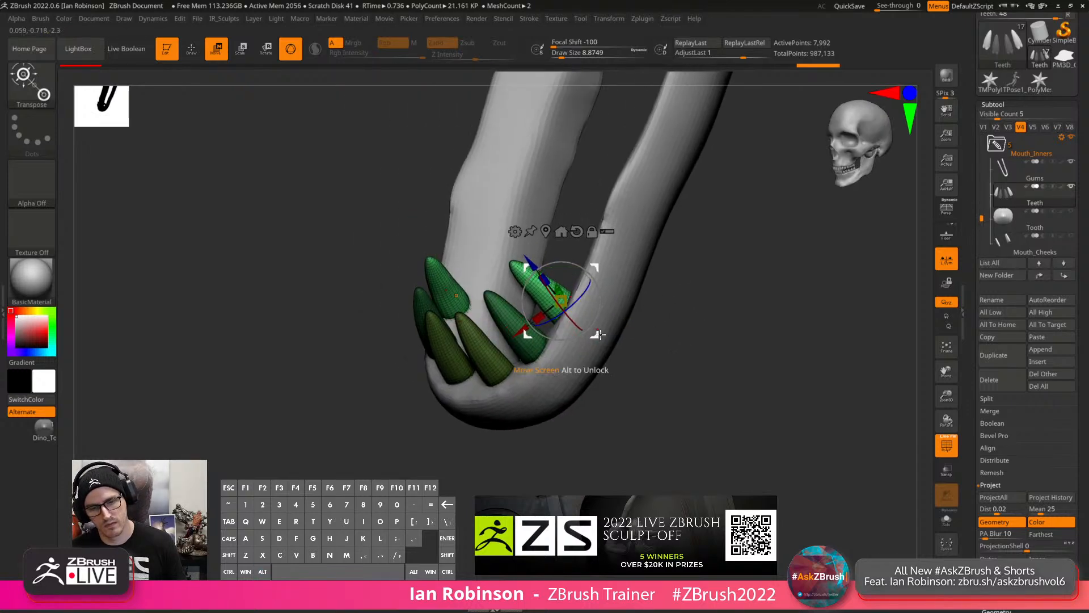
left_click_drag(595, 334, 597, 331)
left_click_drag(670, 339, 597, 334)
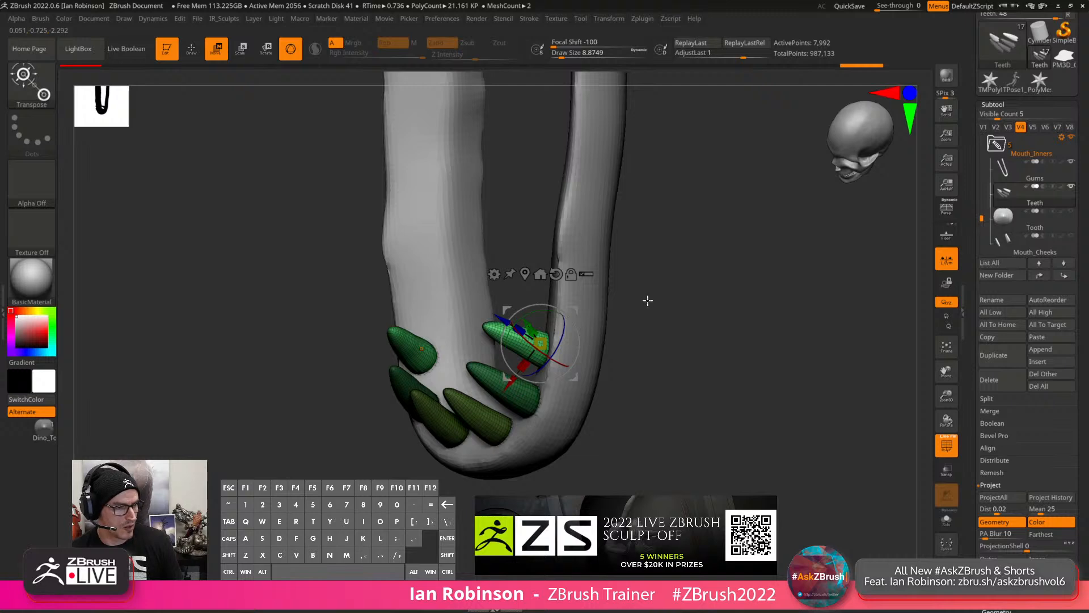
Nudge the new tooth pair deeper into the lower gum, check the placement around the jaw, and return to sculpting.
key("q")
left_click_drag(675, 287, 615, 326)
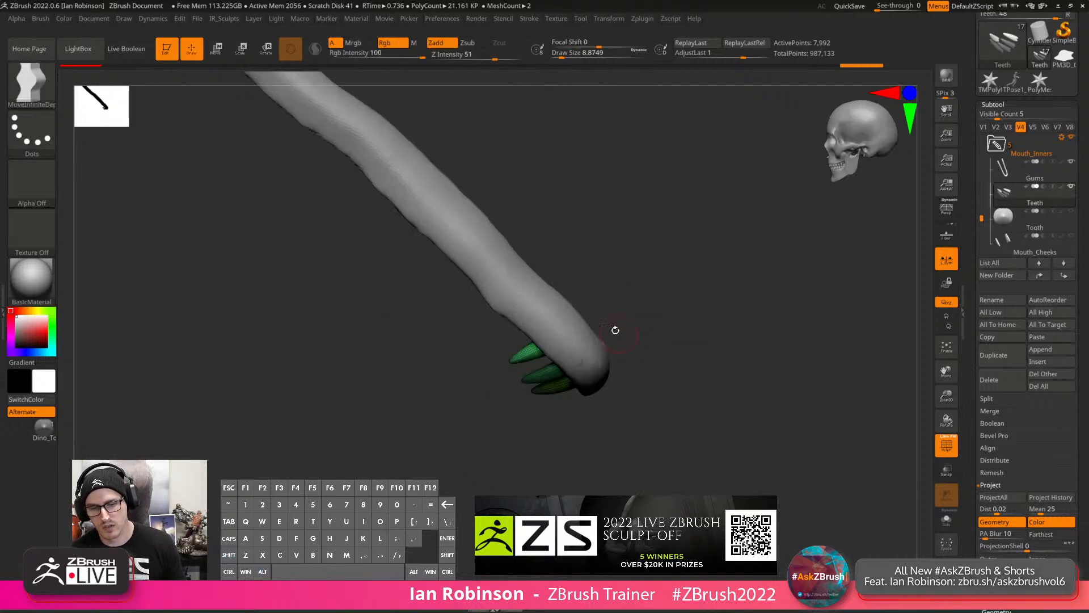
key("w")
left_click_drag(621, 219, 704, 252)
left_click_drag(541, 391, 542, 395)
key("q")
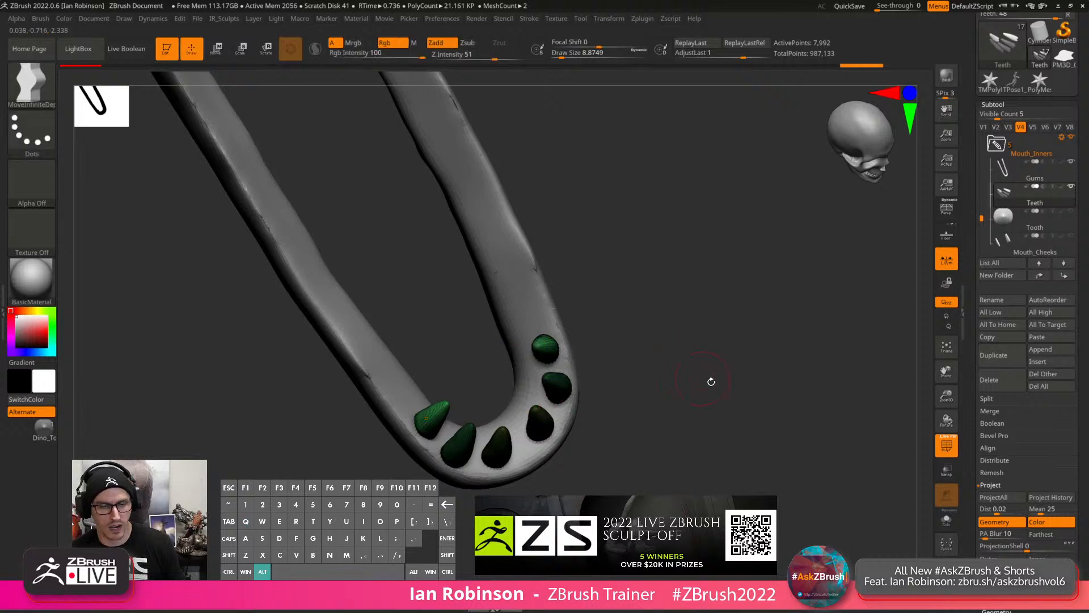
mouse_move(710, 379)
left_mouse_down("alt")
mouse_move(704, 314)
mouse_move(732, 356)
left_mouse_up("alt")
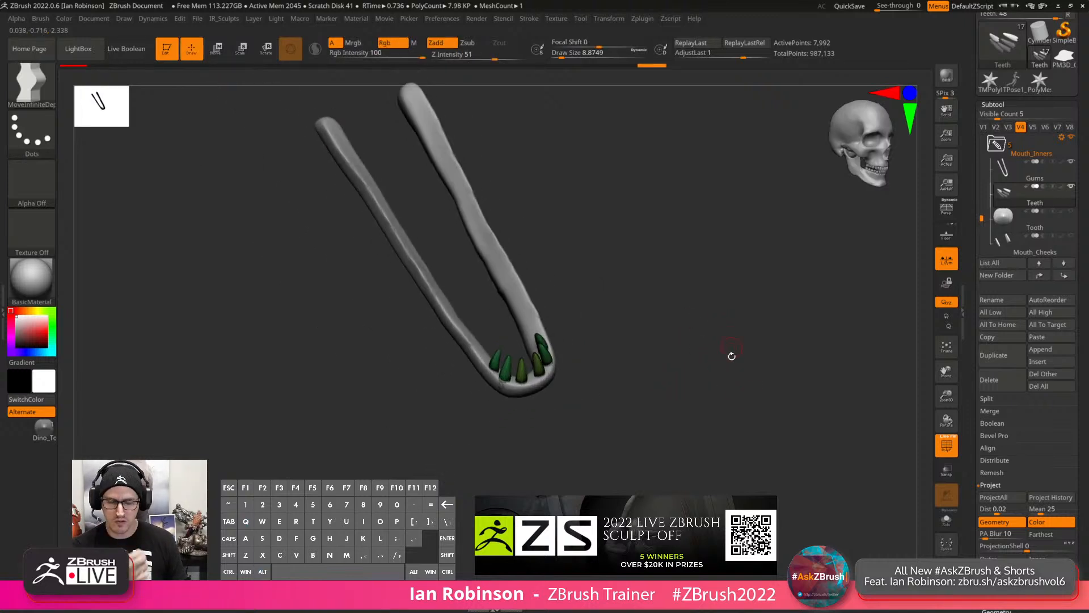
Isolate the Teeth subtool and set the draw size to about 13.6.
left_click(946, 519)
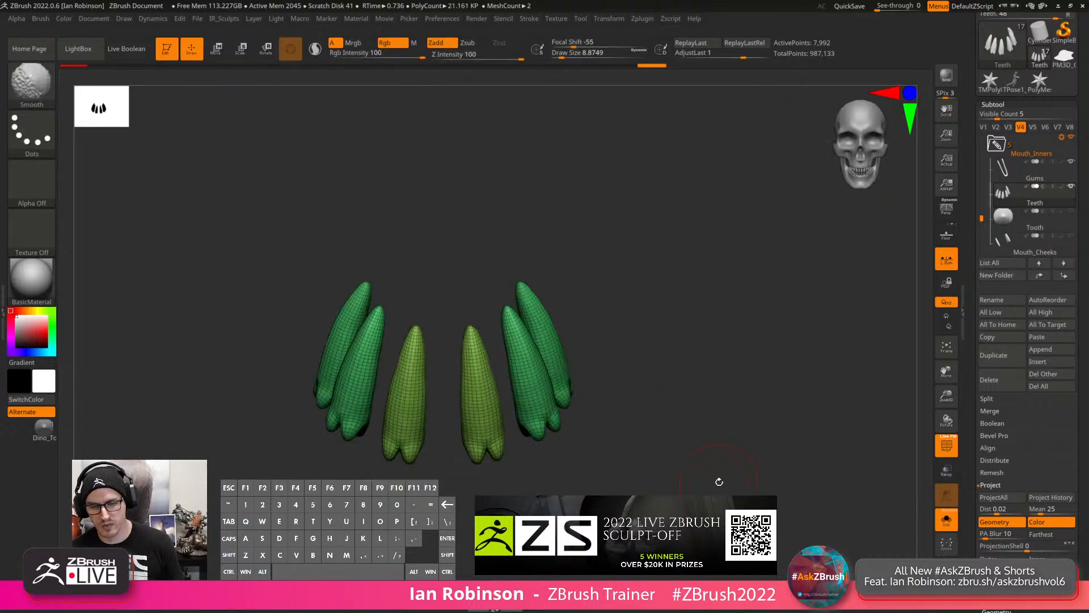
key("s")
mouse_move(688, 365)
left_mouse_down()
mouse_move(664, 346)
mouse_move(676, 349)
left_mouse_up()
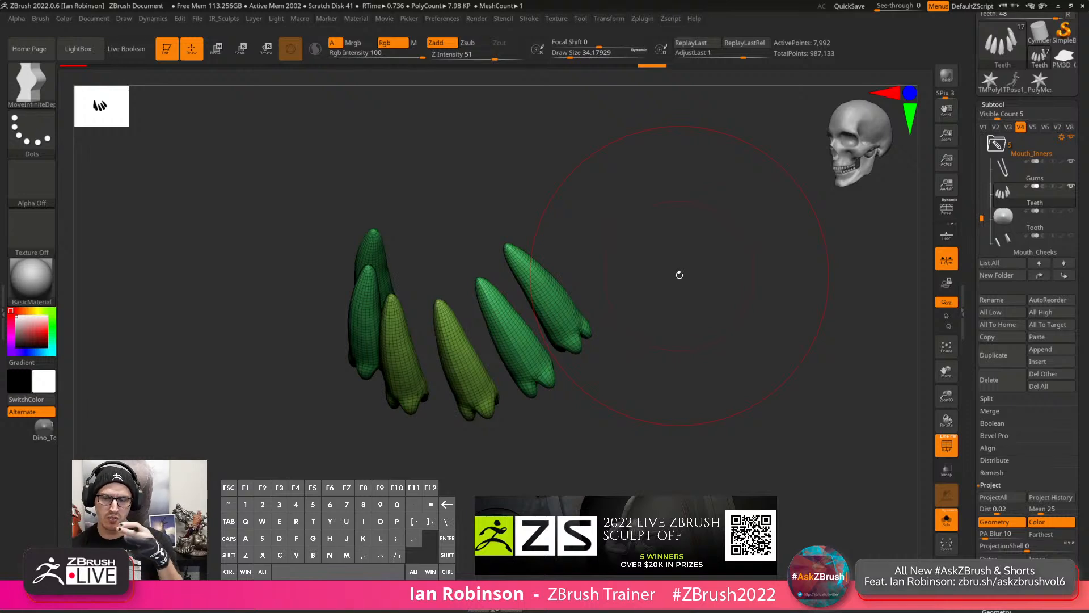
key("s")
mouse_move(609, 305)
left_mouse_down()
mouse_move(598, 310)
mouse_move(665, 318)
mouse_move(654, 350)
mouse_move(662, 274)
mouse_move(666, 304)
mouse_move(674, 289)
mouse_move(590, 284)
mouse_move(639, 256)
left_mouse_up()
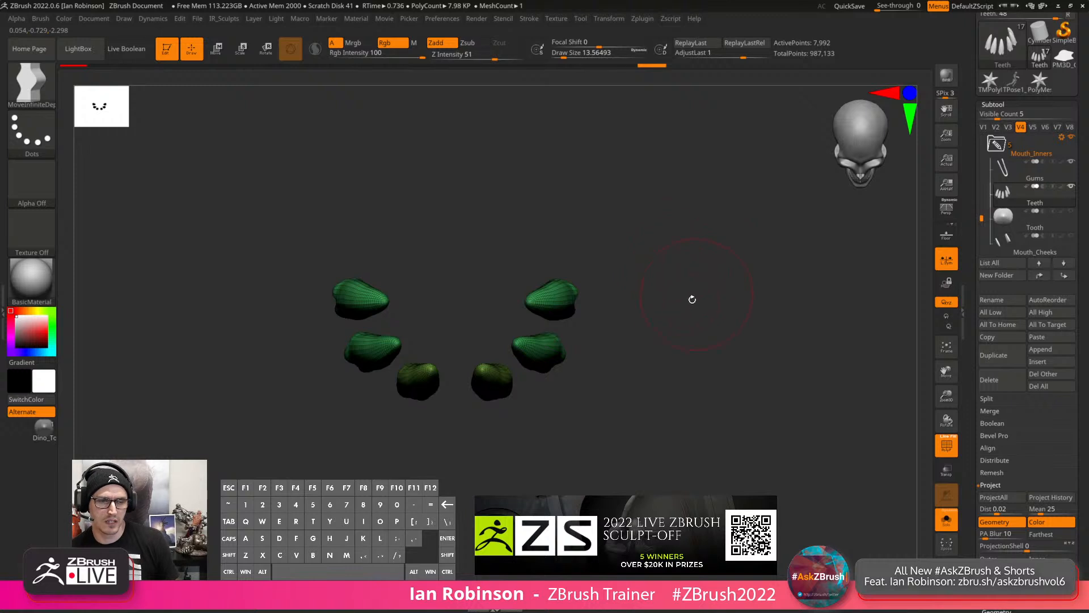
Hide the front pair of teeth with a lasso selection and try splitting the hidden part into its own subtool.
key("ctrl+shift")
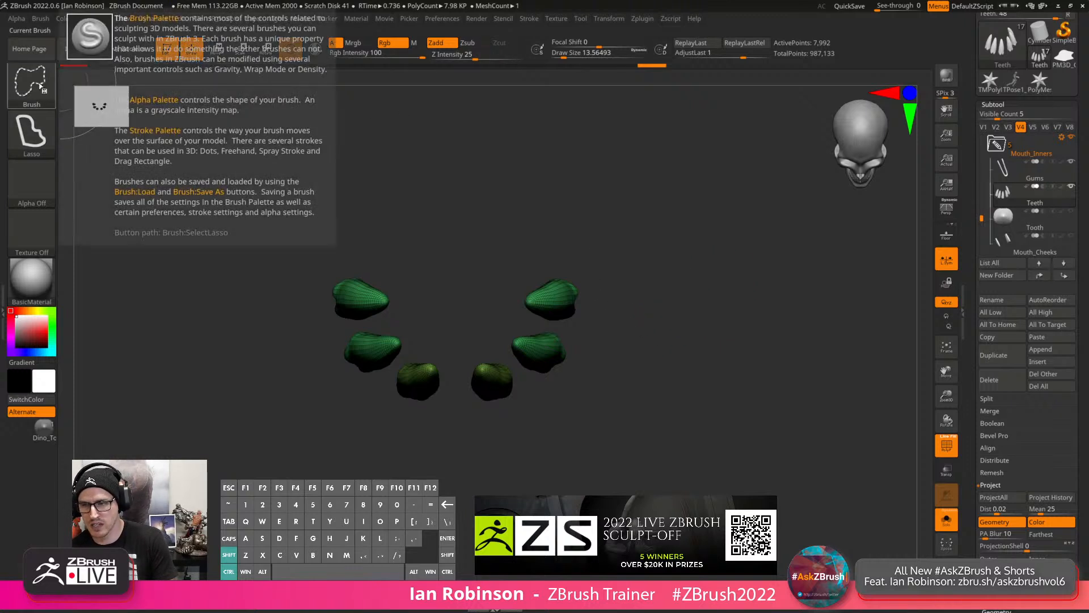
left_click(41, 86, "ctrl+shift")
key("ctrl+shift")
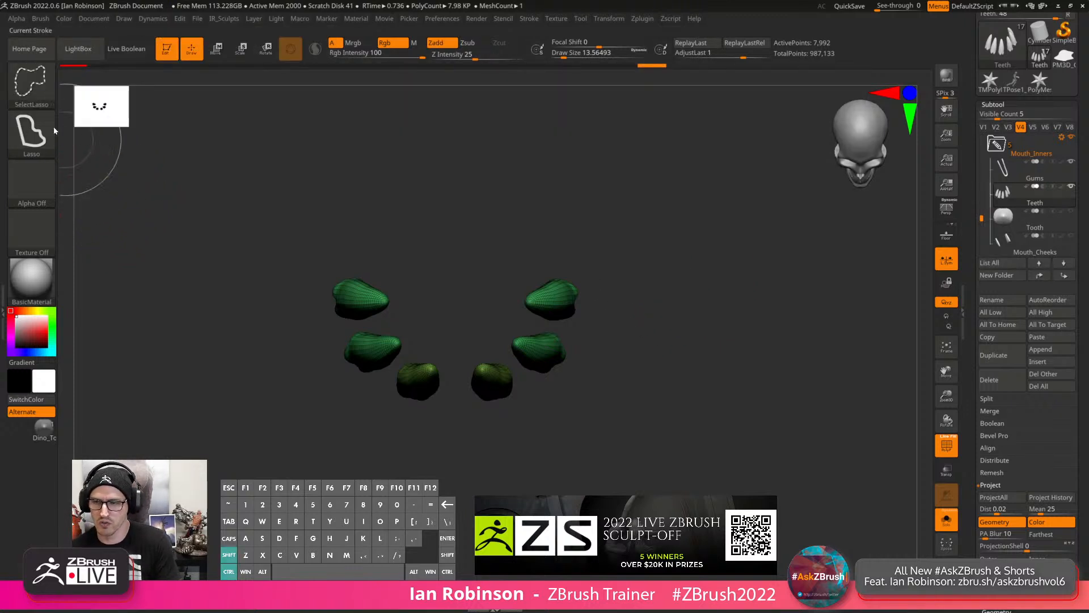
left_click(43, 93, "ctrl+shift")
mouse_move(636, 233)
left_mouse_down("ctrl+shift")
mouse_move(519, 263)
mouse_move(518, 382)
mouse_move(627, 330)
mouse_move(590, 259)
left_mouse_up("ctrl+shift")
left_click_drag(637, 331, 660, 294)
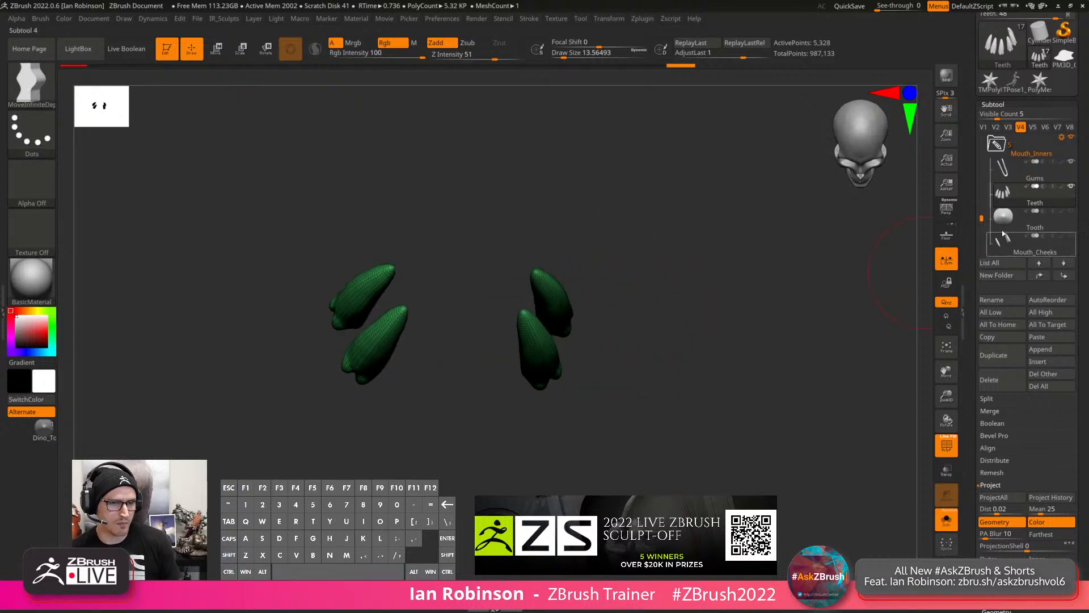
left_click(988, 398)
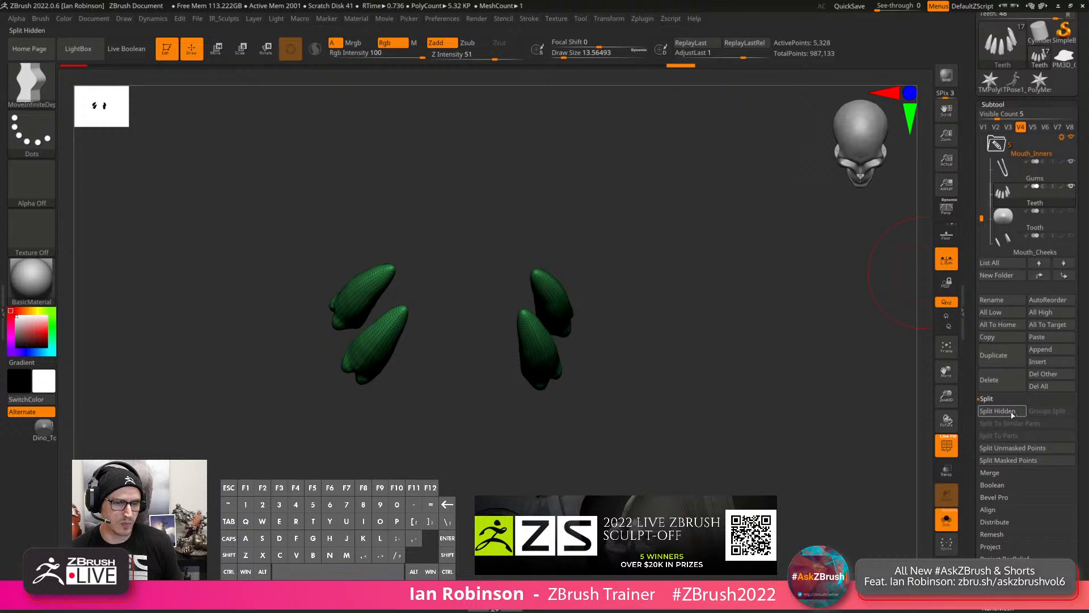
left_click(1013, 414)
mouse_move(701, 323)
left_mouse_down()
mouse_move(664, 306)
mouse_move(626, 240)
mouse_move(633, 223)
mouse_move(518, 253)
mouse_move(516, 360)
mouse_move(611, 385)
mouse_move(615, 363)
left_mouse_up()
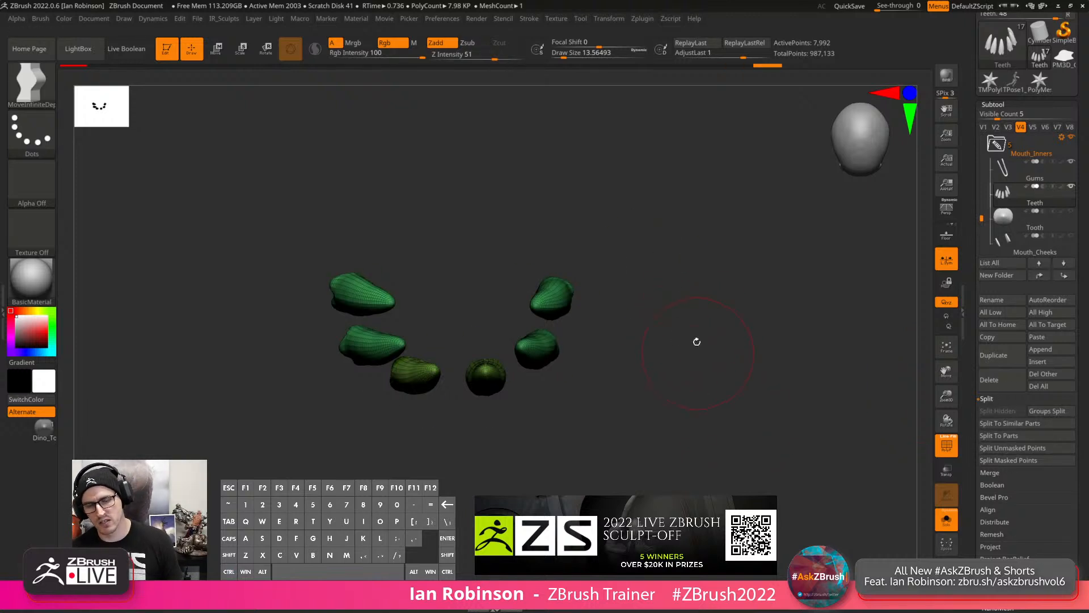
left_click_drag(698, 341, 721, 369)
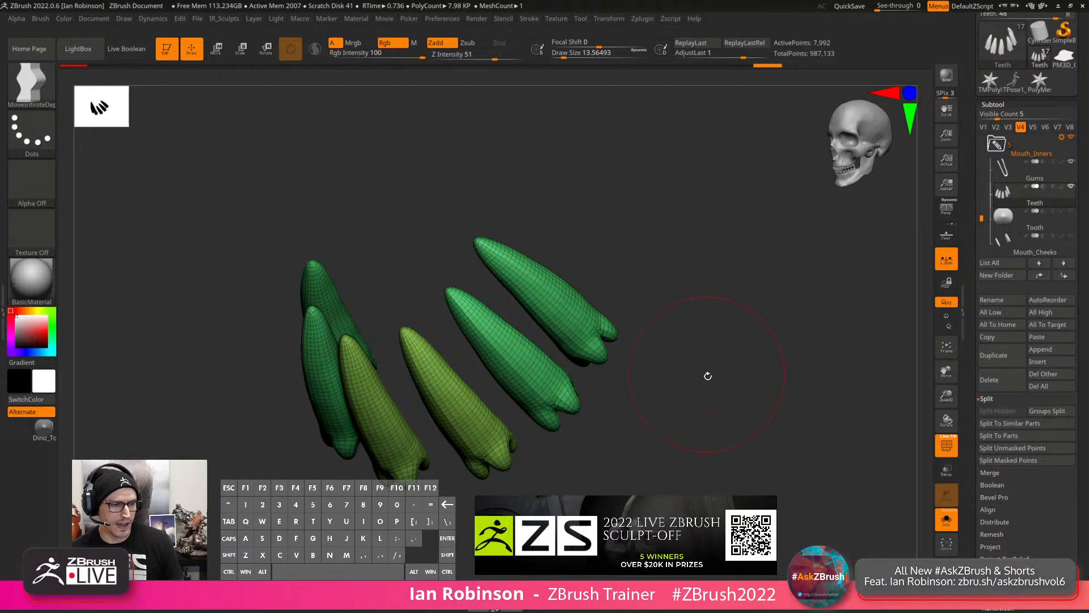
mouse_move(708, 376)
left_mouse_down()
mouse_move(717, 389)
mouse_move(691, 353)
mouse_move(698, 368)
left_mouse_up()
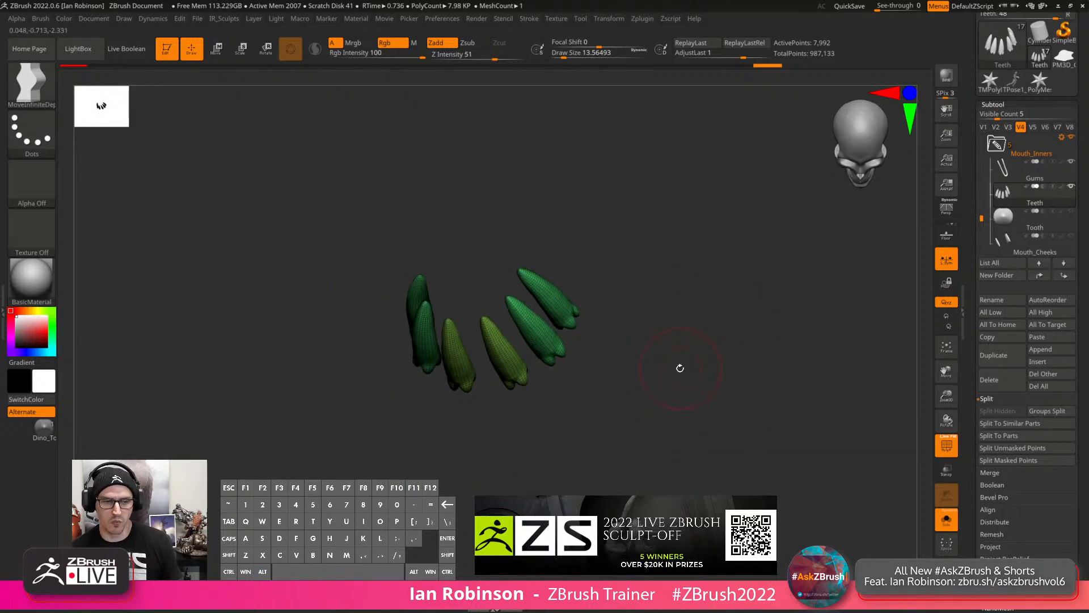
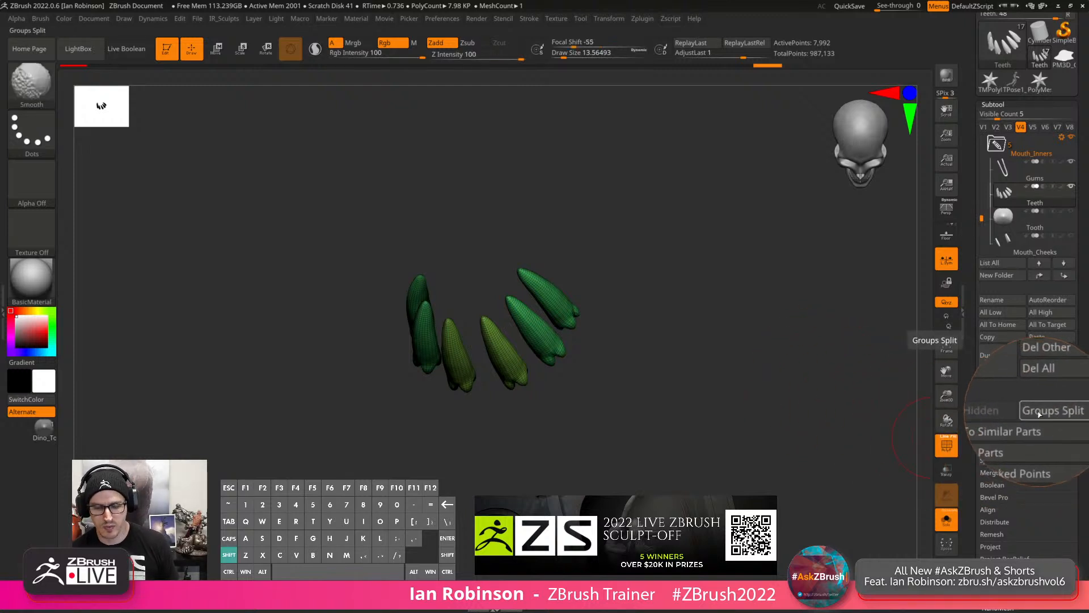
mouse_move(649, 310)
left_mouse_down()
mouse_move(649, 299)
mouse_move(592, 338)
mouse_move(671, 333)
mouse_move(653, 329)
left_mouse_up()
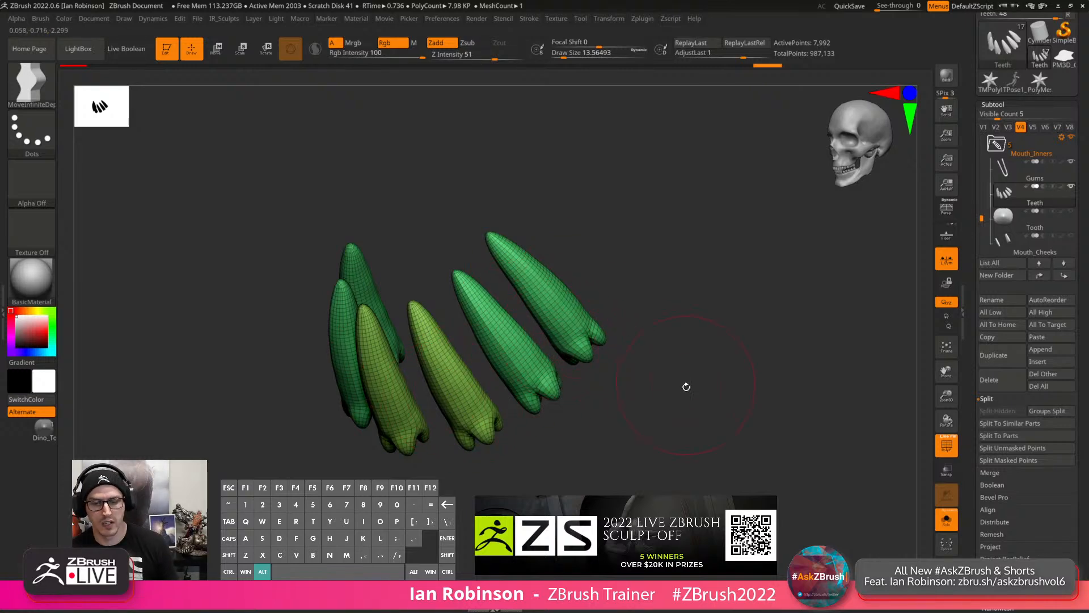
Open the subtool merge options, inspect the isolated teeth, and reduce the draw size to about 3.2.
left_click_drag(686, 384, 679, 424, "alt")
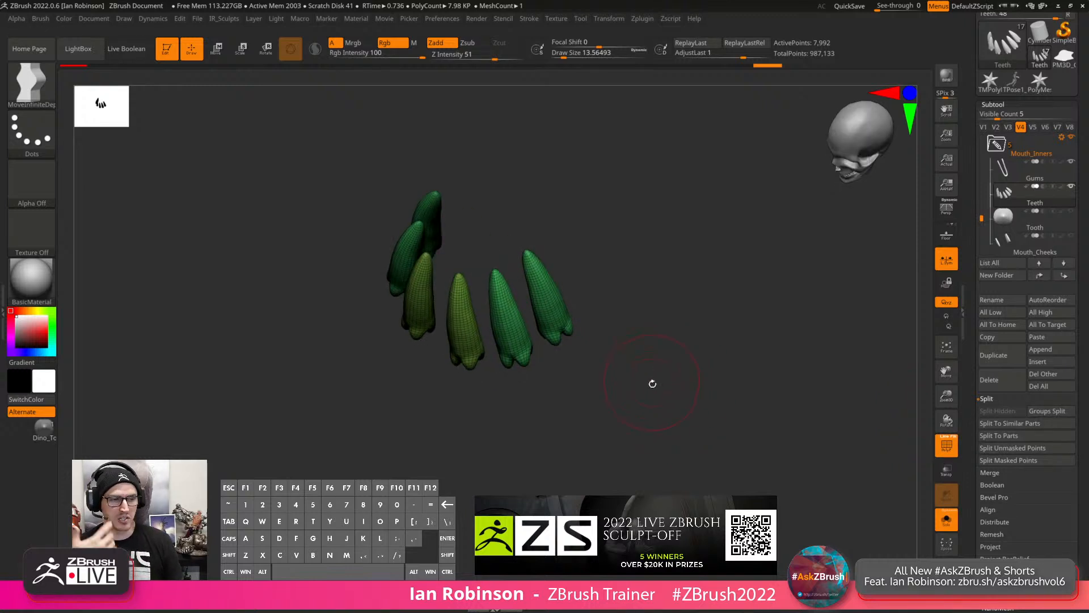
left_click(993, 485)
left_click(997, 410)
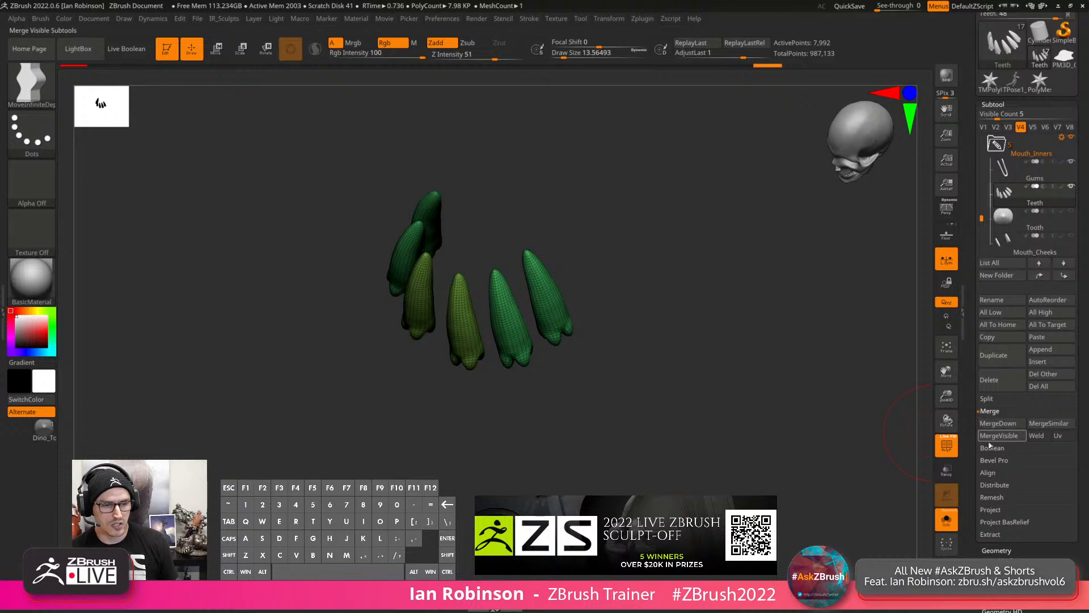
left_click_drag(744, 360, 727, 391, "alt")
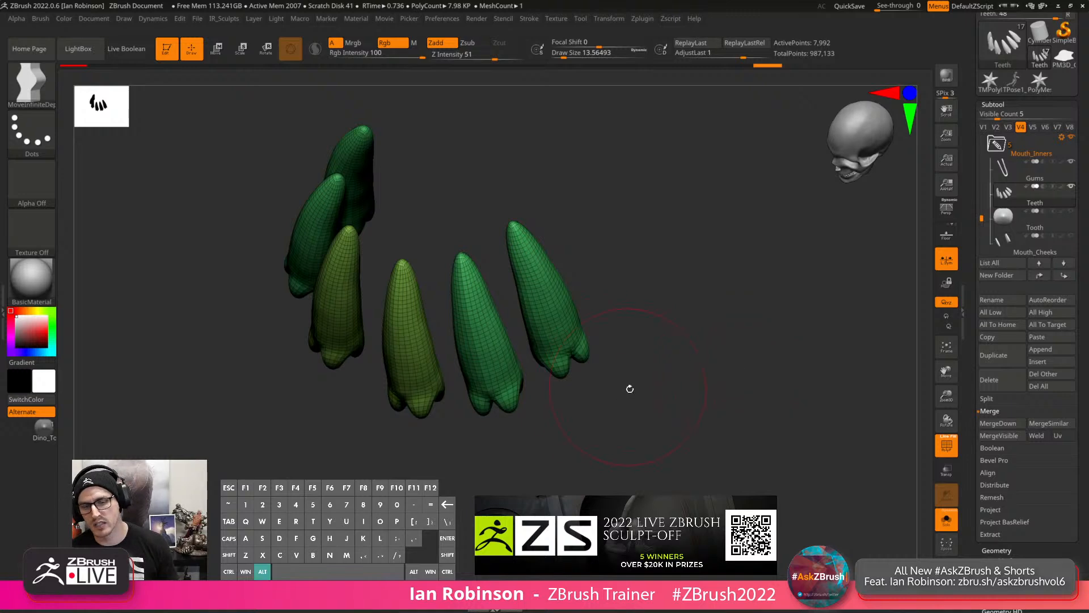
mouse_move(630, 389)
left_mouse_down("alt")
mouse_move(637, 373)
mouse_move(659, 383)
left_mouse_up("alt")
key("s")
left_click(634, 366)
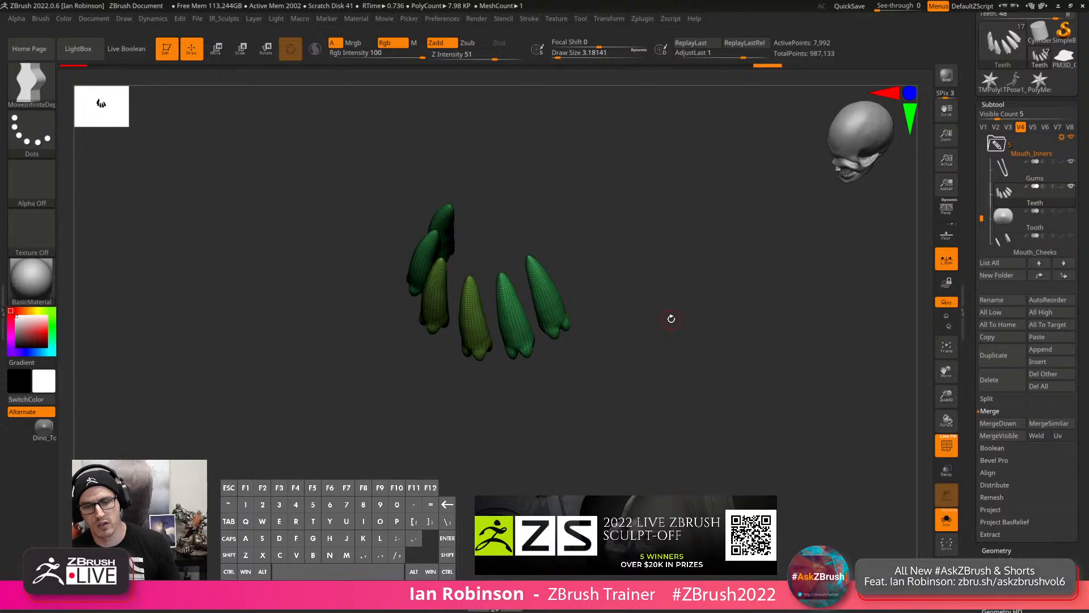
left_click_drag(662, 360, 706, 367)
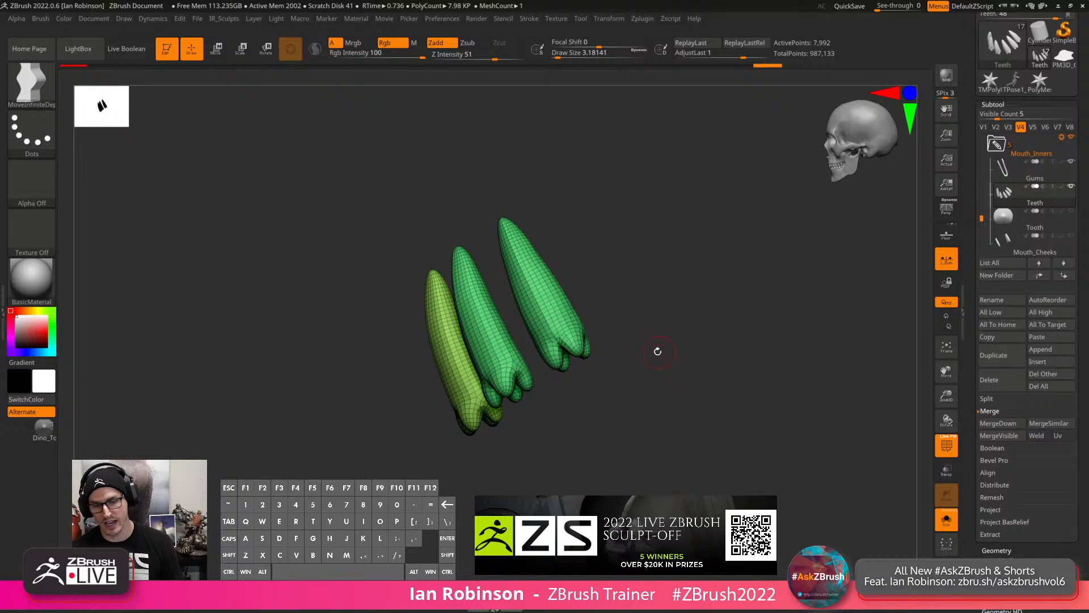
key("shift+f")
key("shift+f")
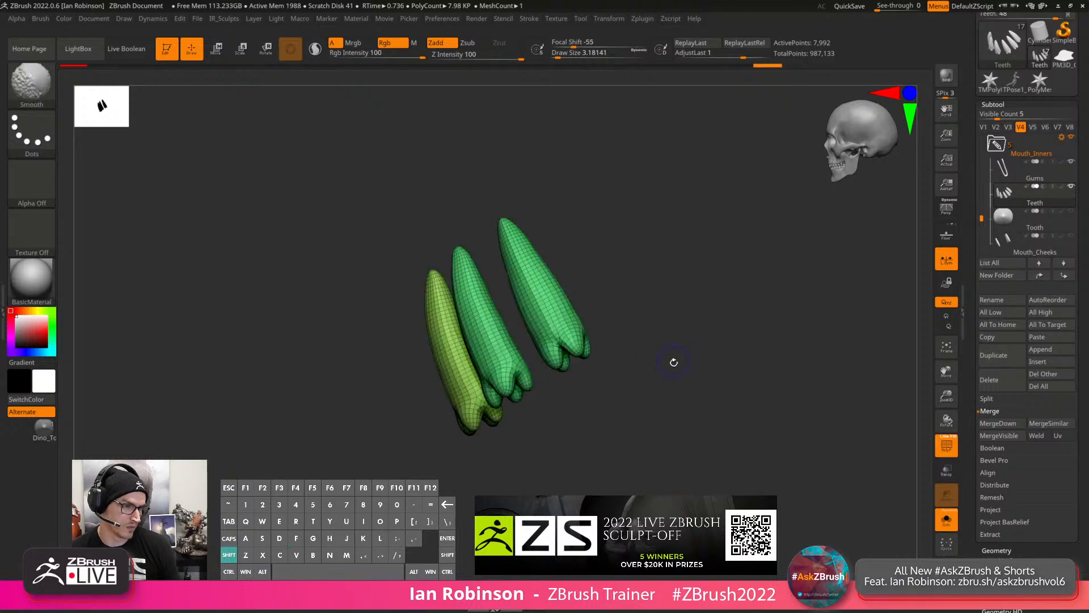
left_click_drag(696, 370, 568, 376, "alt")
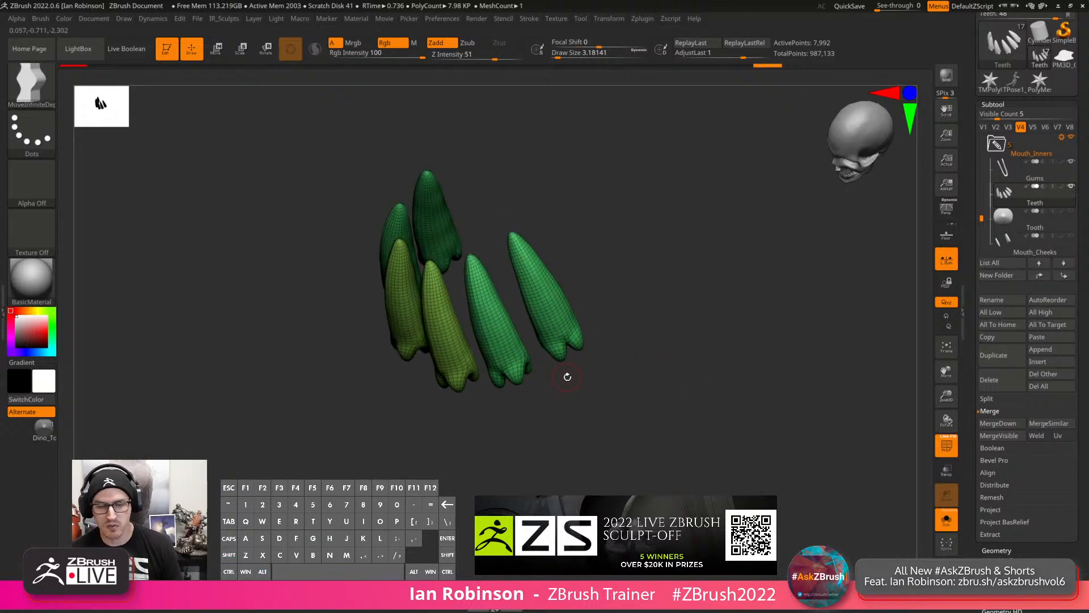
Mask the rear tooth pair with a lasso and assign it its own polygroup.
left_click_drag(617, 336, 694, 268)
key("f")
mouse_move(535, 132)
left_mouse_down("ctrl")
mouse_move(519, 247)
mouse_move(541, 345)
mouse_move(683, 273)
left_mouse_up("ctrl")
left_click(645, 239, "ctrl")
key("w")
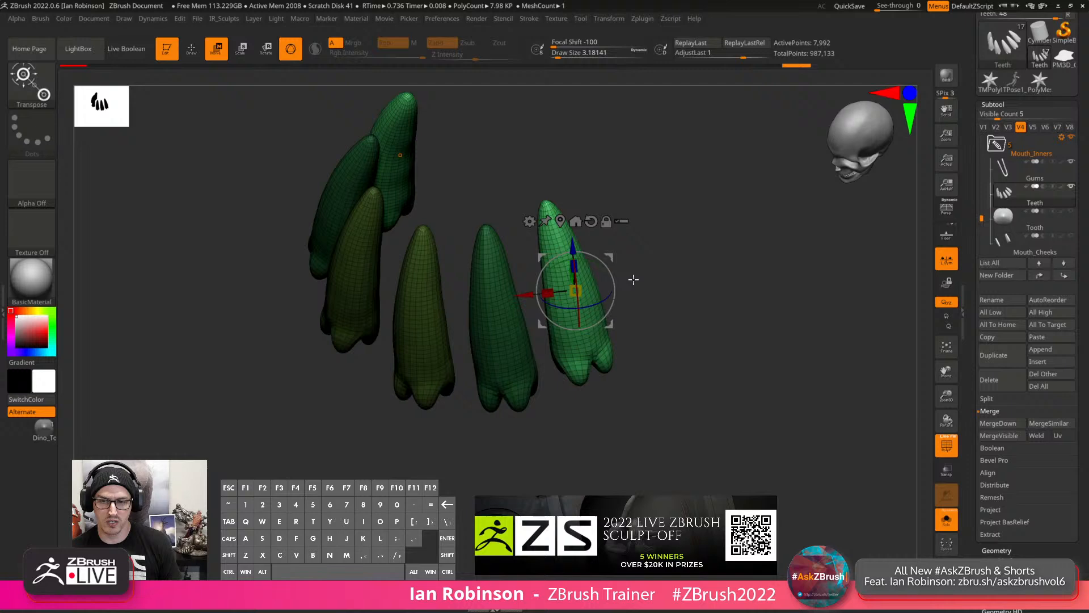
left_click(684, 284, "ctrl")
key("ctrl+w")
Place the move gizmo on the olive tooth pair and on the purple rear pair, masking everything outside each polygroup.
mouse_move(700, 319)
left_mouse_down("shift")
mouse_move(701, 301)
mouse_move(701, 332)
left_mouse_up("shift")
key("q")
key("w")
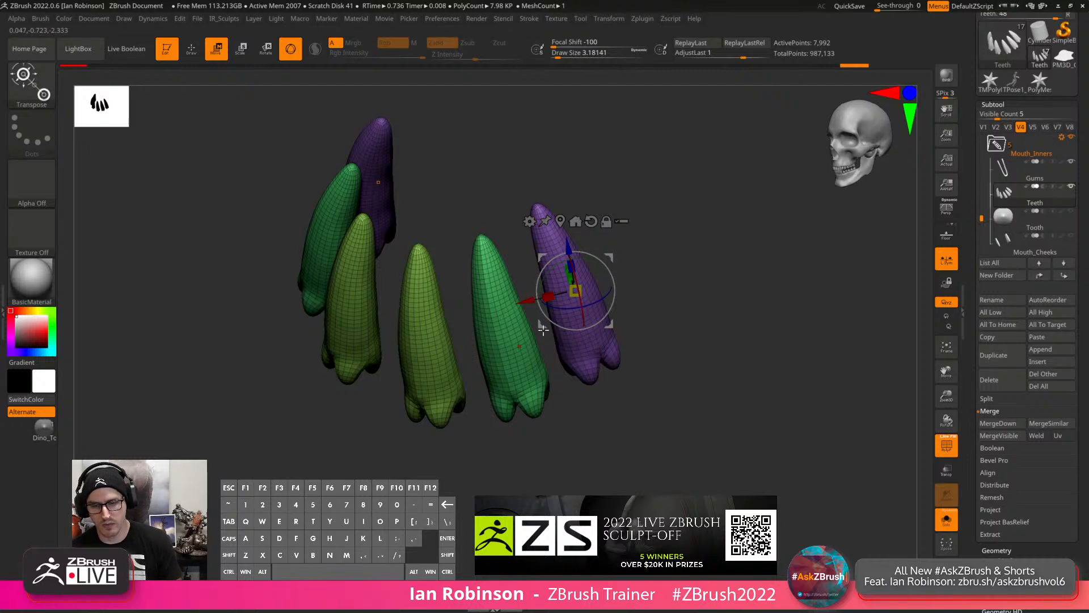
left_click(443, 350, "alt")
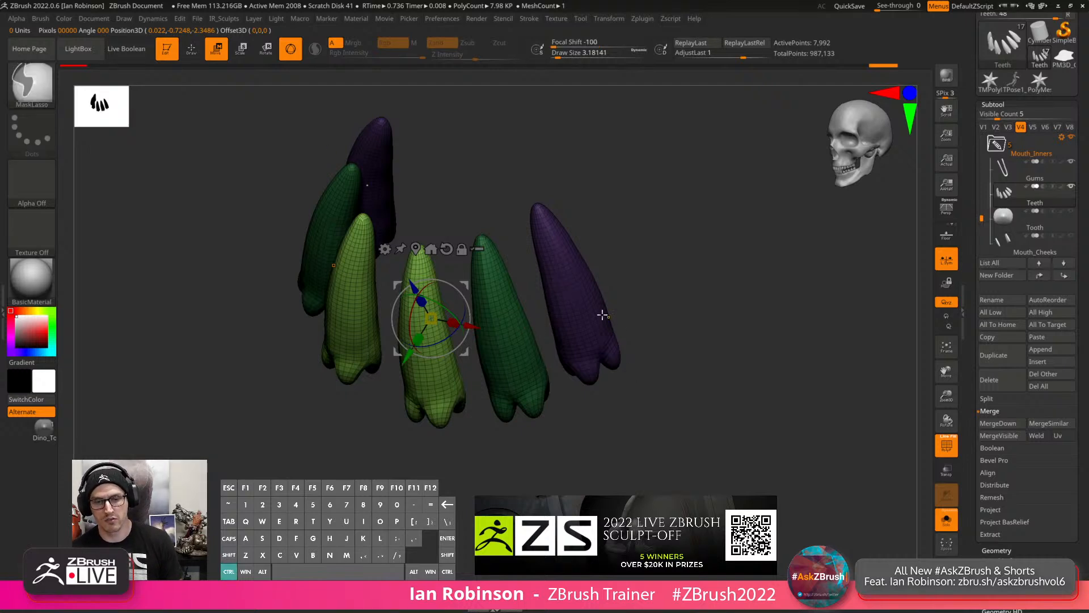
left_click(590, 297, "alt")
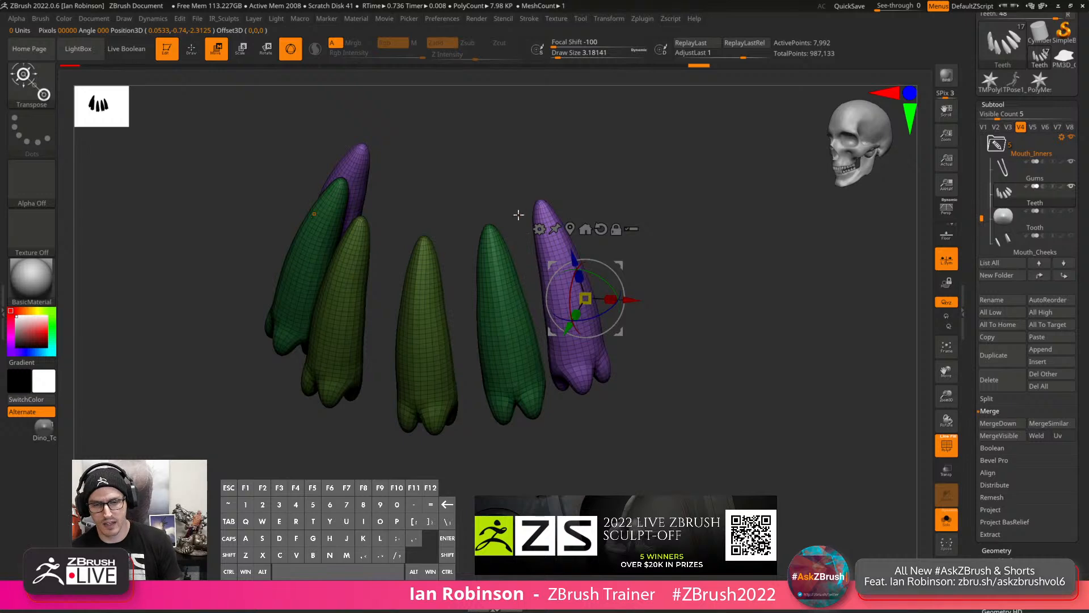
Clear the polygroup mask, return to sculpting, and try isolating the rear tooth with a lasso mask before clearing it.
mouse_move(572, 287)
left_mouse_down()
mouse_move(578, 328)
mouse_move(726, 232)
mouse_move(747, 248)
mouse_move(727, 287)
mouse_move(695, 272)
left_mouse_up()
left_click(747, 250, "ctrl")
left_click(728, 257, "ctrl")
key("q")
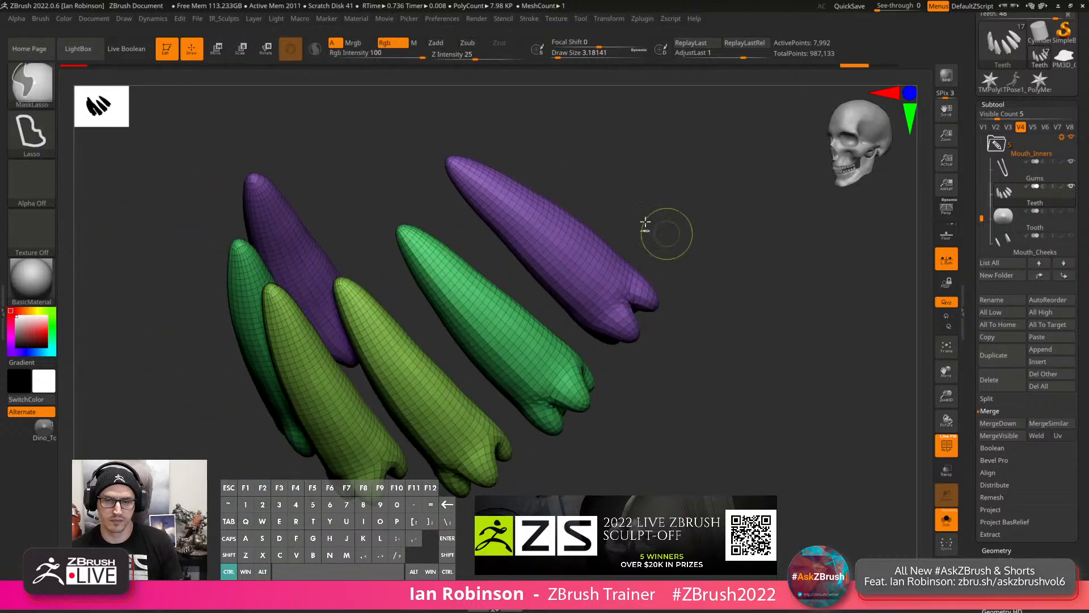
mouse_move(551, 137)
left_mouse_down("ctrl")
mouse_move(437, 123)
mouse_move(469, 245)
mouse_move(537, 295)
mouse_move(745, 292)
mouse_move(705, 243)
mouse_move(686, 267)
left_mouse_up("ctrl")
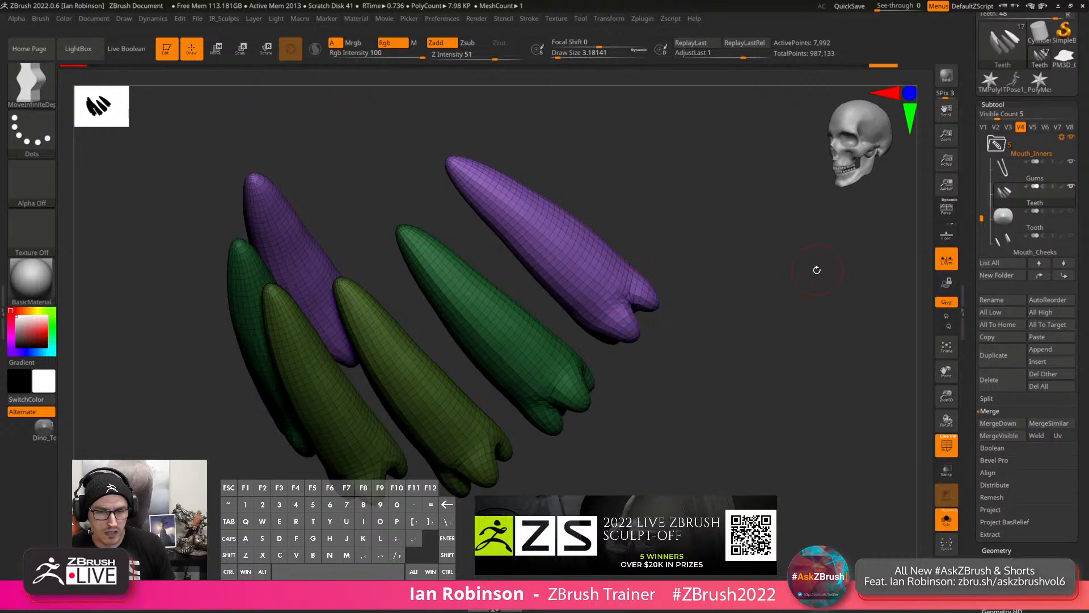
left_click_drag(817, 270, 845, 295, "ctrl")
Switch to the Gums subtool and unhide all of its geometry for inspection.
left_click(1016, 172)
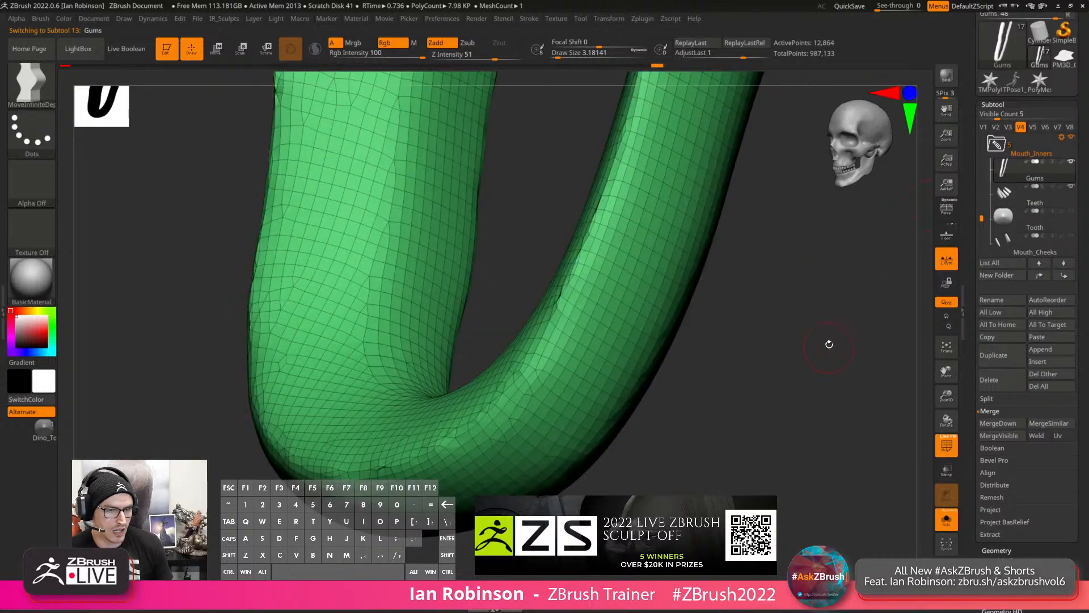
left_click(827, 335, "ctrl+shift")
mouse_move(836, 333)
left_mouse_down("alt")
mouse_move(741, 304)
mouse_move(779, 421)
mouse_move(885, 346)
left_mouse_up("alt")
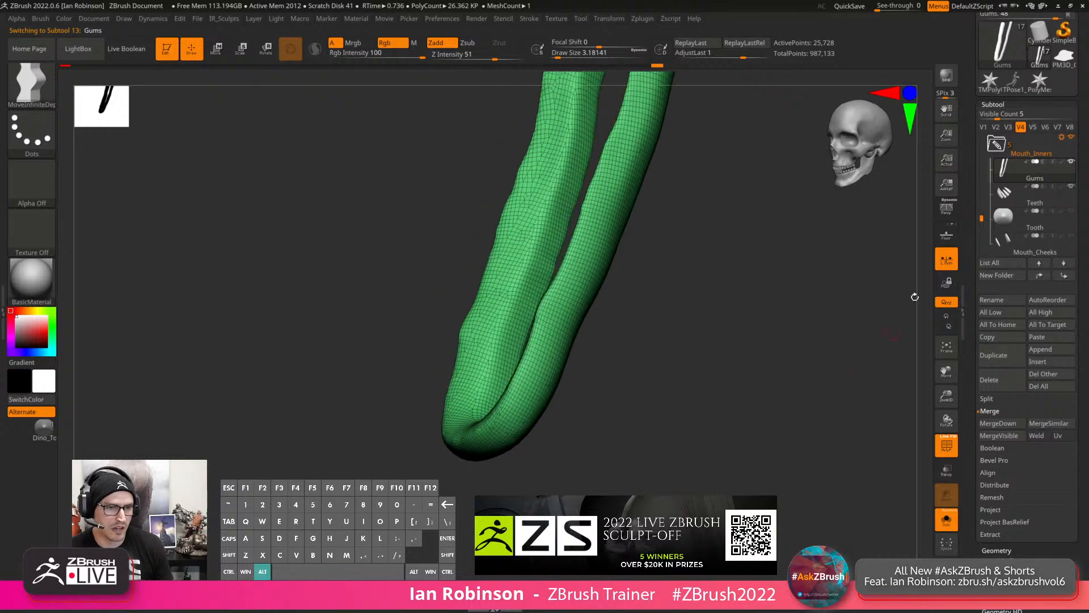
Select the Teeth subtool and merge it down with the Tooth subtool below it, accepting the non-undoable operation.
left_click(1035, 196)
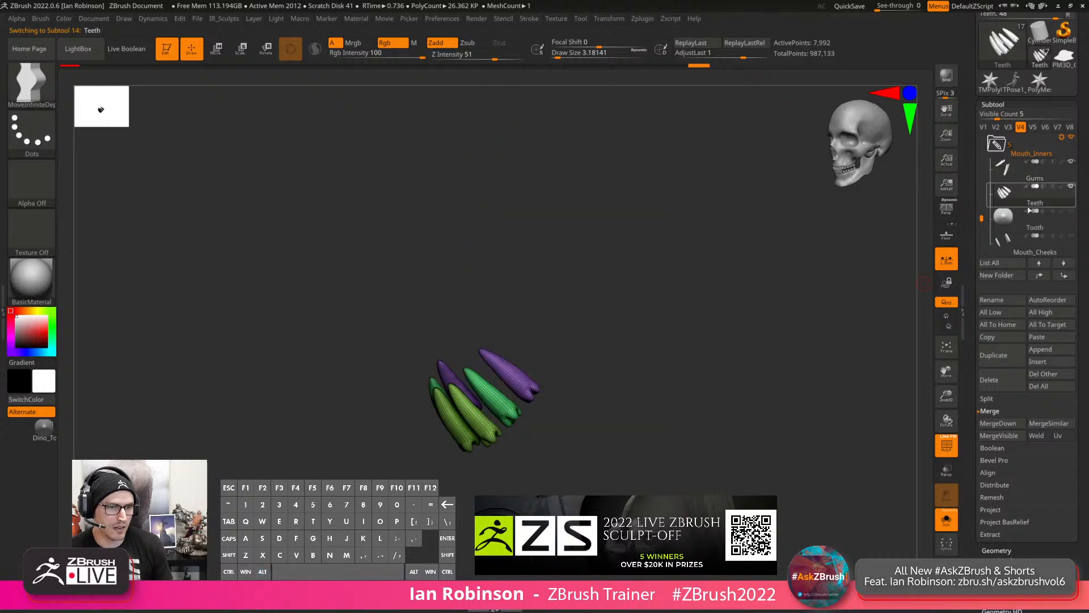
left_click(1066, 181)
left_click(1016, 202)
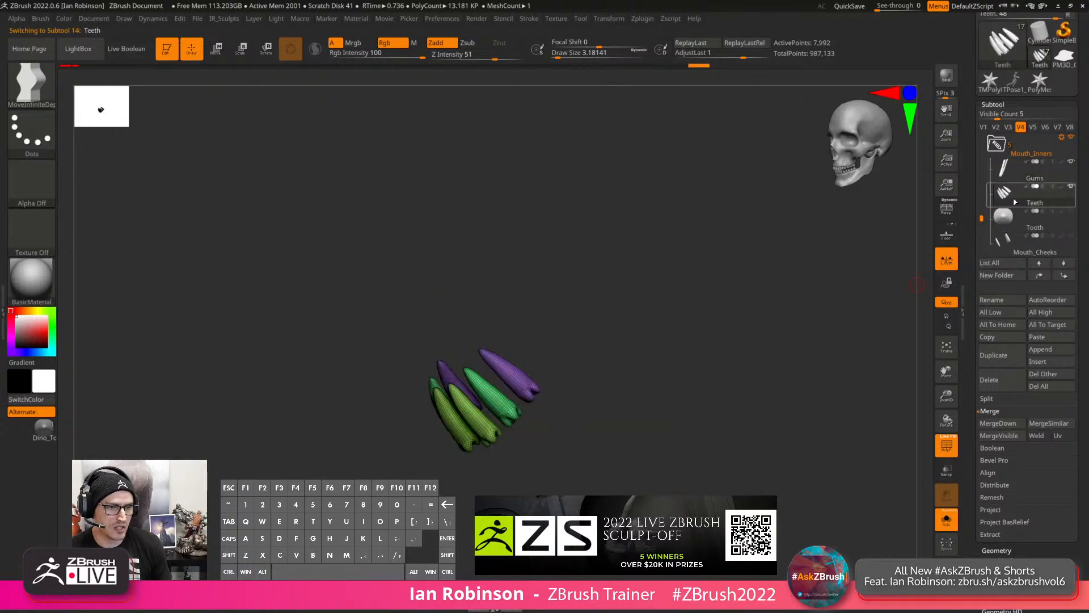
left_click(1008, 426)
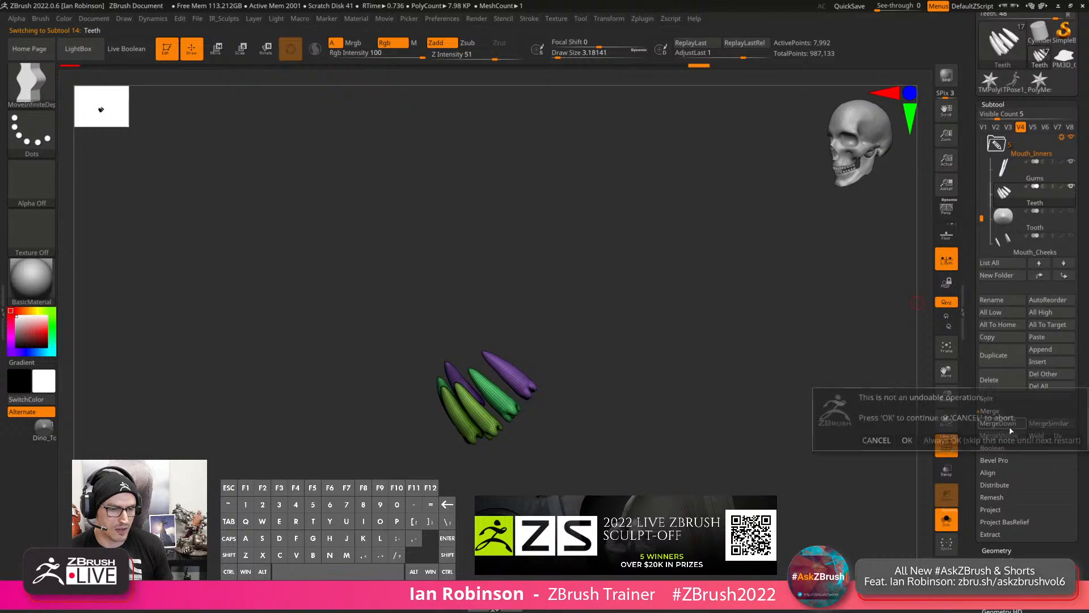
left_click(907, 440)
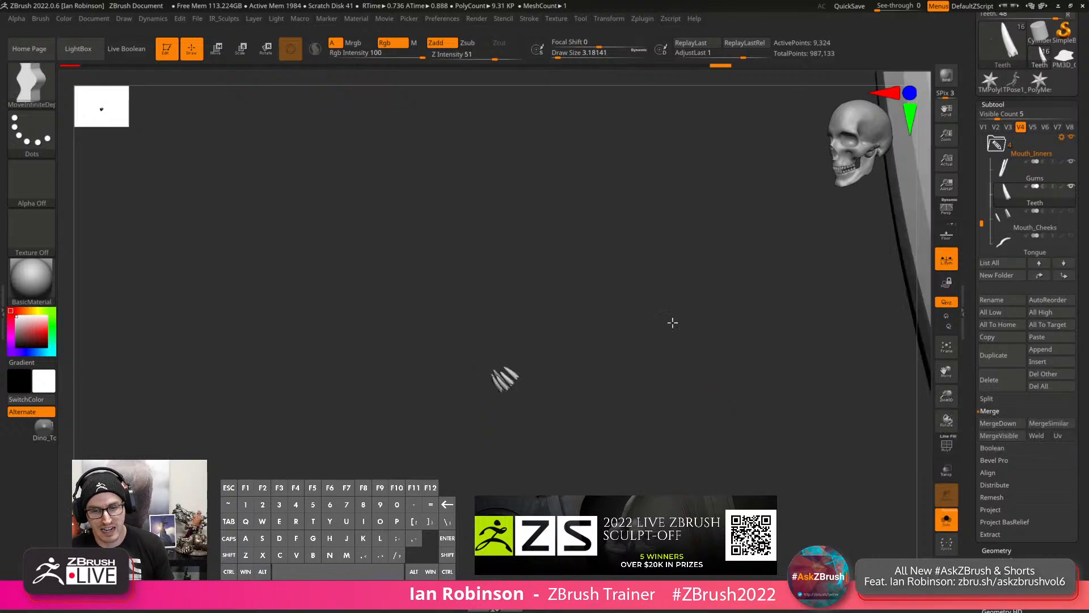
Hide the large single tooth within the merged Teeth subtool and split the hidden part into its own subtool.
left_click_drag(673, 323, 613, 363, "alt")
left_click_drag(795, 353, 742, 296, "alt")
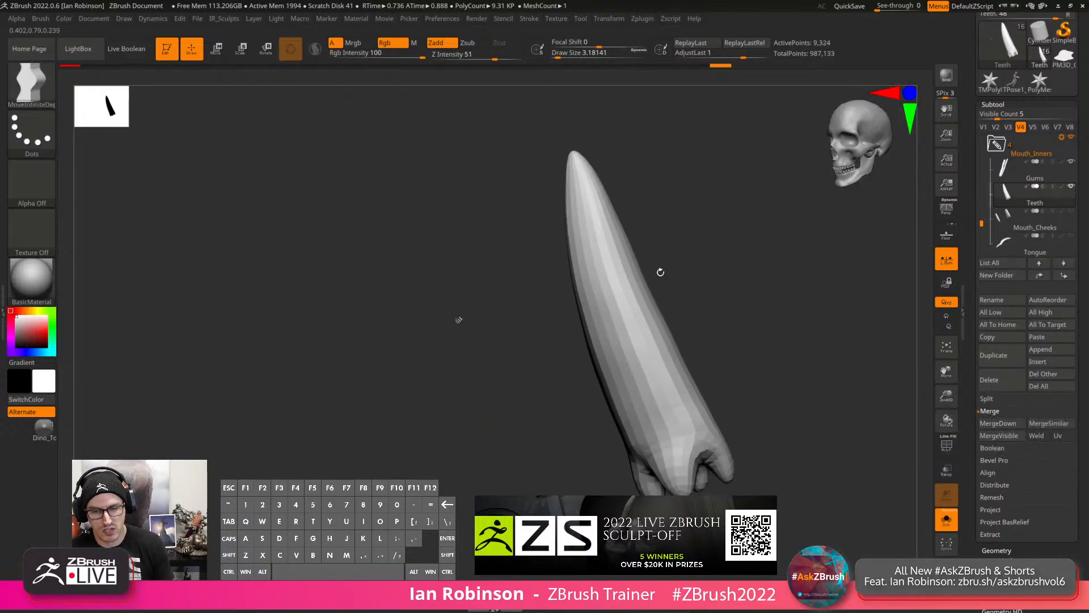
mouse_move(761, 260)
left_mouse_down("ctrl+shift")
mouse_move(491, 150)
mouse_move(596, 494)
mouse_move(794, 314)
left_mouse_up("ctrl+shift")
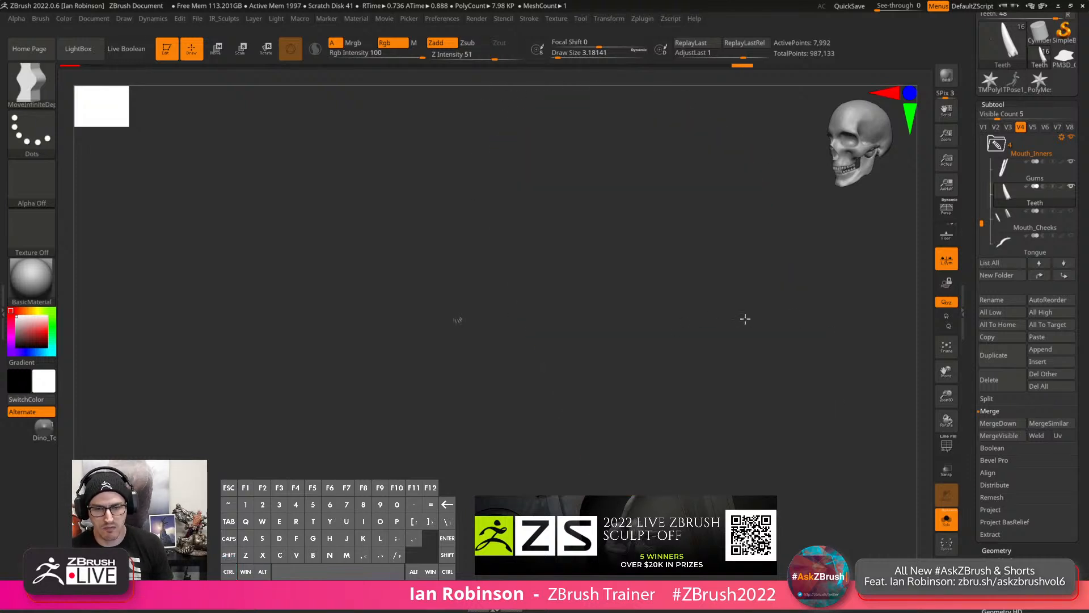
left_click(749, 287, "ctrl+shift")
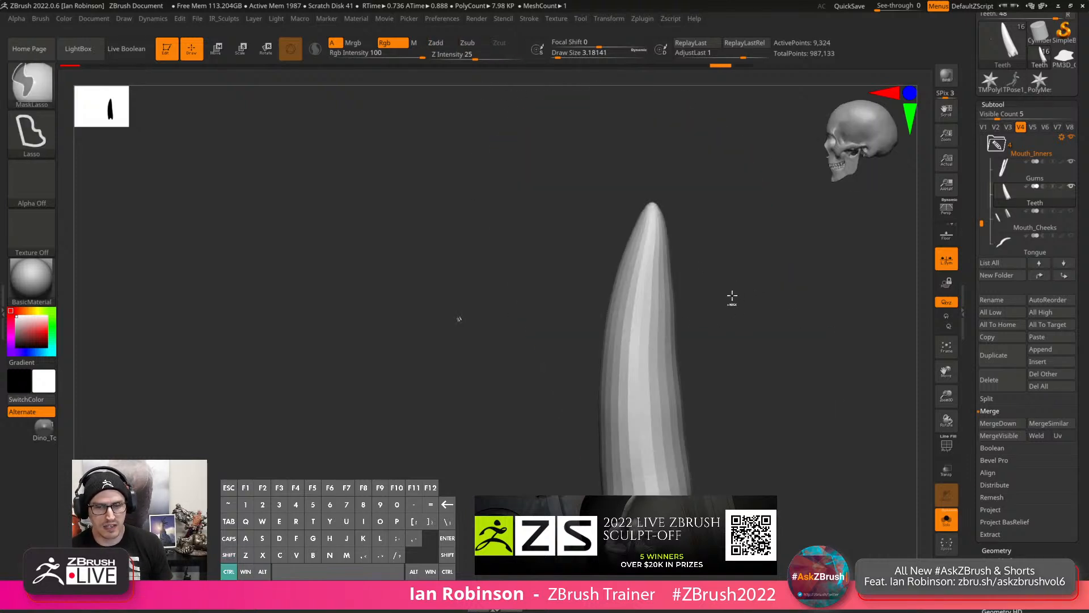
left_click(733, 296, "ctrl+shift")
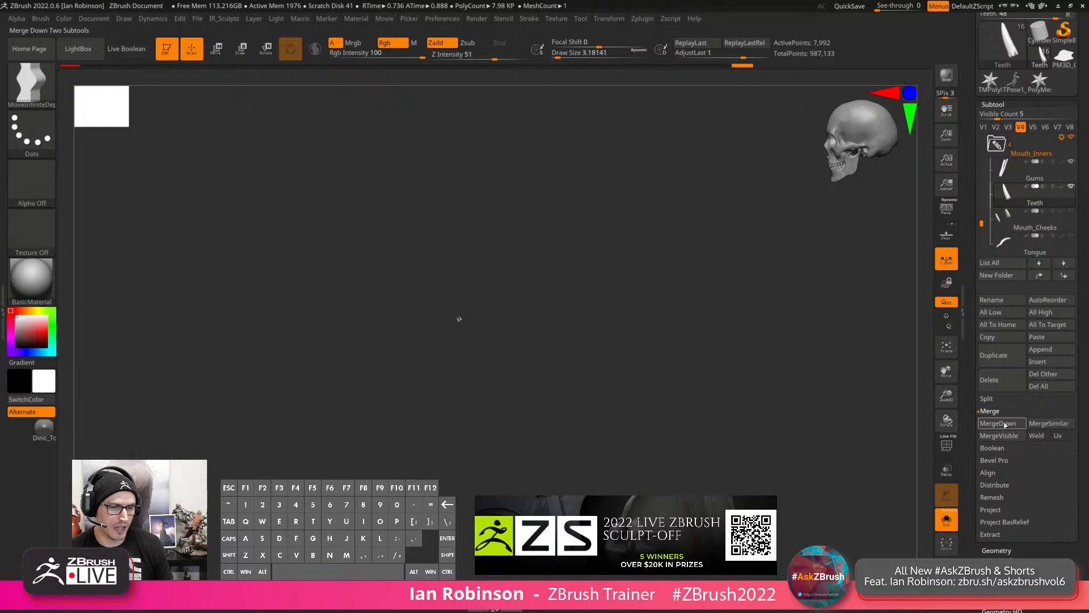
left_click(997, 400)
left_click(1003, 410)
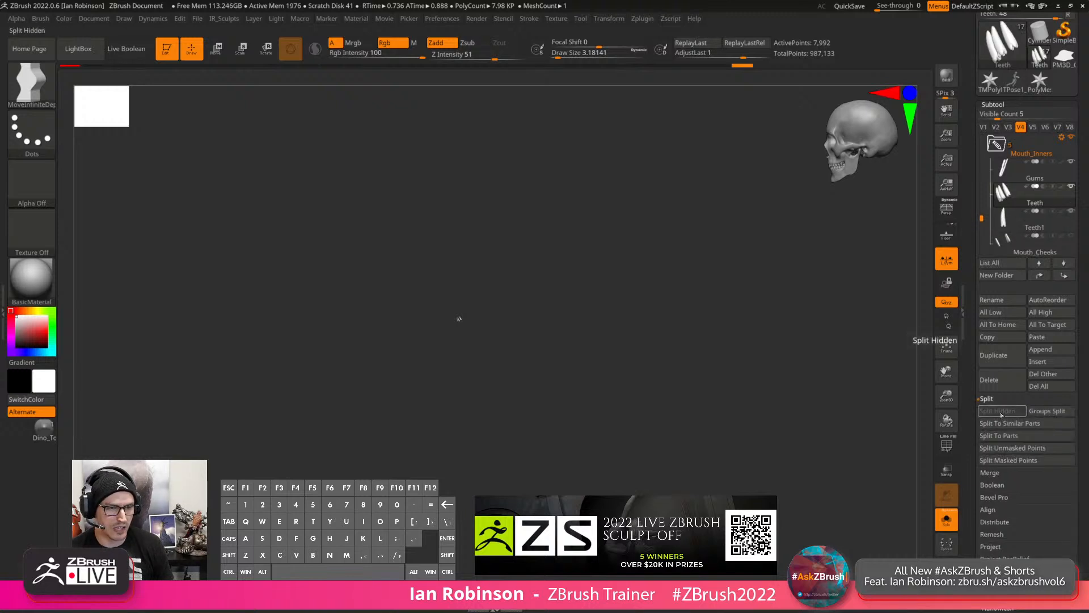
Make the Teeth subtool active again and frame its tooth pairs in the viewport.
left_click(1069, 218)
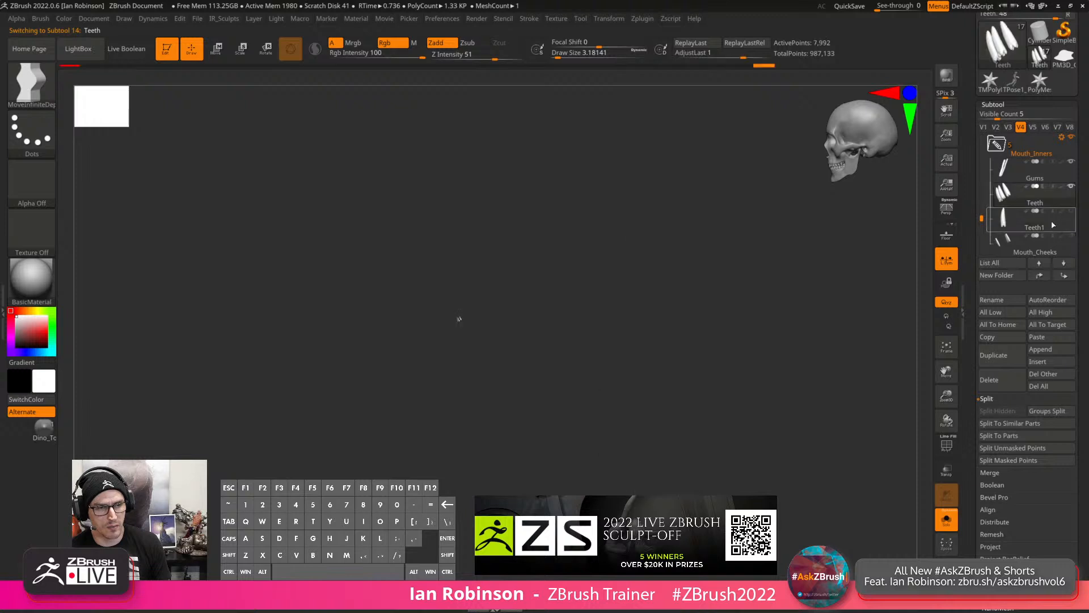
left_click(1039, 201)
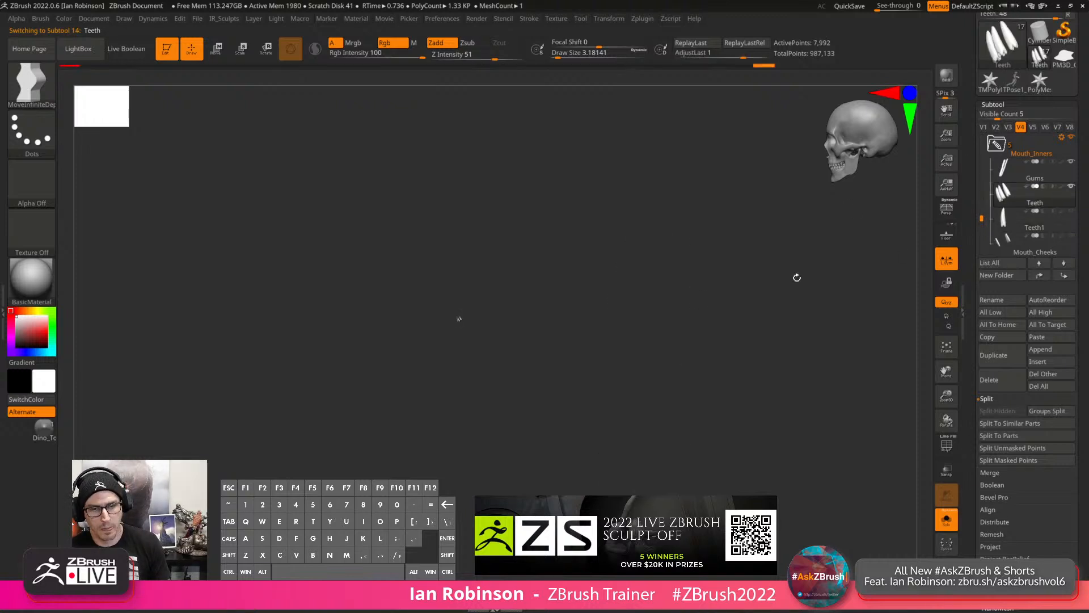
key("f")
mouse_move(754, 272)
left_mouse_down()
mouse_move(784, 263)
mouse_move(757, 265)
mouse_move(763, 290)
left_mouse_up()
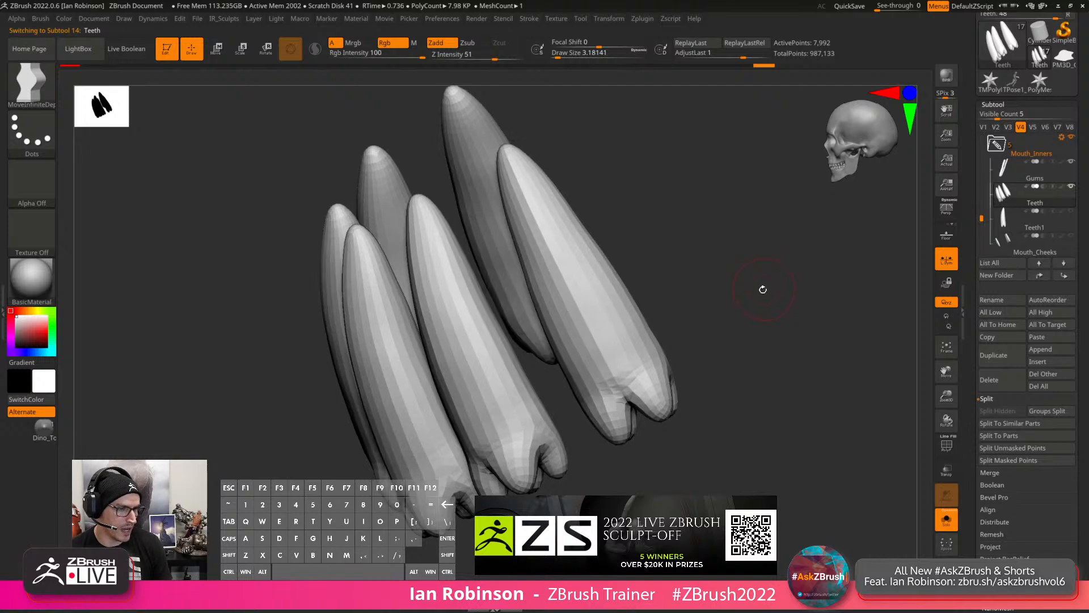
key("f")
key("f")
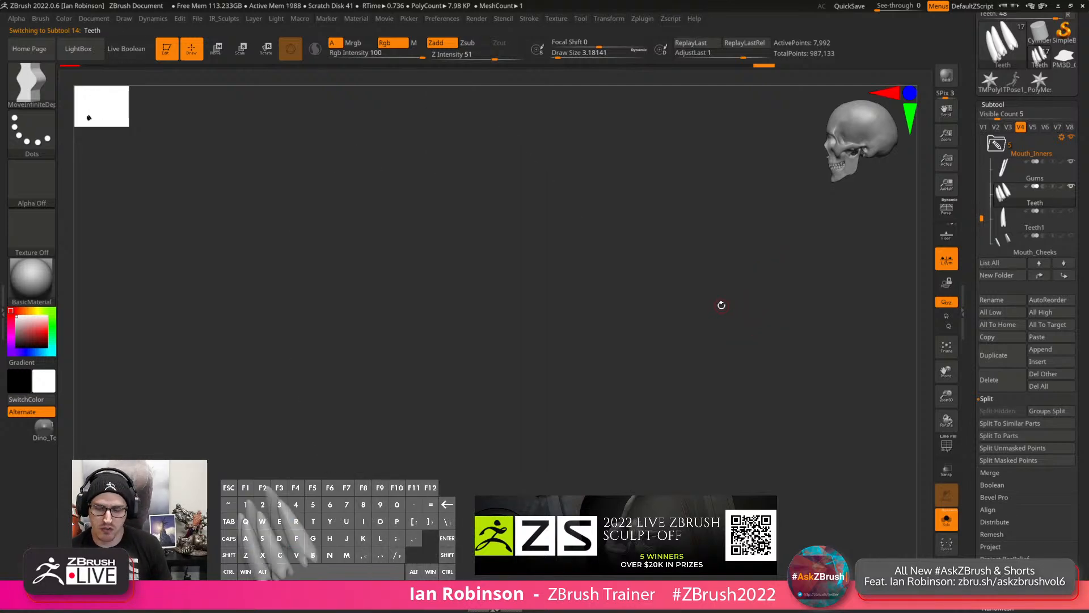
key("Tab")
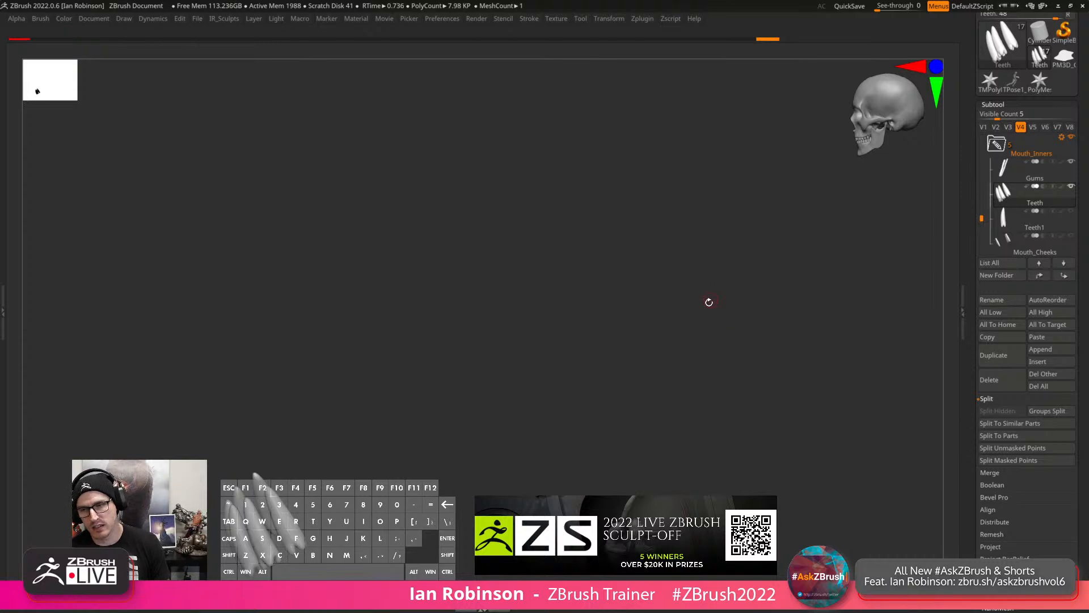
key("Tab")
key("Tab")
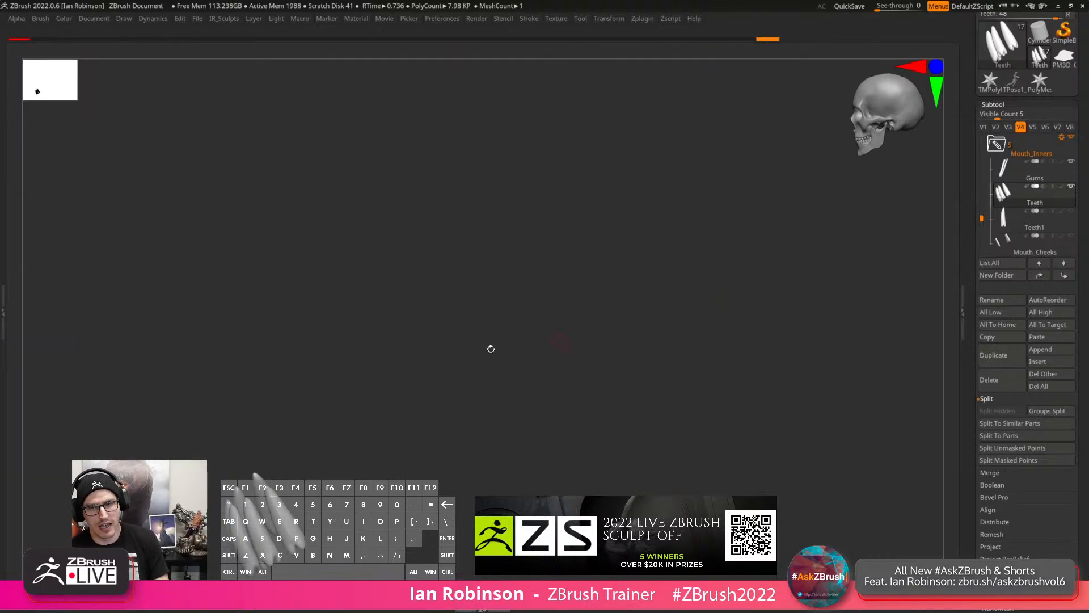
key("Tab")
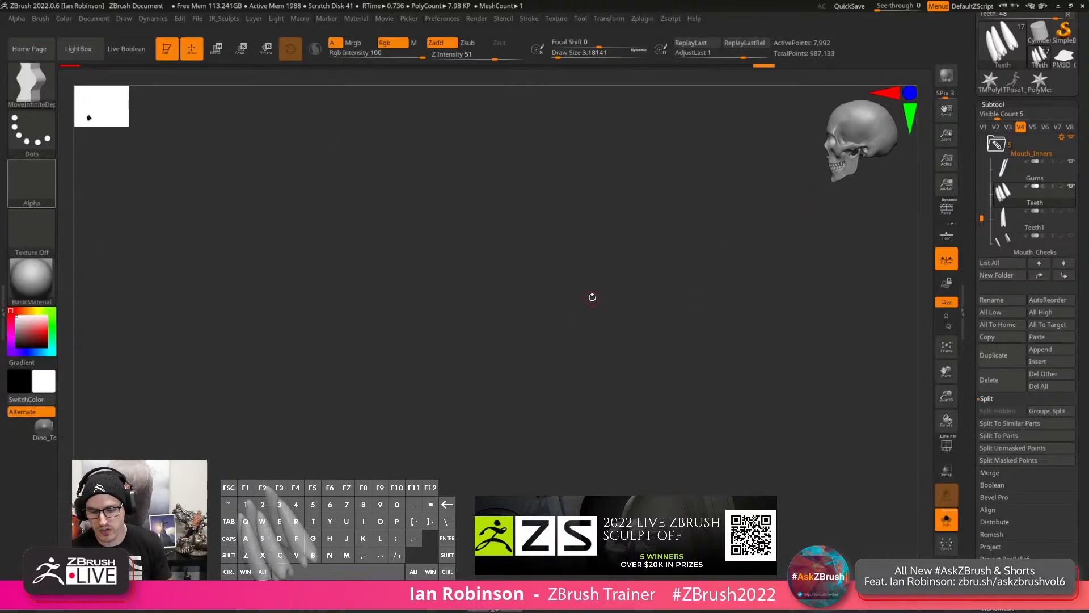
key("f")
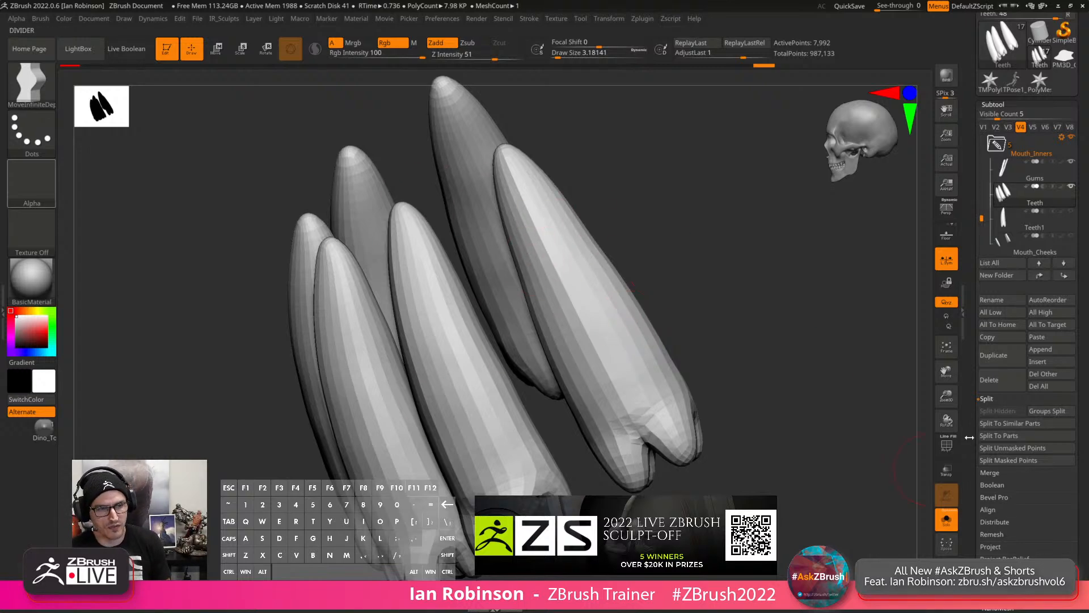
Switch to visibility set V1, turn off Solo mode, and frame the whole dinosaur.
left_click(983, 126)
key("f")
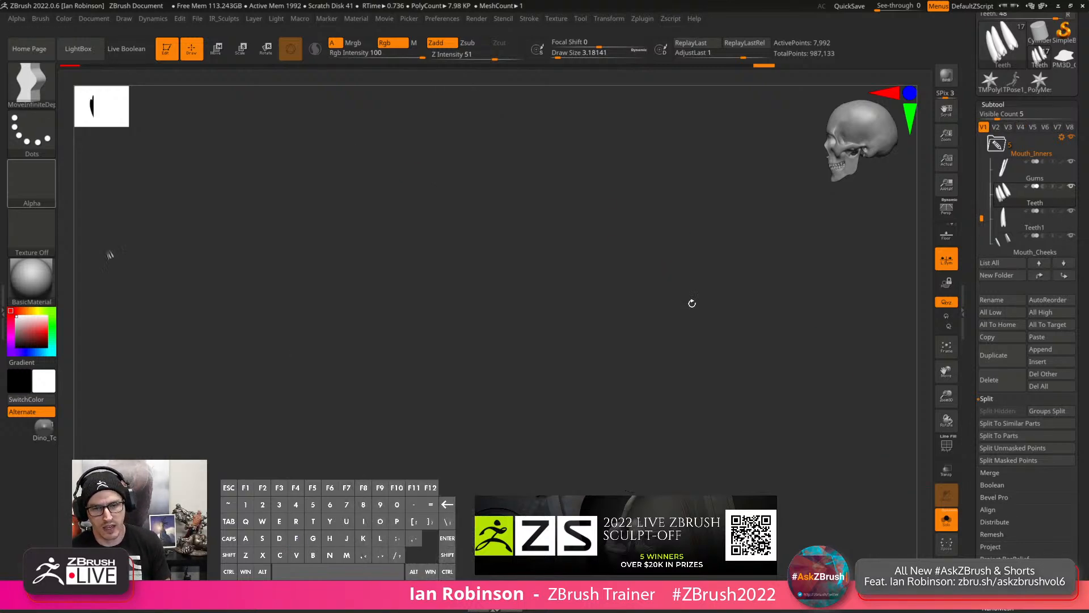
left_click(946, 519)
key("f")
key("f")
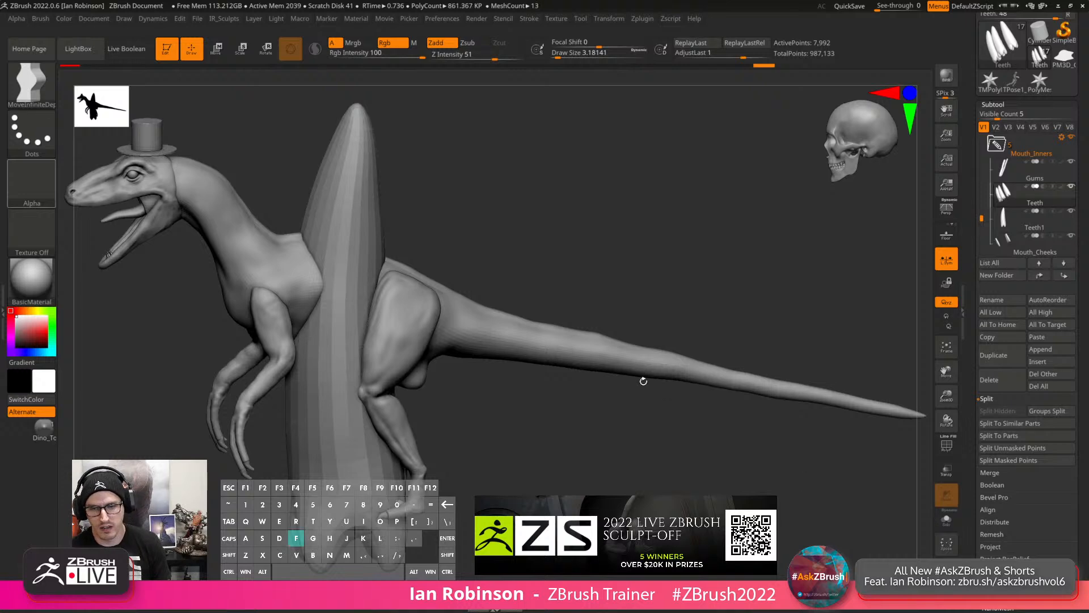
key("f")
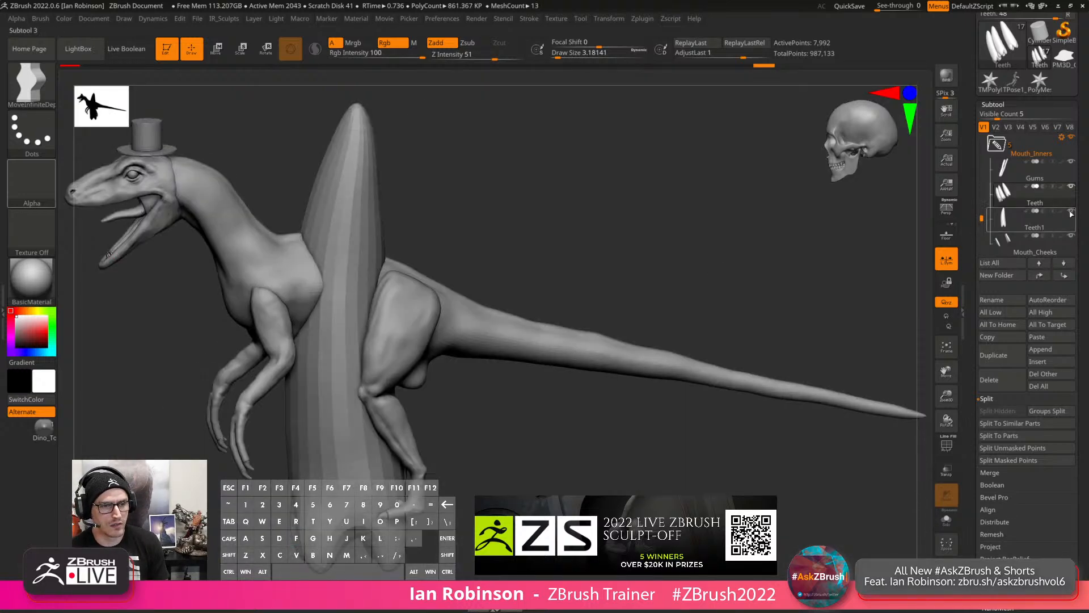
Hide the Teeth1 subtool with the oversized tooth and frame the whole dinosaur.
left_click(1071, 214)
key("f")
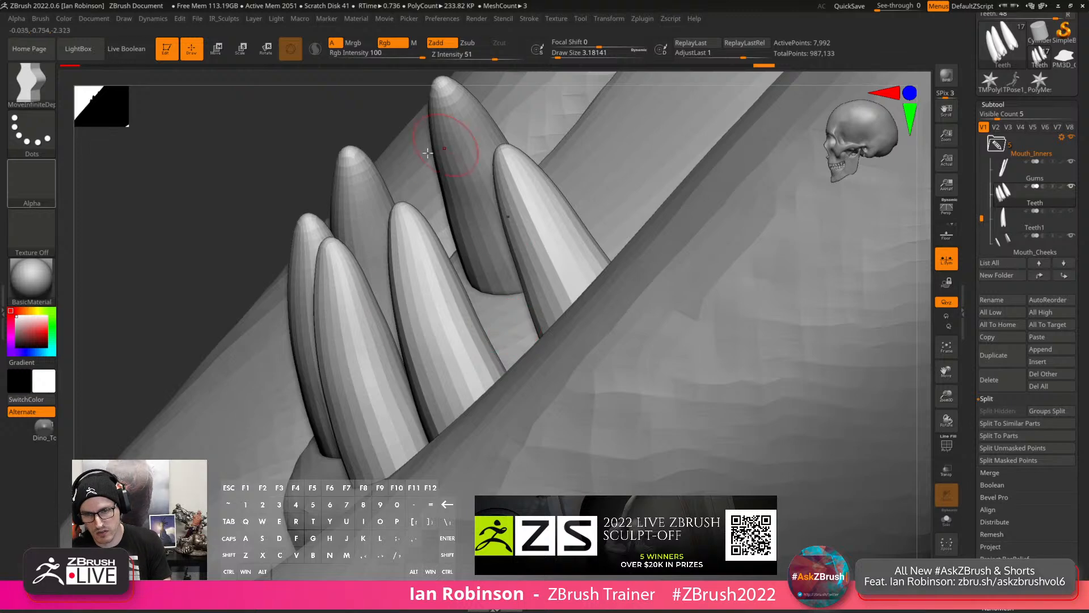
key("f")
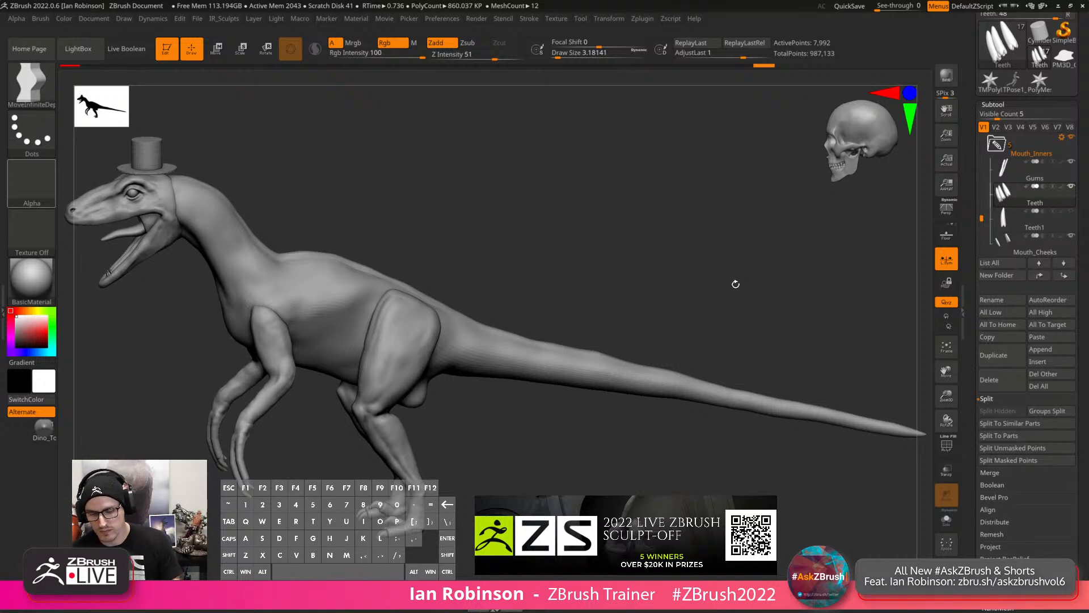
left_click_drag(627, 231, 637, 236)
Try to assign a custom hotkey to the Smooth brush.
key("b")
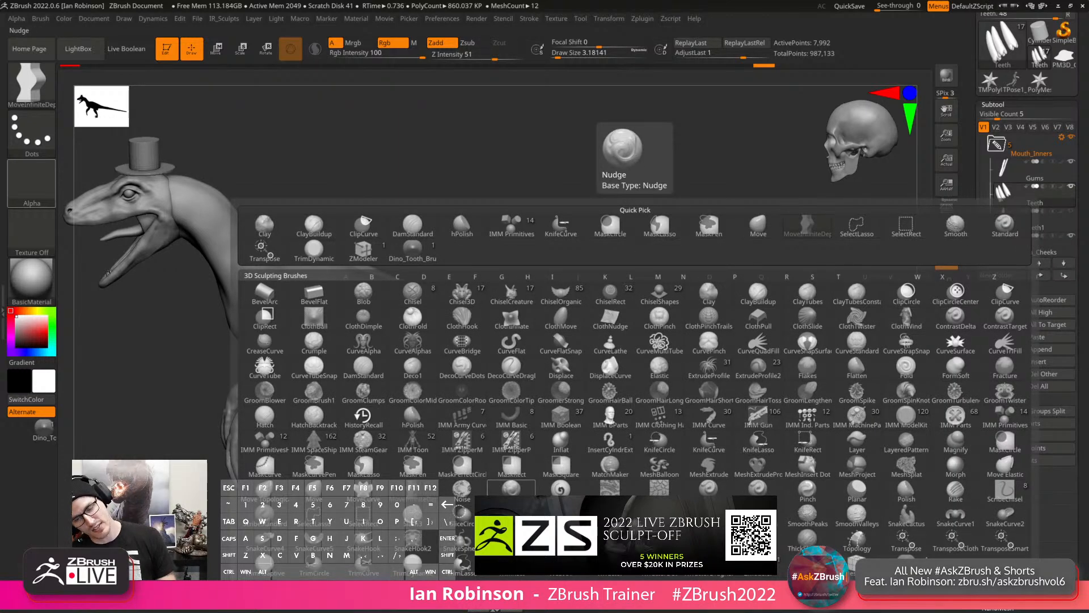
key("shift")
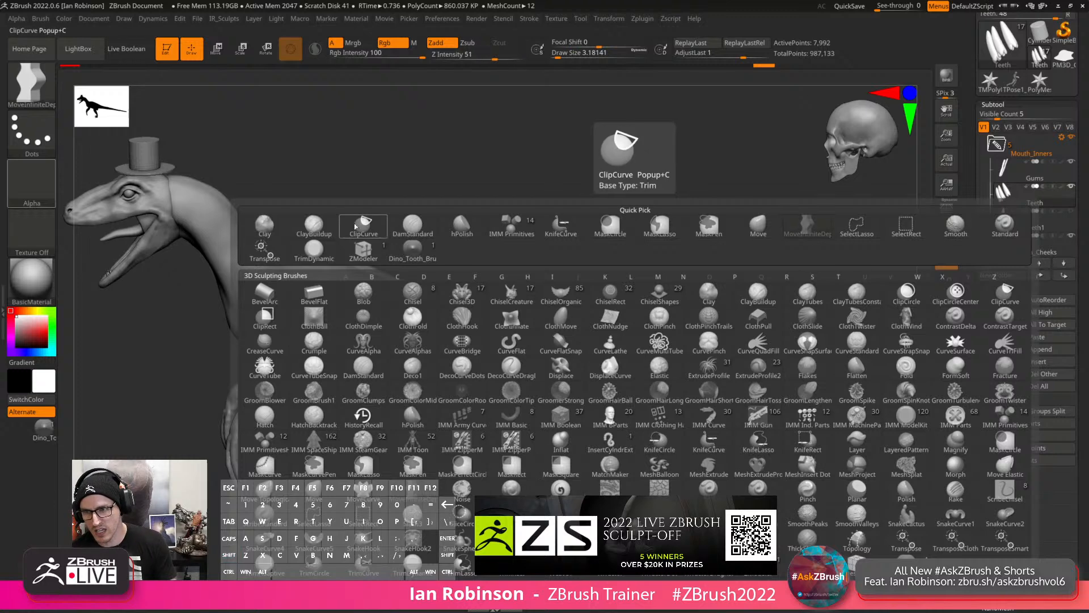
key("shift")
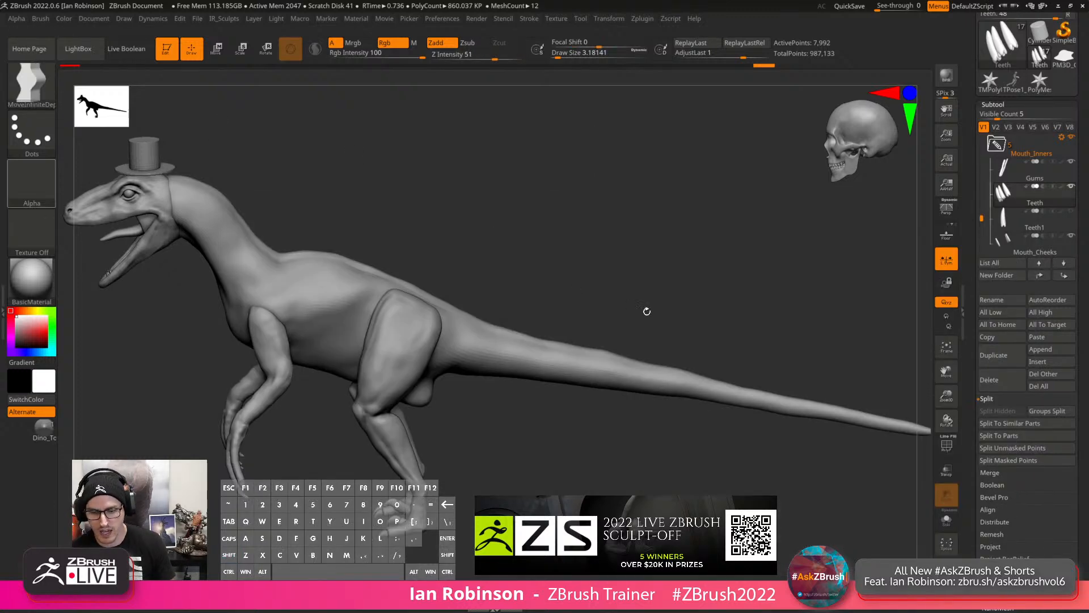
left_click(41, 18)
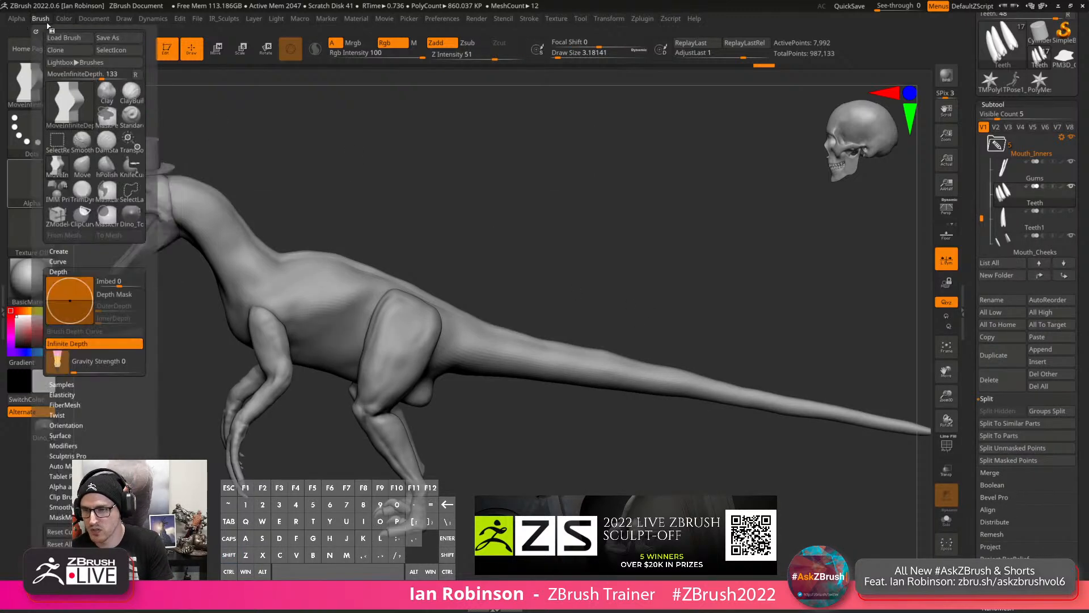
left_click(83, 149, "ctrl+alt")
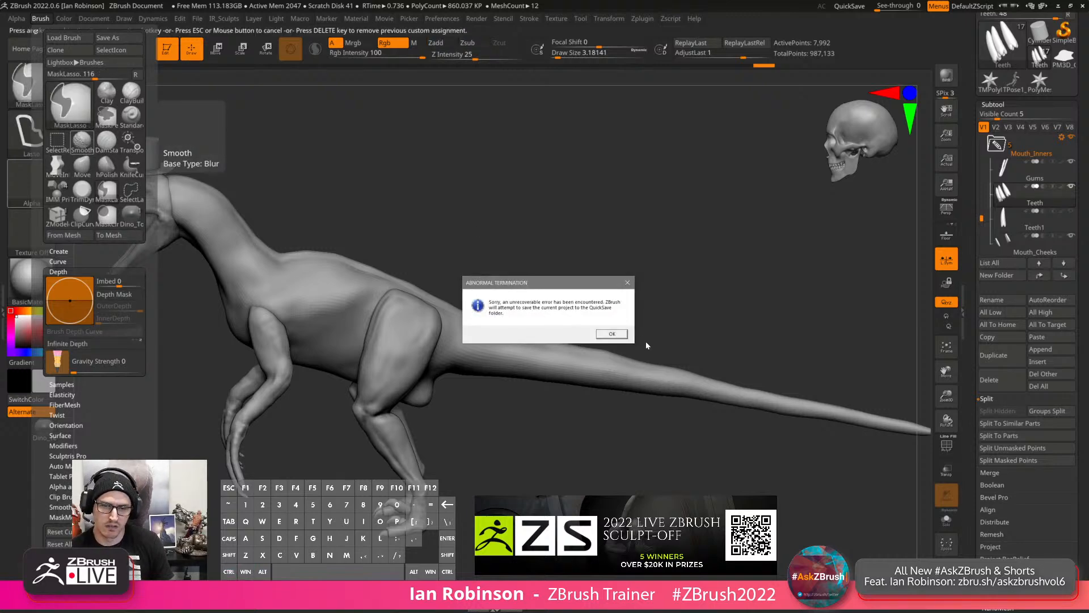
Dismiss the crash notices, relaunch ZBrush and open the recovered teeth tool from the QuickSave files.
left_click(612, 335)
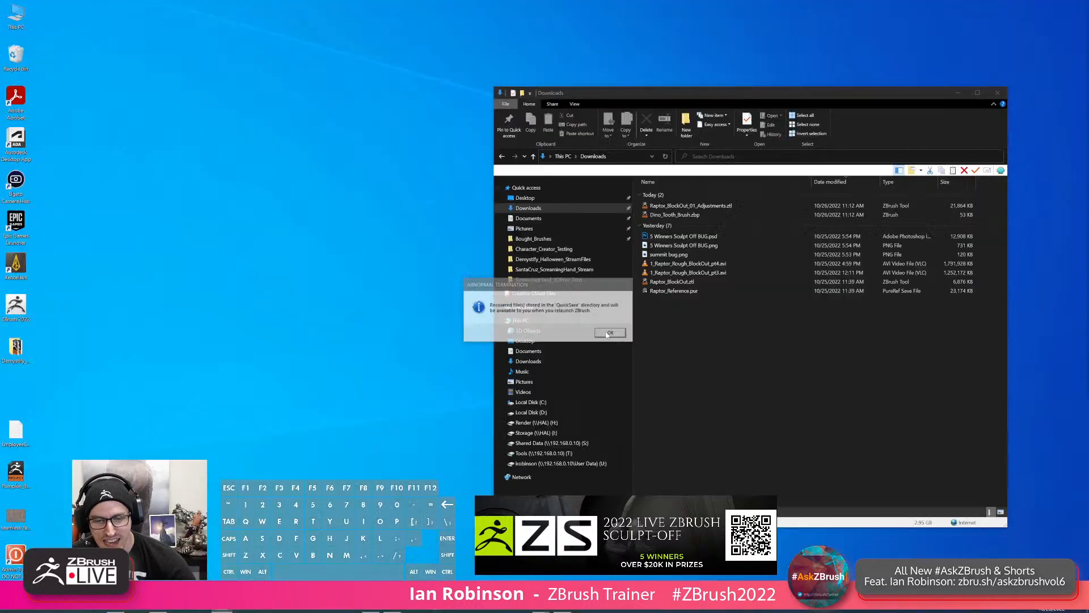
left_click(610, 332)
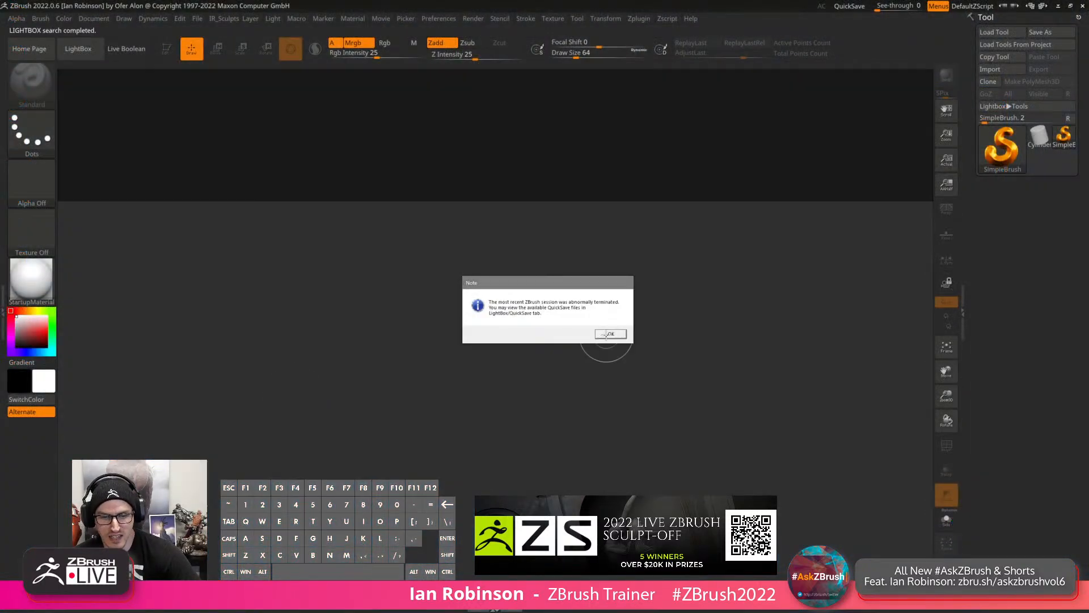
left_click(606, 335)
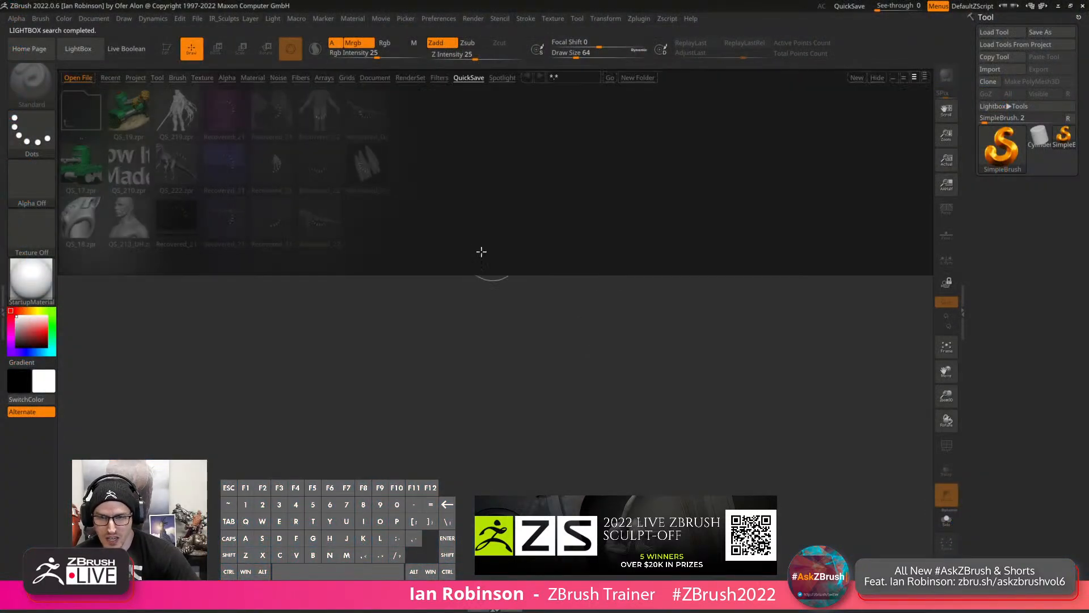
double_click(367, 164)
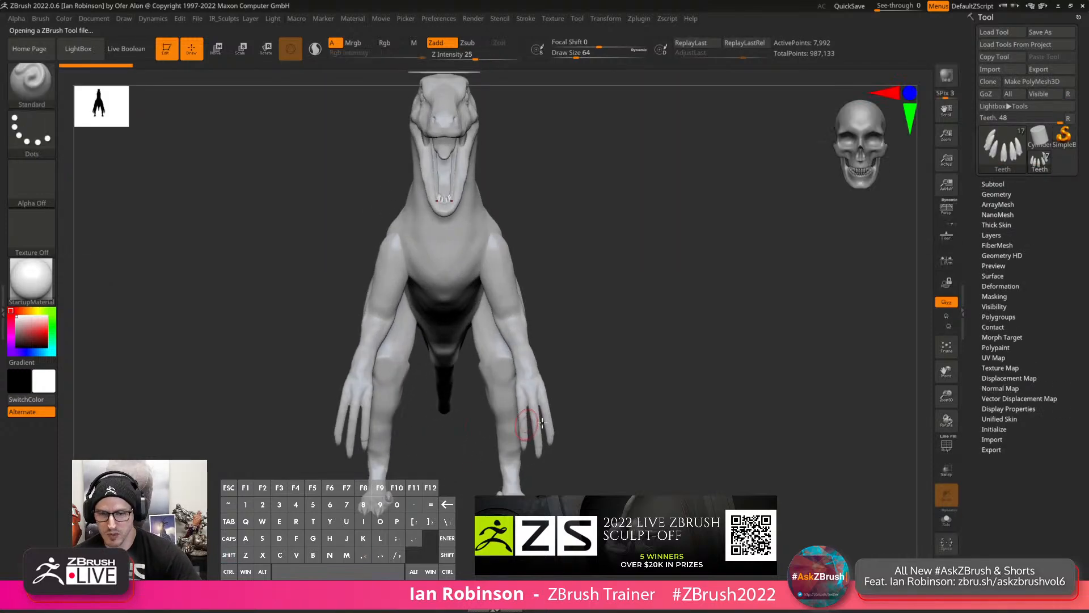
Apply BasicMaterial to the recovered dinosaur.
left_click(32, 282)
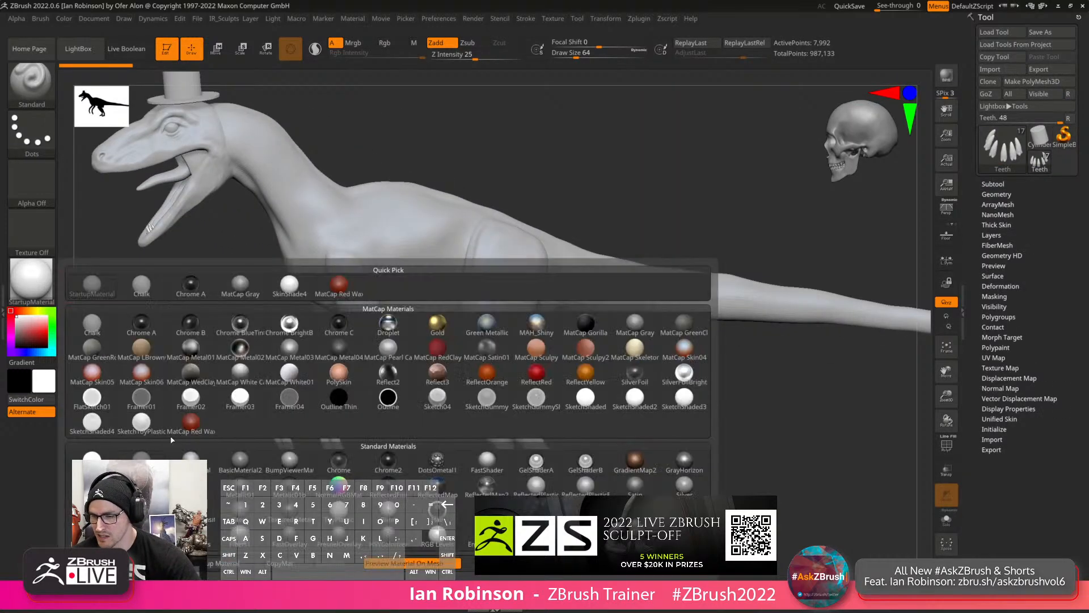
left_click(187, 352)
left_click_drag(187, 352, 220, 387, "alt")
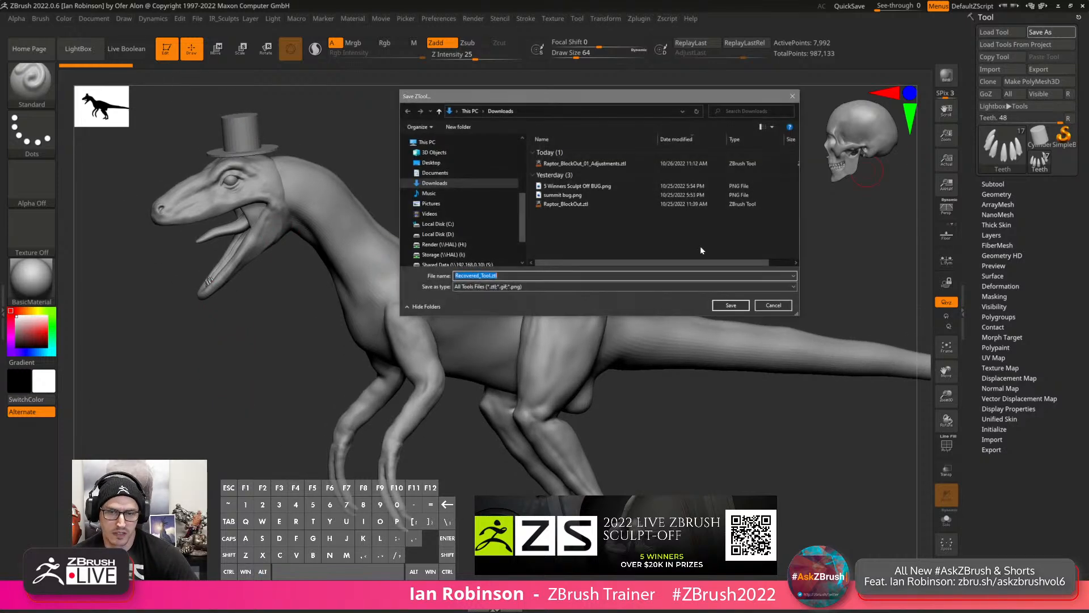
Save the recovered tool over Raptor_BlockOut_01_Adjustments.ztl in the Downloads folder.
left_click(606, 165)
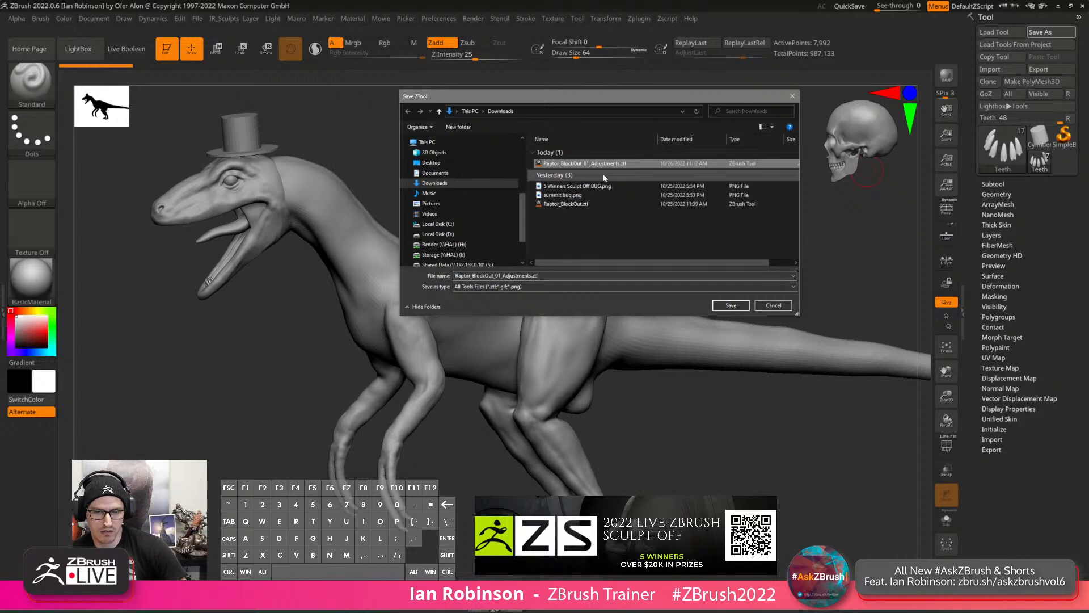
left_click(730, 306)
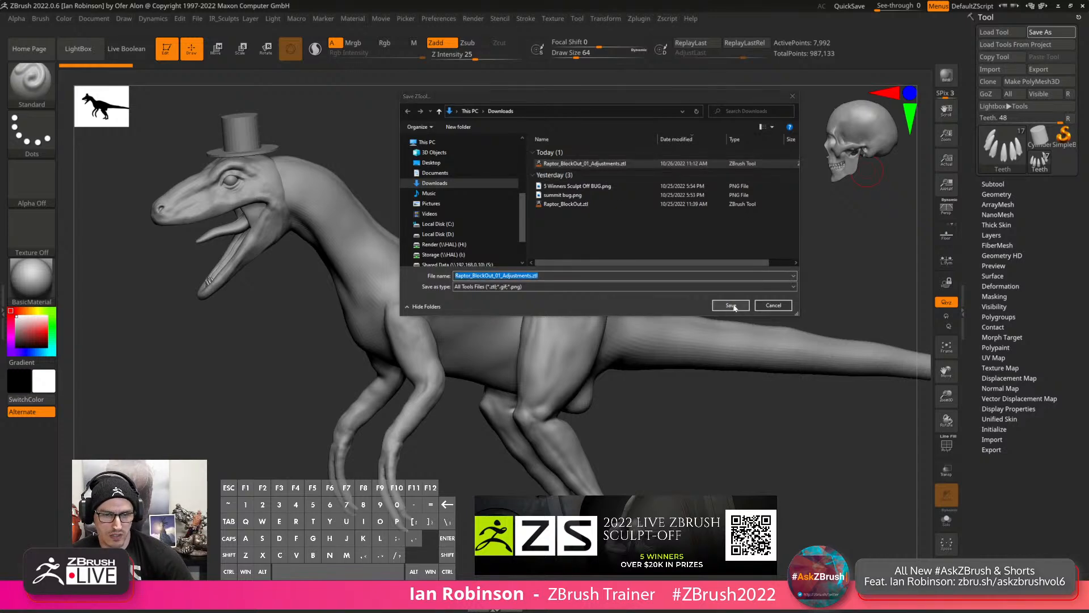
left_click(565, 302)
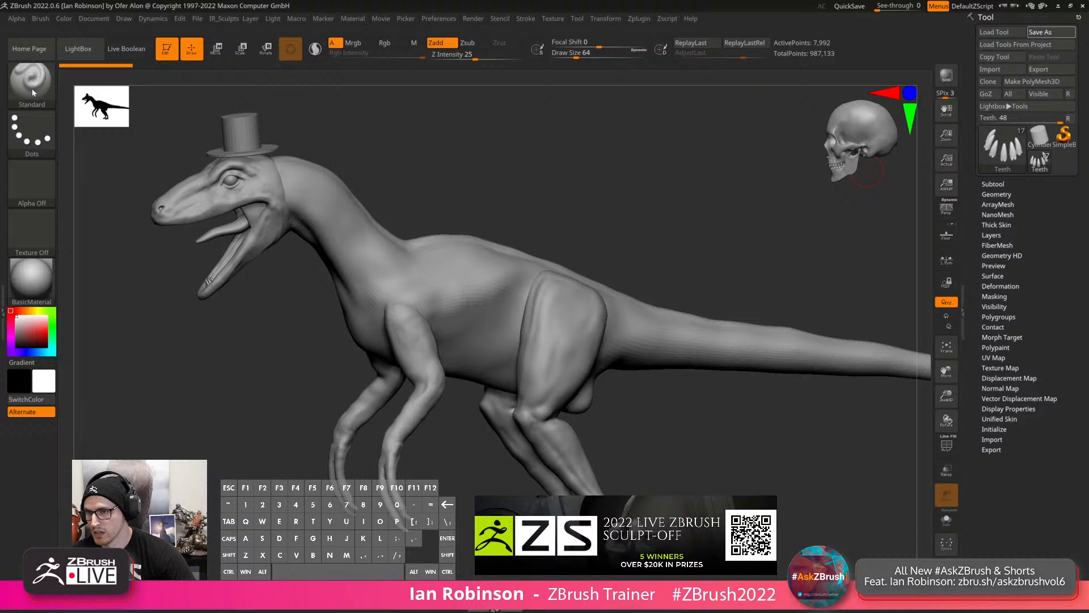
Make the Body1 subtool active and load the Smooth brush as the smoothing brush.
left_click(43, 21)
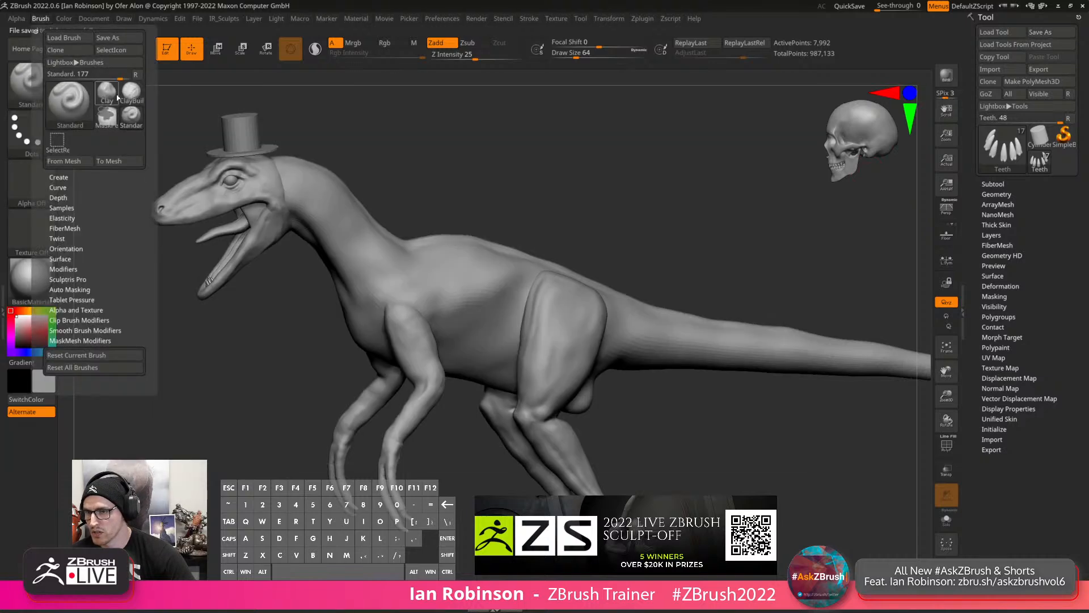
key("shift")
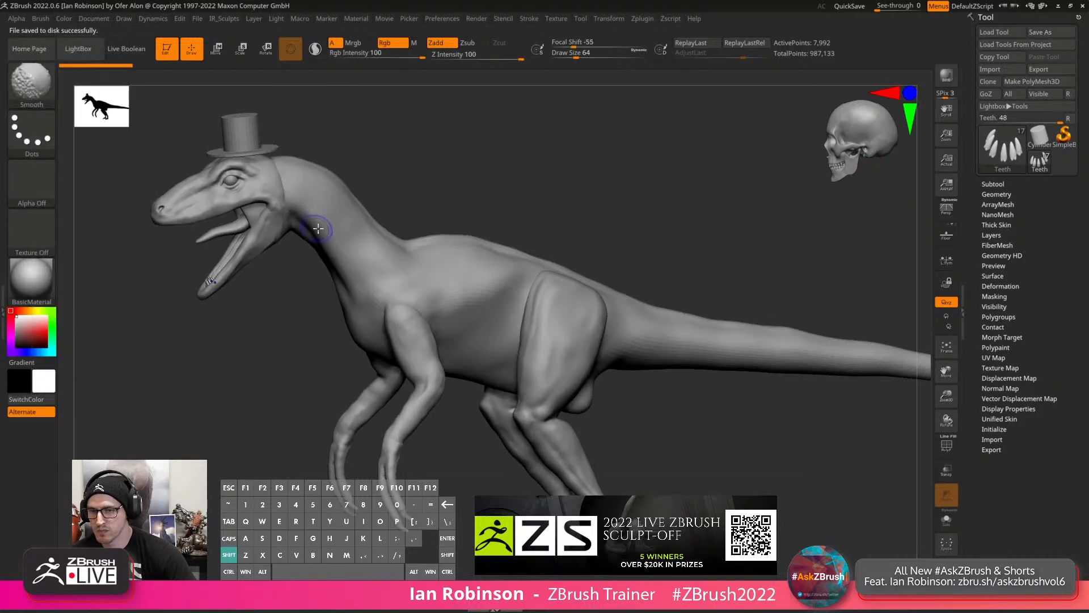
left_click(344, 222, "alt")
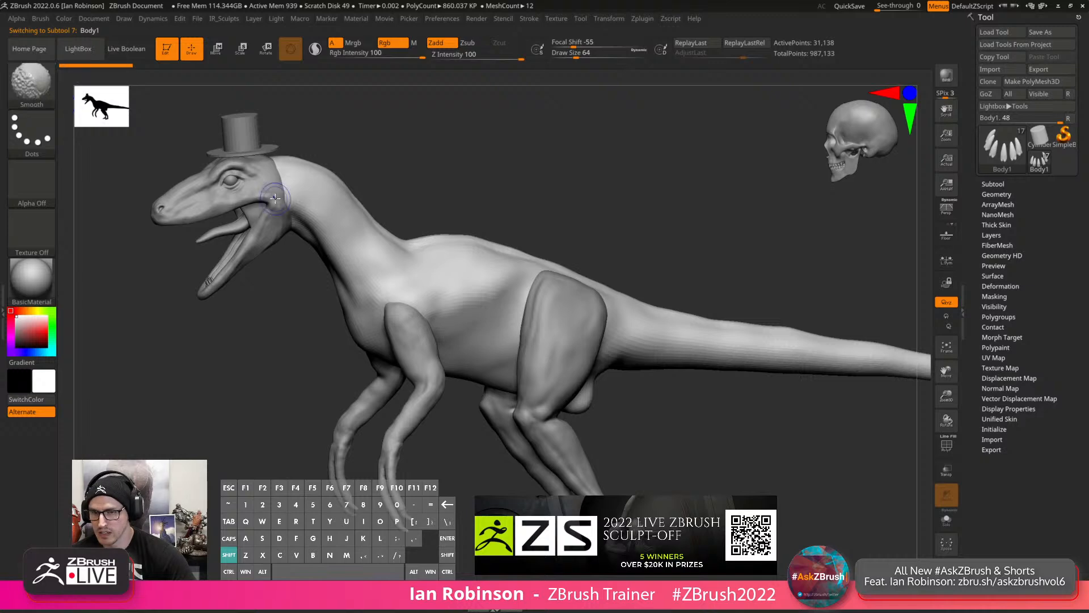
key("b")
key("s")
key("shift")
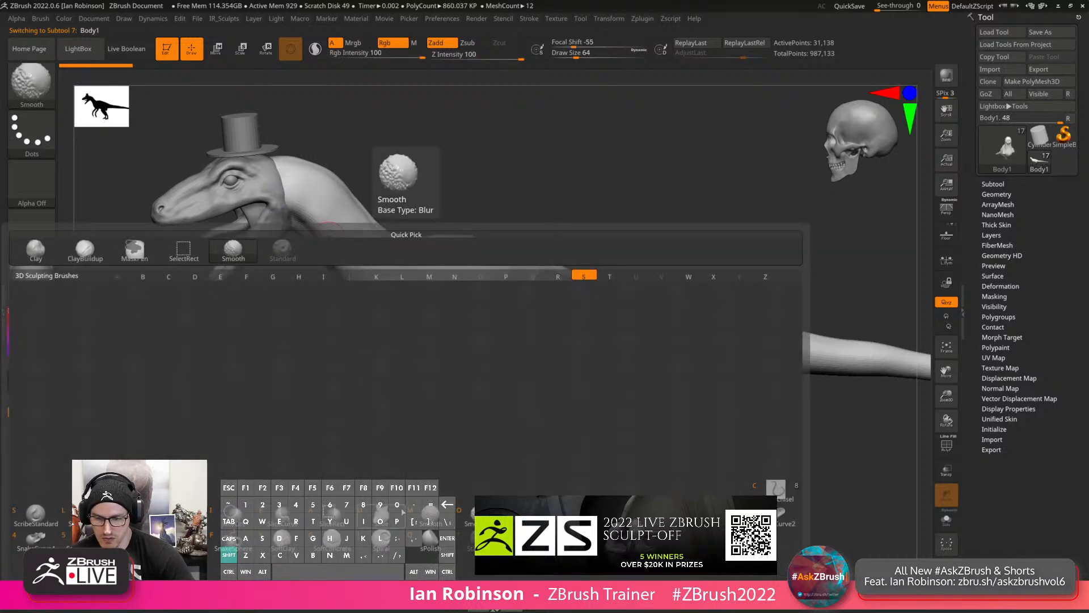
Assign the custom hotkey 3 to the Smooth brush, accepting the reassignment from its existing interface item.
left_click(40, 18)
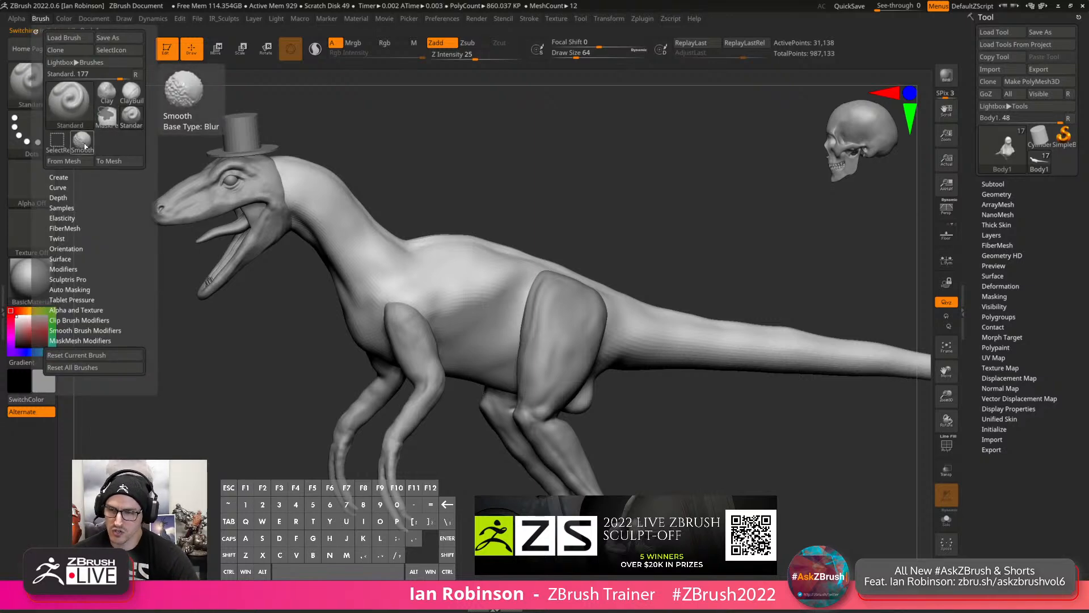
key("ctrl+alt")
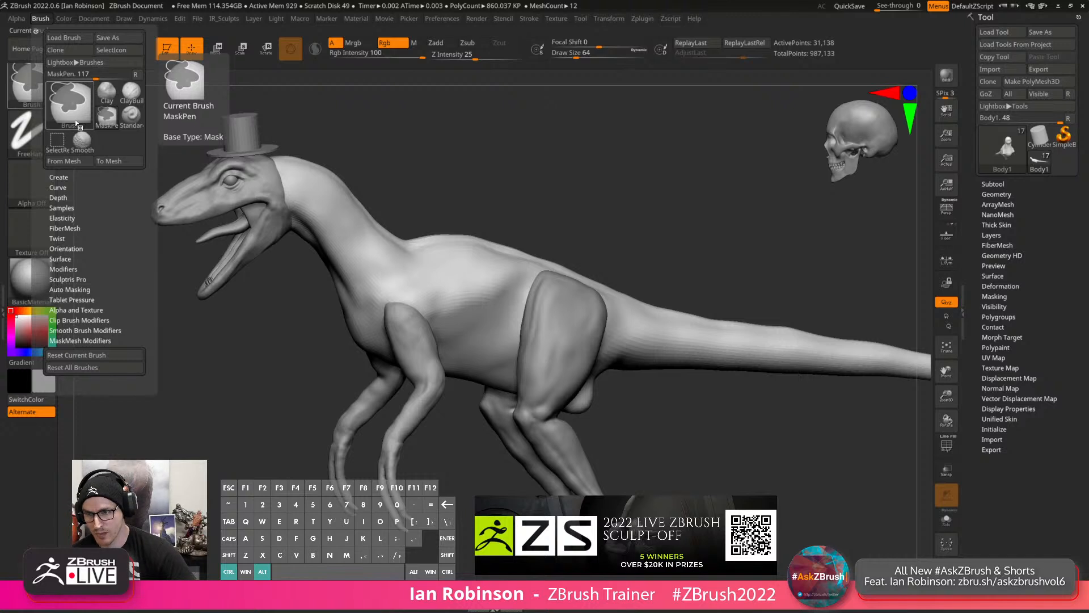
left_click(88, 147, "ctrl+alt")
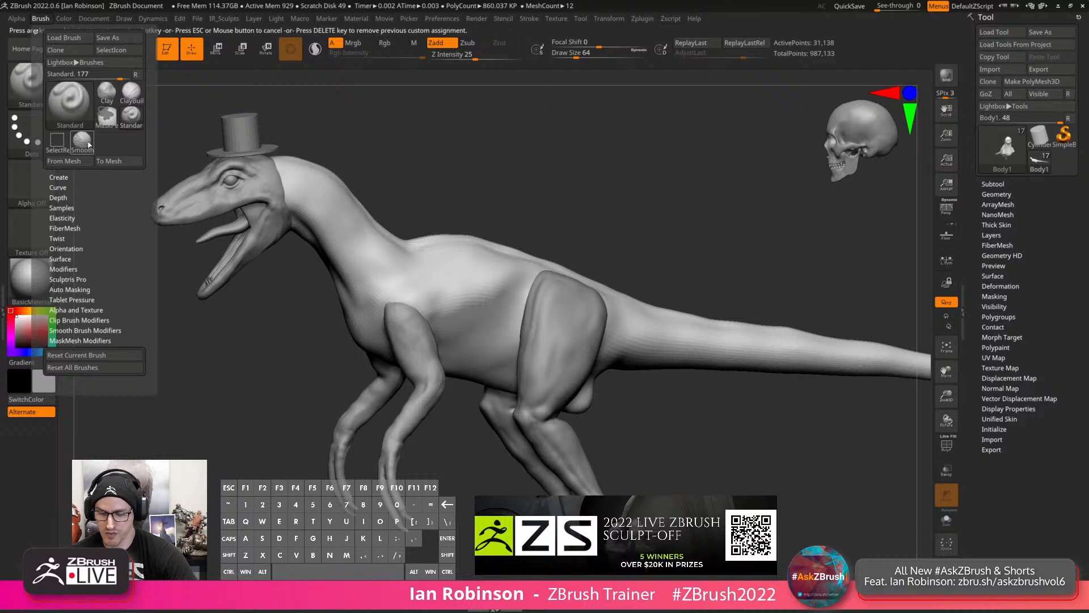
key("1")
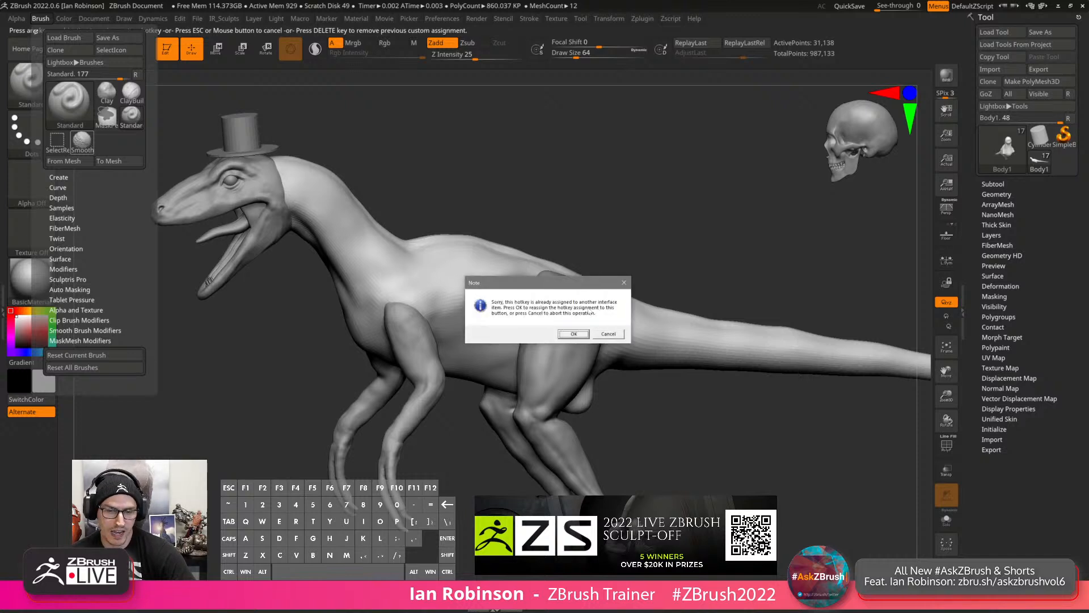
left_click(574, 334)
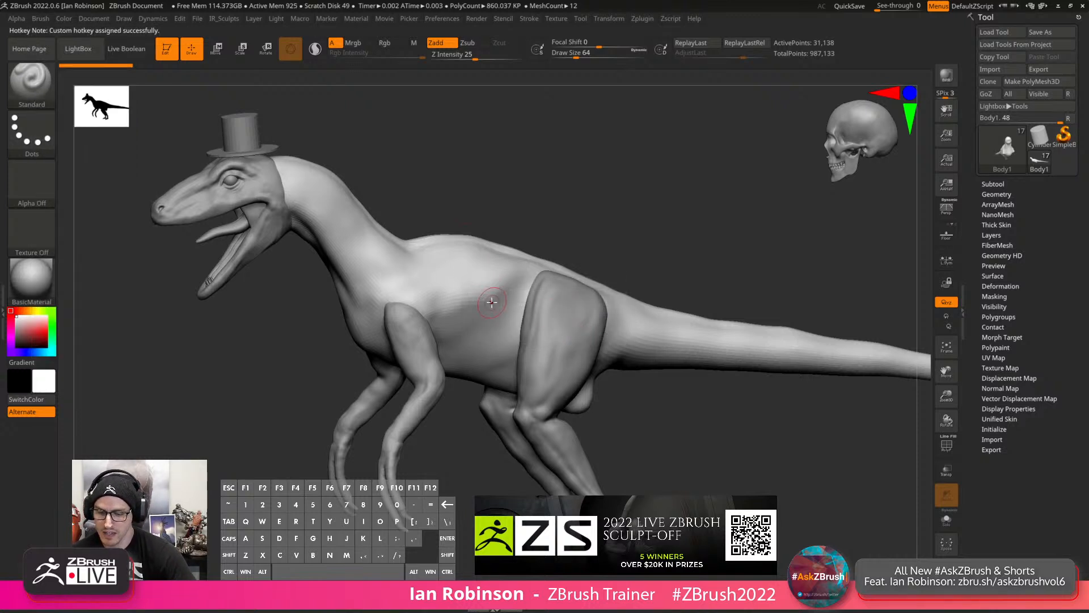
Test the Smooth brush hotkey, accept the smoothing-brush note and dismiss the Sticky Keys prompt.
key("3")
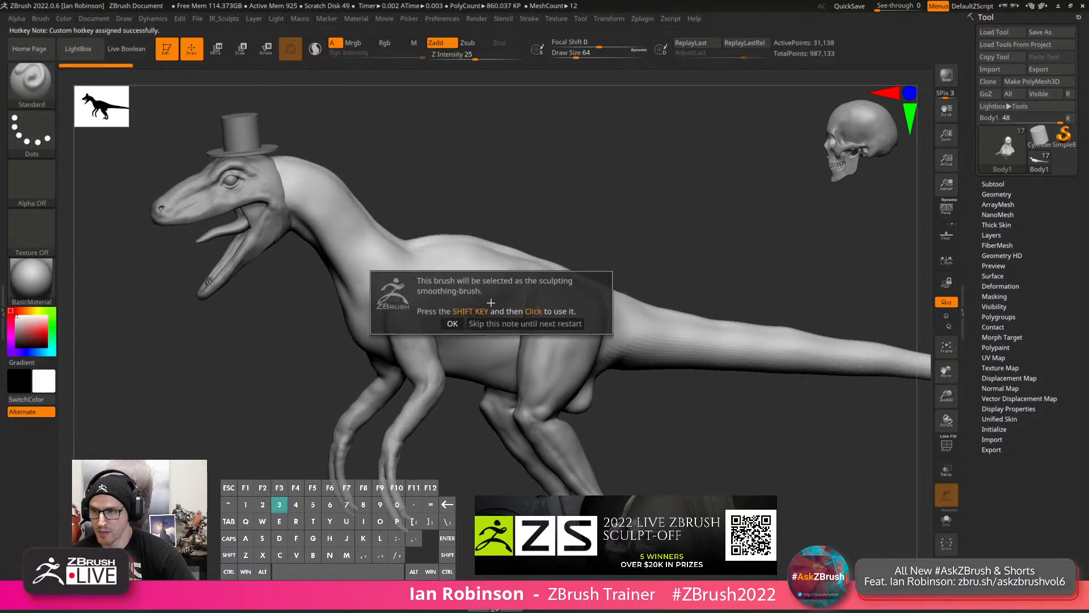
left_click(454, 324)
key("shift")
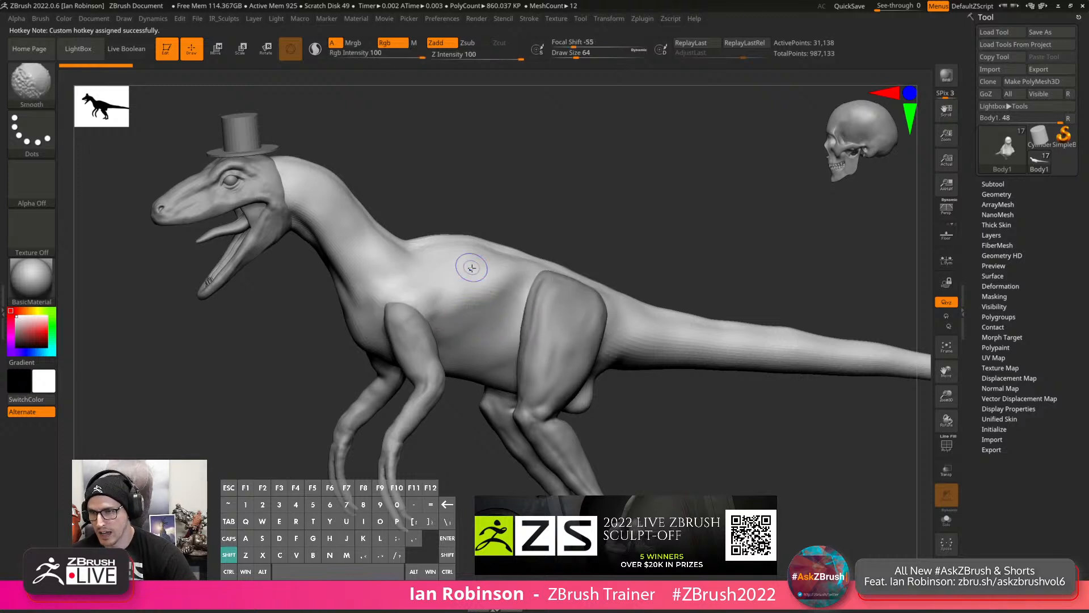
key("shift")
key("shift")
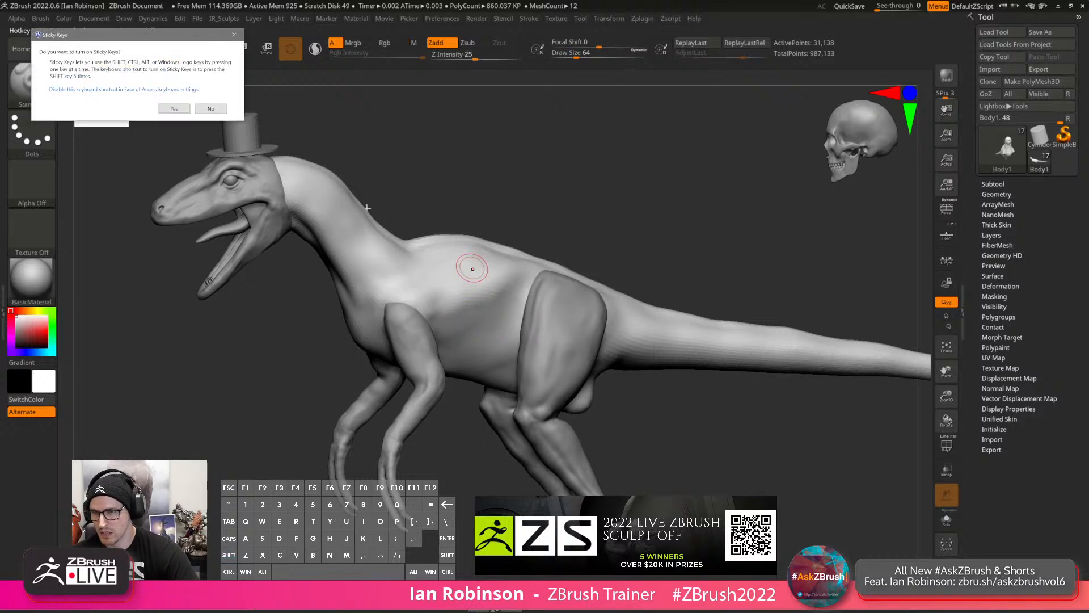
key("Escape")
Call the Smooth brush by its hotkey again, dismiss the note and check the smoothing mode over the body.
key("3")
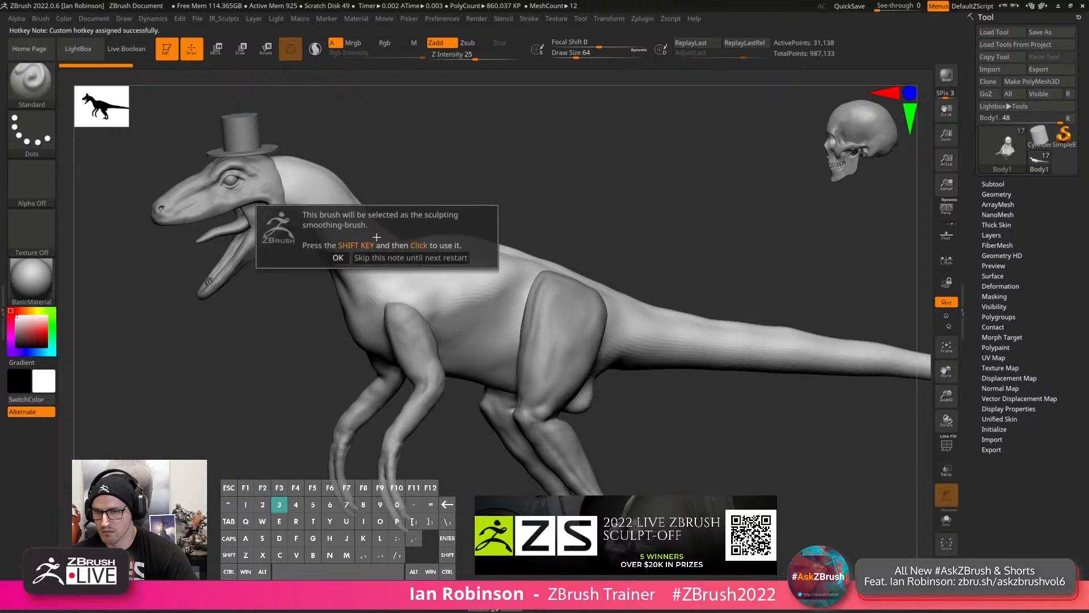
key("Escape")
key("shift")
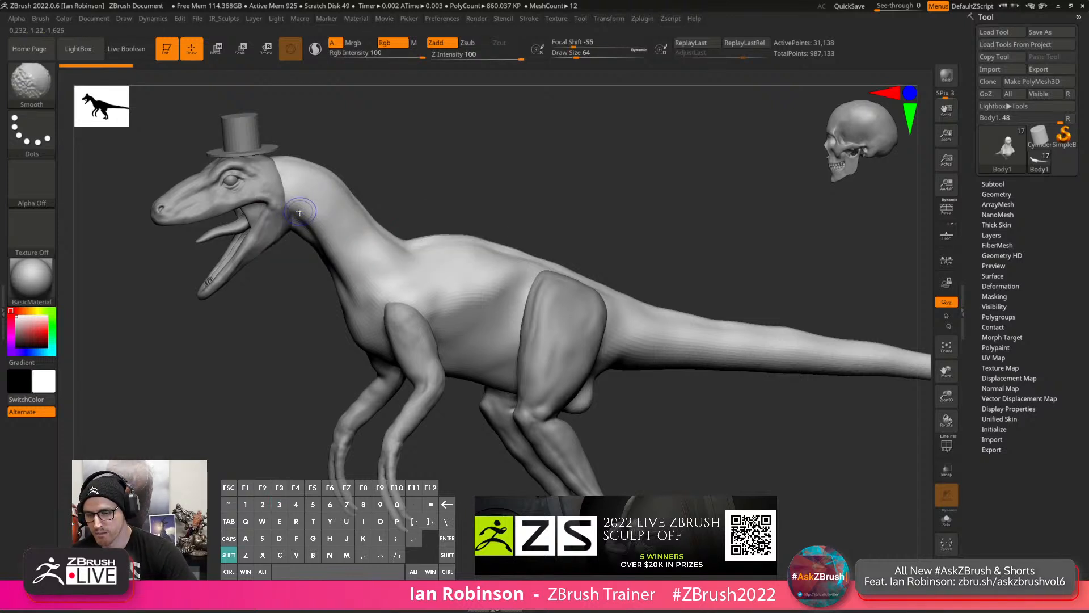
key("3")
left_click(260, 231)
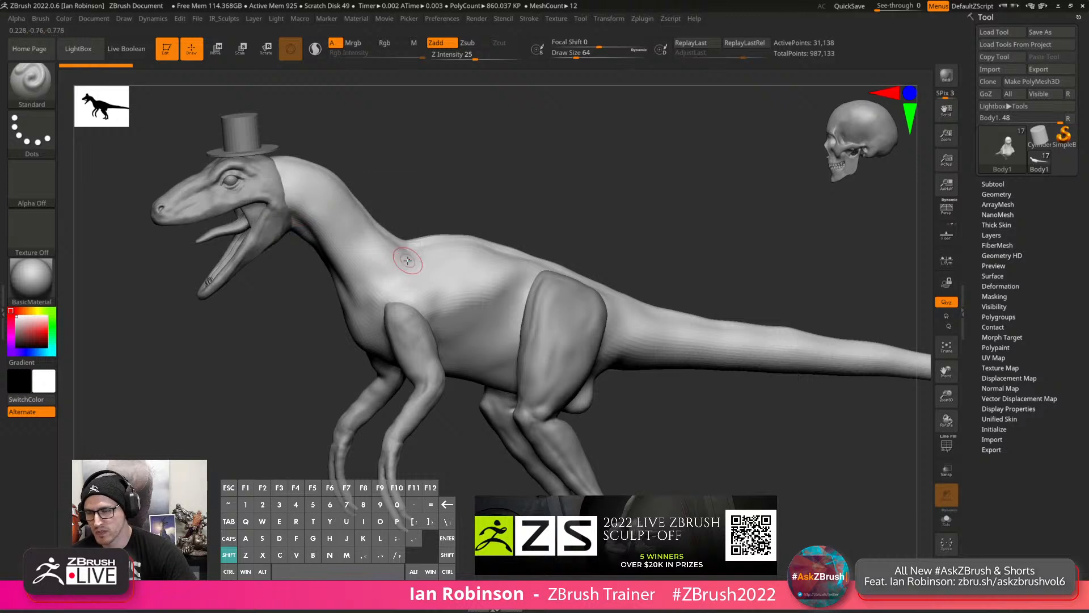
key("shift")
key("shift")
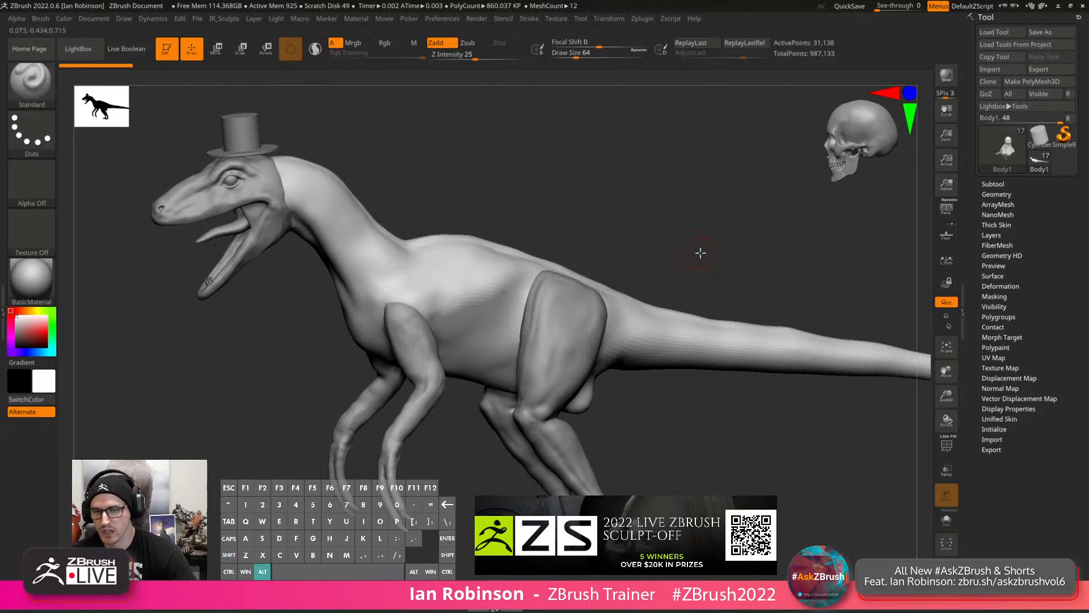
left_click_drag(701, 253, 681, 280)
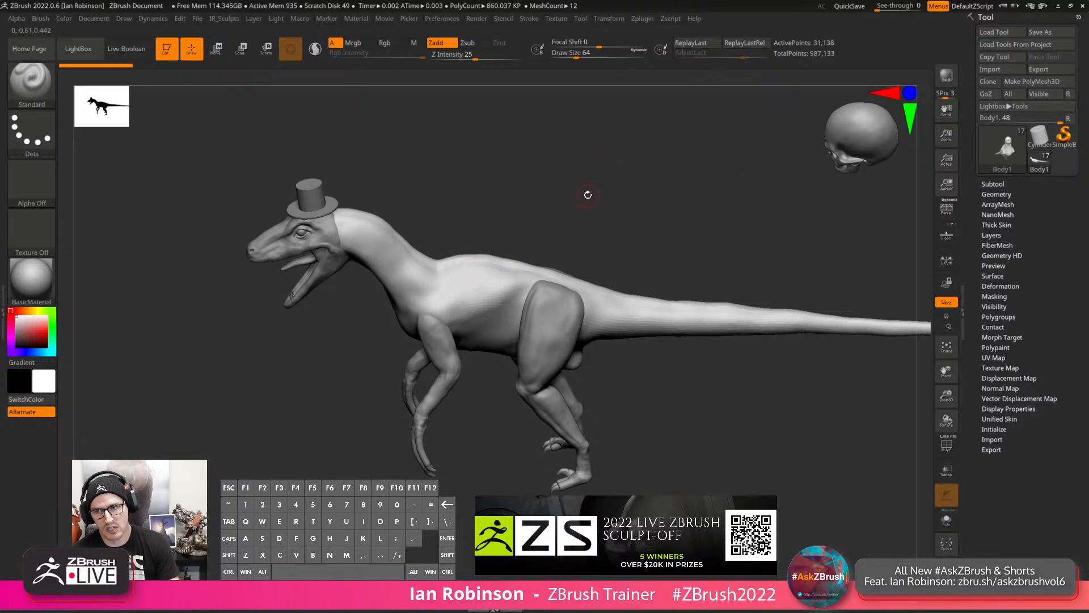
key("shift")
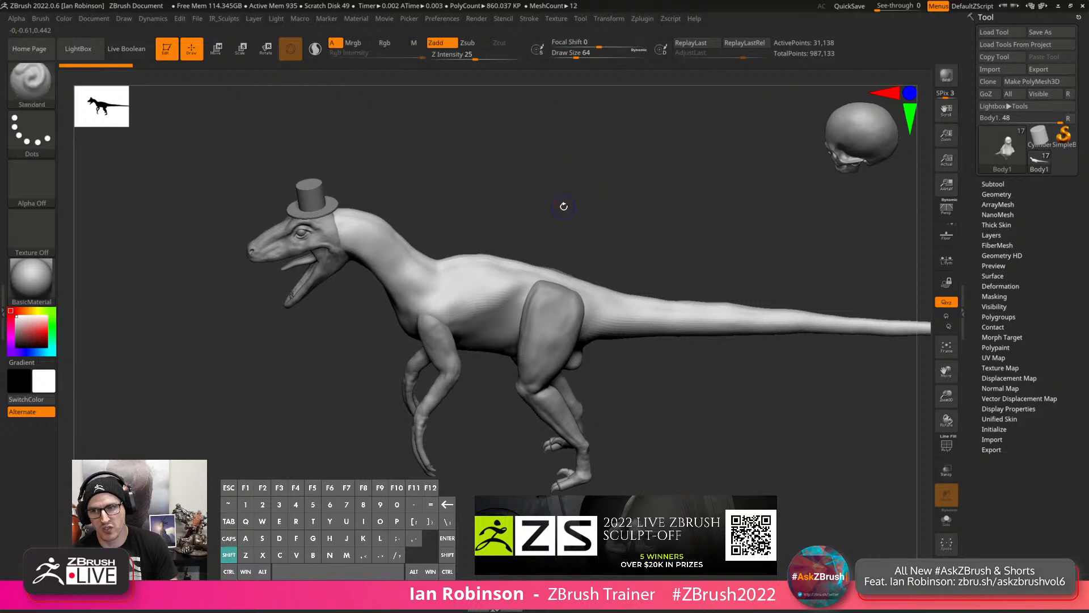
key("alt")
key("ctrl+shift")
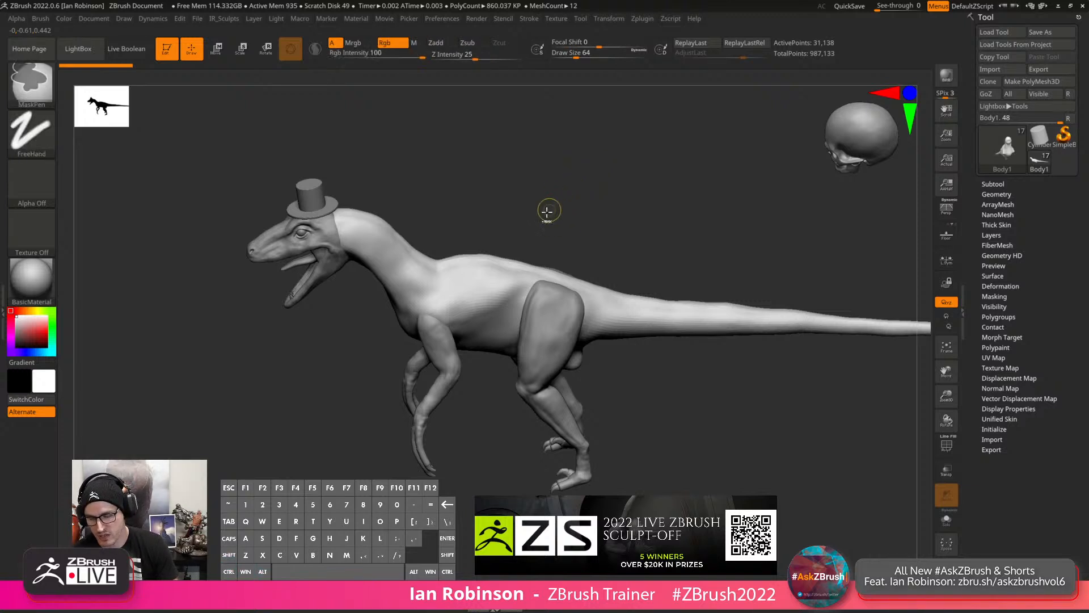
Make a Standard brush stroke over the body where the front arm meets the shoulder, and adjust the draw size.
mouse_move(492, 281)
right_mouse_down("alt")
mouse_move(494, 333)
mouse_move(538, 354)
mouse_move(504, 337)
mouse_move(491, 290)
mouse_move(519, 284)
mouse_move(499, 302)
mouse_move(518, 296)
mouse_move(549, 359)
mouse_move(531, 295)
mouse_move(539, 275)
mouse_move(543, 296)
mouse_move(505, 327)
right_mouse_up("alt")
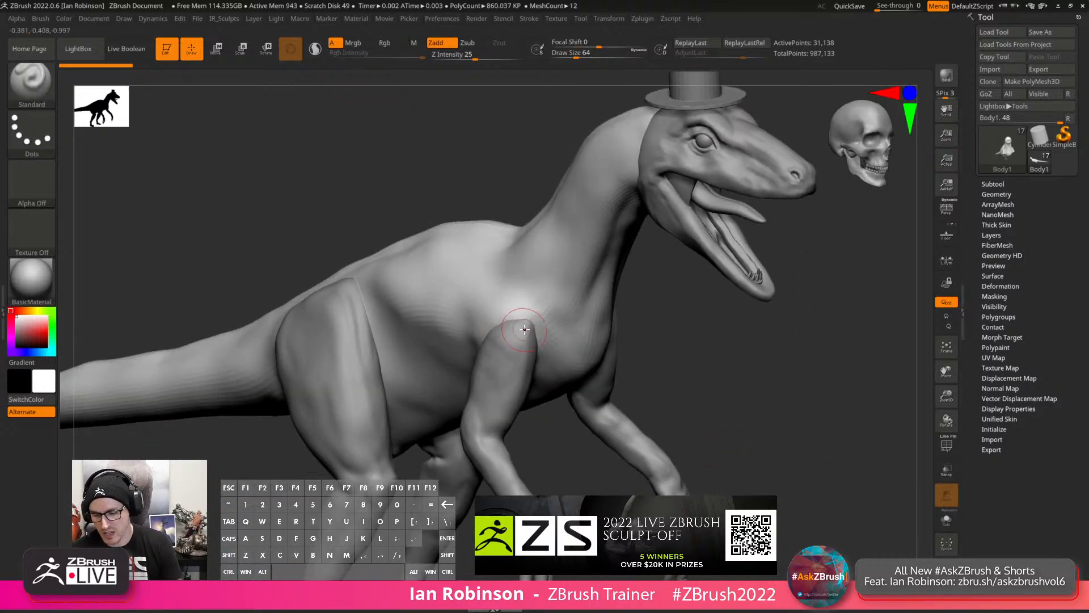
mouse_move(559, 299)
right_mouse_down()
mouse_move(513, 348)
mouse_move(539, 341)
right_mouse_up()
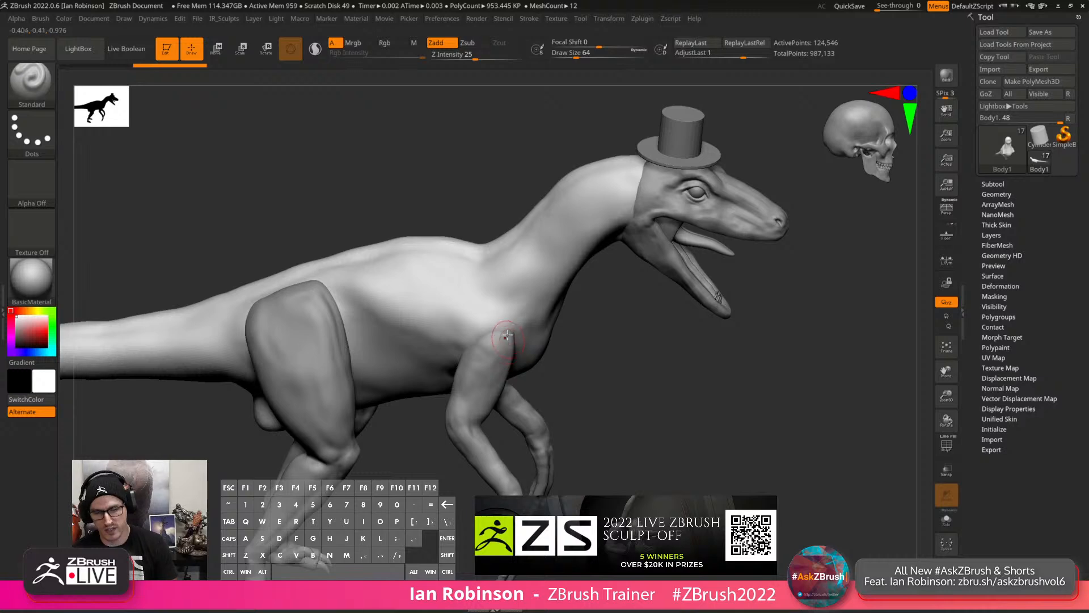
key("s")
mouse_move(507, 336)
left_mouse_down()
mouse_move(527, 316)
mouse_move(589, 344)
mouse_move(550, 358)
left_mouse_up()
key("s")
Make the Teeth subtool active and mask all of its teeth except the rearmost pair.
mouse_move(554, 342)
right_mouse_down("alt")
mouse_move(585, 372)
mouse_move(465, 179)
right_mouse_up("alt")
left_click(679, 388, "alt")
right_click_drag(708, 370, 701, 400)
left_click(634, 407, "ctrl+shift")
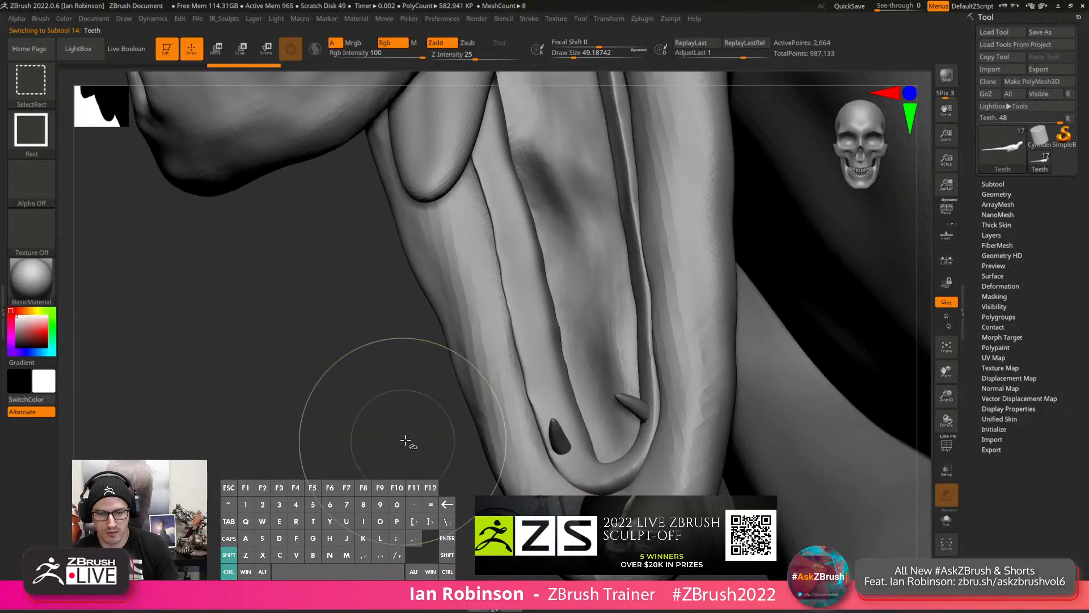
left_click(405, 440, "ctrl+shift")
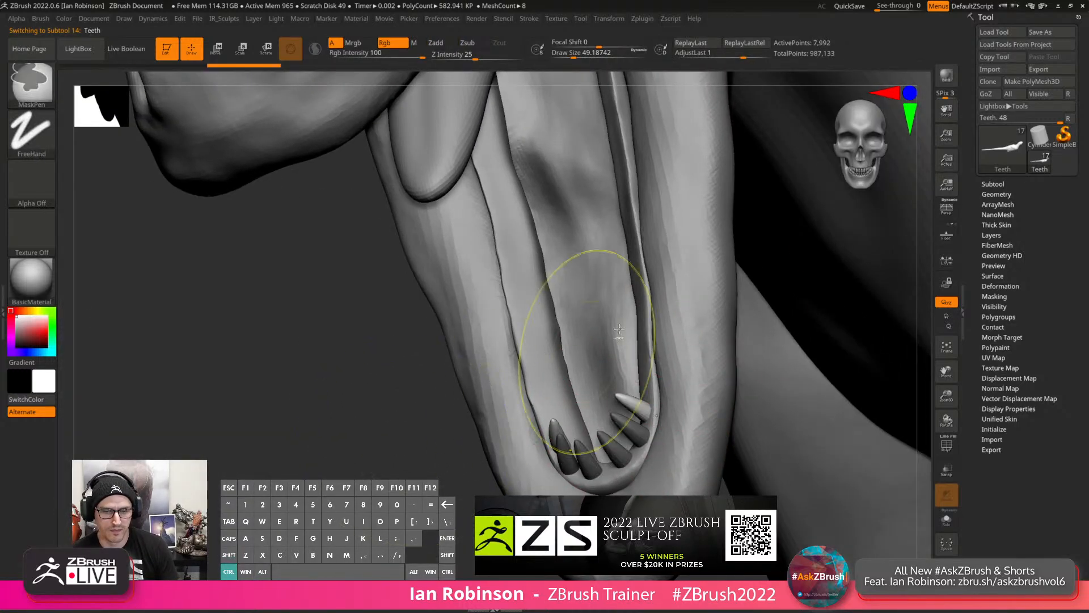
Switch to visibility set V3 and show only the Gums and Teeth subtools in it.
left_click(1005, 182)
left_click(996, 194)
right_click_drag(763, 361, 725, 312, "alt")
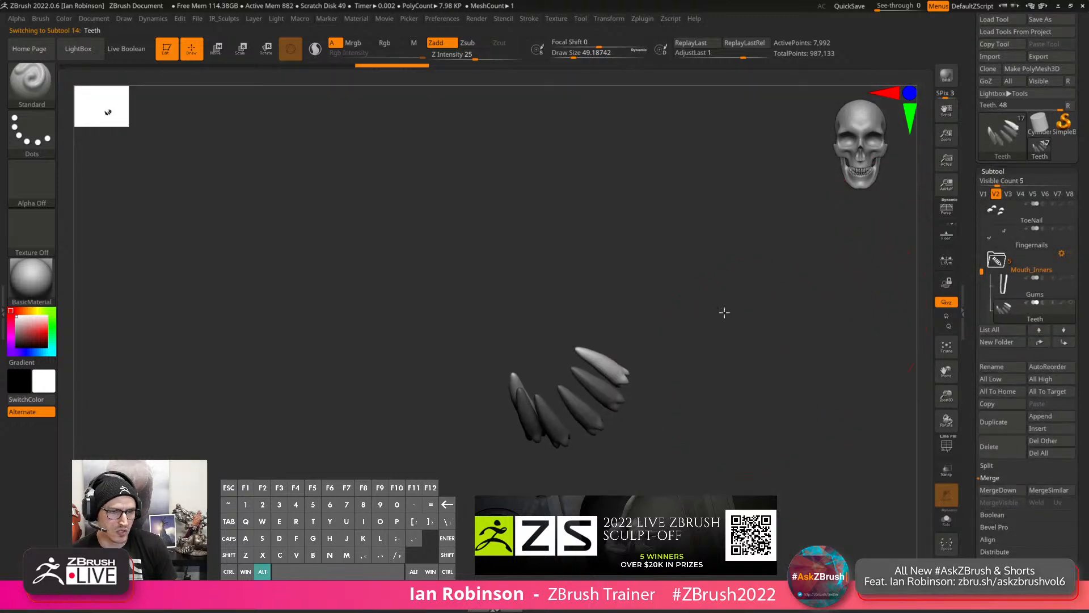
left_click(1008, 194)
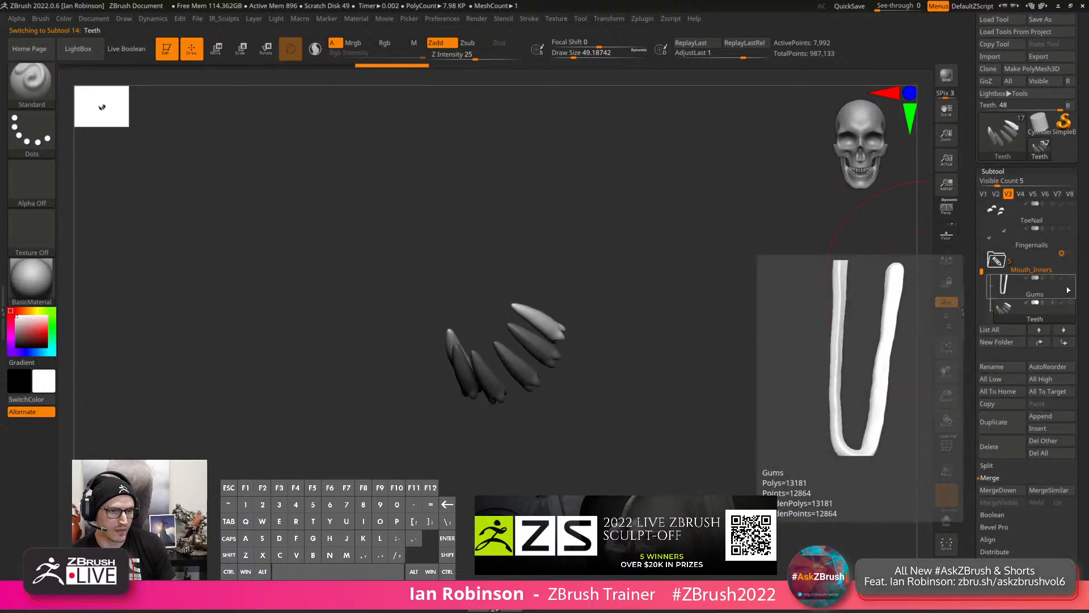
left_click(1071, 278)
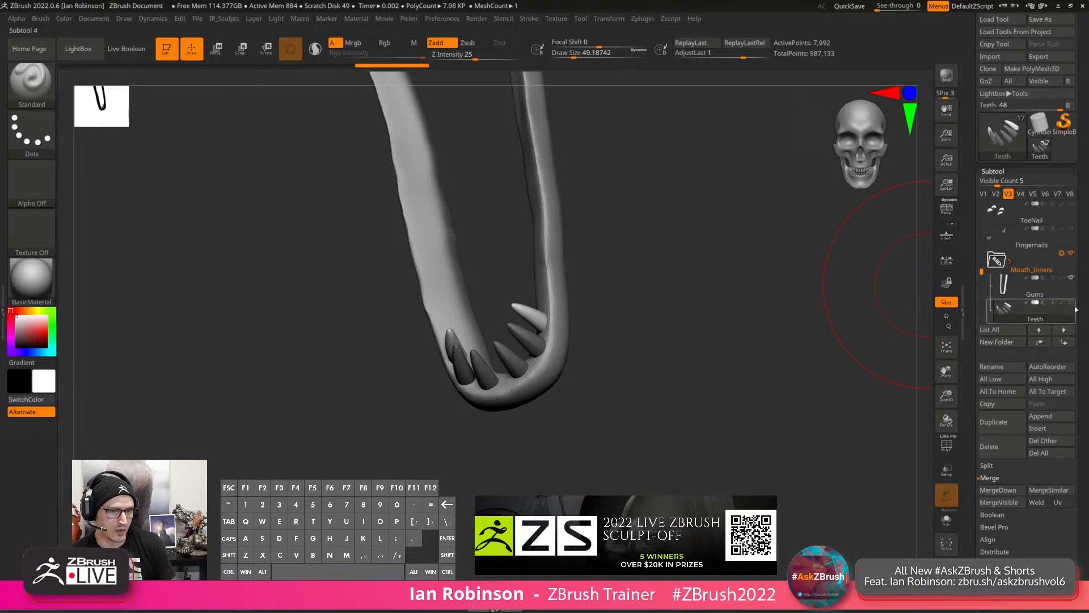
left_click(1071, 303)
Lengthen all the teeth with the gizmo and tilt them toward the front of the jaw.
mouse_move(668, 380)
right_mouse_down("alt")
mouse_move(657, 460)
mouse_move(685, 390)
mouse_move(676, 393)
mouse_move(683, 338)
mouse_move(647, 369)
mouse_move(652, 359)
mouse_move(620, 333)
right_mouse_up("alt")
key("w")
key("ctrl")
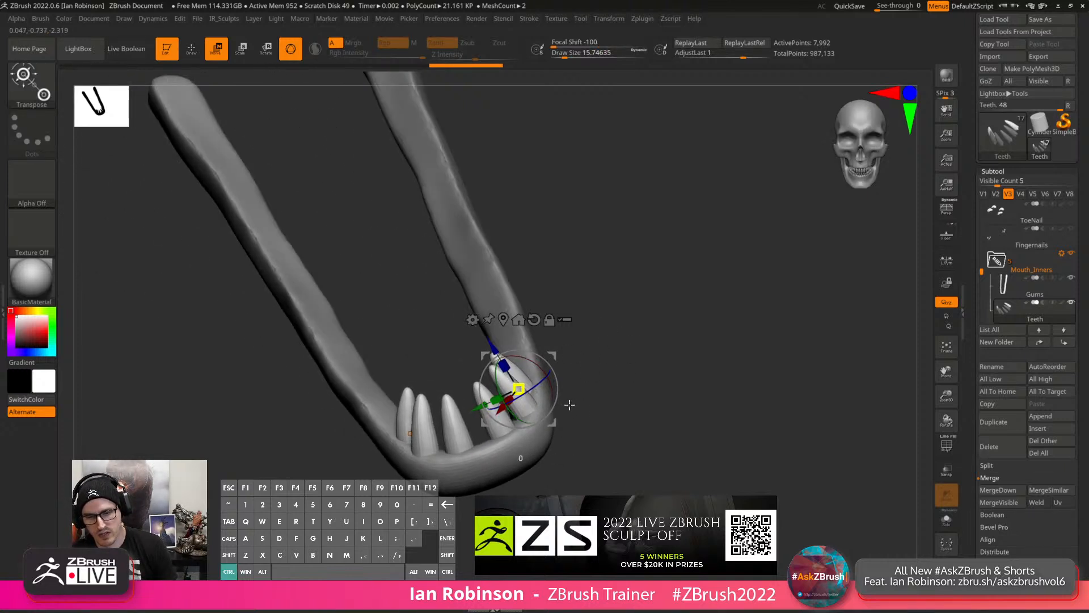
left_click_drag(504, 366, 497, 351)
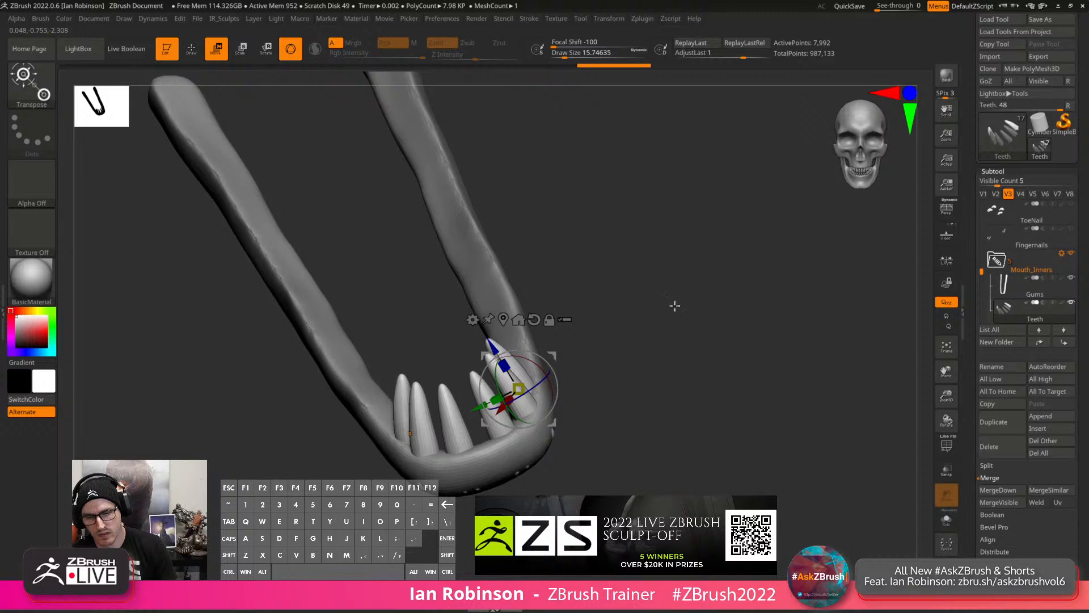
left_click_drag(675, 306, 688, 371)
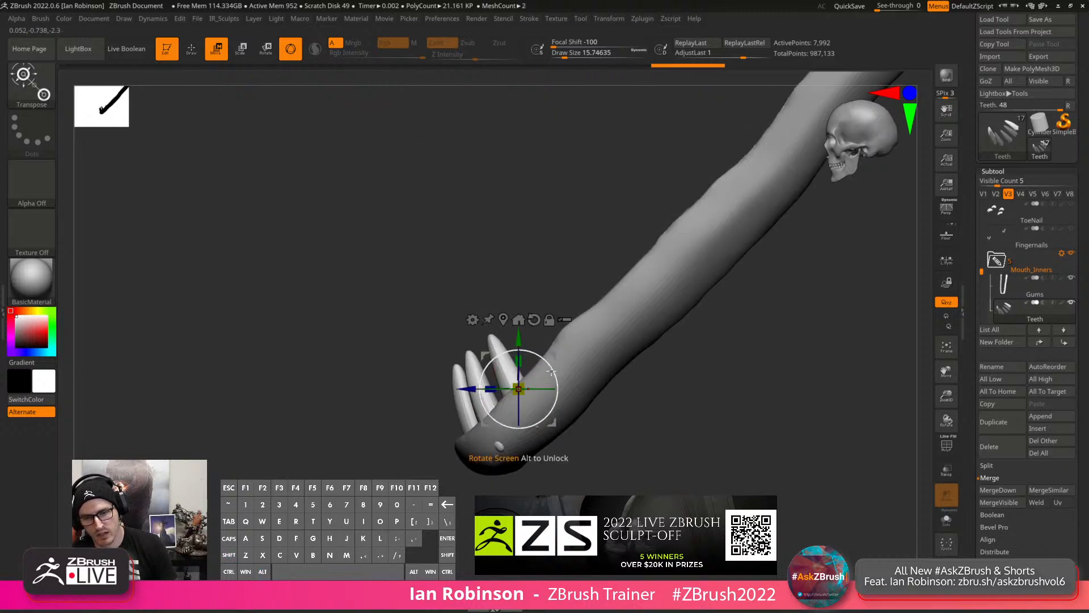
left_click_drag(551, 372, 547, 364)
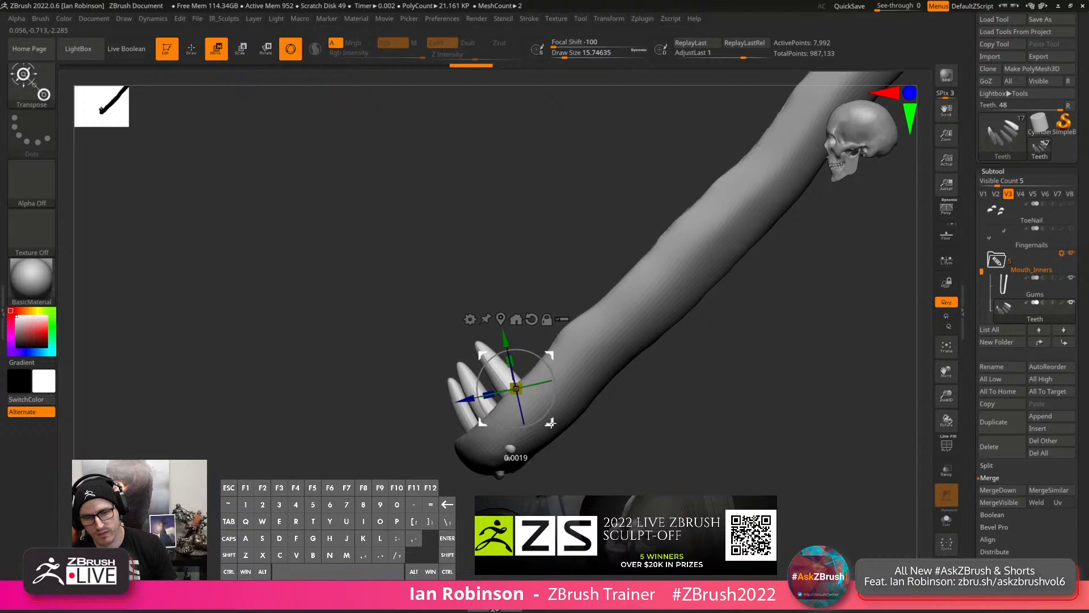
Isolate the rearmost pair of teeth and mask all the others, leaving only that pair editable.
key("q")
mouse_move(652, 437)
left_mouse_down()
mouse_move(689, 469)
mouse_move(673, 411)
mouse_move(567, 346)
mouse_move(545, 359)
left_mouse_up()
left_click(512, 372, "ctrl+shift")
left_click(642, 423, "ctrl")
left_click(643, 420, "ctrl+shift")
left_click(645, 410, "ctrl")
Align the gizmo with the slope of the gums and duplicate the unmasked tooth pair into rows along them.
key("w")
left_click(528, 321, "alt")
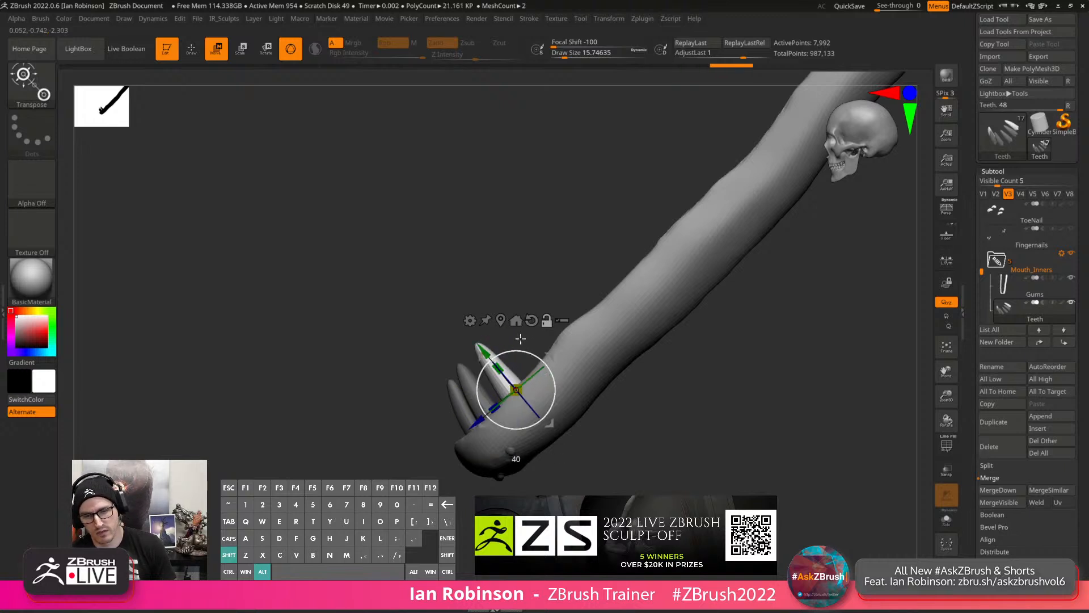
left_click_drag(617, 366, 566, 364)
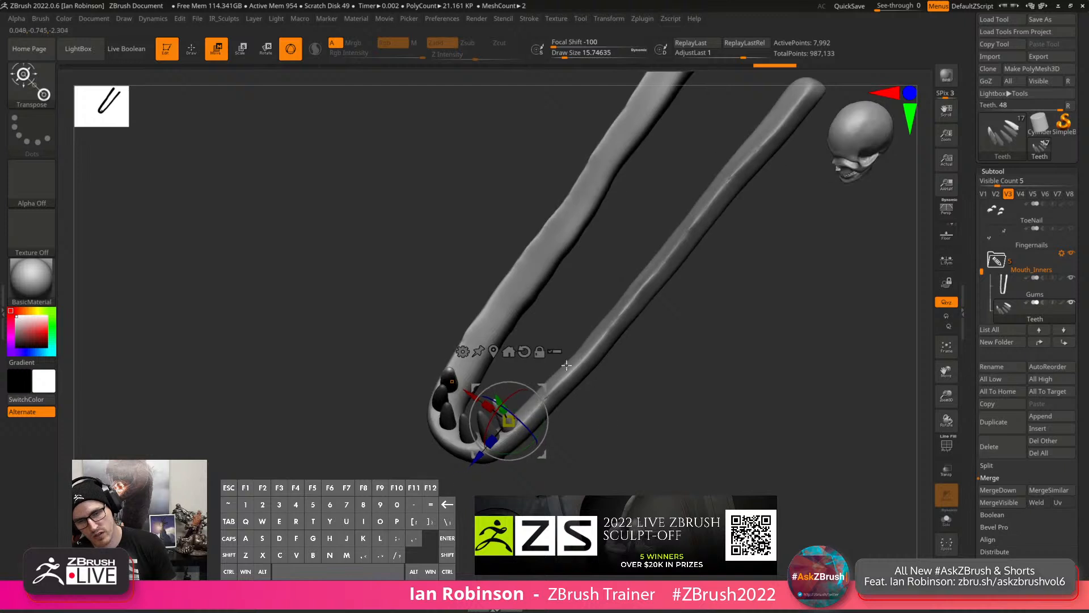
left_click_drag(658, 249, 547, 356, "shift")
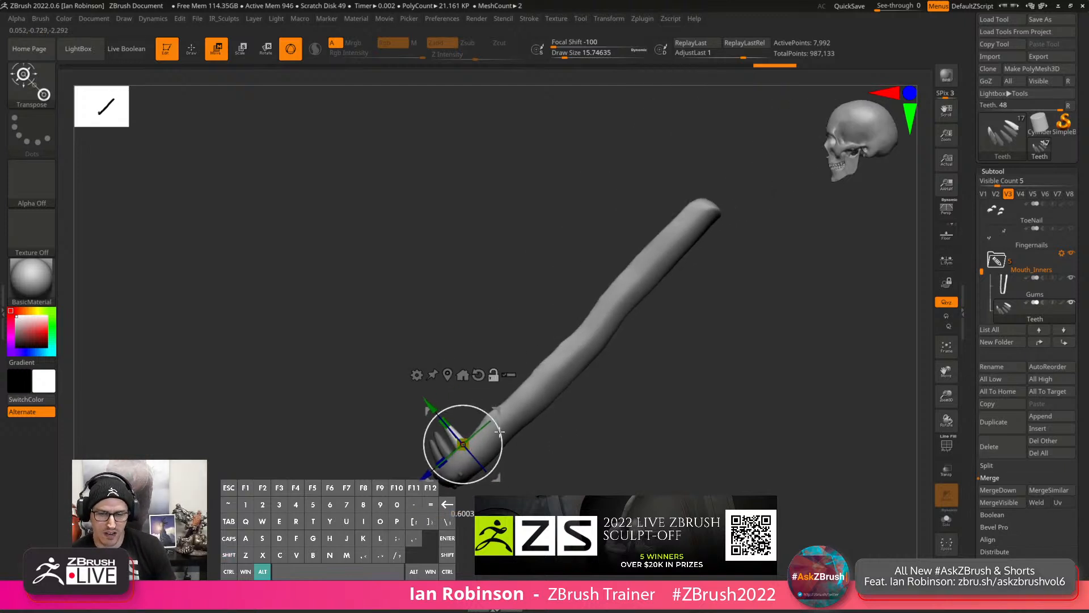
mouse_move(502, 404)
left_mouse_down()
mouse_move(499, 437)
mouse_move(495, 425)
left_mouse_up()
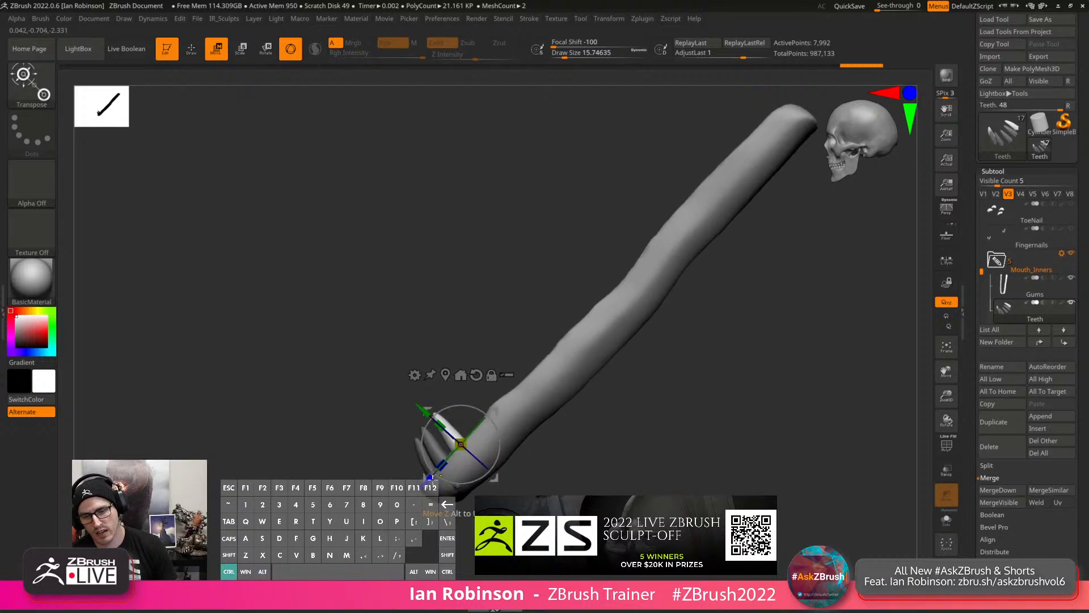
left_click_drag(427, 482, 743, 163, "ctrl")
mouse_move(712, 411)
left_mouse_down("alt")
mouse_move(686, 394)
mouse_move(734, 411)
mouse_move(669, 428)
mouse_move(702, 434)
mouse_move(736, 357)
mouse_move(749, 380)
mouse_move(658, 420)
left_mouse_up("alt")
Display the polygroups and mask the front teeth so only the duplicated rows stay unmasked.
key("q")
key("shift+f")
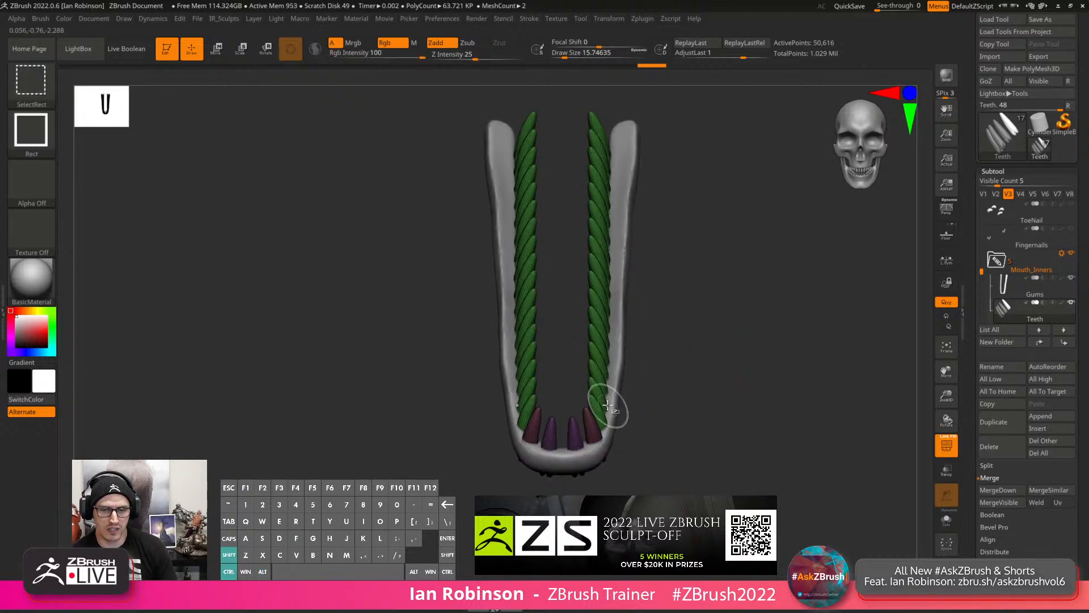
left_click(598, 401, "ctrl+shift")
left_click(647, 406, "ctrl+shift")
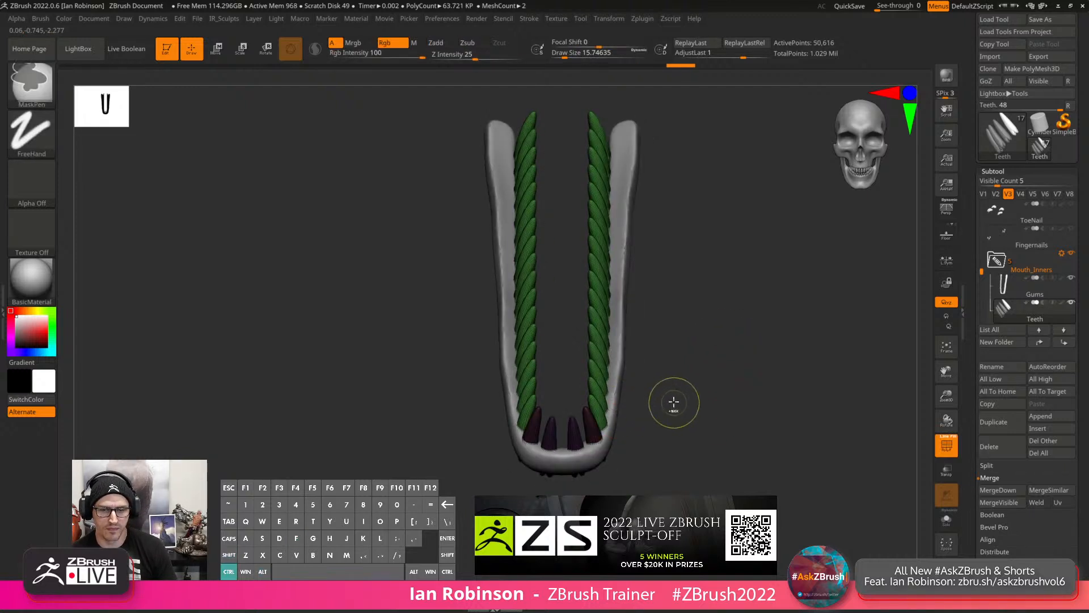
Try to rotate the duplicated tooth rows with the gizmo moved to the front of the jaw, and undo it.
key("w")
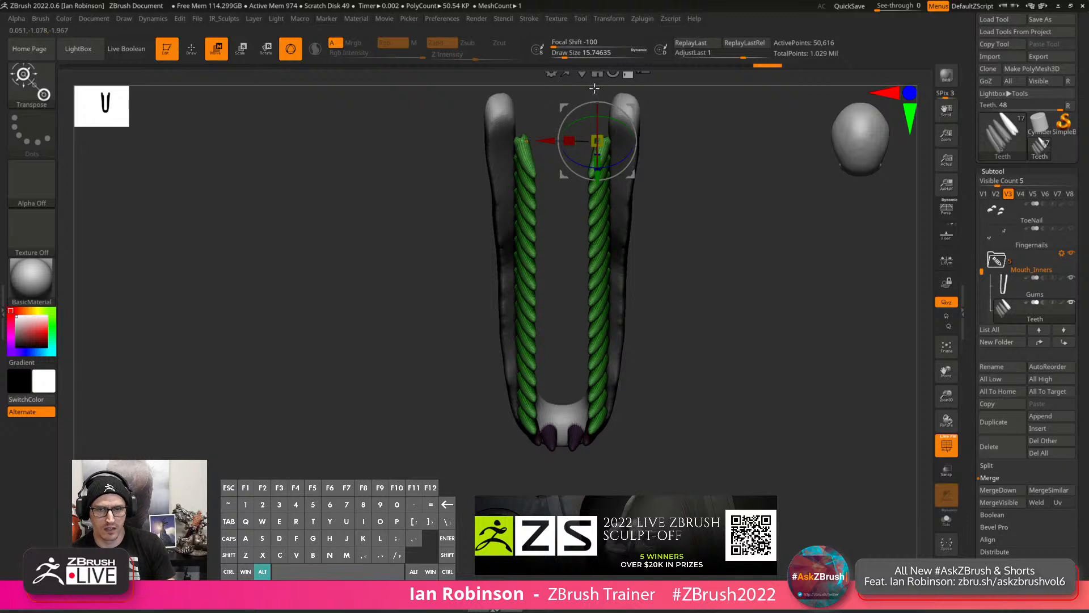
left_click(583, 74, "alt")
left_click_drag(712, 334, 704, 286)
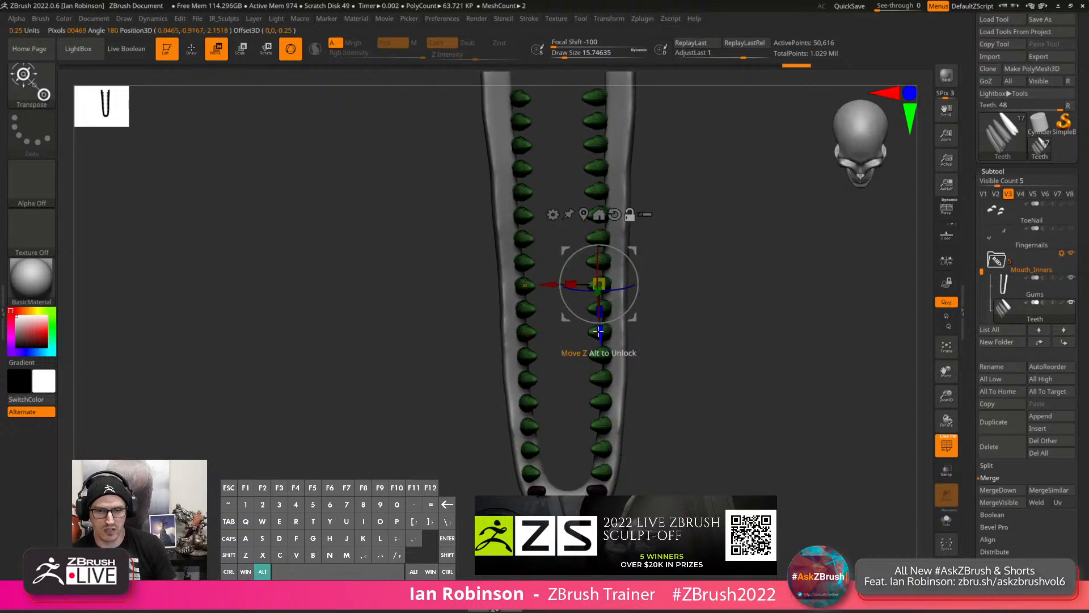
left_click_drag(599, 331, 604, 513, "alt")
mouse_move(628, 445)
left_mouse_down()
mouse_move(635, 451)
mouse_move(625, 452)
left_mouse_up()
key("ctrl+z")
key("ctrl+z")
key("q")
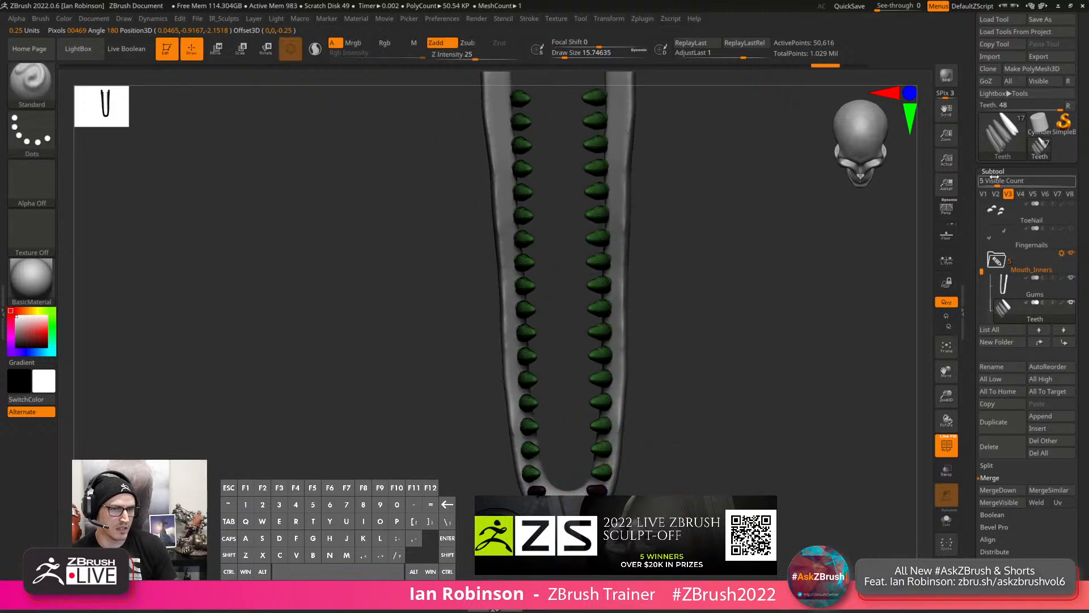
Give each tooth its own polygroup with Auto Groups and open the Modify Topology options.
left_click(993, 171)
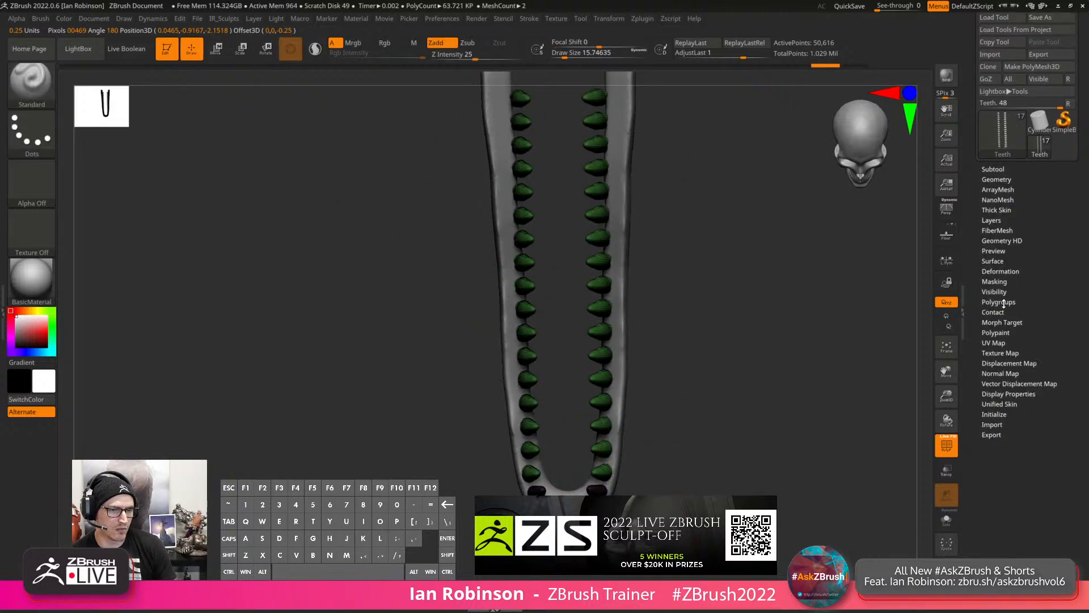
left_click(1004, 303)
left_click(999, 312)
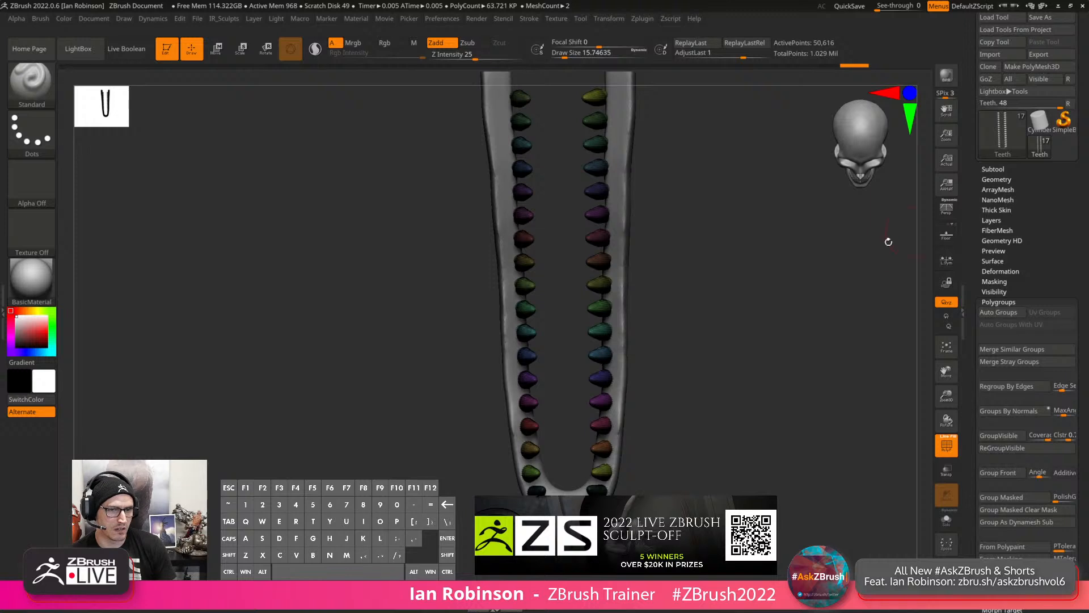
left_click(996, 179)
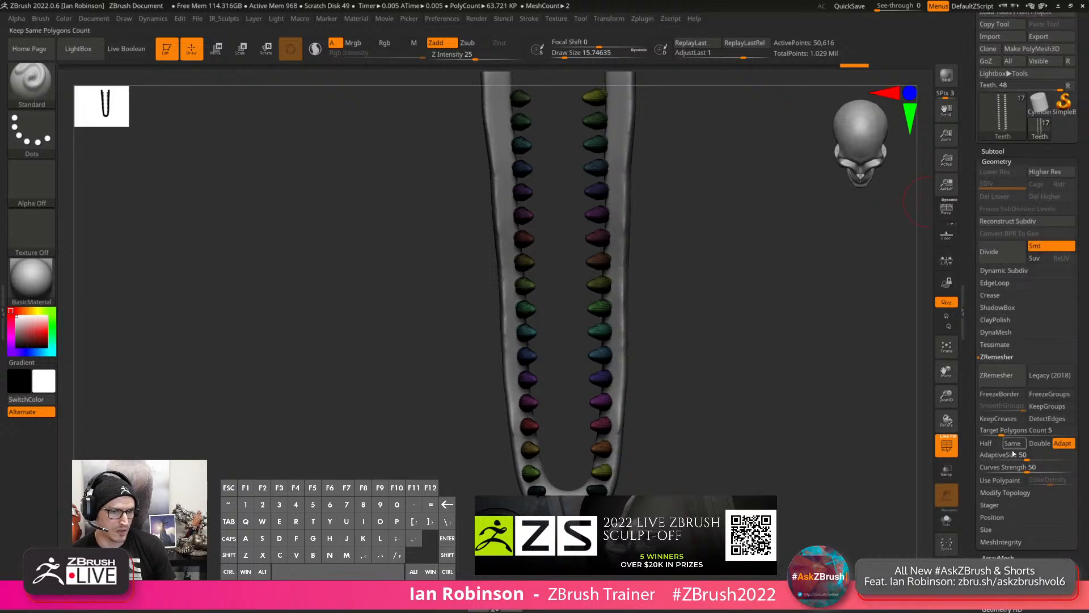
left_click(1002, 357)
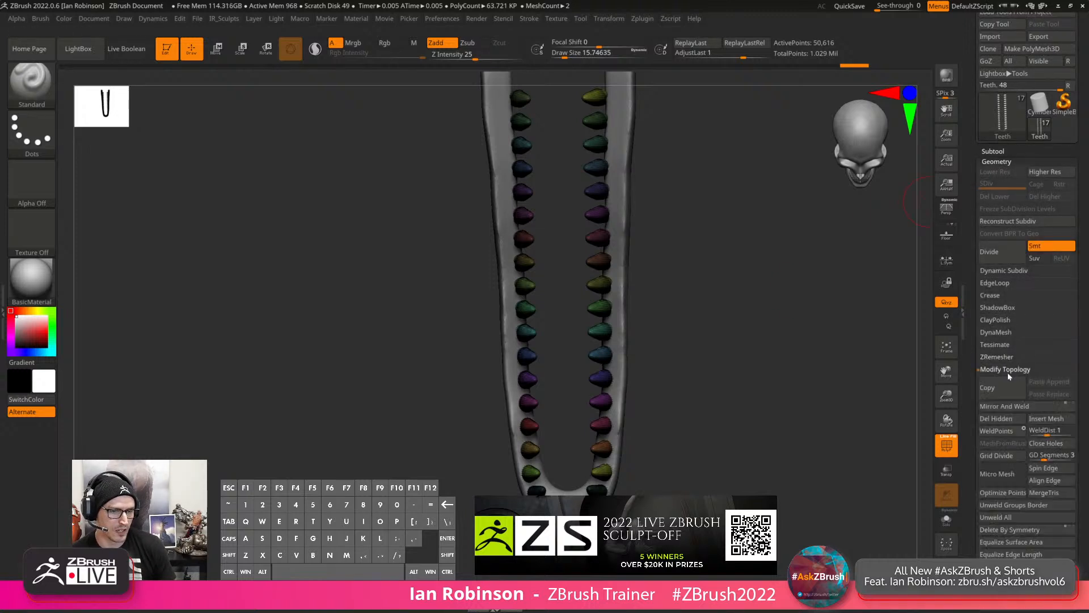
left_click(1008, 370)
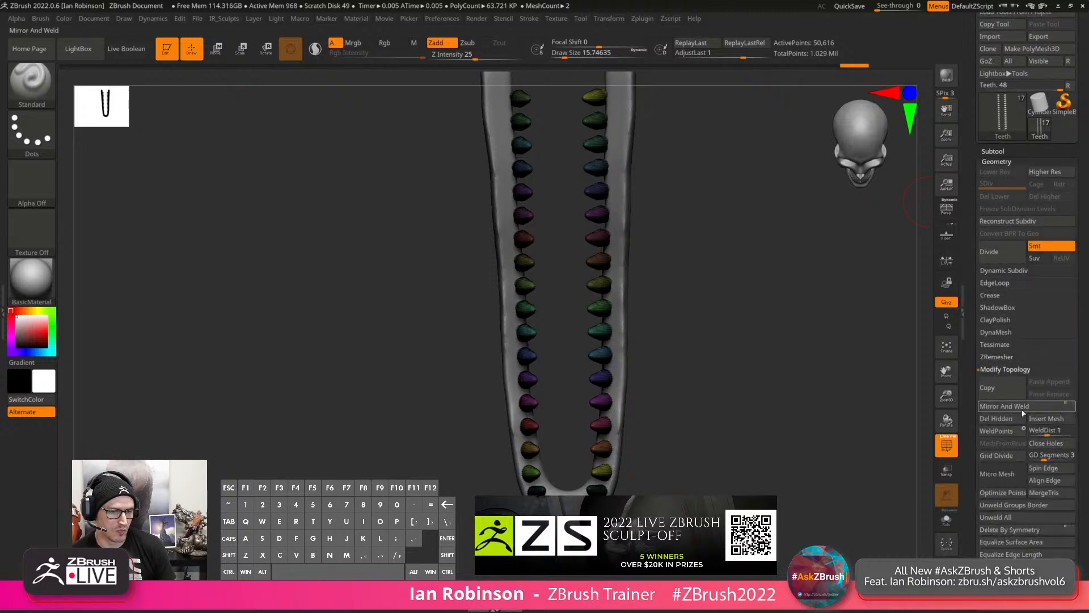
Hide the front teeth and swing both tooth rows outward to follow the gums, pivoting at the front of the jaw.
left_click(605, 489, "ctrl+shift")
left_click_drag(666, 448, 678, 463, "ctrl+shift")
key("w")
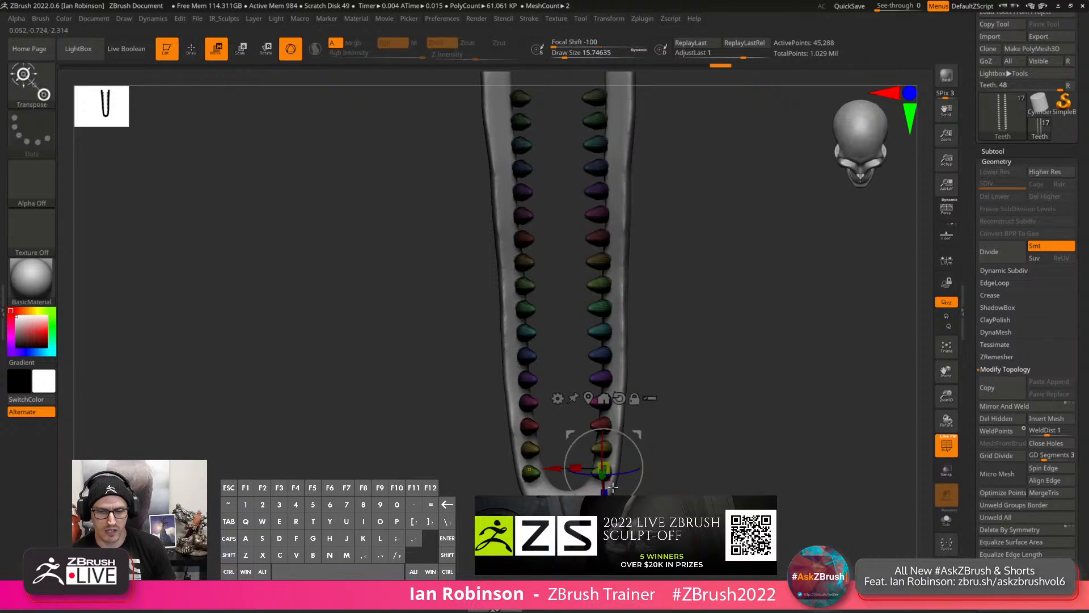
key("q")
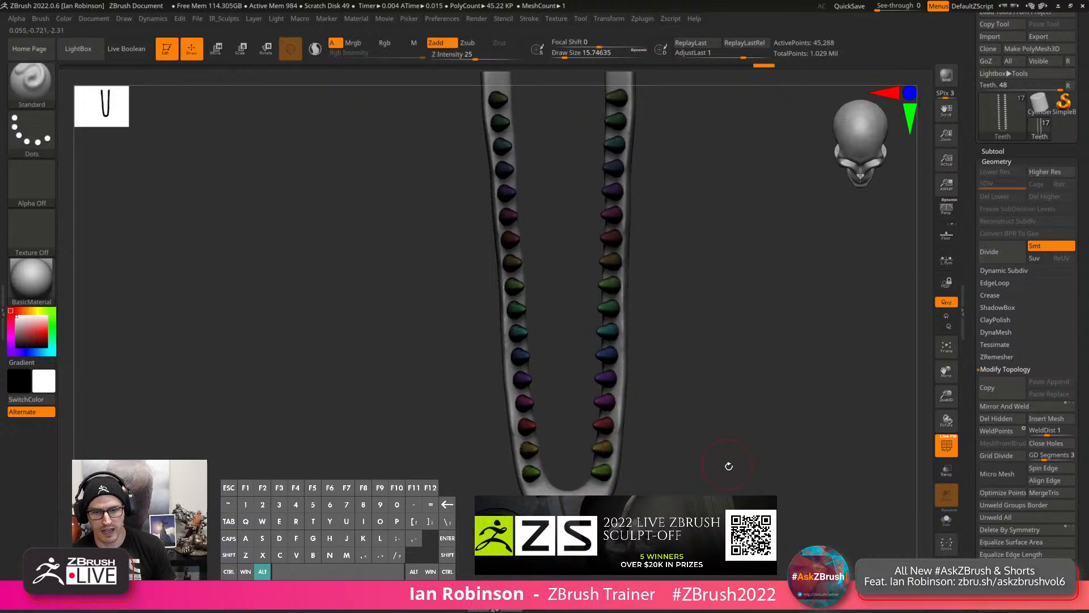
Unhide all the teeth and check them from the side in Solo mode and with the gums.
mouse_move(728, 466)
left_mouse_down()
mouse_move(751, 363)
mouse_move(808, 394)
mouse_move(817, 440)
mouse_move(805, 443)
left_mouse_up()
left_click(773, 433, "ctrl+shift")
left_click(944, 517)
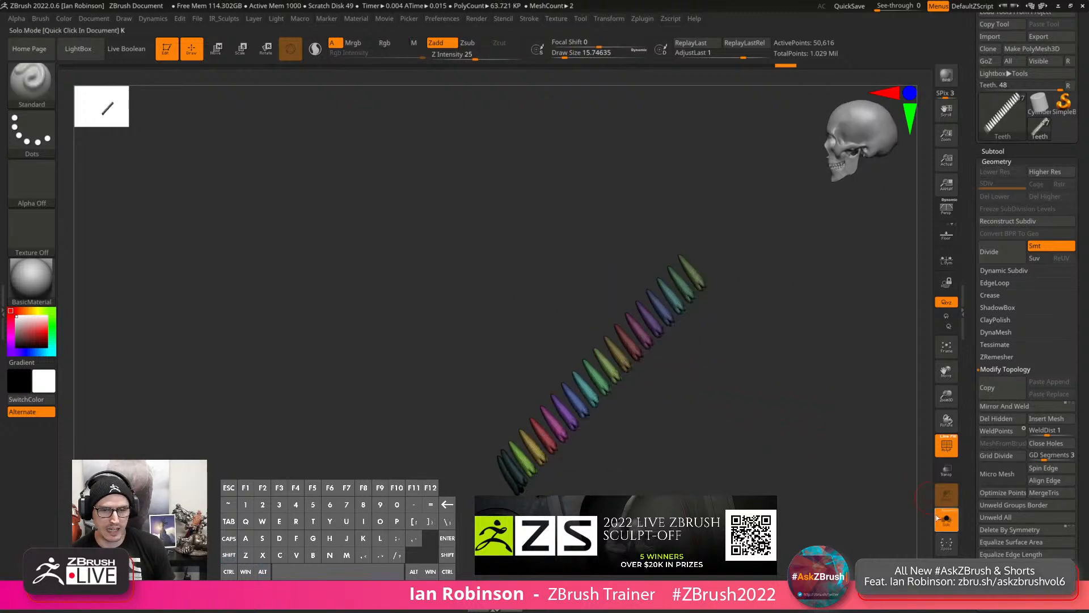
left_click(946, 518)
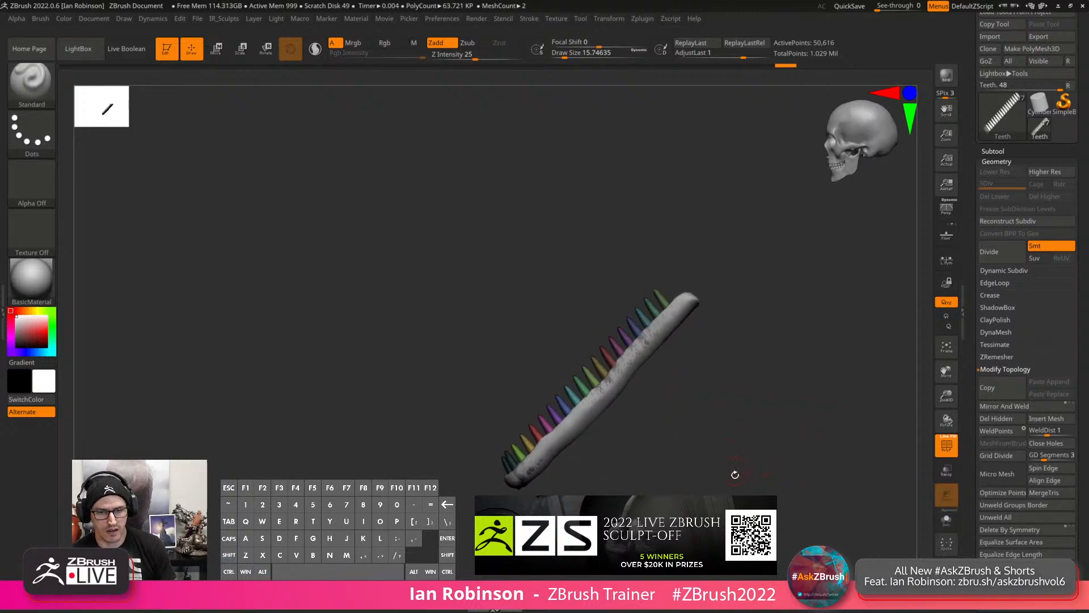
mouse_move(734, 474)
left_mouse_down()
mouse_move(804, 425)
mouse_move(757, 443)
mouse_move(786, 423)
mouse_move(793, 338)
left_mouse_up()
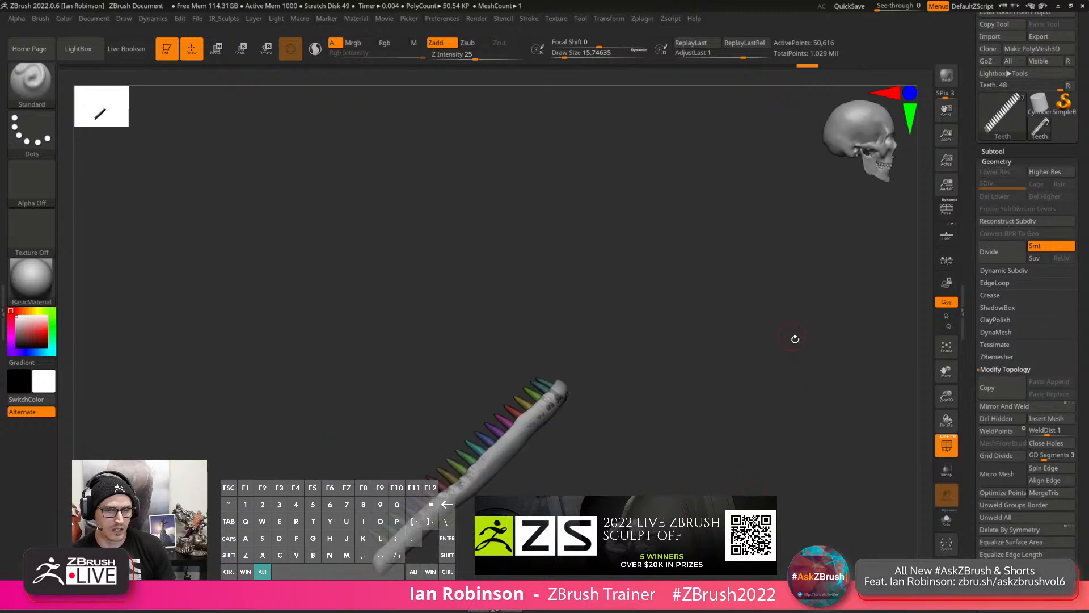
Restore the whole dinosaur with visibility set V1 and frame the teeth in the open mouth.
left_click(993, 151)
left_click(983, 173)
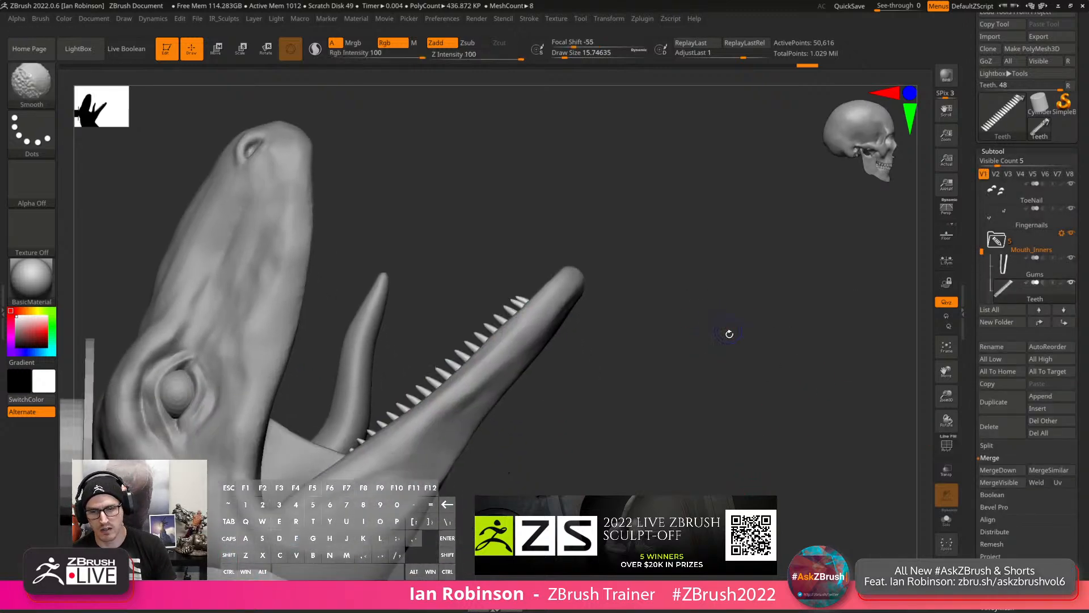
left_click_drag(724, 345, 723, 401, "alt")
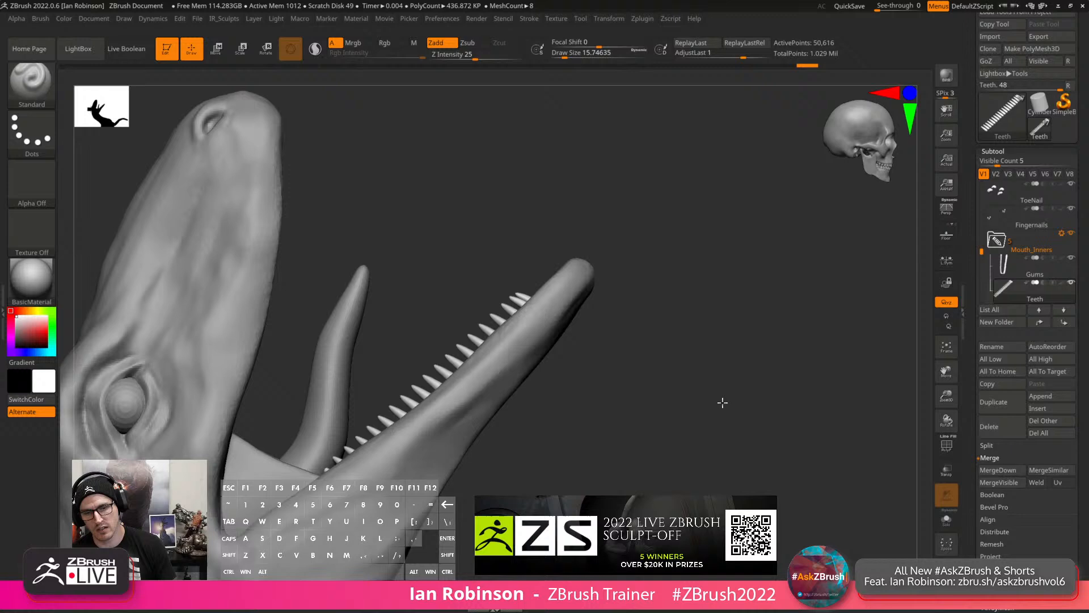
Make the Head subtool active and reshape the tip of the lower jaw around the front teeth.
left_click(595, 277, "alt")
key("s")
key("b")
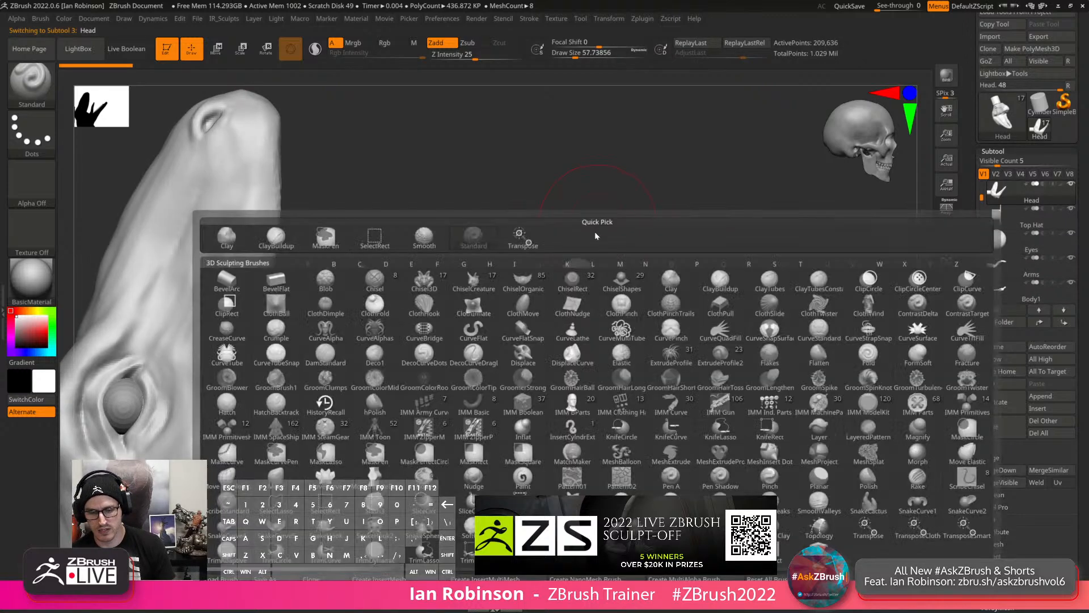
key("m")
key("n")
mouse_move(586, 267)
left_mouse_down()
mouse_move(554, 319)
mouse_move(566, 302)
mouse_move(572, 318)
left_mouse_up()
Build up and smooth the tip of the Head's lower jaw with the ClayBuildup brush, checking the result from the side.
key("s")
key("b")
key("c")
key("b")
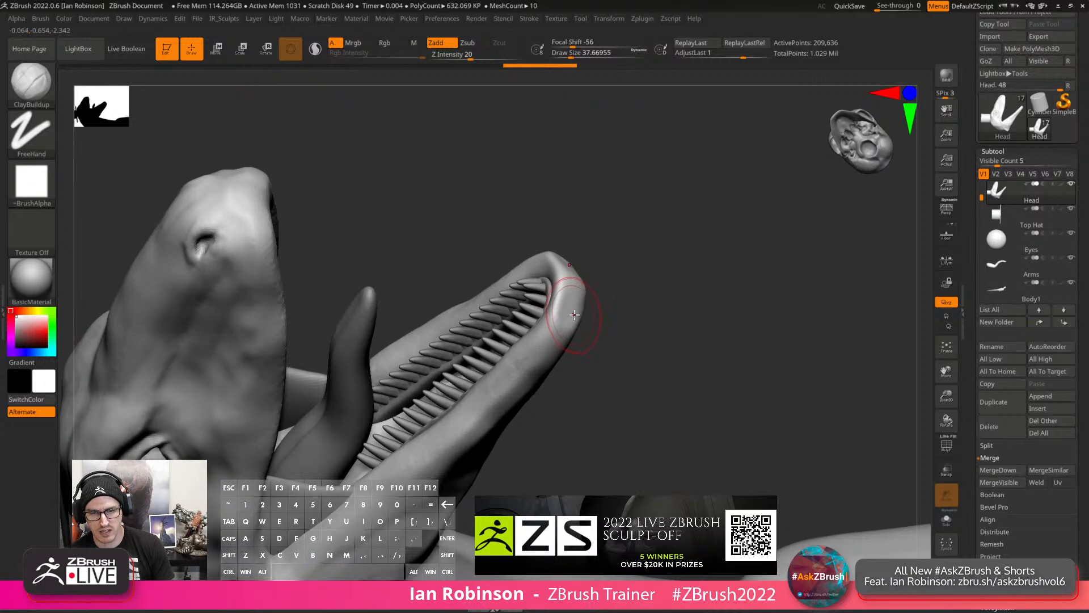
key("shift")
left_click_drag(601, 340, 635, 323, "shift")
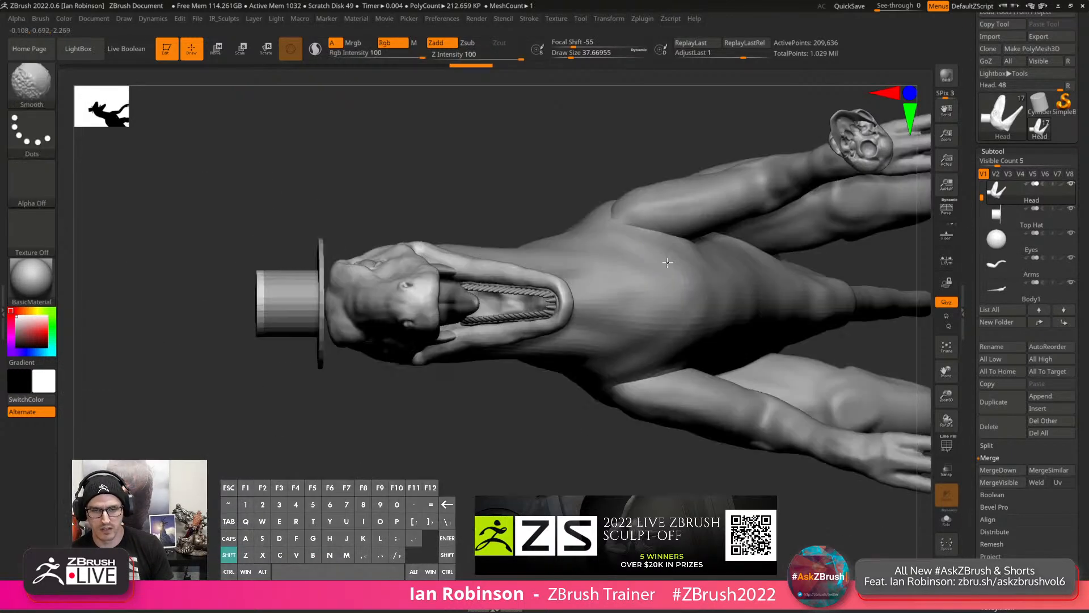
mouse_move(551, 438)
left_mouse_down()
mouse_move(559, 411)
mouse_move(536, 383)
left_mouse_up()
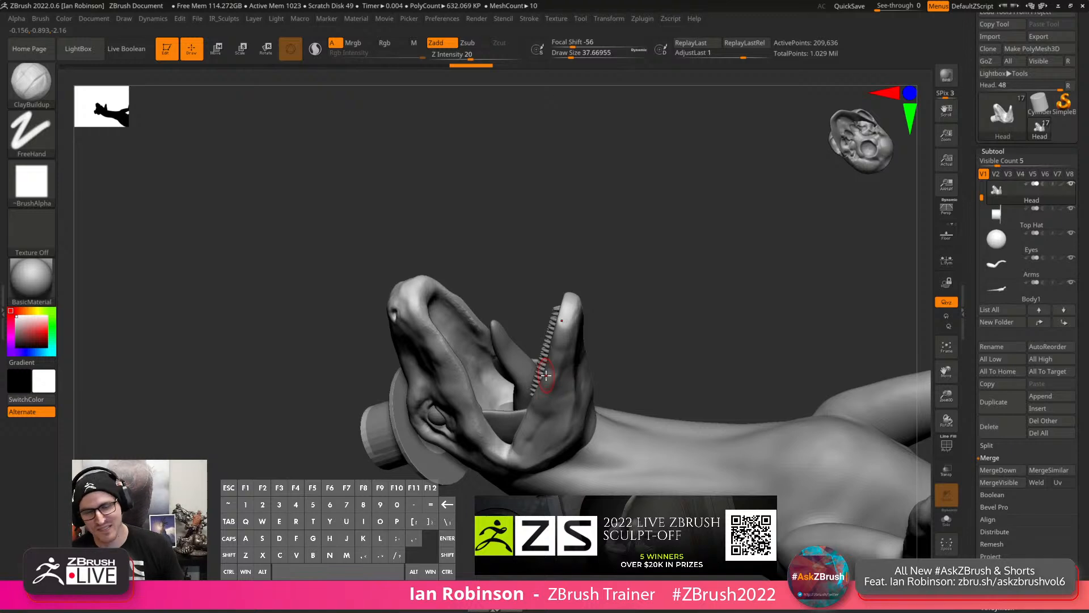
left_click_drag(799, 321, 708, 277, "shift")
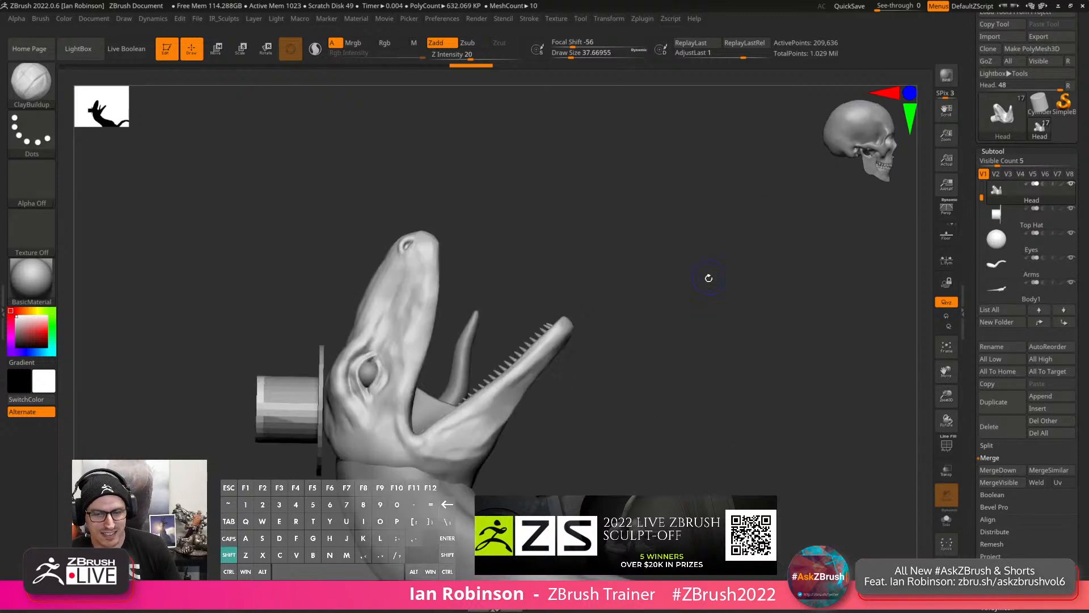
Try to copy the lower tooth rows within the Teeth subtool and flip the copy up toward the upper jaw.
left_click(547, 328, "alt")
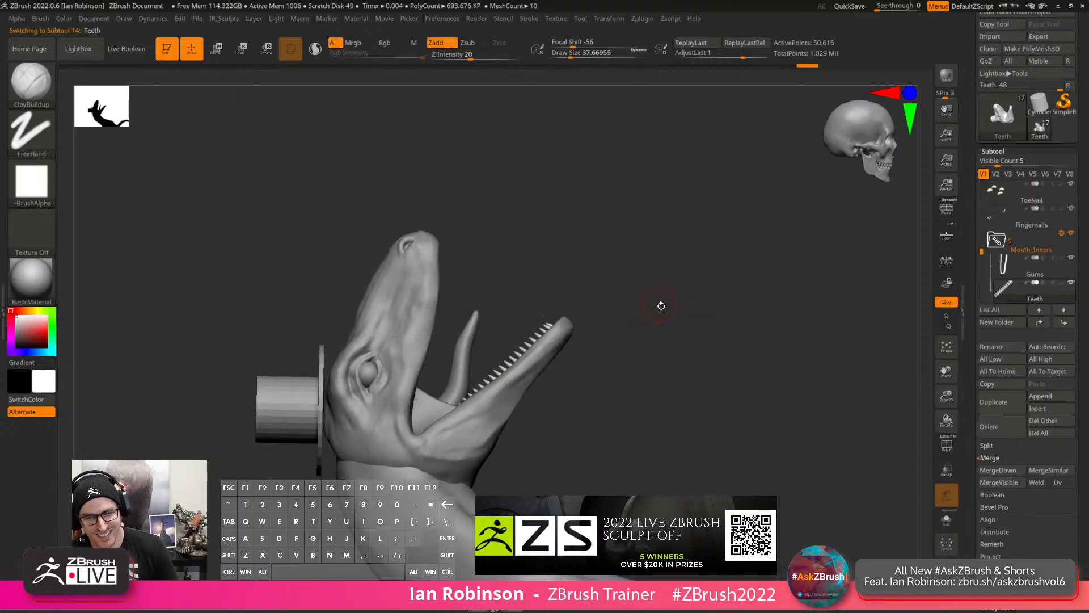
left_click_drag(662, 305, 725, 279, "alt")
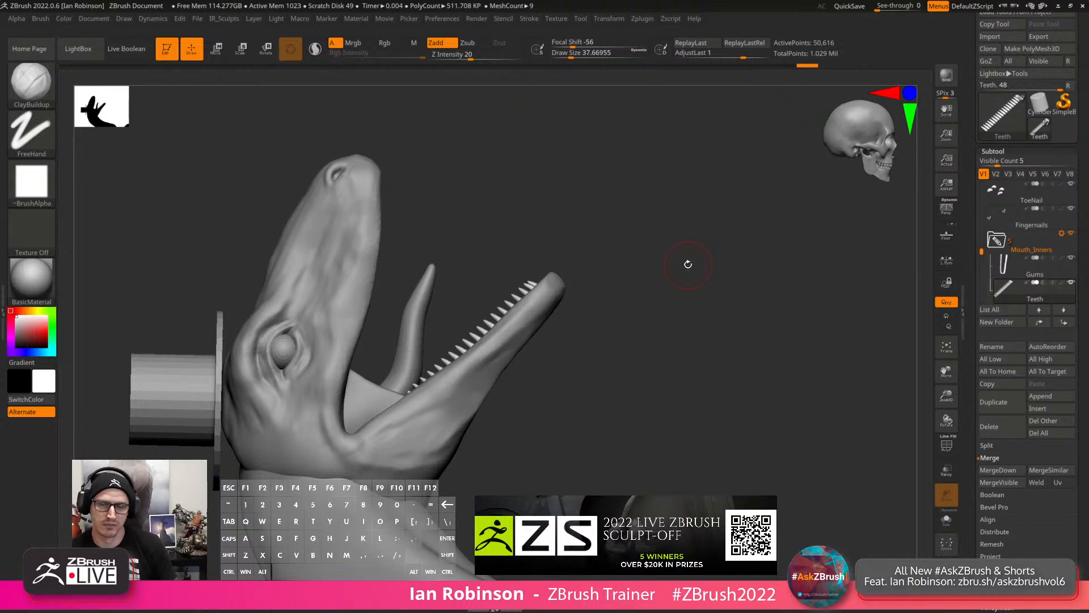
key("w")
left_click_drag(634, 302, 612, 324)
left_click(513, 223, "alt")
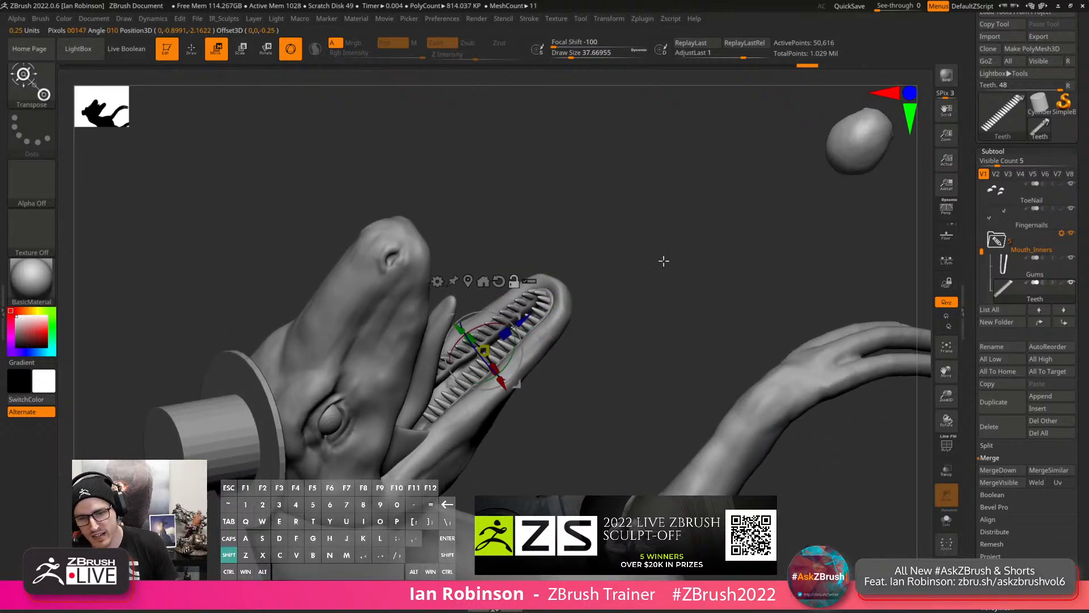
left_click_drag(664, 260, 641, 275, "shift")
left_click_drag(447, 312, 378, 236, "ctrl")
left_click_drag(427, 287, 518, 378)
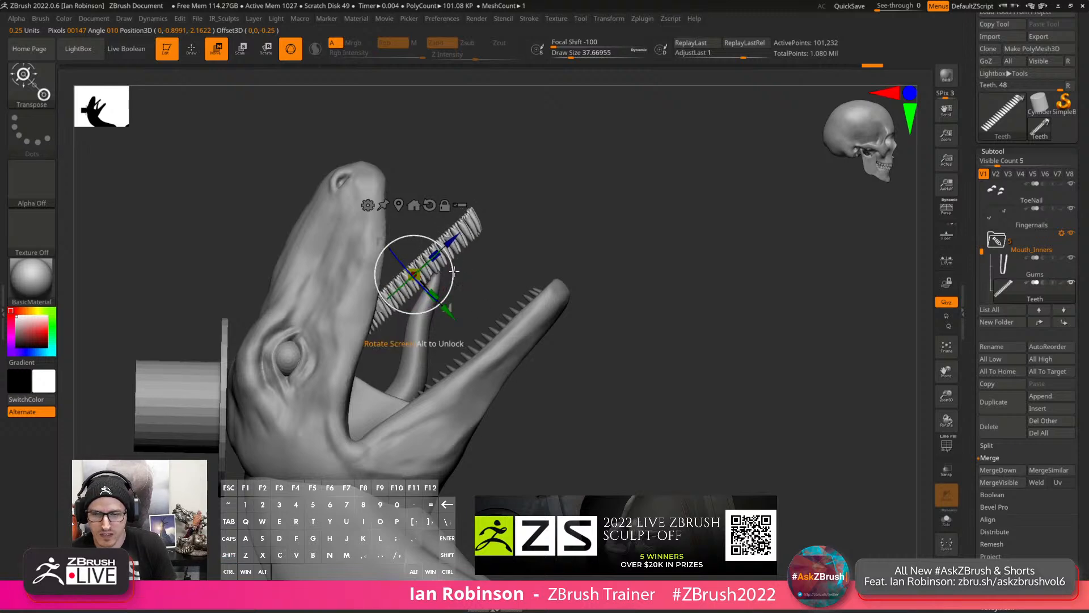
left_click_drag(454, 270, 446, 253, "shift")
left_click_drag(475, 301, 513, 272)
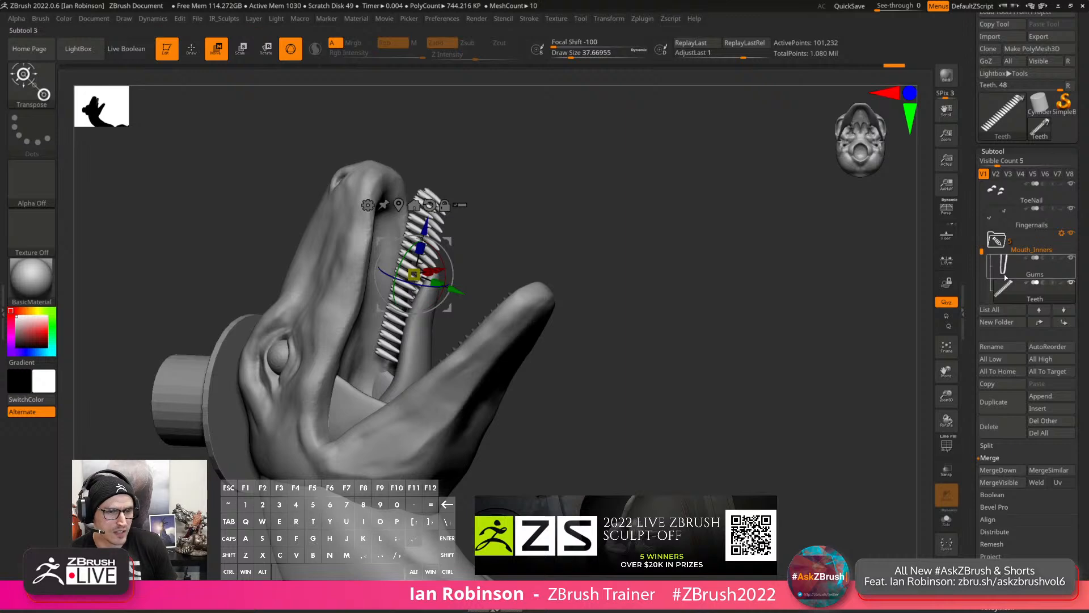
Show the gums and try to shift and rotate the copied tooth rows into line with the upper gums.
left_click(1019, 266)
left_click(434, 197, "alt")
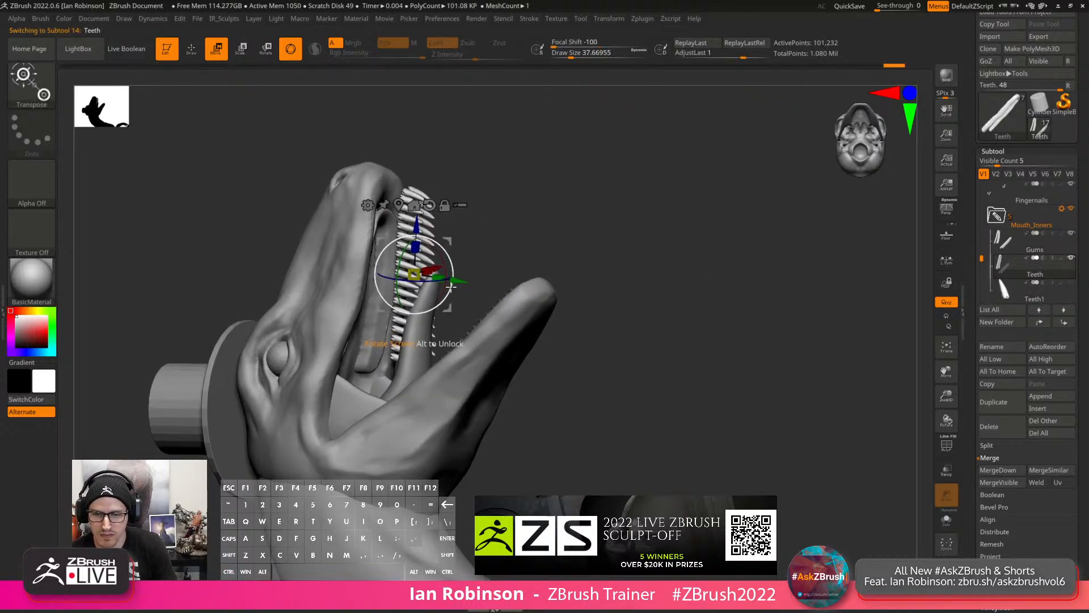
mouse_move(482, 258)
left_mouse_down()
mouse_move(496, 238)
mouse_move(492, 253)
left_mouse_up()
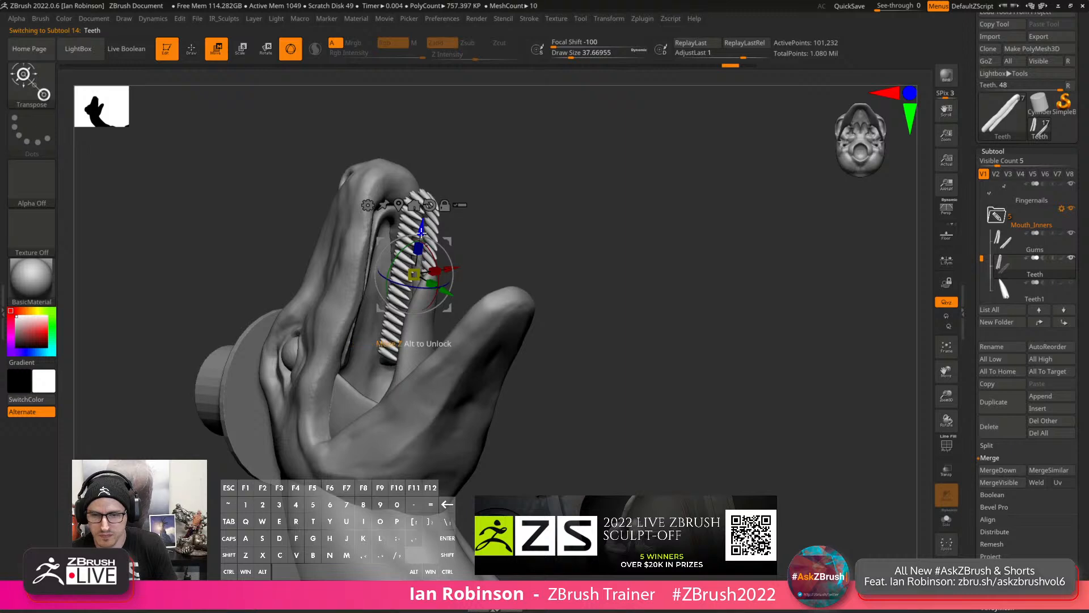
left_click_drag(421, 232, 423, 253)
left_click_drag(438, 310, 416, 299)
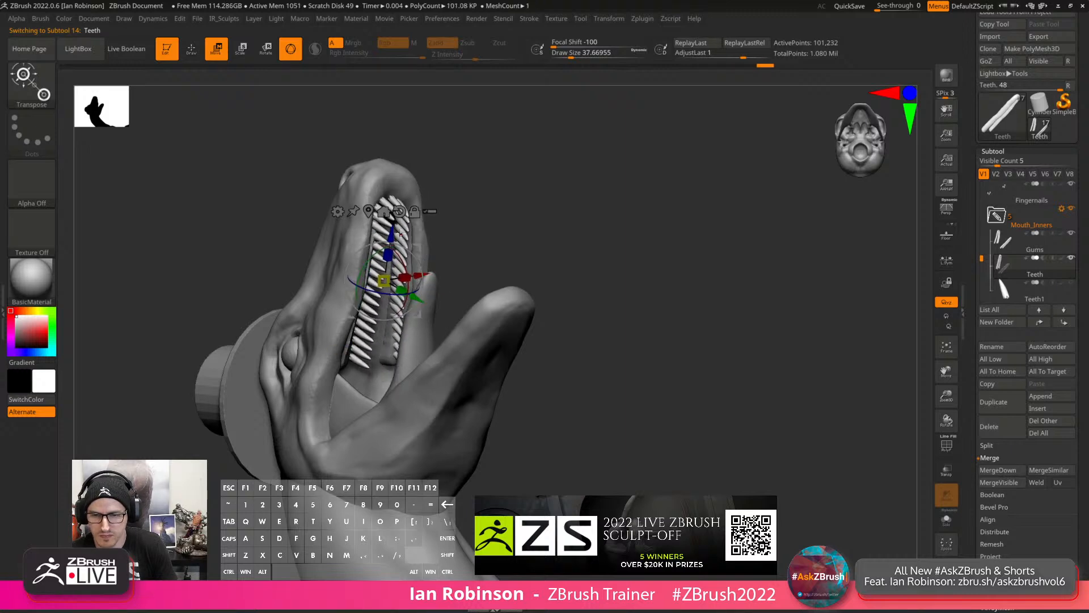
left_click_drag(392, 233, 392, 241)
mouse_move(526, 209)
left_mouse_down()
mouse_move(541, 178)
mouse_move(542, 195)
left_mouse_up()
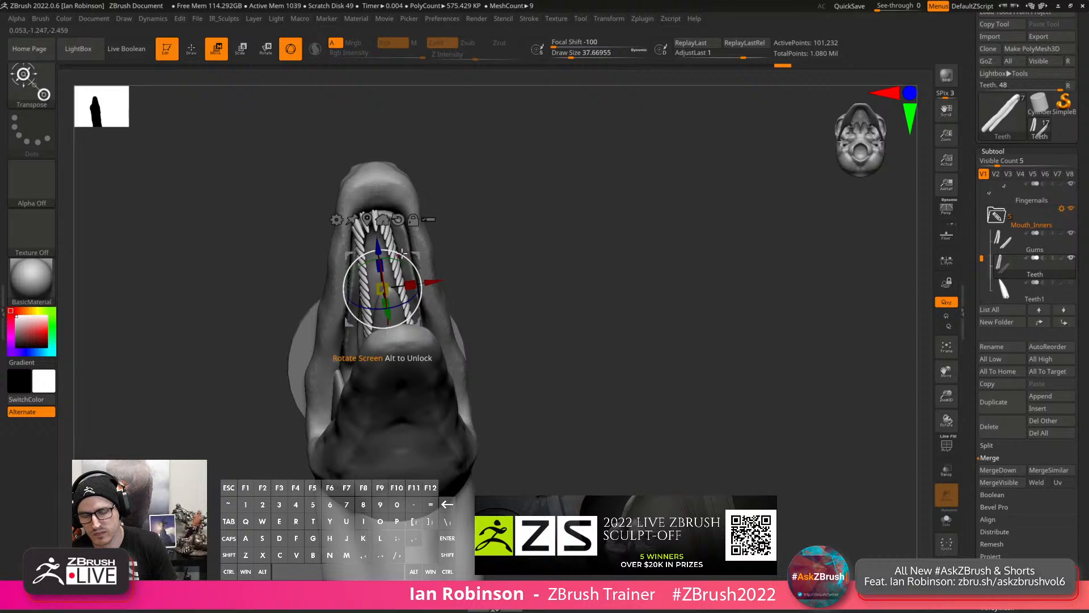
Undo the upper tooth placement back to before the rows were copied inside the Teeth subtool.
key("ctrl+z")
key("ctrl+z")
key("ctrl+z")
key("ctrl+z")
key("ctrl+z")
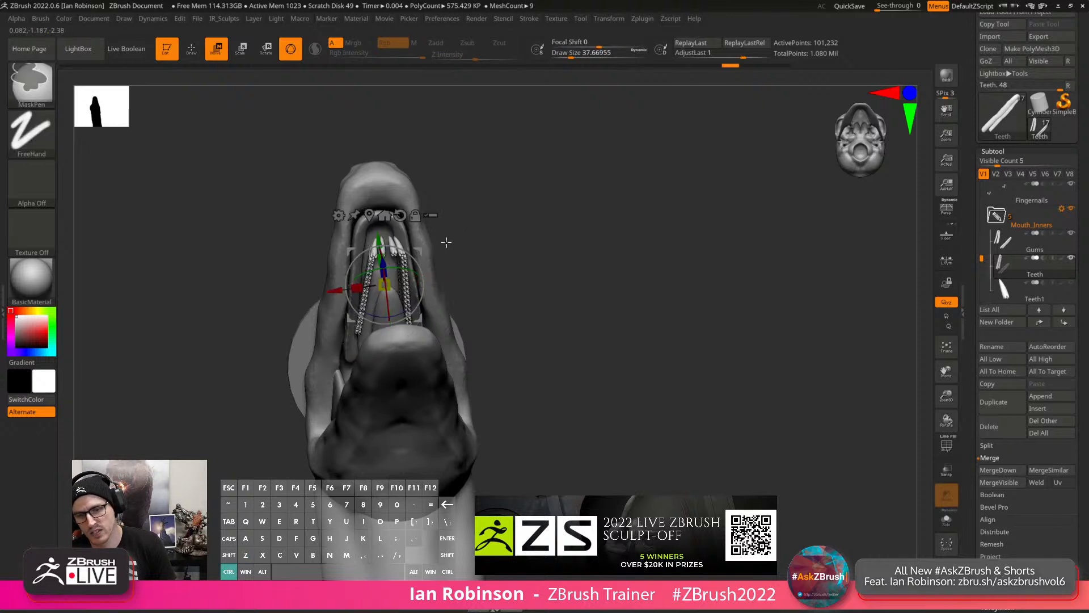
key("ctrl+z")
key("ctrl+z")
key("ctrl+z")
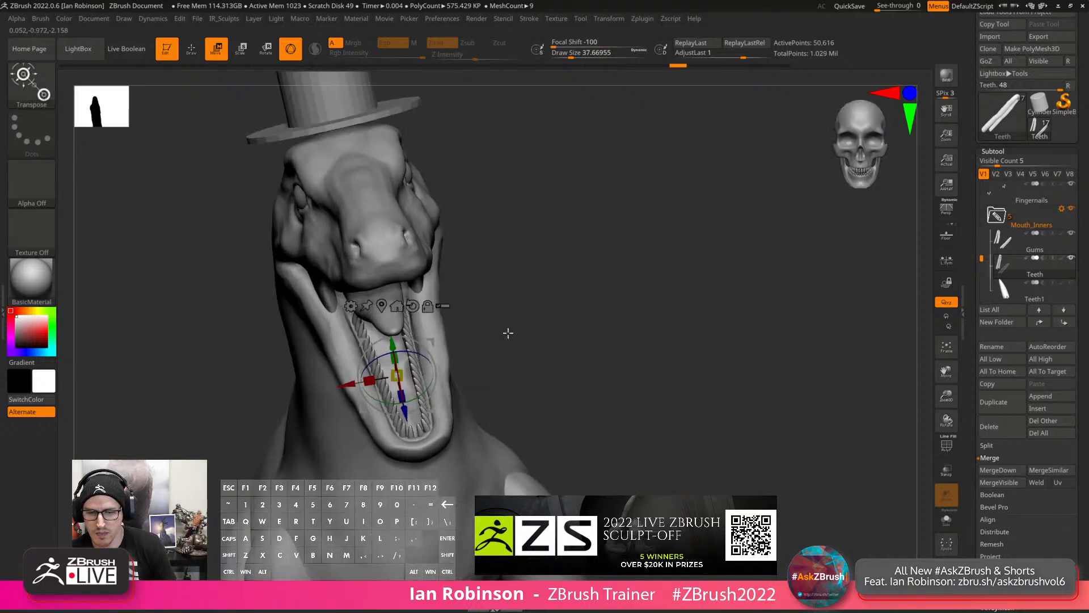
Make the Teeth subtool active again and rename it Bottom_Teeth.
left_click(386, 315, "alt")
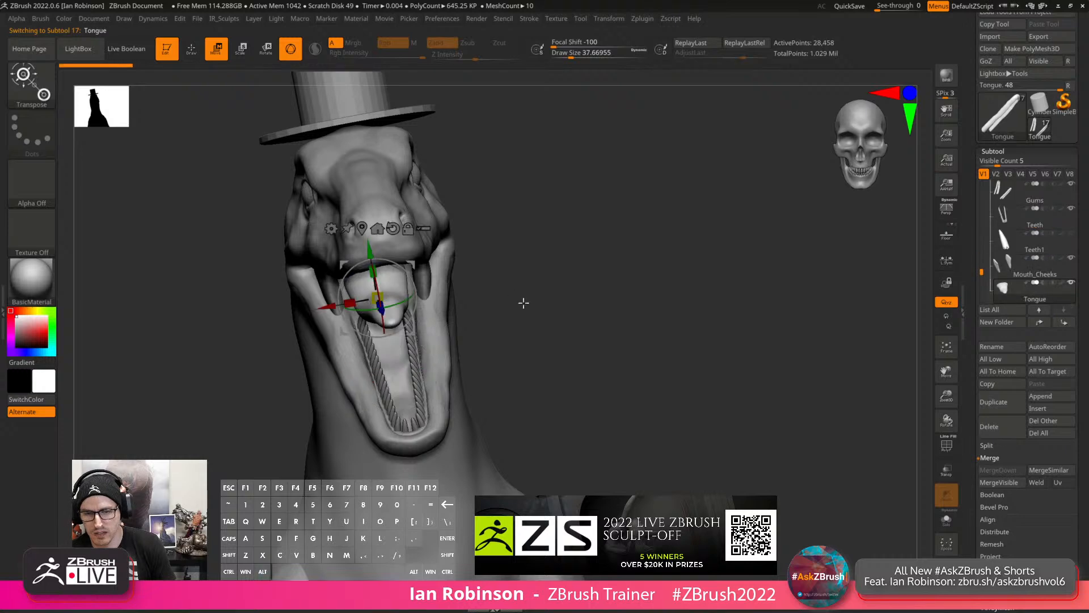
left_click_drag(523, 304, 636, 302)
left_click(463, 348, "alt")
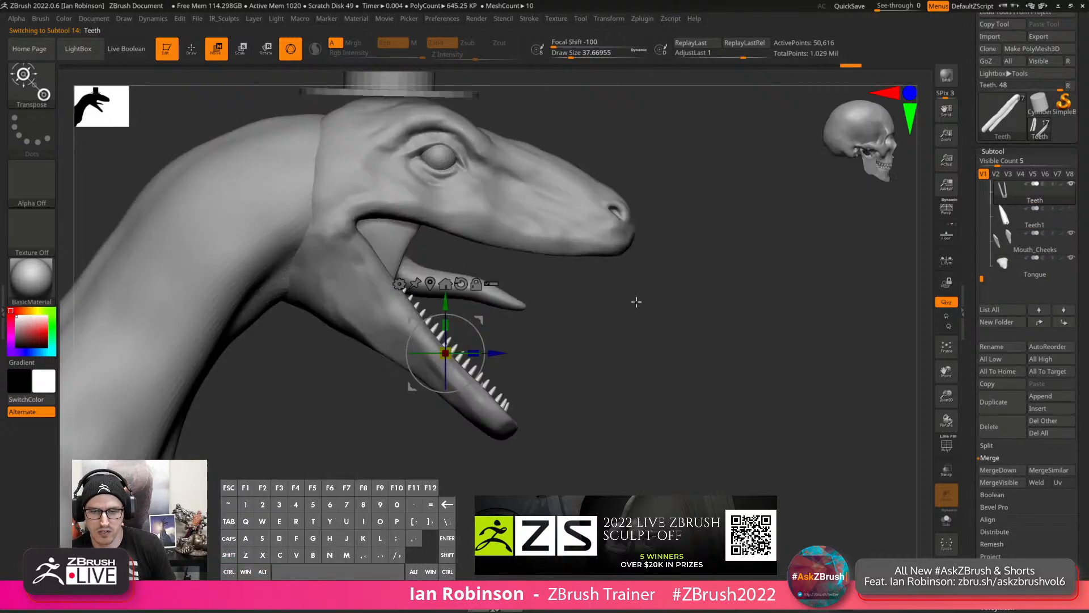
key("ctrl+shift")
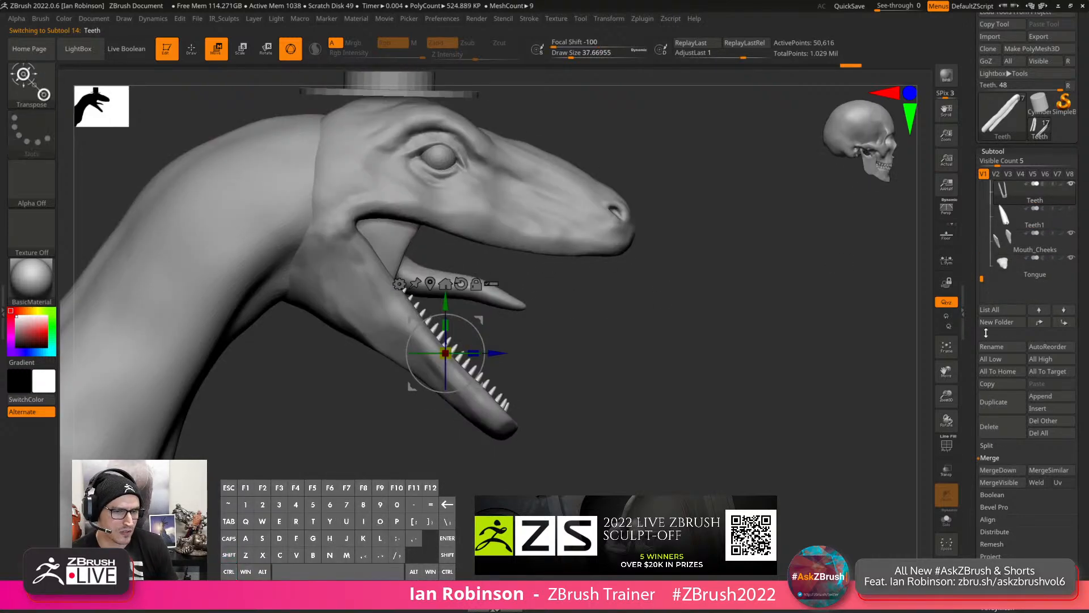
left_click(990, 347)
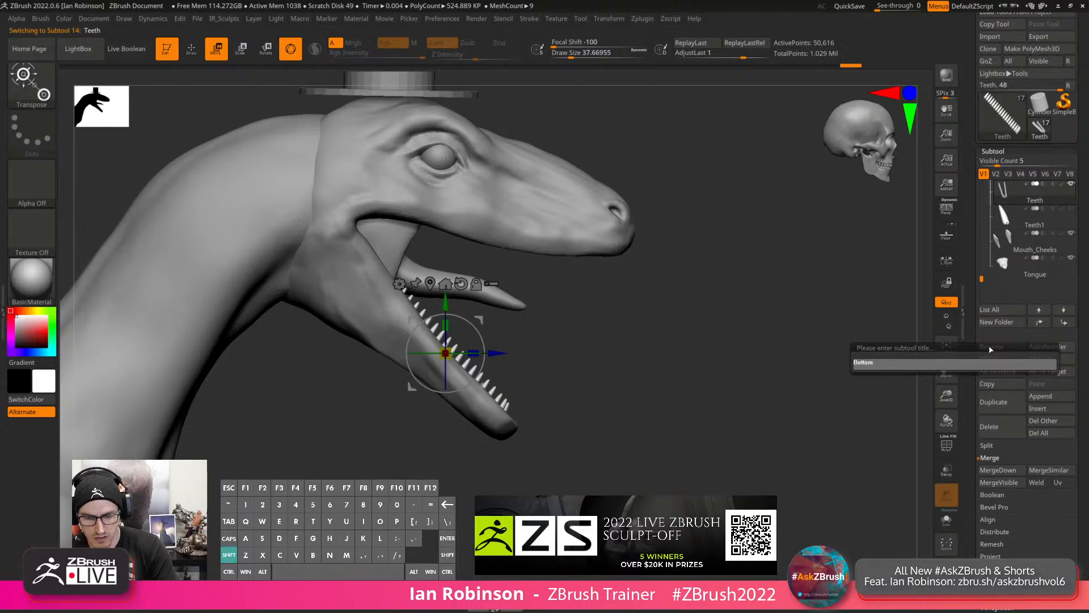
type("Bottom_Teeth")
key("Return")
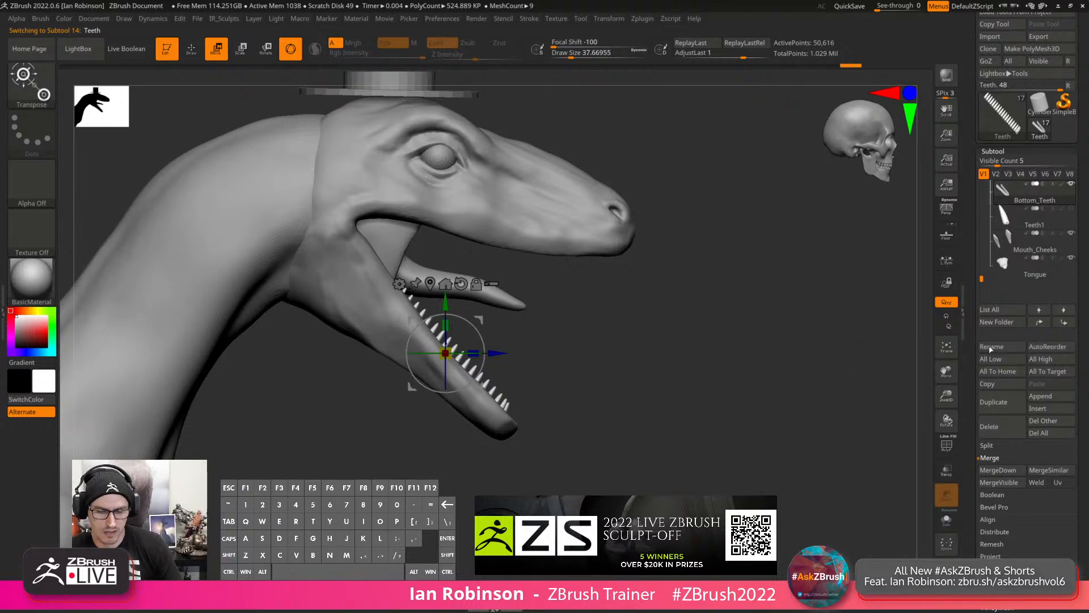
Duplicate the Bottom_Teeth subtool and rename the copy Top_Teeth.
key("ctrl+shift+d")
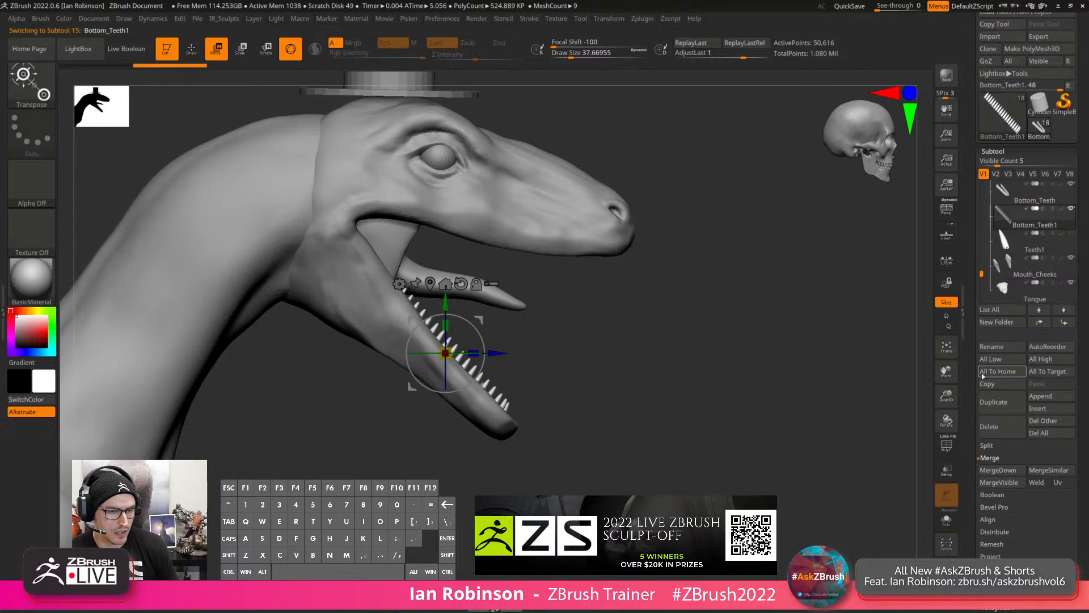
left_click(999, 348)
type("Top_Teeth")
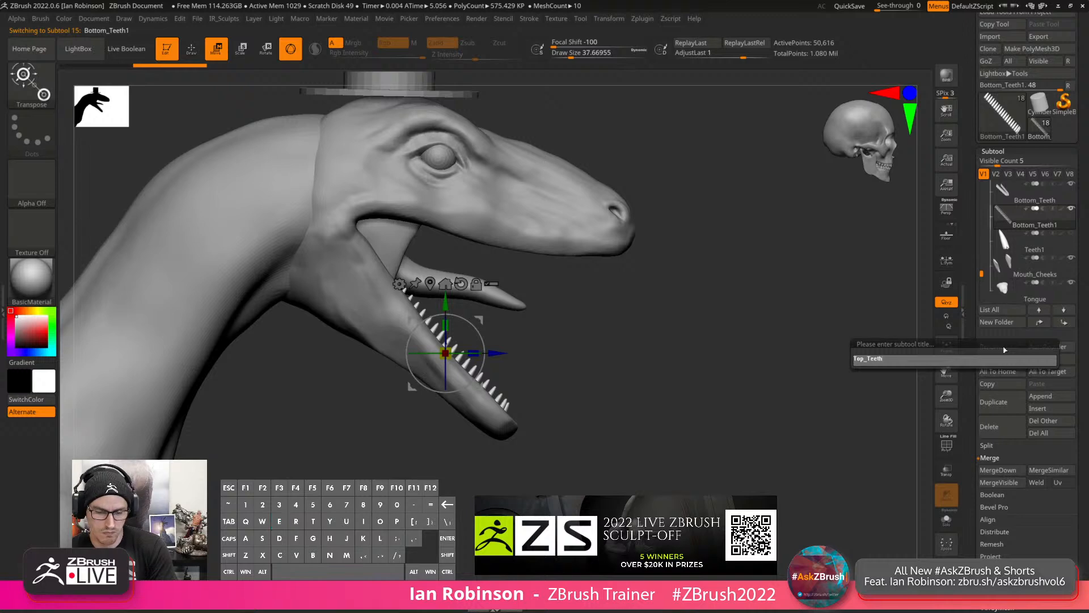
Rename the duplicated teeth subtool as Top_Teeth and place it above Bottom_Teeth in the subtool list.
key("Return")
left_click(1043, 326)
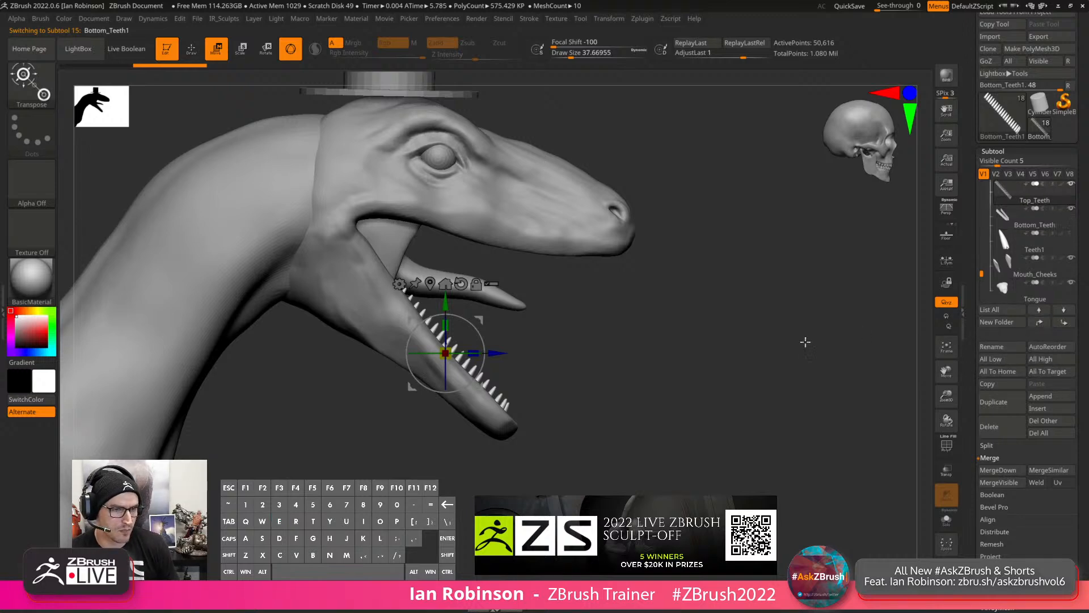
Centre and realign the gizmo on the Top_Teeth row, flip the teeth to point downward, and place them along the upper jaw.
left_click(437, 284, "alt")
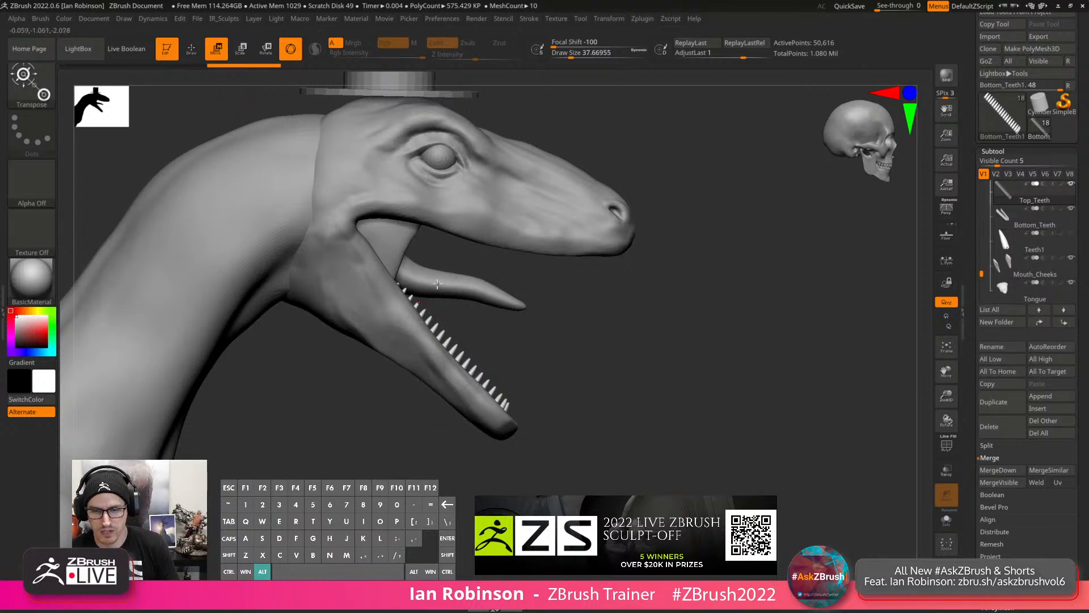
left_click(456, 332, "alt")
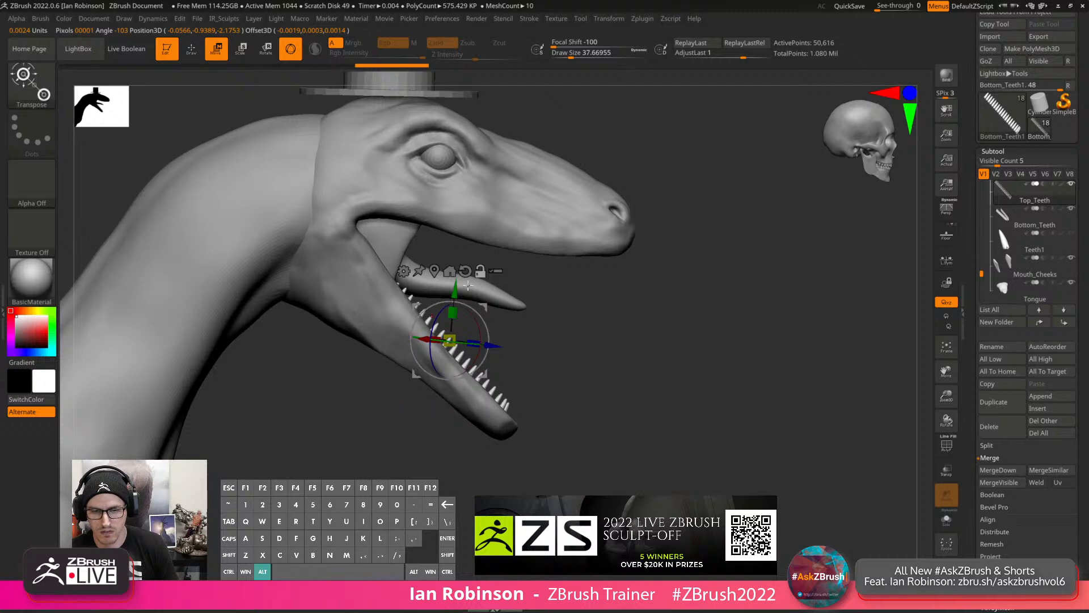
left_click(450, 274)
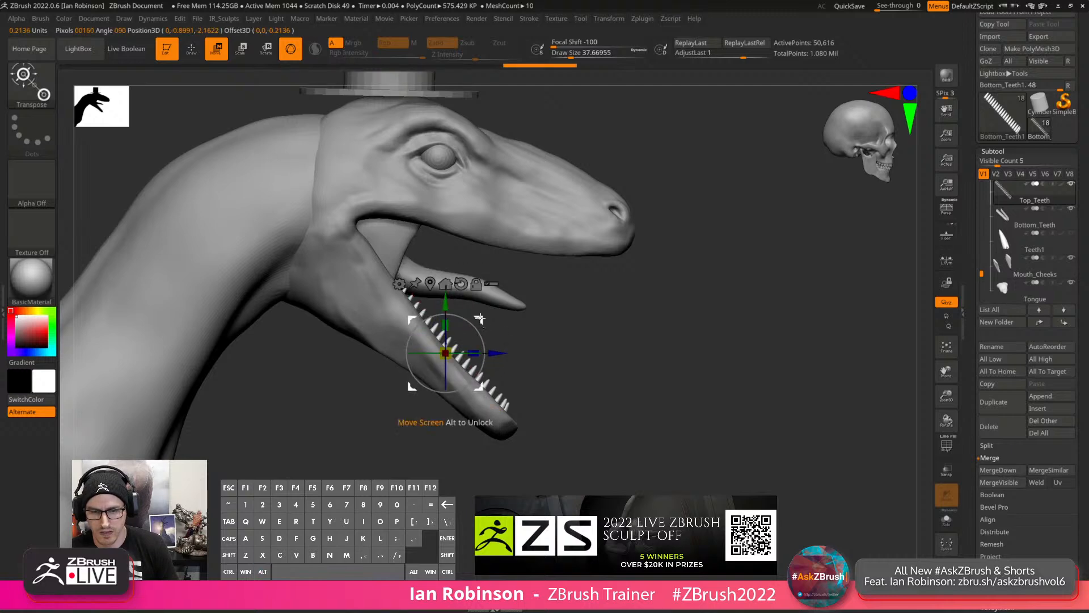
mouse_move(480, 320)
left_mouse_down()
mouse_move(525, 249)
mouse_move(520, 278)
left_mouse_up()
key("ctrl+z")
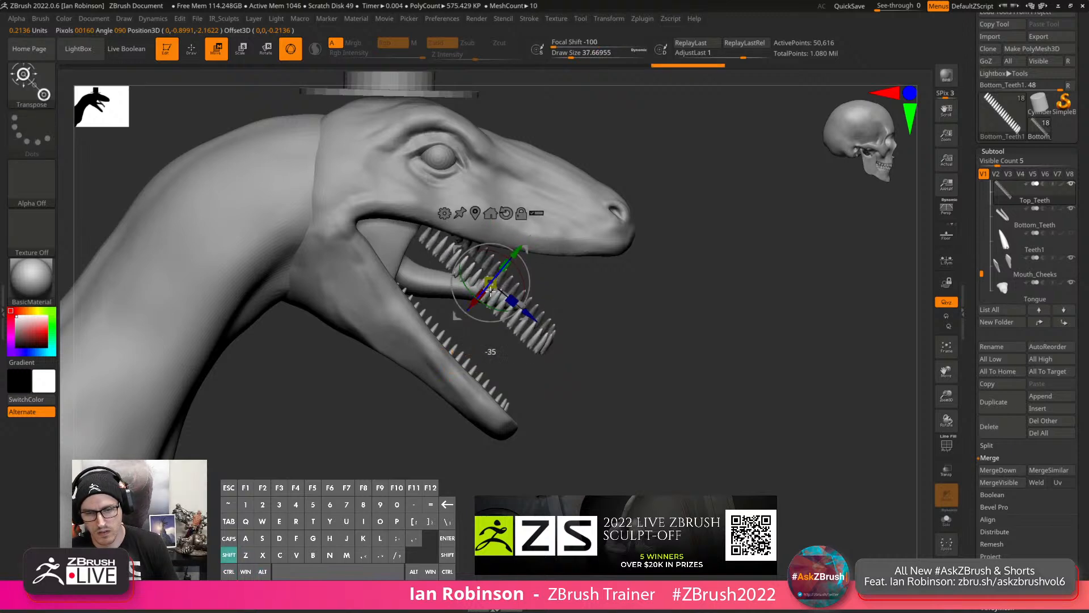
left_click_drag(435, 368, 432, 375)
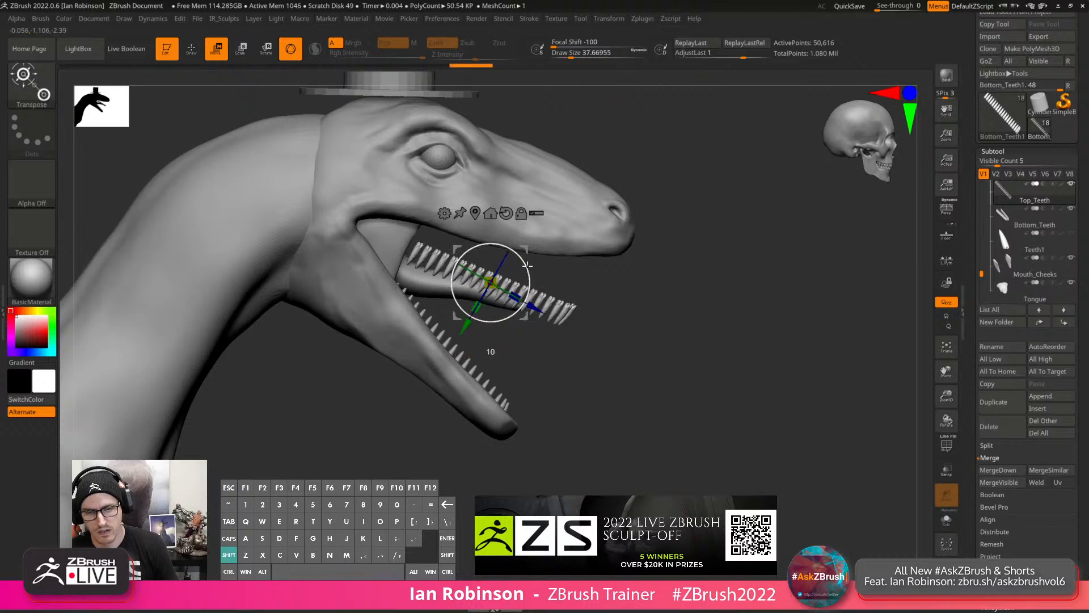
left_click_drag(494, 341, 510, 301)
left_click_drag(550, 266, 557, 269)
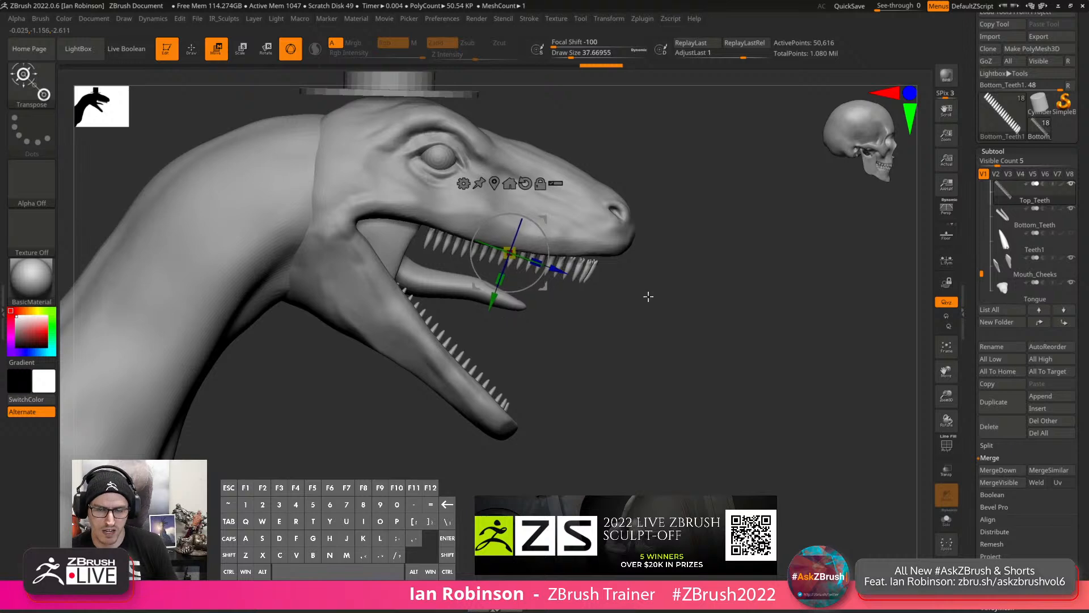
Adjust the top teeth row's length and shift it forward and upward to follow the upper jaw.
left_click_drag(649, 297, 582, 279)
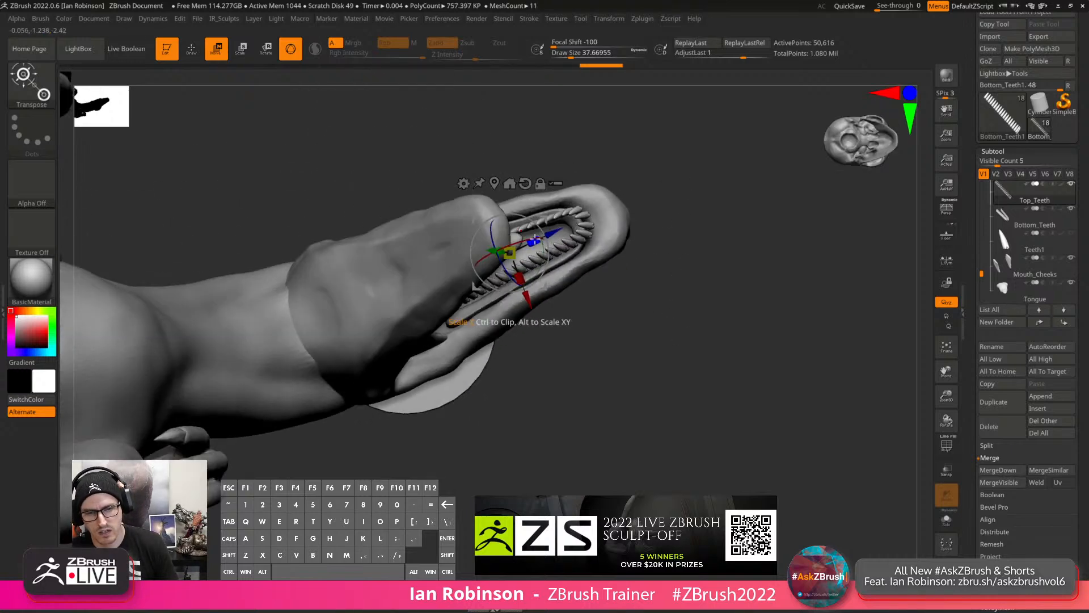
left_click_drag(535, 240, 545, 235)
left_click_drag(644, 173, 615, 279)
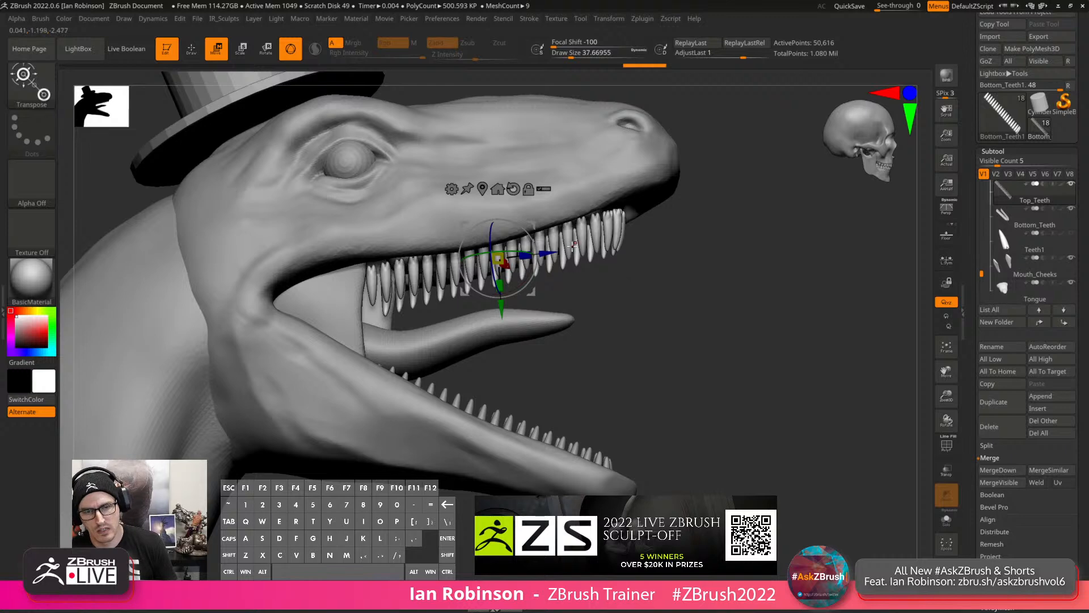
left_click_drag(558, 254, 574, 253)
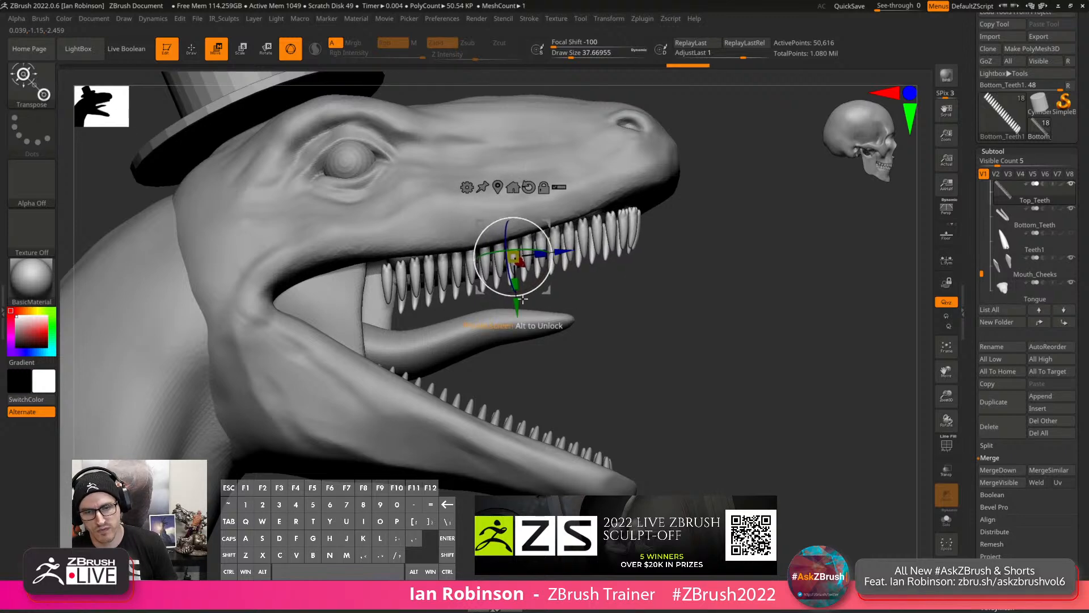
left_click_drag(513, 307, 514, 296)
left_click_drag(566, 246, 574, 244)
Scale the top teeth row sideways to fit the width of the upper jaw as seen from below.
left_click_drag(763, 283, 743, 247)
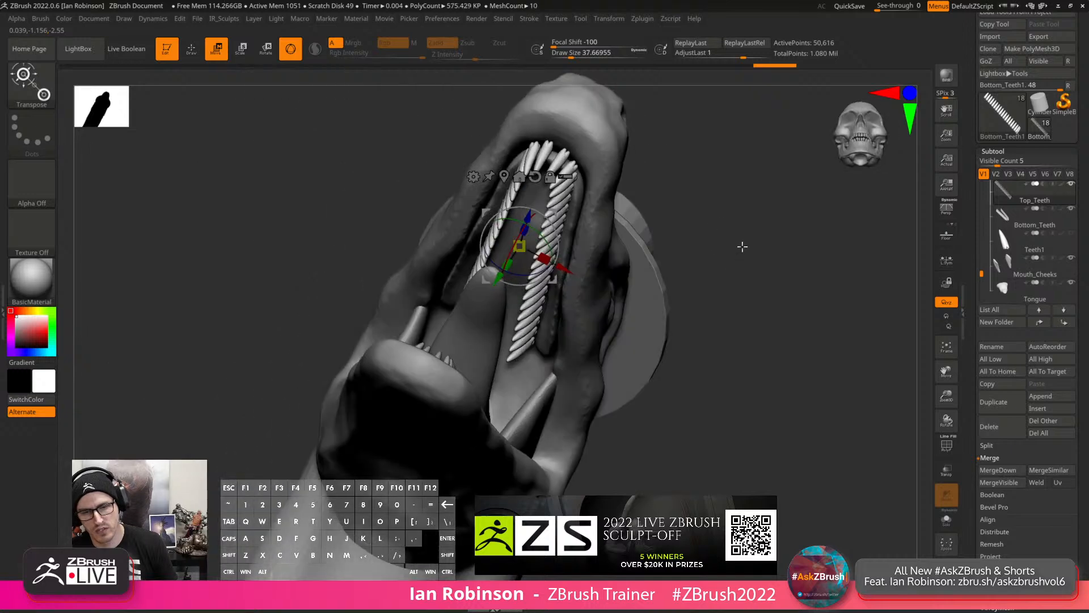
left_click_drag(693, 213, 635, 232)
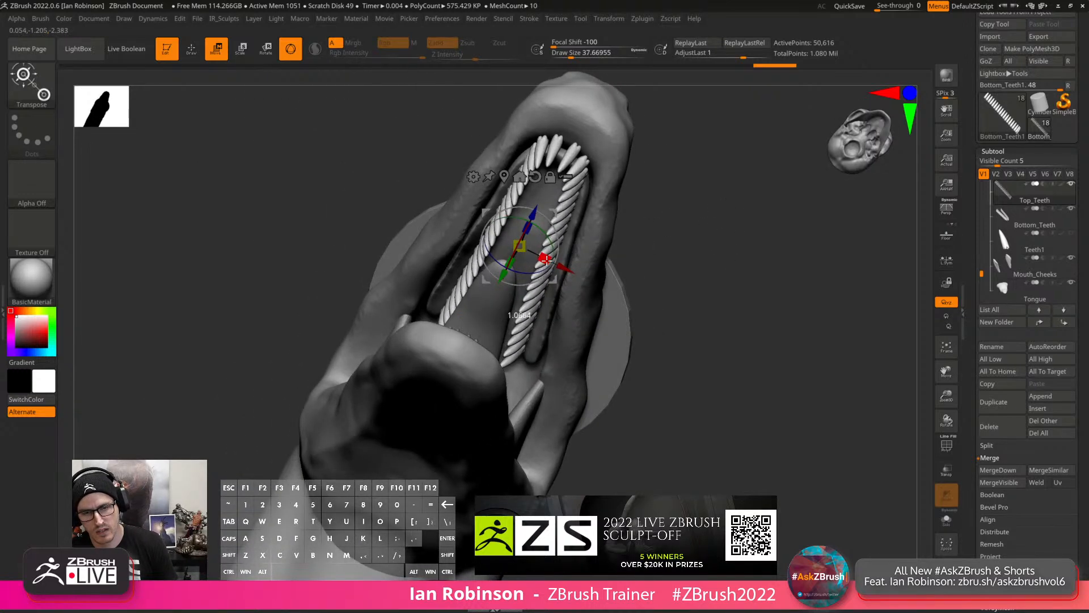
left_click_drag(549, 260, 550, 261)
key("q")
left_click_drag(733, 229, 674, 197)
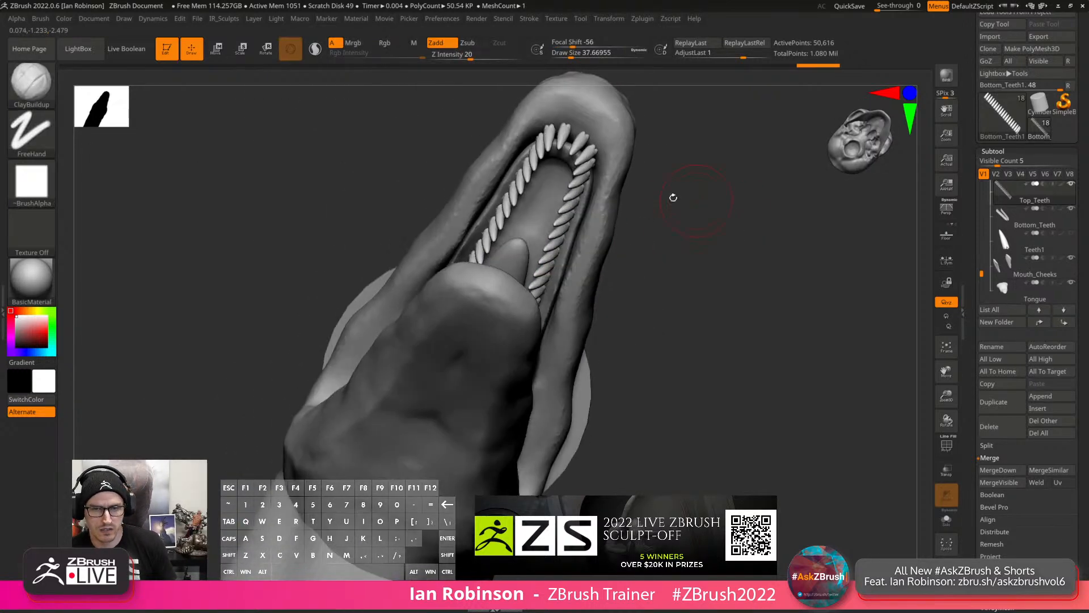
Relocate the gizmo pivot to the front of the top teeth and refine the row's fit inside the snout.
key("w")
left_click_drag(542, 210, 590, 100, "alt")
left_click_drag(616, 158, 628, 164, "alt")
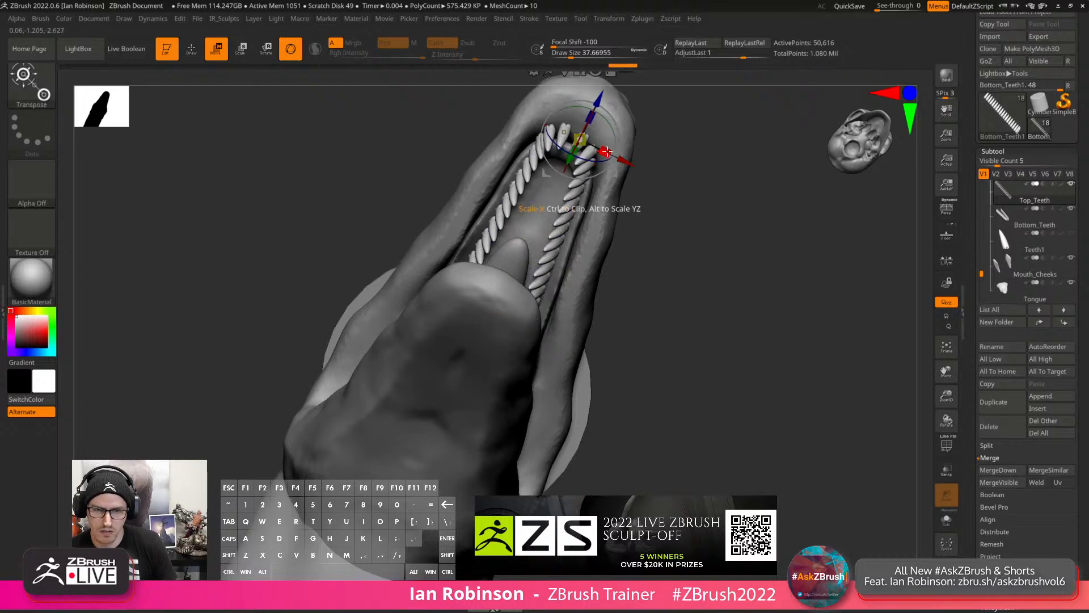
left_click_drag(612, 127, 612, 128)
left_click_drag(681, 120, 757, 165)
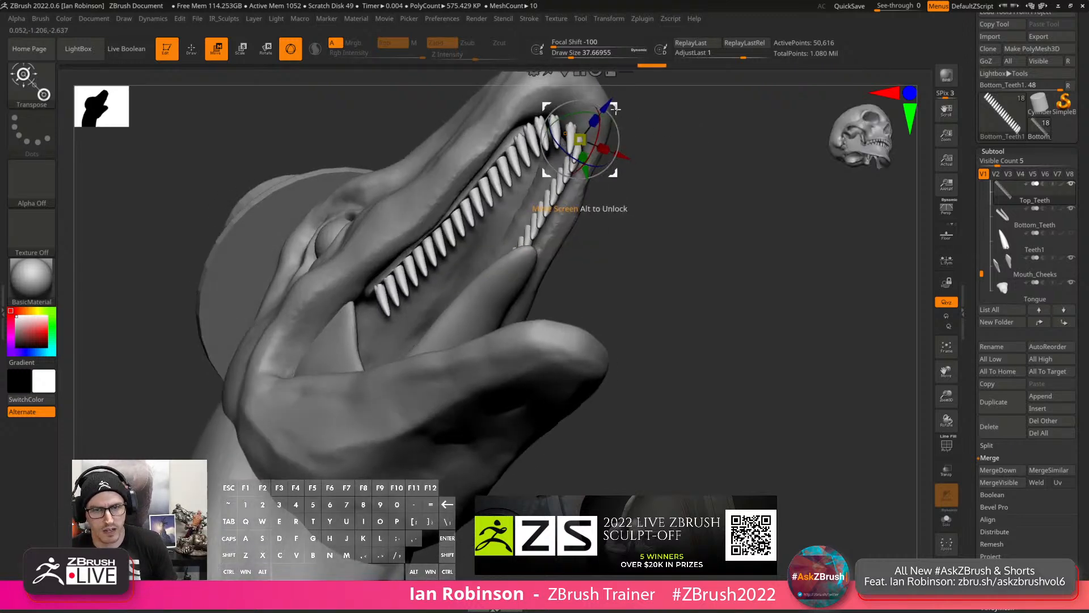
Raise and tilt the top teeth row so its roots sit inside the upper jaw.
left_click_drag(603, 120, 609, 190)
key("ctrl+z")
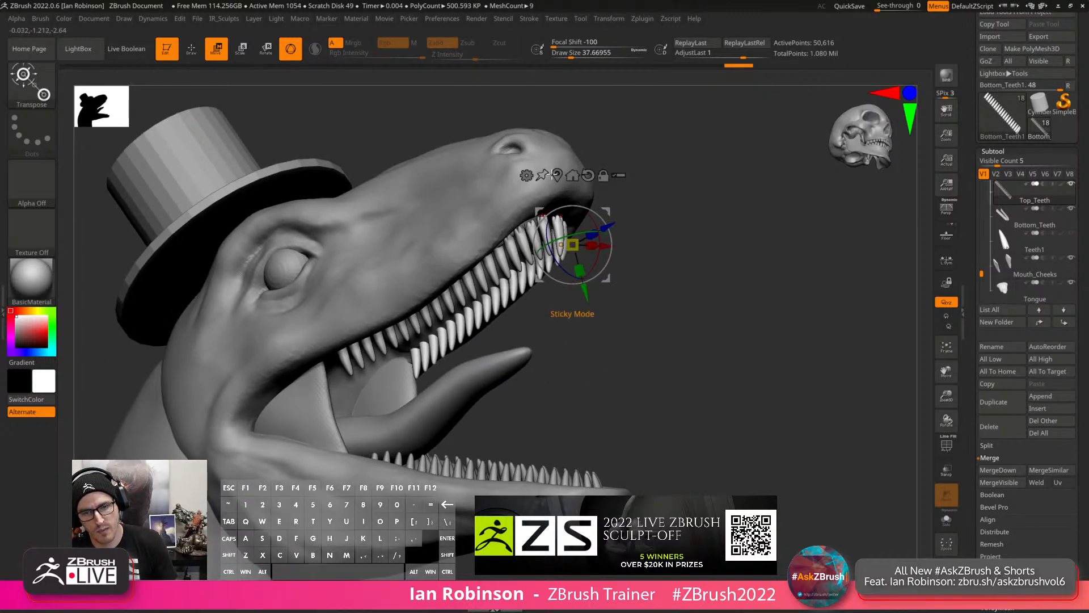
left_click_drag(652, 235, 678, 185)
left_click_drag(605, 213, 579, 219)
left_click_drag(585, 283, 582, 279)
key("q")
Reshape the upper part of the Gums subtool around the top teeth with the Move brush.
left_click(502, 234, "alt")
key("s")
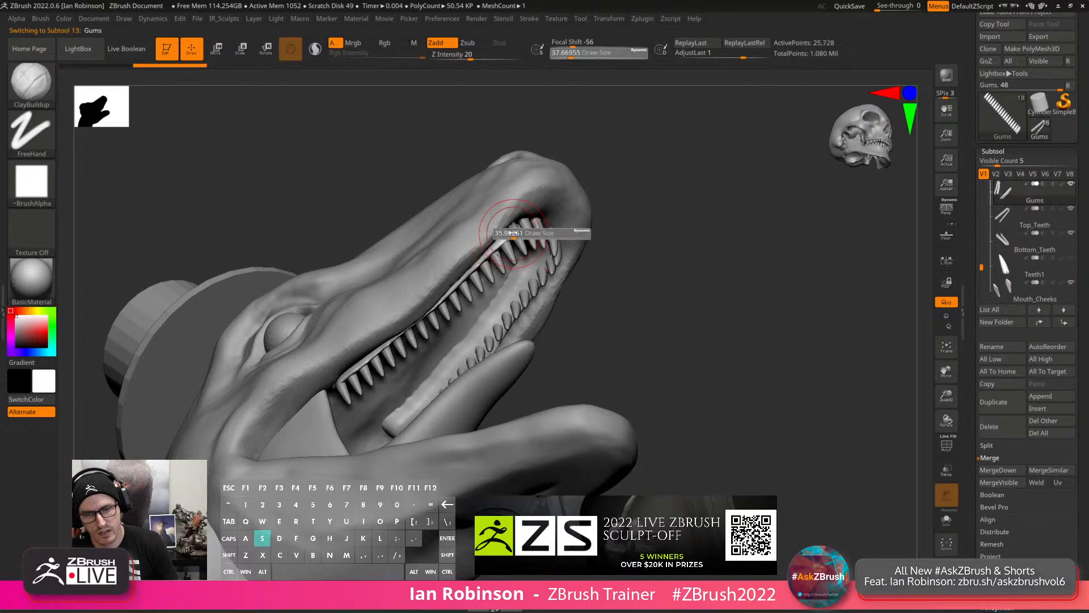
key("b")
key("m")
key("v")
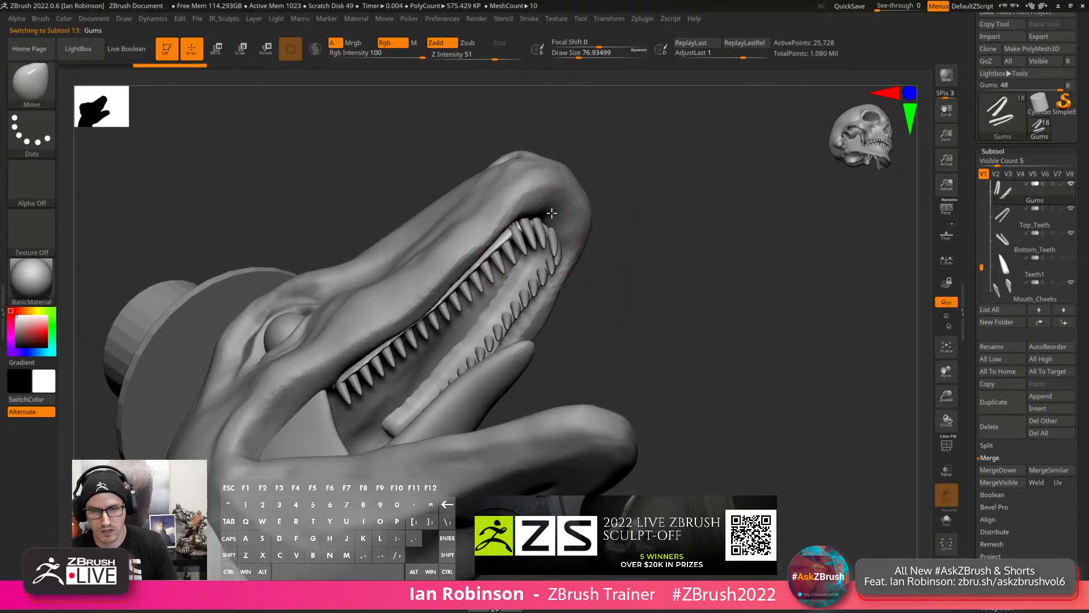
left_click_drag(642, 200, 640, 251)
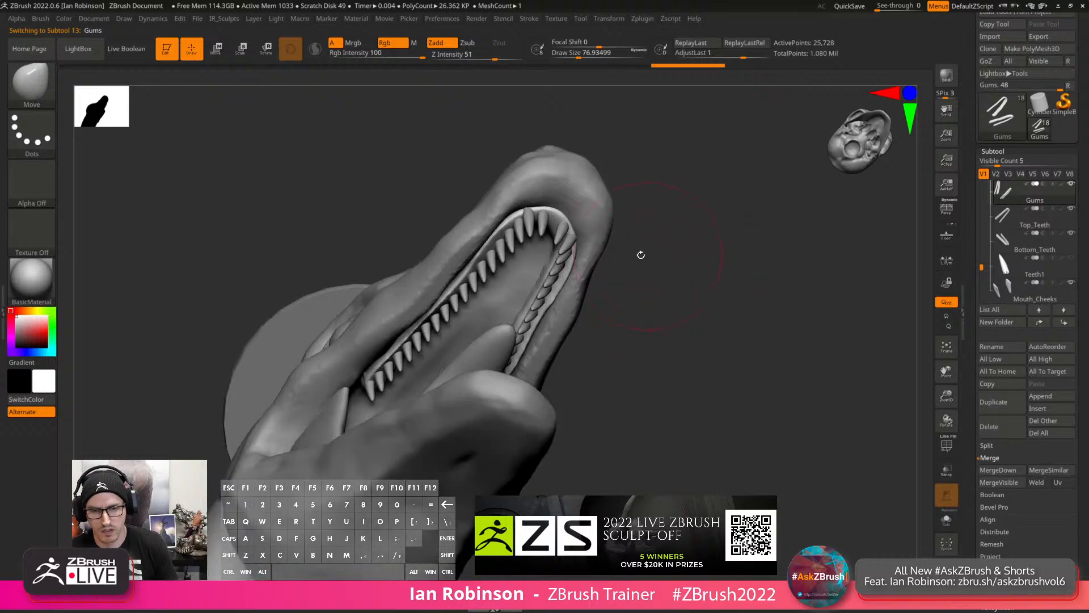
left_click_drag(537, 279, 607, 324)
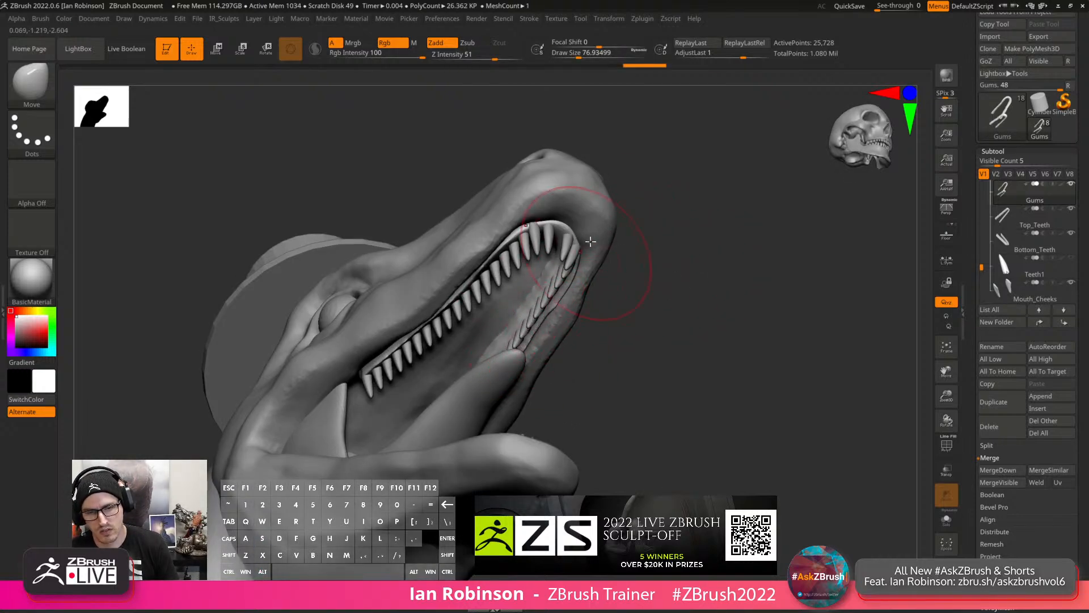
left_click_drag(523, 199, 539, 320)
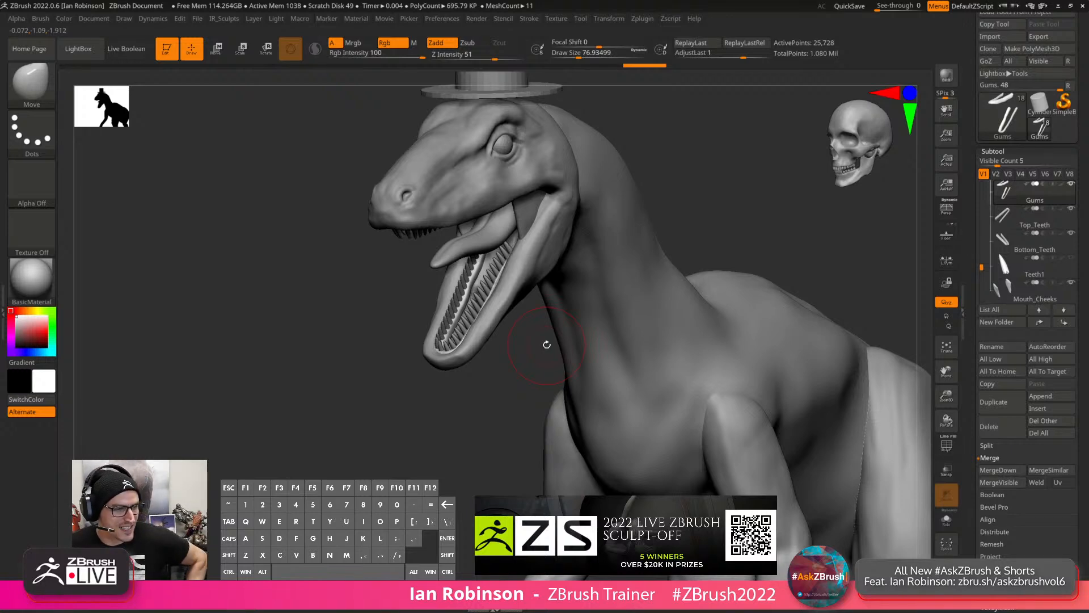
Reduce the draw size to about 39 and display the polyframe colours on the Top_Teeth subtool.
mouse_move(603, 272)
right_mouse_down()
mouse_move(498, 342)
mouse_move(517, 292)
mouse_move(505, 323)
mouse_move(420, 230)
right_mouse_up()
key("s")
left_click_drag(417, 227, 409, 229)
right_click_drag(407, 231, 428, 218, "alt")
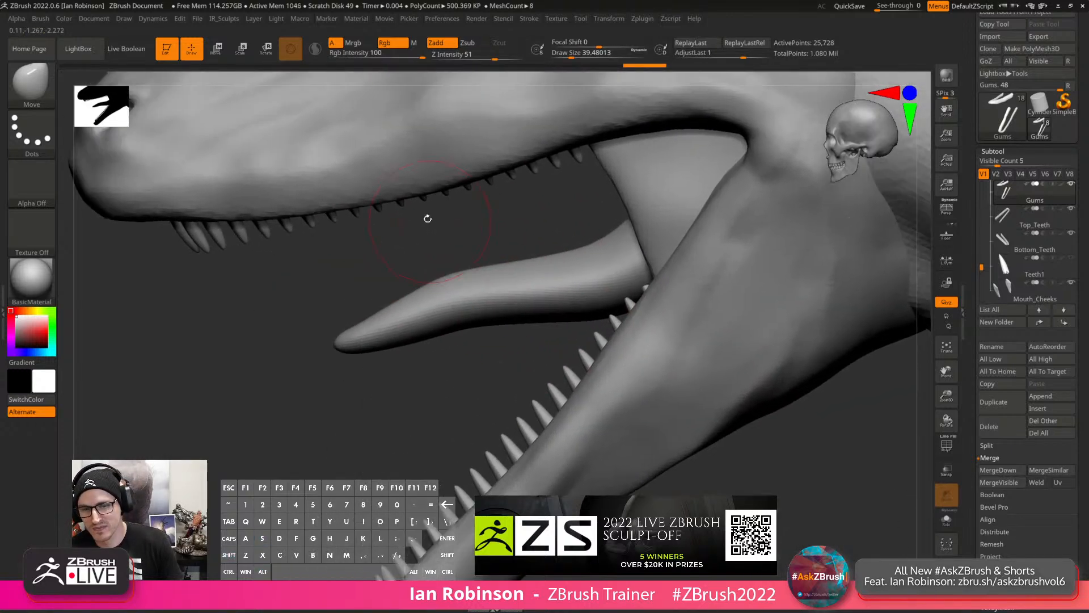
left_click(425, 207, "alt")
key("shift+f")
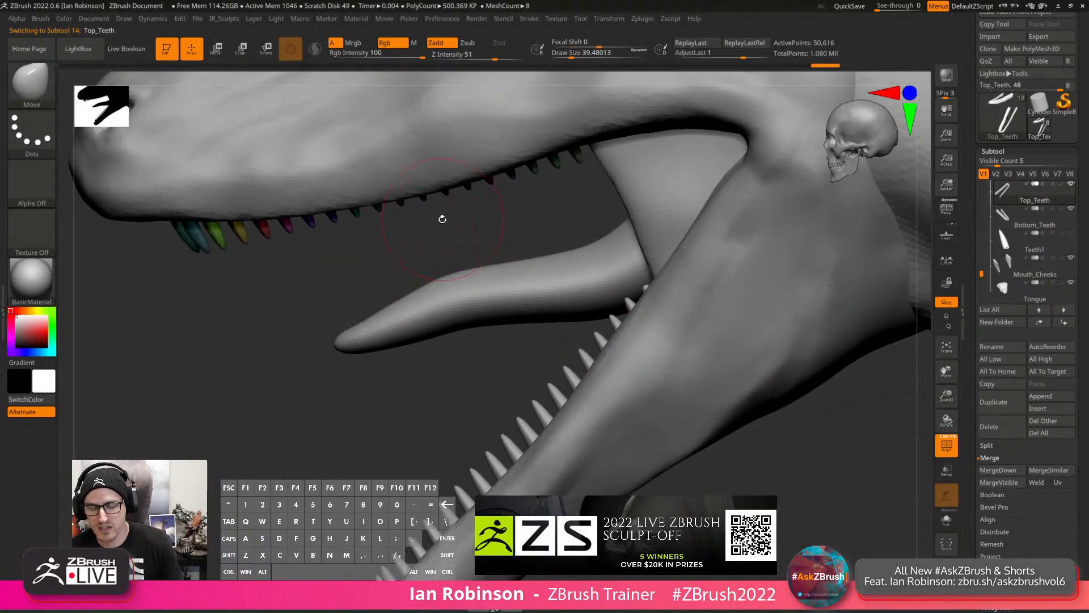
Activate the move gizmo for the top teeth and make the surrounding subtools transparent, leaving Solo mode off.
key("w")
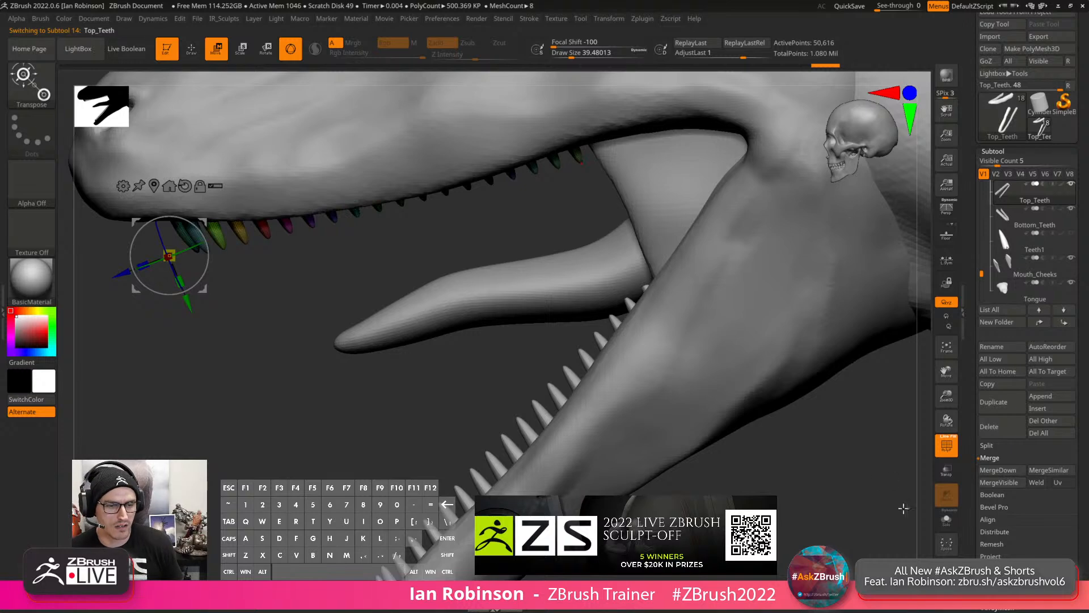
left_click(946, 520)
left_click(946, 471)
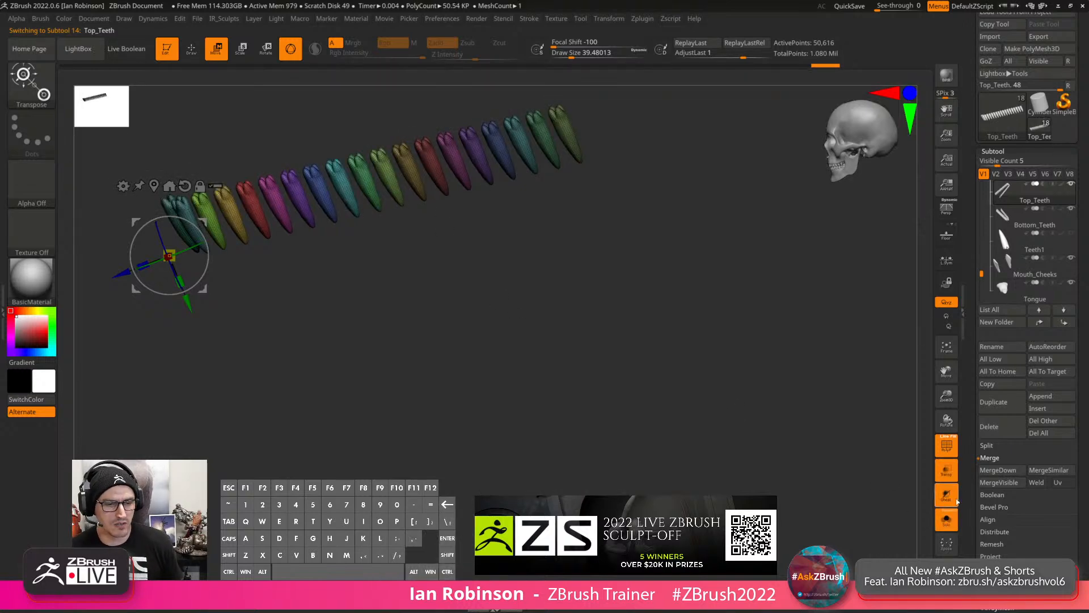
left_click(946, 519)
left_click_drag(413, 254, 451, 299, "alt")
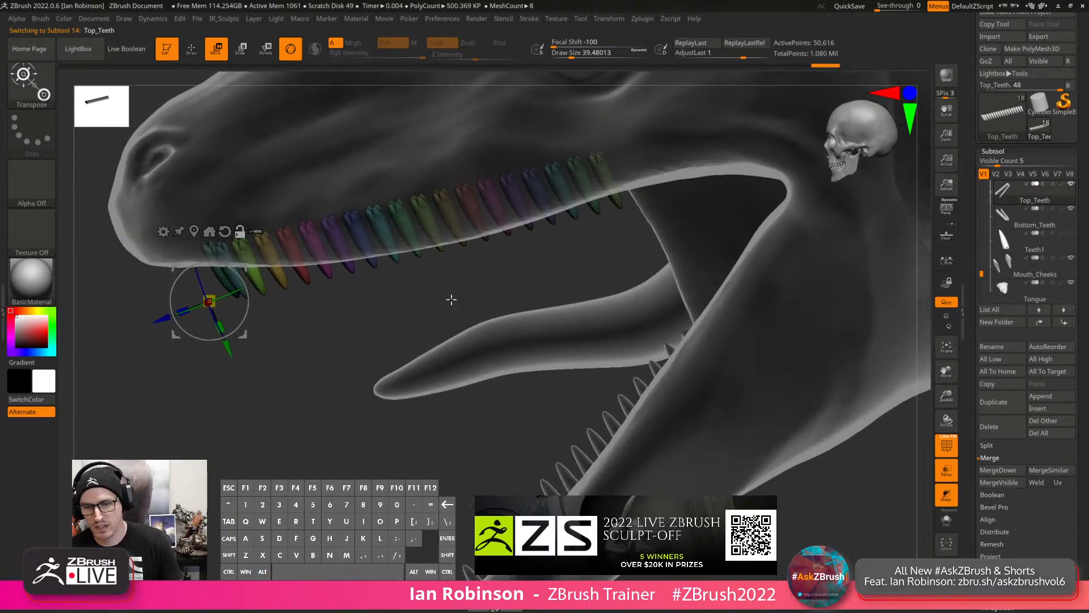
Isolate individual teeth in the middle of the top row with masking and rotate and shift them into an irregular alignment.
left_click(448, 214)
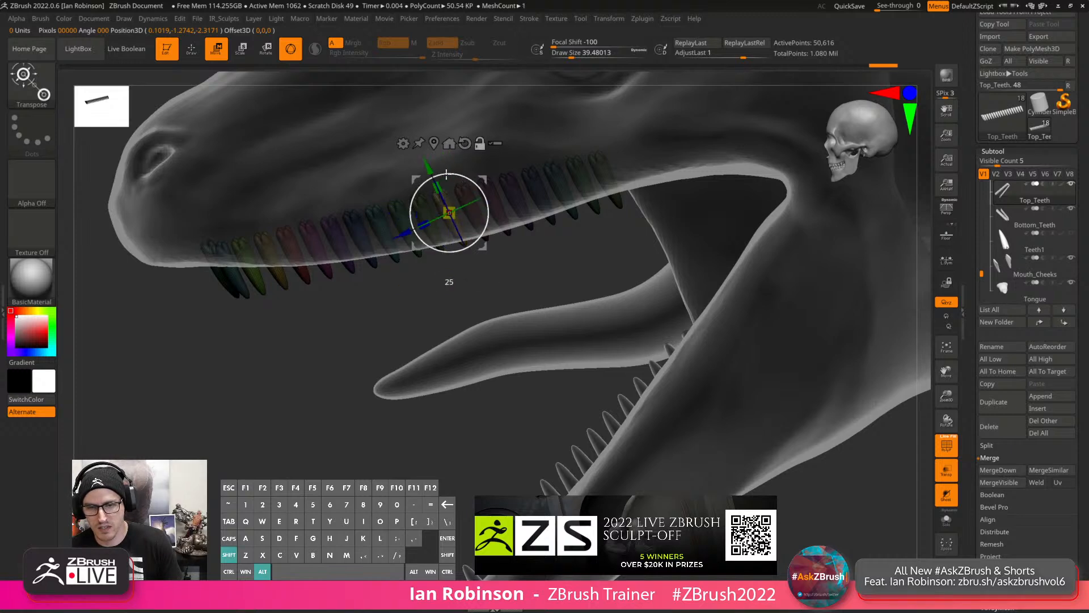
left_click_drag(449, 174, 452, 183, "alt")
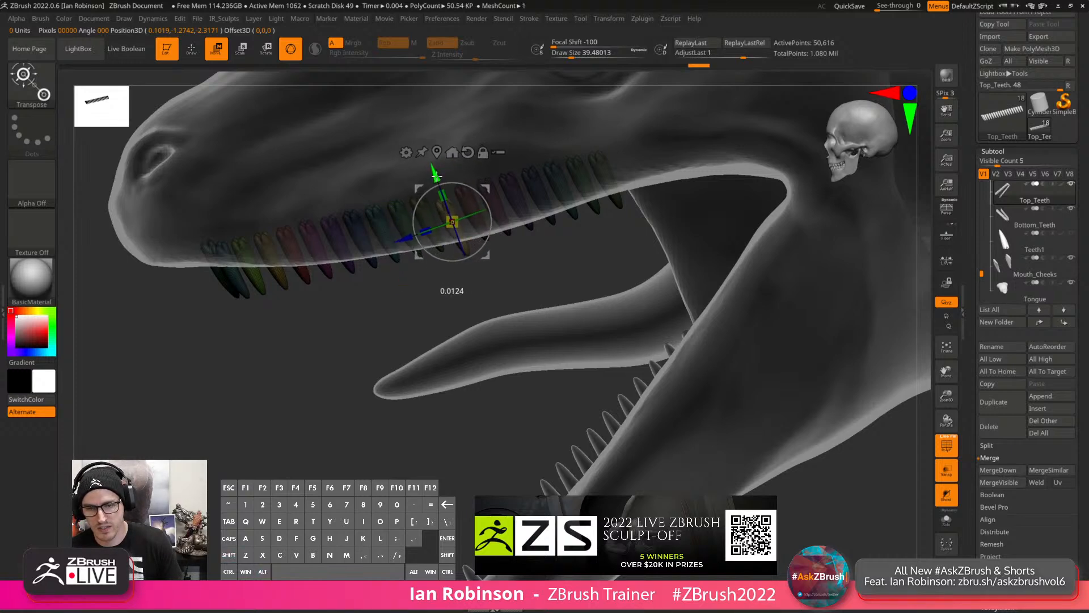
left_click(469, 204, "ctrl+shift")
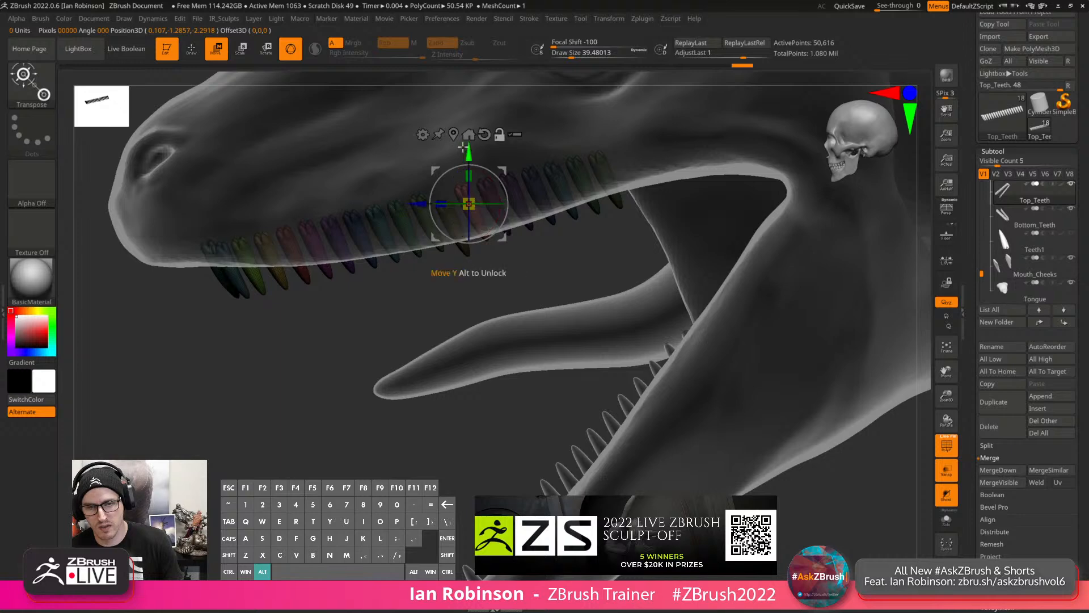
left_click_drag(461, 166, 386, 187, "alt+shift")
left_click(420, 203, "ctrl+shift")
left_click(405, 220, "ctrl+shift")
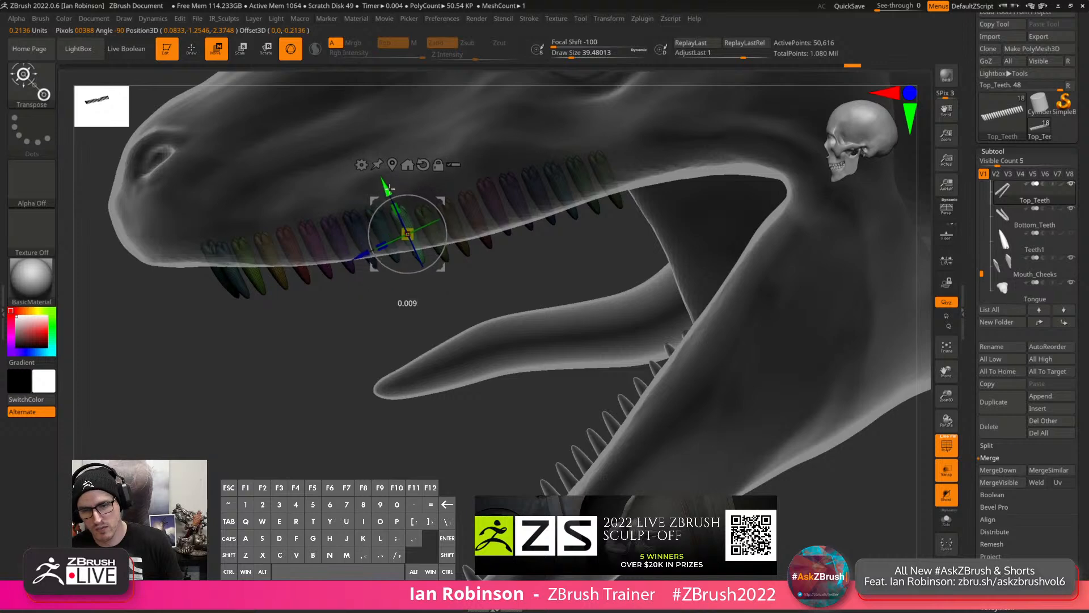
Isolate the teal tooth in the middle of the top row, centre the gizmo on it, and rotate and reposition it.
left_click(385, 227, "ctrl+shift")
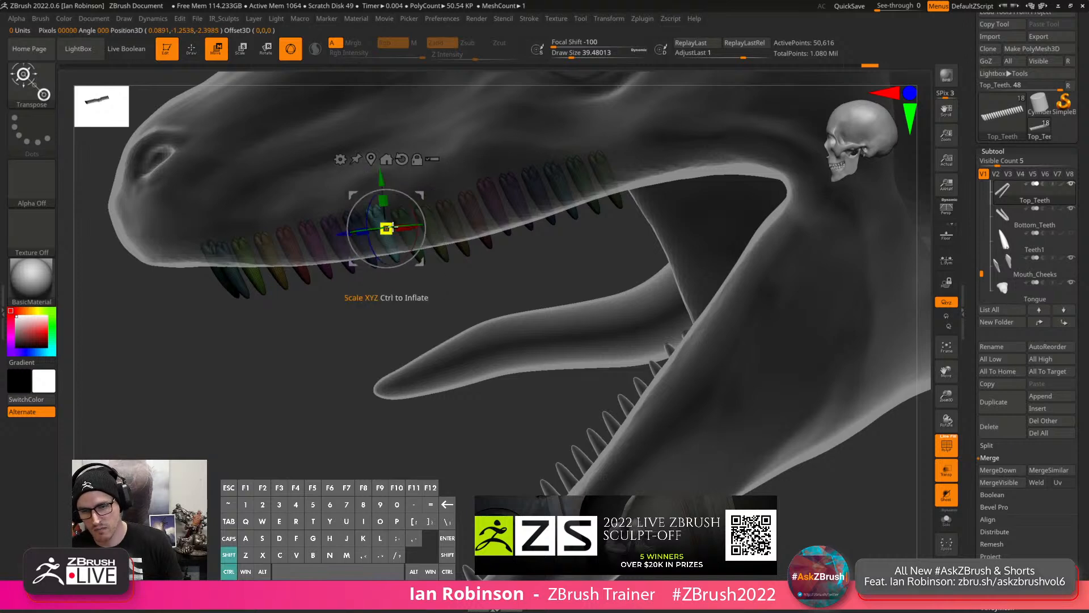
left_click(381, 166, "alt")
left_click(384, 228, "alt")
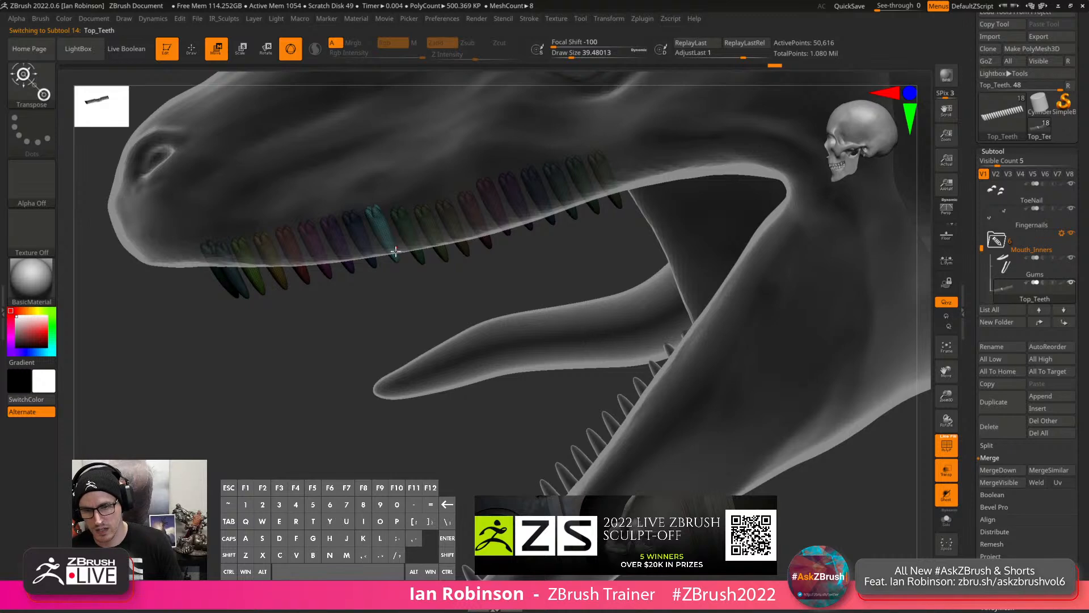
left_click(397, 259, "alt")
left_click(409, 189, "alt")
left_click(383, 193, "alt")
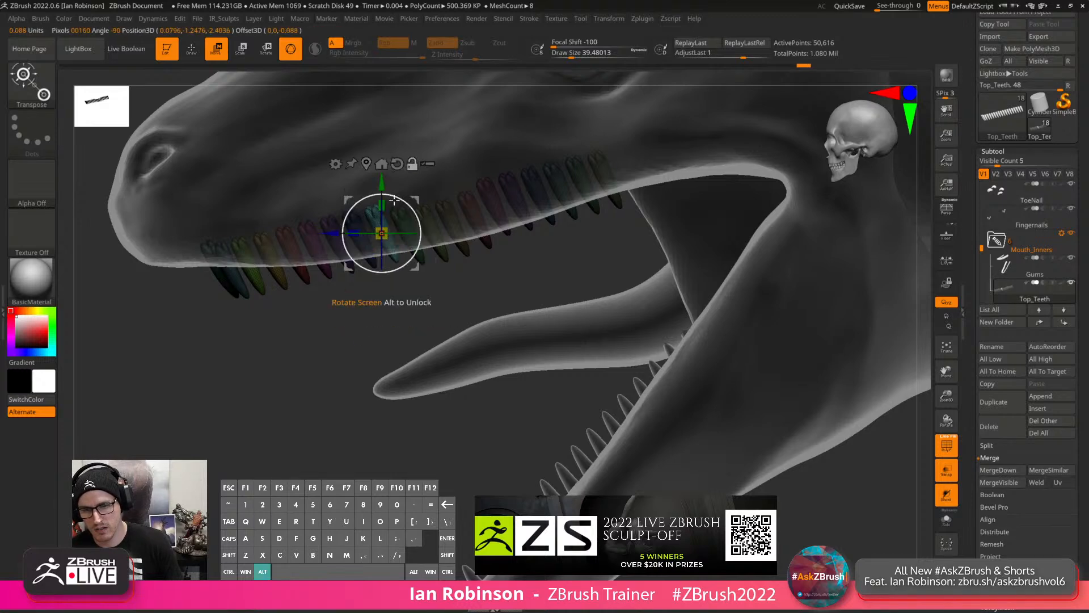
left_click_drag(394, 199, 368, 192, "alt+shift")
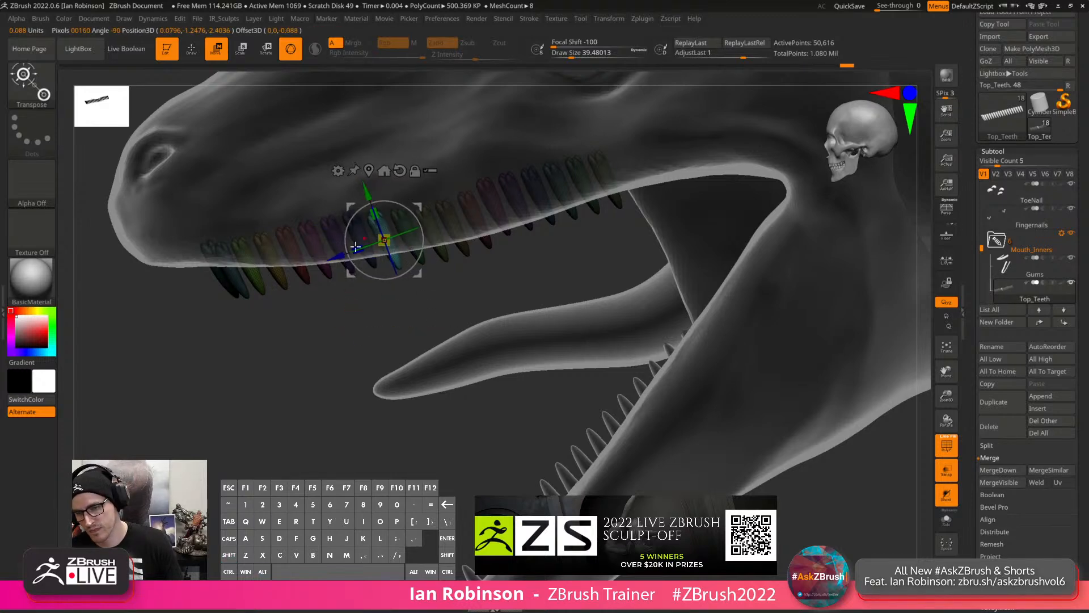
Isolate a single tooth near the front of the upper row, centre the gizmo on it, and rotate and shift it.
left_click(242, 282, "ctrl+shift")
left_click(257, 213, "alt")
left_click(227, 214, "alt")
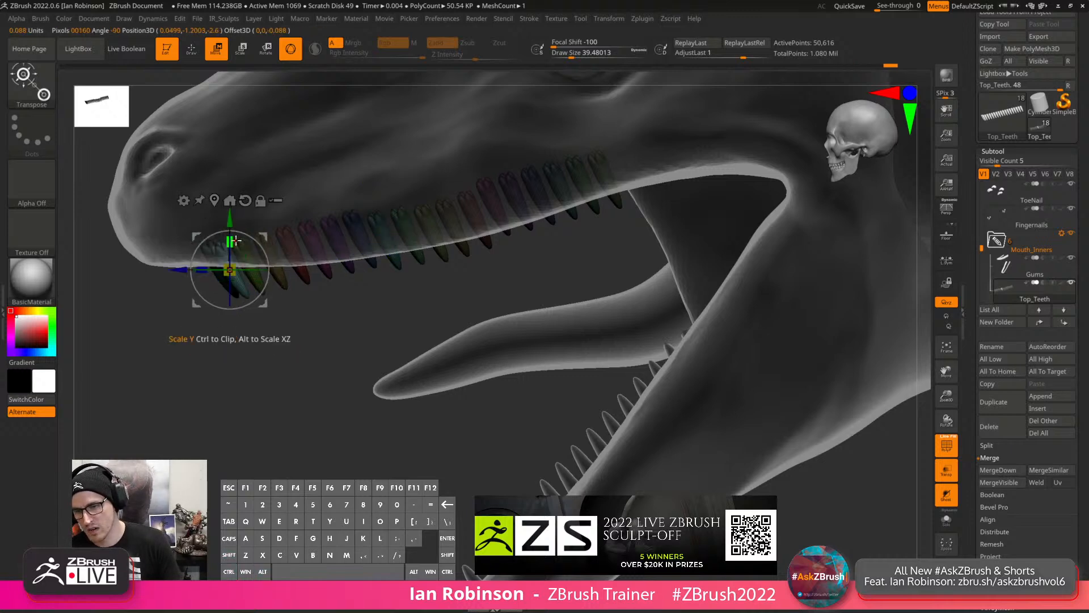
left_click_drag(237, 232, 212, 216, "alt+shift")
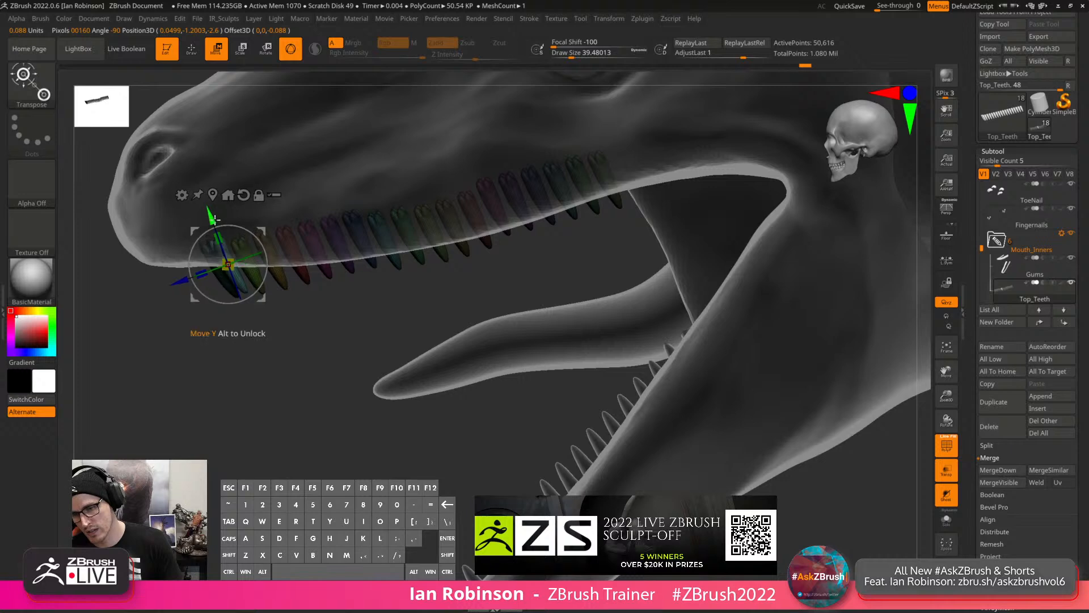
Isolate the neighbouring tooth closer to the snout, centre the gizmo on it, rotate and shift it, and return to drawing with the Move brush.
left_click(226, 281, "ctrl+shift")
left_click(241, 212, "alt")
left_click(210, 213, "alt")
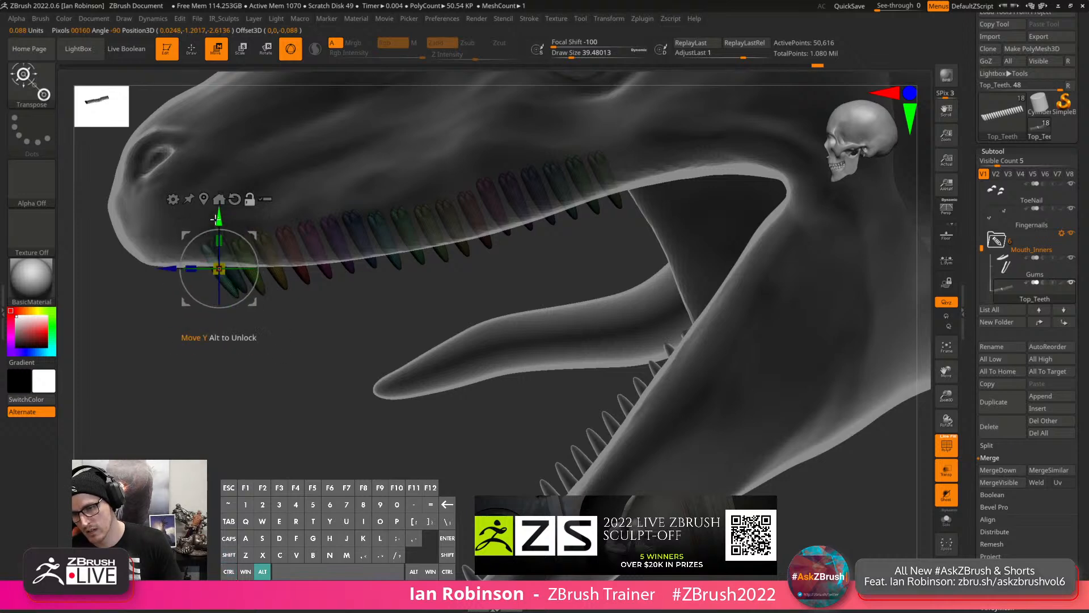
left_click_drag(234, 232, 199, 217, "alt+shift")
key("q")
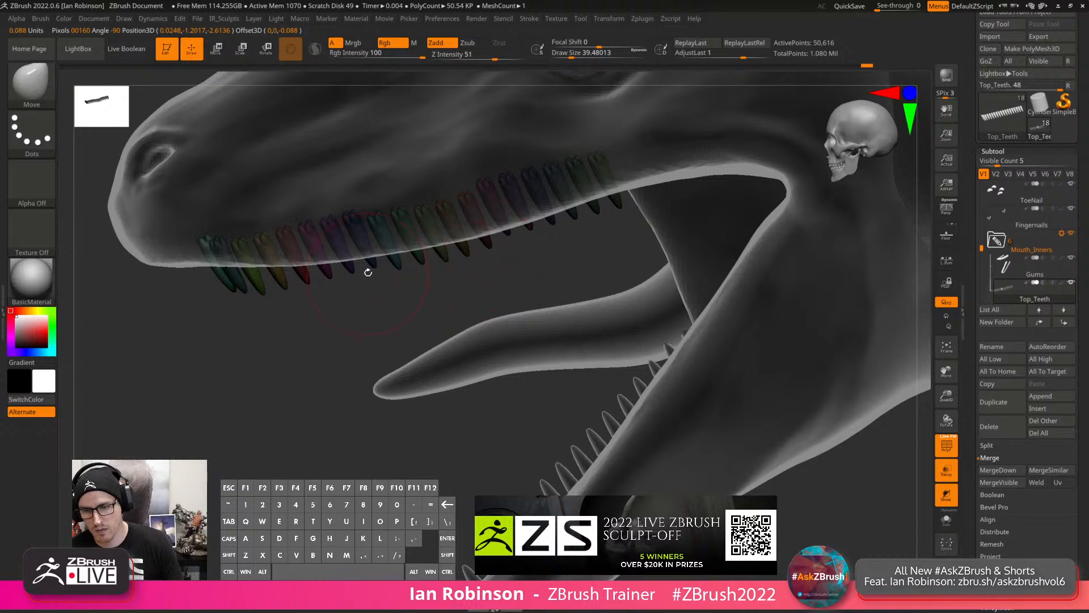
key("w")
key("q")
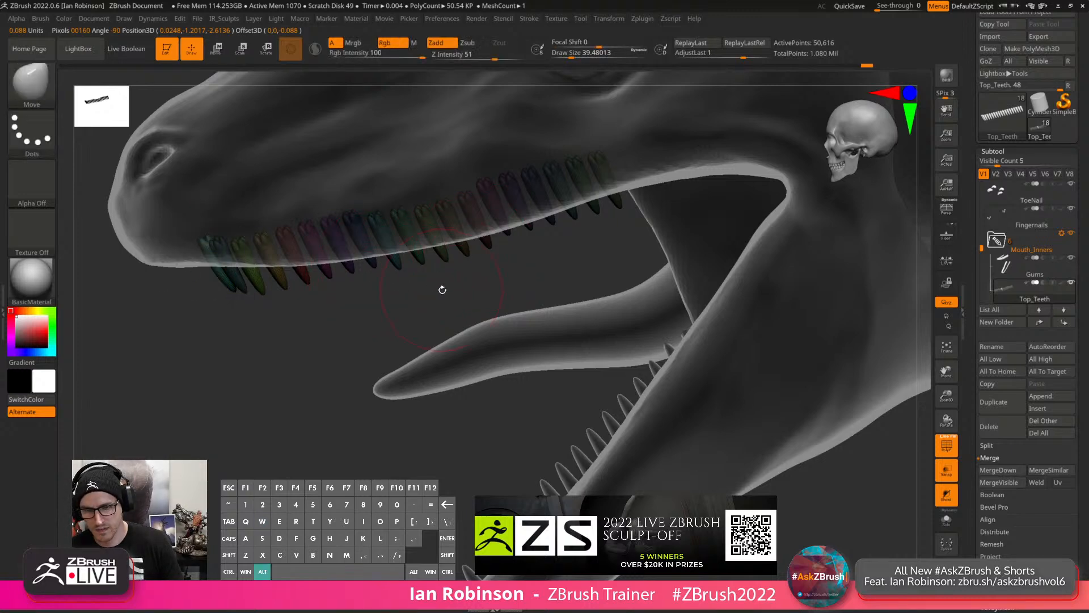
Make the Head subtool active and set the draw size to about 74.
left_click_drag(440, 289, 539, 161)
left_click(540, 161, "alt")
key("s")
mouse_move(484, 219)
left_mouse_down()
mouse_move(429, 217)
mouse_move(466, 203)
left_mouse_up()
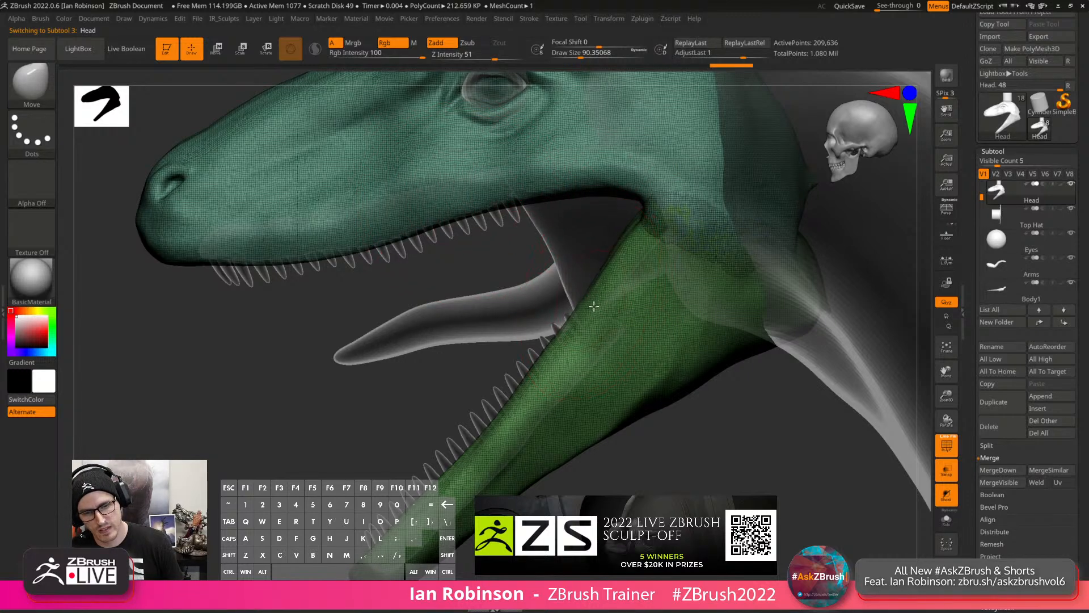
key("s")
left_click_drag(605, 296, 593, 296)
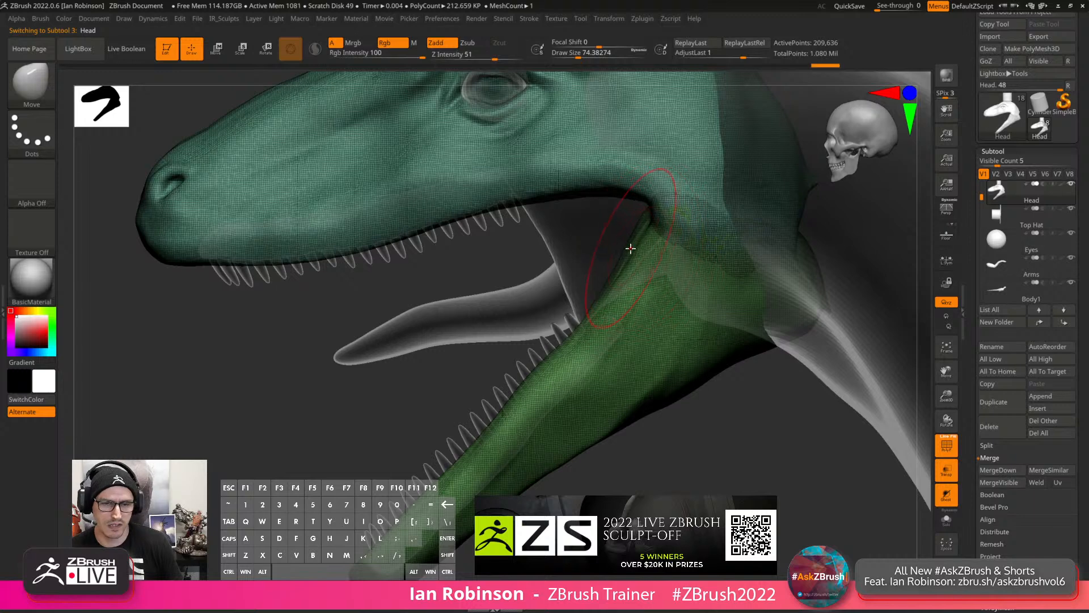
Turn off the polyframe and the transparency so the dinosaur's head displays solid.
left_click_drag(403, 346, 434, 268, "alt")
key("shift+f")
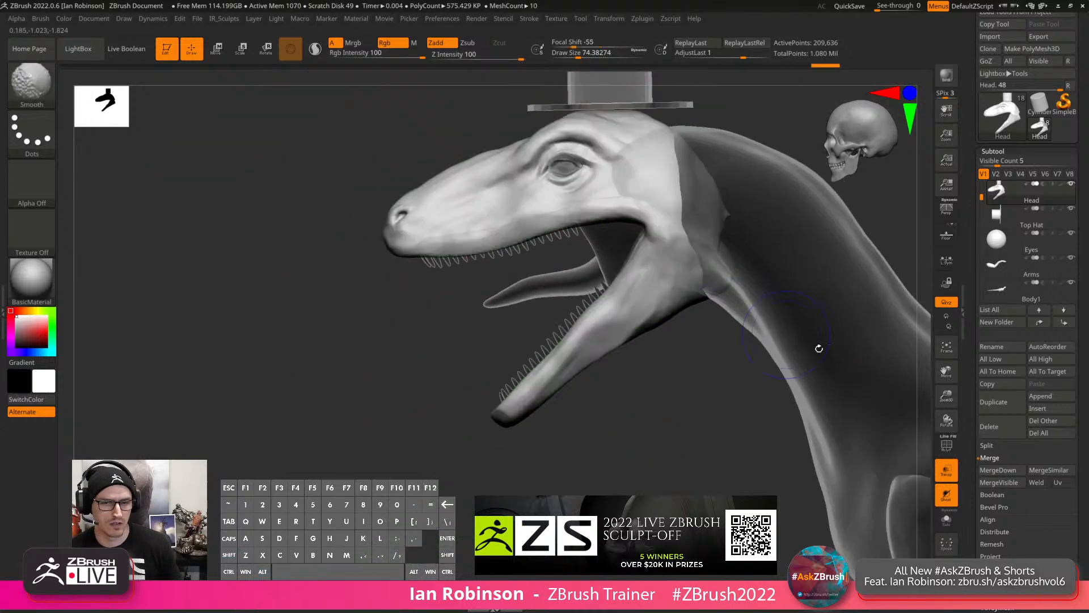
left_click(946, 471)
mouse_move(687, 460)
left_mouse_down("alt")
mouse_move(486, 413)
mouse_move(611, 316)
mouse_move(645, 305)
mouse_move(642, 314)
mouse_move(615, 262)
mouse_move(590, 252)
mouse_move(652, 406)
mouse_move(658, 478)
left_mouse_up("alt")
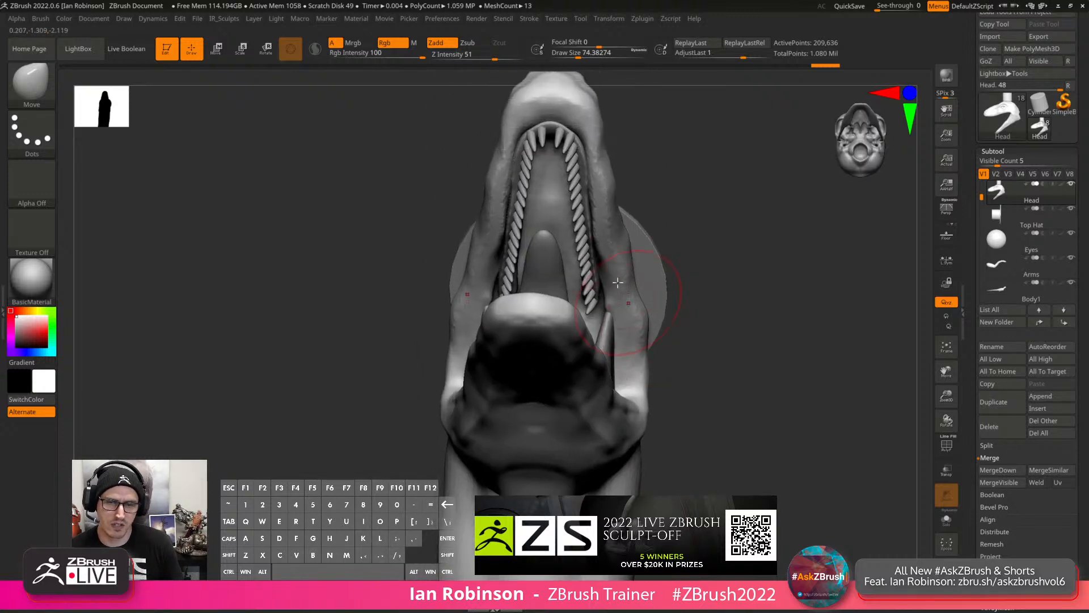
Make the Top_Teeth subtool active and face the row of upper teeth from below.
key("alt")
left_click(570, 144, "alt")
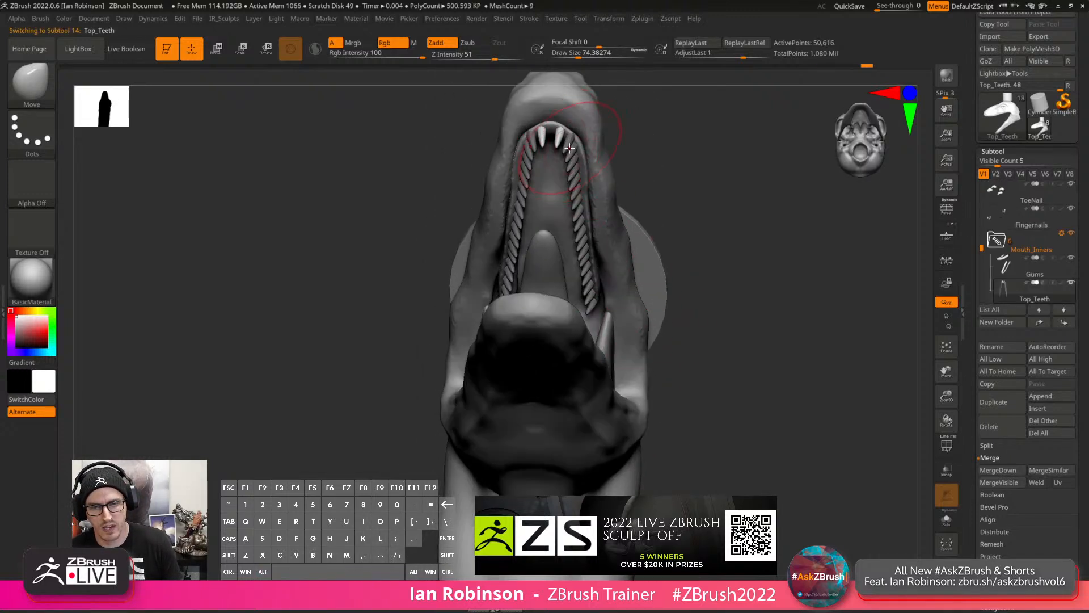
key("w")
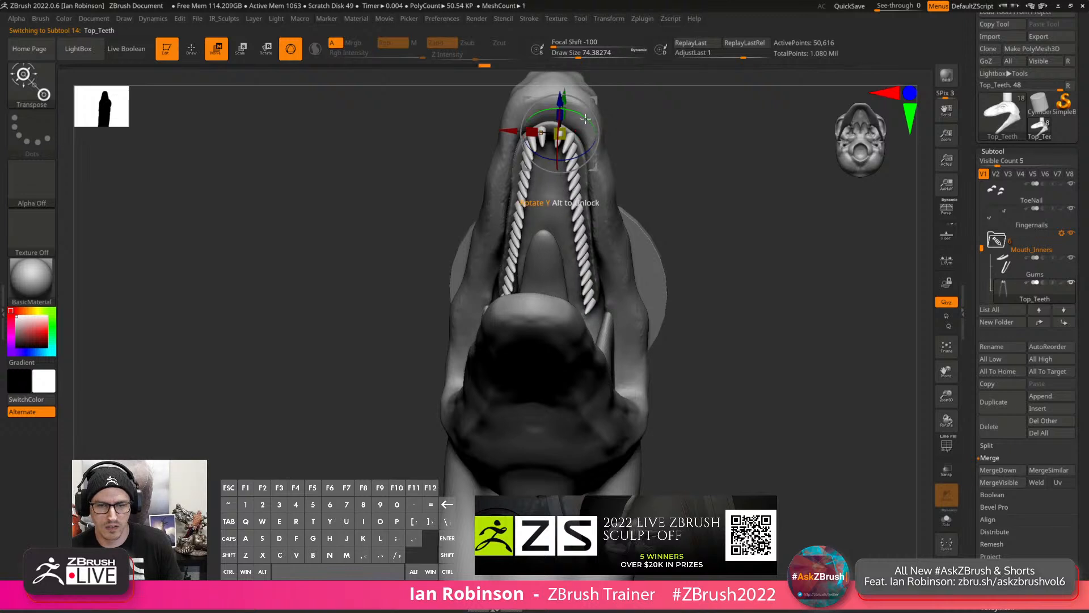
key("q")
left_click_drag(631, 156, 669, 269)
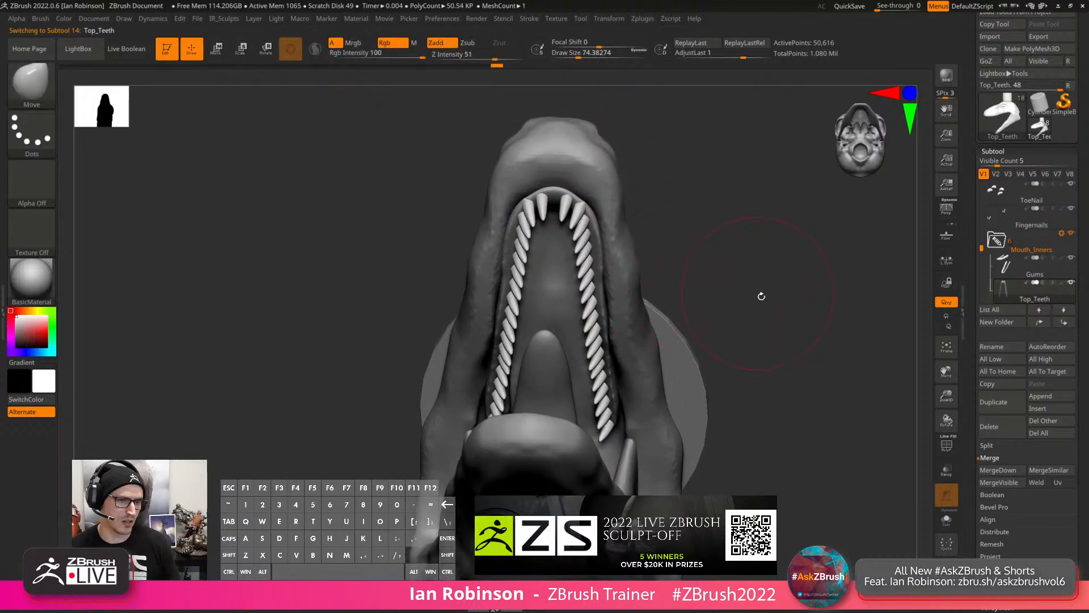
Show only the V3 visibility set of teeth and gums and set the draw size to about 11.6.
left_click(1009, 173)
mouse_move(700, 309)
left_mouse_down()
mouse_move(683, 268)
mouse_move(698, 267)
mouse_move(711, 296)
mouse_move(686, 241)
left_mouse_up()
key("s")
key("s")
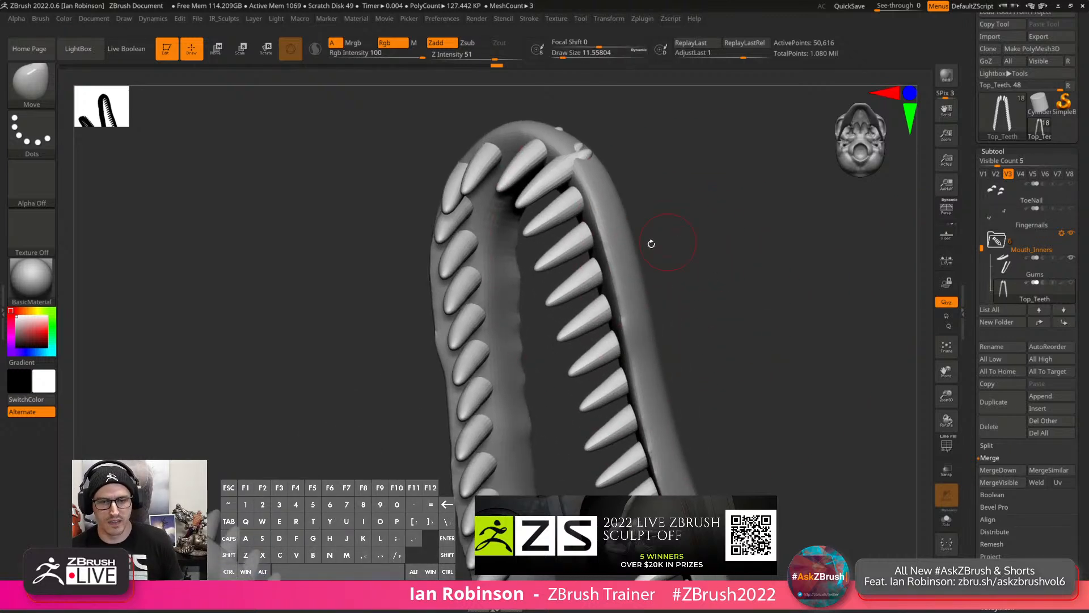
key("w")
left_click(579, 244, "alt")
mouse_move(608, 242)
left_mouse_down()
mouse_move(631, 240)
mouse_move(618, 241)
left_mouse_up()
key("ctrl+z")
left_click(588, 234, "ctrl+shift")
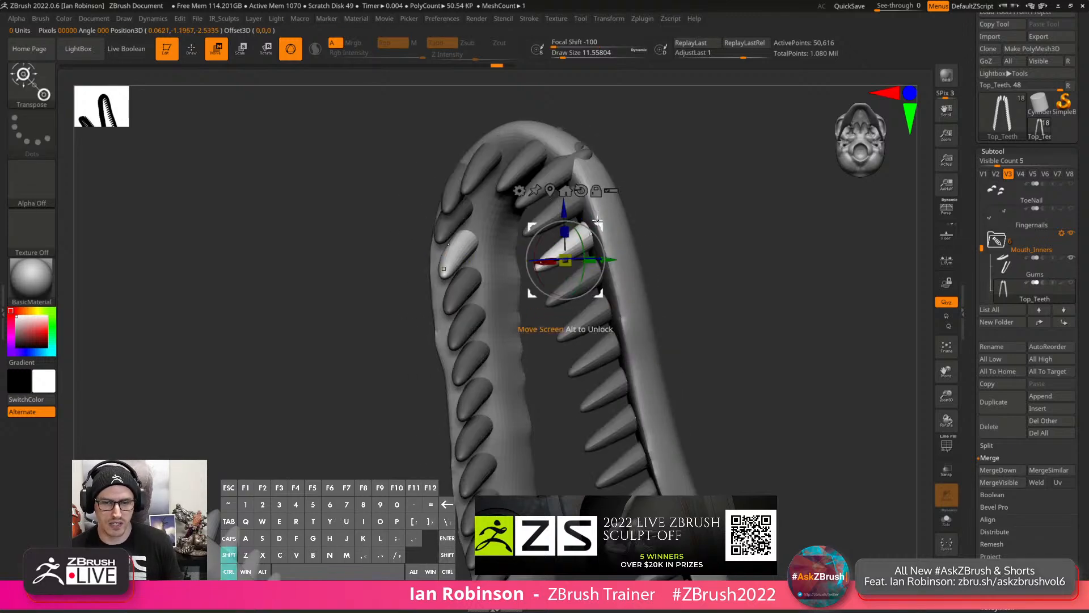
left_click(598, 324, "ctrl+shift")
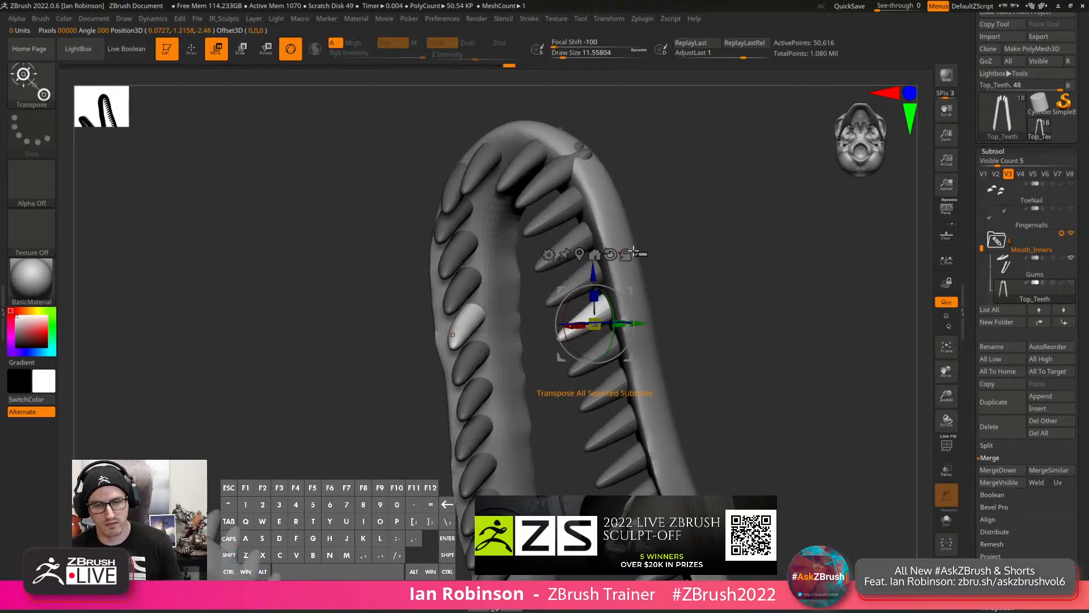
key("q")
mouse_move(681, 252)
left_mouse_down("ctrl")
mouse_move(710, 231)
mouse_move(738, 294)
mouse_move(672, 219)
mouse_move(643, 245)
mouse_move(632, 234)
left_mouse_up("ctrl")
Display the polyframe colours on the top teeth, set the draw size to 1, and choose the Move Topological brush.
key("shift+f")
key("s")
left_click(643, 235)
key("s")
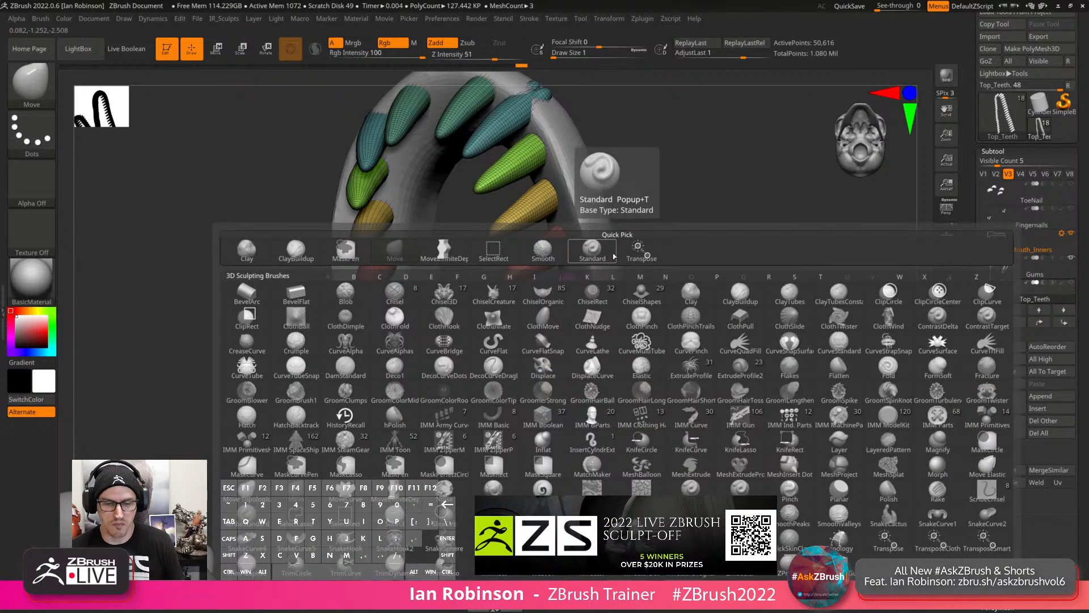
key("m")
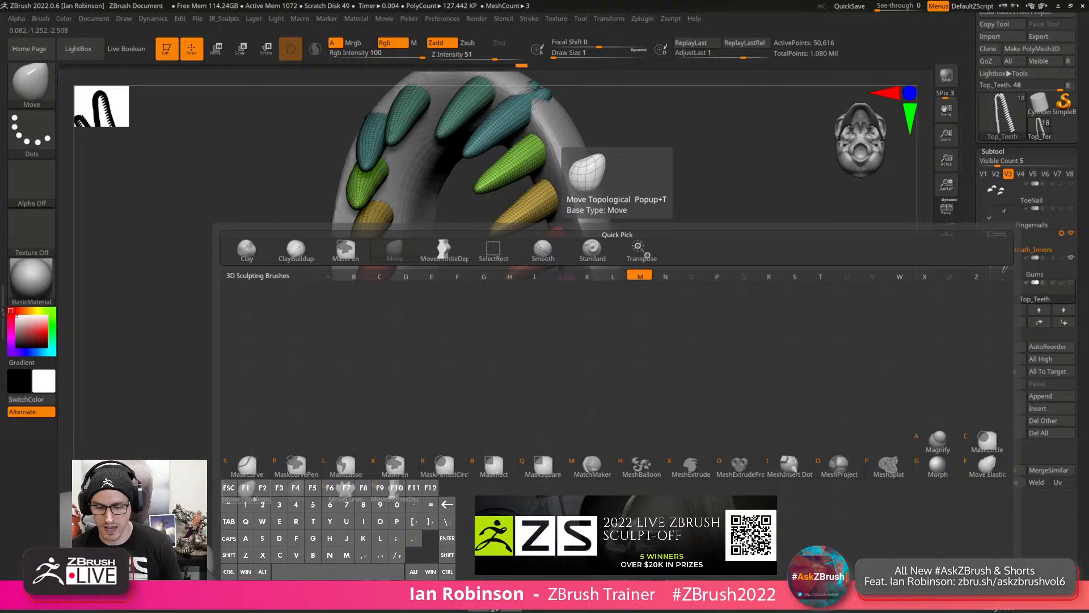
left_click(258, 498)
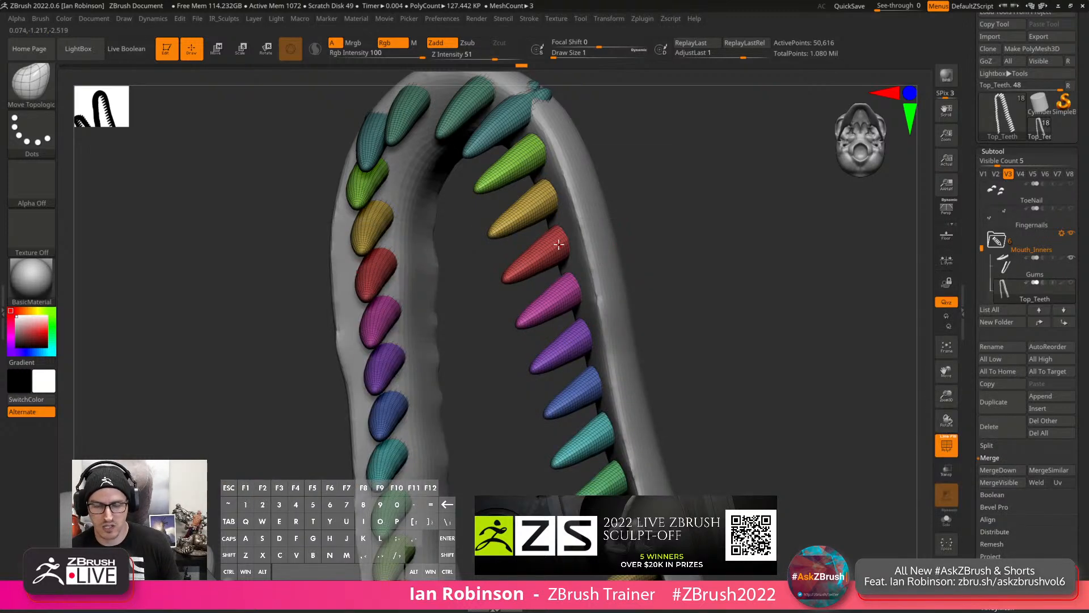
Nudge several coloured teeth near the front of the upper row into irregular positions with Move Topological and toggle symmetry.
key("s")
mouse_move(570, 243)
left_mouse_down()
mouse_move(551, 250)
mouse_move(565, 246)
left_mouse_up()
key("s")
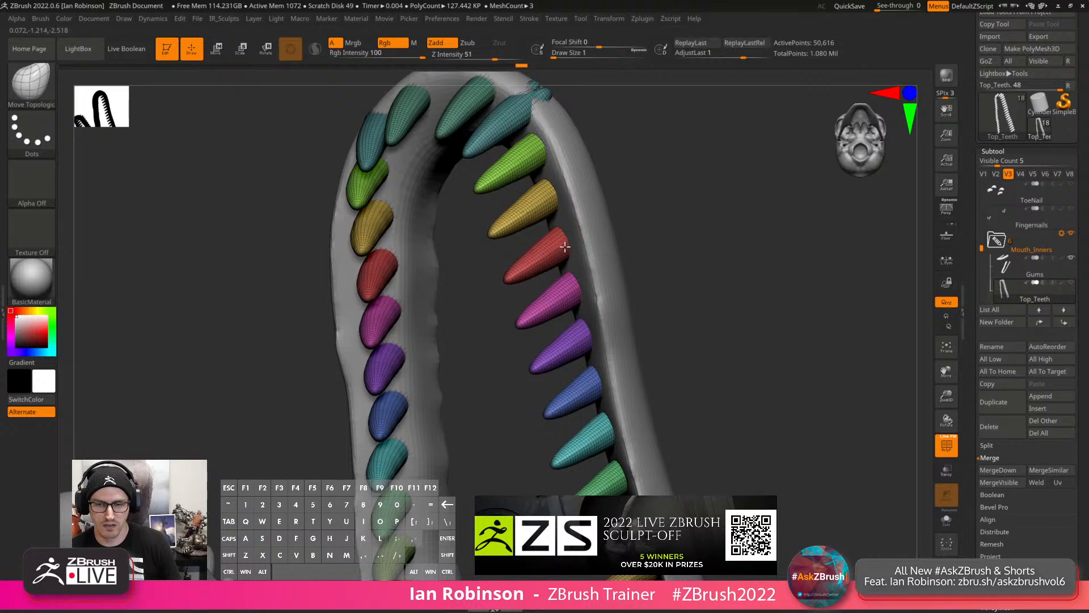
left_click_drag(647, 239, 612, 227)
mouse_move(561, 255)
left_mouse_down()
mouse_move(579, 247)
mouse_move(579, 258)
left_mouse_up()
left_click_drag(540, 225, 546, 238)
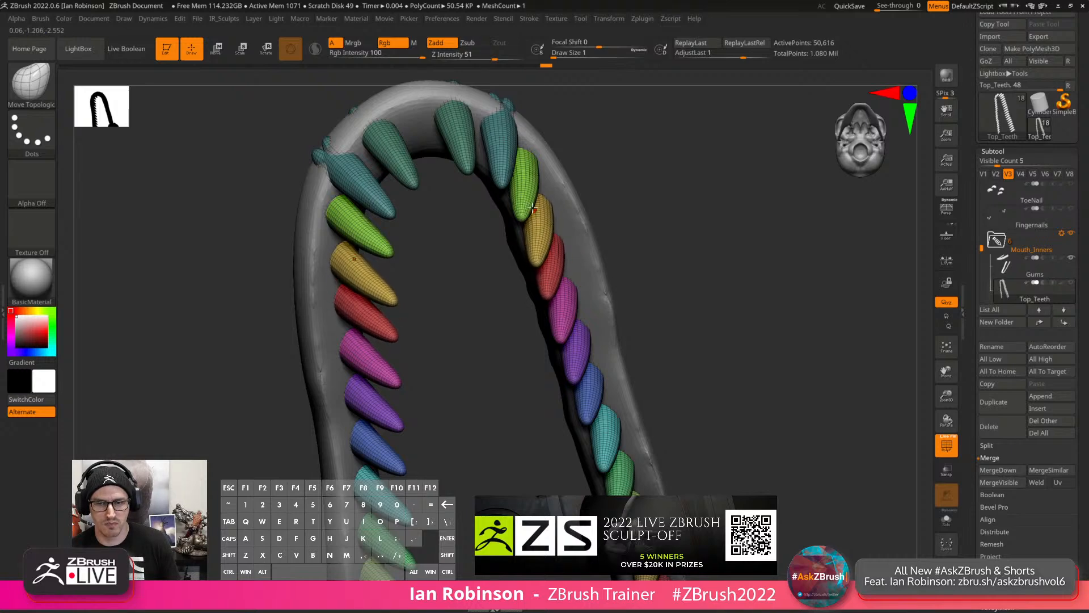
left_click_drag(527, 176, 528, 180)
left_click_drag(503, 132, 447, 123)
left_click_drag(618, 139, 654, 181)
key("x")
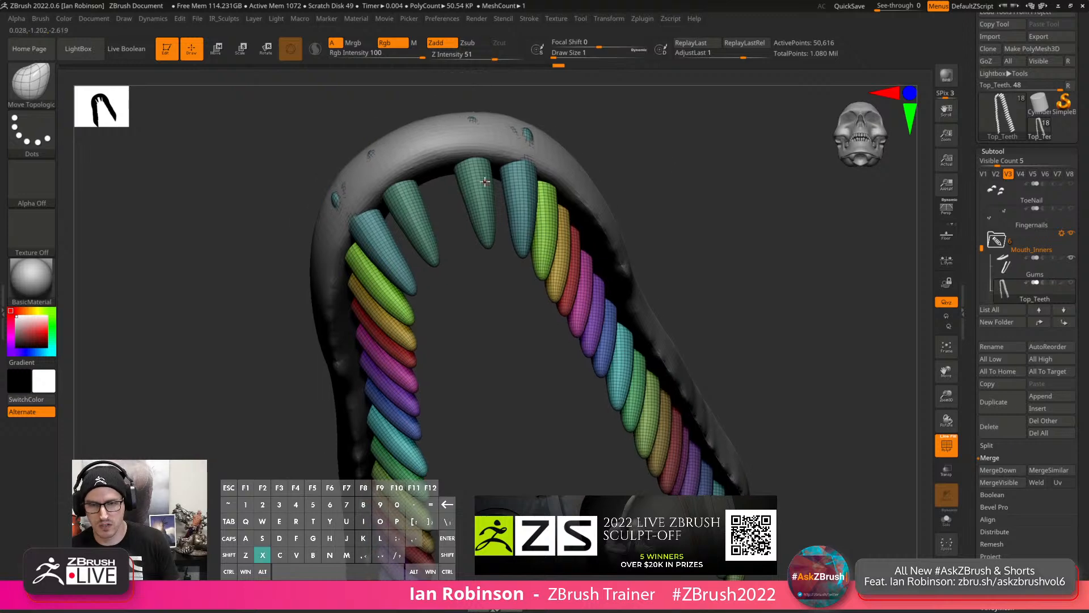
Try to shift a front tooth and temporarily hide the teeth on one side of the upper row.
left_click_drag(476, 172, 461, 172)
mouse_move(669, 139)
left_mouse_down()
mouse_move(634, 133)
mouse_move(639, 156)
mouse_move(705, 202)
mouse_move(578, 211)
left_mouse_up()
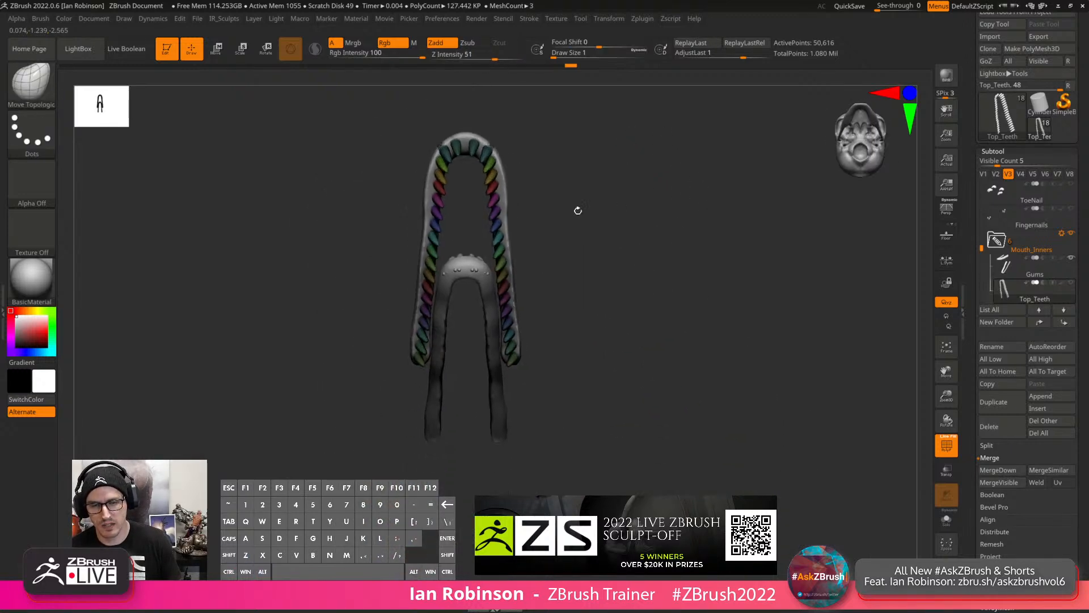
left_click_drag(567, 110, 460, 439, "ctrl+alt+shift")
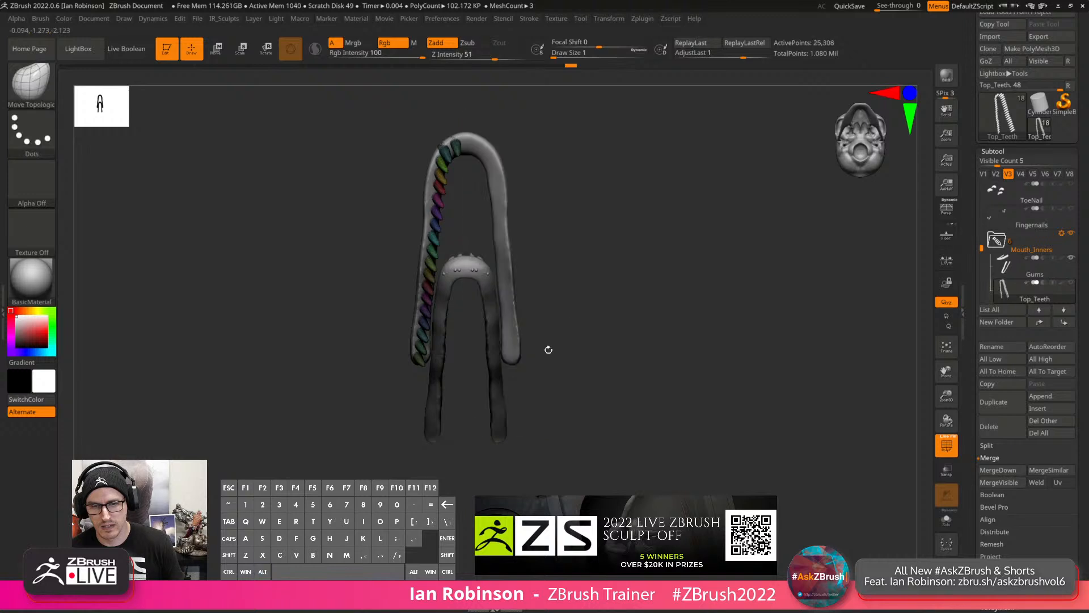
key("space")
left_click(572, 211)
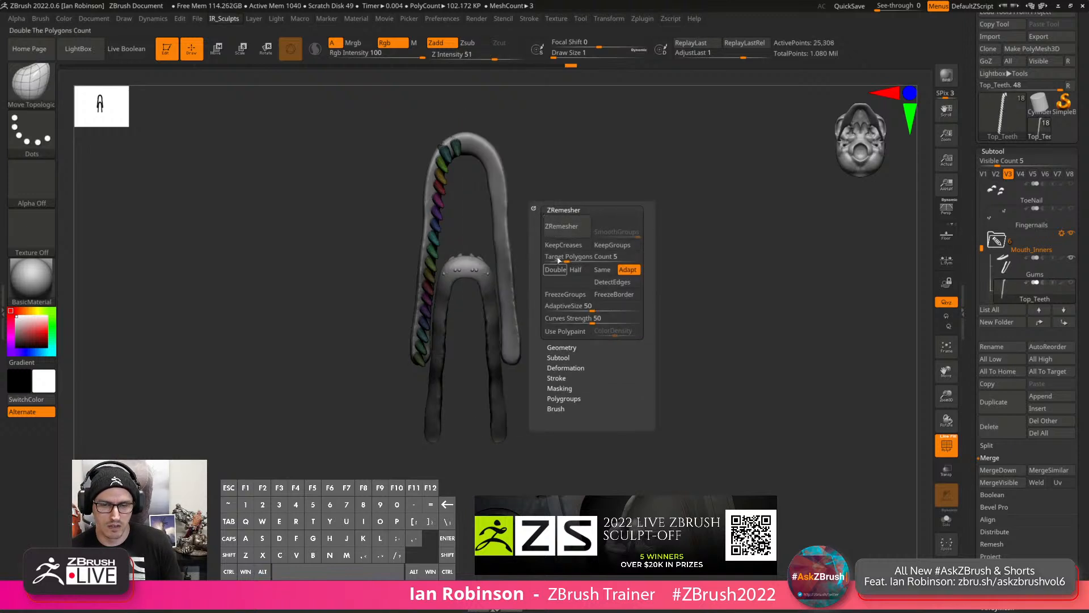
left_click(606, 151, "ctrl+shift")
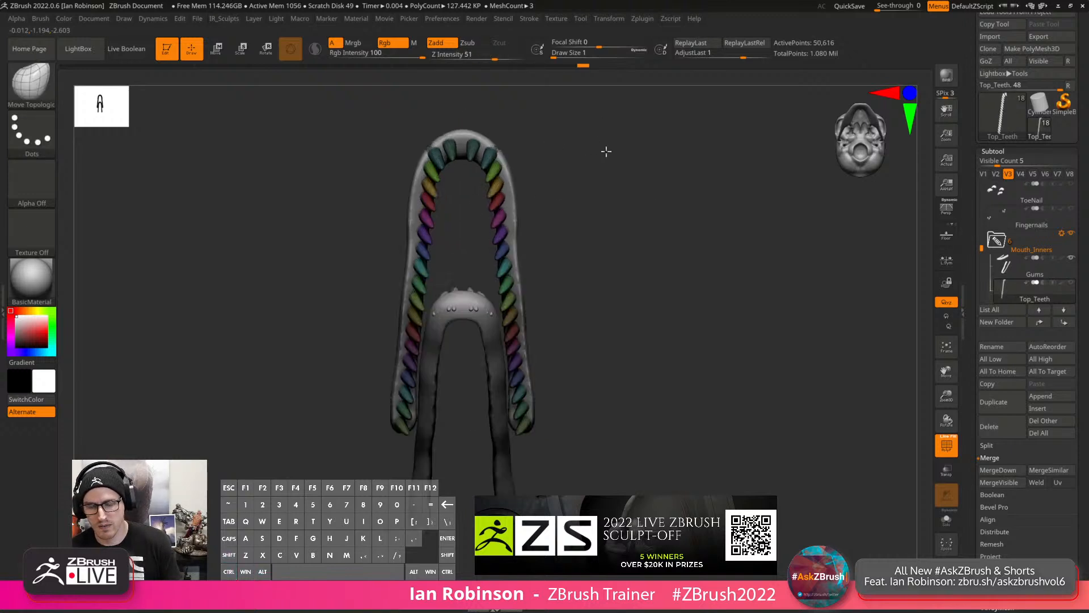
Undo the recent shape and visibility changes on the top teeth.
key("f")
key("ctrl+z")
key("ctrl+z")
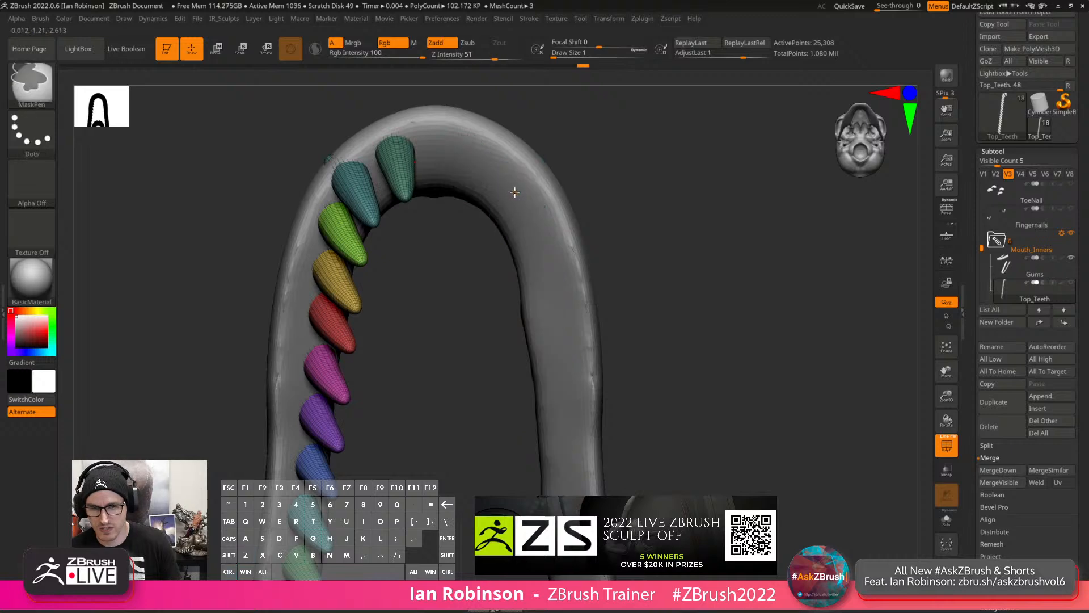
key("ctrl+shift+z")
key("ctrl+z")
left_click_drag(515, 191, 506, 193)
key("ctrl+z")
Open the Move Topological brush's Auto Masking settings and pull the green tooth near the front of the upper row.
left_click(39, 19)
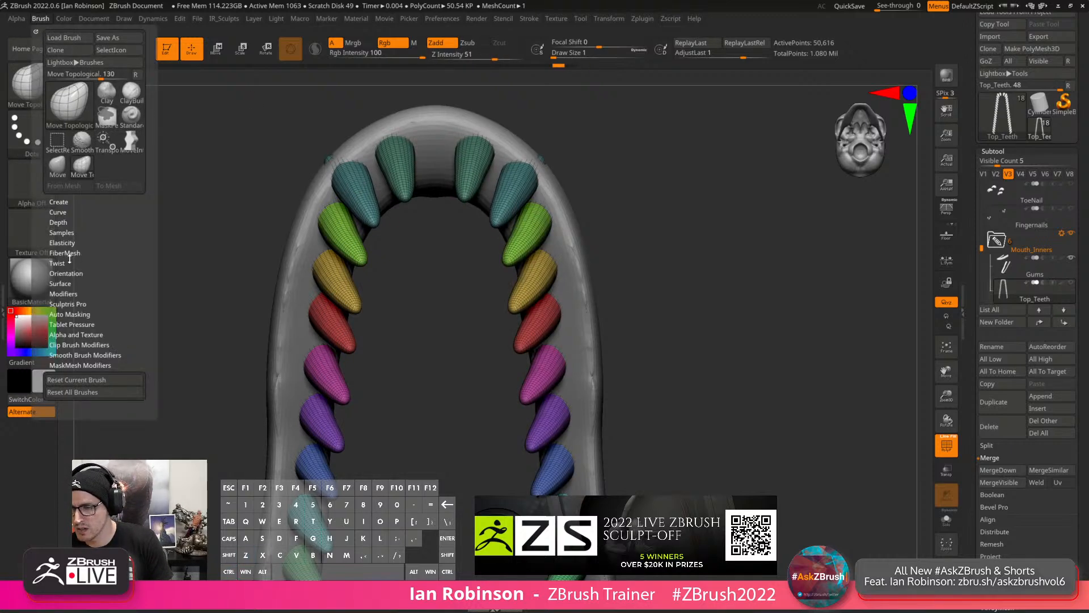
left_click(80, 315)
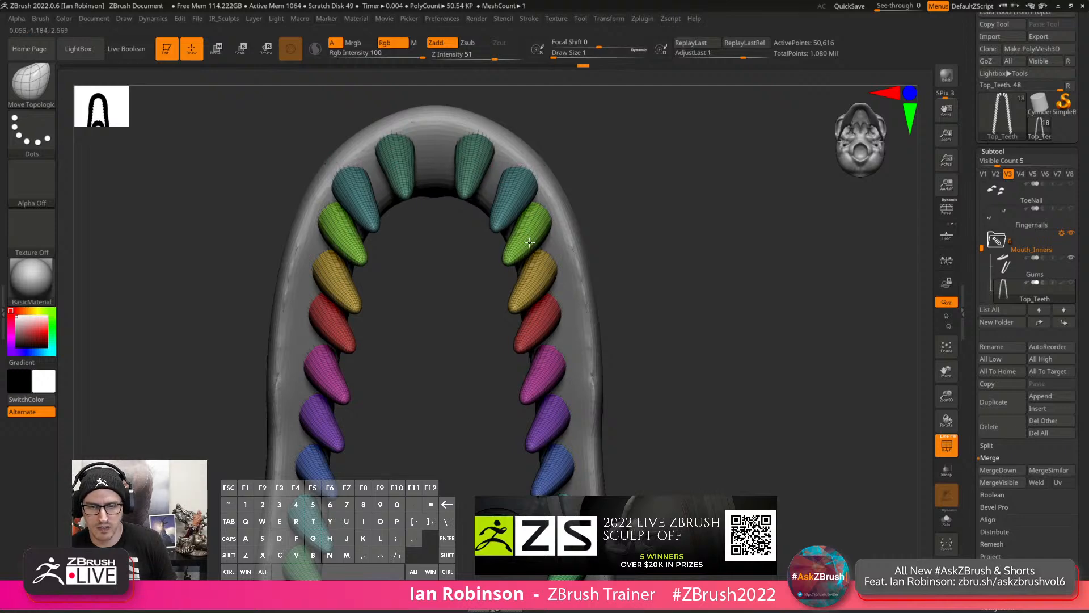
left_click_drag(514, 261, 516, 272)
left_click_drag(647, 190, 683, 181, "alt")
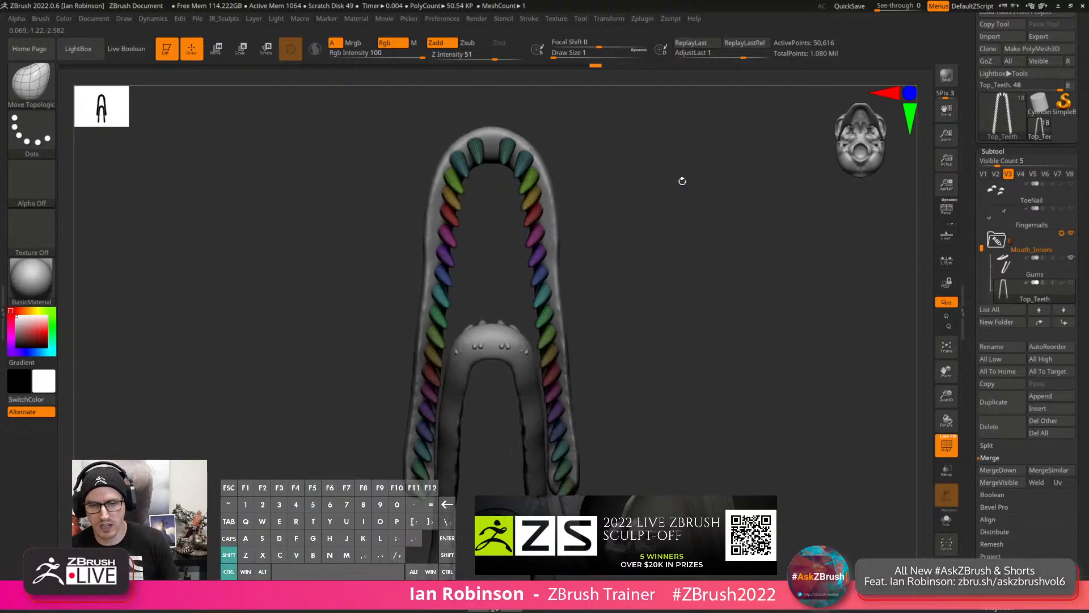
Hide the teeth on one side of the upper row, leaving the other half available for individual edits.
left_click_drag(686, 117, 494, 564, "ctrl+shift")
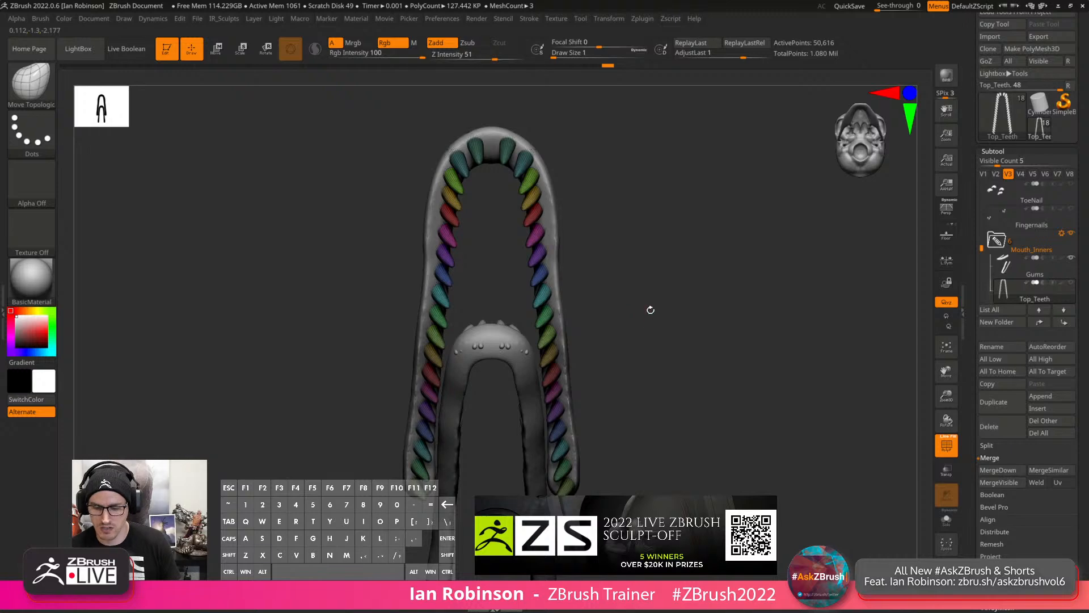
left_click_drag(637, 117, 494, 495, "ctrl+shift")
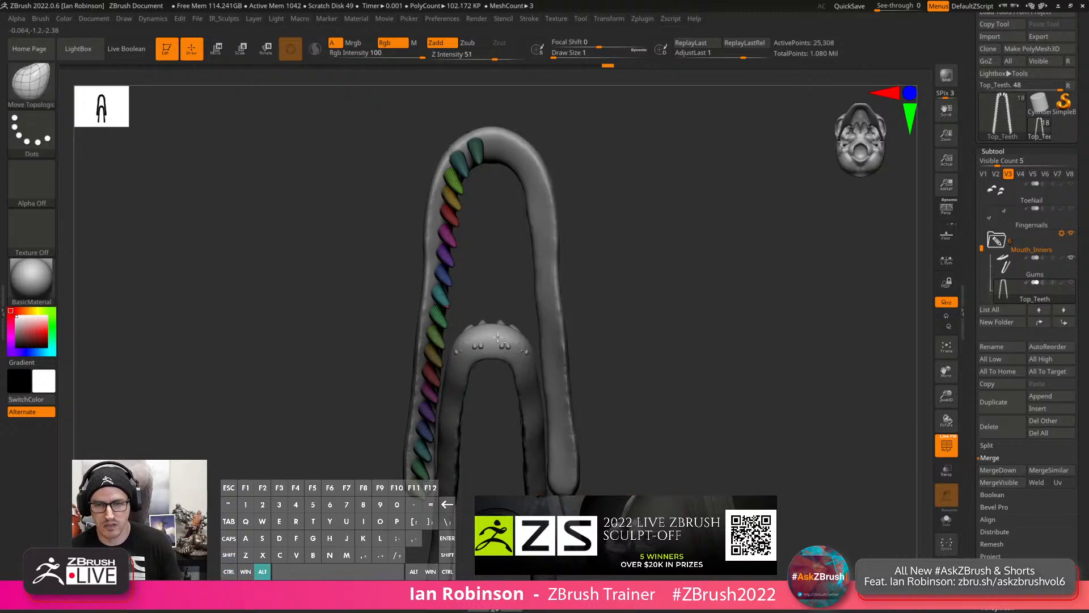
mouse_move(498, 336)
left_mouse_down("alt")
mouse_move(458, 316)
mouse_move(488, 326)
left_mouse_up("alt")
Nudge the magenta and blue teeth in the middle of the visible upper row with the Move Topological brush.
left_click_drag(469, 261, 453, 302)
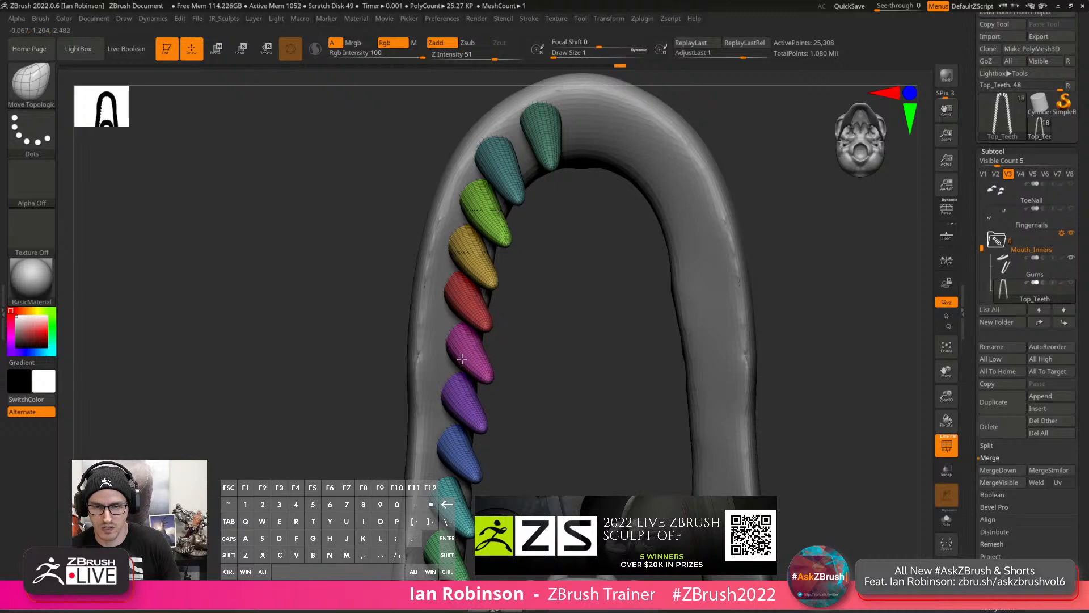
left_click_drag(460, 360, 446, 357)
right_click_drag(464, 382, 449, 276, "alt")
left_click_drag(440, 296, 434, 296)
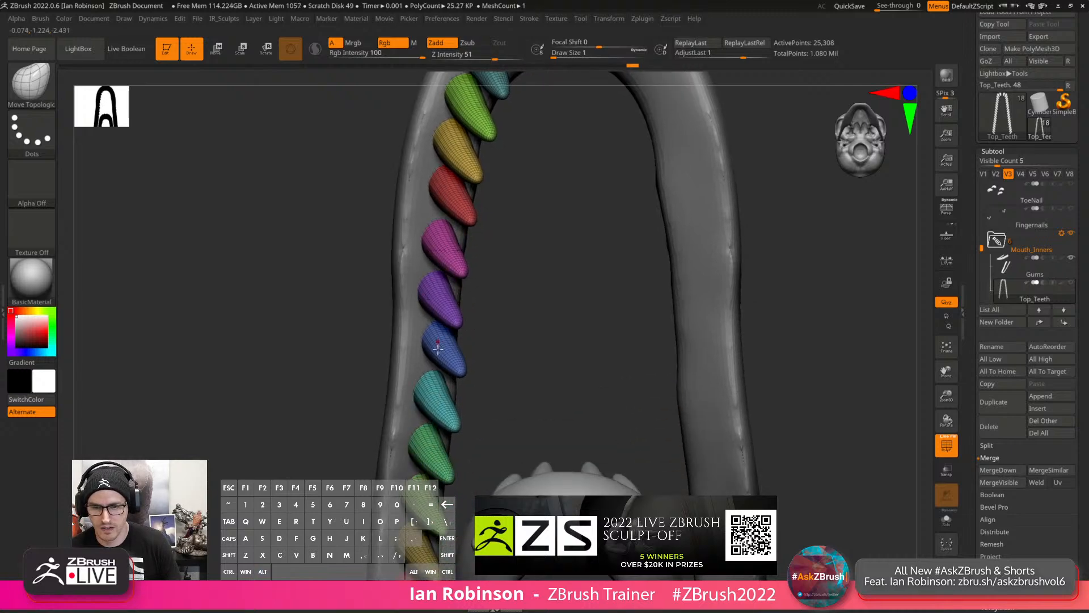
left_click_drag(432, 347, 429, 348)
Shift the teal and green teeth farther back along the visible half of the upper row.
right_click_drag(429, 393, 428, 327, "alt")
left_click_drag(429, 327, 427, 326)
right_click_drag(428, 395, 425, 324, "alt")
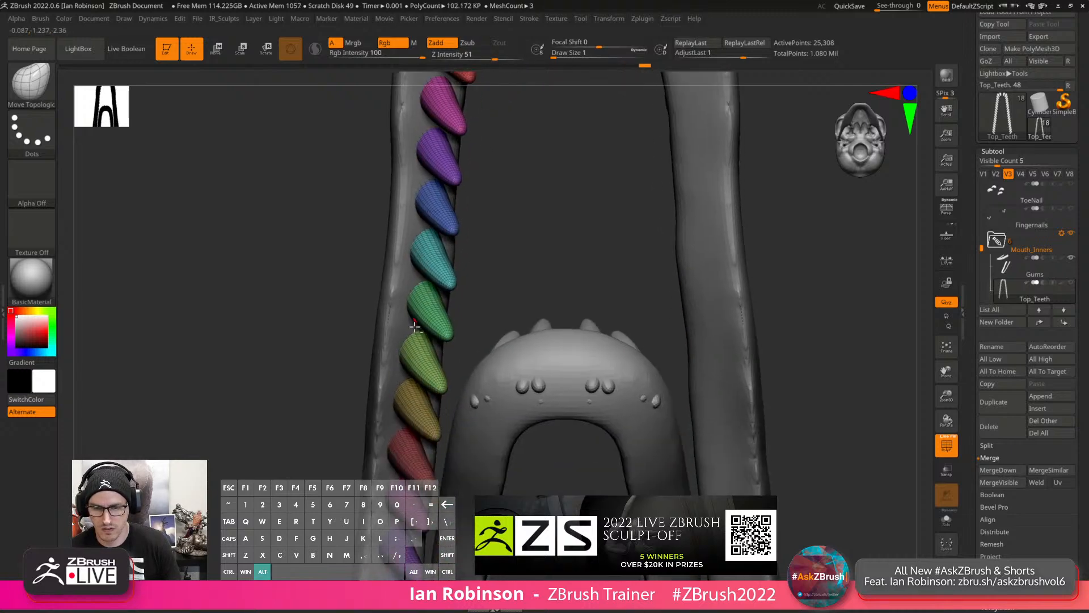
left_click_drag(425, 324, 423, 323)
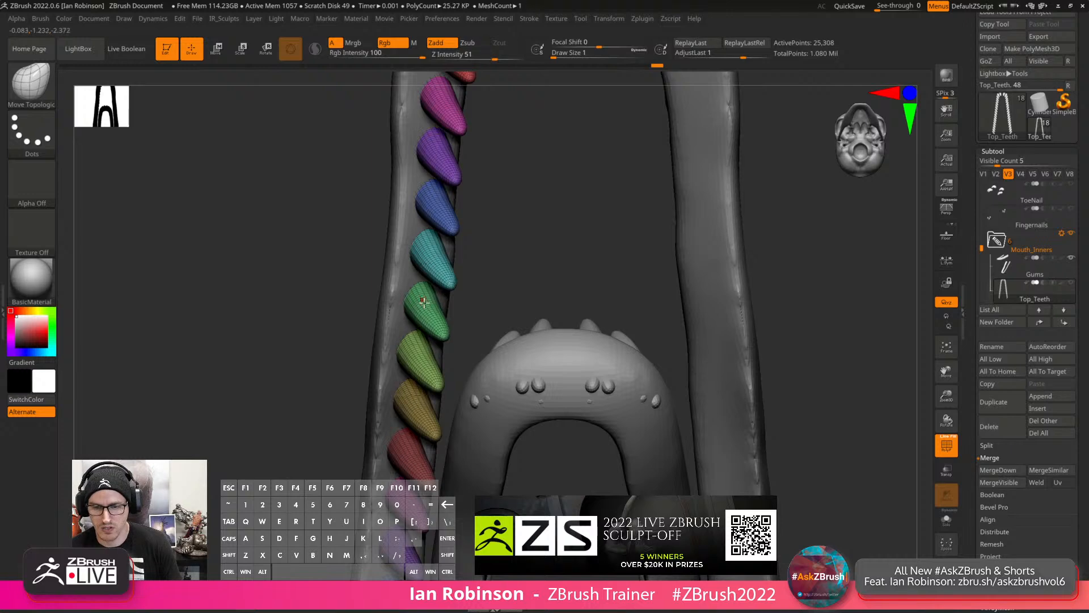
left_click_drag(430, 251, 429, 251)
Reposition the two frontmost teeth of the visible upper half along the curve of the gum.
right_click_drag(428, 214, 408, 165, "alt")
right_click_drag(408, 165, 458, 219, "alt")
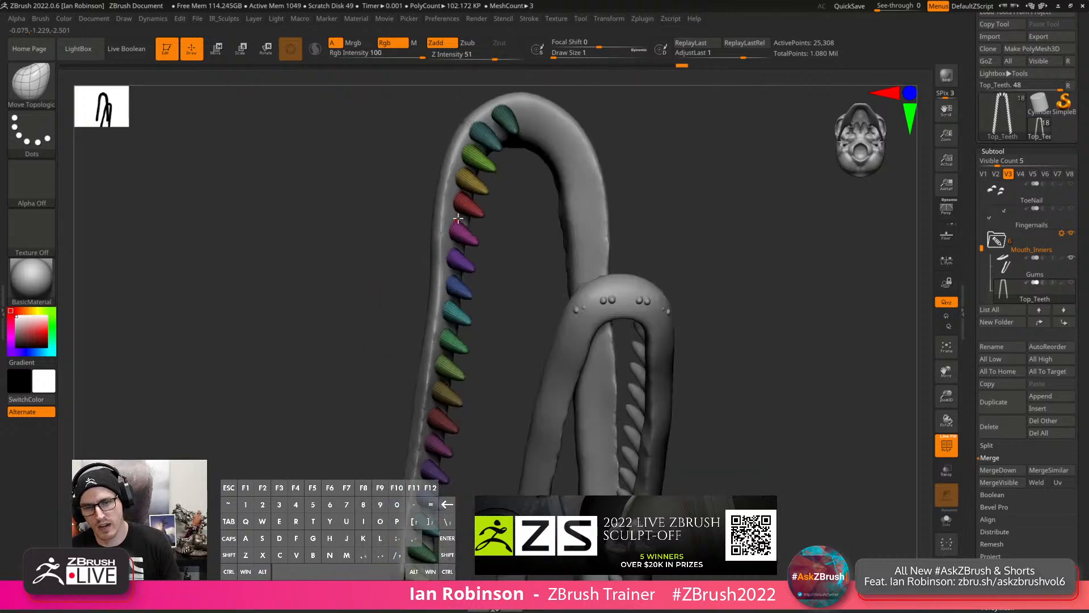
left_click_drag(484, 129, 513, 110)
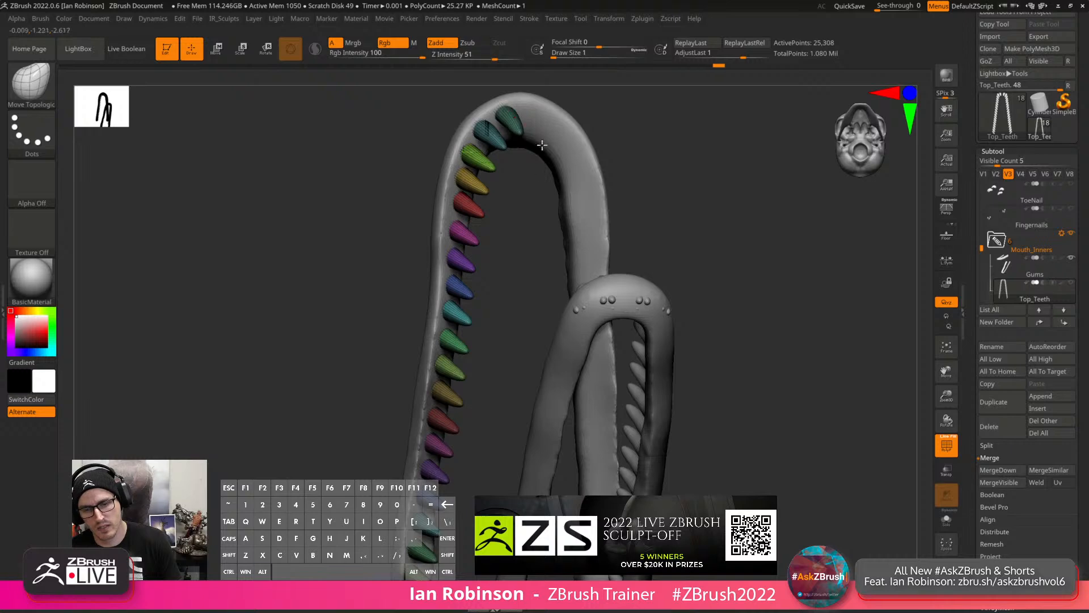
Unhide the other half of the upper row of teeth.
key("space")
key("ctrl+shift+m")
key("space")
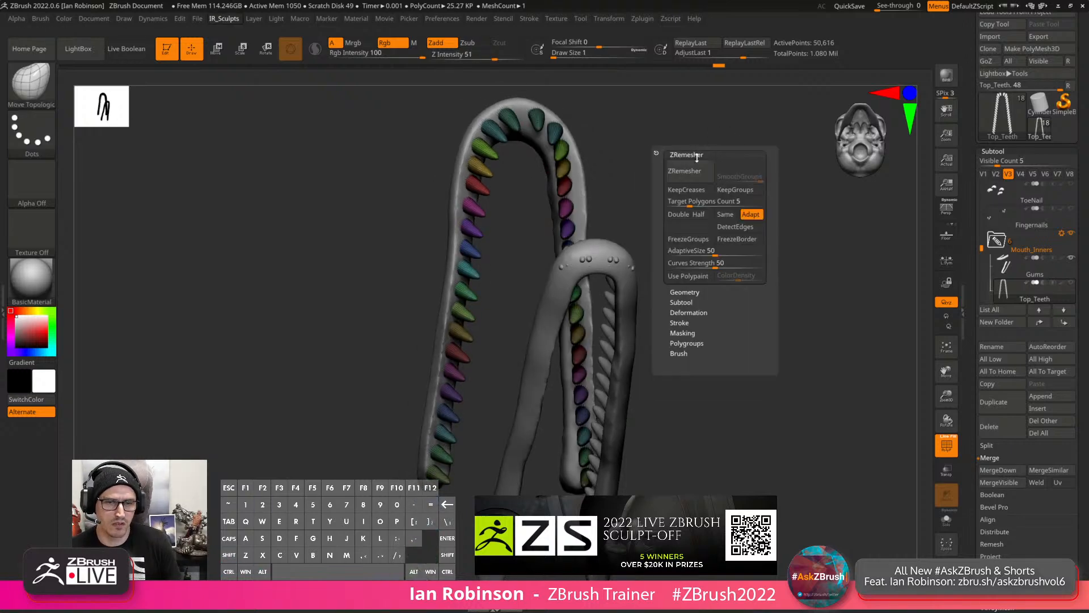
left_click(697, 154)
left_click(697, 165)
left_click(714, 188)
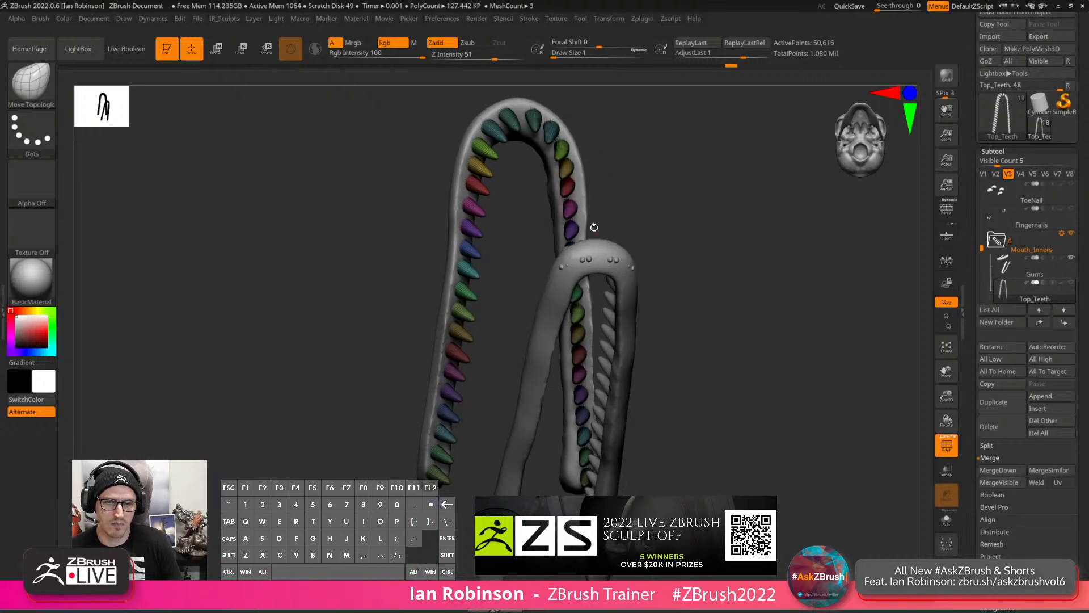
Turn off the PolyFrame display and switch back to visibility set V1 to show the whole dinosaur.
left_click_drag(697, 221, 700, 181, "alt")
key("shift+x")
key("shift+f")
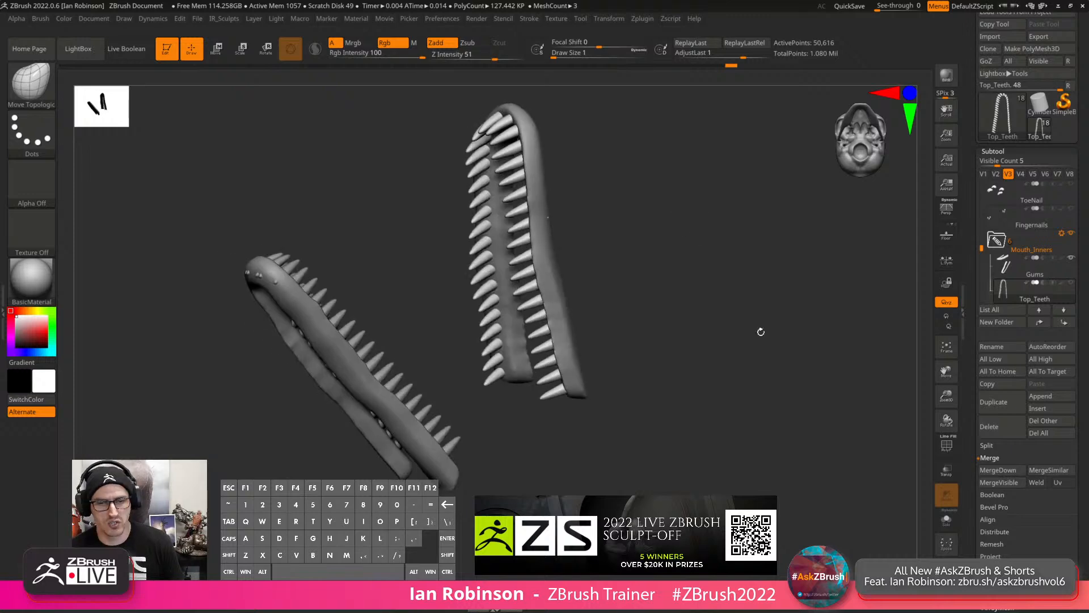
left_click(947, 520)
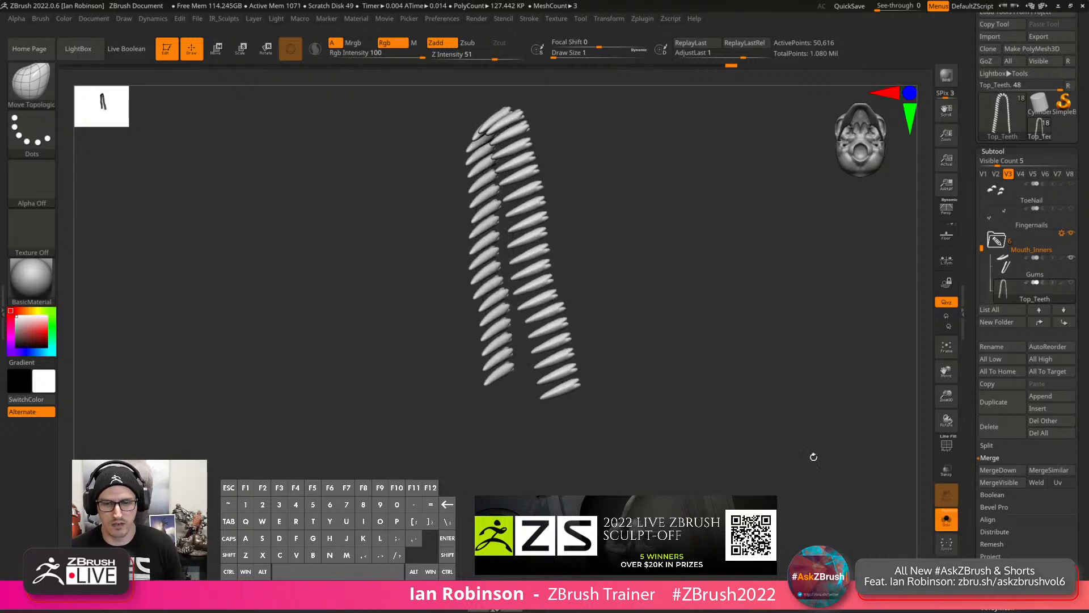
left_click(946, 519)
key("shift+x")
left_click_drag(675, 258, 457, 295, "shift")
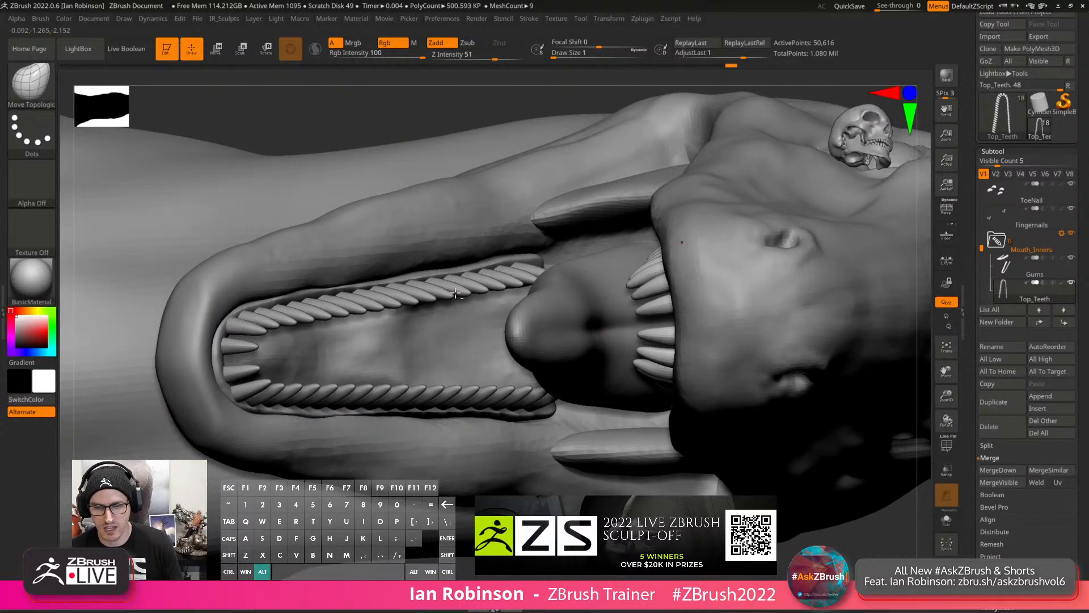
Select the Bottom_Teeth subtool and hide the teeth on one side of the lower row.
left_click(455, 293, "alt")
left_click(947, 519)
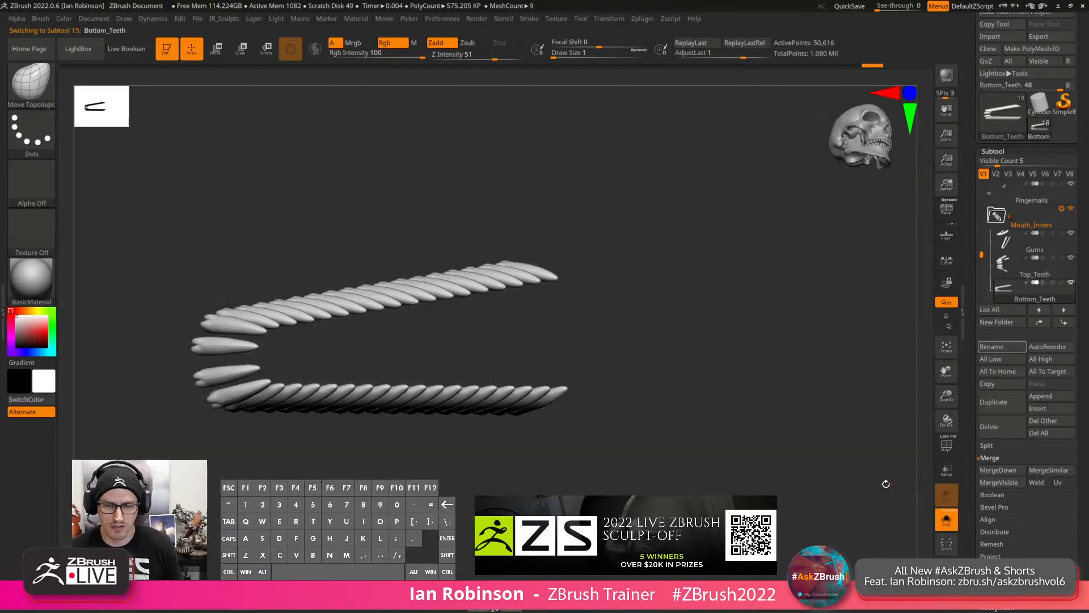
left_click_drag(743, 444, 806, 438, "shift")
mouse_move(196, 346)
left_mouse_down("ctrl+shift")
mouse_move(283, 400)
mouse_move(637, 479)
mouse_move(661, 457)
left_mouse_up("ctrl+shift")
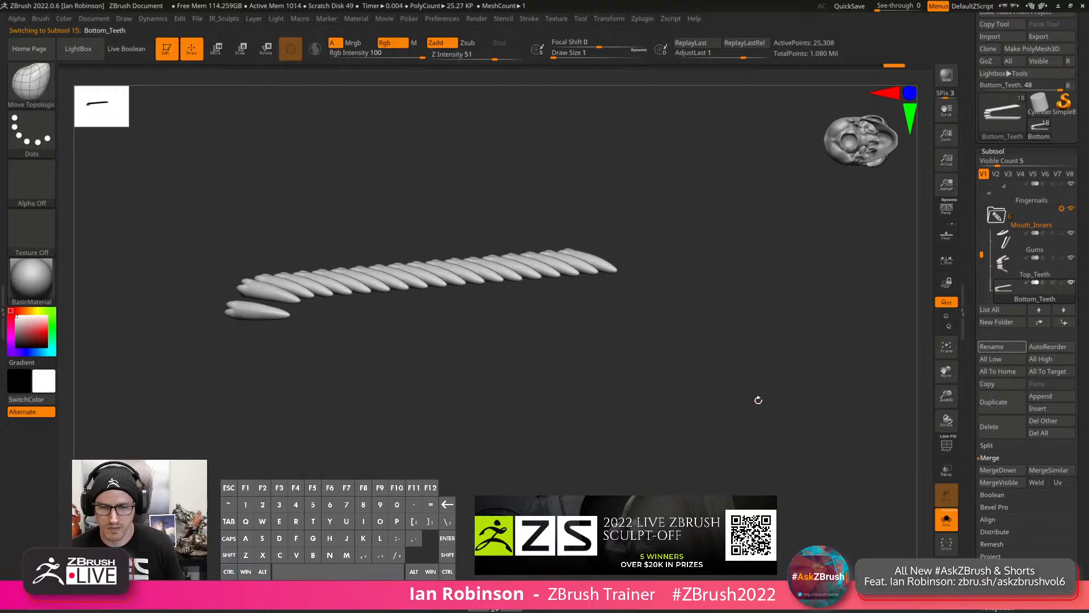
left_click(944, 524)
Shift individual teeth along the visible side of the lower row with the Move Topological brush to vary their spacing.
left_click_drag(369, 297, 318, 289)
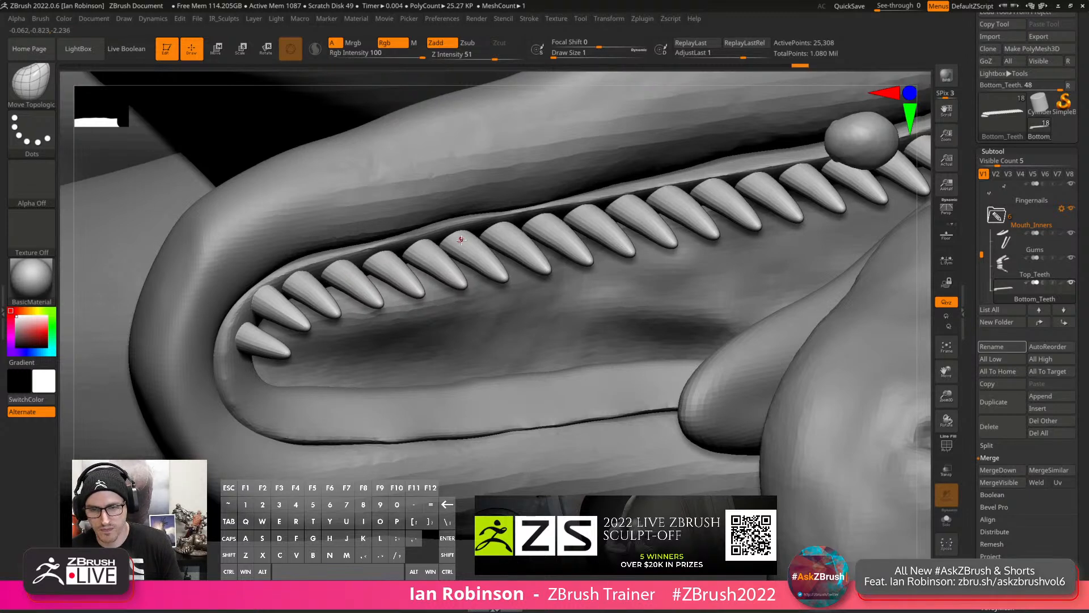
left_click_drag(286, 311, 246, 346)
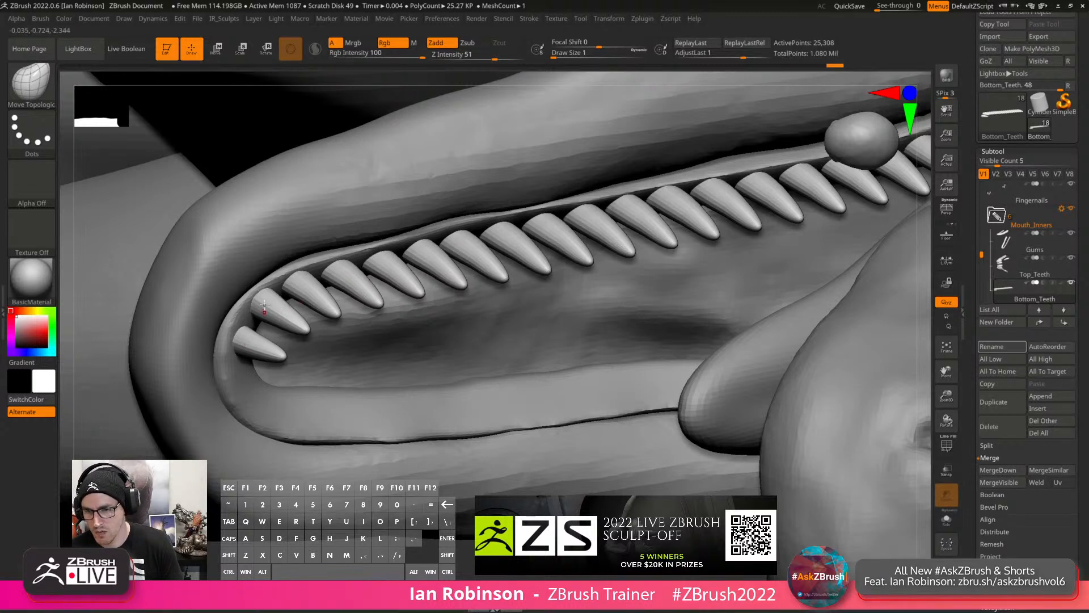
left_click_drag(277, 310, 275, 315)
right_click_drag(530, 213, 499, 261, "alt")
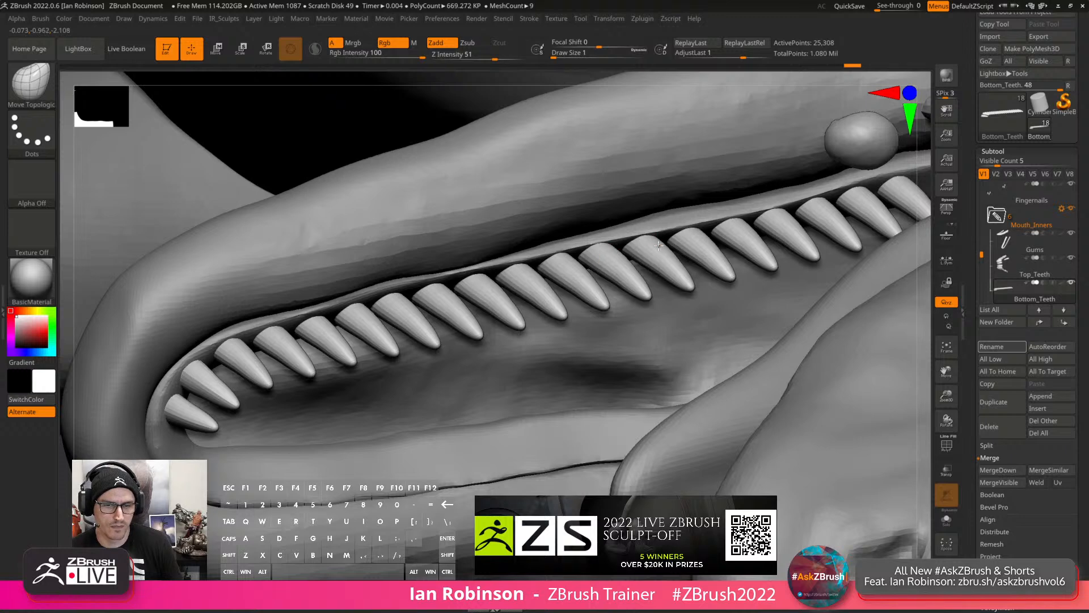
left_click_drag(659, 246, 623, 254)
left_click_drag(702, 230, 860, 194)
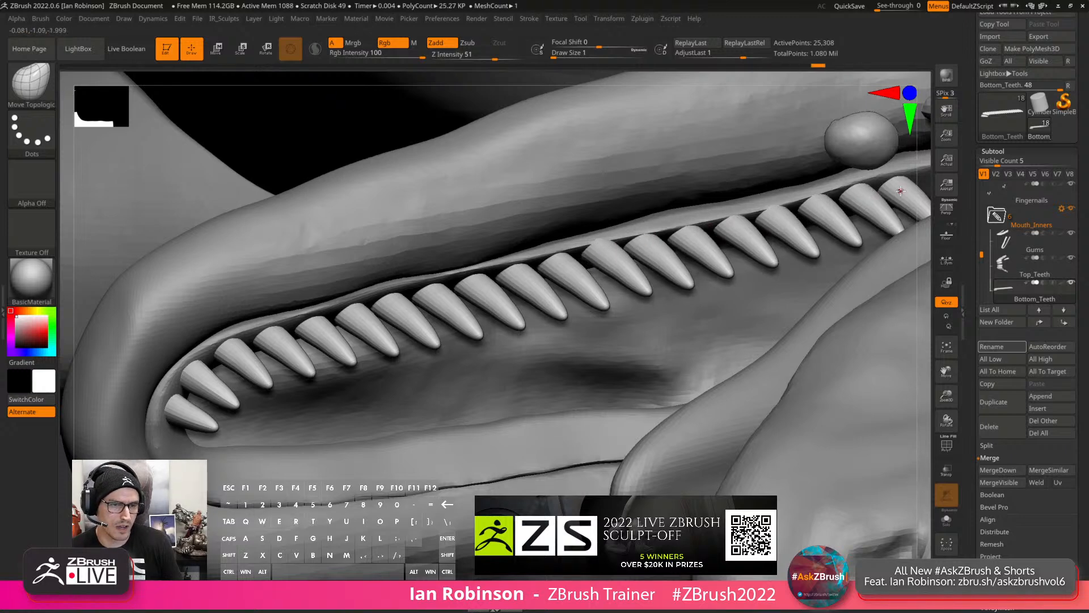
right_click_drag(900, 191, 913, 177)
right_click_drag(740, 238, 695, 266)
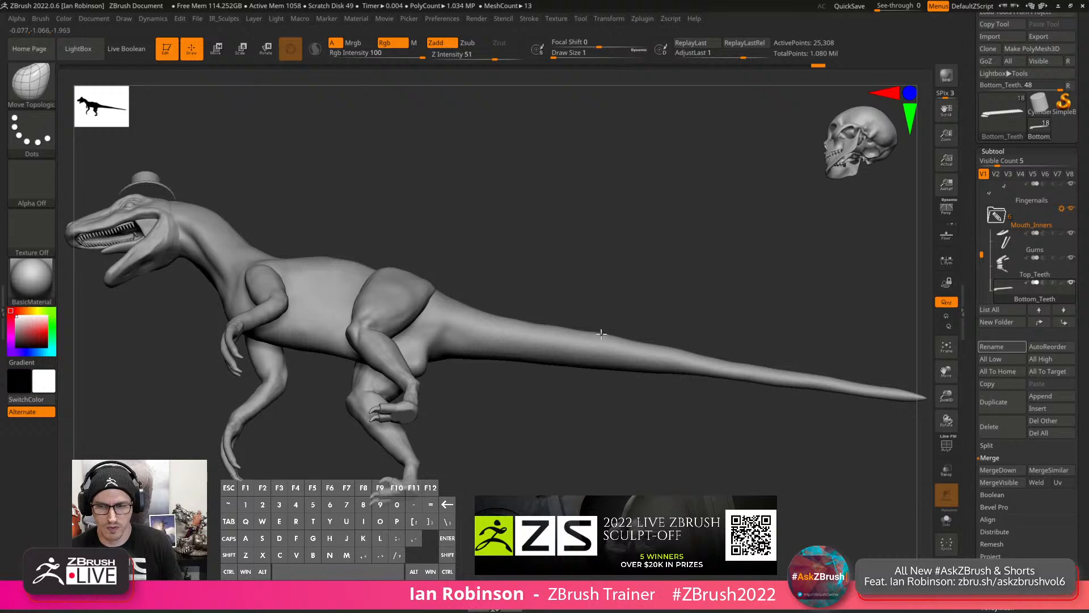
Unhide the other half of the bottom teeth.
right_click_drag(601, 334, 525, 311)
right_click_drag(356, 316, 625, 248, "alt")
right_click_drag(404, 185, 433, 181, "alt")
left_click_drag(433, 181, 415, 188)
right_click_drag(493, 251, 460, 185, "alt")
left_click(805, 241, "ctrl+shift")
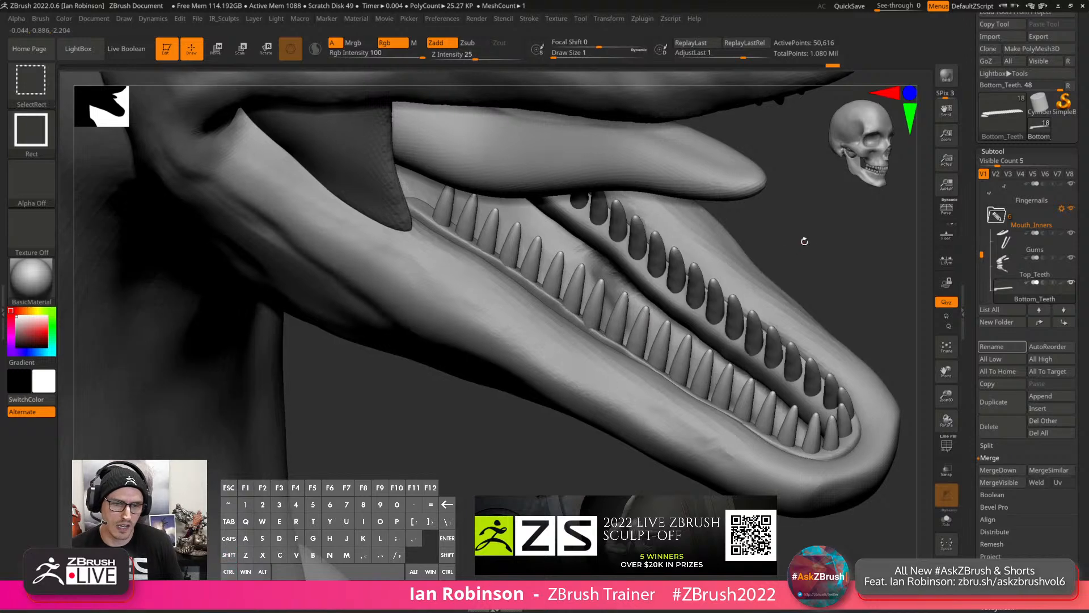
key("g")
left_click(804, 198)
Examine the teeth in the open mouth from several sides, toggling the PolyFrame display on and off.
right_click_drag(647, 304, 646, 238, "alt")
right_click_drag(820, 294, 801, 296, "shift")
right_click_drag(801, 296, 754, 304, "alt")
key("shift+f")
key("shift+f")
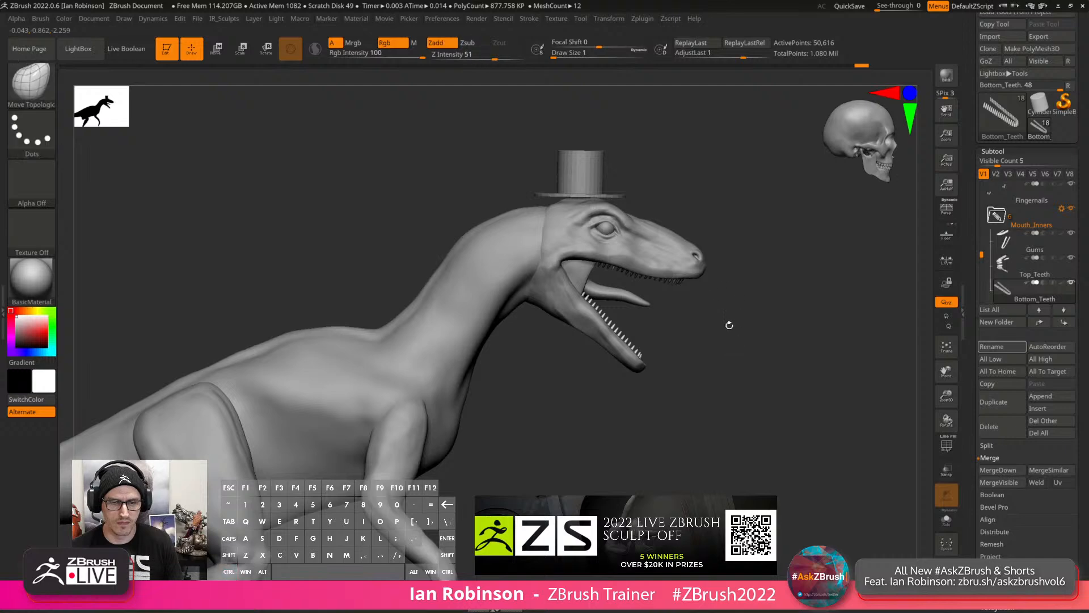
key("shift+f")
key("shift+f")
right_click_drag(725, 297, 649, 428)
Select the Top_Teeth subtool and inspect it in isolation, then show the rest of the dinosaur again.
left_click(685, 142, "alt")
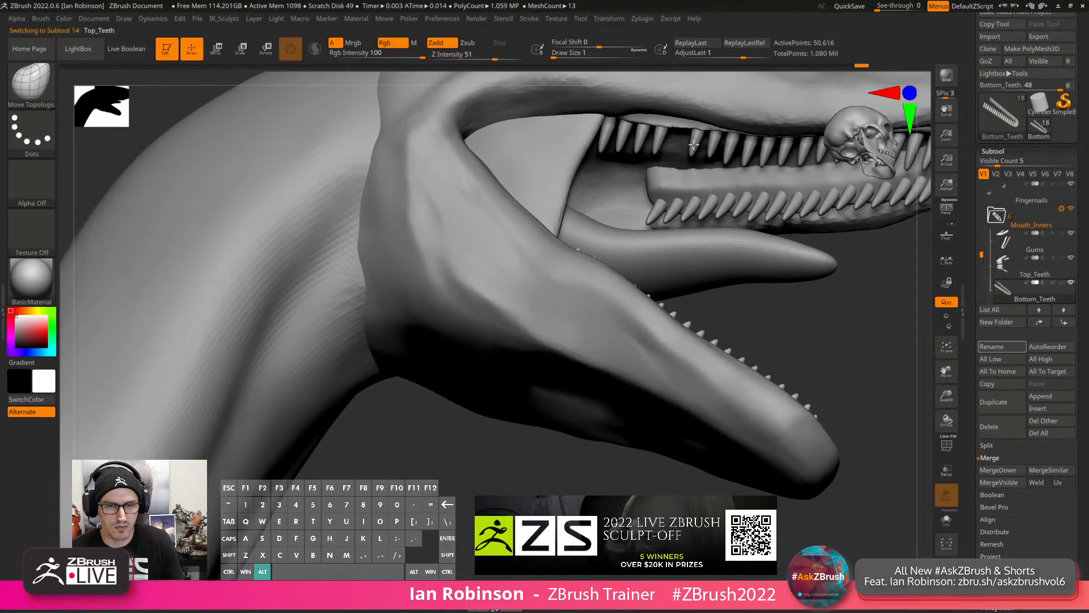
right_click_drag(684, 143, 866, 433)
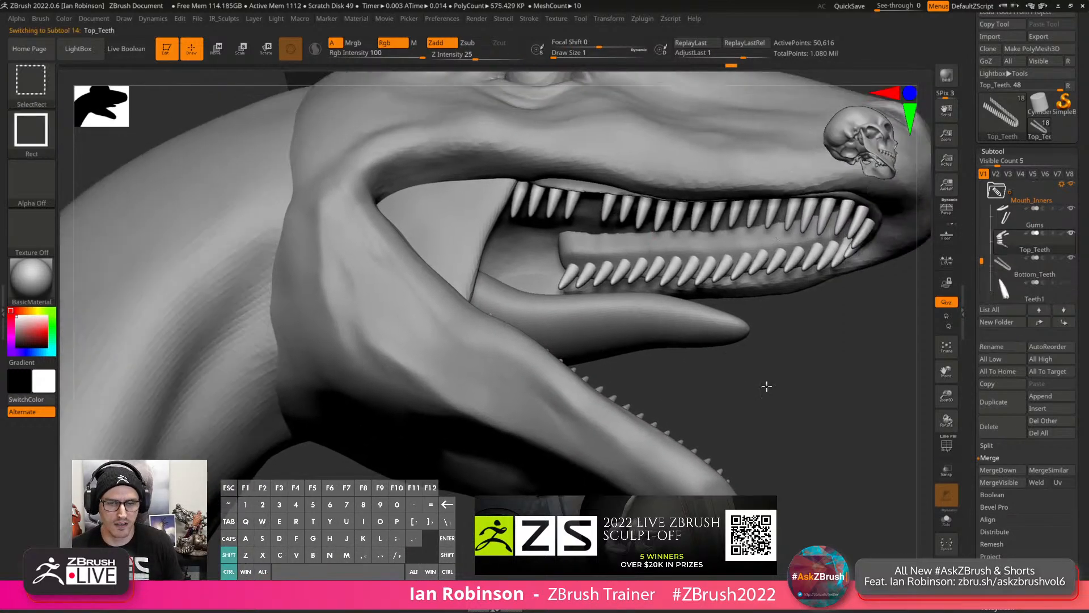
left_click(939, 518)
right_click_drag(823, 363, 642, 380)
mouse_move(618, 196)
right_mouse_down()
mouse_move(611, 253)
mouse_move(592, 160)
mouse_move(651, 172)
right_mouse_up()
key("shift+f")
key("shift+f")
left_click_drag(573, 199, 539, 198)
right_click_drag(601, 197, 667, 239)
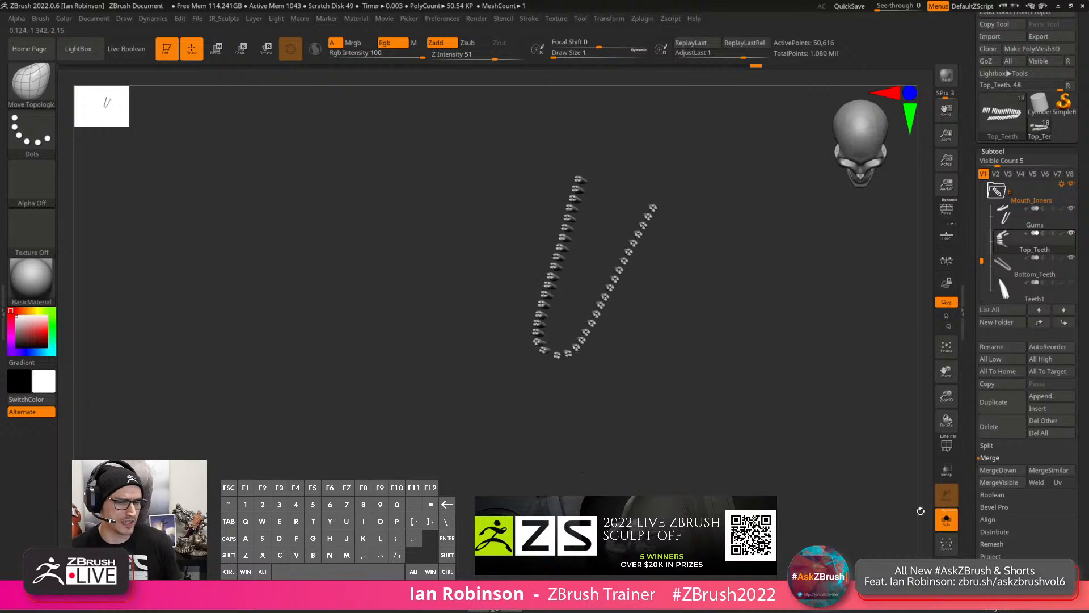
left_click(951, 527)
Save the tool over the existing Raptor_BlockOut_01_Adjustments.ztl file in Downloads.
right_click_drag(783, 455, 670, 329, "alt")
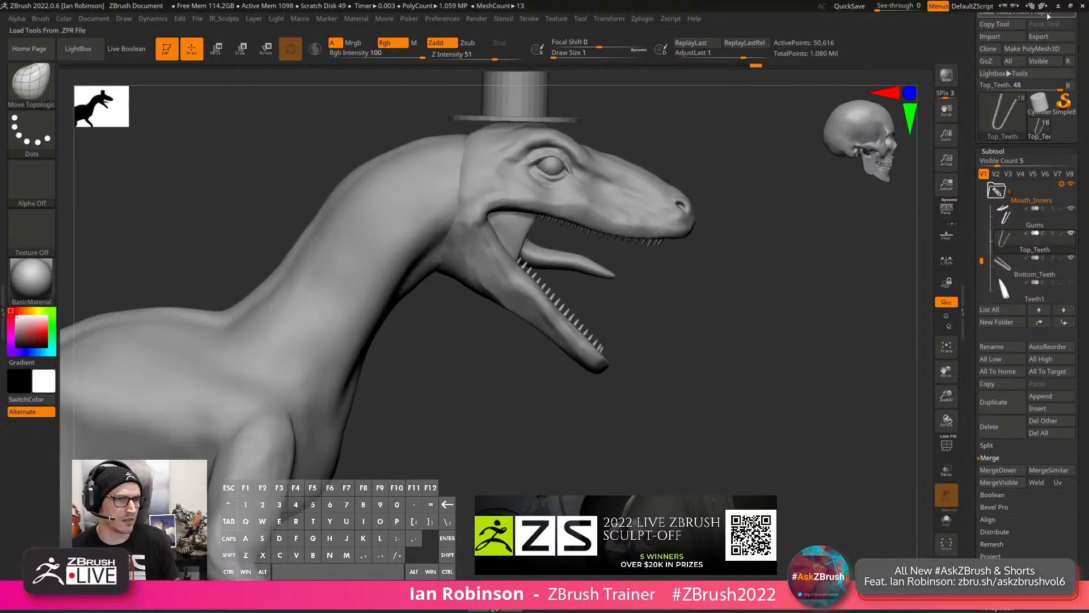
left_click_drag(1083, 36, 1082, 59)
left_click(1053, 32)
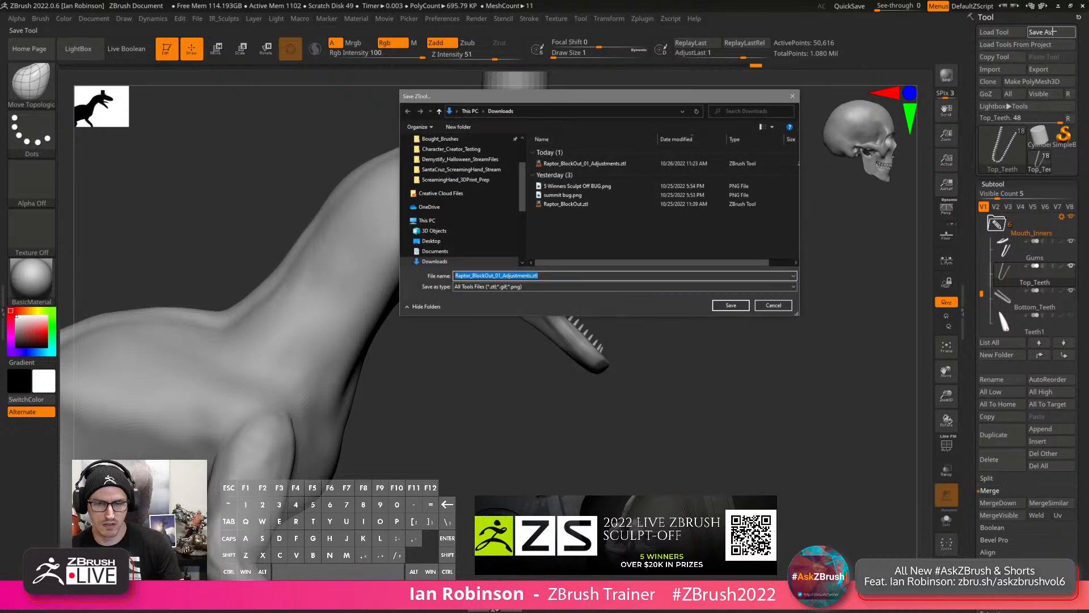
key("Return")
key("Return")
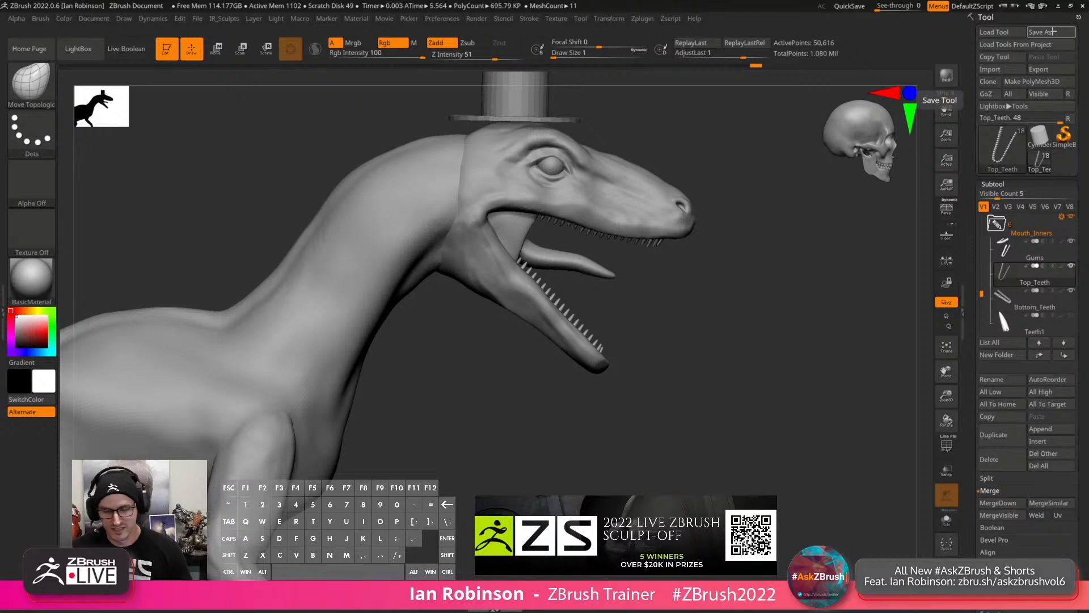
Set the brush Draw Size to about 12.54.
mouse_move(706, 363)
left_mouse_down("alt")
mouse_move(675, 324)
mouse_move(492, 345)
mouse_move(487, 318)
mouse_move(552, 321)
mouse_move(454, 347)
left_mouse_up("alt")
key("s")
left_click(535, 320)
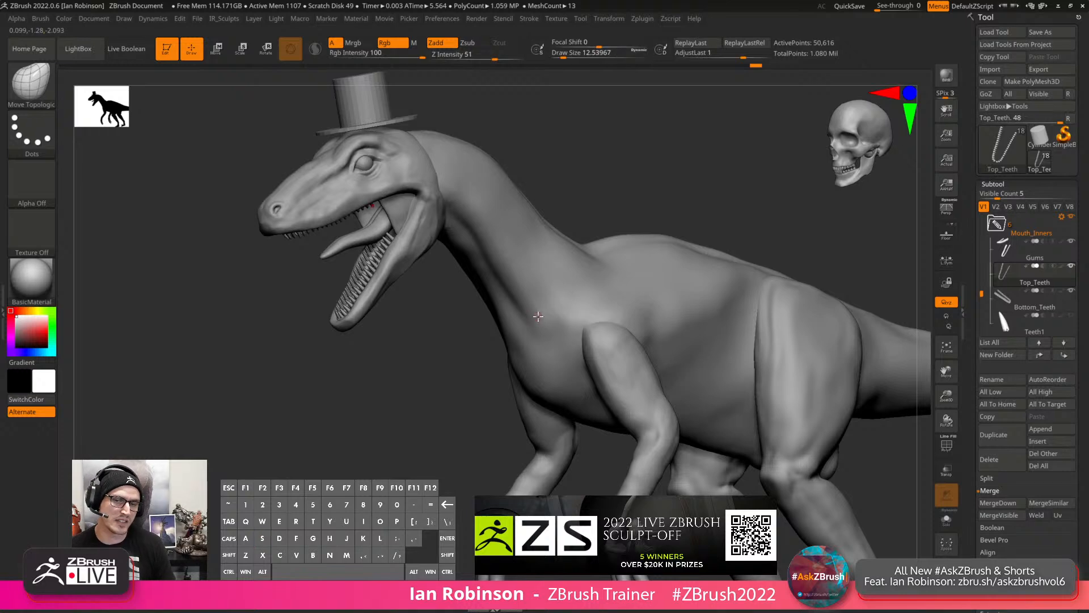
left_click_drag(540, 323, 539, 315, "alt")
right_click_drag(539, 315, 503, 332, "alt")
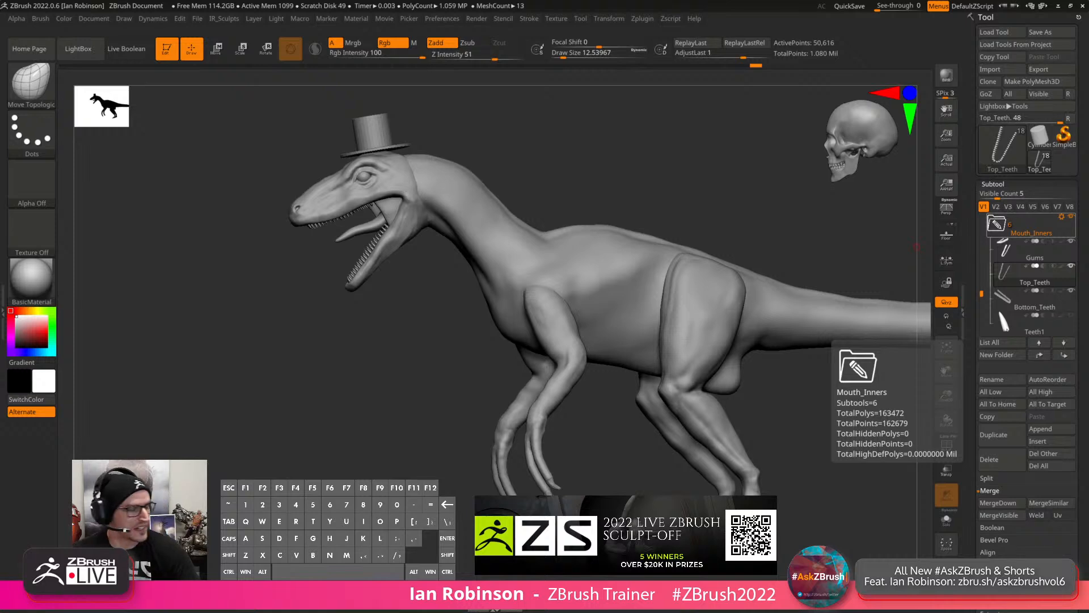
Select the Mouth_Cheeks subtool and try to move it sideways with the transform gizmo.
left_click_drag(625, 450, 481, 276)
left_click(482, 276, "alt")
left_click_drag(613, 238, 635, 251)
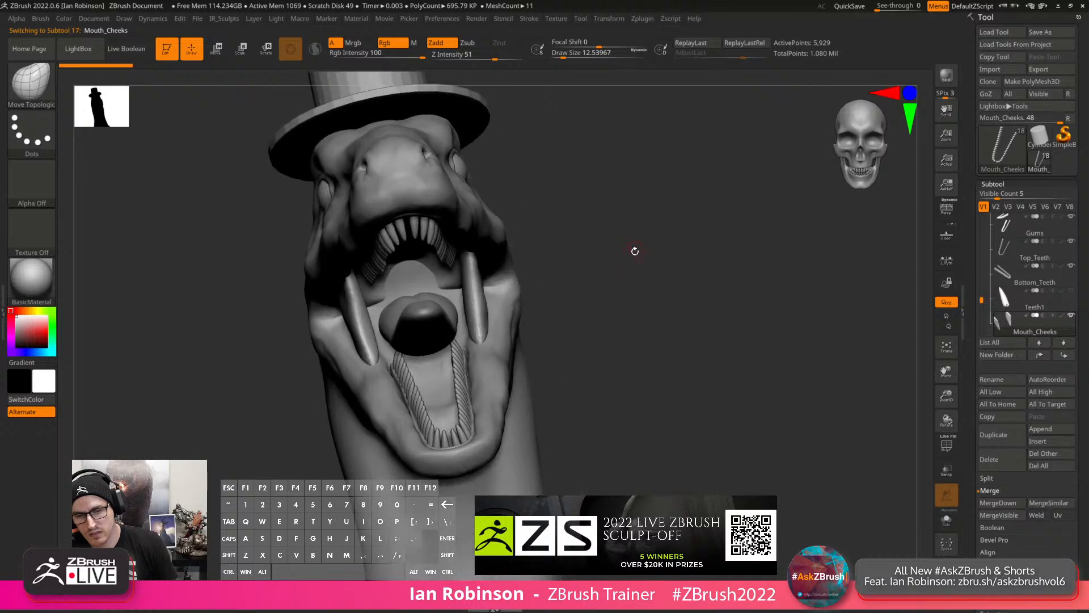
left_click_drag(575, 285, 574, 288)
key("w")
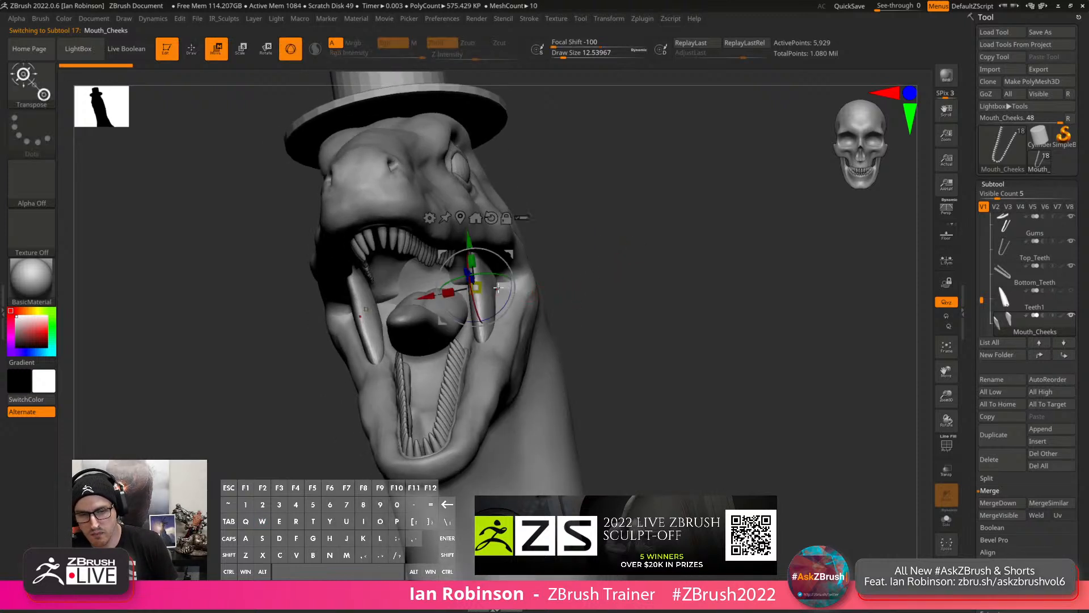
left_click_drag(436, 295, 509, 275)
key("ctrl+z")
Enable local symmetry and adjust the position of both mouth cheeks symmetrically along the X axis.
left_click(947, 258)
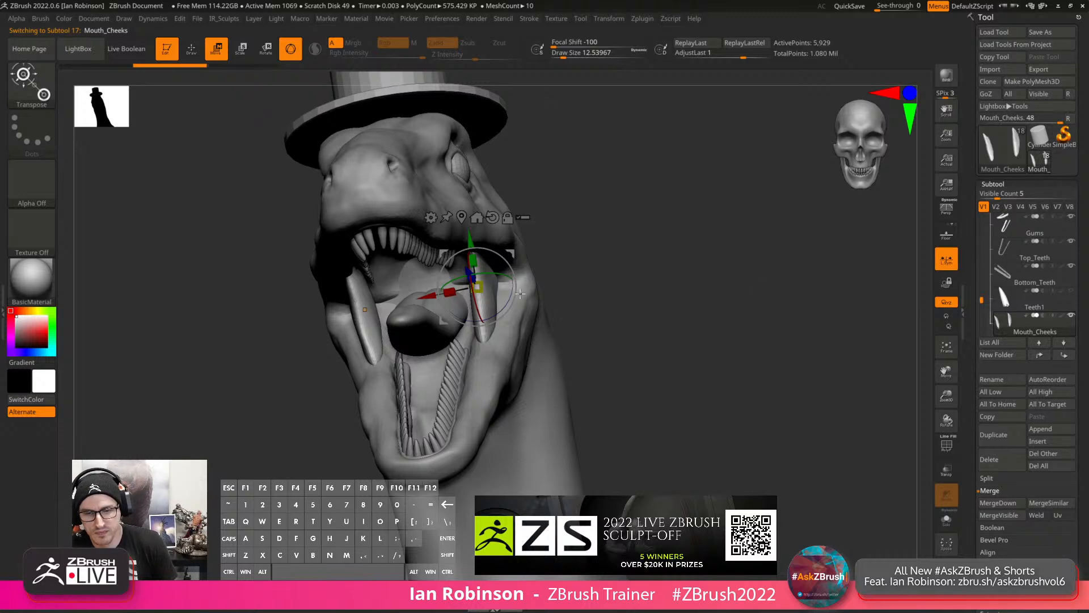
mouse_move(449, 292)
left_mouse_down()
mouse_move(472, 289)
mouse_move(434, 295)
left_mouse_up()
left_click_drag(550, 269, 493, 275)
left_click_drag(658, 258, 670, 234)
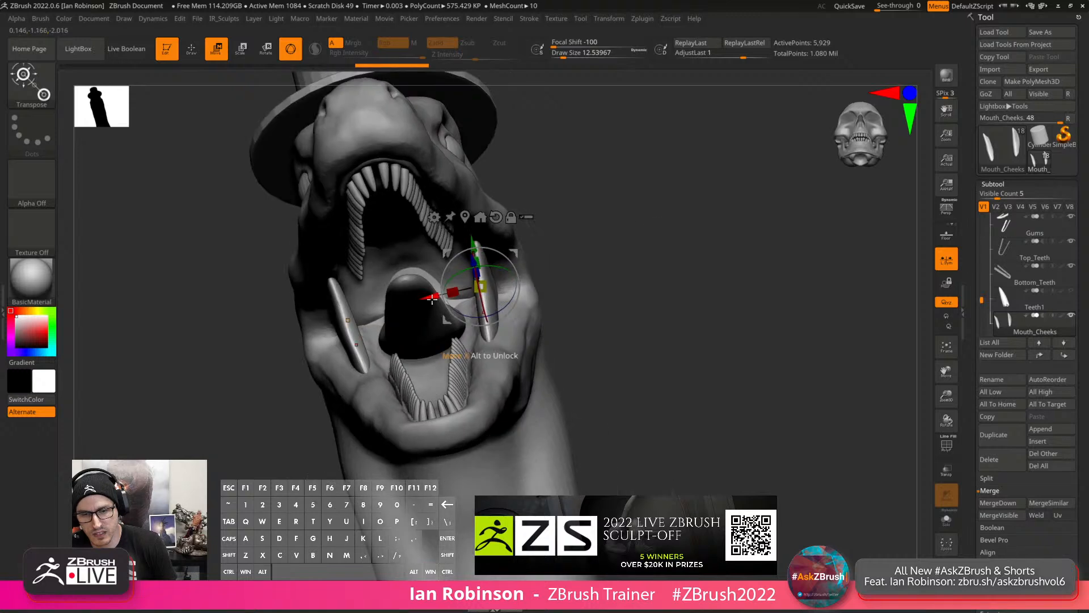
left_click_drag(433, 298, 430, 299)
Return to Draw mode and select the Head subtool.
key("q")
left_click_drag(612, 253, 614, 307)
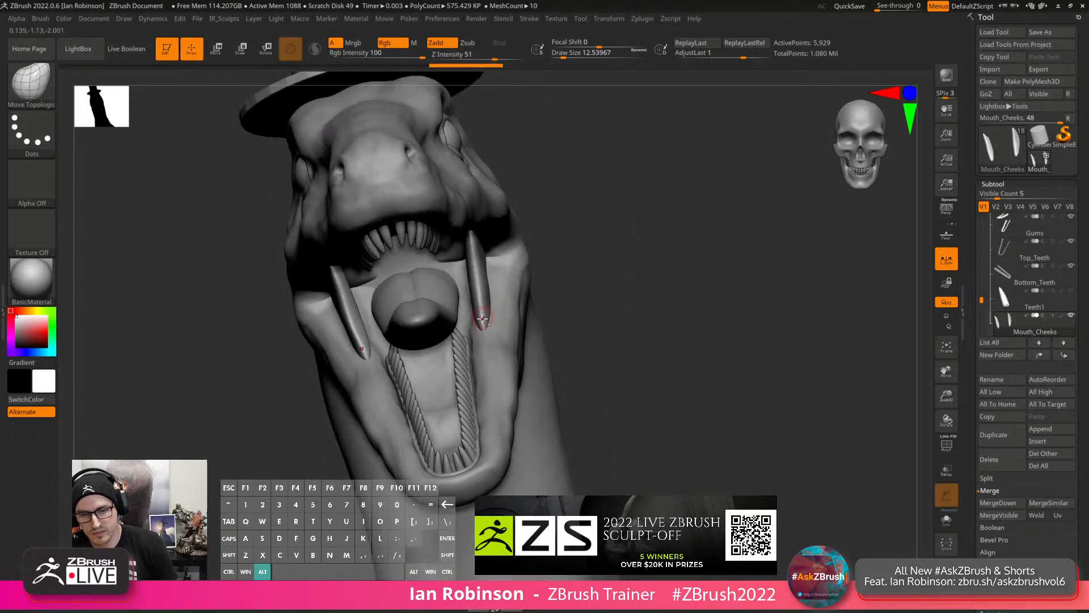
left_click(518, 293, "alt")
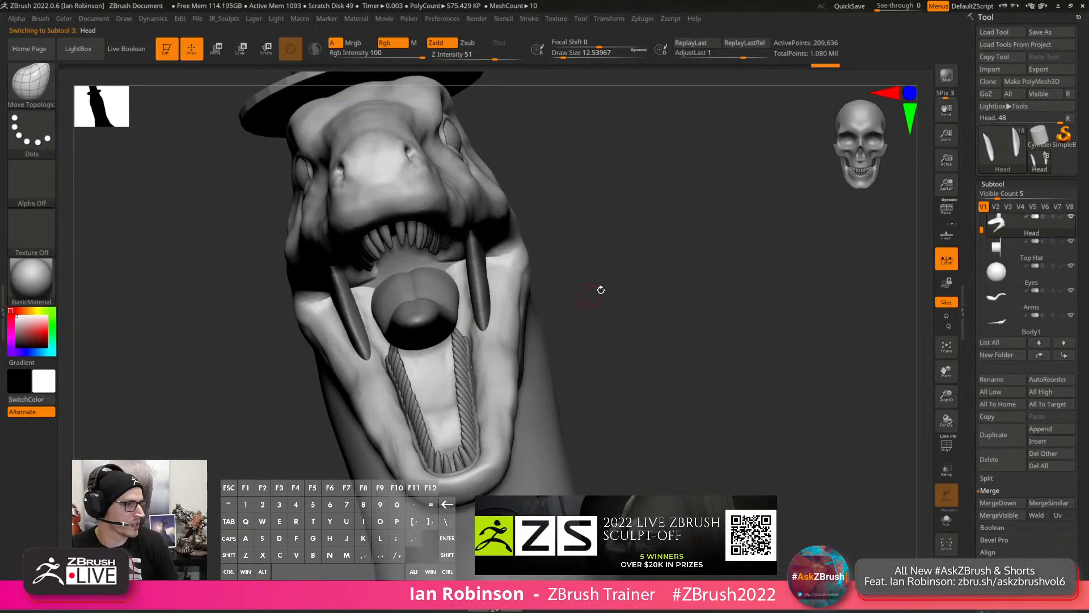
mouse_move(1030, 299)
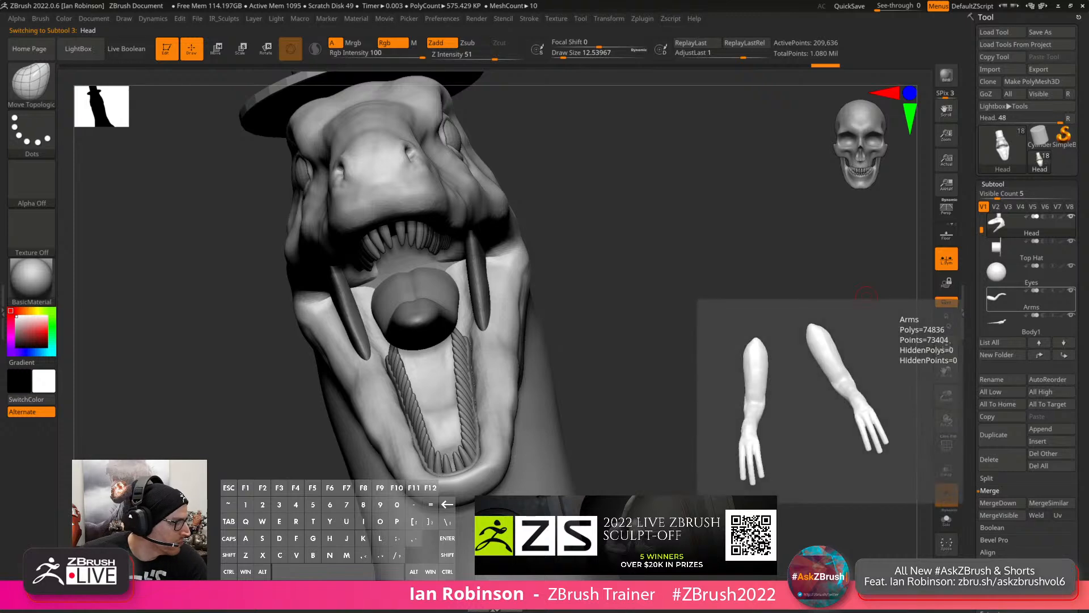
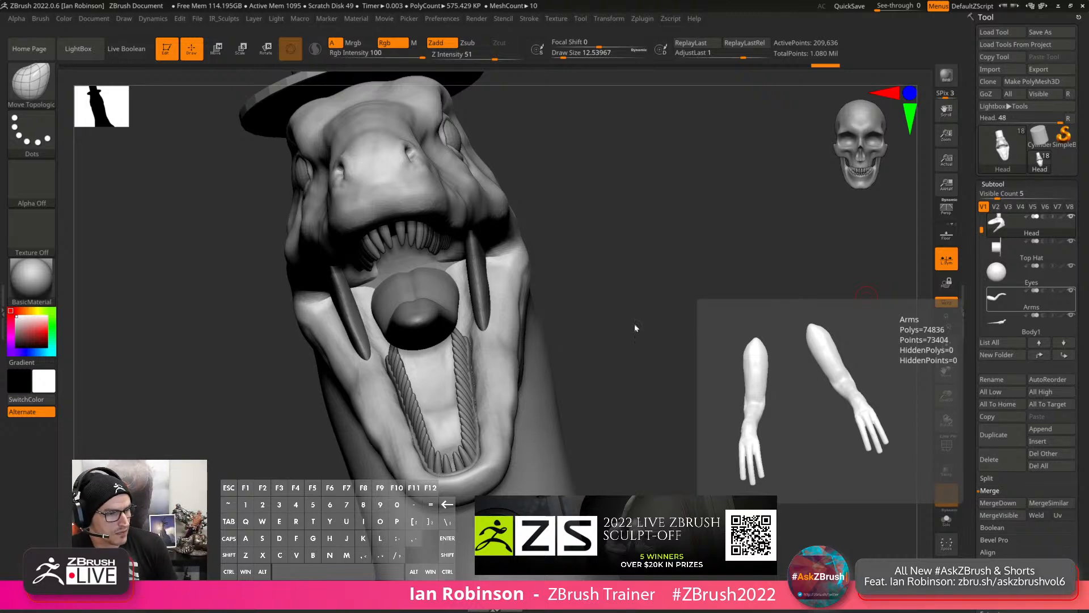
Set the brush Draw Size to about 5.91 and select the Gums subtool inside the mouth.
left_click_drag(641, 280, 573, 295)
right_click_drag(503, 327, 564, 310, "alt")
right_click_drag(791, 373, 709, 440)
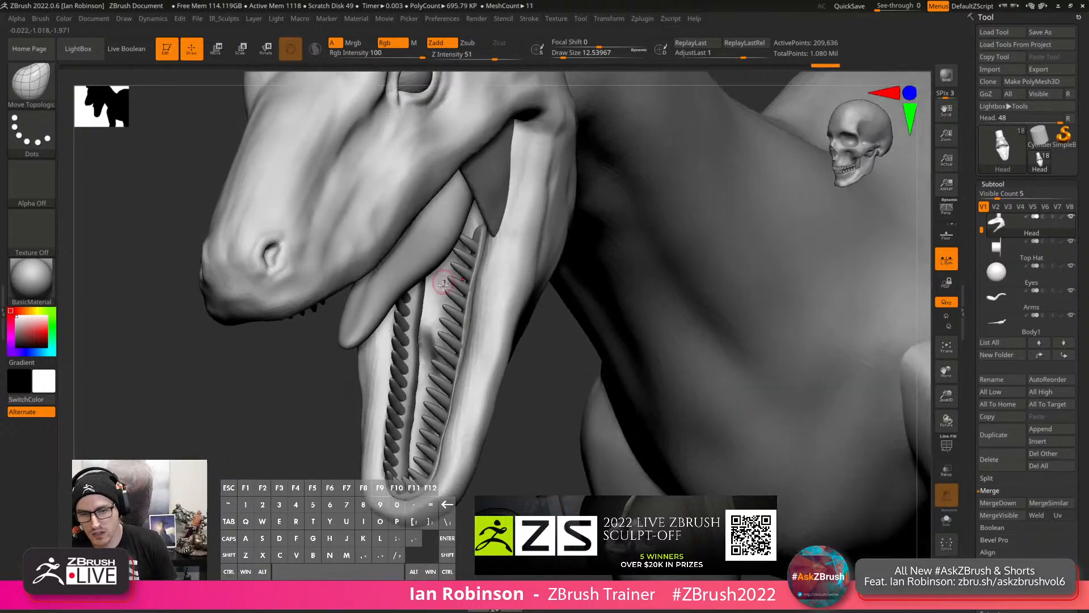
right_click_drag(446, 284, 466, 369)
right_click_drag(462, 318, 372, 202)
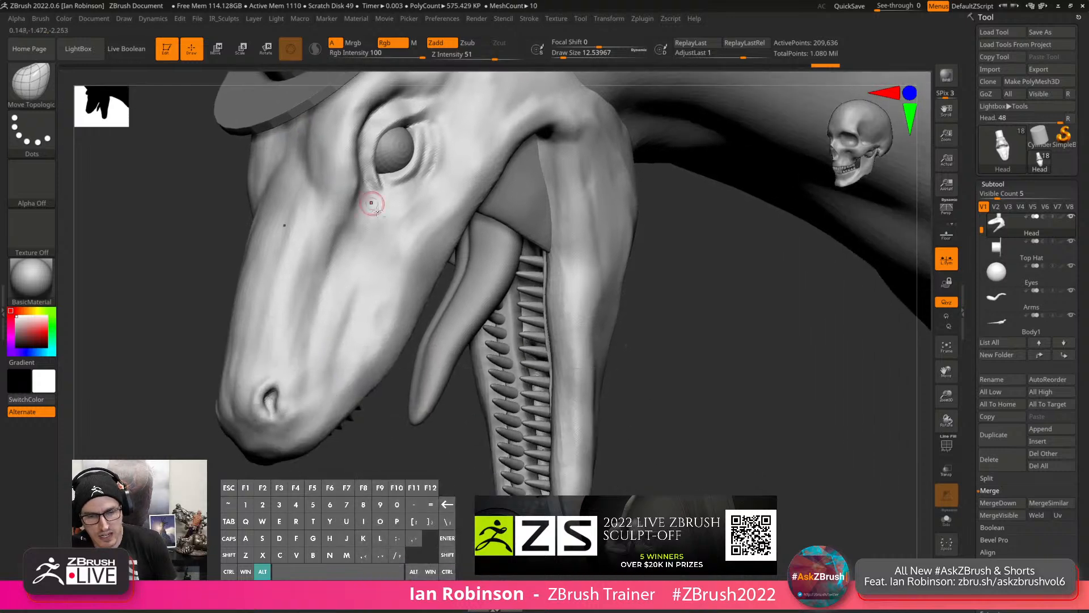
right_click_drag(521, 331, 504, 372)
key("s")
left_click_drag(504, 370, 498, 370)
mouse_move(499, 363)
right_mouse_down()
mouse_move(515, 335)
mouse_move(517, 362)
right_mouse_up()
left_click(517, 351, "alt")
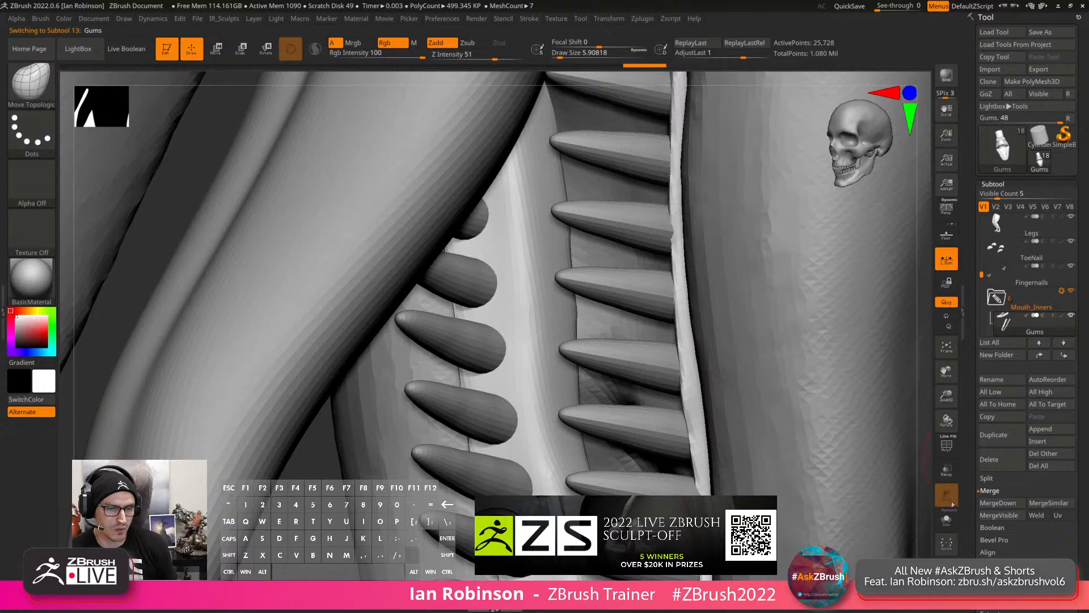
Turn on transparency and recall visibility set V3 so only the mouth parts around the gums are shown.
left_click(946, 470)
right_click_drag(798, 285, 851, 265)
left_click(996, 206)
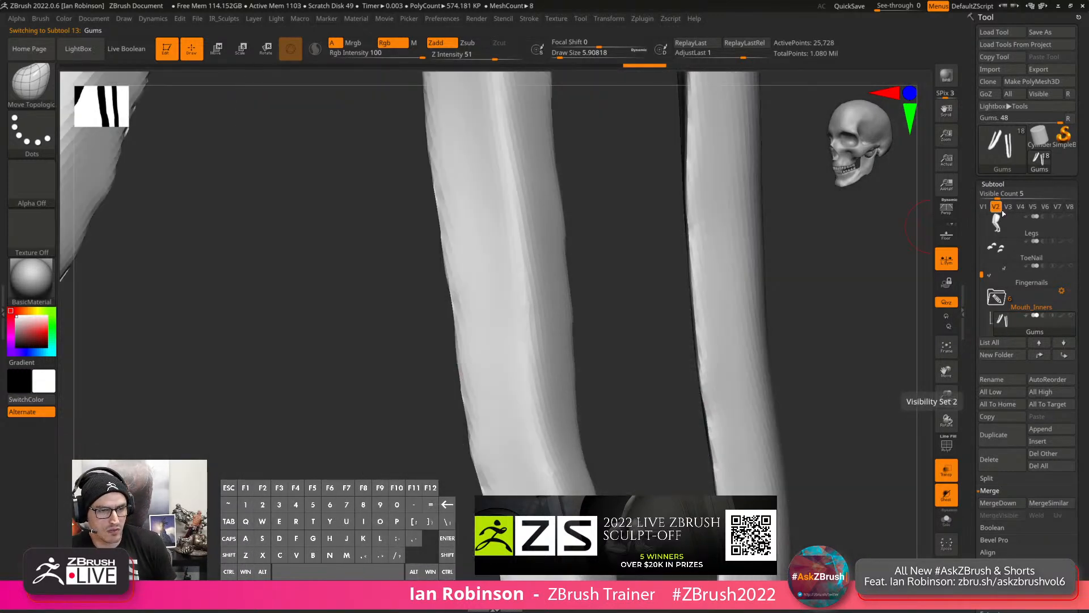
left_click(1008, 208)
mouse_move(513, 356)
right_mouse_down()
mouse_move(562, 368)
mouse_move(514, 363)
right_mouse_up()
Try carving recesses into the gums around the bases of the lower teeth with the ClayBuildup brush.
key("b")
key("c")
key("b")
left_click_drag(492, 345, 498, 343)
mouse_move(495, 277)
left_mouse_down("alt")
mouse_move(492, 289)
mouse_move(489, 279)
left_mouse_up("alt")
mouse_move(488, 208)
left_mouse_down("alt")
mouse_move(485, 218)
mouse_move(484, 199)
left_mouse_up("alt")
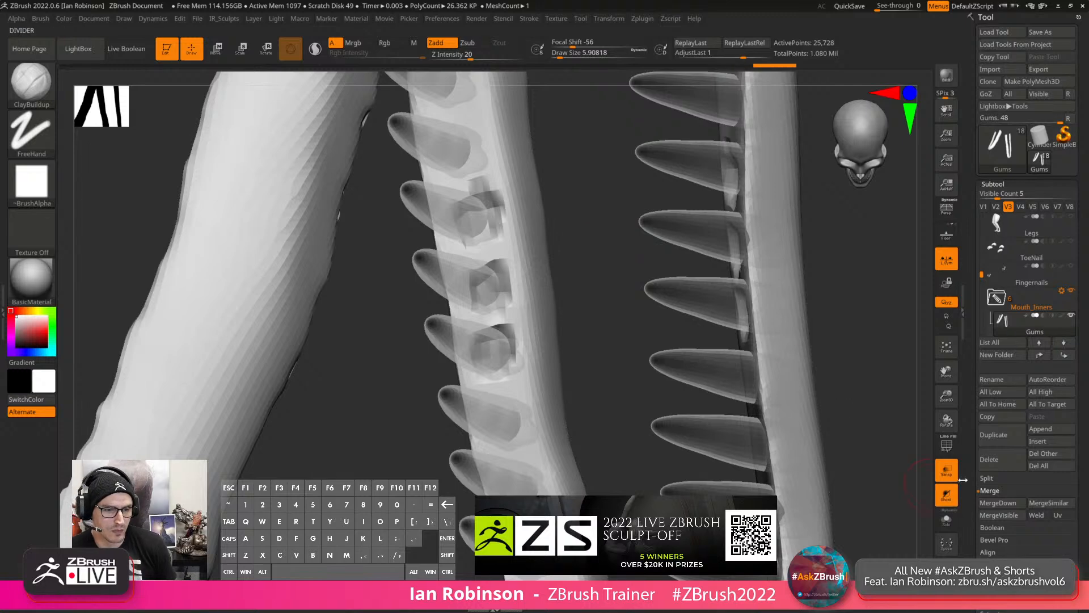
left_click(947, 471)
mouse_move(579, 312)
left_mouse_down()
mouse_move(488, 249)
mouse_move(464, 248)
mouse_move(500, 282)
mouse_move(490, 313)
mouse_move(508, 286)
mouse_move(505, 321)
mouse_move(519, 352)
mouse_move(499, 386)
mouse_move(508, 346)
mouse_move(509, 358)
left_mouse_up()
mouse_move(482, 316)
left_mouse_down()
mouse_move(468, 313)
mouse_move(482, 316)
left_mouse_up()
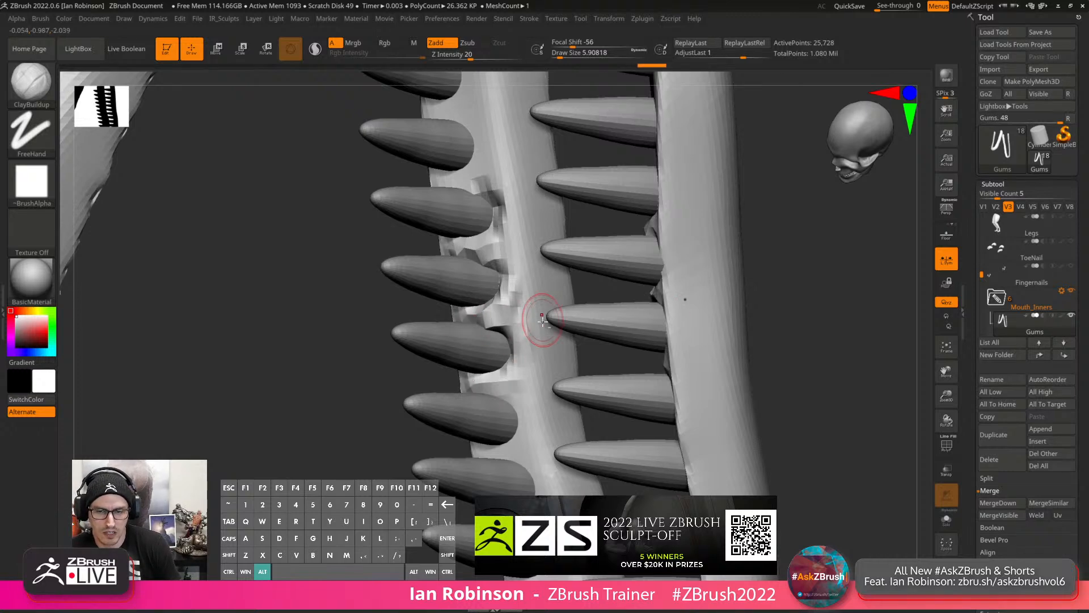
right_click_drag(543, 321, 635, 260, "alt")
mouse_move(716, 314)
right_mouse_down()
mouse_move(746, 323)
mouse_move(672, 352)
mouse_move(715, 374)
right_mouse_up()
key("ctrl")
Make the Top_Teeth subtool visible alongside the gums and bottom teeth, checking the gums in Solo mode.
left_click(947, 519)
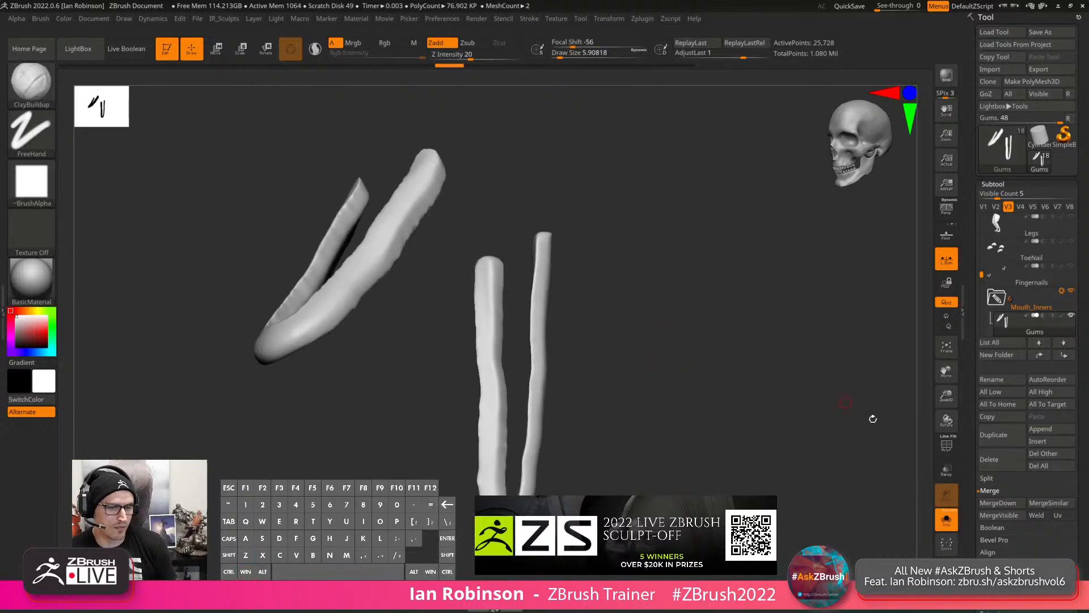
left_click(946, 519)
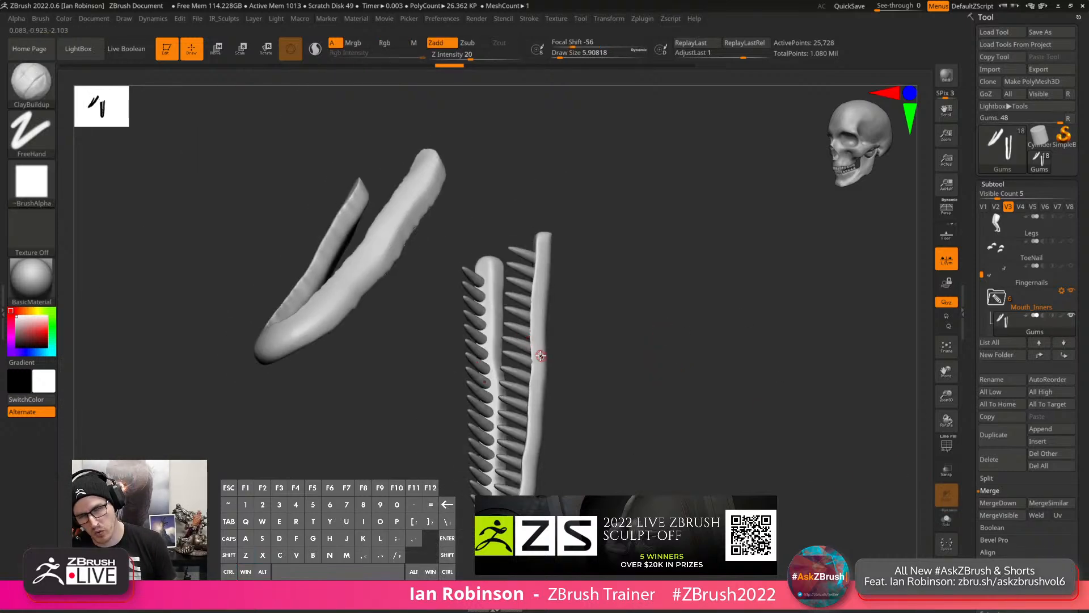
right_click_drag(541, 356, 596, 330)
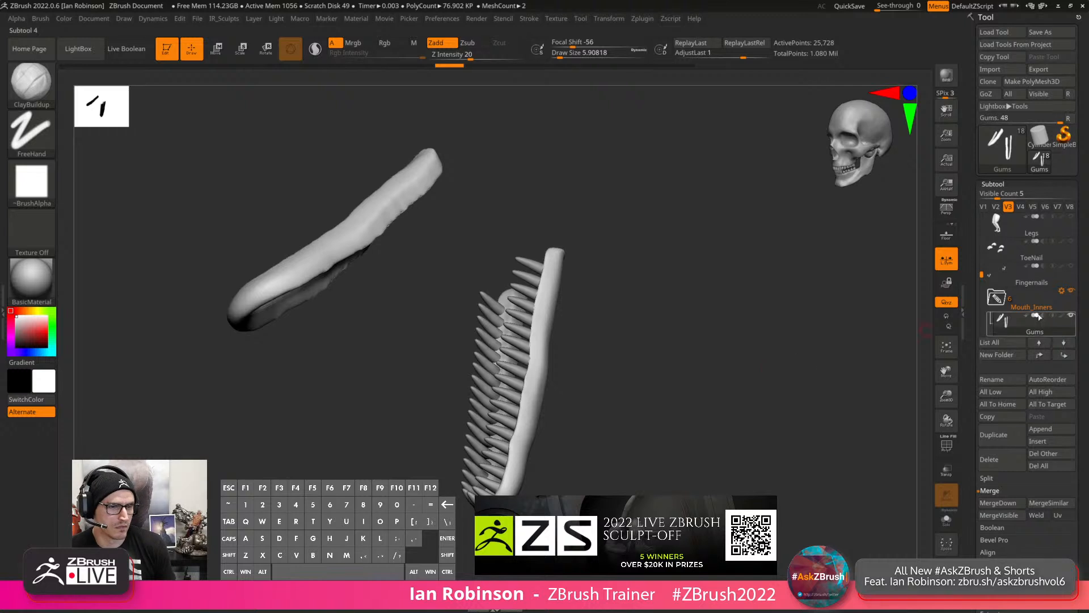
left_click_drag(981, 274, 981, 291)
left_click(1071, 267)
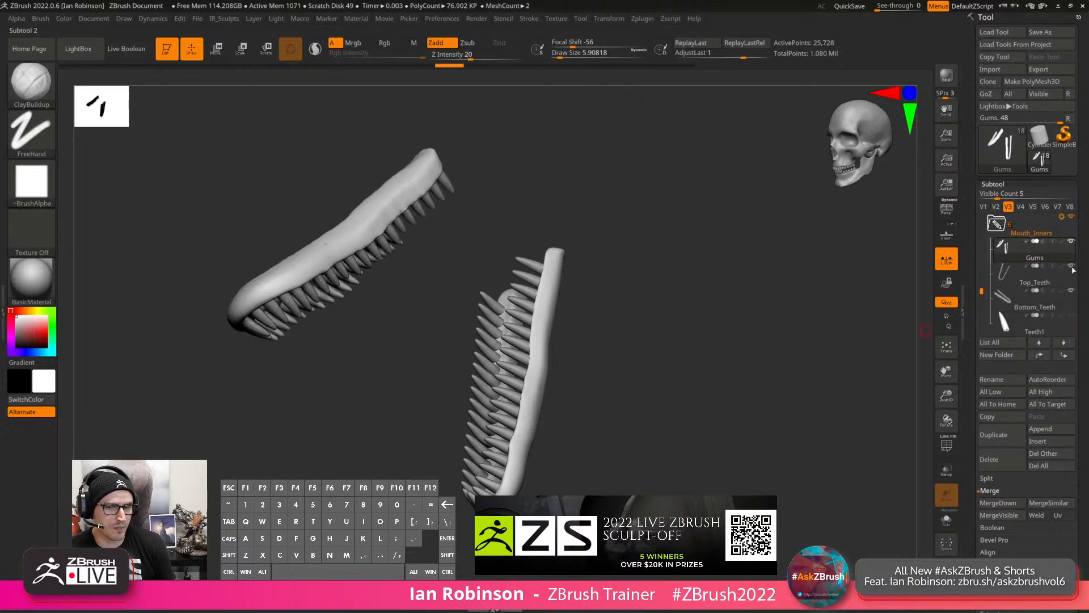
right_click_drag(671, 329, 690, 350, "alt")
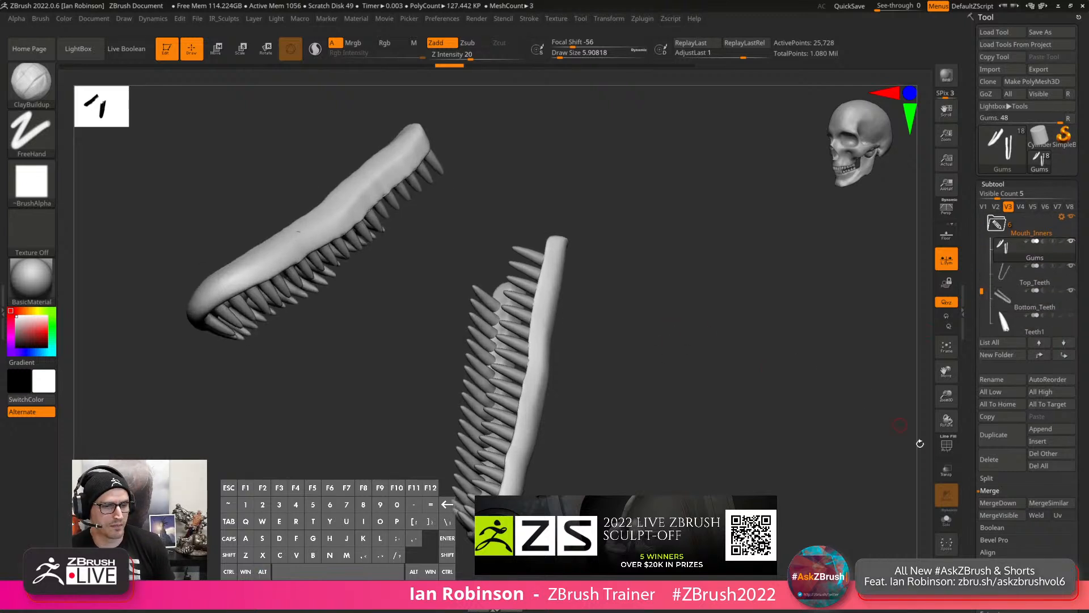
left_click(945, 519)
left_click(945, 519)
Recall visibility set V1 and review the whole dinosaur from several angles.
left_click_drag(982, 290, 981, 214)
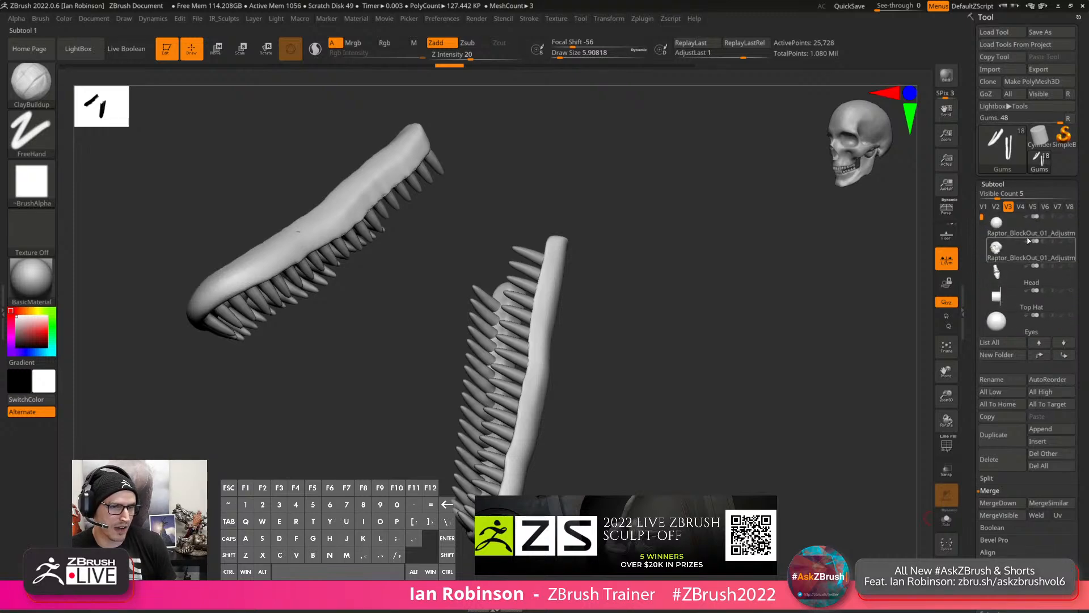
left_click(983, 207)
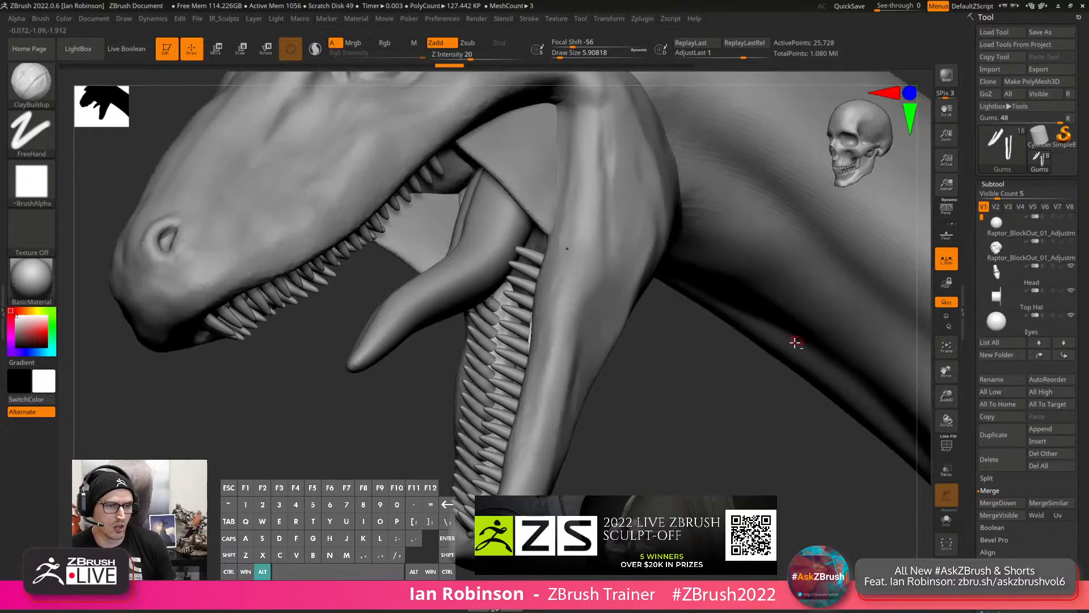
left_click_drag(670, 418, 634, 292, "alt")
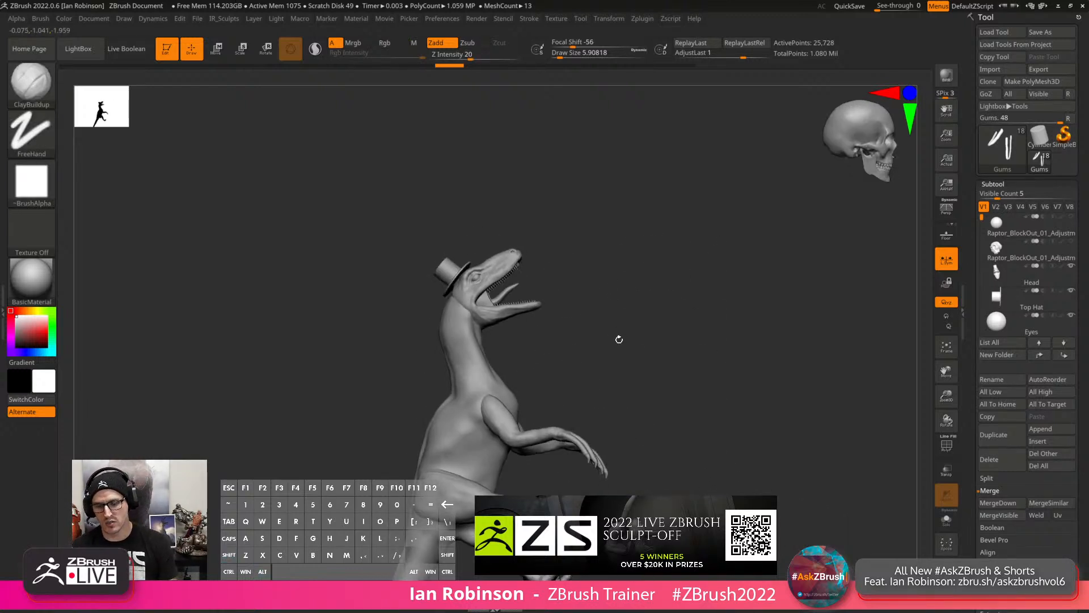
left_click_drag(619, 340, 558, 390)
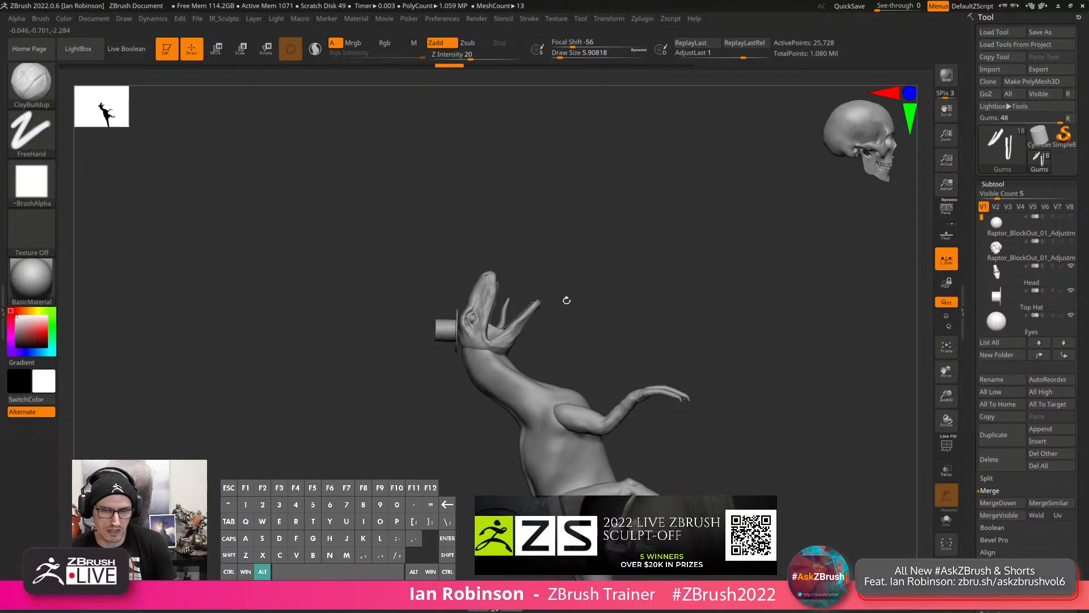
left_click_drag(566, 300, 527, 351)
mouse_move(528, 352)
right_mouse_down()
mouse_move(532, 326)
mouse_move(513, 340)
right_mouse_up()
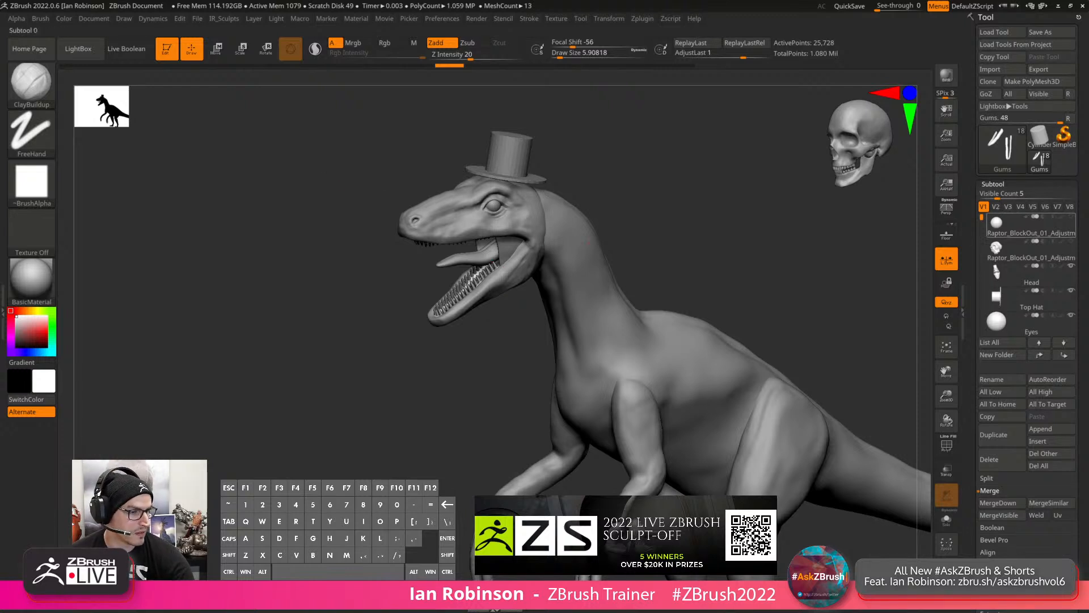
mouse_move(1016, 226)
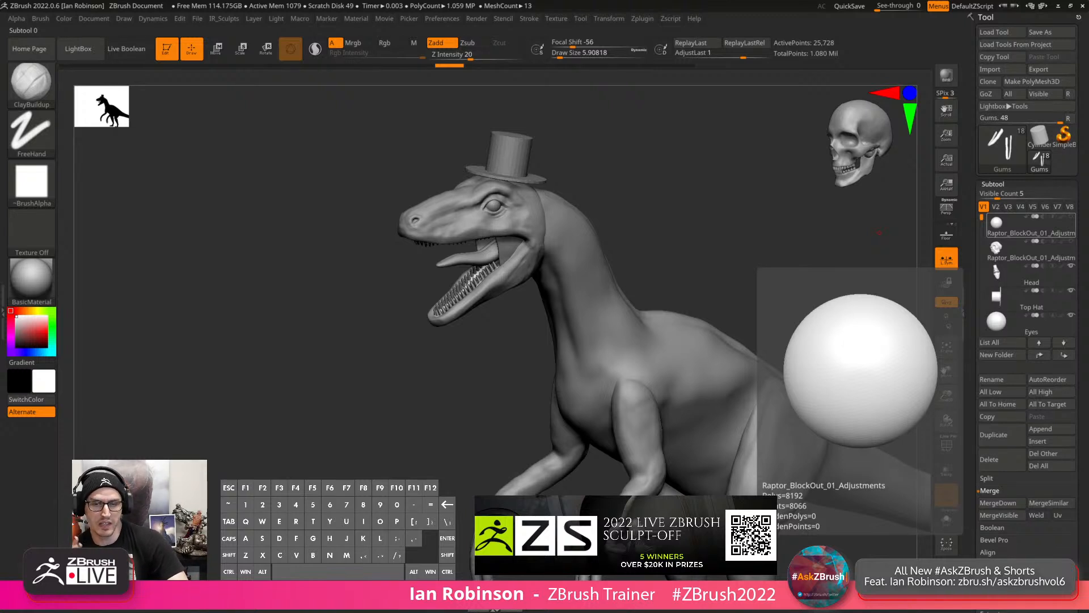
Set the brush Draw Size to about 45.17 while framing the dinosaur's open mouth.
left_click_drag(517, 299, 528, 267)
mouse_move(528, 267)
right_mouse_down("alt")
mouse_move(510, 199)
mouse_move(508, 272)
mouse_move(539, 249)
right_mouse_up("alt")
mouse_move(539, 250)
right_mouse_down("alt")
mouse_move(495, 231)
mouse_move(503, 277)
mouse_move(523, 275)
mouse_move(475, 369)
mouse_move(437, 326)
mouse_move(488, 322)
right_mouse_up("alt")
key("s")
left_click_drag(434, 208, 447, 209)
right_click_drag(453, 219, 442, 199)
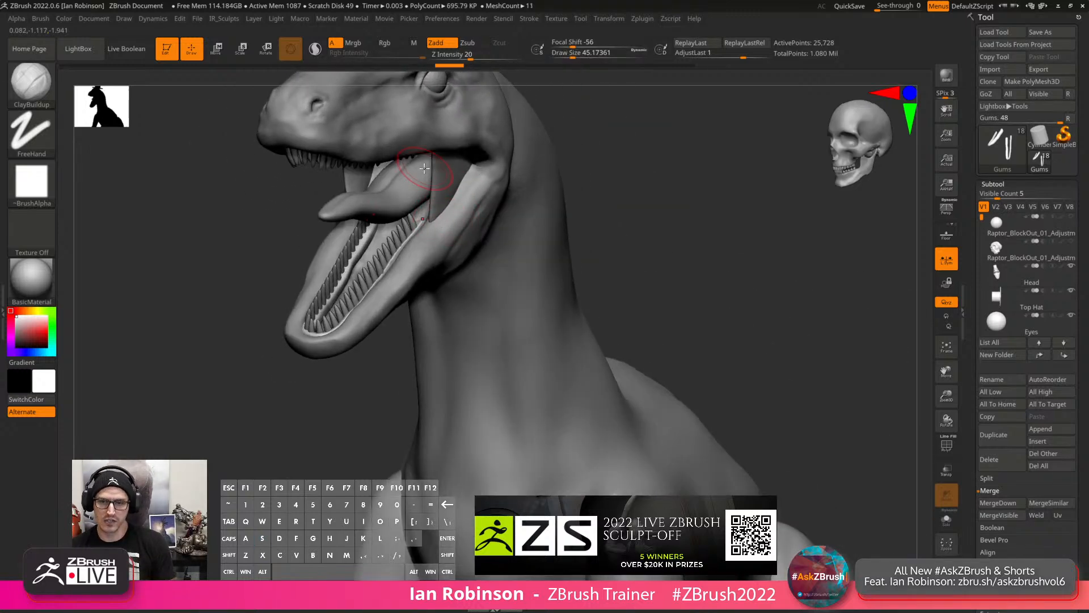
right_click_drag(521, 249, 468, 328)
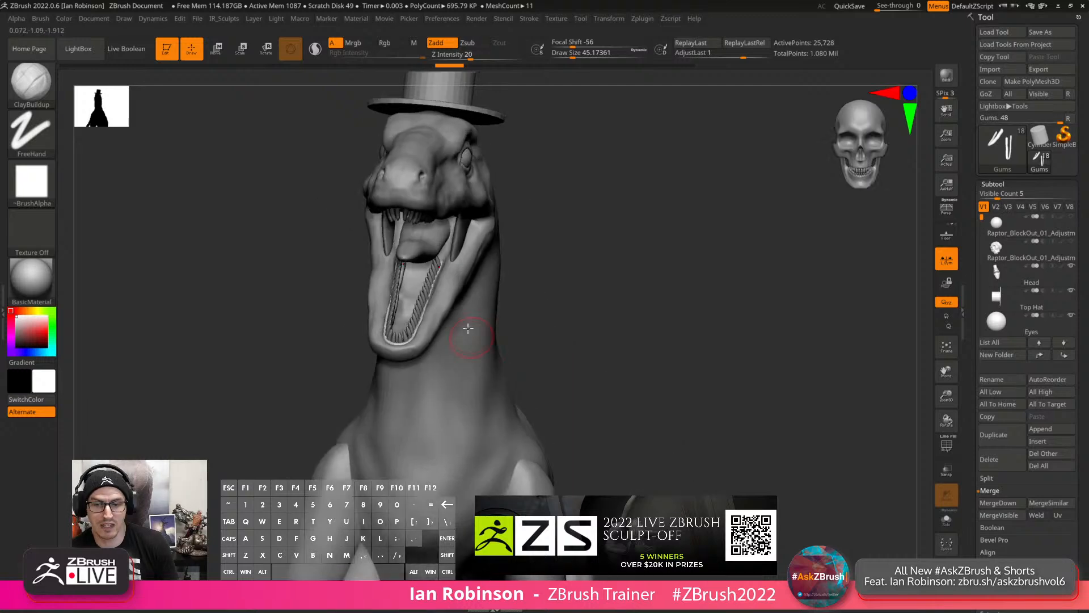
left_click(475, 236, "alt")
mouse_move(478, 245)
right_mouse_down("alt")
mouse_move(457, 241)
mouse_move(453, 203)
mouse_move(492, 196)
right_mouse_up("alt")
left_click(440, 215, "alt")
key("w")
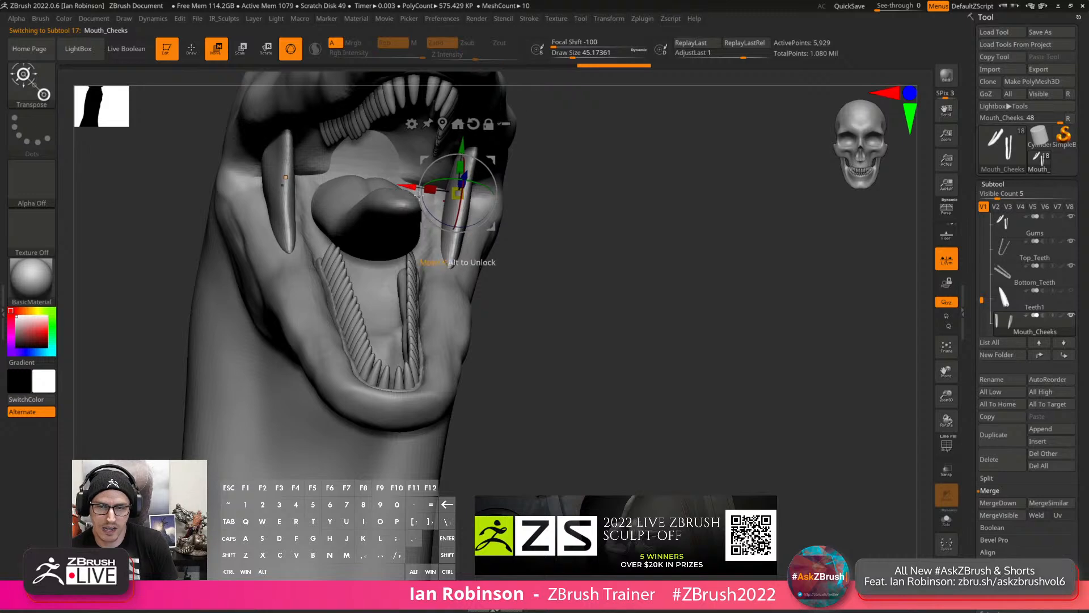
key("q")
Isolate the Head subtool in Solo mode and activate the ClayBuildup brush.
left_click(426, 279, "alt")
left_click(947, 520)
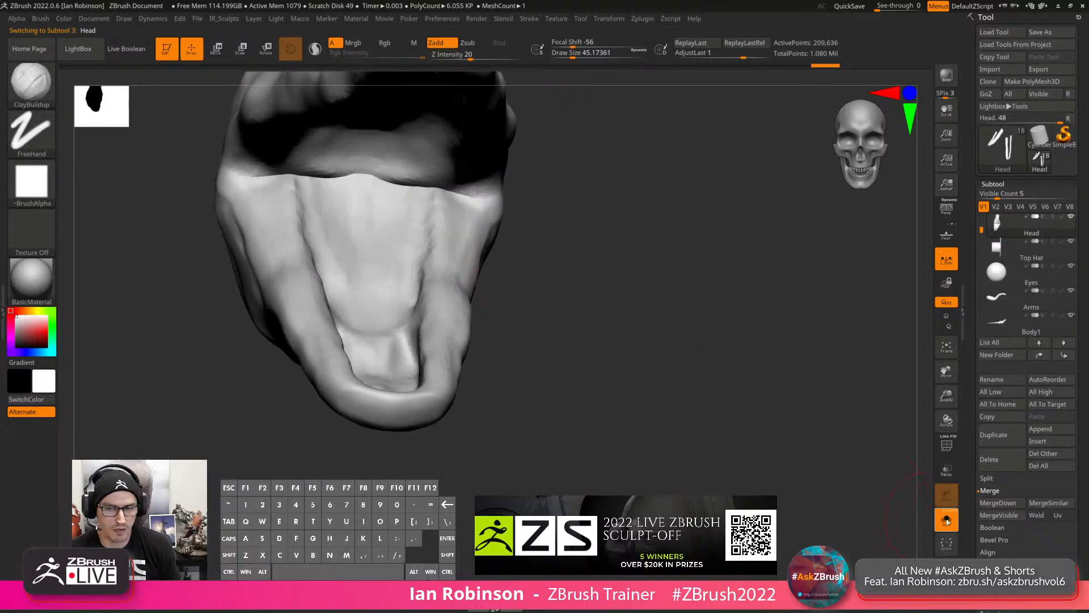
key("s")
left_click_drag(464, 288, 454, 289)
key("b")
key("c")
key("b")
Set the Draw Size to about 39.48 and carve into the head's inner lower jaw and the back of the mouth.
mouse_move(480, 239)
right_mouse_down()
mouse_move(526, 343)
mouse_move(507, 366)
right_mouse_up()
key("s")
left_click_drag(428, 327, 437, 328)
right_click_drag(436, 329, 474, 331)
mouse_move(431, 354)
left_mouse_down("alt")
mouse_move(426, 292)
mouse_move(441, 368)
mouse_move(440, 306)
mouse_move(445, 386)
mouse_move(425, 213)
mouse_move(436, 284)
left_mouse_up("alt")
right_click_drag(568, 301, 503, 281)
mouse_move(446, 230)
left_mouse_down("alt")
mouse_move(447, 199)
mouse_move(436, 227)
left_mouse_up("alt")
mouse_move(437, 190)
left_mouse_down("alt")
mouse_move(425, 218)
mouse_move(403, 225)
mouse_move(380, 199)
mouse_move(397, 181)
mouse_move(386, 164)
mouse_move(403, 168)
mouse_move(382, 187)
mouse_move(404, 165)
left_mouse_up("alt")
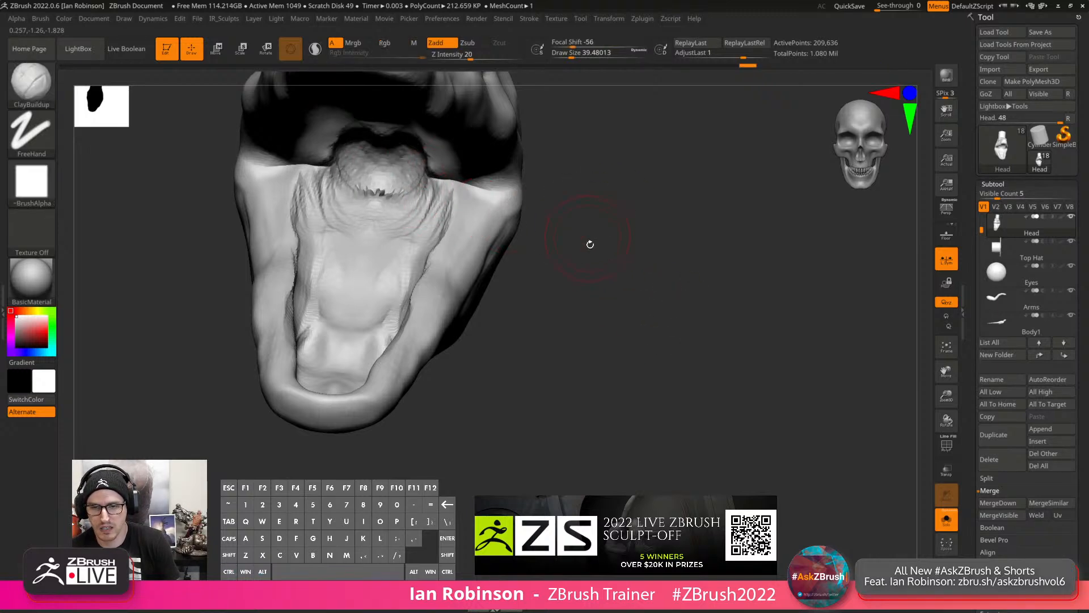
Display the head's polyframe and raise its DynaMesh resolution to 736.
mouse_move(589, 243)
left_mouse_down()
mouse_move(450, 256)
mouse_move(605, 223)
mouse_move(609, 232)
left_mouse_up()
key("2")
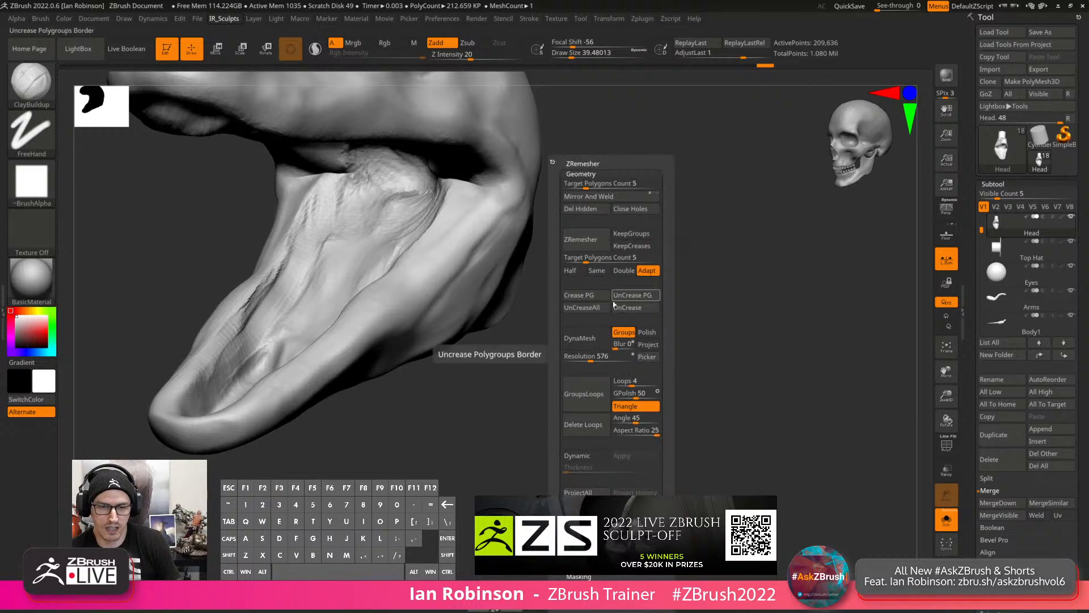
key("shift+f")
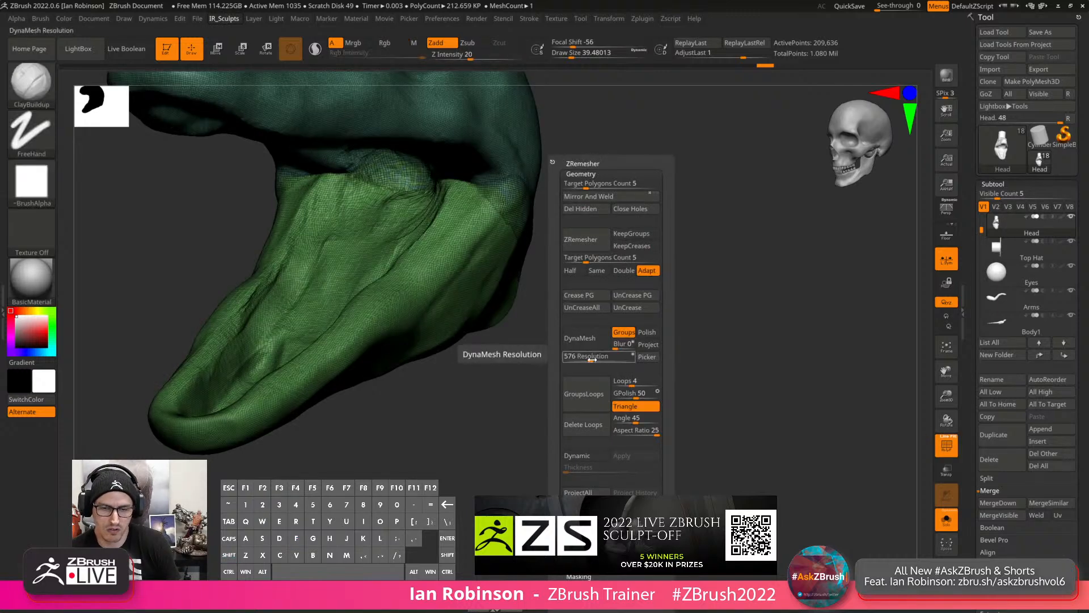
left_click(595, 359)
left_click_drag(648, 357, 457, 284)
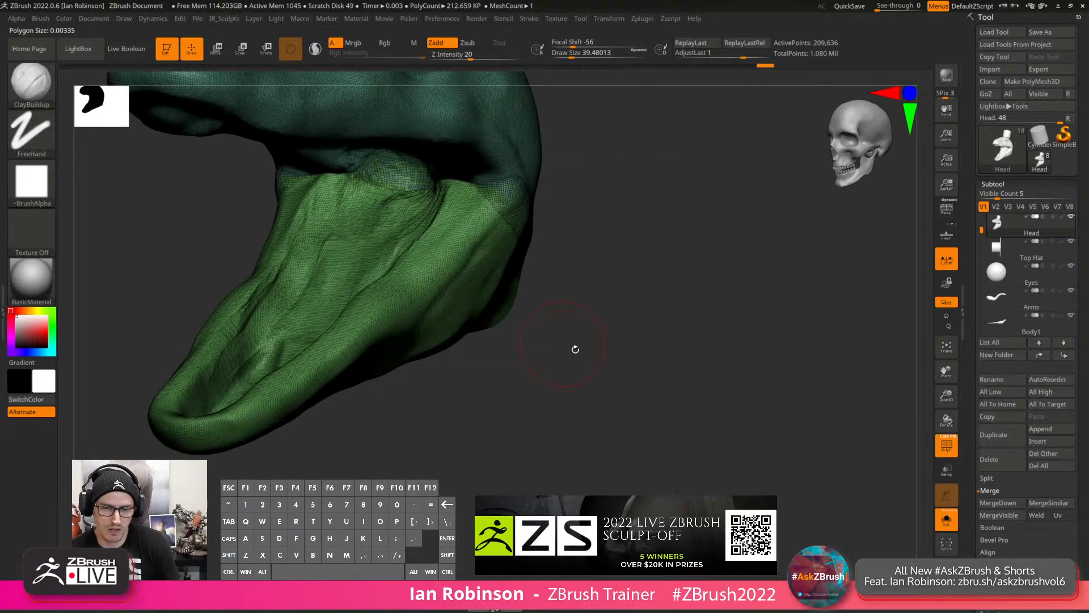
key("2")
left_click(581, 358)
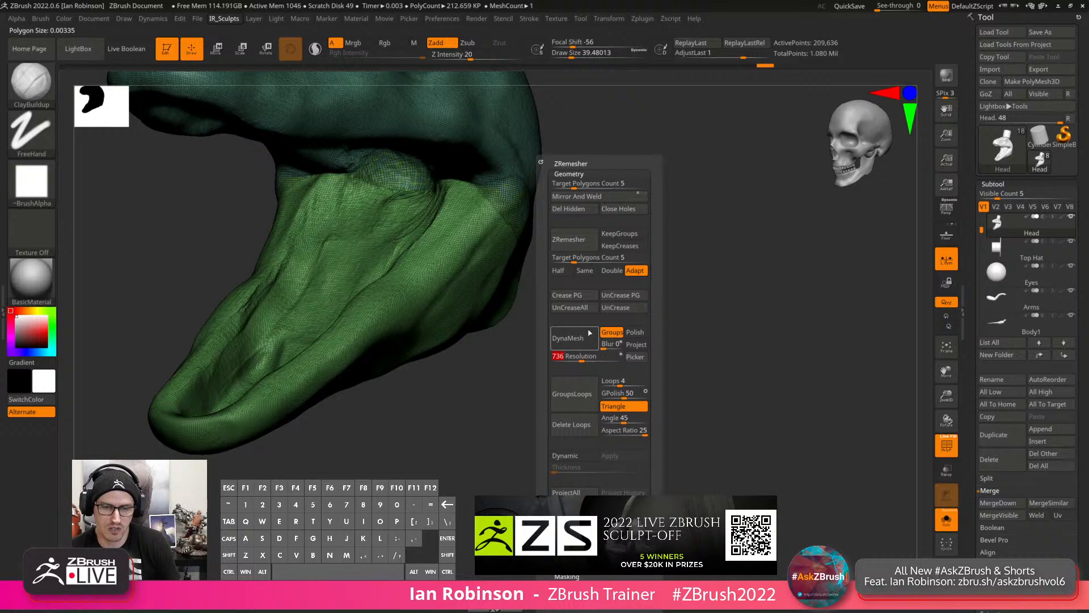
Remesh the head with DynaMesh at the higher resolution and check the new mesh density in the polyframe.
left_click_drag(554, 308, 596, 267, "shift")
key("shift+f")
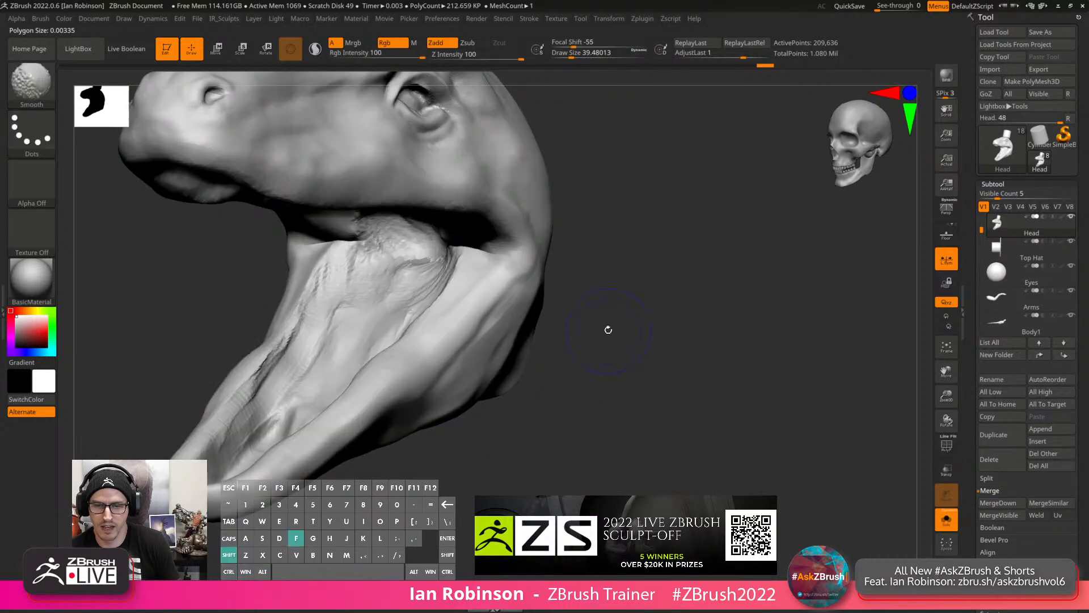
key("shift+f")
key("2")
left_click(598, 382)
key("shift+f")
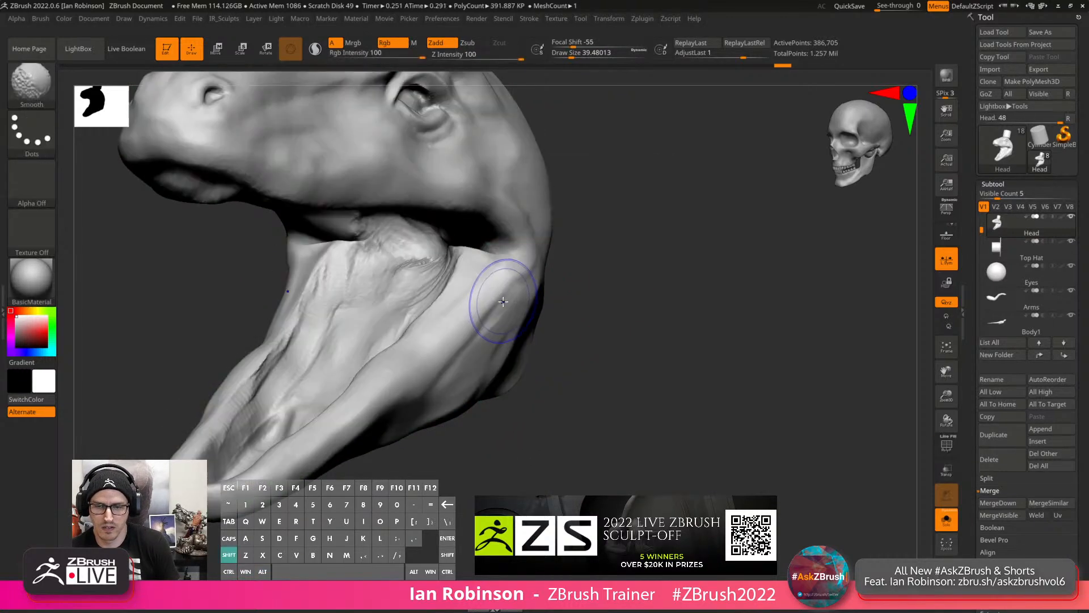
key("shift+f")
Smooth the rough surface at the back of the mouth and hide the polyframe.
right_click_drag(494, 287, 531, 279)
left_click_drag(405, 259, 394, 262, "shift")
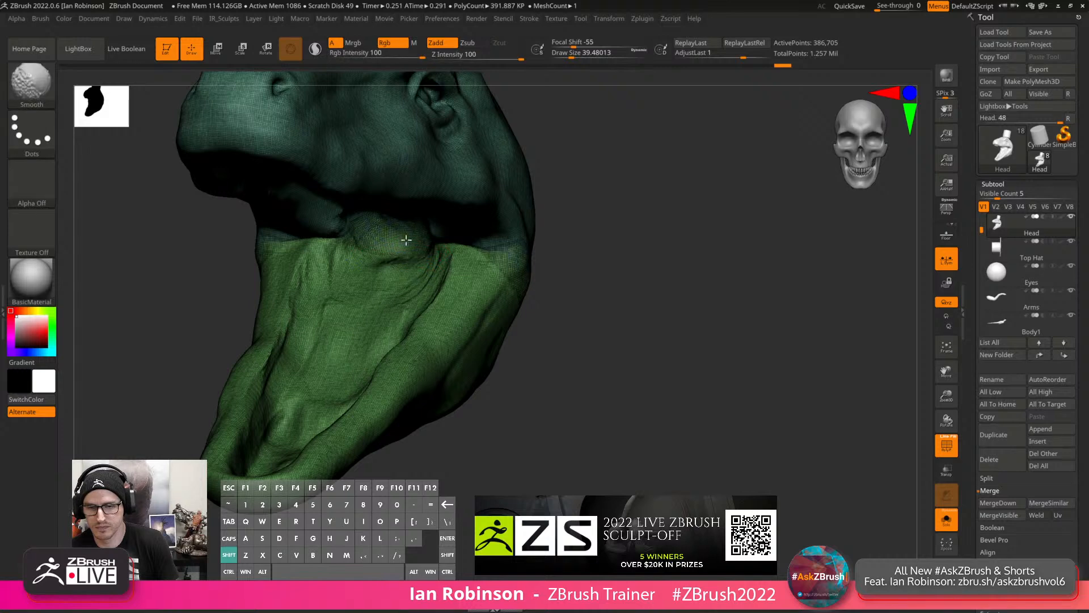
right_click_drag(420, 264, 511, 275)
key("shift+f")
Carve a deeper throat cavity into the back of the mouth with the ClayBuildup brush.
mouse_move(402, 261)
left_mouse_down("alt")
mouse_move(365, 262)
mouse_move(335, 245)
left_mouse_up("alt")
right_click_drag(337, 243, 358, 175)
mouse_move(352, 201)
left_mouse_down("alt")
mouse_move(333, 222)
mouse_move(323, 202)
mouse_move(335, 233)
left_mouse_up("alt")
left_click_drag(346, 176, 360, 213, "alt")
left_click_drag(371, 174, 391, 219, "alt")
right_click_drag(432, 223, 447, 247, "alt")
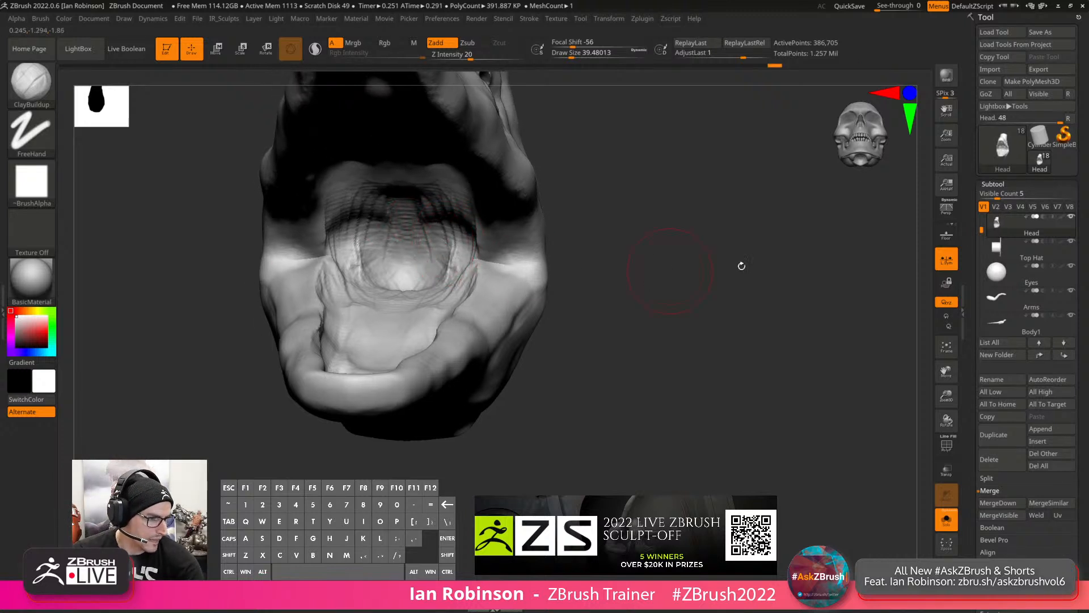
Turn off Solo mode and view the complete dinosaur from the side in Draw mode.
mouse_move(1032, 275)
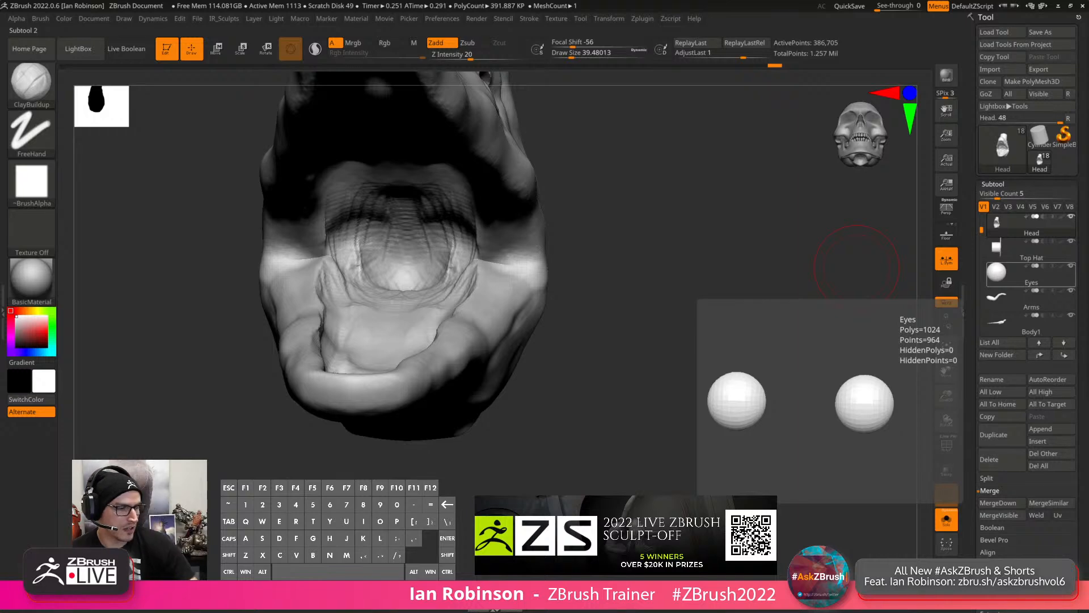
left_click_drag(627, 352, 727, 367)
left_click(947, 524)
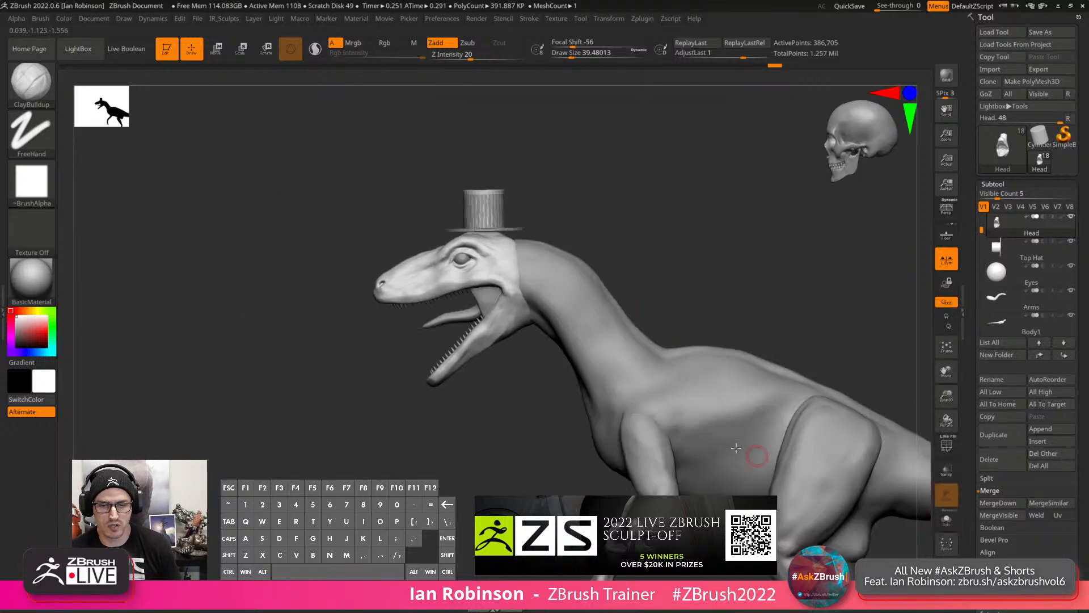
key("w")
key("alt")
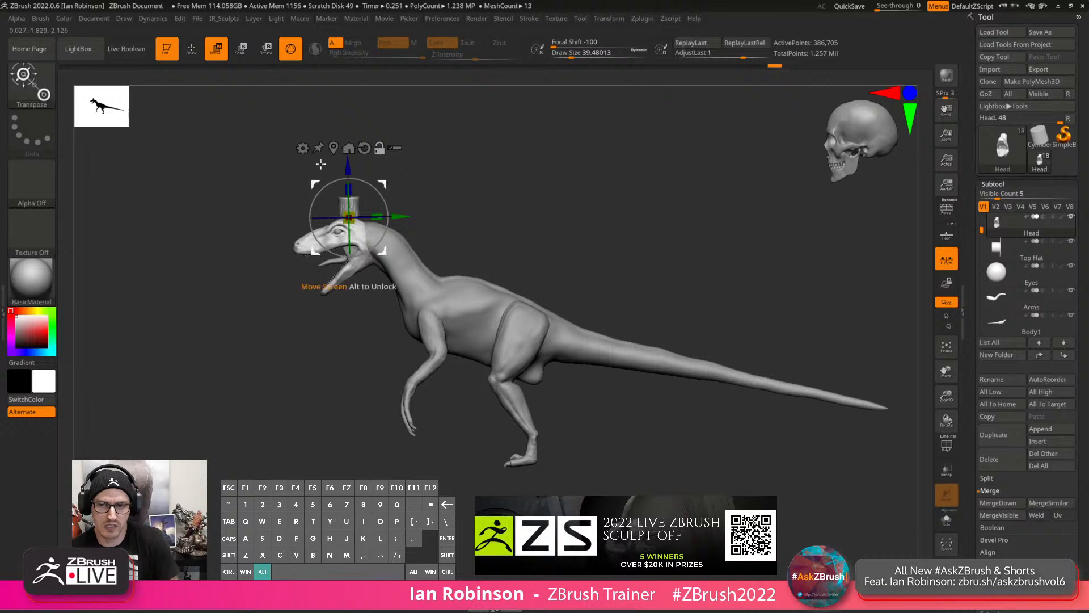
mouse_move(414, 193)
left_mouse_down()
mouse_move(538, 203)
mouse_move(569, 312)
mouse_move(573, 234)
left_mouse_up()
key("q")
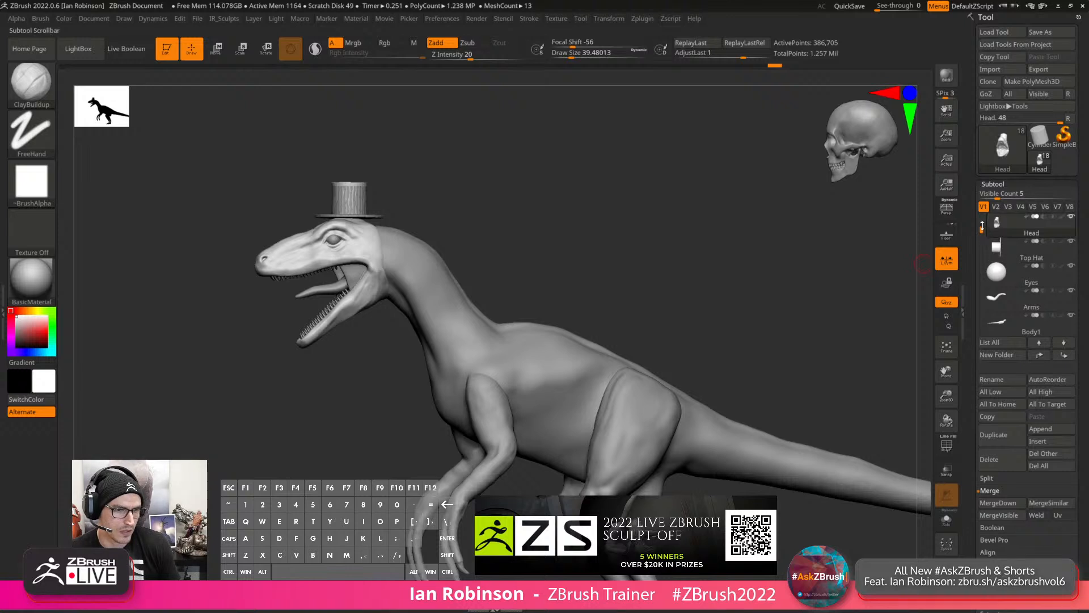
Try transforming all the visible subtools together by selecting them with the gizmo's multi-subtool mode.
left_click_drag(982, 227, 969, 205)
key("f")
key("w")
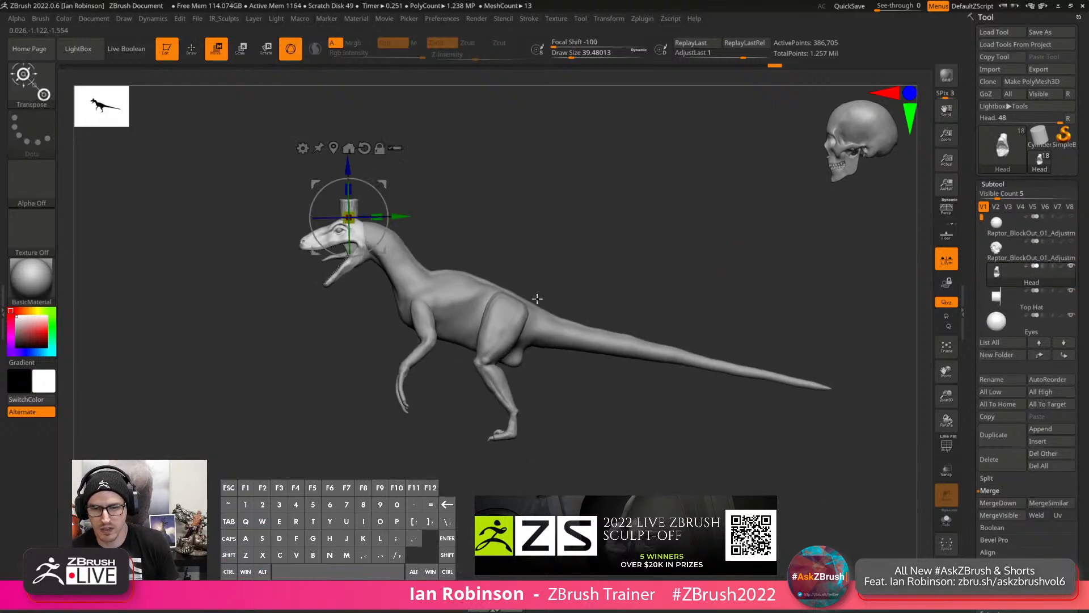
left_click(398, 148)
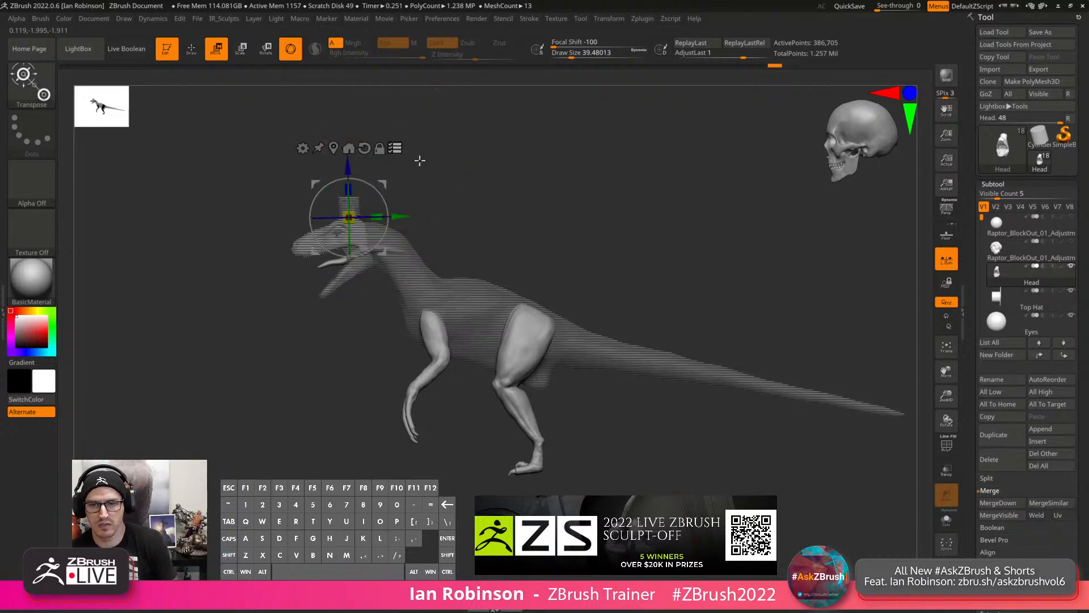
key("ctrl+shift")
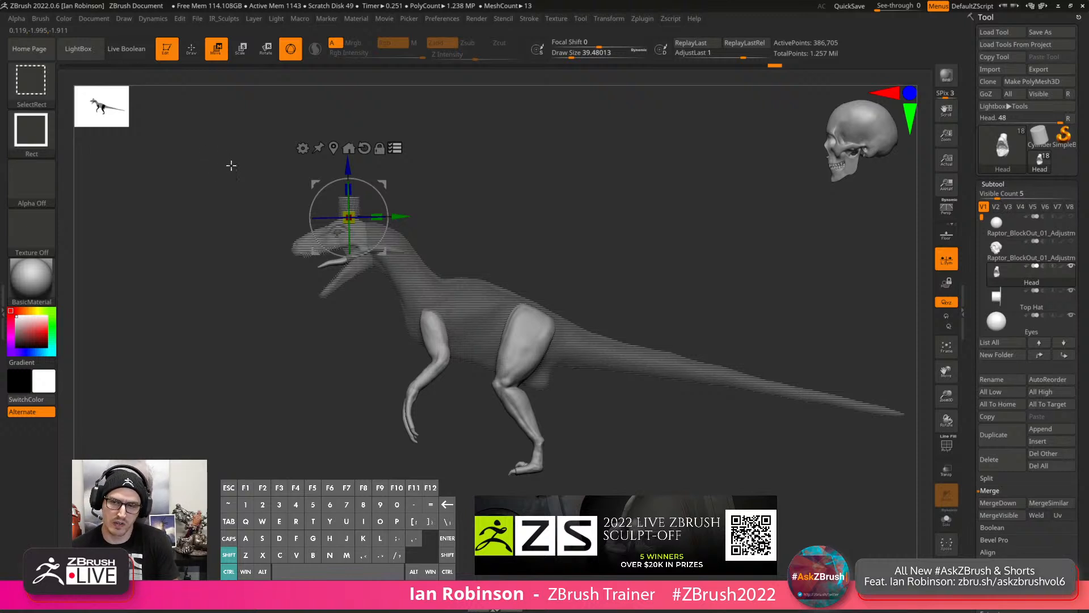
mouse_move(224, 119)
left_mouse_down("ctrl+shift")
mouse_move(681, 421)
mouse_move(933, 494)
left_mouse_up("ctrl+shift")
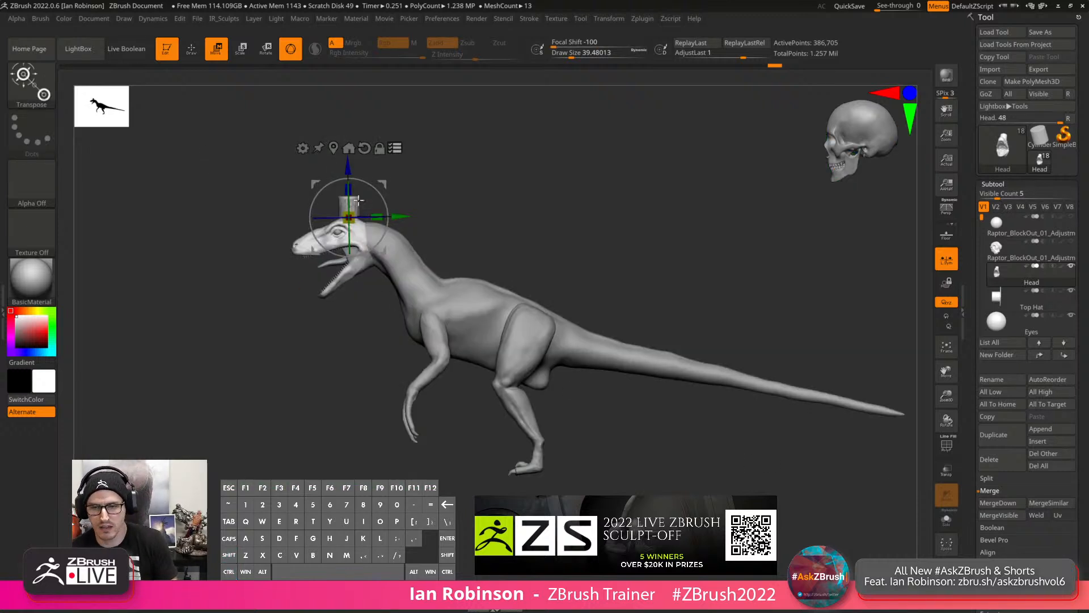
mouse_move(350, 215)
left_mouse_down()
mouse_move(431, 164)
mouse_move(486, 112)
mouse_move(318, 257)
mouse_move(383, 197)
mouse_move(352, 214)
left_mouse_up()
key("ctrl+z")
key("q")
key("ctrl+z")
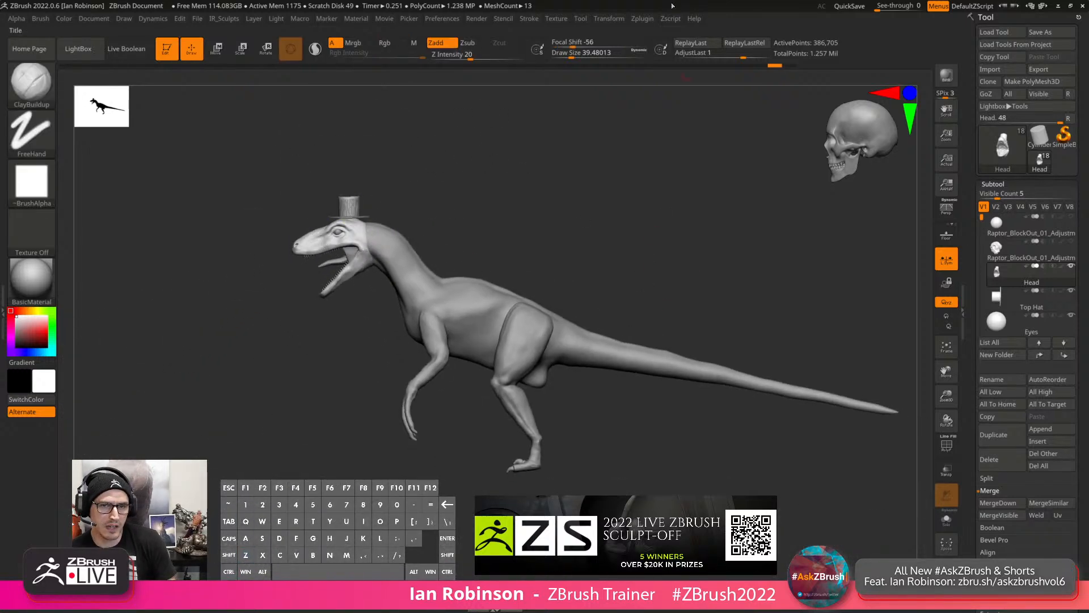
Combine the visible subtools into one low-resolution posing mesh with Transpose Master and adjust it with the gizmo.
left_click(642, 18)
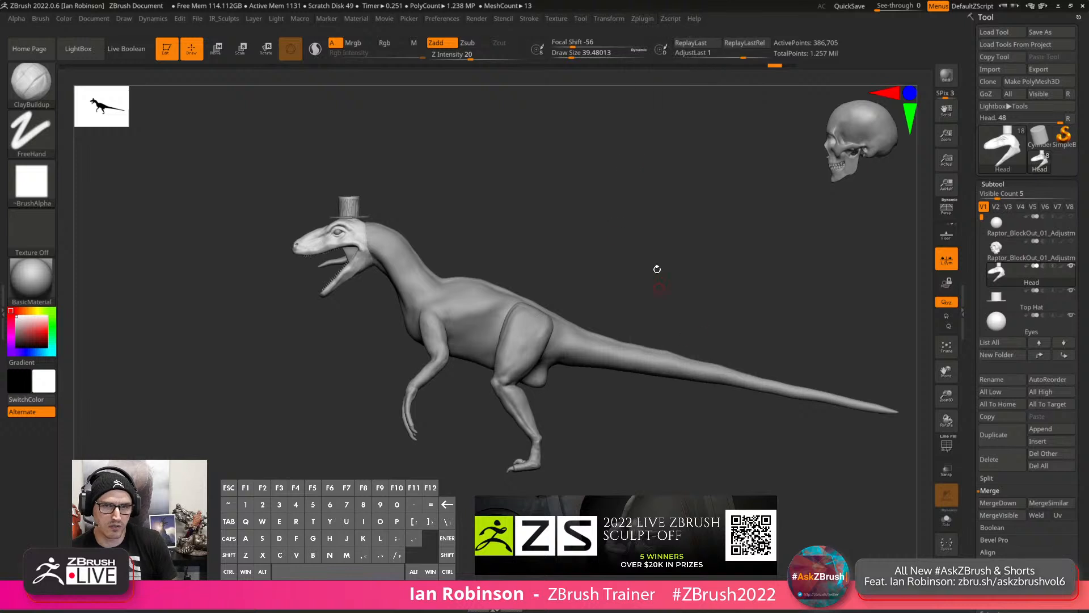
left_click(639, 19)
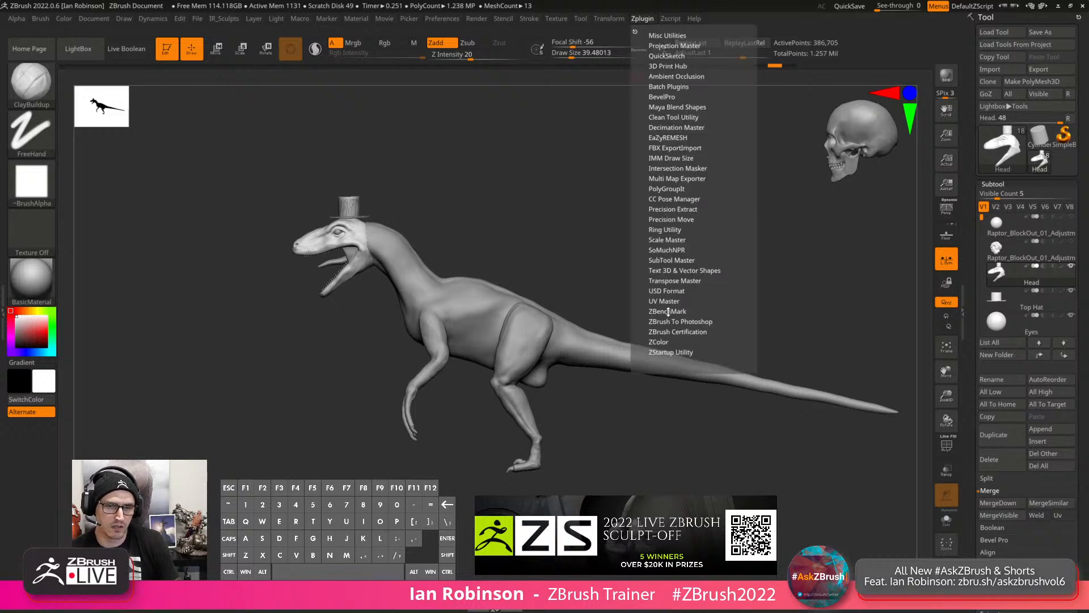
left_click(673, 282)
left_click(676, 294)
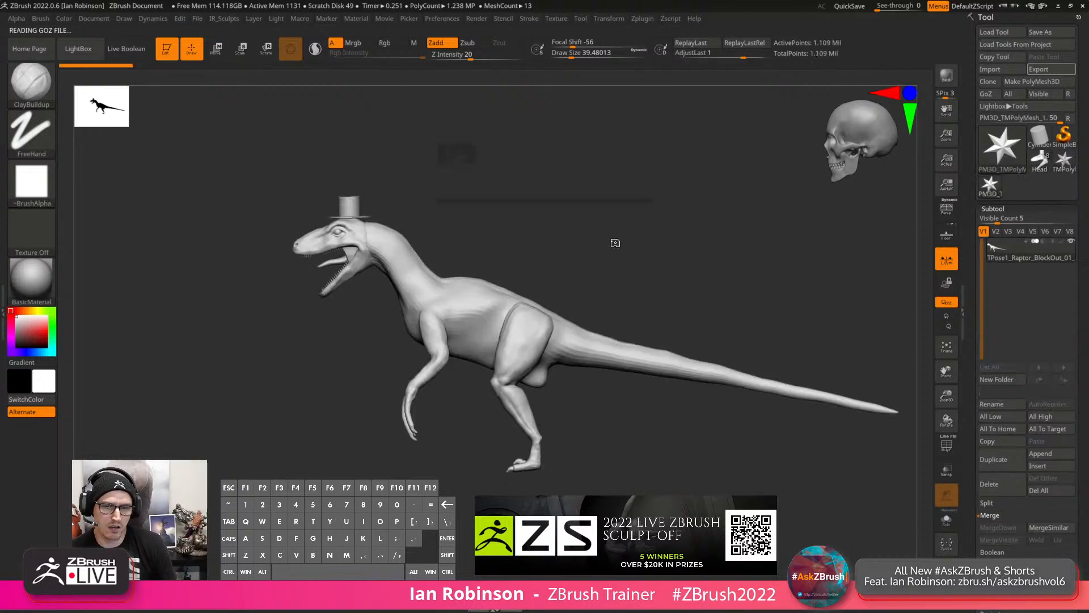
key("w")
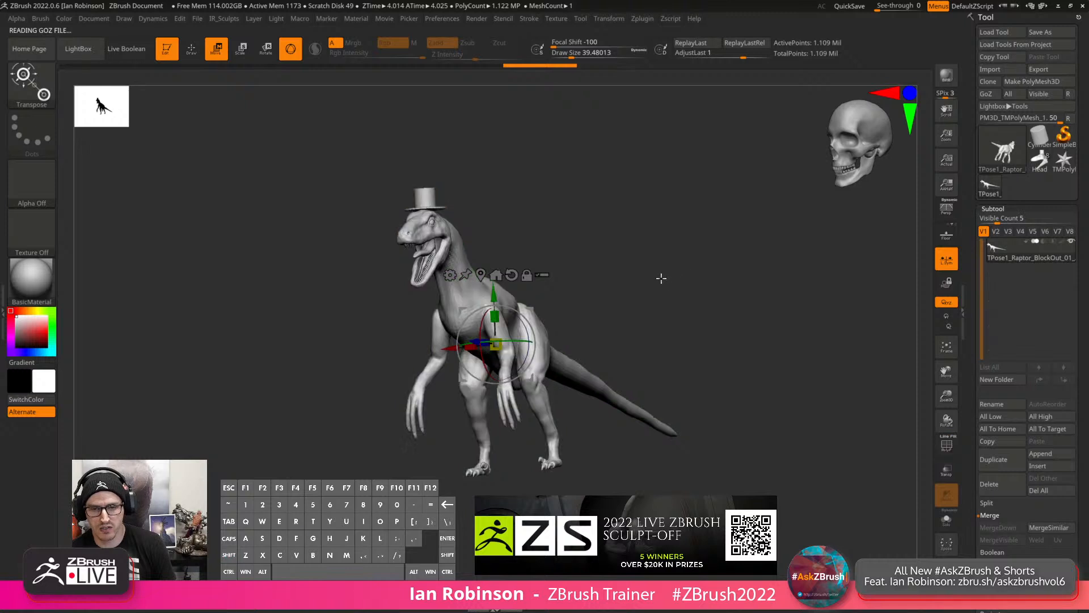
left_click_drag(496, 344, 538, 302)
key("f")
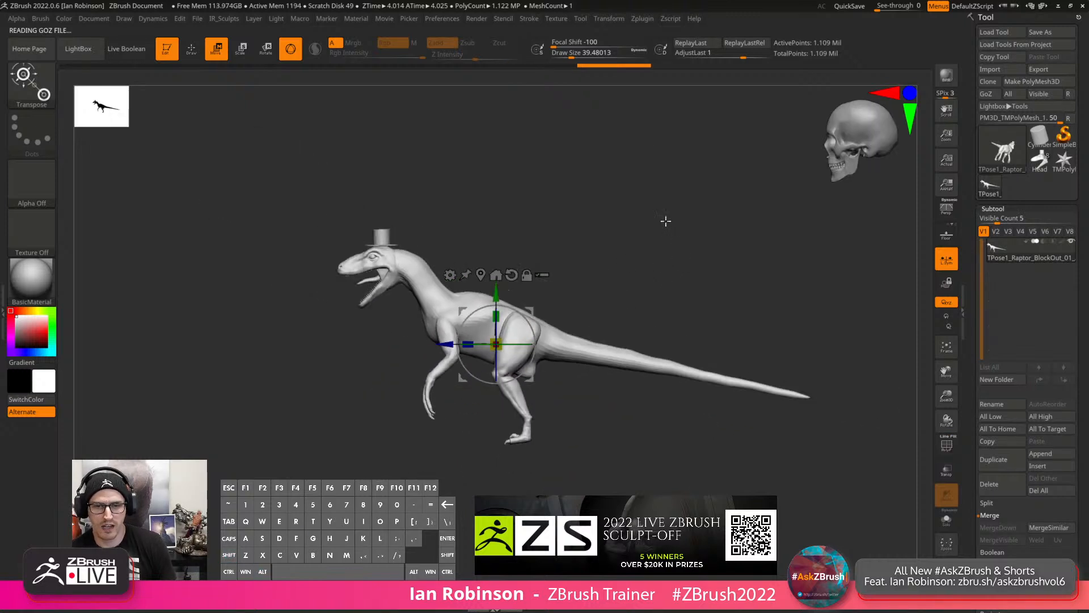
Transfer the pose from the Transpose Master mesh back to the original subtools.
key("q")
left_click(647, 23)
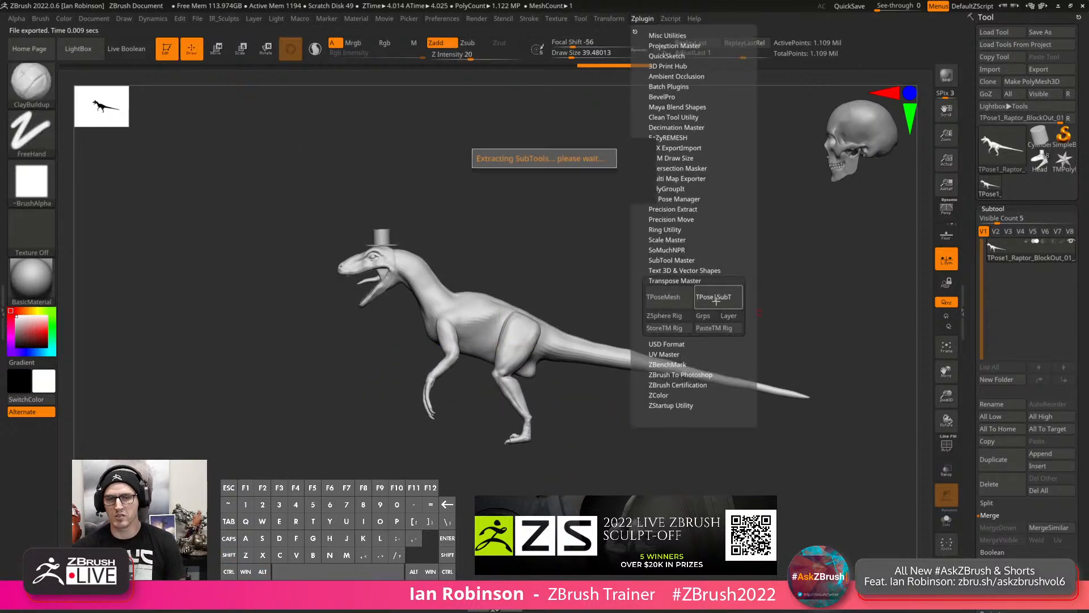
left_click(715, 297)
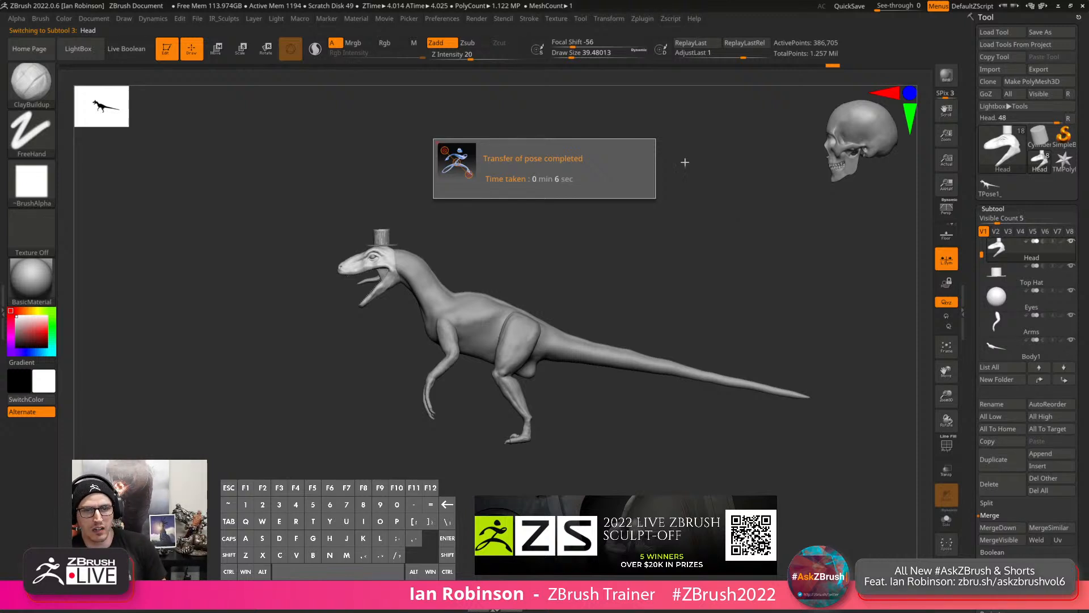
Review the Transpose Master commands and the Scale Master options for resizing subtools.
left_click(662, 21)
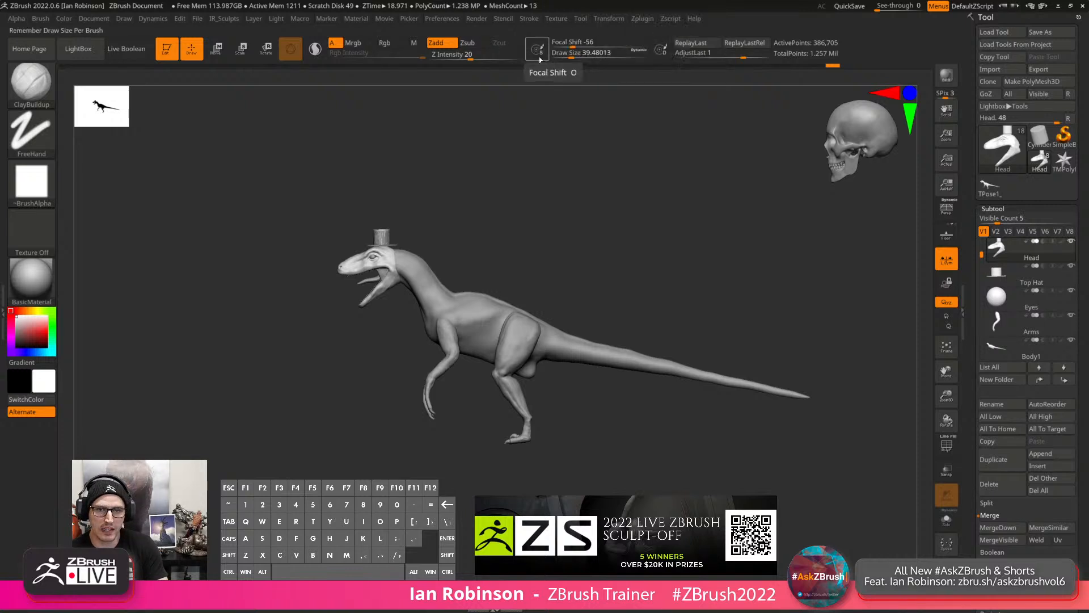
left_click(643, 18)
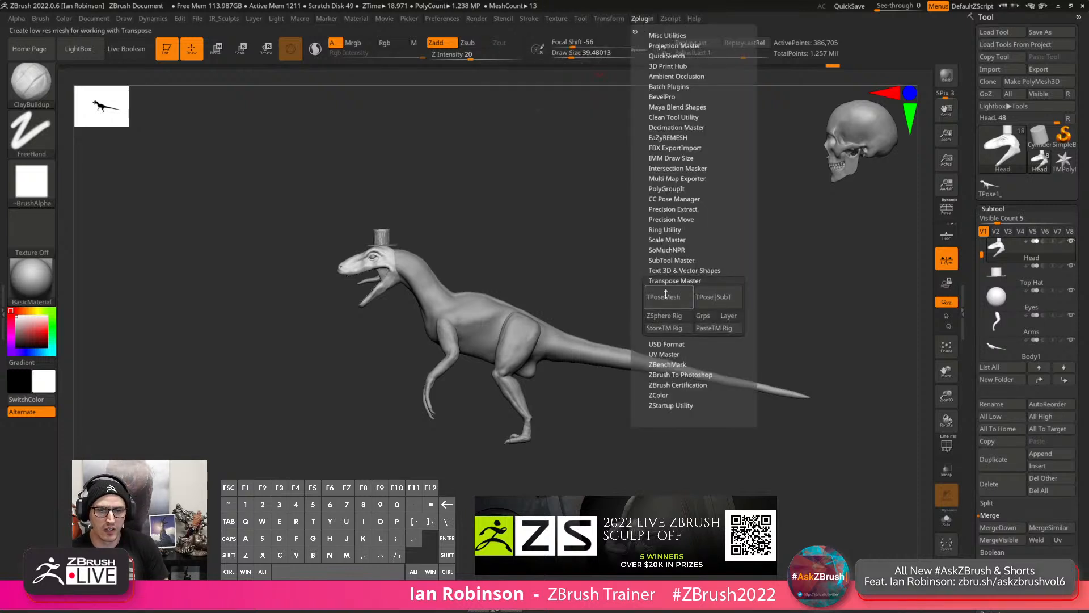
left_click(678, 241)
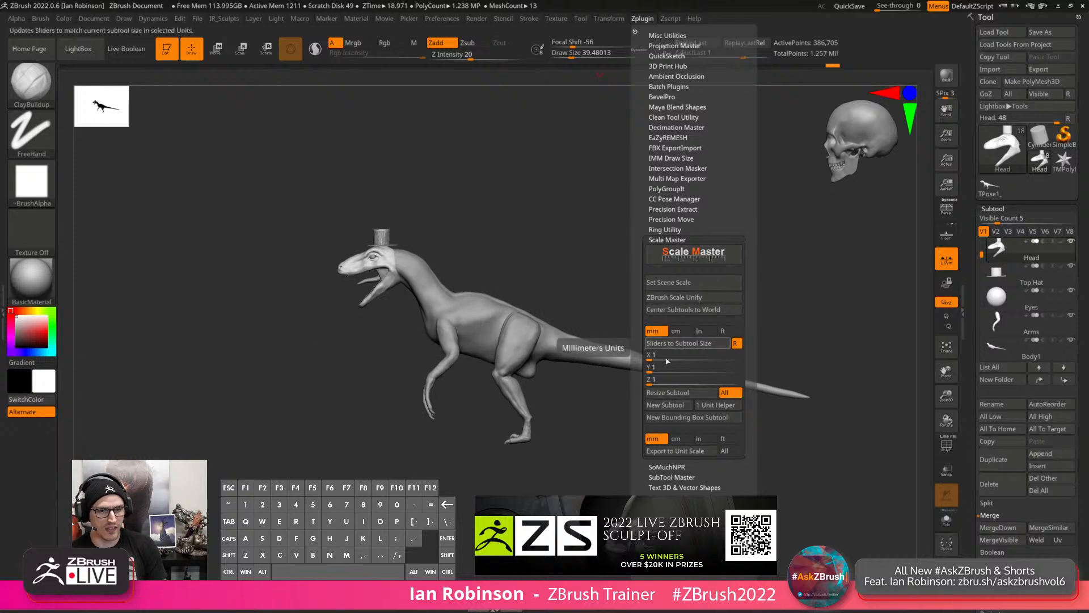
left_click(681, 238)
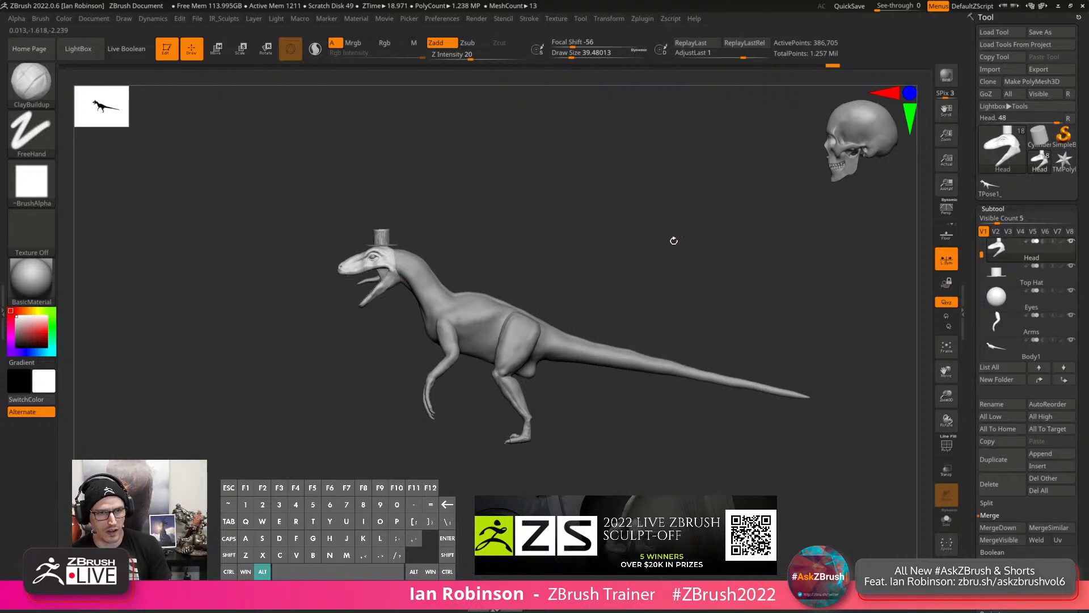
Hide the Top Hat subtool and make the Head subtool active by picking its leftover hat cylinder.
left_click_drag(674, 241, 654, 343, "alt")
key("shift+f")
key("shift+f")
left_click(398, 167, "alt")
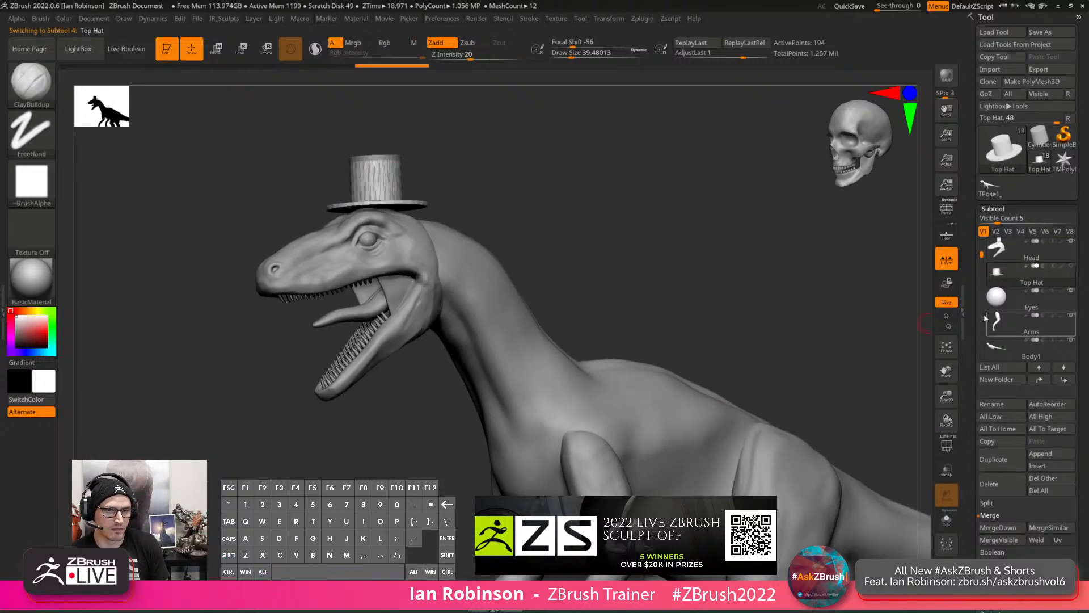
left_click(1002, 303)
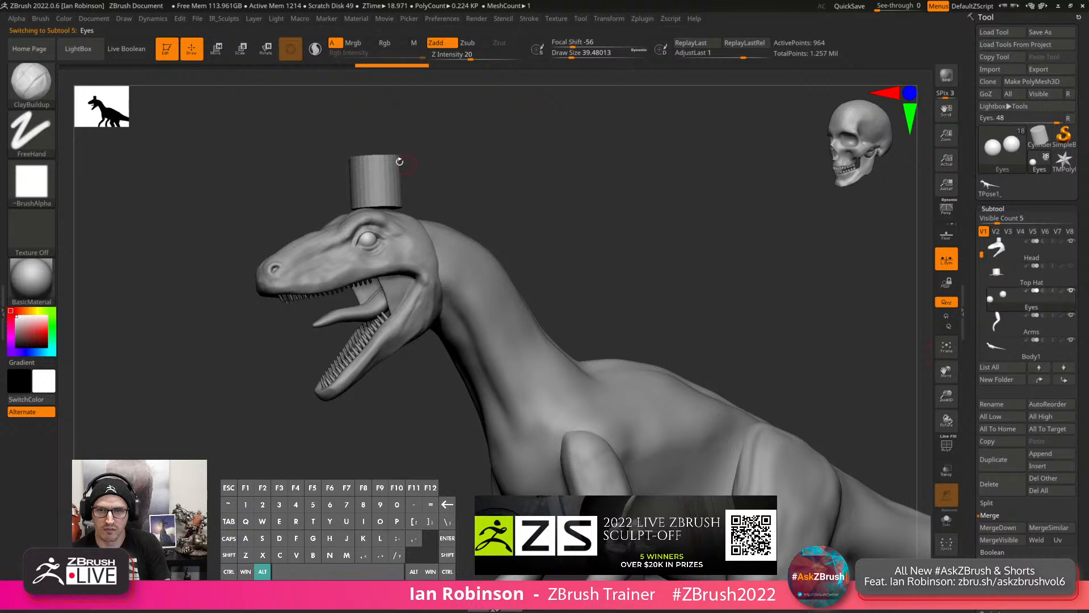
left_click(389, 169, "alt")
Isolate the hat cylinder's polygroup, invert the visibility and delete the hidden cylinder from the Head subtool.
key("shift+f")
key("shift+f")
left_click_drag(665, 235, 679, 236)
key("shift+f")
left_click(447, 181, "ctrl+shift")
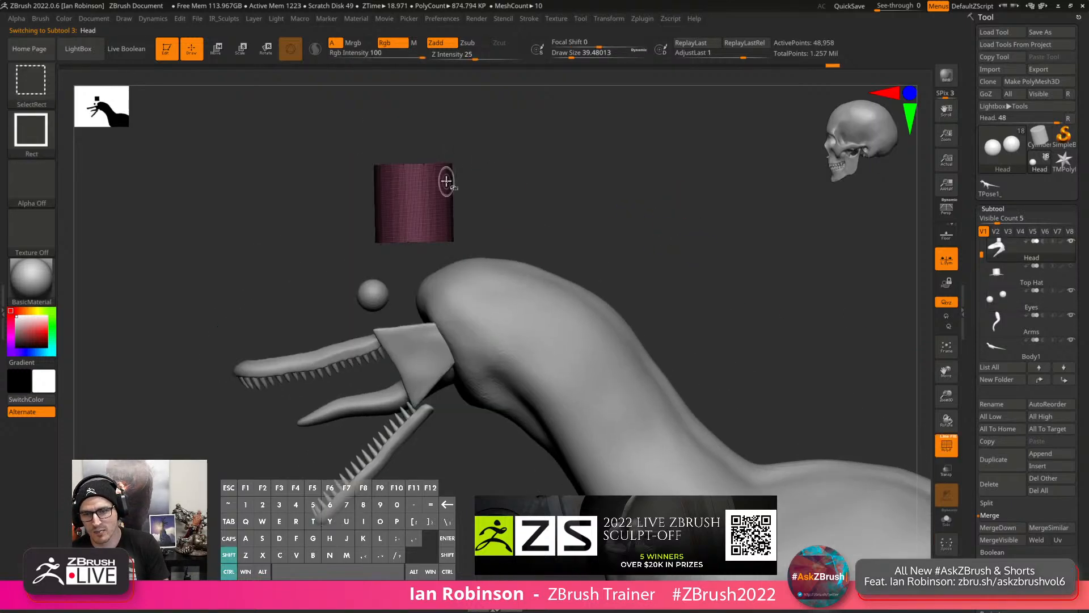
left_click(647, 226, "ctrl+shift")
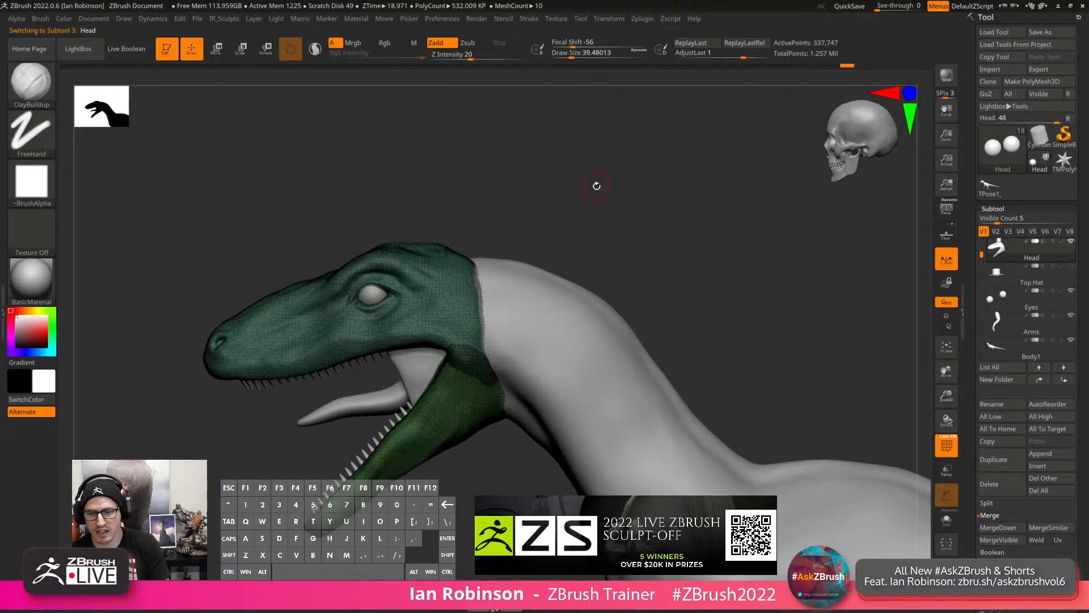
key("4")
left_click(592, 210)
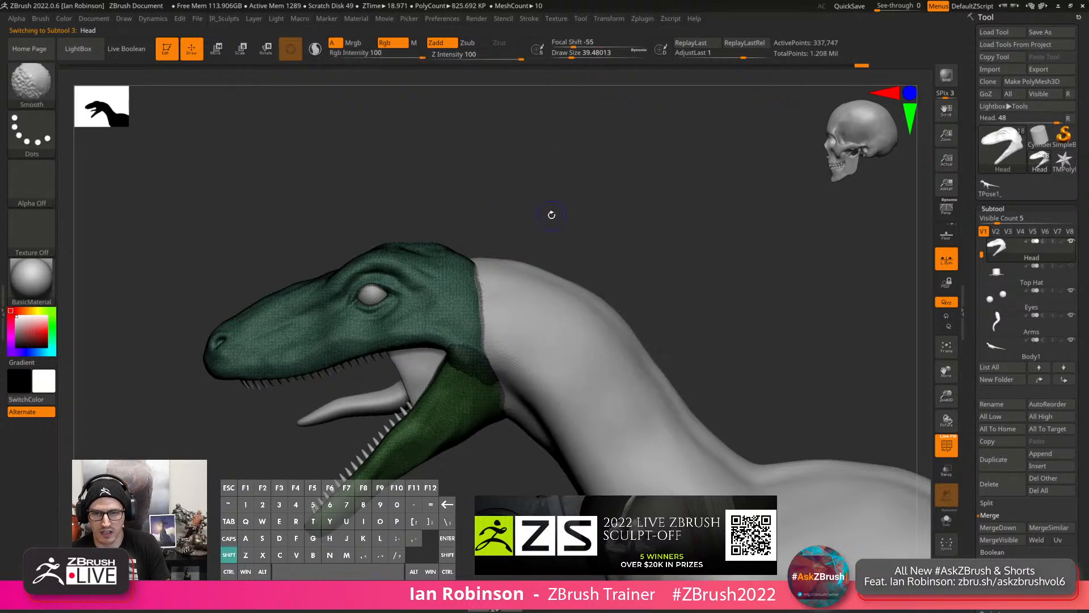
Isolate the head in Solo mode with the polyframe hidden, viewing the roof of the mouth from below.
key("shift+f")
key("shift+f")
left_click_drag(564, 207, 893, 449)
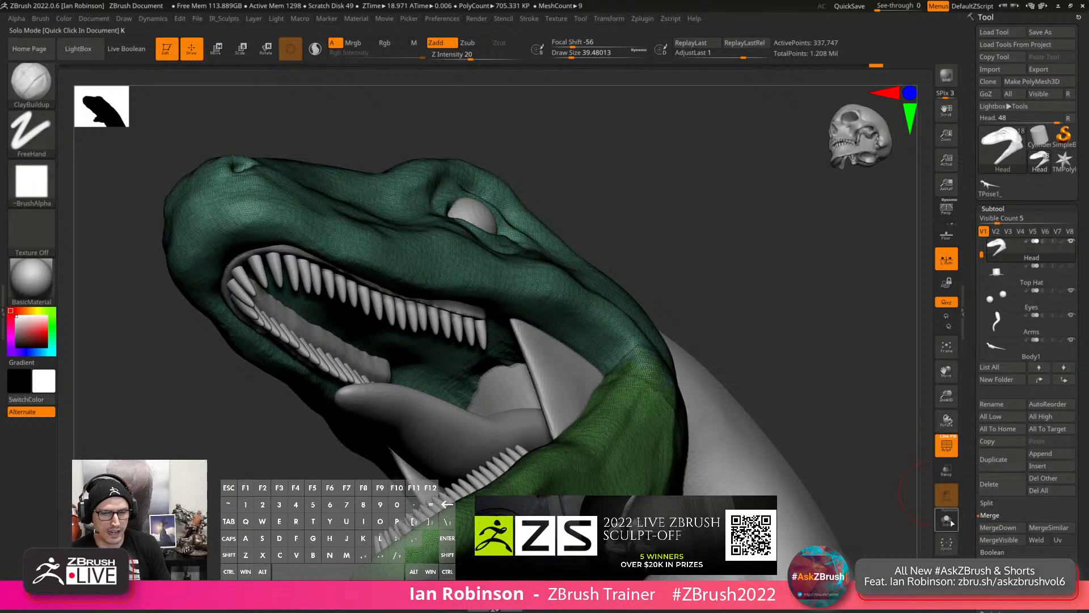
left_click(951, 523)
mouse_move(385, 391)
right_mouse_down()
mouse_move(530, 352)
mouse_move(511, 336)
mouse_move(537, 373)
mouse_move(498, 326)
right_mouse_up()
key("shift+f")
key("s")
Carve the roof of the mouth deeper from the throat to the snout with subtractive ClayBuildup strokes.
left_click_drag(507, 304, 522, 369, "alt")
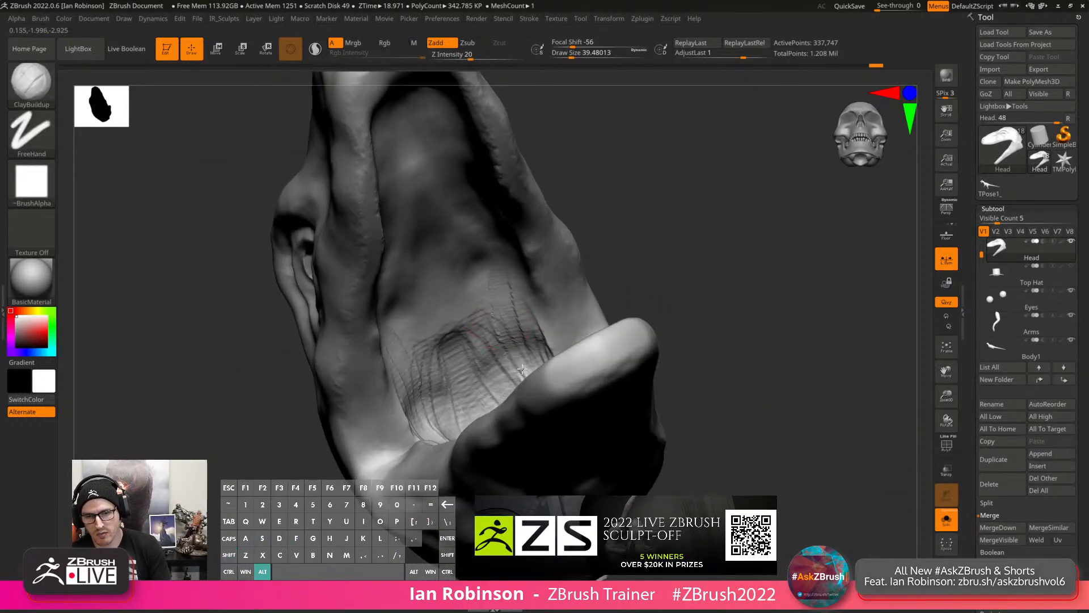
mouse_move(501, 278)
left_mouse_down("alt")
mouse_move(538, 358)
mouse_move(477, 346)
left_mouse_up("alt")
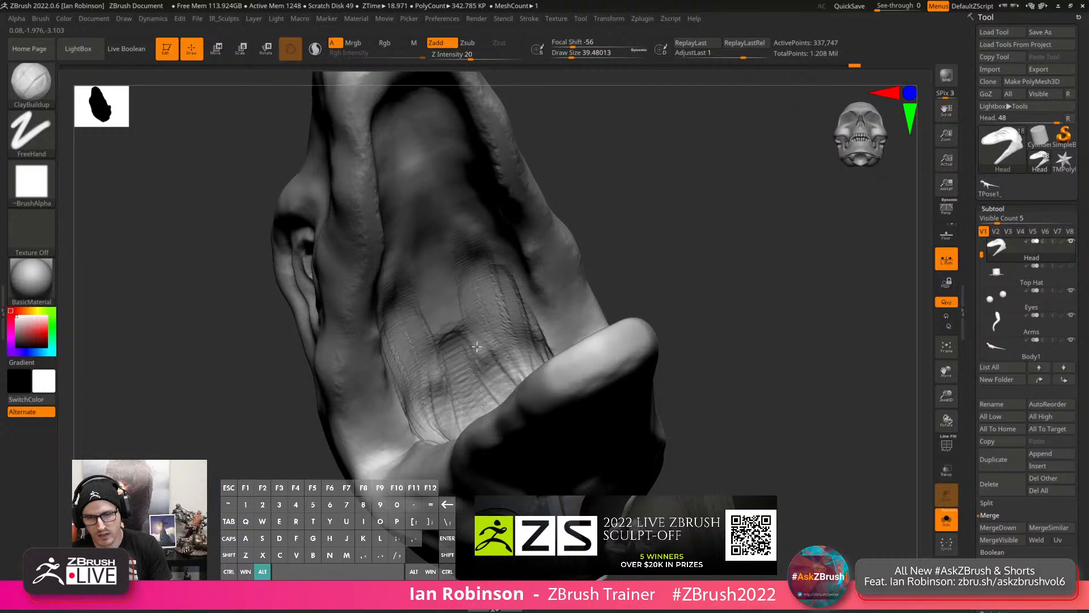
left_click_drag(456, 233, 462, 314, "alt")
left_click_drag(487, 206, 502, 253, "alt")
left_click_drag(458, 184, 476, 244, "alt")
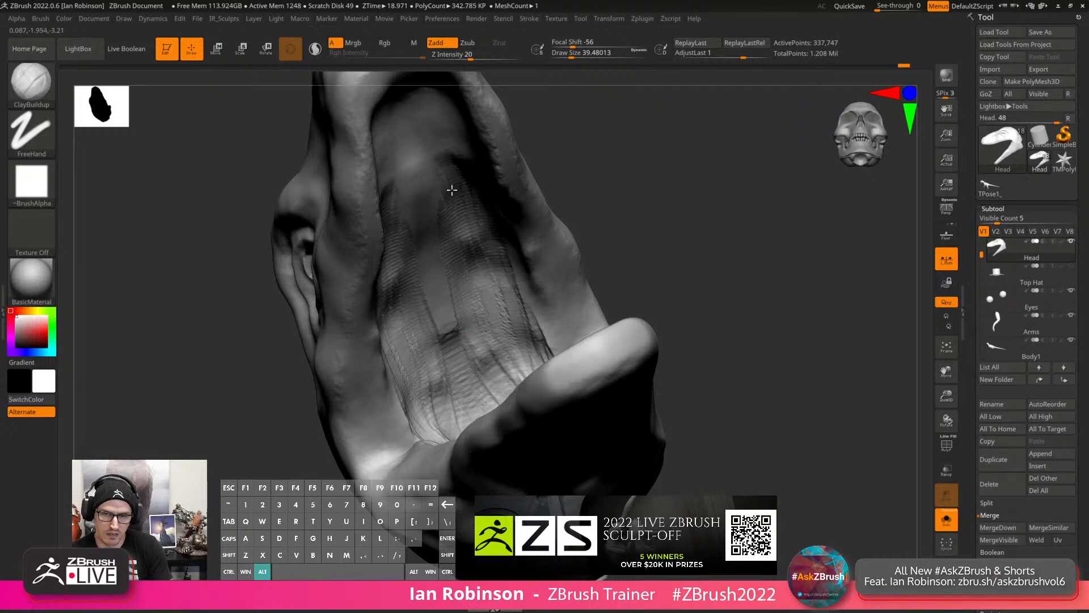
left_click_drag(441, 119, 479, 209, "alt")
left_click_drag(454, 127, 488, 188, "alt")
left_click_drag(419, 122, 445, 245, "alt")
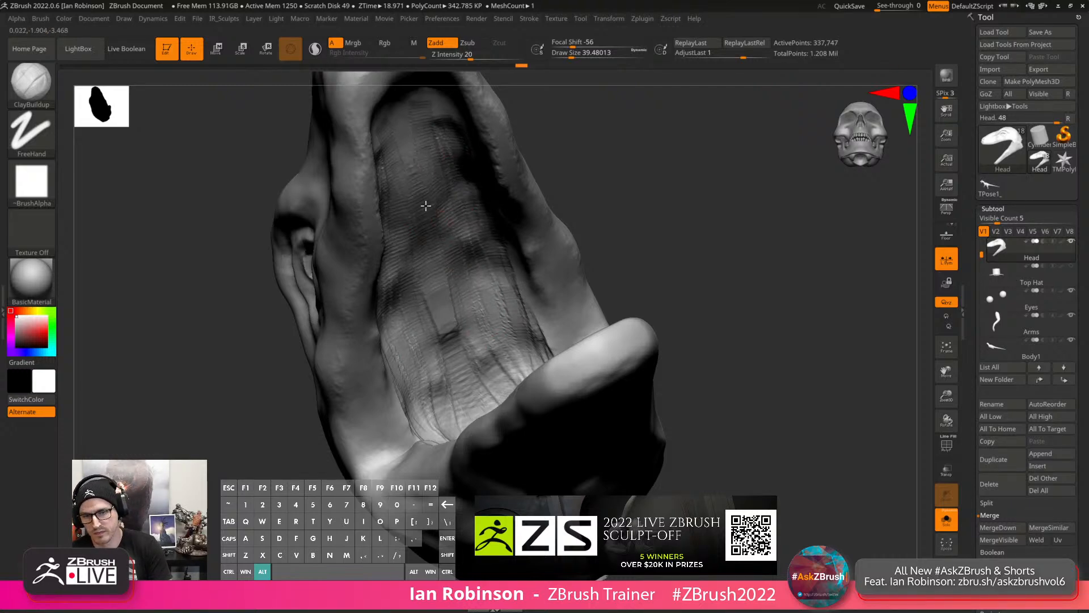
mouse_move(426, 206)
left_mouse_down("alt")
mouse_move(431, 297)
mouse_move(479, 312)
left_mouse_up("alt")
Enlarge the brush to a draw size of about 55.5 and carve the rear palate further.
key("s")
right_click_drag(479, 297, 479, 302, "alt")
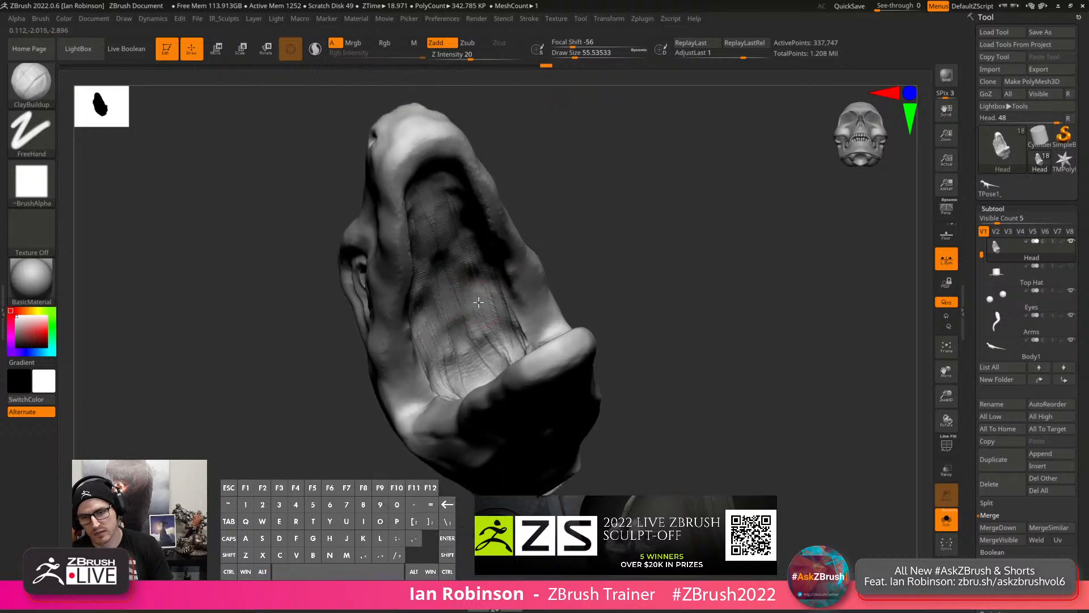
left_click_drag(478, 303, 476, 359, "alt")
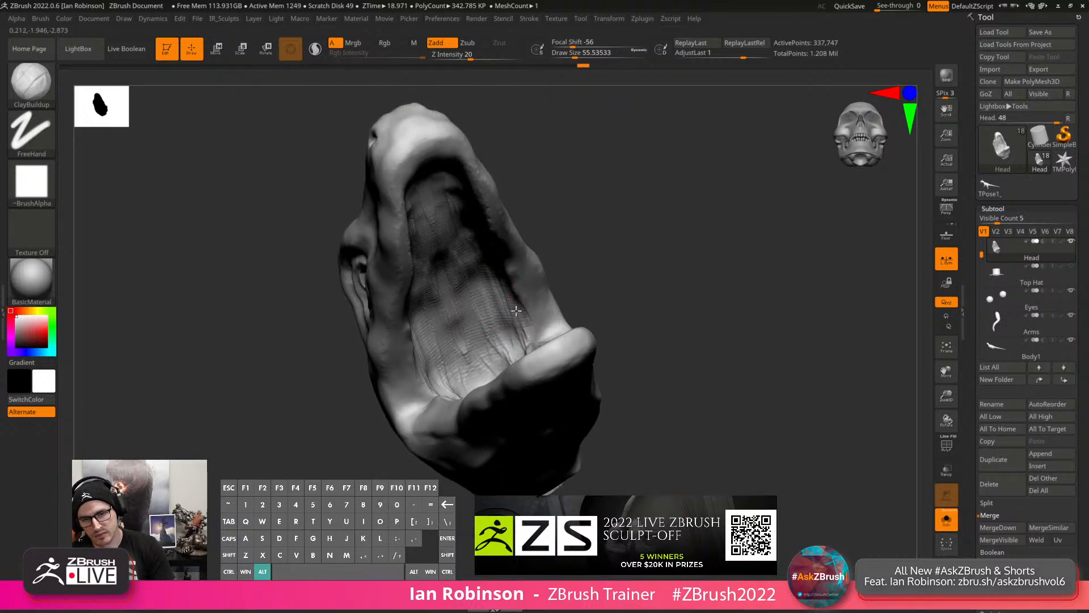
Carve the inner sides and floor of the lower jaw with subtractive ClayBuildup strokes.
right_click_drag(517, 320, 540, 374)
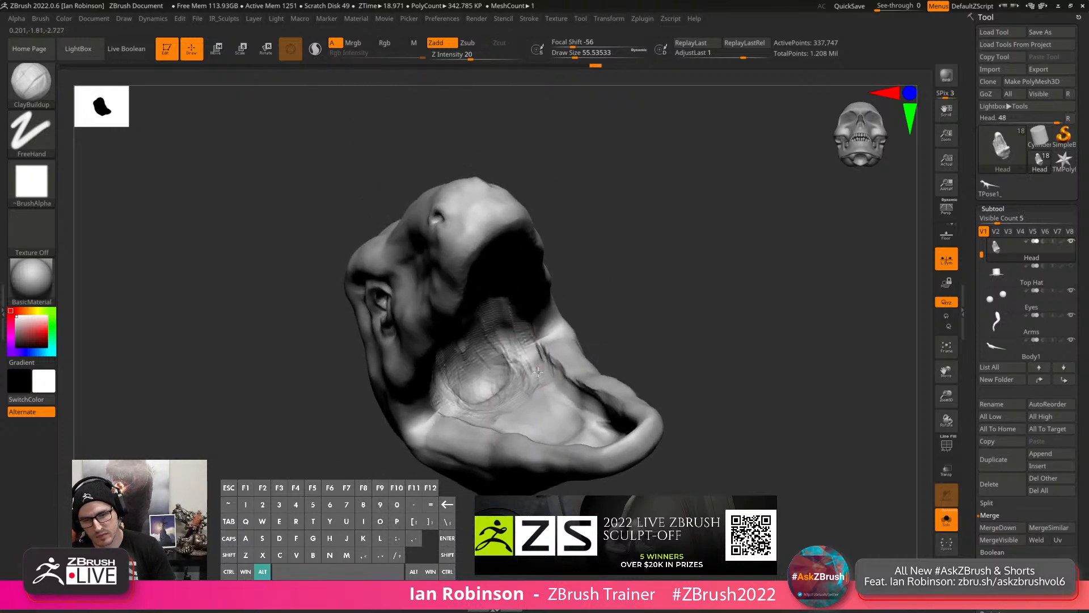
left_click_drag(542, 359, 552, 373, "alt")
left_click_drag(581, 406, 589, 415, "alt")
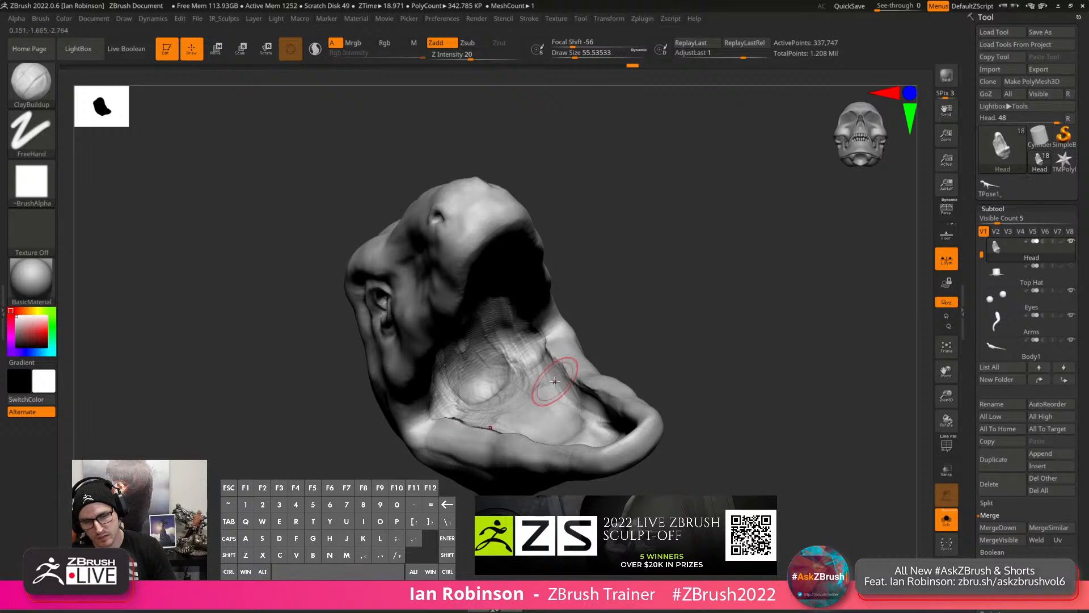
right_click_drag(548, 379, 527, 418)
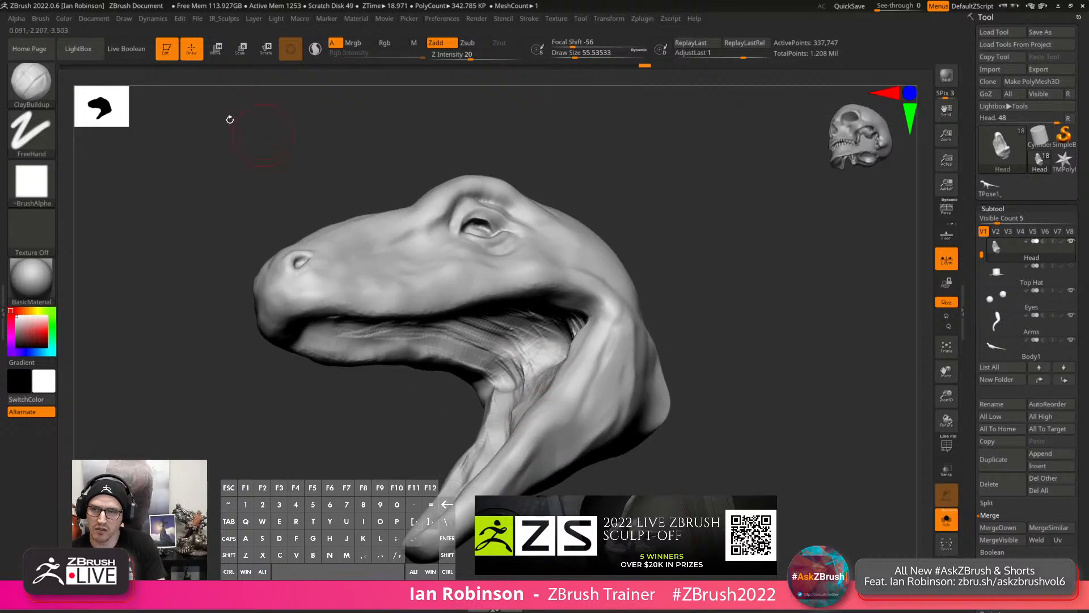
left_click(64, 19)
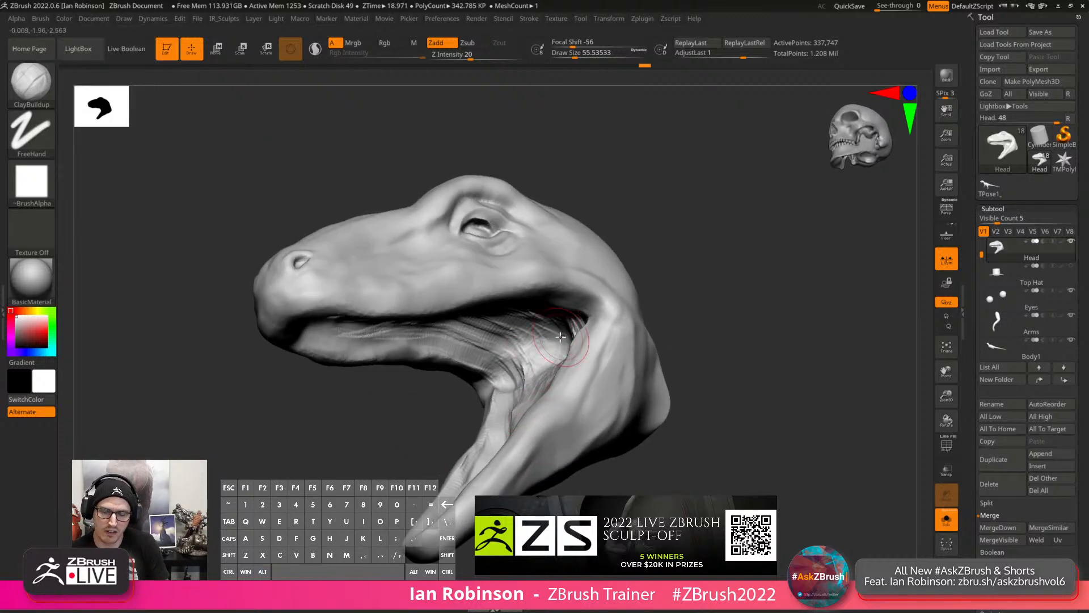
right_click_drag(574, 345, 520, 314)
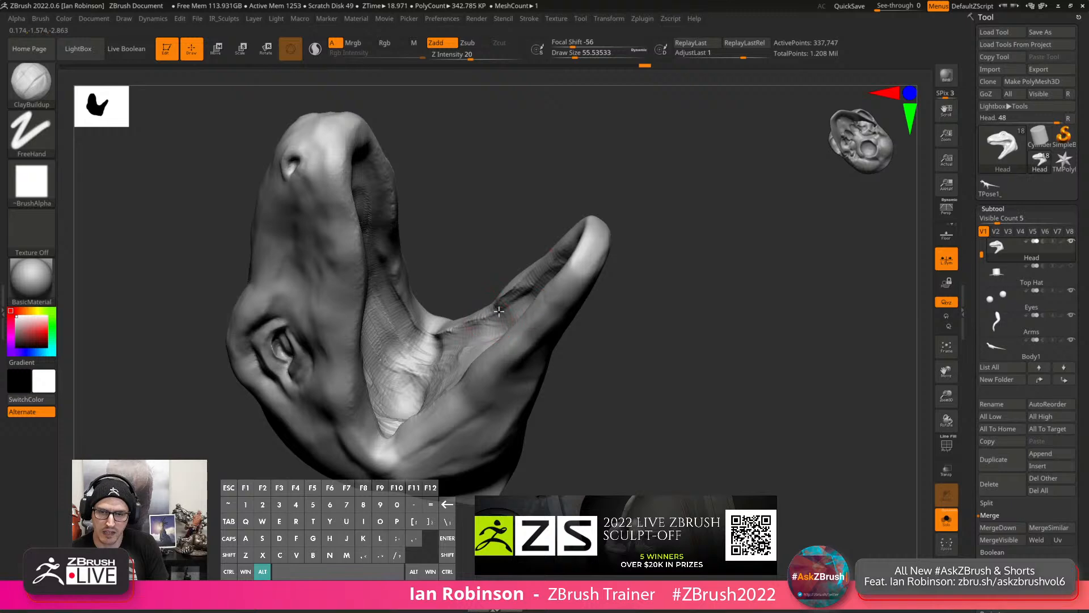
left_click_drag(499, 311, 511, 314, "alt")
right_click_drag(671, 234, 589, 288)
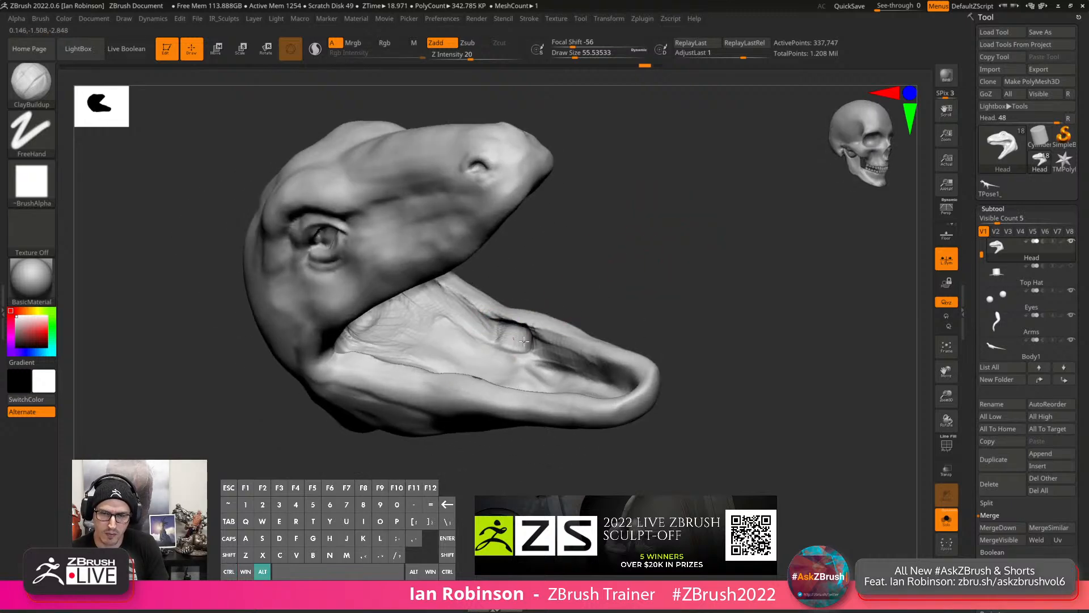
Check ClayBuildup's auto-masking options and carve the far inner wall of the mouth from the throat toward the lower jaw with subtractive strokes.
right_click_drag(539, 338, 214, 222)
left_click(40, 19)
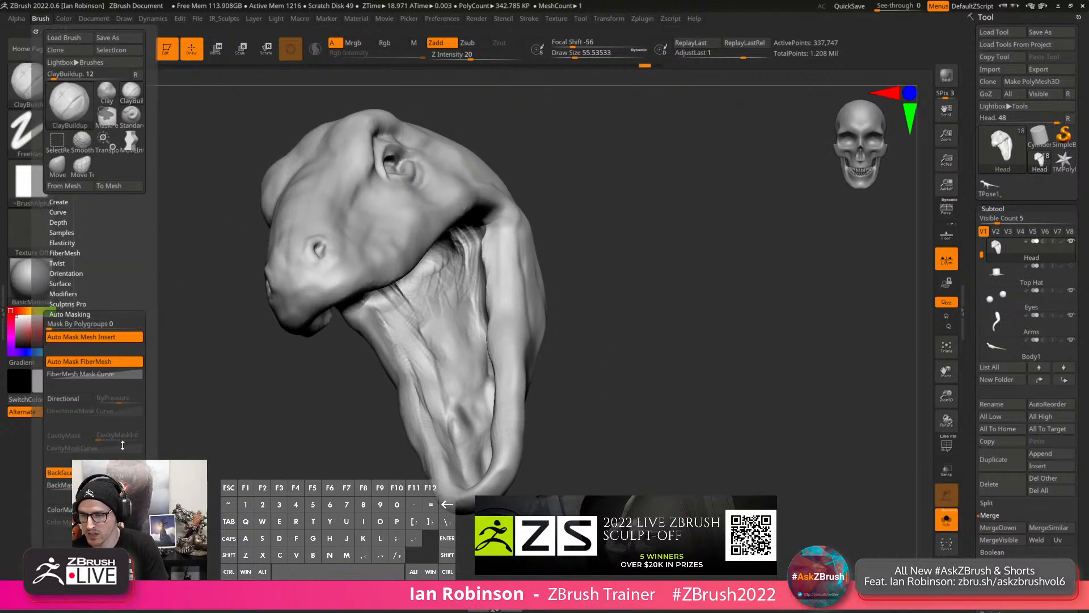
mouse_move(590, 363)
right_mouse_down()
mouse_move(602, 318)
mouse_move(630, 301)
mouse_move(495, 346)
mouse_move(426, 292)
right_mouse_up()
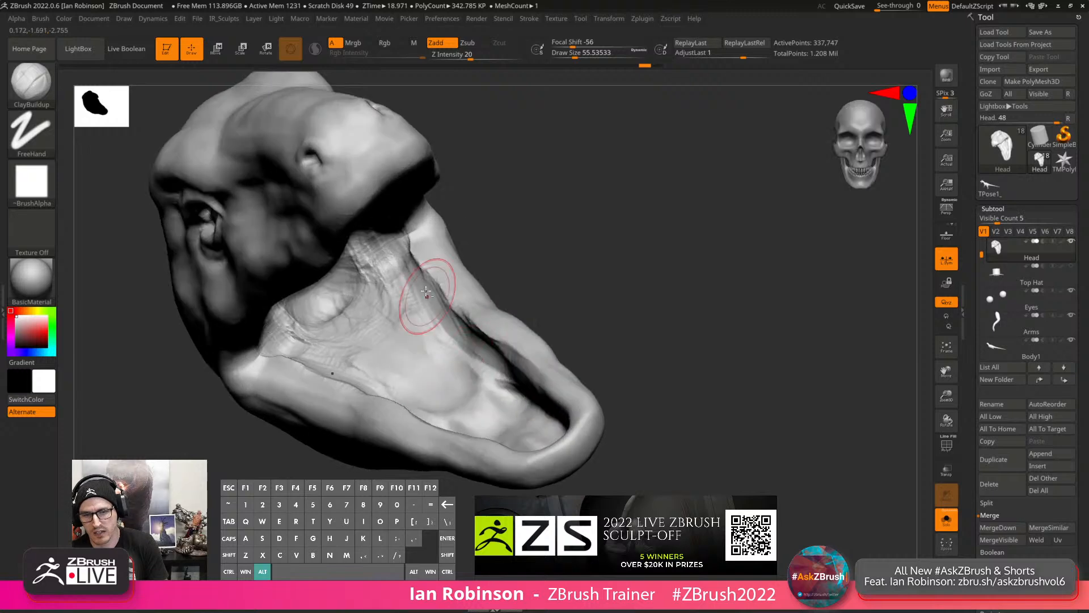
left_click_drag(423, 267, 449, 311, "alt")
mouse_move(413, 246)
left_mouse_down("alt")
mouse_move(462, 314)
mouse_move(423, 264)
mouse_move(450, 306)
mouse_move(421, 262)
mouse_move(457, 313)
mouse_move(447, 292)
mouse_move(482, 319)
mouse_move(445, 293)
left_mouse_up("alt")
left_click_drag(408, 249, 504, 363, "alt")
left_click_drag(604, 323, 658, 284)
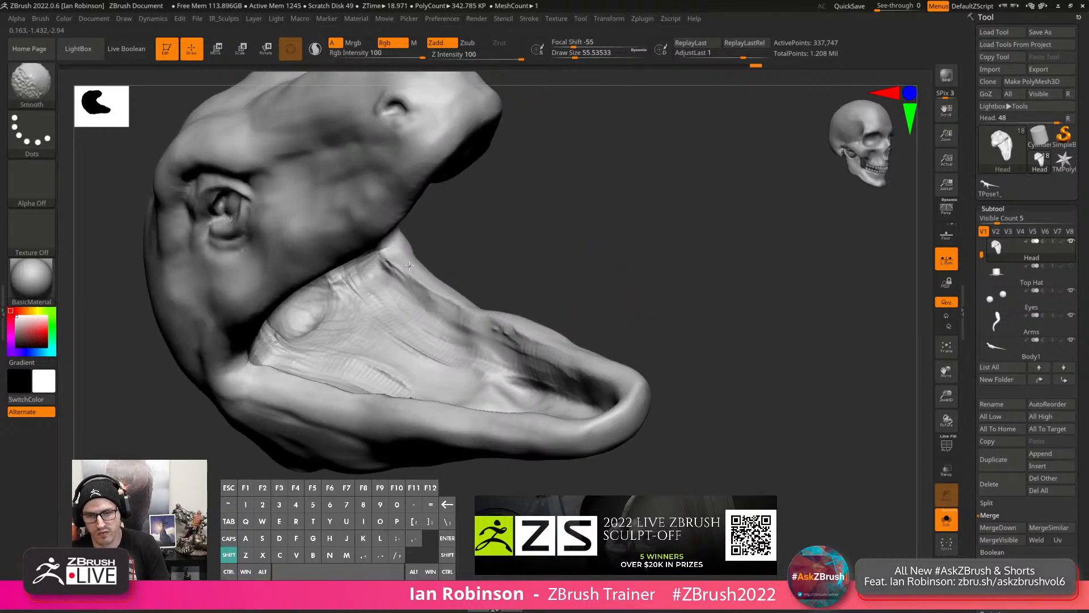
Smooth the carved marks at the rear of the mouth floor and carve back toward the throat with subtractive ClayBuildup.
left_click_drag(394, 335, 334, 338, "shift")
right_click_drag(363, 340, 451, 345)
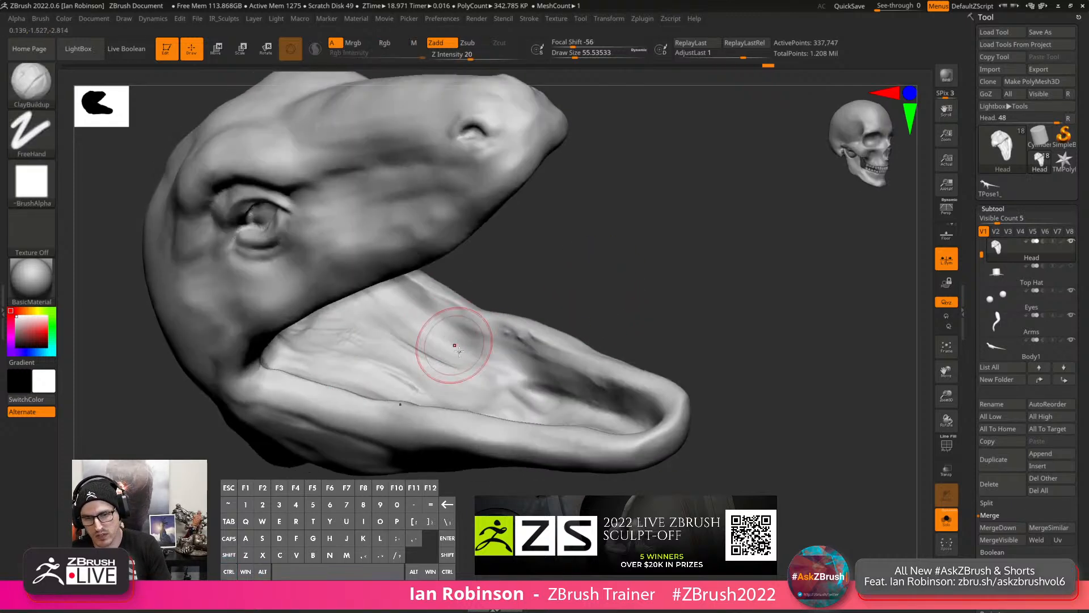
mouse_move(475, 347)
left_mouse_down("alt")
mouse_move(420, 319)
mouse_move(404, 292)
left_mouse_up("alt")
right_click_drag(450, 338, 420, 271)
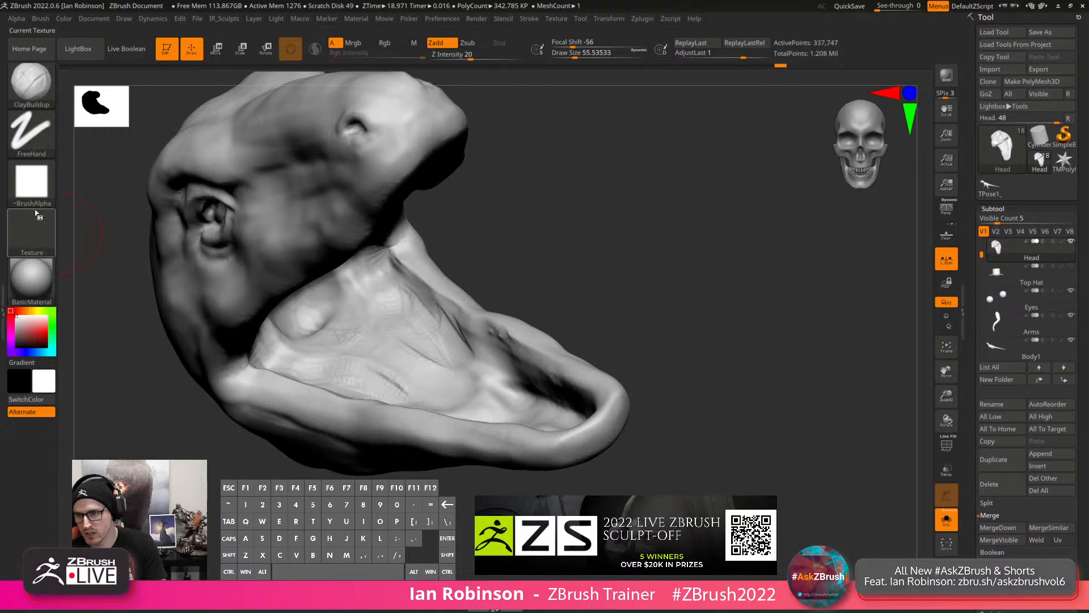
Switch the ClayBuildup alpha to Alpha 18 and undo the test stroke at the back of the throat.
left_click(32, 184)
left_click(392, 251)
mouse_move(603, 262)
left_mouse_down()
mouse_move(548, 276)
mouse_move(619, 266)
left_mouse_up()
right_click_drag(478, 305, 404, 312)
mouse_move(440, 328)
left_mouse_down("alt")
mouse_move(417, 332)
mouse_move(436, 344)
mouse_move(417, 353)
mouse_move(398, 309)
mouse_move(404, 256)
left_mouse_up("alt")
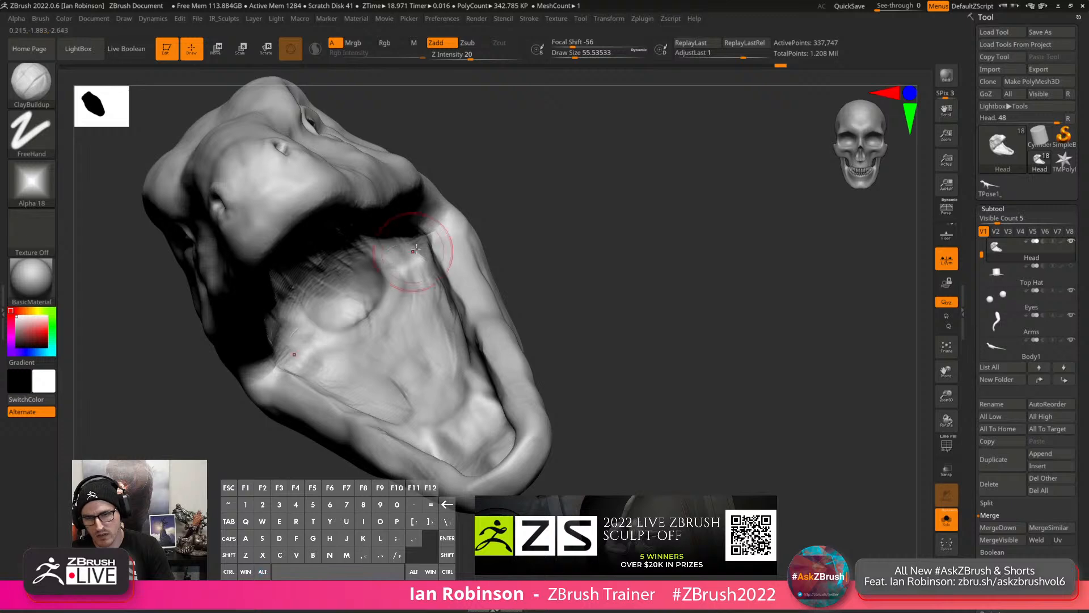
mouse_move(416, 249)
right_mouse_down("alt")
mouse_move(486, 293)
mouse_move(411, 244)
right_mouse_up("alt")
mouse_move(401, 252)
left_mouse_down("alt")
mouse_move(400, 317)
mouse_move(408, 277)
mouse_move(412, 304)
left_mouse_up("alt")
key("ctrl+z")
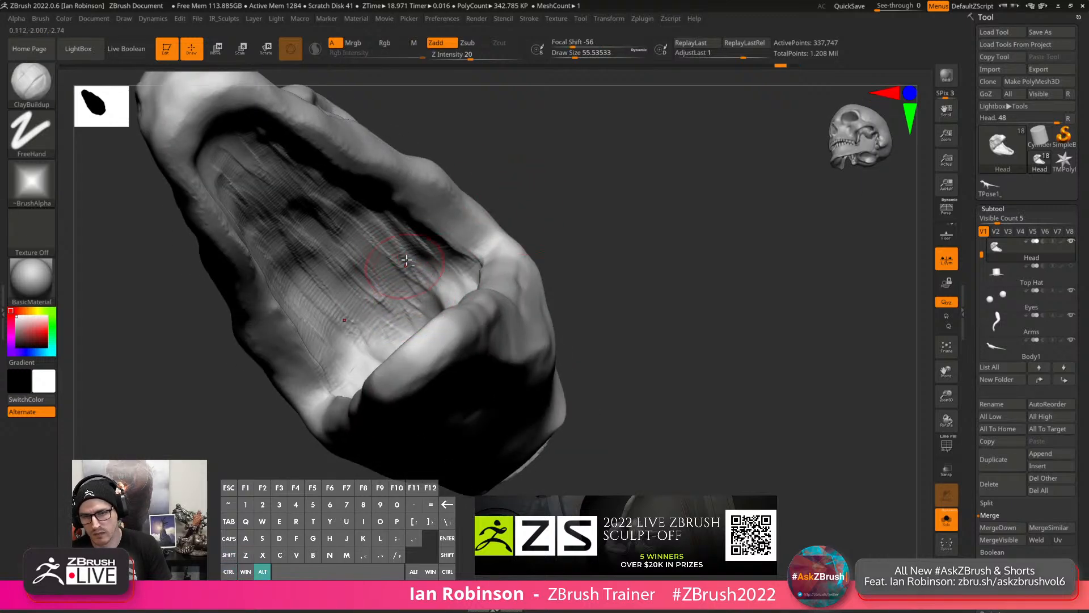
Carve along the roof of the mouth with long subtractive ClayBuildup strokes using the new alpha.
mouse_move(406, 260)
left_mouse_down("alt")
mouse_move(363, 287)
mouse_move(309, 238)
mouse_move(286, 233)
mouse_move(285, 200)
mouse_move(237, 150)
left_mouse_up("alt")
mouse_move(333, 229)
right_mouse_down("alt")
mouse_move(419, 287)
mouse_move(394, 194)
right_mouse_up("alt")
mouse_move(373, 265)
left_mouse_down("alt")
mouse_move(426, 260)
mouse_move(424, 286)
mouse_move(345, 304)
mouse_move(355, 224)
mouse_move(317, 171)
mouse_move(328, 186)
left_mouse_up("alt")
Adjust the draw size to about 55.5 and carve the front of the palate behind the snout rim.
key("s")
right_click_drag(391, 246, 431, 172)
key("s")
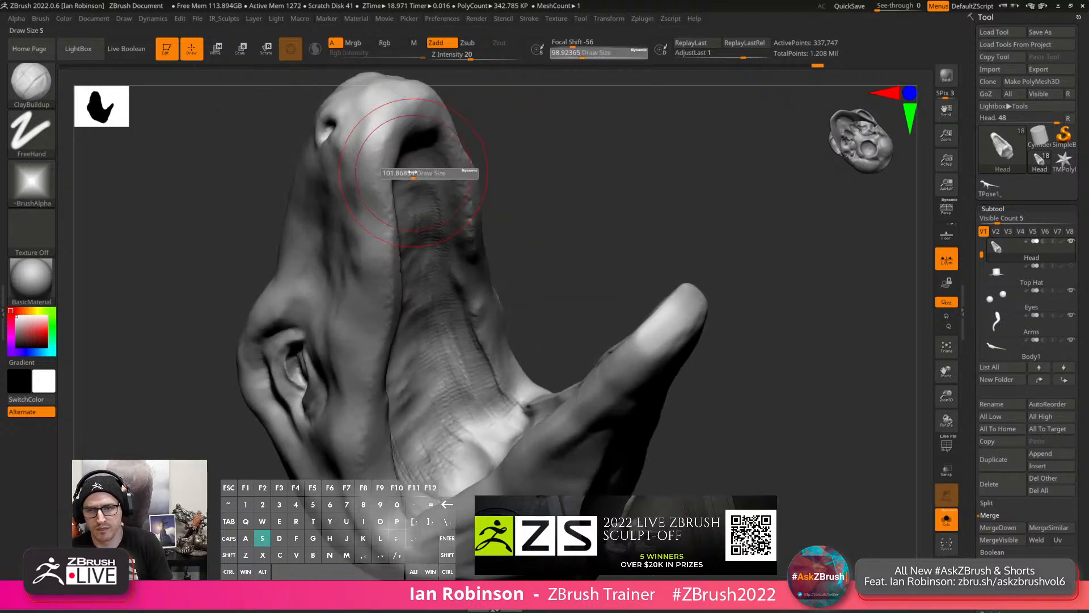
left_click_drag(430, 172, 406, 172)
right_click_drag(411, 169, 396, 174)
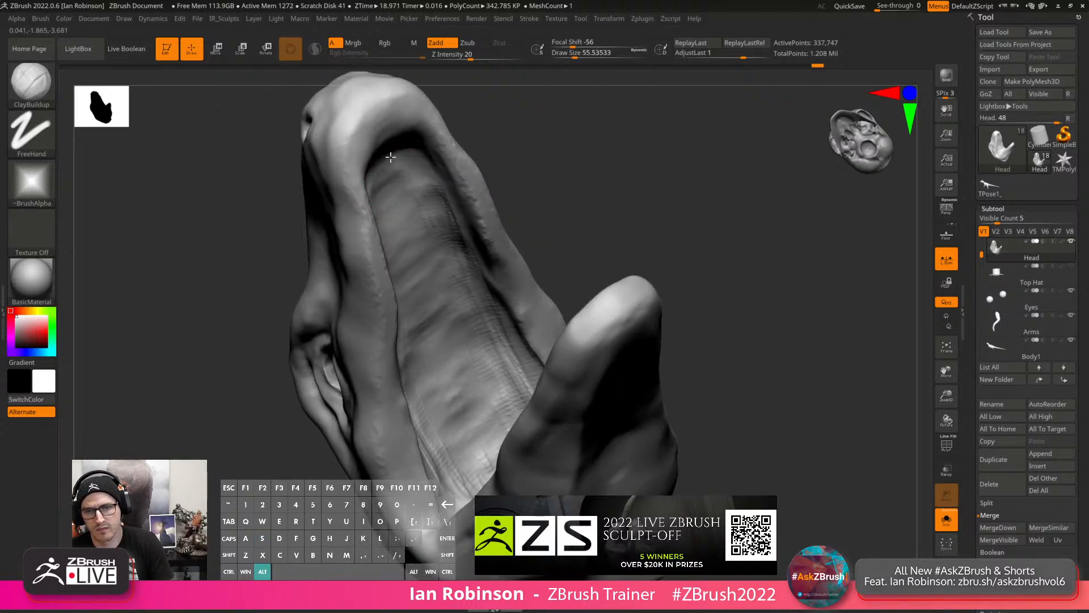
left_click_drag(391, 157, 400, 172, "alt")
right_click_drag(448, 195, 448, 207, "alt")
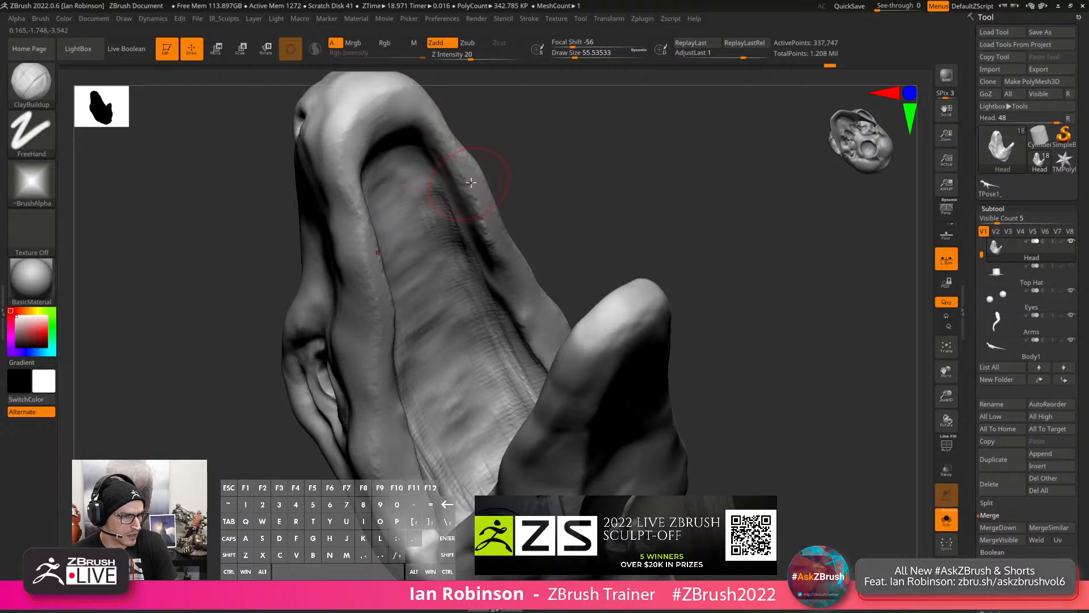
Smooth the bulge at the back of the throat and carve the area above it deeper with ClayBuildup.
mouse_move(471, 183)
right_mouse_down()
mouse_move(493, 236)
mouse_move(476, 324)
right_mouse_up()
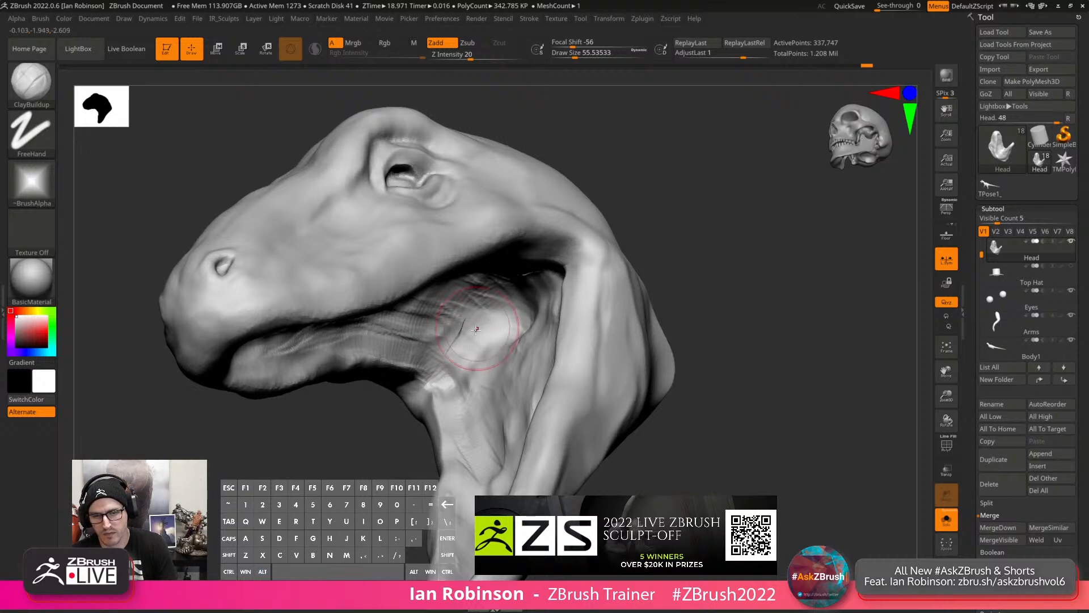
left_click_drag(476, 329, 456, 336, "shift")
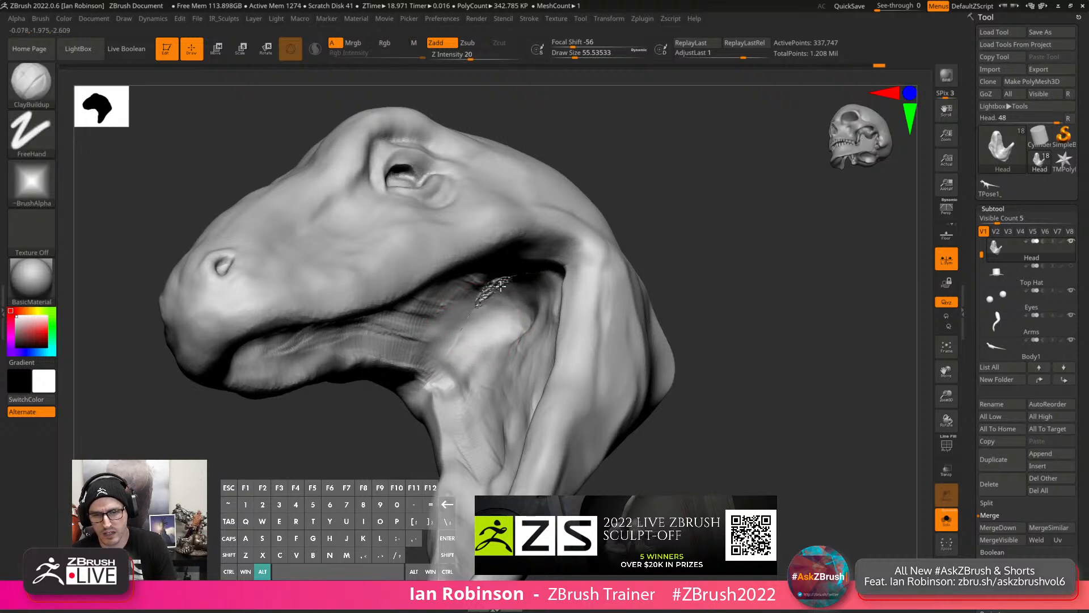
right_click_drag(482, 332, 495, 281)
left_click_drag(494, 281, 513, 290, "shift")
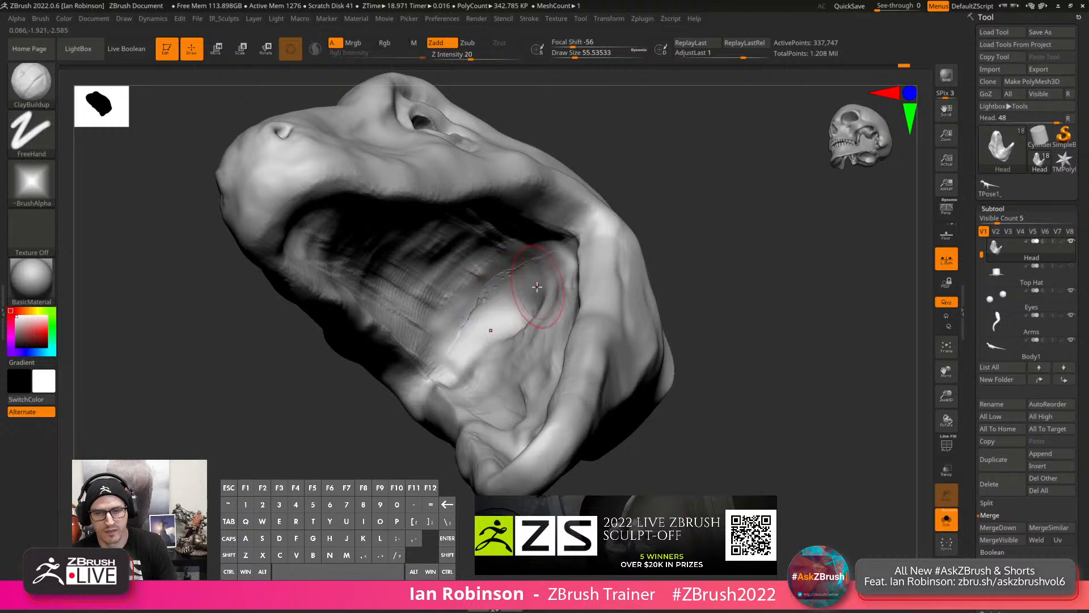
right_click_drag(492, 328, 520, 299)
left_click_drag(517, 271, 490, 296, "alt")
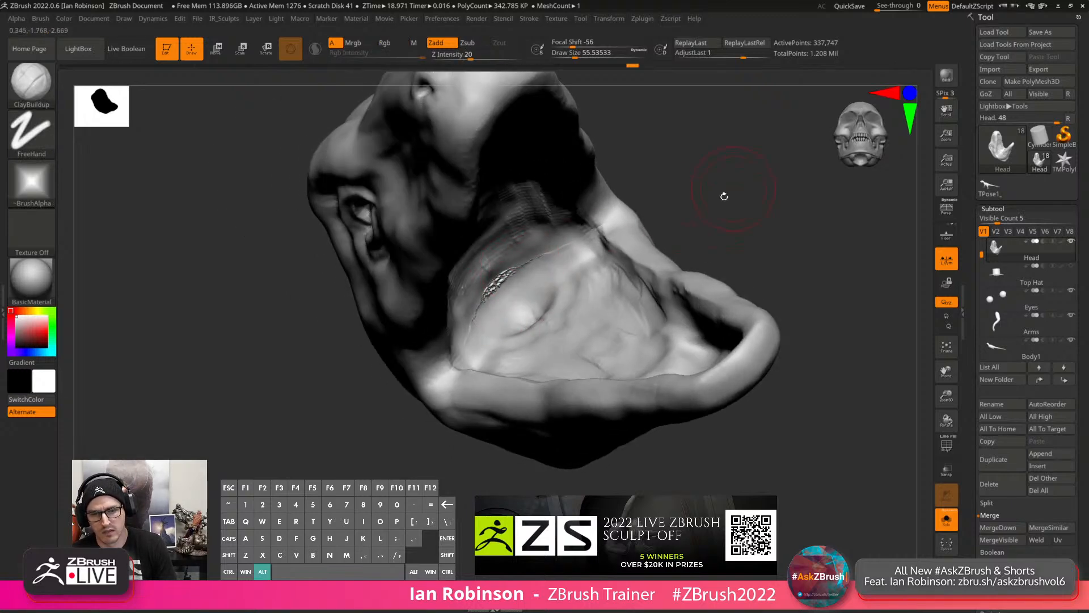
Inspect the back of the head and remesh it with DynaMesh at a resolution of 736, checking the polyframe.
left_click_drag(738, 197, 676, 264, "alt")
right_click_drag(677, 264, 527, 366)
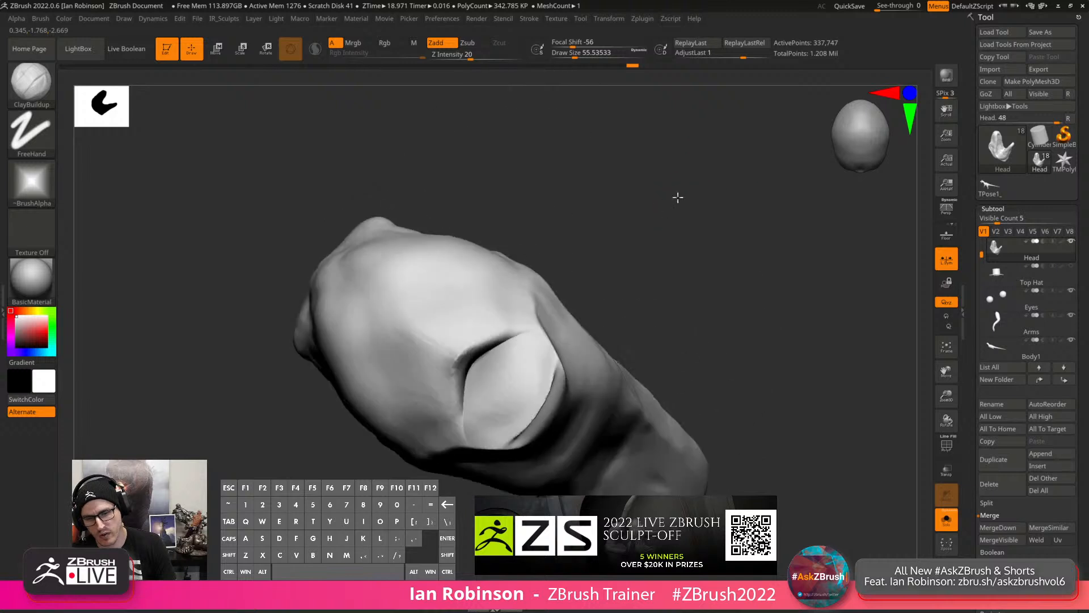
left_click_drag(527, 366, 486, 360)
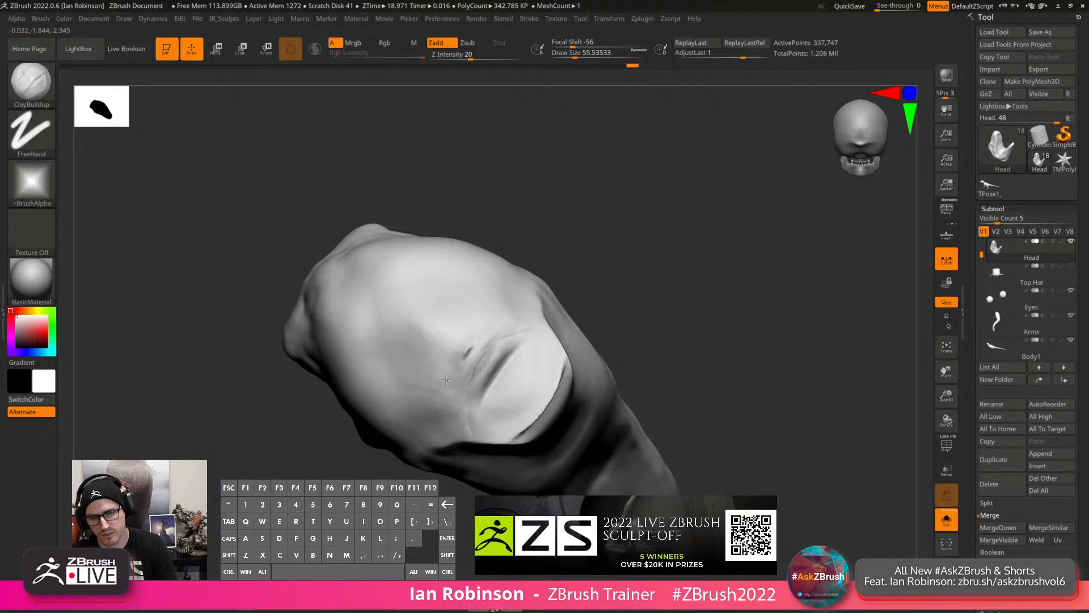
left_click_drag(504, 366, 525, 418)
mouse_move(650, 277)
right_mouse_down()
mouse_move(556, 414)
mouse_move(571, 321)
mouse_move(711, 260)
right_mouse_up()
right_click_drag(669, 310, 720, 282)
key("1")
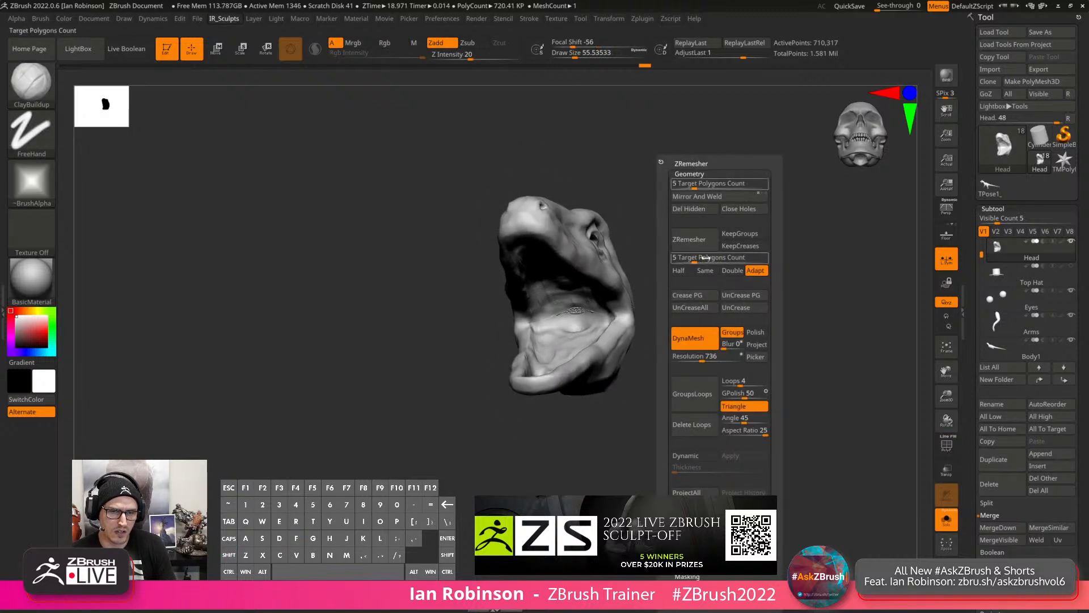
left_click_drag(707, 263, 716, 341, "ctrl")
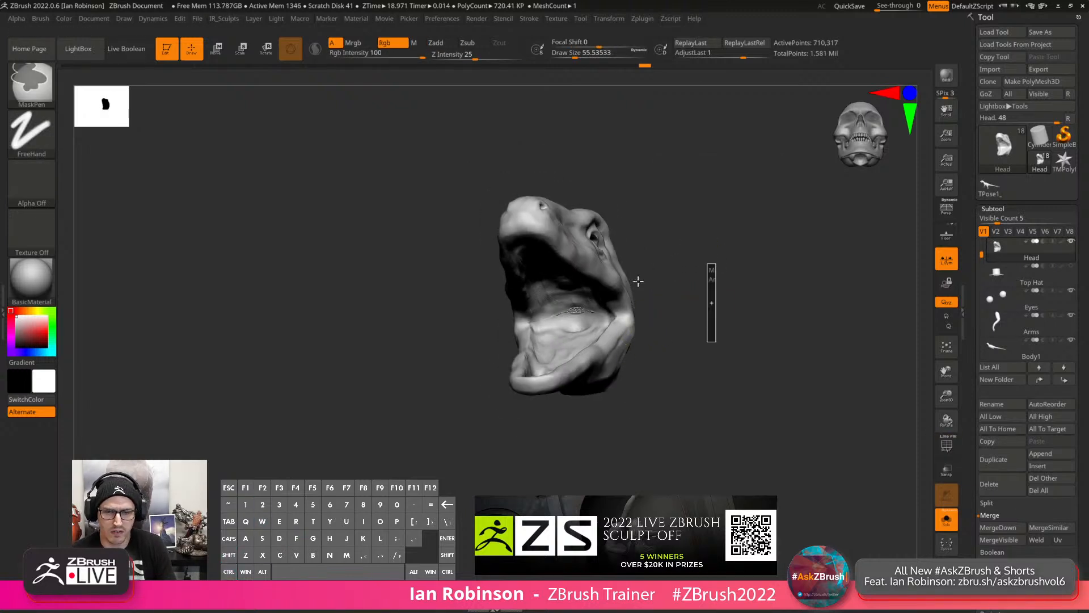
key("shift+f")
key("shift+f")
key("1")
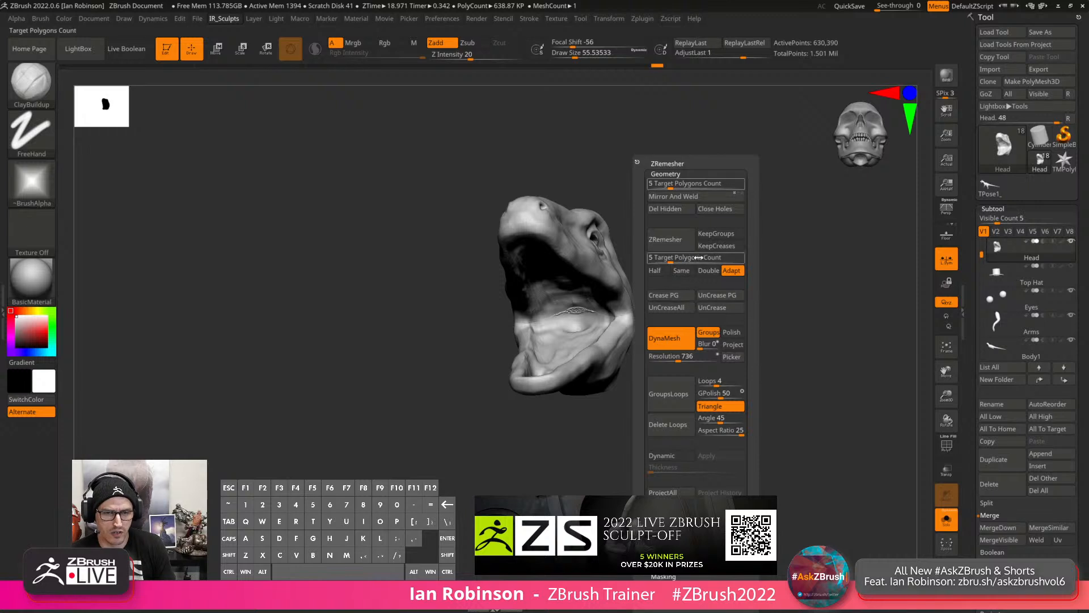
Carve away the jagged seam at the back of the throat and smooth the surface toward the jaw hinge.
right_click_drag(572, 345, 600, 384, "alt")
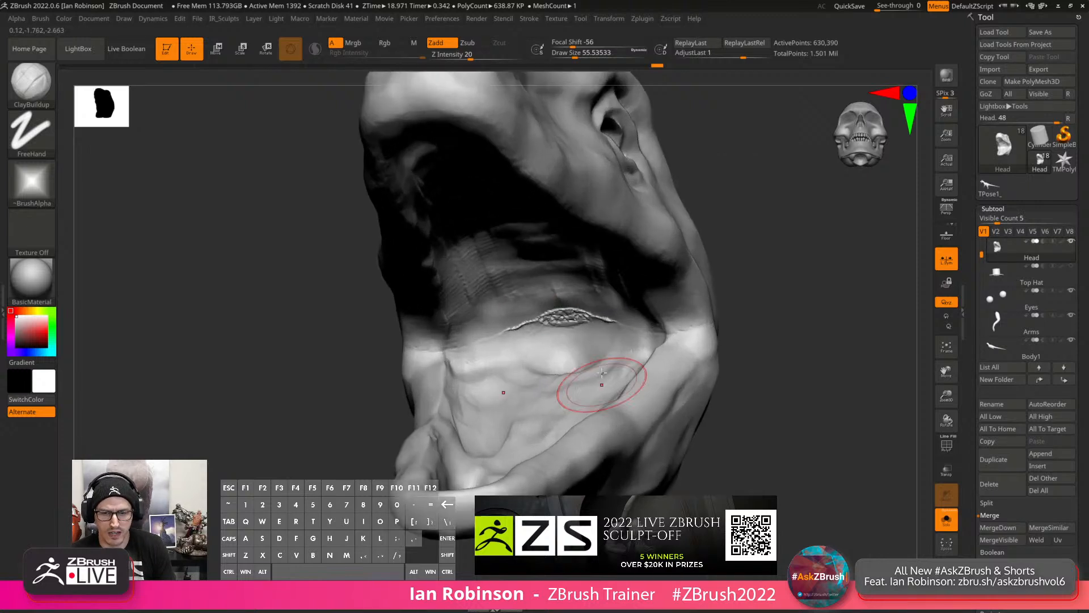
mouse_move(584, 326)
left_mouse_down("alt")
mouse_move(561, 319)
mouse_move(605, 318)
mouse_move(548, 320)
left_mouse_up("alt")
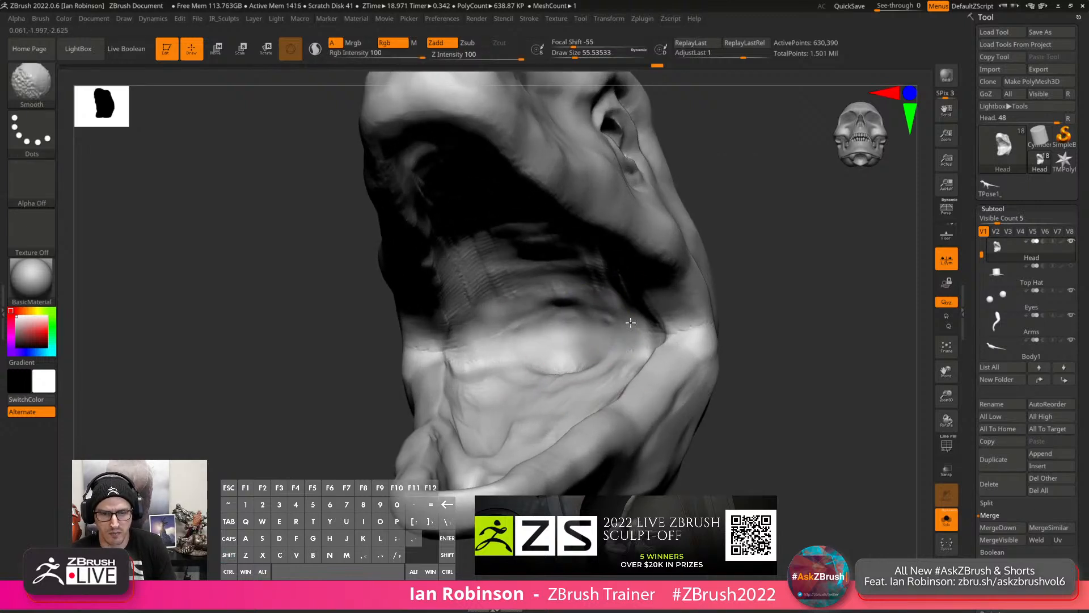
left_click_drag(631, 322, 653, 339, "shift")
right_click_drag(657, 316, 613, 360)
left_click_drag(613, 360, 630, 363, "shift")
Smooth the outer surface of the head behind the corner of the mouth.
mouse_move(656, 361)
right_mouse_down("alt")
mouse_move(618, 353)
mouse_move(651, 462)
right_mouse_up("alt")
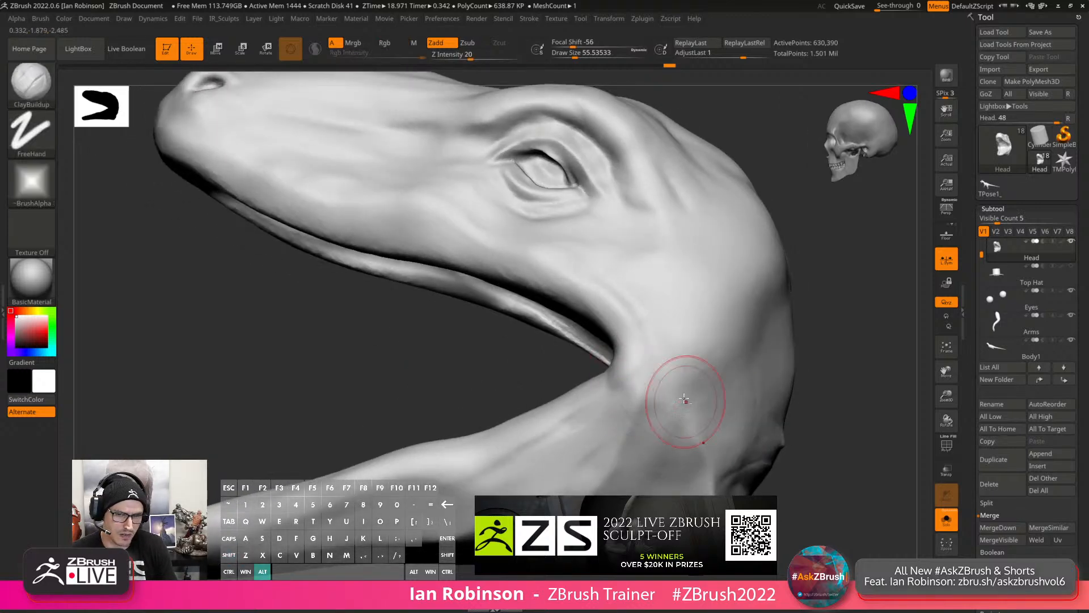
mouse_move(680, 389)
right_mouse_down()
mouse_move(685, 418)
mouse_move(583, 341)
mouse_move(681, 400)
mouse_move(652, 364)
mouse_move(602, 368)
right_mouse_up()
left_click_drag(710, 368, 696, 360, "shift")
right_click_drag(621, 368, 647, 318)
mouse_move(573, 326)
right_mouse_down()
mouse_move(605, 323)
mouse_move(594, 321)
right_mouse_up()
Carve a round hollow into the back of the throat, remesh with DynaMesh and smooth its upper edge.
mouse_move(462, 366)
right_mouse_down()
mouse_move(522, 376)
mouse_move(513, 286)
right_mouse_up()
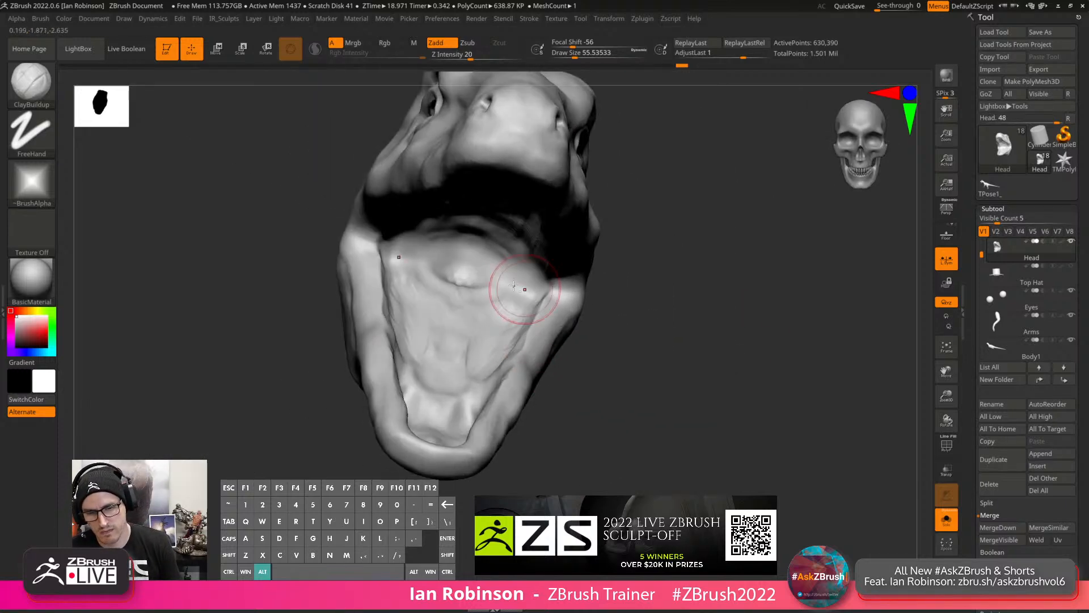
mouse_move(472, 266)
left_mouse_down("alt")
mouse_move(453, 271)
mouse_move(499, 250)
mouse_move(475, 240)
mouse_move(501, 249)
left_mouse_up("alt")
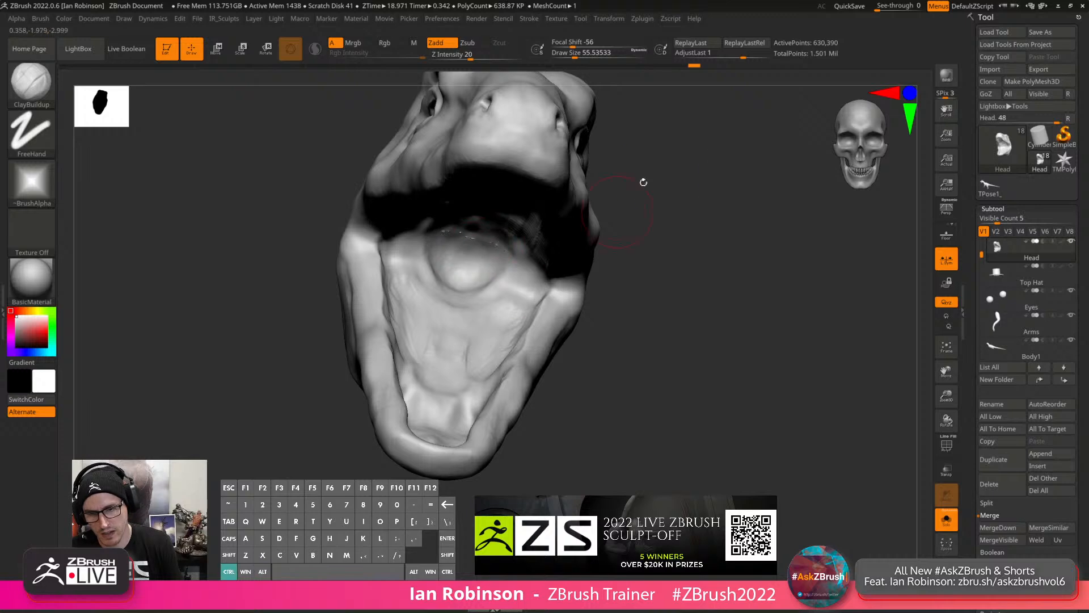
left_click_drag(718, 194, 711, 237, "ctrl")
left_click_drag(478, 237, 466, 231, "shift")
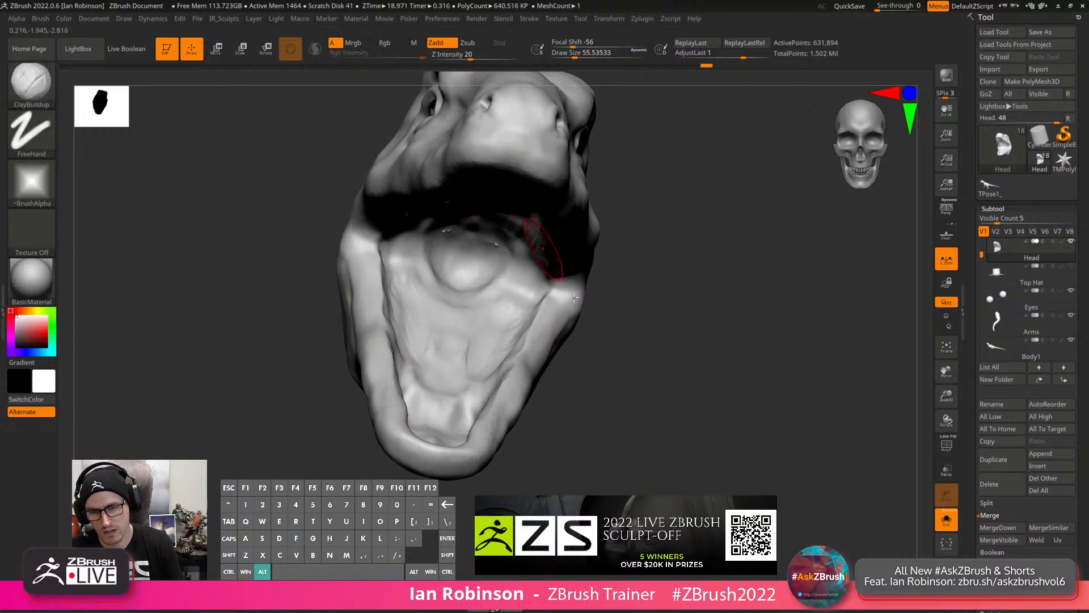
Select the TrimDynamic brush and flatten the surface inside the throat hollow.
mouse_move(556, 256)
right_mouse_down("alt")
mouse_move(567, 288)
mouse_move(504, 285)
mouse_move(523, 303)
right_mouse_up("alt")
key("b")
key("t")
key("d")
left_click_drag(491, 275, 501, 283)
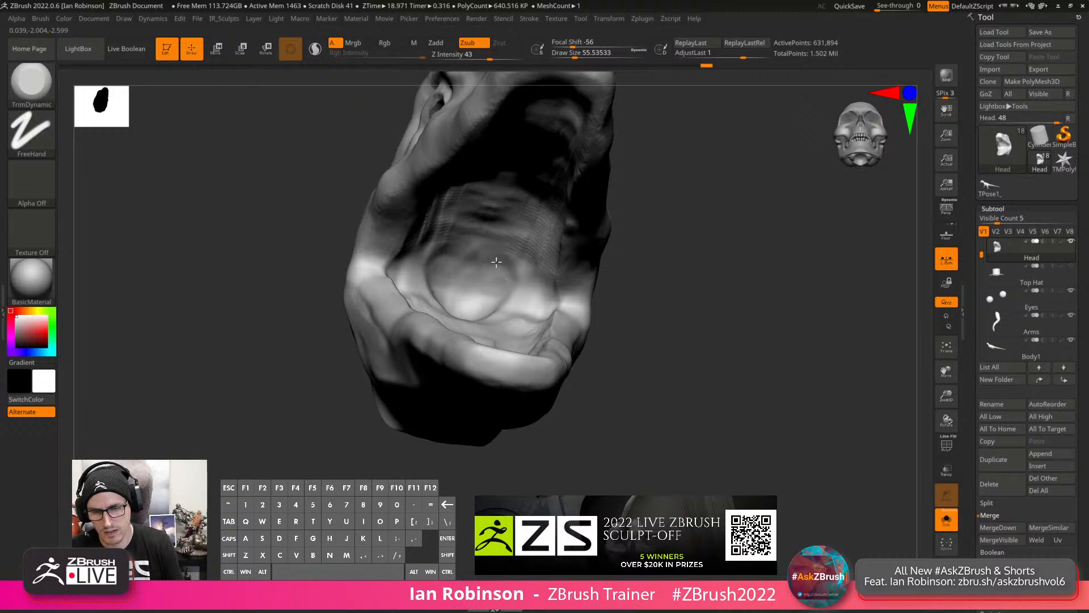
Return to ClayBuildup and carve the floor and inner edges of the lower jaw with mainly subtractive strokes.
mouse_move(493, 321)
right_mouse_down()
mouse_move(462, 309)
mouse_move(469, 334)
mouse_move(522, 268)
right_mouse_up()
key("b")
key("c")
key("b")
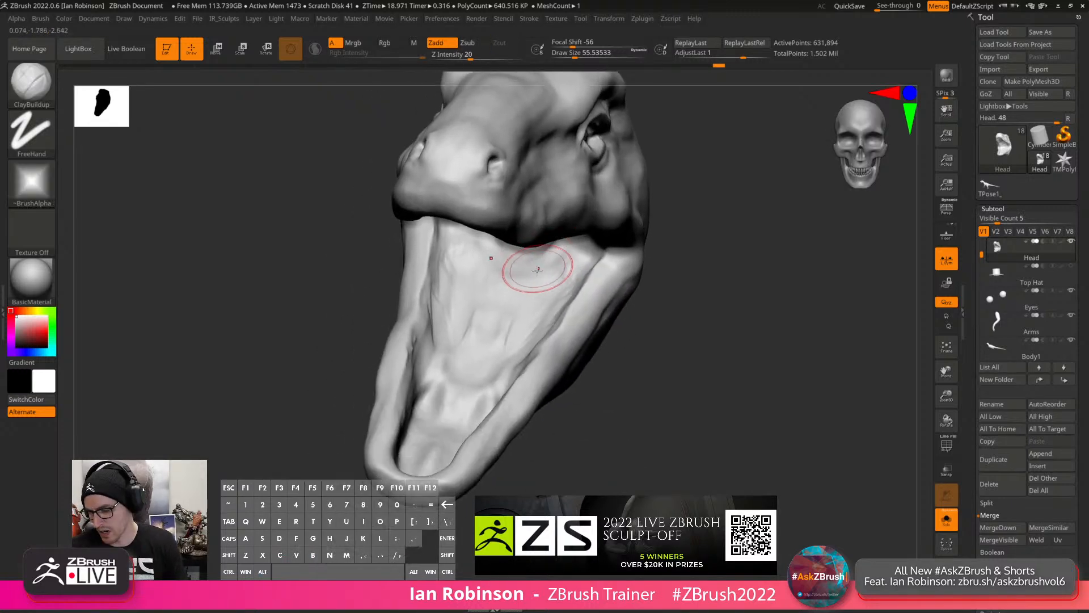
mouse_move(468, 305)
left_mouse_down("alt")
mouse_move(467, 355)
mouse_move(445, 400)
mouse_move(449, 386)
left_mouse_up("alt")
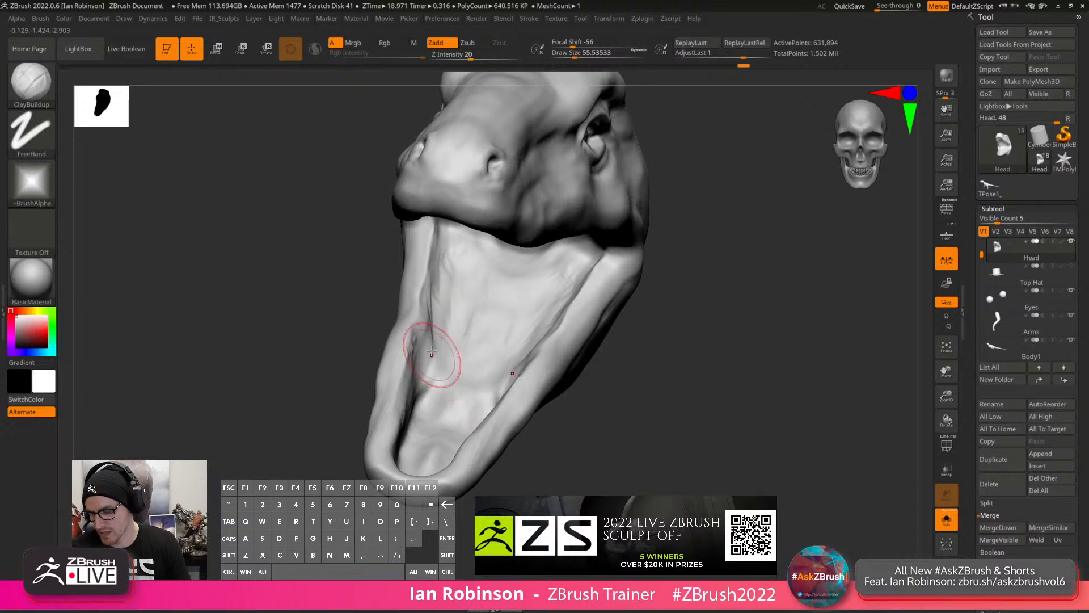
left_click_drag(433, 320, 441, 327)
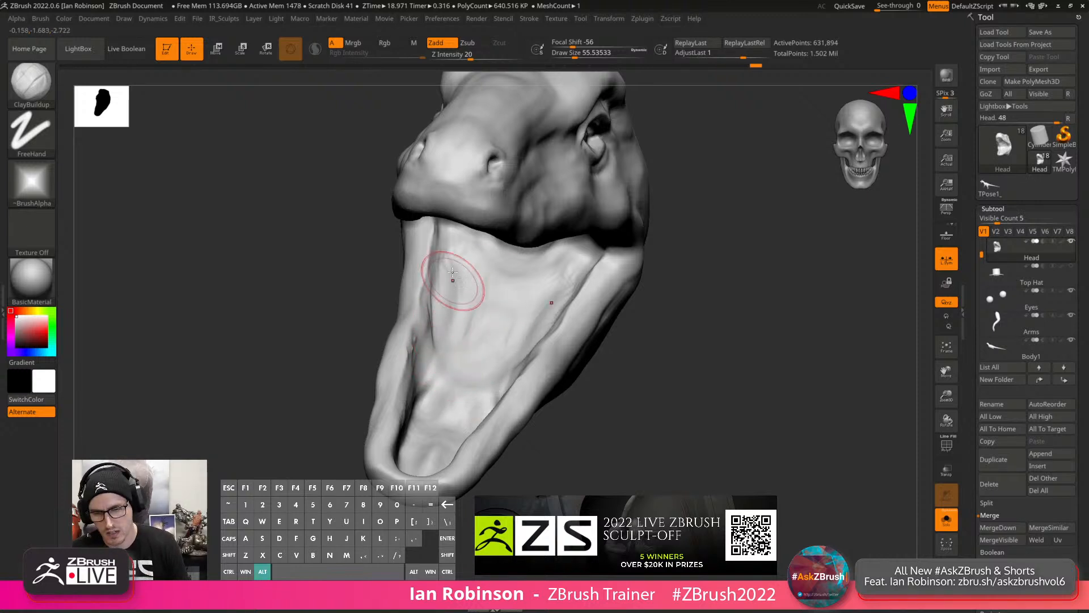
mouse_move(476, 274)
left_mouse_down("alt")
mouse_move(444, 309)
mouse_move(415, 396)
mouse_move(436, 301)
left_mouse_up("alt")
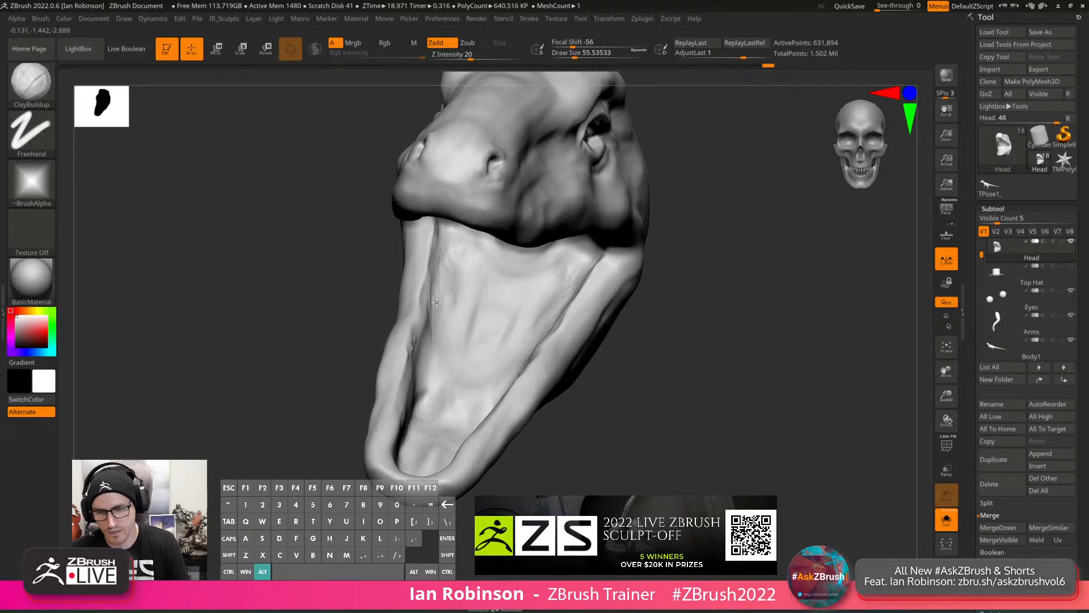
mouse_move(442, 353)
left_mouse_down("alt")
mouse_move(447, 394)
mouse_move(489, 301)
mouse_move(461, 362)
left_mouse_up("alt")
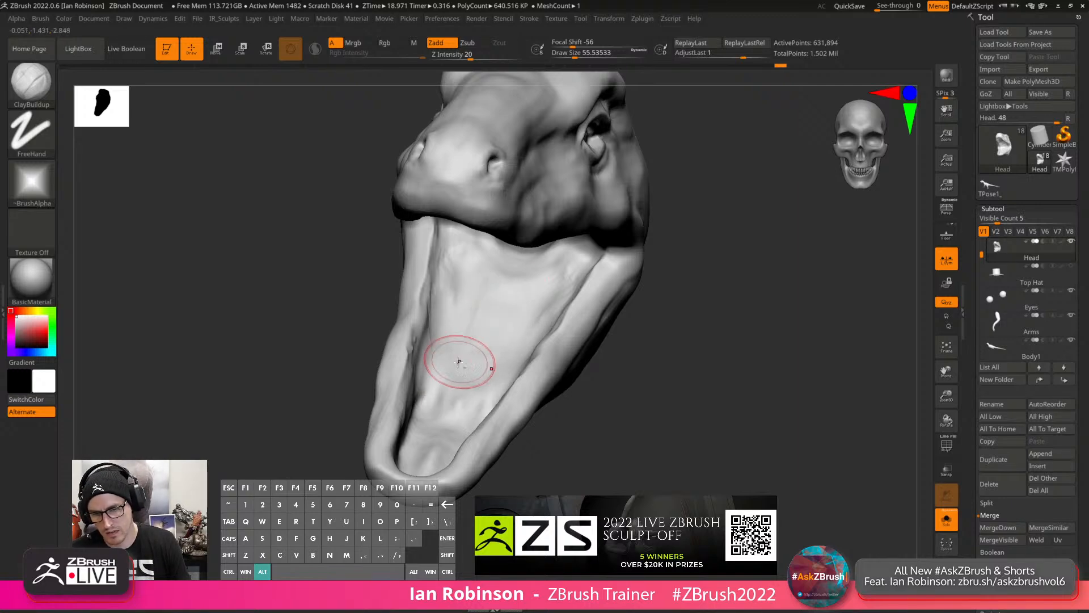
Carve further along the inner jaw corners and around the throat hollow with ClayBuildup.
mouse_move(460, 362)
right_mouse_down()
mouse_move(504, 293)
mouse_move(491, 268)
right_mouse_up()
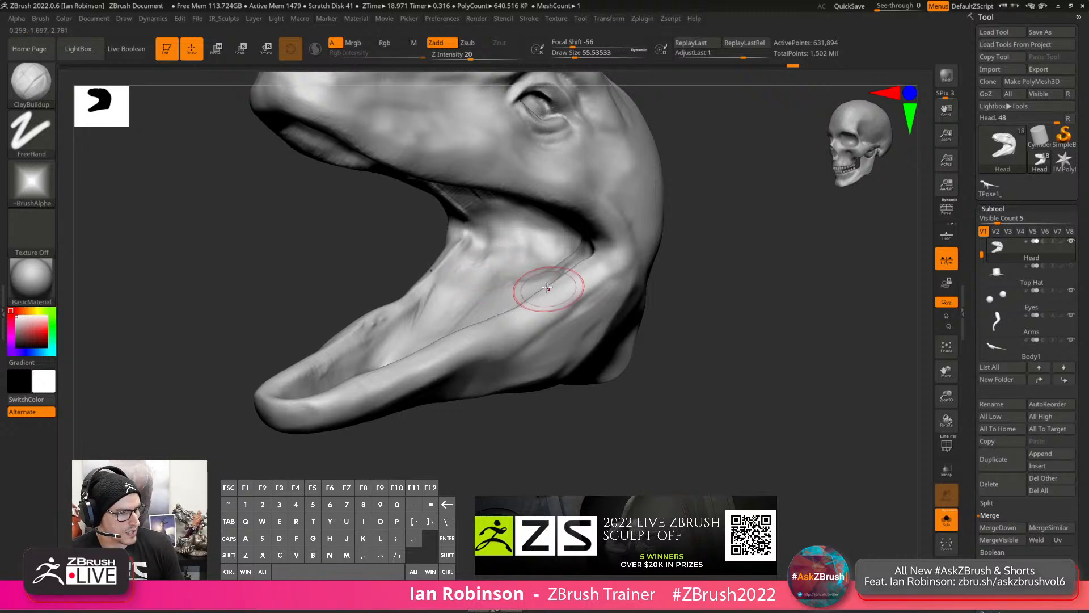
mouse_move(511, 283)
right_mouse_down()
mouse_move(528, 226)
mouse_move(448, 218)
right_mouse_up()
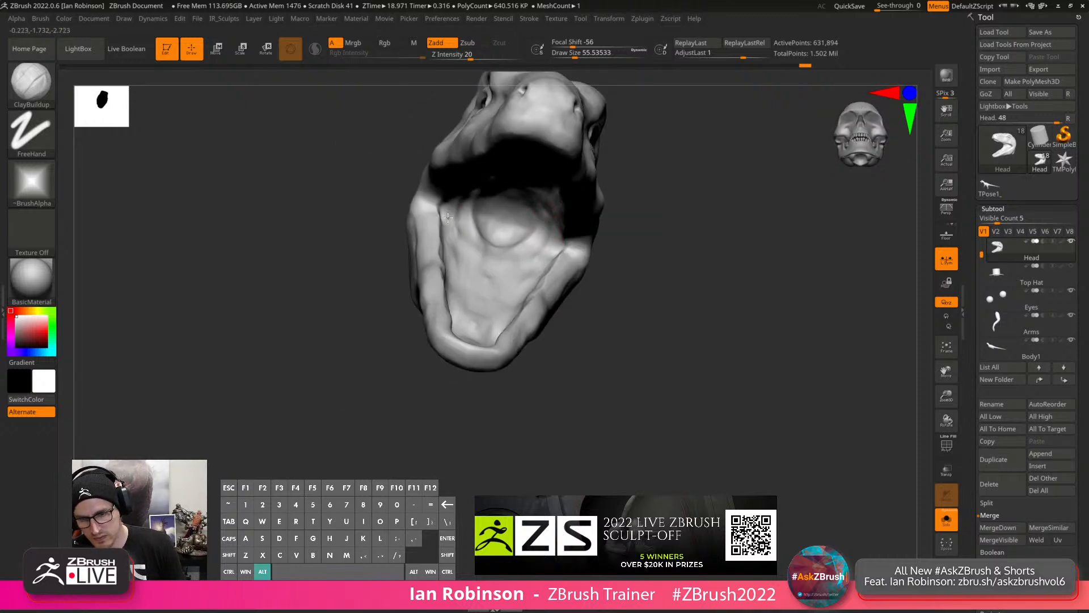
left_click_drag(471, 234, 492, 204)
Bring back the hidden subtools by leaving Solo mode, make Body1 the active subtool and select the Move brush.
right_click_drag(504, 219, 676, 361)
left_click(539, 282, "alt")
right_click_drag(540, 281, 564, 302)
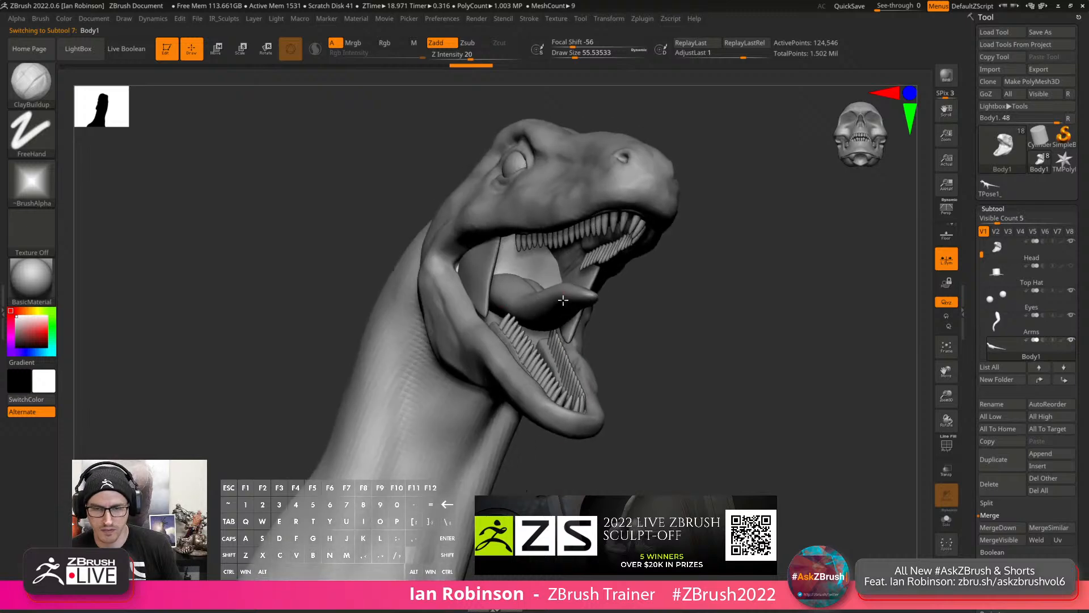
key("b")
key("m")
key("v")
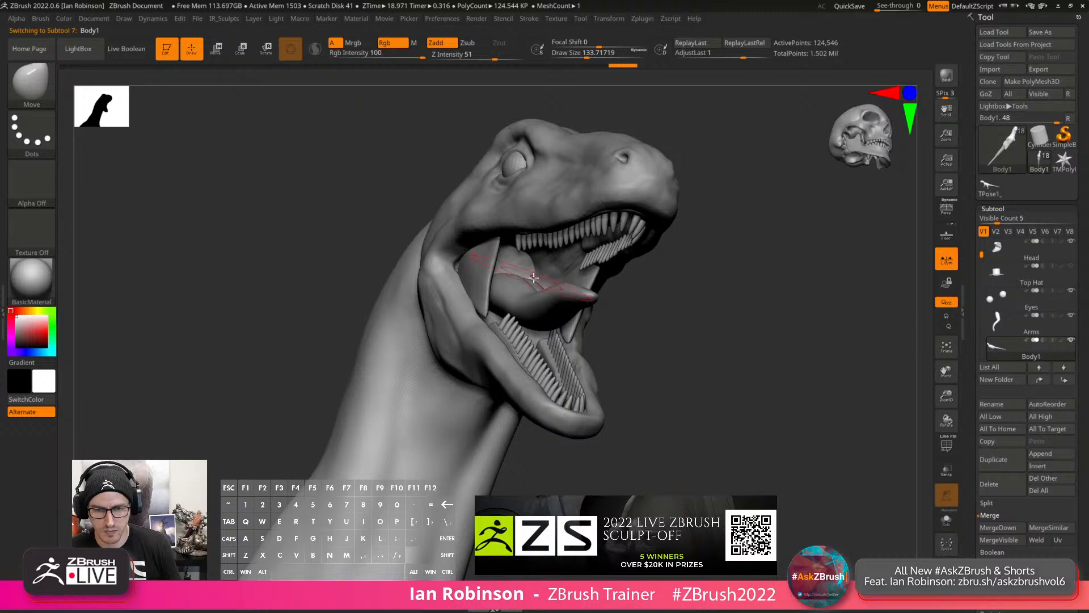
Check how the head meets the neck from several sides and make Head the active subtool.
right_click_drag(521, 289, 469, 285)
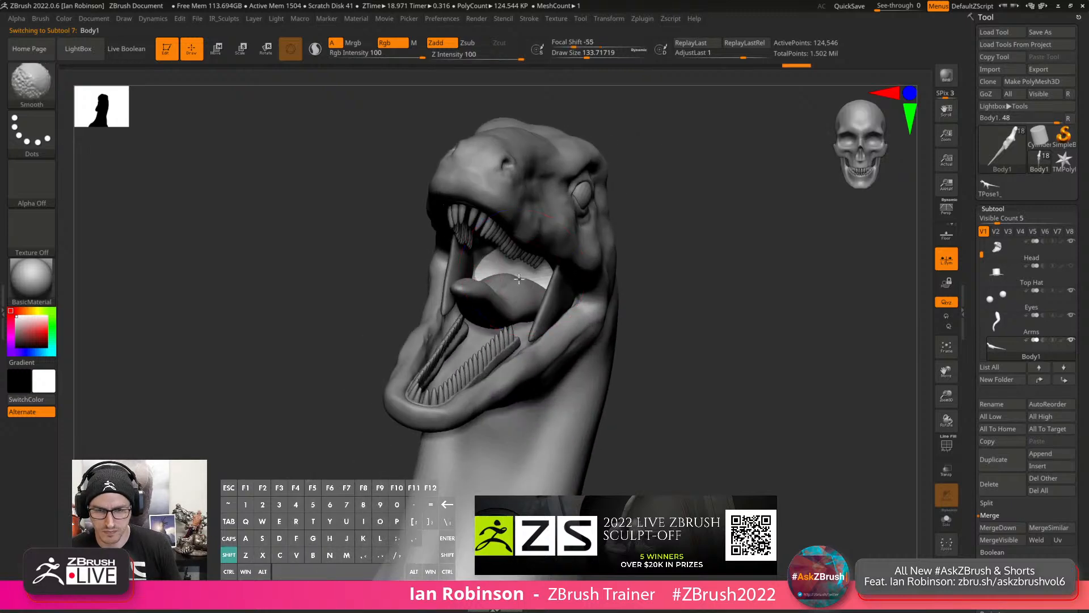
right_click_drag(549, 279, 474, 276)
right_click_drag(474, 276, 474, 250, "ctrl")
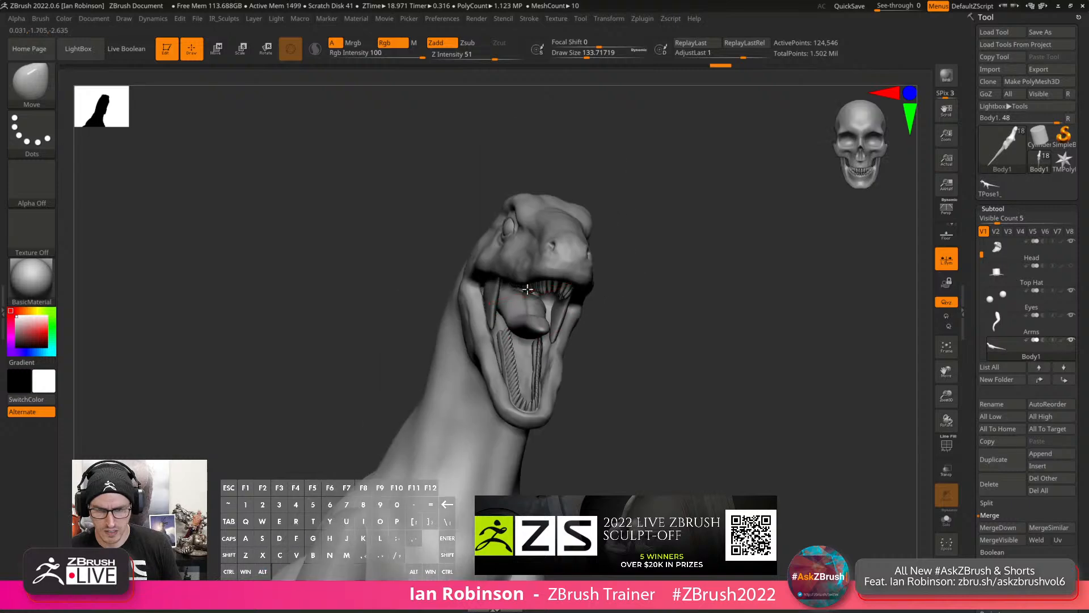
right_click_drag(590, 295, 630, 301)
key("shift+r")
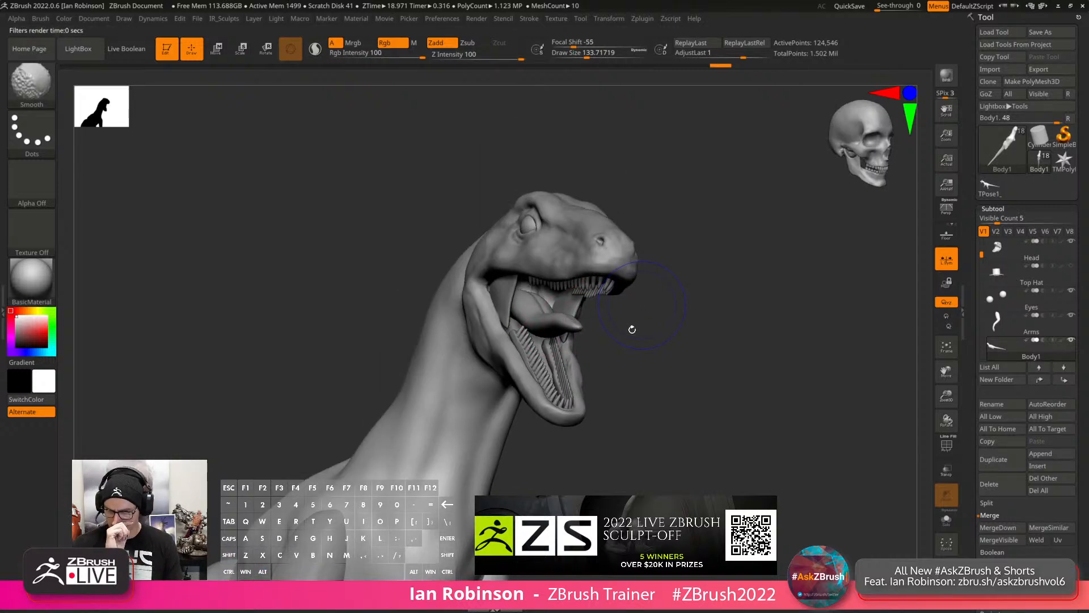
right_click_drag(530, 294, 573, 269)
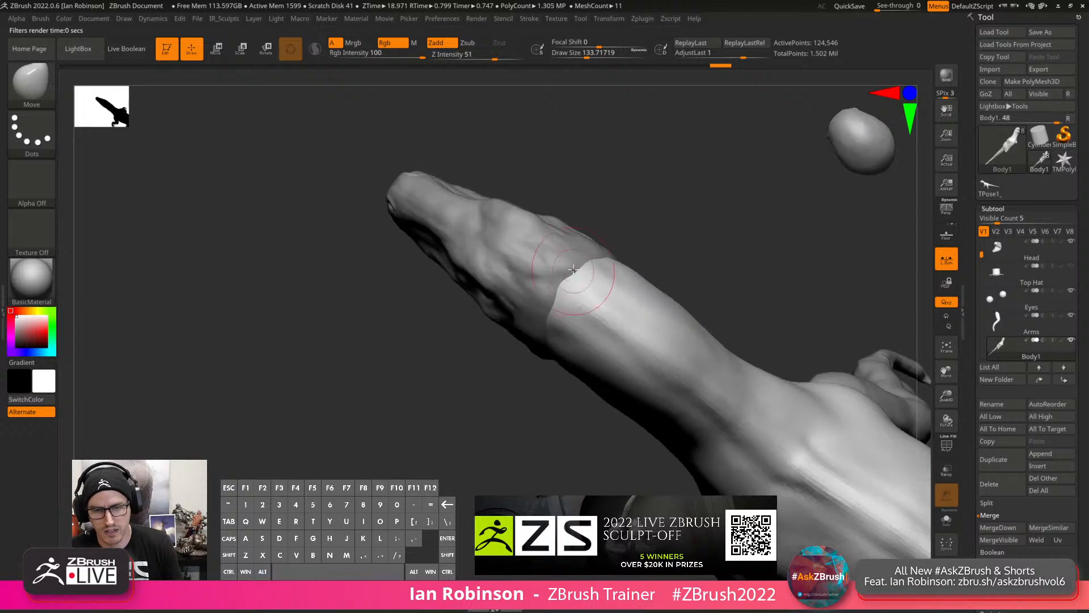
left_click(582, 238, "alt")
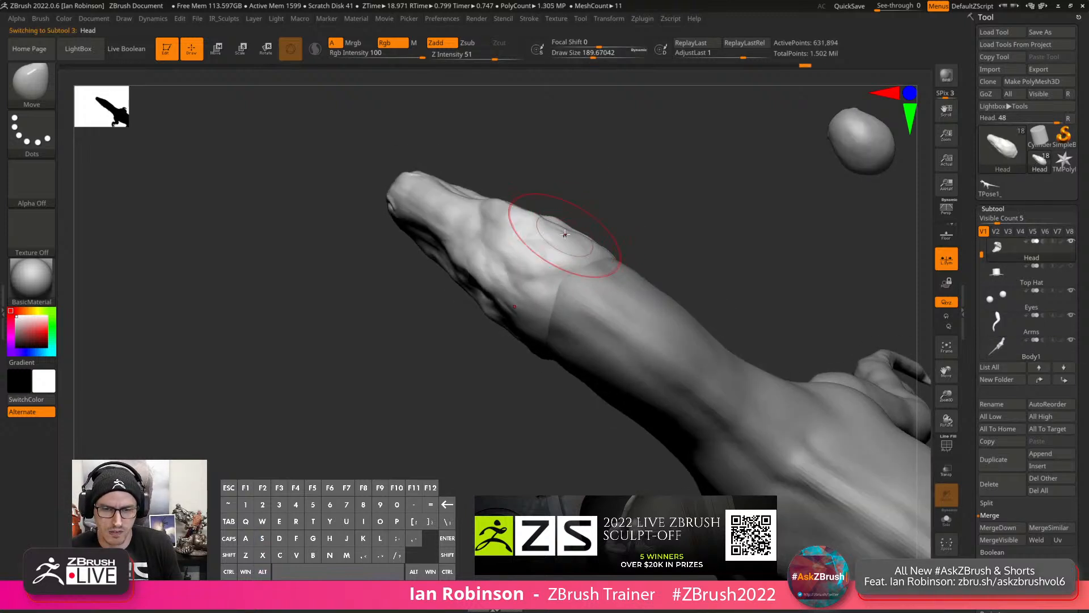
Reshape the upper rear of the skull with the Move brush so it blends into the neck.
mouse_move(565, 234)
right_mouse_down()
mouse_move(628, 175)
mouse_move(591, 210)
mouse_move(597, 227)
right_mouse_up()
key("s")
left_click_drag(597, 227, 593, 227)
right_click_drag(593, 227, 559, 240, "ctrl")
mouse_move(525, 209)
left_mouse_down()
mouse_move(512, 185)
mouse_move(514, 142)
left_mouse_up()
right_click_drag(525, 211, 518, 235, "alt")
left_click_drag(595, 253, 602, 250)
Refine the head's back edge along the neck with the Move brush, reducing the draw size to about 93.
mouse_move(644, 249)
right_mouse_down()
mouse_move(610, 263)
mouse_move(630, 243)
right_mouse_up()
key("s")
left_click_drag(629, 243, 673, 234)
mouse_move(669, 236)
right_mouse_down("alt")
mouse_move(633, 254)
mouse_move(555, 248)
mouse_move(568, 249)
right_mouse_up("alt")
right_click_drag(567, 250, 567, 253)
key("s")
left_click_drag(582, 215, 576, 212)
mouse_move(579, 212)
right_mouse_down()
mouse_move(599, 275)
mouse_move(720, 250)
mouse_move(621, 221)
mouse_move(655, 241)
right_mouse_up()
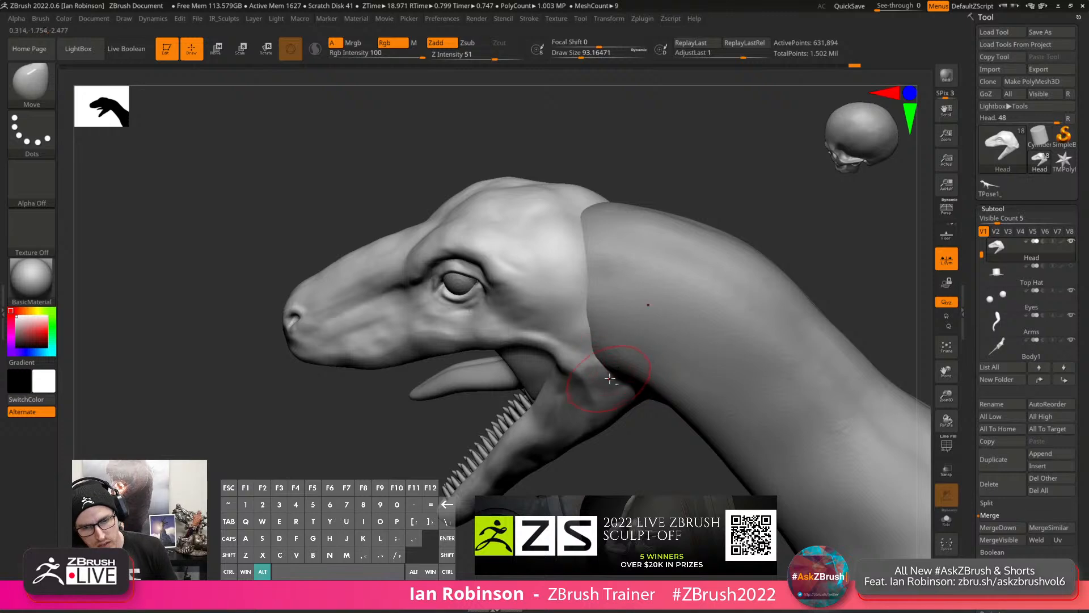
Enlarge the Move brush to about 137 and adjust the head's jaw hinge area where it meets the neck.
mouse_move(610, 378)
right_mouse_down("alt")
mouse_move(607, 332)
mouse_move(638, 301)
mouse_move(616, 359)
right_mouse_up("alt")
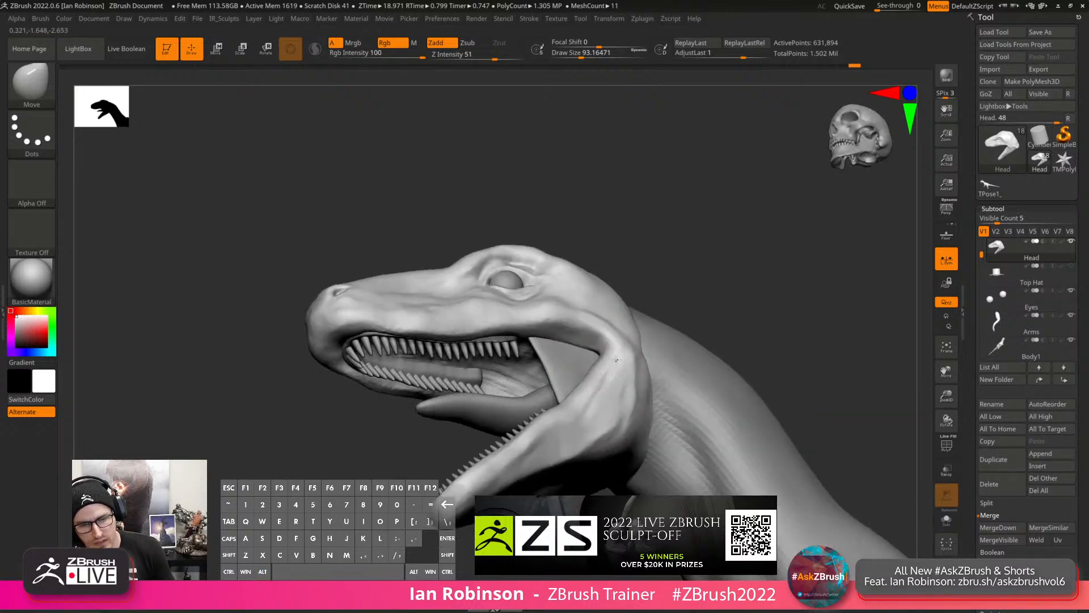
key("s")
left_click_drag(643, 352, 650, 352)
mouse_move(646, 353)
right_mouse_down()
mouse_move(614, 325)
mouse_move(646, 335)
mouse_move(649, 325)
mouse_move(651, 387)
right_mouse_up()
key("shift")
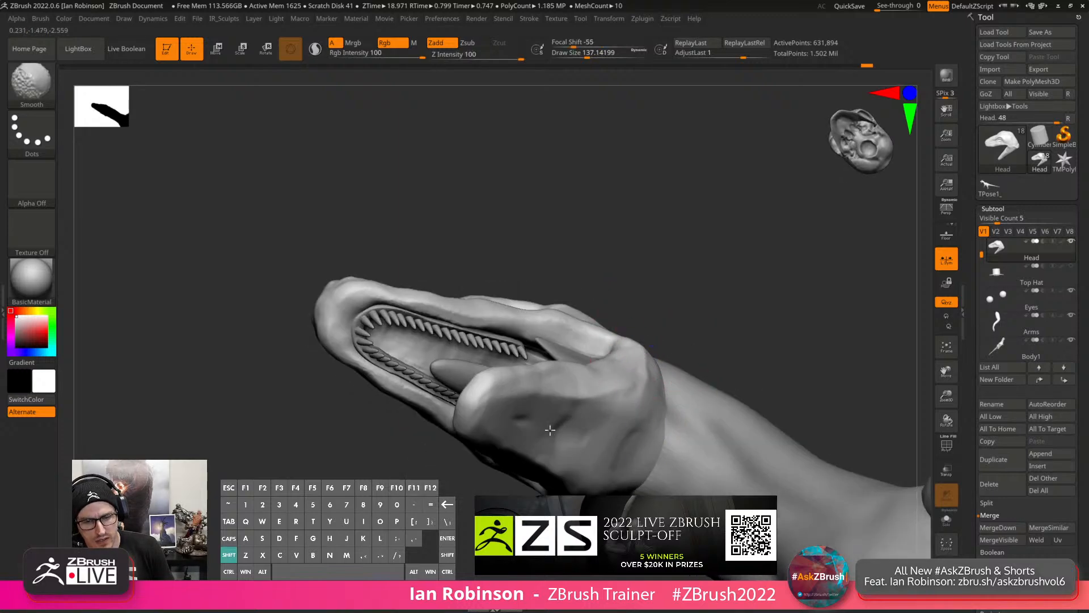
right_click_drag(630, 341, 658, 388)
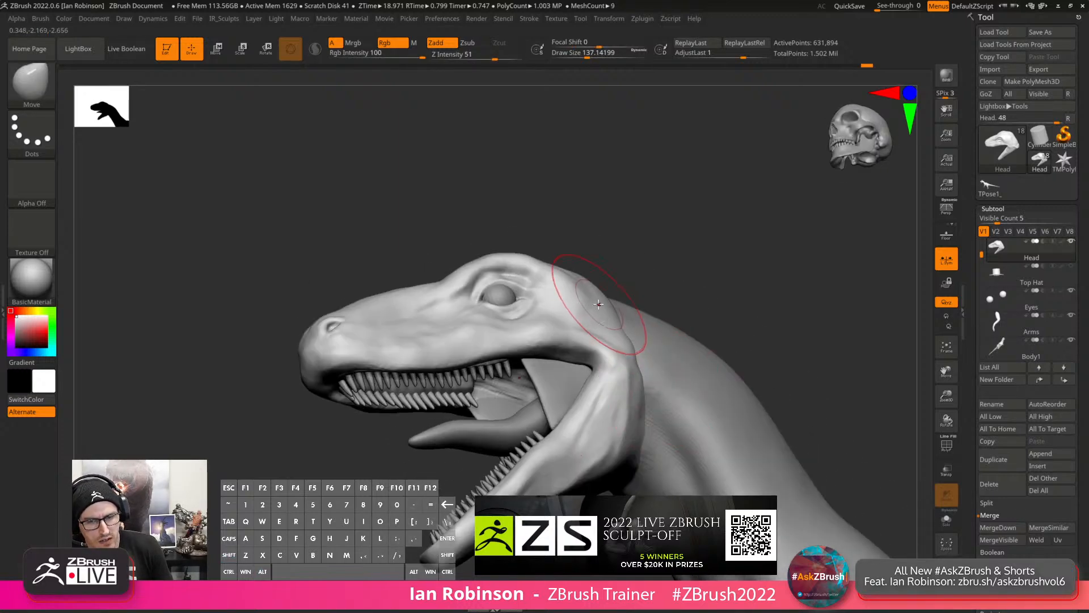
Set the draw size to about 124 and adjust the rear edge of the jaw against the neck.
mouse_move(618, 321)
right_mouse_down()
mouse_move(629, 278)
mouse_move(617, 259)
mouse_move(595, 255)
mouse_move(522, 285)
right_mouse_up()
key("s")
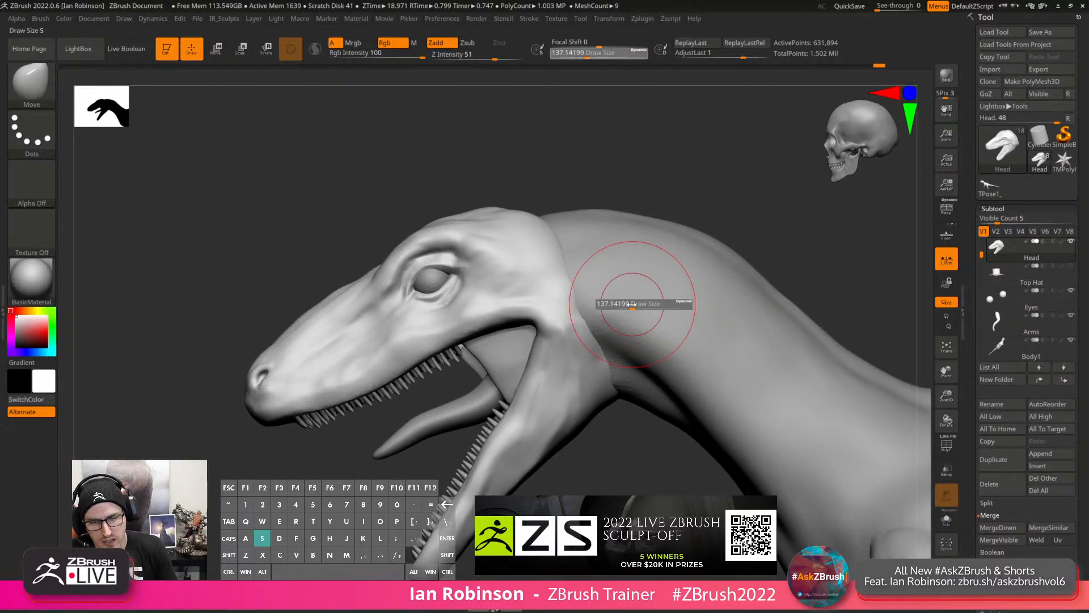
left_click_drag(632, 305, 629, 305)
mouse_move(559, 335)
right_mouse_down()
mouse_move(617, 364)
mouse_move(610, 329)
mouse_move(603, 346)
mouse_move(530, 301)
mouse_move(543, 316)
right_mouse_up()
Make Body1 active and build up the neck just behind the head with ClayBuildup at a draw size of about 210.
key("b")
key("c")
key("b")
left_click(574, 296, "alt")
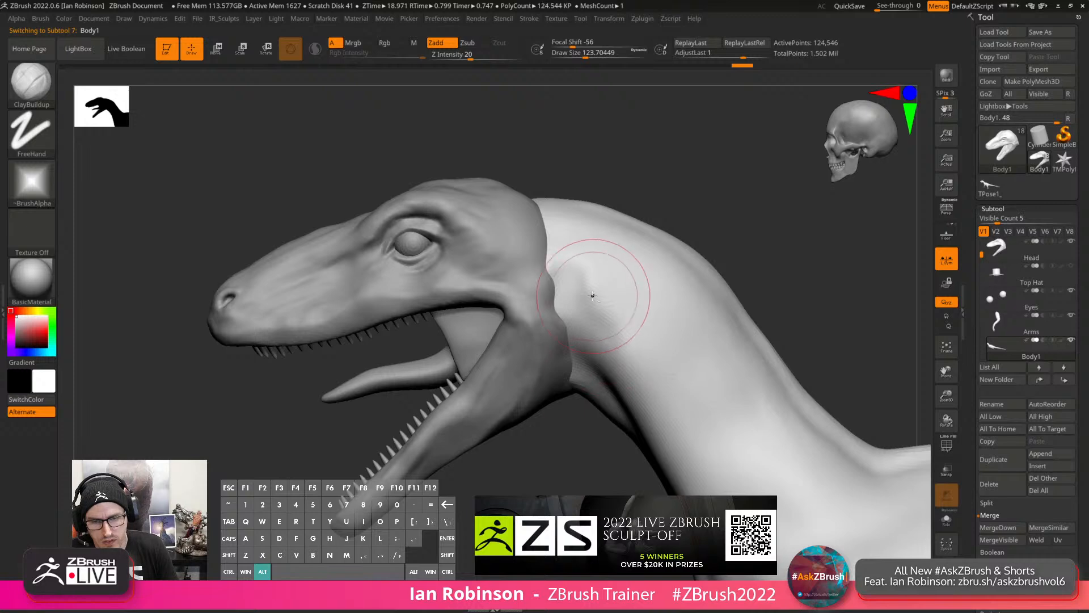
right_click_drag(577, 299, 555, 299)
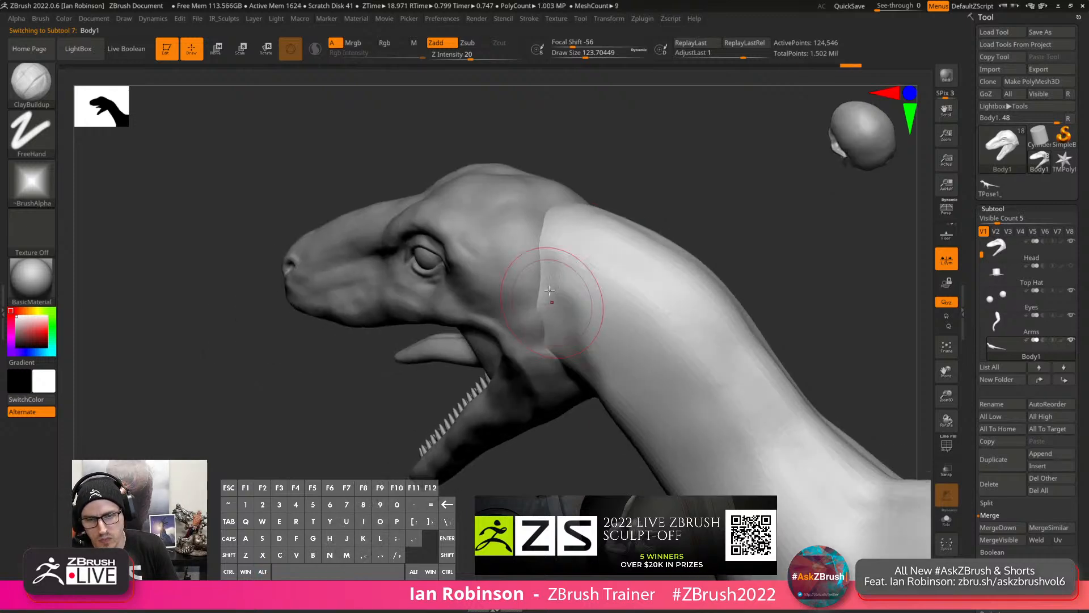
key("s")
left_click_drag(557, 275, 566, 274)
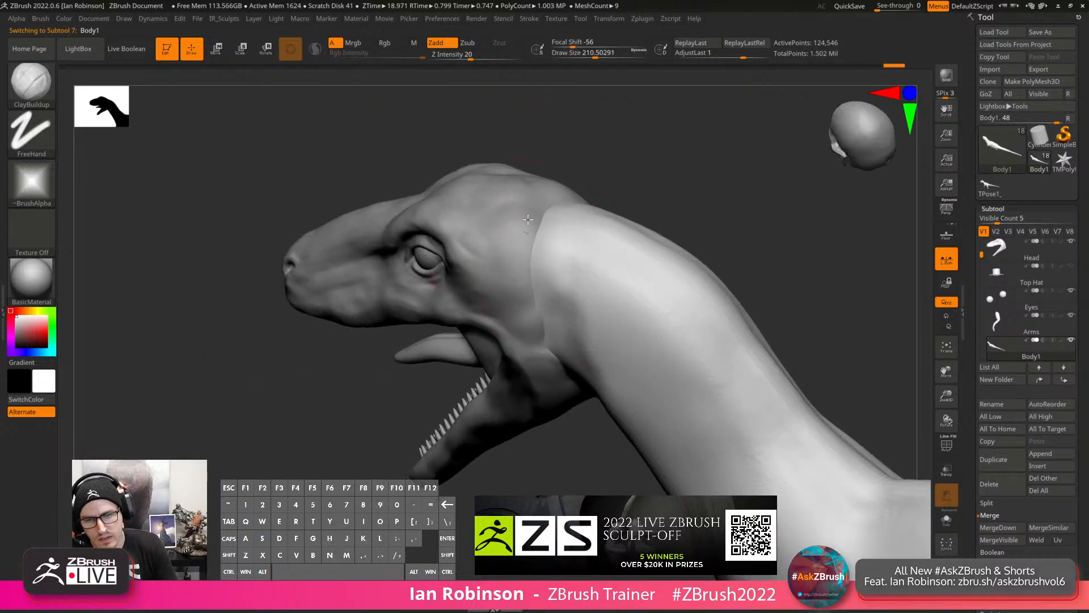
right_click_drag(576, 342, 574, 375)
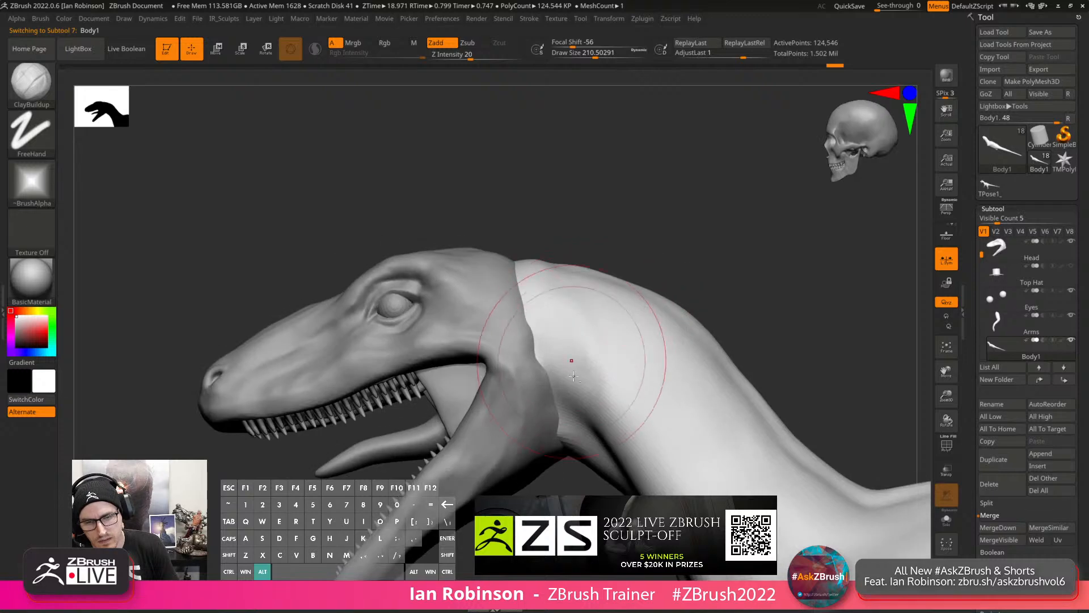
Make Head the active subtool, work along the jaw's back edge and return to the Move brush.
left_click(536, 371, "alt")
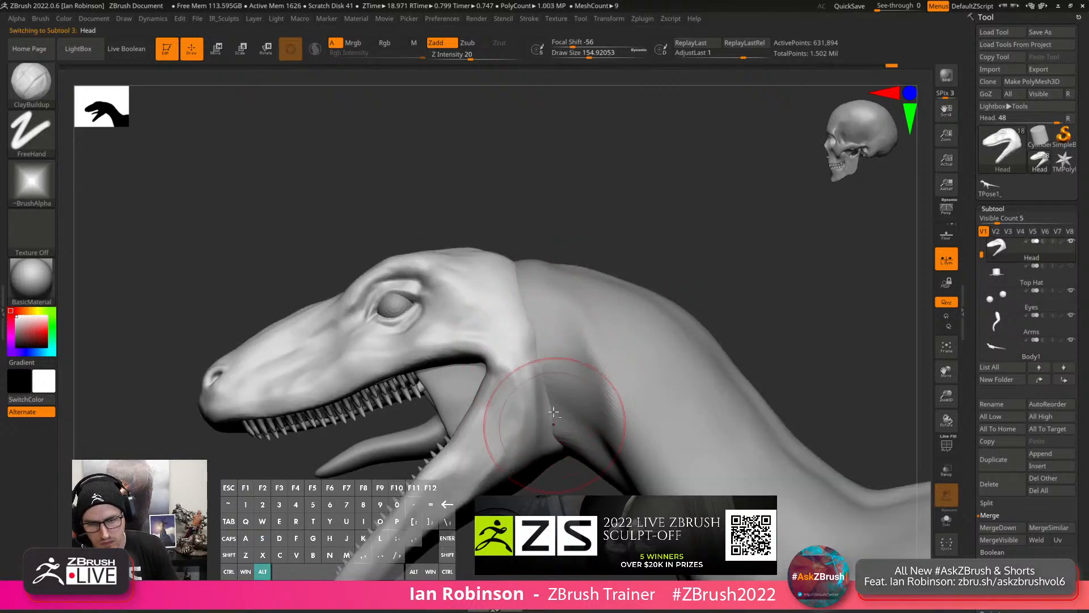
mouse_move(553, 413)
right_mouse_down()
mouse_move(553, 368)
mouse_move(545, 380)
mouse_move(534, 362)
right_mouse_up()
key("s")
key("b")
key("m")
key("v")
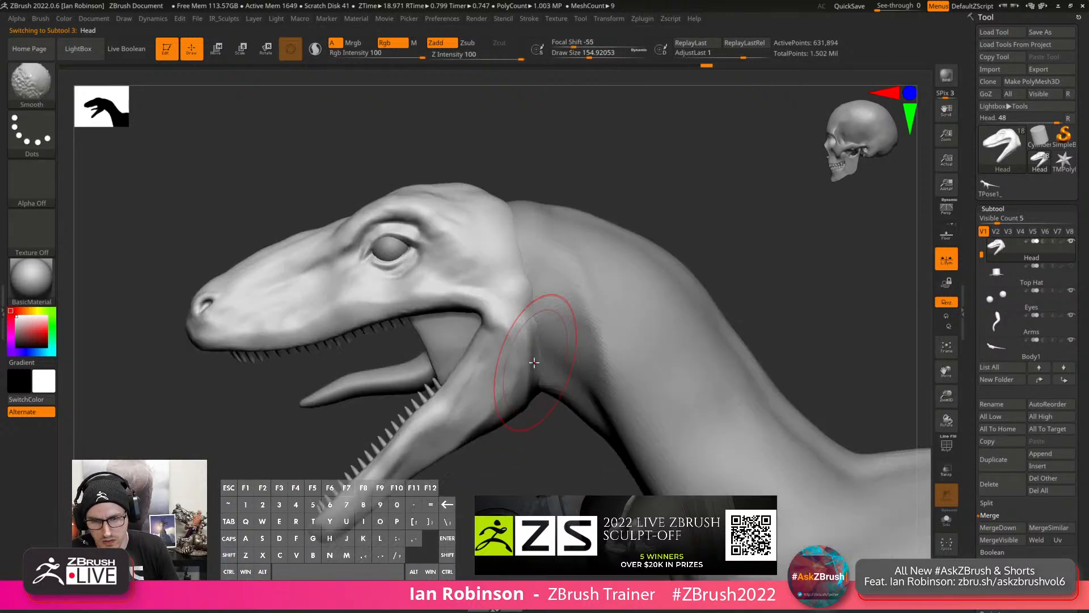
key("d")
Pull the jaw hinge back toward the neck with the Move brush at draw sizes of about 85 to 130.
key("s")
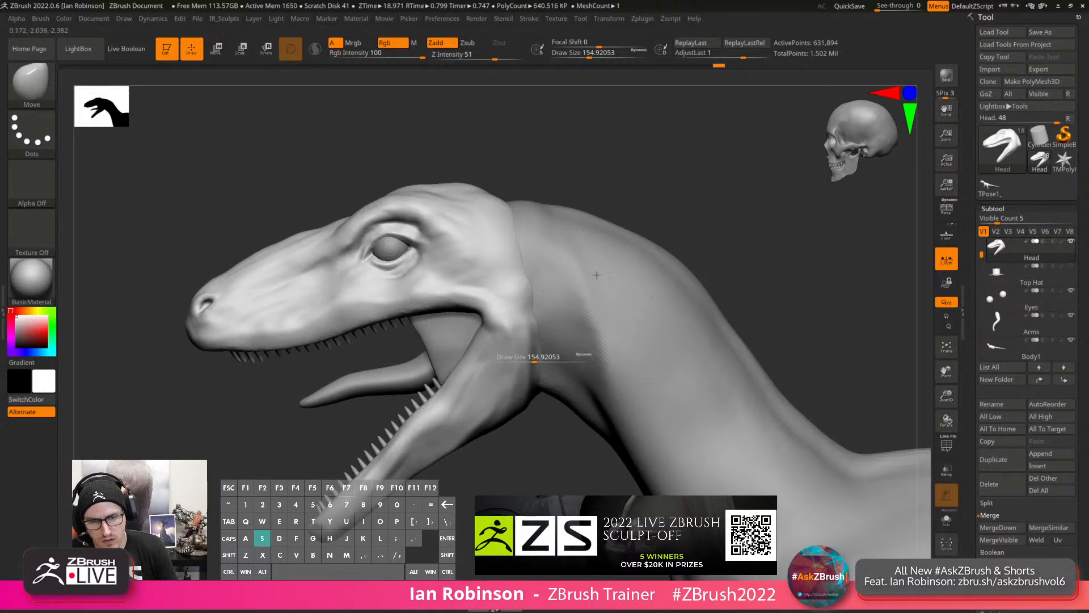
key("s")
left_click_drag(542, 362, 534, 361)
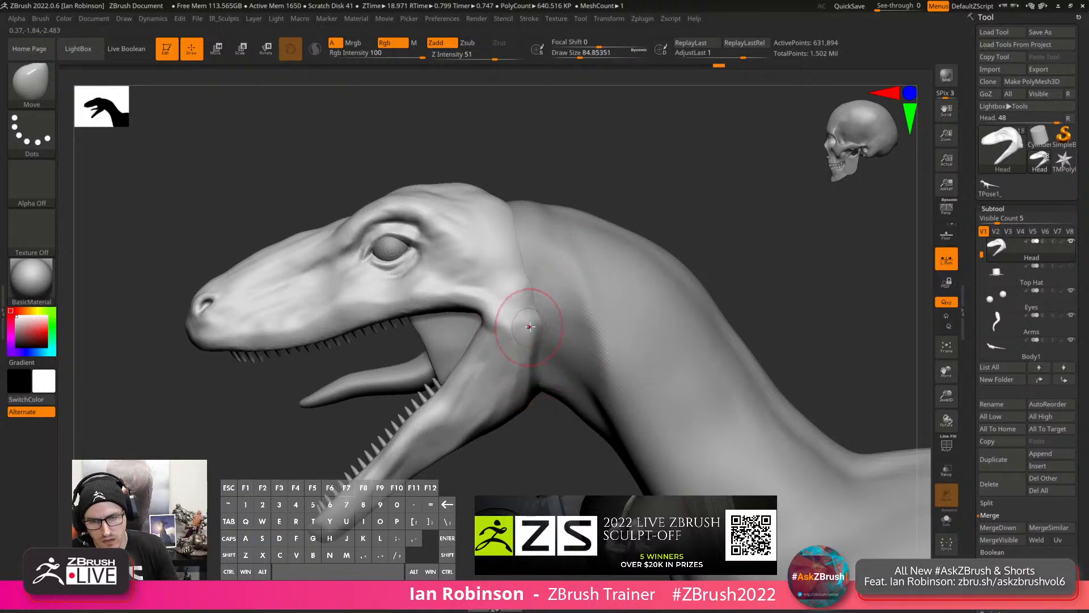
key("s")
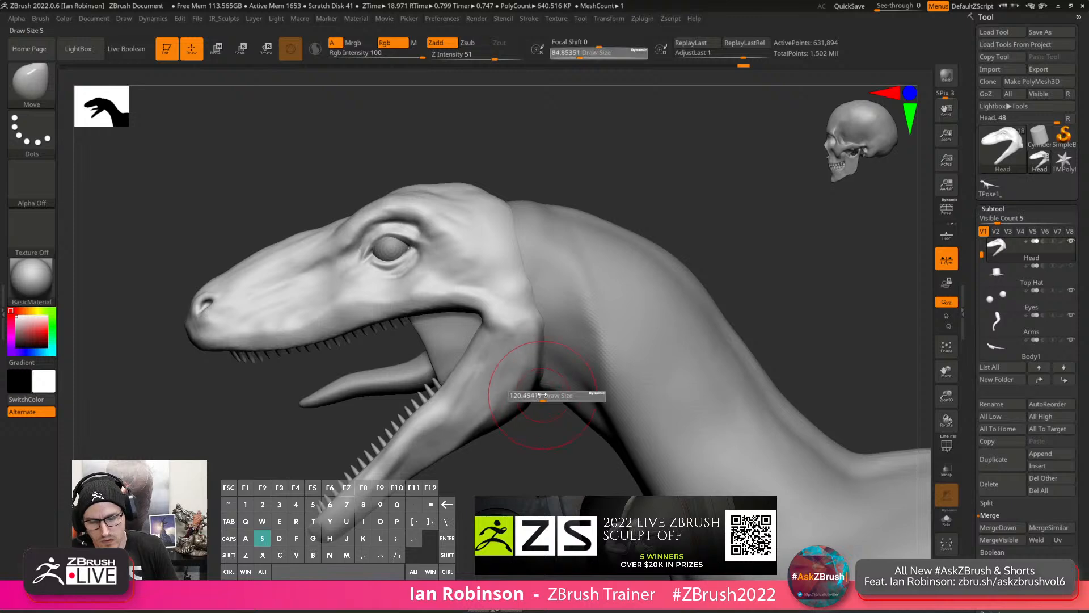
left_click_drag(535, 397, 546, 383)
mouse_move(536, 369)
right_mouse_down("alt")
mouse_move(537, 357)
mouse_move(557, 361)
right_mouse_up("alt")
Switch to the MoveInfiniteDepth brush and pull the rear lower corner of the jaw down into a rounder shape.
key("b")
key("m")
key("i")
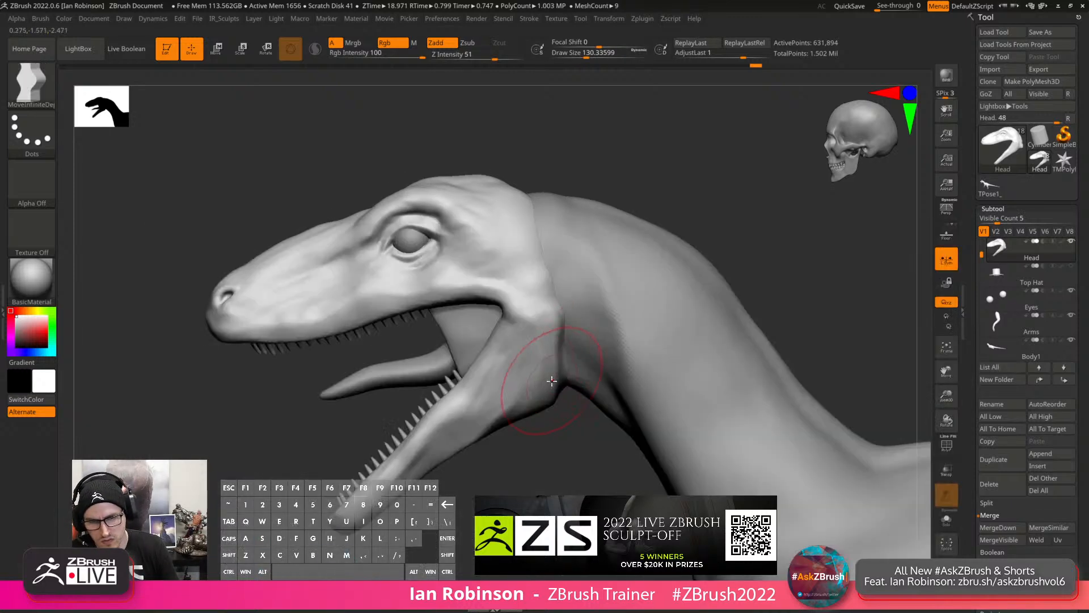
left_click_drag(552, 381, 559, 402)
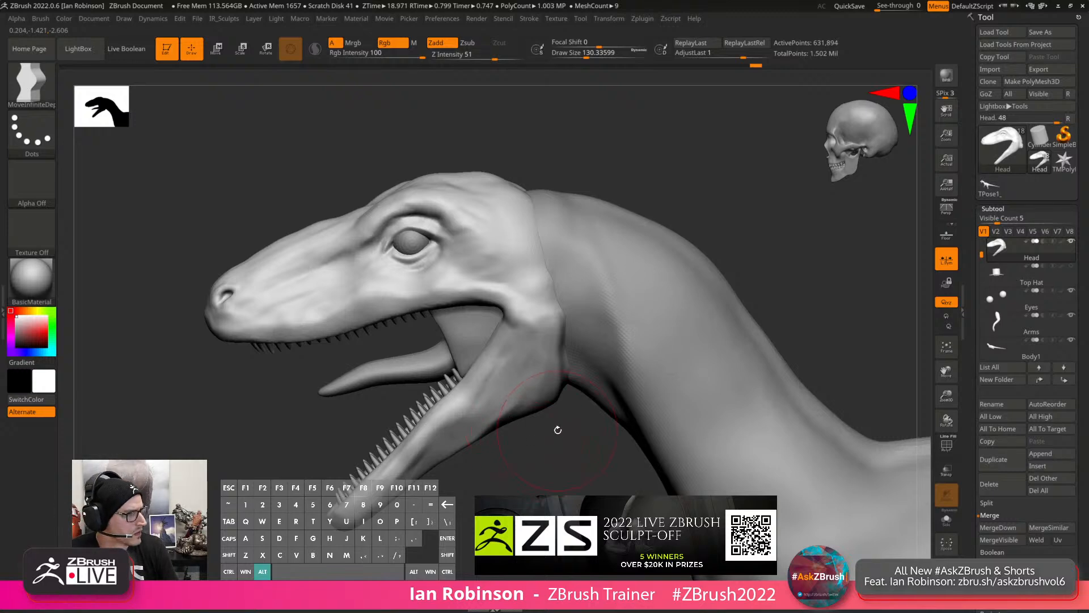
mouse_move(557, 433)
right_mouse_down()
mouse_move(556, 384)
mouse_move(526, 389)
right_mouse_up()
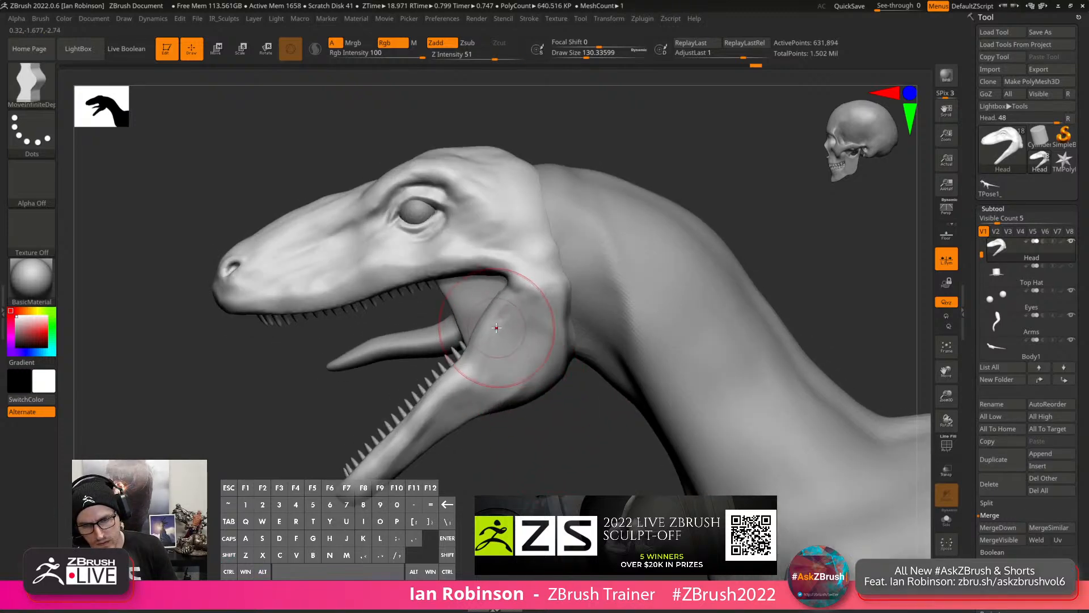
Reduce the draw size to about 90 and refine the back of the lower jaw below the mouth corner.
key("s")
left_click_drag(505, 327, 490, 327)
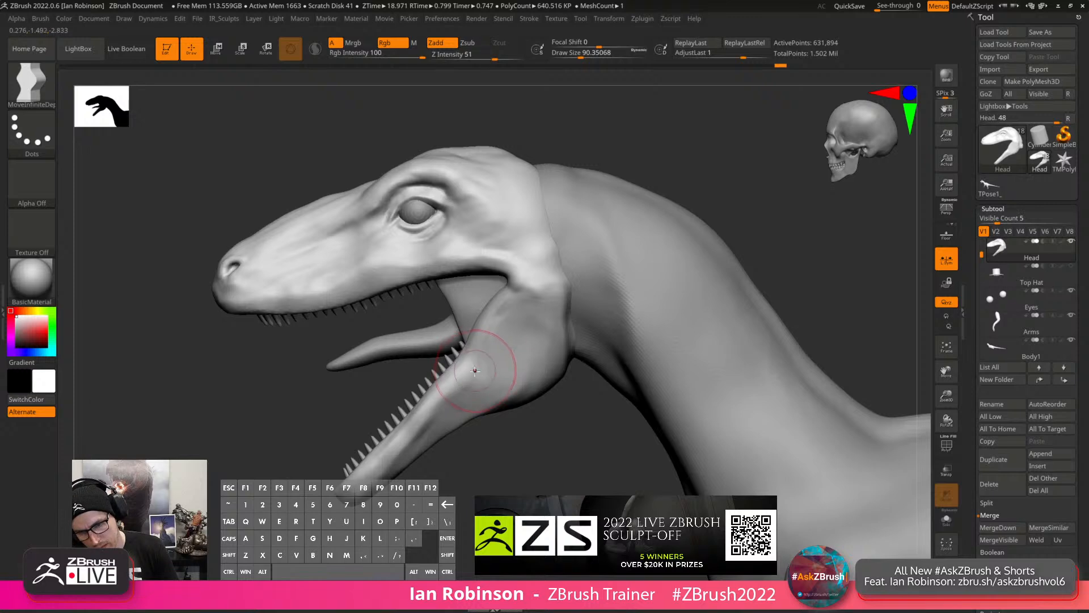
left_click_drag(524, 380, 559, 321)
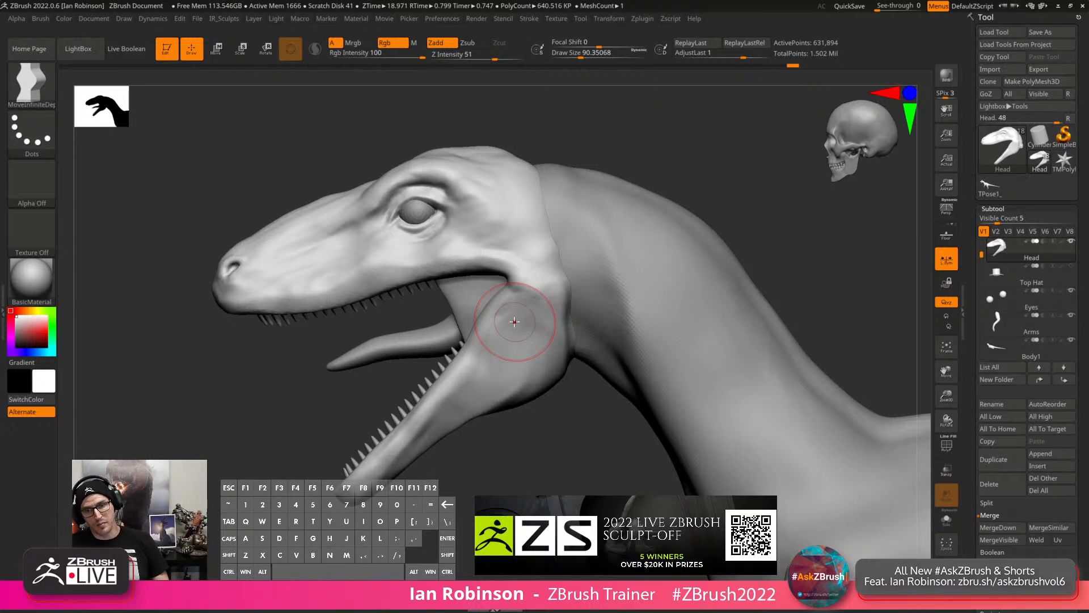
Make Body1 the active subtool and isolate it in Solo mode to view the whole torso.
left_click_drag(780, 237, 628, 167, "alt")
left_click_drag(674, 224, 632, 223, "alt")
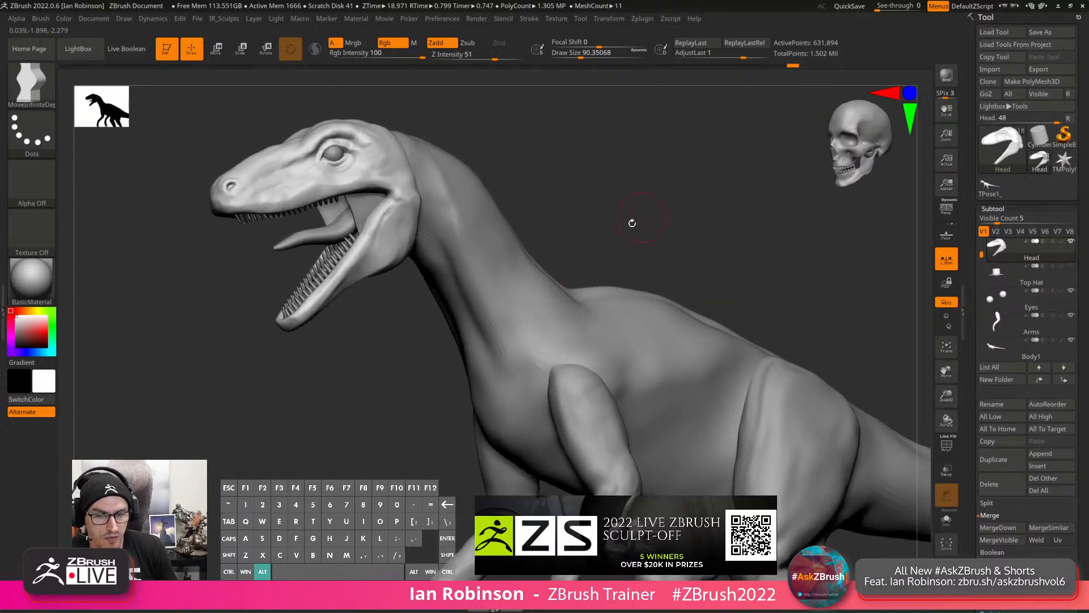
left_click(578, 341, "alt")
left_click(946, 525)
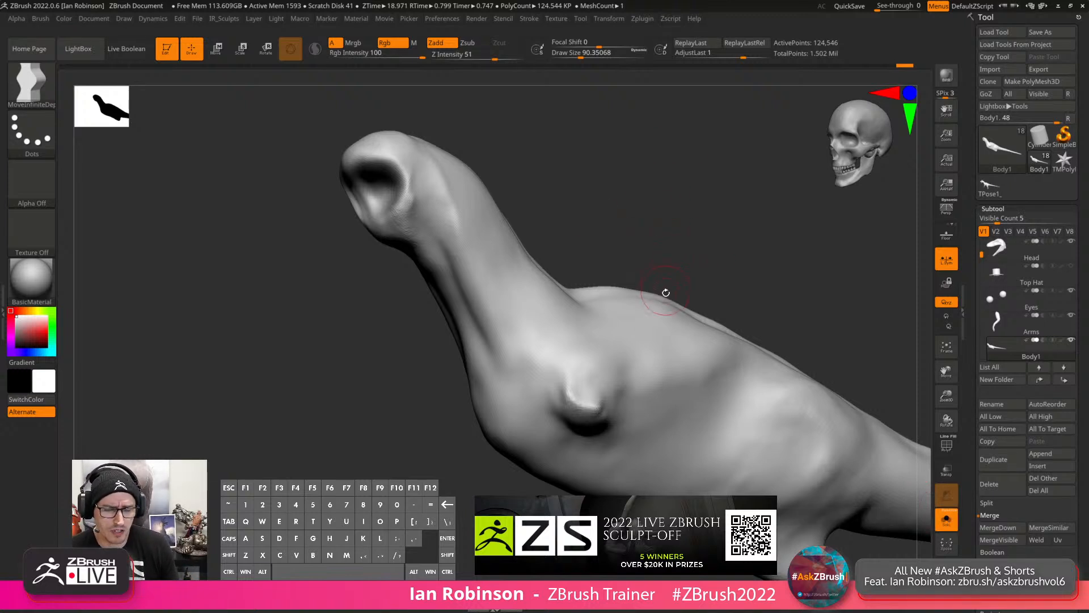
mouse_move(666, 293)
left_mouse_down()
mouse_move(598, 250)
mouse_move(602, 281)
left_mouse_up()
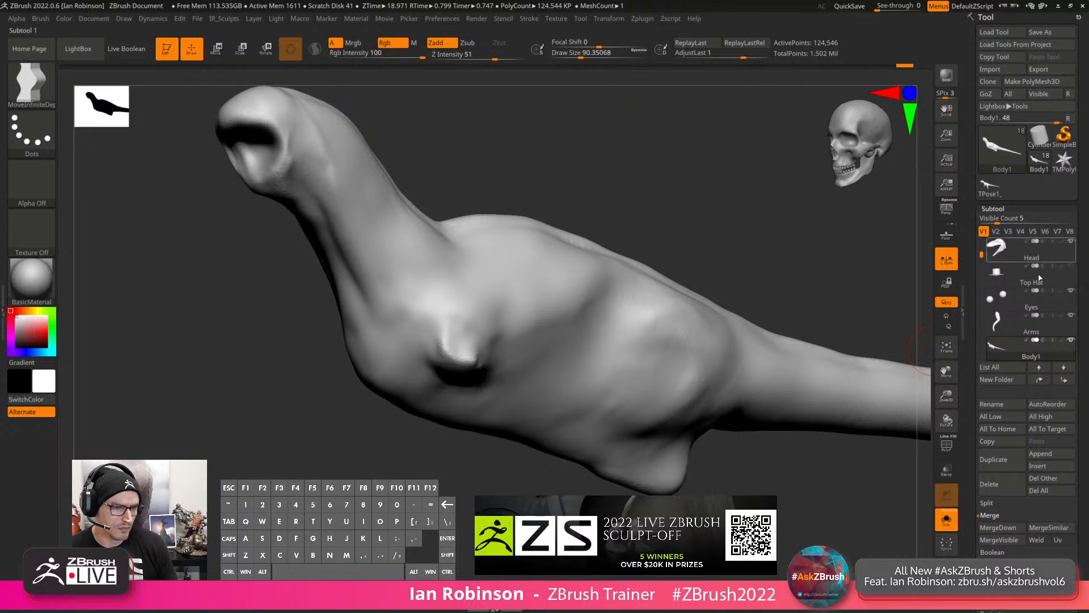
Switch to subtool visibility set V6 and turn on only Body1 in it.
left_click(1046, 232)
left_click(1071, 340)
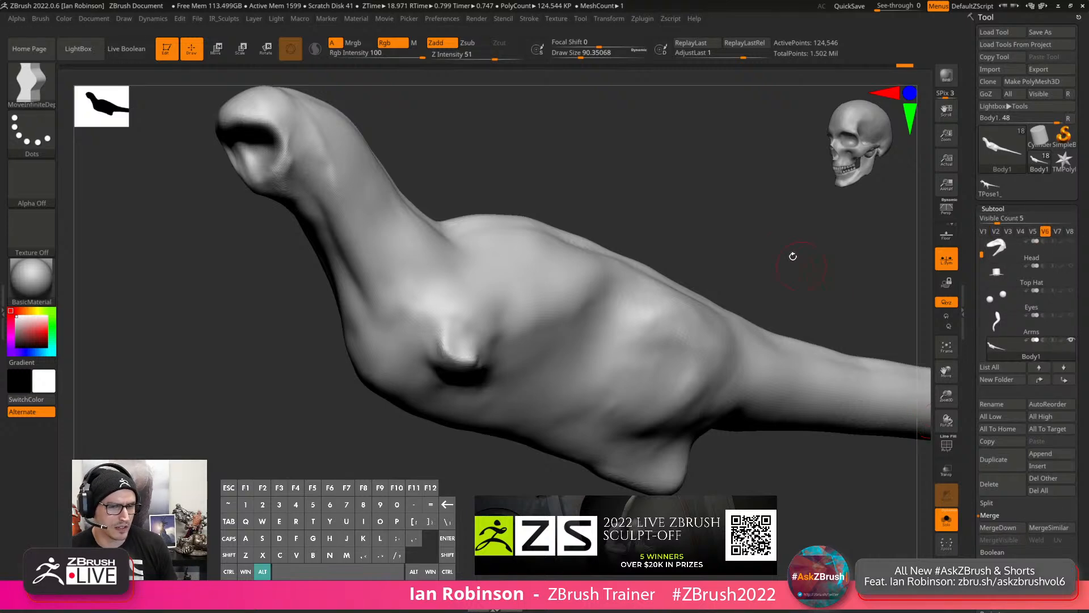
left_click_drag(792, 256, 670, 281, "alt")
left_click_drag(607, 265, 701, 265)
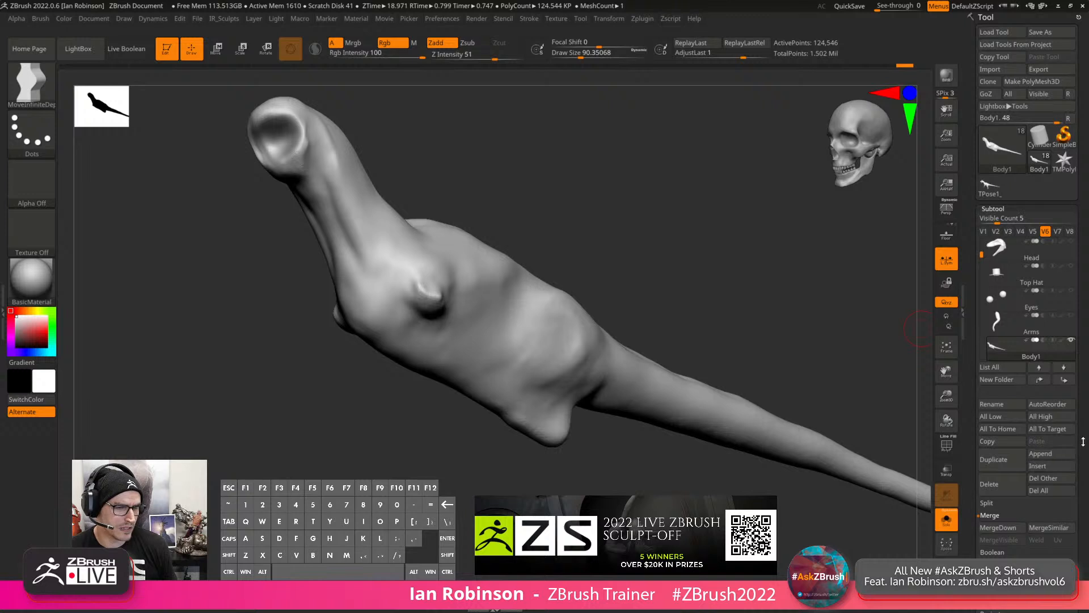
Append a ZSphere as a new subtool and leave Solo mode so it shows together with the body.
scroll(1058, 451, "down", 1)
left_click(1059, 436)
left_click(895, 447)
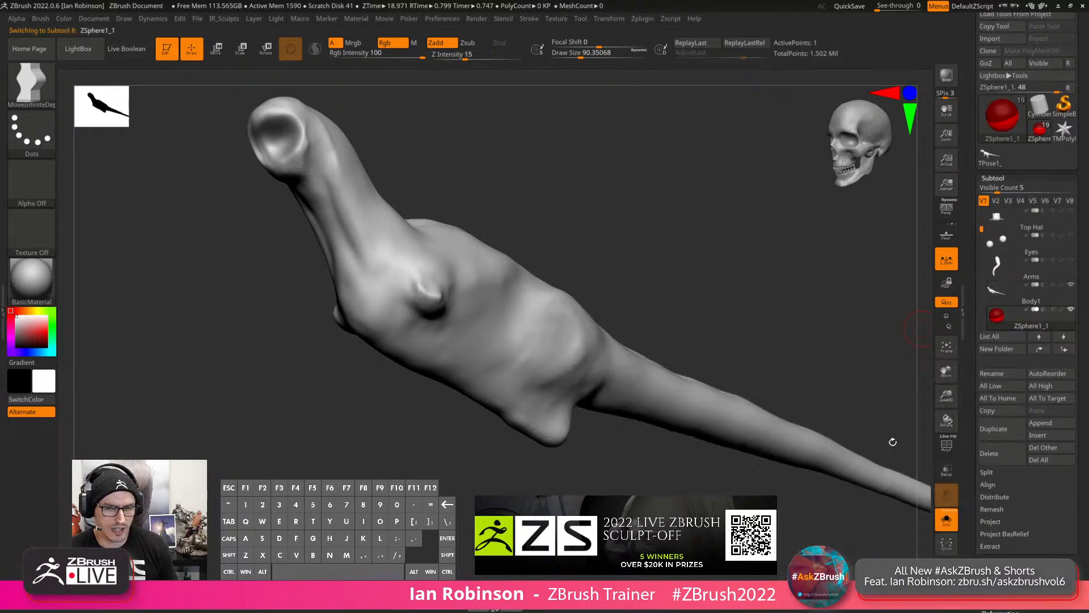
left_click(946, 511)
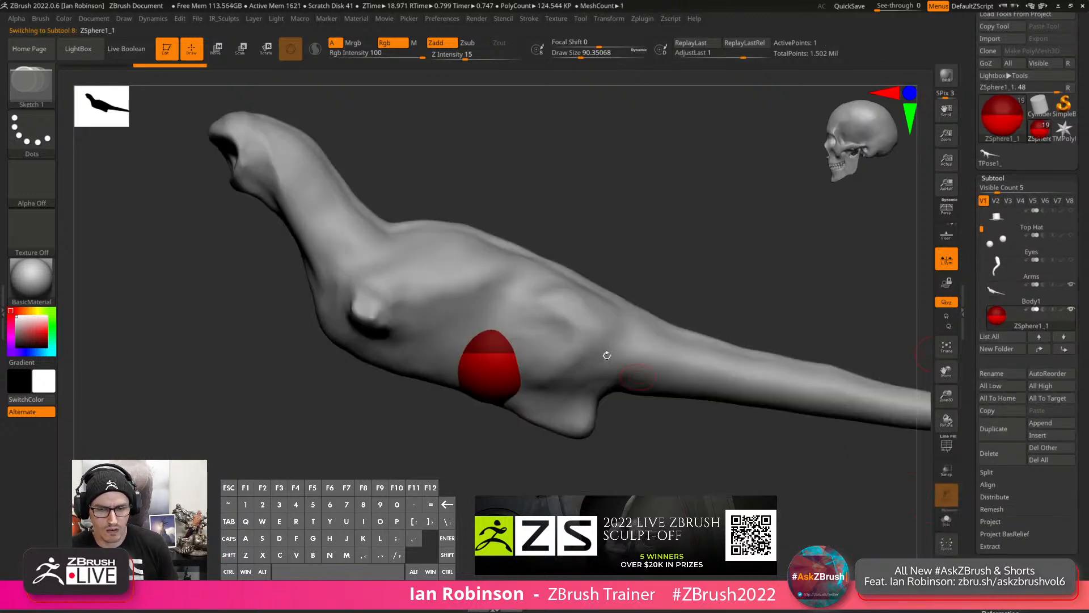
Move the ZSphere up inside the torso behind the shoulder, switch to Scale and isolate it in Solo mode.
key("w")
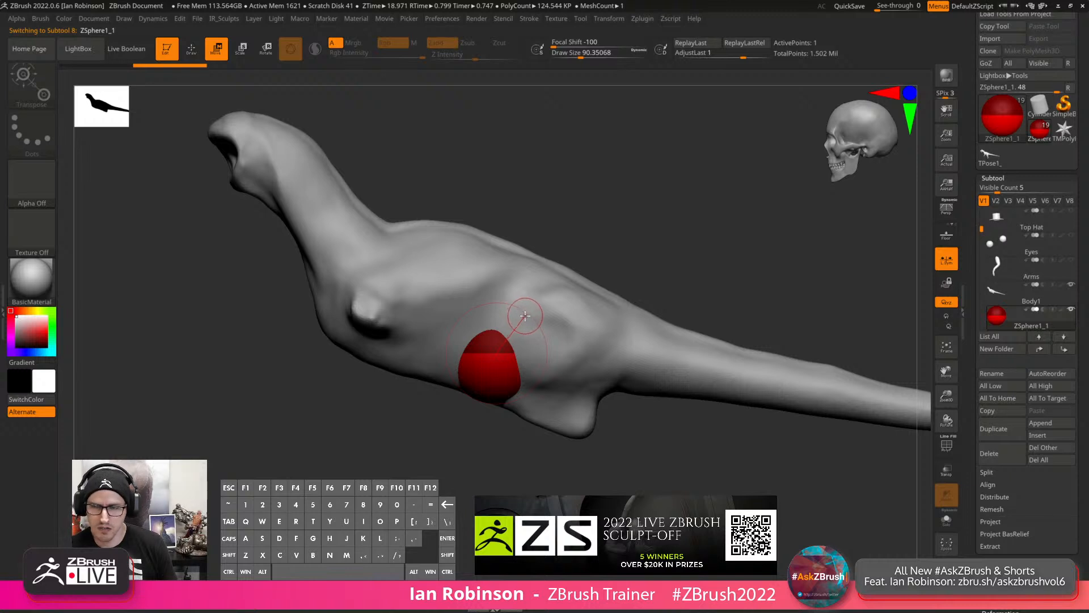
mouse_move(495, 357)
left_mouse_down()
mouse_move(481, 345)
mouse_move(482, 251)
mouse_move(477, 292)
mouse_move(513, 360)
left_mouse_up()
key("e")
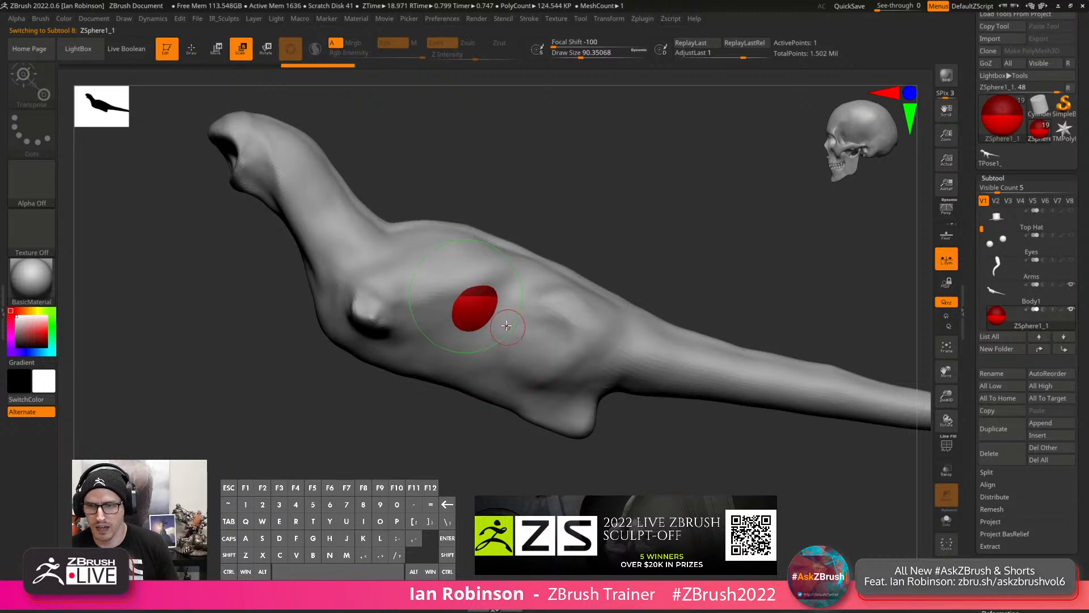
key("r")
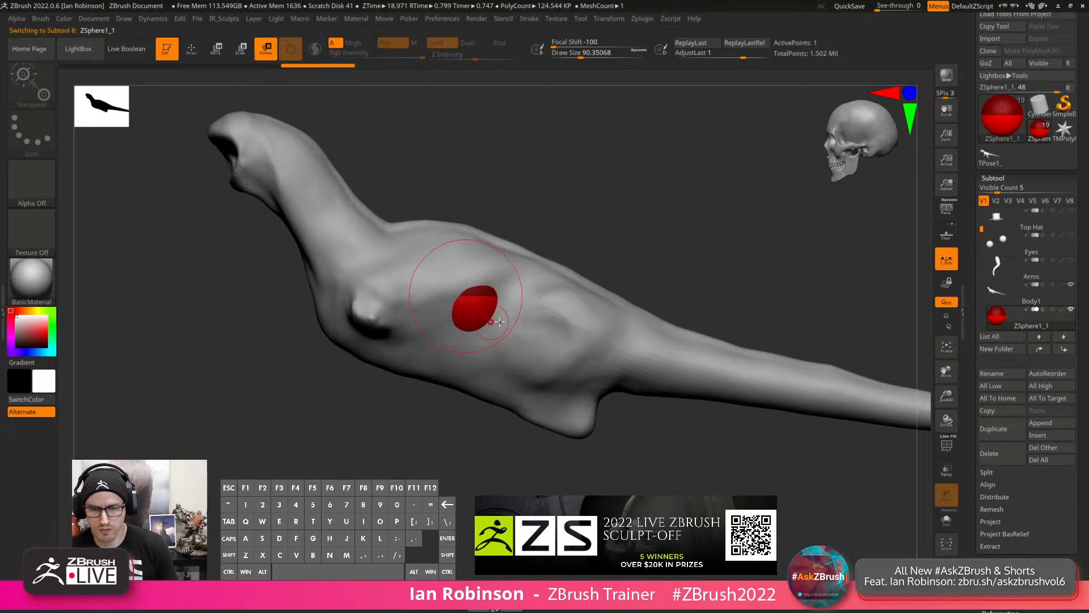
key("w")
mouse_move(476, 311)
left_mouse_down()
mouse_move(484, 322)
mouse_move(471, 307)
left_mouse_up()
key("e")
left_click(946, 519)
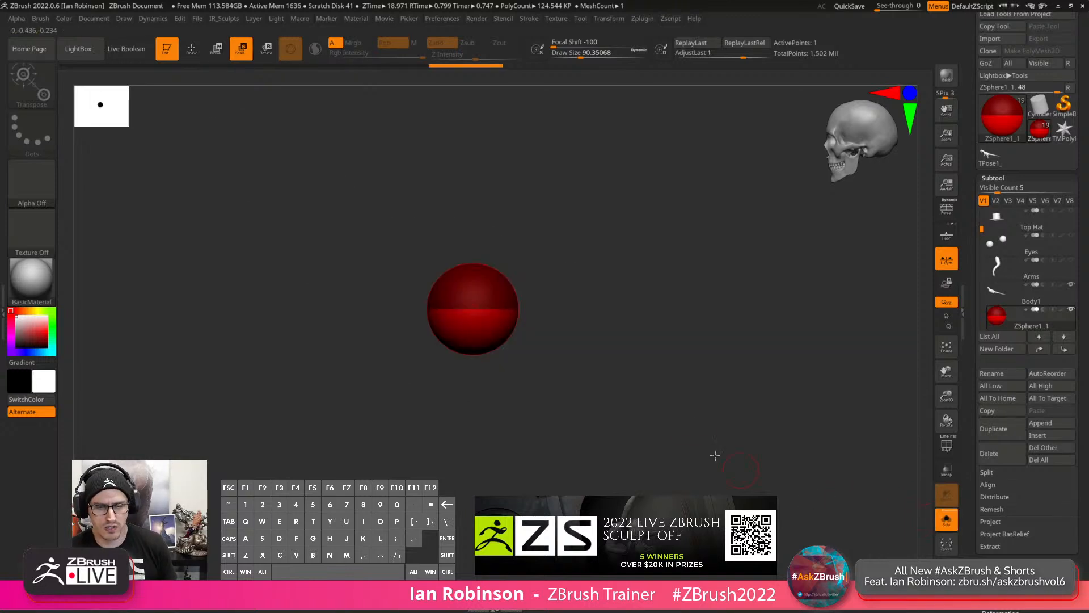
Leave Solo mode, scale the ZSphere down inside the torso with Transparency on, and return the body to opaque display.
left_click(946, 519)
left_click(949, 476)
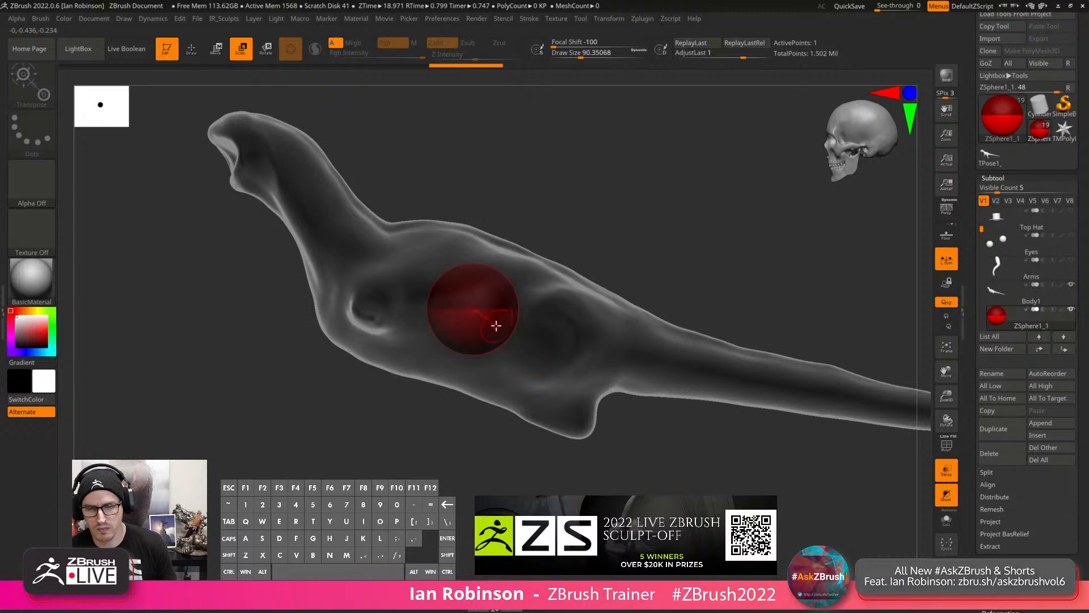
left_click_drag(497, 326, 437, 267)
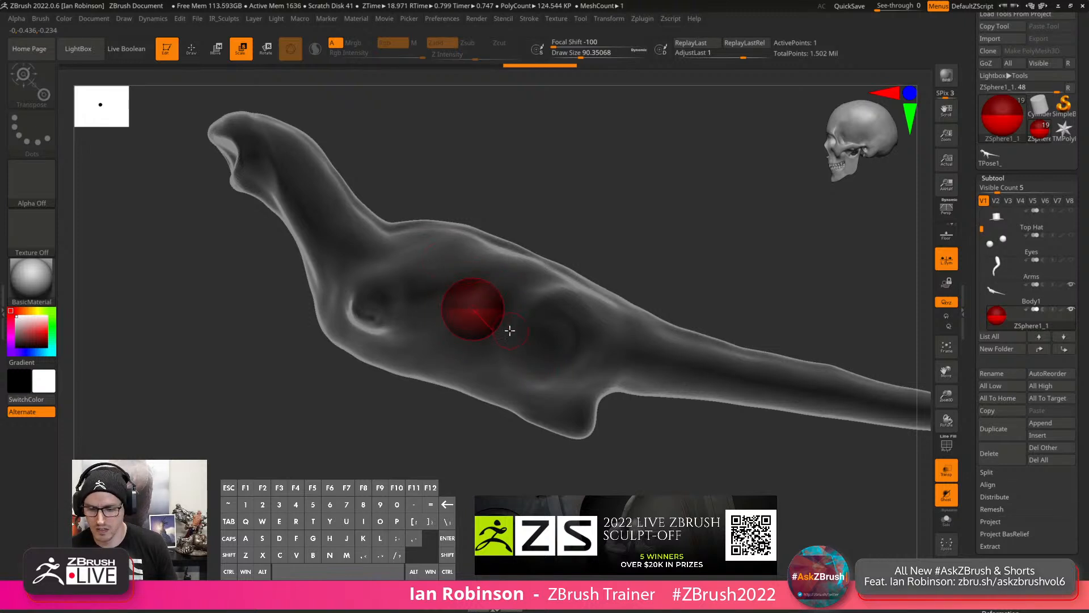
key("w")
right_click_drag(586, 316, 565, 341)
key("a")
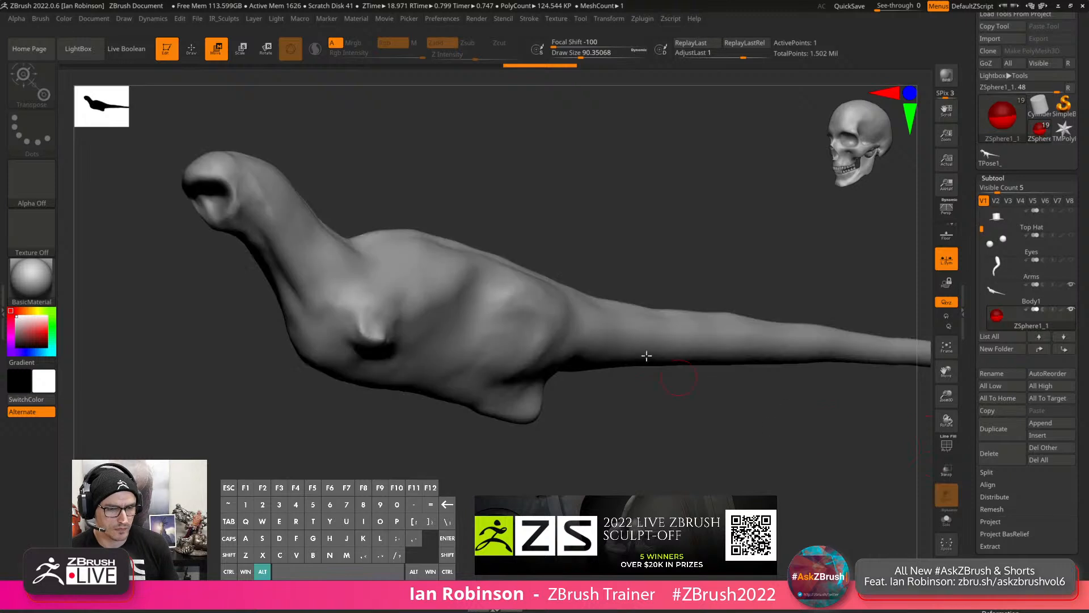
Switch the ZSphere to Draw mode and enable Edit Topology.
left_click(192, 49)
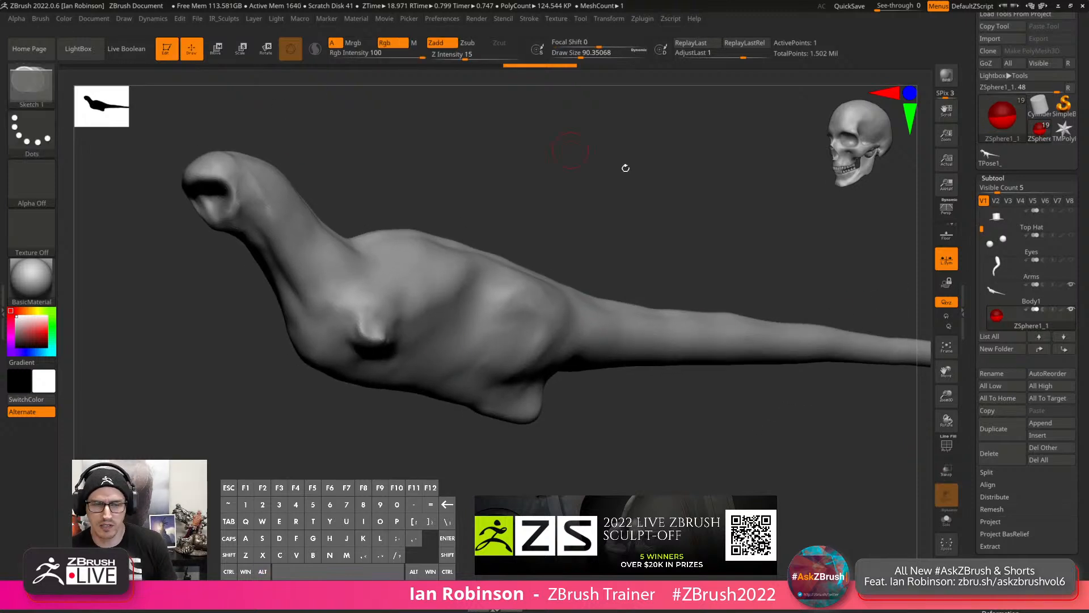
mouse_move(1084, 364)
left_mouse_down()
mouse_move(1085, 306)
mouse_move(1063, 242)
left_mouse_up()
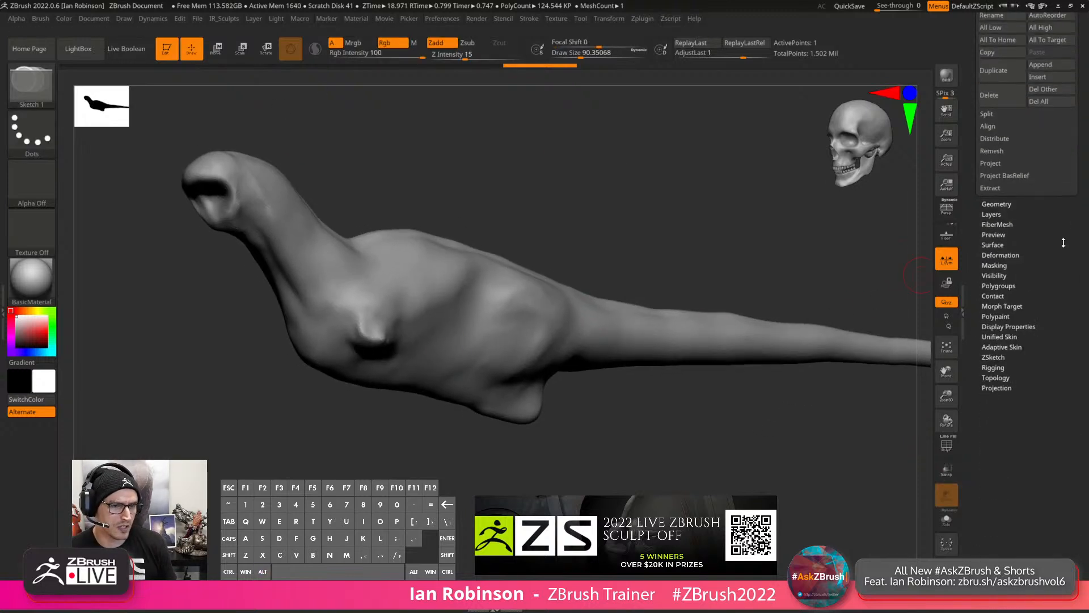
left_click_drag(1035, 311, 1024, 358)
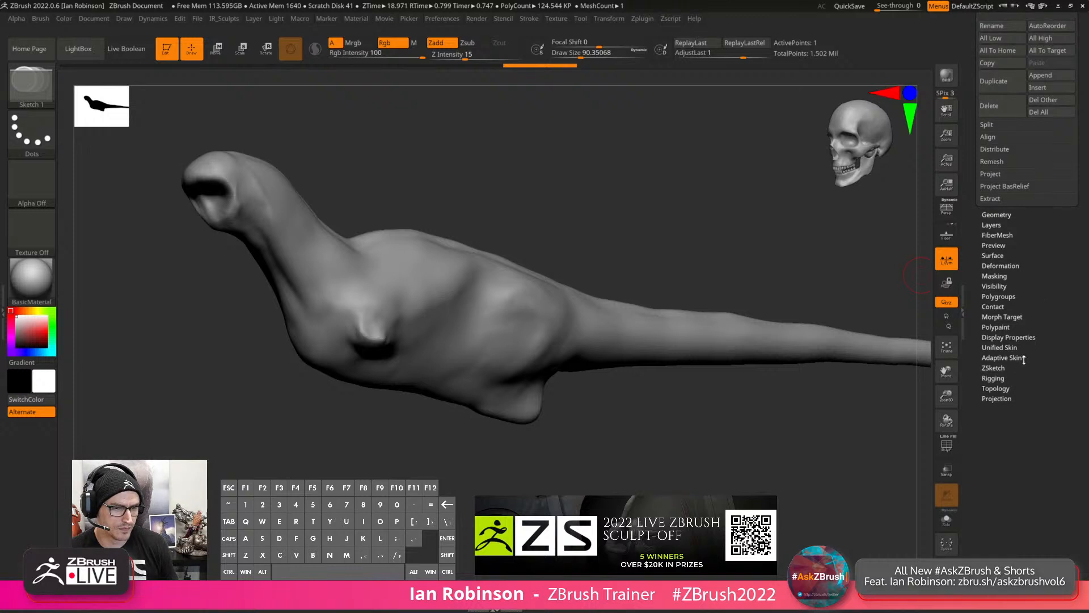
left_click(996, 388)
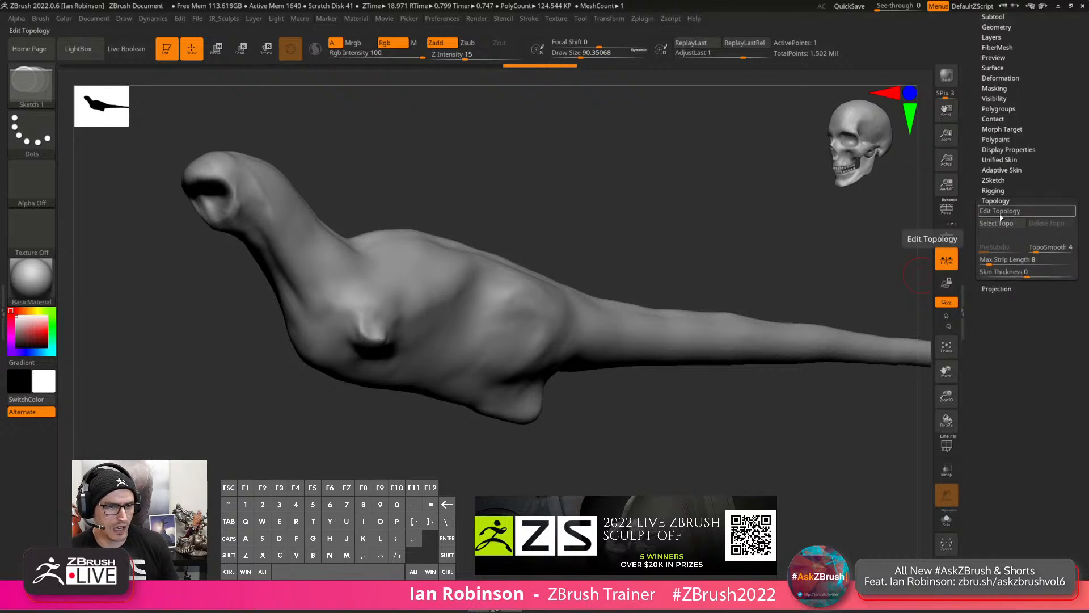
left_click(1001, 218)
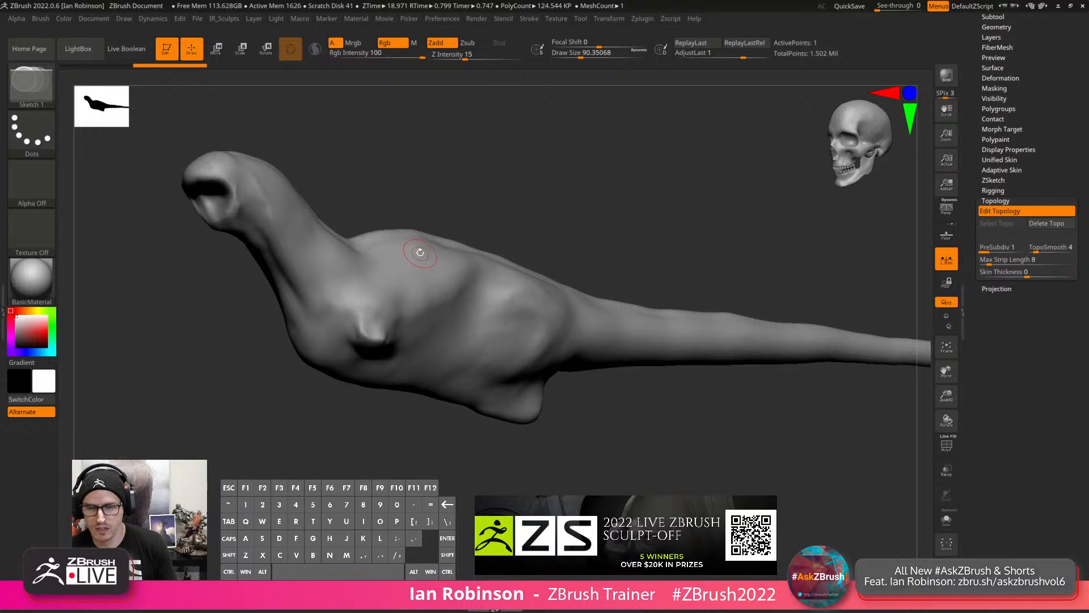
Reduce Draw Size to about 29 and place four connected topology points as a quad on the torso's side behind the shoulder.
key("s")
left_click_drag(420, 252, 404, 253)
mouse_move(405, 253)
right_mouse_down("alt")
mouse_move(412, 293)
mouse_move(385, 283)
right_mouse_up("alt")
left_click(329, 269)
left_click(396, 244)
left_click(424, 302)
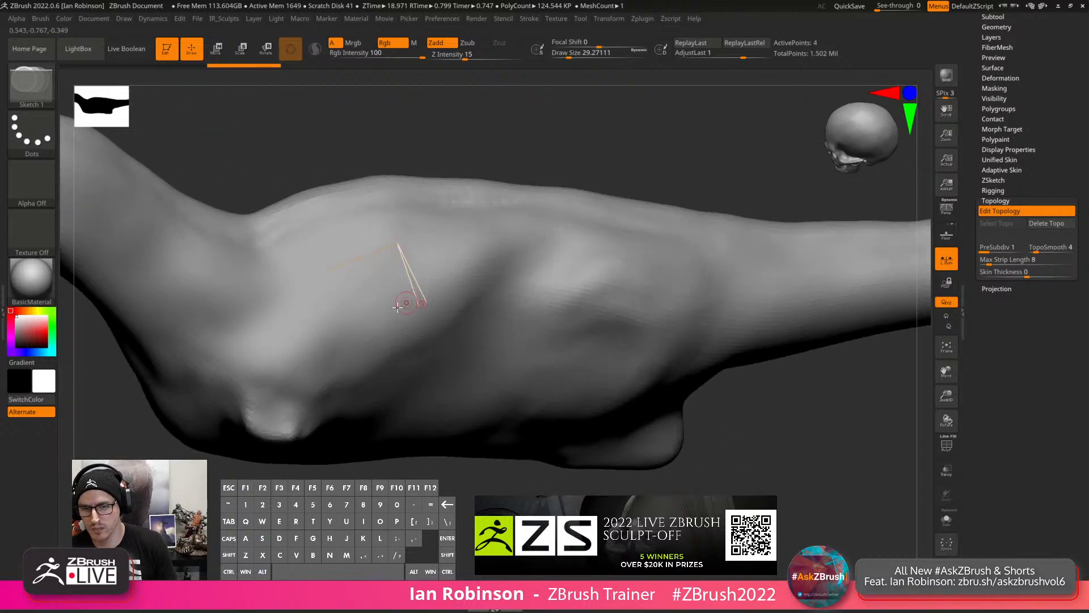
left_click(351, 334)
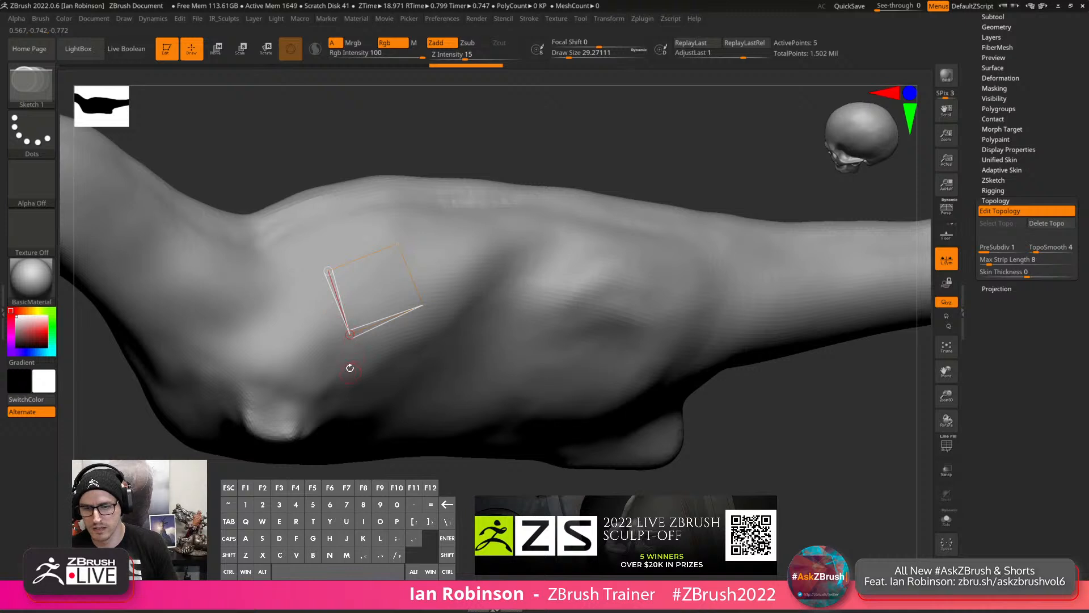
Add three adjoining quads below and behind the first one, reusing its existing corner points.
left_click(364, 390)
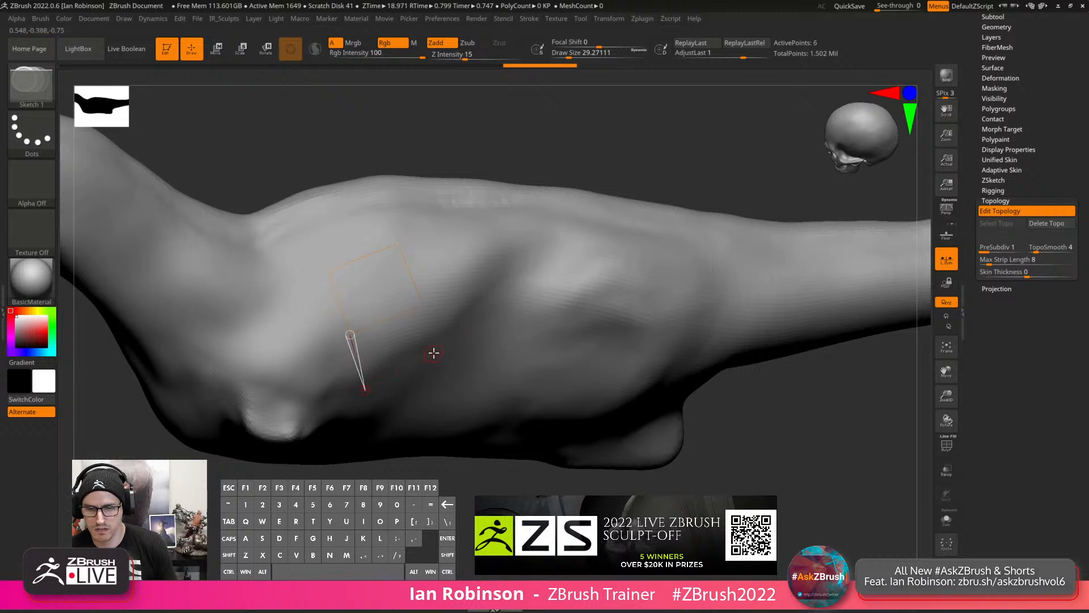
left_click(442, 355)
left_click(424, 305)
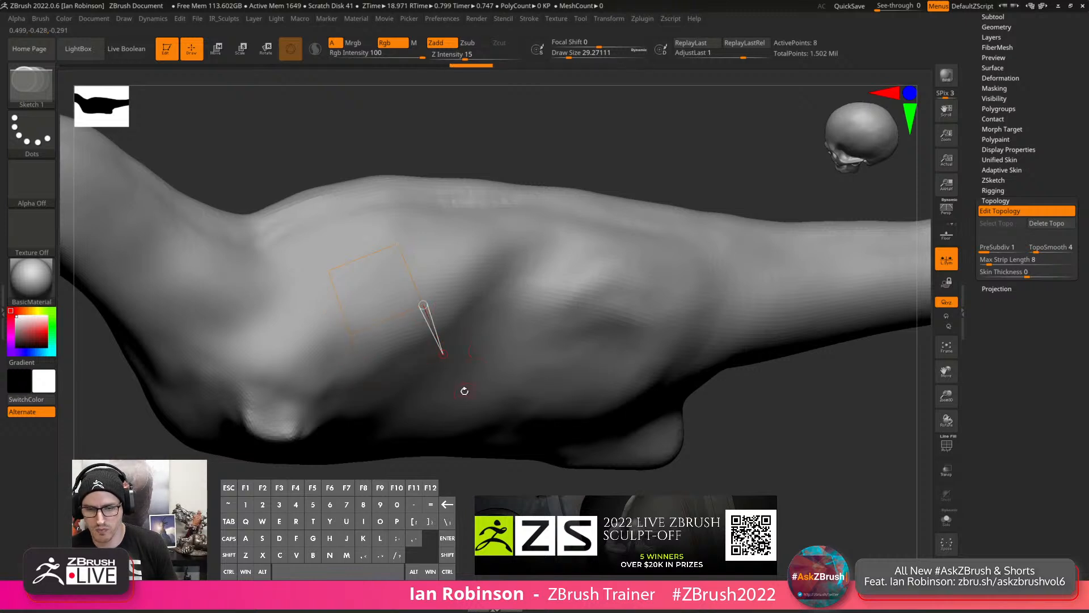
left_click(513, 337)
left_click(496, 281)
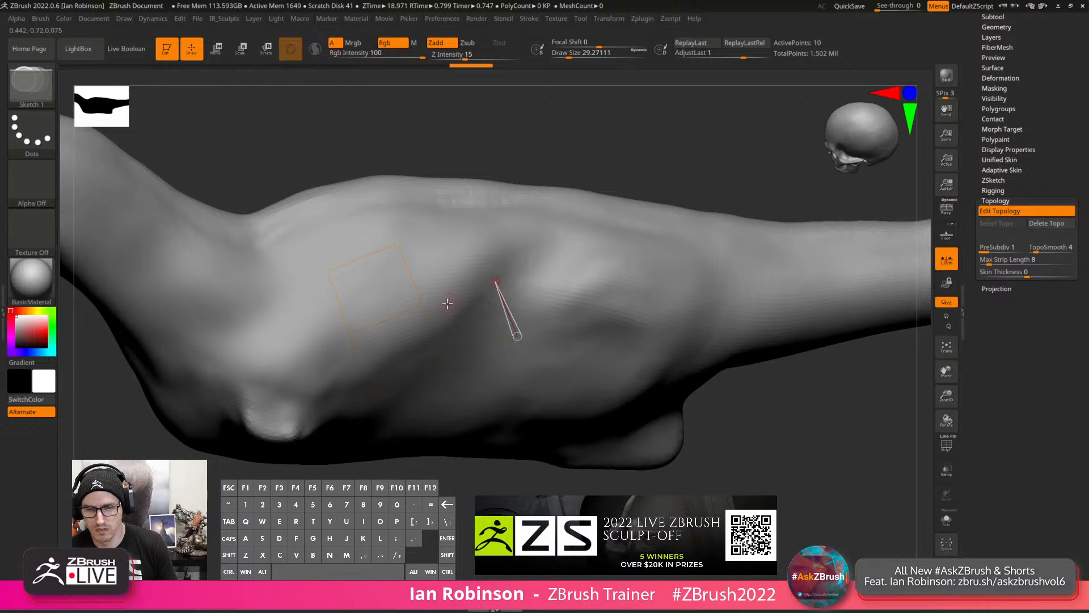
left_click(424, 304)
left_click(469, 221)
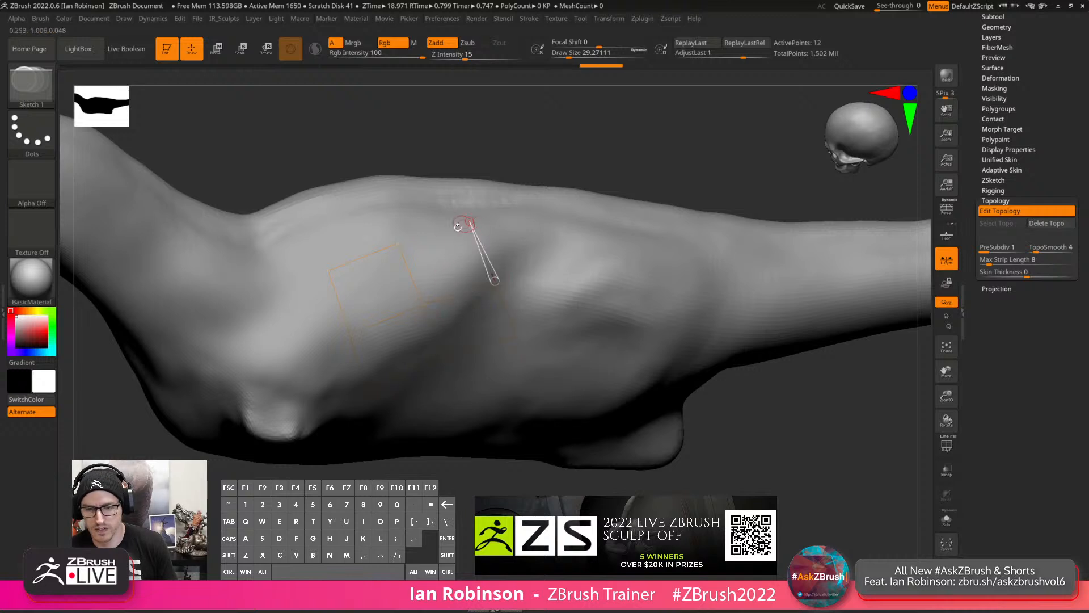
left_click(397, 243)
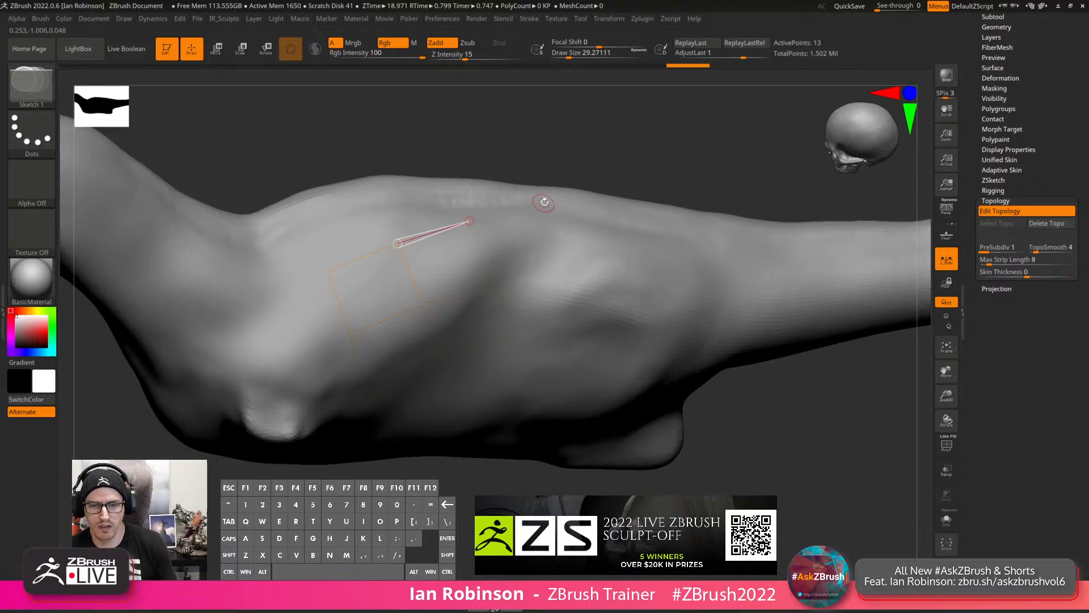
Extend the topology with four more quads towards the hip, closing the lower row along the flank.
left_click(543, 203)
left_click(579, 252)
left_click(495, 280)
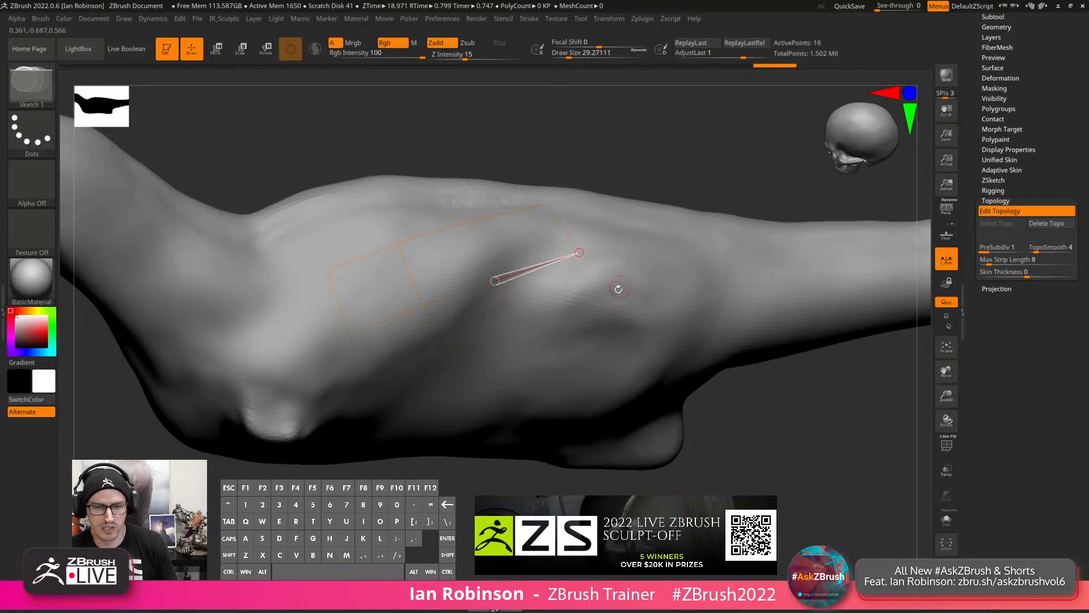
left_click(603, 310)
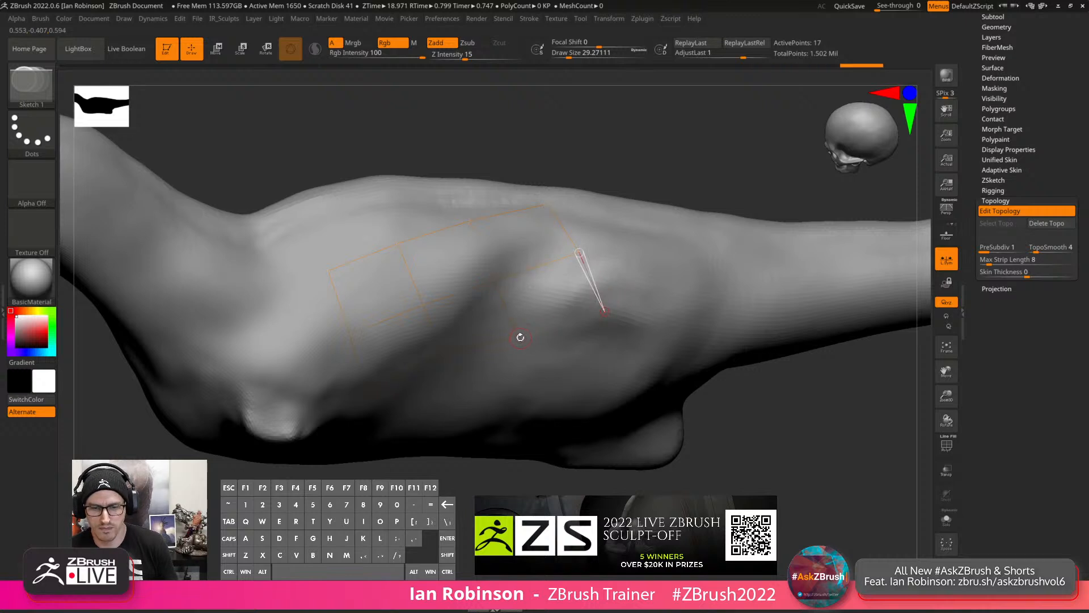
left_click(518, 336)
left_click(622, 379)
left_click(541, 399)
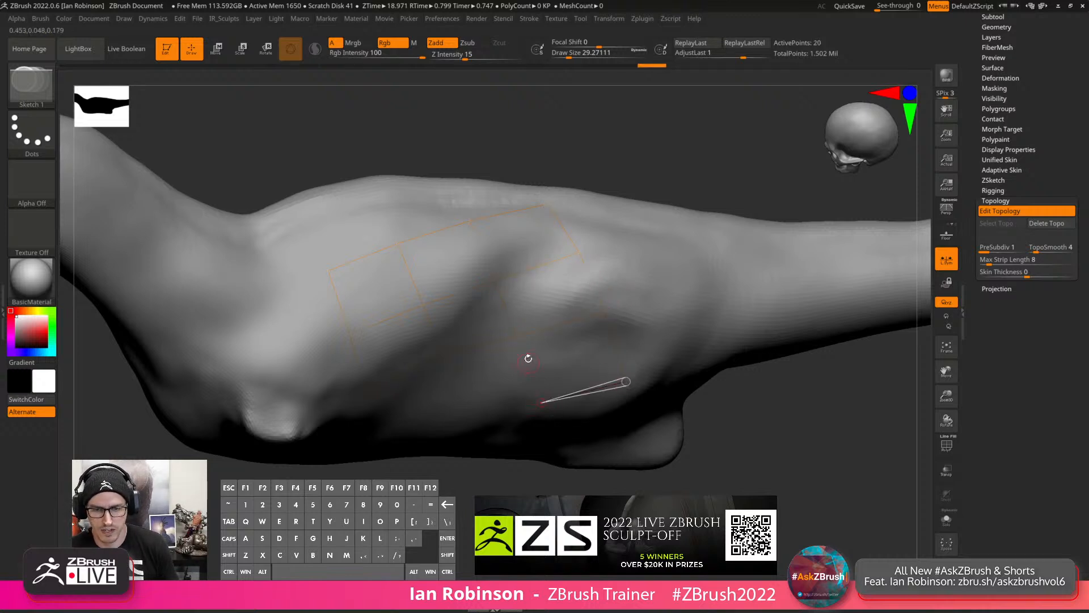
left_click(517, 336)
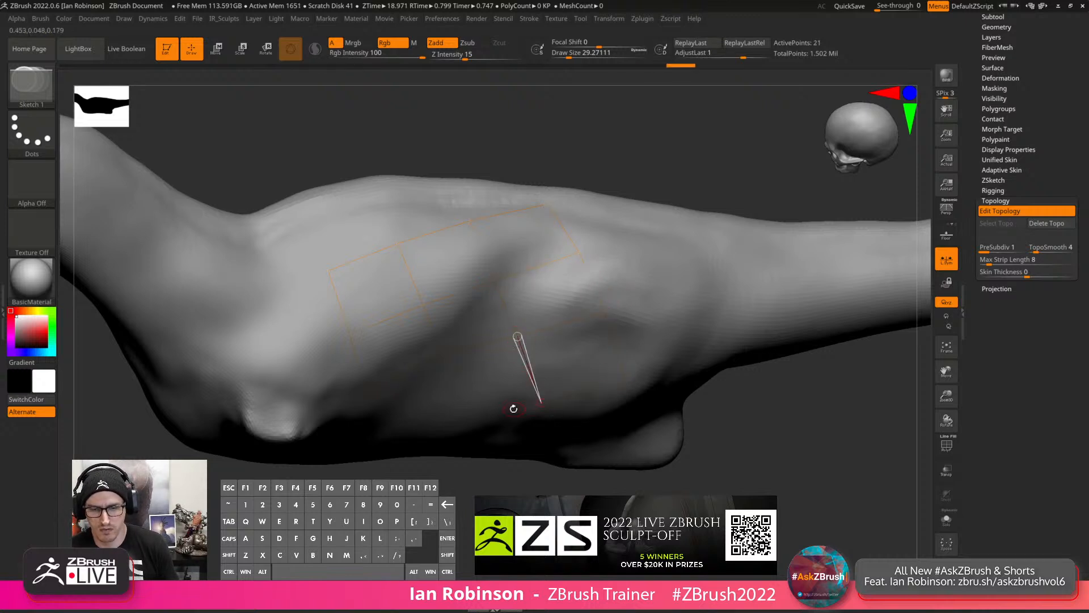
left_click(463, 417)
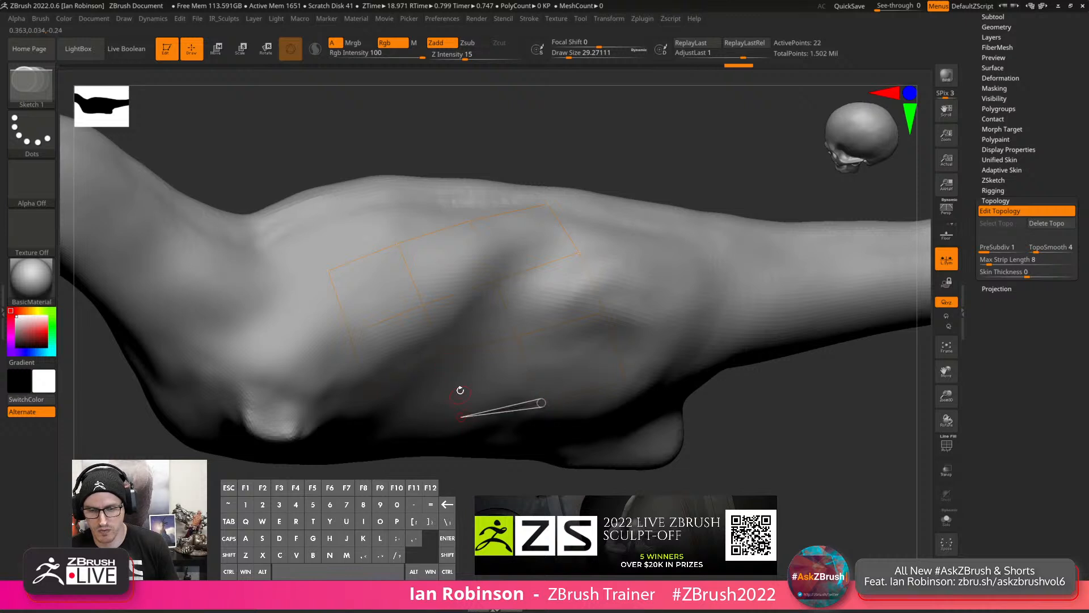
left_click(443, 354)
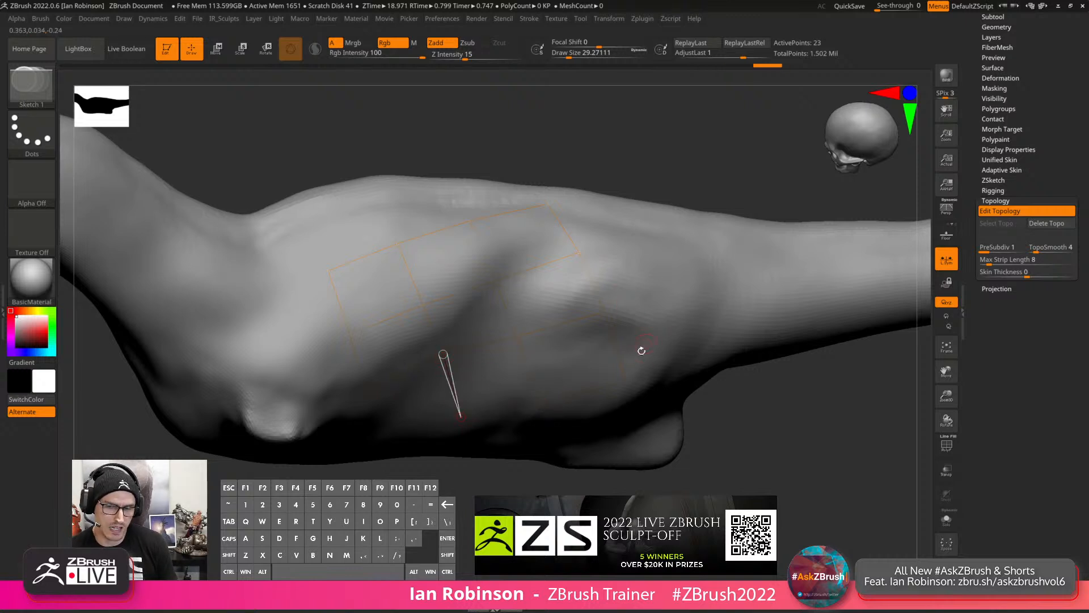
Check the skin preview and set the Adaptive Skin to Density 1 and DynaMesh Resolution 0.
key("a")
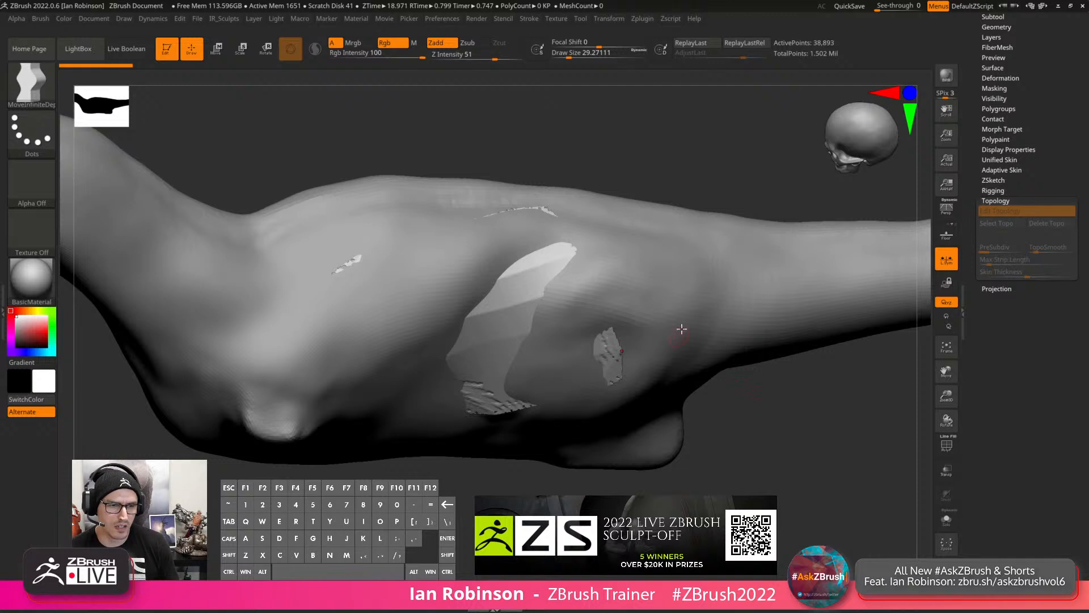
key("a")
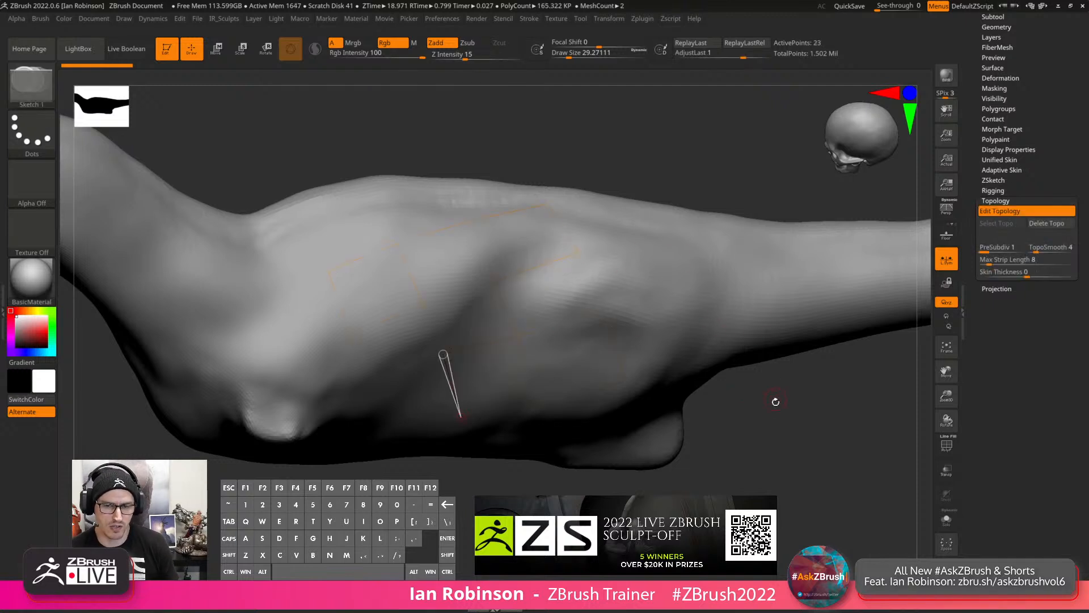
left_click(1003, 170)
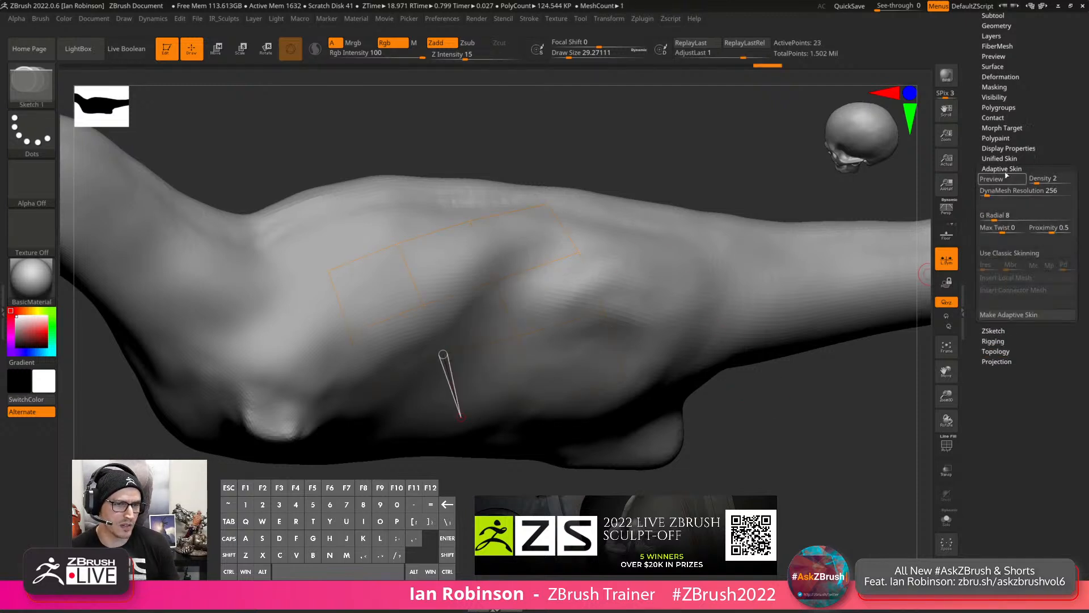
left_click_drag(991, 195, 968, 201)
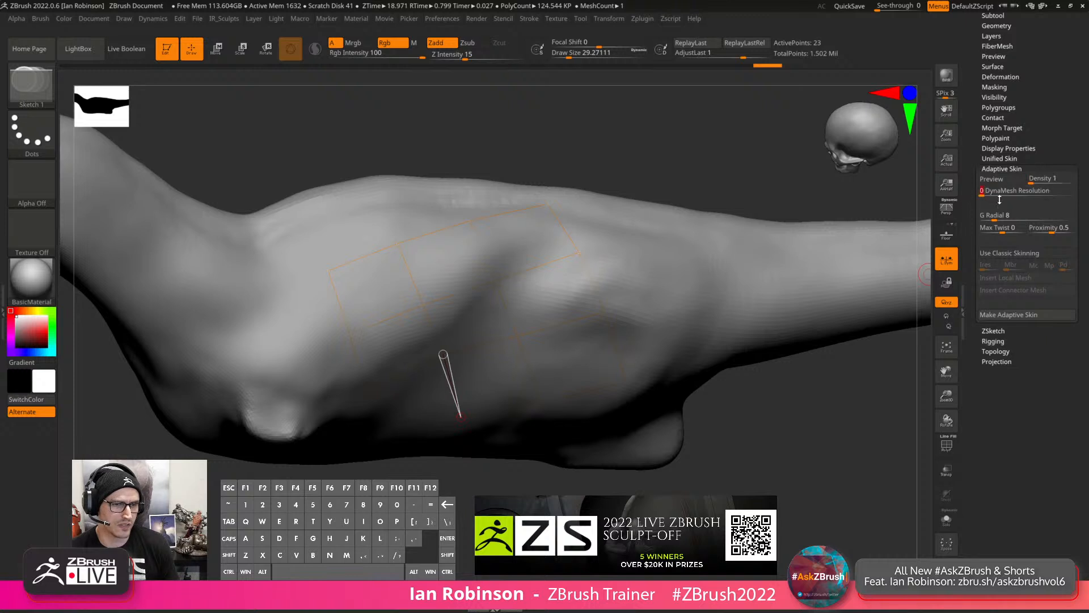
Turn on PolyFrame, examine the new low-resolution skin in Solo, and return to topology editing with the body shown.
key("a")
mouse_move(712, 329)
left_mouse_down()
mouse_move(710, 344)
mouse_move(703, 338)
mouse_move(729, 342)
left_mouse_up()
key("shift+f")
left_click_drag(729, 342, 810, 344)
left_click(946, 520)
key("a")
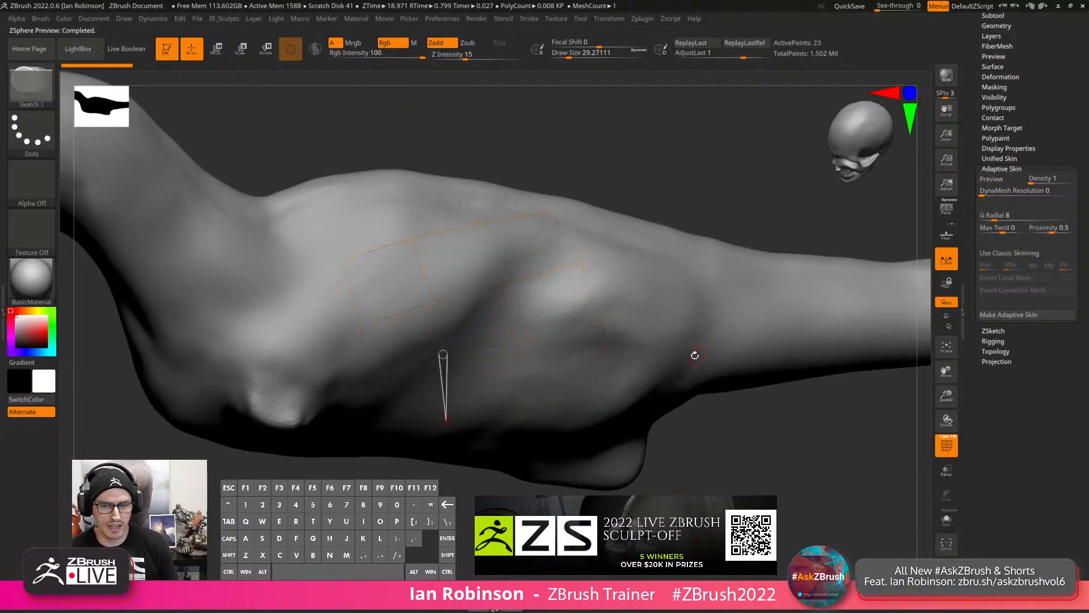
key("a")
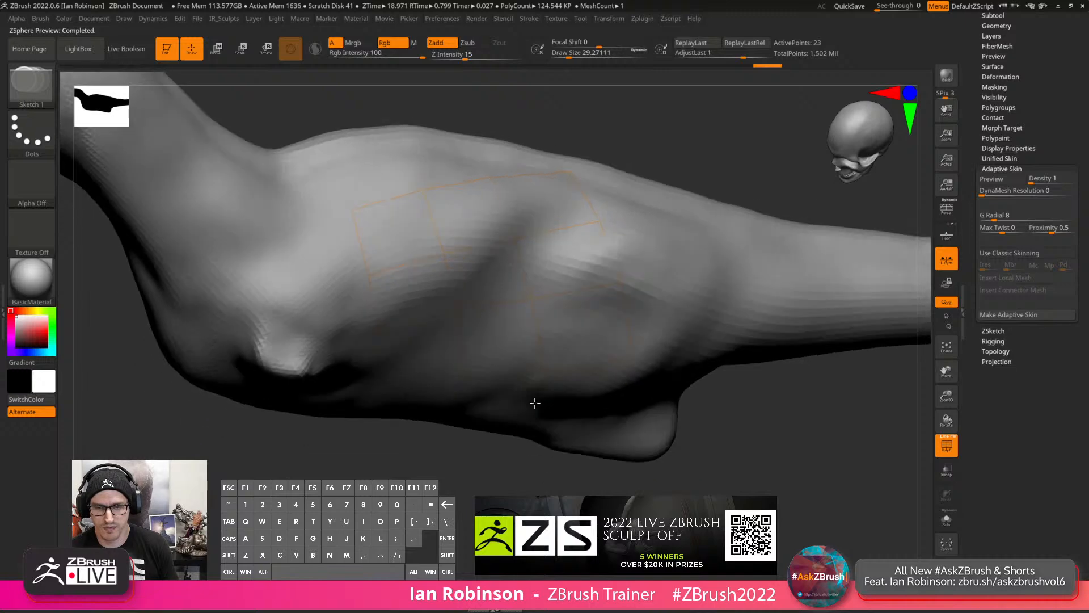
Add a quad at the front end of the lower row, closing it behind the shoulder.
mouse_move(535, 403)
right_mouse_down()
mouse_move(465, 406)
mouse_move(472, 428)
mouse_move(447, 407)
right_mouse_up()
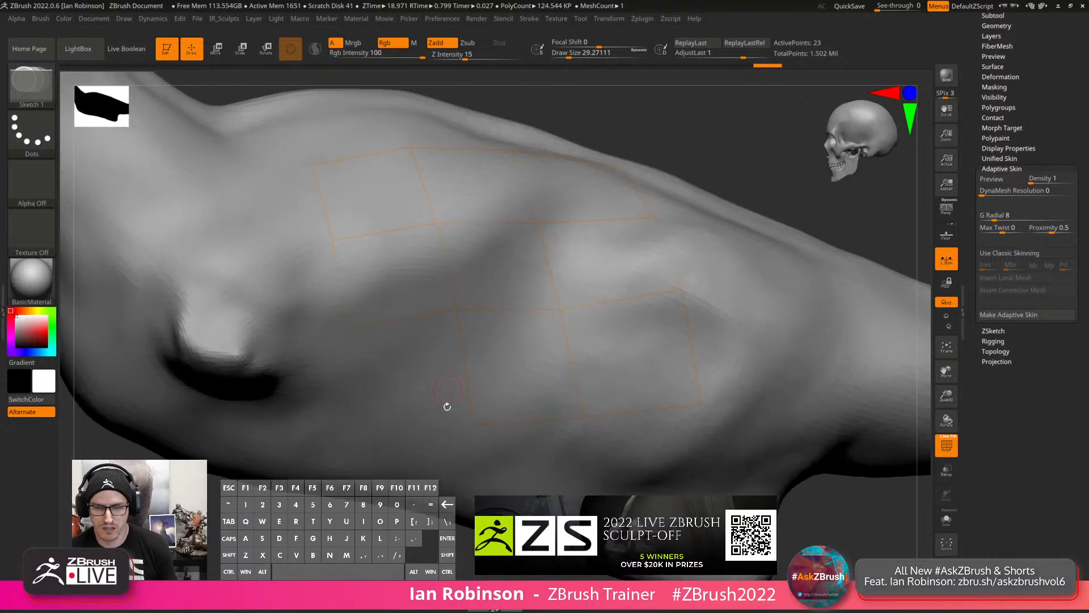
left_click(472, 426)
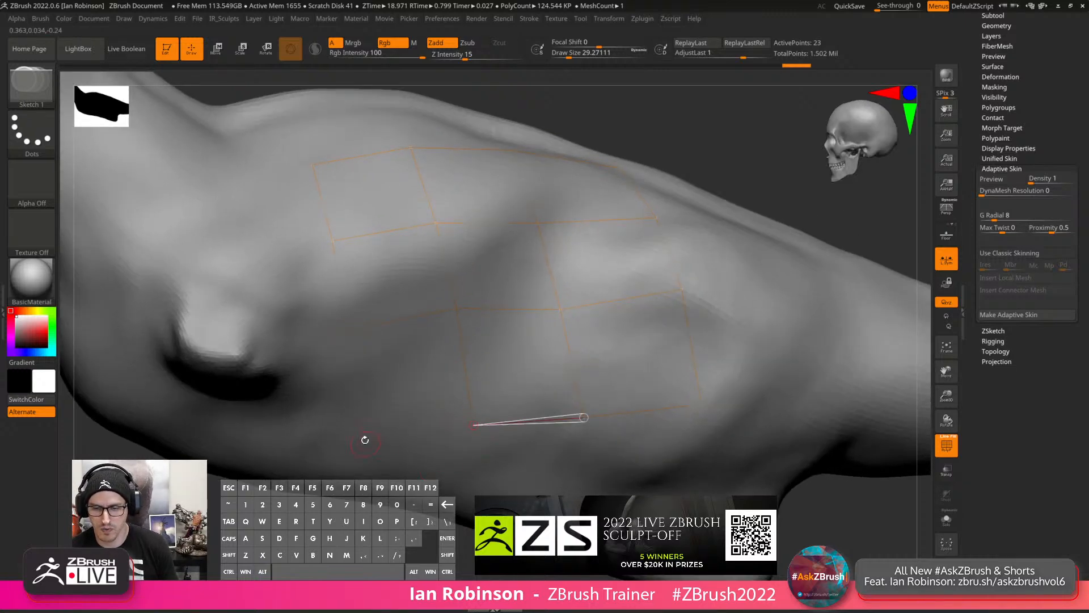
left_click(365, 440)
left_click(346, 328)
Draw a new row of three quads below the existing topology, from behind the shoulder to the hip.
right_click_drag(432, 477, 408, 392)
left_click(401, 375)
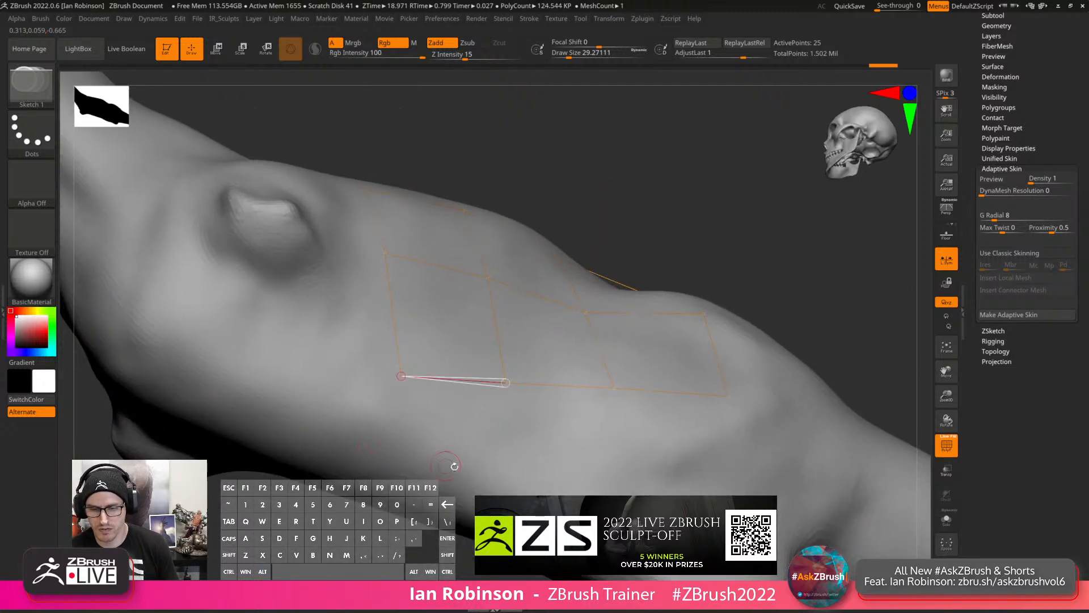
left_click(384, 442)
left_click(489, 483)
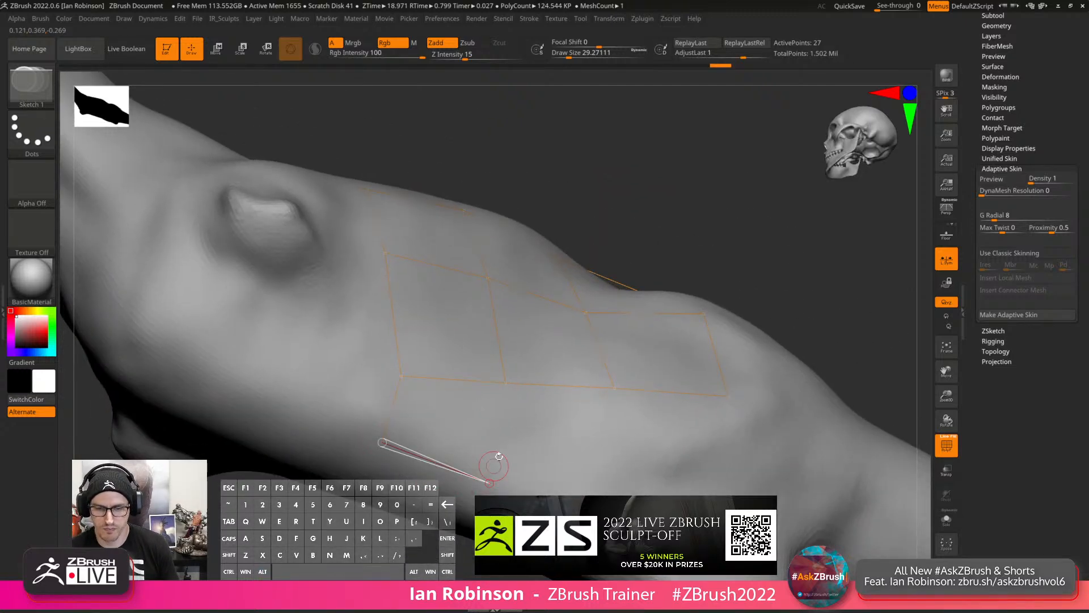
left_click(506, 382)
left_click(596, 515)
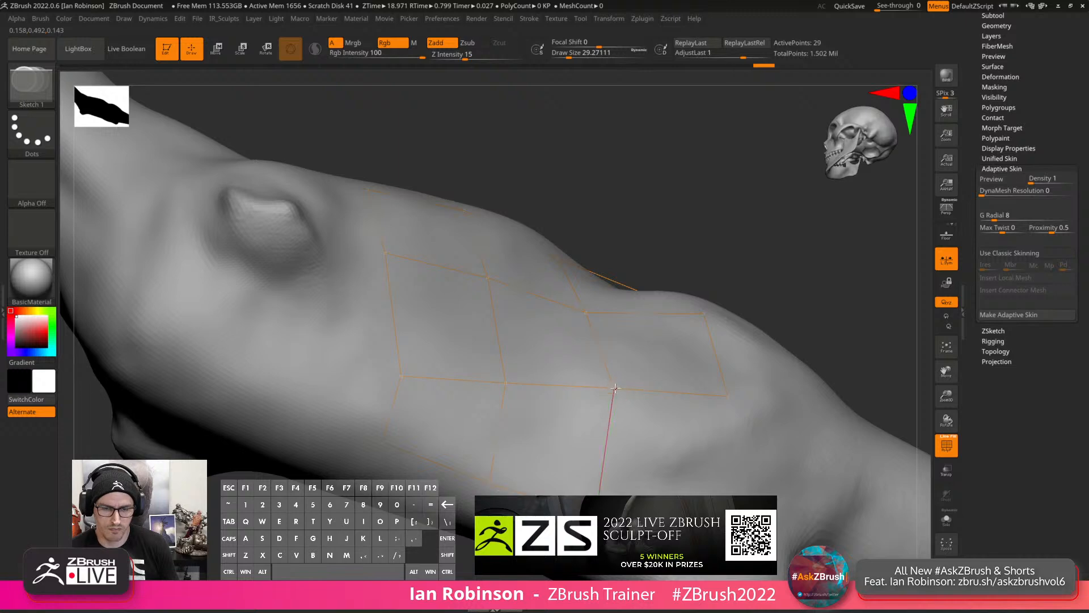
left_click(614, 388)
left_click(728, 513)
left_click(728, 396)
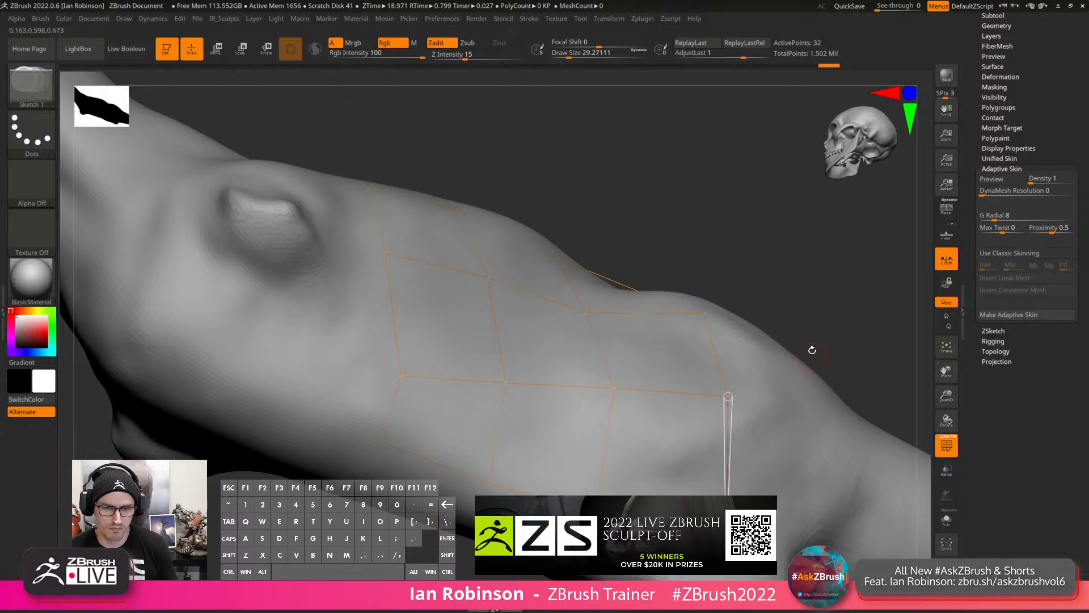
Preview the adaptive skin, return to the topology lines and examine the torso from its underside.
key("a")
left_click_drag(805, 284, 619, 314, "alt")
key("a")
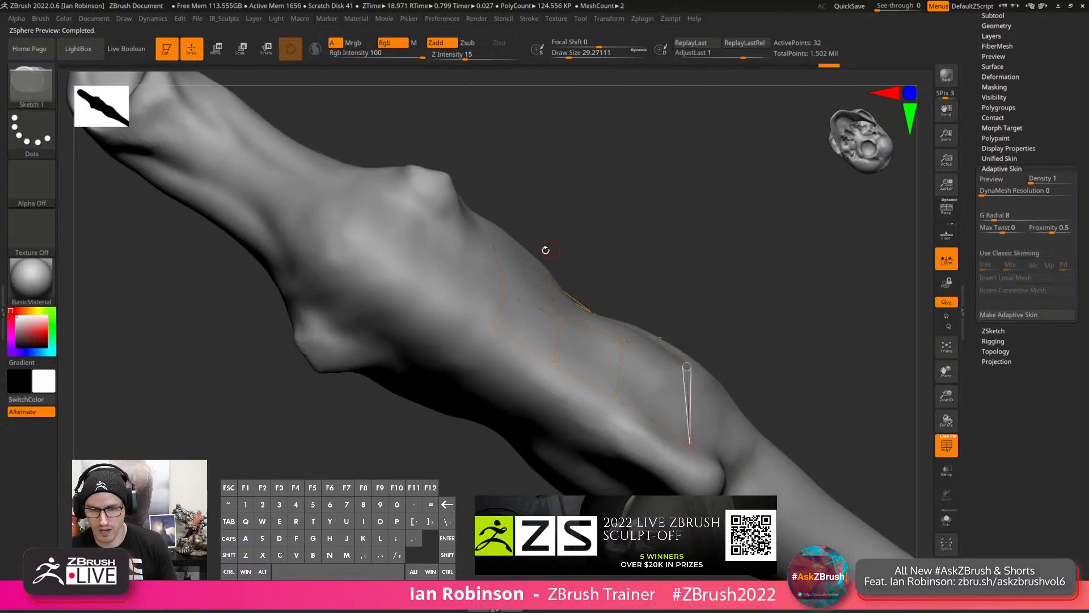
left_click_drag(456, 269, 537, 273, "alt")
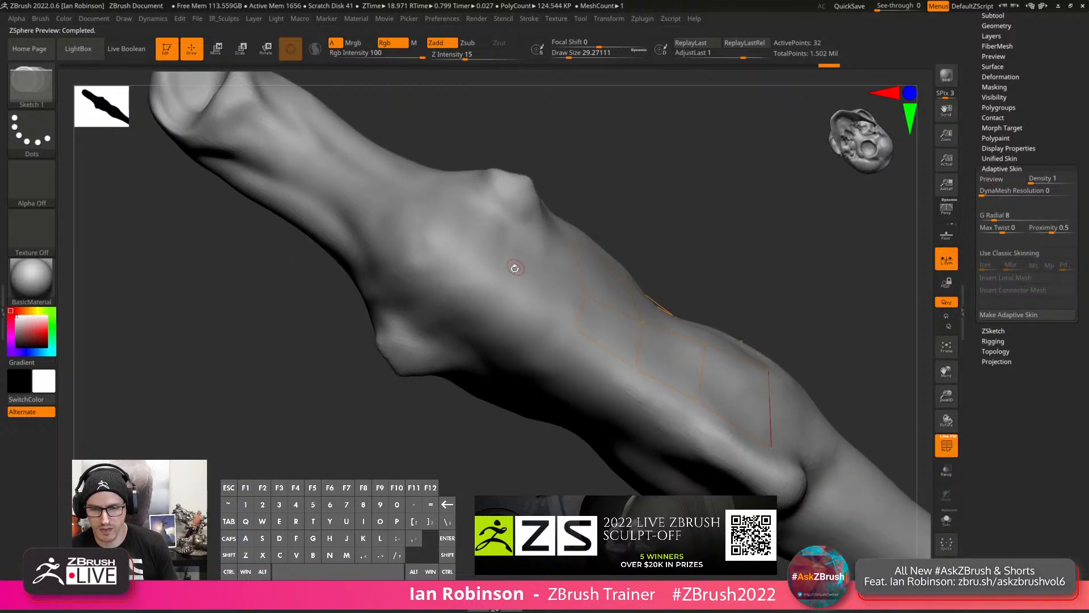
Draw a separate quad on the body's underside, in front of the existing rows, and briefly preview the adaptive skin.
left_click(476, 274)
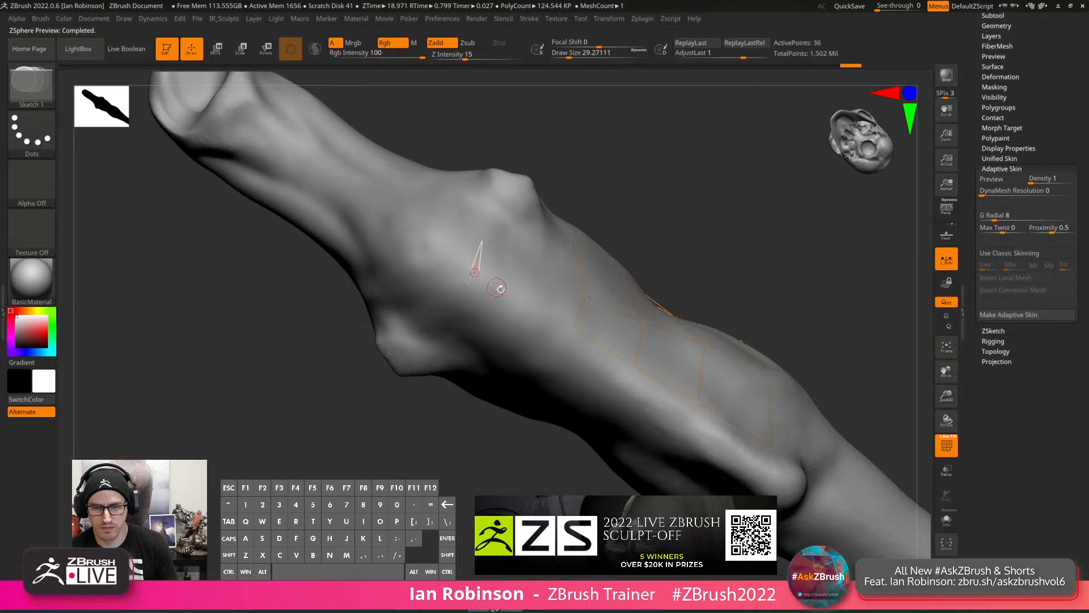
left_click(531, 306)
left_click(535, 252)
left_click(482, 240)
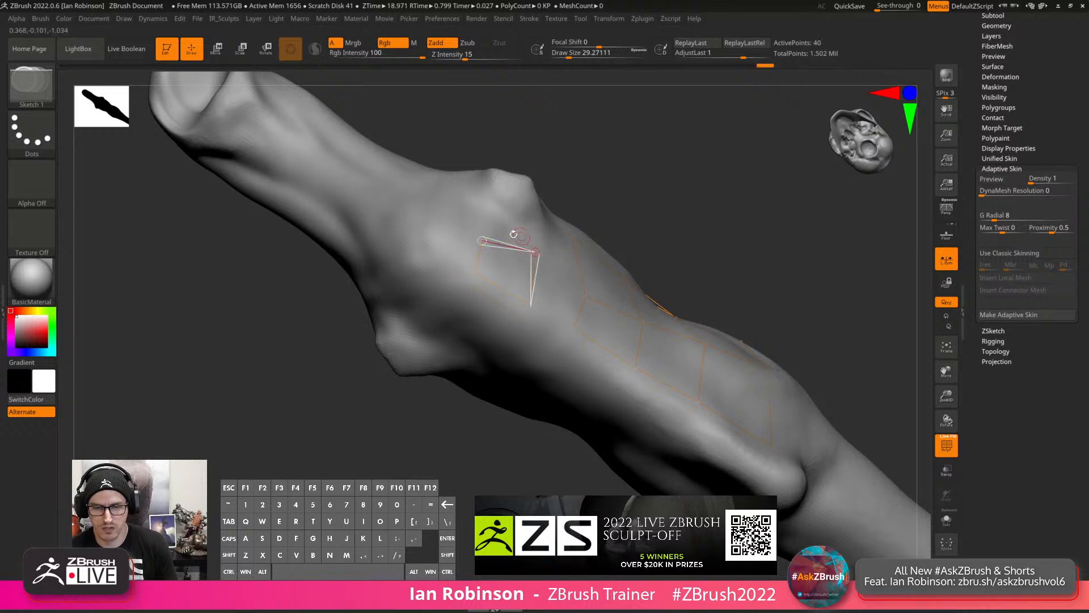
key("a")
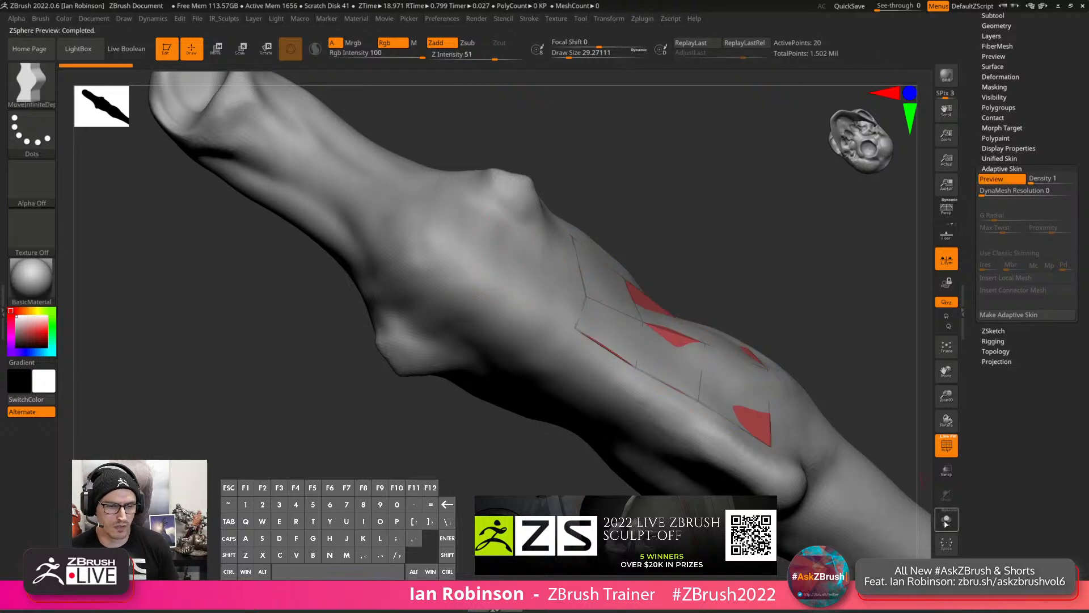
key("a")
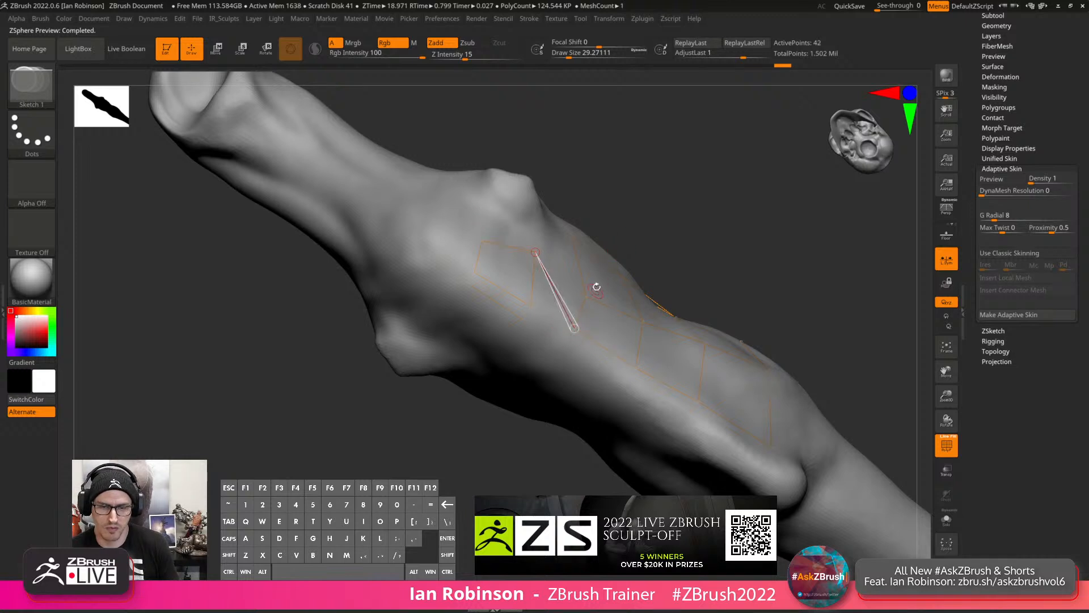
Bridge the separate quad to the front end of the lower row with edges from its two nearest corners.
left_click_drag(587, 298, 575, 242)
left_click(534, 305)
left_click_drag(596, 198, 603, 178)
left_click(533, 308)
left_click(574, 328)
left_click(537, 253)
left_click(587, 297)
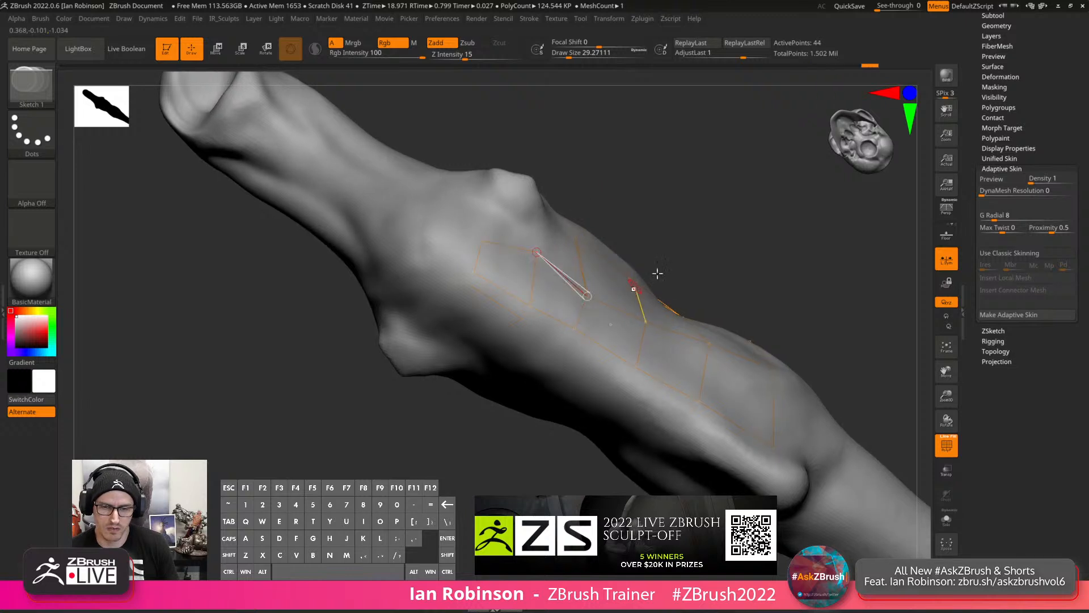
Undo the upper bridging edge, redraw it to the row's inner corner, and undo the latest edges again.
key("ctrl+z")
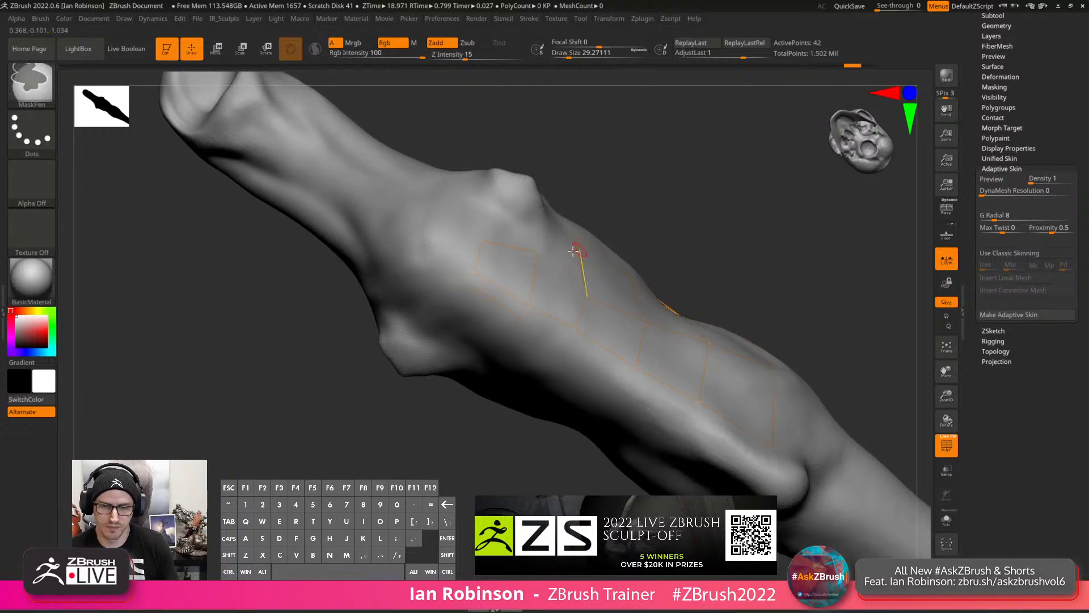
left_click(539, 254)
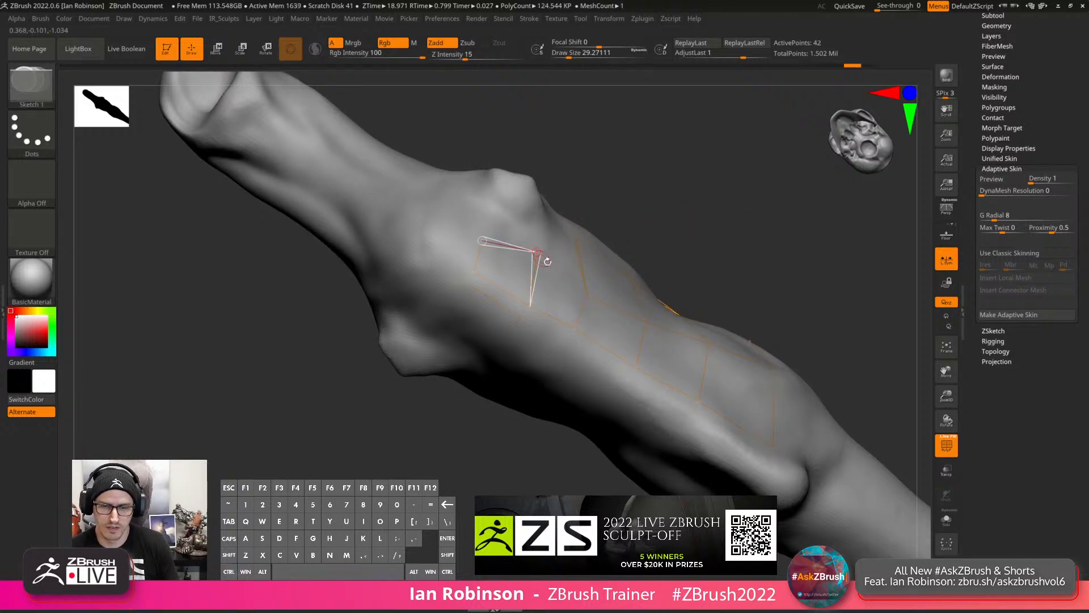
left_click(586, 296)
left_click_drag(693, 228, 685, 287, "alt")
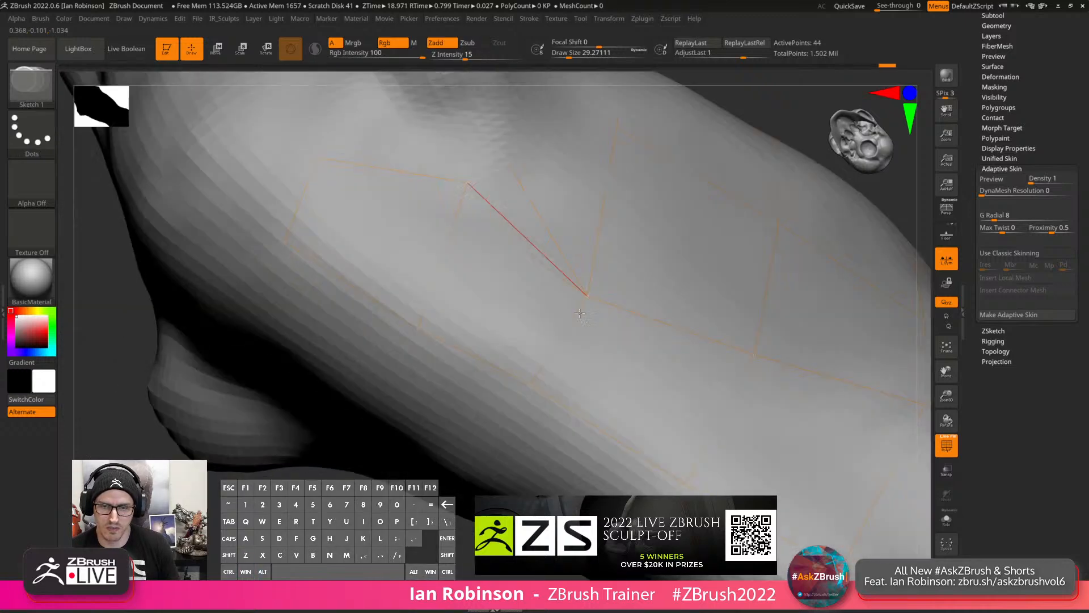
key("ctrl+z")
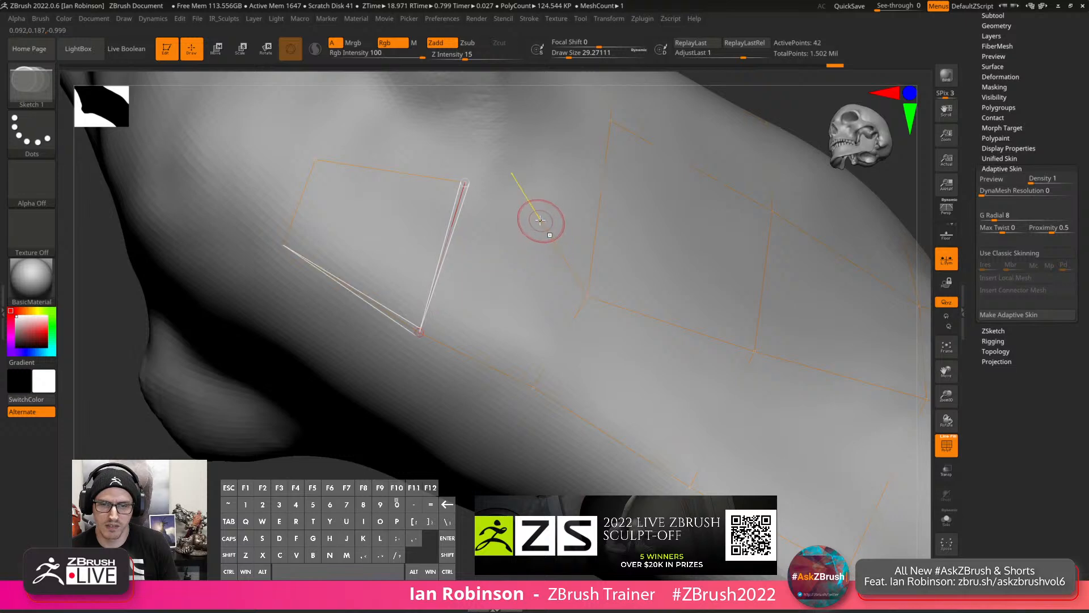
key("ctrl+z")
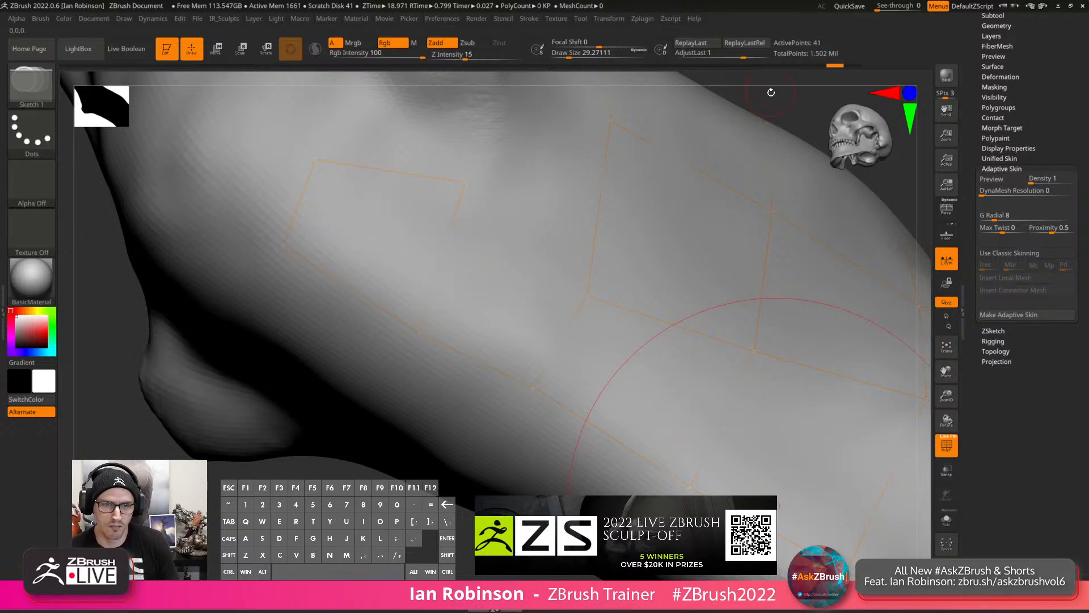
Redraw the edge from the quad's upper corner to the row's inner corner and preview the adaptive skin.
left_click_drag(781, 101, 821, 124)
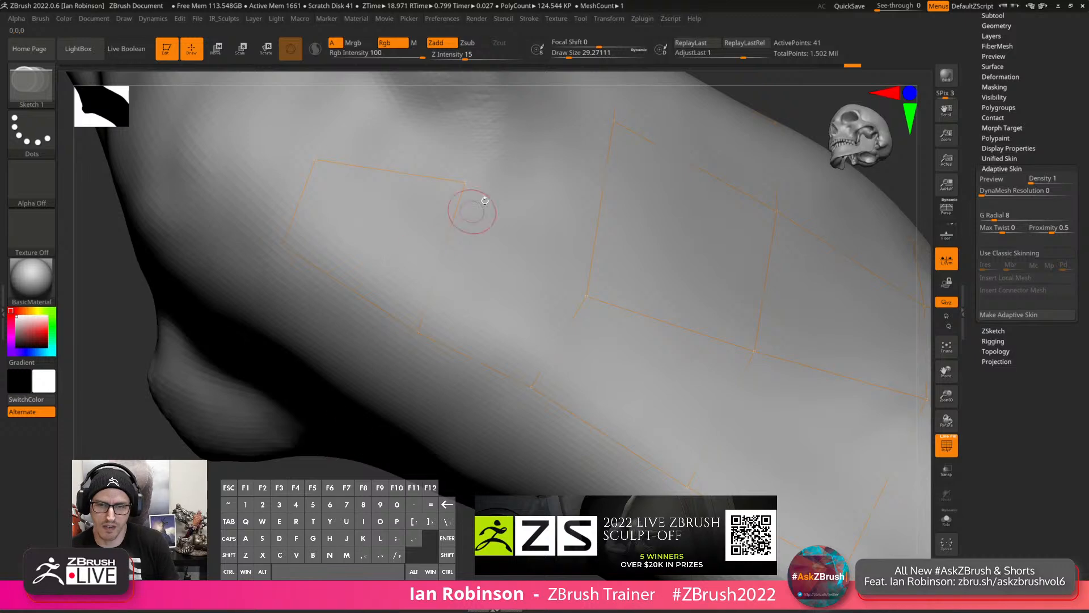
left_click(466, 182)
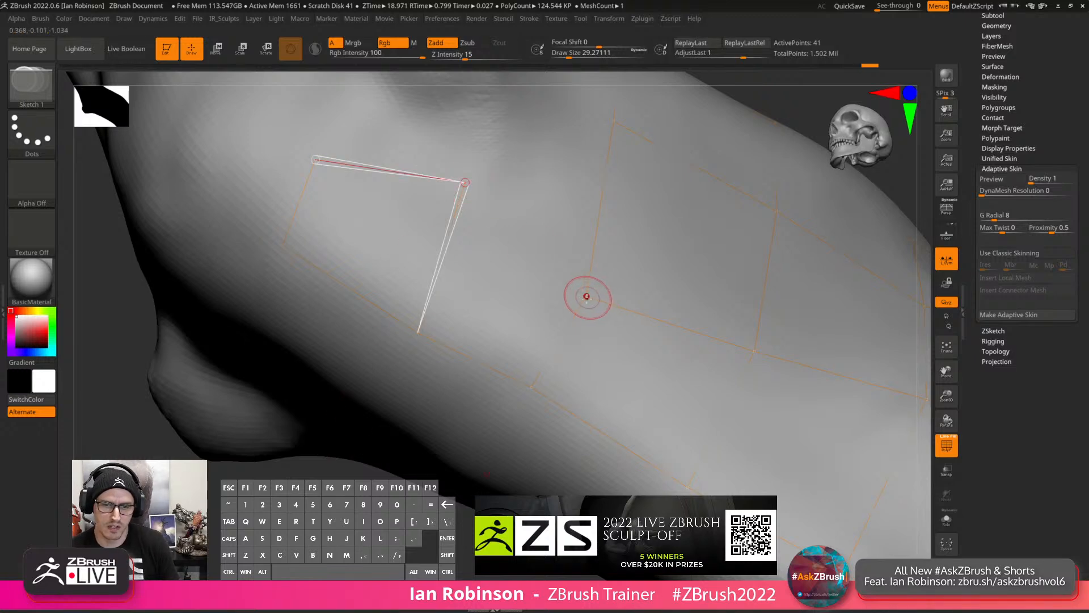
key("a")
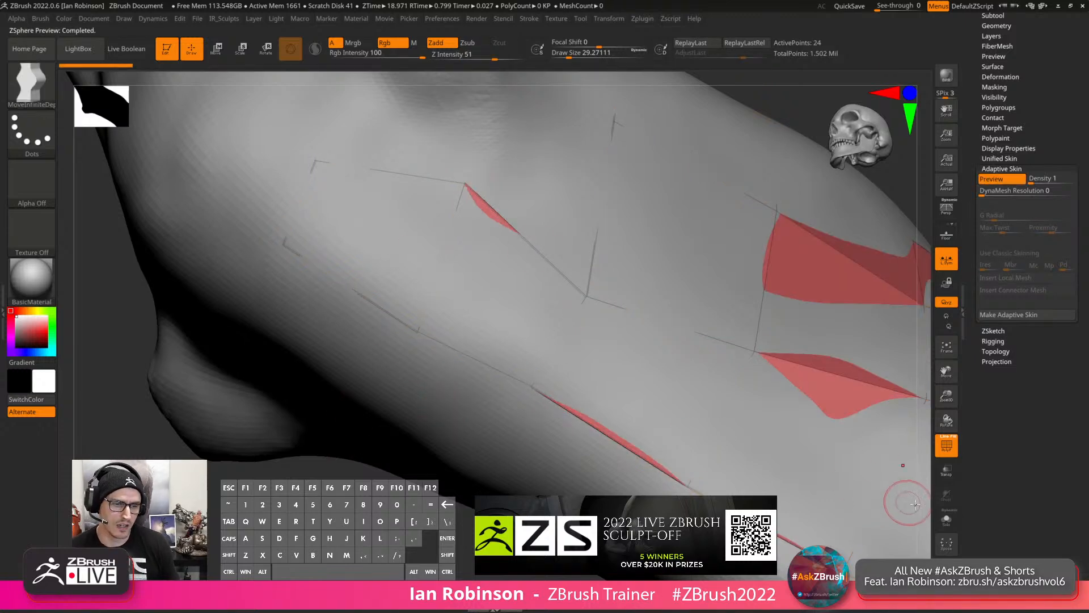
Examine the previewed skin's polygons on their own in Solo, then bring the body back into view.
left_click(946, 519)
left_click_drag(511, 403, 778, 248)
key("space")
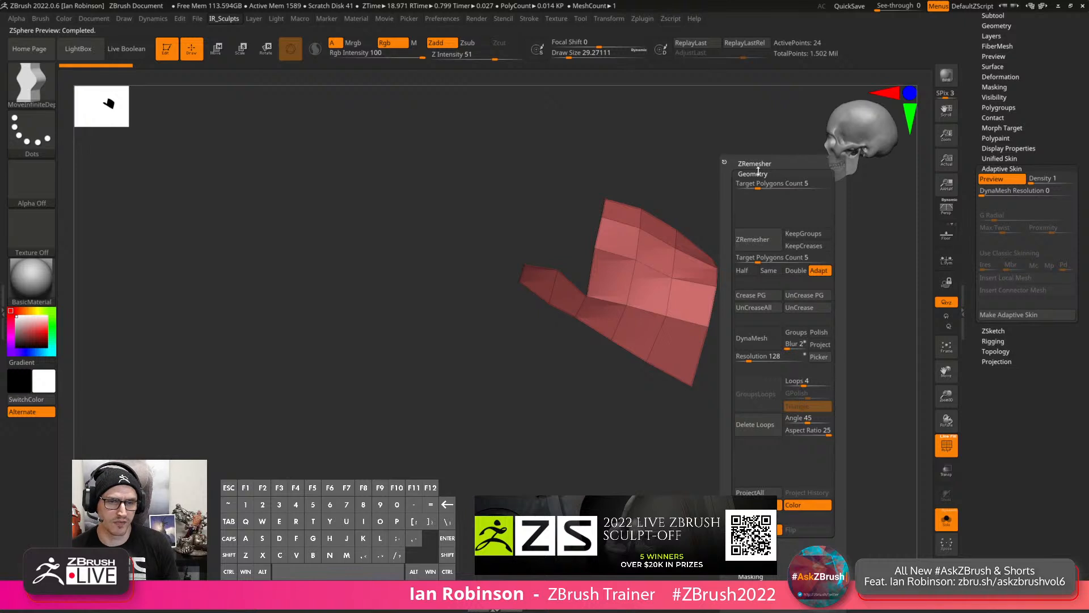
left_click(946, 519)
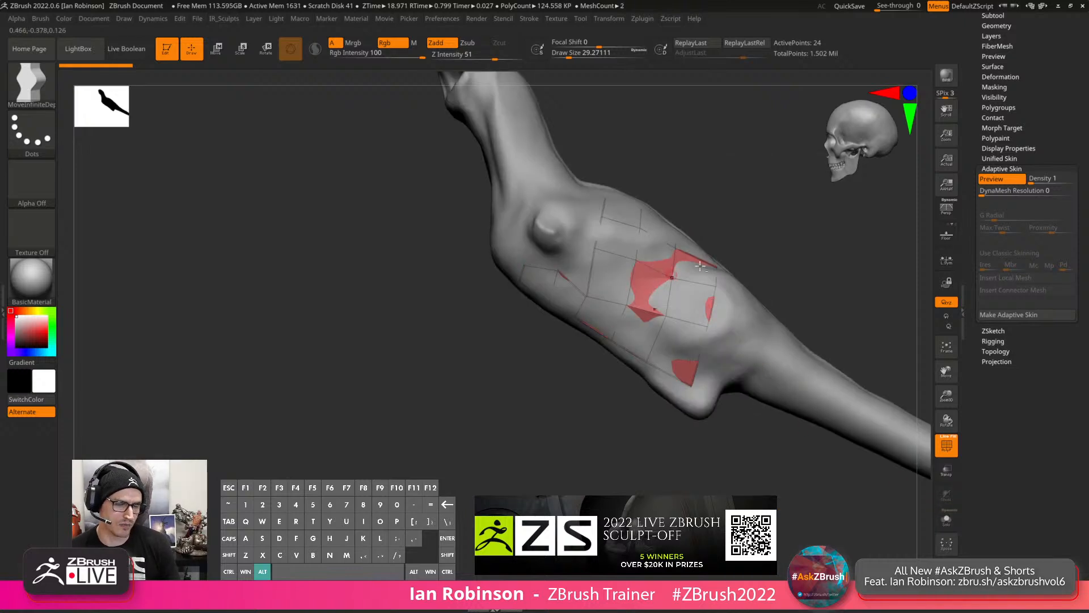
left_click_drag(816, 226, 679, 349, "alt")
Make an adaptive skin from the ZSphere topology, inspect the generated skin tool, and return to the ZSphere tool.
left_click_drag(1051, 117, 1049, 310)
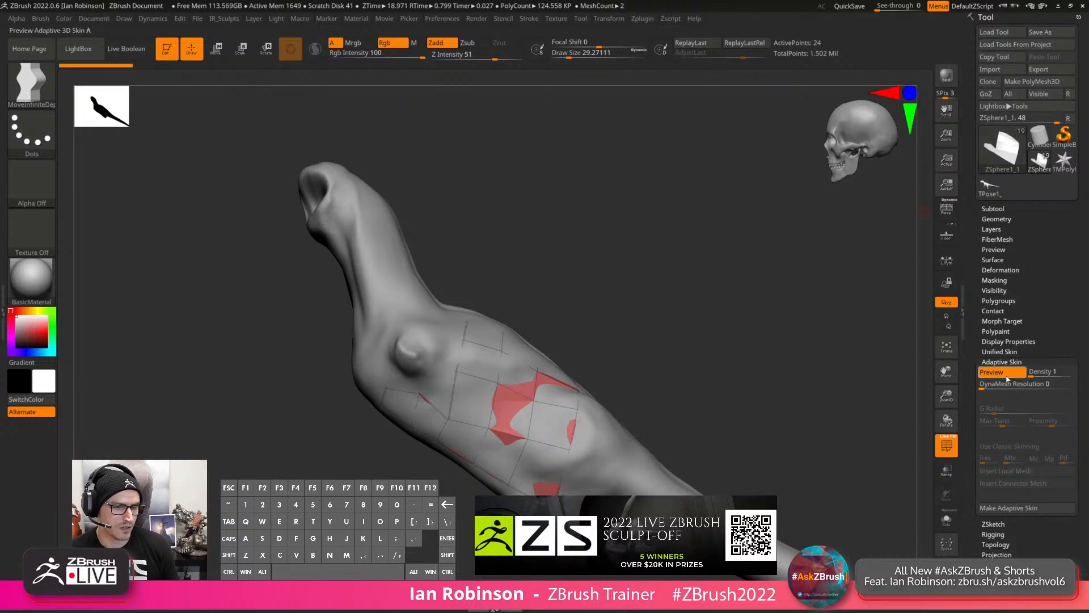
left_click(1008, 508)
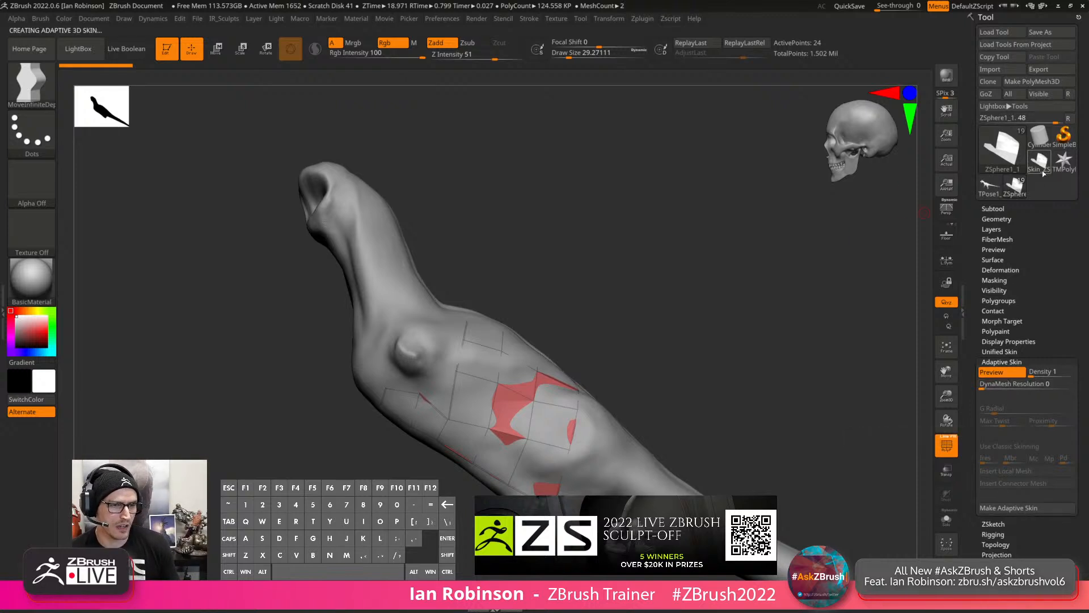
left_click(1043, 174)
mouse_move(814, 287)
left_mouse_down()
mouse_move(758, 339)
mouse_move(806, 306)
left_mouse_up()
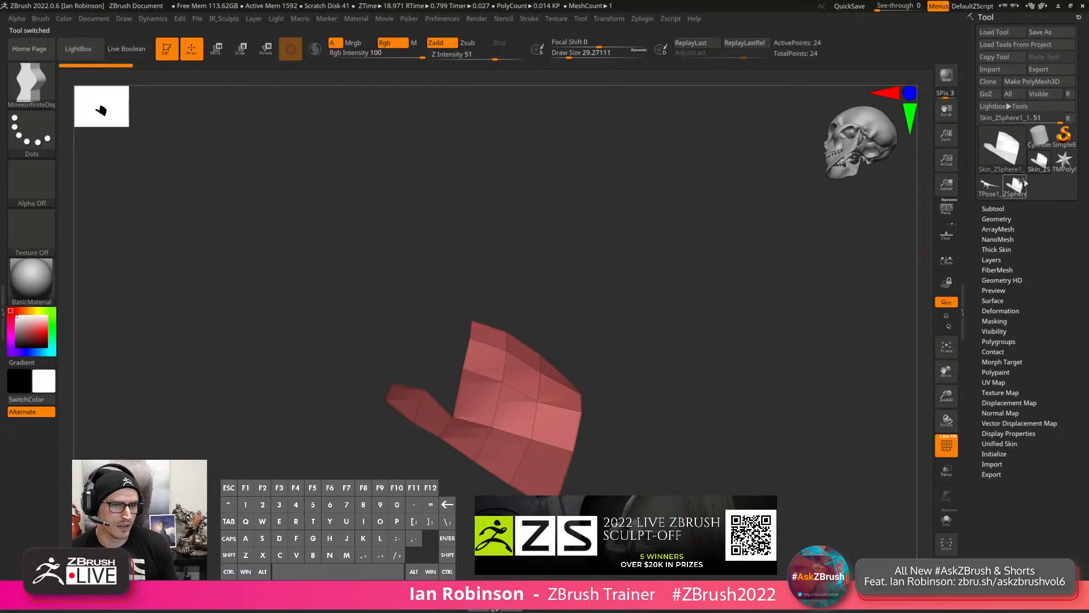
left_click(1016, 186)
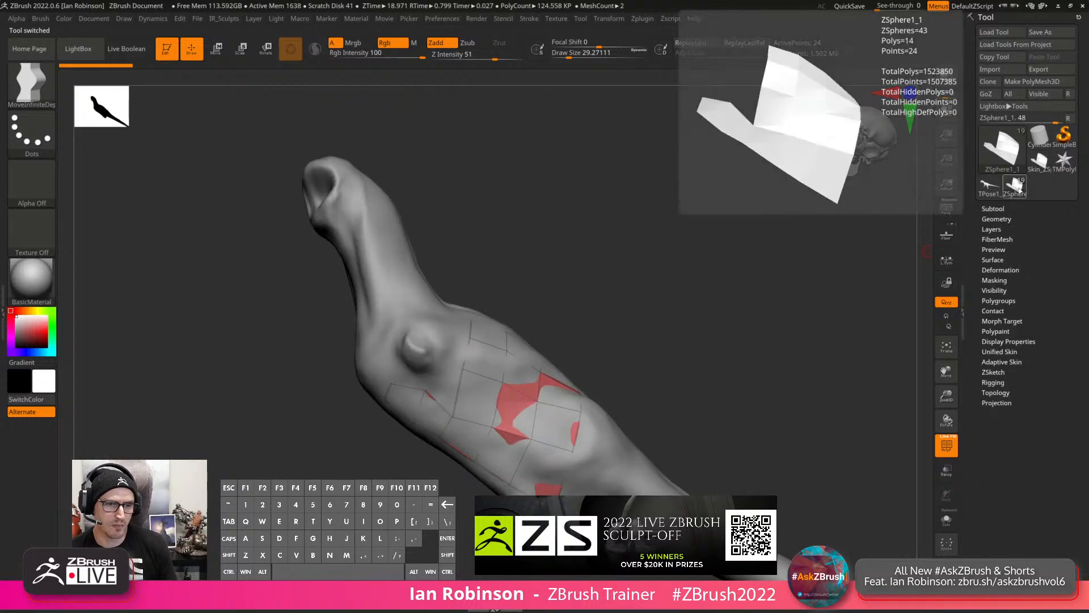
left_click_drag(826, 322, 922, 309)
Activate the Body1 subtool to view its polygons from the side, then reselect the ZSphere1_1 subtool.
left_click(994, 209)
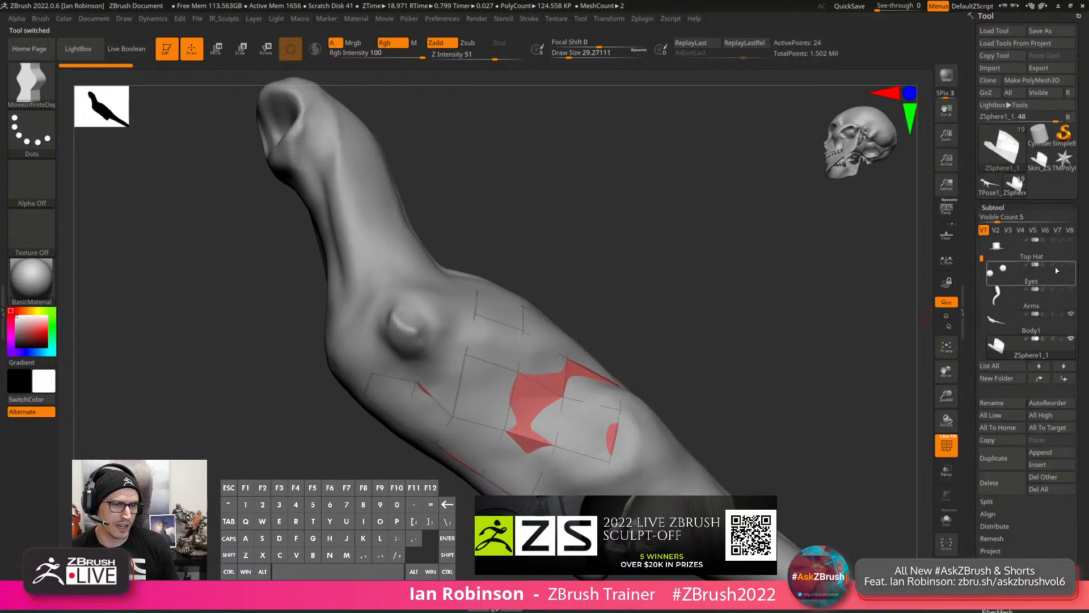
left_click(1065, 329)
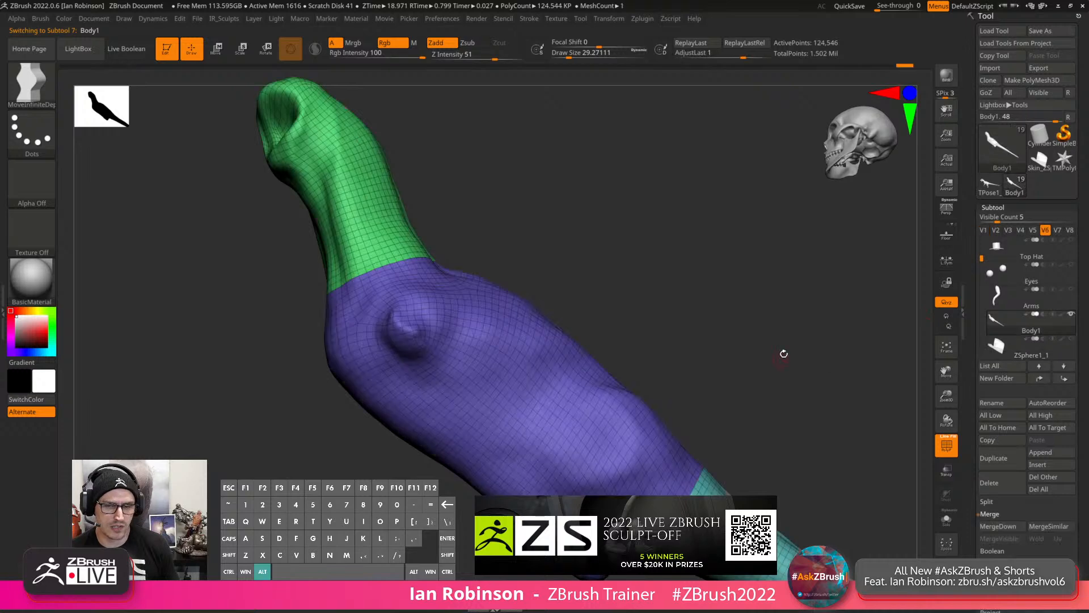
left_click_drag(783, 353, 870, 321)
left_click(1051, 356)
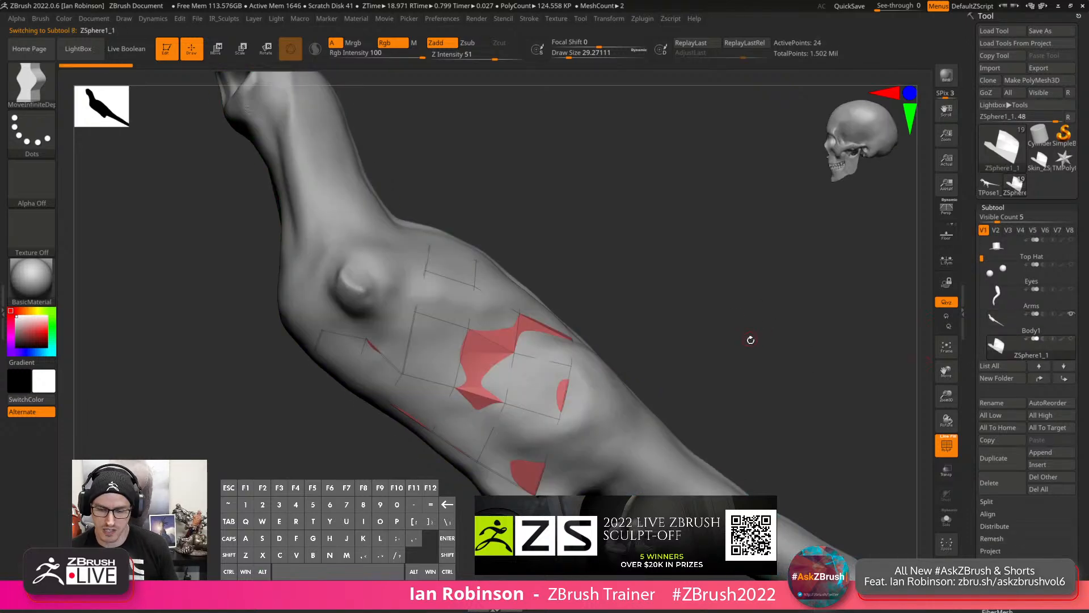
Return to the topology lines, open the Topology settings and turn Edit Topology off.
scroll(1055, 431, "down", 5)
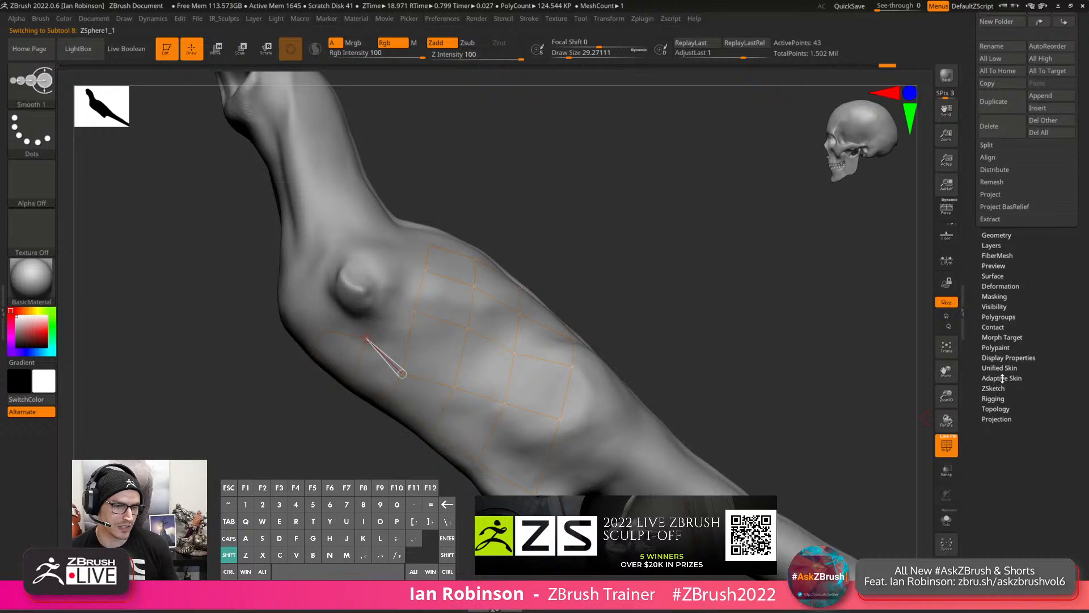
left_click(1002, 378)
left_click(1001, 379)
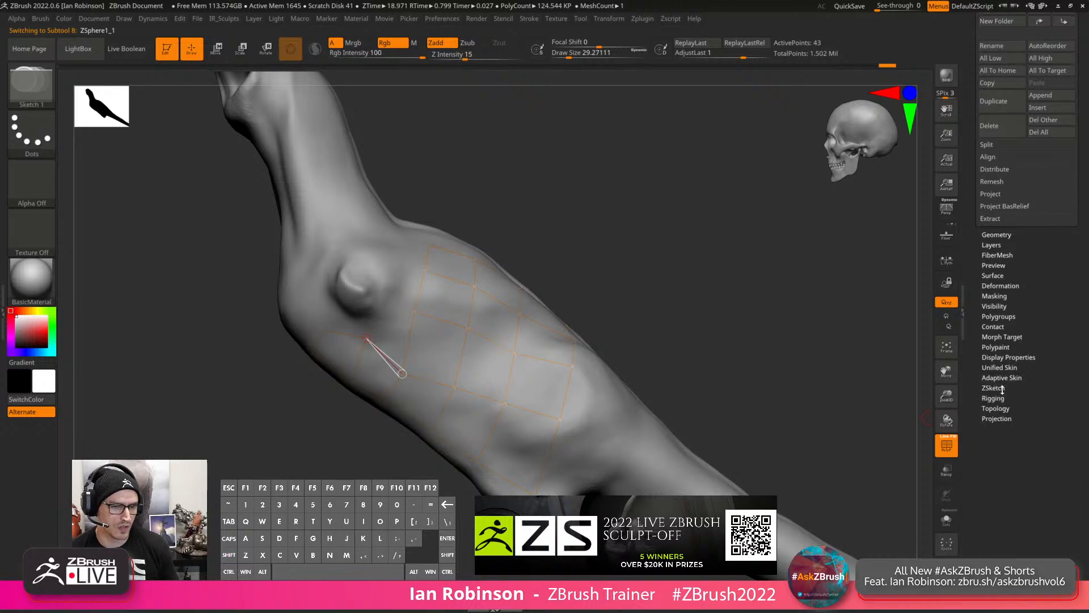
left_click(1000, 409)
left_click(1005, 215)
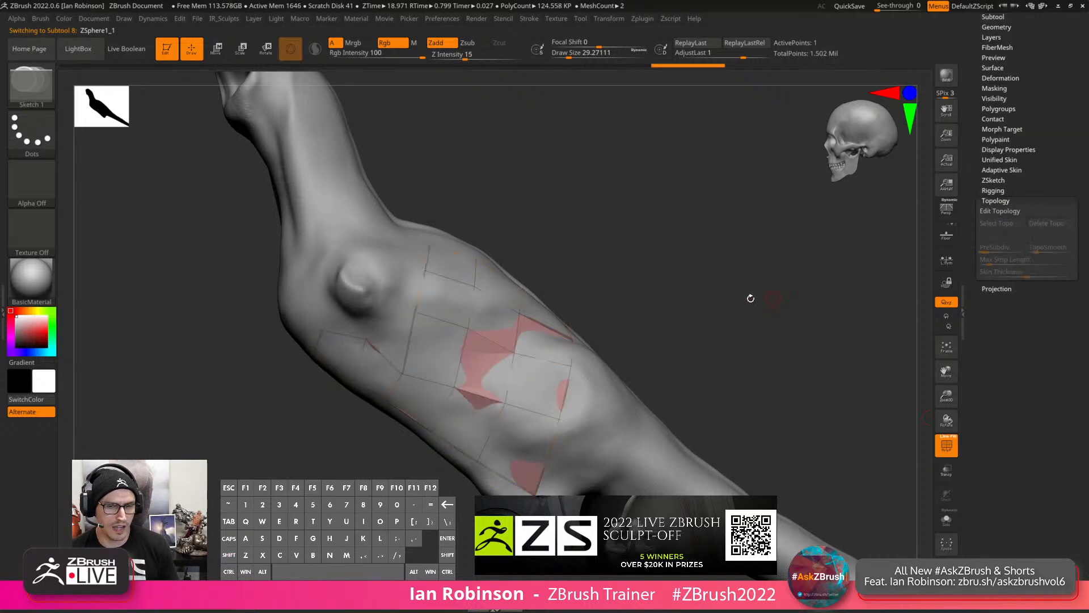
mouse_move(751, 299)
left_mouse_down()
mouse_move(781, 275)
mouse_move(741, 305)
left_mouse_up()
Inspect the skin around the body with Solo toggled, and turn Edit Topology back on.
left_click(948, 521)
left_click(949, 522)
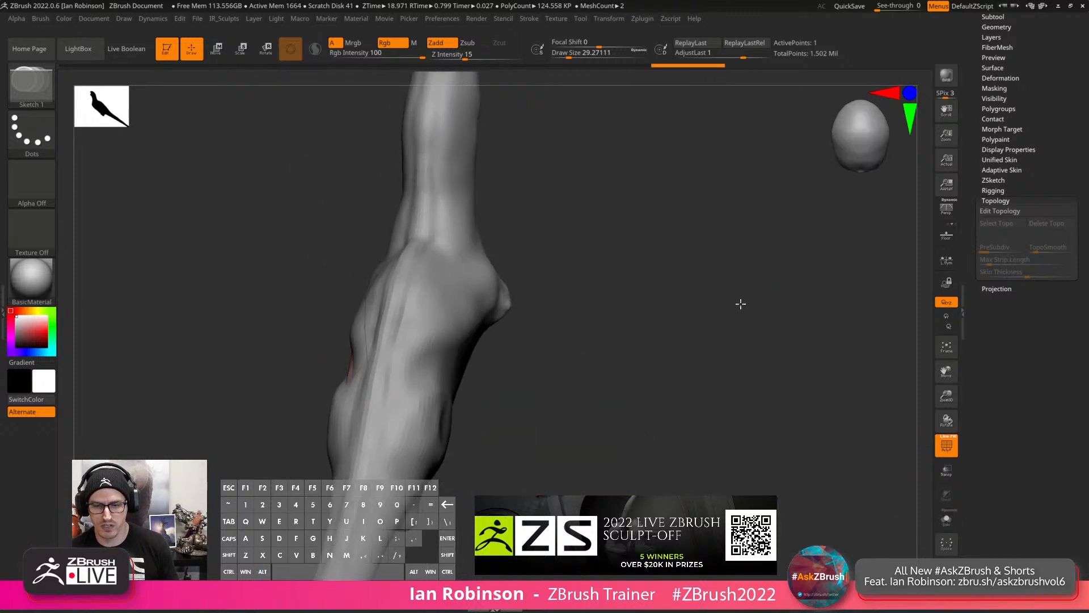
left_click(946, 520)
left_click(946, 520)
left_click_drag(874, 437, 883, 322)
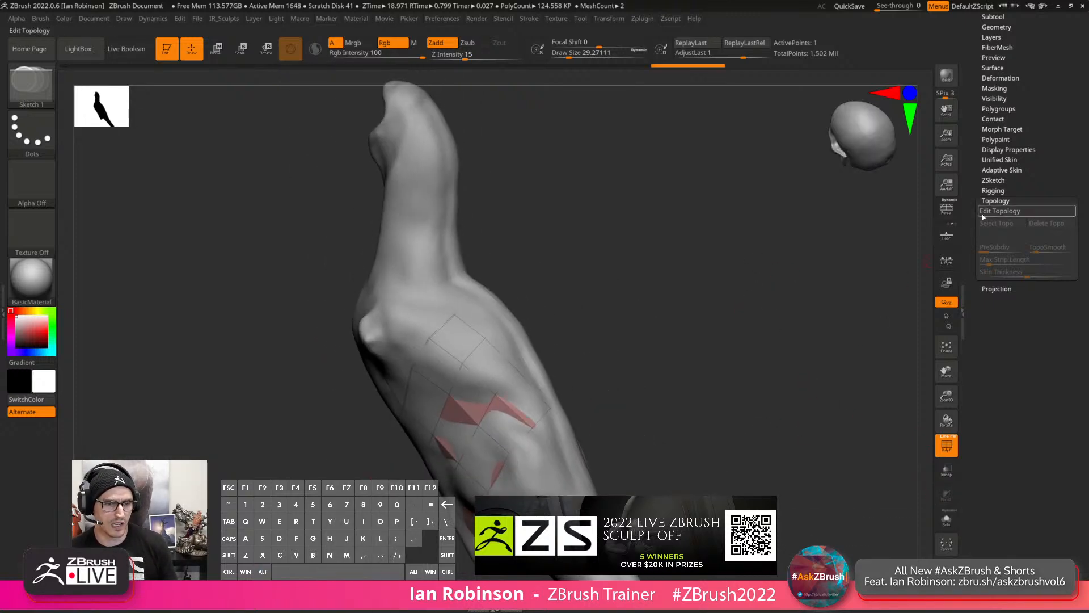
left_click(1005, 210)
left_click_drag(738, 318, 459, 415)
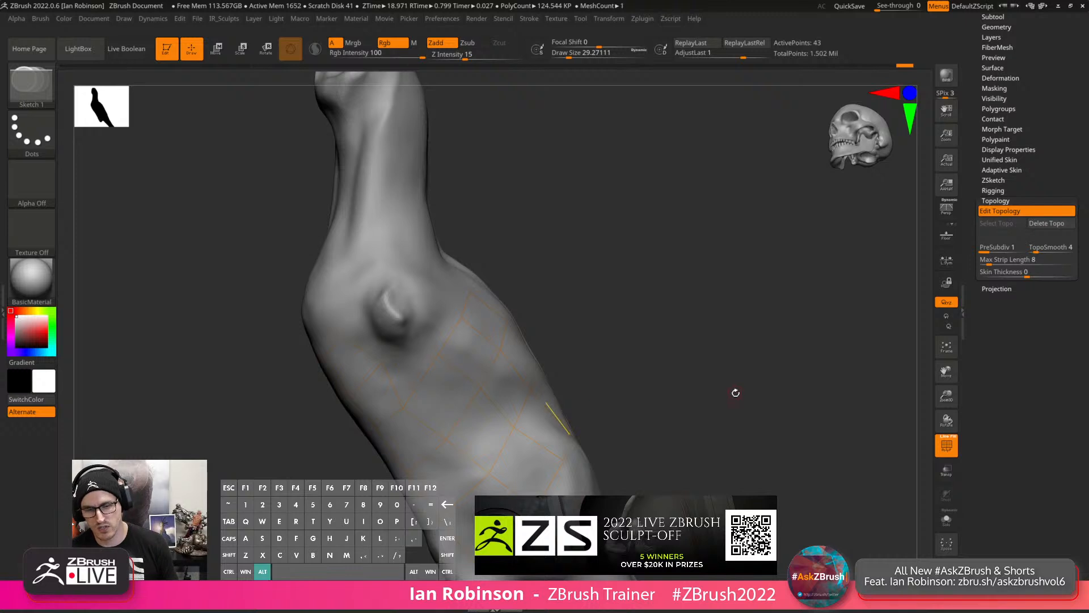
mouse_move(736, 393)
left_mouse_down()
mouse_move(720, 379)
mouse_move(740, 378)
left_mouse_up()
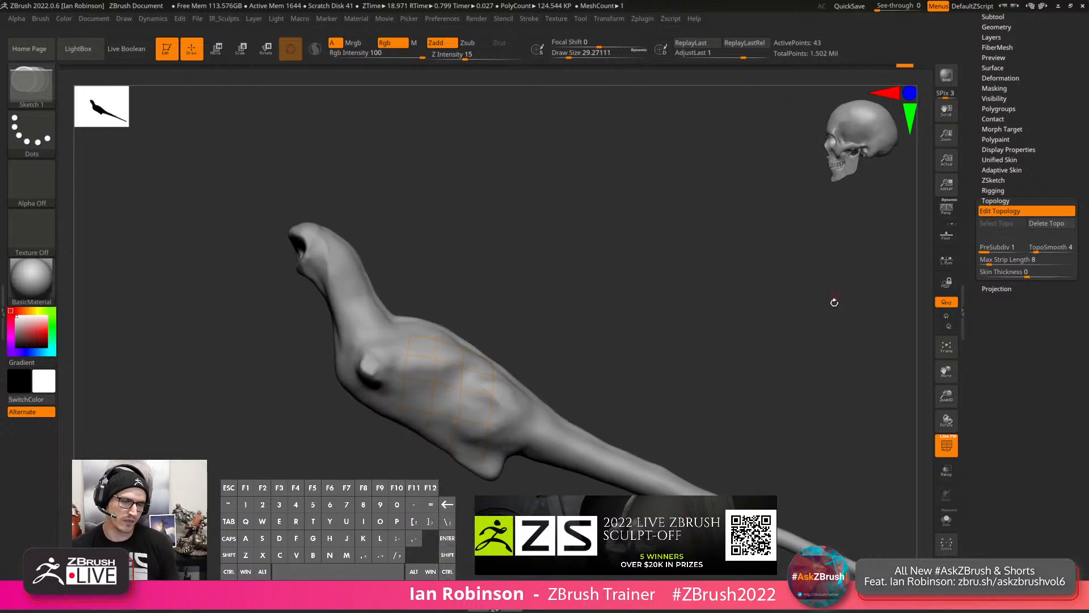
Delete the ZSphere1_1 subtool and confirm the deletion.
scroll(1015, 113, "up", 5)
left_click(993, 209)
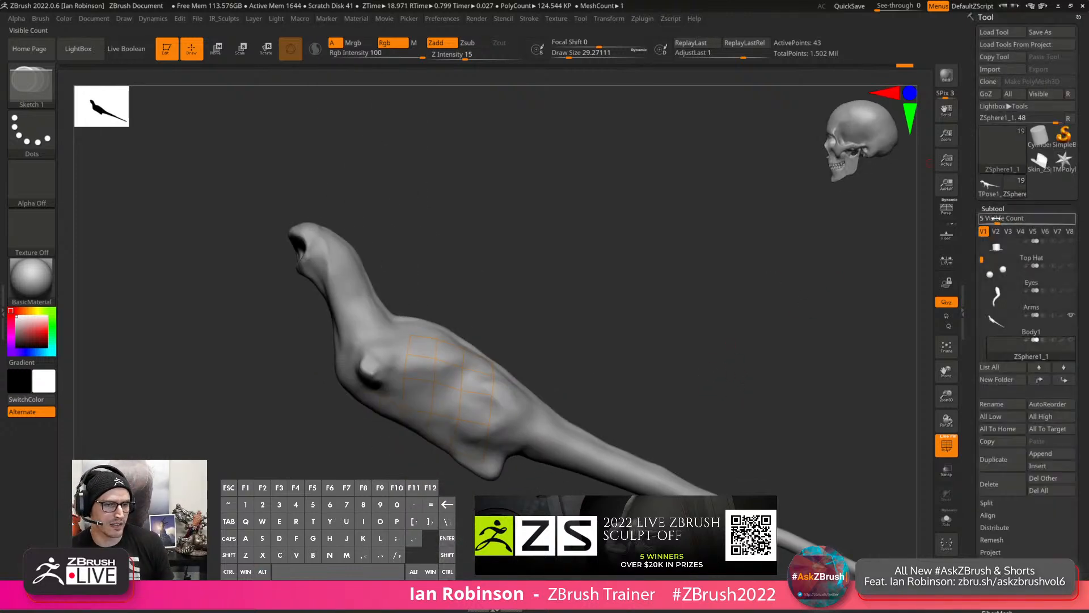
left_click(989, 483)
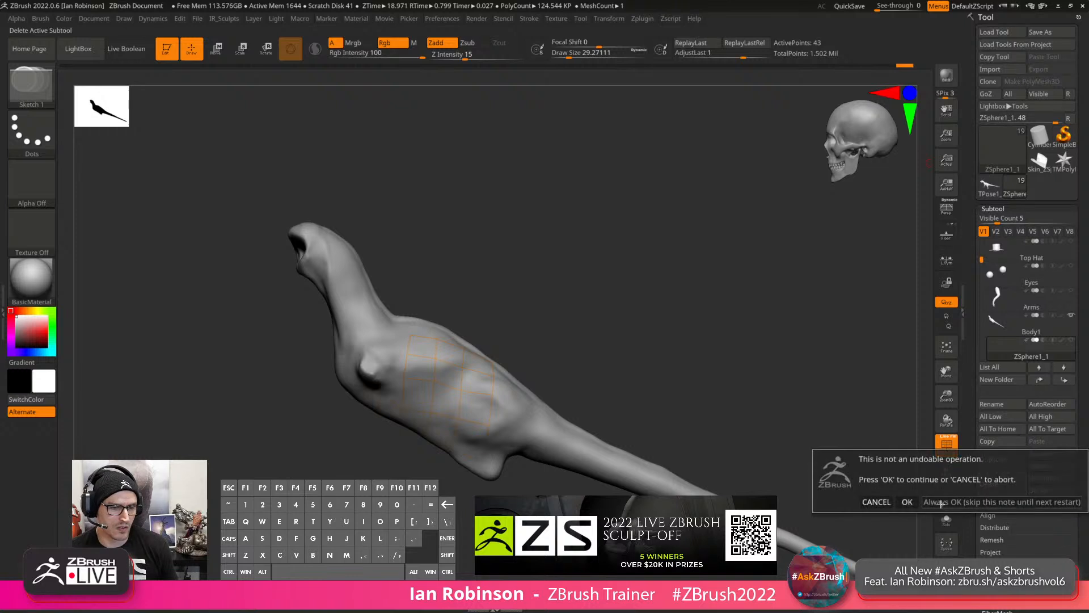
left_click(907, 501)
left_click_drag(815, 297, 753, 293)
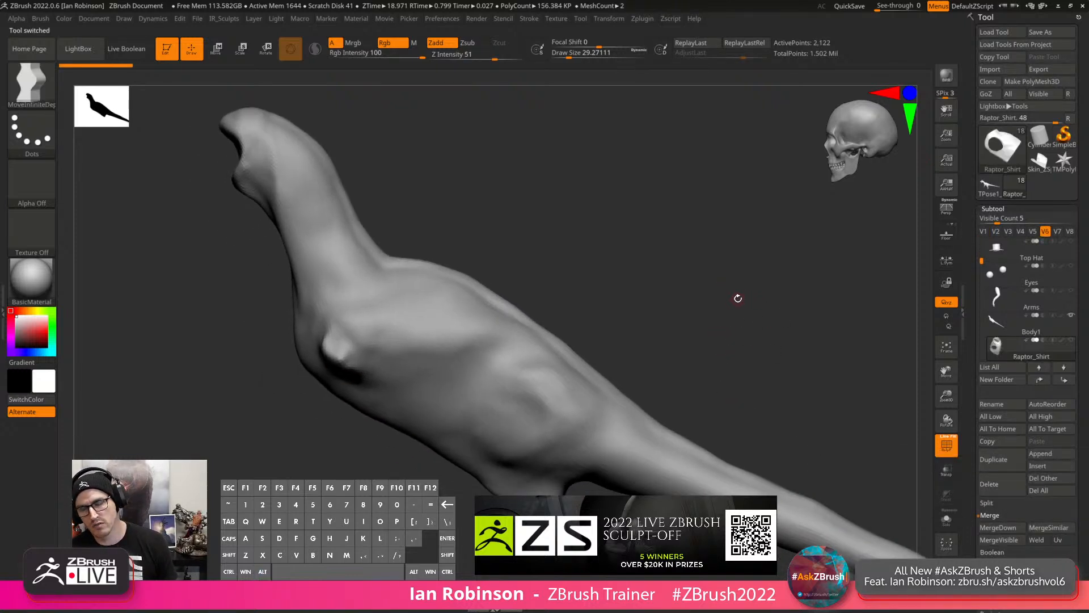
left_click_drag(703, 287, 702, 257, "alt")
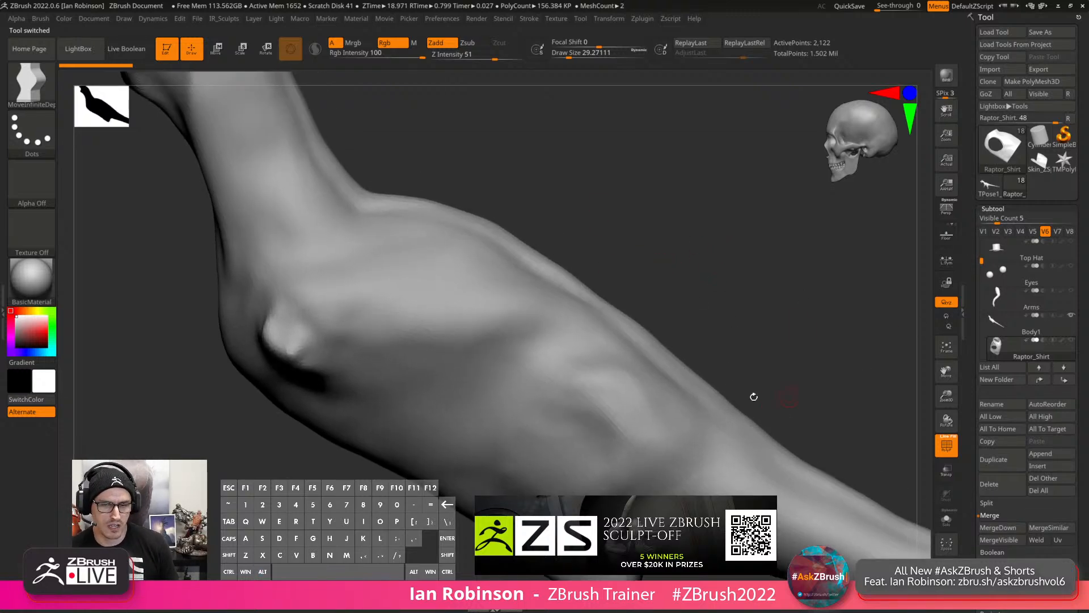
Activate the Body1 subtool, show its polyframe and choose the IMM PrimitivesH insert brush.
left_click(683, 372, "alt")
key("shift+f")
key("shift+f")
mouse_move(712, 333)
left_mouse_down()
mouse_move(744, 304)
mouse_move(727, 330)
mouse_move(746, 289)
mouse_move(735, 287)
left_mouse_up()
key("b")
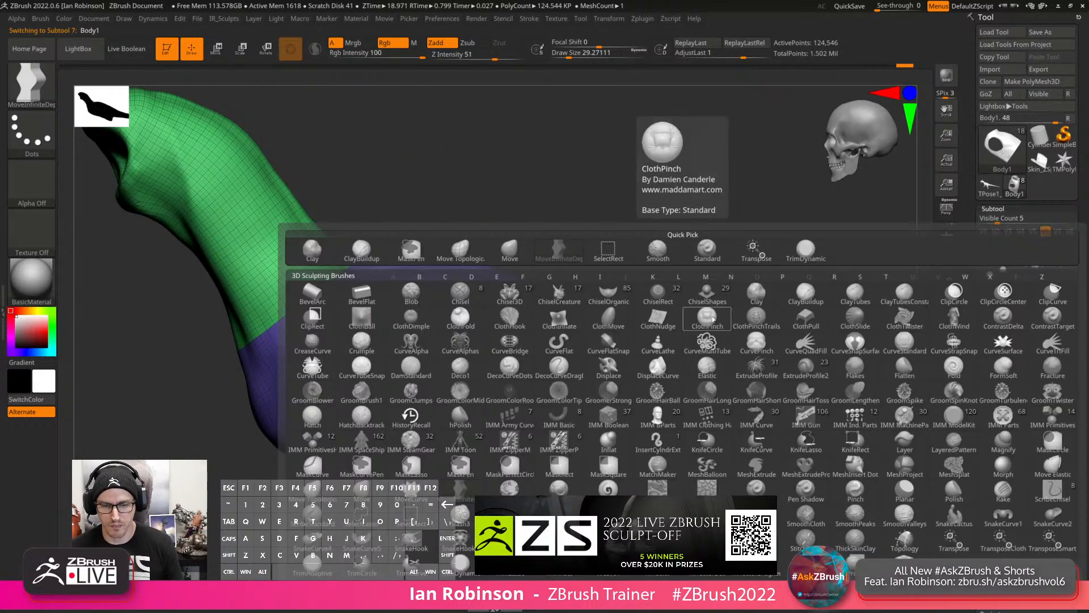
key("i")
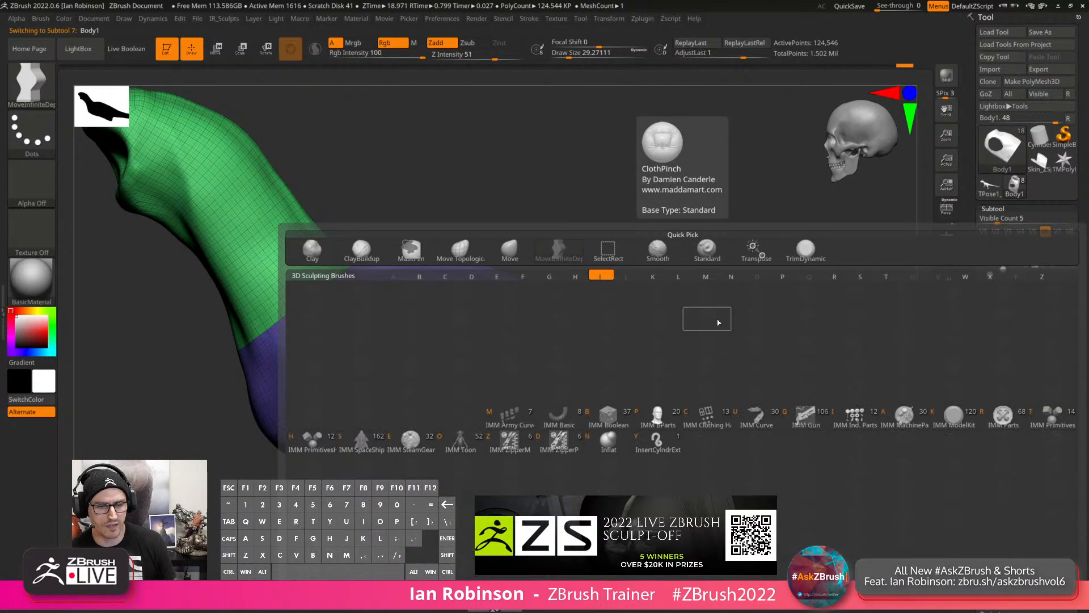
key("h")
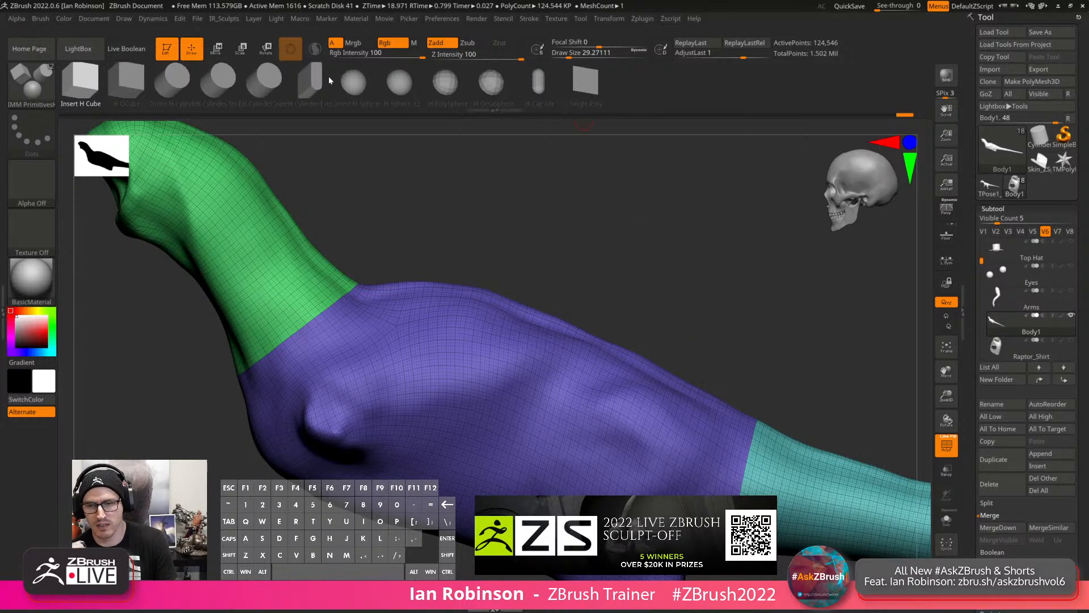
Choose the Single Poly insert mesh and delete Body1's lower subdivision levels so that geometry can be inserted.
left_click(593, 85)
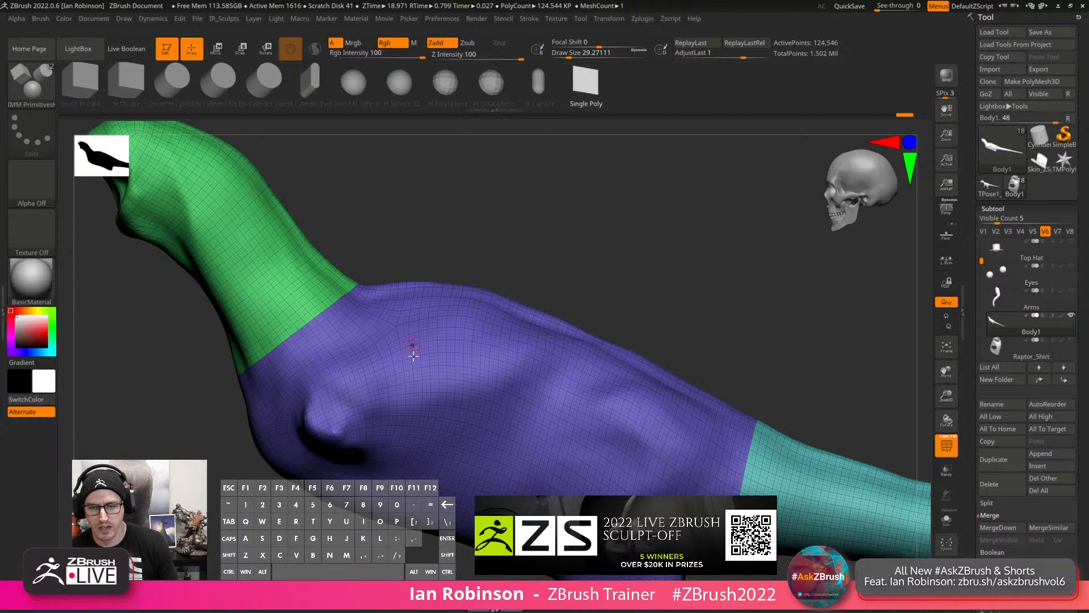
left_click(414, 355)
left_click(993, 208)
left_click(1003, 220)
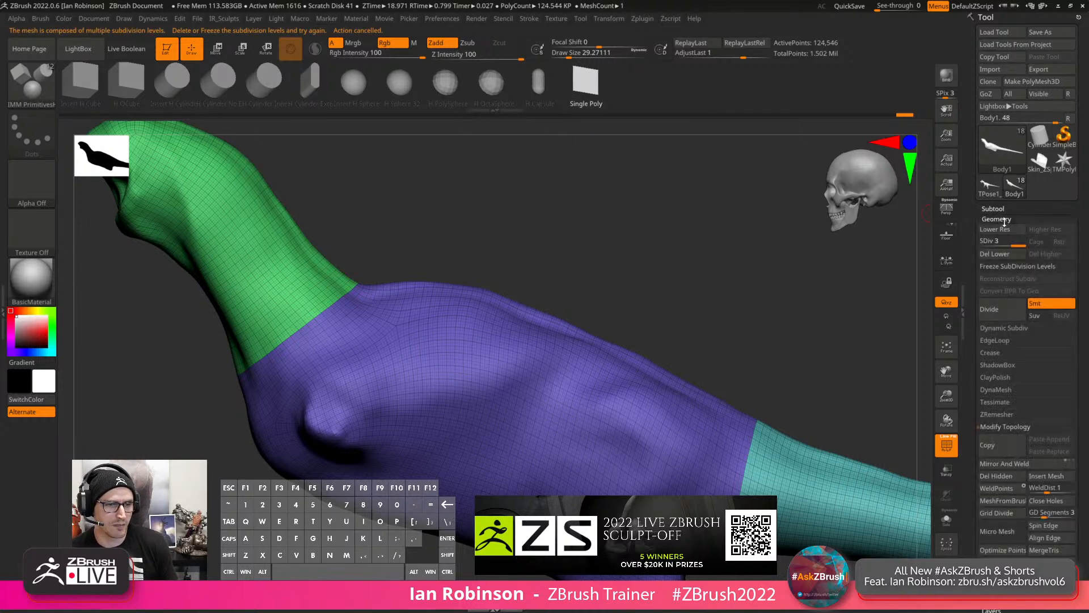
scroll(1004, 222, "down", 2)
left_click(995, 194)
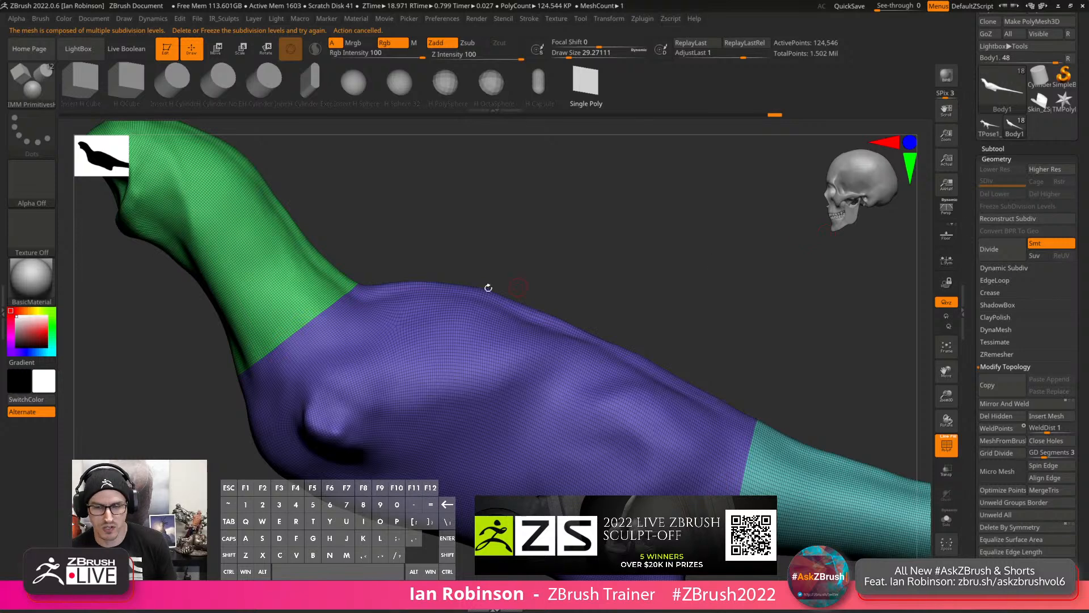
Insert a single polygon on the upper side of the torso and split it off into its own subtool.
left_click_drag(393, 365, 395, 366)
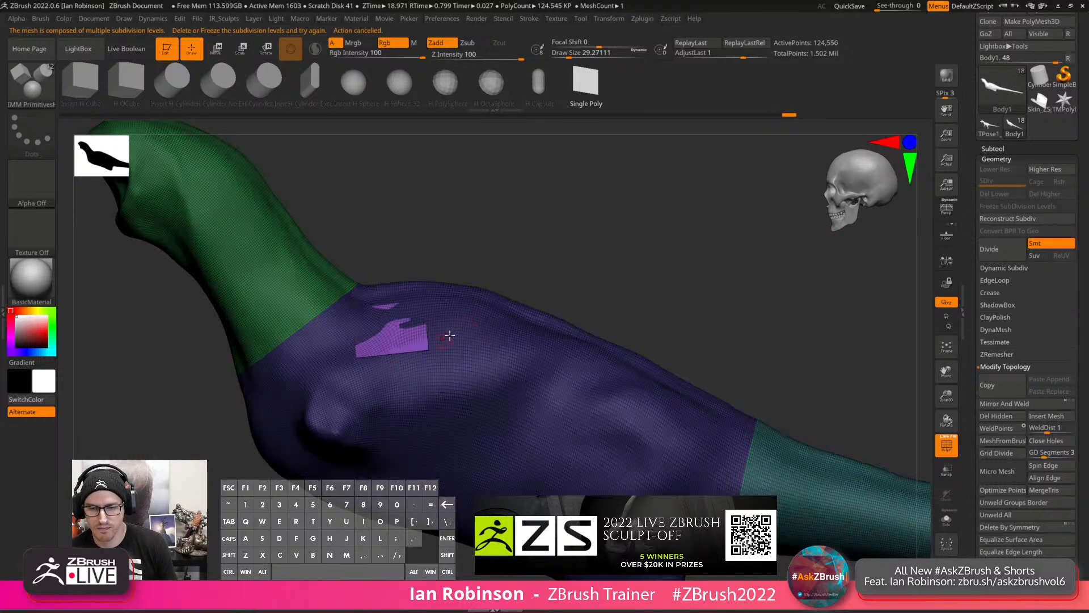
left_click(424, 347, "ctrl+shift")
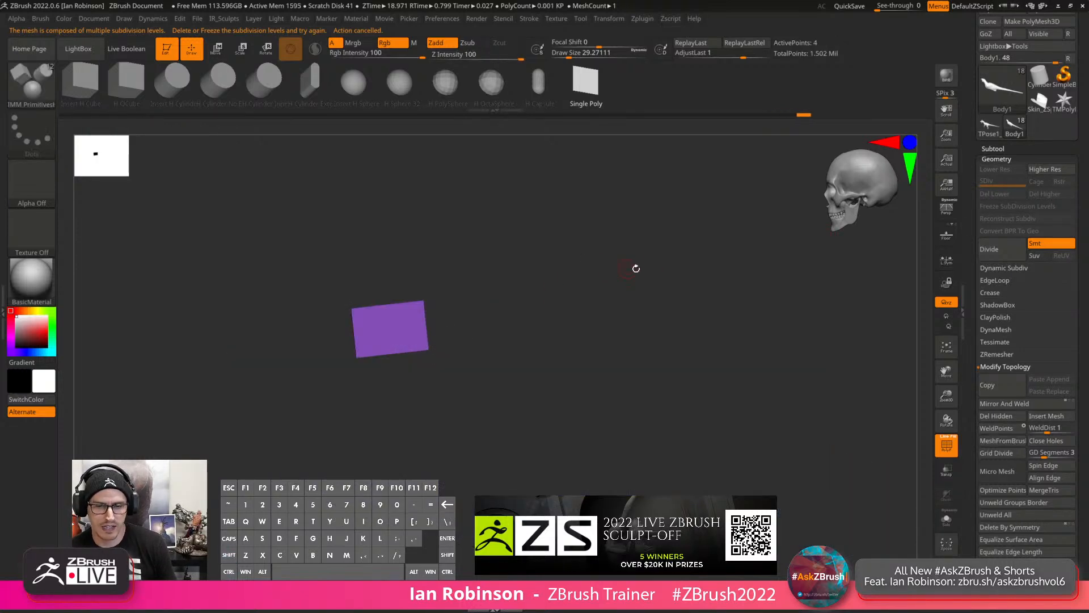
left_click_drag(651, 251, 658, 259, "ctrl+shift")
key("2")
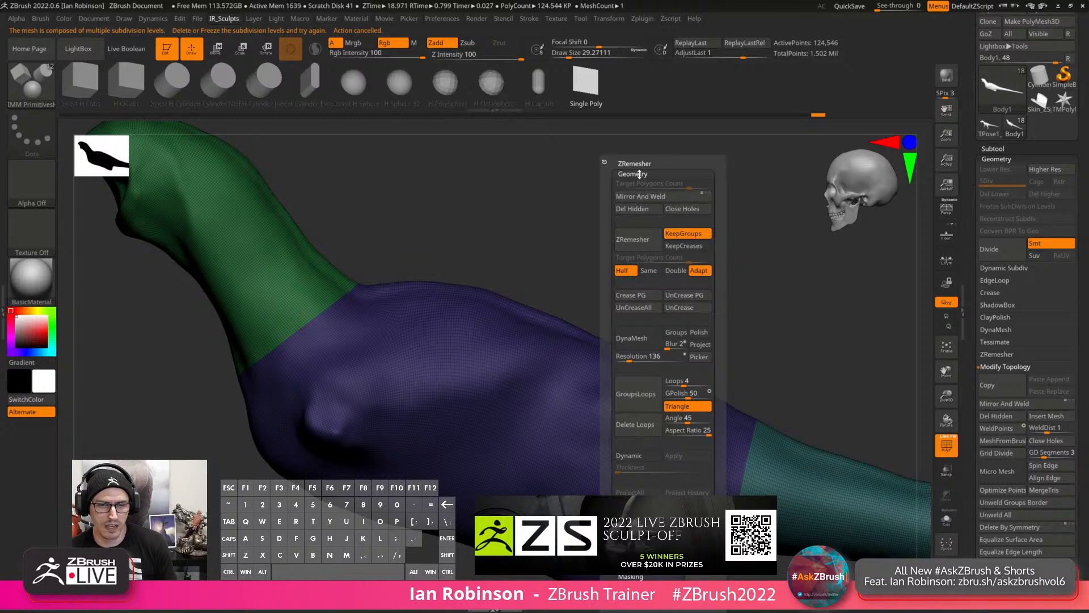
left_click(640, 173)
left_click(639, 166)
left_click(639, 169)
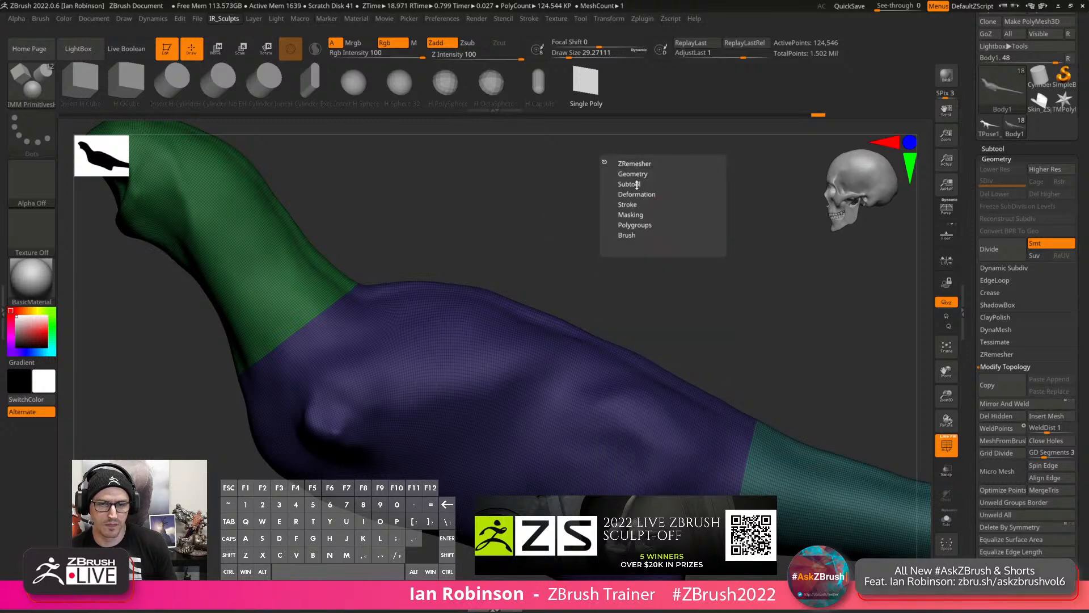
left_click(637, 184)
left_click(637, 194)
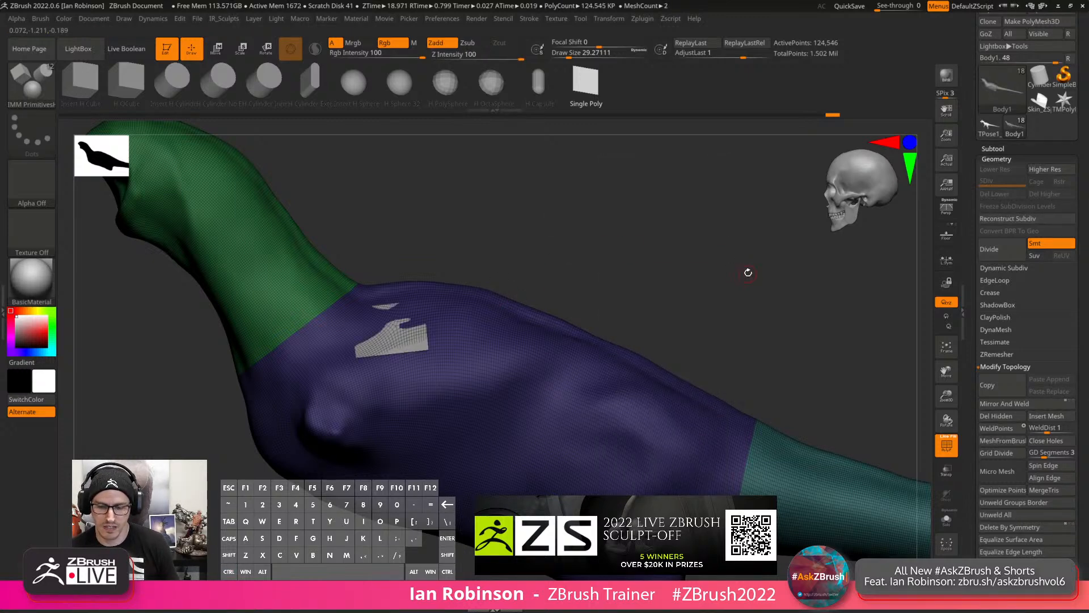
Reconstruct Body1's subdivision levels, then activate the Body2 polygon subtool with its polyframe shown.
left_click(1003, 219)
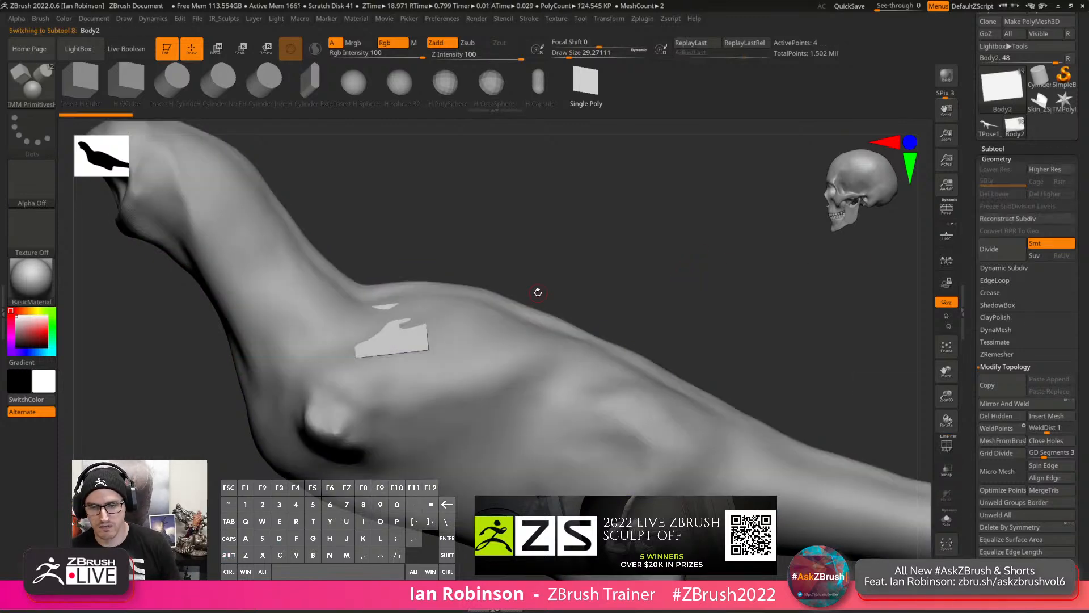
key("shift+f")
left_click_drag(635, 265, 641, 307)
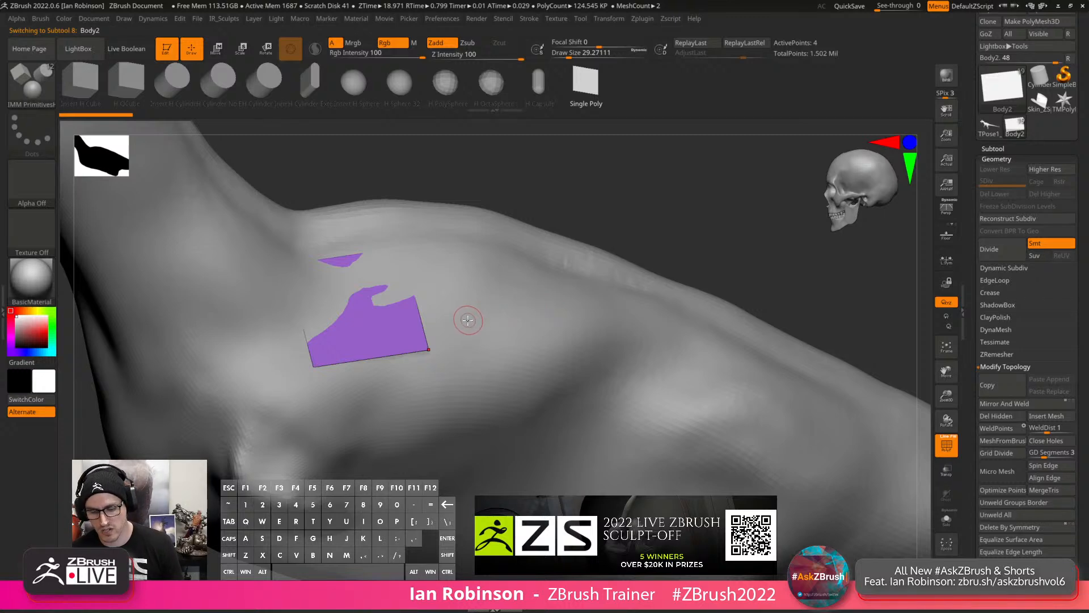
Load the ZModeler Topology brush from the ZModeler brush folder in LightBox.
key("b")
key("b")
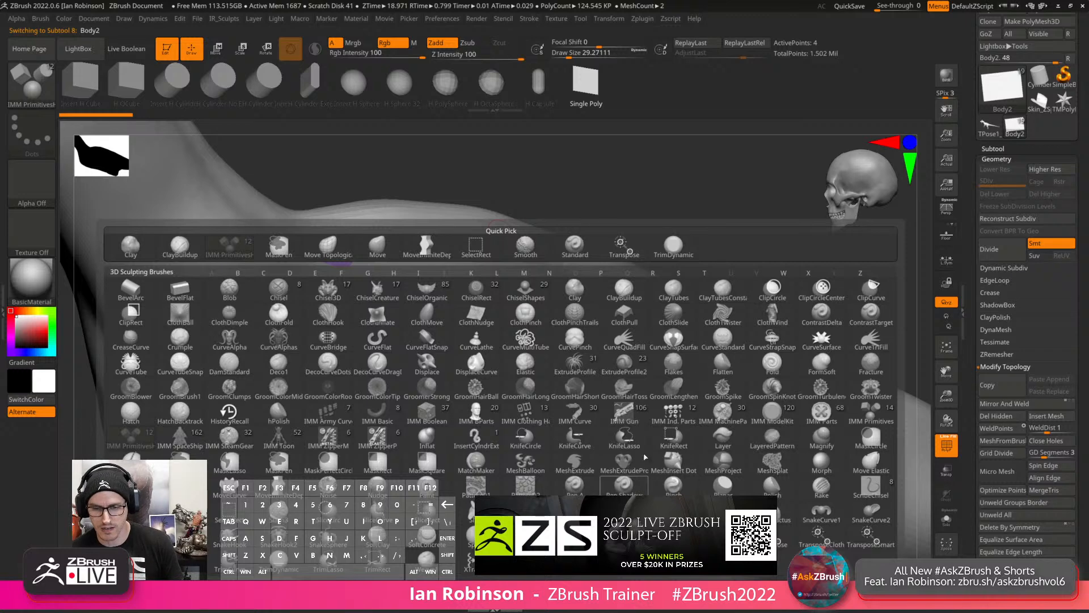
key("comma")
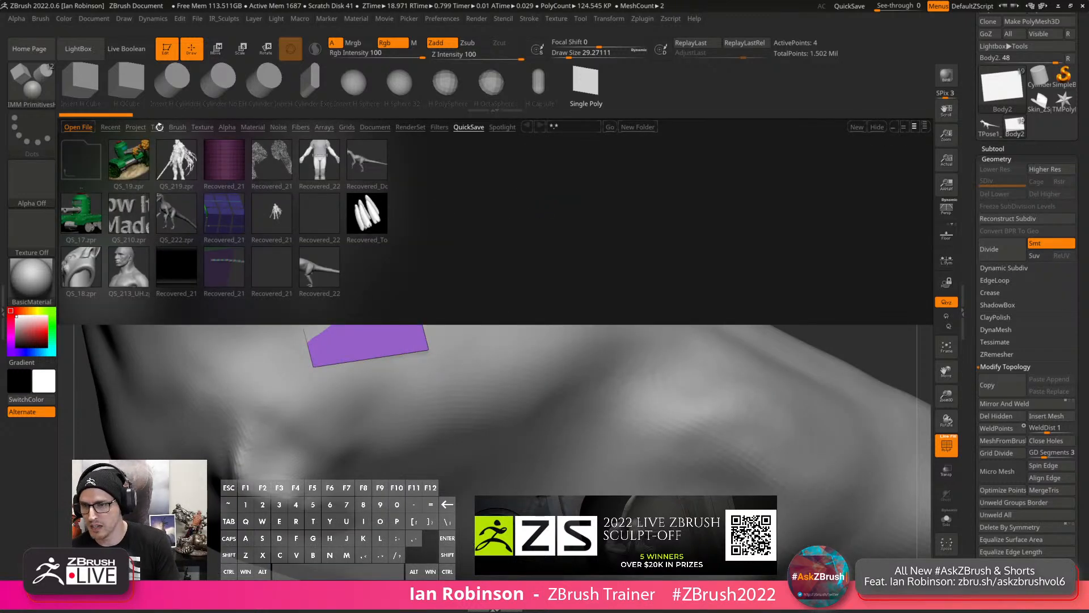
left_click(177, 128)
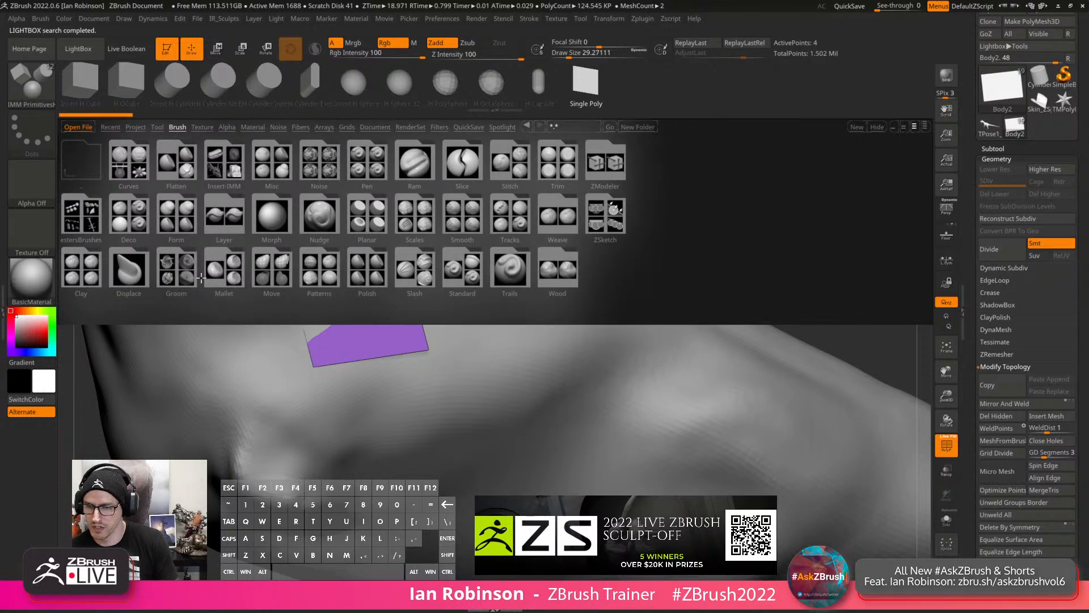
double_click(618, 177)
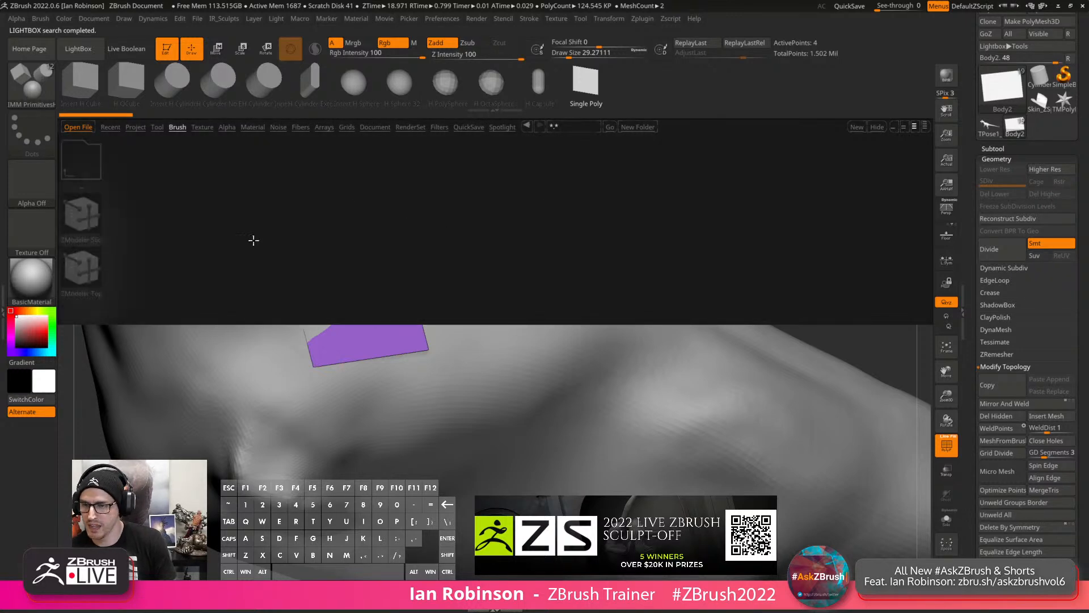
double_click(83, 262)
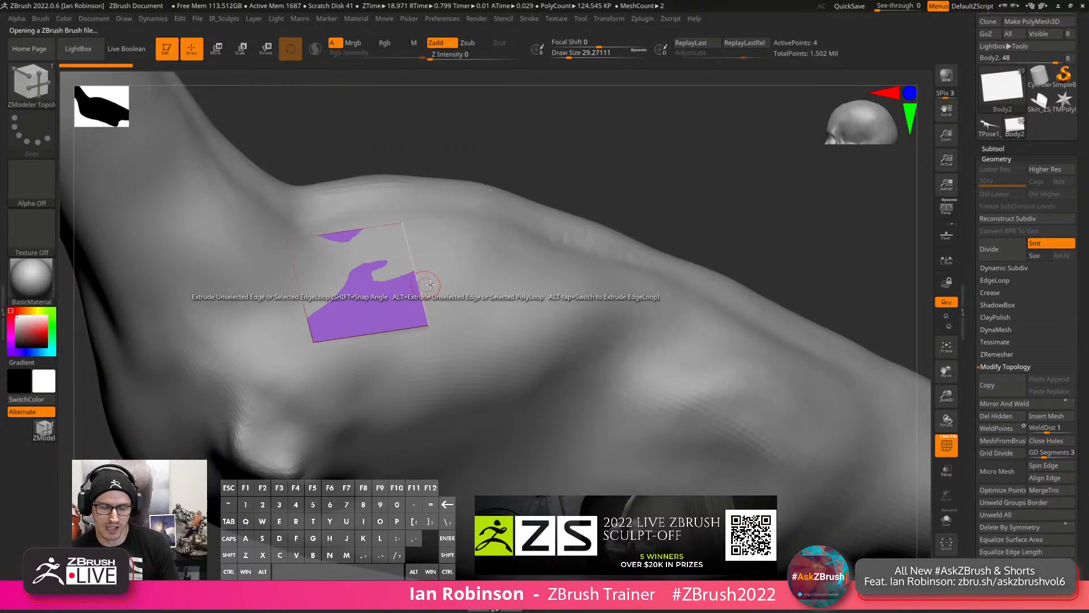
Isolate the polygon with Solo and review the brush's point and edge actions, including the edge Extrude options.
left_click(946, 519)
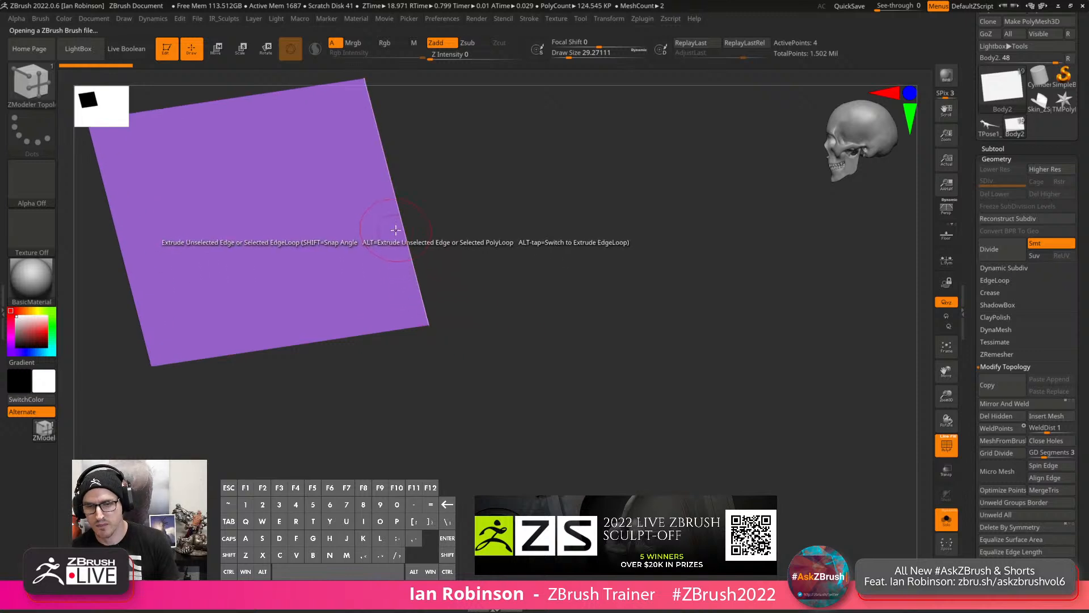
key("space")
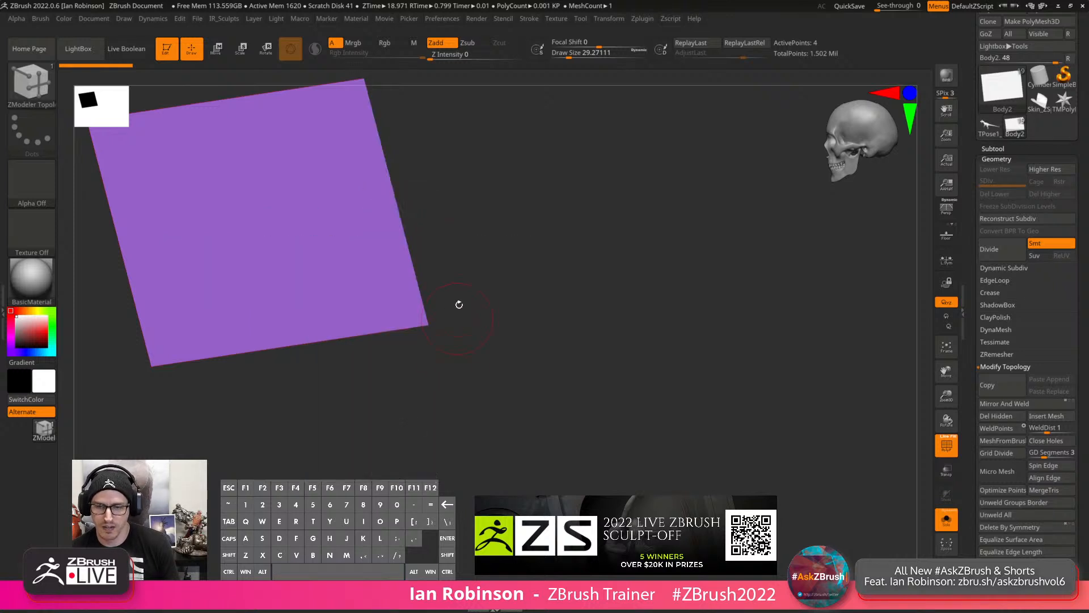
key("space")
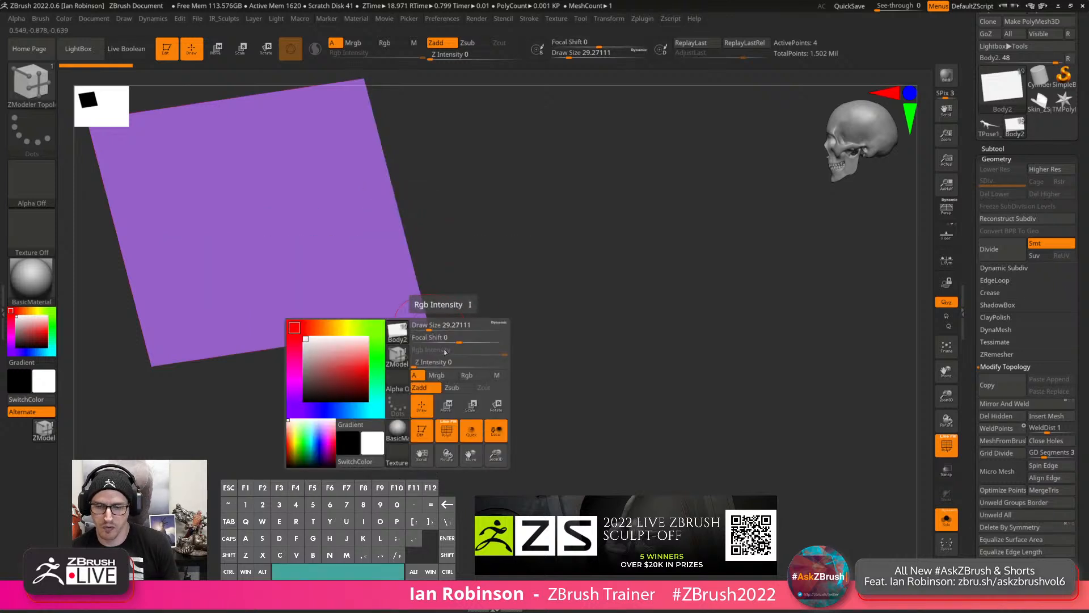
key("space")
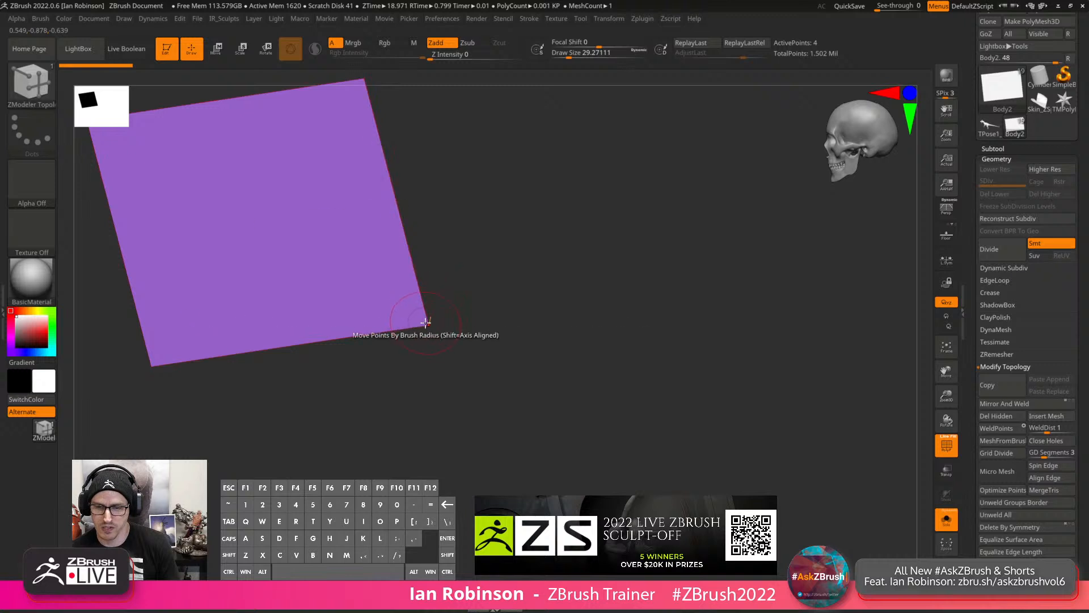
key("space")
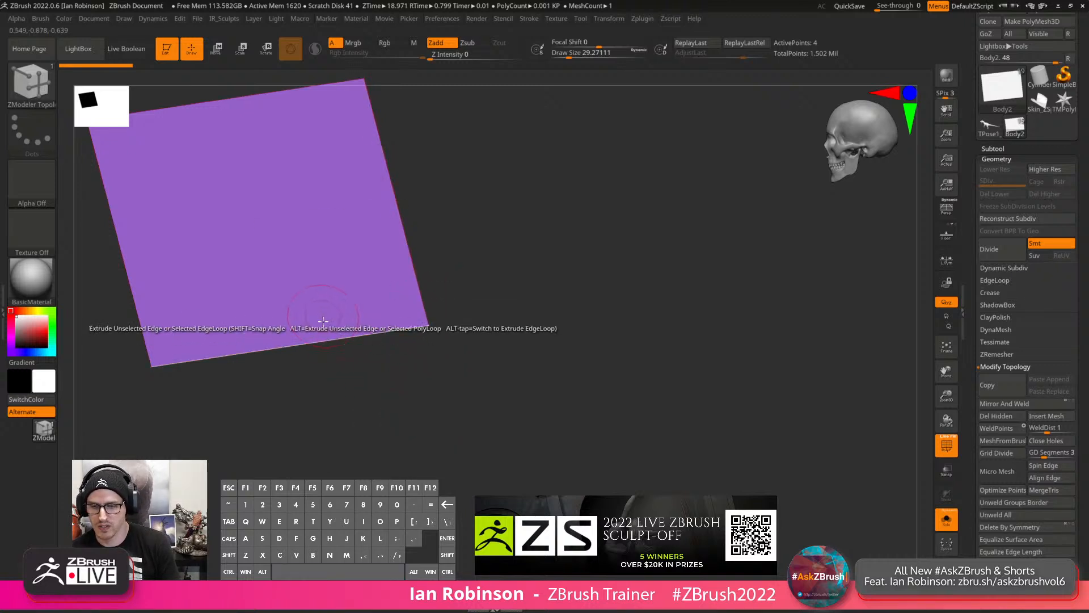
key("space")
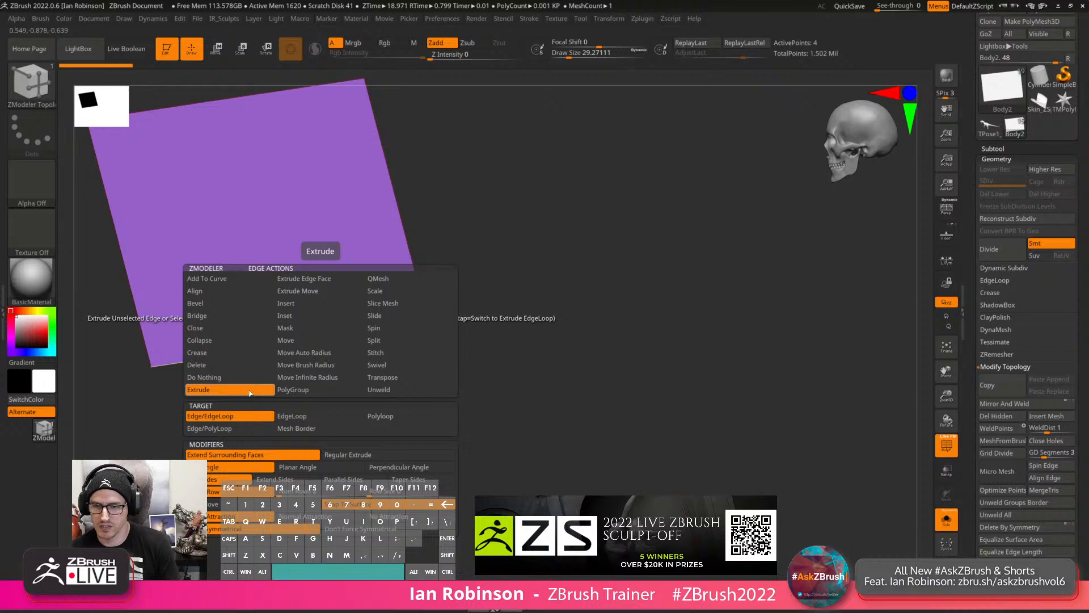
key("space")
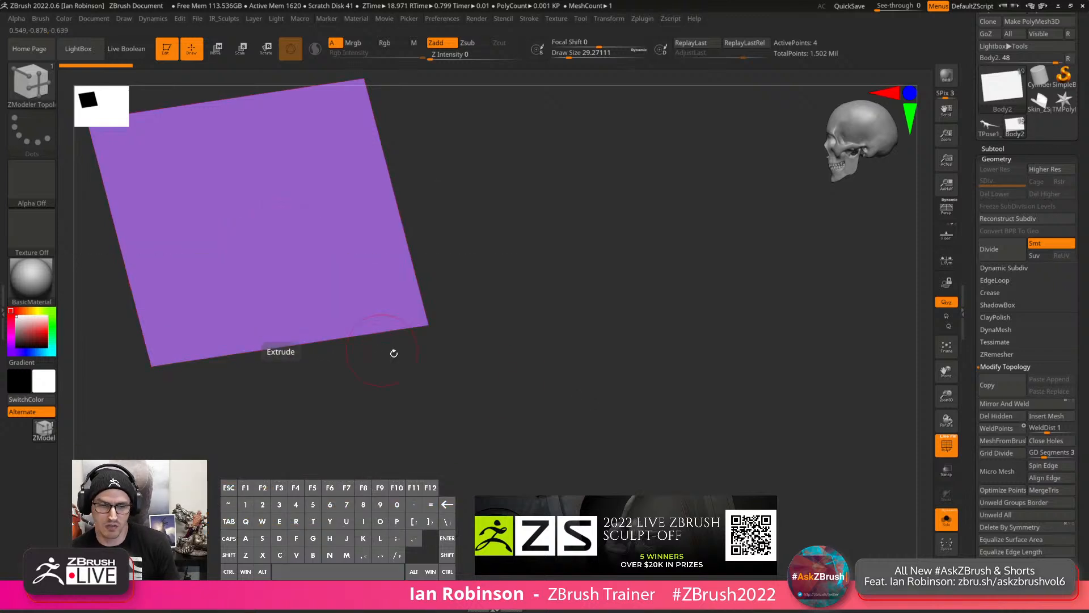
Reduce the draw size to about 6, leave Solo and show the active Body2 polygon over a transparent body.
key("s")
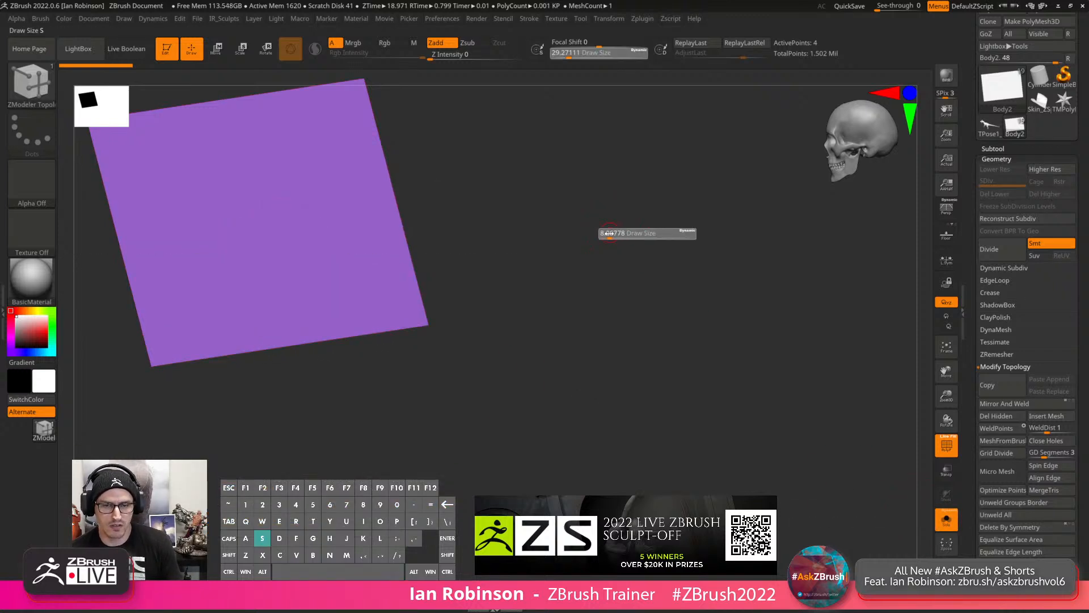
left_click(947, 520)
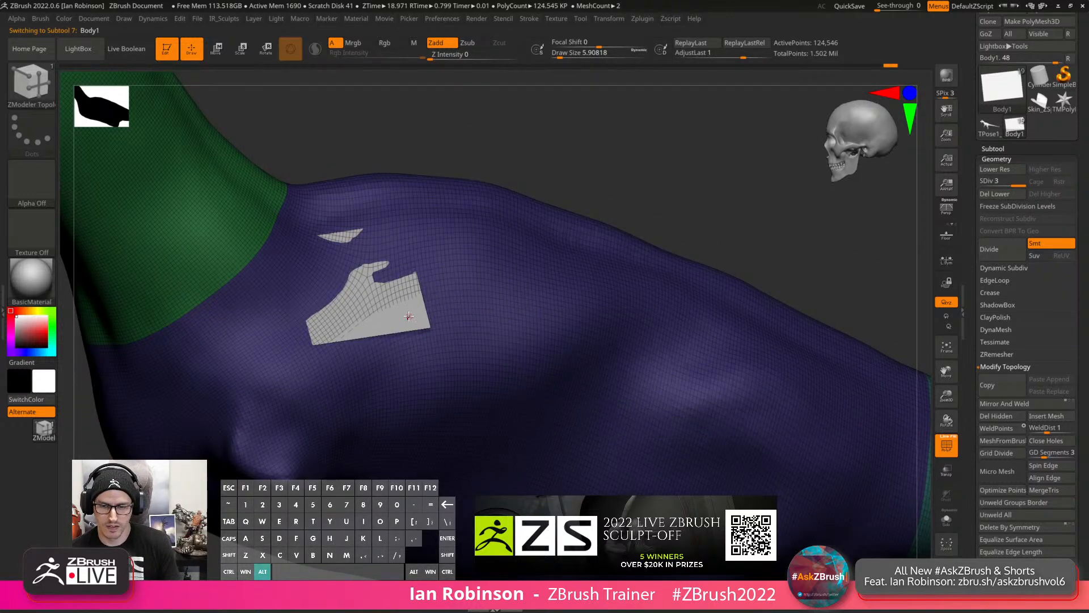
left_click(408, 316, "alt")
left_click(952, 478)
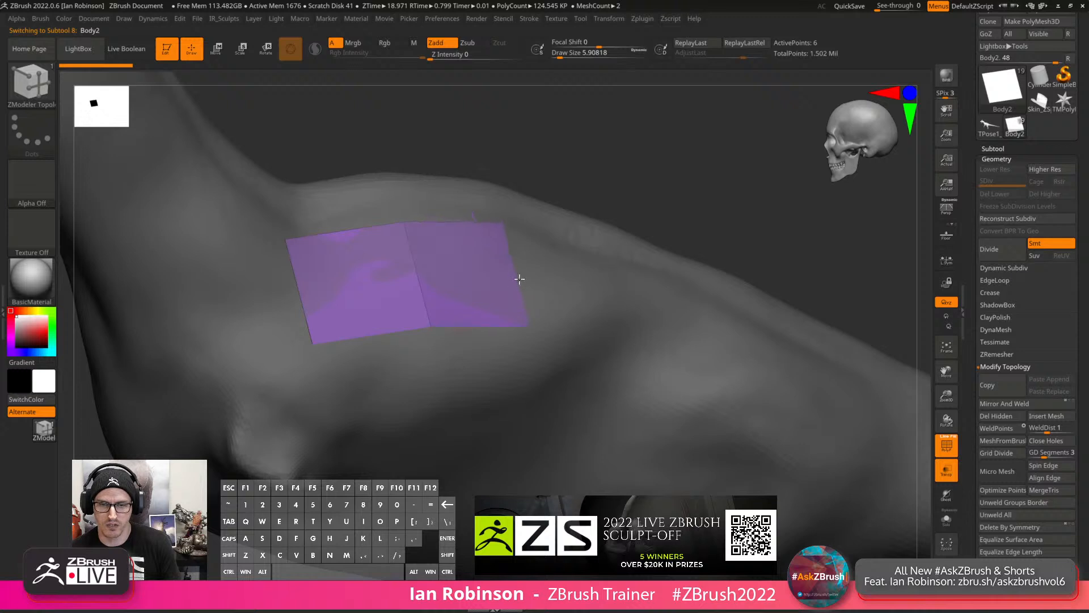
Extrude the polygon's end edge repeatedly along the back into a five-polygon strip, raising the draw size to about 77.
left_click_drag(519, 280, 521, 279)
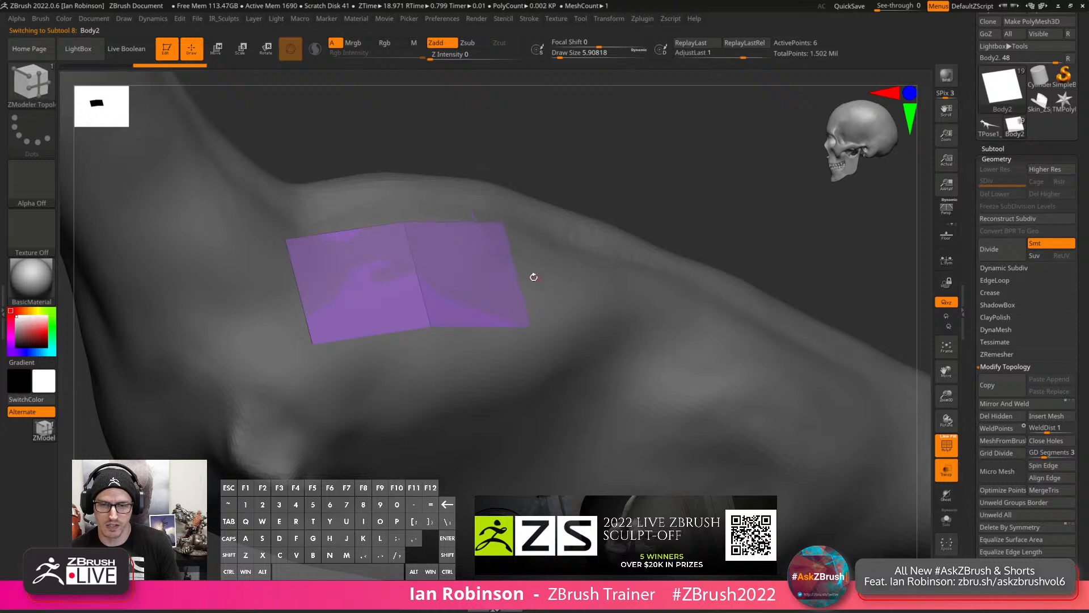
left_click(634, 311)
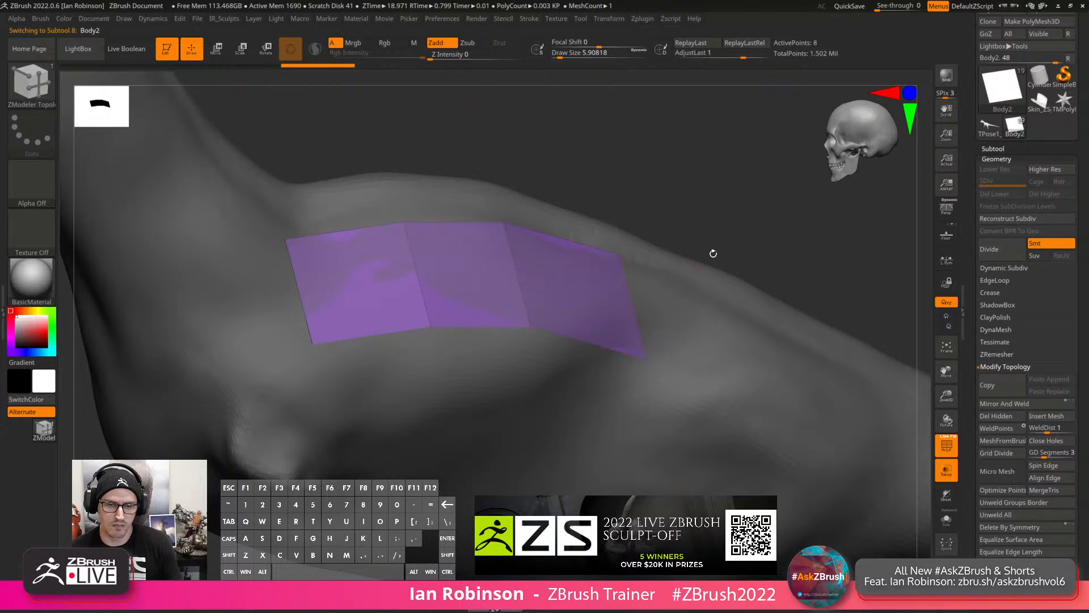
left_click_drag(713, 253, 706, 277)
key("s")
mouse_move(686, 349)
left_mouse_down()
mouse_move(704, 350)
mouse_move(624, 357)
left_mouse_up()
left_click_drag(703, 314, 629, 253)
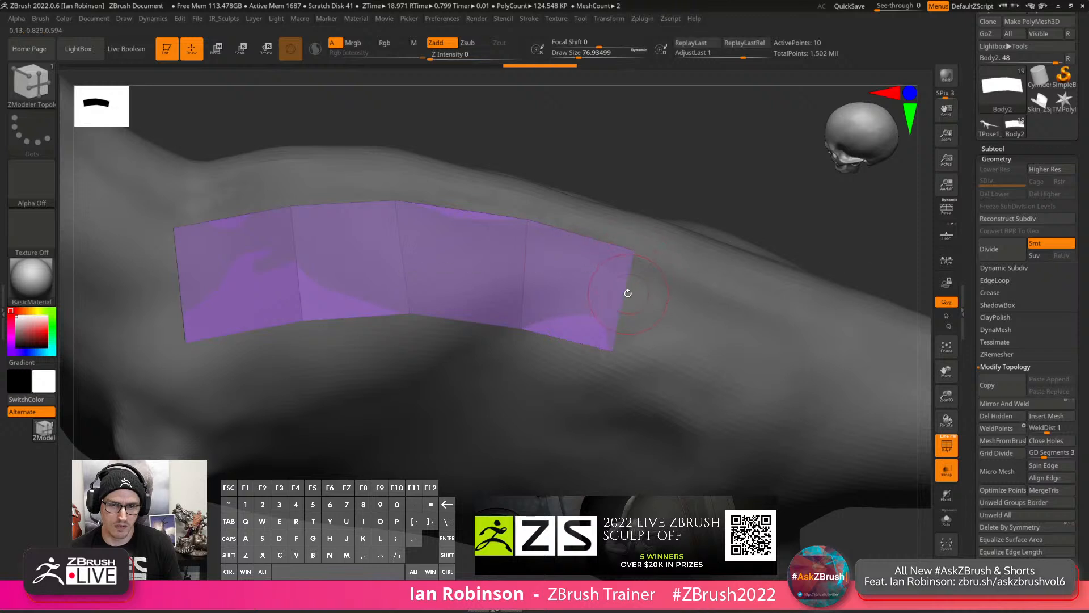
left_click_drag(627, 293, 752, 338)
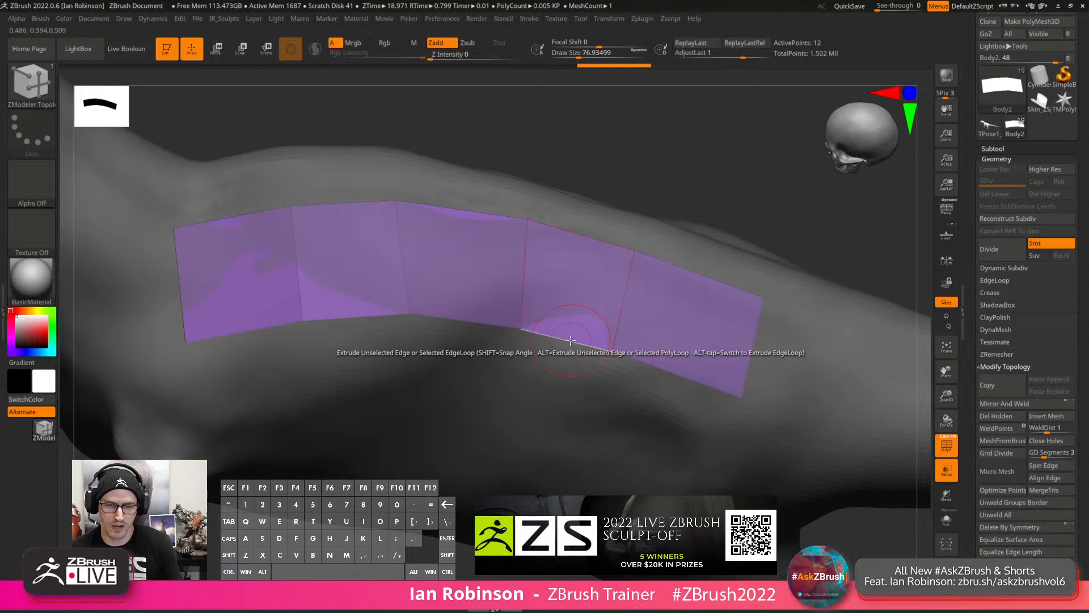
Switch to extruding the edge loop and extend the strip's lower border down the flank by three rows.
left_click_drag(571, 340, 565, 418)
key("alt")
left_click_drag(559, 455, 532, 378, "alt")
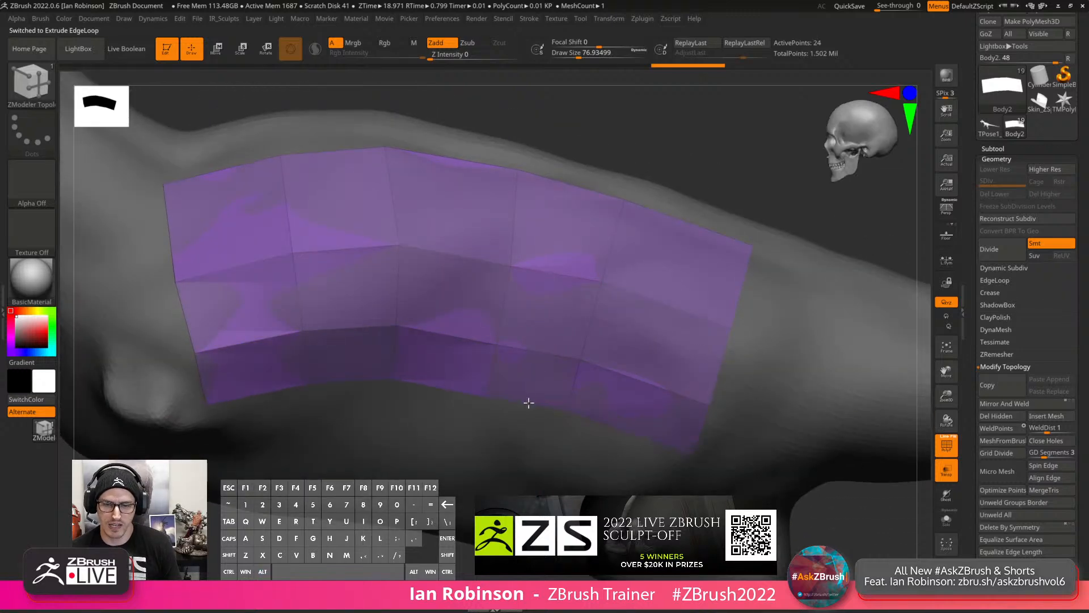
left_click_drag(554, 445, 511, 440, "alt")
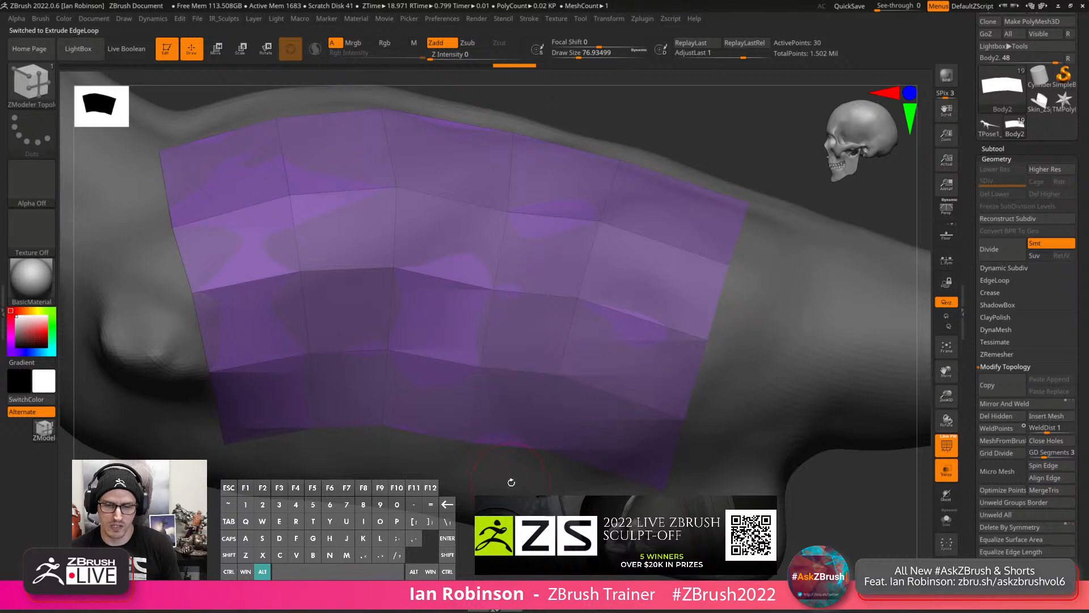
left_click_drag(515, 494, 569, 457, "alt")
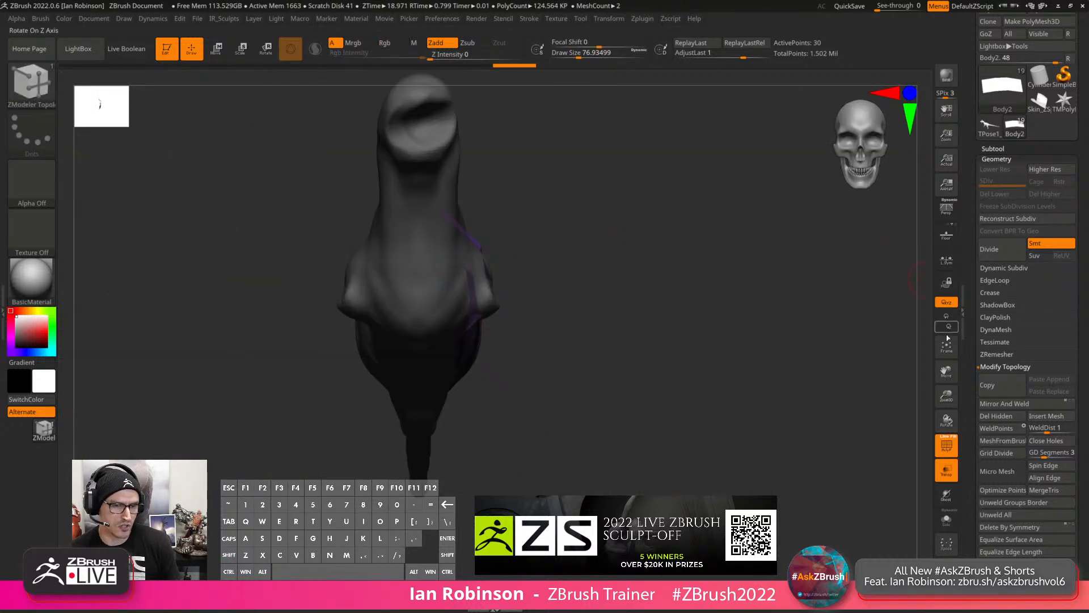
Mirror and weld the Body2 topology mesh to create the matching half on the opposite side of the torso.
key("space")
left_click(611, 243)
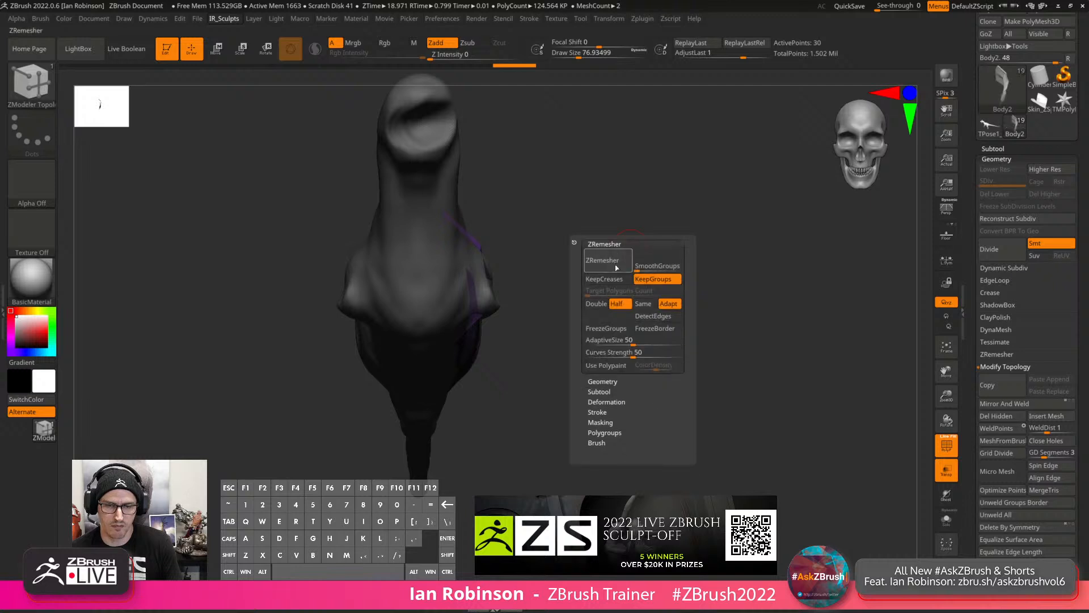
left_click(610, 244)
left_click(622, 276)
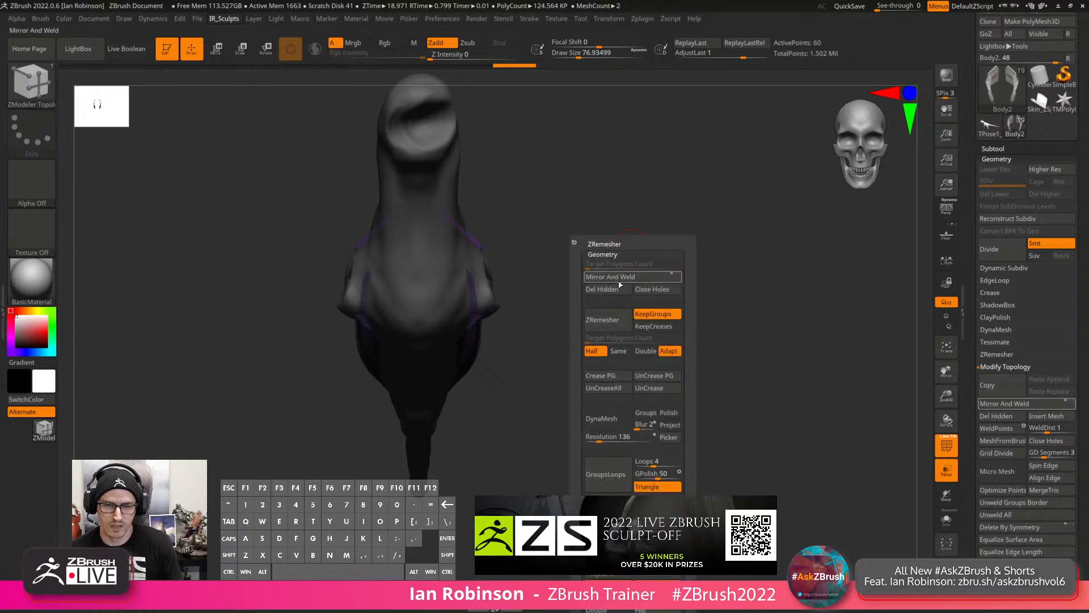
left_click_drag(584, 287, 651, 236)
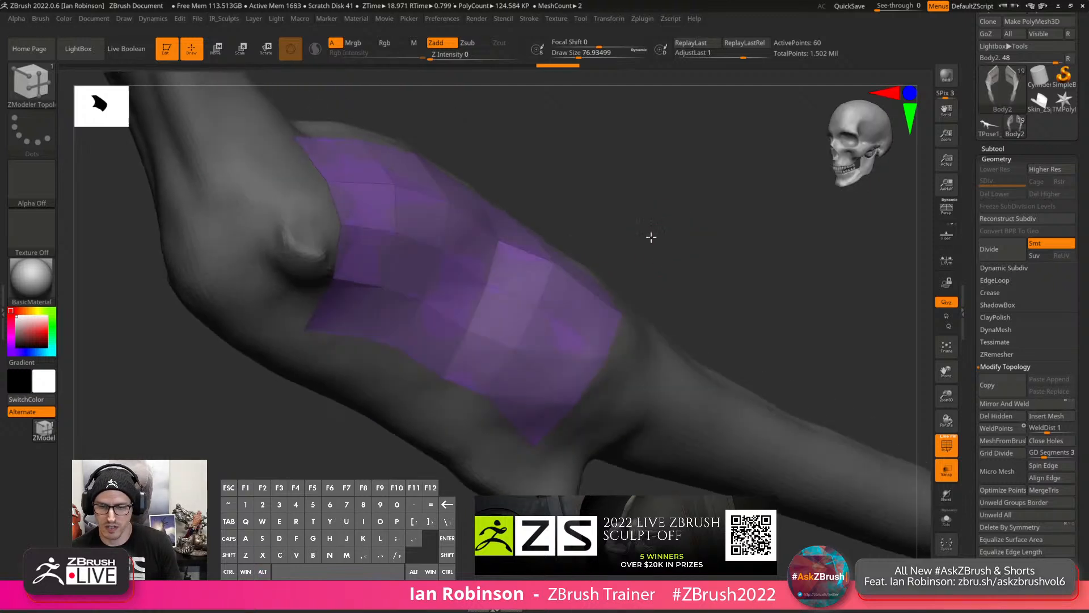
Extrude the mesh's lower border one more row and close the gap along the spine between the two halves.
left_click_drag(468, 387, 462, 410)
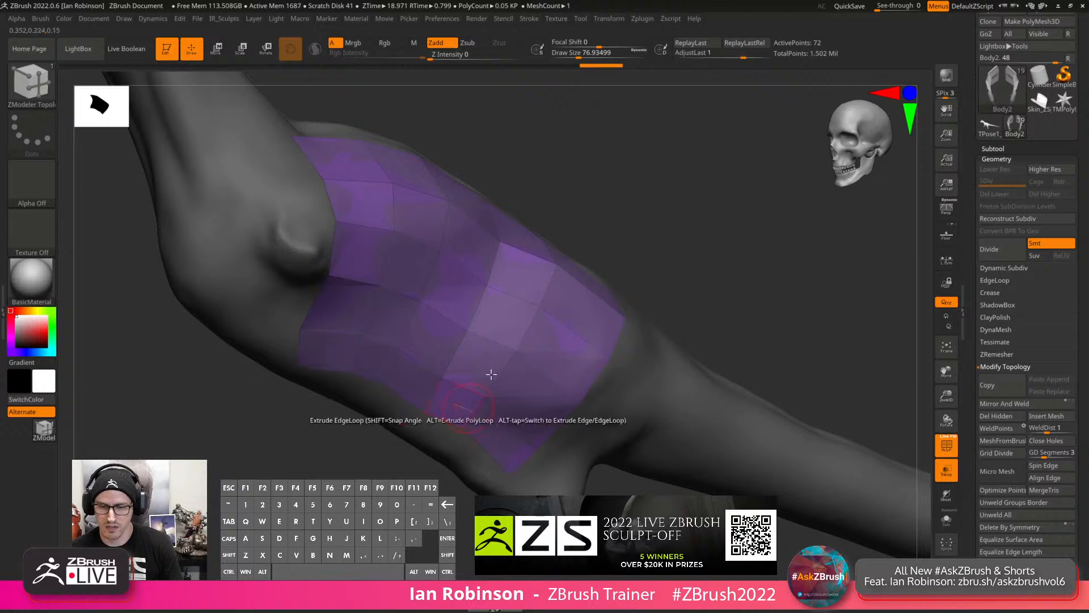
left_click_drag(647, 250, 545, 253)
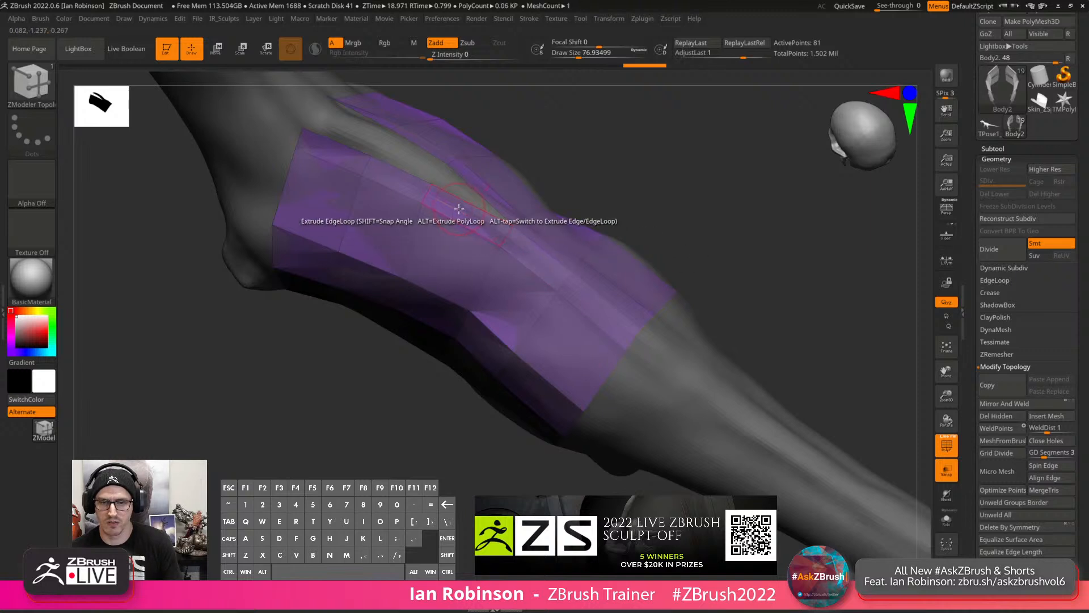
left_click_drag(431, 183, 438, 173)
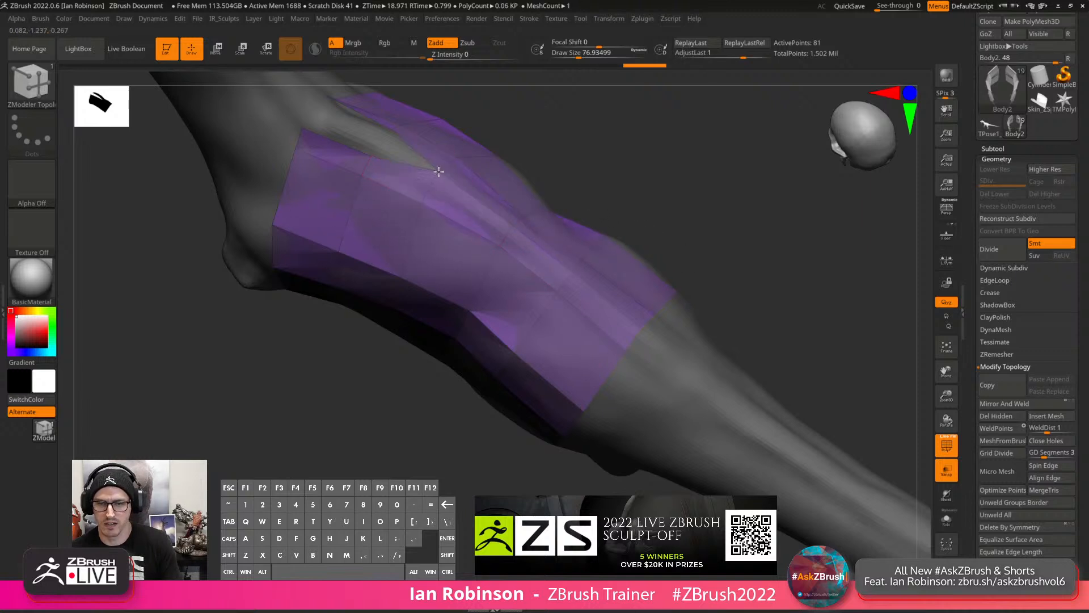
left_click_drag(371, 157, 382, 139)
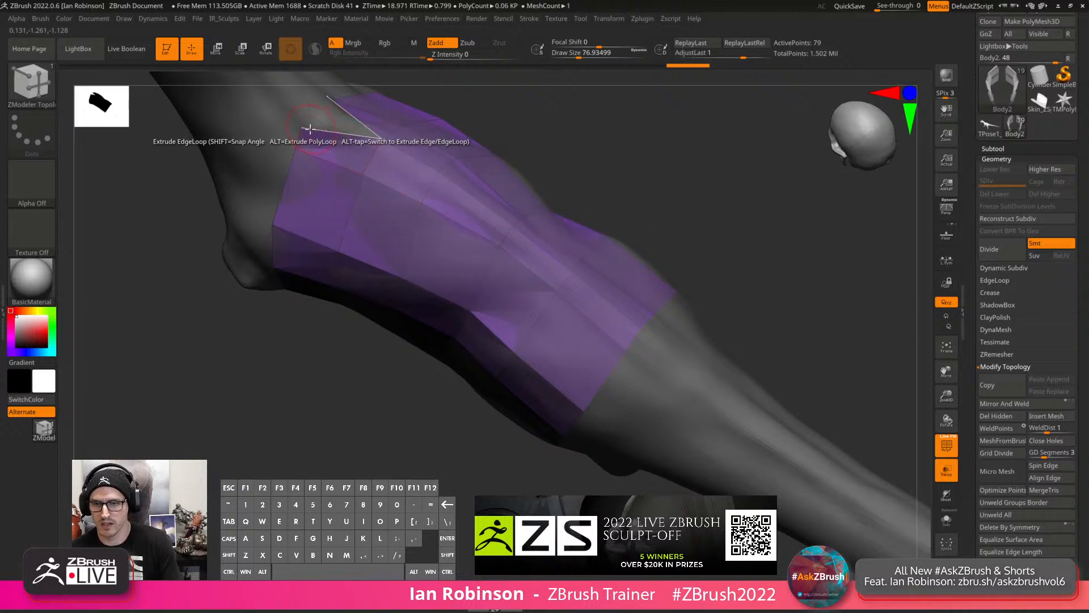
left_click_drag(303, 128, 316, 107)
left_click_drag(626, 189, 658, 211)
Isolate the new torso mesh with Solo and inspect its shading and polygon flow from several sides.
key("shift+f")
left_click(946, 519)
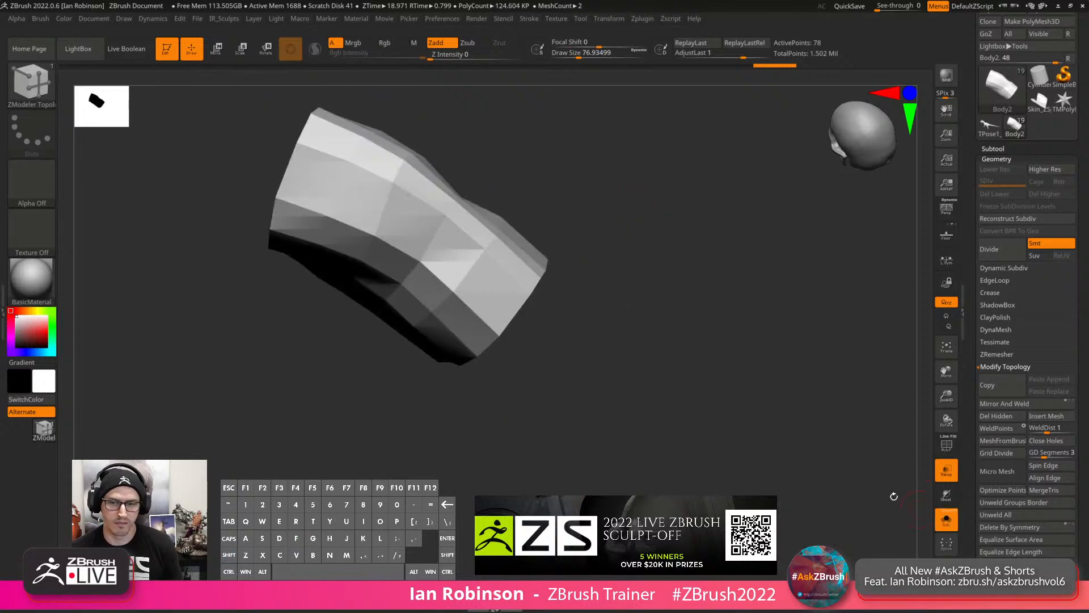
left_click_drag(783, 409, 741, 393)
key("shift+f")
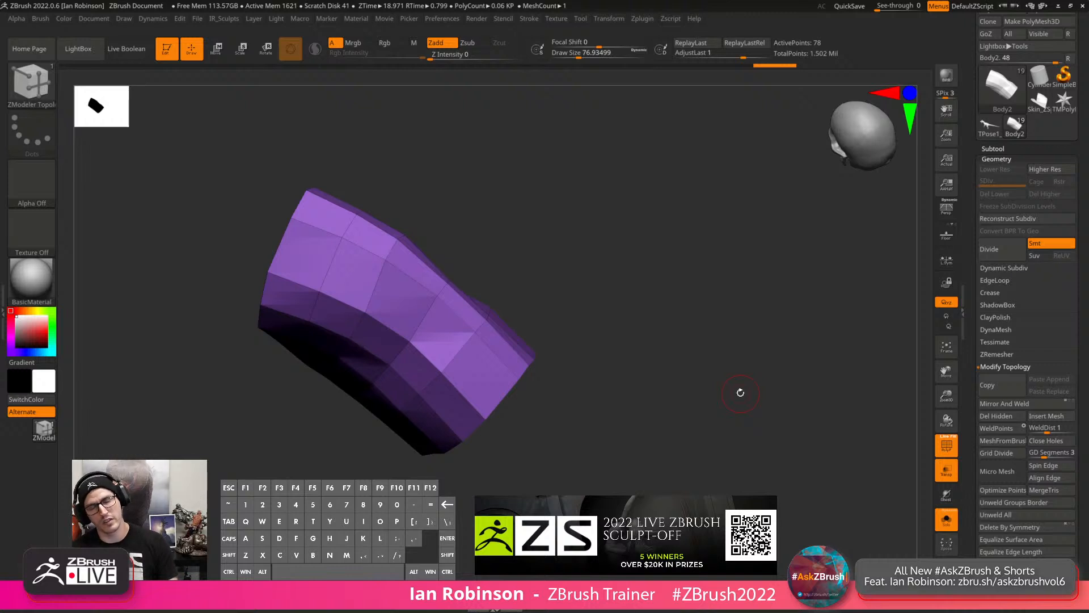
left_click_drag(654, 348, 683, 386)
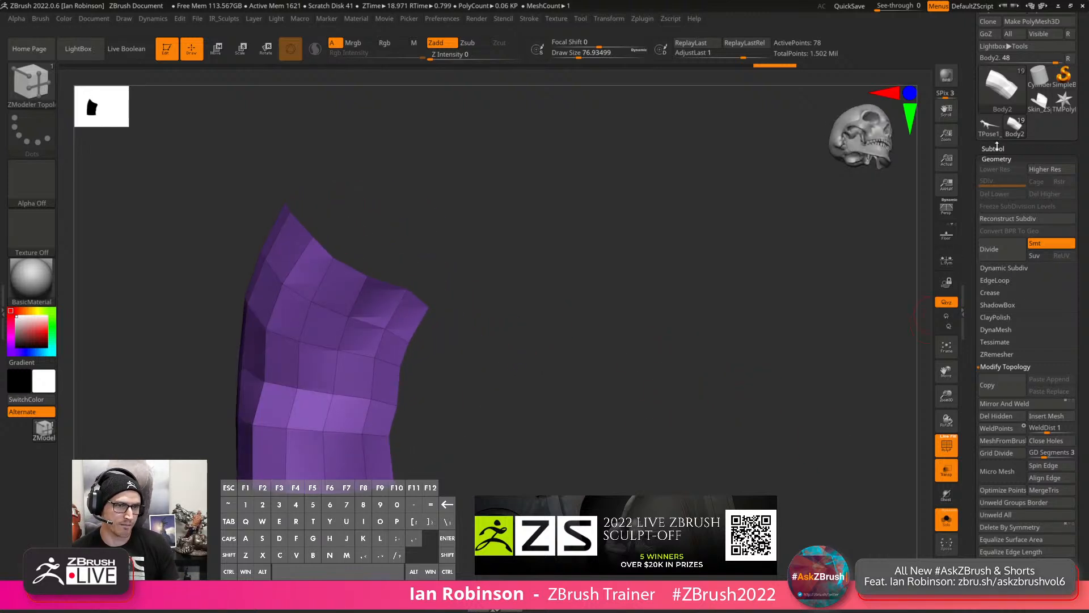
Bring back the other subtools, make Body1 active, isolate it with Solo and turn off transparency.
left_click(993, 148)
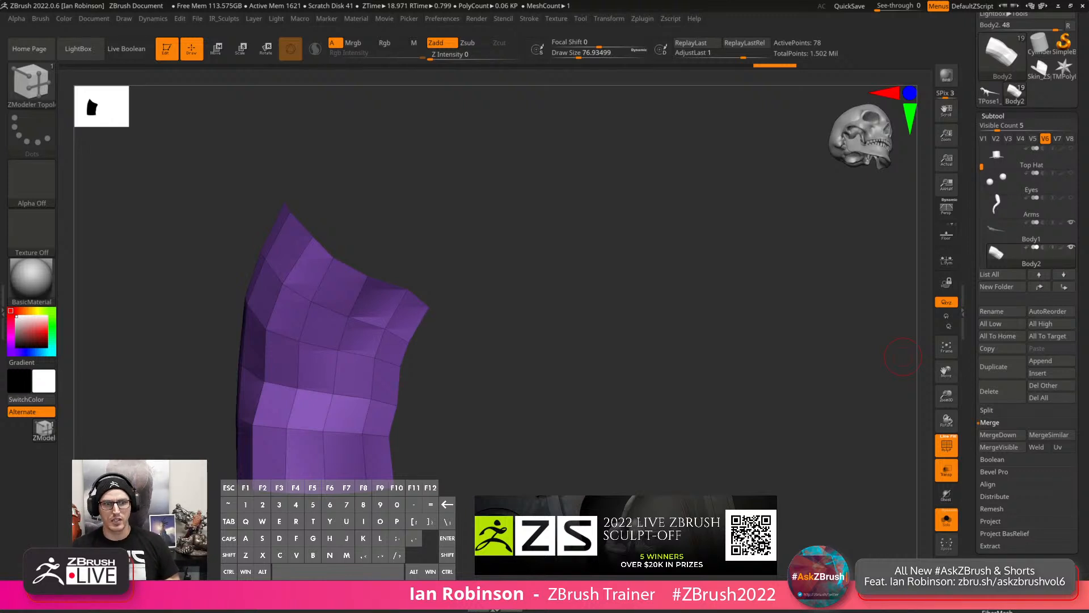
left_click(947, 519)
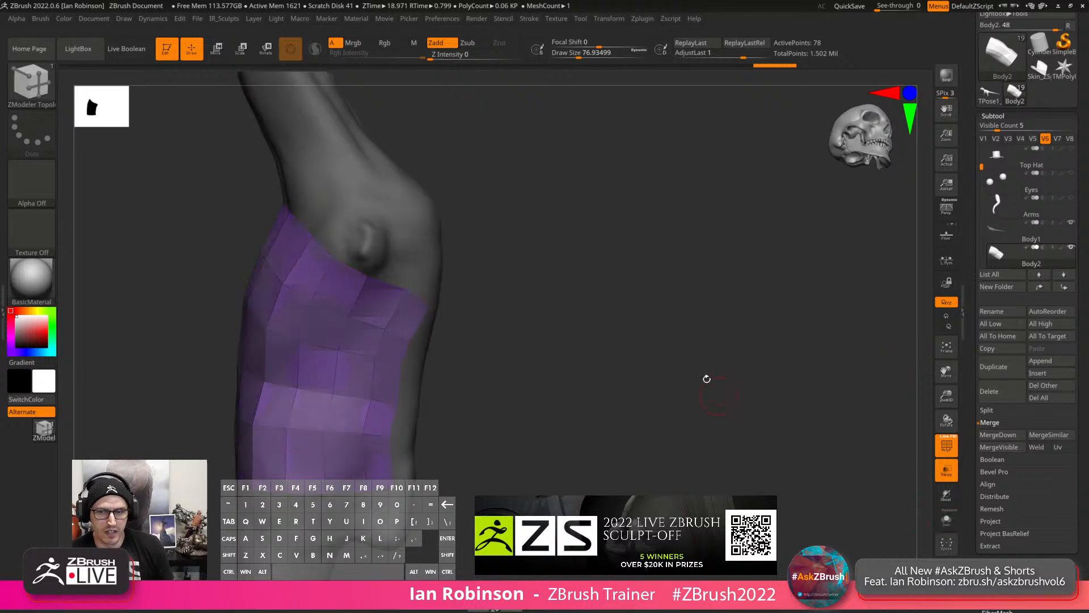
left_click_drag(707, 379, 499, 354)
left_click(337, 307, "alt")
left_click_drag(448, 272, 584, 313)
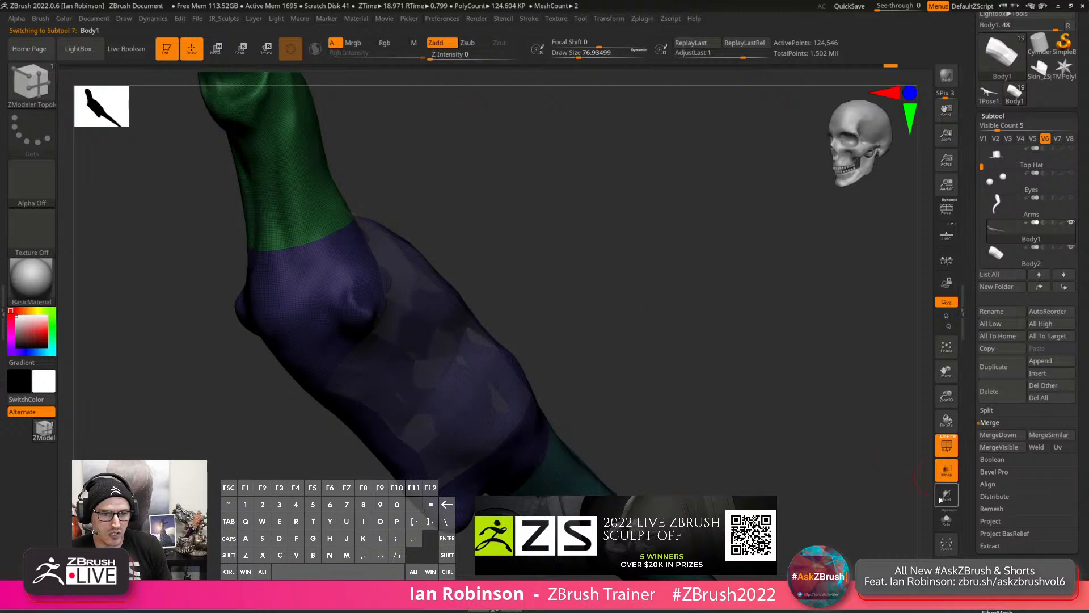
left_click(945, 518)
left_click_drag(737, 355, 724, 387, "alt")
left_click(949, 475)
left_click_drag(803, 391, 641, 372)
Raise the draw size to about 198 and choose the ClayBuildup brush, with the polyframe shown on Body1.
key("shift+f")
left_click_drag(531, 222, 559, 223)
key("s")
left_click_drag(417, 282, 433, 282)
left_click(440, 288, "alt")
key("shift+f")
key("shift+f")
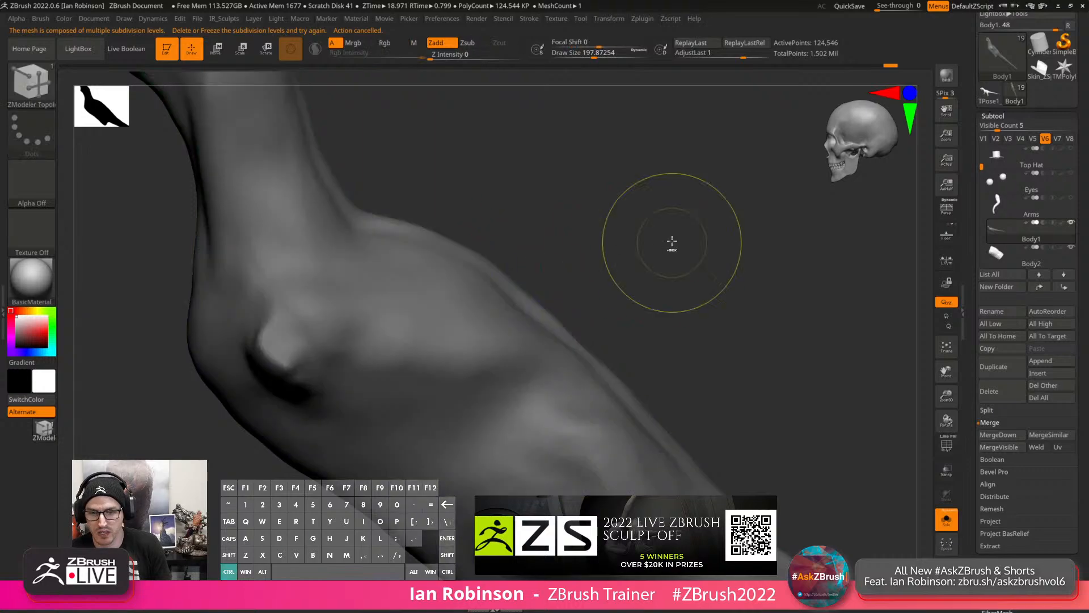
left_click_drag(672, 244, 569, 293, "ctrl")
key("b")
key("c")
key("b")
key("shift+f")
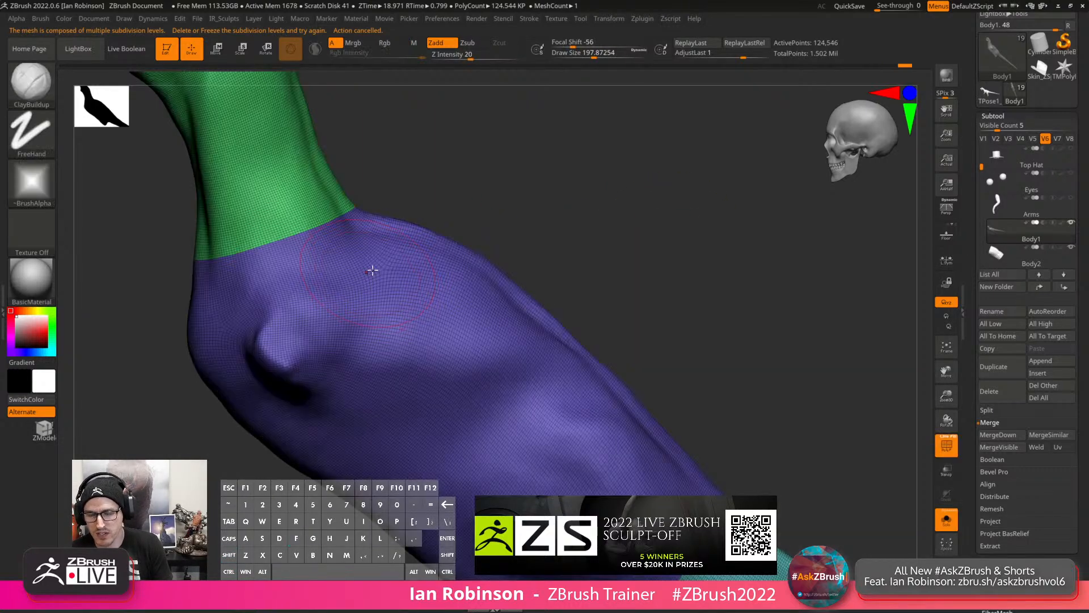
Try a ClayBuildup stroke on the upper back of Body1, undo it and reduce the draw size to about 102.
mouse_move(360, 268)
left_mouse_down()
mouse_move(340, 254)
mouse_move(384, 254)
left_mouse_up()
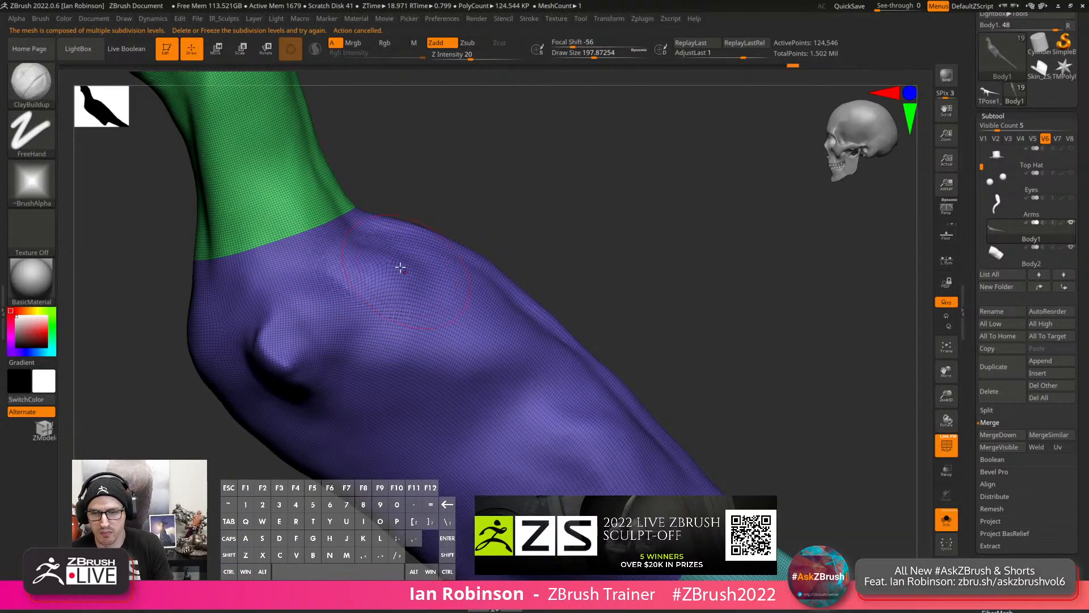
mouse_move(390, 287)
right_mouse_down()
mouse_move(404, 307)
mouse_move(359, 270)
mouse_move(382, 290)
mouse_move(389, 267)
right_mouse_up()
key("ctrl+z")
key("s")
left_click_drag(404, 269, 390, 269)
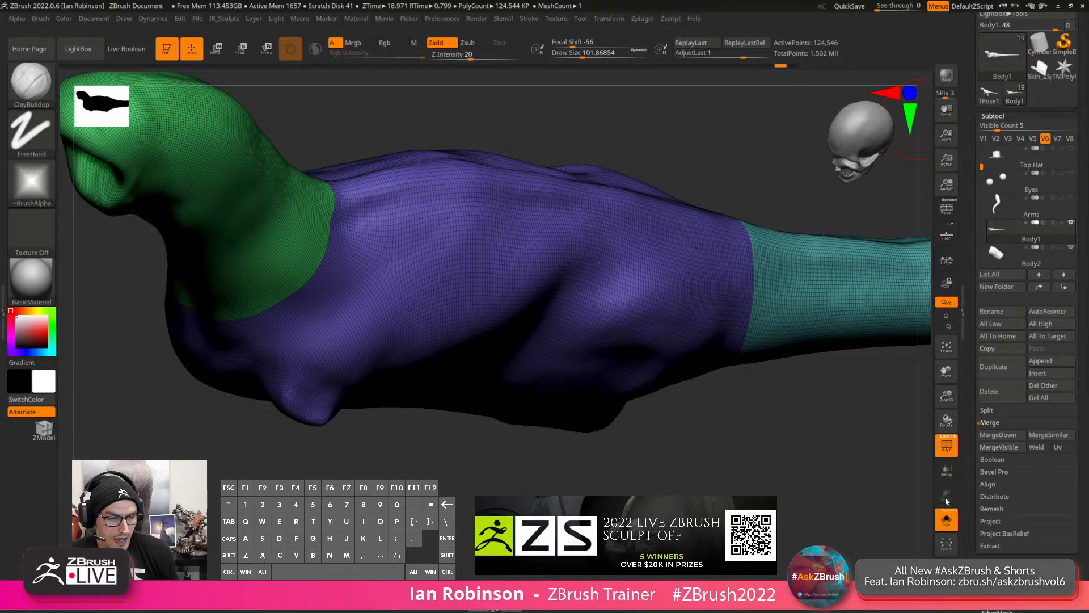
Leave Solo, hide the polyframe and delete the Body2 subtool.
left_click(946, 518)
left_click_drag(877, 504, 827, 396, "alt")
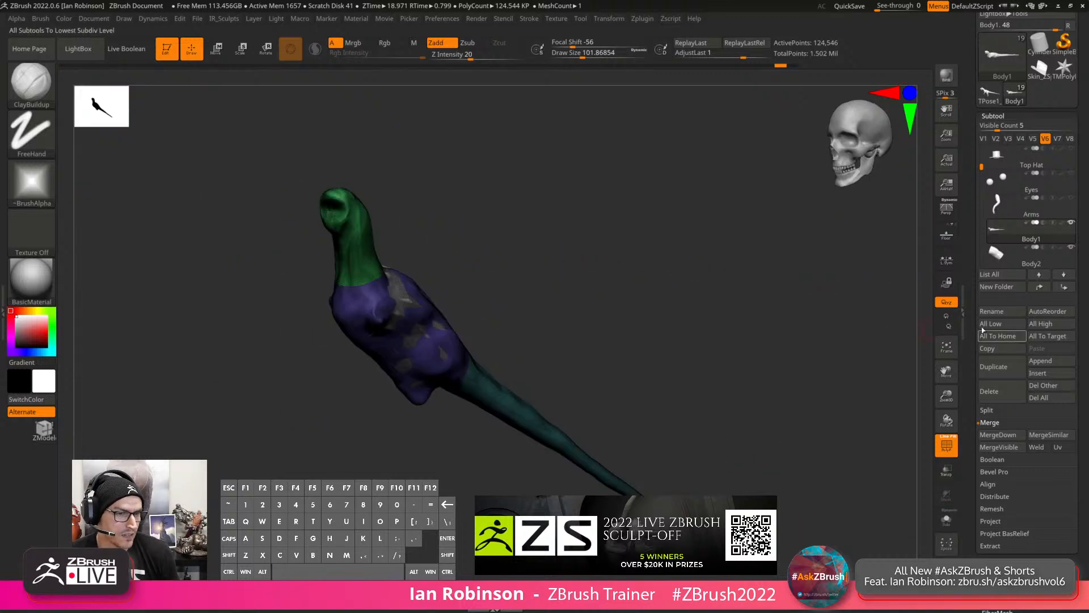
key("shift+f")
key("shift+f")
left_click(993, 257)
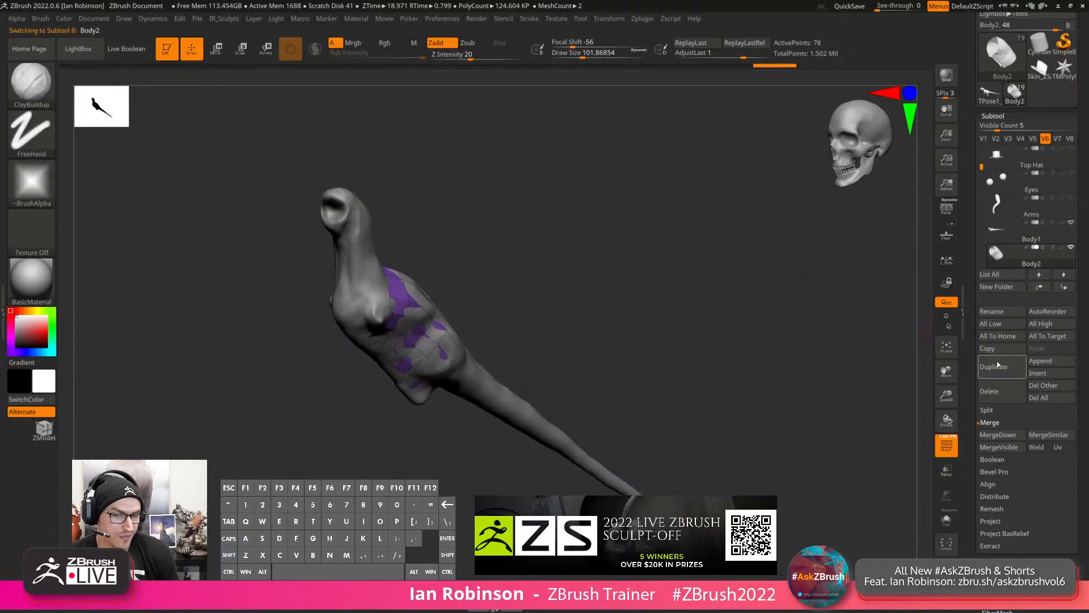
left_click(993, 392)
left_click(908, 413)
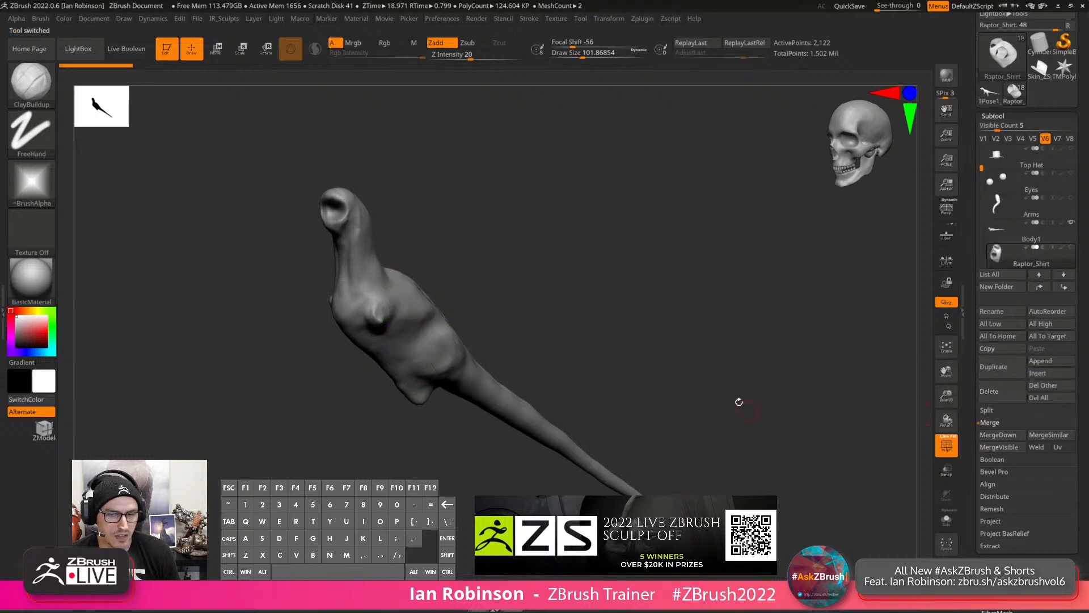
Switch to subtool visibility set V1 and frame the complete dinosaur in the view.
left_click(984, 139)
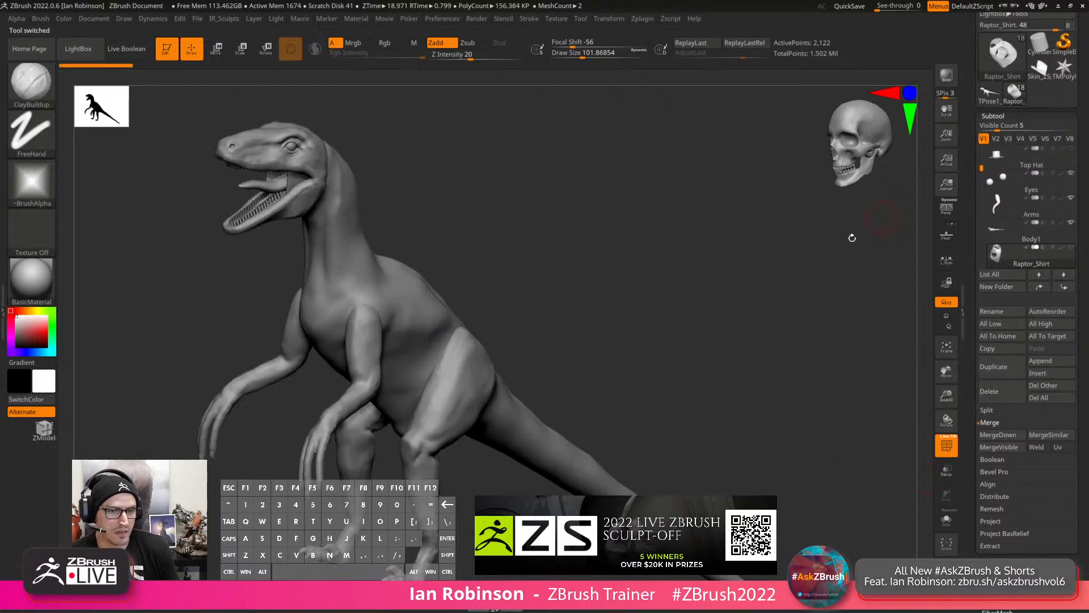
key("f")
left_click_drag(709, 326, 684, 321, "shift")
left_click_drag(721, 298, 739, 309, "alt")
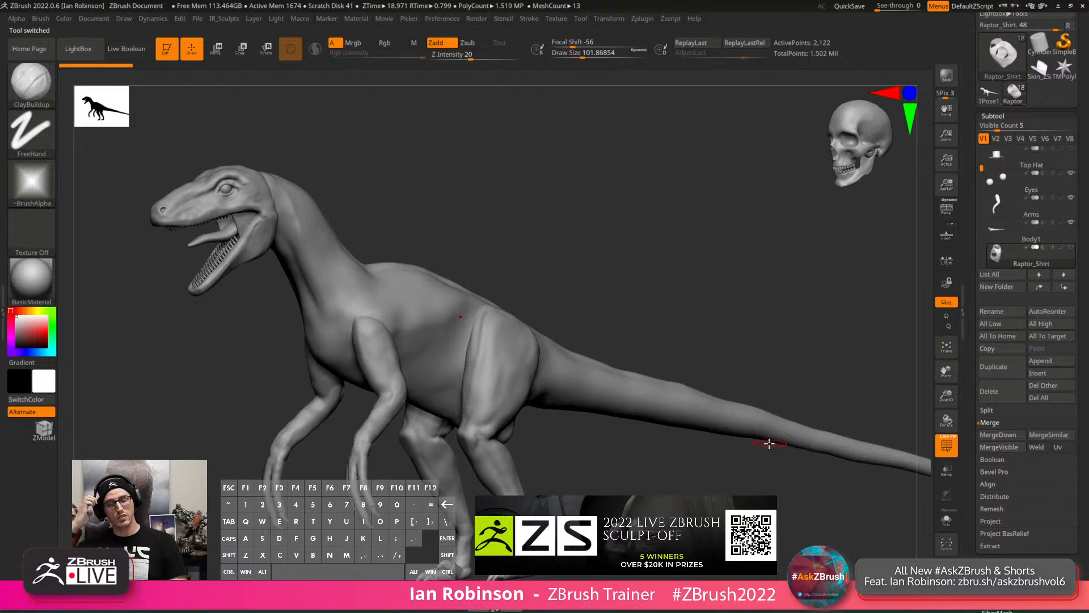
left_click_drag(583, 293, 623, 390)
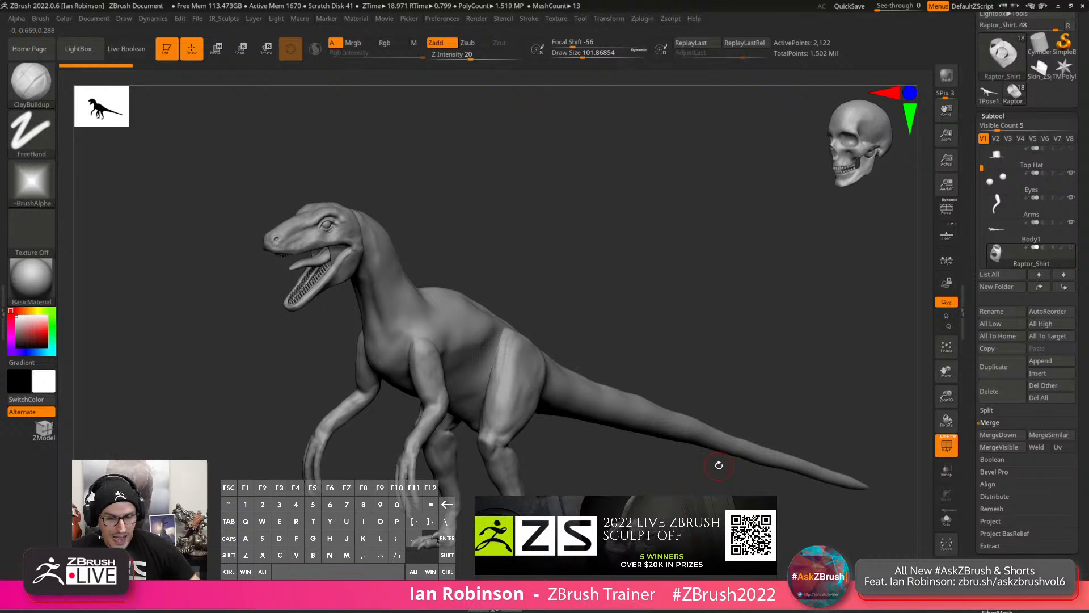
Switch to a new Chrome window and move it onto the main screen.
key("alt+Tab")
key("alt+Tab")
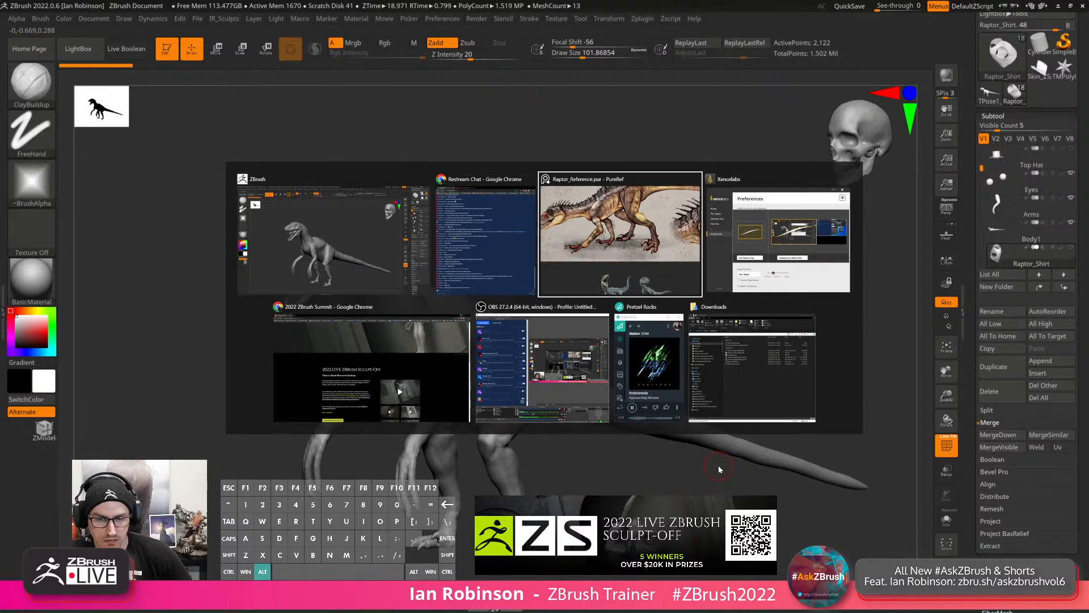
key("alt+Tab")
key("alt+Tab")
key("alt+Tab")
key("alt+Tab")
key("alt+Tab")
key("alt+Tab")
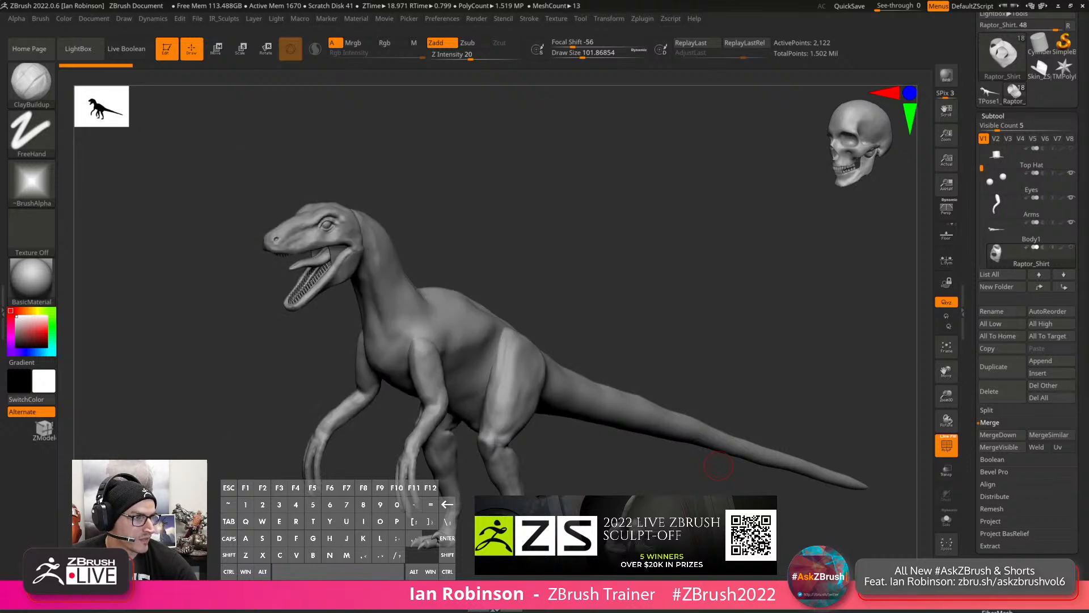
left_click_drag(1088, 68, 201, 14)
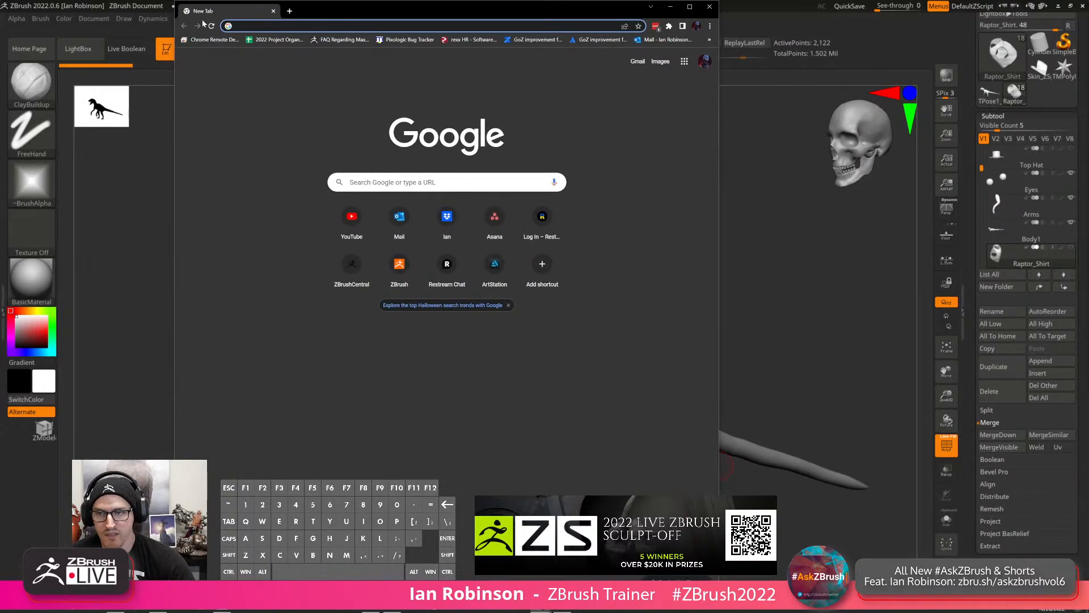
Open the 2022 ZBrush Summit site at zbrushsummit.com and maximize the browser window.
type("z")
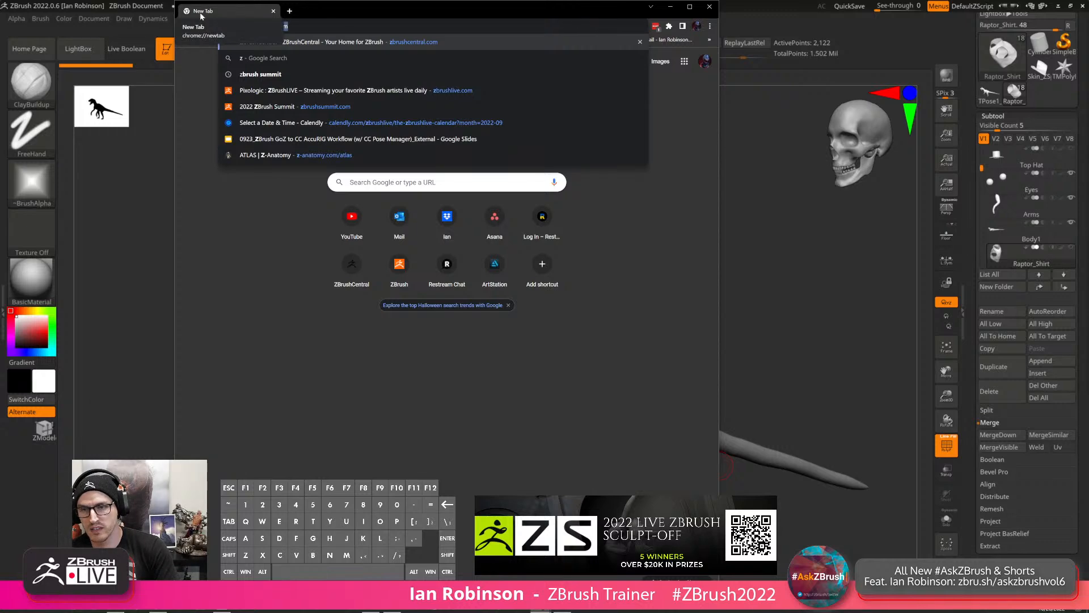
key("Down")
key("Down")
key("Down")
key("Down")
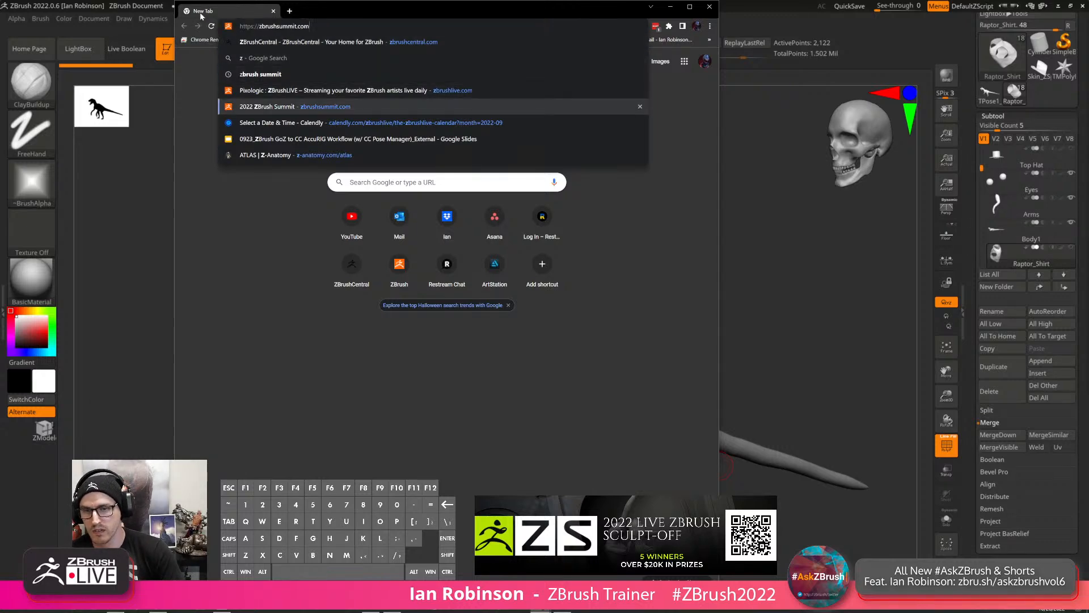
key("Return")
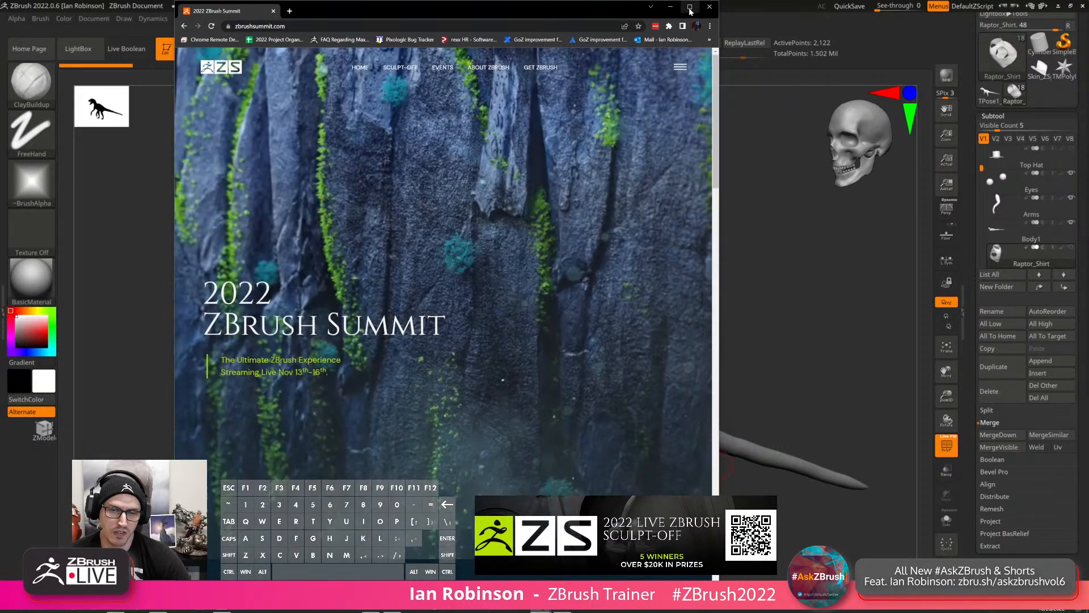
left_click(690, 6)
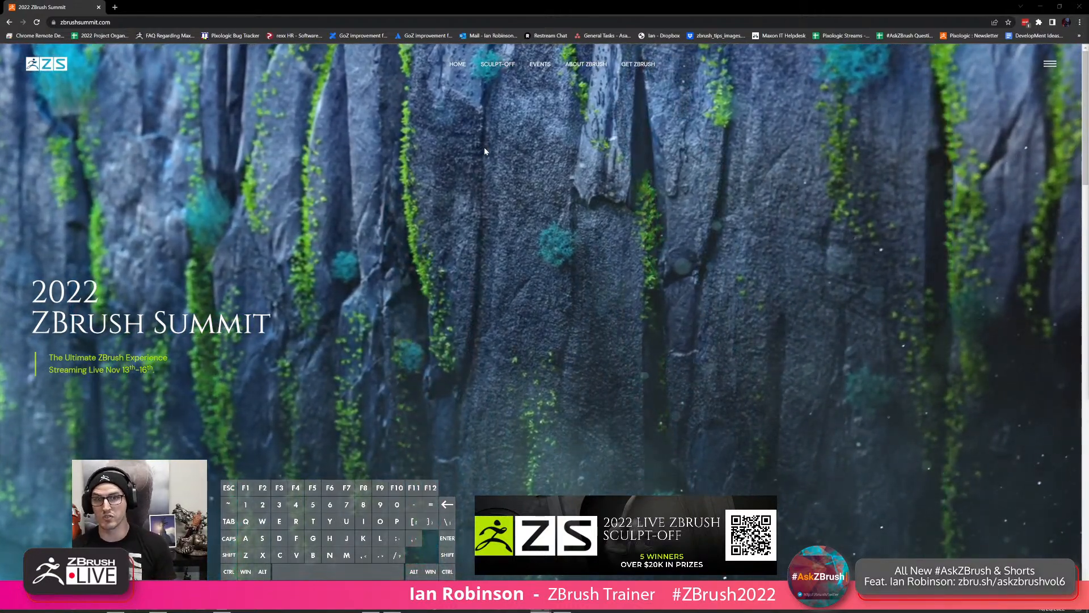
Open the Sculpt-Off page and its complete rules, and review the challenge description and downloadable scenes.
left_click(503, 70)
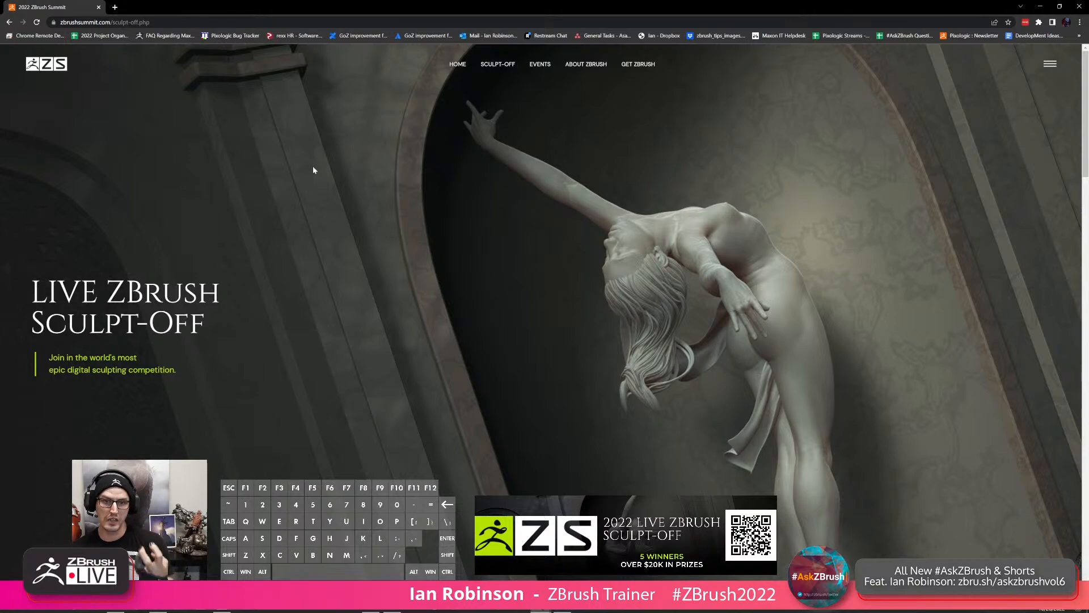
scroll(421, 221, "down", 15)
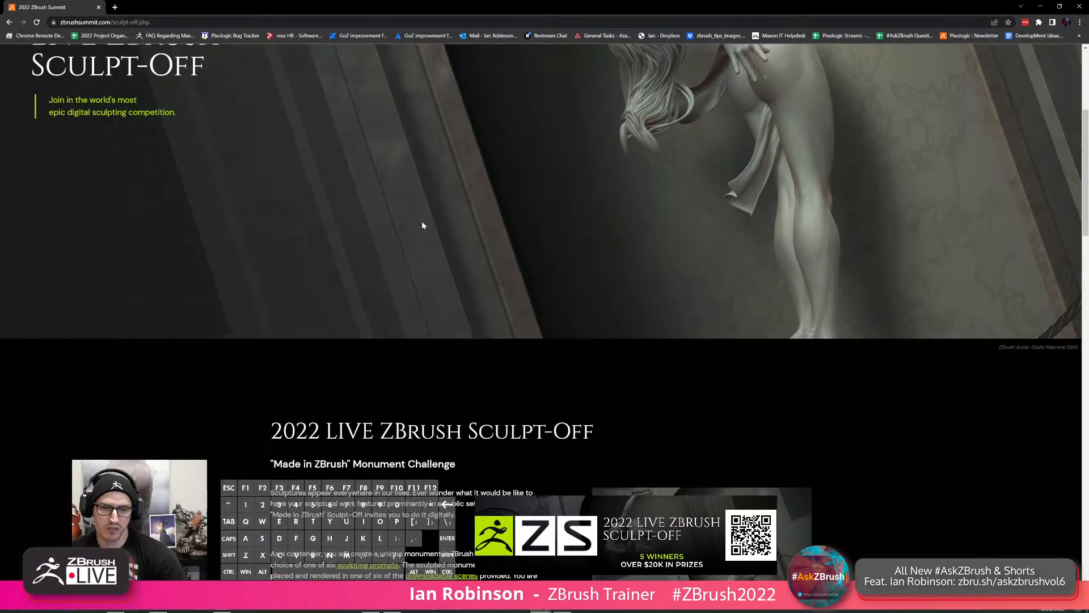
scroll(431, 219, "up", 2)
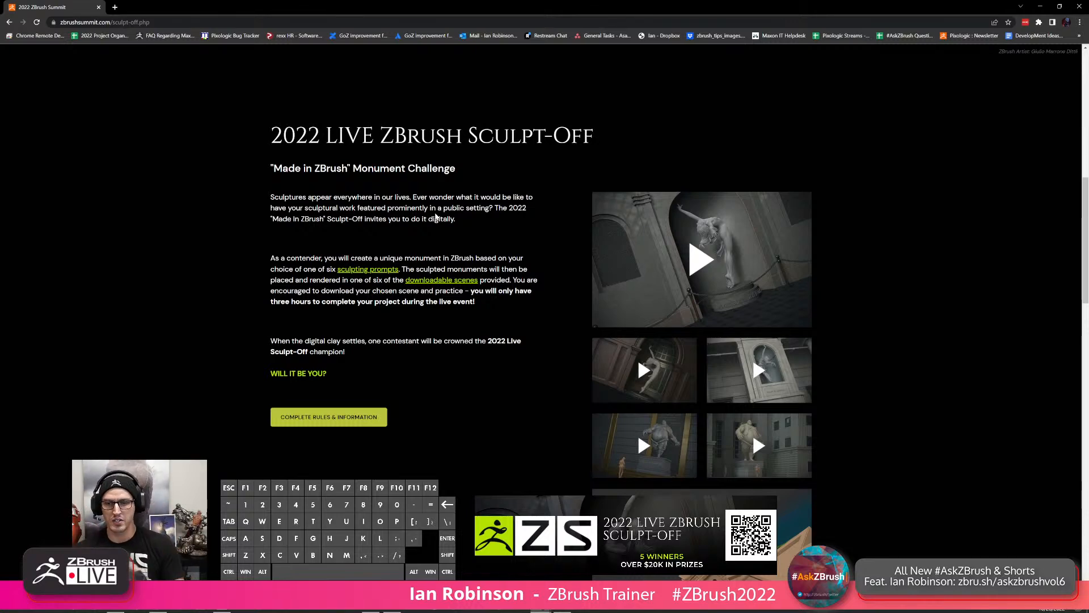
scroll(562, 240, "down", 4)
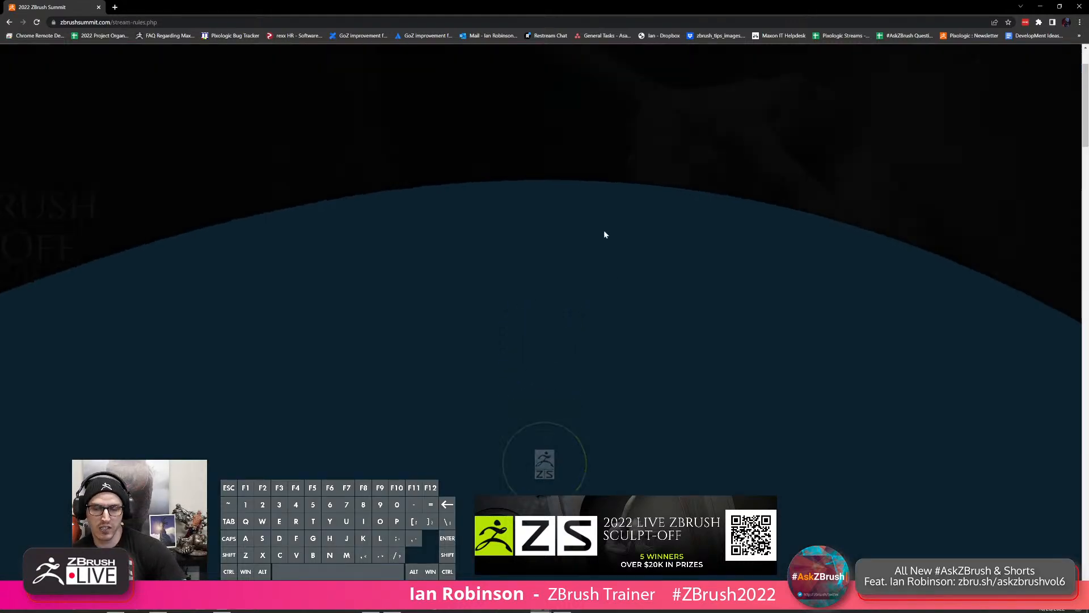
scroll(604, 219, "down", 15)
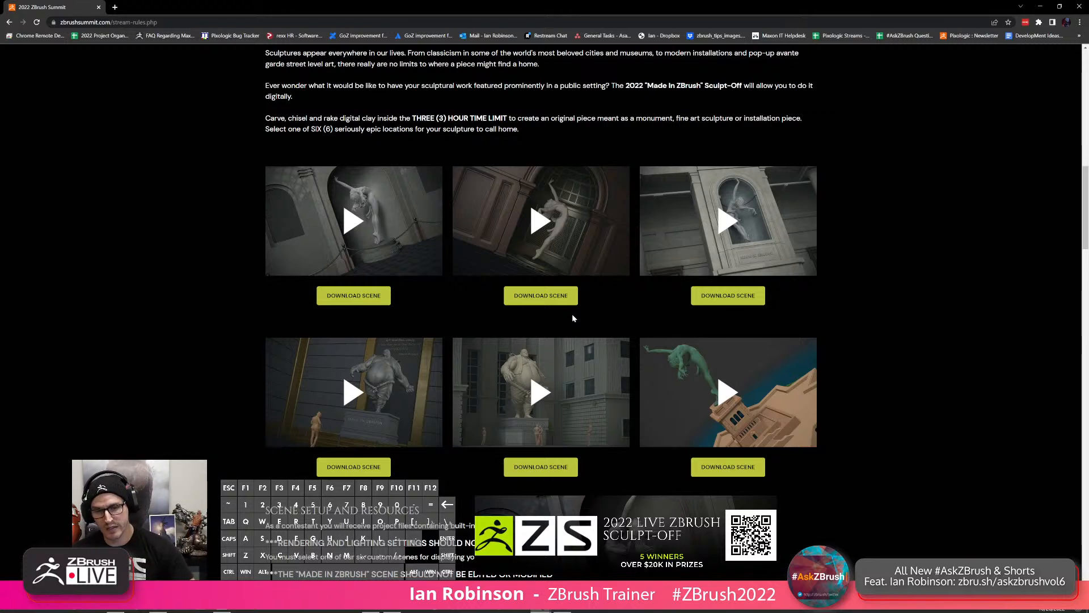
Review the scene setup notes, sculpting prompts, contest schedule and hardware requirements in the Sculpt-Off rules, and return to the page's beginning.
scroll(495, 324, "down", 2)
scroll(495, 324, "down", 2)
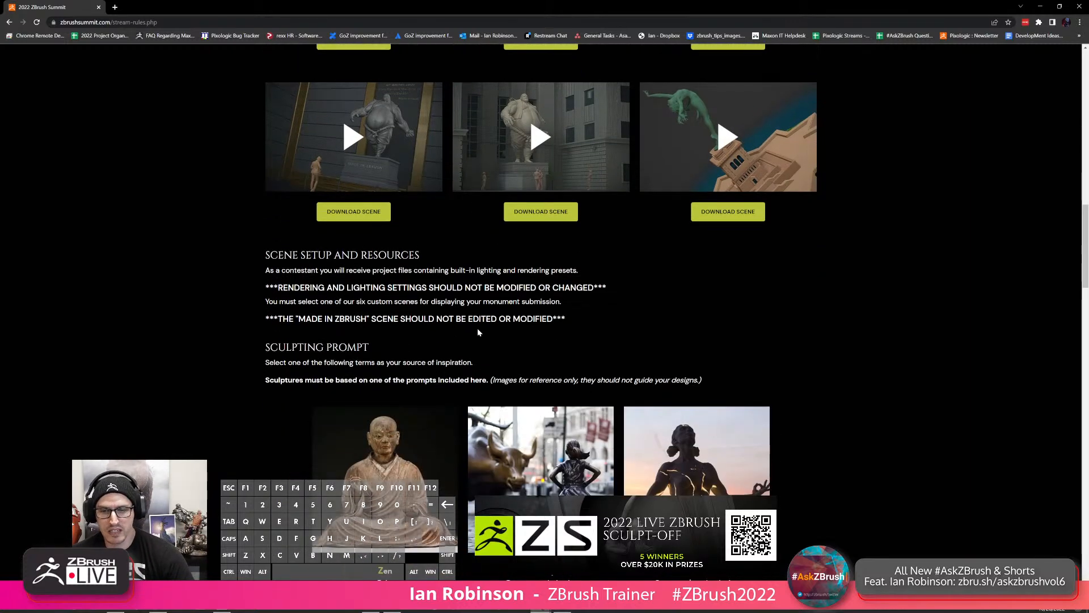
scroll(452, 311, "down", 4)
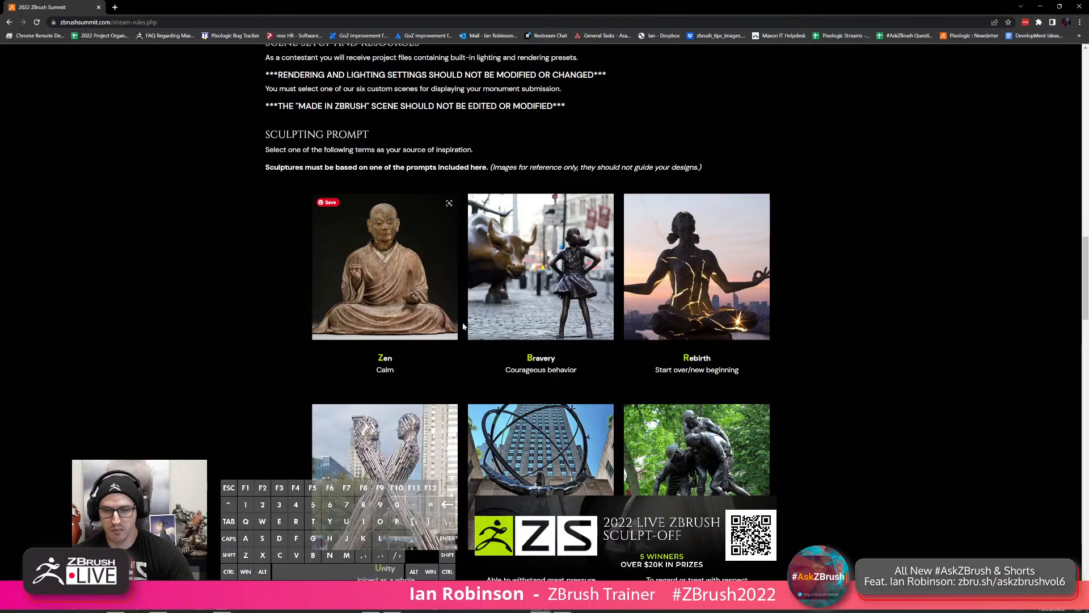
scroll(445, 342, "down", 1)
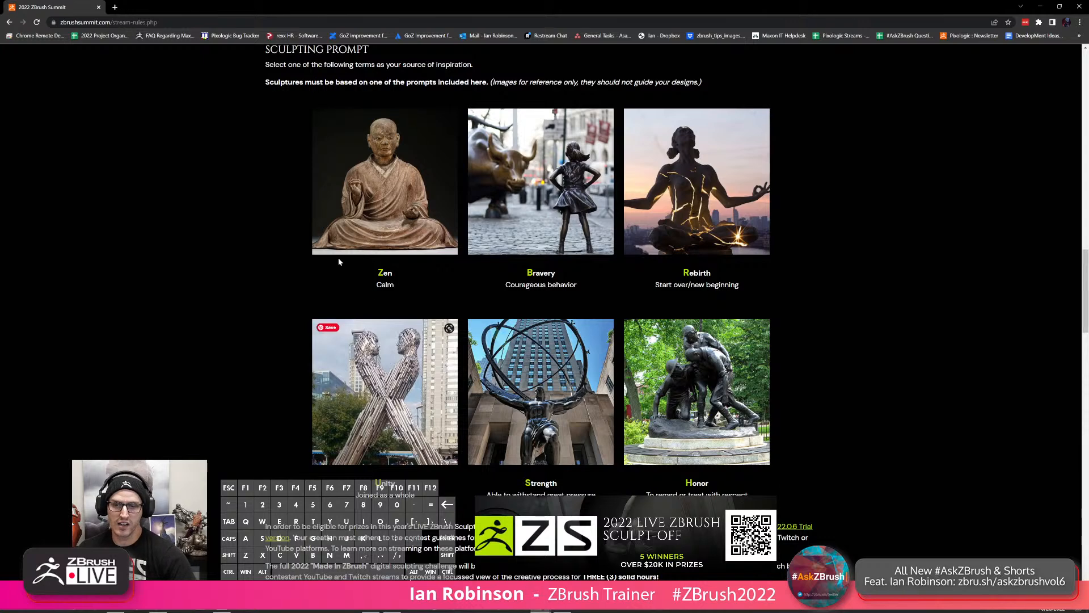
scroll(791, 457, "down", 1)
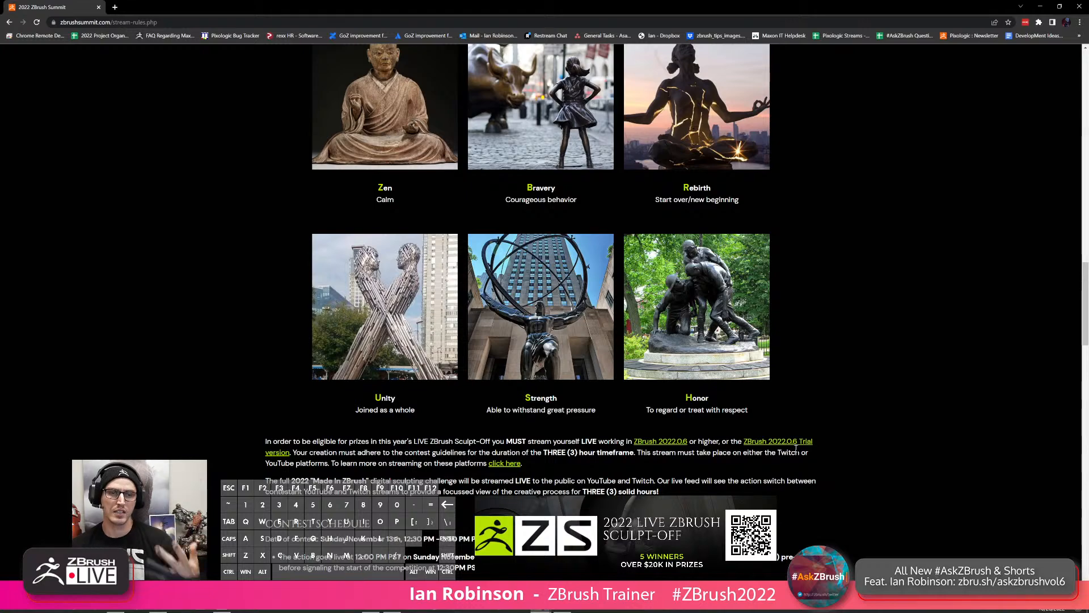
scroll(740, 422, "down", 1)
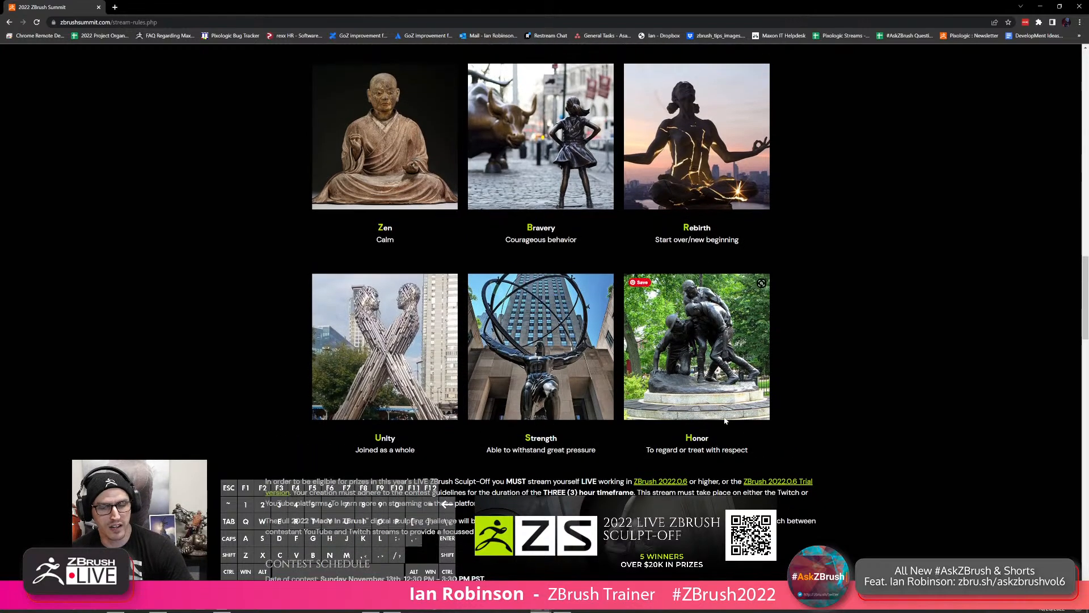
scroll(720, 418, "down", 3)
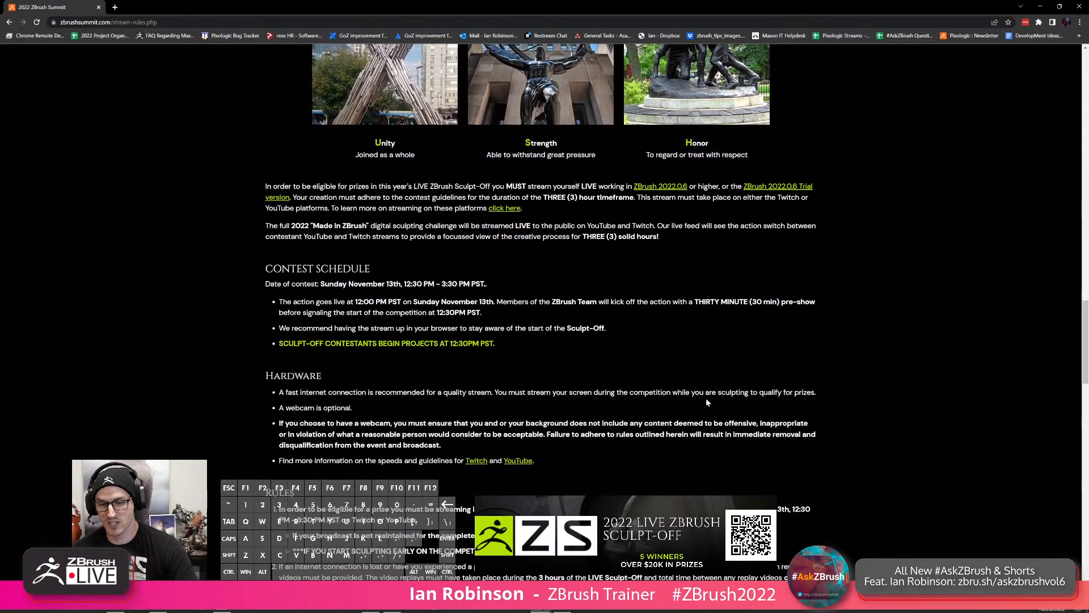
scroll(367, 312, "down", 3)
scroll(549, 353, "up", 9)
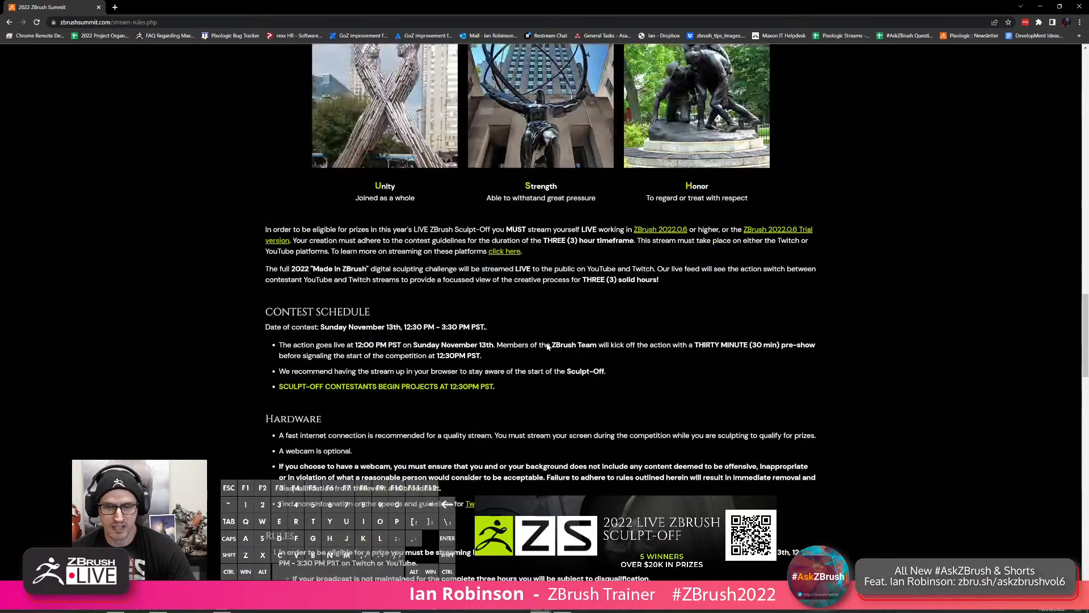
scroll(550, 353, "up", 15)
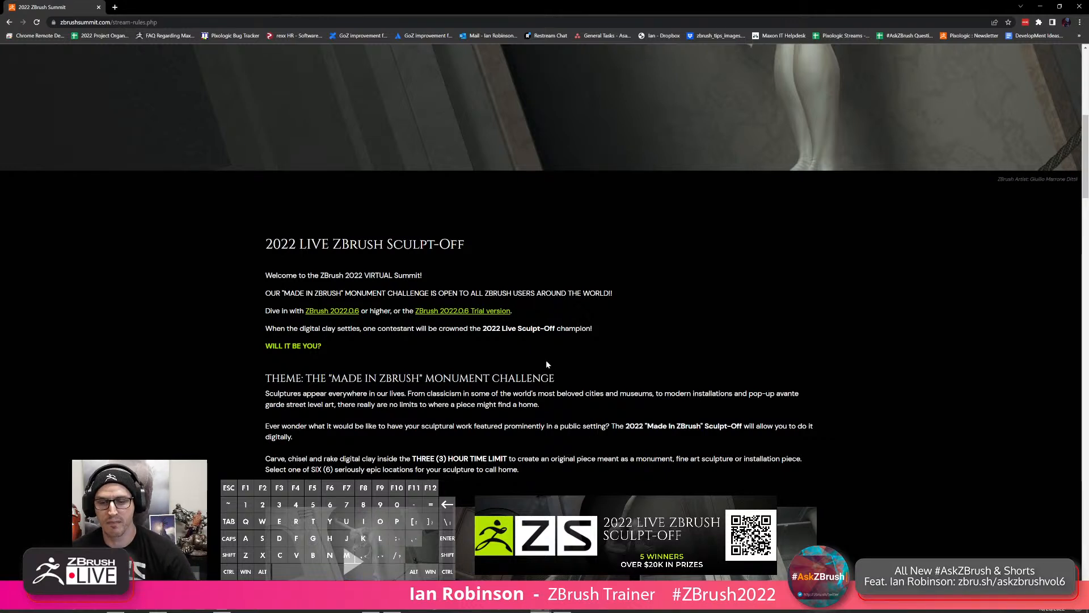
scroll(540, 362, "up", 8)
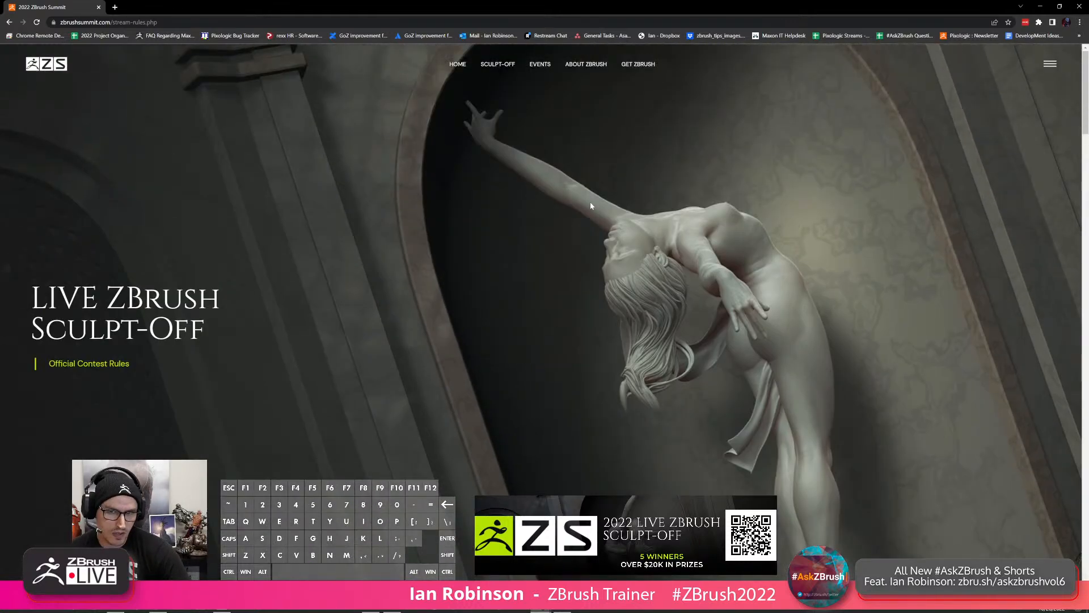
Copy the contest rules page address, zbrushsummit.com/stream-rules.php, and paste and submit it in another window.
left_click(132, 23)
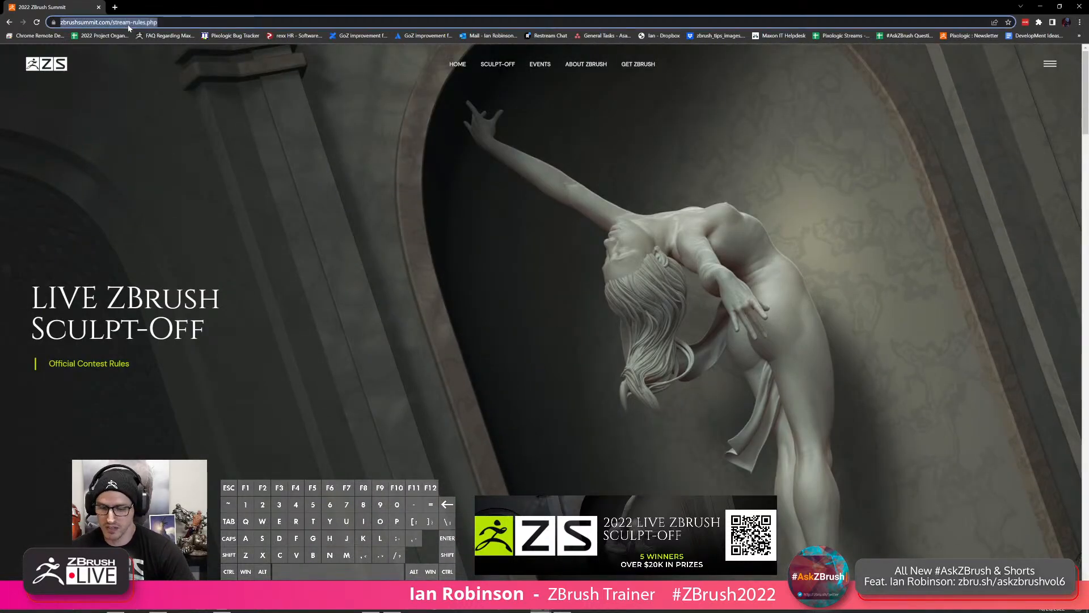
key("ctrl+c")
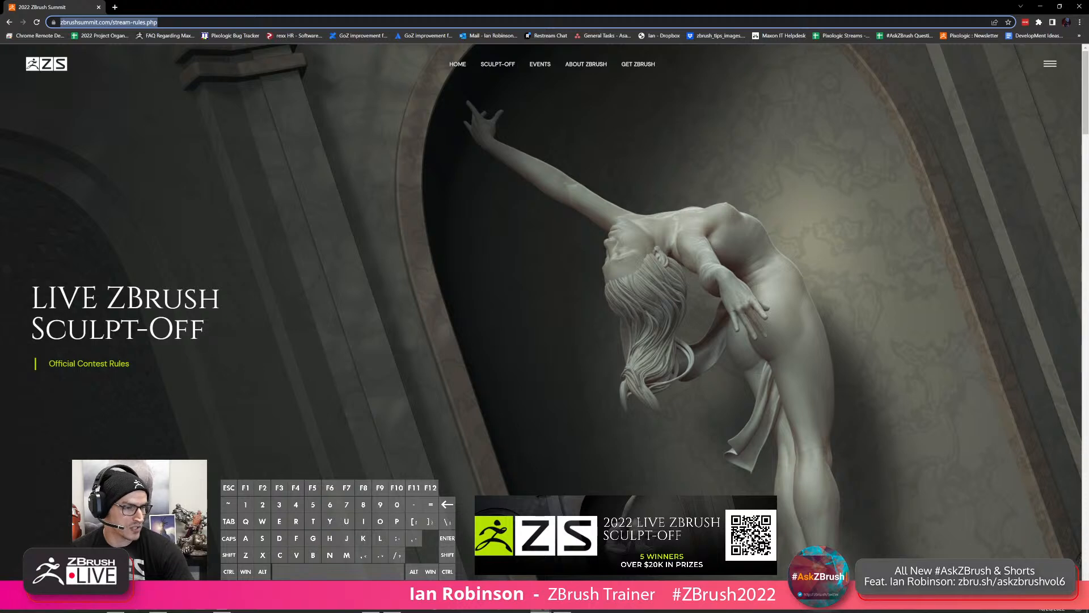
key("ctrl+v")
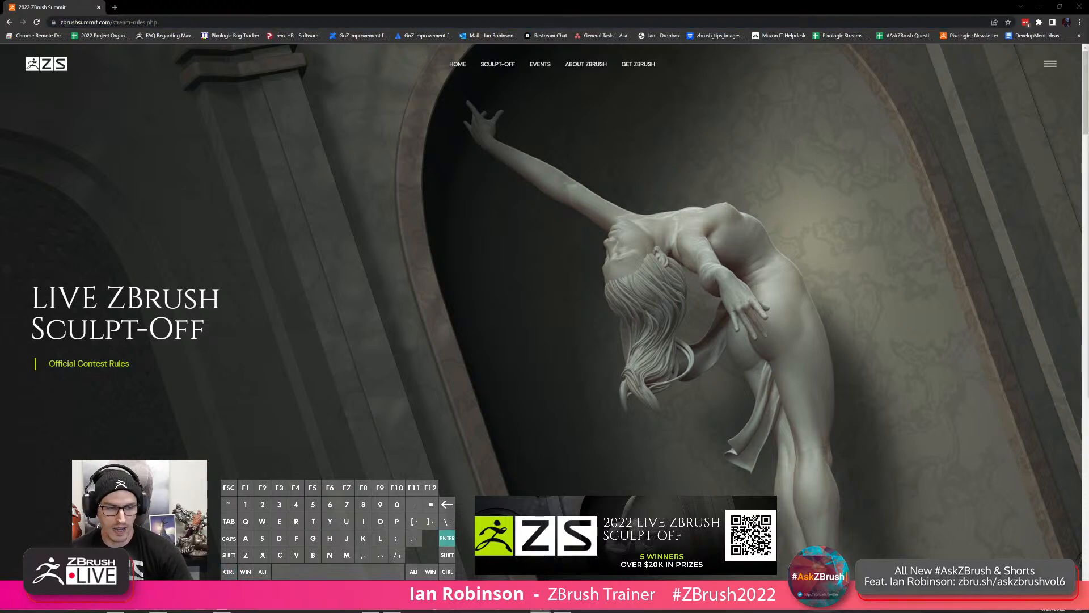
key("Return")
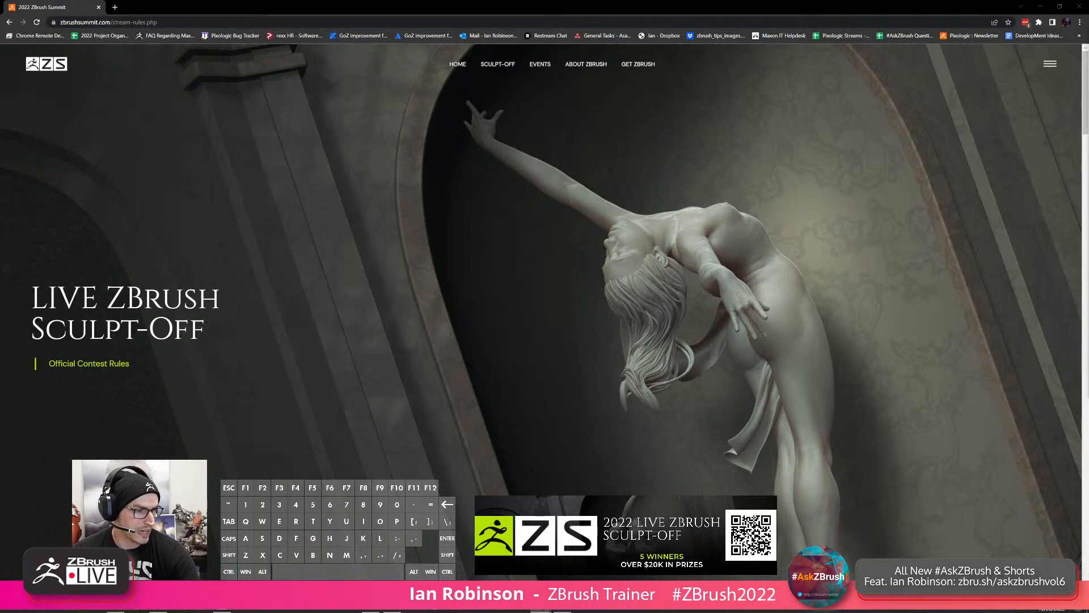